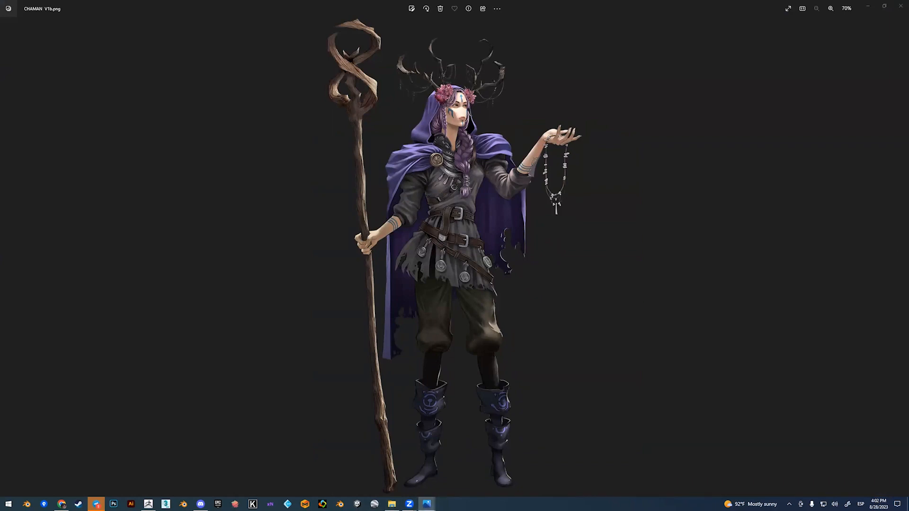
# Step: Examine the CHAMAN turnaround sheet and the CHAMAN V1b concept image in the photo viewer
pyautogui.click(566, 63)
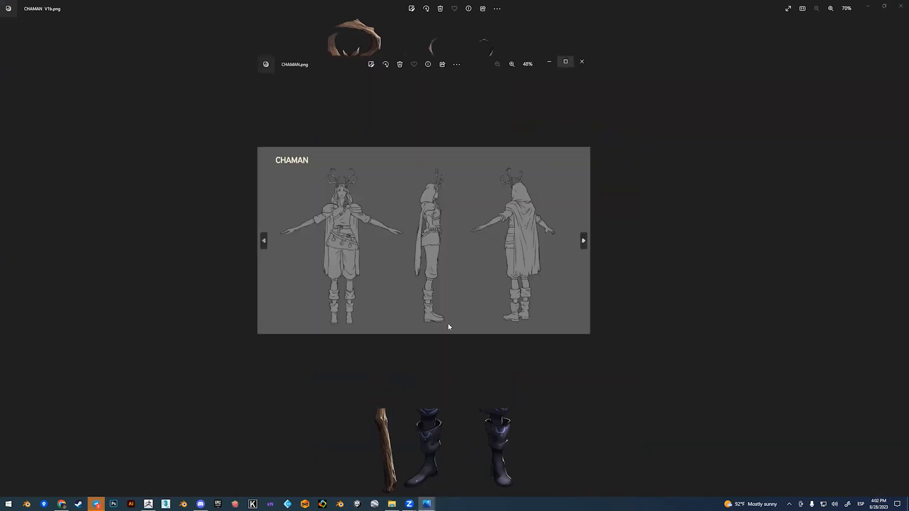
pyautogui.scroll(5, 485, 248)
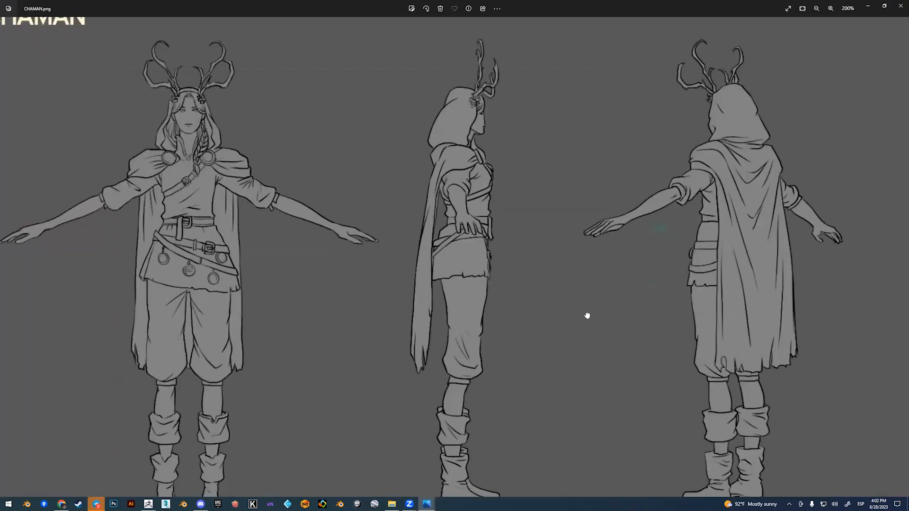
pyautogui.scroll(-5, 571, 326)
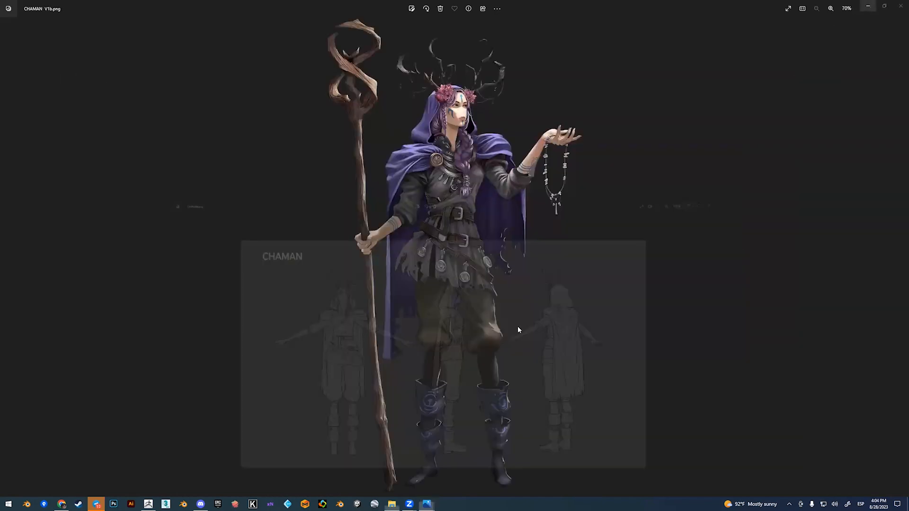
pyautogui.press('Right')
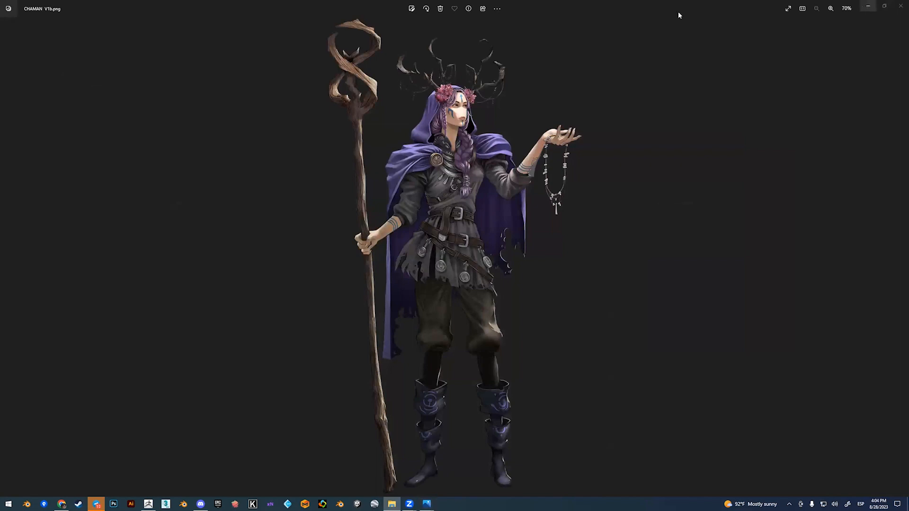
pyautogui.moveTo(634, 10); pyautogui.dragTo(467, 35)
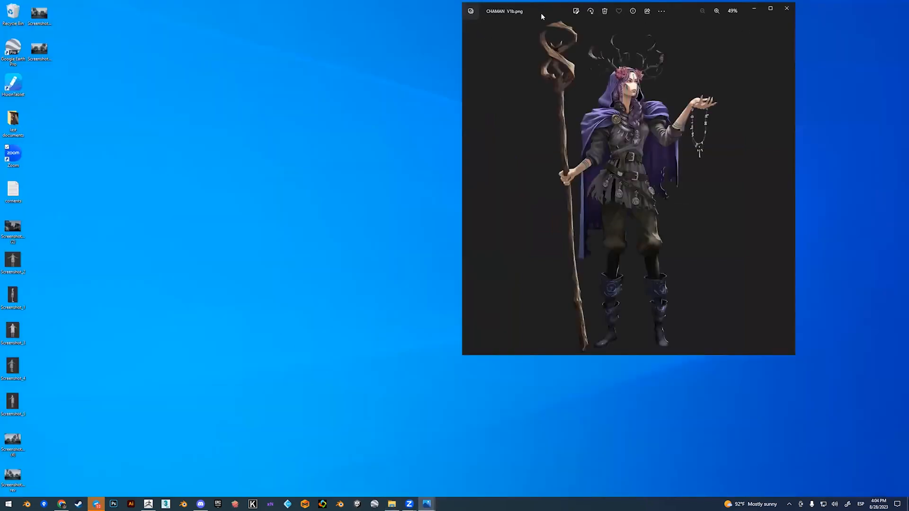
pyautogui.moveTo(542, 17); pyautogui.dragTo(519, 61)
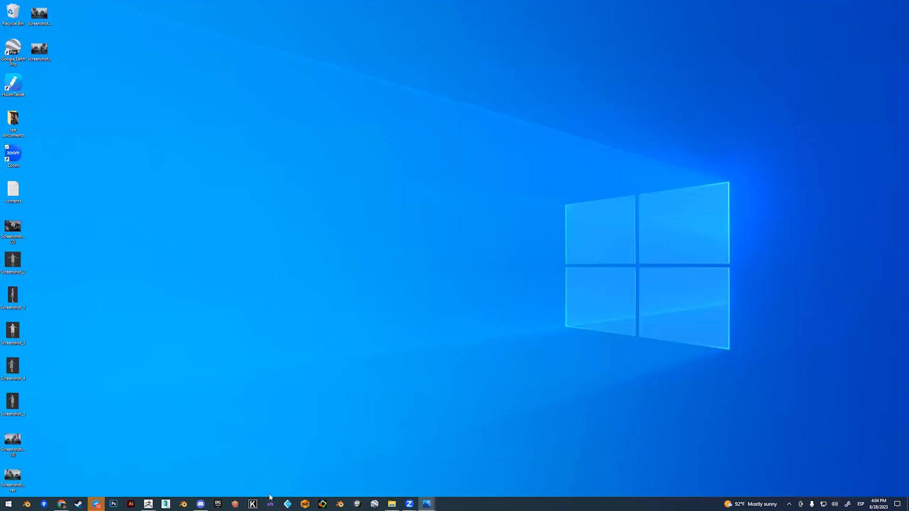
# Step: Switch to ZBrush, create a new workspace-sized document and reduce the background gradient range to a flat colour
pyautogui.click(151, 503)
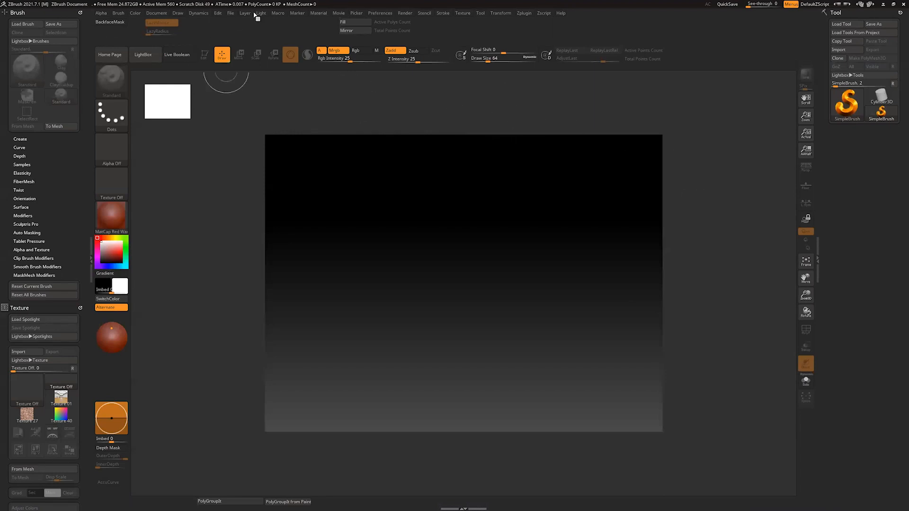
pyautogui.click(158, 13)
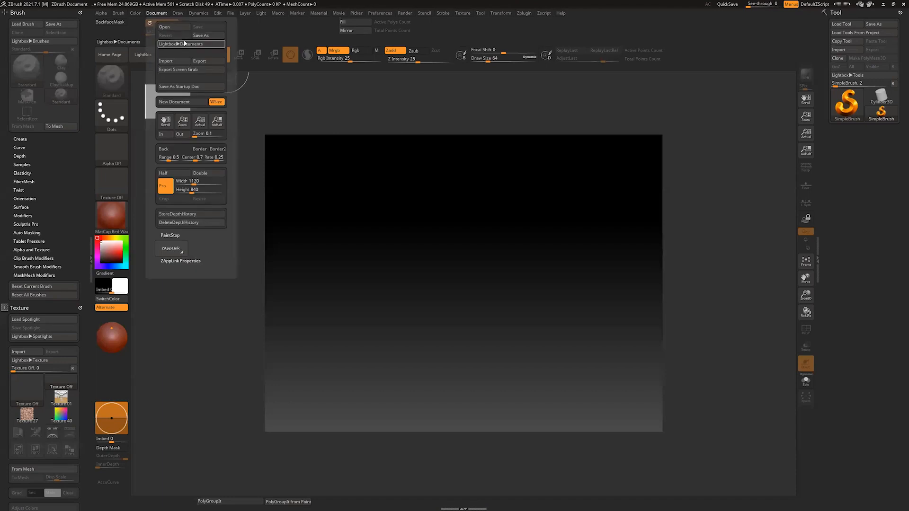
pyautogui.click(197, 101)
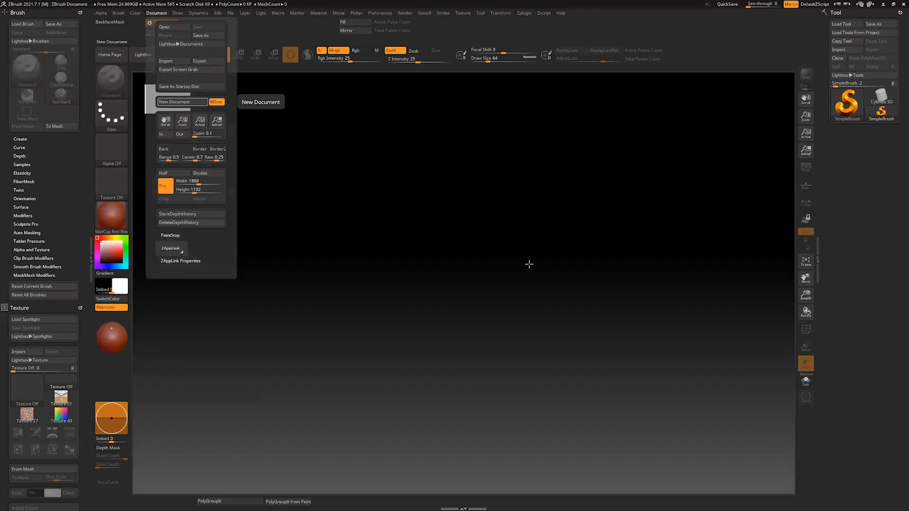
pyautogui.click(157, 12)
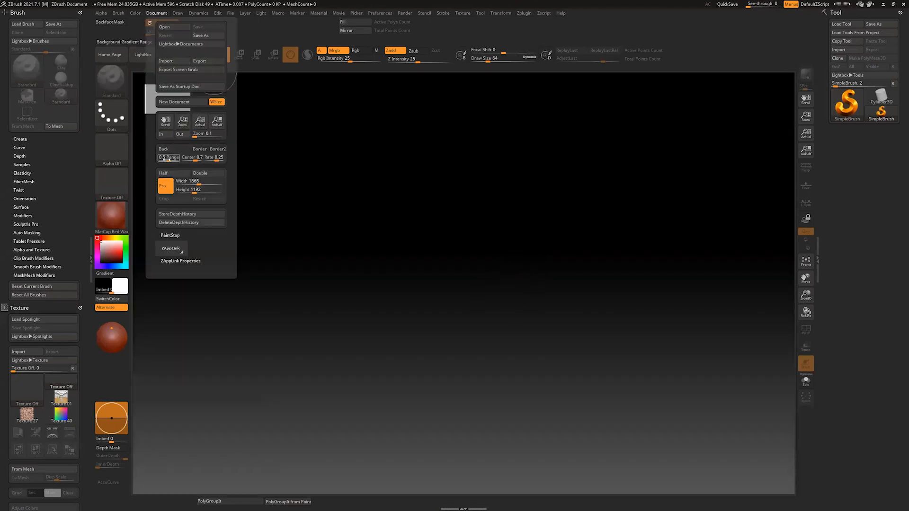
pyautogui.moveTo(166, 159); pyautogui.dragTo(151, 160)
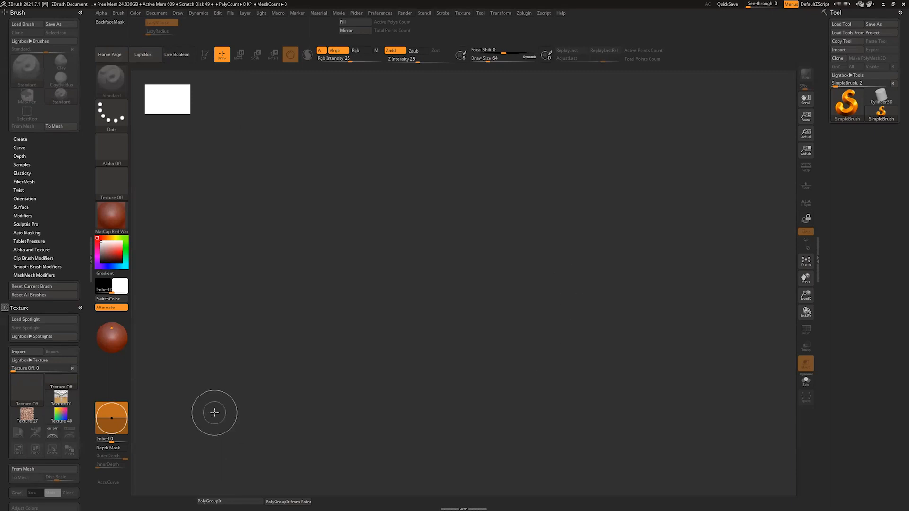
# Step: Dock the Texture palette in the tray beneath the Brush palette
pyautogui.scroll(-3, 83, 354)
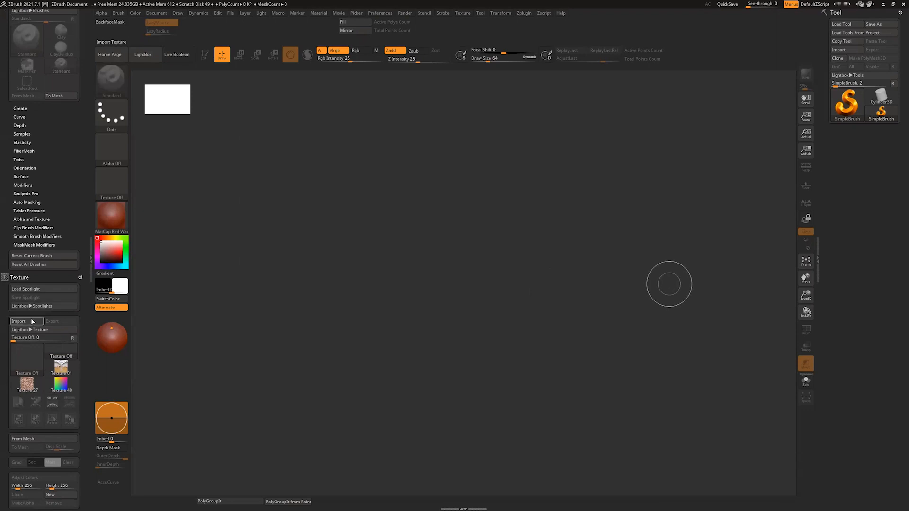
pyautogui.moveTo(81, 224); pyautogui.dragTo(77, 223)
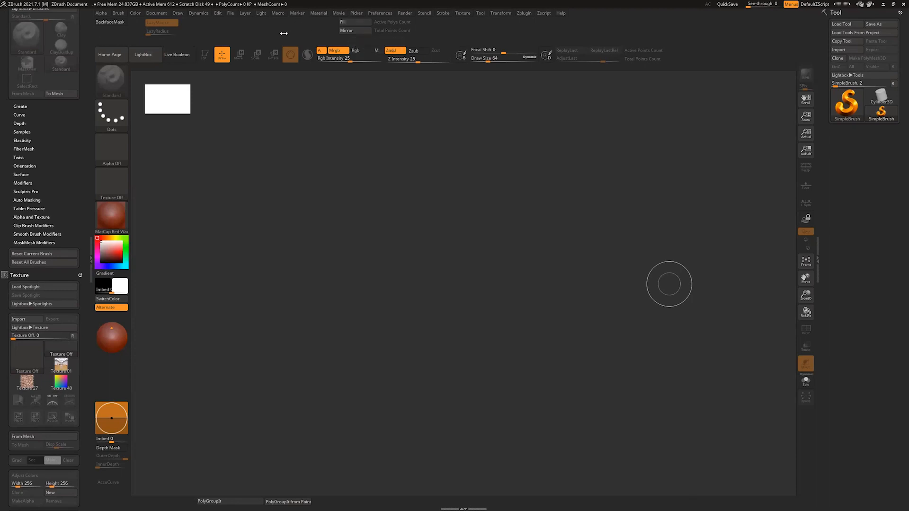
pyautogui.click(466, 13)
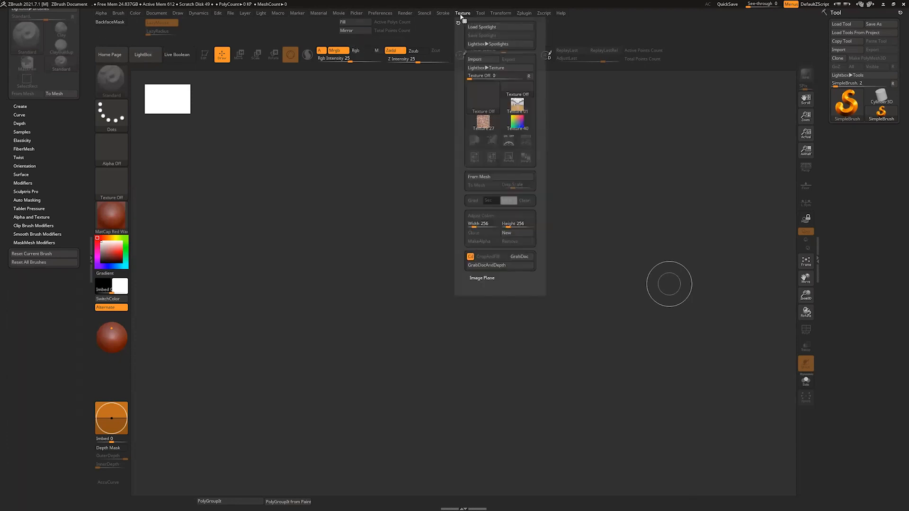
pyautogui.moveTo(457, 21); pyautogui.dragTo(8, 295)
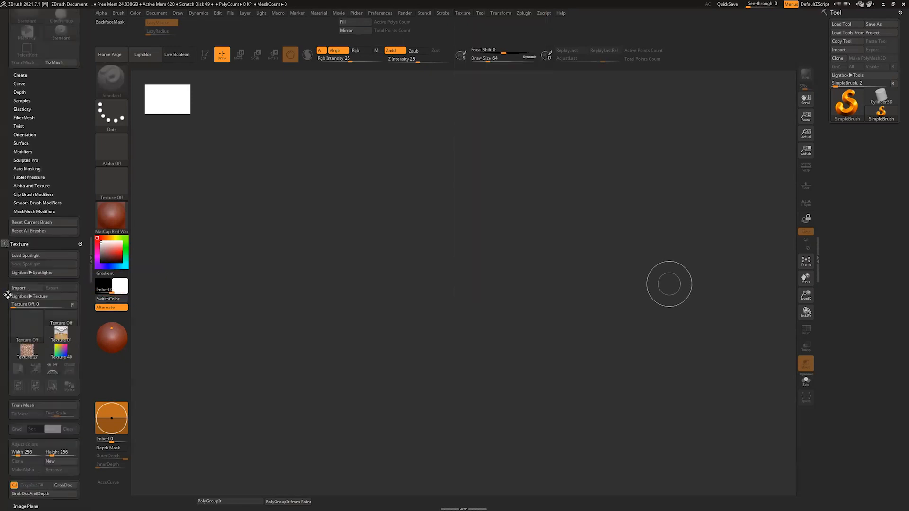
# Step: Import the CHAMAN FRONT VIEW image from the Chaman project's ref folder as a texture
pyautogui.scroll(-3, 84, 246)
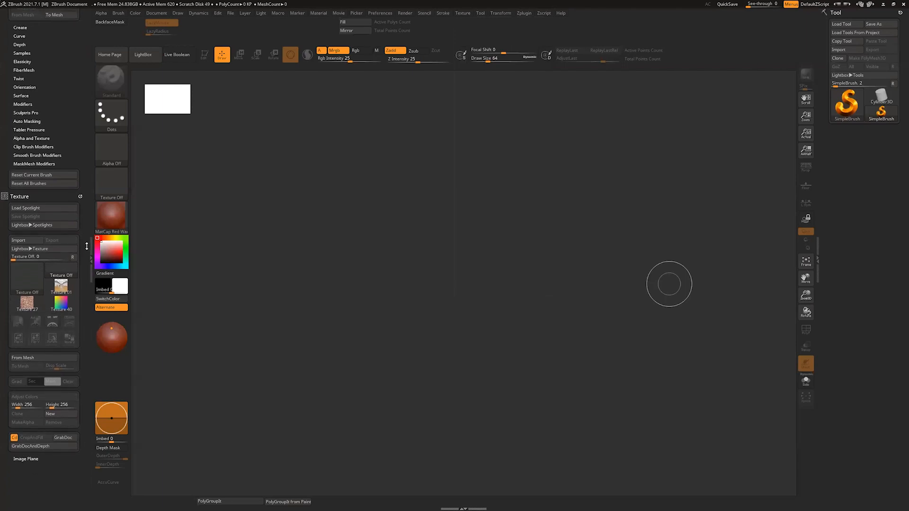
pyautogui.scroll(-2, 85, 242)
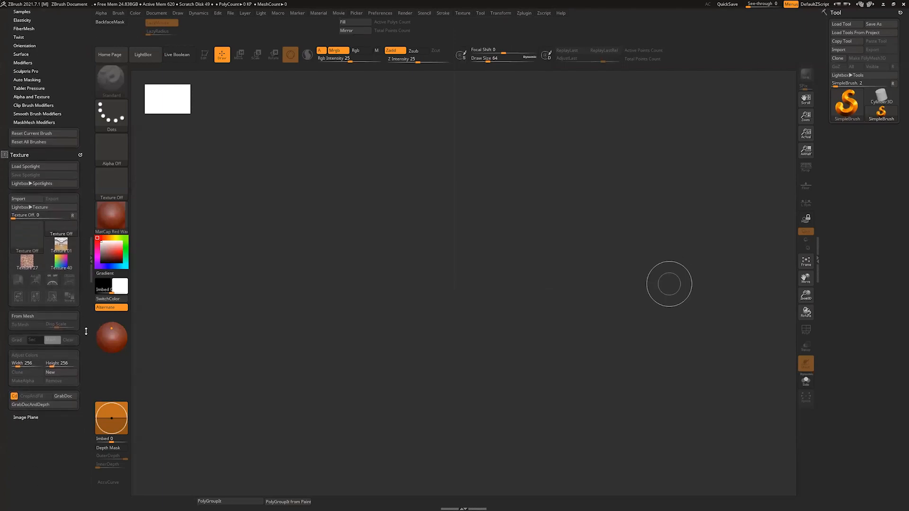
pyautogui.scroll(2, 86, 331)
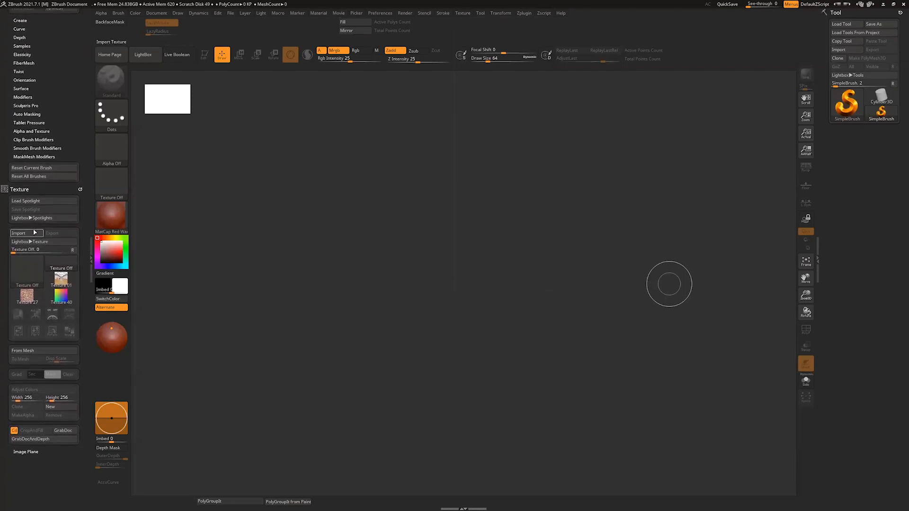
pyautogui.click(32, 234)
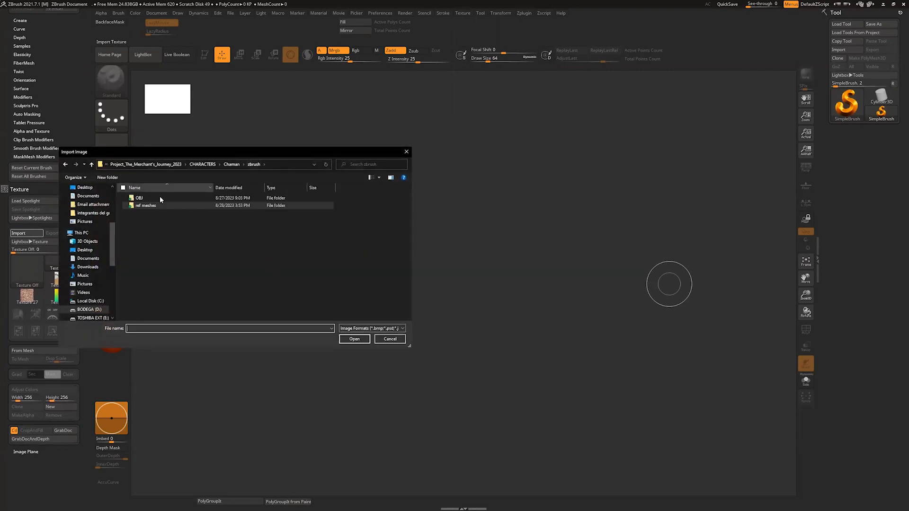
pyautogui.click(232, 165)
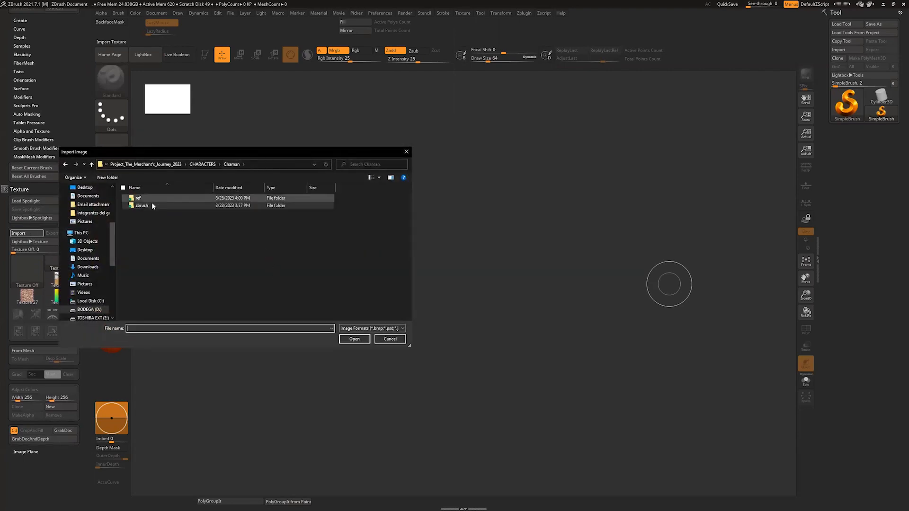
pyautogui.doubleClick(157, 197)
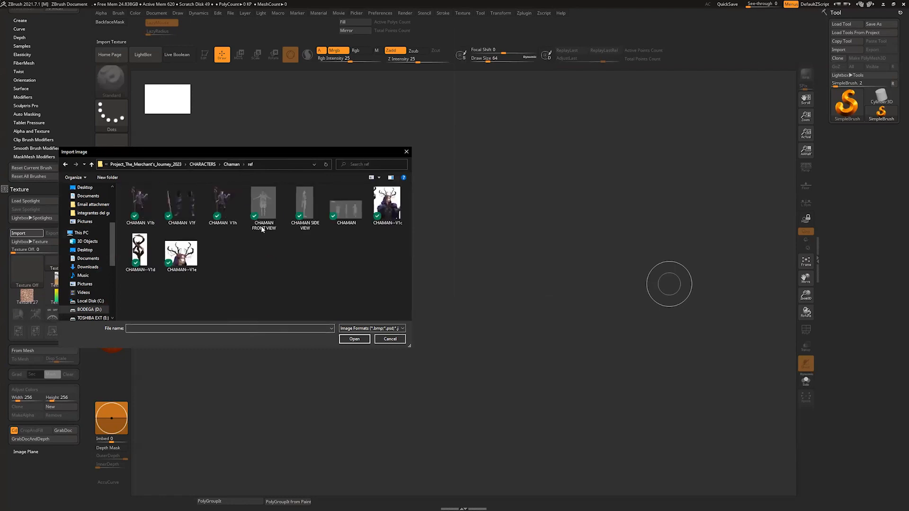
pyautogui.click(266, 210)
pyautogui.click(355, 338)
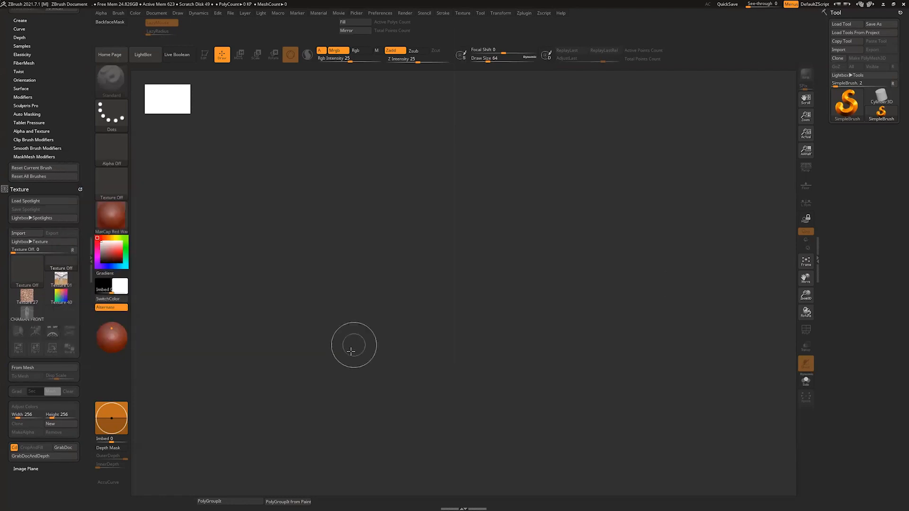
pyautogui.scroll(-2, 84, 371)
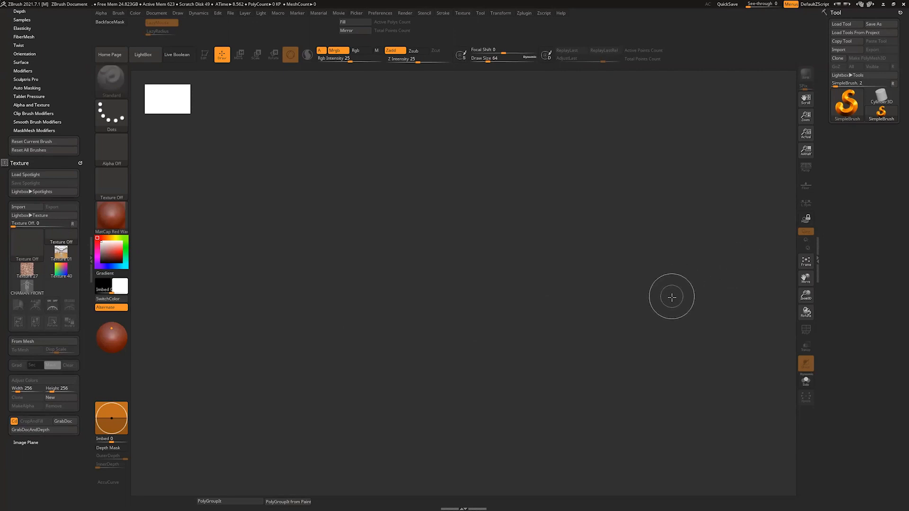
pyautogui.press(',')
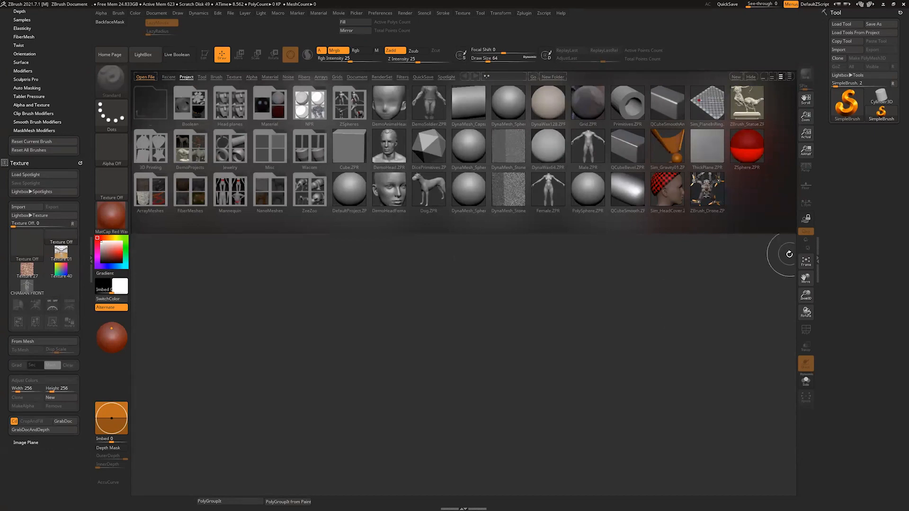
pyautogui.click(746, 148)
pyautogui.moveTo(463, 332); pyautogui.dragTo(463, 369)
pyautogui.hotkey('ctrl', 'z')
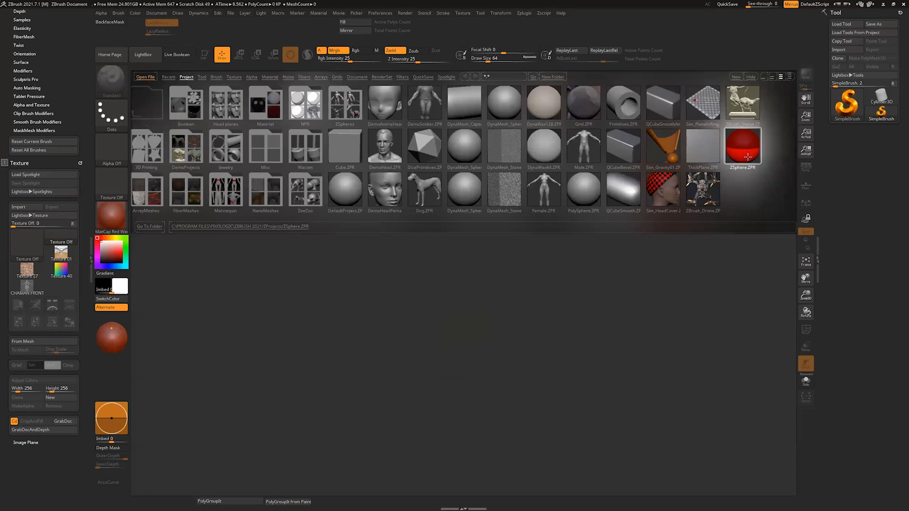
# Step: Load the Cylinder3D primitive and append a ZSphere to it as the active subtool
pyautogui.click(881, 97)
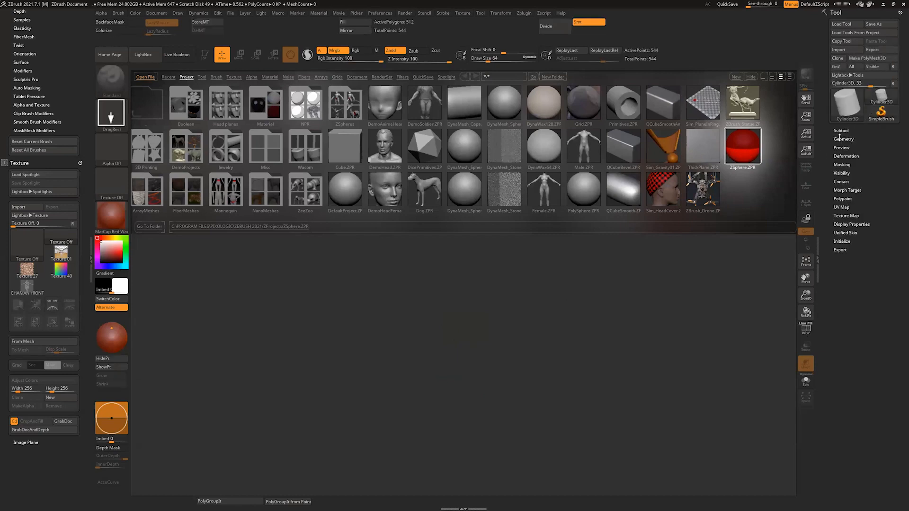
pyautogui.press(',')
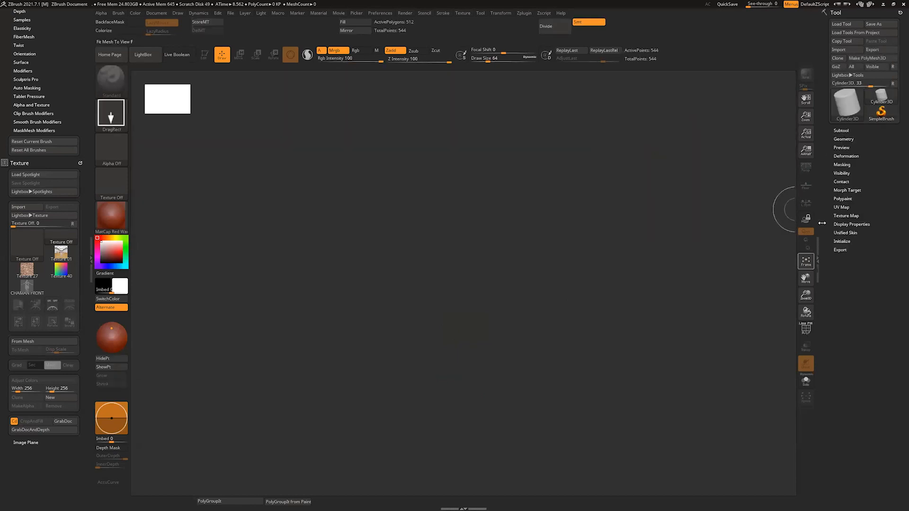
pyautogui.click(842, 131)
pyautogui.click(850, 158)
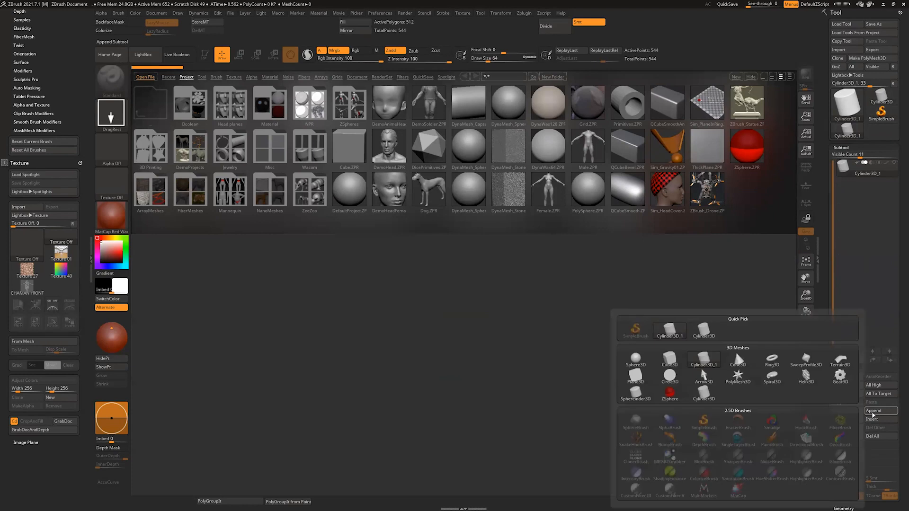
pyautogui.click(874, 410)
pyautogui.click(673, 395)
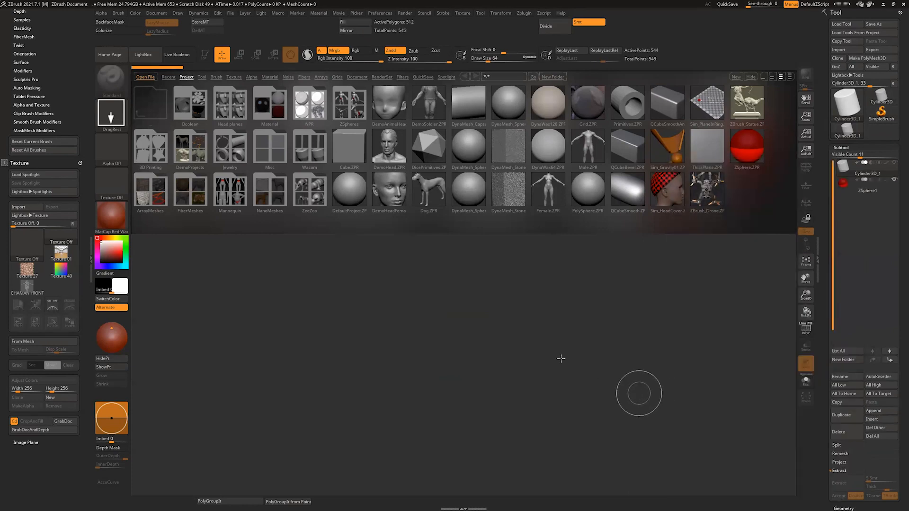
pyautogui.click(866, 186)
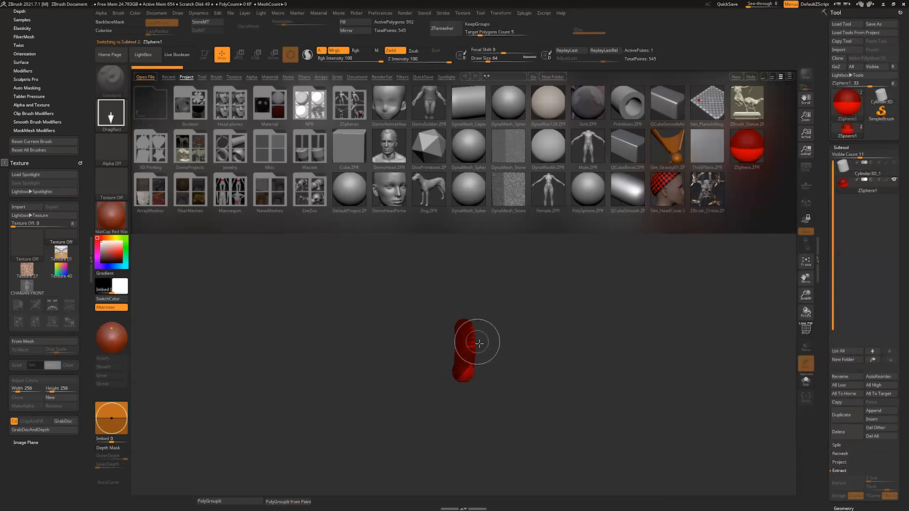
# Step: Draw several ZSpheres of different sizes across a cleared canvas
pyautogui.hotkey('ctrl', 'n')
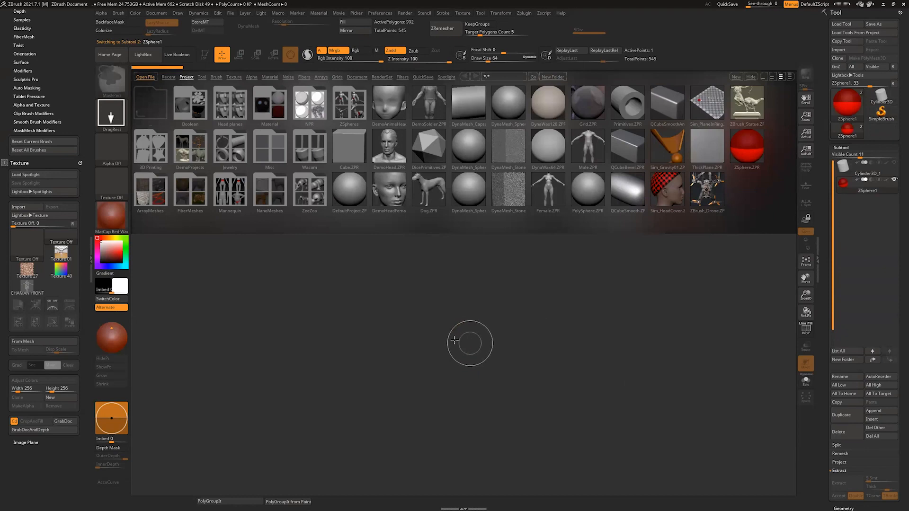
pyautogui.moveTo(454, 333); pyautogui.dragTo(450, 447)
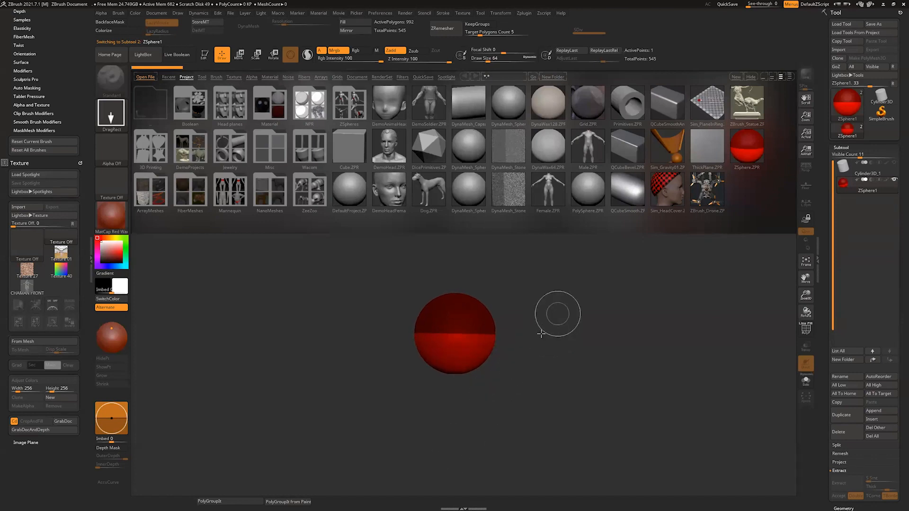
pyautogui.moveTo(544, 331); pyautogui.dragTo(530, 404)
pyautogui.moveTo(385, 353); pyautogui.dragTo(410, 441)
pyautogui.moveTo(511, 377); pyautogui.dragTo(509, 471)
pyautogui.moveTo(628, 327); pyautogui.dragTo(588, 418)
pyautogui.moveTo(512, 282); pyautogui.dragTo(484, 363)
pyautogui.moveTo(366, 289); pyautogui.dragTo(333, 427)
pyautogui.moveTo(440, 358); pyautogui.dragTo(469, 481)
pyautogui.moveTo(622, 361); pyautogui.dragTo(606, 448)
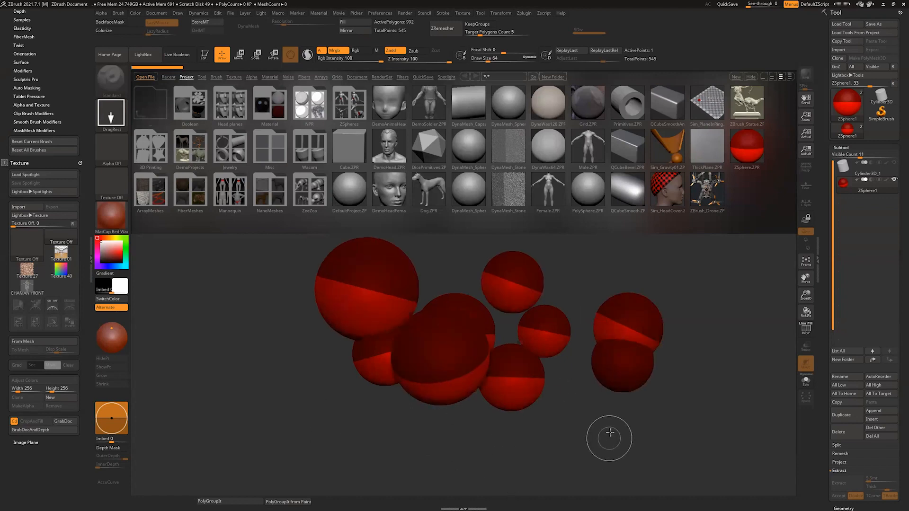
# Step: Clear the canvas and draw a single ZSphere near its centre
pyautogui.hotkey('ctrl', 'n')
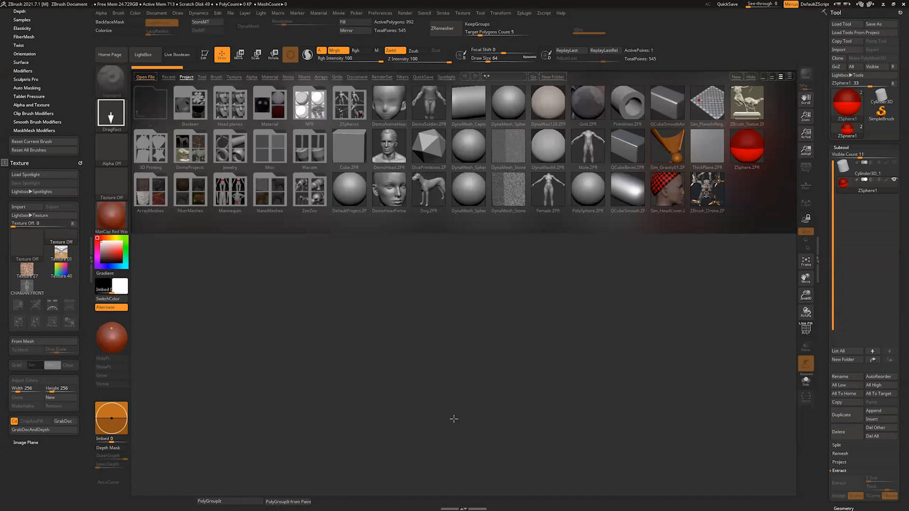
pyautogui.moveTo(453, 322); pyautogui.dragTo(432, 269)
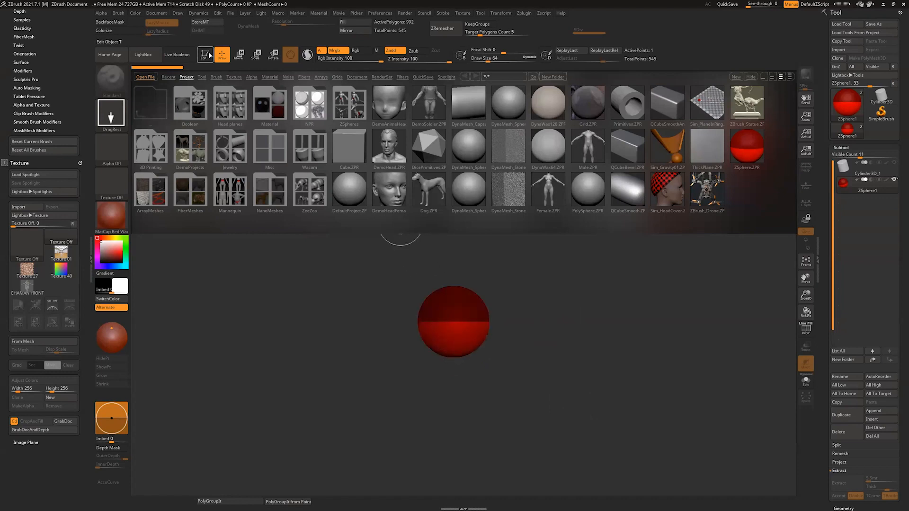
# Step: Enter Edit mode for the drawn ZSphere and load the CHAMAN FRONT VIEW texture as an image plane
pyautogui.click(205, 54)
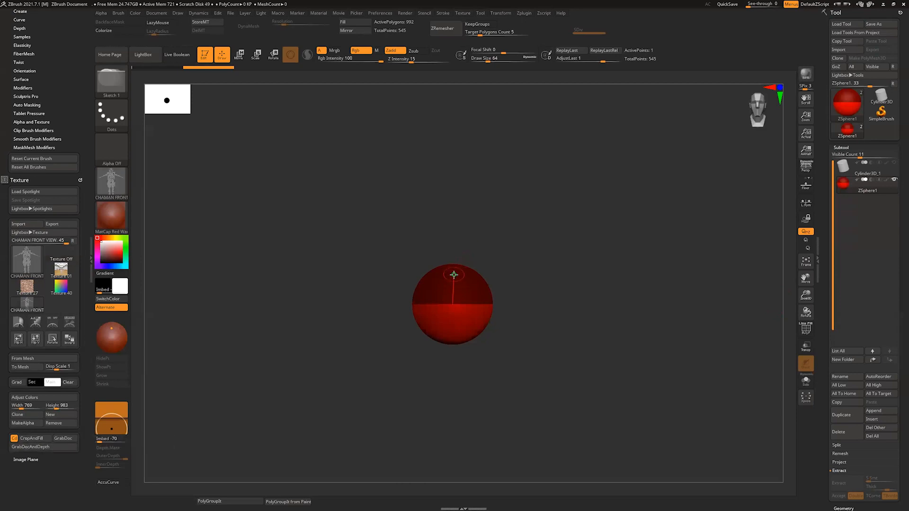
pyautogui.click(34, 459)
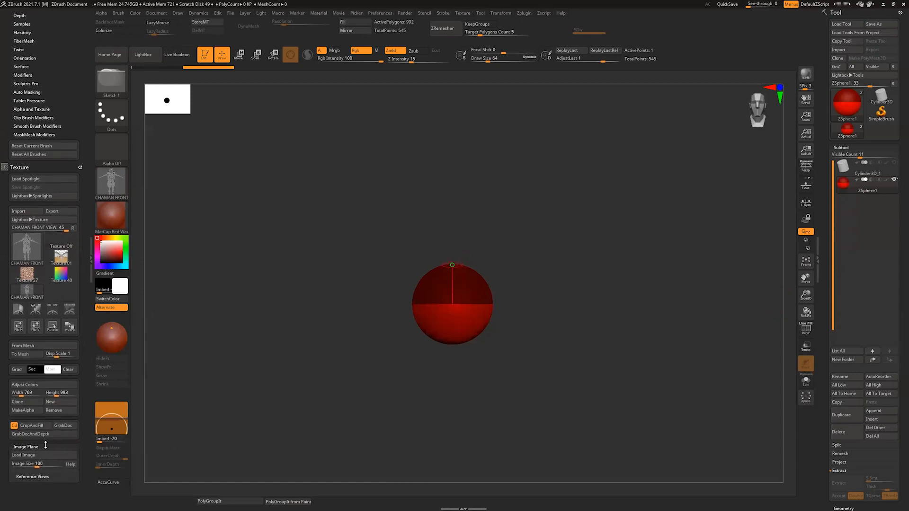
pyautogui.click(39, 456)
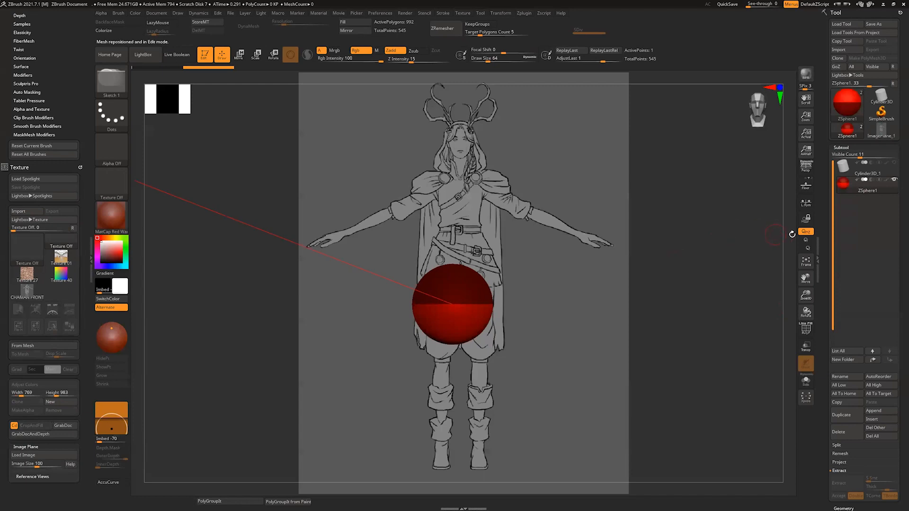
# Step: Fit the ZSphere over the character's hips and extend a child ZSphere from its top up to the chest
pyautogui.keyDown('alt'); pyautogui.moveTo(761, 71); pyautogui.dragTo(766, 74); pyautogui.keyUp('alt')
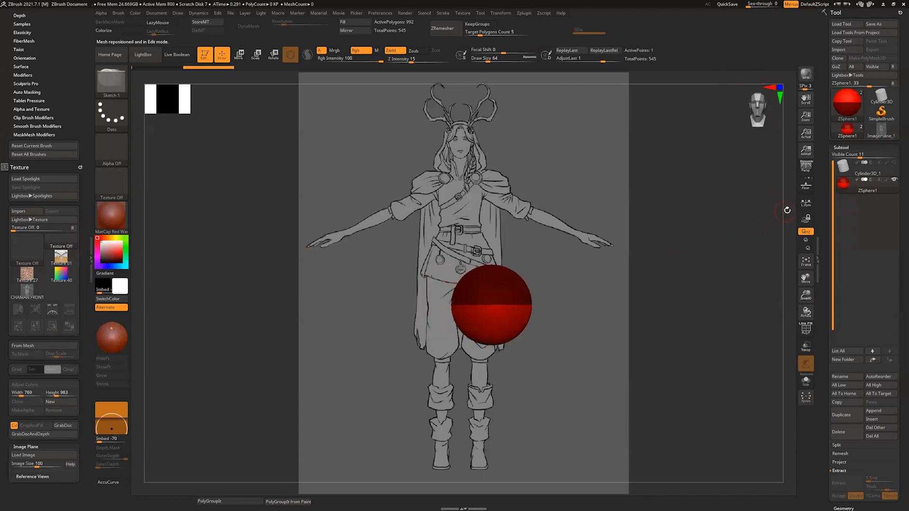
pyautogui.moveTo(787, 209)
pyautogui.keyDown('alt'); pyautogui.mouseDown()
pyautogui.moveTo(771, 164)
pyautogui.moveTo(789, 194)
pyautogui.mouseUp(); pyautogui.keyUp('alt')
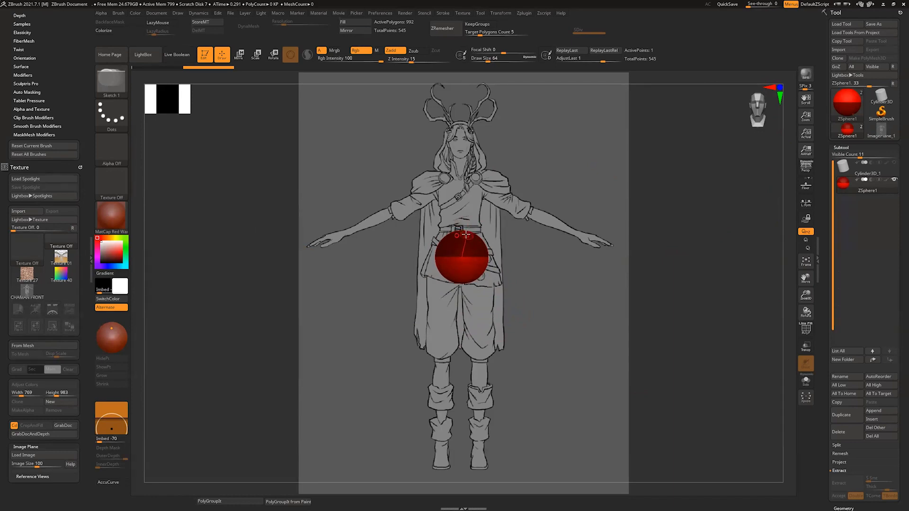
pyautogui.moveTo(462, 233); pyautogui.dragTo(466, 215)
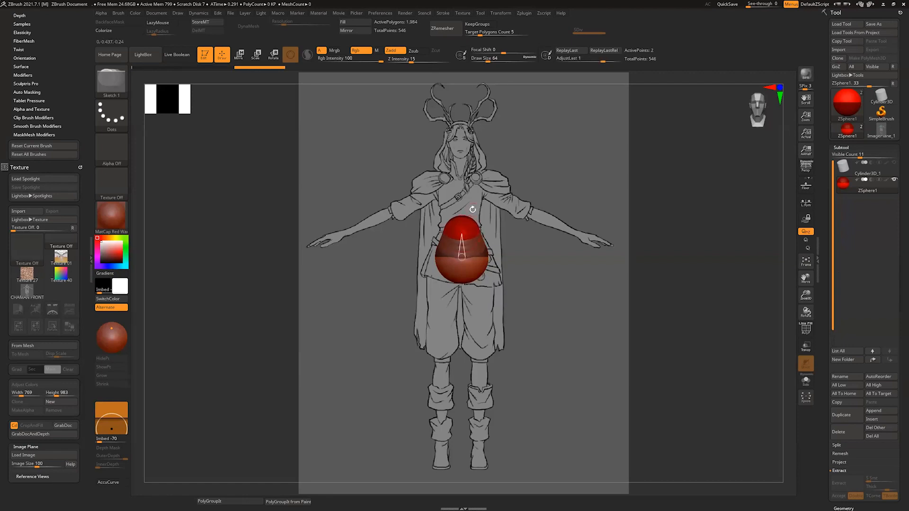
pyautogui.press('w')
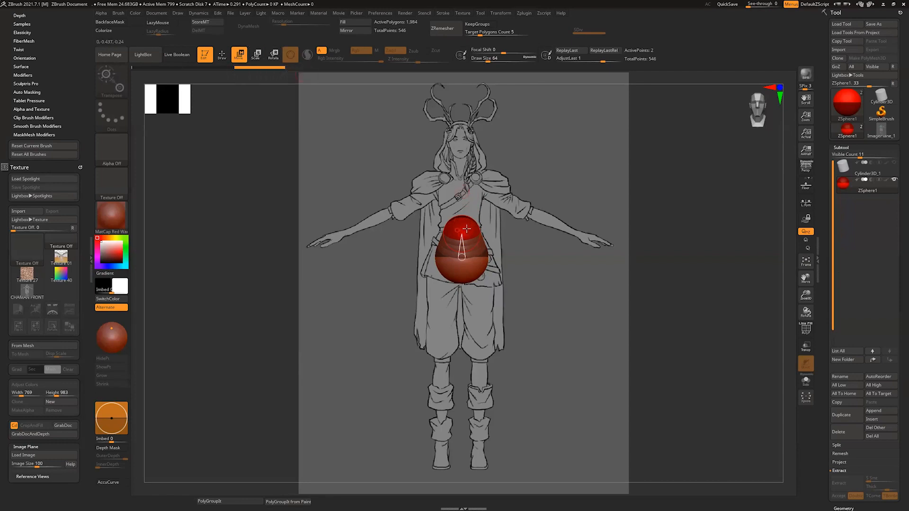
pyautogui.moveTo(464, 231)
pyautogui.mouseDown()
pyautogui.moveTo(464, 167)
pyautogui.moveTo(462, 236)
pyautogui.mouseUp()
pyautogui.moveTo(465, 186); pyautogui.dragTo(464, 190)
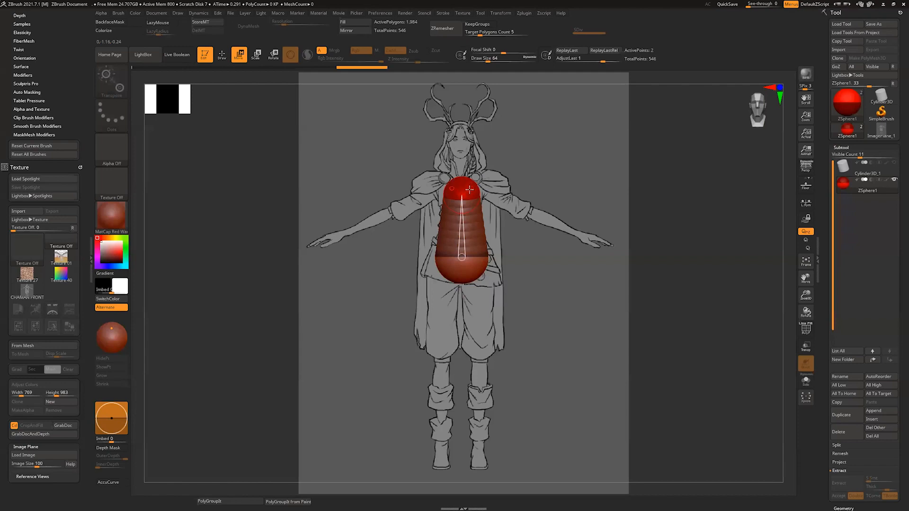
# Step: Try tilting the torso by moving the chest ZSphere toward the shoulder, and undo the move
pyautogui.moveTo(463, 184)
pyautogui.mouseDown()
pyautogui.moveTo(535, 201)
pyautogui.moveTo(495, 161)
pyautogui.moveTo(341, 241)
pyautogui.moveTo(535, 209)
pyautogui.moveTo(418, 174)
pyautogui.moveTo(492, 166)
pyautogui.mouseUp()
pyautogui.press('ctrl')
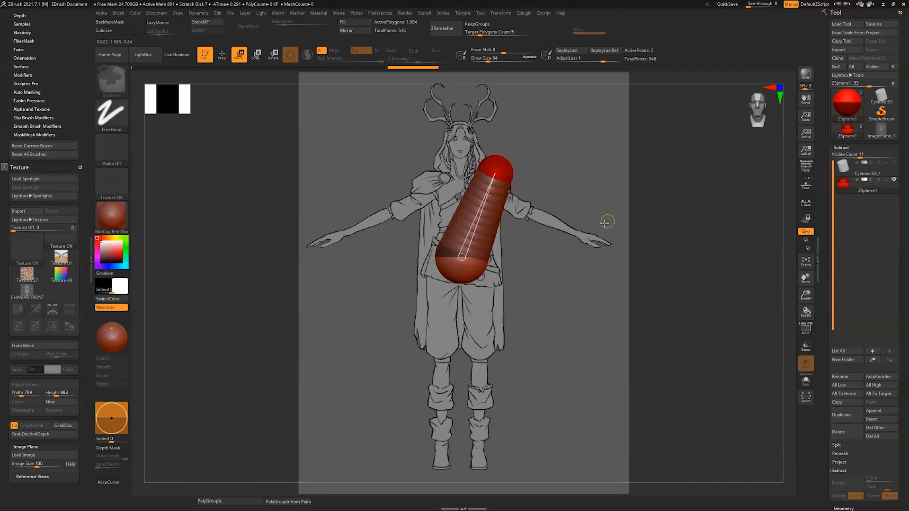
pyautogui.hotkey('ctrl', 'z')
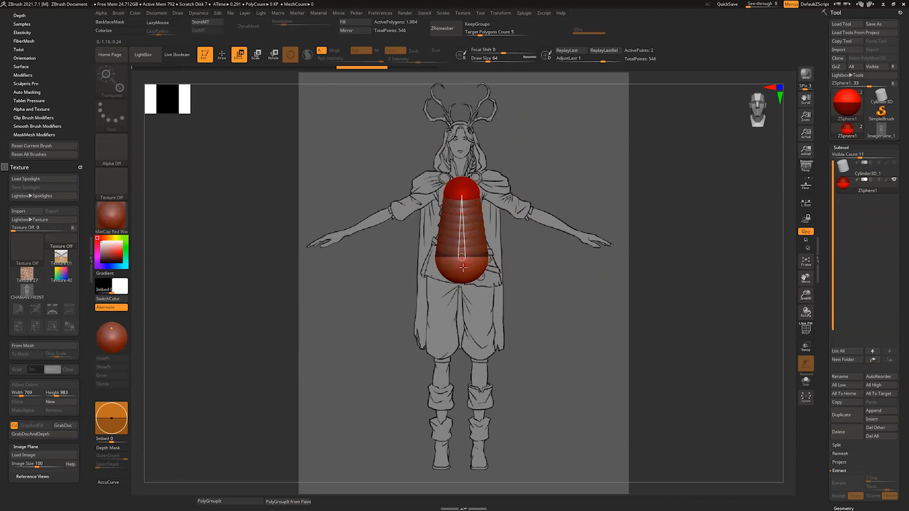
# Step: Insert a ZSphere at the waist between the hip and chest ZSpheres and scale it down to narrow the waist
pyautogui.press('q')
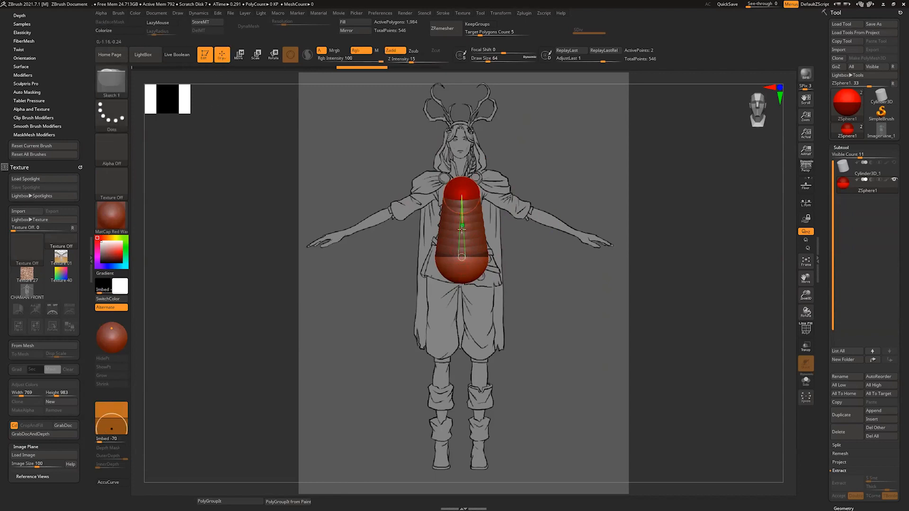
pyautogui.click(460, 230)
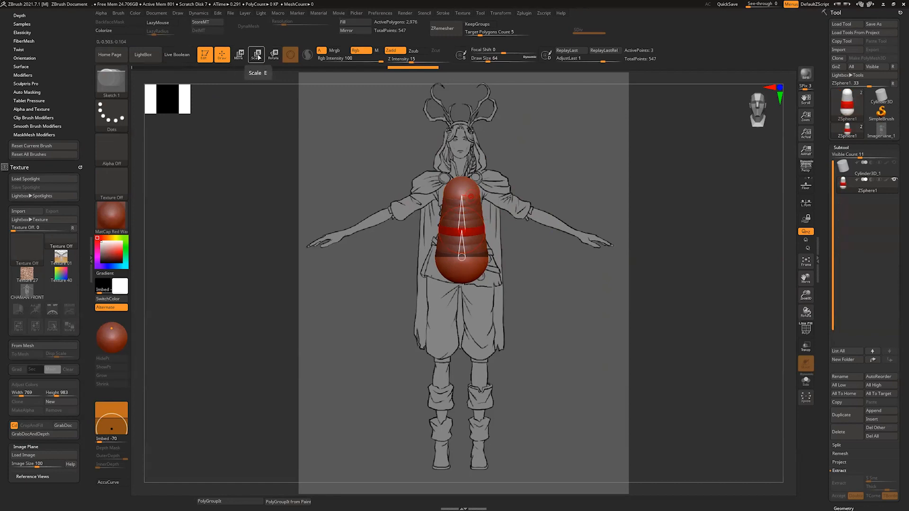
pyautogui.press('e')
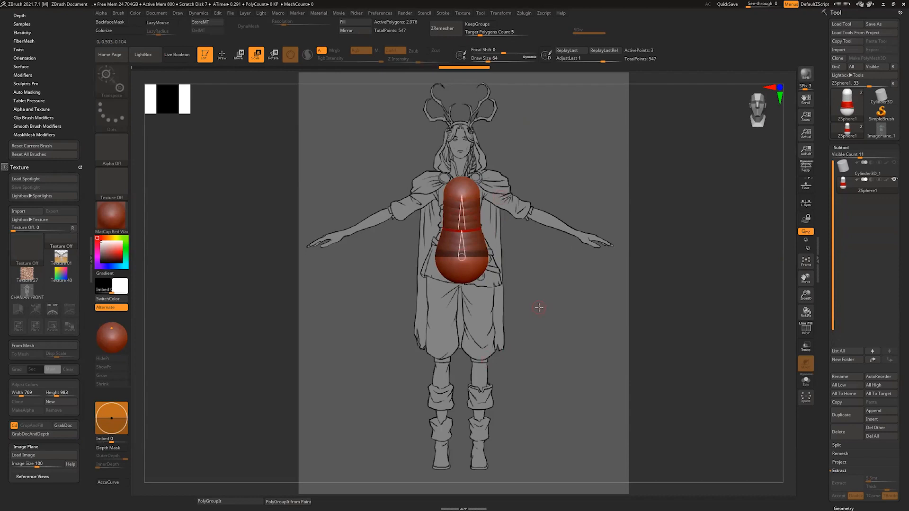
# Step: Draw mirrored ZSpheres at the lower sides of the pelvis and add a child ZSphere to each to start the legs
pyautogui.press('q')
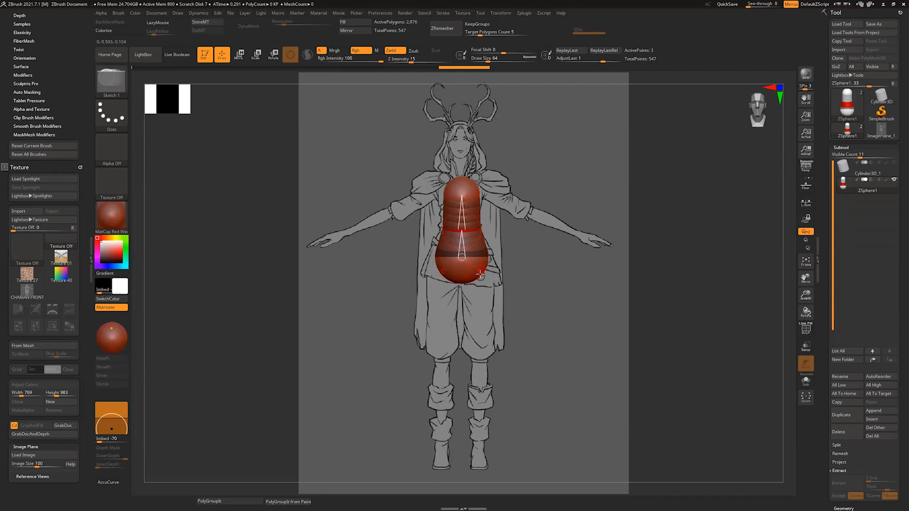
pyautogui.moveTo(480, 274); pyautogui.dragTo(484, 281)
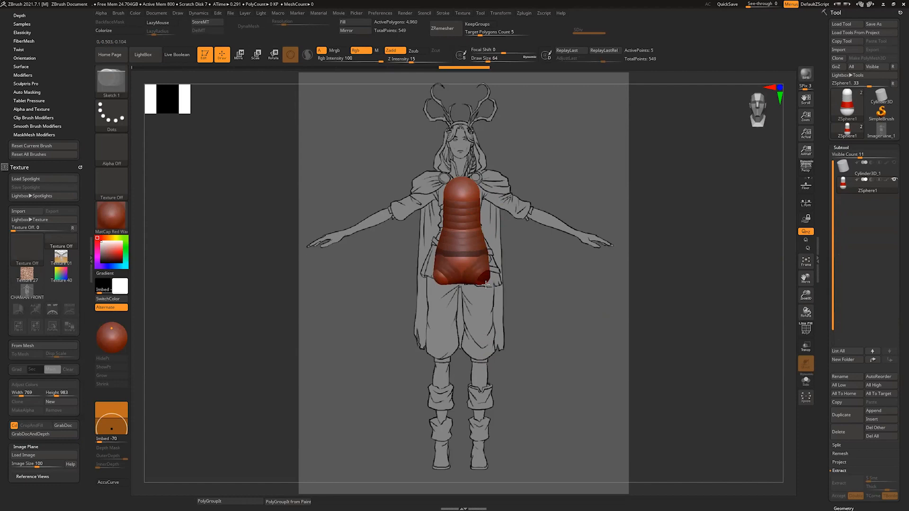
pyautogui.click(486, 284)
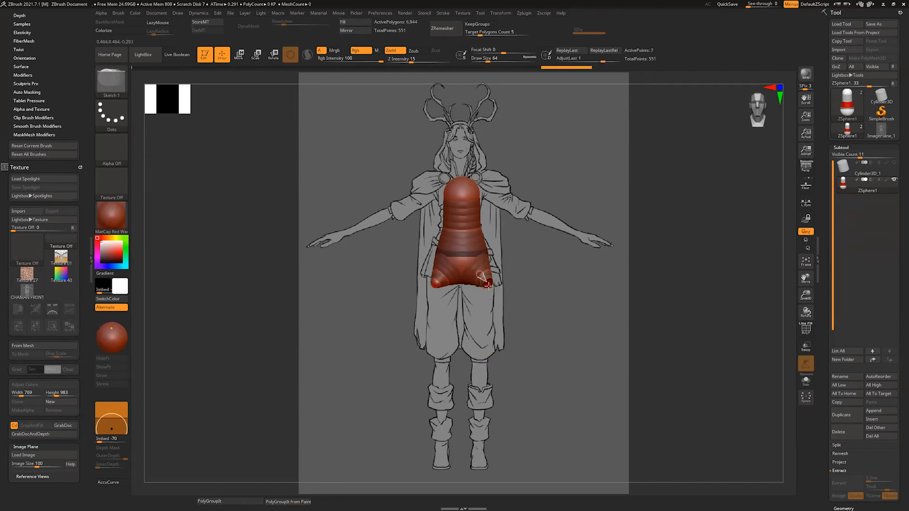
pyautogui.hotkey('ctrl', 'z')
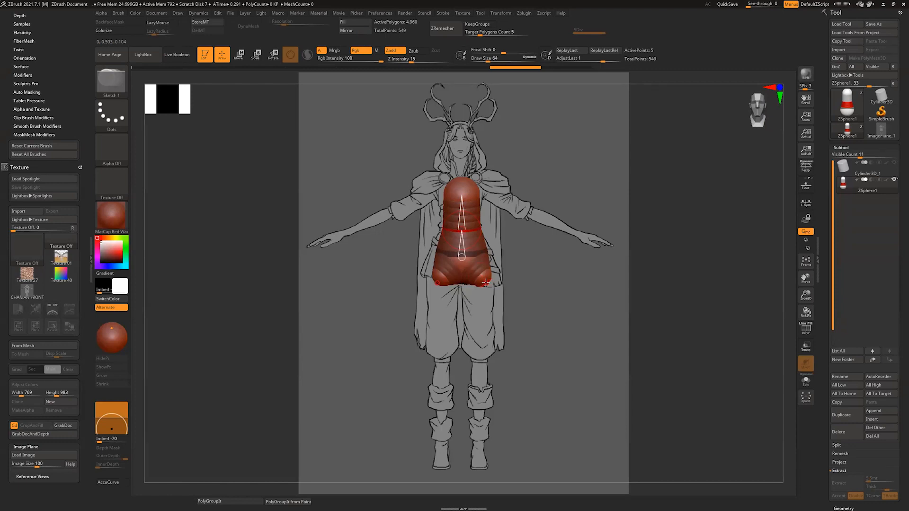
pyautogui.hotkey('ctrl', 'shift', 'z')
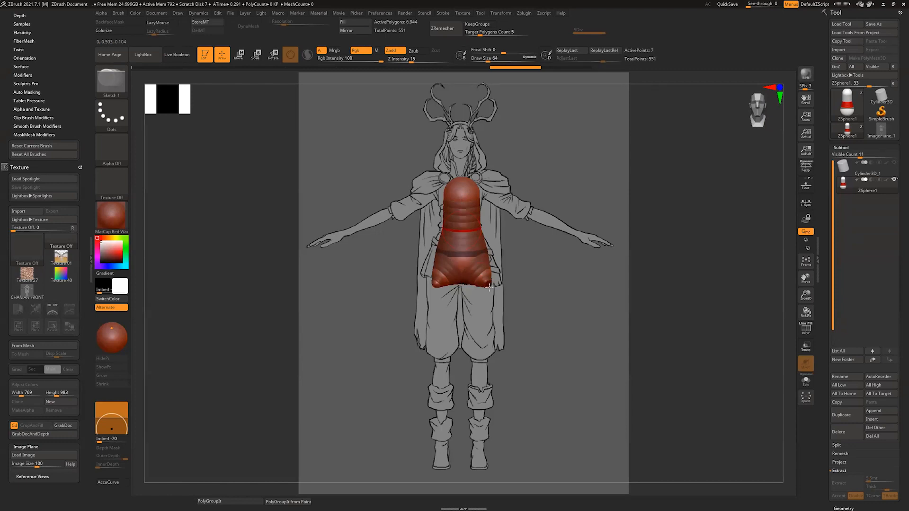
pyautogui.click(490, 287)
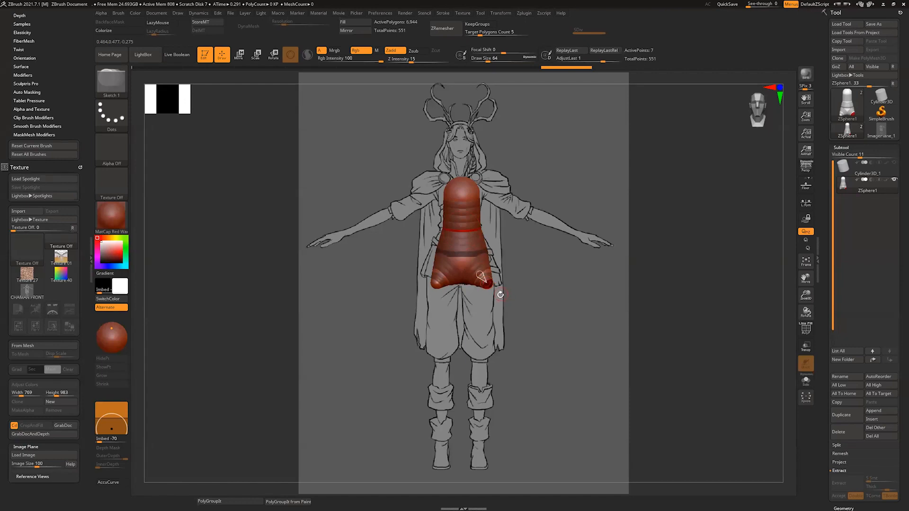
# Step: Try to move the leg ZSphere from the hip down to the knee, and undo the move
pyautogui.press('w')
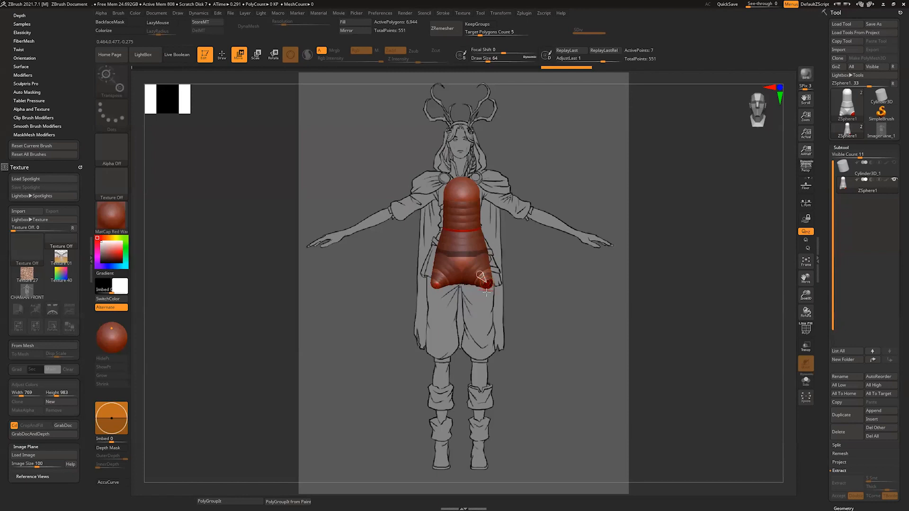
pyautogui.moveTo(487, 286); pyautogui.dragTo(479, 374)
pyautogui.hotkey('ctrl', 'z')
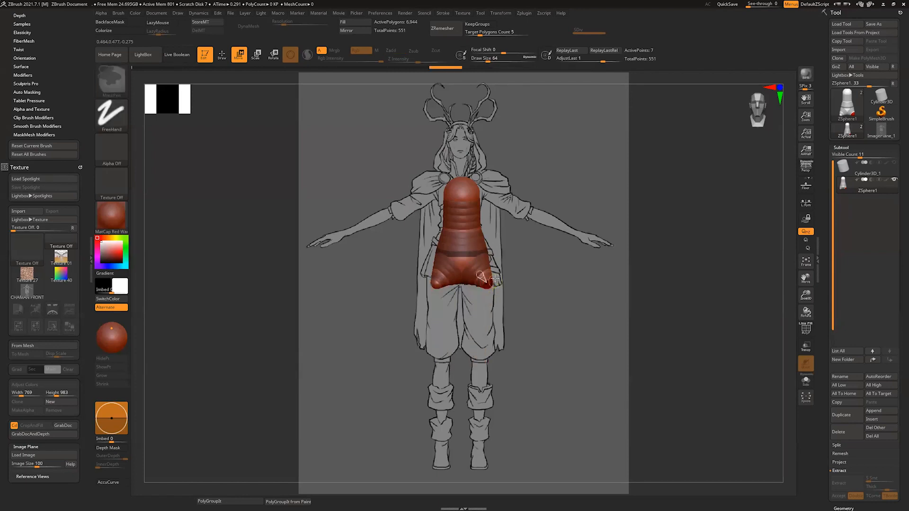
# Step: Enlarge the draw size to about 430 and try moving the leg ZSphere again, undoing each attempt
pyautogui.press('s')
pyautogui.moveTo(497, 277); pyautogui.dragTo(522, 281)
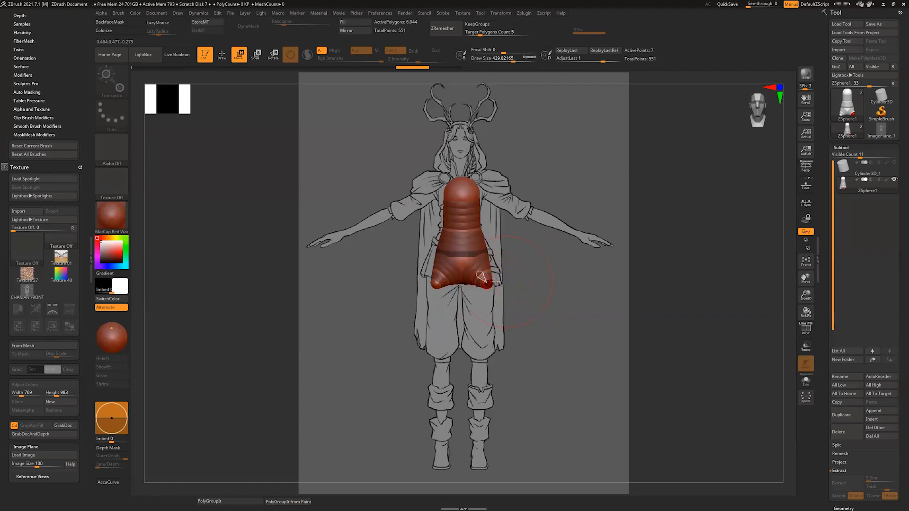
pyautogui.hotkey('ctrl', 'z')
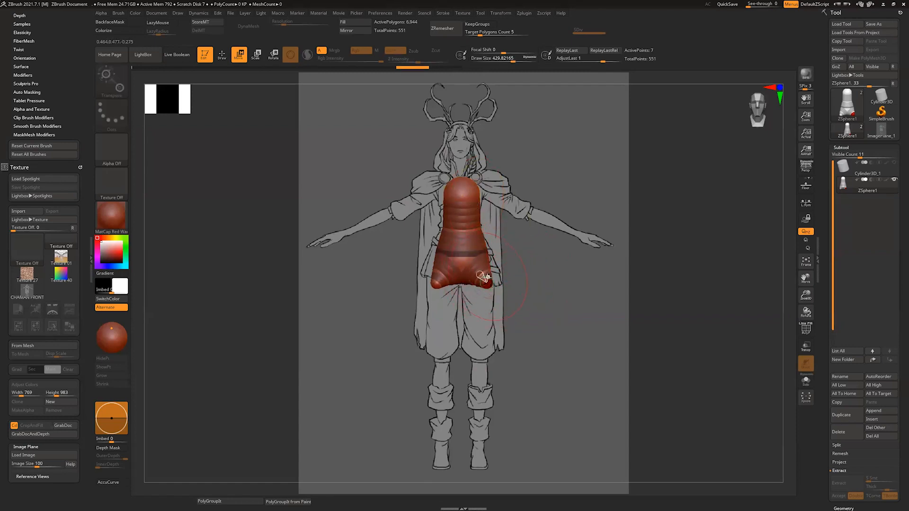
pyautogui.hotkey('ctrl', 'z')
pyautogui.moveTo(483, 276); pyautogui.dragTo(486, 276)
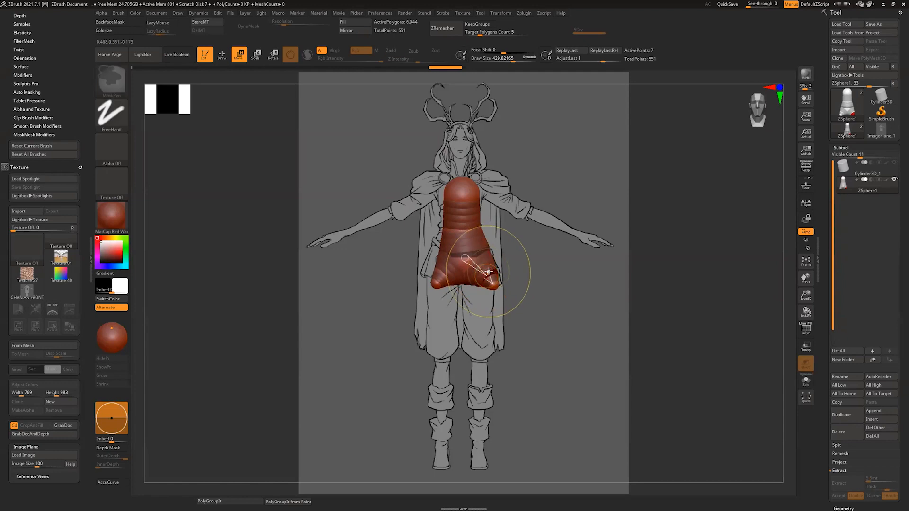
pyautogui.hotkey('ctrl', 'z')
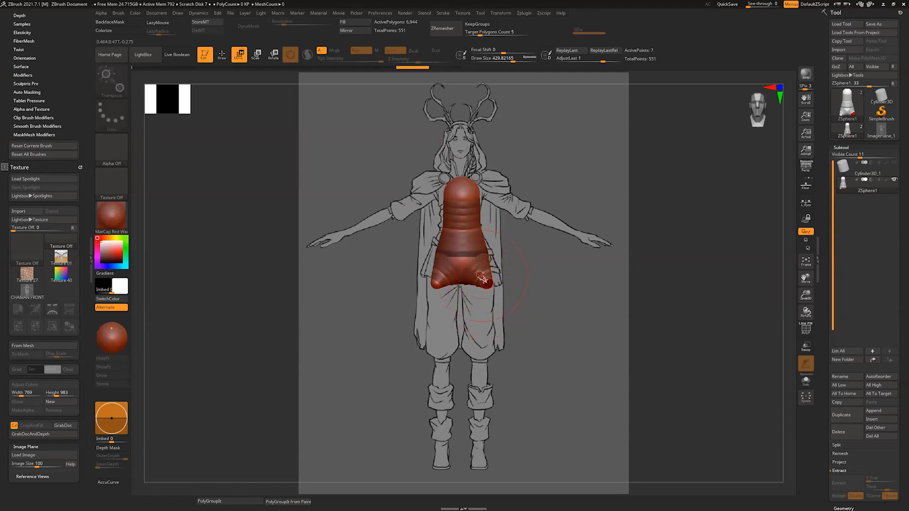
pyautogui.press('s')
pyautogui.moveTo(476, 277); pyautogui.dragTo(485, 316)
pyautogui.hotkey('ctrl', 'z')
# Step: Reduce the draw size to about 39 and move the mirrored leg ZSpheres down to the character's ankles
pyautogui.press('s')
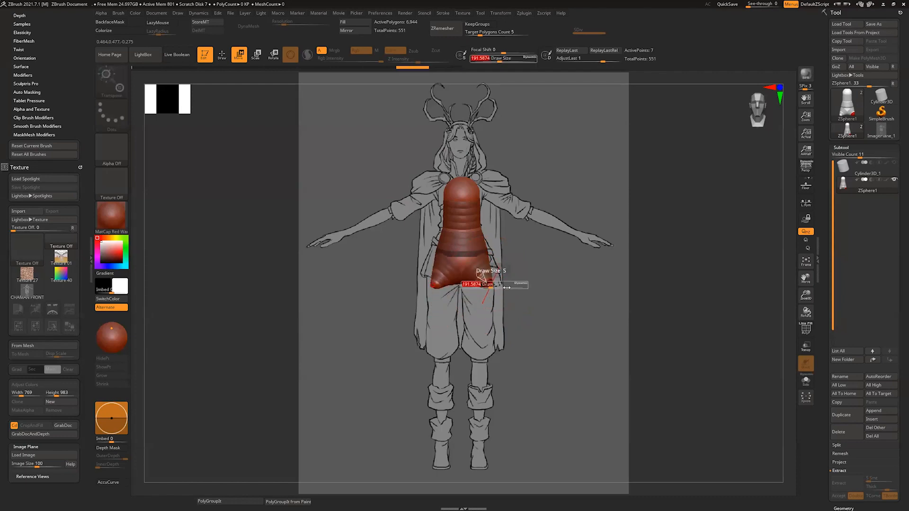
pyautogui.moveTo(507, 287)
pyautogui.mouseDown()
pyautogui.moveTo(481, 287)
pyautogui.moveTo(506, 299)
pyautogui.mouseUp()
pyautogui.press('s')
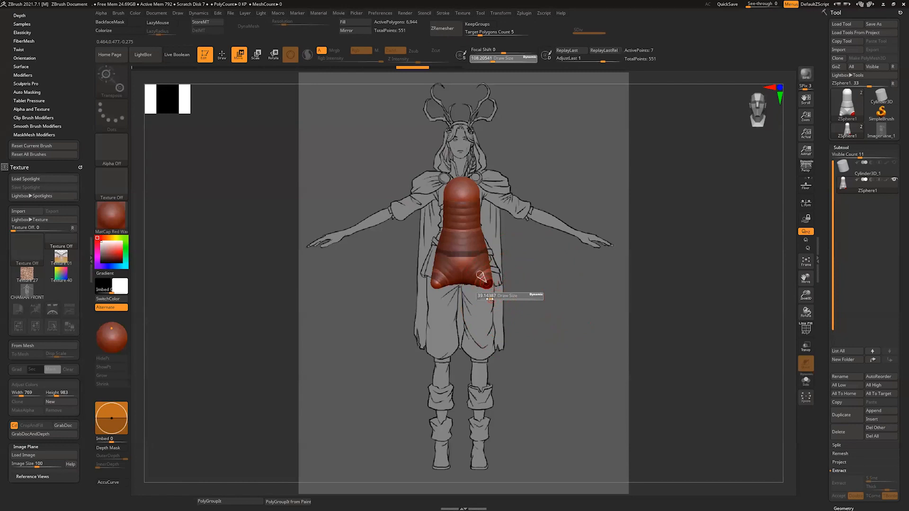
pyautogui.moveTo(489, 299); pyautogui.dragTo(487, 298)
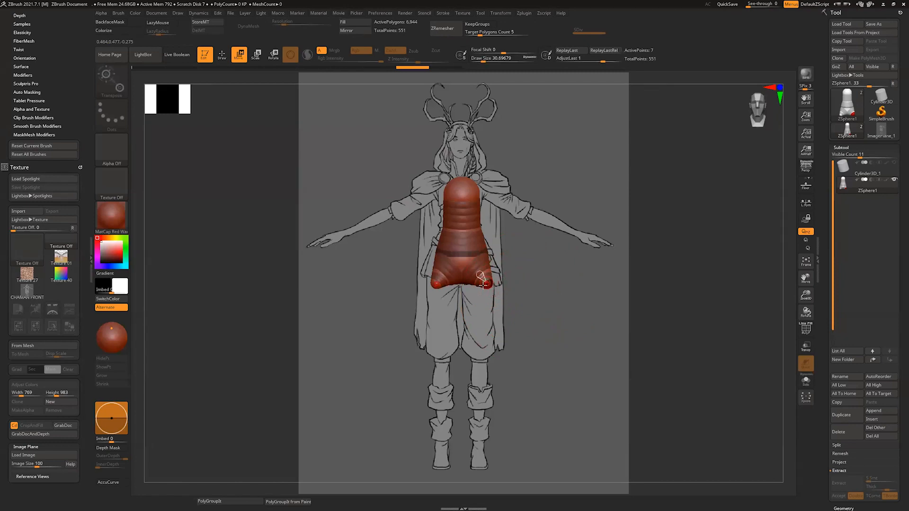
pyautogui.press('s')
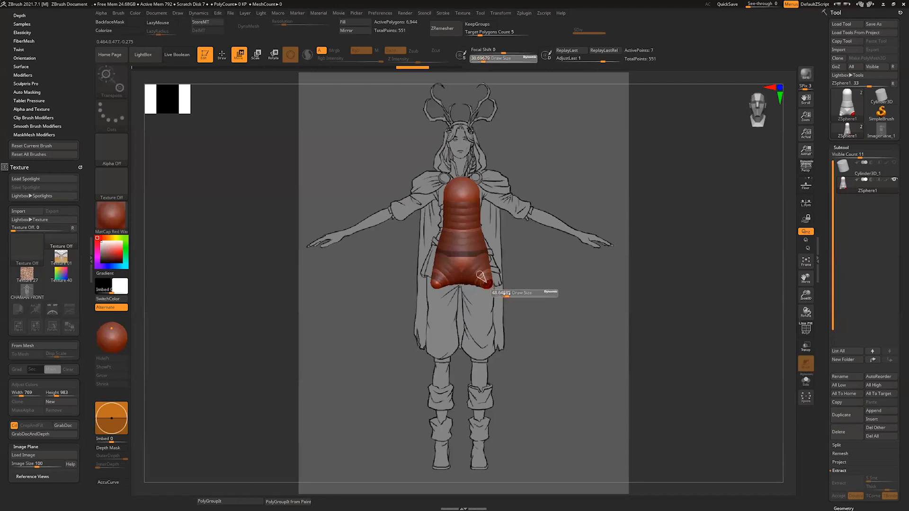
pyautogui.moveTo(505, 294)
pyautogui.mouseDown()
pyautogui.moveTo(485, 296)
pyautogui.moveTo(479, 453)
pyautogui.mouseUp()
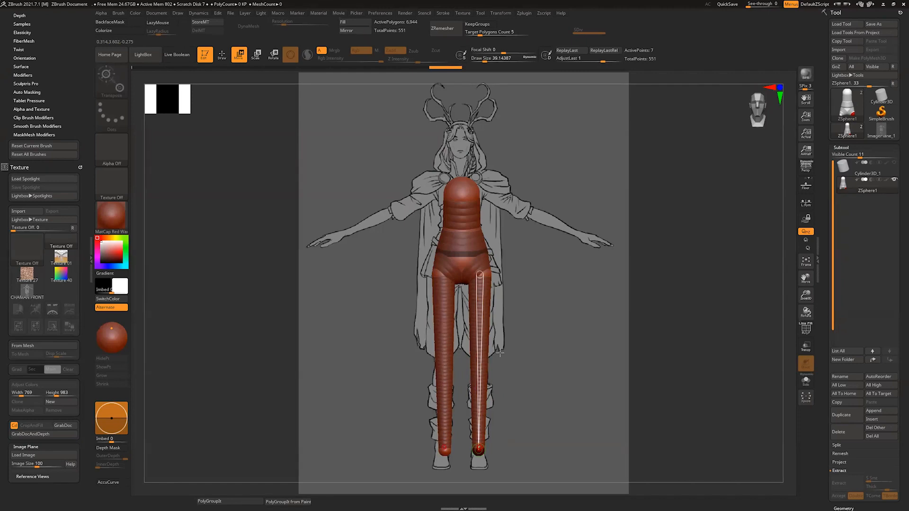
# Step: Insert mirrored ZSpheres at the knees and draw child ZSpheres at the ankles
pyautogui.hotkey('shift', 'a')
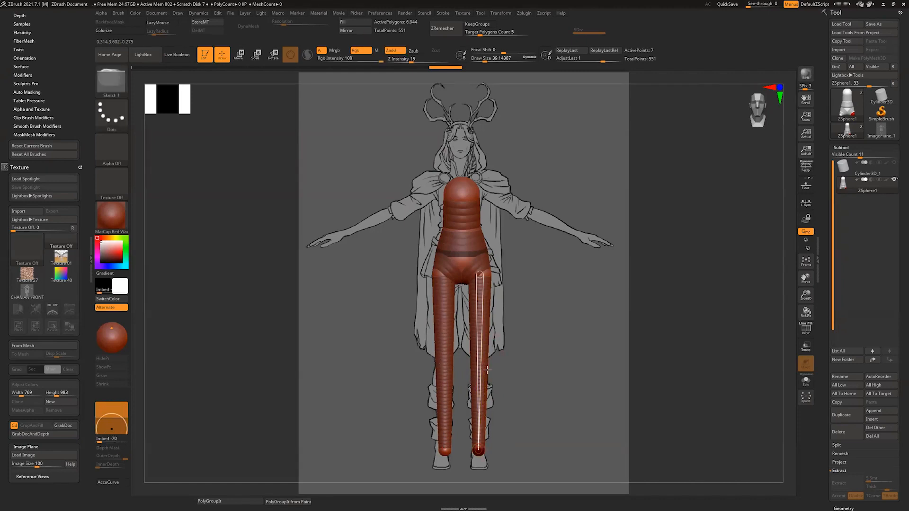
pyautogui.click(480, 357)
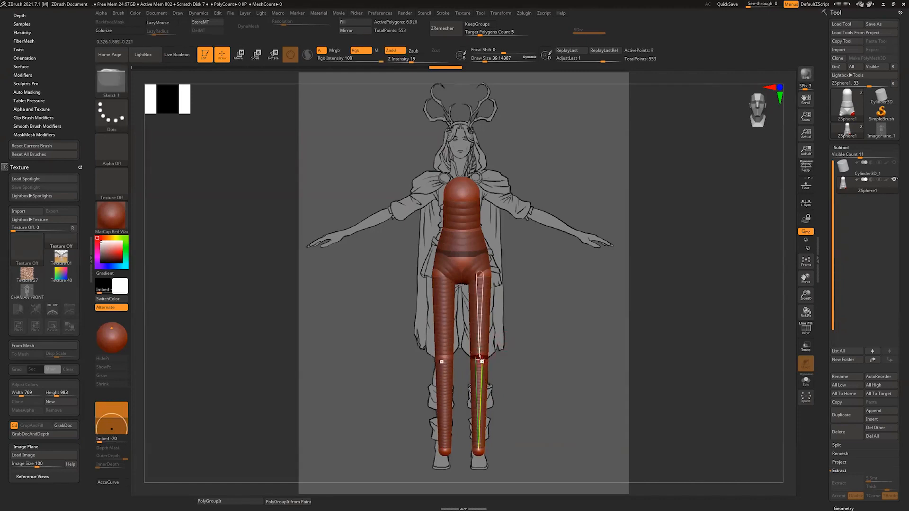
pyautogui.moveTo(480, 358); pyautogui.dragTo(478, 455)
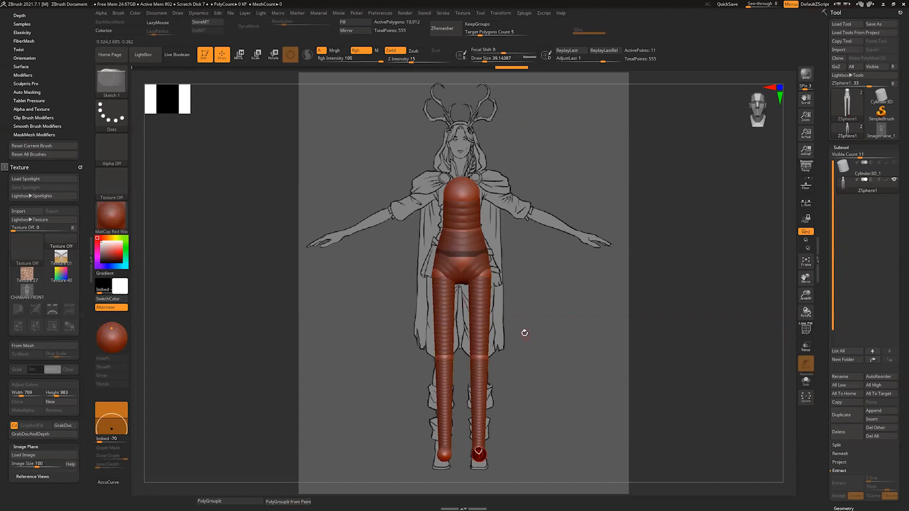
# Step: Store the current front camera in the image plane's reference views as the Front view, and recall it after orbiting
pyautogui.click(34, 477)
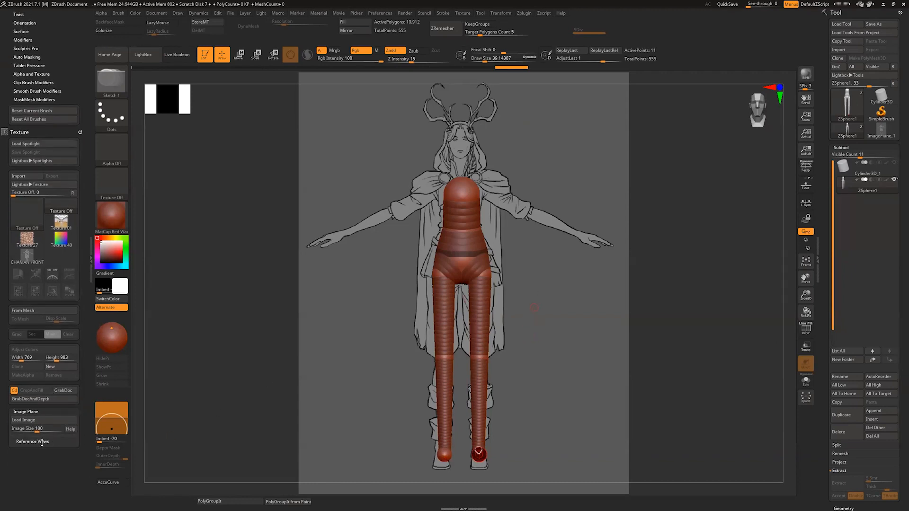
pyautogui.moveTo(84, 438); pyautogui.dragTo(81, 426)
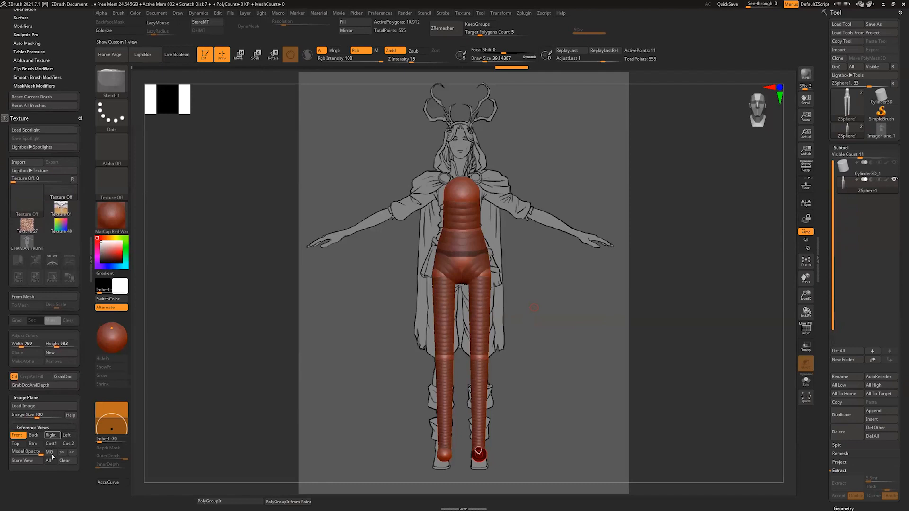
pyautogui.click(26, 461)
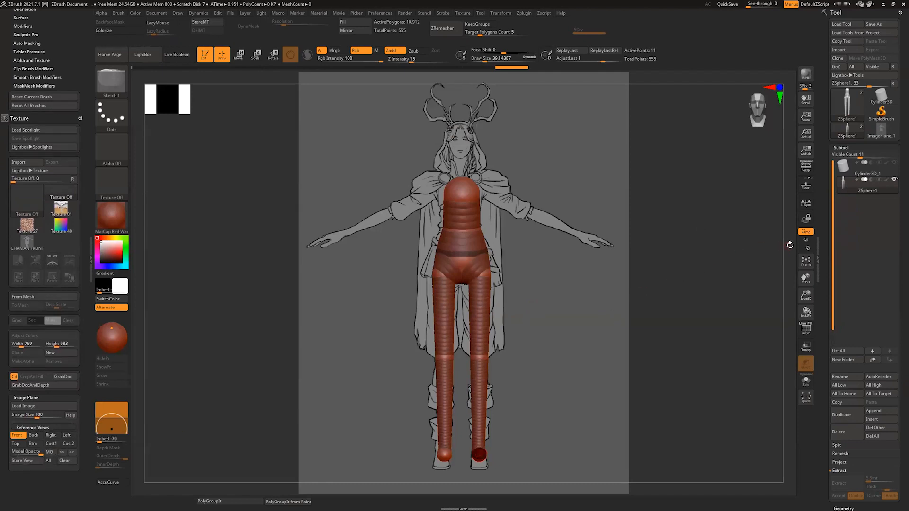
pyautogui.moveTo(787, 247); pyautogui.dragTo(753, 262)
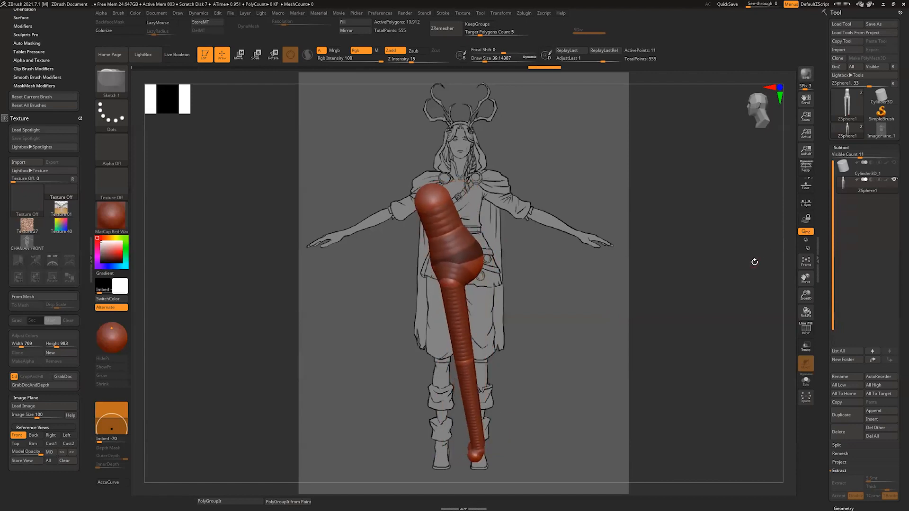
pyautogui.click(17, 435)
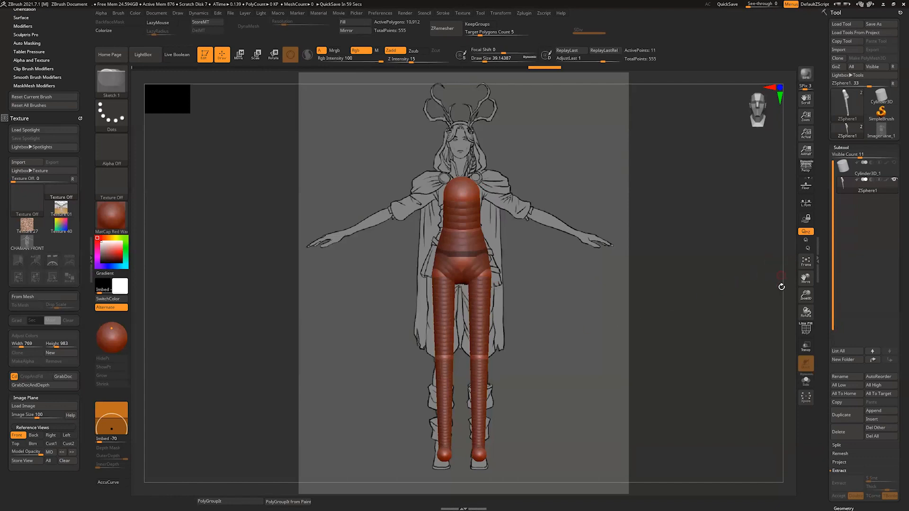
# Step: From the side, reposition the ankle ZSpheres so the feet extend forward, and shift the pelvis and waist ZSpheres to shape the body's profile
pyautogui.moveTo(781, 287); pyautogui.dragTo(765, 286)
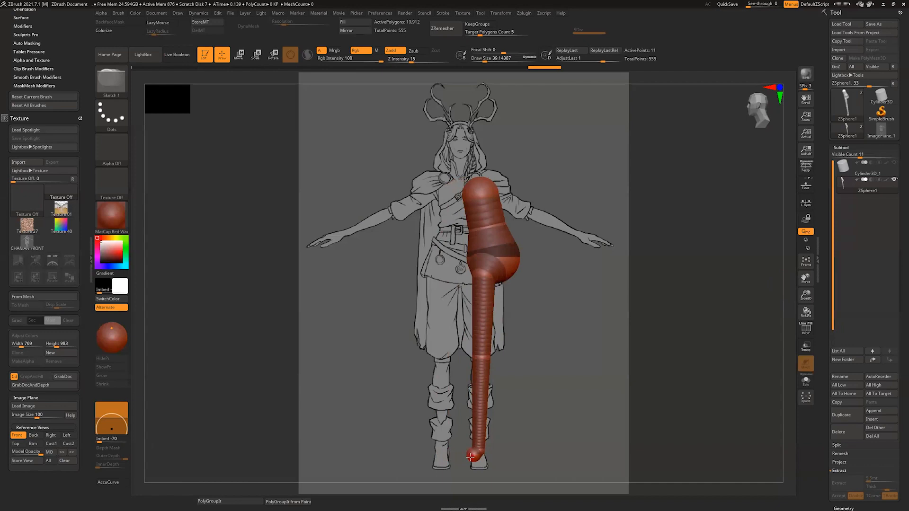
pyautogui.press('w')
pyautogui.moveTo(471, 457)
pyautogui.mouseDown()
pyautogui.moveTo(447, 455)
pyautogui.moveTo(484, 456)
pyautogui.mouseUp()
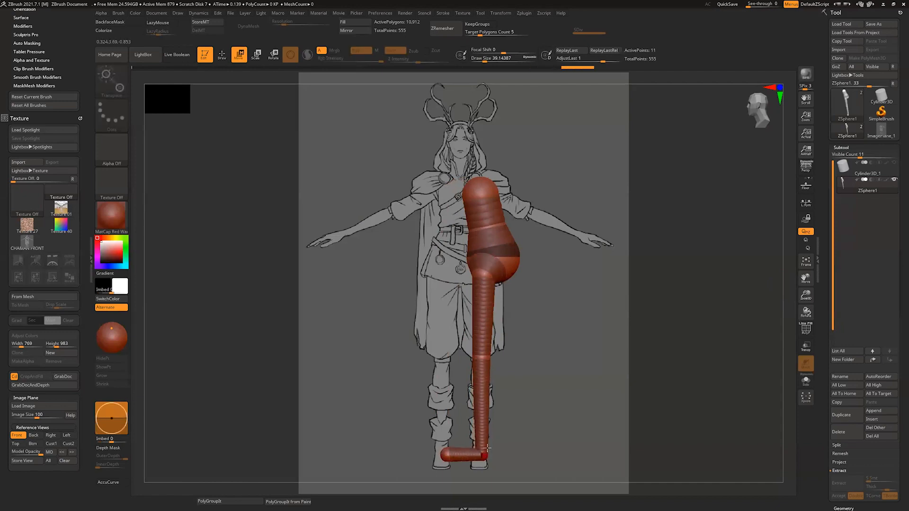
pyautogui.moveTo(508, 255); pyautogui.dragTo(503, 254)
pyautogui.moveTo(501, 223); pyautogui.dragTo(493, 223)
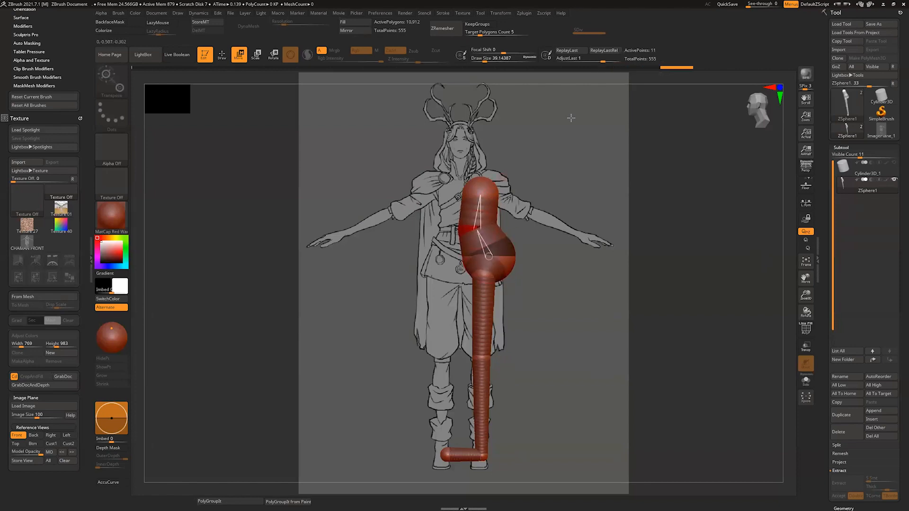
pyautogui.press('a')
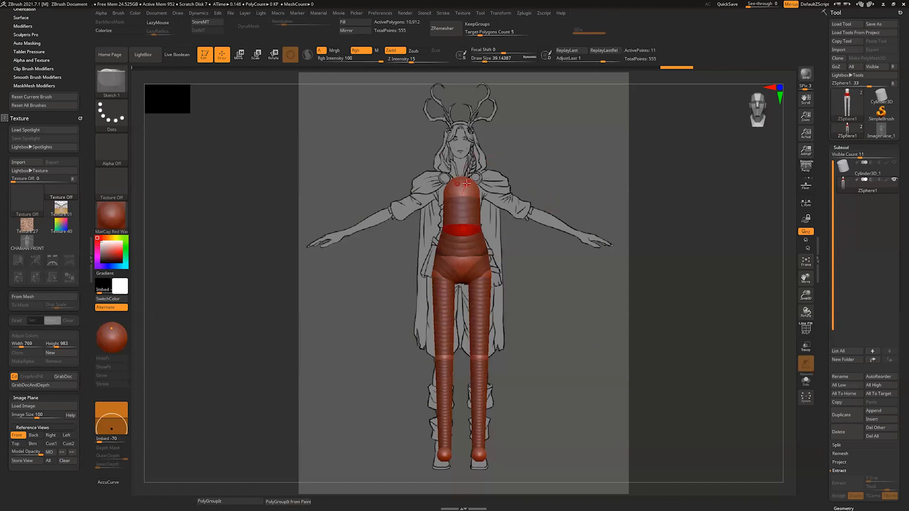
# Step: Raise the top chest ZSphere slightly and draw mirrored ZSpheres on its sides using a draw size of about 207
pyautogui.press('s')
pyautogui.moveTo(477, 186); pyautogui.dragTo(482, 186)
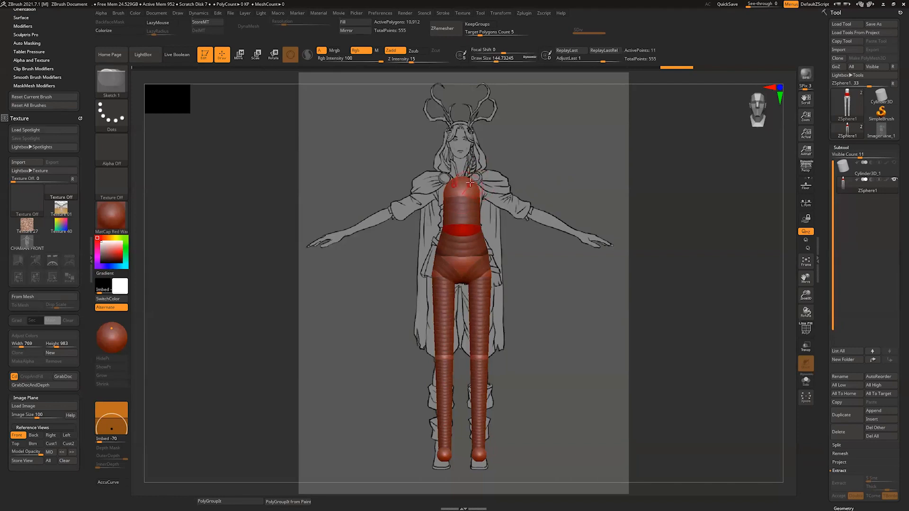
pyautogui.press('s')
pyautogui.moveTo(470, 184); pyautogui.dragTo(475, 184)
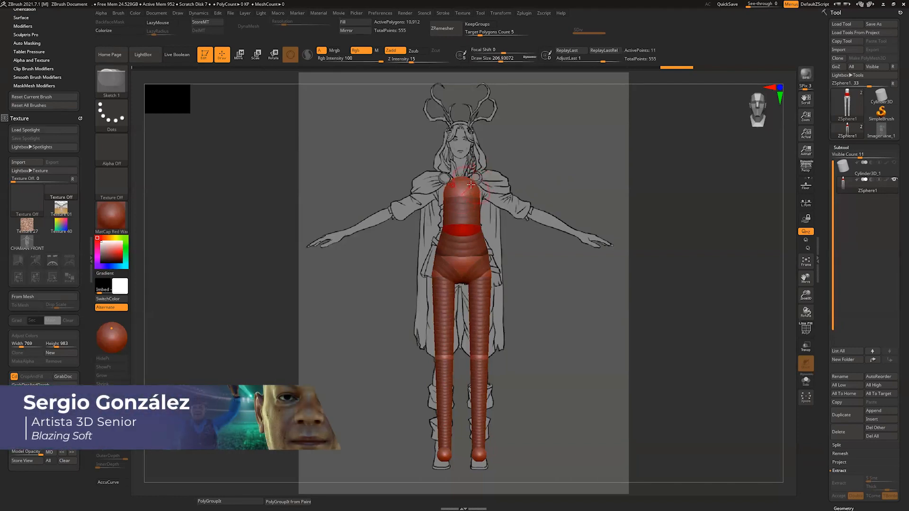
pyautogui.press('w')
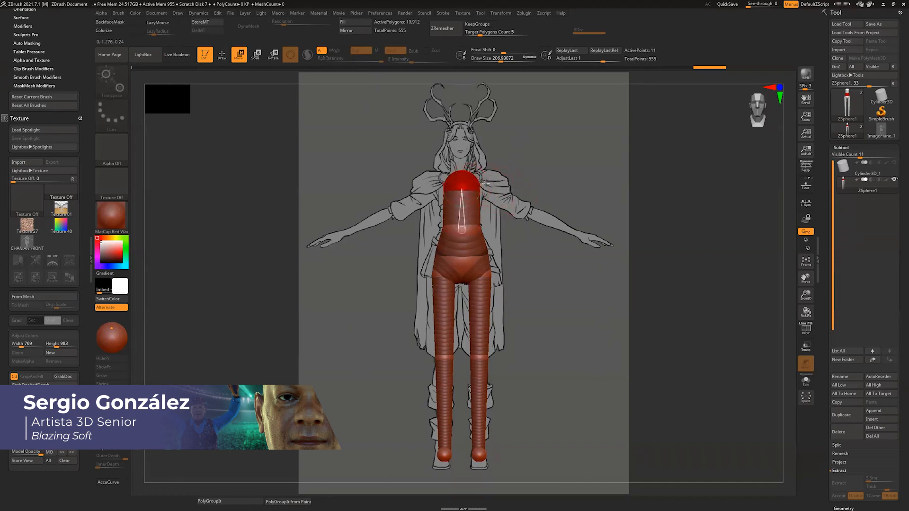
pyautogui.press('q')
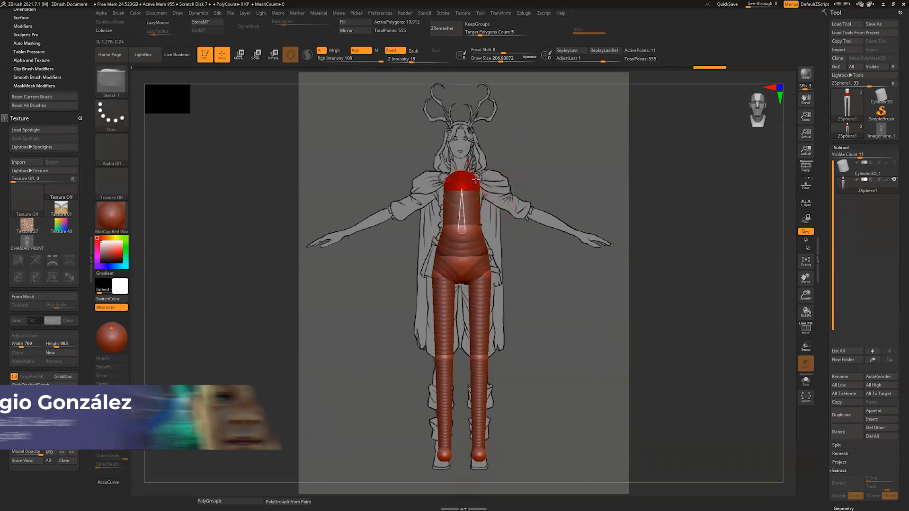
pyautogui.moveTo(476, 180); pyautogui.dragTo(479, 180)
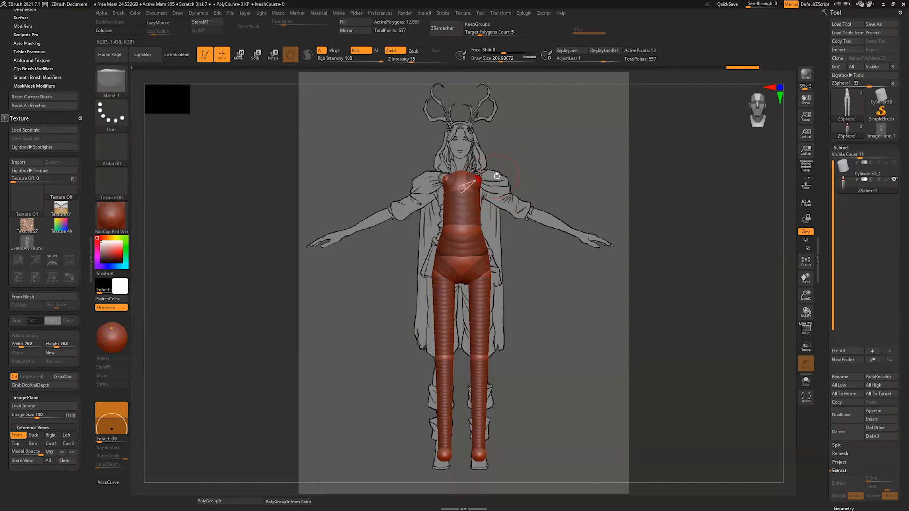
# Step: Reduce the draw size to about 27, draw a further pair of ZSpheres at the shoulders, and undo that pair
pyautogui.press('s')
pyautogui.moveTo(488, 178)
pyautogui.mouseDown()
pyautogui.moveTo(503, 179)
pyautogui.moveTo(477, 180)
pyautogui.mouseUp()
pyautogui.press('s')
pyautogui.press('ctrl')
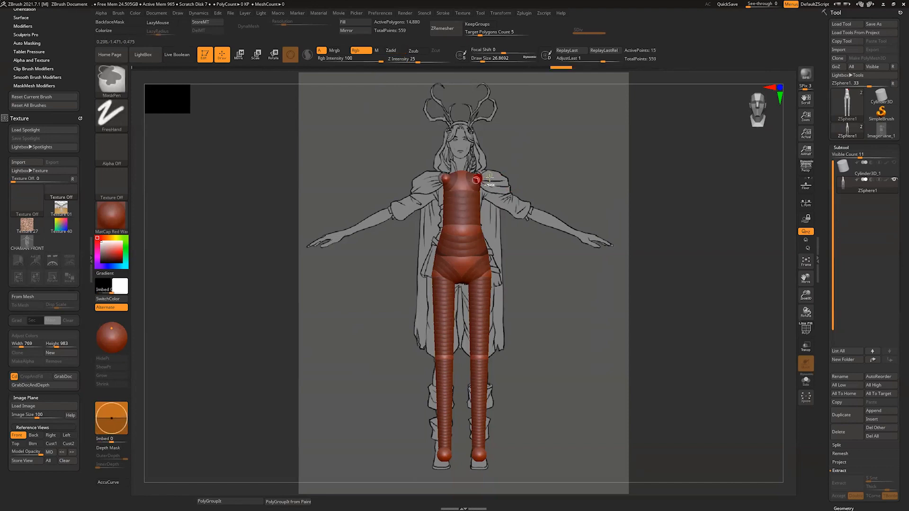
pyautogui.hotkey('ctrl', 'z')
# Step: Move the mirrored shoulder ZSpheres outward toward the character's shoulders and scale them up
pyautogui.press('w')
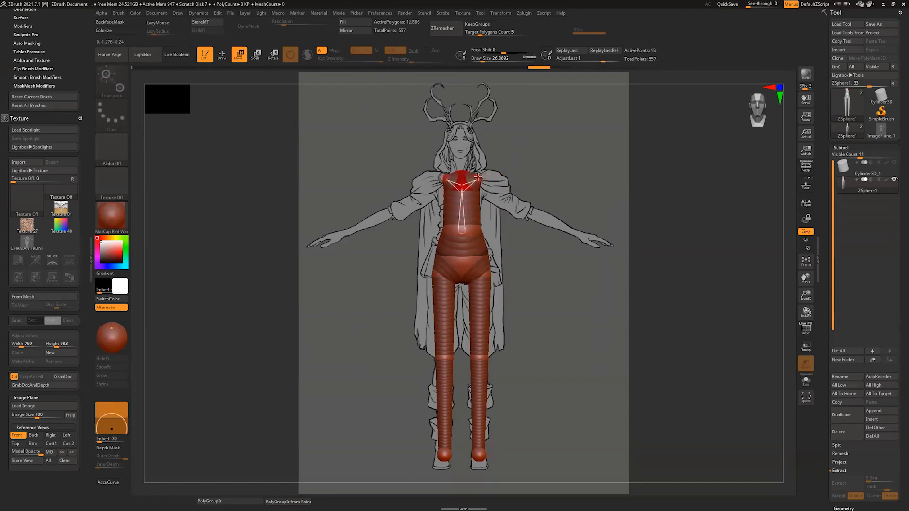
pyautogui.moveTo(482, 177); pyautogui.dragTo(487, 178)
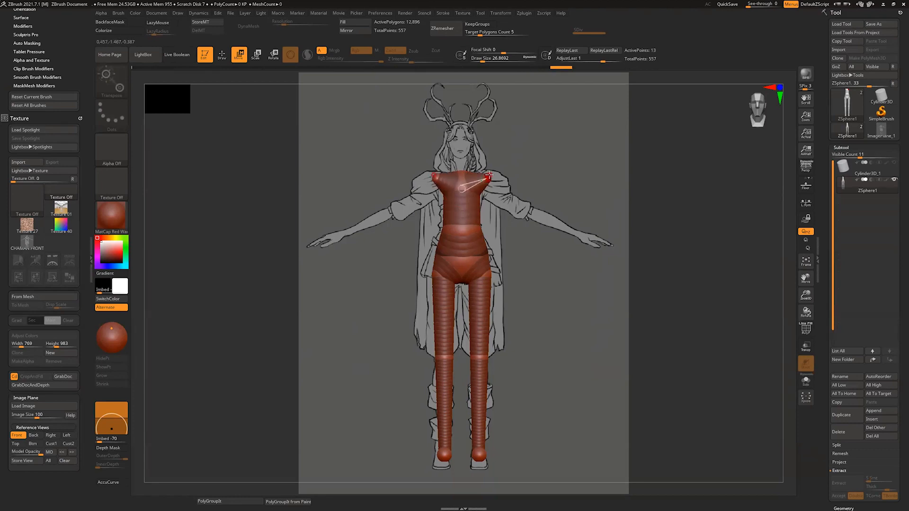
pyautogui.moveTo(789, 158)
pyautogui.mouseDown()
pyautogui.moveTo(761, 161)
pyautogui.moveTo(804, 161)
pyautogui.mouseUp()
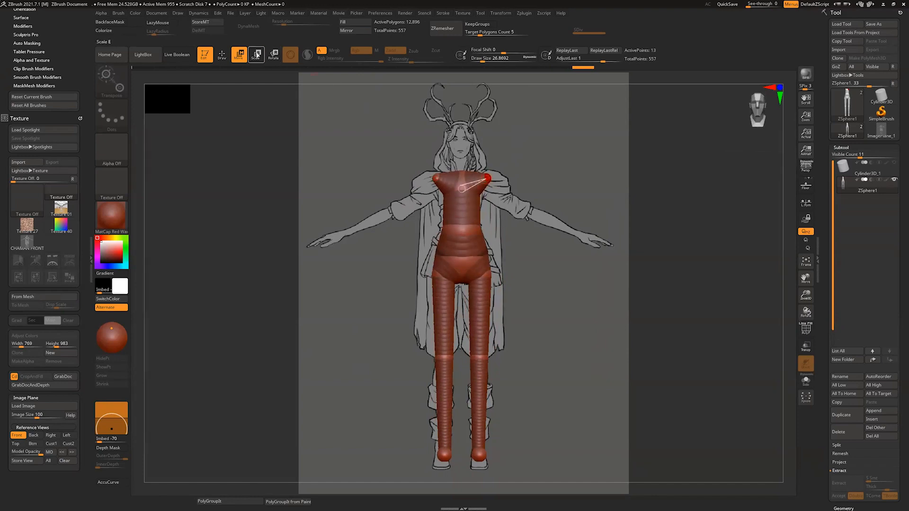
pyautogui.moveTo(488, 170); pyautogui.dragTo(488, 242)
pyautogui.press('e')
pyautogui.moveTo(489, 176)
pyautogui.mouseDown()
pyautogui.moveTo(458, 268)
pyautogui.moveTo(483, 198)
pyautogui.moveTo(479, 218)
pyautogui.mouseUp()
pyautogui.hotkey('ctrl', 'z')
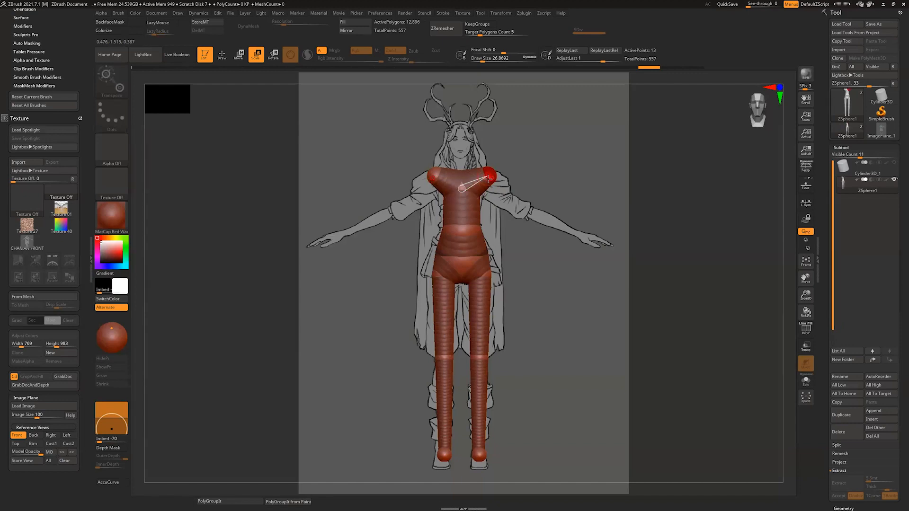
# Step: Lower the enlarged shoulder ZSpheres slightly to line them up with the shoulders in the reference drawing
pyautogui.press('w')
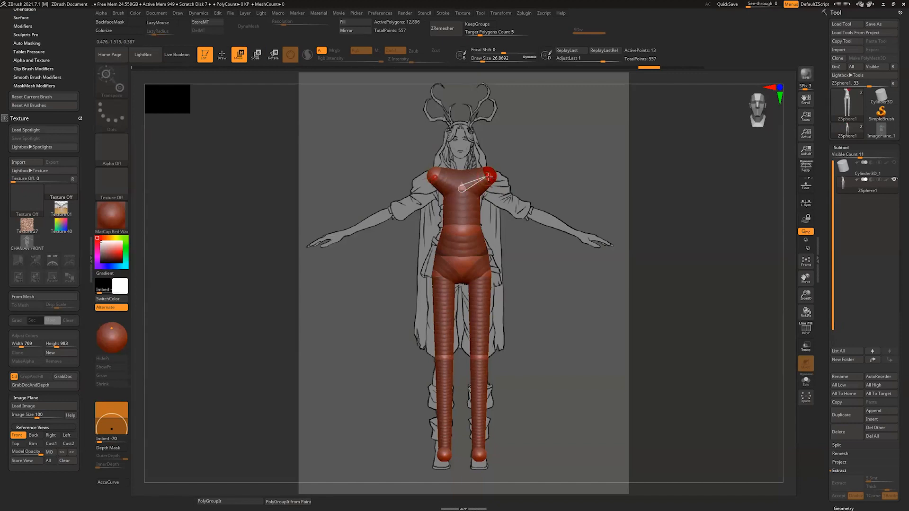
pyautogui.moveTo(489, 177); pyautogui.dragTo(490, 181)
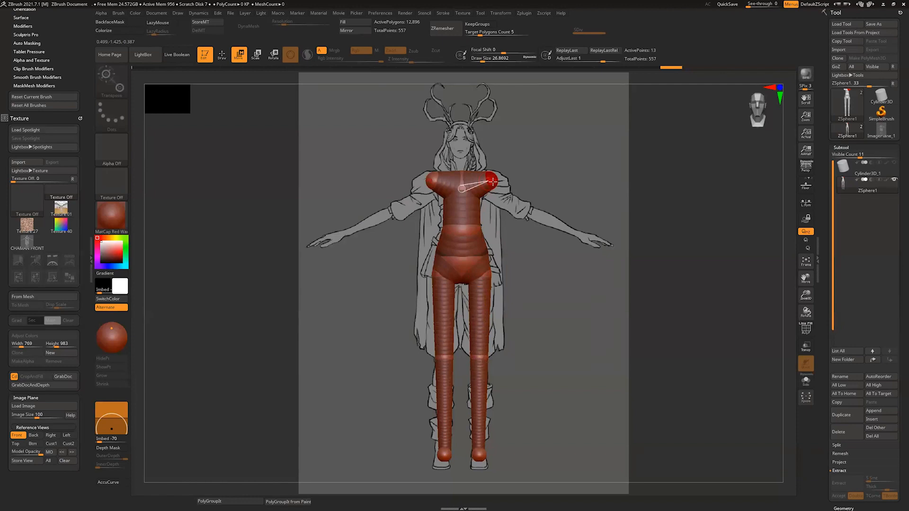
pyautogui.moveTo(489, 179); pyautogui.dragTo(490, 183)
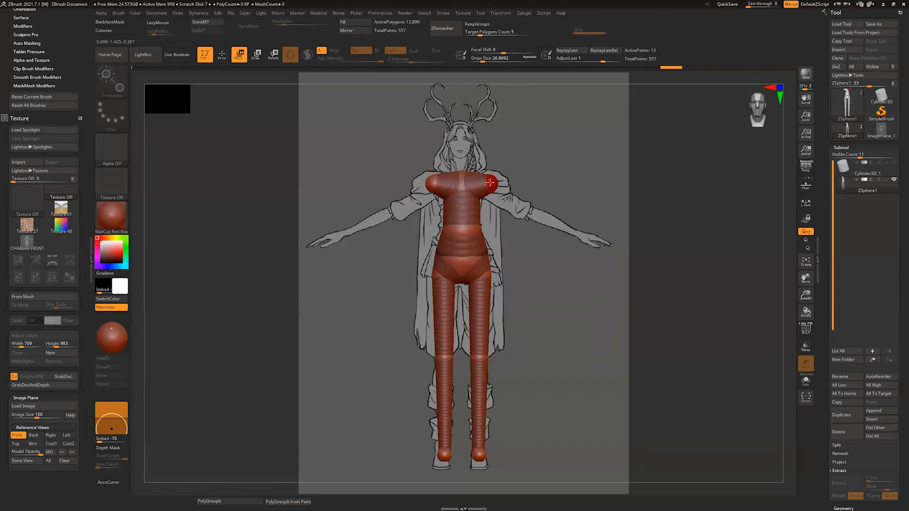
# Step: Adjust the shoulder ZSpheres' depth from above so they align with the torso
pyautogui.moveTo(786, 144); pyautogui.dragTo(776, 230)
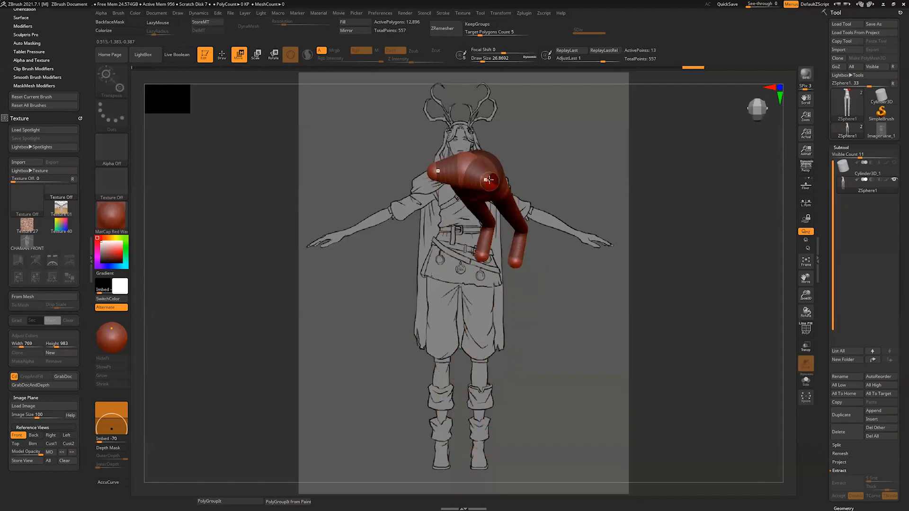
pyautogui.moveTo(494, 177); pyautogui.dragTo(465, 169)
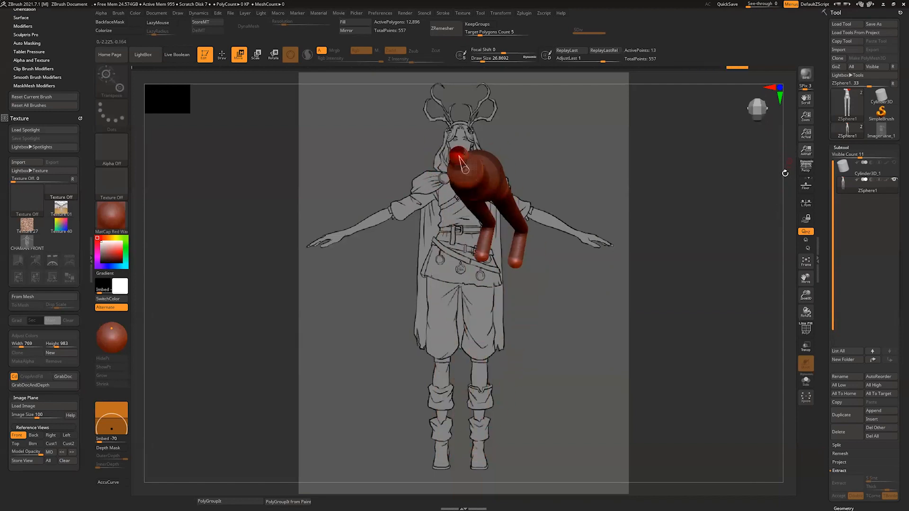
pyautogui.keyDown('shift'); pyautogui.moveTo(793, 176); pyautogui.dragTo(790, 158); pyautogui.keyUp('shift')
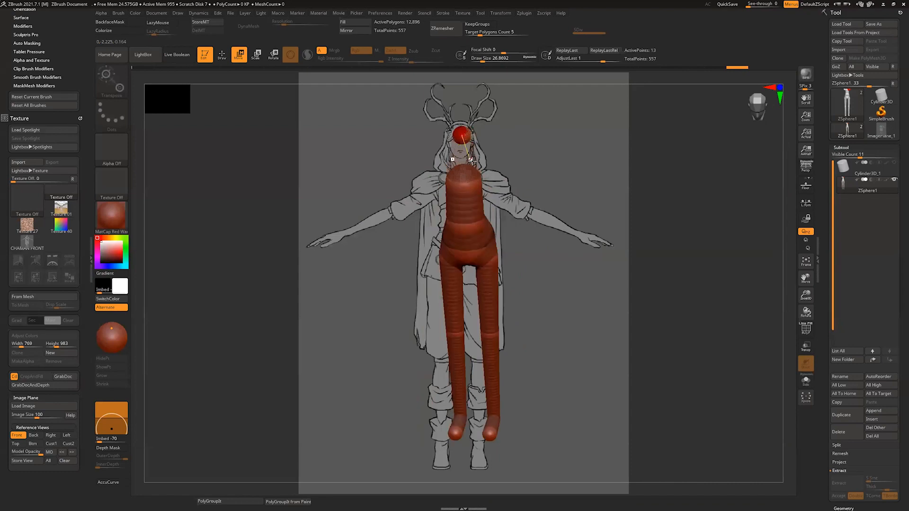
pyautogui.press('a')
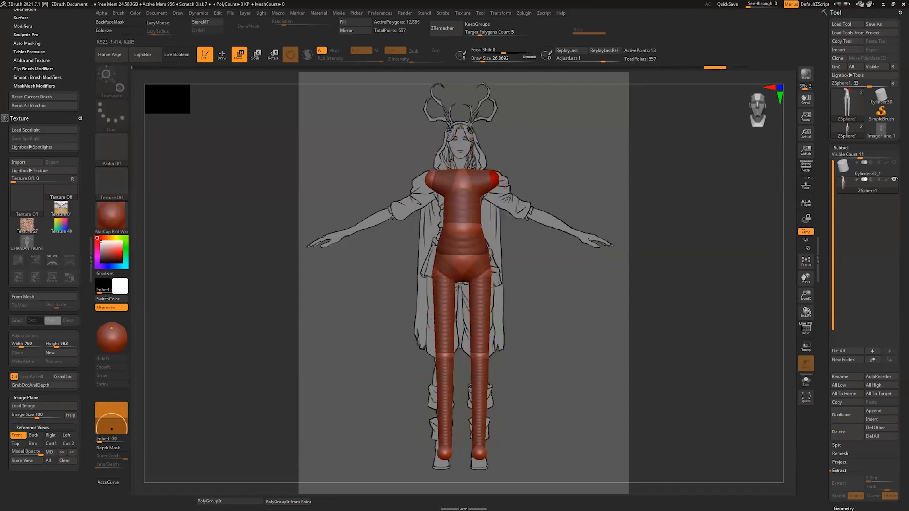
# Step: Draw mirrored child ZSpheres at the shoulders, move them to the character's elbows, and fine-tune their size
pyautogui.press('q')
pyautogui.moveTo(498, 185)
pyautogui.mouseDown()
pyautogui.moveTo(531, 213)
pyautogui.moveTo(497, 175)
pyautogui.mouseUp()
pyautogui.press('w')
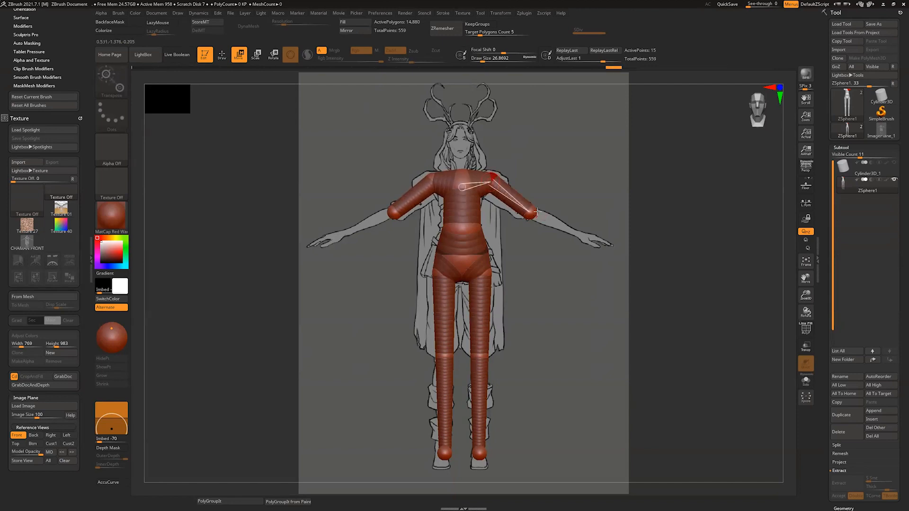
pyautogui.press('e')
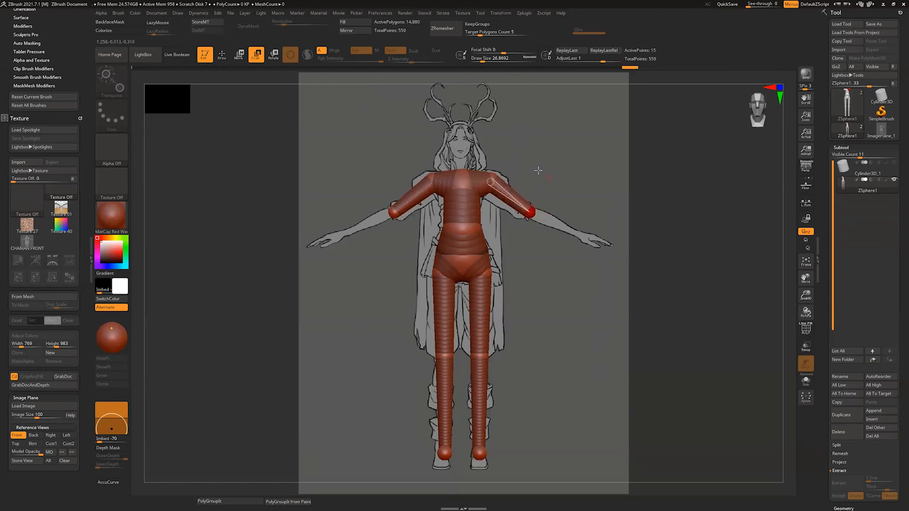
pyautogui.click(494, 179)
pyautogui.press('w')
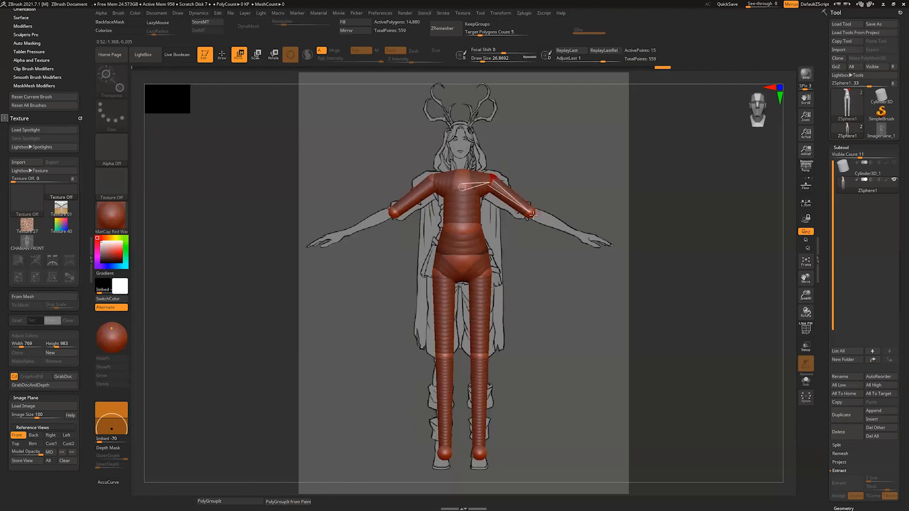
# Step: Draw mirrored child ZSpheres at the elbows, move them out to the character's wrists, and scale them down
pyautogui.press('q')
pyautogui.click(538, 216)
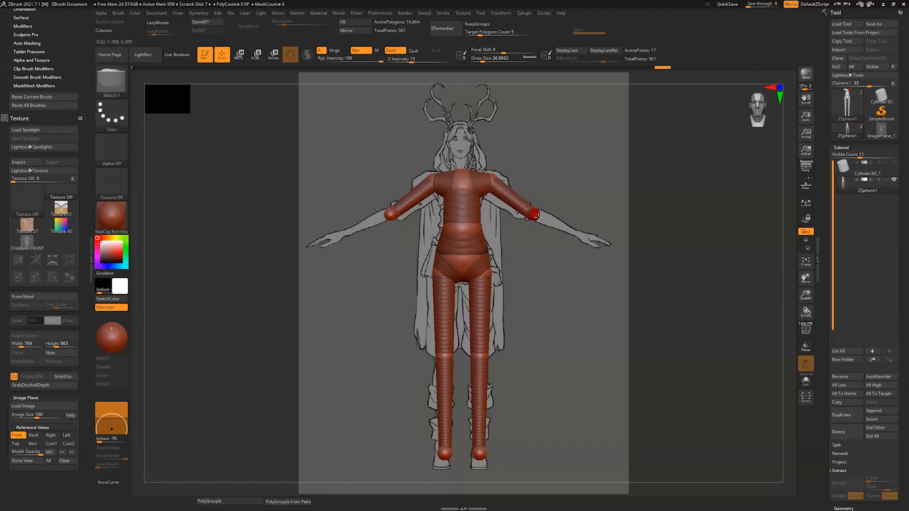
pyautogui.press('w')
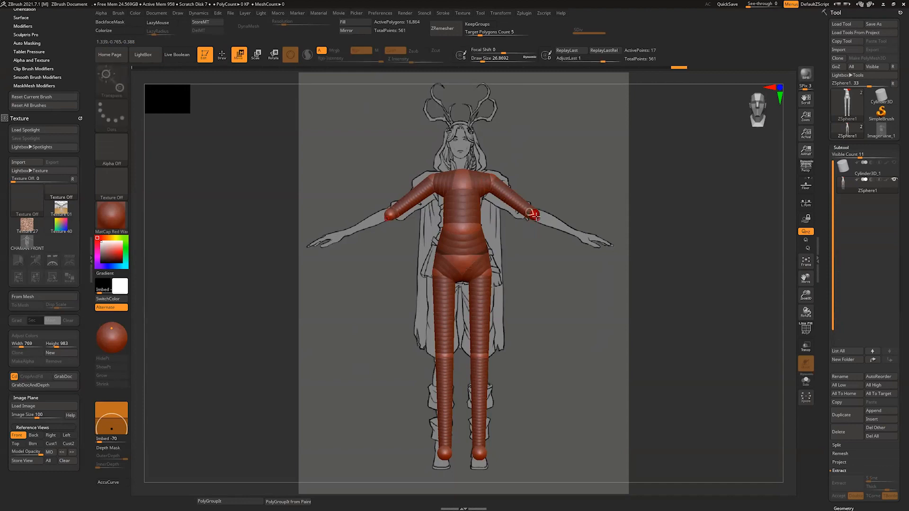
pyautogui.moveTo(541, 219); pyautogui.dragTo(581, 235)
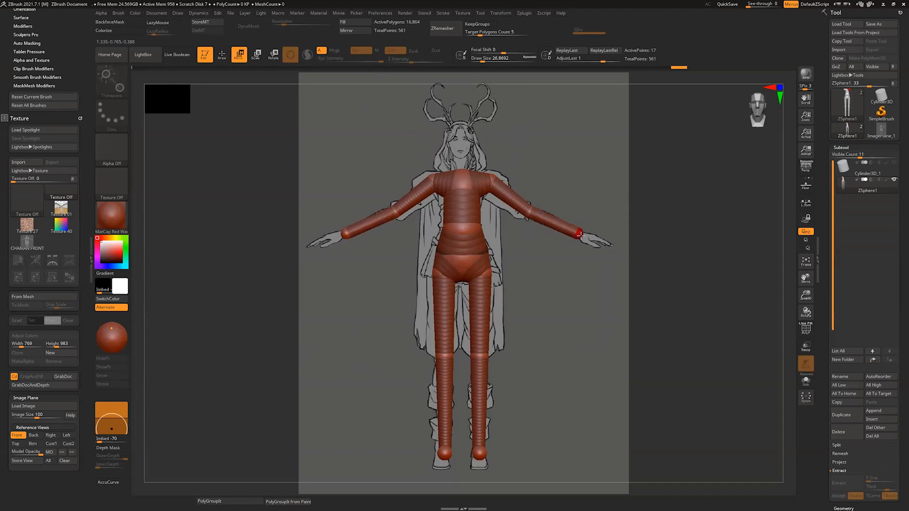
pyautogui.press('e')
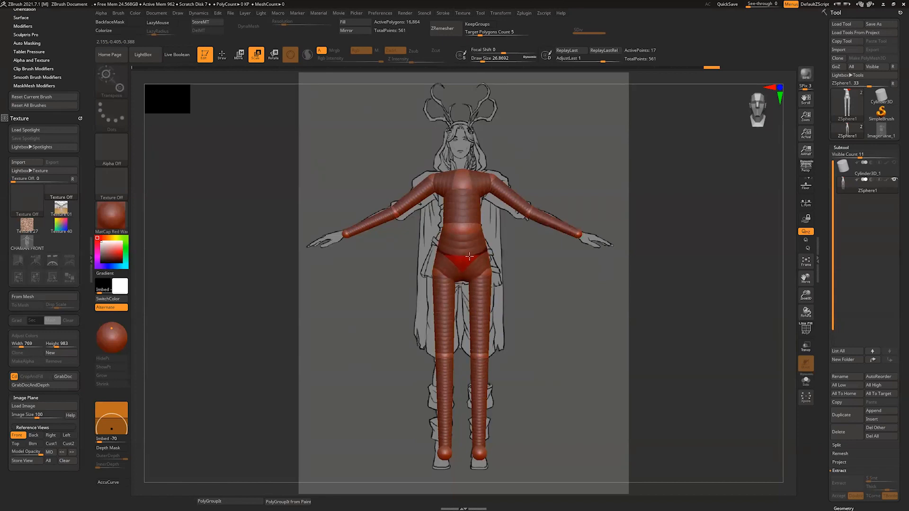
# Step: Adjust the scale of the pelvis ZSphere to fit the hips
pyautogui.moveTo(470, 256); pyautogui.dragTo(462, 265)
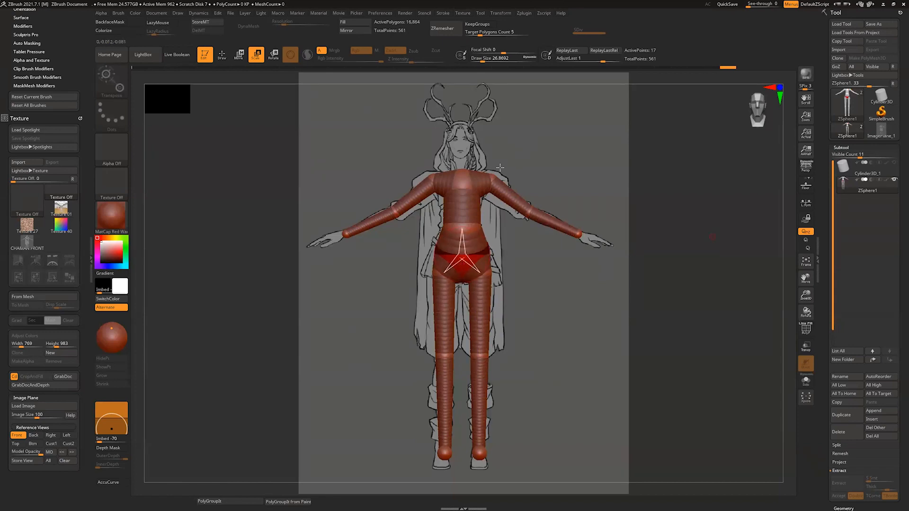
pyautogui.keyDown('alt'); pyautogui.moveTo(787, 200); pyautogui.dragTo(785, 199); pyautogui.keyUp('alt')
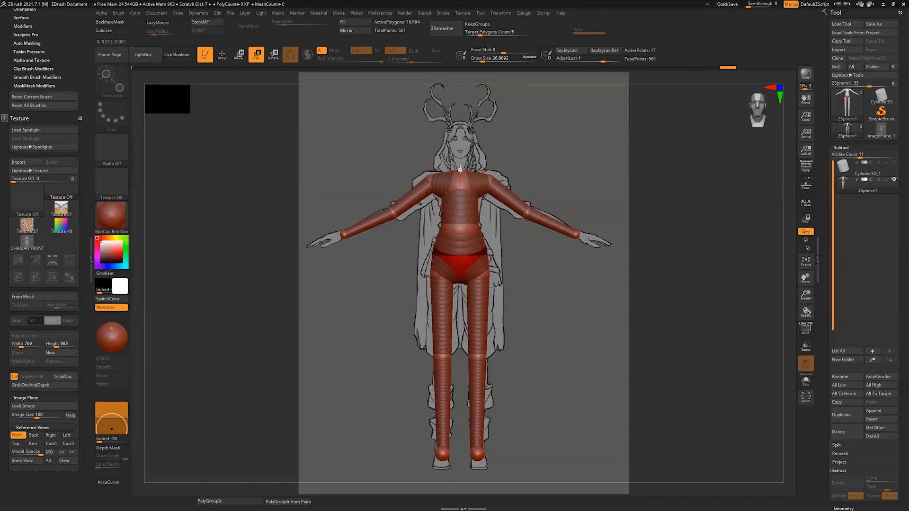
# Step: Draw a child ZSphere at the top of the torso and move it up to the character's head
pyautogui.press('w')
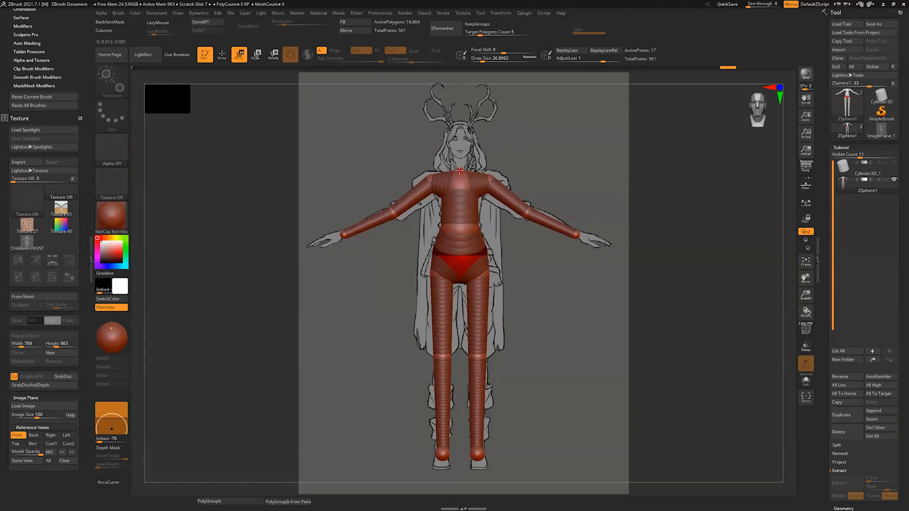
pyautogui.moveTo(460, 171); pyautogui.dragTo(461, 171)
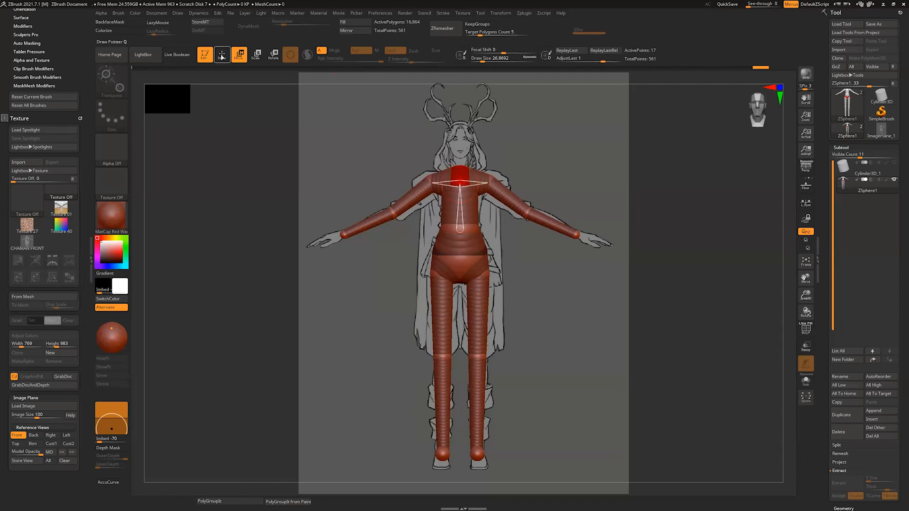
pyautogui.press('q')
pyautogui.click(459, 168)
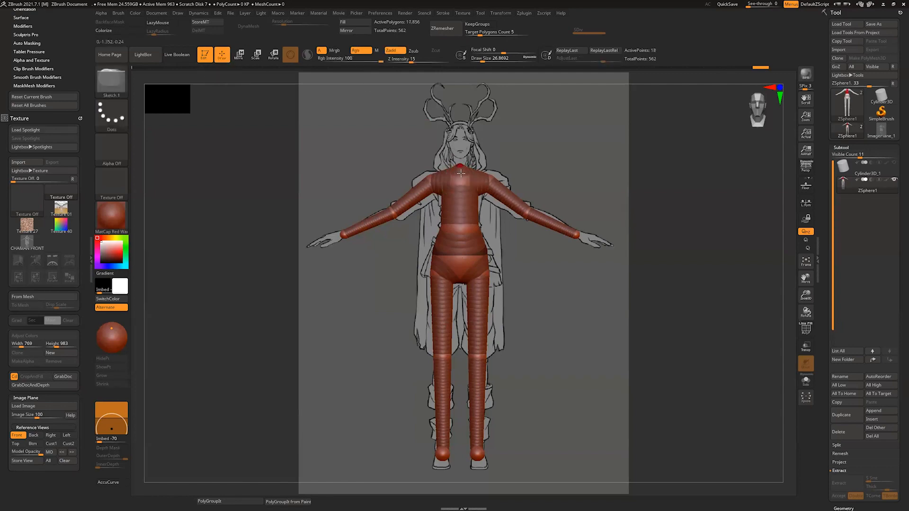
pyautogui.moveTo(461, 175); pyautogui.dragTo(459, 133)
pyautogui.press('w')
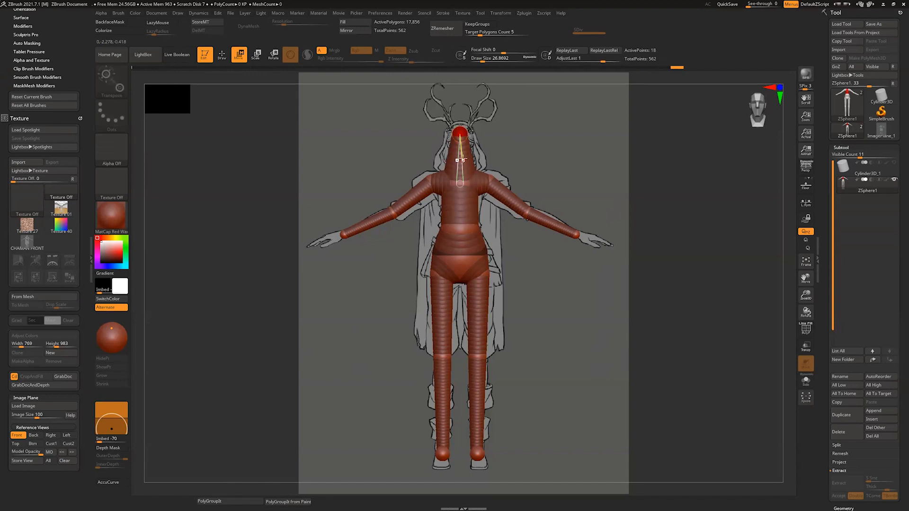
# Step: Insert a ZSphere midway between the chest and the head and scale it down to form a slim neck
pyautogui.press('q')
pyautogui.click(460, 161)
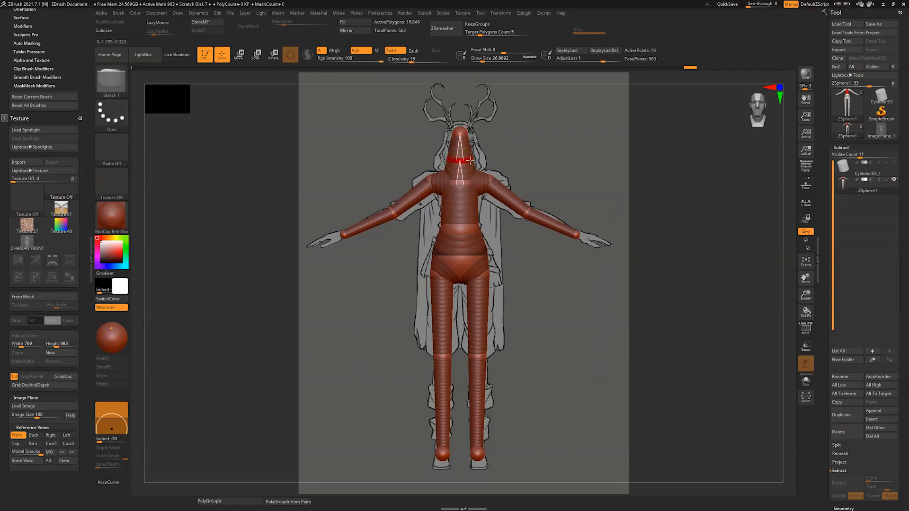
pyautogui.press('e')
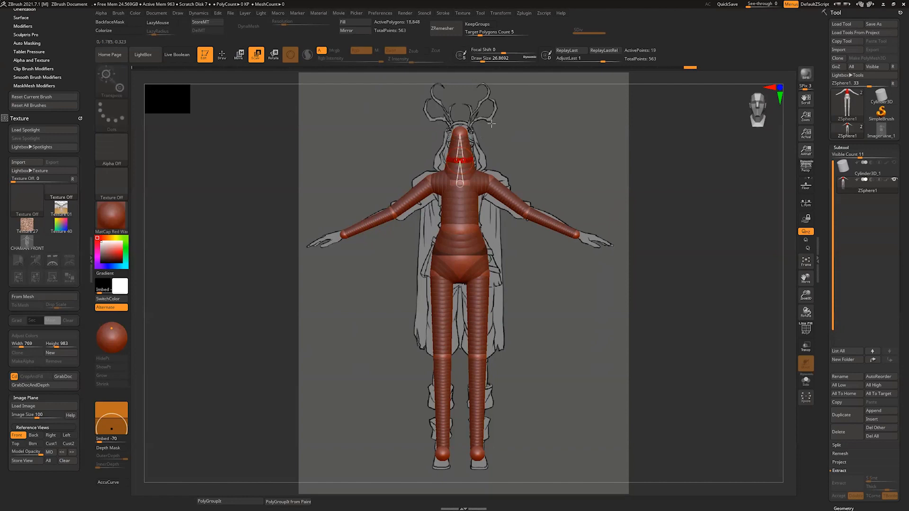
pyautogui.moveTo(491, 123); pyautogui.dragTo(466, 156)
pyautogui.press('w')
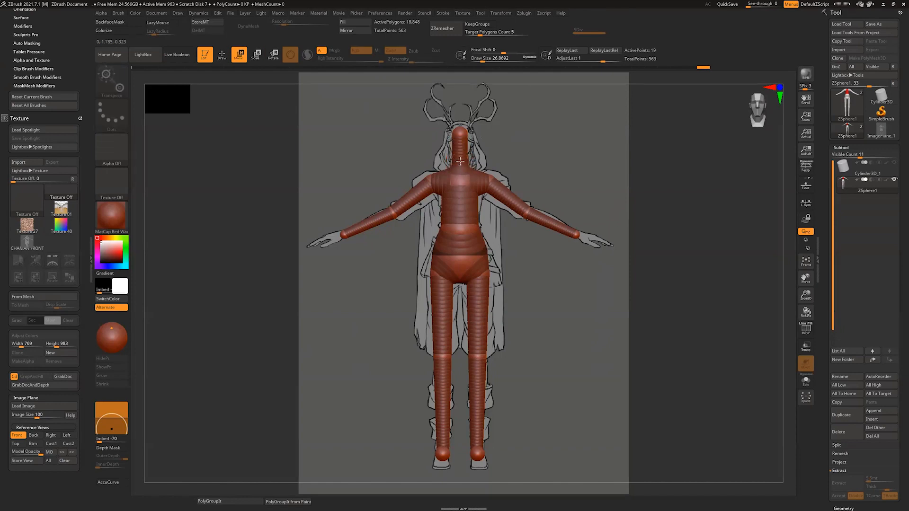
pyautogui.moveTo(785, 175); pyautogui.dragTo(814, 171)
# Step: Show the PolyFrame and preview the adaptive skin, examining the mesh around the shoulders and torso up close
pyautogui.press('q')
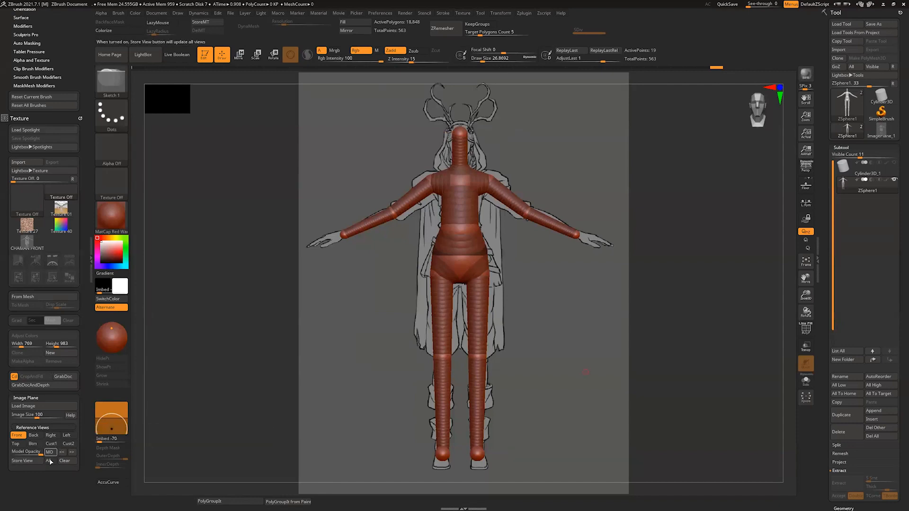
pyautogui.moveTo(785, 304)
pyautogui.mouseDown()
pyautogui.moveTo(755, 305)
pyautogui.moveTo(789, 298)
pyautogui.moveTo(780, 293)
pyautogui.mouseUp()
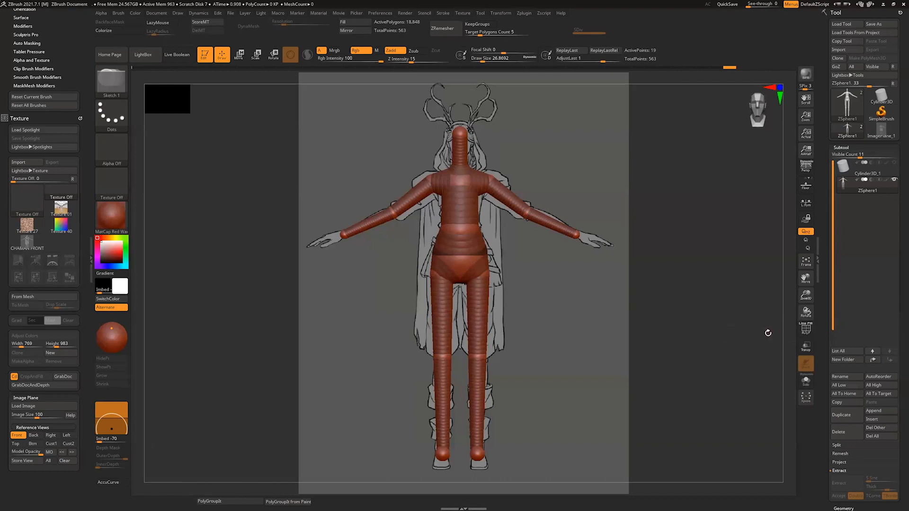
pyautogui.click(806, 328)
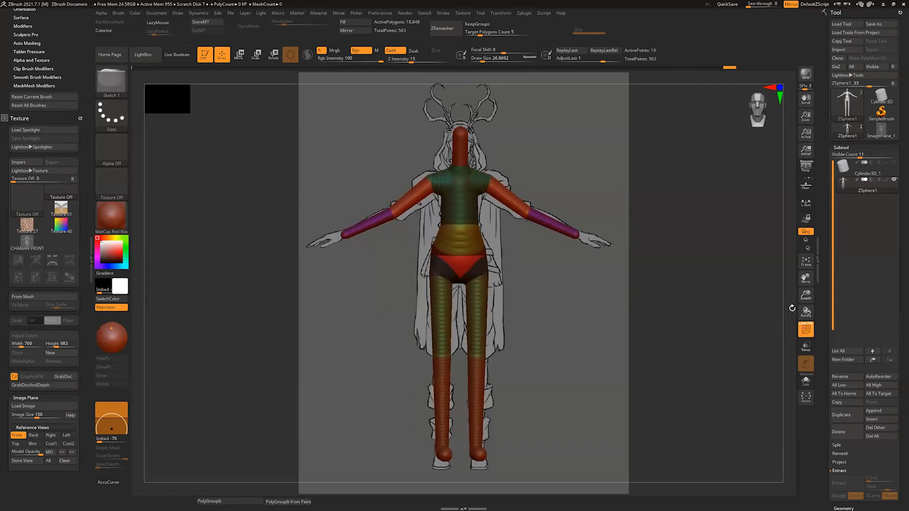
pyautogui.press('a')
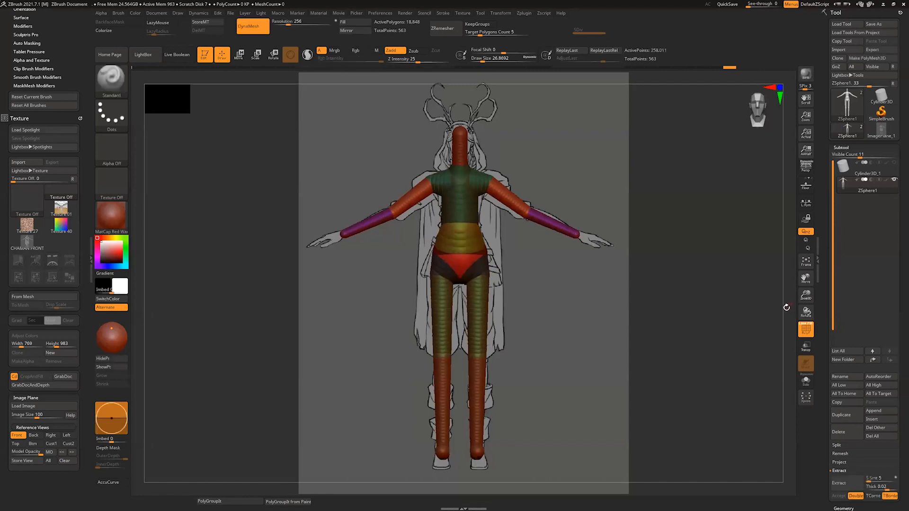
pyautogui.keyDown('alt'); pyautogui.moveTo(784, 305); pyautogui.dragTo(767, 421); pyautogui.keyUp('alt')
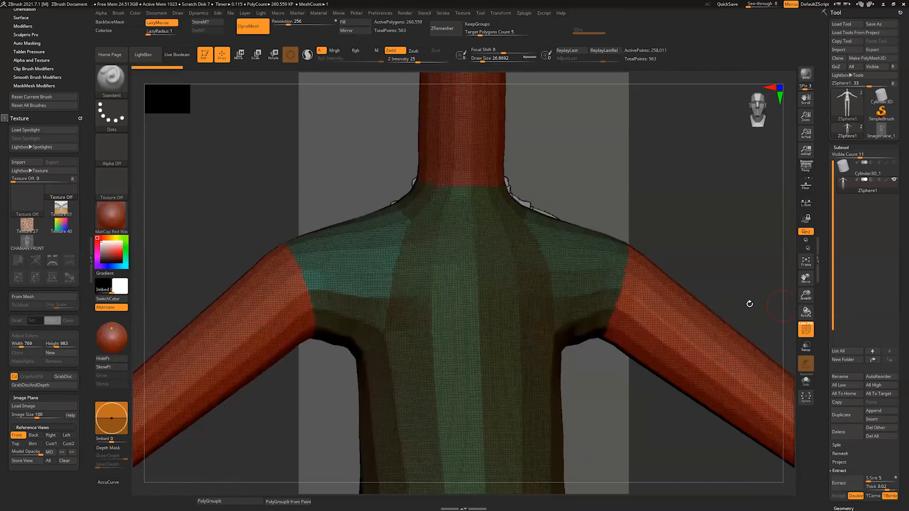
pyautogui.moveTo(749, 303); pyautogui.dragTo(767, 298)
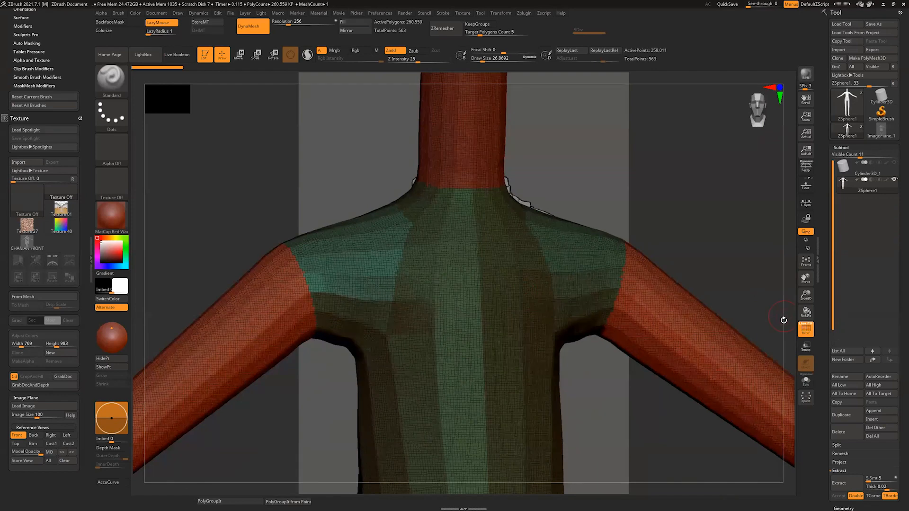
pyautogui.moveTo(784, 320); pyautogui.dragTo(785, 320)
pyautogui.keyDown('alt'); pyautogui.moveTo(786, 244); pyautogui.dragTo(791, 297); pyautogui.keyUp('alt')
pyautogui.press('a')
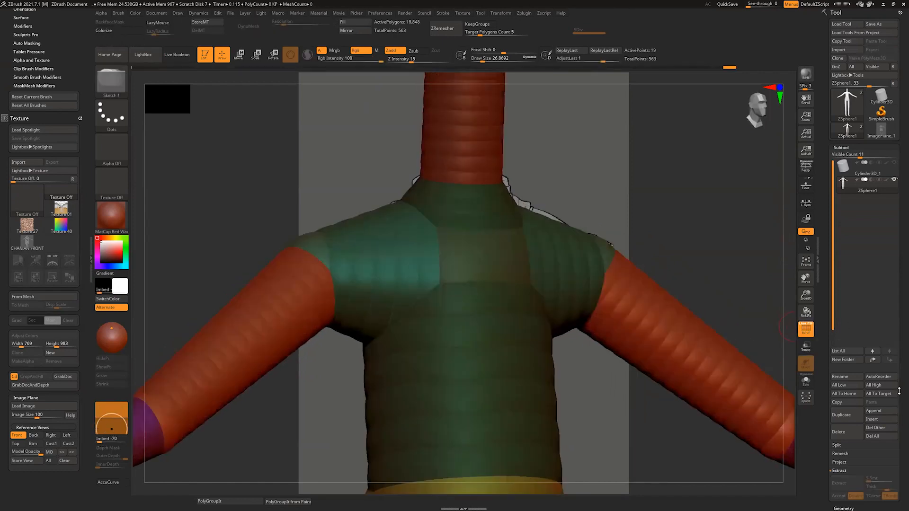
# Step: Set the Adaptive Skin density to 1 and preview the resulting mesh against the ZSphere armature
pyautogui.scroll(-5, 899, 391)
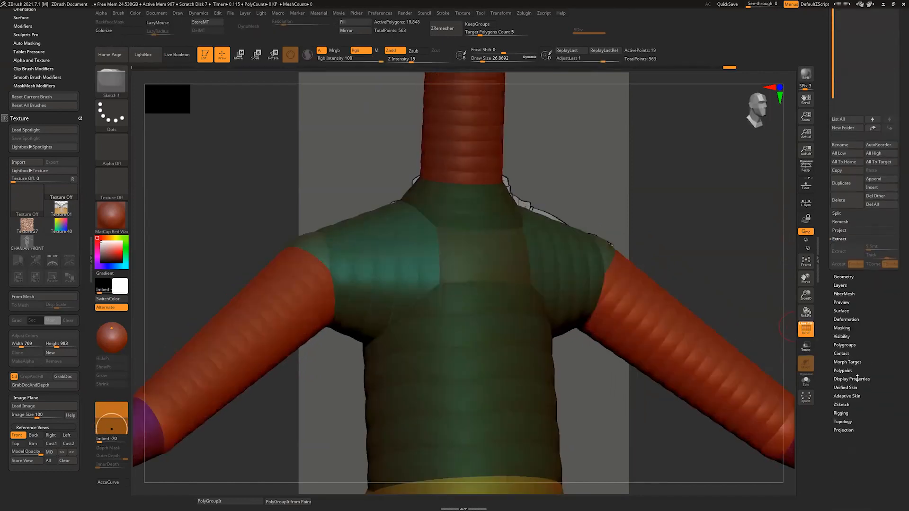
pyautogui.click(848, 396)
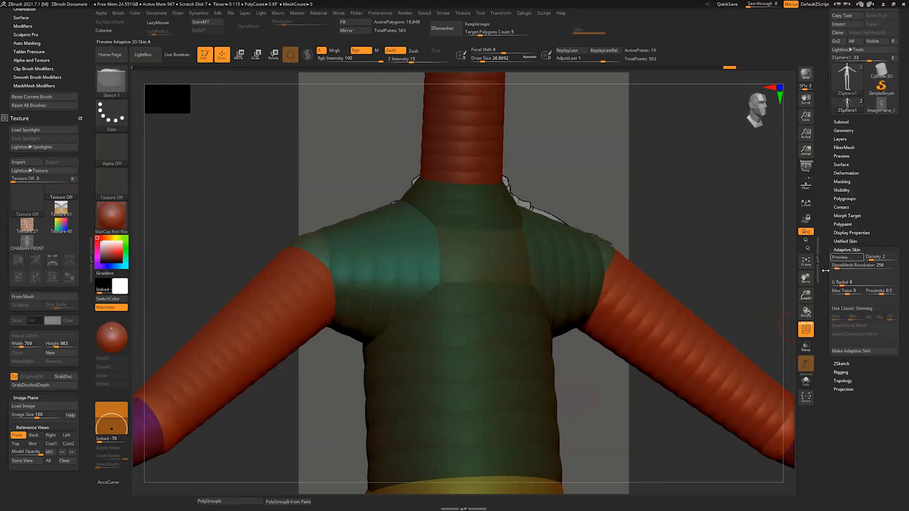
pyautogui.press('a')
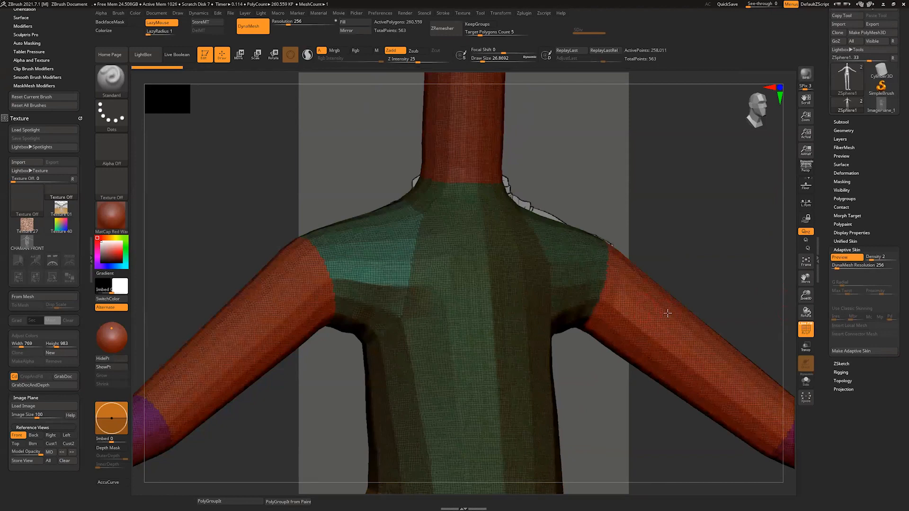
pyautogui.press('a')
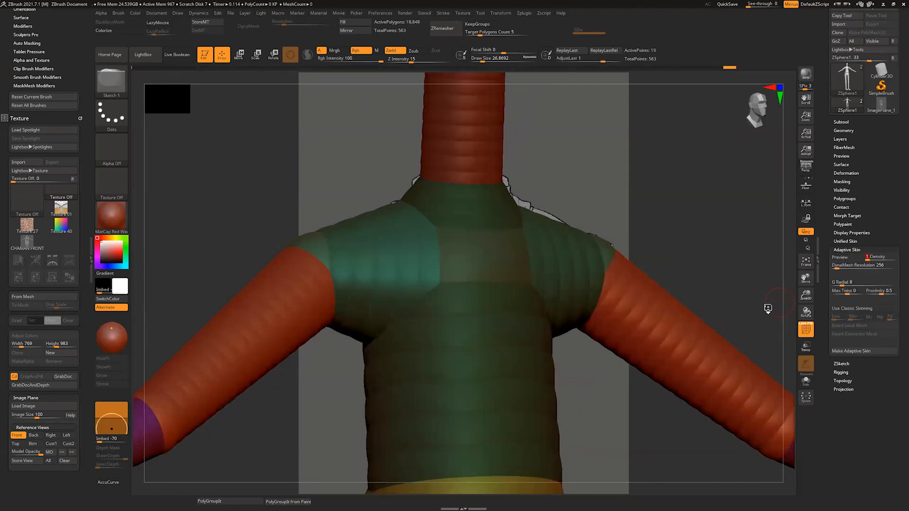
pyautogui.press('a')
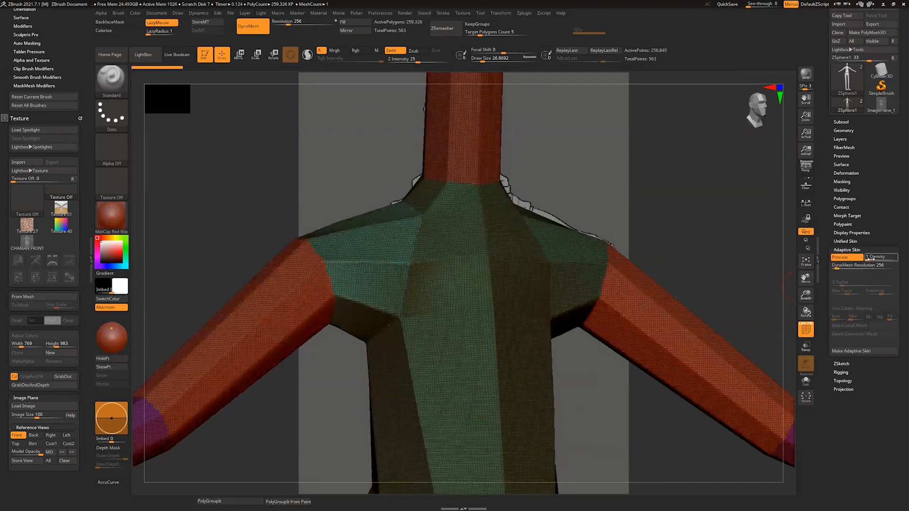
pyautogui.click(862, 258)
pyautogui.click(864, 258)
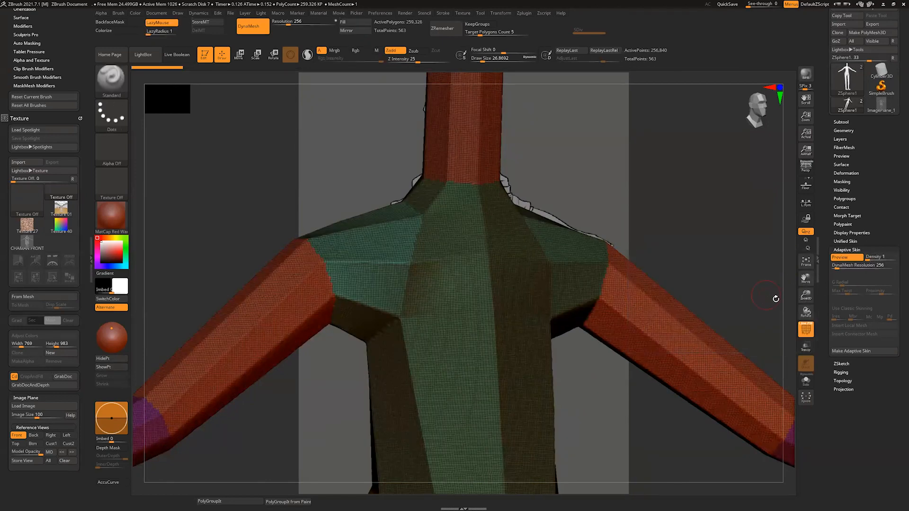
pyautogui.press('a')
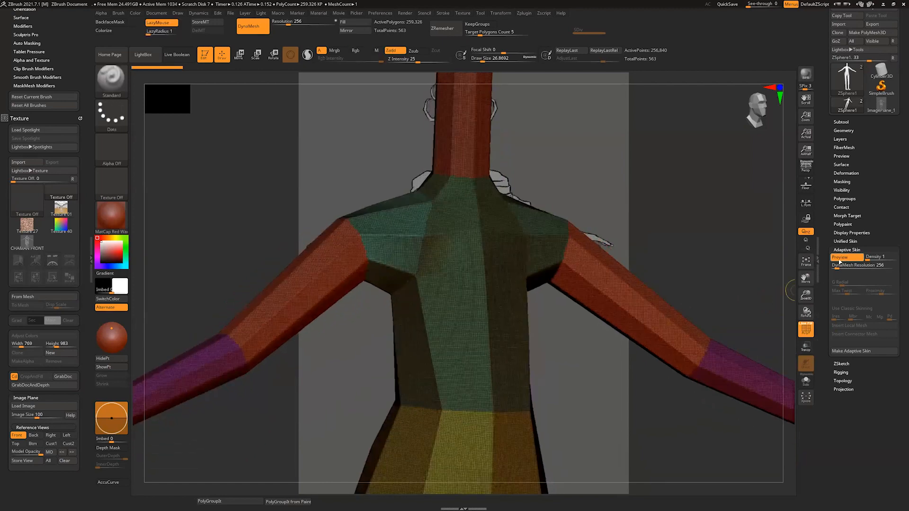
# Step: Set the Adaptive Skin DynaMesh Resolution to 0 and preview the low-poly mesh of the whole body
pyautogui.keyDown('shift'); pyautogui.moveTo(783, 307); pyautogui.dragTo(787, 301); pyautogui.keyUp('shift')
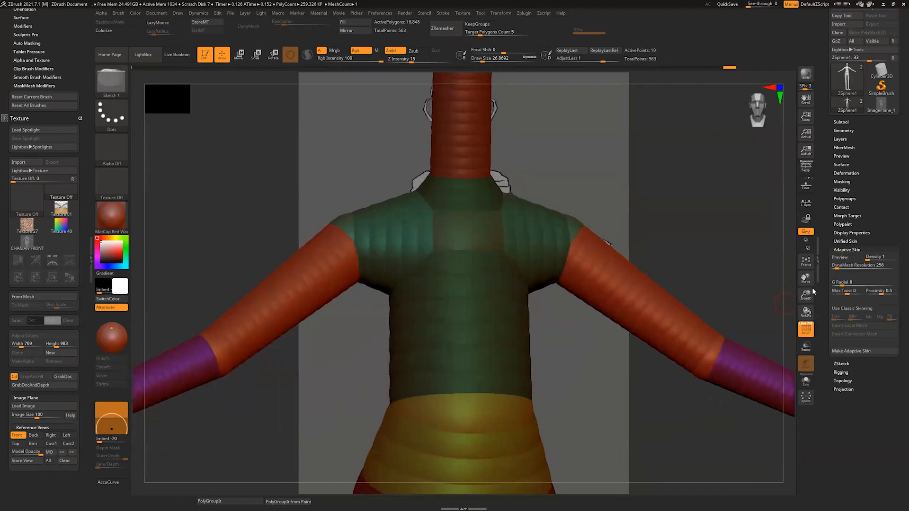
pyautogui.click(846, 258)
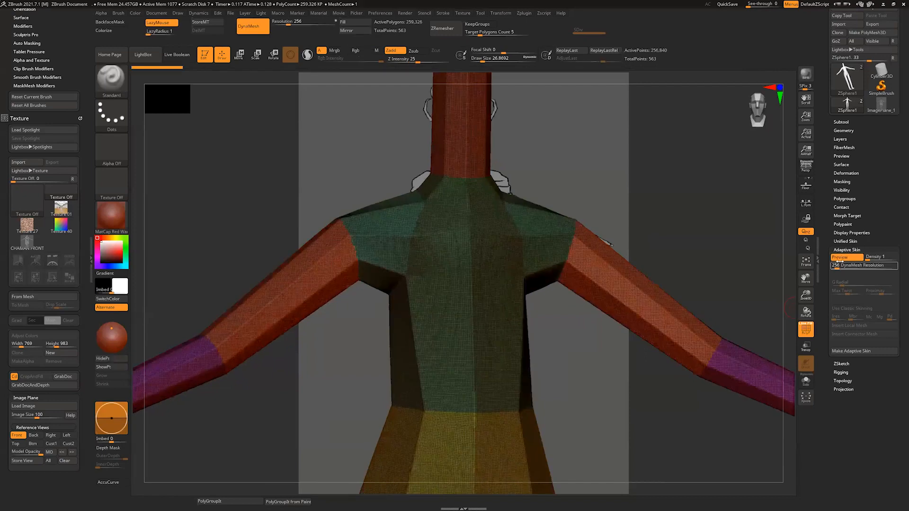
pyautogui.click(846, 258)
pyautogui.moveTo(837, 268); pyautogui.dragTo(828, 270)
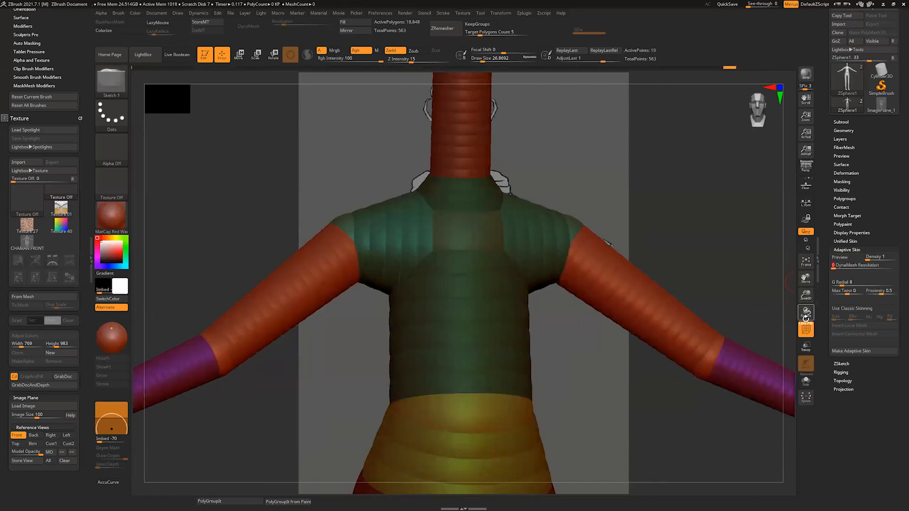
pyautogui.press('a')
pyautogui.moveTo(787, 306); pyautogui.dragTo(786, 275)
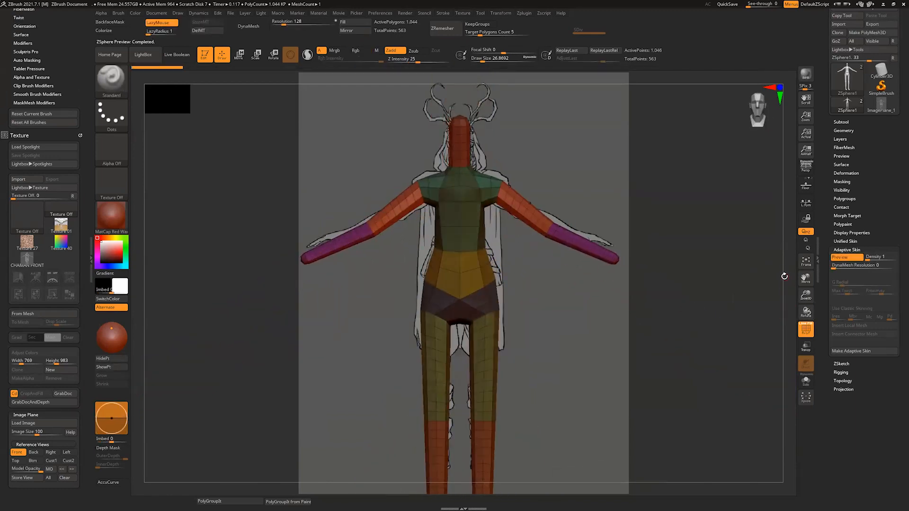
pyautogui.moveTo(777, 324); pyautogui.dragTo(790, 300)
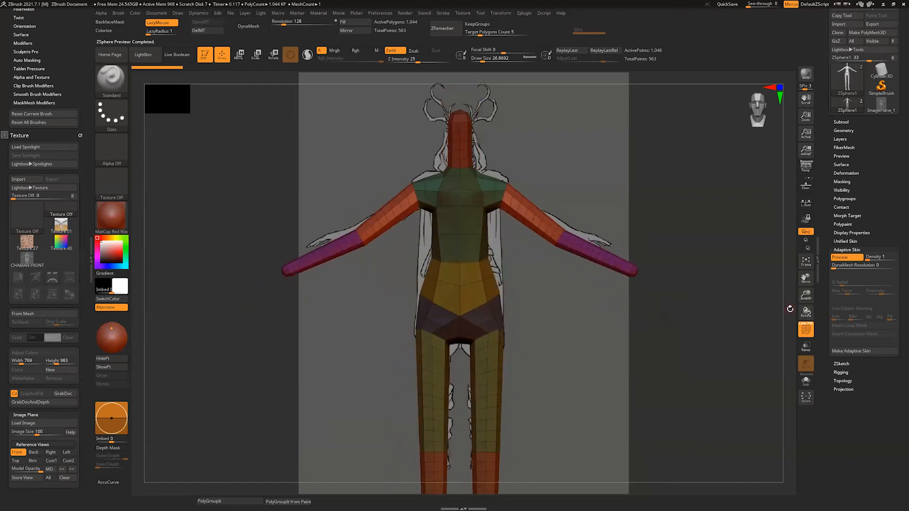
# Step: Leave the skin preview, return to the stored Front reference view, and hide the PolyFrame
pyautogui.click(841, 258)
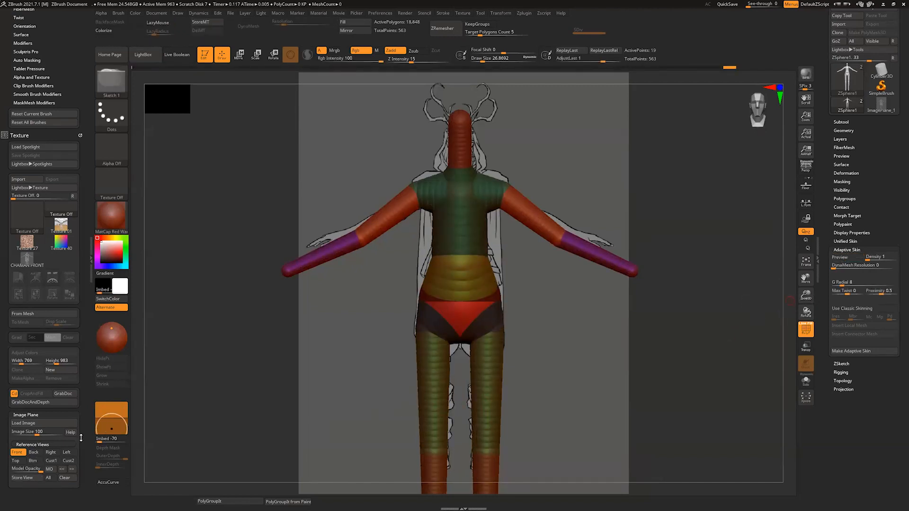
pyautogui.scroll(-1, 33, 459)
pyautogui.click(22, 432)
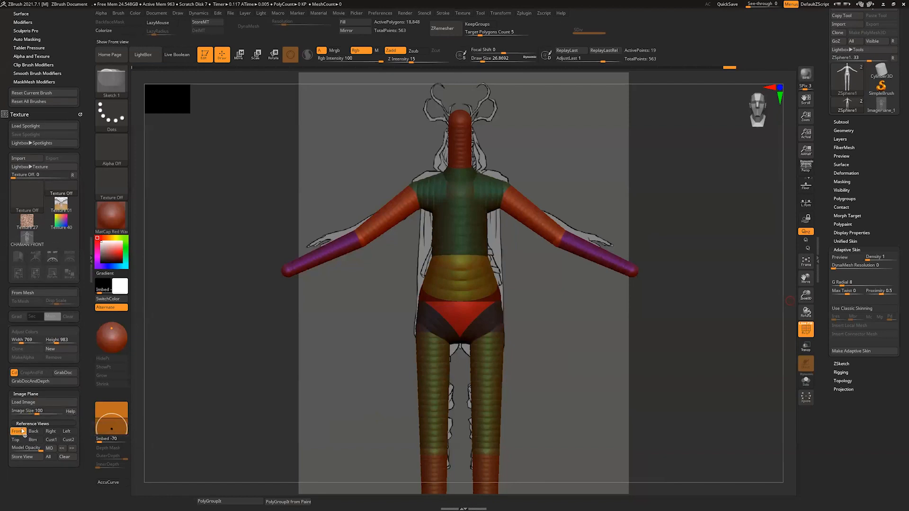
pyautogui.press('w')
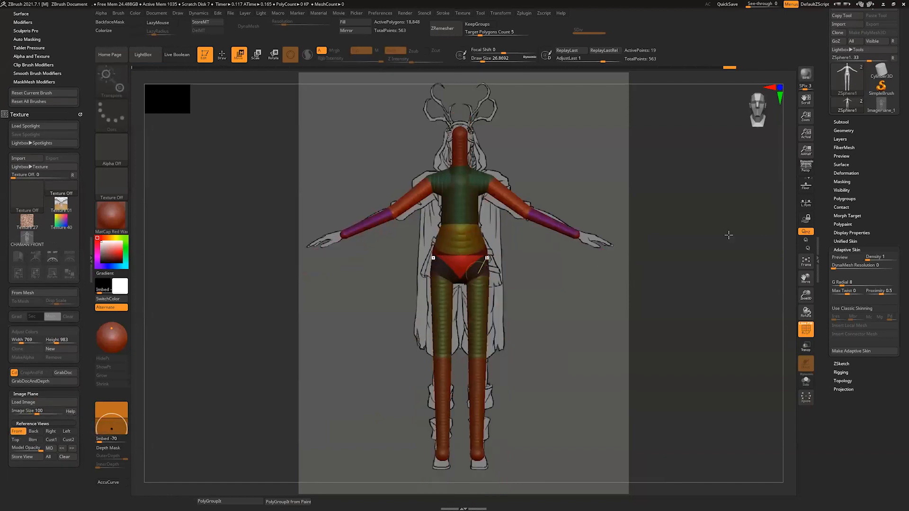
pyautogui.click(806, 329)
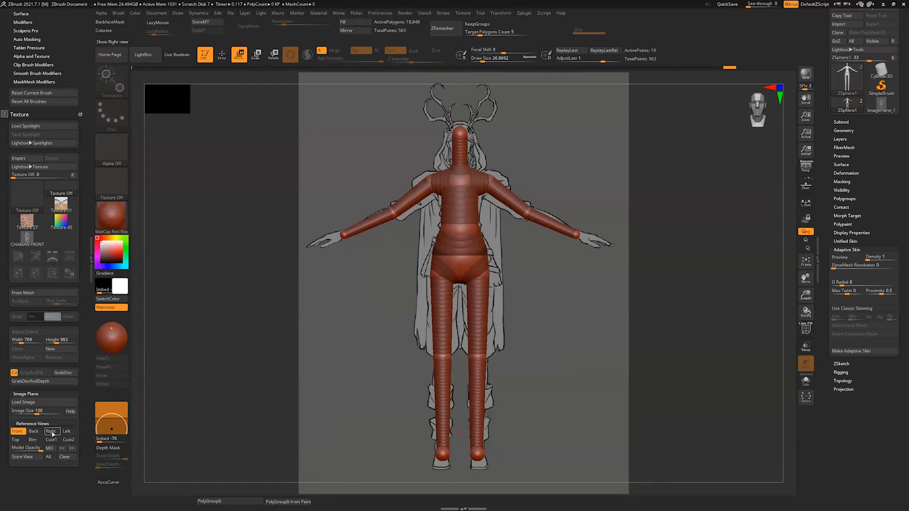
# Step: Load the CHAMAN SIDE VIEW image as the Right view reference and position the armature over it
pyautogui.click(50, 431)
pyautogui.keyDown('alt'); pyautogui.moveTo(790, 314); pyautogui.dragTo(789, 289); pyautogui.keyUp('alt')
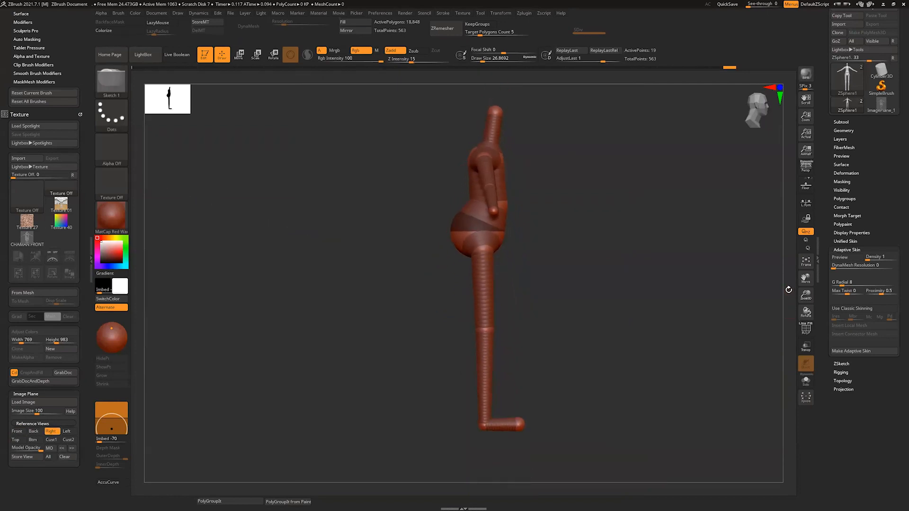
pyautogui.click(29, 159)
pyautogui.click(305, 204)
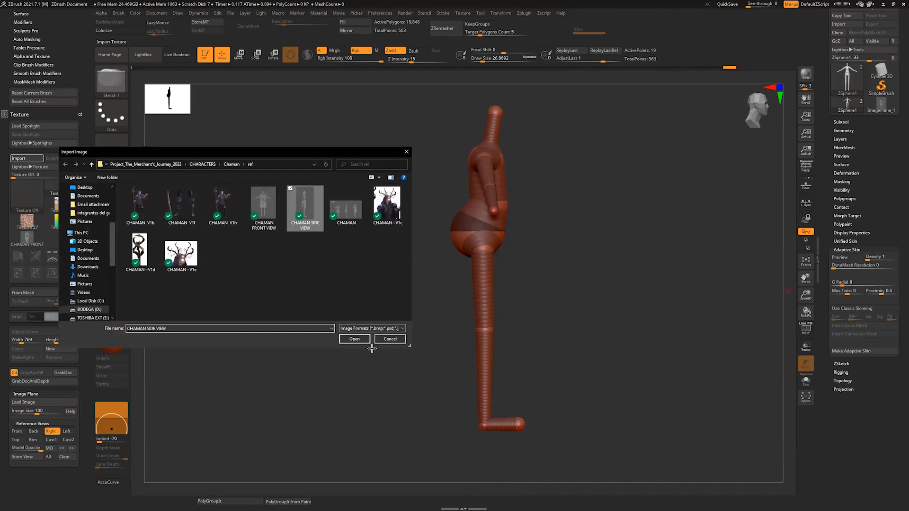
pyautogui.click(355, 339)
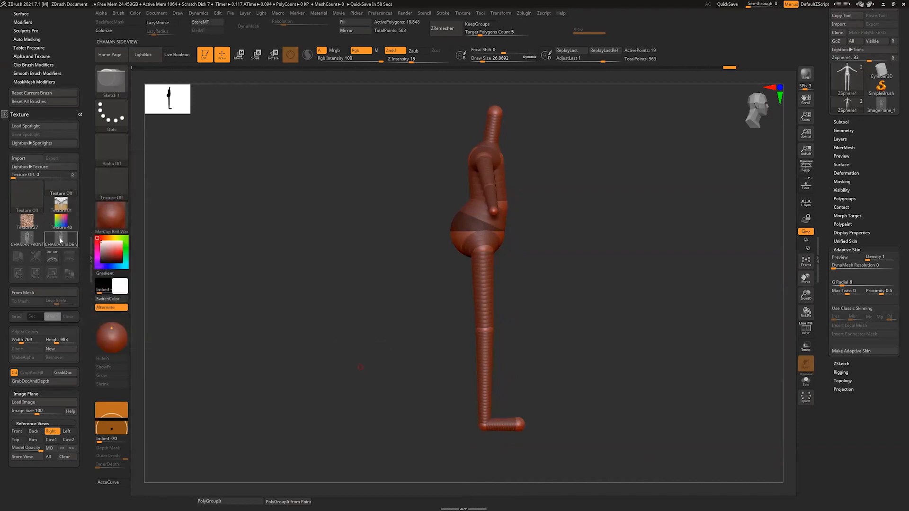
pyautogui.click(24, 402)
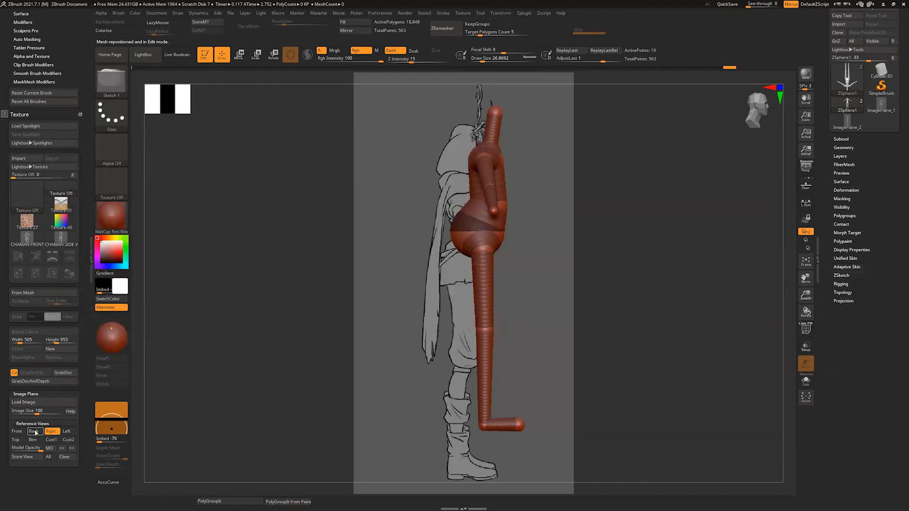
pyautogui.moveTo(779, 288)
pyautogui.mouseDown()
pyautogui.moveTo(781, 298)
pyautogui.moveTo(785, 291)
pyautogui.mouseUp()
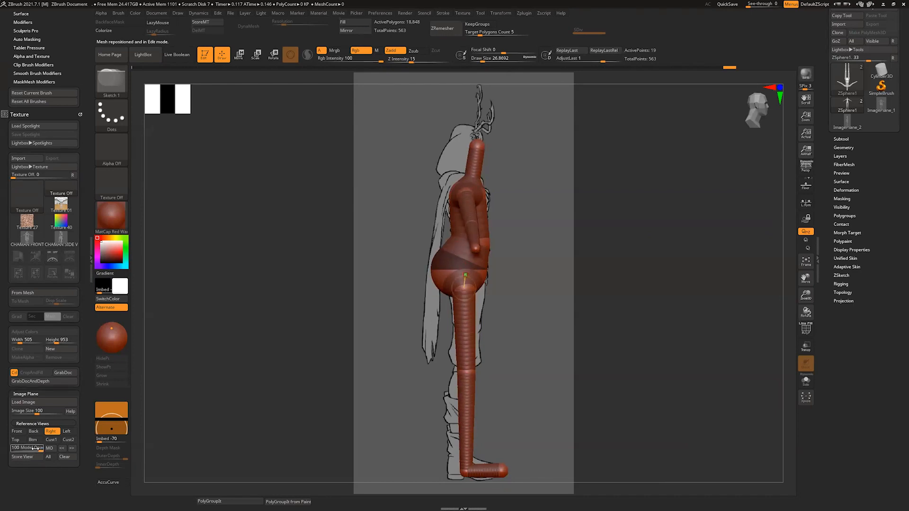
# Step: Lower the reference view's Model Opacity and move the pelvis, hip, knee, ankle and toe ZSpheres to match the side reference
pyautogui.moveTo(33, 449); pyautogui.dragTo(24, 450)
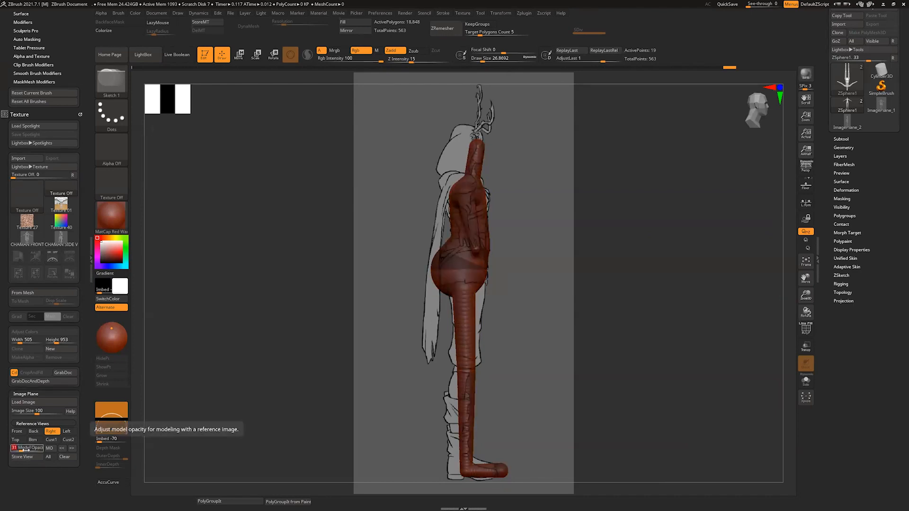
pyautogui.moveTo(787, 280); pyautogui.dragTo(791, 276)
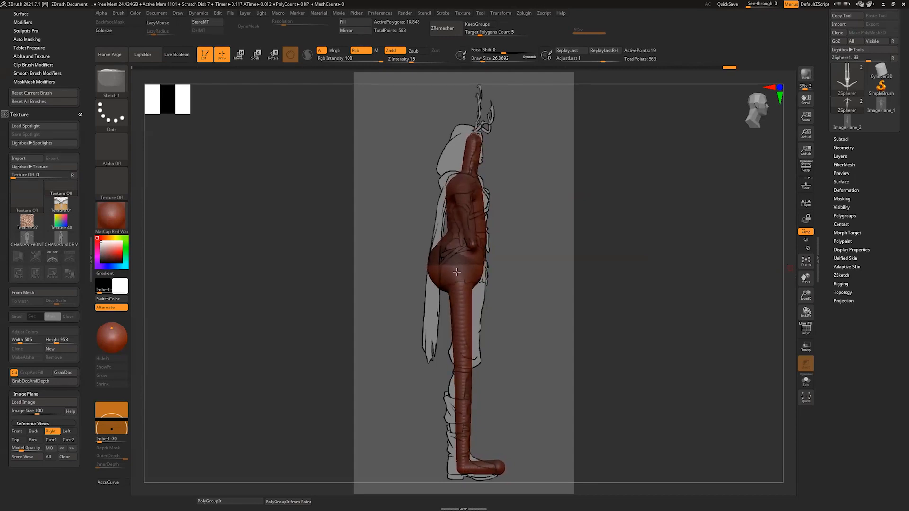
pyautogui.press('w')
pyautogui.moveTo(453, 259)
pyautogui.mouseDown()
pyautogui.moveTo(466, 282)
pyautogui.moveTo(467, 450)
pyautogui.moveTo(466, 420)
pyautogui.mouseUp()
pyautogui.moveTo(462, 469); pyautogui.dragTo(454, 470)
pyautogui.moveTo(463, 369); pyautogui.dragTo(466, 368)
pyautogui.moveTo(468, 283); pyautogui.dragTo(466, 284)
pyautogui.moveTo(500, 467); pyautogui.dragTo(496, 471)
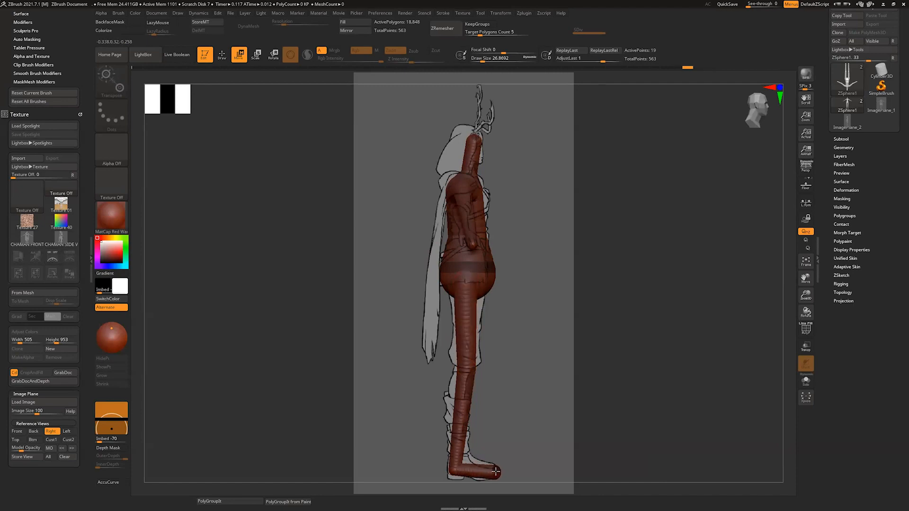
# Step: Scale down the toe and pelvis ZSpheres to fit the body outline in the side reference
pyautogui.press('e')
pyautogui.moveTo(519, 404); pyautogui.dragTo(519, 409)
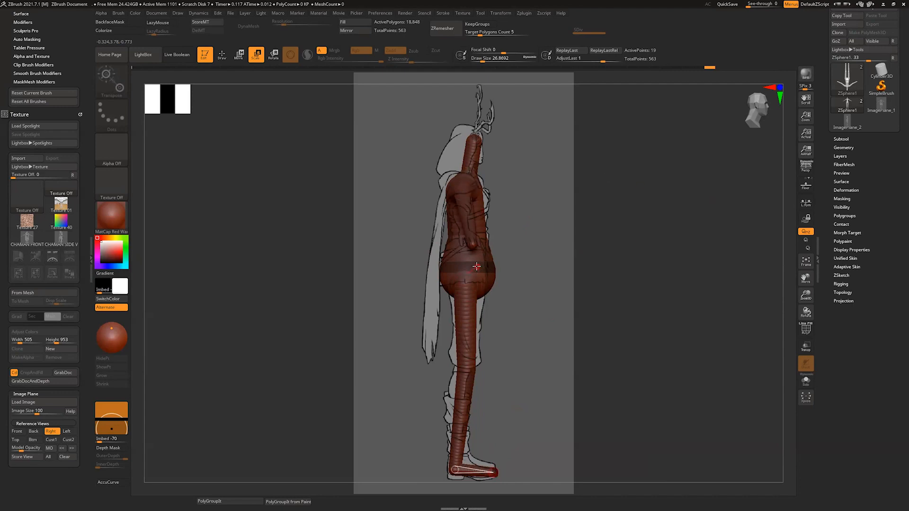
pyautogui.moveTo(477, 266); pyautogui.dragTo(481, 254)
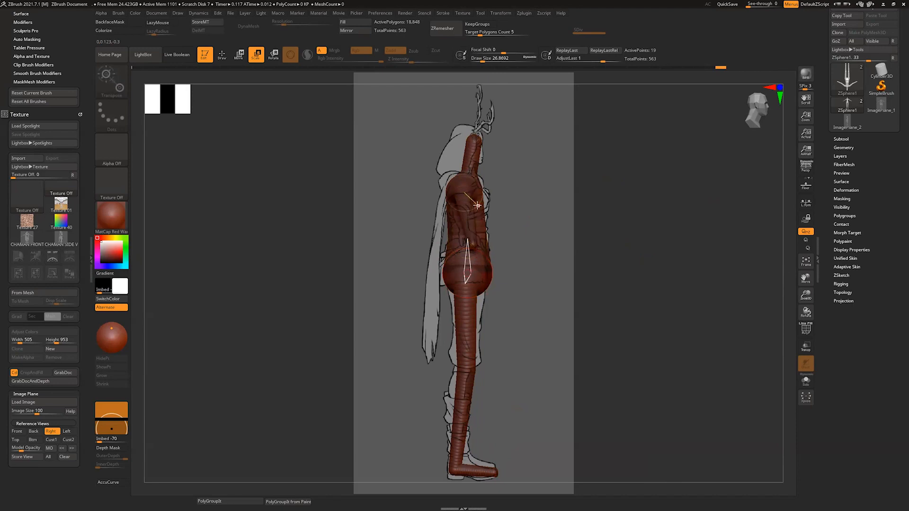
pyautogui.press('w')
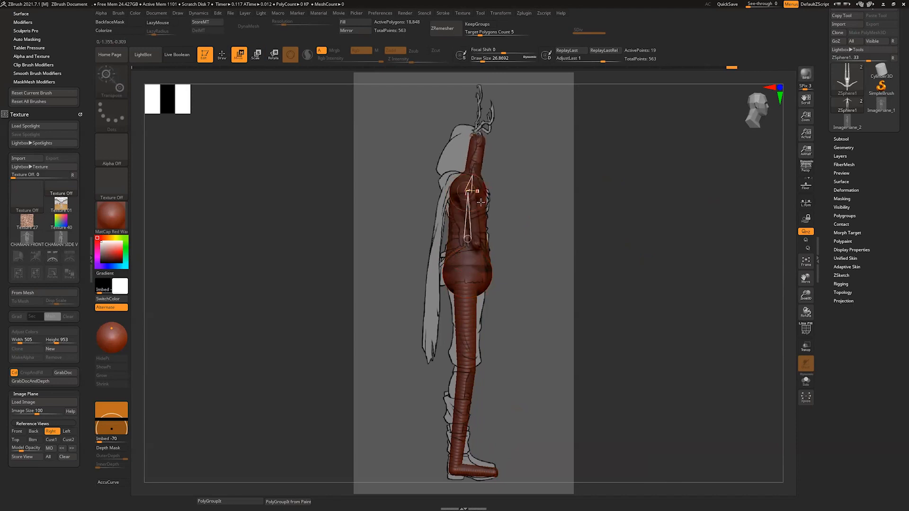
pyautogui.moveTo(485, 196); pyautogui.dragTo(485, 191)
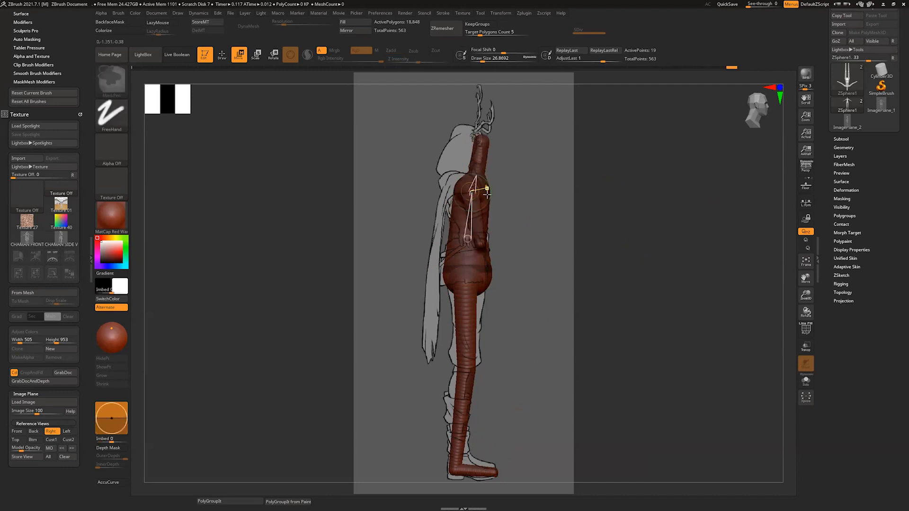
pyautogui.hotkey('ctrl', 'z')
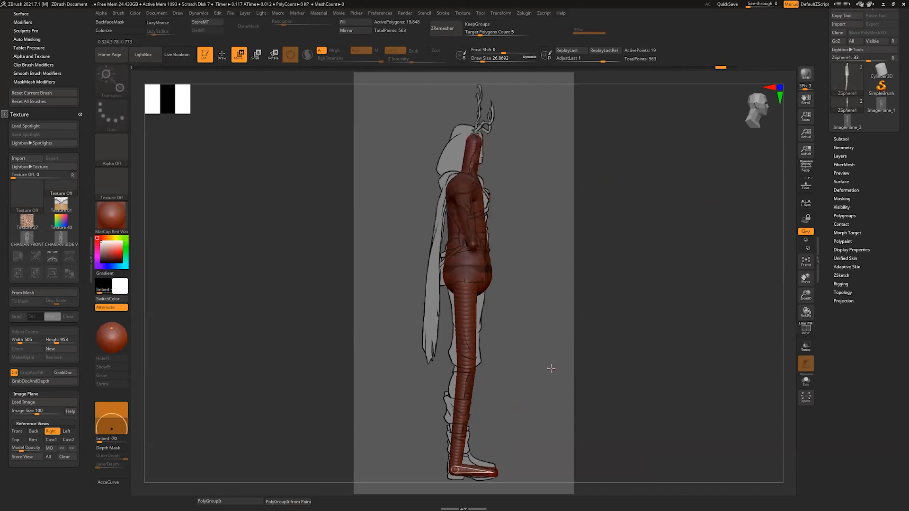
# Step: Switch the armature to BasicMaterial, and reposition and resize the chest, waist and hip ZSpheres to follow the torso in the side reference
pyautogui.click(123, 222)
pyautogui.click(190, 353)
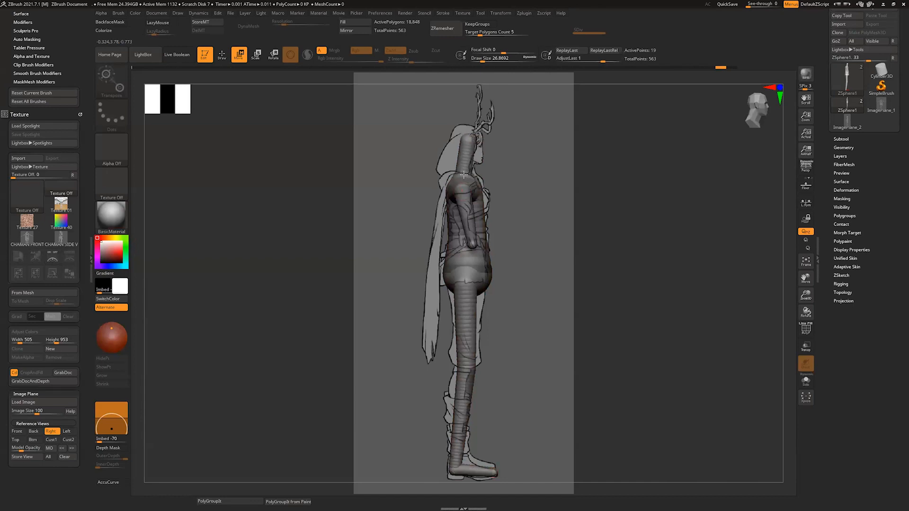
pyautogui.moveTo(475, 188); pyautogui.dragTo(485, 190)
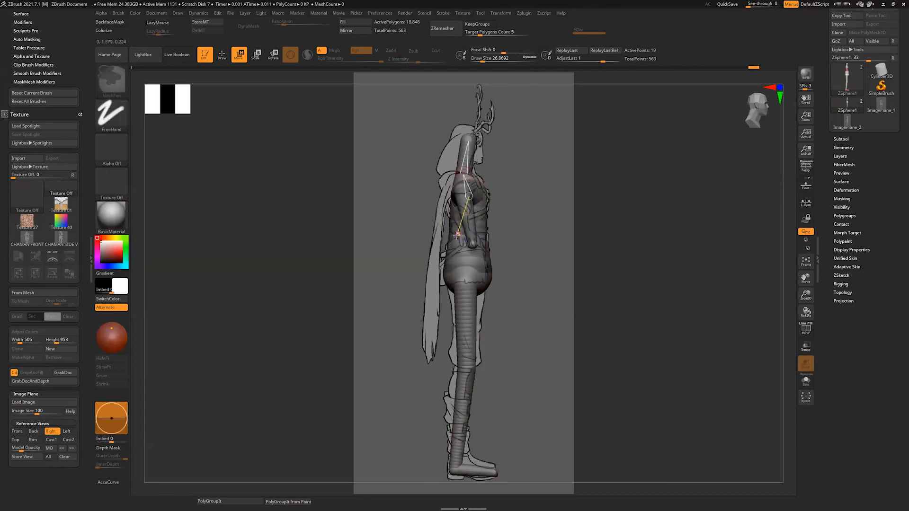
pyautogui.moveTo(480, 238); pyautogui.dragTo(484, 236)
pyautogui.press('e')
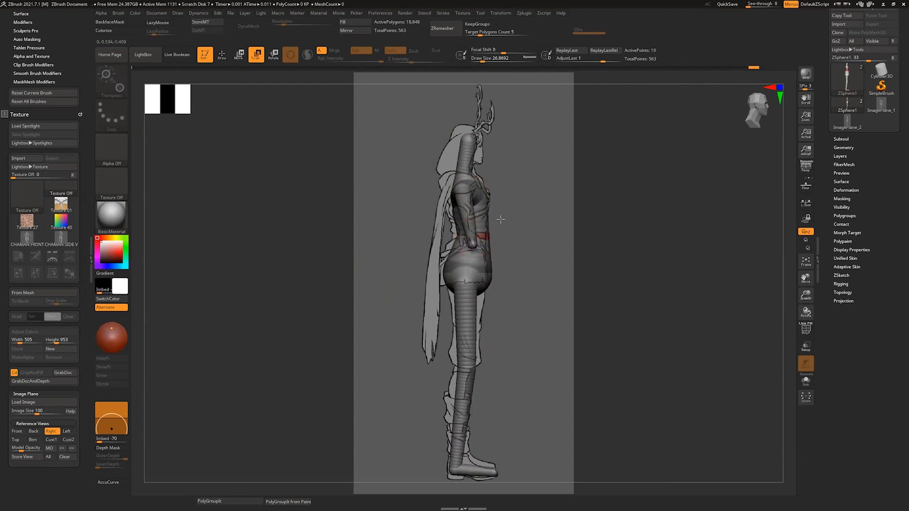
pyautogui.moveTo(497, 223); pyautogui.dragTo(480, 238)
pyautogui.press('w')
pyautogui.moveTo(488, 272); pyautogui.dragTo(490, 262)
pyautogui.press('e')
pyautogui.press('w')
# Step: Adjust the top of the neck and add an enlarged ZSphere there as the head, aligned with the hooded head in the side reference
pyautogui.moveTo(468, 136)
pyautogui.mouseDown()
pyautogui.moveTo(466, 156)
pyautogui.moveTo(471, 141)
pyautogui.mouseUp()
pyautogui.press('q')
pyautogui.click(468, 148)
pyautogui.moveTo(781, 171); pyautogui.dragTo(692, 166)
pyautogui.press('e')
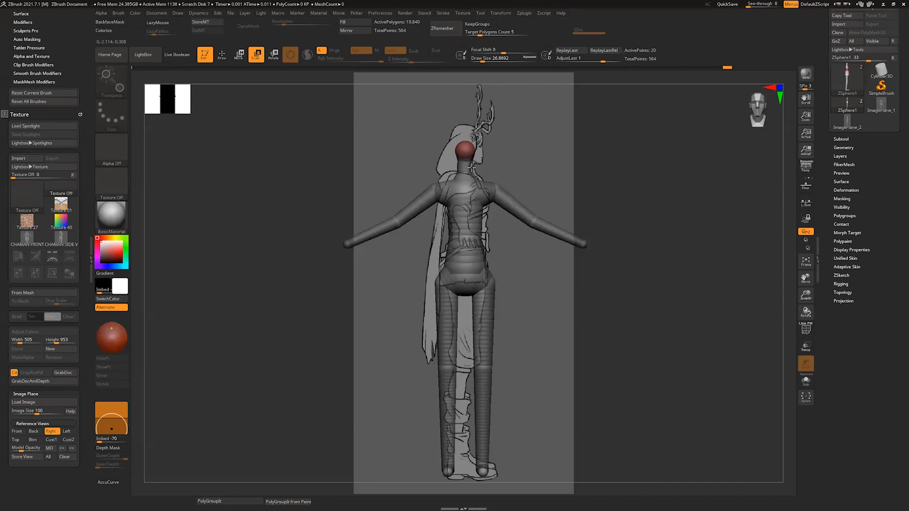
pyautogui.moveTo(467, 154); pyautogui.dragTo(466, 160)
pyautogui.keyDown('shift'); pyautogui.moveTo(497, 80); pyautogui.dragTo(532, 79); pyautogui.keyUp('shift')
pyautogui.press('w')
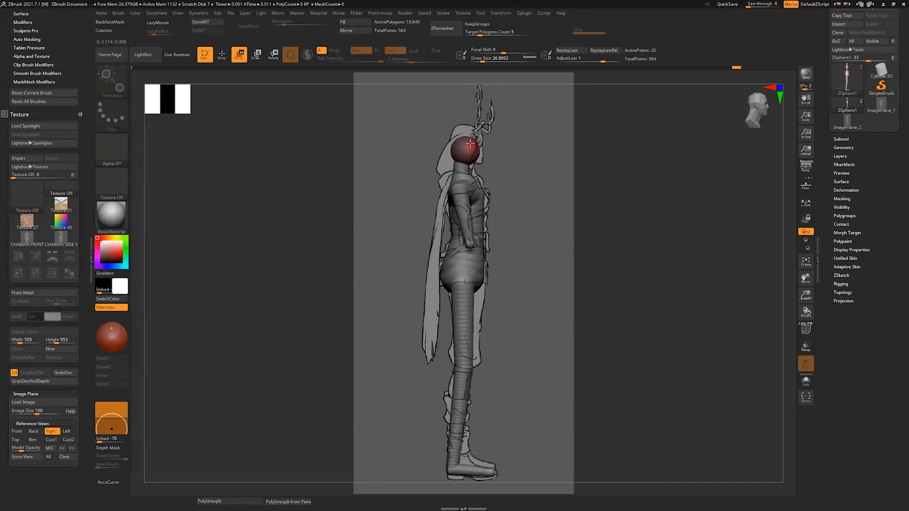
pyautogui.moveTo(470, 143); pyautogui.dragTo(472, 140)
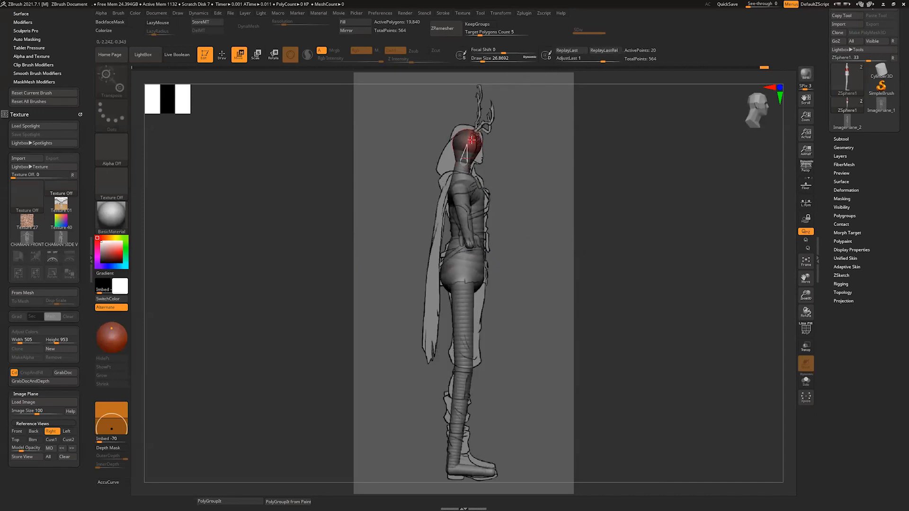
# Step: Turn on perspective and examine the ZSphere armature against the fixed side reference from several angles and distances
pyautogui.click(455, 468)
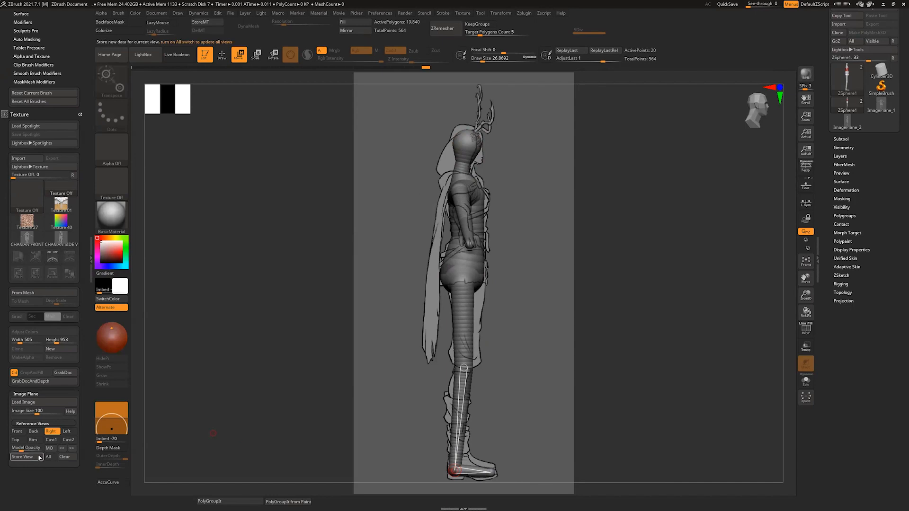
pyautogui.click(806, 166)
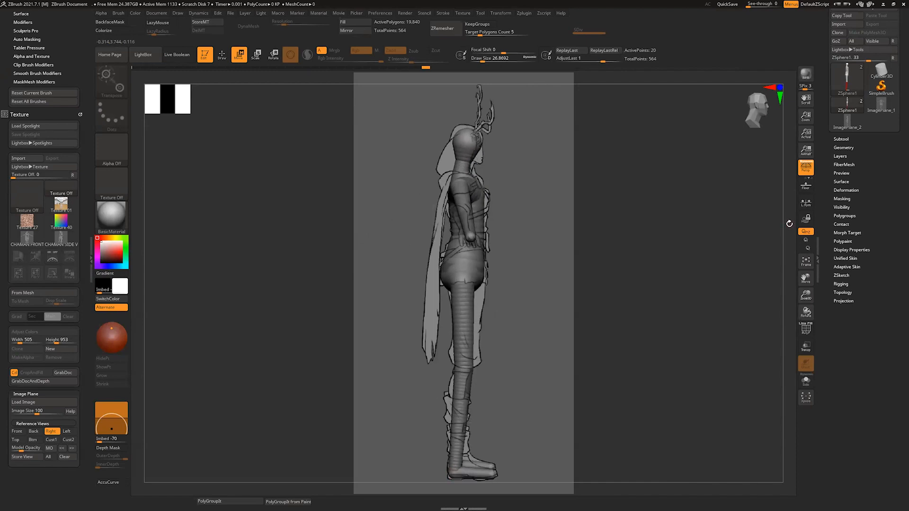
pyautogui.moveTo(789, 217)
pyautogui.keyDown('ctrl'); pyautogui.mouseDown(button='right')
pyautogui.moveTo(786, 244)
pyautogui.moveTo(790, 203)
pyautogui.moveTo(787, 239)
pyautogui.moveTo(787, 219)
pyautogui.moveTo(790, 229)
pyautogui.mouseUp(button='right'); pyautogui.keyUp('ctrl')
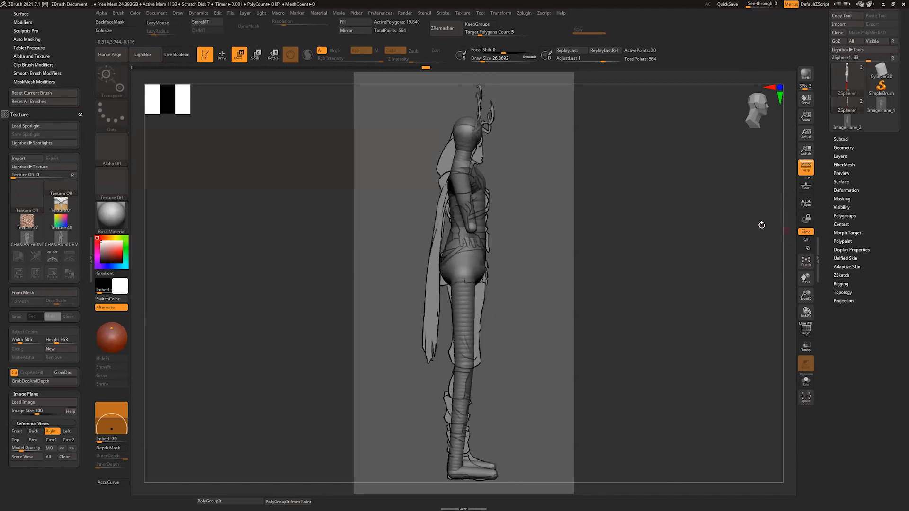
pyautogui.moveTo(762, 224); pyautogui.dragTo(781, 309, button='right')
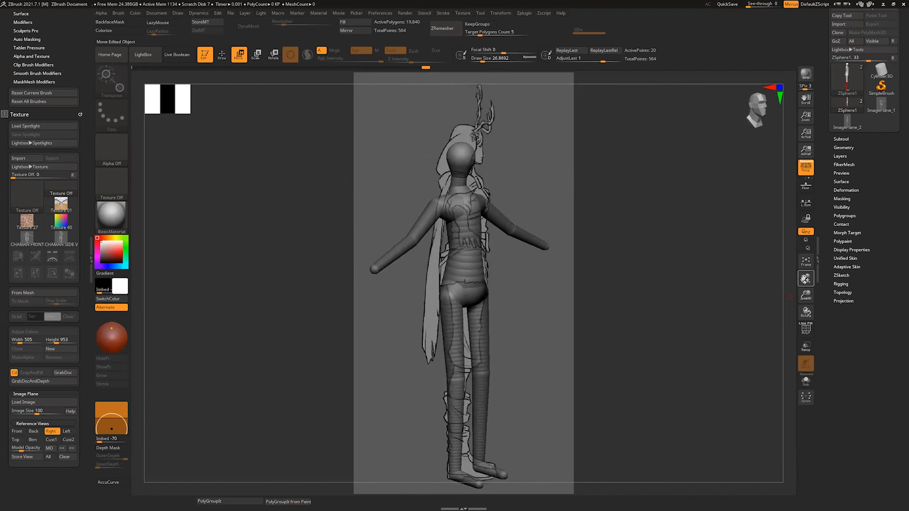
pyautogui.moveTo(805, 279); pyautogui.dragTo(793, 347)
pyautogui.moveTo(806, 279); pyautogui.dragTo(808, 292)
pyautogui.moveTo(802, 311); pyautogui.dragTo(799, 302)
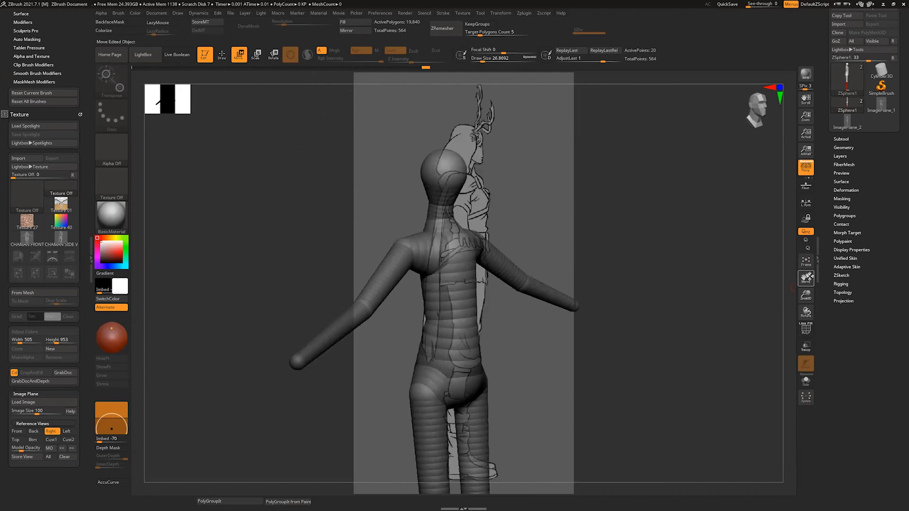
pyautogui.moveTo(805, 276); pyautogui.dragTo(784, 290)
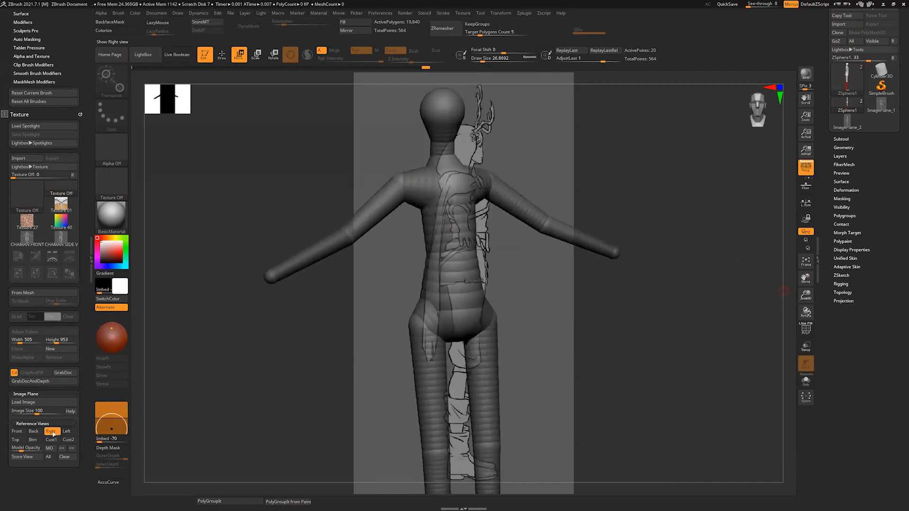
# Step: Reload the CHAMAN SIDE VIEW image as the Right view reference and realign the armature over it in perspective
pyautogui.click(51, 432)
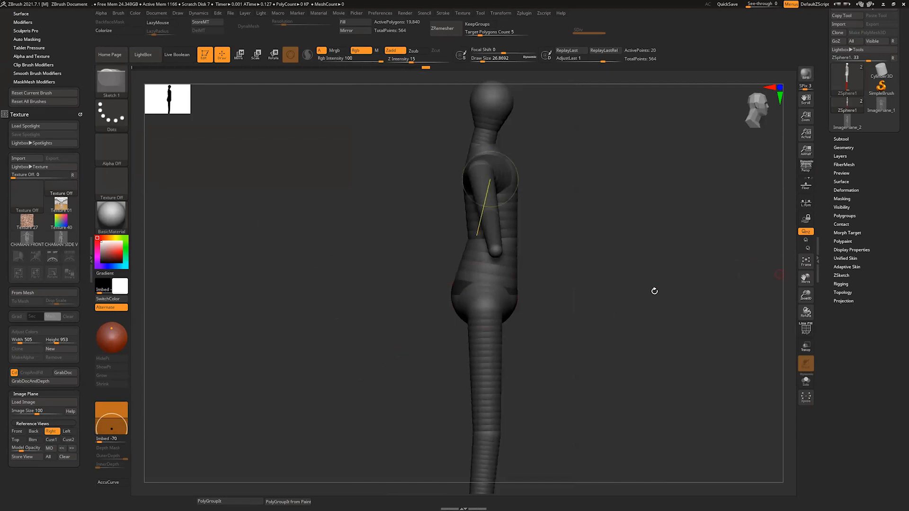
pyautogui.click(70, 242)
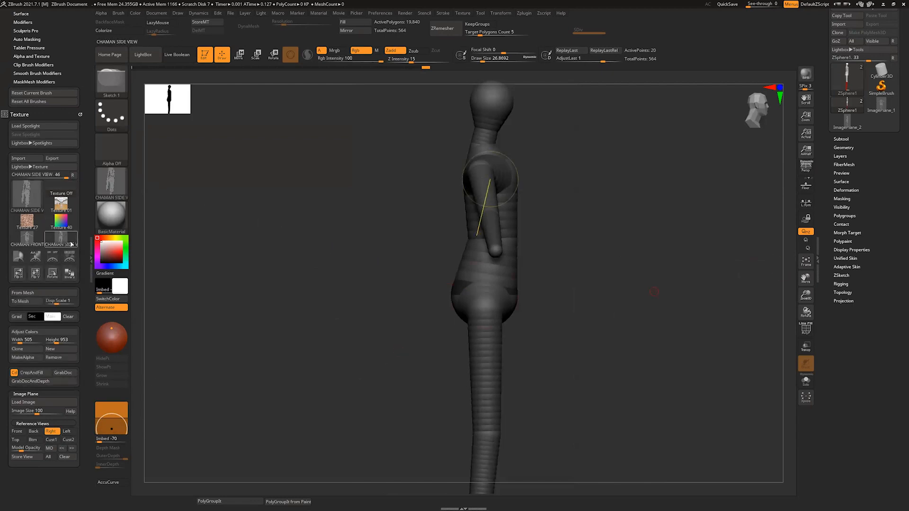
pyautogui.click(24, 402)
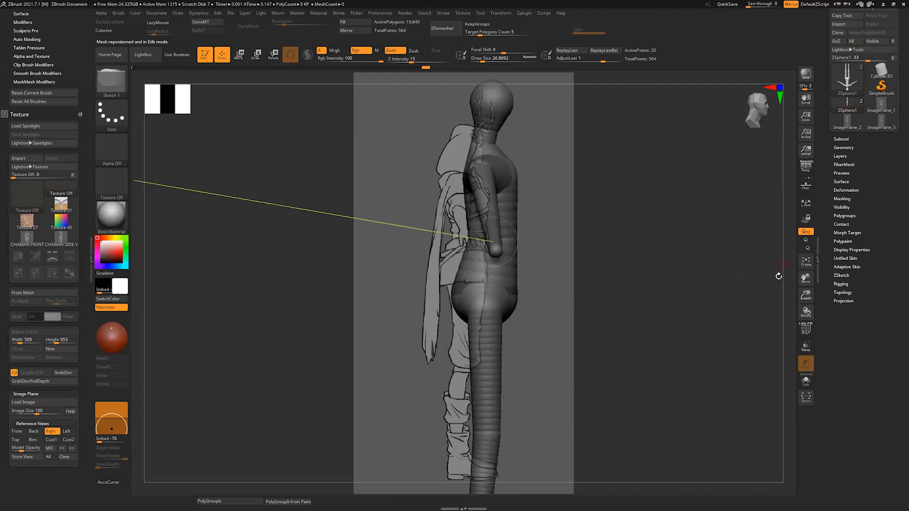
pyautogui.keyDown('alt'); pyautogui.moveTo(787, 275); pyautogui.dragTo(792, 239); pyautogui.keyUp('alt')
pyautogui.press('p')
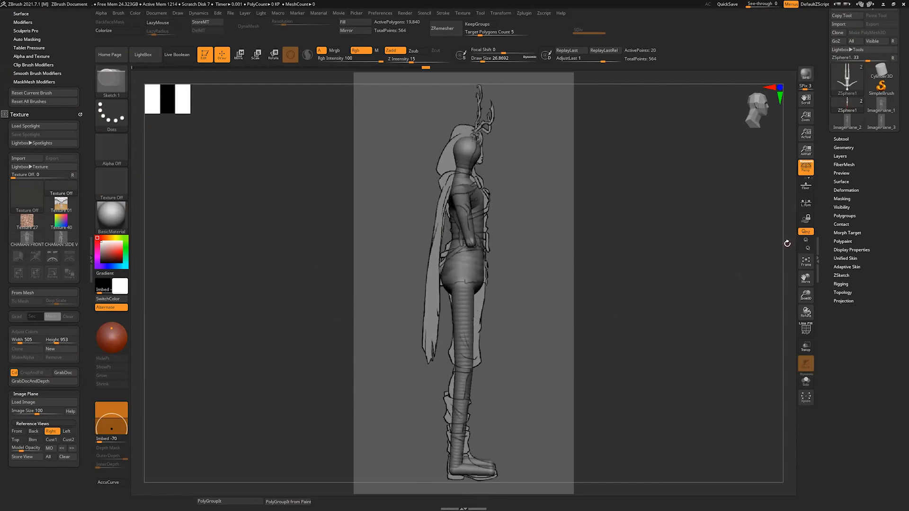
pyautogui.moveTo(786, 246); pyautogui.dragTo(788, 248)
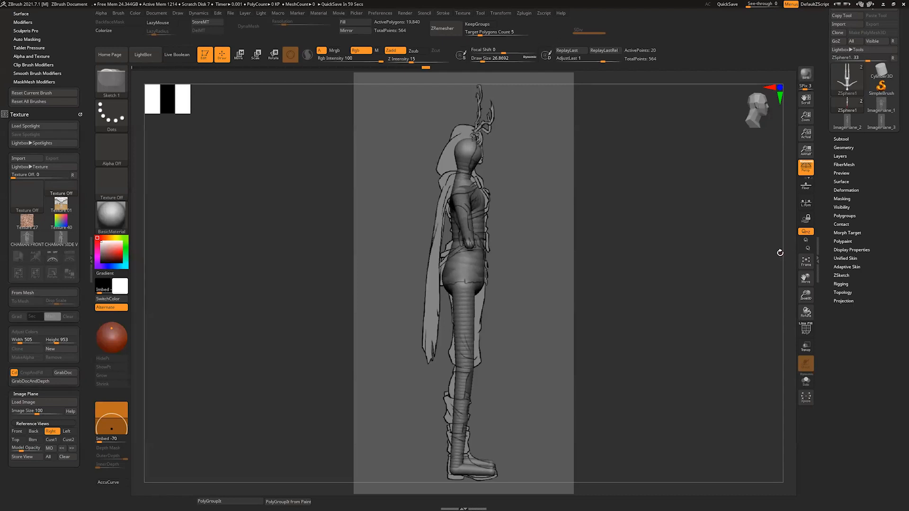
pyautogui.moveTo(785, 241)
pyautogui.mouseDown()
pyautogui.moveTo(778, 250)
pyautogui.moveTo(791, 247)
pyautogui.mouseUp()
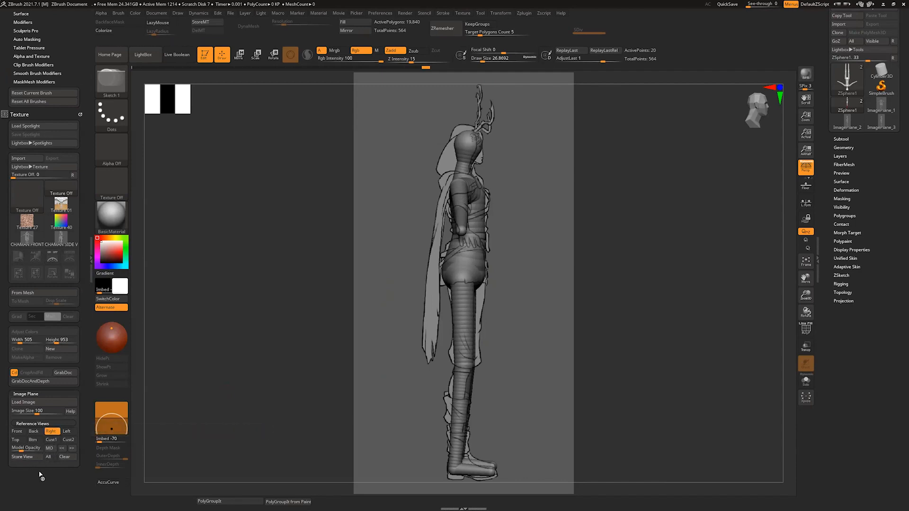
# Step: Compare the stored Front, Back and Right reference views, ending on the Right view
pyautogui.click(17, 432)
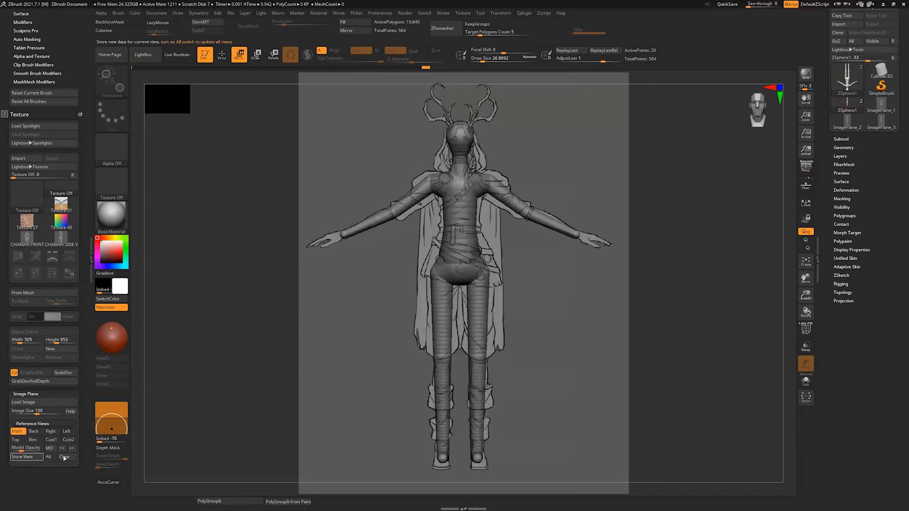
pyautogui.click(34, 431)
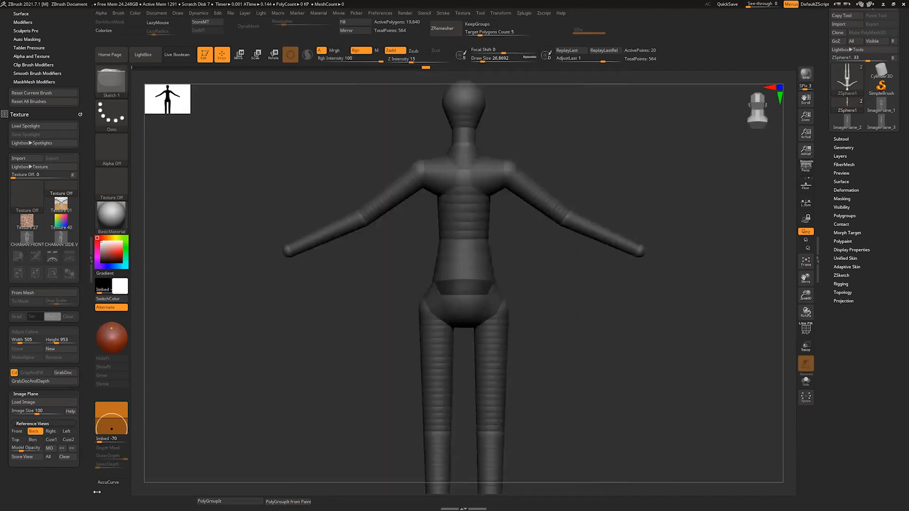
pyautogui.click(51, 431)
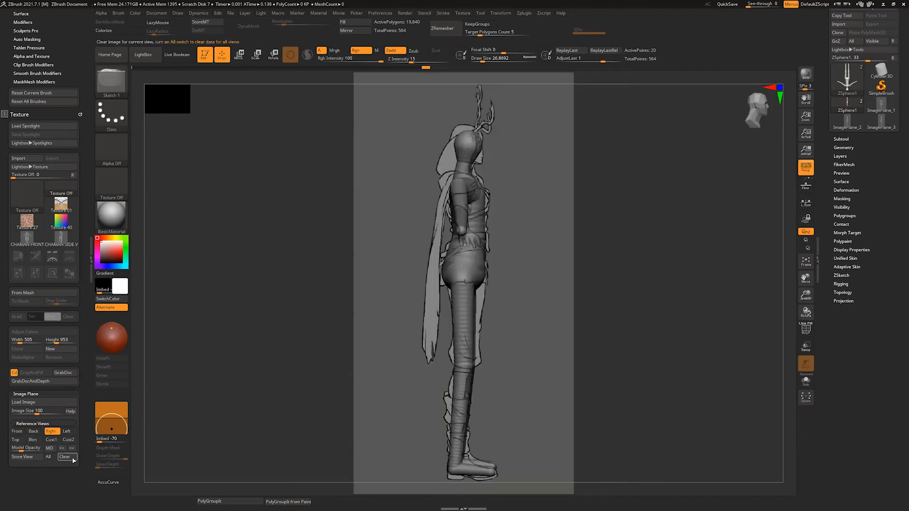
# Step: Import the CHAMAN V1h concept image as a texture and load it as the Back view reference
pyautogui.click(18, 158)
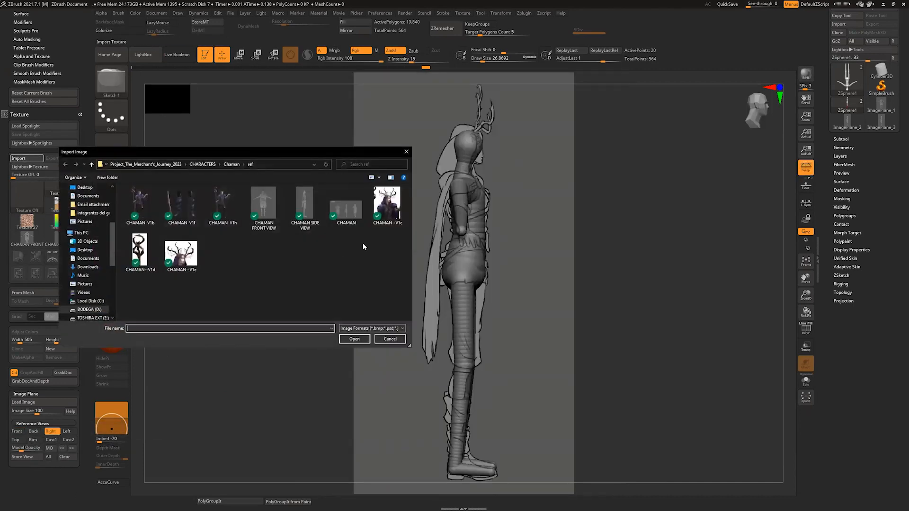
pyautogui.click(223, 203)
pyautogui.click(360, 331)
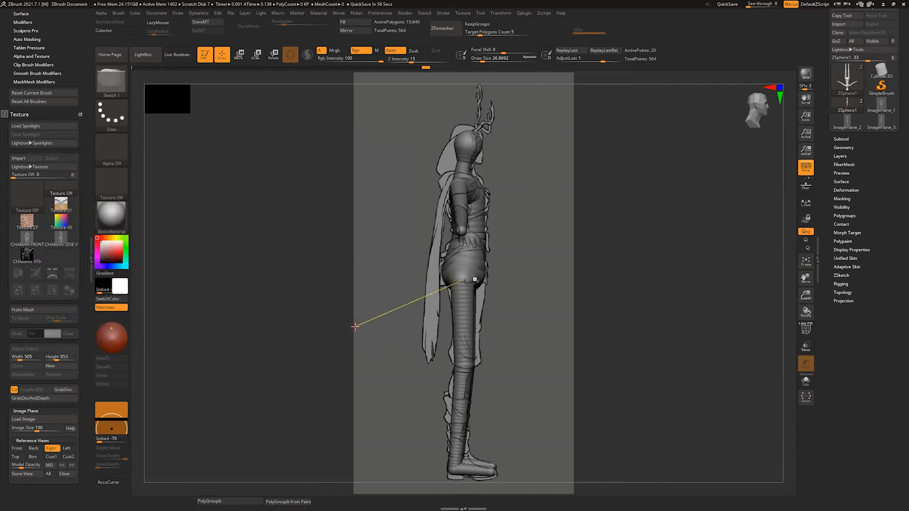
pyautogui.click(31, 258)
pyautogui.click(33, 448)
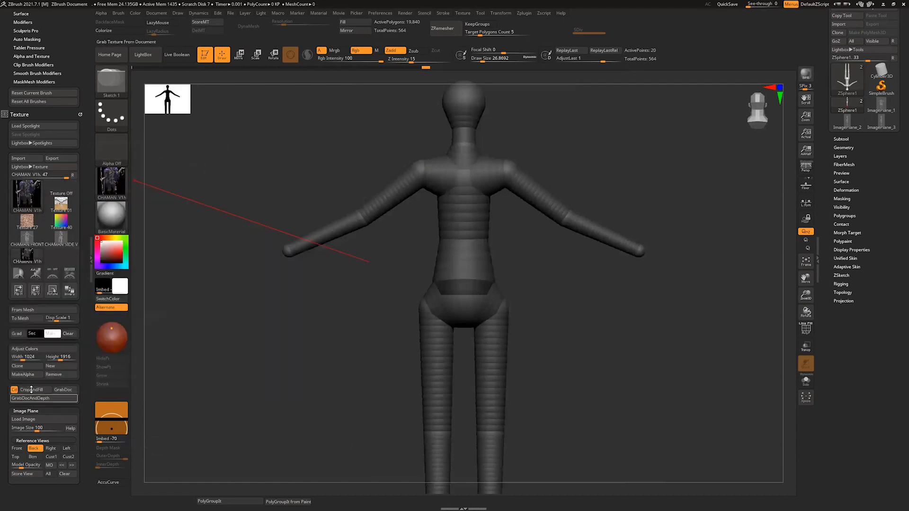
pyautogui.click(43, 422)
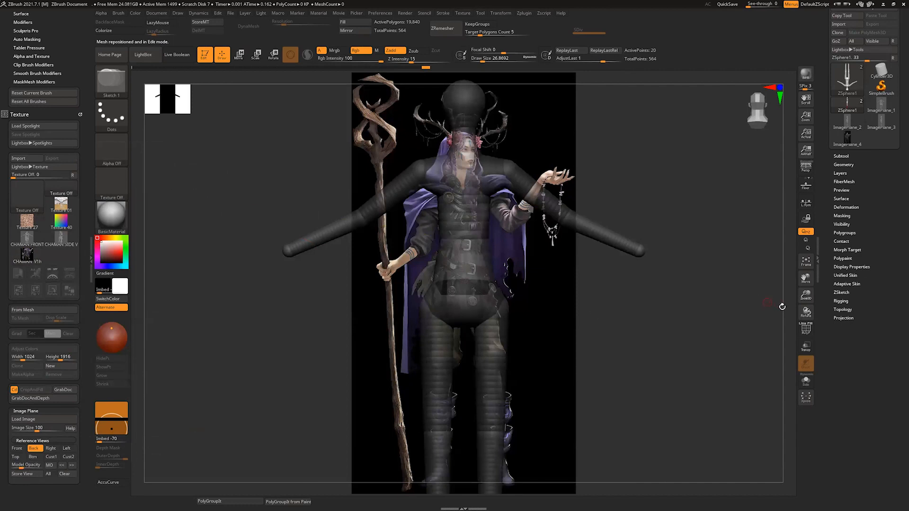
# Step: Inspect the armature in front of the concept image from other angles and call up the Right reference view
pyautogui.moveTo(782, 306); pyautogui.dragTo(790, 292)
pyautogui.moveTo(777, 258)
pyautogui.mouseDown()
pyautogui.moveTo(771, 284)
pyautogui.moveTo(732, 286)
pyautogui.moveTo(783, 266)
pyautogui.moveTo(775, 274)
pyautogui.mouseUp()
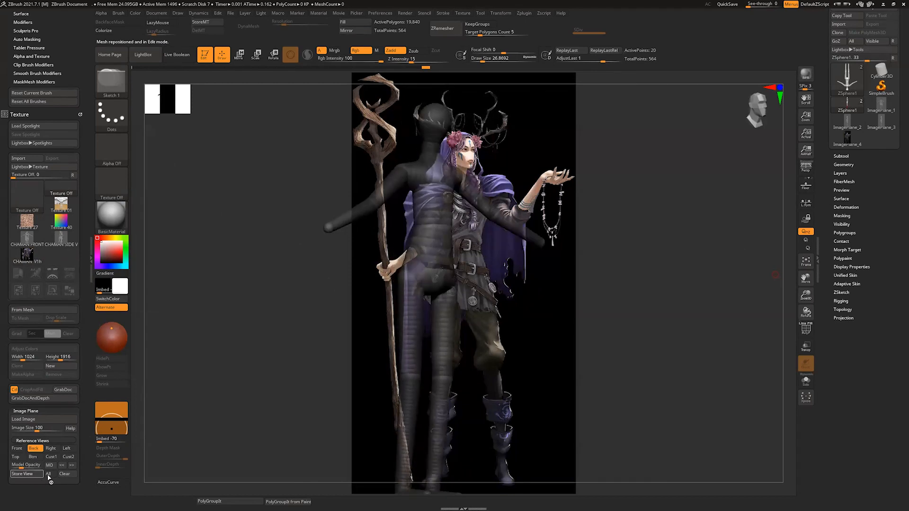
pyautogui.click(51, 449)
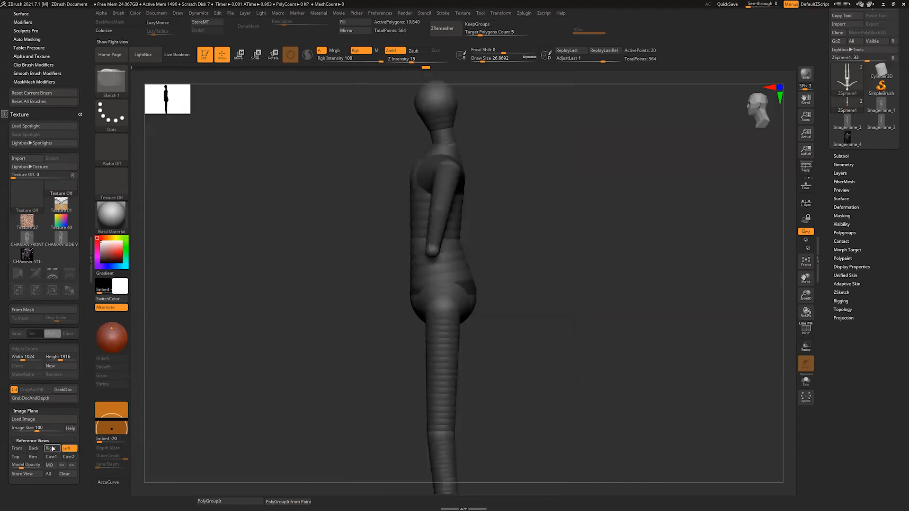
# Step: Import the CHAMAN--V1c image, load it as the Left view reference and store the view
pyautogui.click(19, 159)
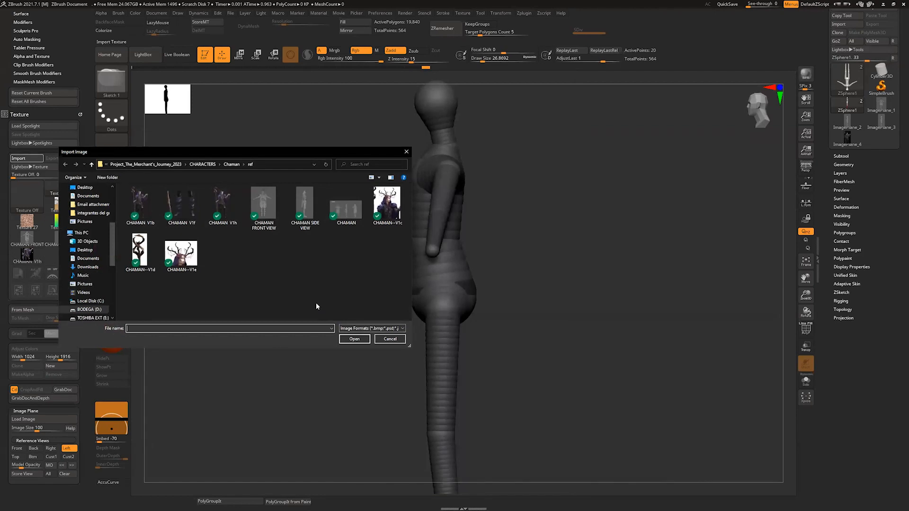
pyautogui.click(387, 204)
pyautogui.click(353, 341)
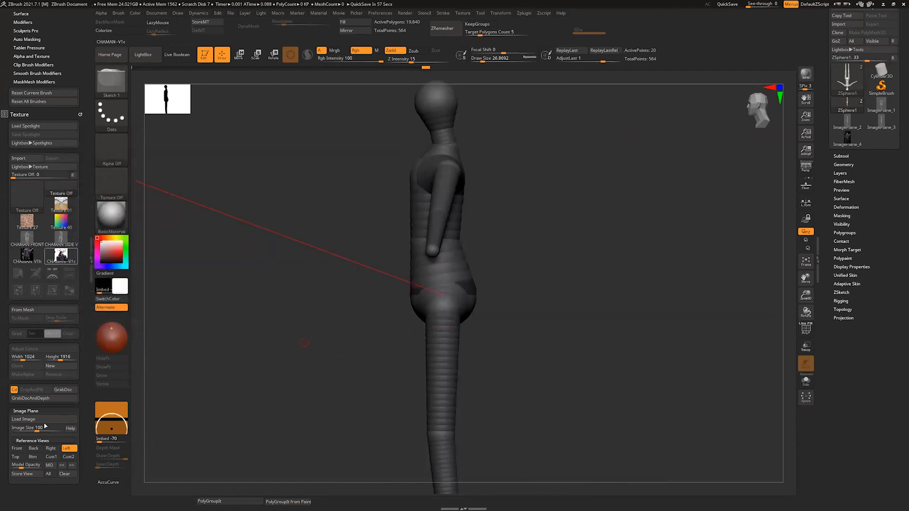
pyautogui.click(31, 474)
# Step: Import the CHAMAN--V1d image as a texture and load it as the Top view reference
pyautogui.click(16, 456)
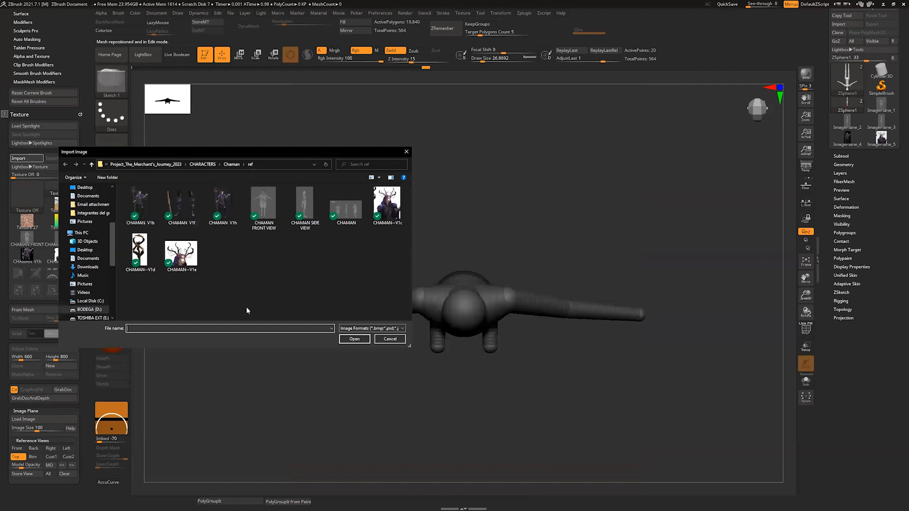
pyautogui.click(141, 251)
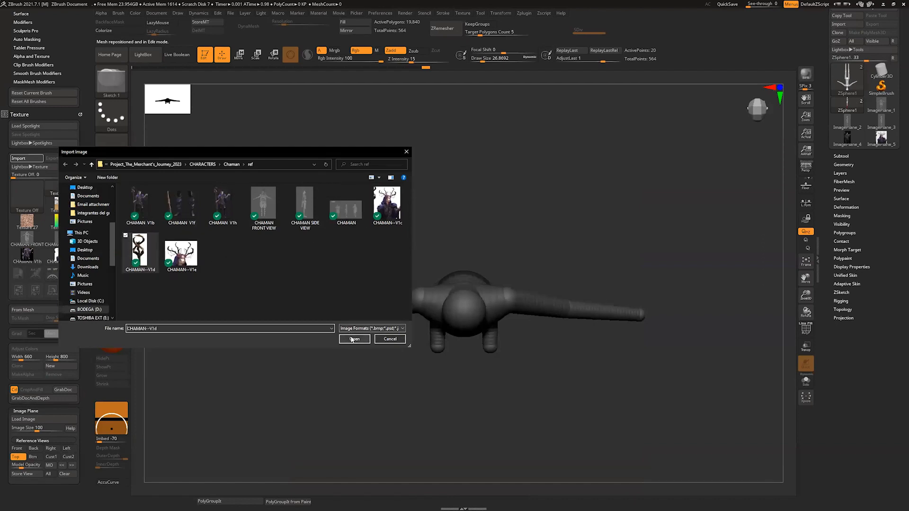
pyautogui.click(353, 339)
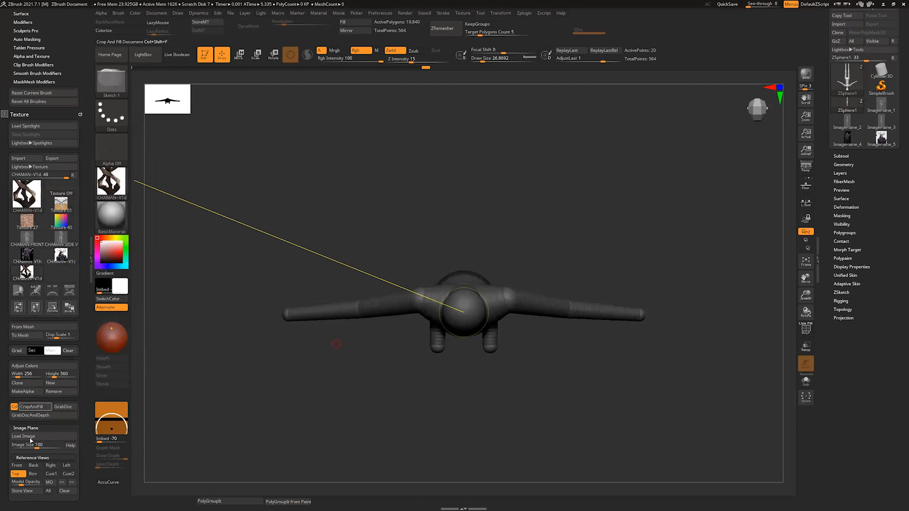
pyautogui.click(55, 437)
pyautogui.moveTo(791, 310); pyautogui.dragTo(793, 206)
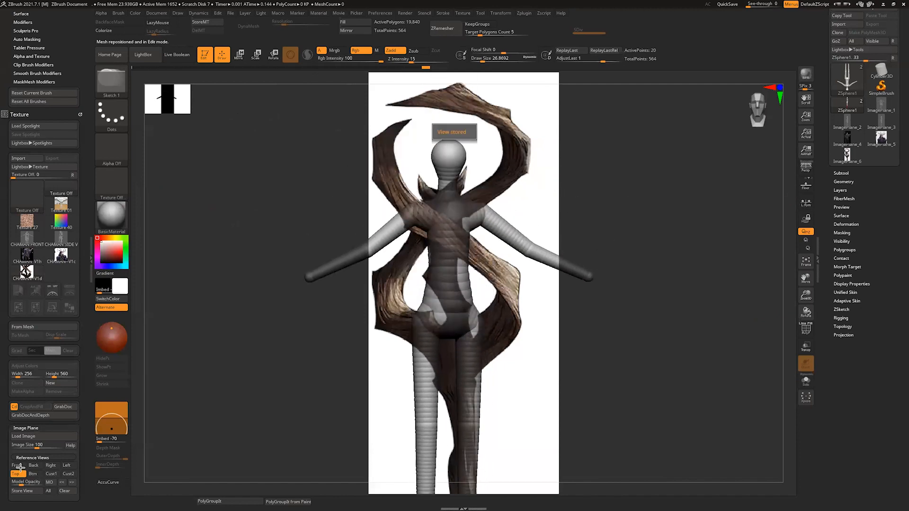
# Step: Return to the Front reference view and nudge the ZSphere at the end of the forearm
pyautogui.click(17, 465)
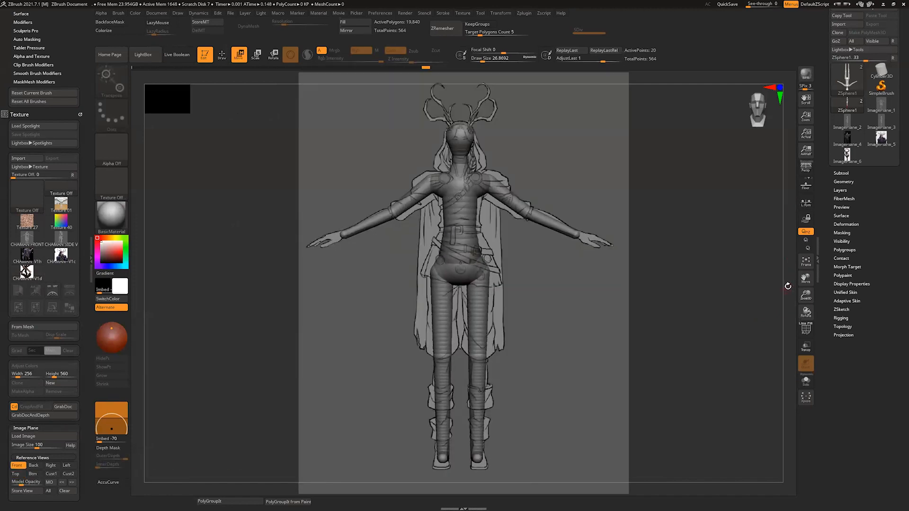
pyautogui.moveTo(787, 286)
pyautogui.mouseDown()
pyautogui.moveTo(785, 298)
pyautogui.moveTo(787, 288)
pyautogui.mouseUp()
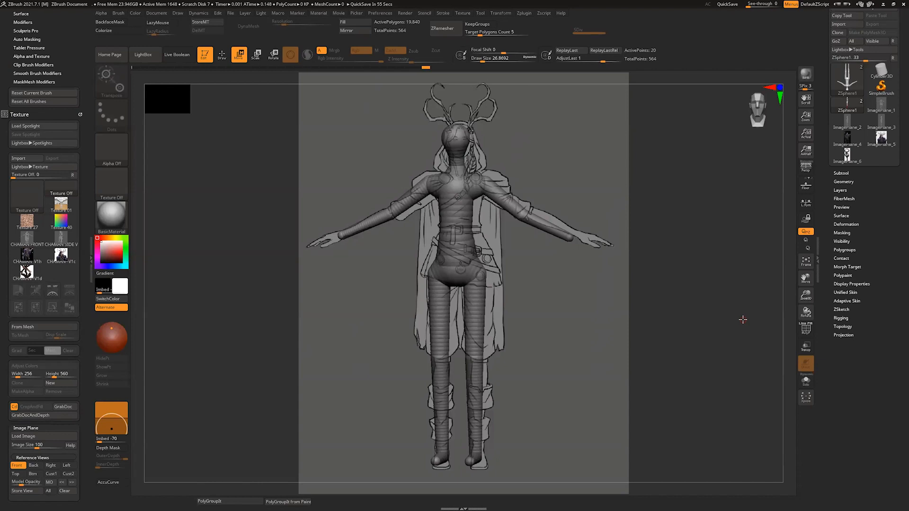
pyautogui.moveTo(788, 247); pyautogui.dragTo(738, 361)
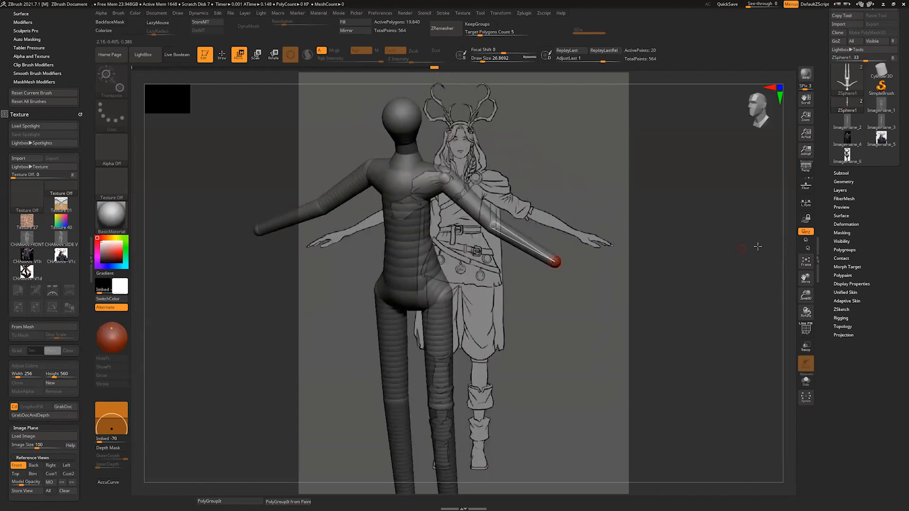
pyautogui.moveTo(771, 255); pyautogui.dragTo(788, 267)
pyautogui.moveTo(556, 286); pyautogui.dragTo(556, 290)
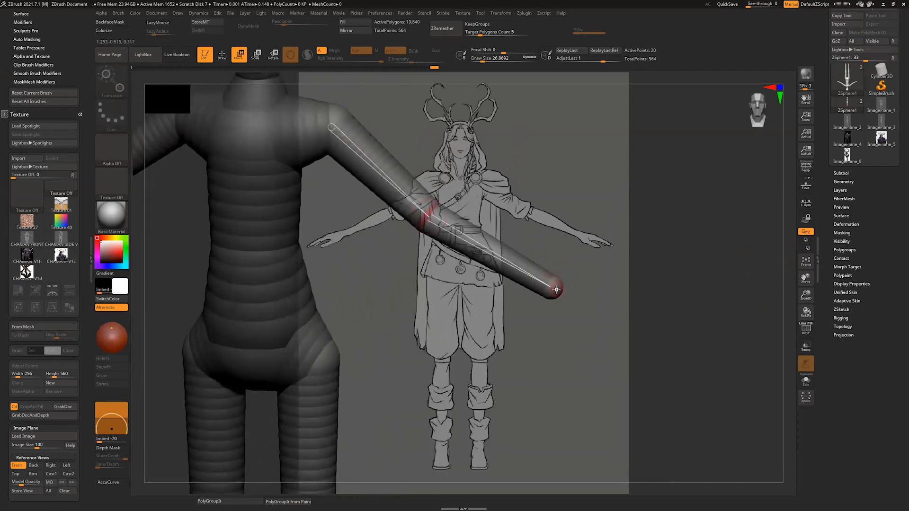
pyautogui.moveTo(790, 262); pyautogui.dragTo(777, 262)
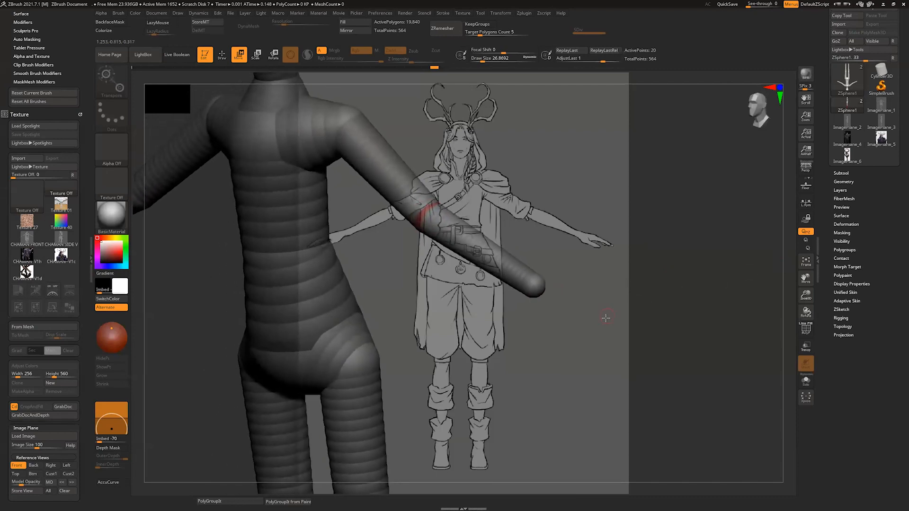
# Step: Add a hand ZSphere at the end of the forearm and position it over the hand in the Front reference
pyautogui.press('q')
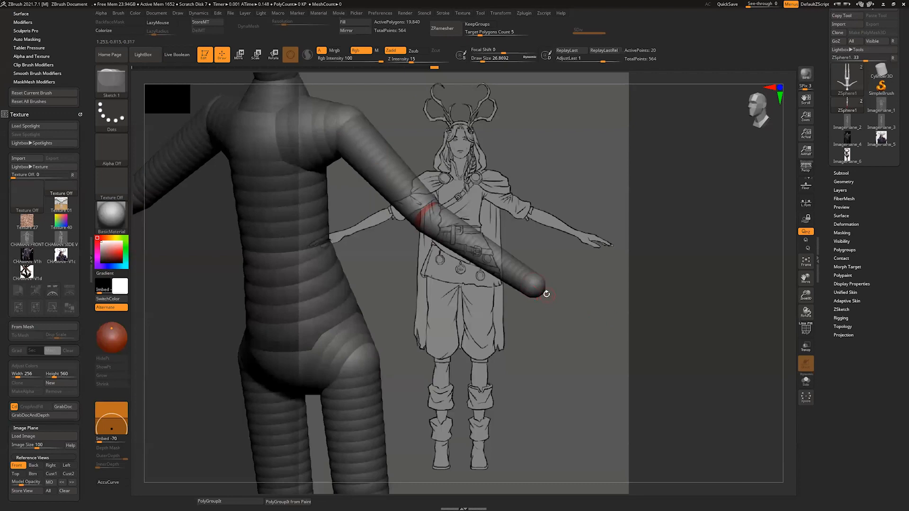
pyautogui.moveTo(540, 288); pyautogui.dragTo(553, 300)
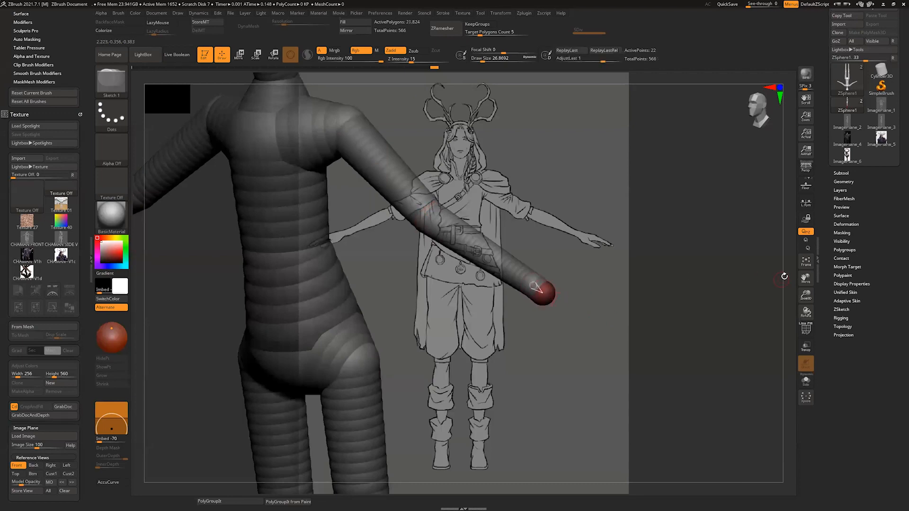
pyautogui.keyDown('shift'); pyautogui.moveTo(784, 277); pyautogui.dragTo(781, 278); pyautogui.keyUp('shift')
pyautogui.press('w')
pyautogui.moveTo(547, 301); pyautogui.dragTo(555, 301)
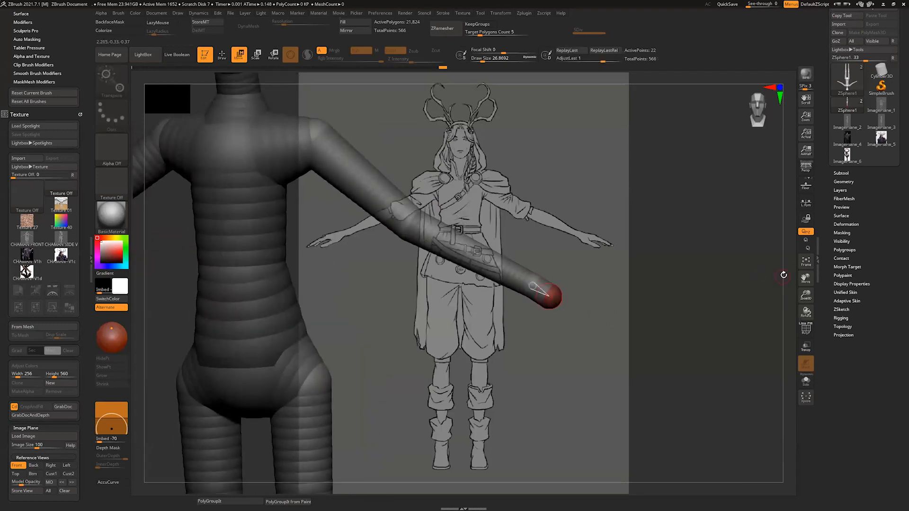
pyautogui.moveTo(784, 275); pyautogui.dragTo(743, 271)
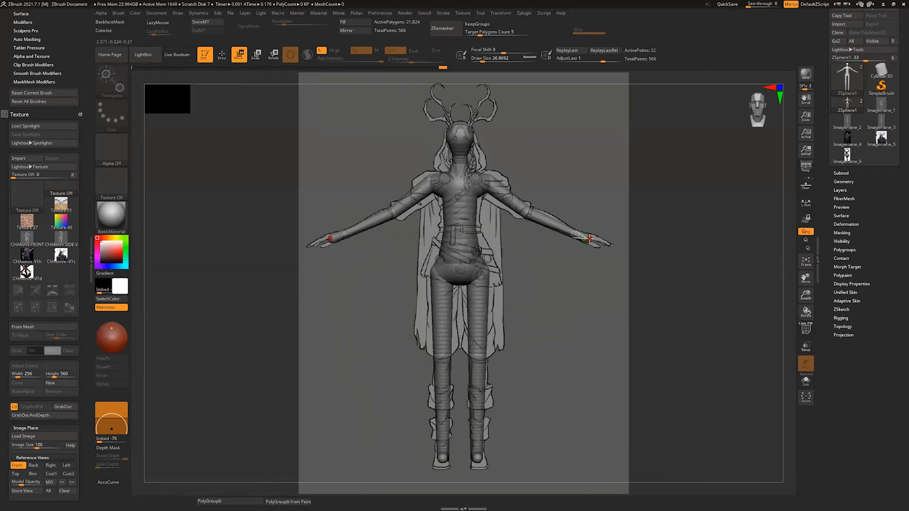
pyautogui.moveTo(787, 237); pyautogui.dragTo(784, 251)
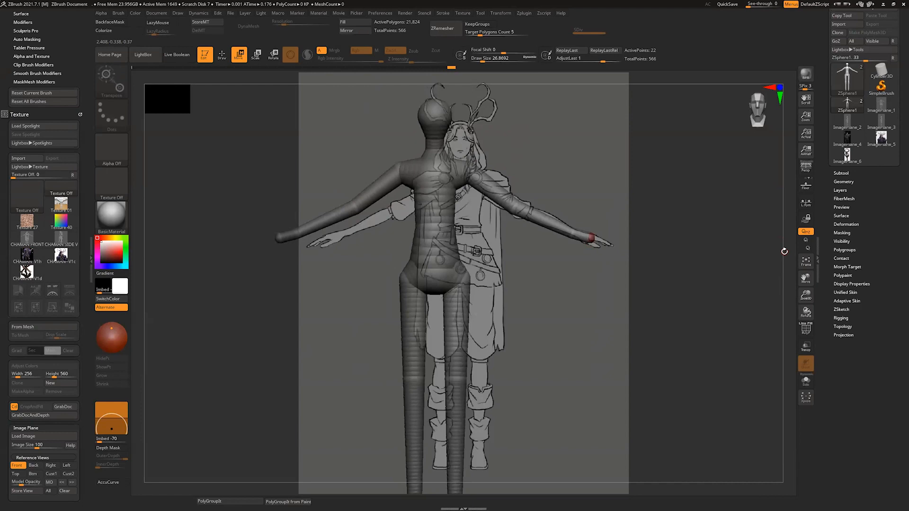
pyautogui.click(19, 465)
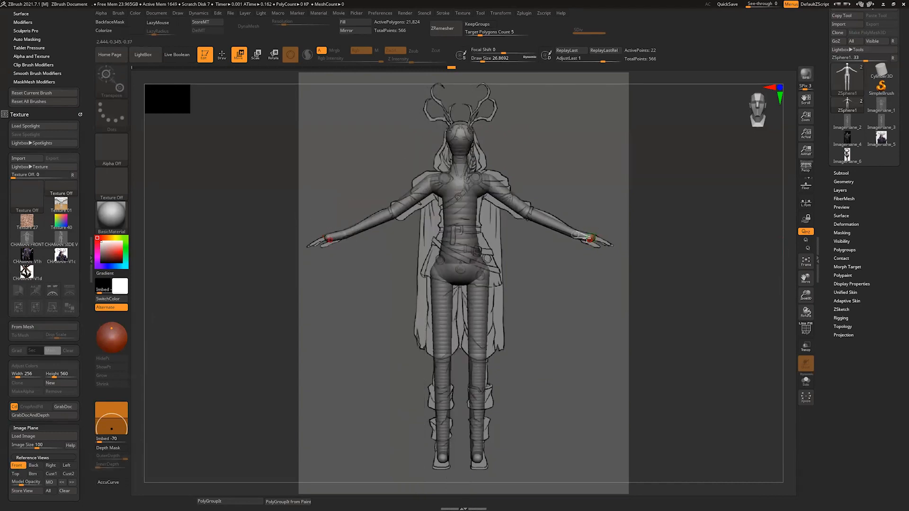
# Step: Insert a ZSphere between the wrist and the hand's end, and enlarge the hand ZSpheres to form the palm
pyautogui.press('q')
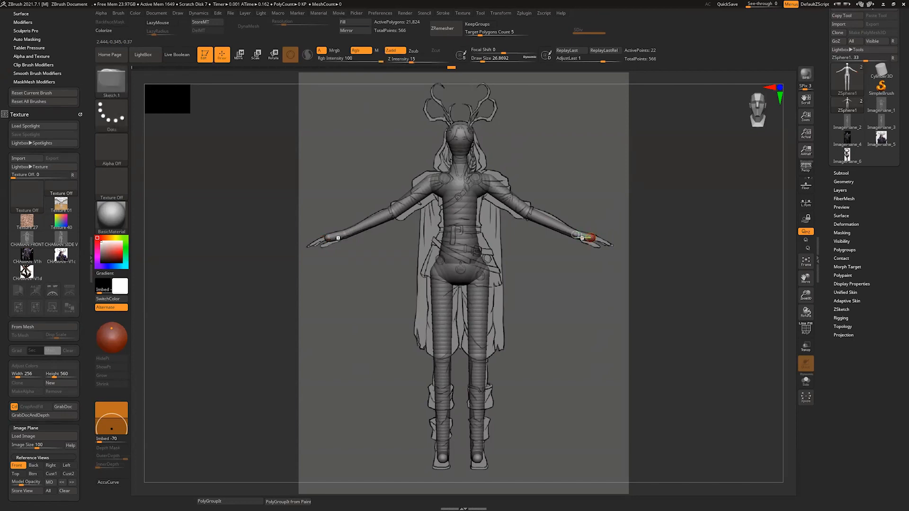
pyautogui.click(585, 238)
pyautogui.moveTo(782, 239)
pyautogui.mouseDown()
pyautogui.moveTo(731, 423)
pyautogui.moveTo(729, 466)
pyautogui.mouseUp()
pyautogui.press('w')
pyautogui.moveTo(585, 230); pyautogui.dragTo(550, 319)
pyautogui.hotkey('ctrl', 'z')
pyautogui.press('e')
pyautogui.keyDown('alt'); pyautogui.moveTo(790, 241); pyautogui.dragTo(739, 170); pyautogui.keyUp('alt')
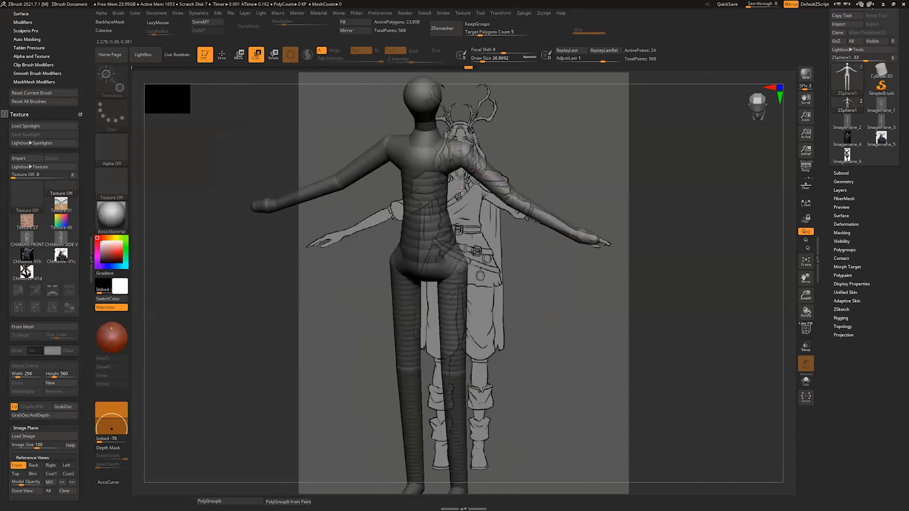
pyautogui.moveTo(786, 258); pyautogui.dragTo(785, 283)
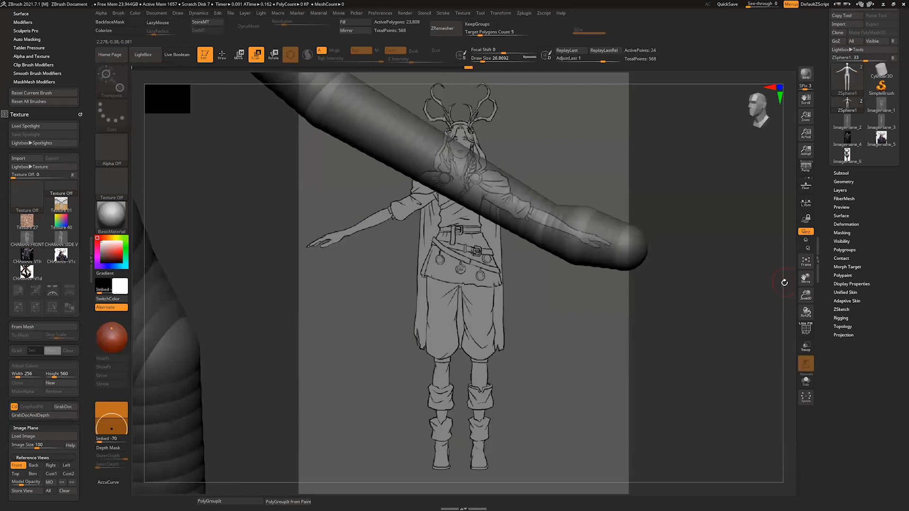
# Step: Grow a thumb from the side of the palm, insert a middle joint and bend it
pyautogui.press('q')
pyautogui.moveTo(570, 258)
pyautogui.mouseDown()
pyautogui.moveTo(563, 281)
pyautogui.moveTo(585, 321)
pyautogui.mouseUp()
pyautogui.press('w')
pyautogui.press('q')
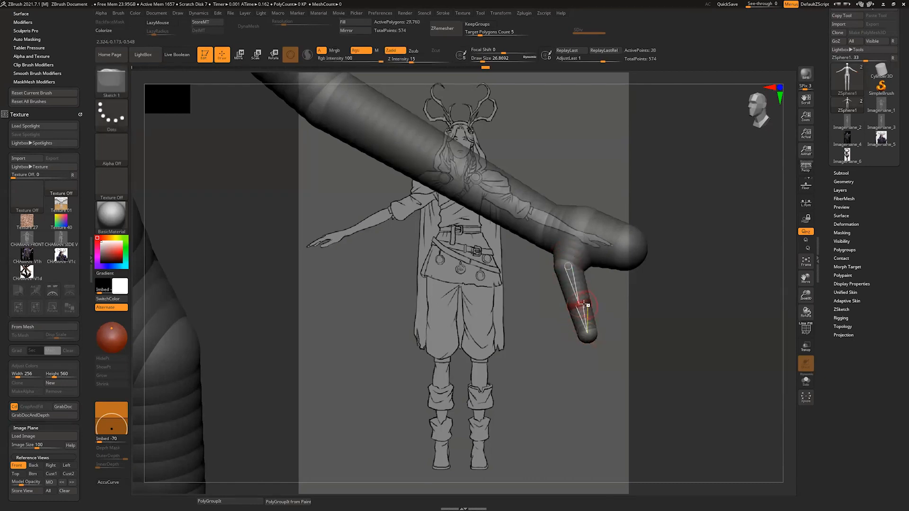
pyautogui.press('w')
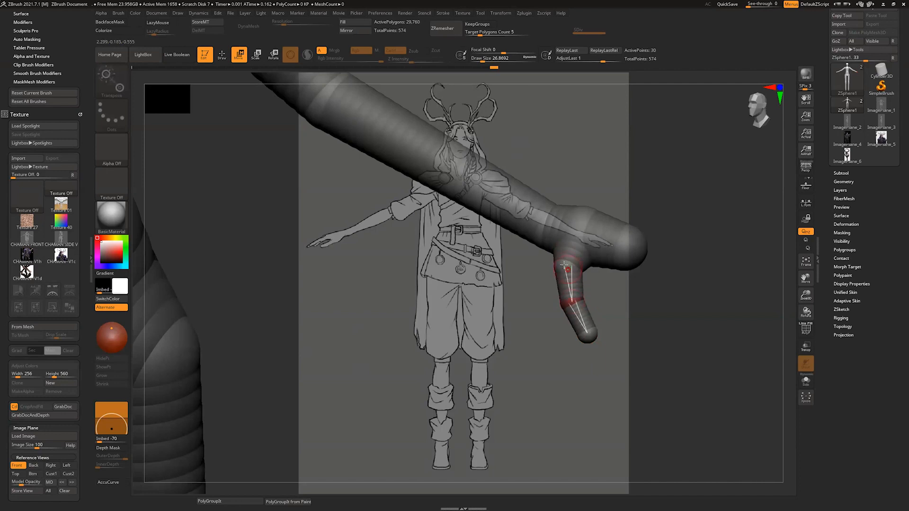
pyautogui.moveTo(772, 251); pyautogui.dragTo(787, 228)
# Step: Reposition the palm's end ZSphere and adjust the size of the palm ZSpheres
pyautogui.moveTo(621, 256); pyautogui.dragTo(616, 271)
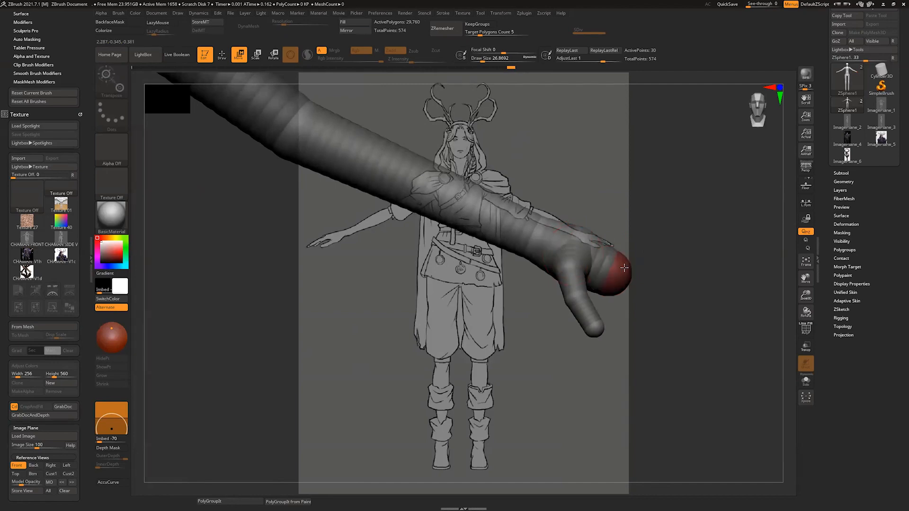
pyautogui.moveTo(779, 273); pyautogui.dragTo(591, 323)
pyautogui.press('e')
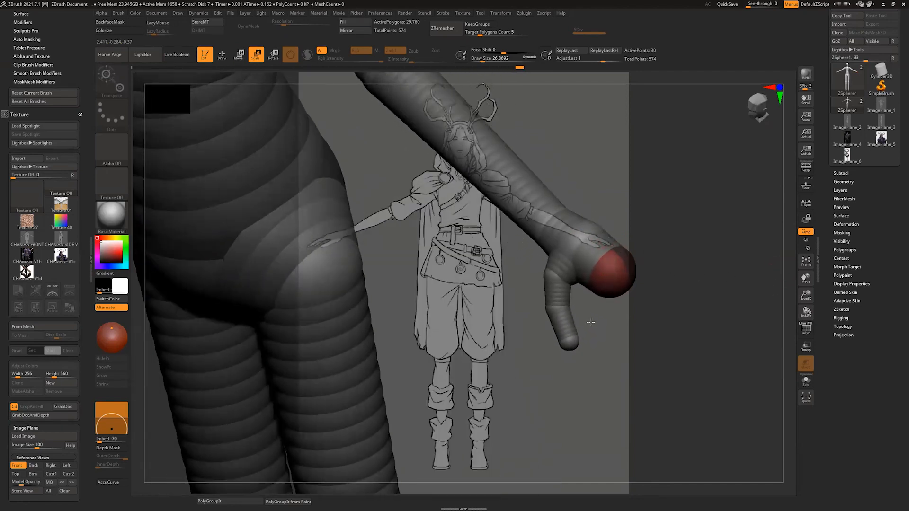
pyautogui.click(583, 229)
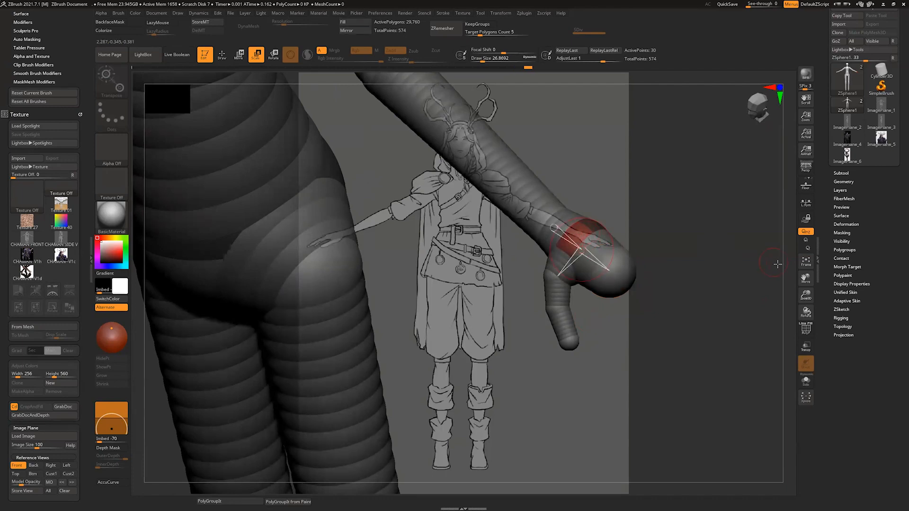
pyautogui.moveTo(777, 265); pyautogui.dragTo(610, 276)
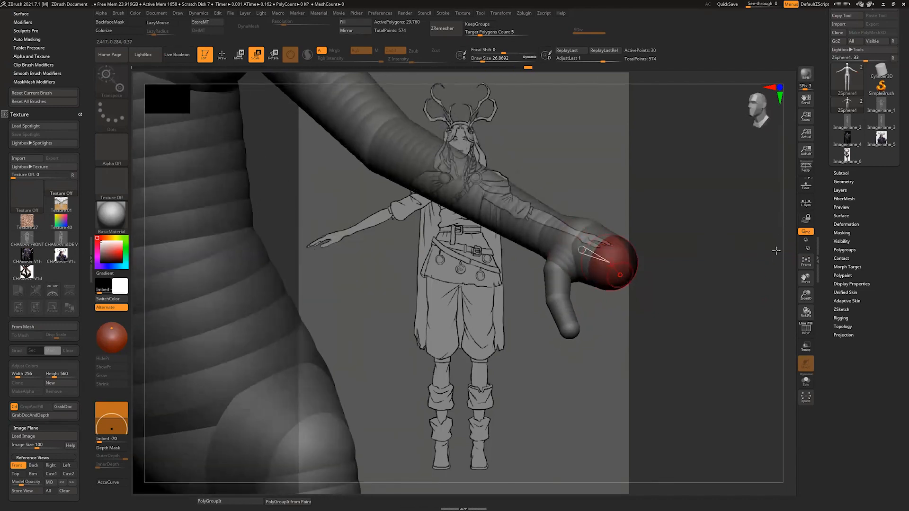
pyautogui.moveTo(783, 248); pyautogui.dragTo(779, 254)
# Step: Reduce the draw size to about 15.55, add a small ZSphere on the palm's end and pull it out into the index finger
pyautogui.press('q')
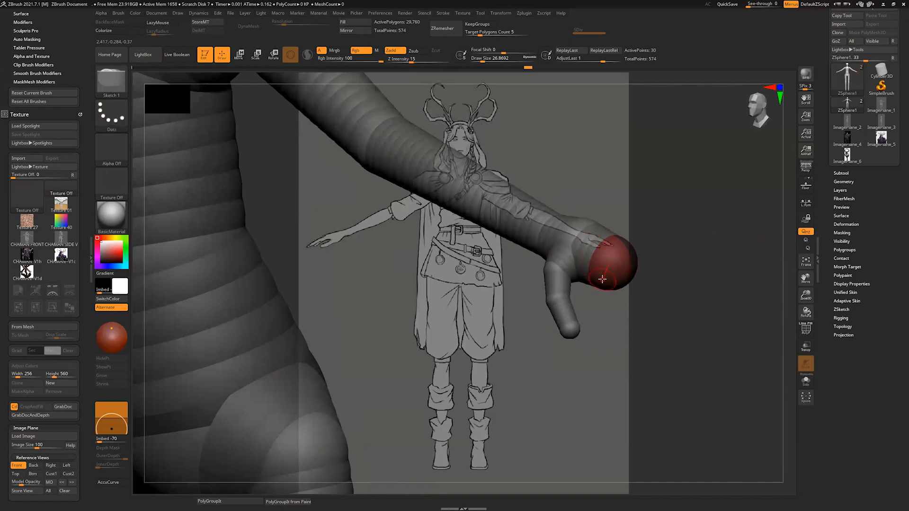
pyautogui.press('s')
pyautogui.moveTo(610, 279); pyautogui.dragTo(607, 280)
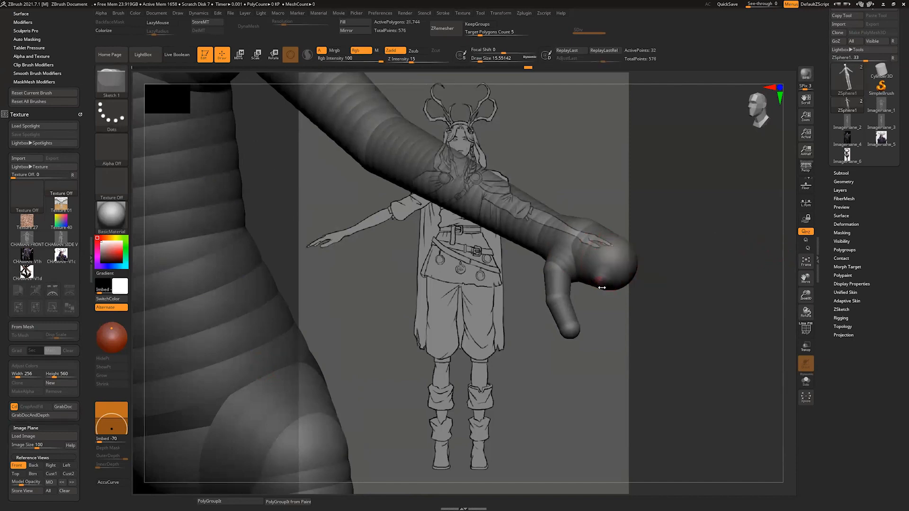
pyautogui.click(602, 289)
pyautogui.moveTo(788, 245); pyautogui.dragTo(777, 247)
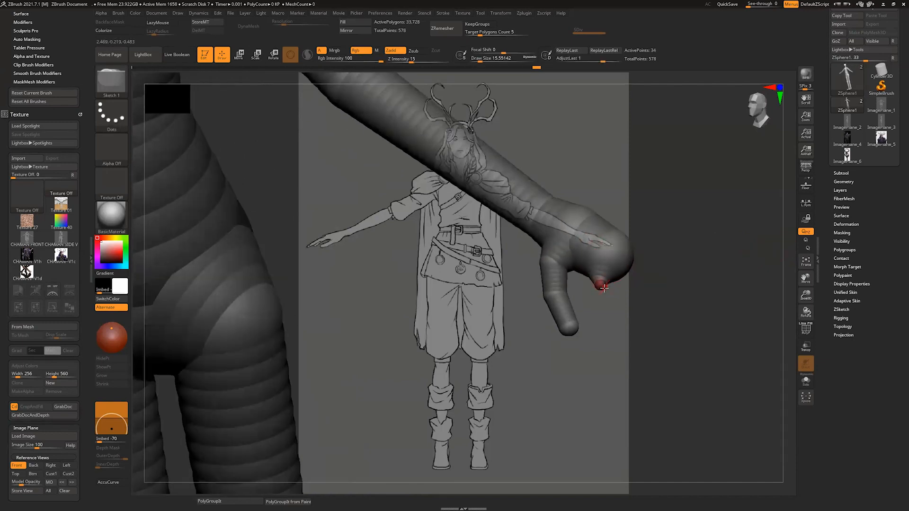
pyautogui.press('w')
pyautogui.moveTo(602, 285); pyautogui.dragTo(623, 357)
pyautogui.moveTo(790, 247); pyautogui.dragTo(786, 250)
# Step: Scale down the thumb's middle joint, tip and base ZSpheres to slim the thumb
pyautogui.press('e')
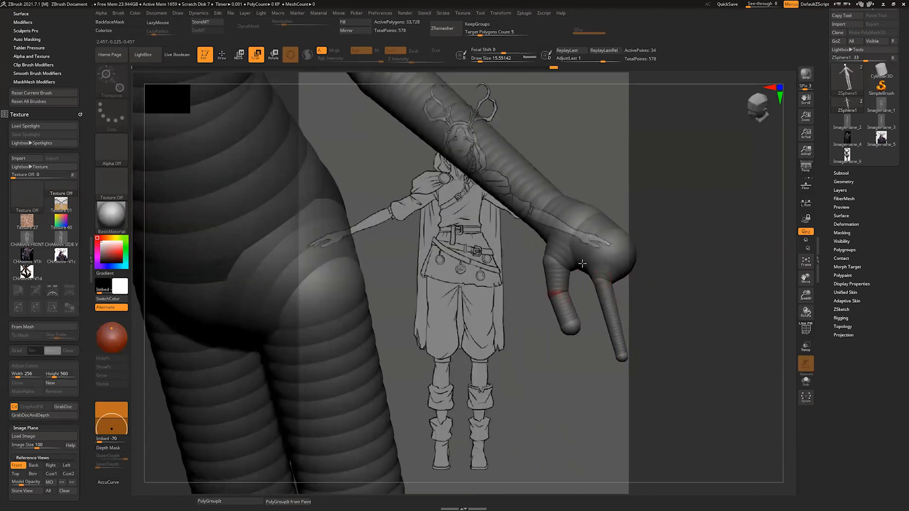
pyautogui.moveTo(558, 293); pyautogui.dragTo(556, 287)
pyautogui.moveTo(570, 328); pyautogui.dragTo(569, 323)
pyautogui.moveTo(558, 261); pyautogui.dragTo(556, 254)
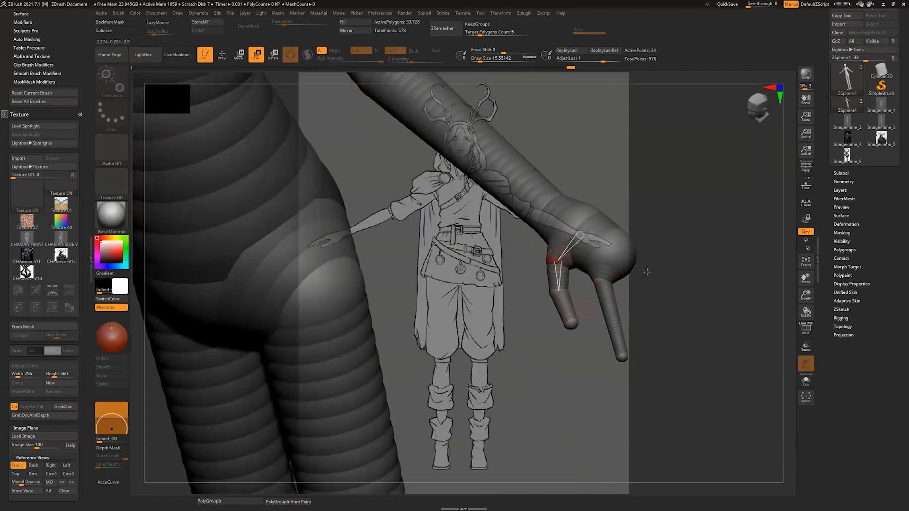
pyautogui.moveTo(789, 254)
pyautogui.mouseDown()
pyautogui.moveTo(782, 260)
pyautogui.moveTo(788, 252)
pyautogui.mouseUp()
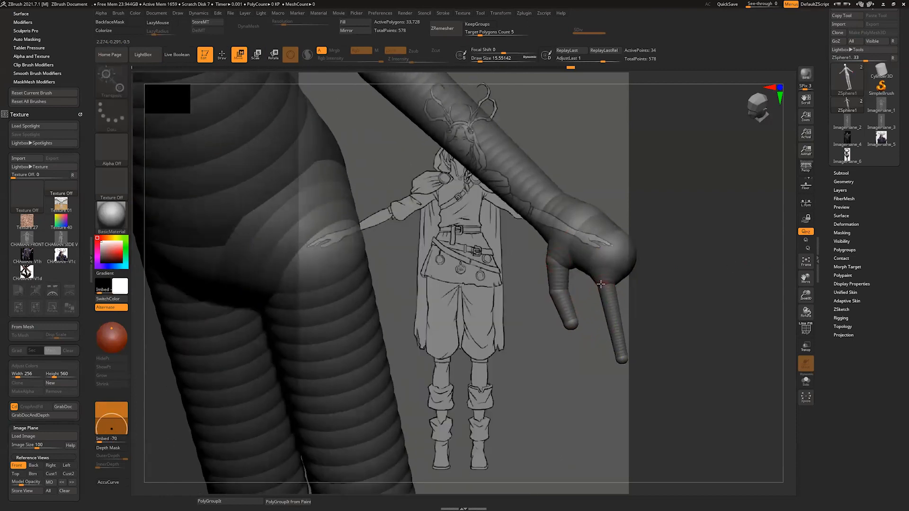
# Step: Insert two joints along the index finger and adjust their placement
pyautogui.press('q')
pyautogui.click(611, 312)
pyautogui.click(615, 333)
pyautogui.press('w')
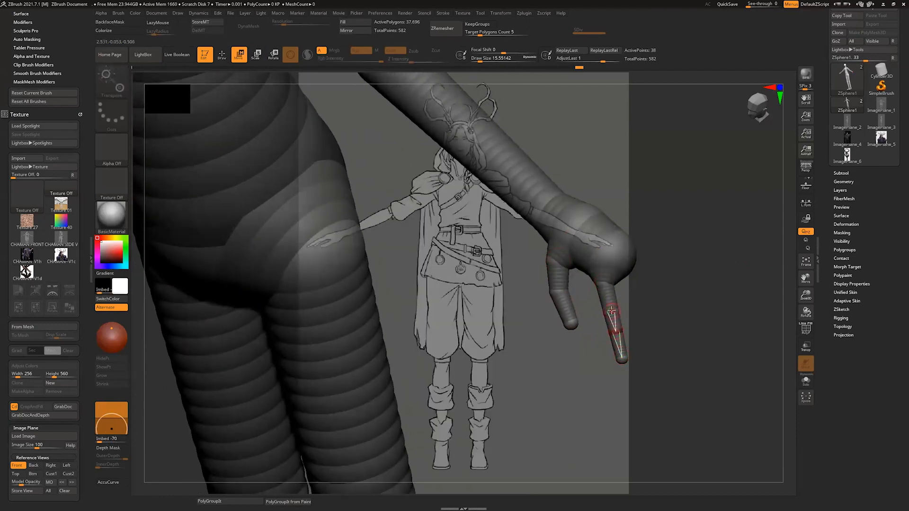
pyautogui.moveTo(611, 312); pyautogui.dragTo(617, 335)
pyautogui.moveTo(790, 263)
pyautogui.keyDown('alt'); pyautogui.mouseDown()
pyautogui.moveTo(780, 272)
pyautogui.moveTo(773, 264)
pyautogui.mouseUp(); pyautogui.keyUp('alt')
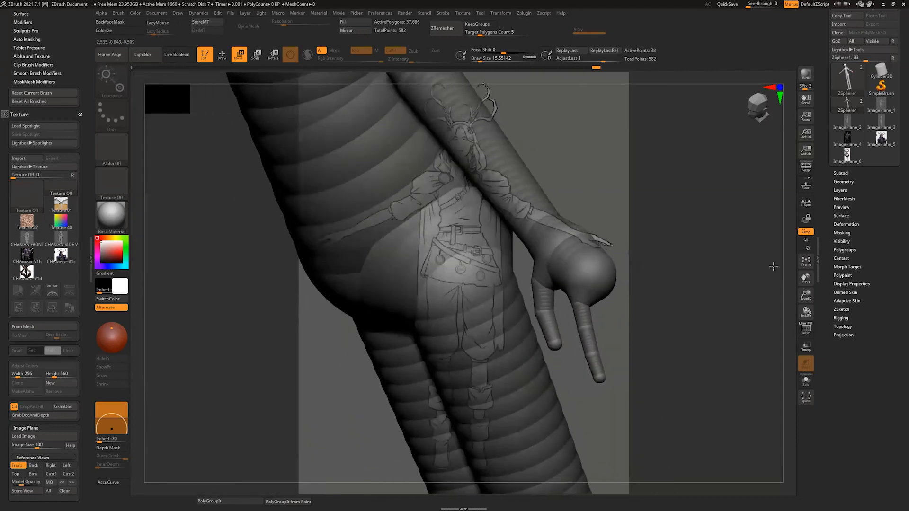
# Step: Add a small ZSphere on the palm's end beside the index finger and pull it out into the middle finger
pyautogui.press('q')
pyautogui.moveTo(607, 299); pyautogui.dragTo(610, 306)
pyautogui.moveTo(783, 264)
pyautogui.mouseDown()
pyautogui.moveTo(801, 245)
pyautogui.moveTo(795, 251)
pyautogui.mouseUp()
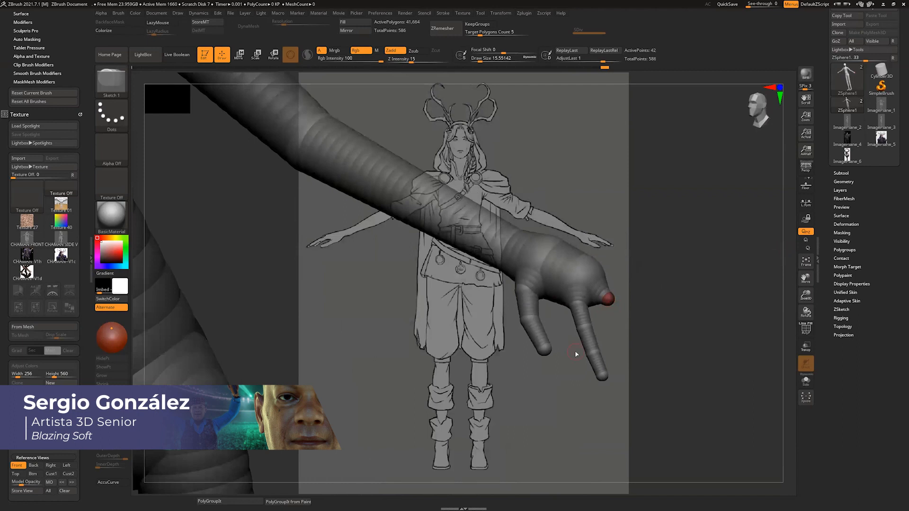
pyautogui.moveTo(779, 277); pyautogui.dragTo(791, 246)
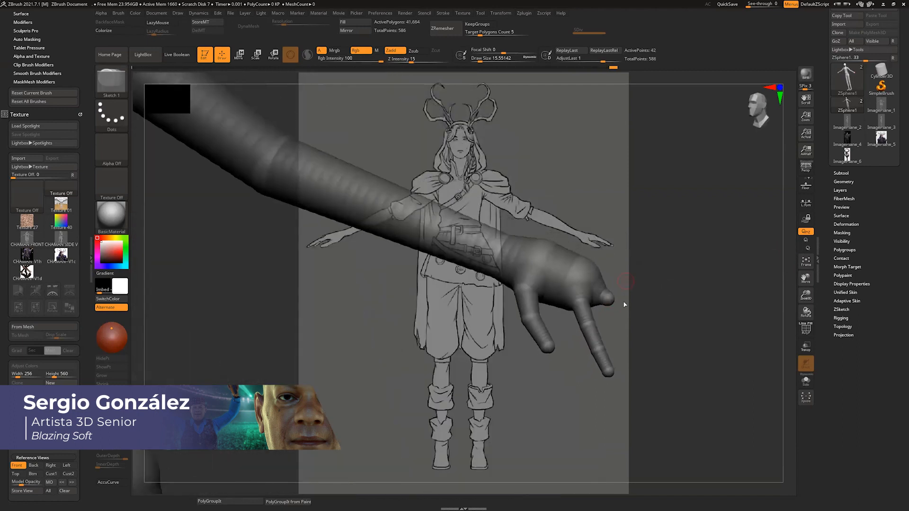
pyautogui.press('w')
pyautogui.moveTo(611, 304); pyautogui.dragTo(644, 358)
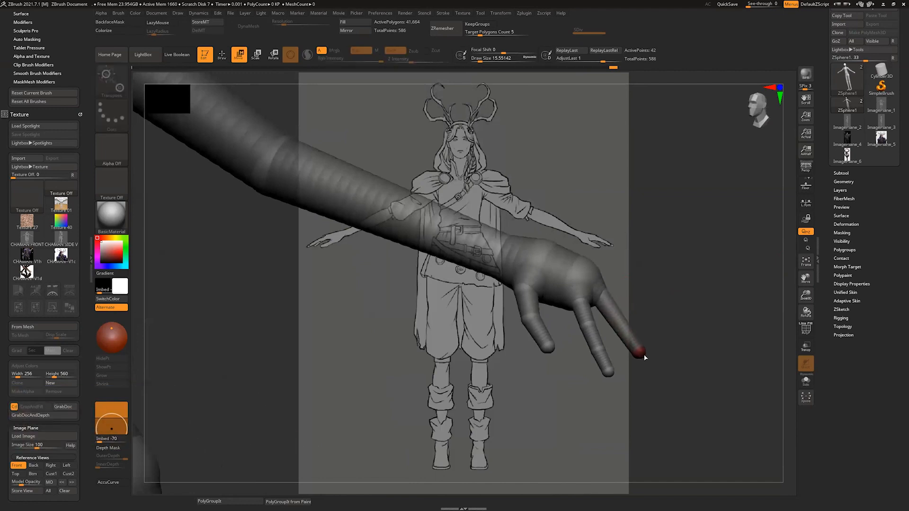
# Step: Insert two joints along the middle finger and adjust the placement of its tip and joints
pyautogui.press('q')
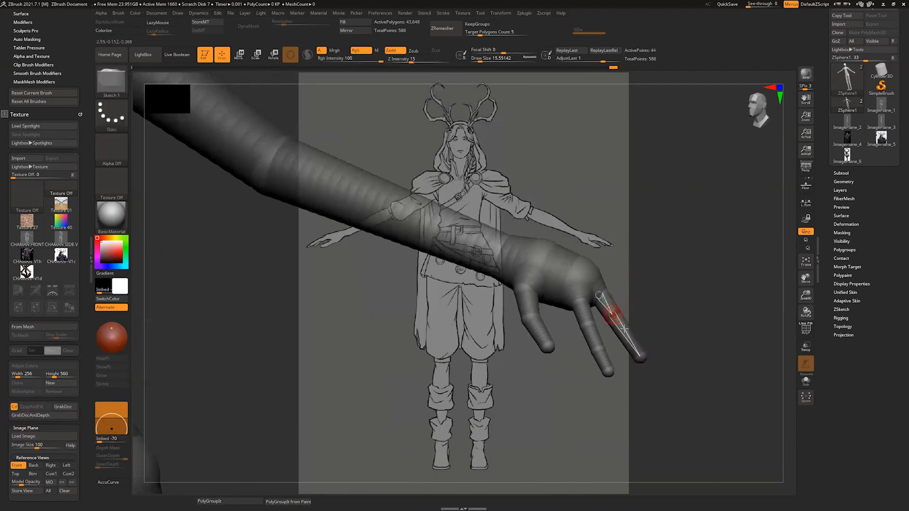
pyautogui.click(622, 330)
pyautogui.moveTo(786, 265); pyautogui.dragTo(625, 310)
pyautogui.press('w')
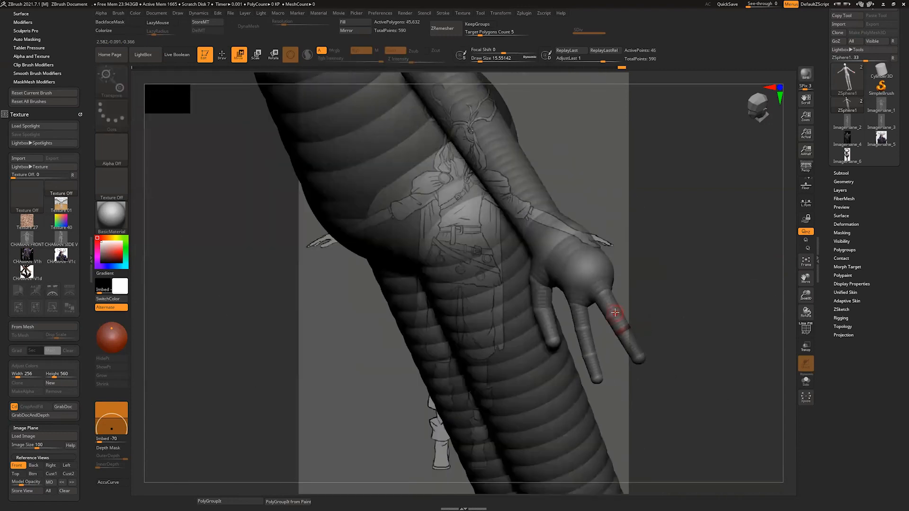
pyautogui.moveTo(632, 371); pyautogui.dragTo(620, 341)
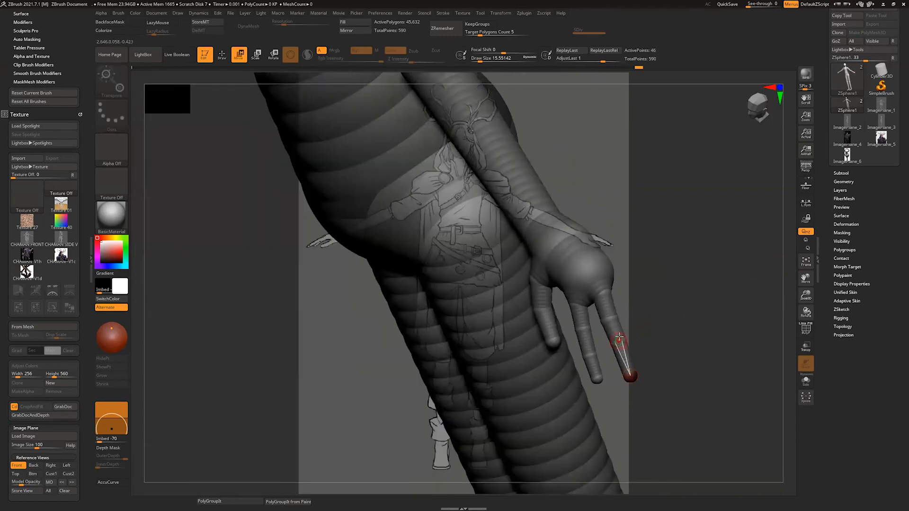
pyautogui.press('e')
pyautogui.moveTo(763, 272); pyautogui.dragTo(734, 272)
pyautogui.press('w')
pyautogui.moveTo(606, 321); pyautogui.dragTo(609, 323)
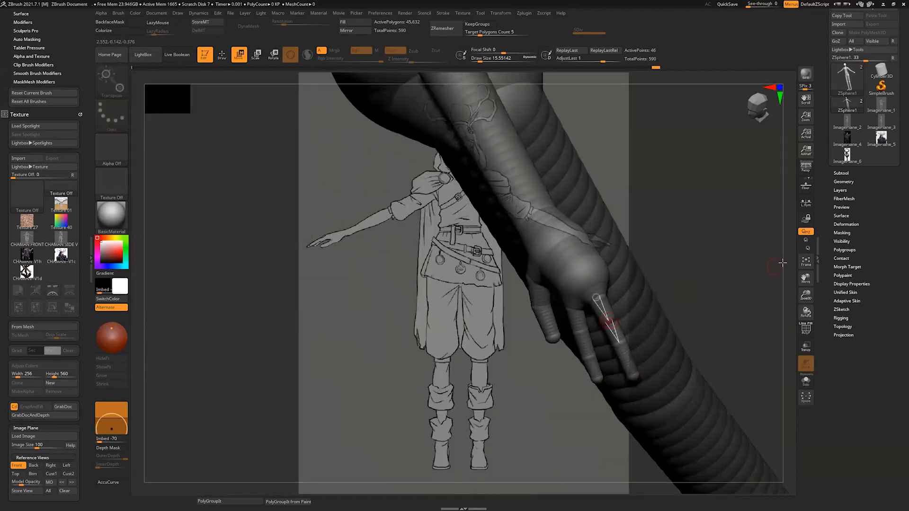
# Step: Adjust the size of the palm's end ZSphere and of the index finger's joints
pyautogui.moveTo(781, 262)
pyautogui.mouseDown()
pyautogui.moveTo(789, 276)
pyautogui.moveTo(774, 276)
pyautogui.mouseUp()
pyautogui.press('e')
pyautogui.moveTo(575, 304); pyautogui.dragTo(560, 333)
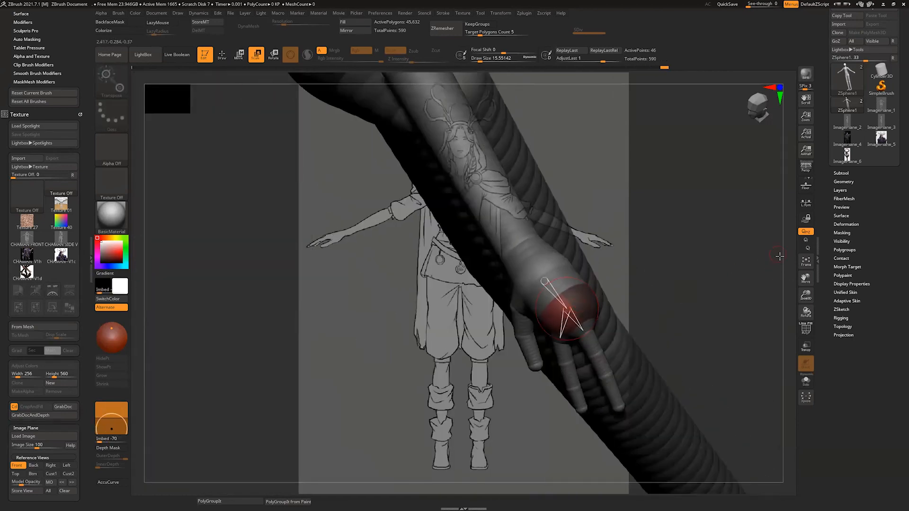
pyautogui.moveTo(781, 253)
pyautogui.mouseDown()
pyautogui.moveTo(588, 318)
pyautogui.moveTo(604, 328)
pyautogui.mouseUp()
pyautogui.moveTo(576, 373); pyautogui.dragTo(562, 341, button='right')
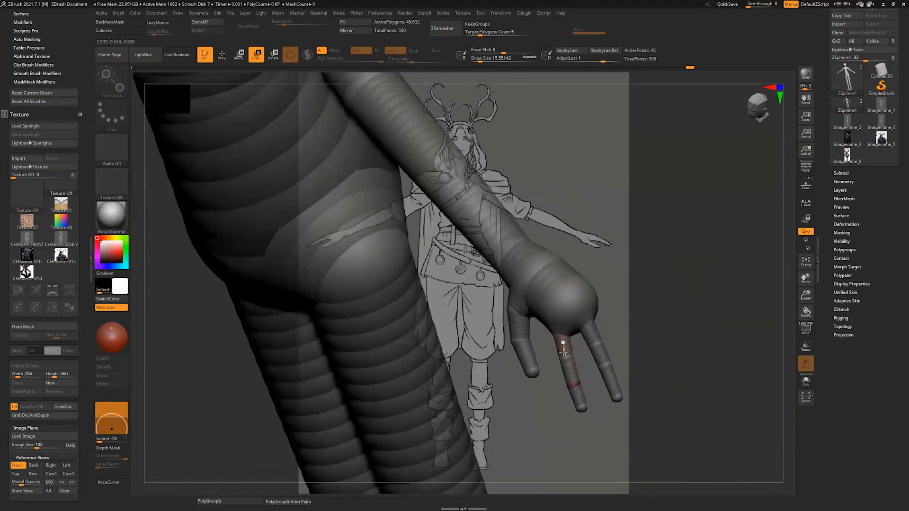
# Step: Reposition the index finger's joint and the middle finger's base, joints and tip to shape both fingers
pyautogui.press('w')
pyautogui.moveTo(567, 353); pyautogui.dragTo(564, 351)
pyautogui.moveTo(777, 283); pyautogui.dragTo(701, 290)
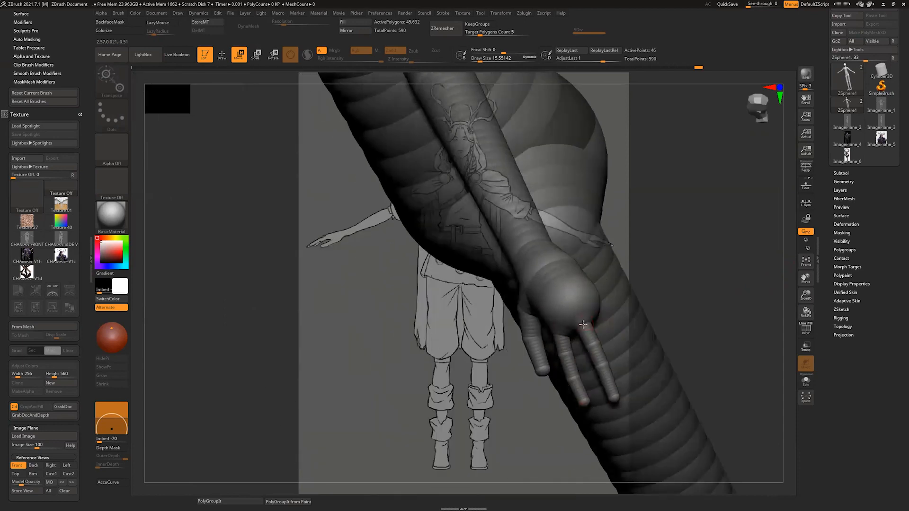
pyautogui.moveTo(578, 322); pyautogui.dragTo(575, 317)
pyautogui.moveTo(789, 274); pyautogui.dragTo(853, 277)
pyautogui.moveTo(599, 368); pyautogui.dragTo(595, 371)
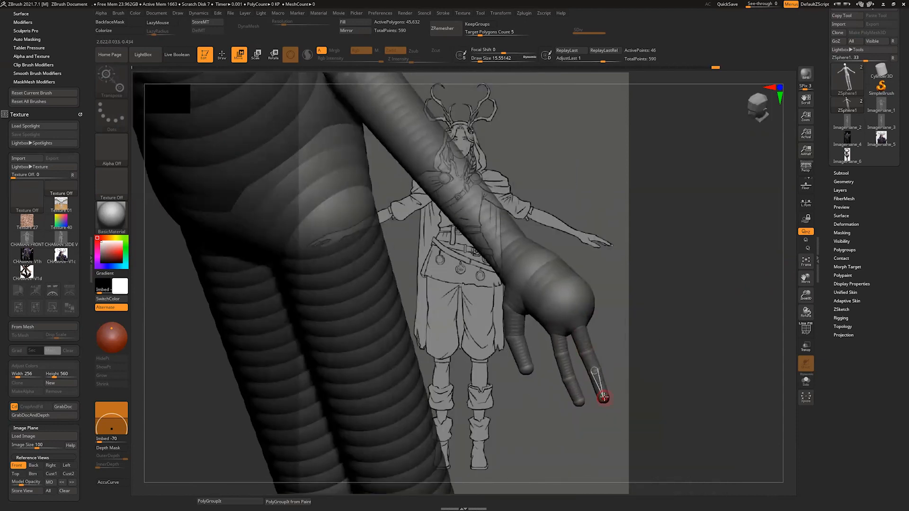
pyautogui.moveTo(792, 273)
pyautogui.mouseDown()
pyautogui.moveTo(801, 241)
pyautogui.moveTo(794, 268)
pyautogui.moveTo(784, 271)
pyautogui.mouseUp()
pyautogui.moveTo(588, 348)
pyautogui.mouseDown()
pyautogui.moveTo(602, 366)
pyautogui.moveTo(578, 345)
pyautogui.moveTo(593, 395)
pyautogui.mouseUp()
pyautogui.moveTo(778, 297); pyautogui.dragTo(764, 300)
# Step: Add a knuckle ZSphere on the palm beside the middle finger and pull a small ZSphere out of it into the ring finger
pyautogui.press('q')
pyautogui.moveTo(619, 309); pyautogui.dragTo(629, 314)
pyautogui.hotkey('ctrl', 'z')
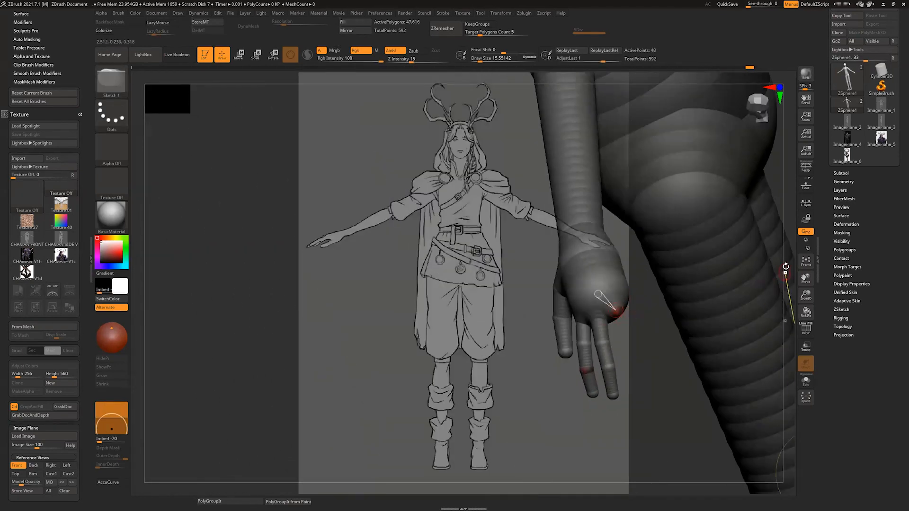
pyautogui.keyDown('shift'); pyautogui.moveTo(786, 267); pyautogui.dragTo(729, 270); pyautogui.keyUp('shift')
pyautogui.moveTo(480, 332); pyautogui.dragTo(482, 334)
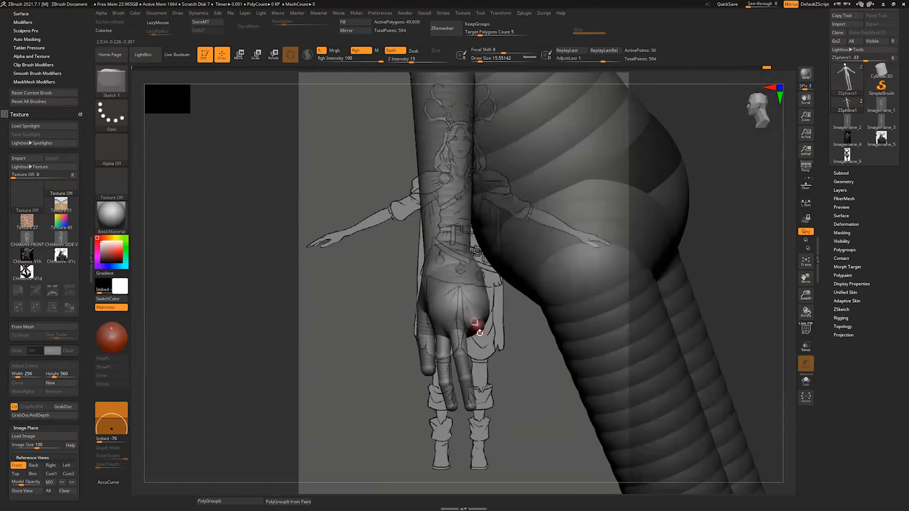
pyautogui.moveTo(790, 276)
pyautogui.mouseDown()
pyautogui.moveTo(789, 285)
pyautogui.moveTo(773, 283)
pyautogui.mouseUp()
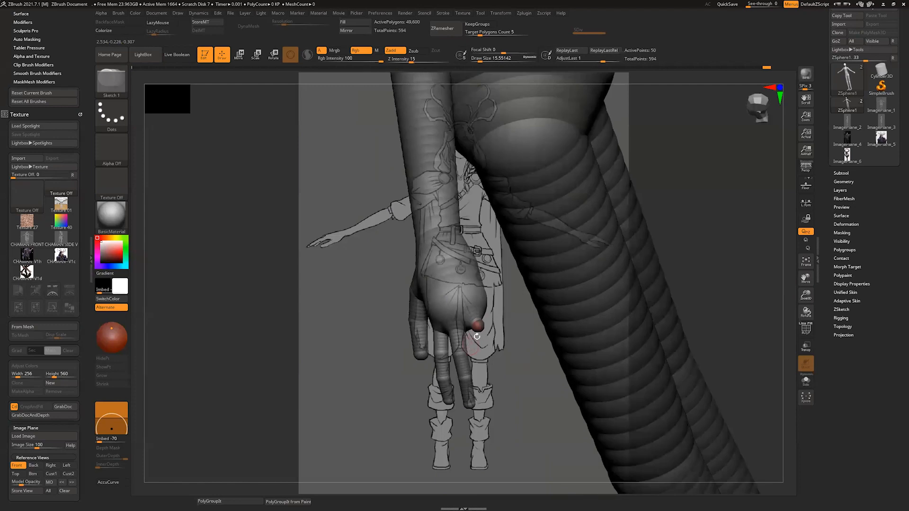
pyautogui.press('w')
pyautogui.moveTo(480, 328); pyautogui.dragTo(493, 400)
# Step: Insert two joints along the ring finger and bend it by repositioning its tip
pyautogui.press('q')
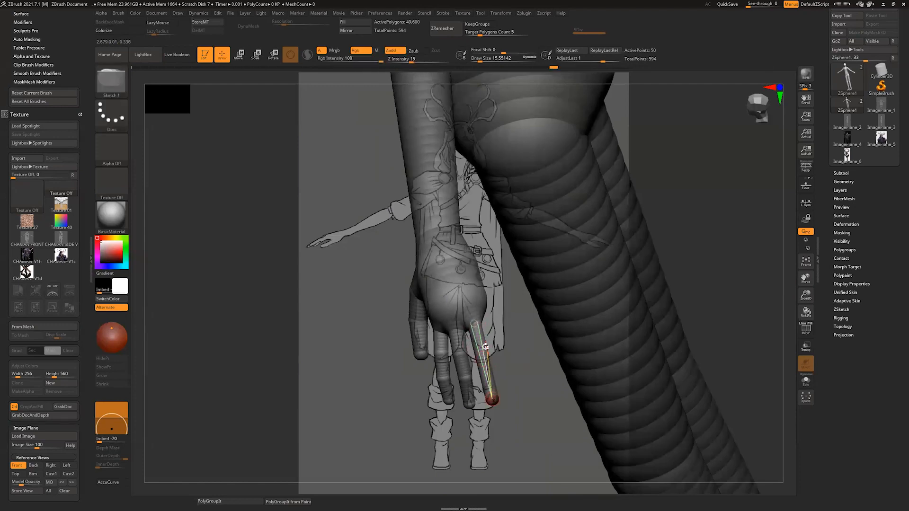
pyautogui.click(481, 349)
pyautogui.press('w')
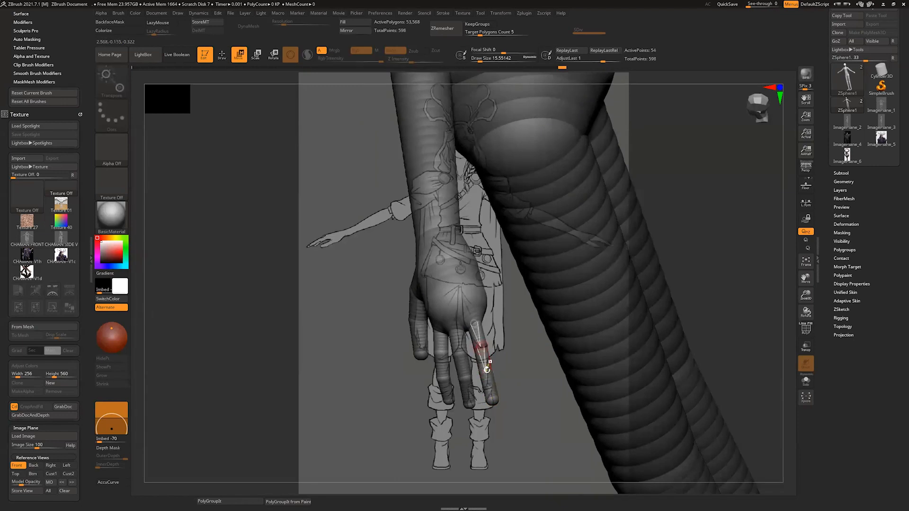
pyautogui.moveTo(768, 292); pyautogui.dragTo(724, 291)
pyautogui.moveTo(489, 387); pyautogui.dragTo(494, 385)
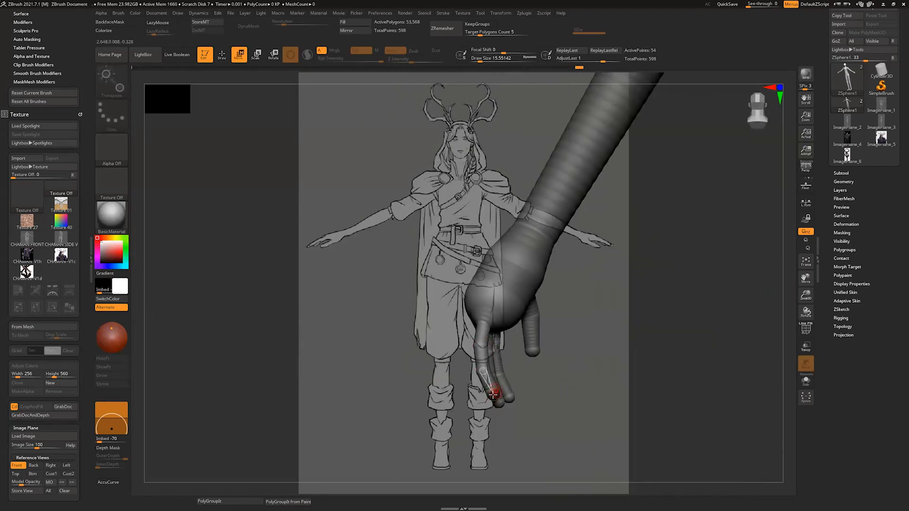
pyautogui.moveTo(739, 280); pyautogui.dragTo(428, 345)
pyautogui.moveTo(790, 309); pyautogui.dragTo(776, 308)
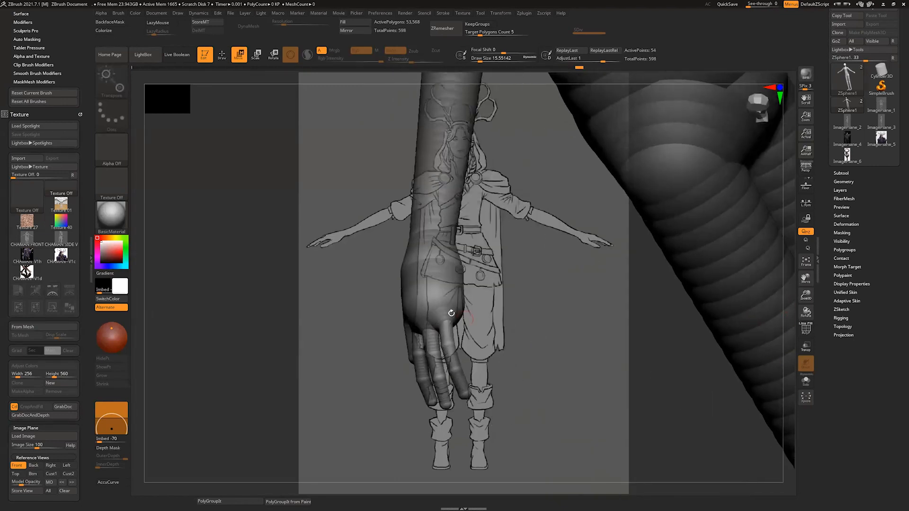
# Step: Add a knuckle ZSphere on the palm's outer side for the little finger and adjust the knuckle placement
pyautogui.press('q')
pyautogui.click(457, 313)
pyautogui.hotkey('ctrl', 'z')
pyautogui.moveTo(459, 305); pyautogui.dragTo(463, 311)
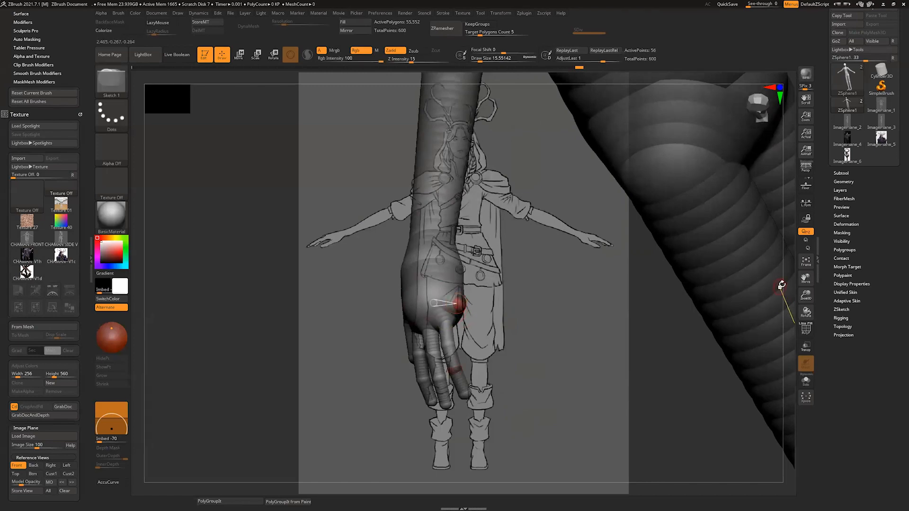
pyautogui.moveTo(781, 284)
pyautogui.mouseDown()
pyautogui.moveTo(787, 301)
pyautogui.moveTo(784, 289)
pyautogui.mouseUp()
pyautogui.moveTo(406, 325); pyautogui.dragTo(449, 321)
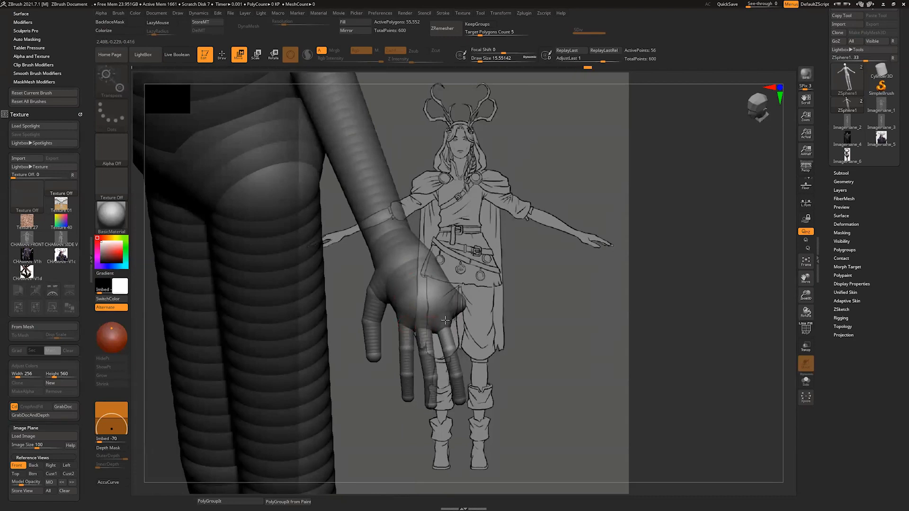
pyautogui.moveTo(783, 297); pyautogui.dragTo(447, 304)
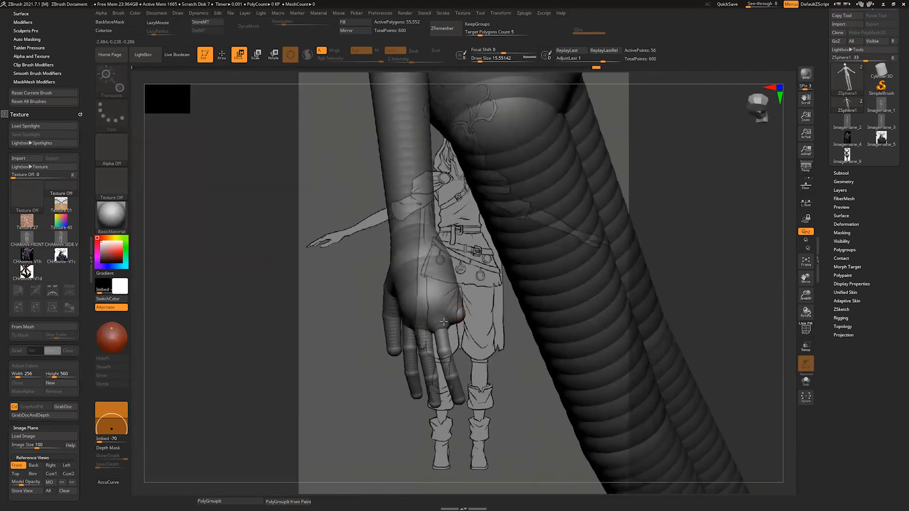
pyautogui.hotkey('alt', 'Tab')
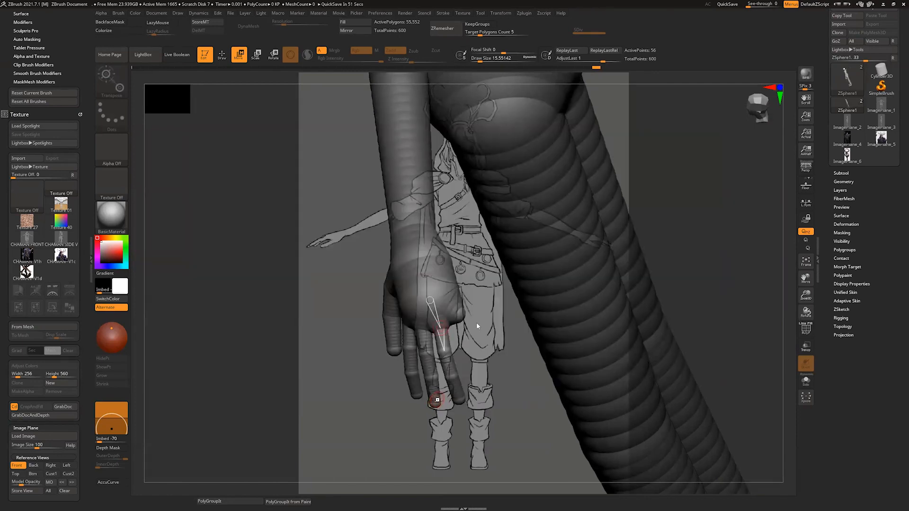
# Step: Add a small ZSphere on the outer knuckle and pull it out into the little finger
pyautogui.moveTo(788, 298); pyautogui.dragTo(773, 287)
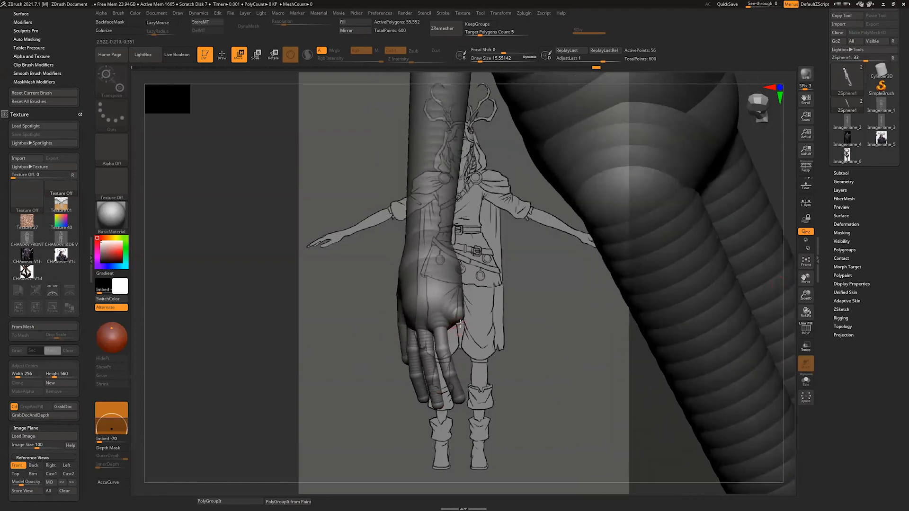
pyautogui.press('q')
pyautogui.click(461, 325)
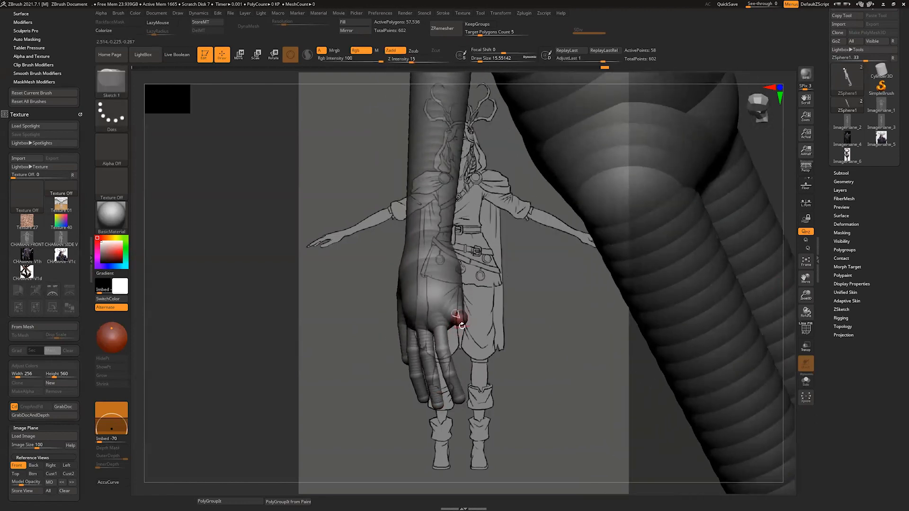
pyautogui.press('w')
pyautogui.moveTo(461, 327); pyautogui.dragTo(482, 392)
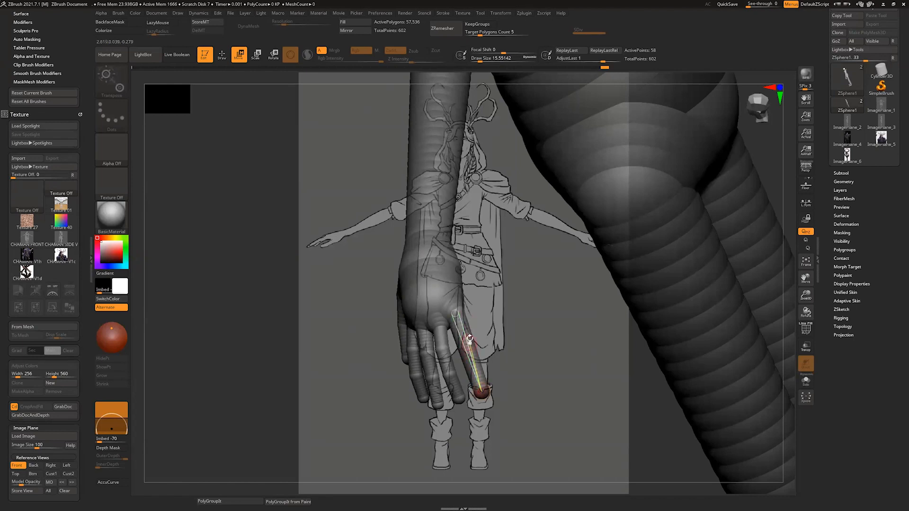
# Step: Insert two joints along the little finger and move its tip inward to shorten it
pyautogui.press('q')
pyautogui.click(464, 340)
pyautogui.click(470, 356)
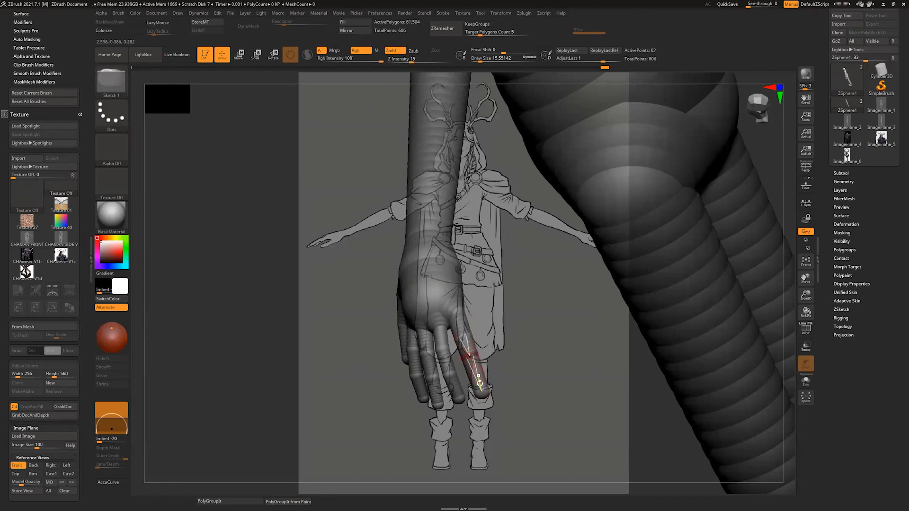
pyautogui.press('w')
pyautogui.moveTo(481, 389); pyautogui.dragTo(476, 376)
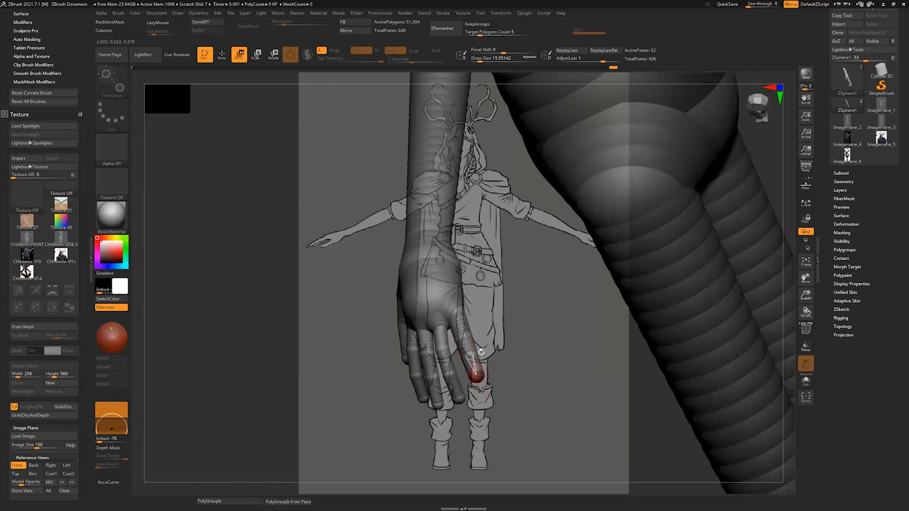
# Step: Scale the little finger's ZSpheres to slim it and reposition its joint and tip
pyautogui.moveTo(798, 183); pyautogui.dragTo(793, 192)
pyautogui.press('e')
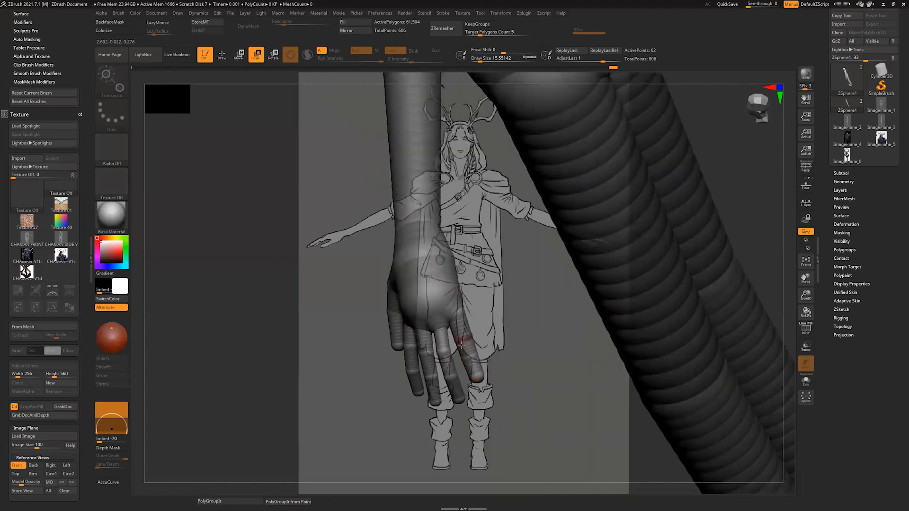
pyautogui.moveTo(454, 313); pyautogui.dragTo(474, 352)
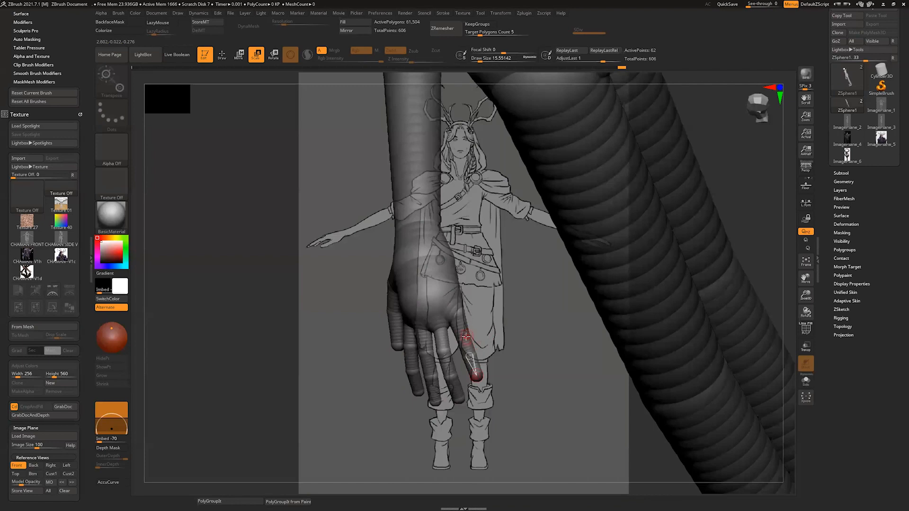
pyautogui.press('w')
pyautogui.moveTo(466, 337); pyautogui.dragTo(463, 331)
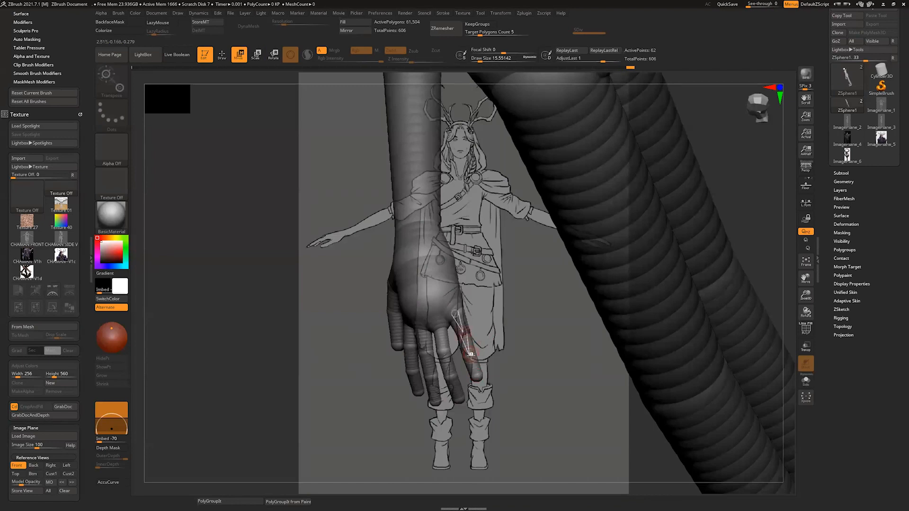
pyautogui.moveTo(476, 373); pyautogui.dragTo(477, 366)
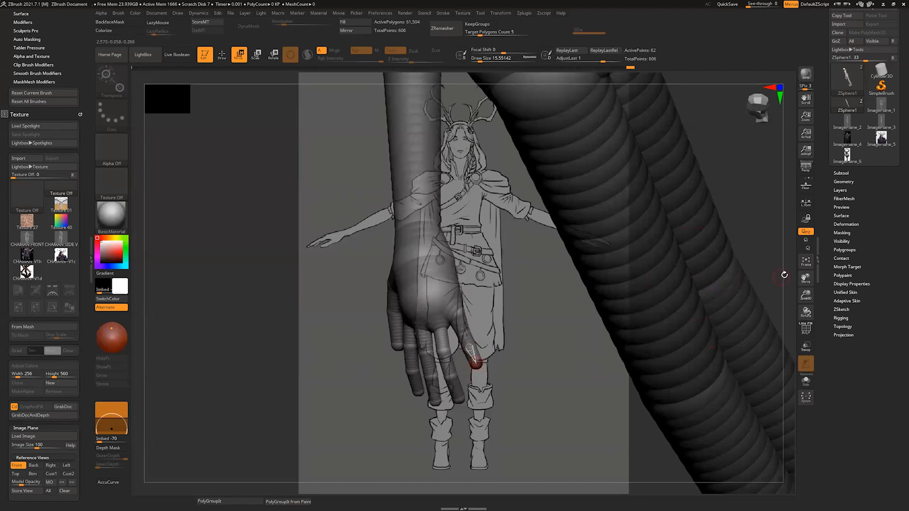
pyautogui.moveTo(782, 275)
pyautogui.mouseDown()
pyautogui.moveTo(476, 330)
pyautogui.moveTo(470, 348)
pyautogui.mouseUp()
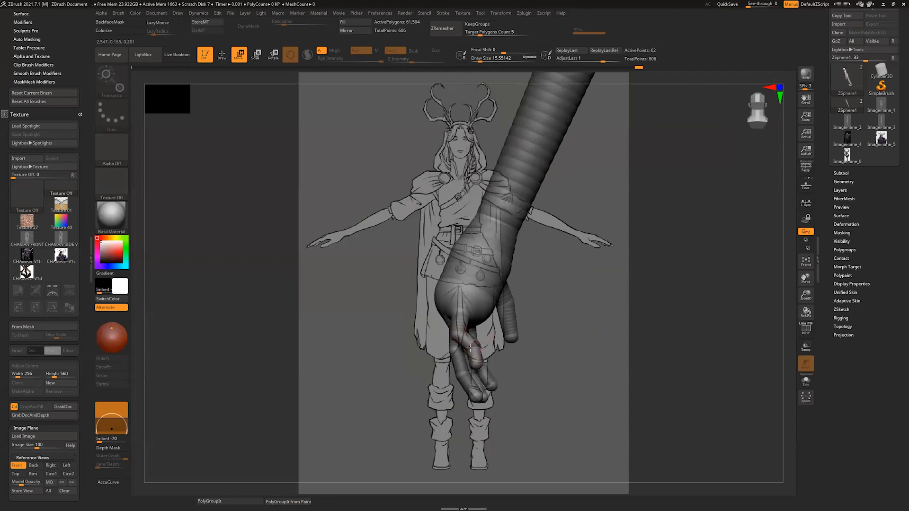
# Step: Reposition the ring finger's tip and the middle finger's base and joints to refine the finger spread
pyautogui.moveTo(789, 293); pyautogui.dragTo(832, 281)
pyautogui.moveTo(476, 346); pyautogui.dragTo(464, 395)
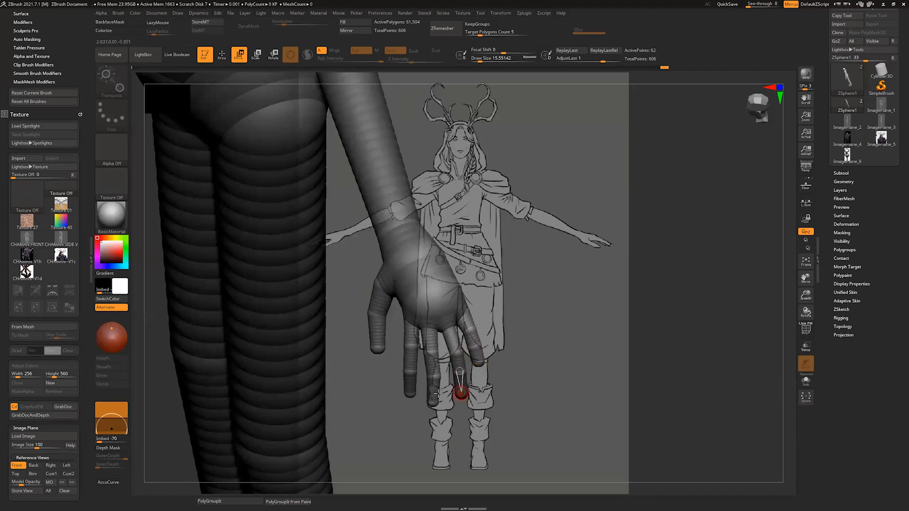
pyautogui.moveTo(433, 326); pyautogui.dragTo(437, 330)
pyautogui.moveTo(435, 377); pyautogui.dragTo(416, 393)
# Step: Frame the full figure from the front and preview the ZSphere armature as an adaptive skin mesh
pyautogui.moveTo(710, 289); pyautogui.dragTo(782, 307)
pyautogui.keyDown('alt'); pyautogui.moveTo(686, 110); pyautogui.dragTo(729, 73); pyautogui.keyUp('alt')
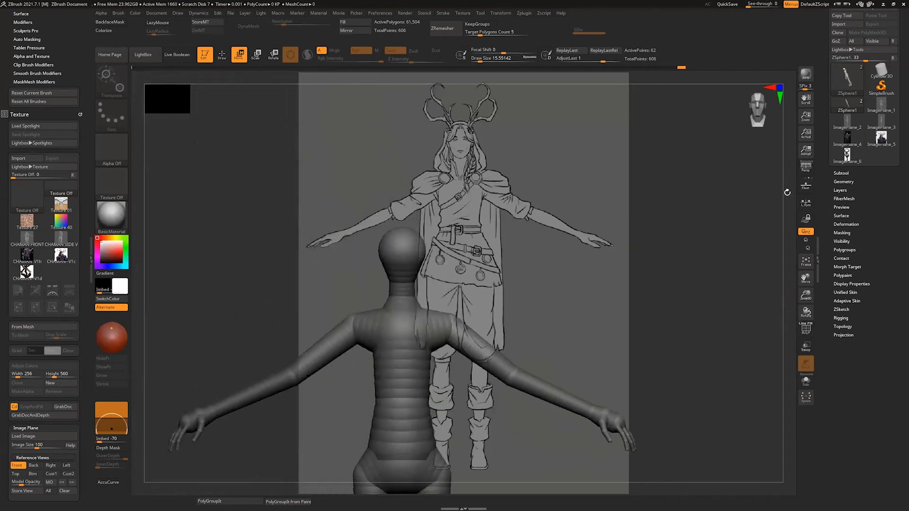
pyautogui.moveTo(799, 186); pyautogui.dragTo(783, 203)
pyautogui.press('a')
pyautogui.moveTo(790, 291)
pyautogui.mouseDown()
pyautogui.moveTo(738, 296)
pyautogui.moveTo(777, 291)
pyautogui.mouseUp()
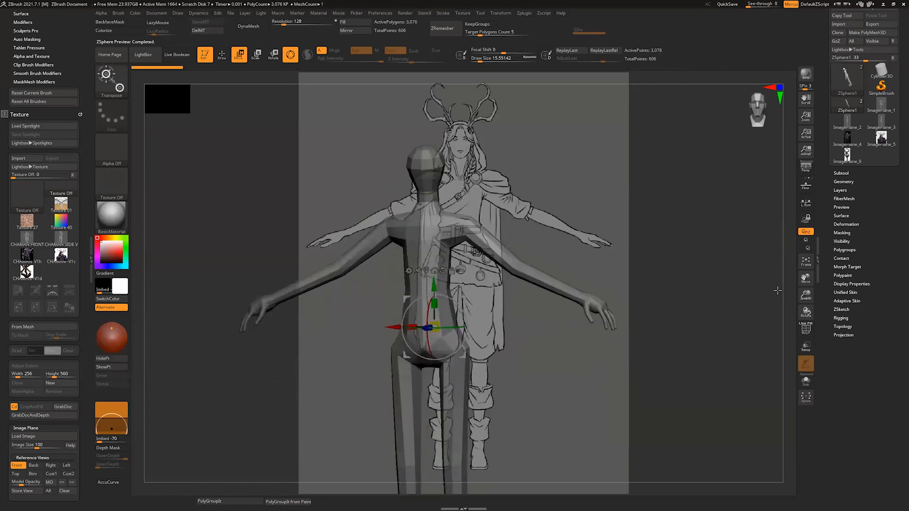
# Step: Set the adaptive skin density to 2 and turn on PolyFrame to display the preview's wireframe and polygroups
pyautogui.click(852, 301)
pyautogui.click(881, 307)
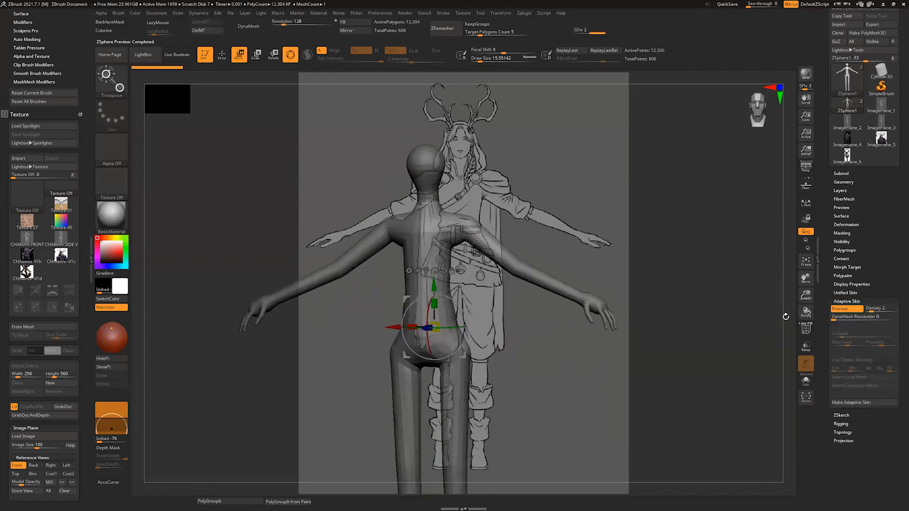
pyautogui.moveTo(785, 316)
pyautogui.mouseDown()
pyautogui.moveTo(741, 318)
pyautogui.moveTo(787, 315)
pyautogui.mouseUp()
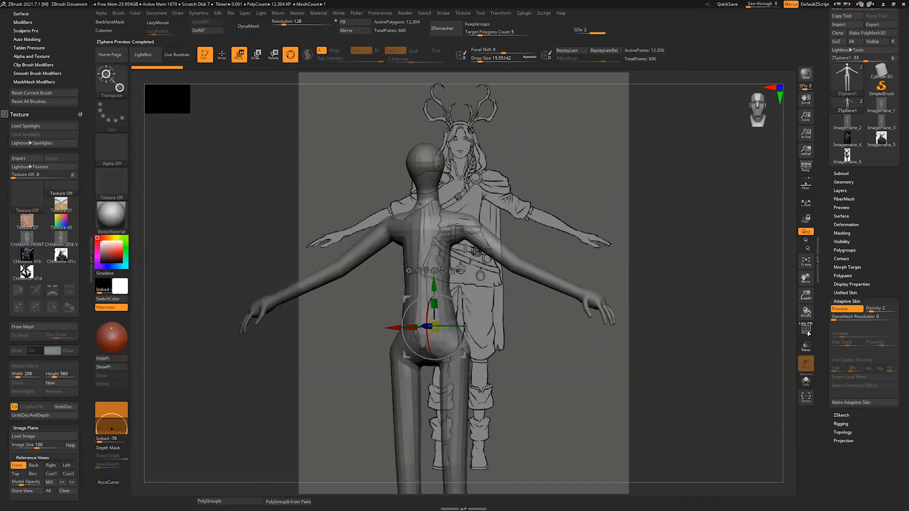
pyautogui.click(807, 331)
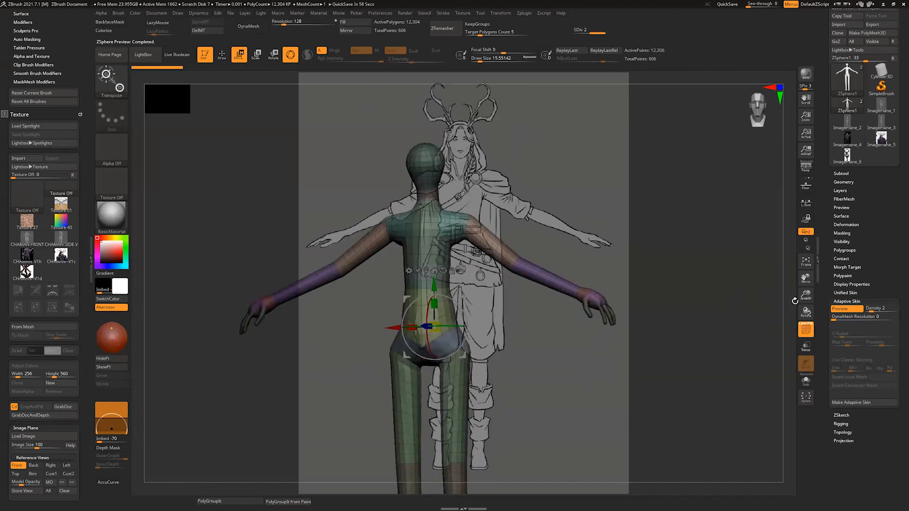
# Step: Compare the ZSphere armature and its skin preview against the Back reference, adjusting model opacity and using perspective
pyautogui.press('a')
pyautogui.moveTo(786, 304)
pyautogui.mouseDown()
pyautogui.moveTo(781, 269)
pyautogui.moveTo(791, 255)
pyautogui.moveTo(782, 284)
pyautogui.moveTo(748, 286)
pyautogui.moveTo(796, 271)
pyautogui.mouseUp()
pyautogui.moveTo(21, 482); pyautogui.dragTo(28, 482)
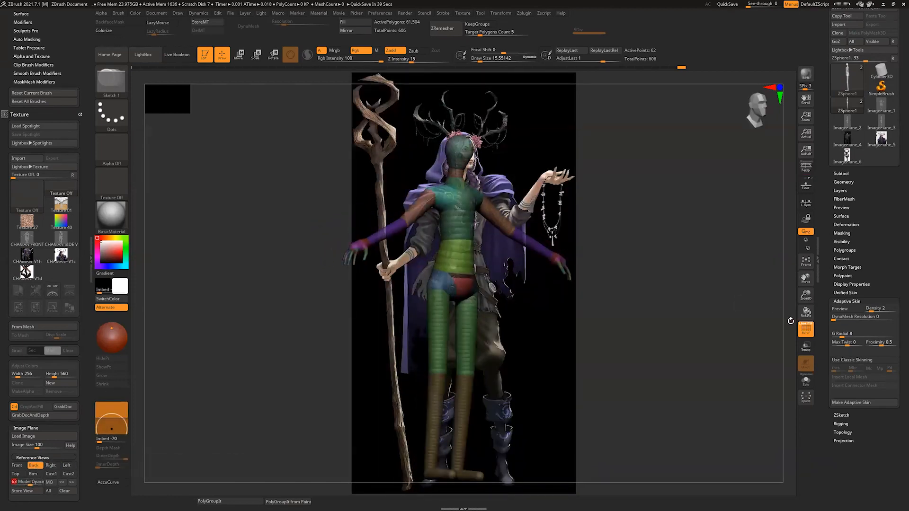
pyautogui.press('p')
pyautogui.moveTo(793, 317)
pyautogui.mouseDown()
pyautogui.moveTo(777, 306)
pyautogui.moveTo(789, 310)
pyautogui.mouseUp()
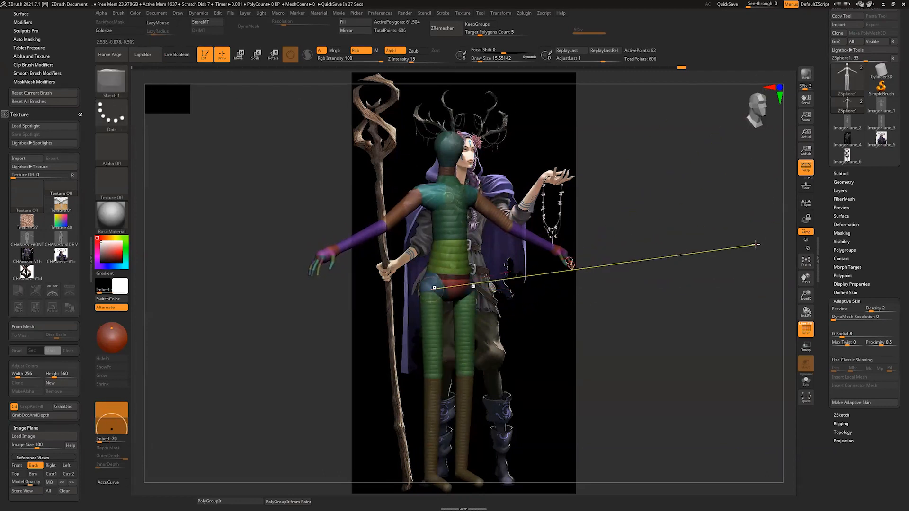
pyautogui.press('w')
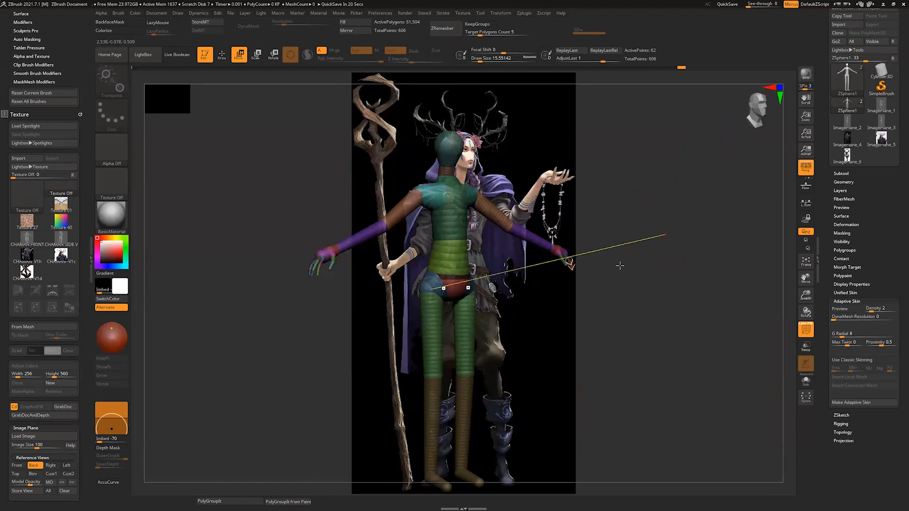
pyautogui.press('q')
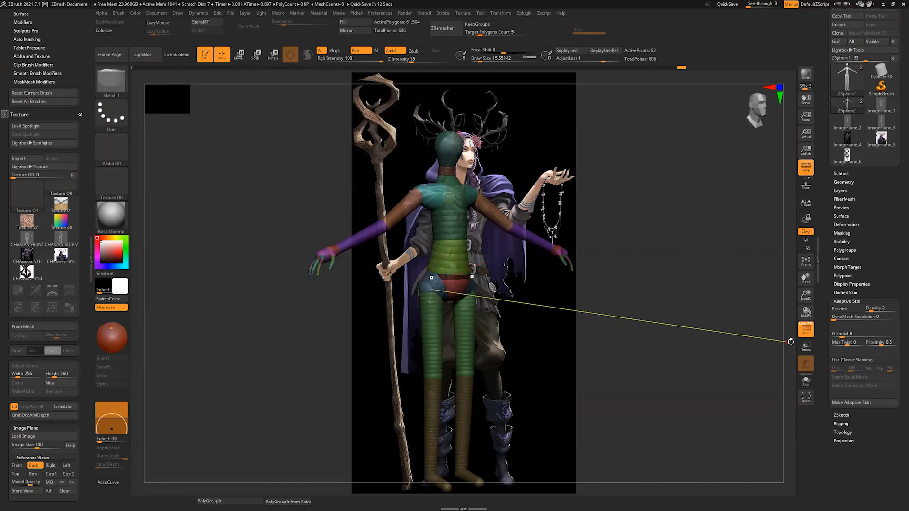
pyautogui.press('a')
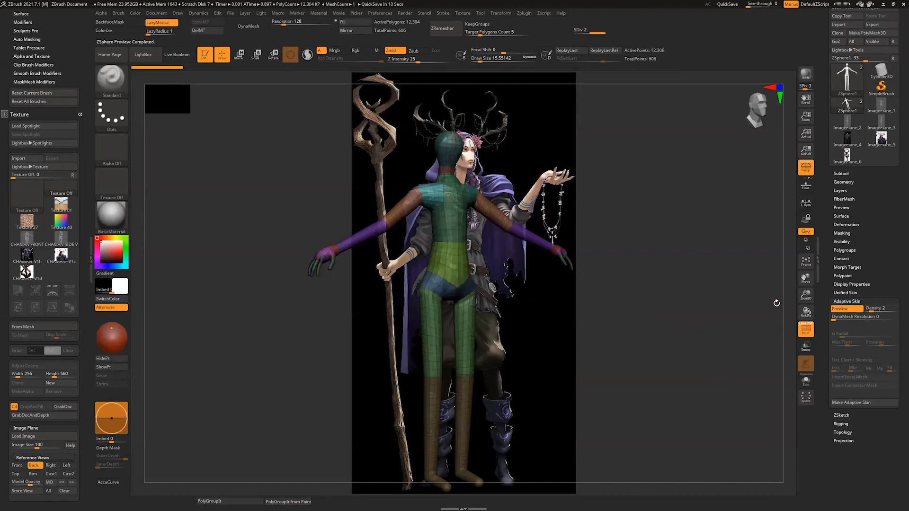
pyautogui.press('a')
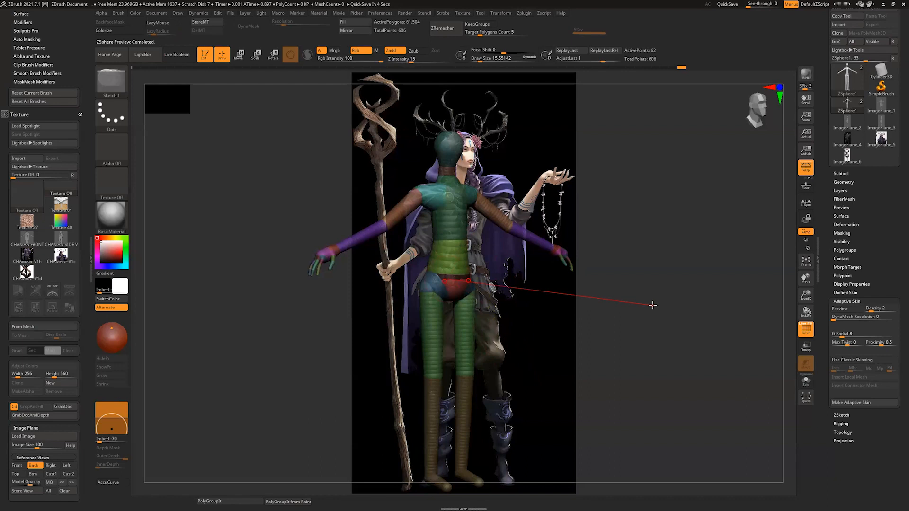
# Step: Return to the Front reference view and generate a separate mesh from the armature with Make Adaptive Skin
pyautogui.click(17, 466)
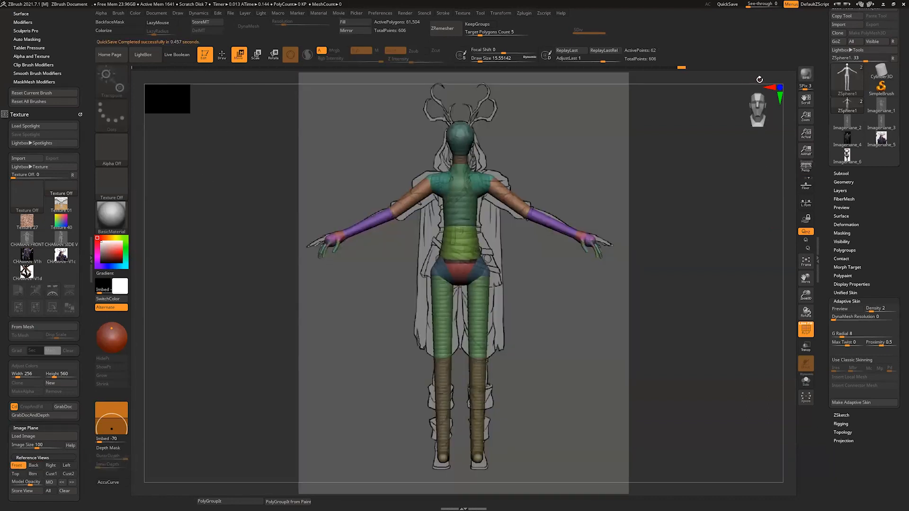
pyautogui.click(751, 80)
pyautogui.click(842, 173)
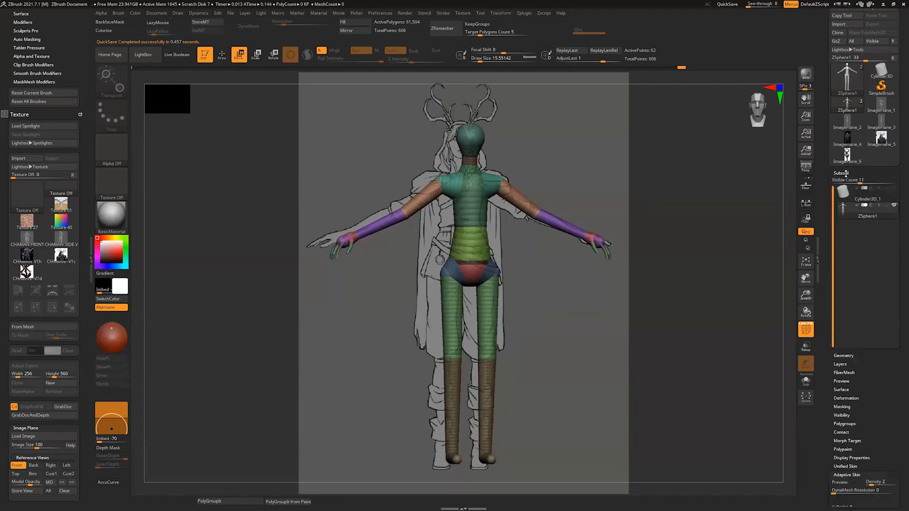
pyautogui.click(842, 155)
pyautogui.press('a')
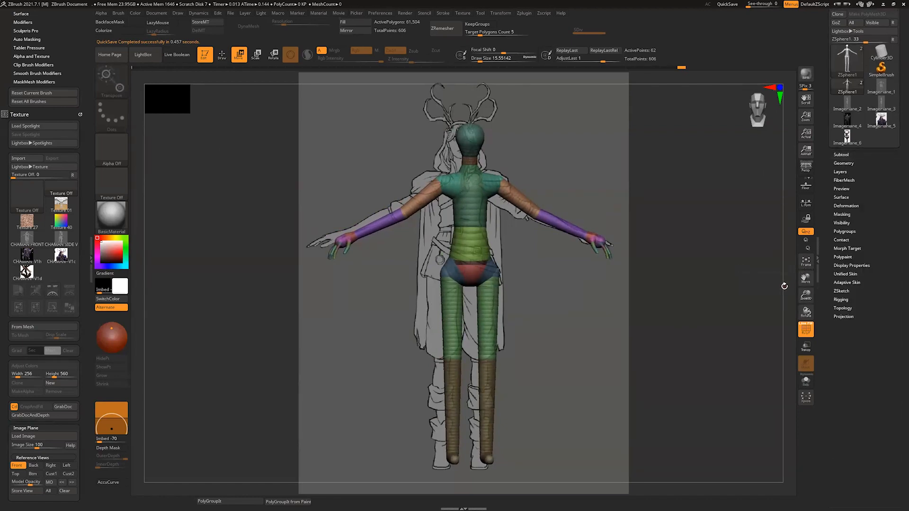
pyautogui.click(841, 155)
pyautogui.moveTo(899, 346); pyautogui.dragTo(899, 308)
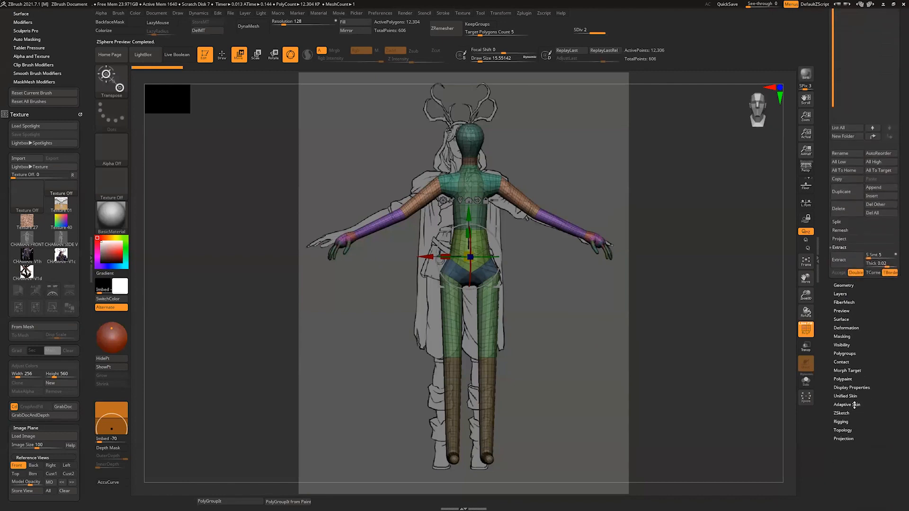
pyautogui.click(854, 404)
pyautogui.moveTo(882, 373); pyautogui.dragTo(885, 397)
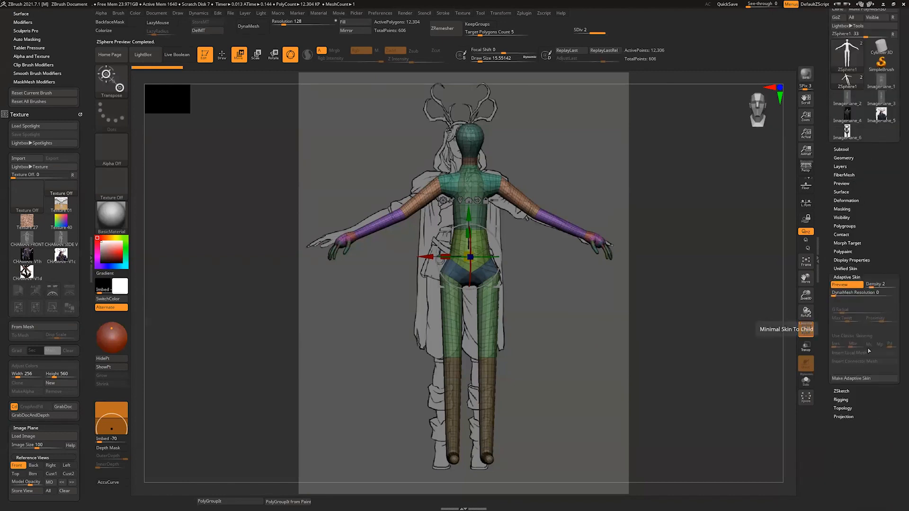
pyautogui.click(856, 379)
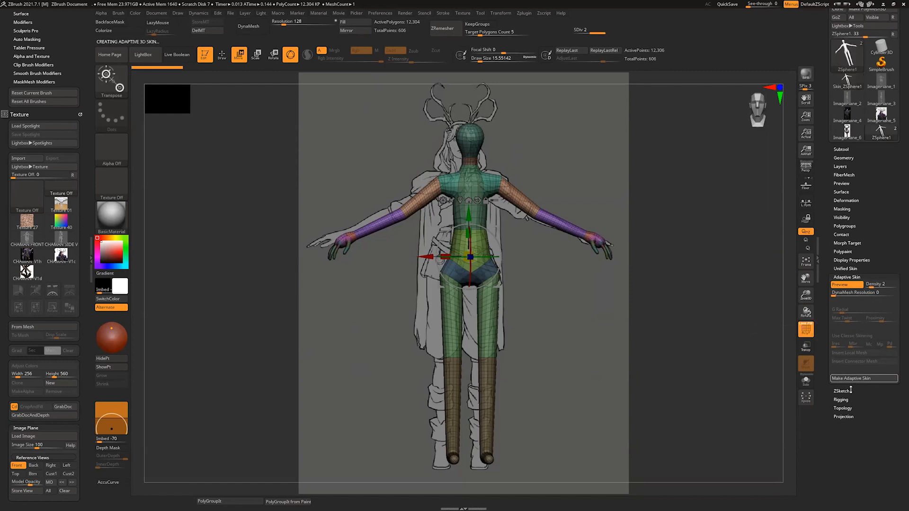
# Step: Add the generated Skin_ZSphere1 mesh to the figure as a new subtool
pyautogui.click(848, 150)
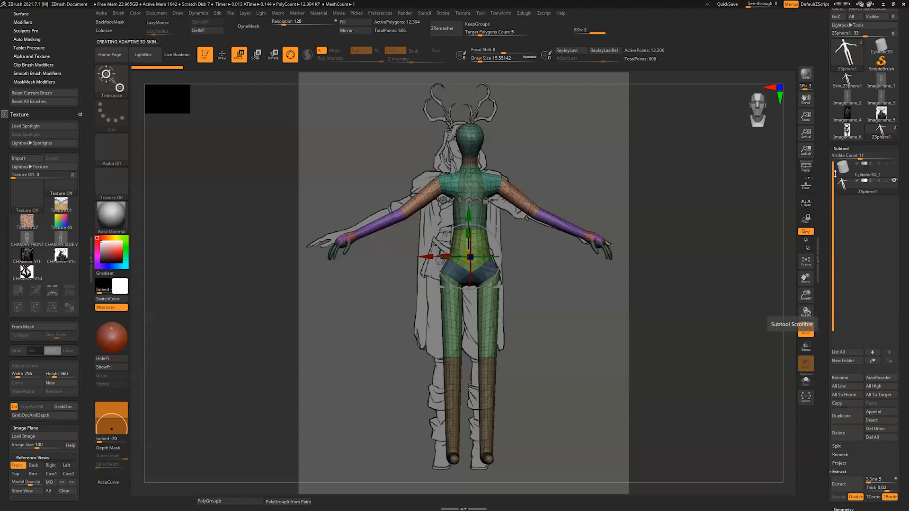
pyautogui.click(878, 412)
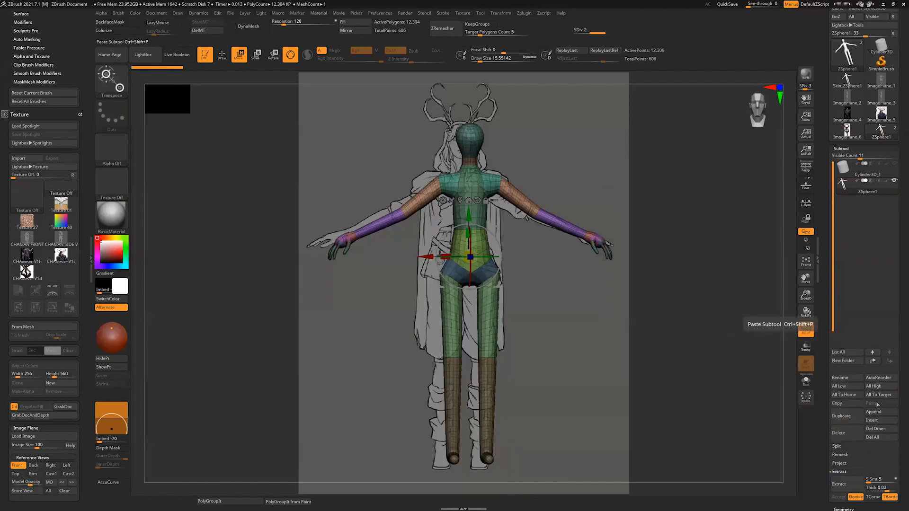
pyautogui.click(874, 420)
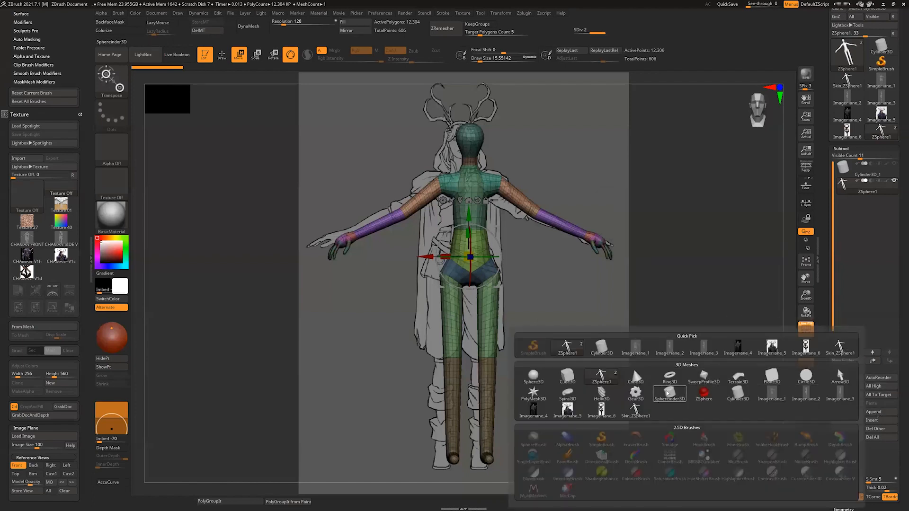
pyautogui.moveTo(657, 399)
pyautogui.moveTo(644, 412)
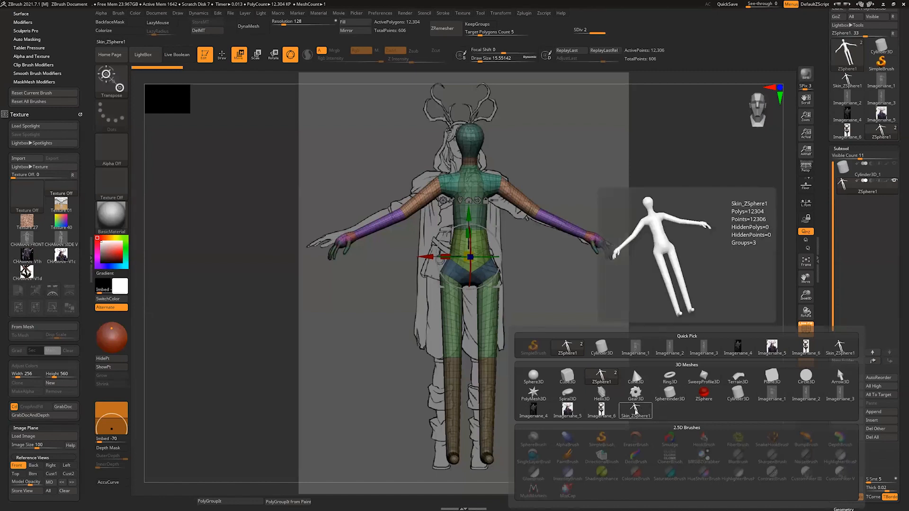
pyautogui.moveTo(605, 382)
pyautogui.click(638, 415)
# Step: Select the Skin_ZSphere2 subtool, isolate it with Solo and inspect it from an angle in Draw mode
pyautogui.click(842, 211)
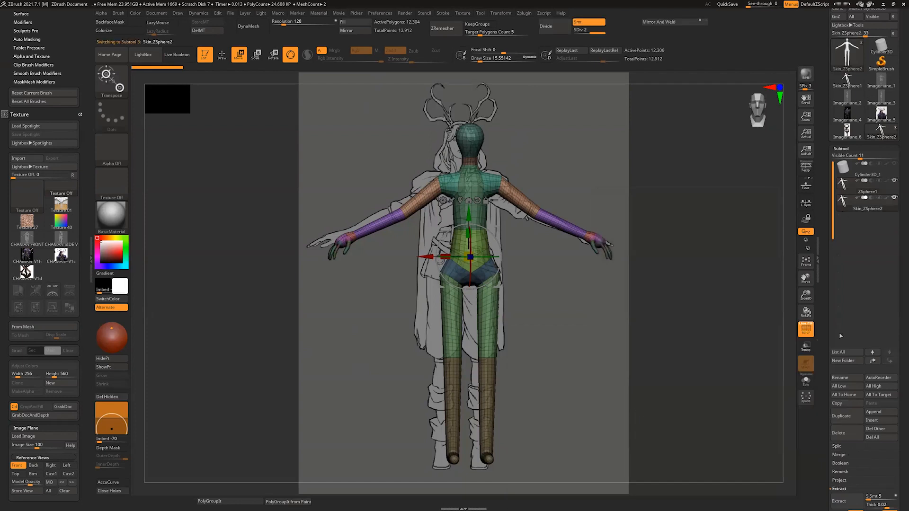
pyautogui.click(808, 387)
pyautogui.moveTo(790, 315); pyautogui.dragTo(779, 223)
pyautogui.press('q')
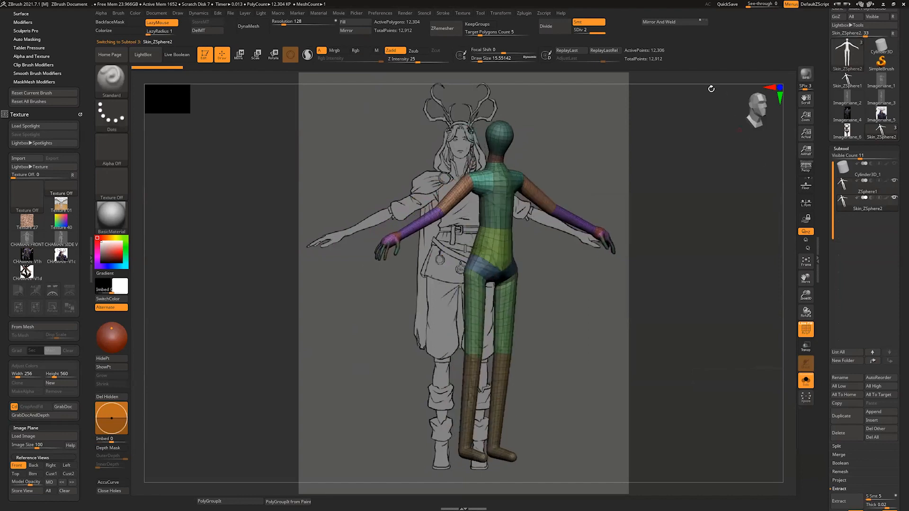
pyautogui.moveTo(713, 74)
pyautogui.mouseDown()
pyautogui.moveTo(777, 128)
pyautogui.moveTo(783, 201)
pyautogui.mouseUp()
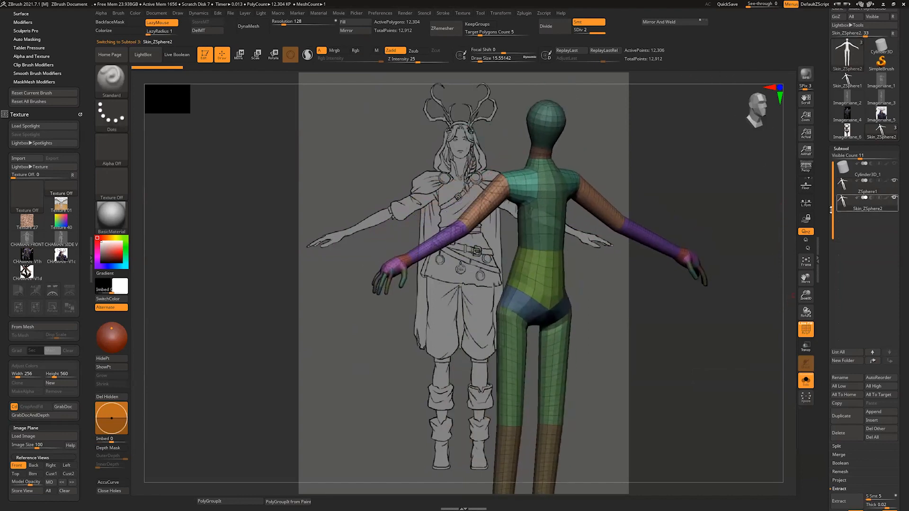
# Step: Select the ZSphere1 subtool and compare its editable armature with its skin preview
pyautogui.click(844, 190)
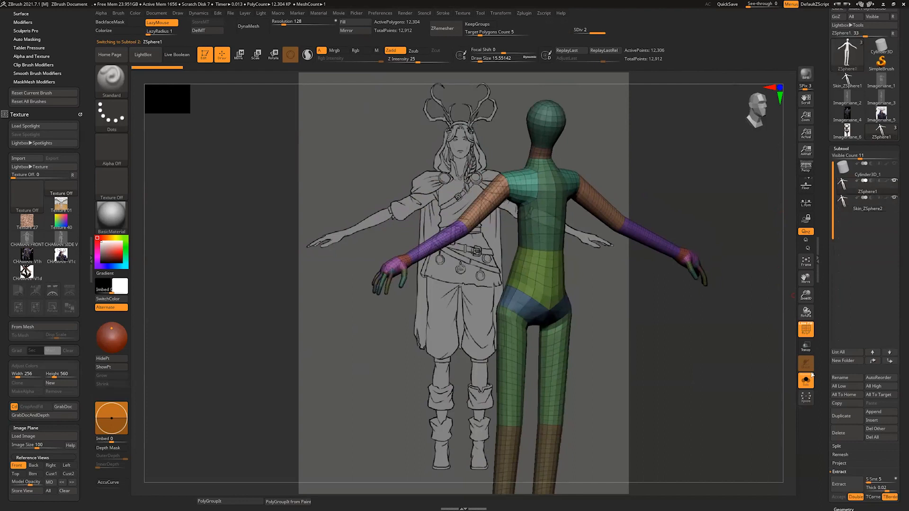
pyautogui.press('a')
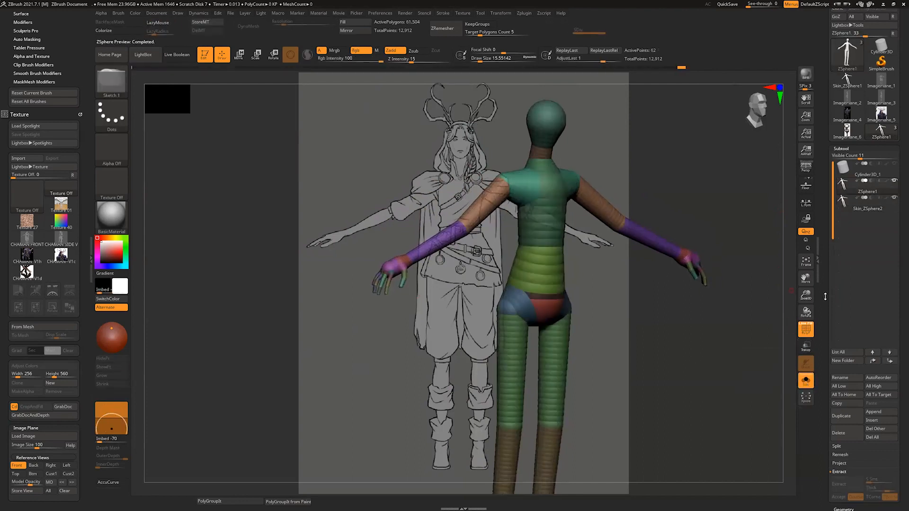
pyautogui.moveTo(790, 235); pyautogui.dragTo(783, 226)
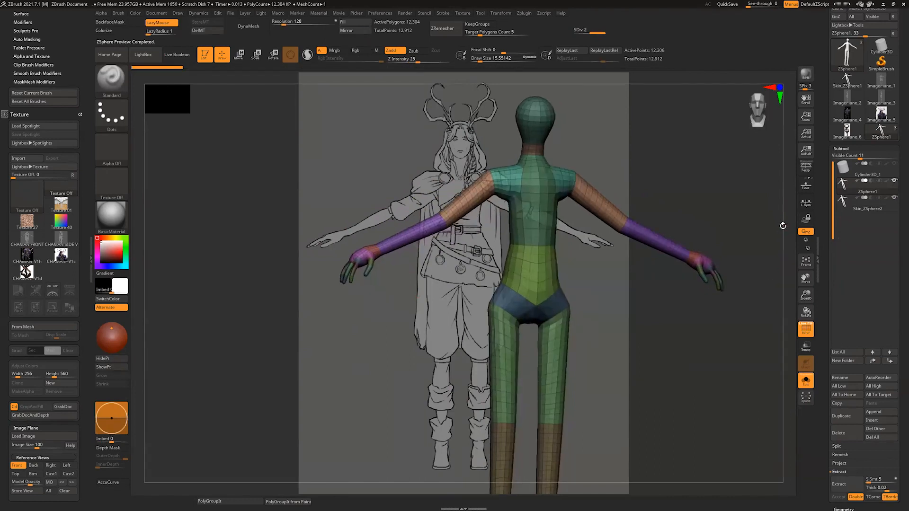
pyautogui.press('a')
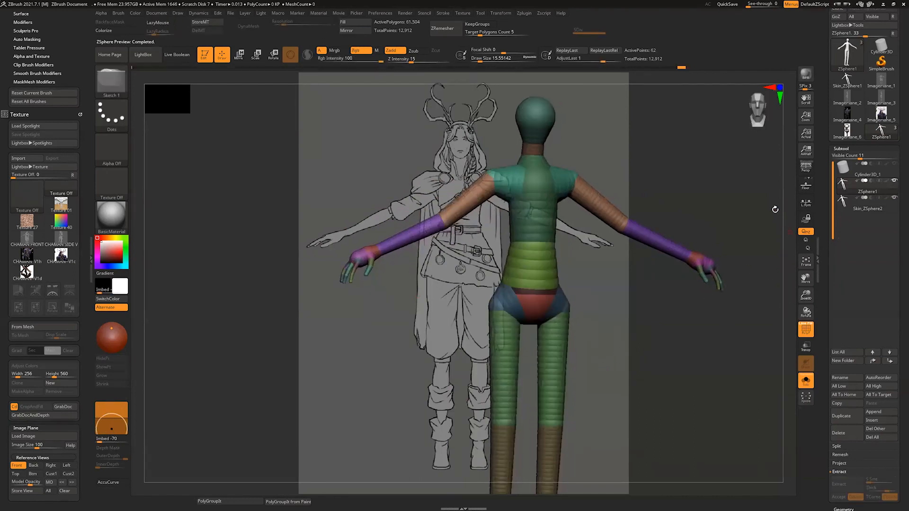
# Step: Try adding a mirrored pair of ZSpheres on the upper head and pulling them out as antlers
pyautogui.moveTo(777, 124); pyautogui.dragTo(617, 148)
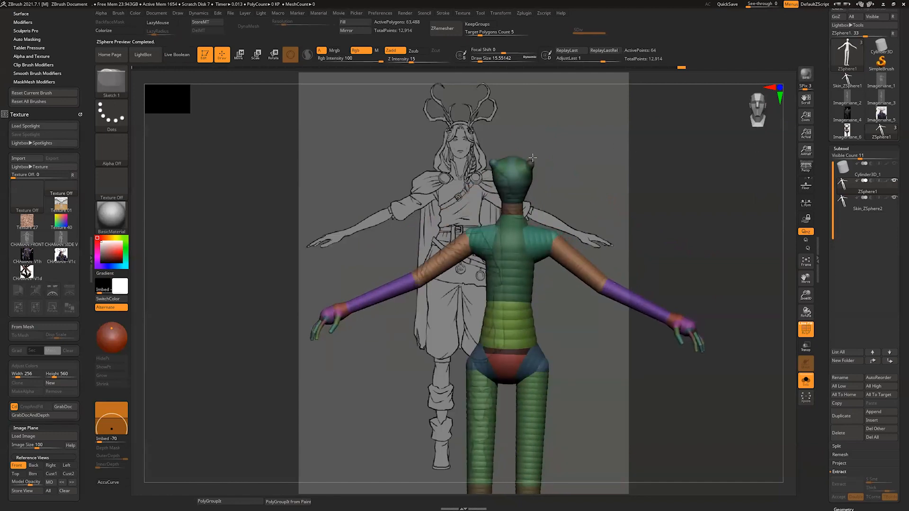
pyautogui.click(532, 161)
pyautogui.press('w')
pyautogui.moveTo(533, 162)
pyautogui.mouseDown()
pyautogui.moveTo(542, 135)
pyautogui.moveTo(536, 150)
pyautogui.mouseUp()
pyautogui.press('q')
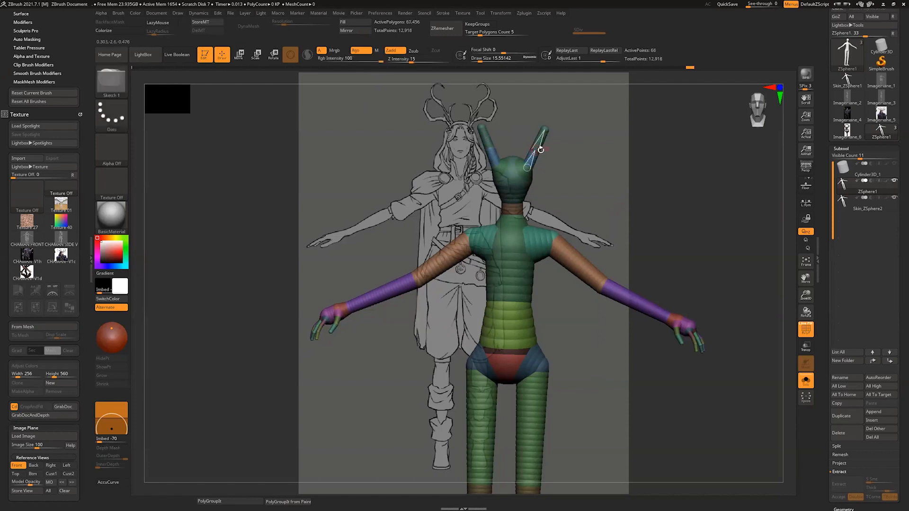
# Step: Try bending the antlers outward and upward by inserting joints and repositioning their bases and tips
pyautogui.press('w')
pyautogui.moveTo(535, 150); pyautogui.dragTo(550, 158)
pyautogui.moveTo(555, 124); pyautogui.dragTo(567, 121)
pyautogui.moveTo(551, 159)
pyautogui.mouseDown()
pyautogui.moveTo(559, 164)
pyautogui.moveTo(564, 138)
pyautogui.mouseUp()
pyautogui.press('q')
pyautogui.click(565, 138)
pyautogui.press('w')
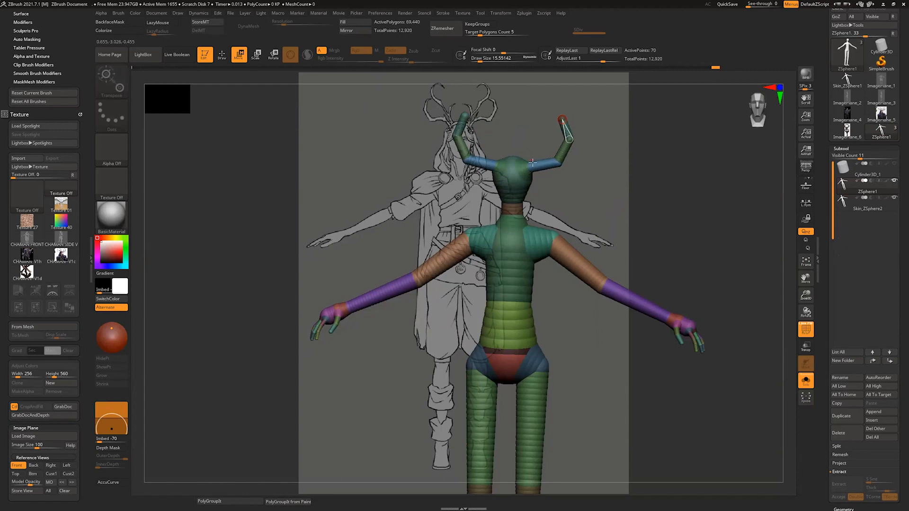
pyautogui.moveTo(520, 161); pyautogui.dragTo(529, 164)
pyautogui.press('q')
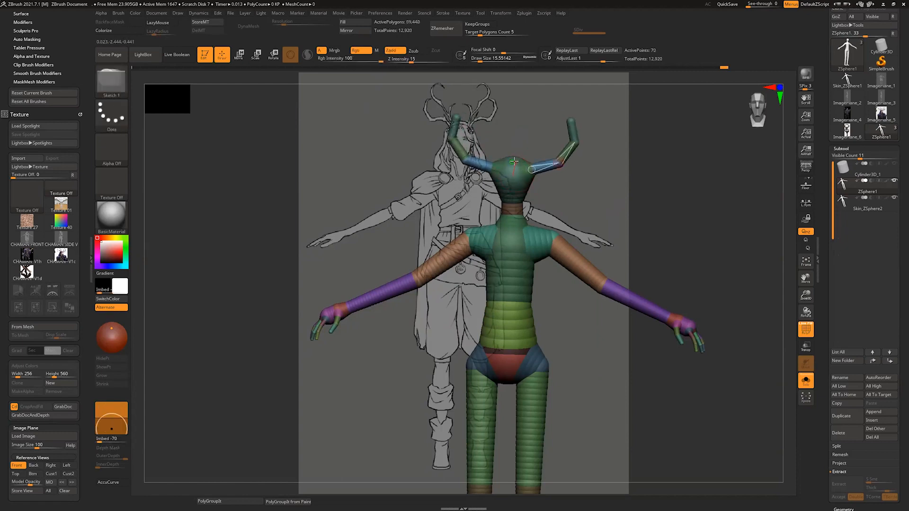
# Step: Try adding a mirrored inner prong at each antler's lower bend, raised and bent with an extra joint
pyautogui.click(558, 161)
pyautogui.press('w')
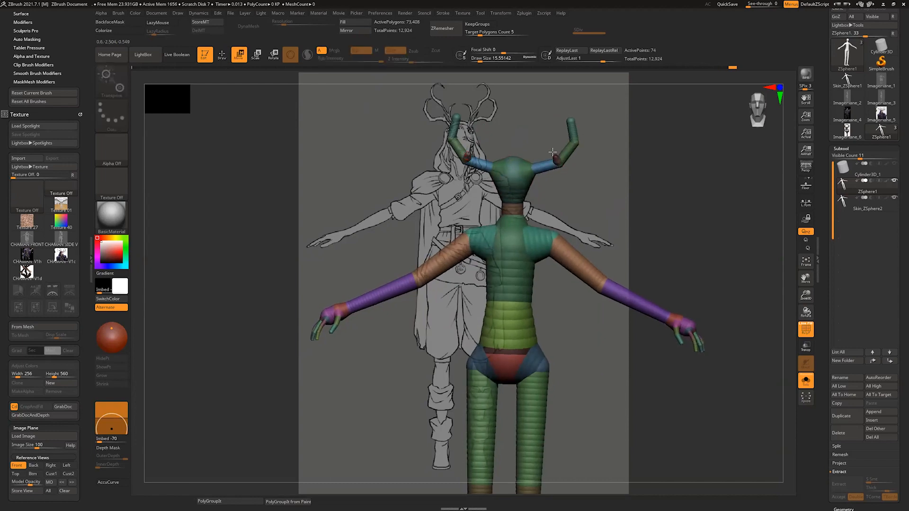
pyautogui.moveTo(556, 159); pyautogui.dragTo(552, 136)
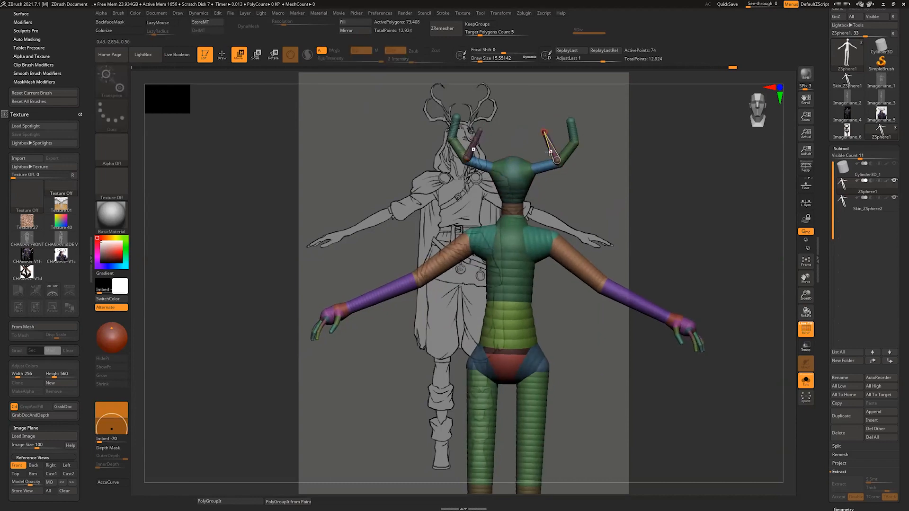
pyautogui.press('q')
pyautogui.press('w')
pyautogui.moveTo(551, 147); pyautogui.dragTo(548, 127)
# Step: Preview the antlered armature as a skin mesh, examine it from several angles and return to the ZSpheres
pyautogui.moveTo(612, 77); pyautogui.dragTo(635, 82)
pyautogui.moveTo(788, 238); pyautogui.dragTo(783, 241)
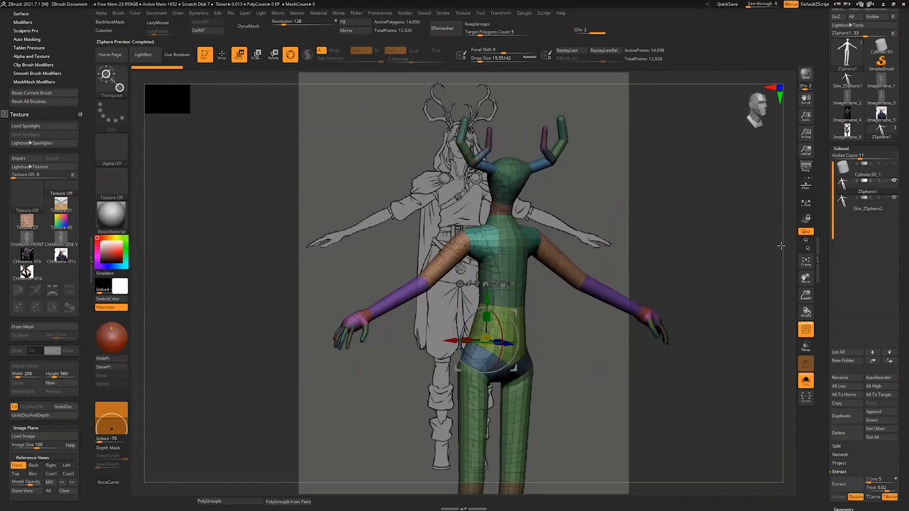
pyautogui.press('a')
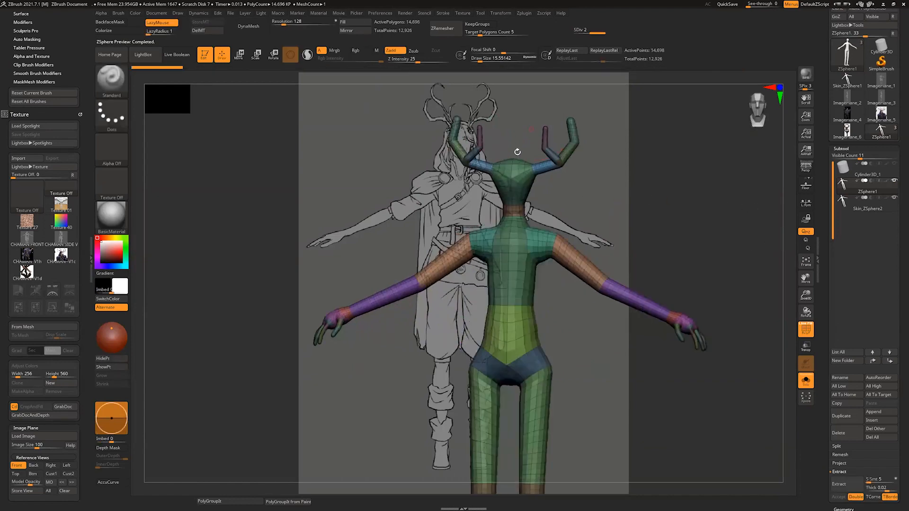
pyautogui.moveTo(779, 174); pyautogui.dragTo(768, 169)
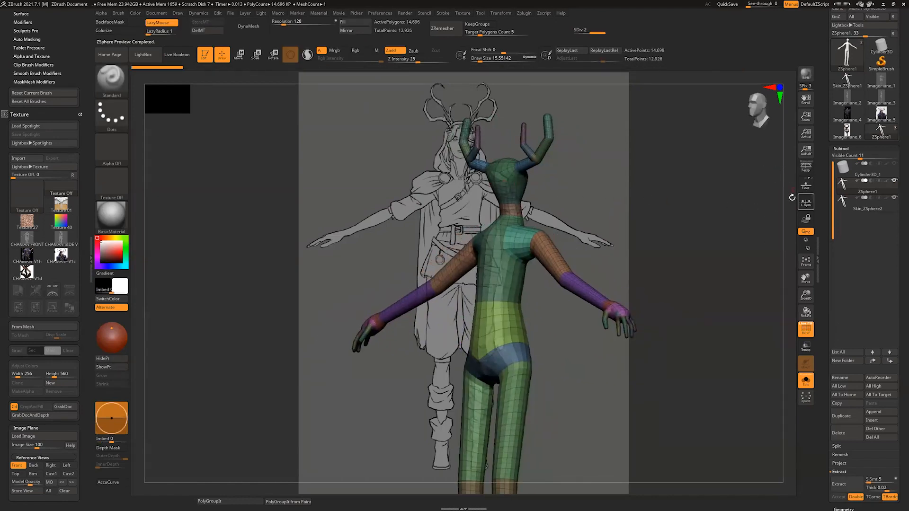
pyautogui.moveTo(782, 201)
pyautogui.mouseDown()
pyautogui.moveTo(796, 207)
pyautogui.moveTo(788, 209)
pyautogui.mouseUp()
pyautogui.press('ctrl')
pyautogui.press('a')
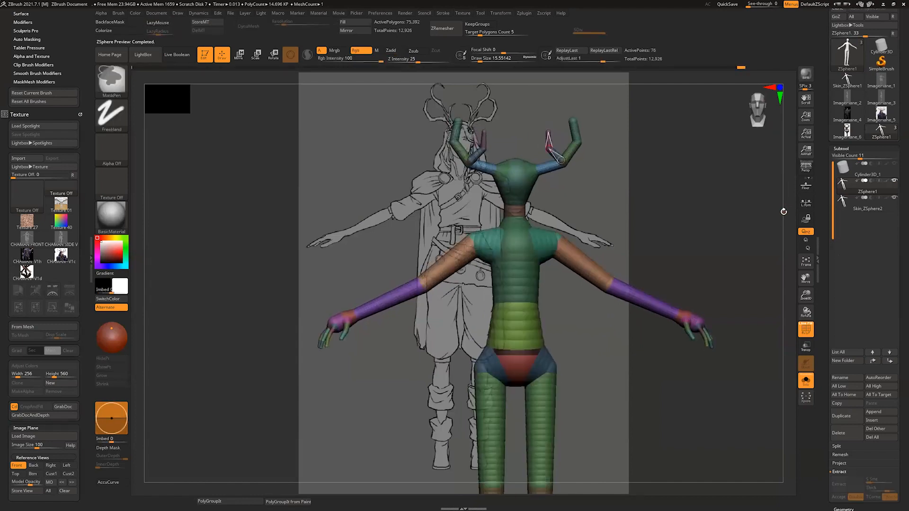
# Step: Undo all the antler ZSpheres to restore the armature's plain head
pyautogui.press('ctrl')
pyautogui.hotkey('ctrl', 'z')
pyautogui.hotkey('ctrl', 'z')
pyautogui.hotkey('ctrl', 'z')
pyautogui.hotkey('ctrl', 'z')
pyautogui.hotkey('ctrl', 'z')
pyautogui.hotkey('ctrl', 'z')
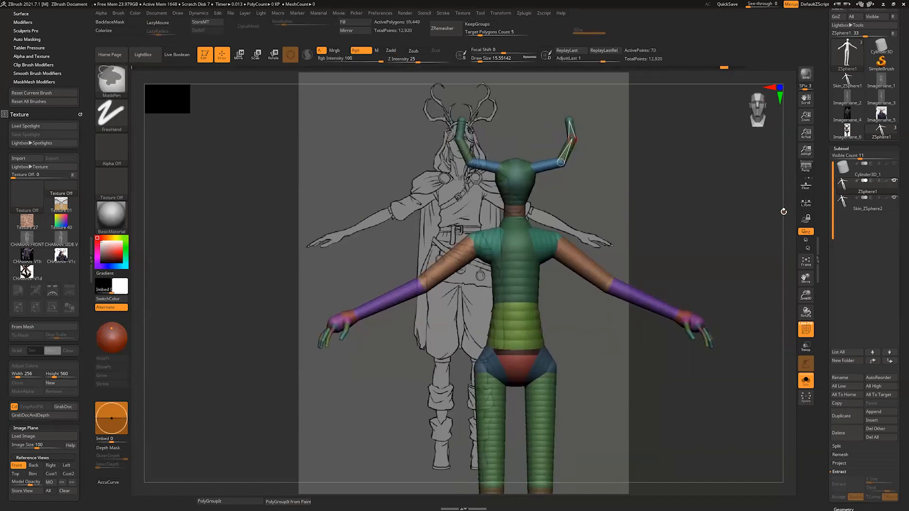
pyautogui.hotkey('ctrl', 'z')
pyautogui.hotkey('ctrl', 'z')
pyautogui.hotkey('ctrl', 'z')
pyautogui.hotkey('ctrl', 'z')
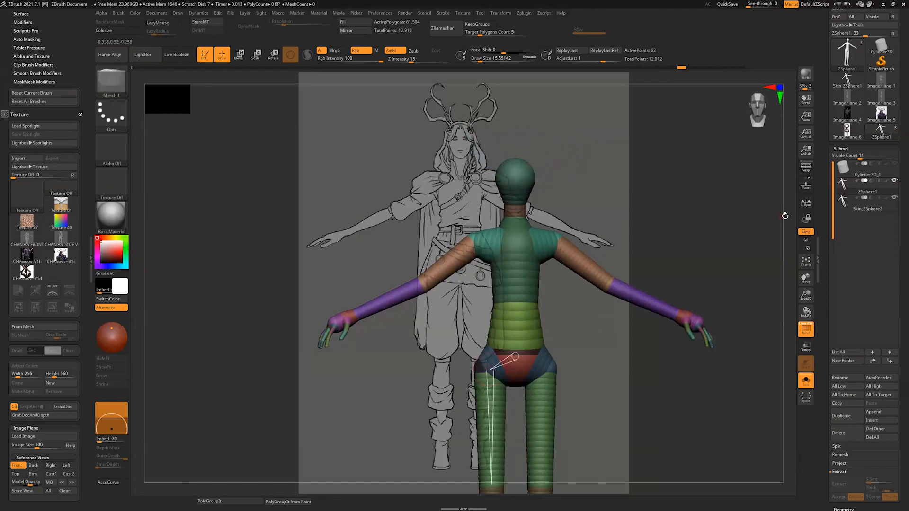
pyautogui.moveTo(790, 214); pyautogui.dragTo(786, 216)
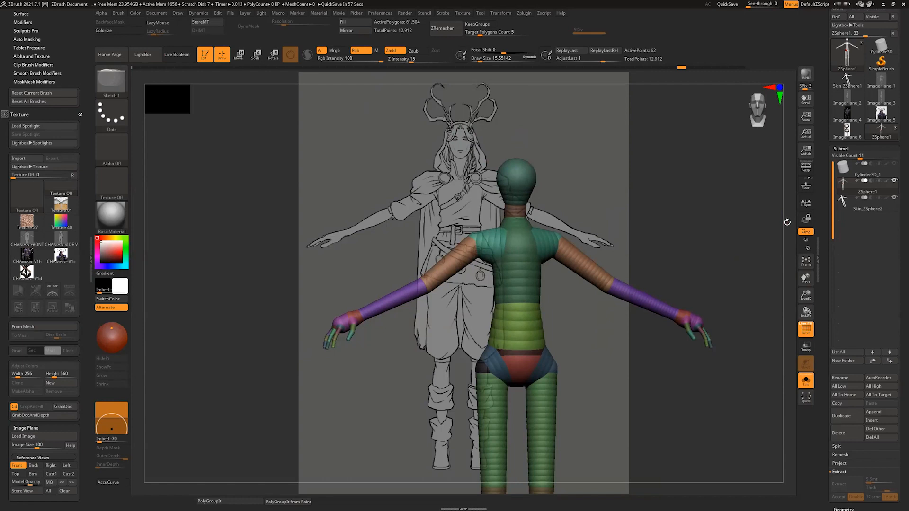
# Step: Put the ZSphere1 armature in a new subtool folder named BACK UP and move the folder above Cylinder3D_1
pyautogui.moveTo(785, 223); pyautogui.dragTo(778, 226)
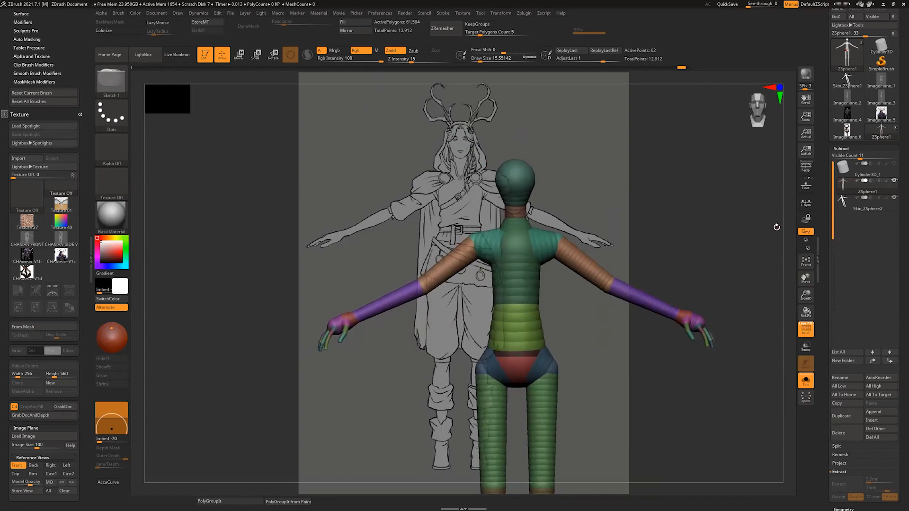
pyautogui.keyDown('alt'); pyautogui.click(680, 307); pyautogui.keyUp('alt')
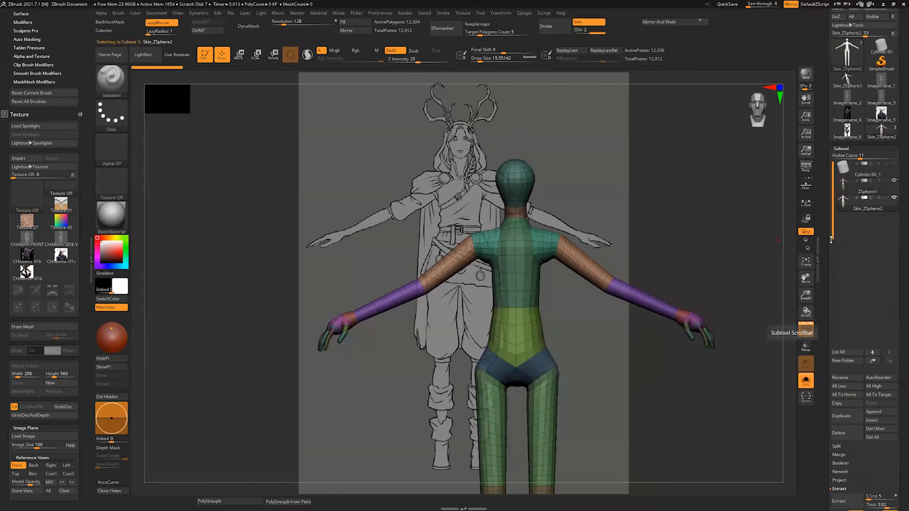
pyautogui.moveTo(861, 207)
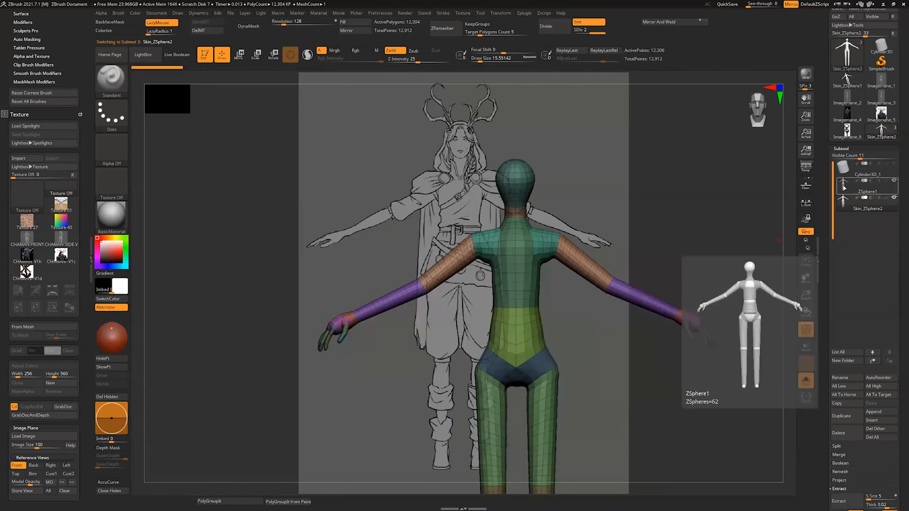
pyautogui.click(855, 191)
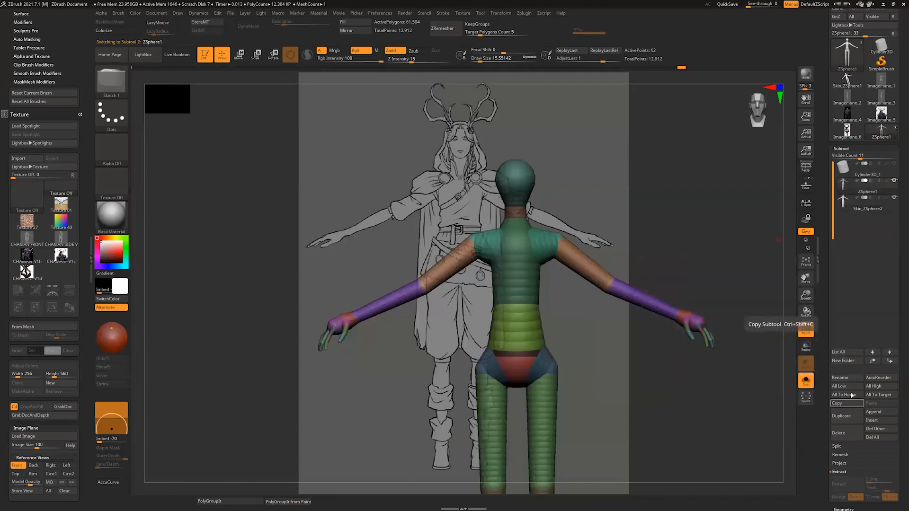
pyautogui.click(850, 361)
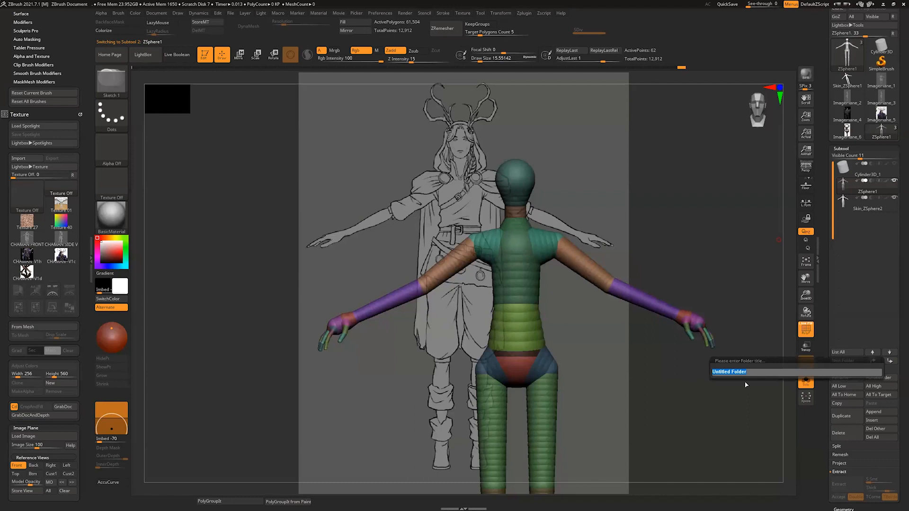
pyautogui.write('BACK UP')
pyautogui.press('Return')
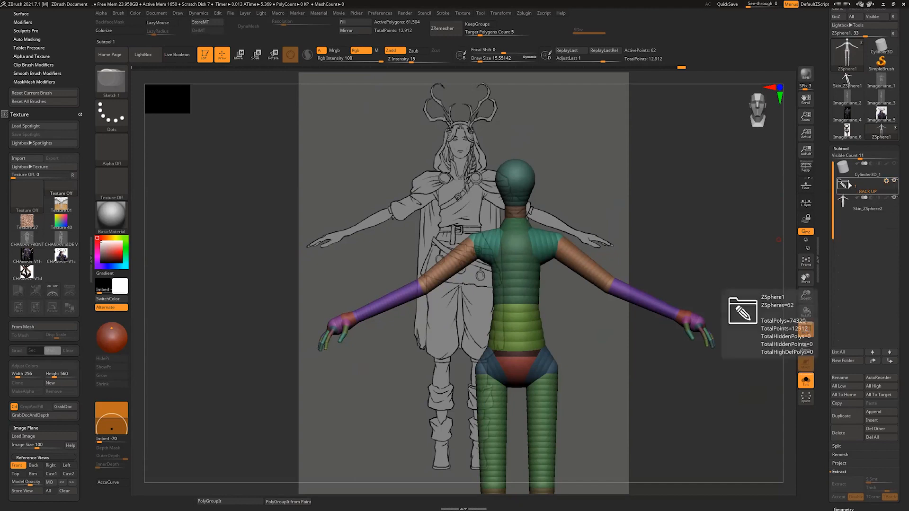
pyautogui.click(889, 362)
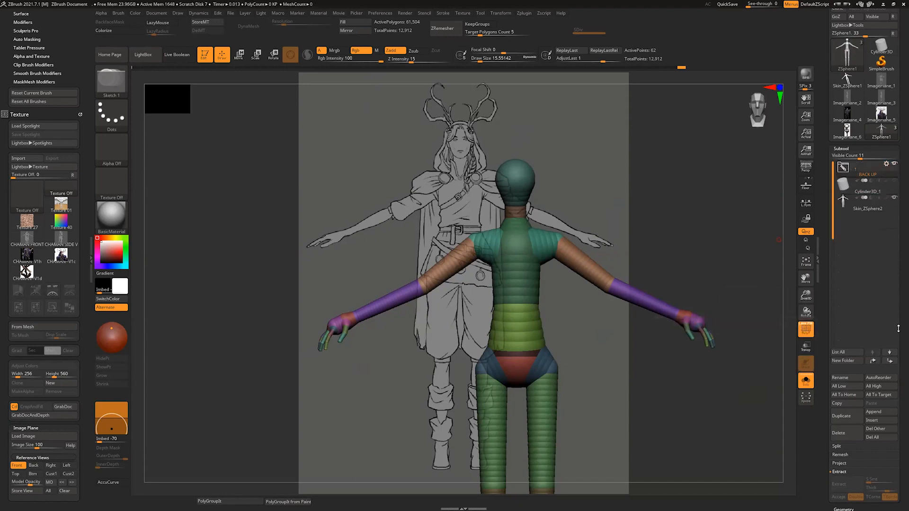
# Step: Delete the Cylinder3D_1 subtool
pyautogui.click(845, 189)
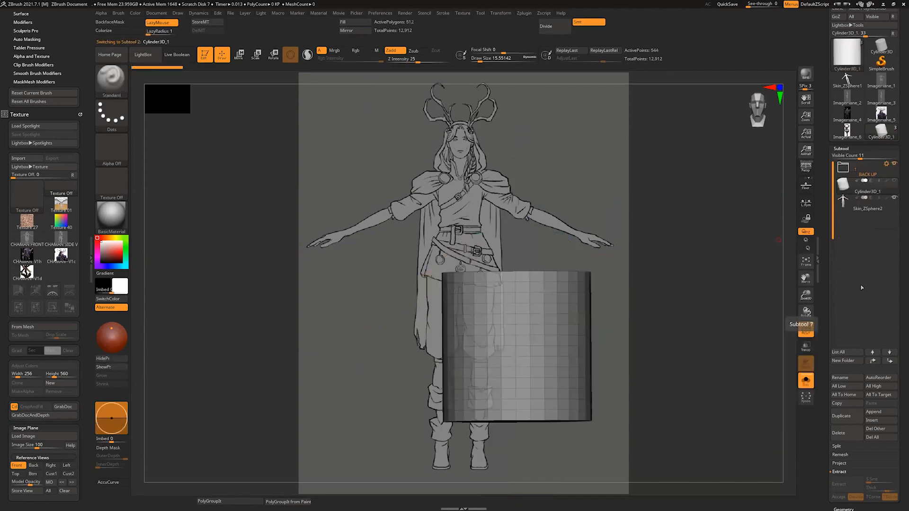
pyautogui.click(844, 434)
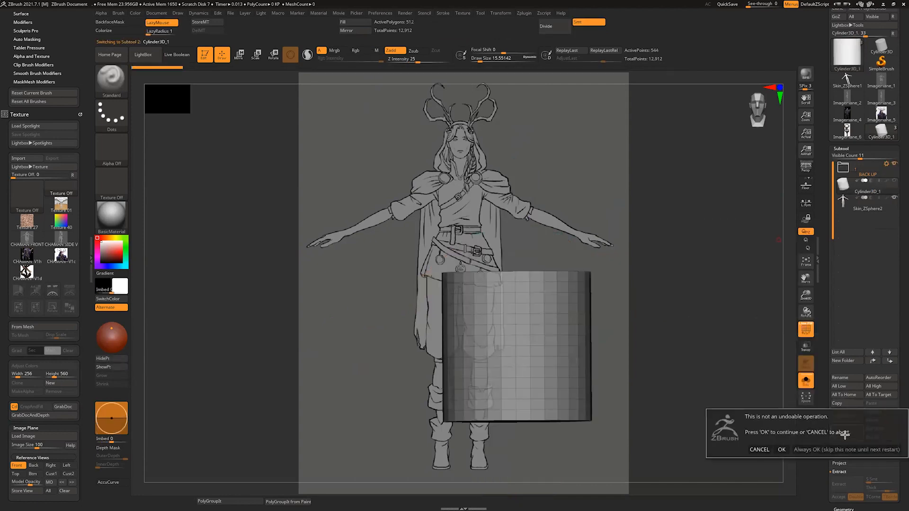
pyautogui.click(782, 449)
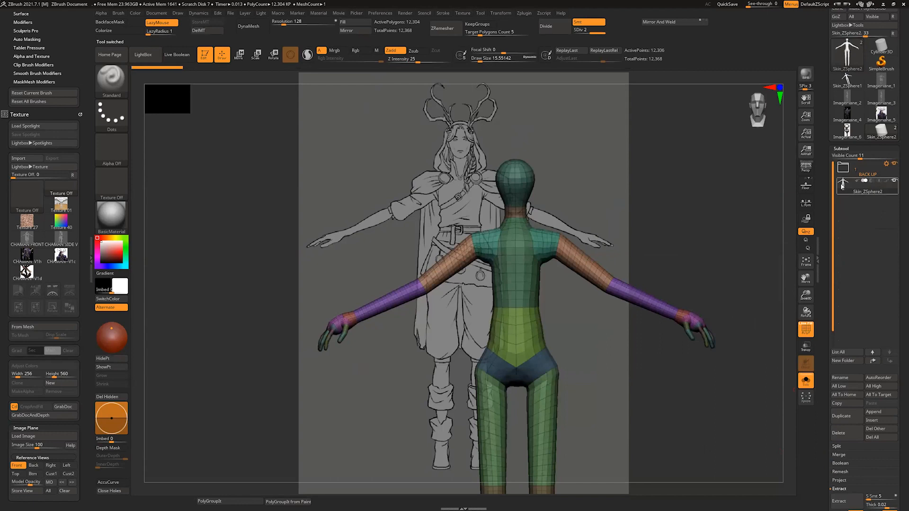
# Step: Turn off the polyframe and examine the plain skin mesh of the body from behind
pyautogui.click(806, 329)
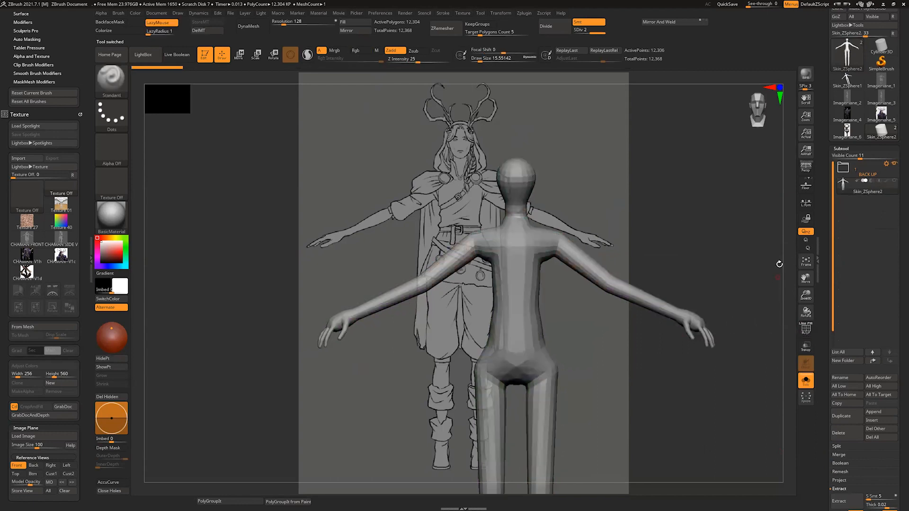
pyautogui.moveTo(780, 264); pyautogui.dragTo(554, 351)
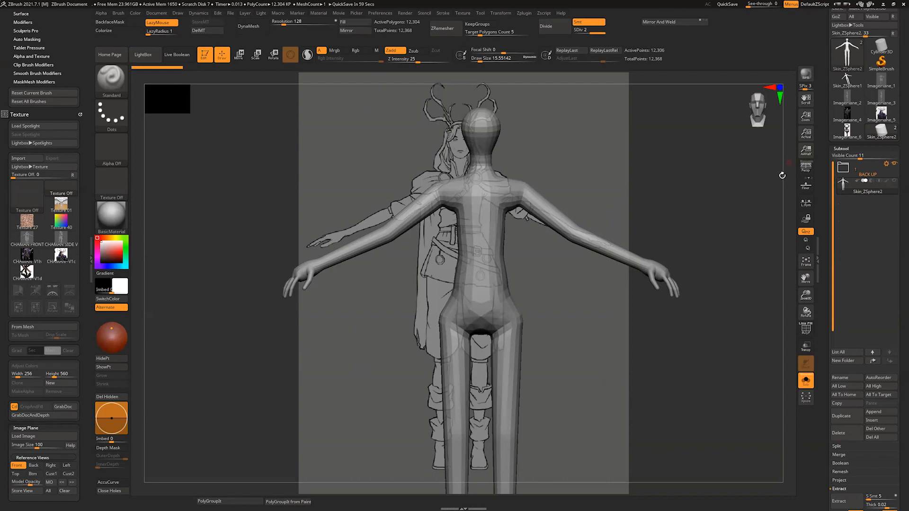
pyautogui.keyDown('alt'); pyautogui.moveTo(782, 177); pyautogui.dragTo(674, 107); pyautogui.keyUp('alt')
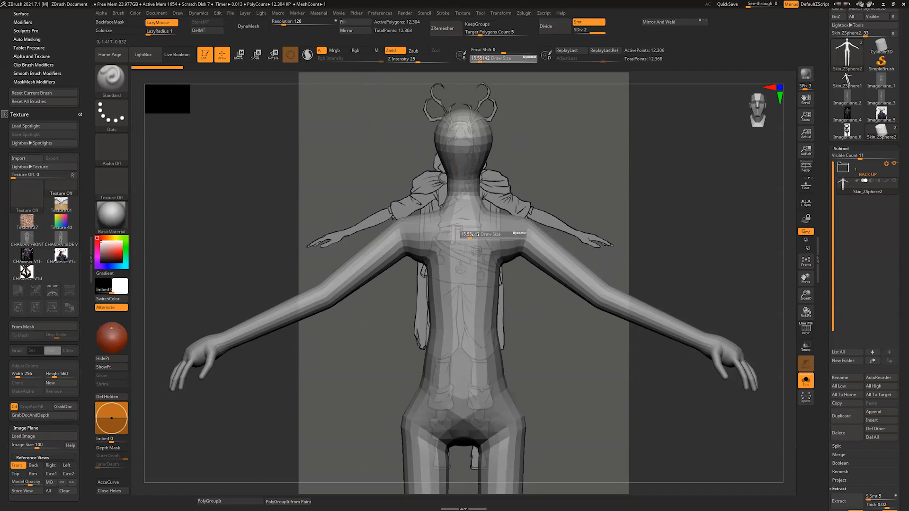
# Step: Enlarge the Standard brush to a draw size of about 54 and try strokes on the back and upper arm
pyautogui.moveTo(543, 183)
pyautogui.mouseDown()
pyautogui.moveTo(523, 208)
pyautogui.moveTo(474, 192)
pyautogui.mouseUp()
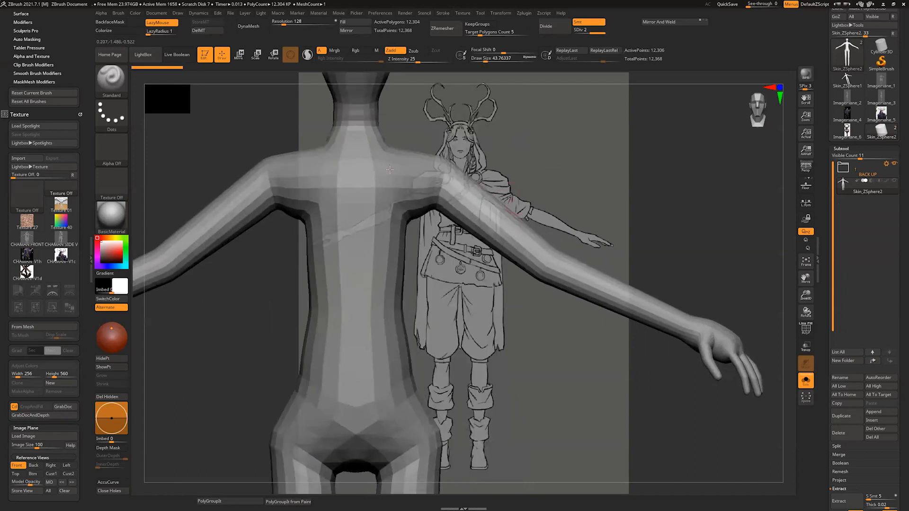
pyautogui.moveTo(389, 175)
pyautogui.mouseDown()
pyautogui.moveTo(383, 268)
pyautogui.moveTo(384, 259)
pyautogui.mouseUp()
pyautogui.moveTo(491, 127)
pyautogui.mouseDown()
pyautogui.moveTo(470, 210)
pyautogui.moveTo(492, 247)
pyautogui.moveTo(468, 220)
pyautogui.moveTo(509, 260)
pyautogui.moveTo(495, 242)
pyautogui.moveTo(553, 248)
pyautogui.mouseUp()
pyautogui.press('s')
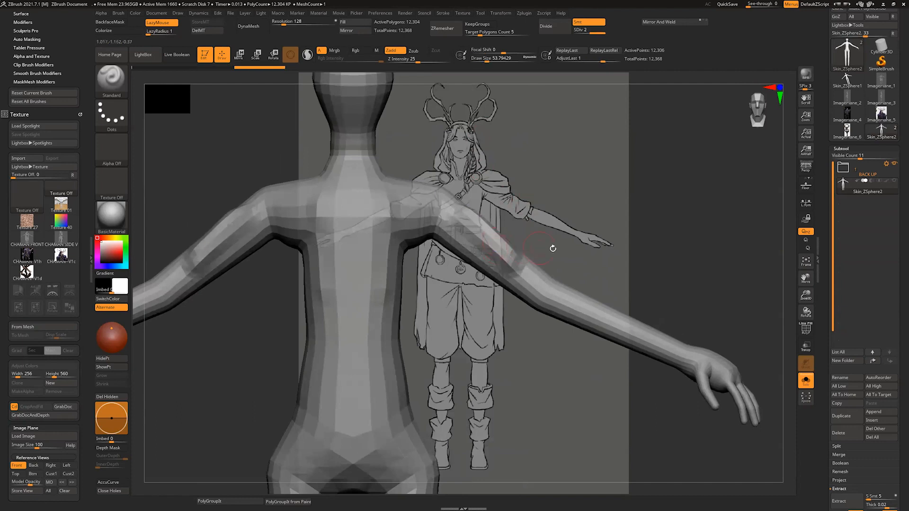
# Step: Set the model opacity to 100 and try building up mirrored volume along the upper arms with the Standard brush
pyautogui.moveTo(32, 483); pyautogui.dragTo(50, 483)
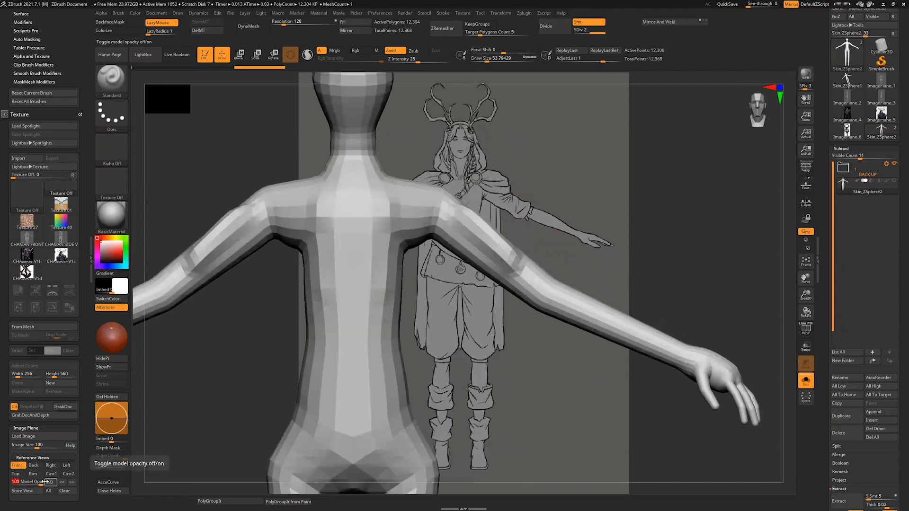
pyautogui.moveTo(457, 216)
pyautogui.mouseDown()
pyautogui.moveTo(511, 273)
pyautogui.moveTo(529, 269)
pyautogui.mouseUp()
pyautogui.moveTo(568, 190)
pyautogui.mouseDown()
pyautogui.moveTo(541, 199)
pyautogui.moveTo(563, 194)
pyautogui.mouseUp()
pyautogui.moveTo(455, 216); pyautogui.dragTo(536, 279)
pyautogui.moveTo(553, 206)
pyautogui.mouseDown()
pyautogui.moveTo(564, 191)
pyautogui.moveTo(549, 209)
pyautogui.mouseUp()
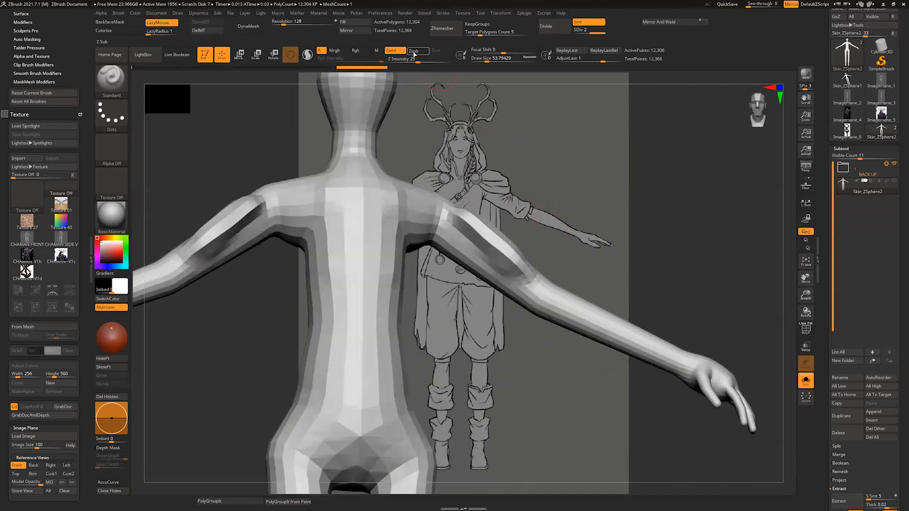
# Step: Switch the Standard brush to Zsub and try carving mirrored grooves down the back beside the spine
pyautogui.click(415, 52)
pyautogui.moveTo(384, 204); pyautogui.dragTo(387, 345)
pyautogui.moveTo(564, 207); pyautogui.dragTo(529, 203)
pyautogui.moveTo(395, 226); pyautogui.dragTo(359, 335)
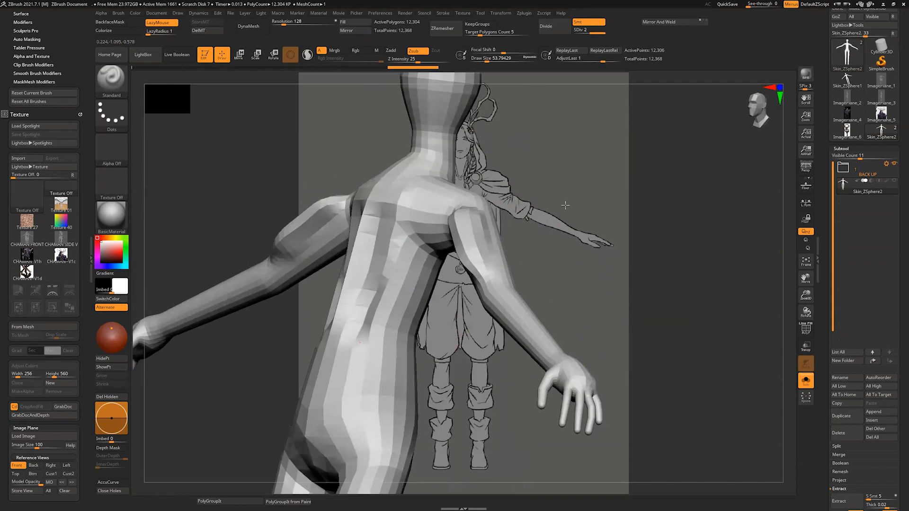
# Step: Undo the trial sculpting strokes on the arms and back
pyautogui.keyDown('shift'); pyautogui.moveTo(564, 204); pyautogui.dragTo(549, 243); pyautogui.keyUp('shift')
pyautogui.hotkey('ctrl', 'z')
pyautogui.hotkey('ctrl', 'z')
pyautogui.hotkey('ctrl', 'z')
pyautogui.hotkey('ctrl', 'z')
pyautogui.hotkey('ctrl', 'z')
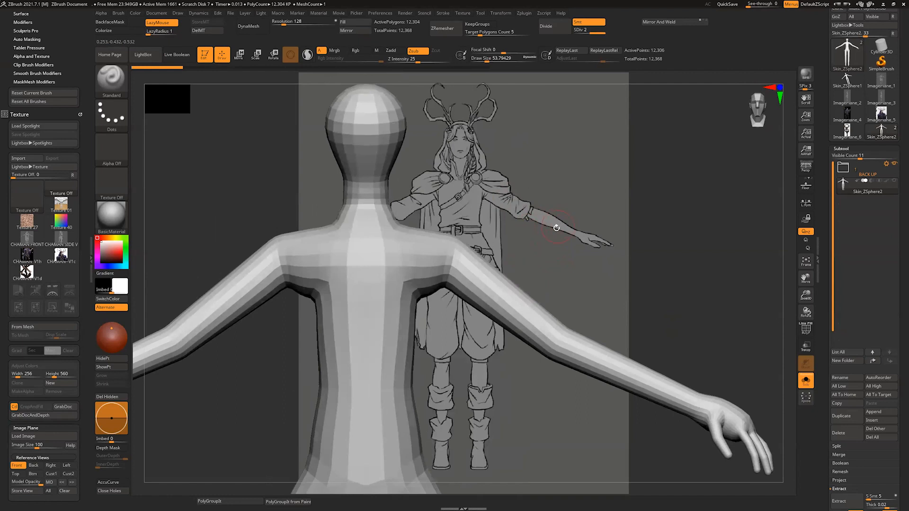
# Step: Switch to the ClayBuildup brush
pyautogui.press('b')
pyautogui.press('c')
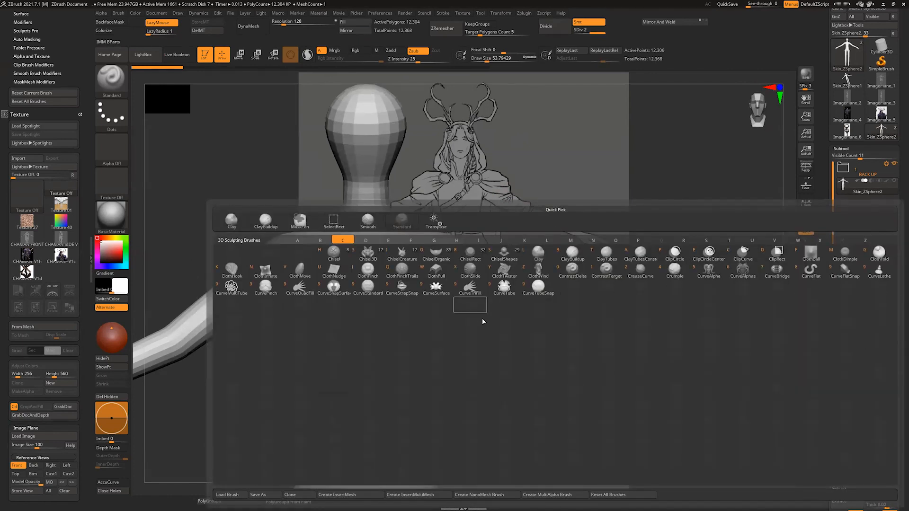
pyautogui.press('b')
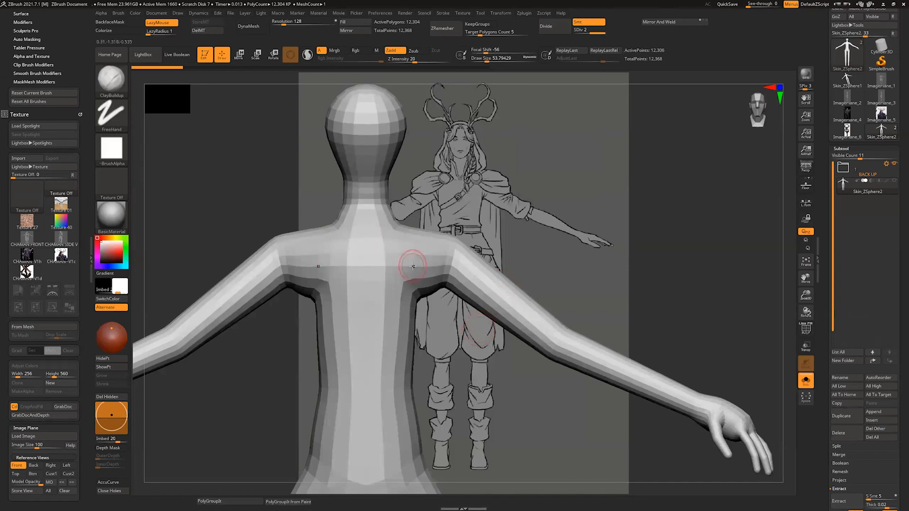
pyautogui.moveTo(714, 292); pyautogui.dragTo(716, 297)
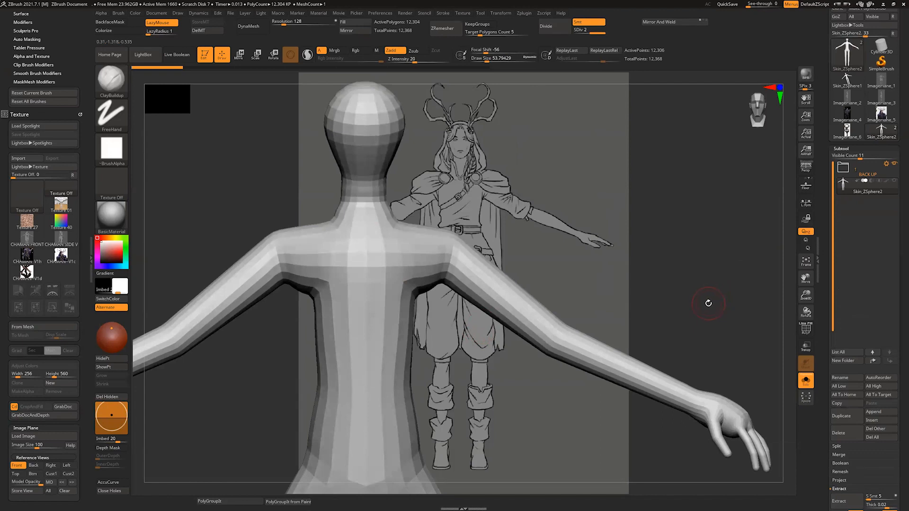
# Step: Switch to the MAg_Hair_Clump brush and try inserting hair clumps on the head
pyautogui.press('b')
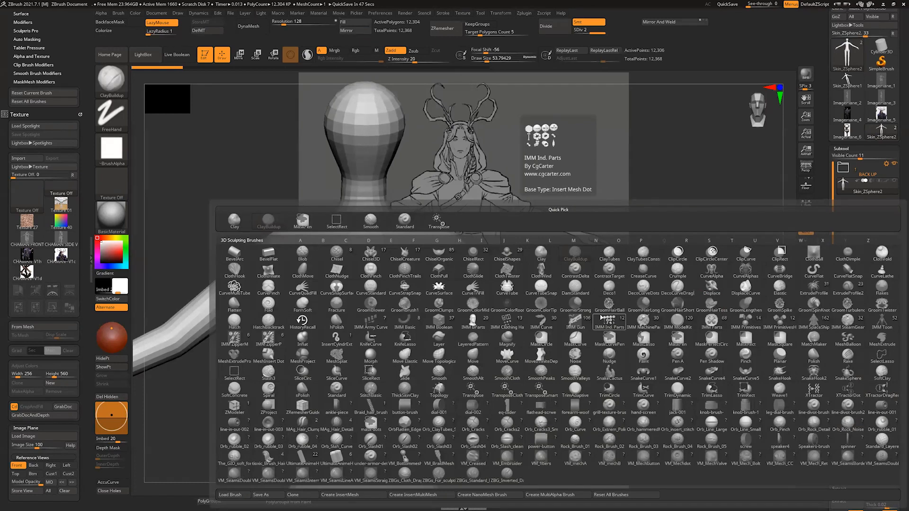
pyautogui.click(303, 429)
pyautogui.moveTo(354, 141); pyautogui.dragTo(375, 313)
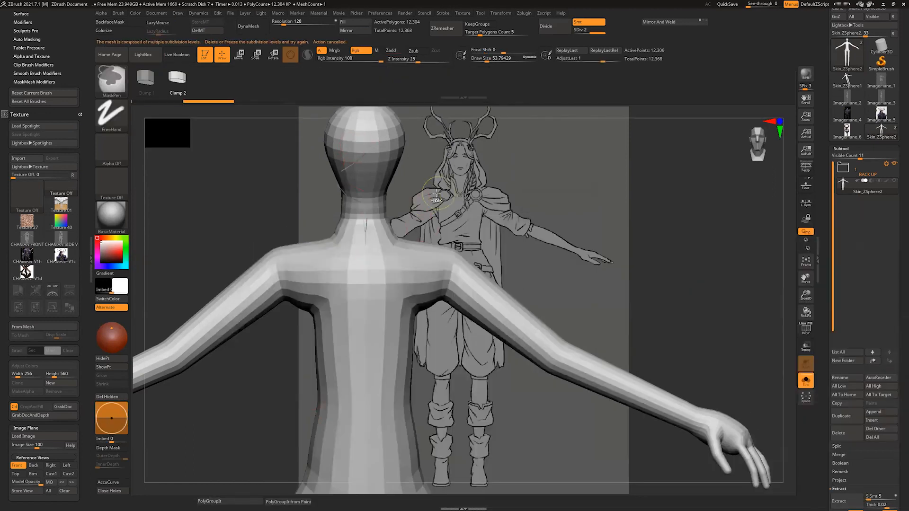
pyautogui.hotkey('ctrl', 'z')
pyautogui.moveTo(352, 146); pyautogui.dragTo(411, 142, button='right')
pyautogui.moveTo(518, 206)
pyautogui.mouseDown()
pyautogui.moveTo(494, 208)
pyautogui.moveTo(518, 208)
pyautogui.moveTo(511, 190)
pyautogui.mouseUp()
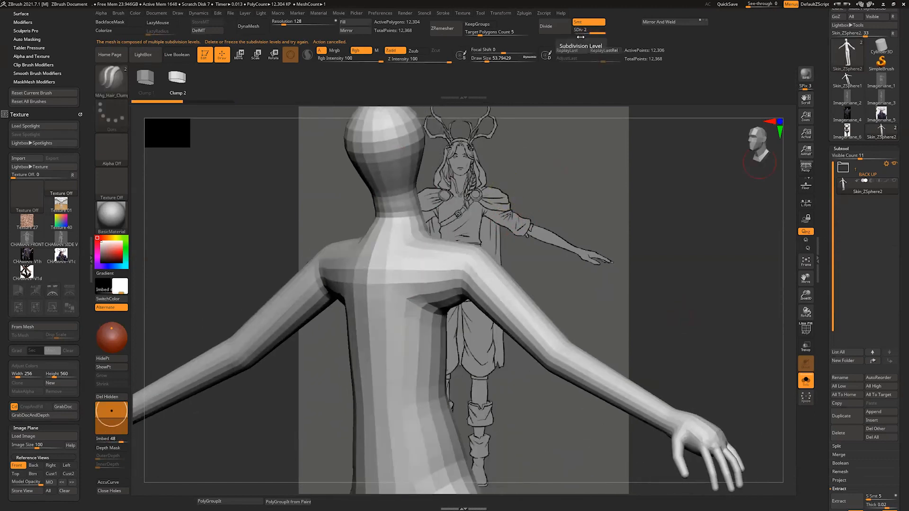
pyautogui.keyDown('shift'); pyautogui.moveTo(508, 225); pyautogui.dragTo(522, 202); pyautogui.keyUp('shift')
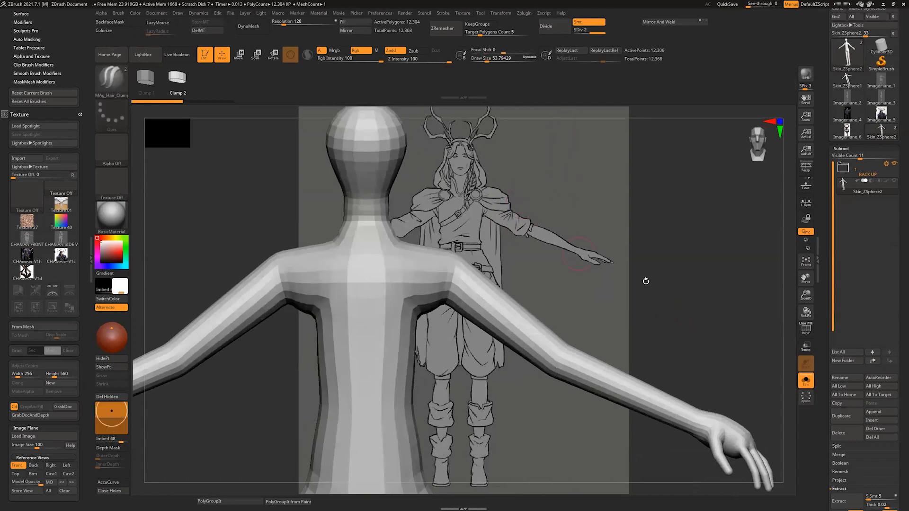
# Step: Delete the lower subdivision levels of the Skin_ZSphere2 mesh
pyautogui.scroll(-5, 862, 379)
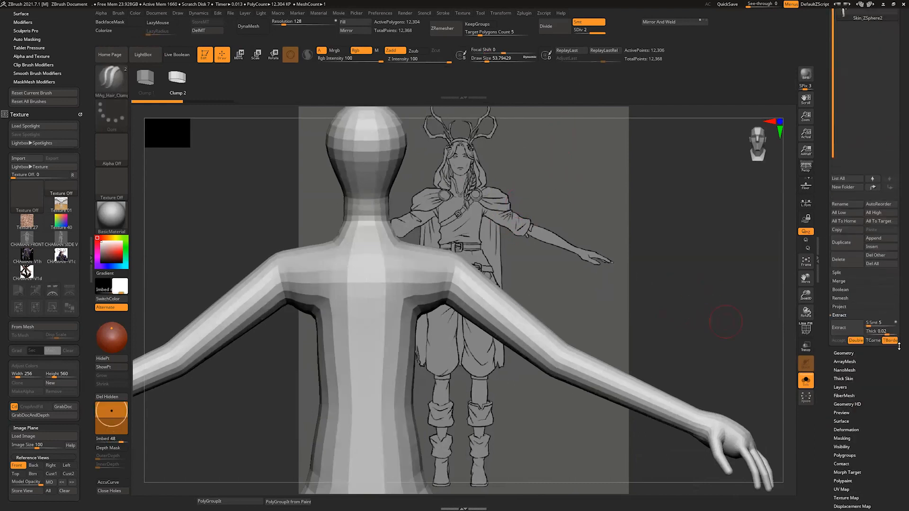
pyautogui.click(844, 345)
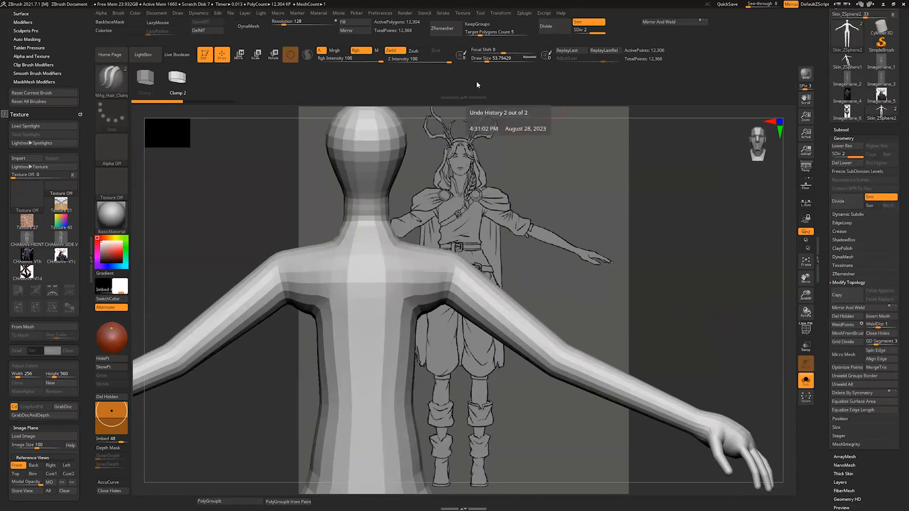
pyautogui.hotkey('shift', 'd')
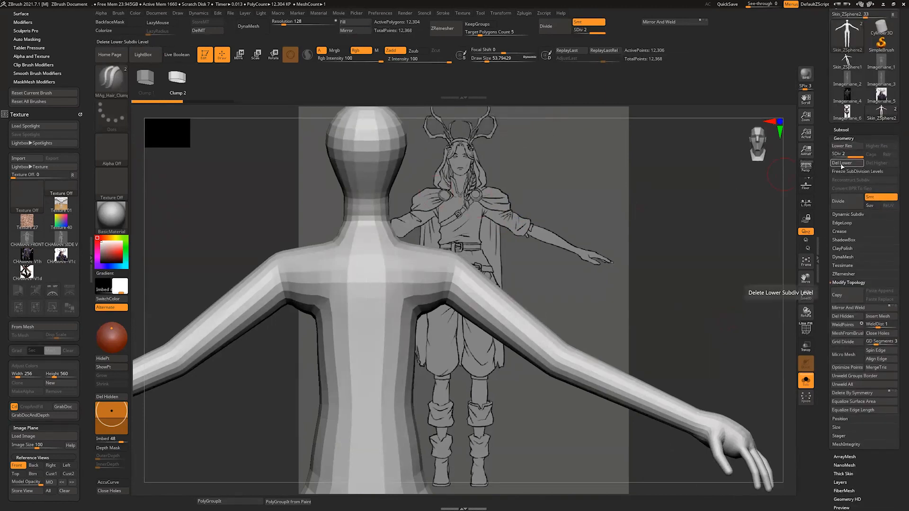
# Step: Divide the skin mesh once to add a second subdivision level and return to the lowest level
pyautogui.moveTo(525, 125)
pyautogui.mouseDown()
pyautogui.moveTo(530, 134)
pyautogui.moveTo(534, 124)
pyautogui.mouseUp()
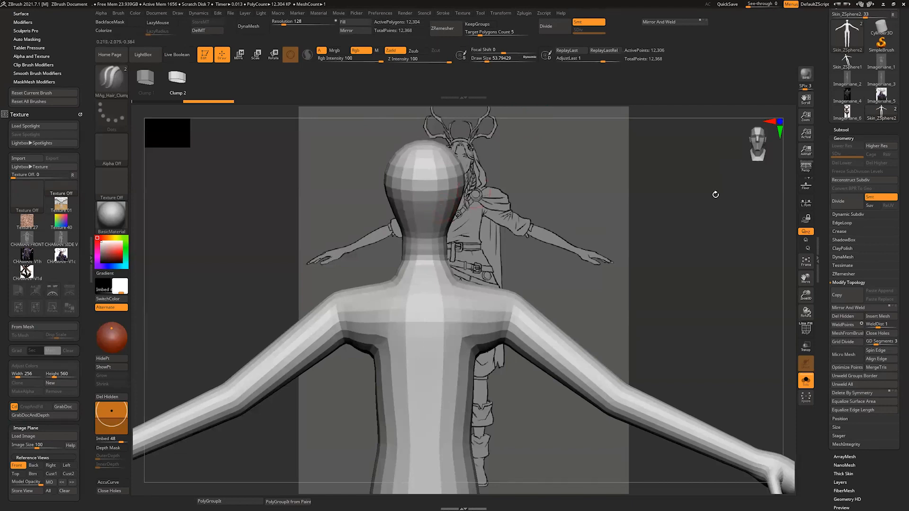
pyautogui.click(555, 30)
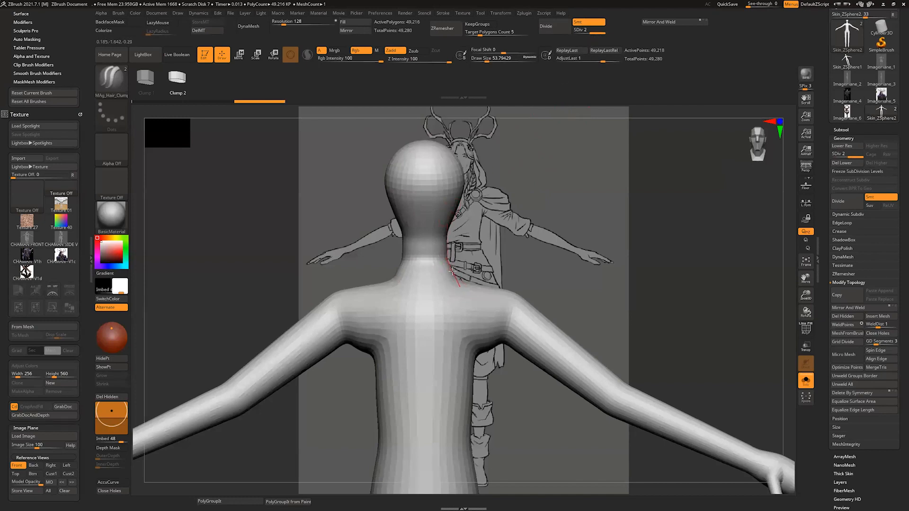
pyautogui.press('ctrl')
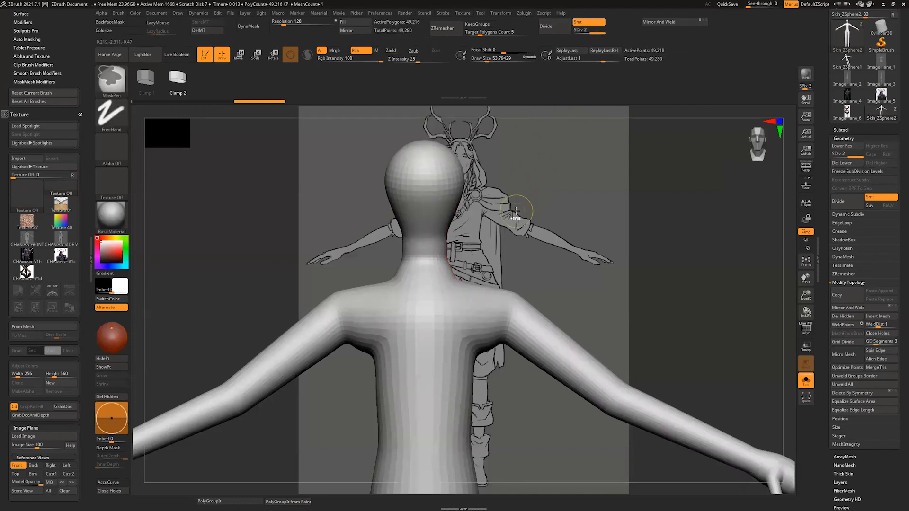
pyautogui.hotkey('shift', 'd')
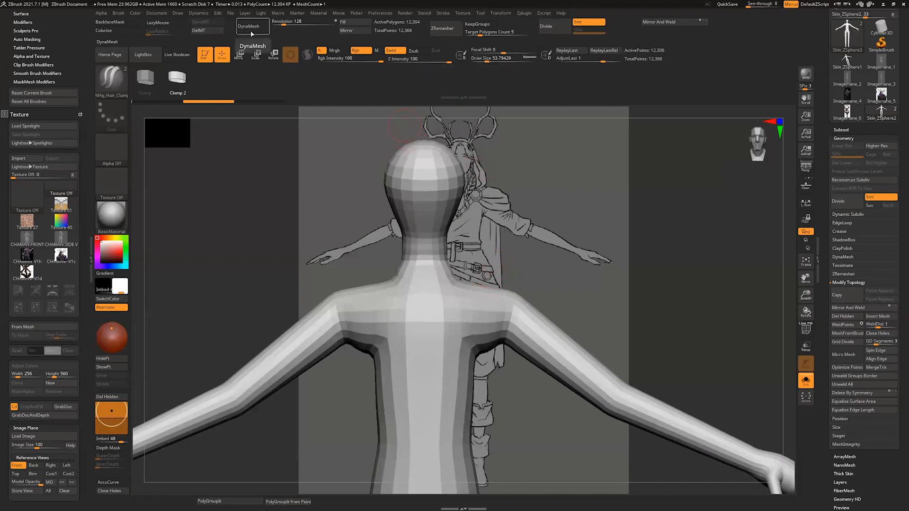
# Step: Show the polyframe on the skin mesh and examine its topology and polygroups from an angle
pyautogui.click(805, 330)
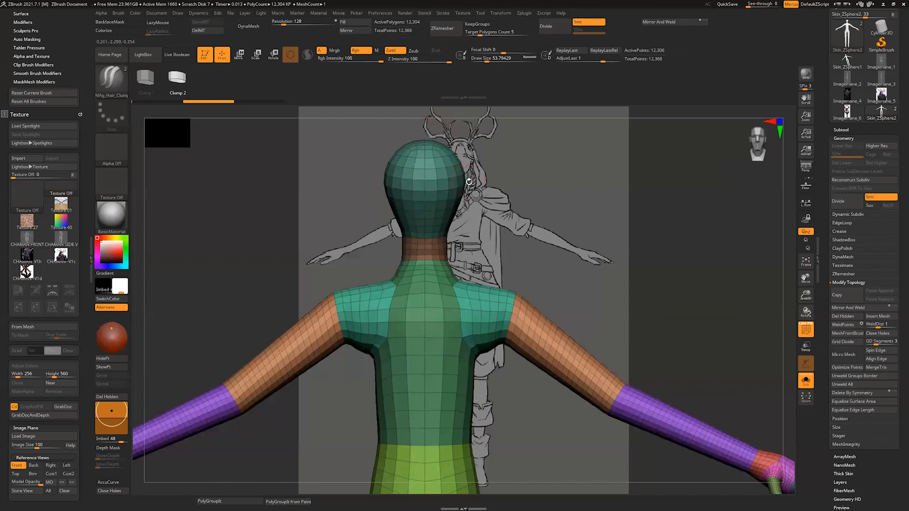
pyautogui.keyDown('alt'); pyautogui.moveTo(475, 189); pyautogui.dragTo(448, 257); pyautogui.keyUp('alt')
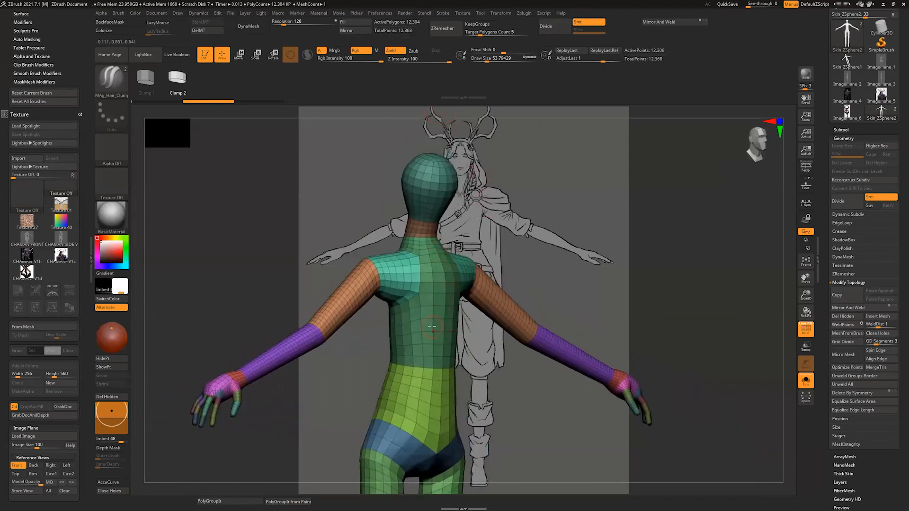
# Step: Divide the skin mesh up to subdivision level 3, examine the denser topology and return to level 1
pyautogui.moveTo(503, 223); pyautogui.dragTo(448, 232)
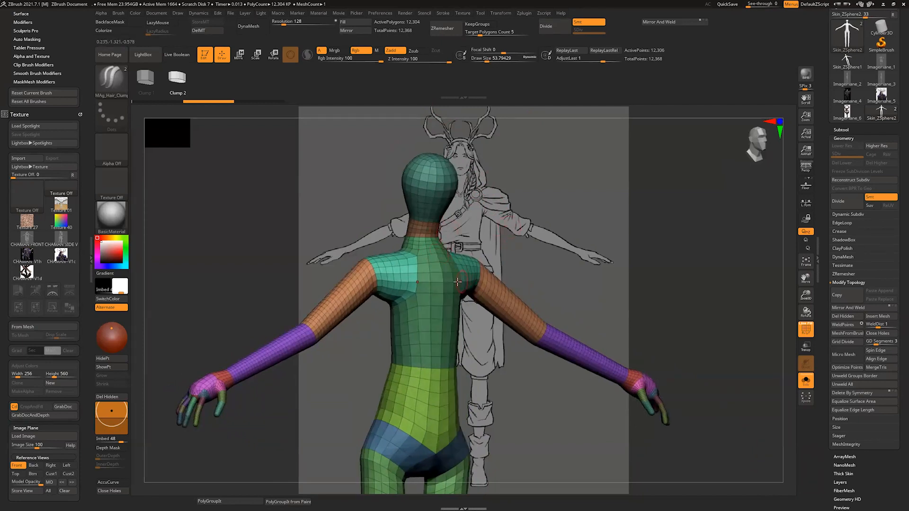
pyautogui.hotkey('ctrl', 'd')
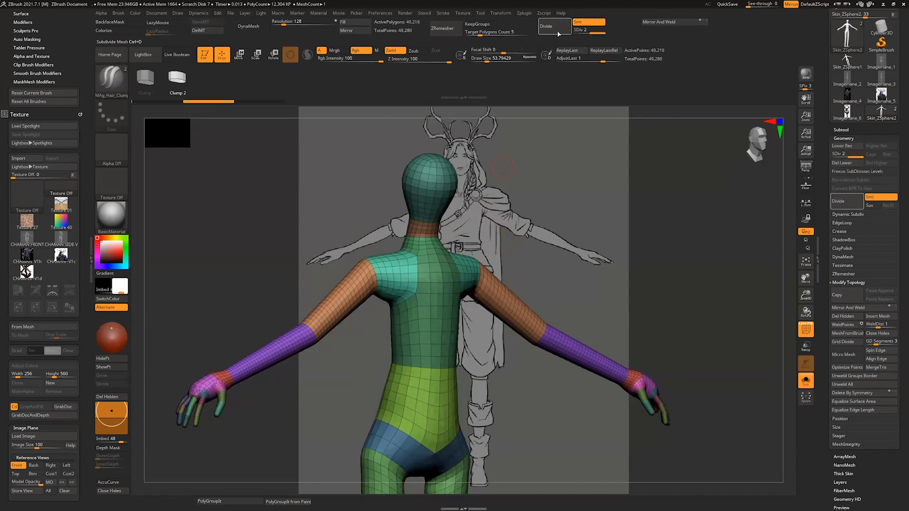
pyautogui.moveTo(501, 256); pyautogui.dragTo(458, 225)
pyautogui.moveTo(523, 194); pyautogui.dragTo(460, 198)
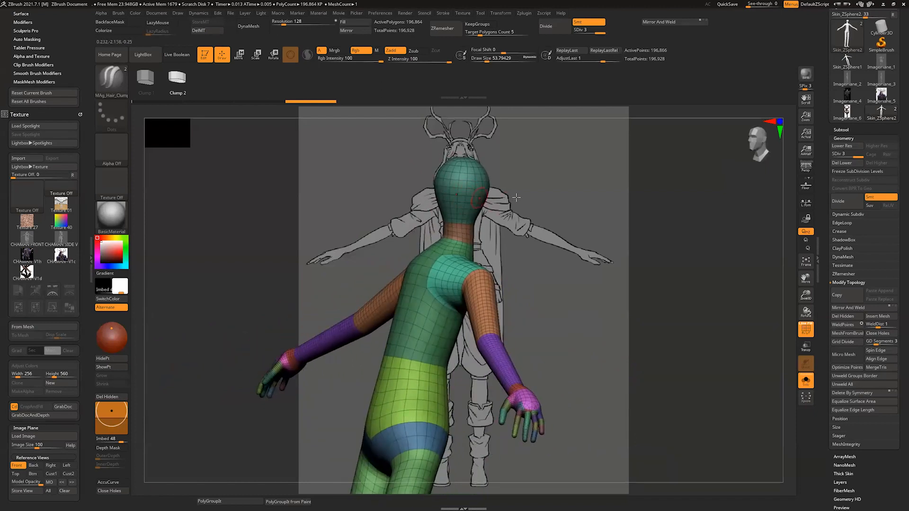
pyautogui.moveTo(516, 197); pyautogui.dragTo(439, 212)
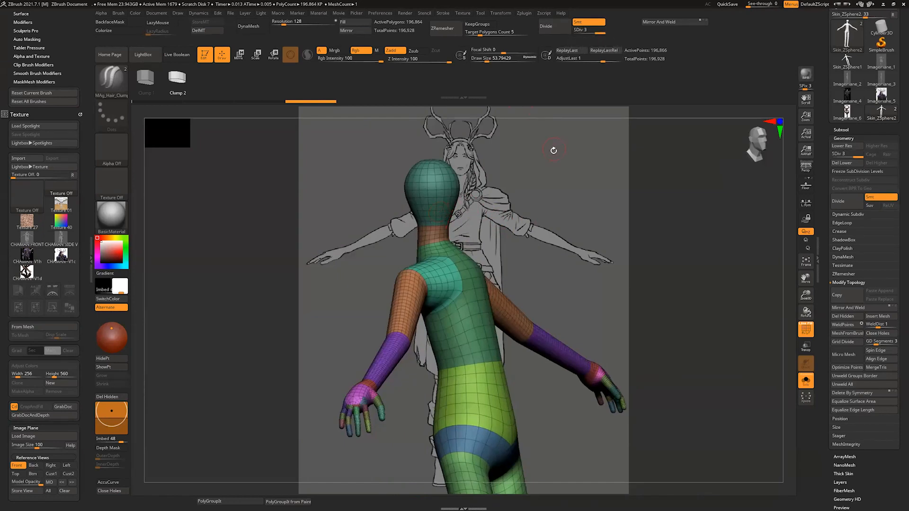
pyautogui.moveTo(493, 229); pyautogui.dragTo(466, 221)
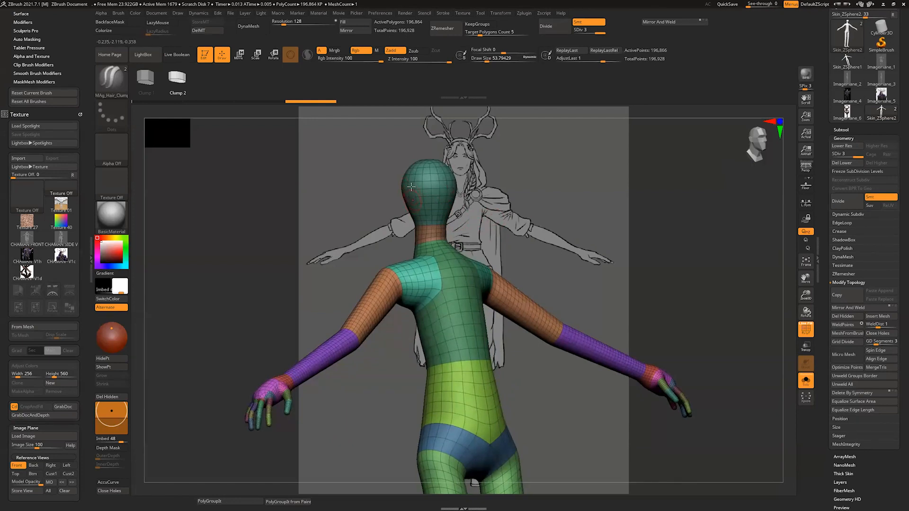
pyautogui.moveTo(503, 191); pyautogui.dragTo(537, 194)
pyautogui.hotkey('shift', 'd')
pyautogui.hotkey('shift', 'd')
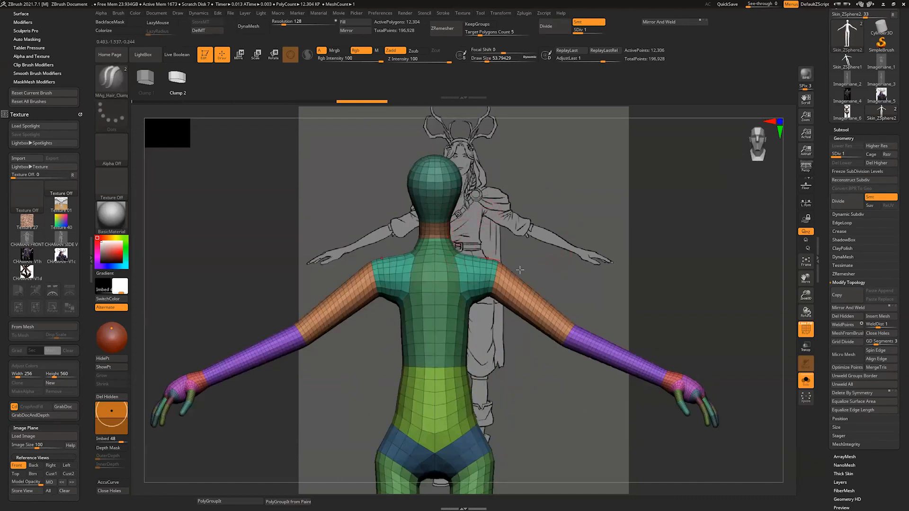
# Step: Examine the topology and polygroups of the skin mesh's torso, hips and arms at the lowest subdivision level from several angles
pyautogui.moveTo(711, 314)
pyautogui.mouseDown()
pyautogui.moveTo(709, 288)
pyautogui.moveTo(692, 292)
pyautogui.mouseUp()
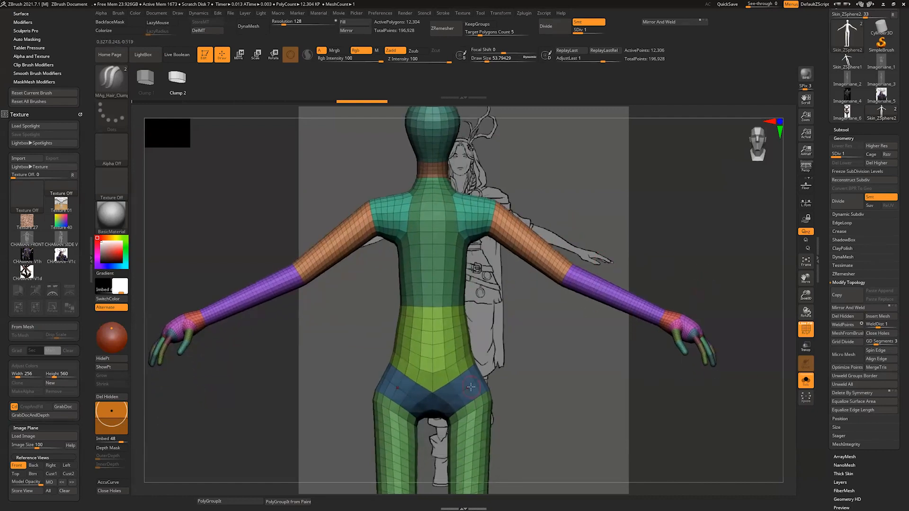
pyautogui.moveTo(519, 354); pyautogui.dragTo(557, 247)
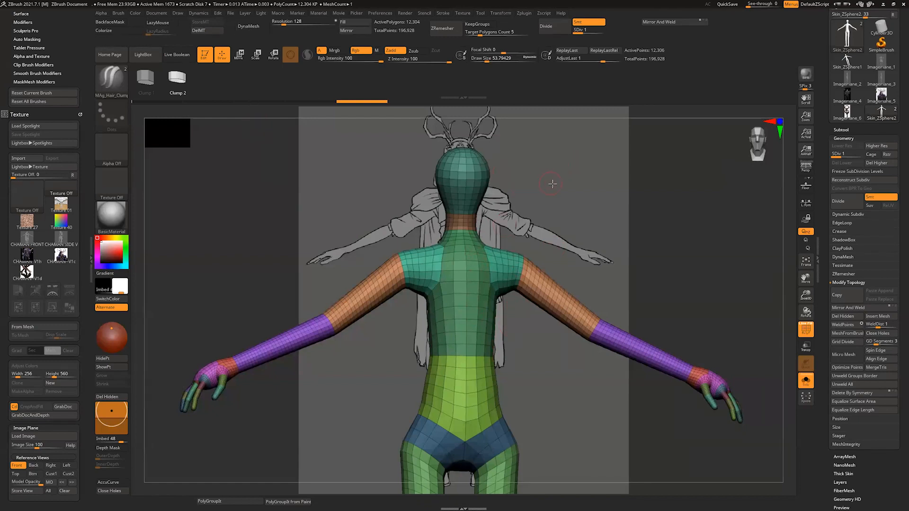
pyautogui.moveTo(552, 184); pyautogui.dragTo(544, 197)
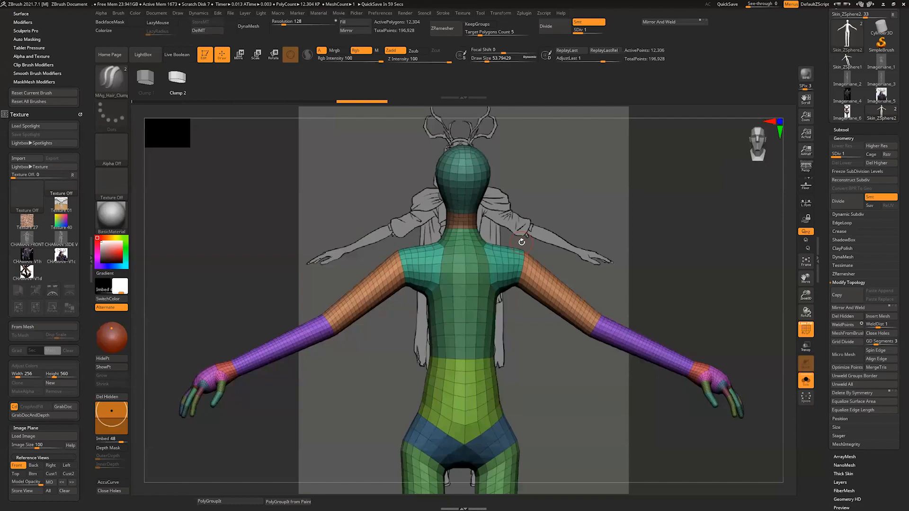
pyautogui.moveTo(535, 210); pyautogui.dragTo(581, 218)
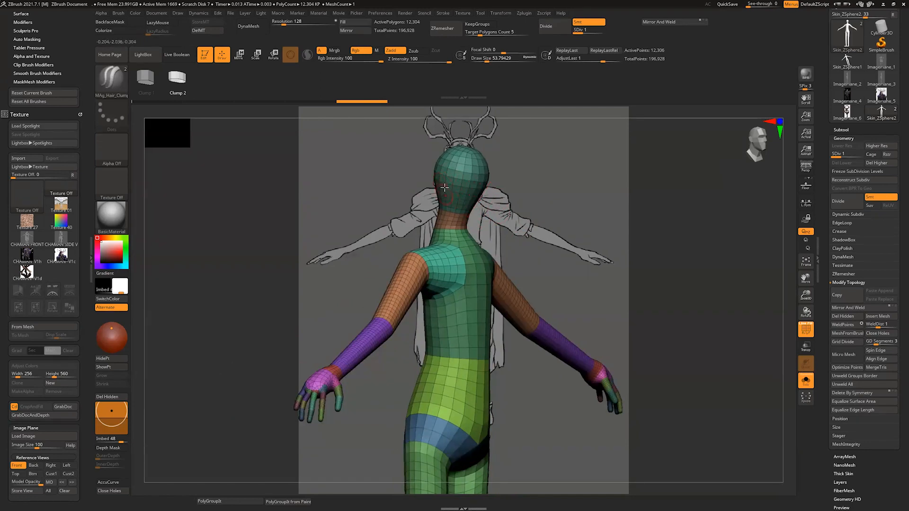
pyautogui.moveTo(517, 191); pyautogui.dragTo(497, 188)
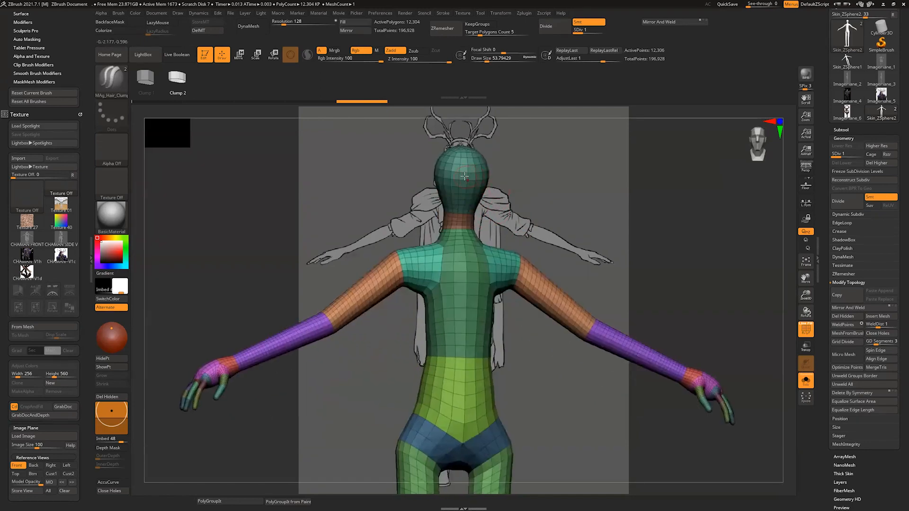
pyautogui.moveTo(505, 198); pyautogui.dragTo(482, 204)
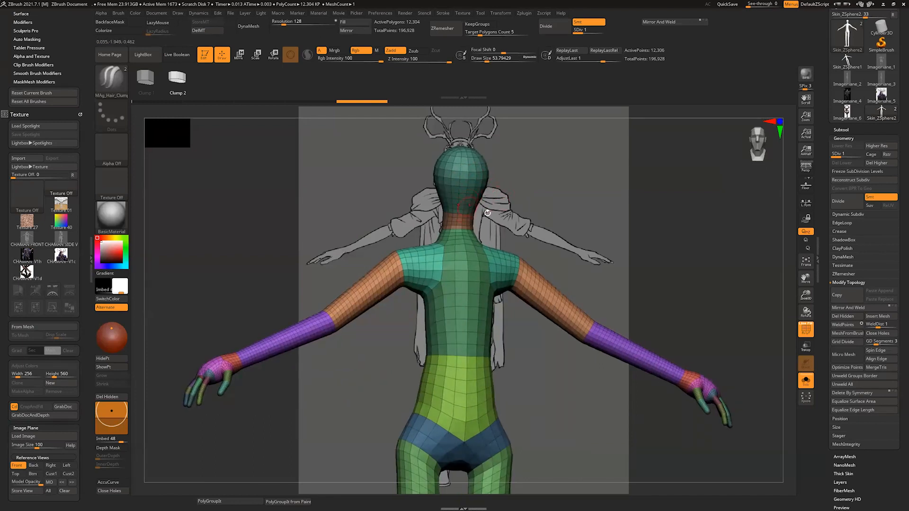
pyautogui.moveTo(505, 200); pyautogui.dragTo(526, 247)
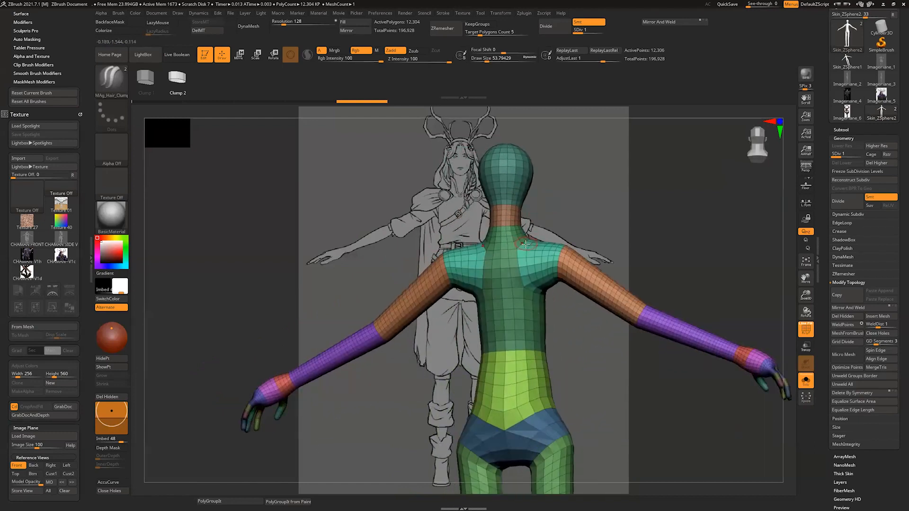
pyautogui.moveTo(560, 208); pyautogui.dragTo(498, 225)
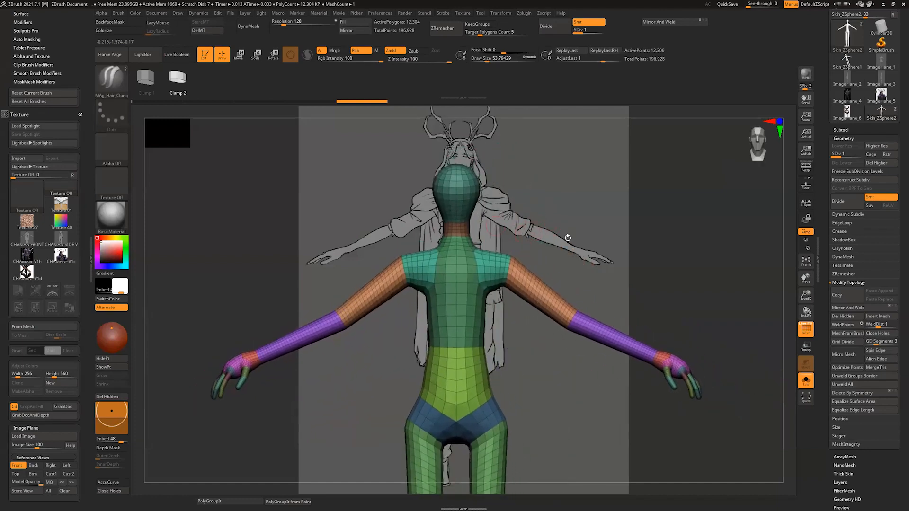
pyautogui.moveTo(568, 238); pyautogui.dragTo(563, 224)
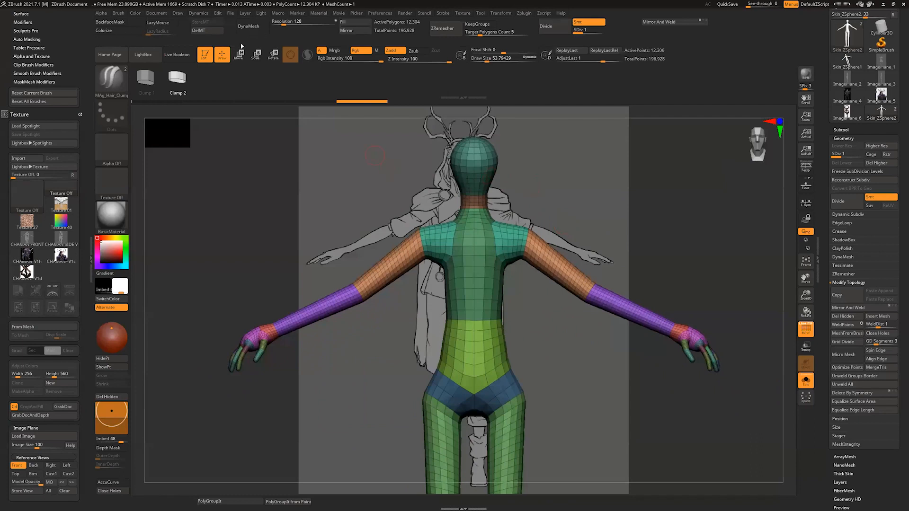
# Step: Delete the skin mesh's higher subdivision levels, convert it with DynaMesh at resolution 128, and inspect the hand's topology
pyautogui.click(877, 163)
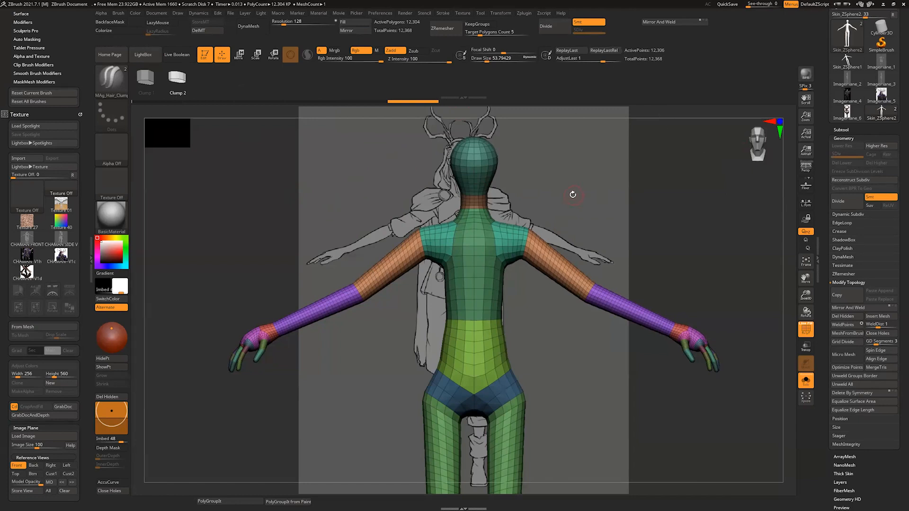
pyautogui.click(254, 28)
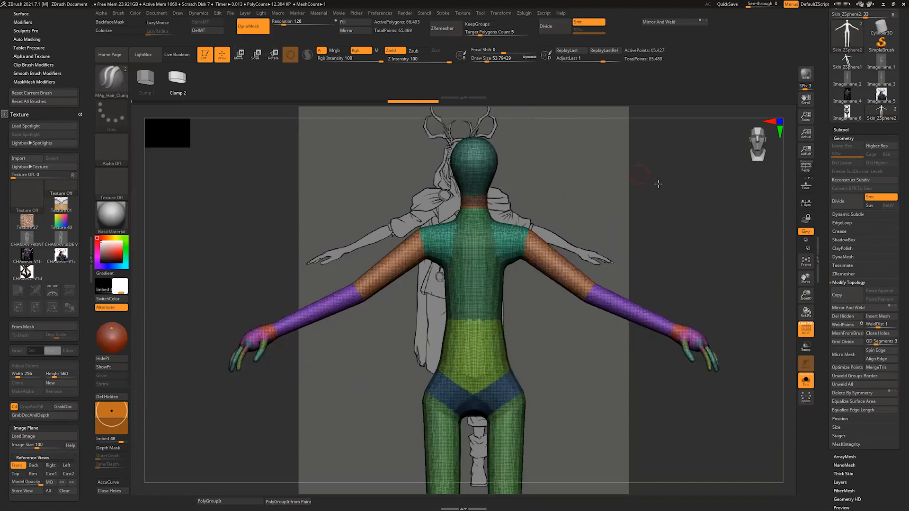
pyautogui.moveTo(658, 184); pyautogui.dragTo(686, 190)
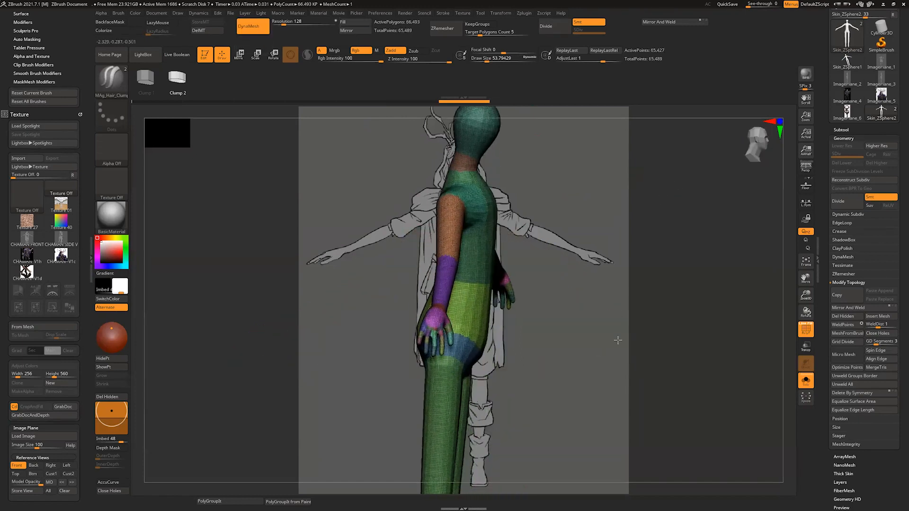
pyautogui.keyDown('alt'); pyautogui.moveTo(618, 340); pyautogui.dragTo(649, 379); pyautogui.keyUp('alt')
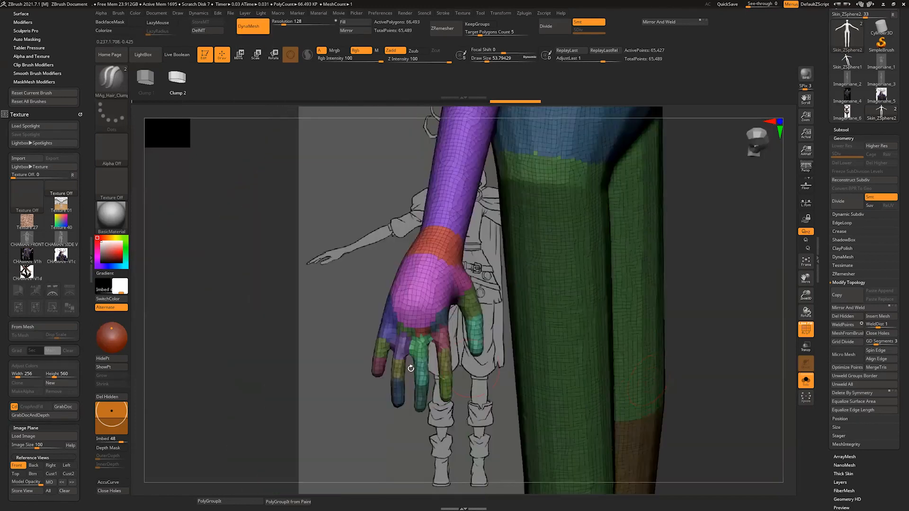
pyautogui.moveTo(411, 368); pyautogui.dragTo(488, 343)
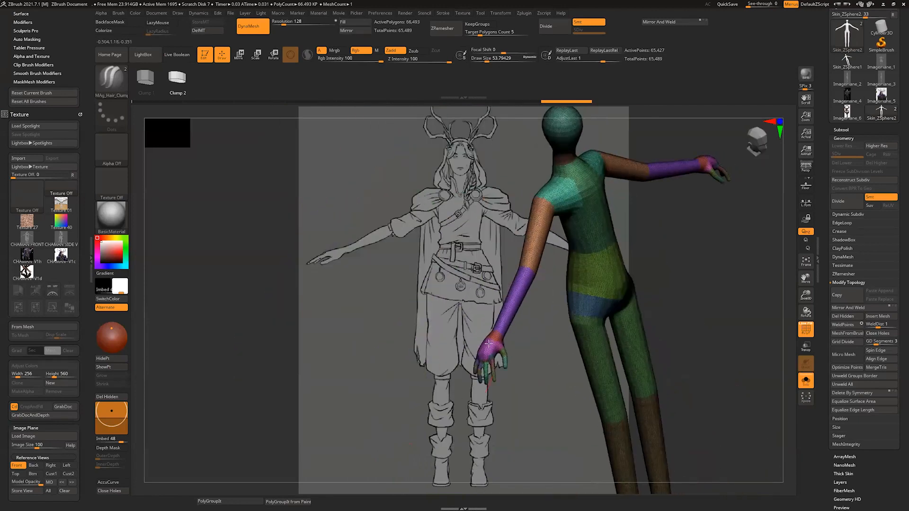
pyautogui.keyDown('alt'); pyautogui.moveTo(525, 369); pyautogui.dragTo(462, 386); pyautogui.keyUp('alt')
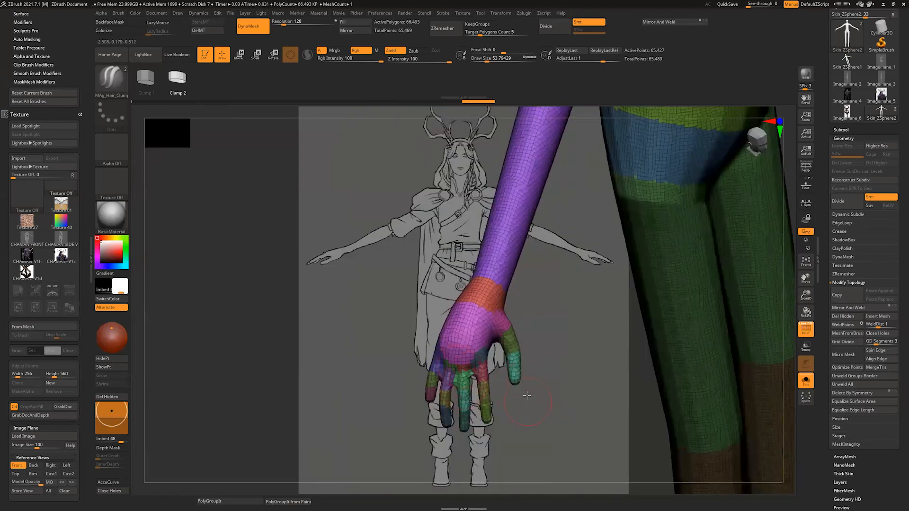
pyautogui.moveTo(527, 395); pyautogui.dragTo(382, 406)
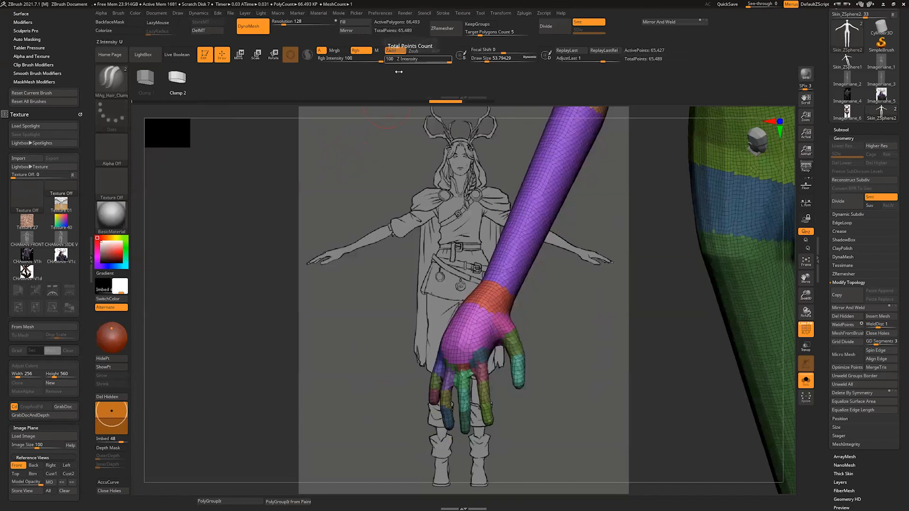
# Step: Set the DynaMesh resolution to 200 and try to remesh the already converted skin mesh
pyautogui.click(286, 23)
pyautogui.write('200')
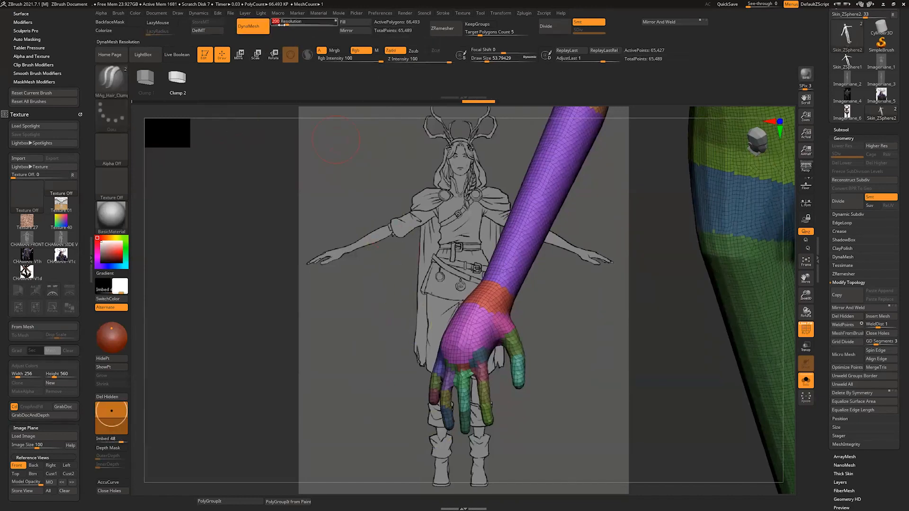
pyautogui.press('Return')
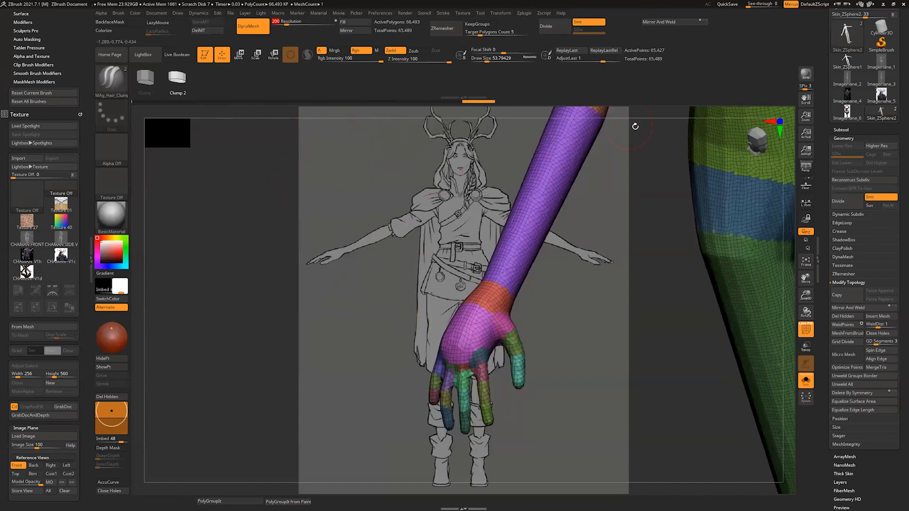
pyautogui.moveTo(642, 114); pyautogui.dragTo(630, 135)
pyautogui.press('ctrl')
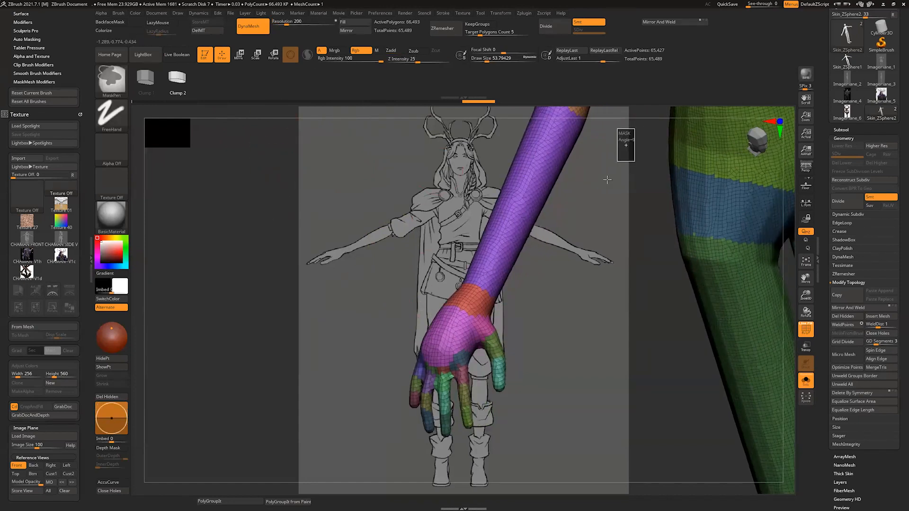
# Step: Undo the DynaMesh conversion of the skin mesh to restore its original ZSphere topology
pyautogui.hotkey('ctrl', 'z')
pyautogui.moveTo(606, 225); pyautogui.dragTo(589, 265)
pyautogui.hotkey('ctrl', 'z')
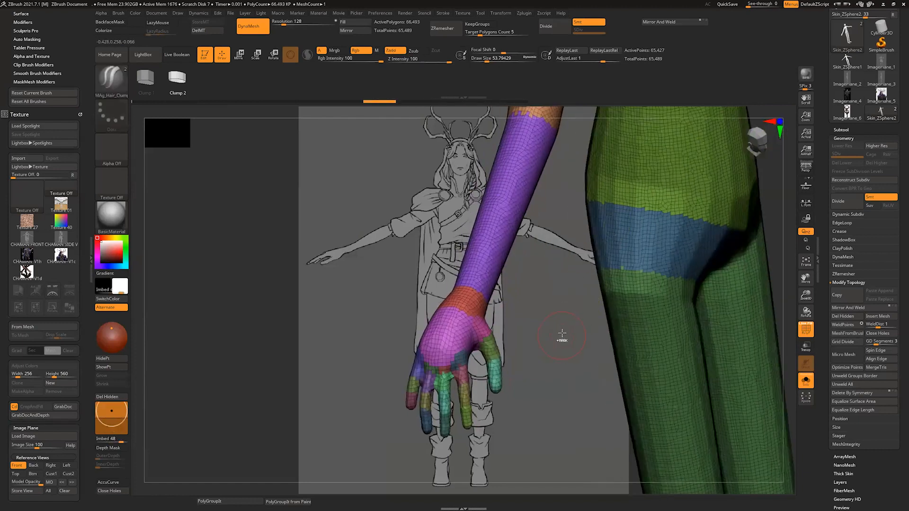
pyautogui.hotkey('ctrl', 'z')
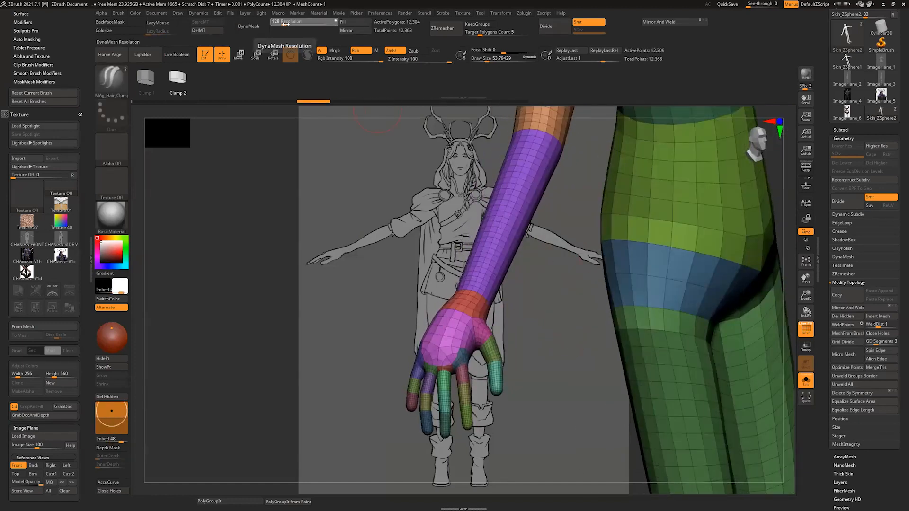
# Step: Convert the skin mesh with DynaMesh at resolution 200 and check the denser topology on the hand
pyautogui.click(286, 25)
pyautogui.click(253, 26)
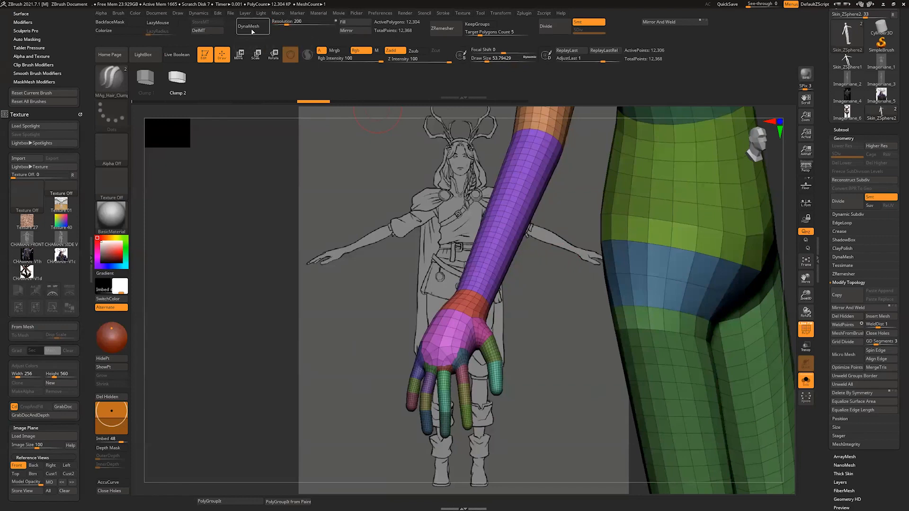
pyautogui.moveTo(539, 355); pyautogui.dragTo(527, 367)
pyautogui.keyDown('alt'); pyautogui.moveTo(520, 307); pyautogui.dragTo(432, 361); pyautogui.keyUp('alt')
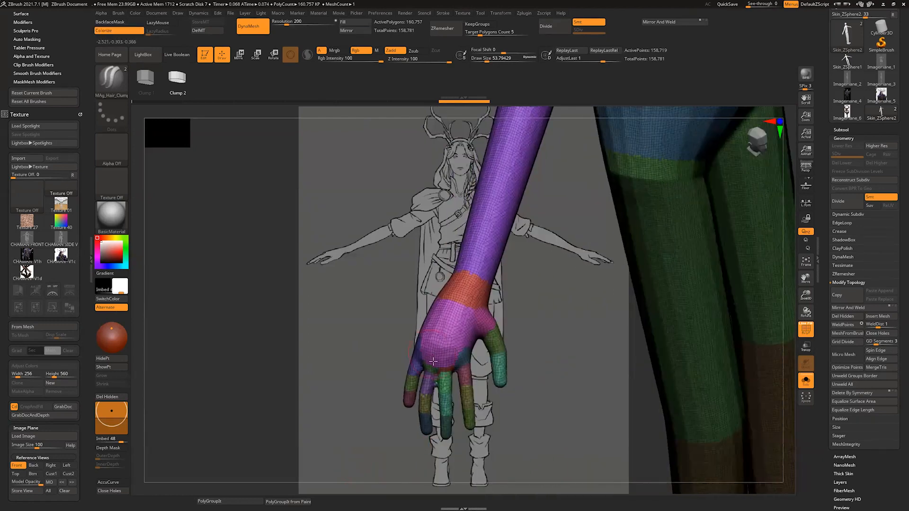
# Step: Switch from the hair clump brush to the Standard brush and on to the Move brush
pyautogui.press('b')
pyautogui.press('s')
pyautogui.press('t')
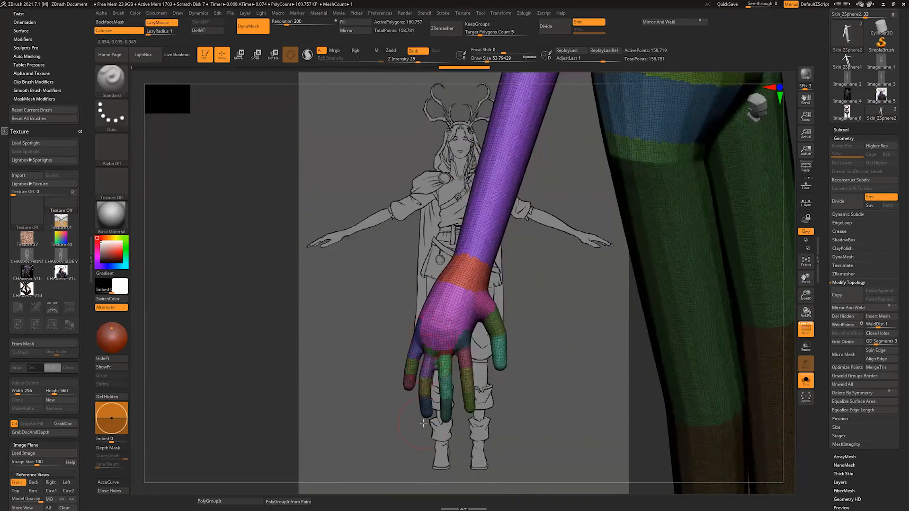
pyautogui.press('b')
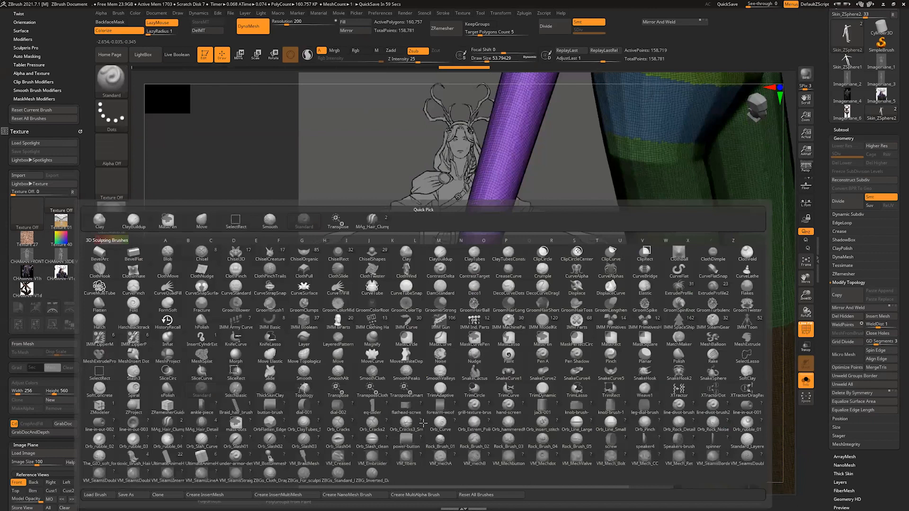
pyautogui.press('m')
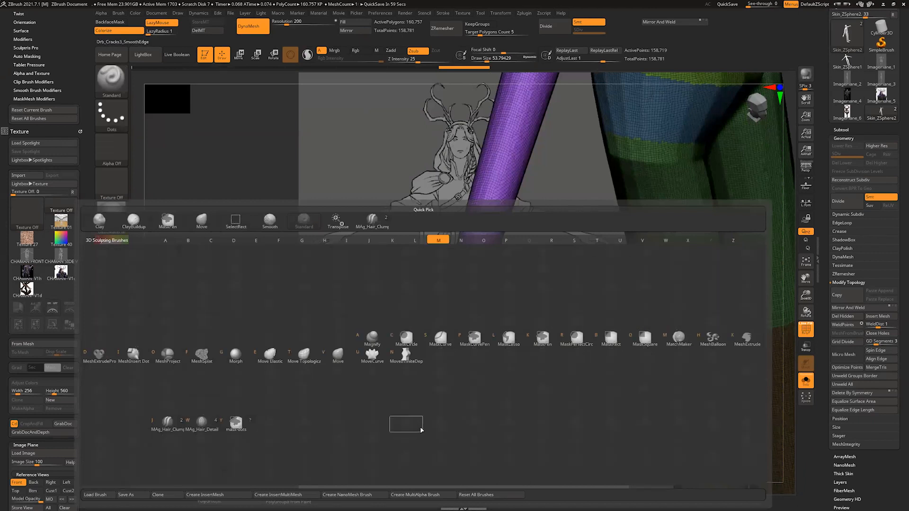
pyautogui.press('v')
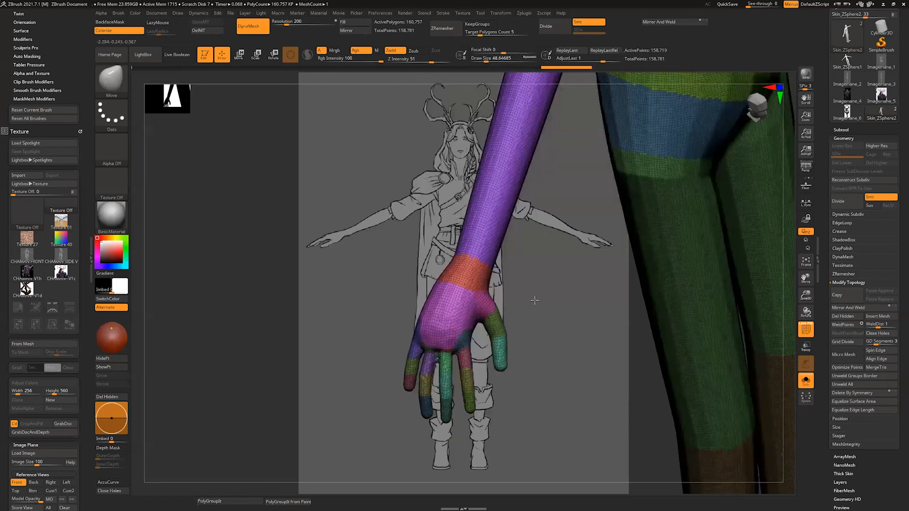
# Step: Switch to the hPolish brush at a draw size of about 77 and turn off the polyframe display on the body
pyautogui.moveTo(534, 300); pyautogui.dragTo(536, 318)
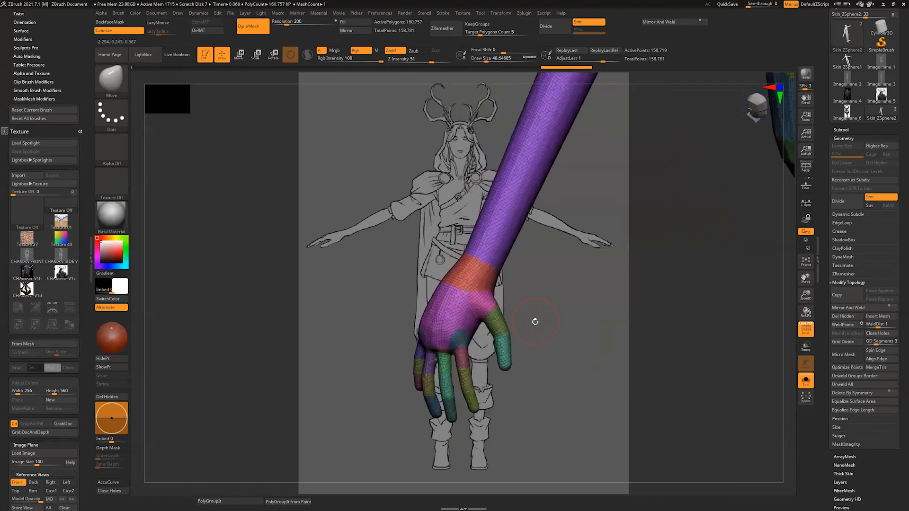
pyautogui.press('b')
pyautogui.press('h')
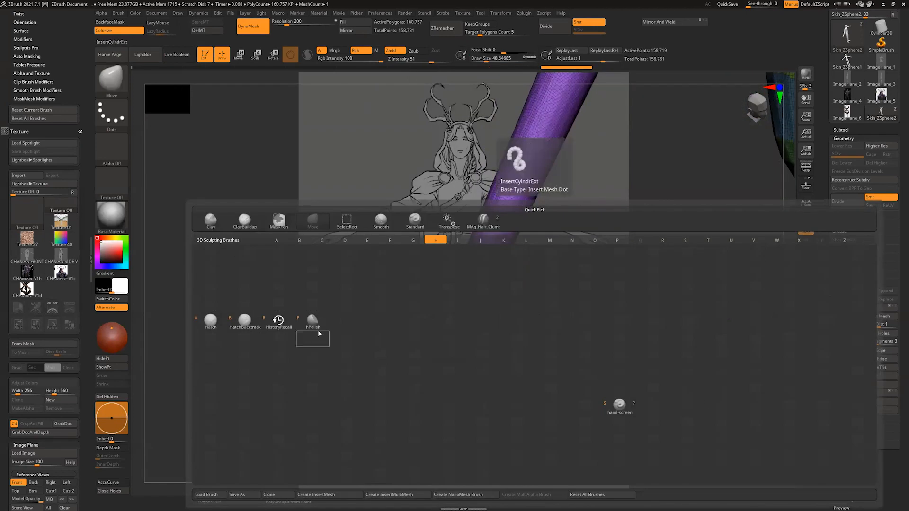
pyautogui.press('p')
pyautogui.press('s')
pyautogui.moveTo(444, 300)
pyautogui.mouseDown()
pyautogui.moveTo(442, 313)
pyautogui.moveTo(451, 312)
pyautogui.mouseUp()
pyautogui.moveTo(567, 241)
pyautogui.keyDown('alt'); pyautogui.mouseDown()
pyautogui.moveTo(519, 292)
pyautogui.moveTo(516, 272)
pyautogui.moveTo(555, 235)
pyautogui.mouseUp(); pyautogui.keyUp('alt')
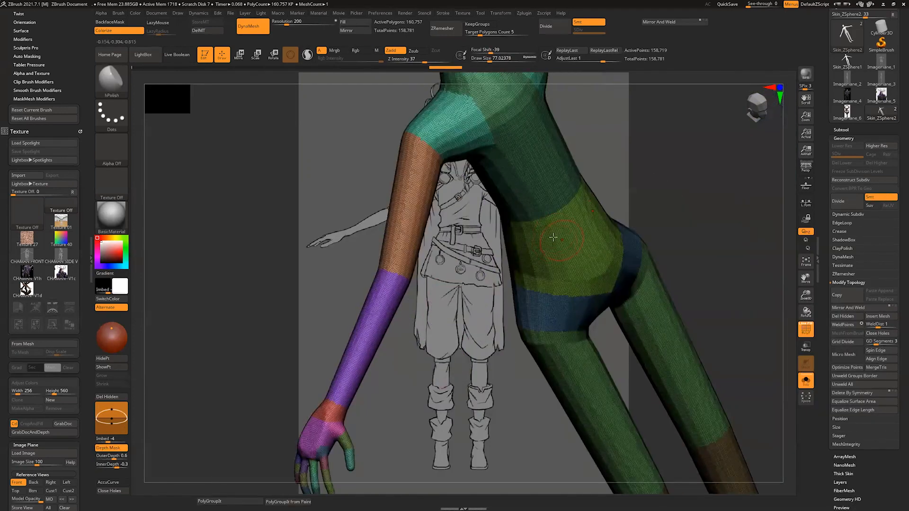
pyautogui.keyDown('alt'); pyautogui.moveTo(494, 291); pyautogui.dragTo(542, 209); pyautogui.keyUp('alt')
pyautogui.click(805, 328)
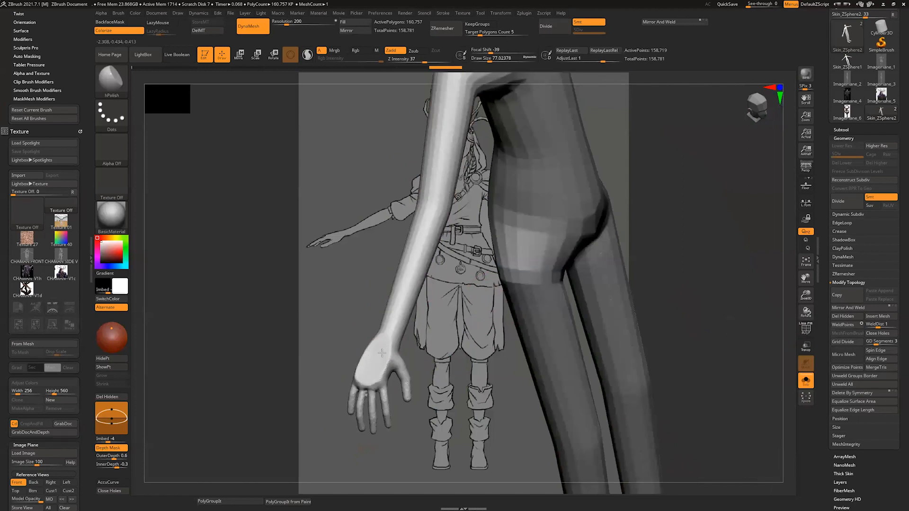
# Step: Flatten the surfaces of the hand and wrist with hPolish strokes, checking the palm side and upper body
pyautogui.moveTo(382, 353); pyautogui.dragTo(386, 348)
pyautogui.moveTo(464, 357)
pyautogui.mouseDown()
pyautogui.moveTo(370, 378)
pyautogui.moveTo(386, 343)
pyautogui.moveTo(355, 327)
pyautogui.moveTo(392, 367)
pyautogui.moveTo(395, 338)
pyautogui.mouseUp()
pyautogui.keyDown('shift'); pyautogui.moveTo(394, 336); pyautogui.dragTo(417, 290); pyautogui.keyUp('shift')
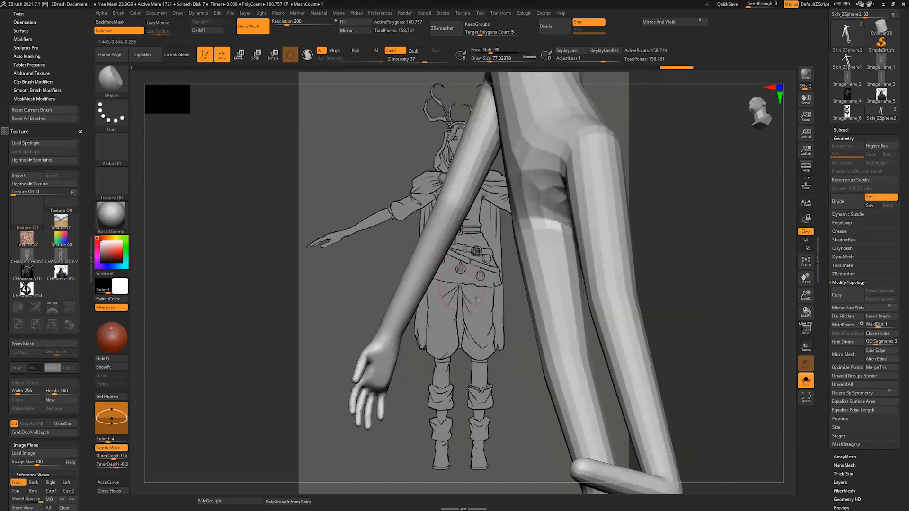
pyautogui.moveTo(476, 300); pyautogui.dragTo(509, 188)
pyautogui.moveTo(574, 158); pyautogui.dragTo(484, 285)
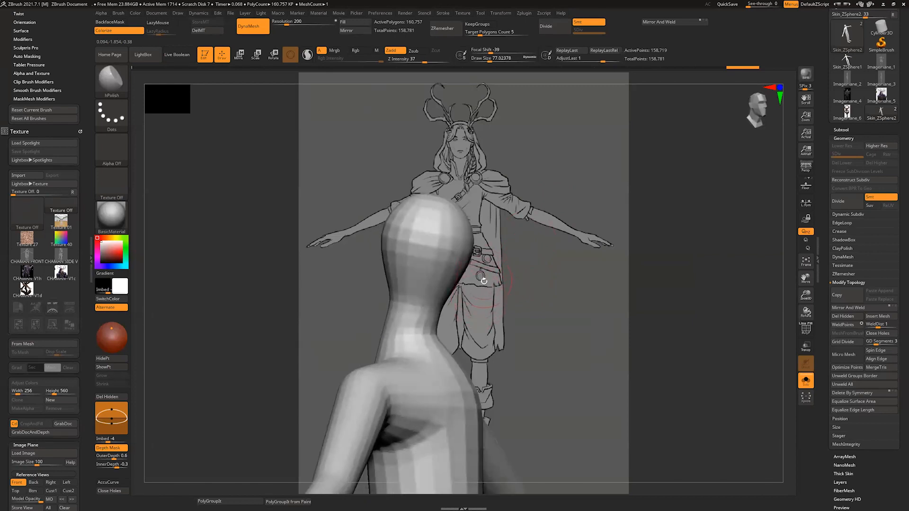
# Step: Reshape the sides of the head with the Move brush at a draw size of about 108, undoing the last adjustment
pyautogui.press('b')
pyautogui.press('m')
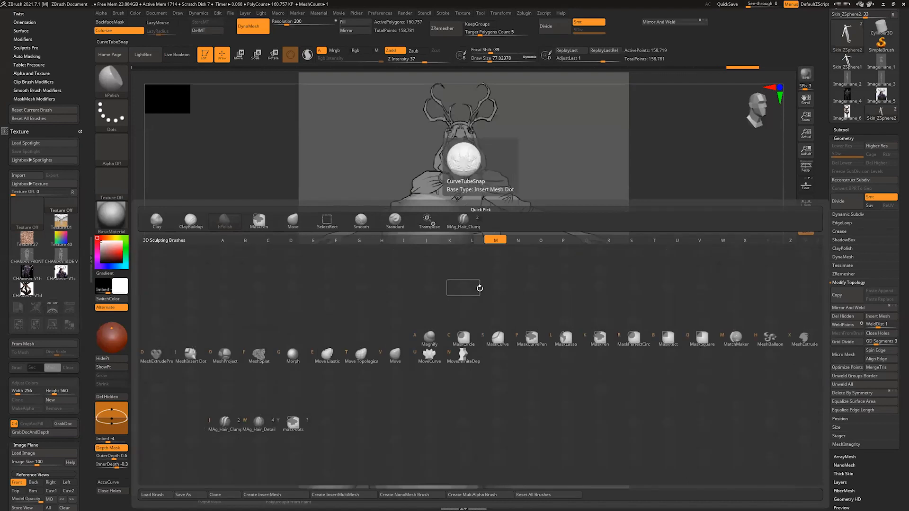
pyautogui.press('v')
pyautogui.moveTo(453, 297); pyautogui.dragTo(498, 247)
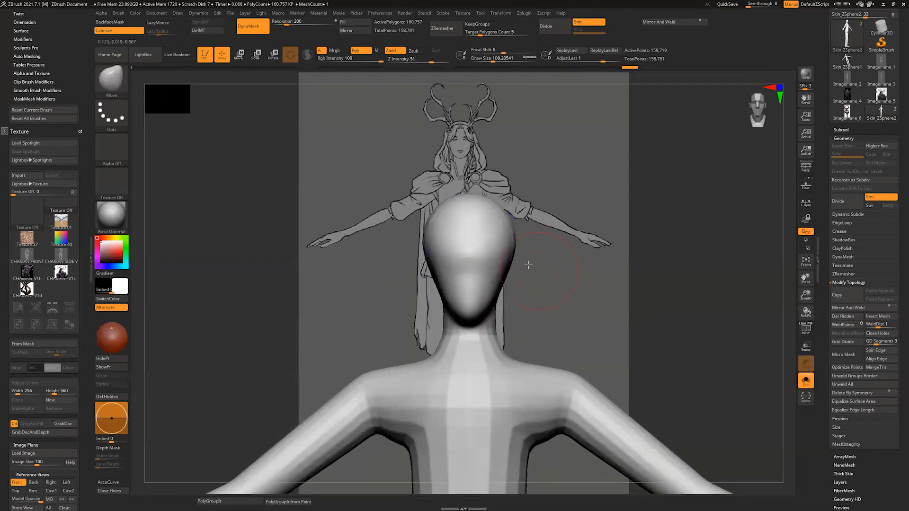
pyautogui.moveTo(497, 247); pyautogui.dragTo(474, 227, button='right')
pyautogui.moveTo(487, 219); pyautogui.dragTo(510, 212)
pyautogui.moveTo(477, 229); pyautogui.dragTo(496, 218)
pyautogui.moveTo(603, 228); pyautogui.dragTo(617, 231)
pyautogui.moveTo(538, 252)
pyautogui.keyDown('shift'); pyautogui.mouseDown()
pyautogui.moveTo(532, 215)
pyautogui.moveTo(564, 213)
pyautogui.mouseUp(); pyautogui.keyUp('shift')
pyautogui.hotkey('ctrl', 'z')
pyautogui.moveTo(572, 84); pyautogui.dragTo(594, 83)
# Step: Adjust the back of the head, neck and shoulder area with the Move brush from above and around
pyautogui.moveTo(615, 213); pyautogui.dragTo(598, 265)
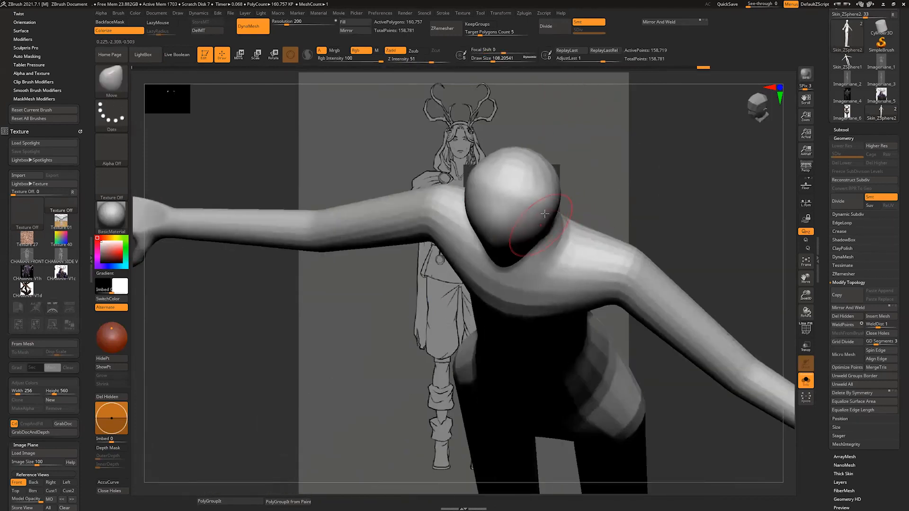
pyautogui.moveTo(597, 112); pyautogui.dragTo(587, 161)
pyautogui.moveTo(539, 140); pyautogui.dragTo(536, 134)
pyautogui.moveTo(480, 148); pyautogui.dragTo(507, 132)
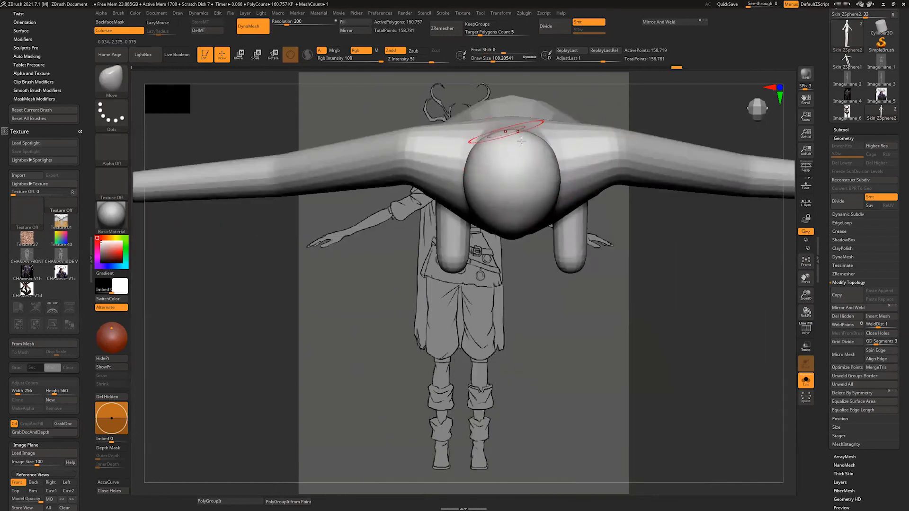
pyautogui.moveTo(531, 364)
pyautogui.mouseDown()
pyautogui.moveTo(549, 320)
pyautogui.moveTo(585, 132)
pyautogui.moveTo(560, 139)
pyautogui.moveTo(597, 144)
pyautogui.mouseUp()
pyautogui.moveTo(541, 142)
pyautogui.mouseDown()
pyautogui.moveTo(536, 148)
pyautogui.moveTo(571, 160)
pyautogui.mouseUp()
pyautogui.keyDown('shift'); pyautogui.moveTo(487, 183); pyautogui.dragTo(495, 199); pyautogui.keyUp('shift')
pyautogui.moveTo(369, 203); pyautogui.dragTo(419, 200)
# Step: Soften and reshape the shoulders and upper torso with the Move and Smooth brushes
pyautogui.moveTo(531, 255); pyautogui.dragTo(561, 258)
pyautogui.moveTo(501, 266); pyautogui.dragTo(545, 270)
pyautogui.keyDown('alt'); pyautogui.moveTo(544, 269); pyautogui.dragTo(539, 227); pyautogui.keyUp('alt')
pyautogui.keyDown('shift'); pyautogui.moveTo(419, 245); pyautogui.dragTo(428, 265); pyautogui.keyUp('shift')
pyautogui.moveTo(545, 256); pyautogui.dragTo(514, 251)
pyautogui.press('s')
pyautogui.moveTo(486, 223)
pyautogui.mouseDown()
pyautogui.moveTo(466, 219)
pyautogui.moveTo(478, 221)
pyautogui.mouseUp()
pyautogui.press('s')
# Step: Refine the chest sides and pull in the waist with the Move brush, using a draw size of about 192
pyautogui.moveTo(535, 207)
pyautogui.mouseDown()
pyautogui.moveTo(497, 222)
pyautogui.moveTo(477, 245)
pyautogui.mouseUp()
pyautogui.keyDown('shift'); pyautogui.moveTo(564, 223); pyautogui.dragTo(540, 220); pyautogui.keyUp('shift')
pyautogui.keyDown('shift'); pyautogui.moveTo(525, 231); pyautogui.dragTo(558, 201); pyautogui.keyUp('shift')
pyautogui.keyDown('alt'); pyautogui.moveTo(559, 322); pyautogui.dragTo(552, 284); pyautogui.keyUp('alt')
pyautogui.press('s')
pyautogui.moveTo(534, 272); pyautogui.dragTo(524, 274)
pyautogui.moveTo(520, 275)
pyautogui.mouseDown()
pyautogui.moveTo(529, 265)
pyautogui.moveTo(507, 358)
pyautogui.mouseUp()
pyautogui.moveTo(548, 314)
pyautogui.keyDown('alt'); pyautogui.mouseDown()
pyautogui.moveTo(536, 266)
pyautogui.moveTo(514, 262)
pyautogui.mouseUp(); pyautogui.keyUp('alt')
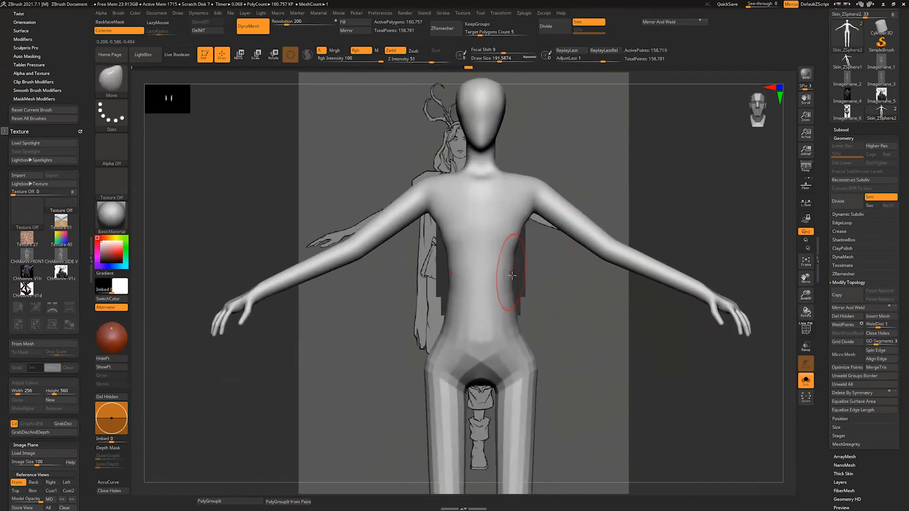
# Step: Return to the Front reference view, lower Model Opacity to 54, and resume sculpting with the Move brush
pyautogui.click(18, 483)
pyautogui.moveTo(83, 459); pyautogui.dragTo(83, 395)
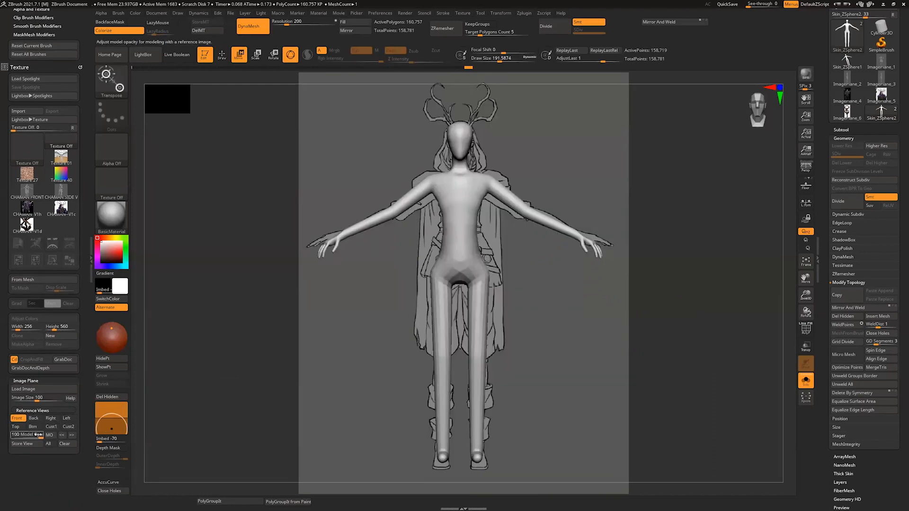
pyautogui.moveTo(27, 435); pyautogui.dragTo(25, 435)
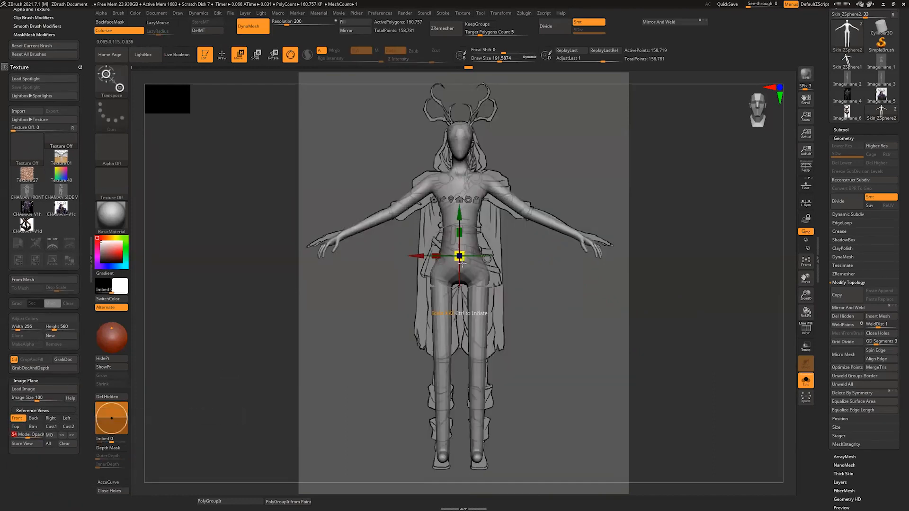
pyautogui.press('q')
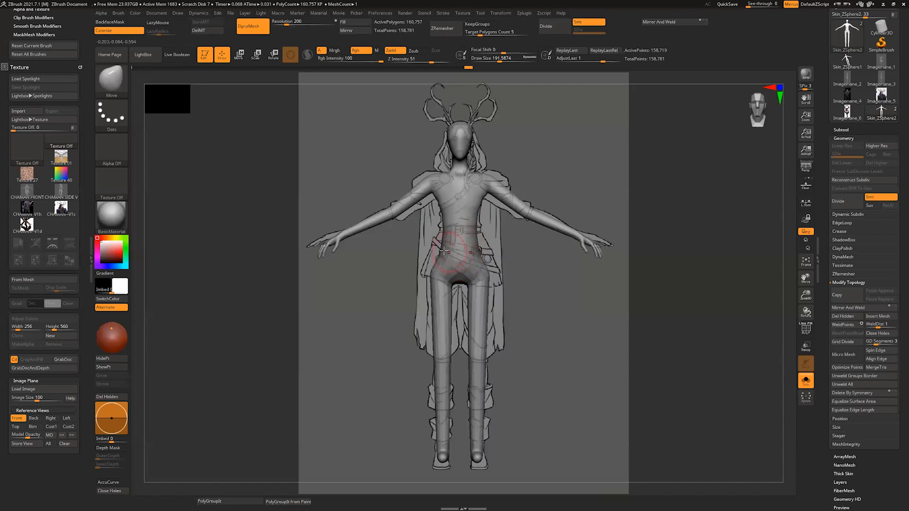
# Step: Reshape the hips and upper thighs against the front drawing with the Move brush at a draw size of about 274
pyautogui.moveTo(447, 249); pyautogui.dragTo(485, 258, button='right')
pyautogui.moveTo(478, 256)
pyautogui.mouseDown()
pyautogui.moveTo(486, 257)
pyautogui.moveTo(483, 239)
pyautogui.moveTo(486, 286)
pyautogui.moveTo(455, 272)
pyautogui.mouseUp()
pyautogui.press('s')
pyautogui.moveTo(434, 307); pyautogui.dragTo(446, 319)
pyautogui.moveTo(446, 294); pyautogui.dragTo(451, 293)
pyautogui.moveTo(448, 308); pyautogui.dragTo(430, 298)
# Step: Reshape the crotch and buttocks from behind with the Move brush and smooth them at a draw size of about 192
pyautogui.moveTo(524, 255); pyautogui.dragTo(520, 300)
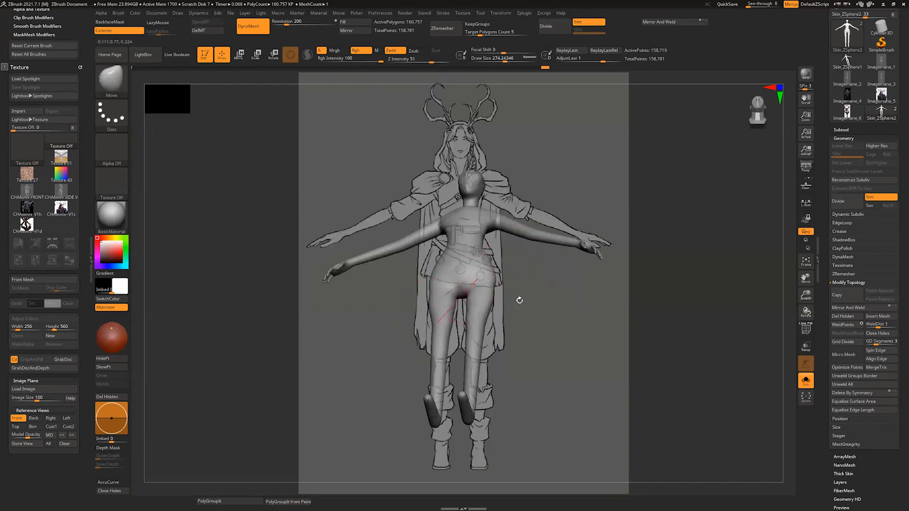
pyautogui.keyDown('shift'); pyautogui.moveTo(463, 289); pyautogui.dragTo(473, 294); pyautogui.keyUp('shift')
pyautogui.keyDown('shift'); pyautogui.moveTo(526, 362); pyautogui.dragTo(503, 335); pyautogui.keyUp('shift')
pyautogui.press('s')
pyautogui.moveTo(480, 290); pyautogui.dragTo(477, 291)
pyautogui.moveTo(464, 292)
pyautogui.mouseDown()
pyautogui.moveTo(514, 270)
pyautogui.moveTo(472, 296)
pyautogui.moveTo(474, 288)
pyautogui.mouseUp()
pyautogui.moveTo(527, 284)
pyautogui.mouseDown()
pyautogui.moveTo(524, 313)
pyautogui.moveTo(528, 286)
pyautogui.moveTo(519, 284)
pyautogui.moveTo(542, 325)
pyautogui.moveTo(540, 348)
pyautogui.mouseUp()
pyautogui.moveTo(506, 313)
pyautogui.mouseDown()
pyautogui.moveTo(521, 298)
pyautogui.moveTo(515, 304)
pyautogui.mouseUp()
pyautogui.moveTo(504, 316); pyautogui.dragTo(513, 284)
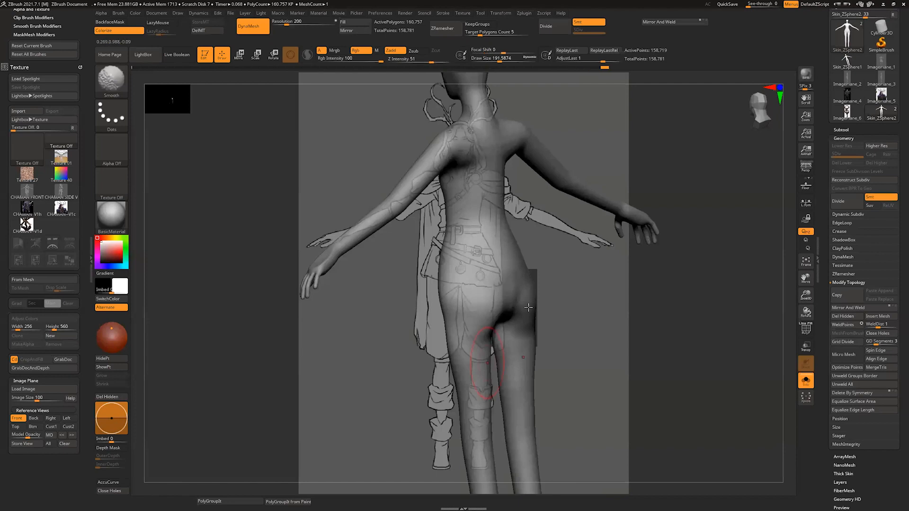
# Step: Smooth the buttocks and pull the outer hip and back of the thigh into a rounder form
pyautogui.keyDown('shift'); pyautogui.moveTo(528, 307); pyautogui.dragTo(527, 303); pyautogui.keyUp('shift')
pyautogui.moveTo(549, 293); pyautogui.dragTo(535, 281, button='right')
pyautogui.moveTo(517, 288); pyautogui.dragTo(526, 267)
pyautogui.moveTo(602, 309); pyautogui.dragTo(578, 296)
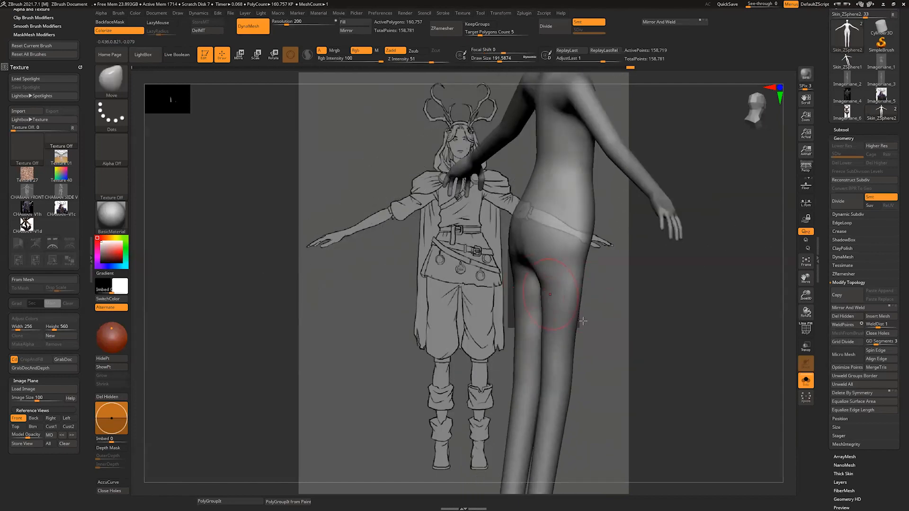
pyautogui.moveTo(538, 288); pyautogui.dragTo(597, 330, button='right')
# Step: Add volume to the buttocks and the backs of the thighs with the Inflat brush
pyautogui.press('b')
pyautogui.press('i')
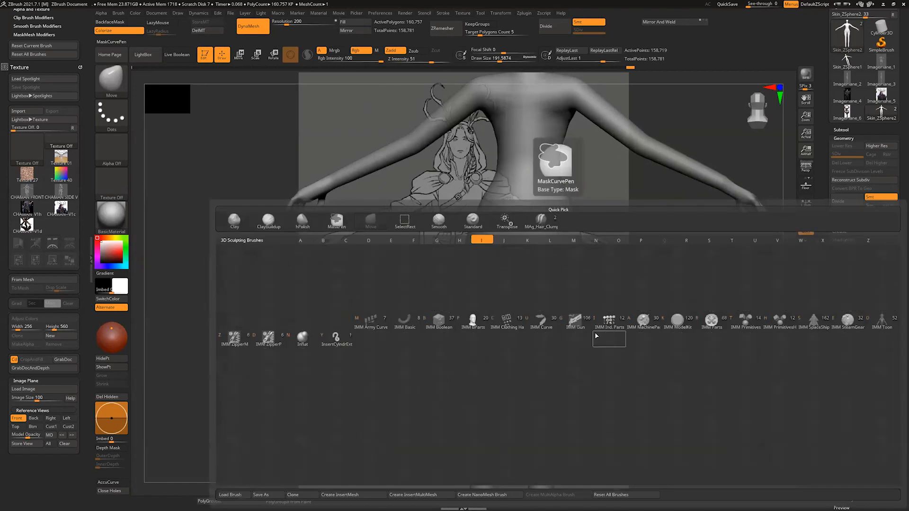
pyautogui.click(302, 344)
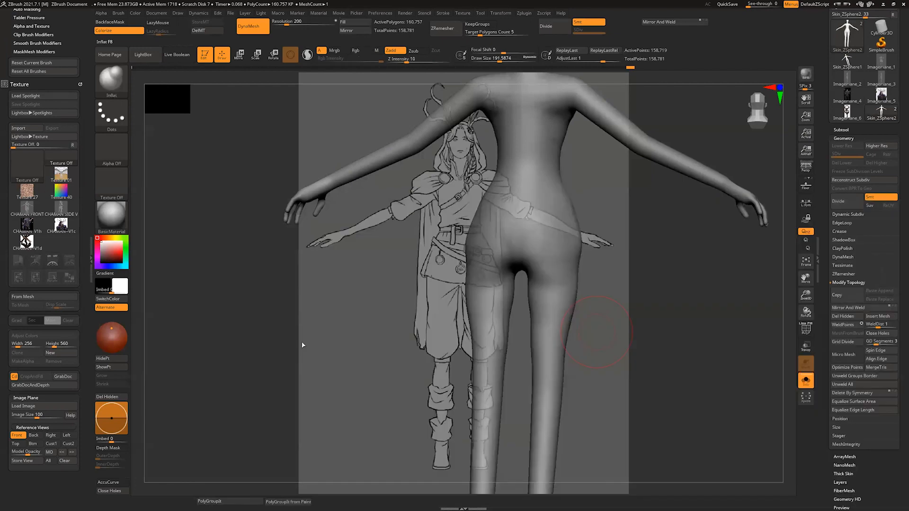
pyautogui.moveTo(600, 308); pyautogui.dragTo(544, 277, button='right')
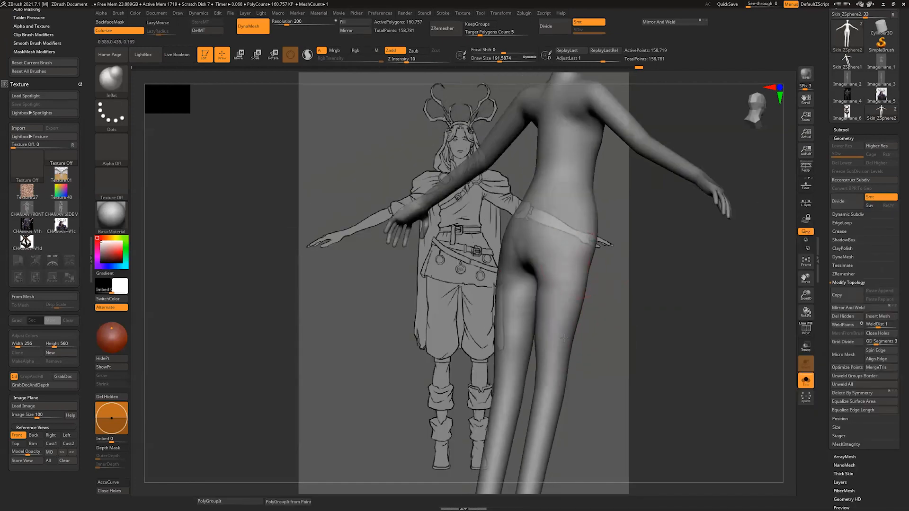
pyautogui.moveTo(543, 275); pyautogui.dragTo(549, 320)
pyautogui.moveTo(577, 325); pyautogui.dragTo(646, 327, button='right')
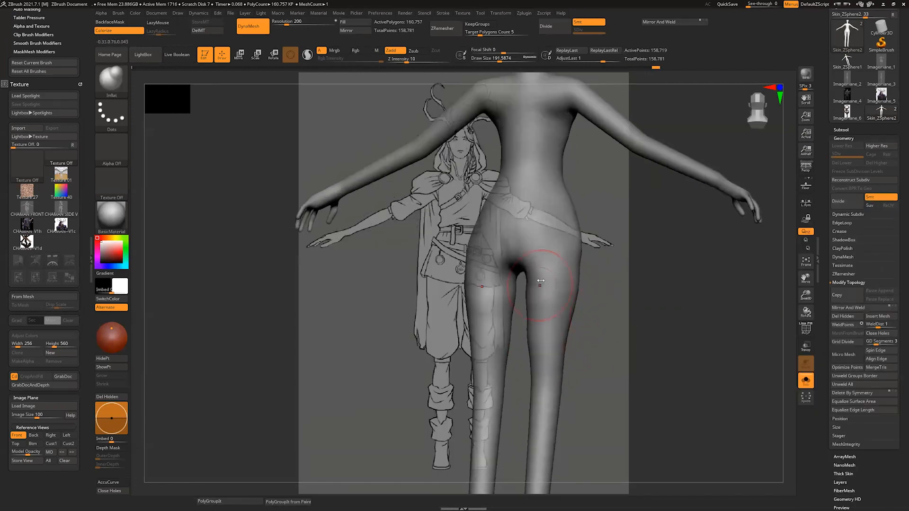
pyautogui.keyDown('shift'); pyautogui.moveTo(539, 282); pyautogui.dragTo(540, 329); pyautogui.keyUp('shift')
pyautogui.moveTo(566, 294); pyautogui.dragTo(571, 287)
# Step: Switch to the ClayBuildup brush and reduce its draw size to about 140 for work on the torso
pyautogui.press('b')
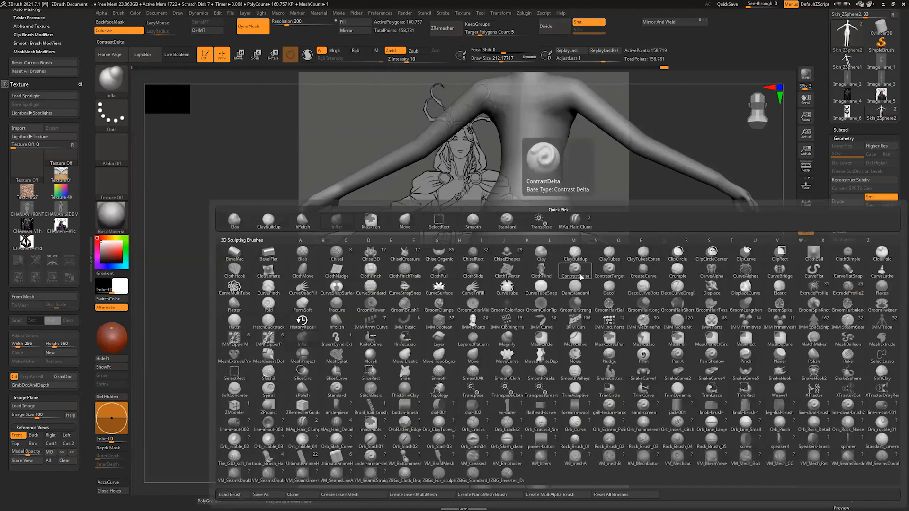
pyautogui.press('c')
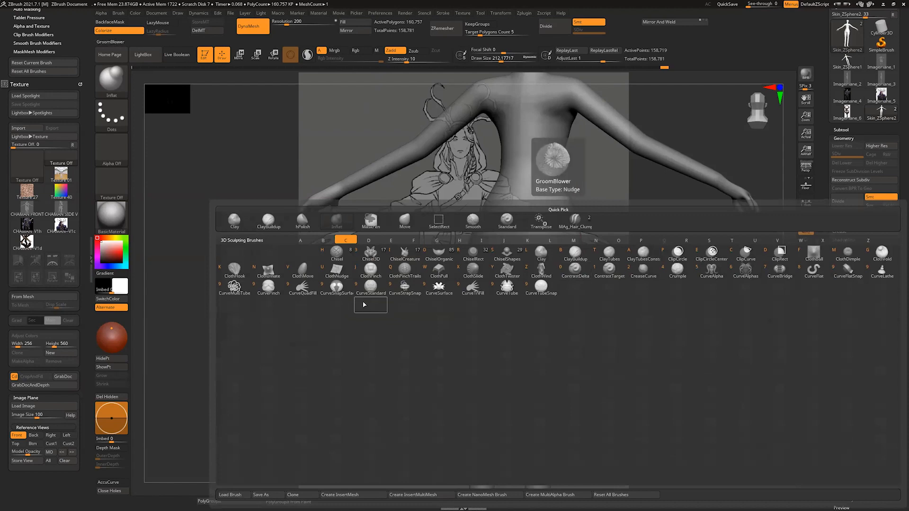
pyautogui.press('b')
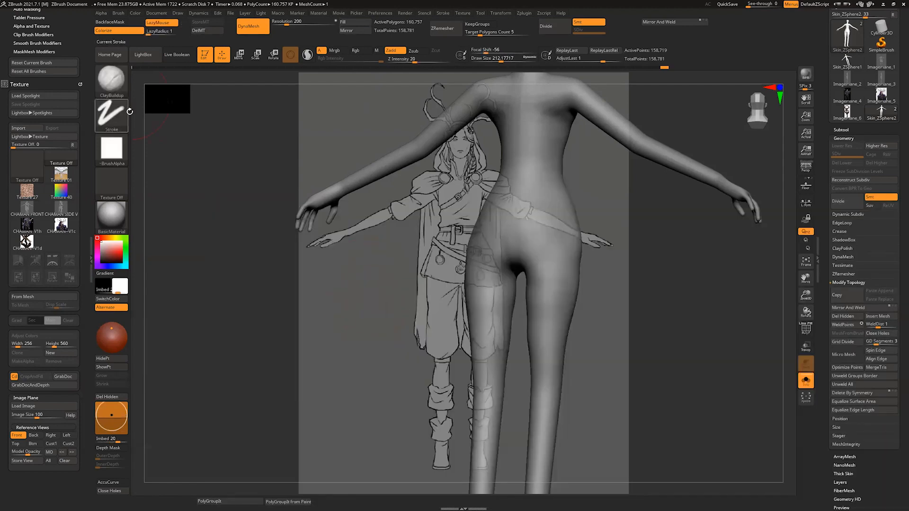
pyautogui.press('s')
pyautogui.moveTo(535, 226); pyautogui.dragTo(522, 225)
pyautogui.moveTo(589, 242)
pyautogui.mouseDown()
pyautogui.moveTo(604, 242)
pyautogui.moveTo(567, 290)
pyautogui.moveTo(564, 277)
pyautogui.mouseUp()
pyautogui.press('s')
pyautogui.moveTo(489, 160); pyautogui.dragTo(495, 159)
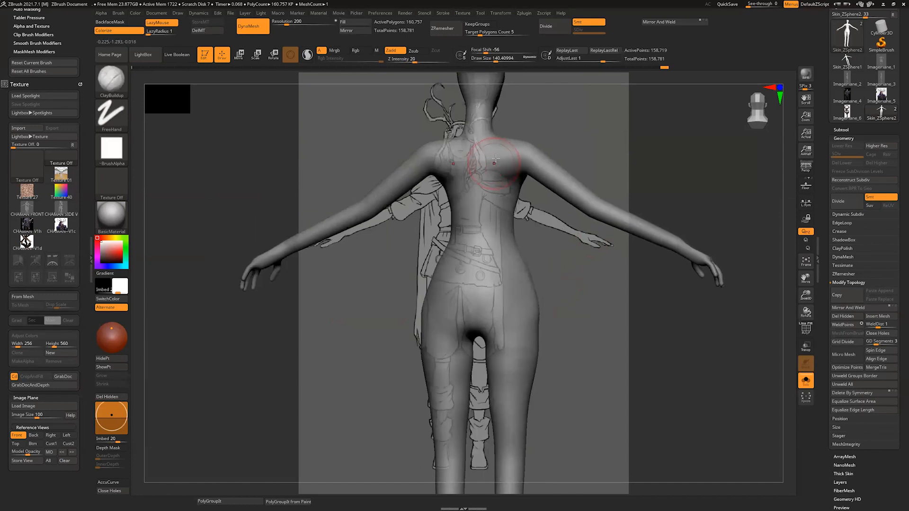
# Step: Try building up the front of the chest with ClayBuildup at a draw size of about 65, undoing both attempts
pyautogui.moveTo(535, 217); pyautogui.dragTo(583, 199)
pyautogui.press('s')
pyautogui.moveTo(505, 241); pyautogui.dragTo(500, 240)
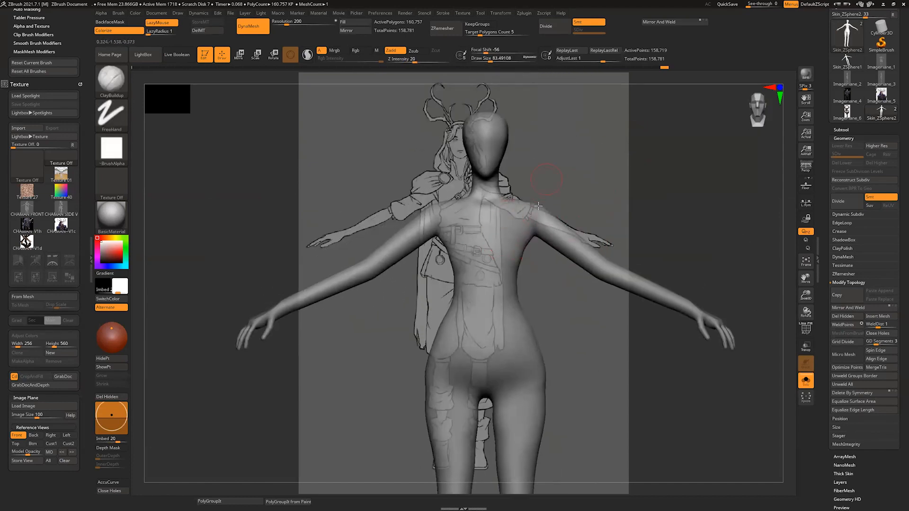
pyautogui.keyDown('alt'); pyautogui.moveTo(545, 179); pyautogui.dragTo(525, 232); pyautogui.keyUp('alt')
pyautogui.keyDown('alt'); pyautogui.moveTo(574, 211); pyautogui.dragTo(535, 284); pyautogui.keyUp('alt')
pyautogui.press('s')
pyautogui.moveTo(492, 232); pyautogui.dragTo(499, 274)
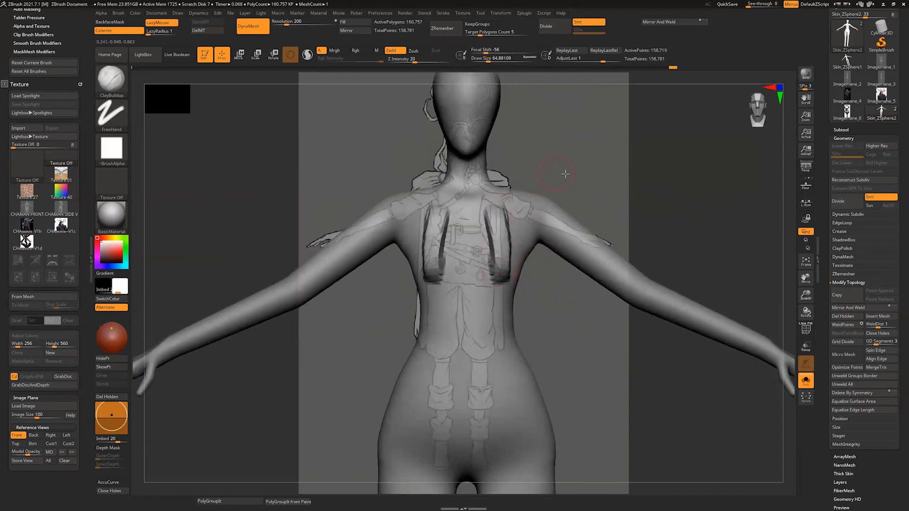
pyautogui.moveTo(563, 172); pyautogui.dragTo(553, 177)
pyautogui.hotkey('ctrl', 'z')
pyautogui.moveTo(496, 205); pyautogui.dragTo(506, 273)
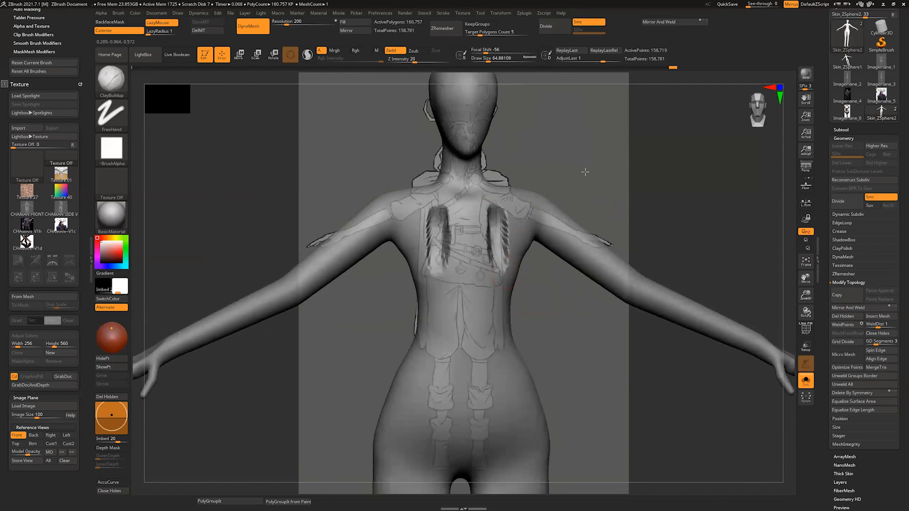
pyautogui.moveTo(585, 172)
pyautogui.mouseDown()
pyautogui.moveTo(558, 193)
pyautogui.moveTo(519, 272)
pyautogui.moveTo(489, 287)
pyautogui.mouseUp()
pyautogui.hotkey('ctrl', 'z')
# Step: Build up the collarbones and the top of the sternum with ClayBuildup at a draw size of about 25
pyautogui.press('s')
pyautogui.moveTo(492, 284); pyautogui.dragTo(451, 288)
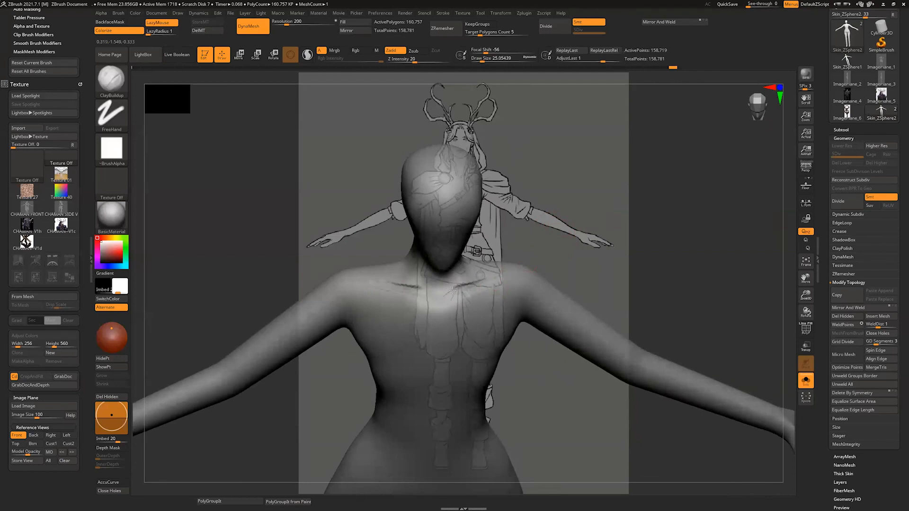
pyautogui.moveTo(518, 259); pyautogui.dragTo(515, 236)
pyautogui.moveTo(488, 283); pyautogui.dragTo(455, 282)
pyautogui.moveTo(515, 256); pyautogui.dragTo(489, 260)
pyautogui.moveTo(476, 299); pyautogui.dragTo(496, 291)
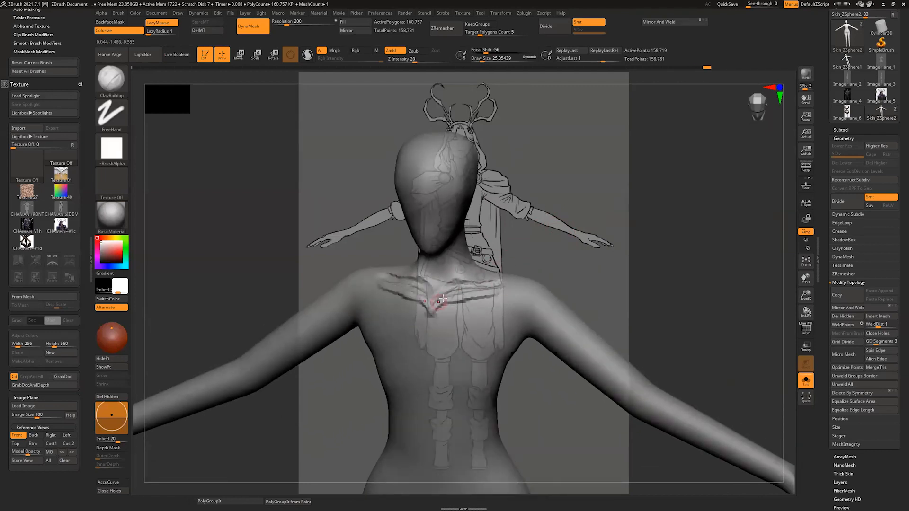
pyautogui.moveTo(526, 255); pyautogui.dragTo(568, 212)
# Step: Build up the breasts and upper chest with ClayBuildup at draw sizes of about 56 and 90, and smooth them with the collarbones
pyautogui.press('s')
pyautogui.moveTo(415, 294); pyautogui.dragTo(394, 333)
pyautogui.moveTo(442, 331)
pyautogui.mouseDown()
pyautogui.moveTo(431, 301)
pyautogui.moveTo(437, 331)
pyautogui.mouseUp()
pyautogui.moveTo(401, 284); pyautogui.dragTo(413, 334)
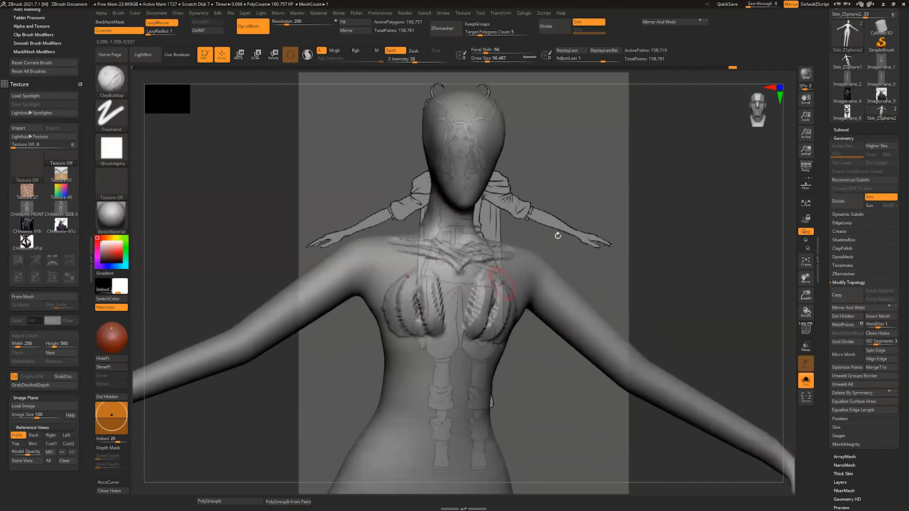
pyautogui.moveTo(557, 235); pyautogui.dragTo(603, 232)
pyautogui.press('s')
pyautogui.moveTo(427, 303)
pyautogui.mouseDown()
pyautogui.moveTo(422, 342)
pyautogui.moveTo(387, 326)
pyautogui.moveTo(421, 327)
pyautogui.mouseUp()
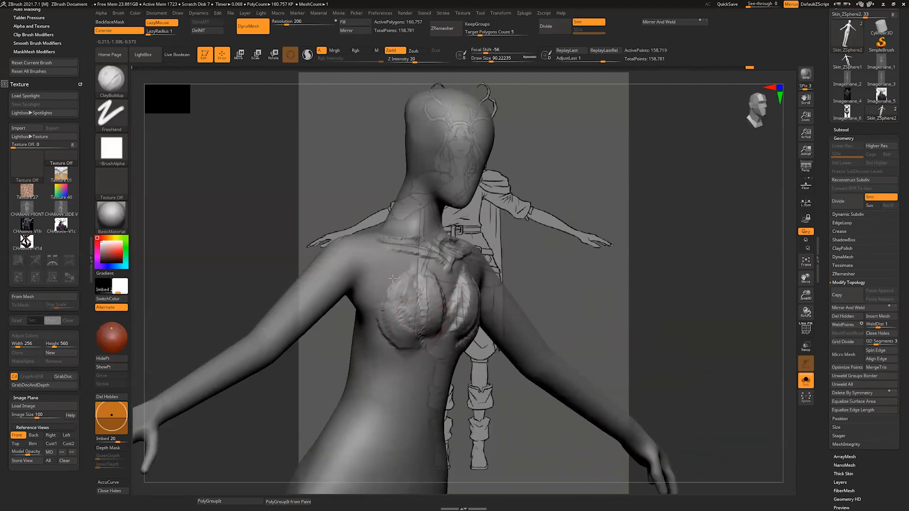
pyautogui.moveTo(392, 278)
pyautogui.mouseDown()
pyautogui.moveTo(378, 269)
pyautogui.moveTo(406, 281)
pyautogui.moveTo(423, 259)
pyautogui.mouseUp()
pyautogui.moveTo(543, 236); pyautogui.dragTo(500, 238)
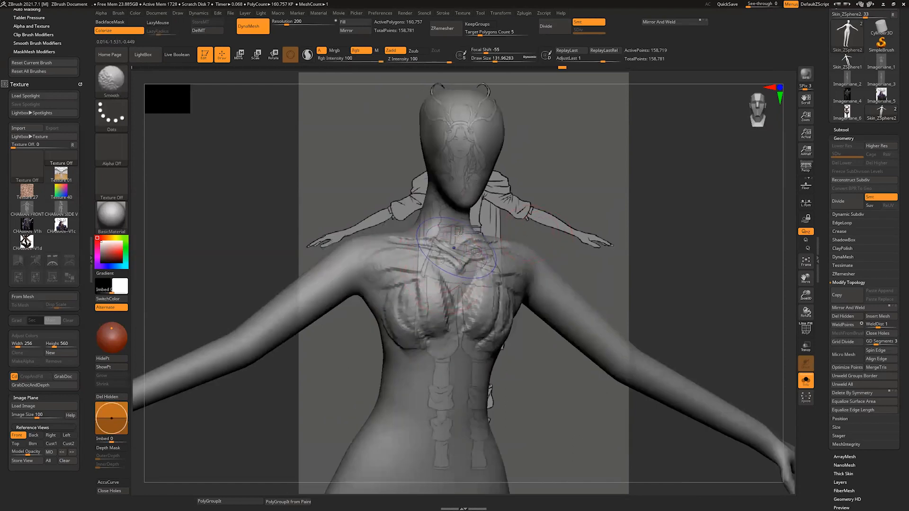
pyautogui.moveTo(443, 265)
pyautogui.keyDown('shift'); pyautogui.mouseDown()
pyautogui.moveTo(403, 271)
pyautogui.moveTo(441, 283)
pyautogui.moveTo(431, 306)
pyautogui.mouseUp(); pyautogui.keyUp('shift')
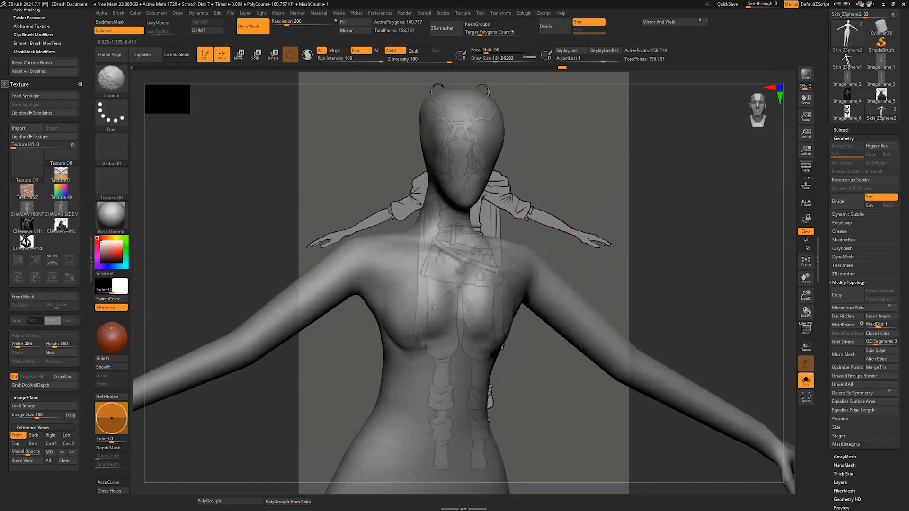
# Step: Add ClayBuildup strokes around the lower chest and sides of the rib cage with an adjusted draw size
pyautogui.moveTo(527, 391)
pyautogui.mouseDown(button='right')
pyautogui.moveTo(524, 361)
pyautogui.moveTo(560, 315)
pyautogui.moveTo(464, 295)
pyautogui.mouseUp(button='right')
pyautogui.press('s')
pyautogui.moveTo(462, 294); pyautogui.dragTo(453, 294)
pyautogui.moveTo(432, 277); pyautogui.dragTo(405, 328)
pyautogui.moveTo(573, 298); pyautogui.dragTo(505, 288, button='right')
pyautogui.press('s')
pyautogui.moveTo(505, 289); pyautogui.dragTo(502, 288)
pyautogui.moveTo(529, 280); pyautogui.dragTo(488, 342)
pyautogui.moveTo(484, 308); pyautogui.dragTo(524, 282)
# Step: Smooth the ClayBuildup strokes on the chest and around the rib cage at draw sizes of about 132 and 87
pyautogui.moveTo(535, 284); pyautogui.dragTo(587, 303, button='right')
pyautogui.moveTo(459, 287); pyautogui.dragTo(417, 326)
pyautogui.moveTo(483, 302); pyautogui.dragTo(426, 303, button='right')
pyautogui.moveTo(402, 290); pyautogui.dragTo(369, 335)
pyautogui.moveTo(379, 322); pyautogui.dragTo(437, 312, button='right')
pyautogui.moveTo(435, 310)
pyautogui.mouseDown()
pyautogui.moveTo(430, 351)
pyautogui.moveTo(420, 350)
pyautogui.mouseUp()
pyautogui.moveTo(420, 331); pyautogui.dragTo(482, 312, button='right')
pyautogui.moveTo(398, 289)
pyautogui.keyDown('shift'); pyautogui.mouseDown()
pyautogui.moveTo(331, 327)
pyautogui.moveTo(358, 335)
pyautogui.mouseUp(); pyautogui.keyUp('shift')
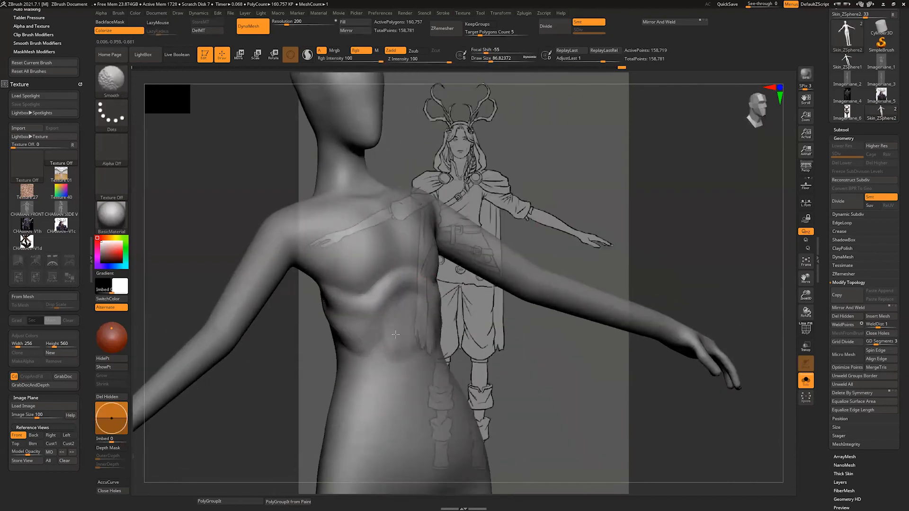
# Step: Build up the shoulder blades on the upper back with ClayBuildup at a draw size of about 87
pyautogui.moveTo(398, 327)
pyautogui.mouseDown(button='right')
pyautogui.moveTo(478, 246)
pyautogui.moveTo(427, 243)
pyautogui.mouseUp(button='right')
pyautogui.moveTo(430, 256)
pyautogui.mouseDown()
pyautogui.moveTo(402, 275)
pyautogui.moveTo(417, 265)
pyautogui.mouseUp()
pyautogui.moveTo(402, 232)
pyautogui.mouseDown()
pyautogui.moveTo(391, 279)
pyautogui.moveTo(403, 280)
pyautogui.mouseUp()
pyautogui.moveTo(412, 284)
pyautogui.mouseDown(button='right')
pyautogui.moveTo(403, 265)
pyautogui.moveTo(454, 237)
pyautogui.mouseUp(button='right')
pyautogui.moveTo(403, 237); pyautogui.dragTo(402, 284)
pyautogui.moveTo(454, 209); pyautogui.dragTo(434, 189, button='right')
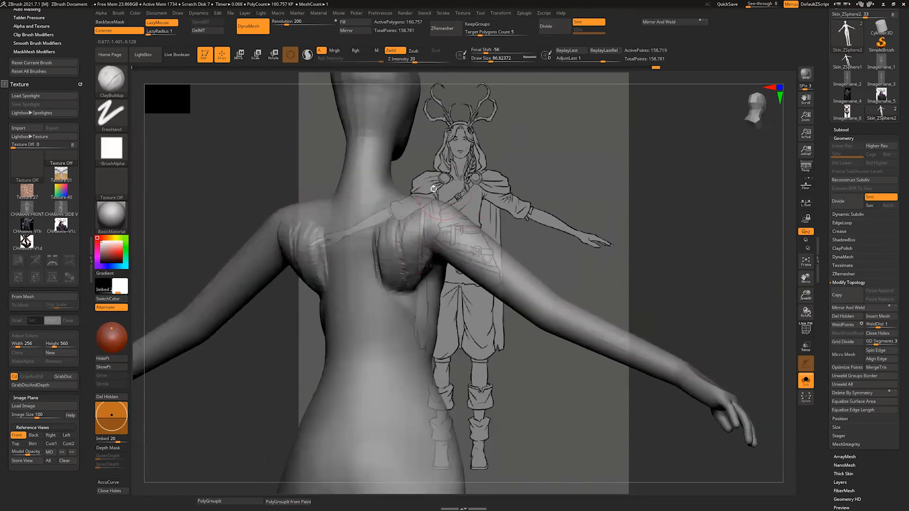
pyautogui.moveTo(411, 220); pyautogui.dragTo(409, 251)
pyautogui.moveTo(379, 209)
pyautogui.mouseDown()
pyautogui.moveTo(376, 265)
pyautogui.moveTo(392, 279)
pyautogui.mouseUp()
pyautogui.moveTo(388, 255)
pyautogui.keyDown('shift'); pyautogui.mouseDown()
pyautogui.moveTo(421, 223)
pyautogui.moveTo(421, 279)
pyautogui.mouseUp(); pyautogui.keyUp('shift')
pyautogui.moveTo(454, 294)
pyautogui.mouseDown(button='right')
pyautogui.moveTo(493, 298)
pyautogui.moveTo(467, 277)
pyautogui.mouseUp(button='right')
# Step: Blend the shoulder blades into the back muscles with further strokes and smoothing, raising the draw size to about 154
pyautogui.moveTo(433, 260); pyautogui.dragTo(410, 334)
pyautogui.moveTo(405, 246); pyautogui.dragTo(407, 306)
pyautogui.moveTo(416, 272); pyautogui.dragTo(407, 333)
pyautogui.moveTo(449, 303); pyautogui.dragTo(469, 294, button='right')
pyautogui.moveTo(398, 263); pyautogui.dragTo(397, 313)
pyautogui.moveTo(464, 298); pyautogui.dragTo(503, 304, button='right')
pyautogui.moveTo(417, 258); pyautogui.dragTo(409, 338)
pyautogui.press('s')
pyautogui.moveTo(389, 303); pyautogui.dragTo(394, 303)
pyautogui.moveTo(403, 265)
pyautogui.keyDown('shift'); pyautogui.mouseDown()
pyautogui.moveTo(414, 332)
pyautogui.moveTo(419, 279)
pyautogui.mouseUp(); pyautogui.keyUp('shift')
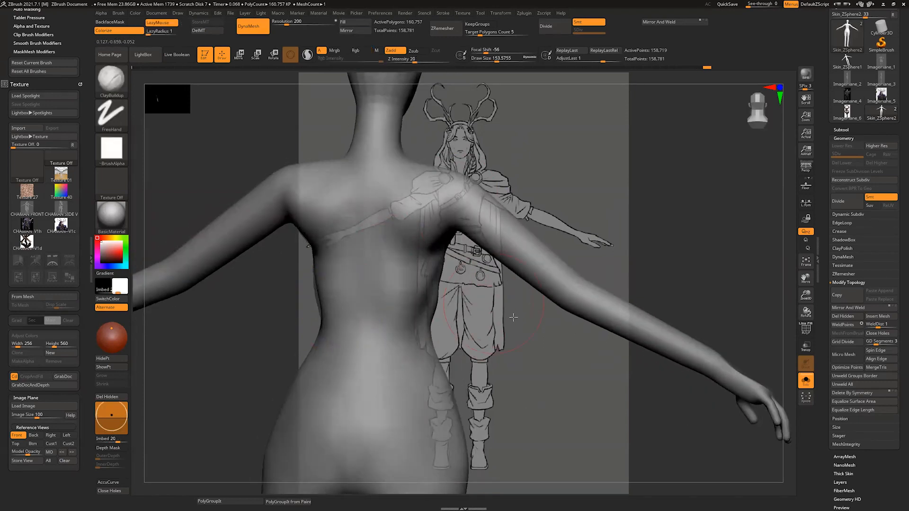
pyautogui.keyDown('alt'); pyautogui.moveTo(513, 317); pyautogui.dragTo(506, 378, button='right'); pyautogui.keyUp('alt')
pyautogui.moveTo(487, 258); pyautogui.dragTo(509, 260, button='right')
# Step: Build up the back of the neck and the trapezius with ClayBuildup at a draw size of about 49, and smooth the strokes
pyautogui.press('s')
pyautogui.moveTo(367, 227)
pyautogui.mouseDown()
pyautogui.moveTo(348, 245)
pyautogui.moveTo(360, 252)
pyautogui.mouseUp()
pyautogui.moveTo(369, 218); pyautogui.dragTo(377, 254)
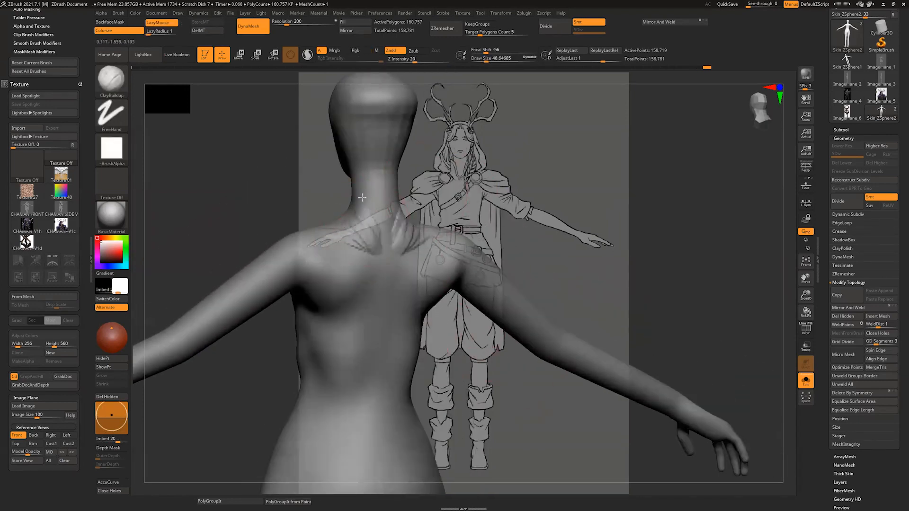
pyautogui.moveTo(363, 182); pyautogui.dragTo(362, 230)
pyautogui.moveTo(372, 180); pyautogui.dragTo(335, 227)
pyautogui.moveTo(364, 209); pyautogui.dragTo(371, 244)
pyautogui.moveTo(379, 171); pyautogui.dragTo(379, 244)
pyautogui.moveTo(373, 169); pyautogui.dragTo(366, 223)
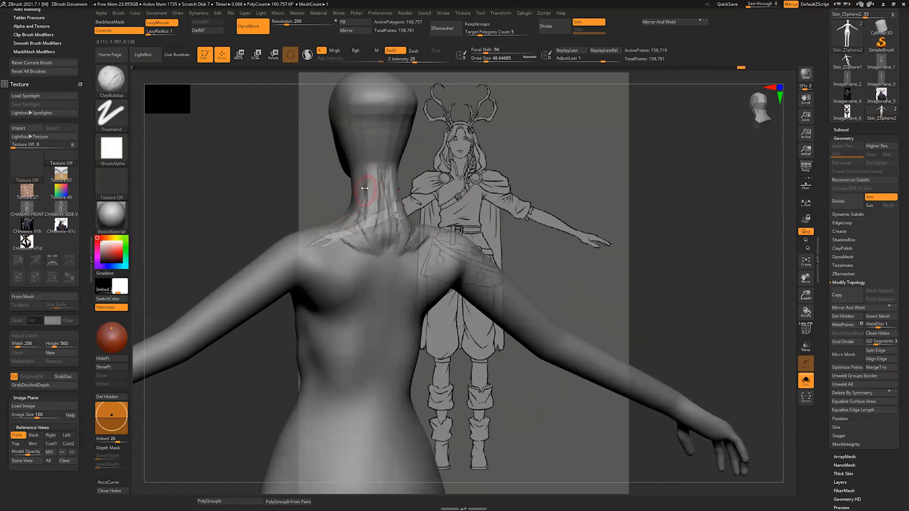
pyautogui.keyDown('shift'); pyautogui.moveTo(364, 188); pyautogui.dragTo(369, 209); pyautogui.keyUp('shift')
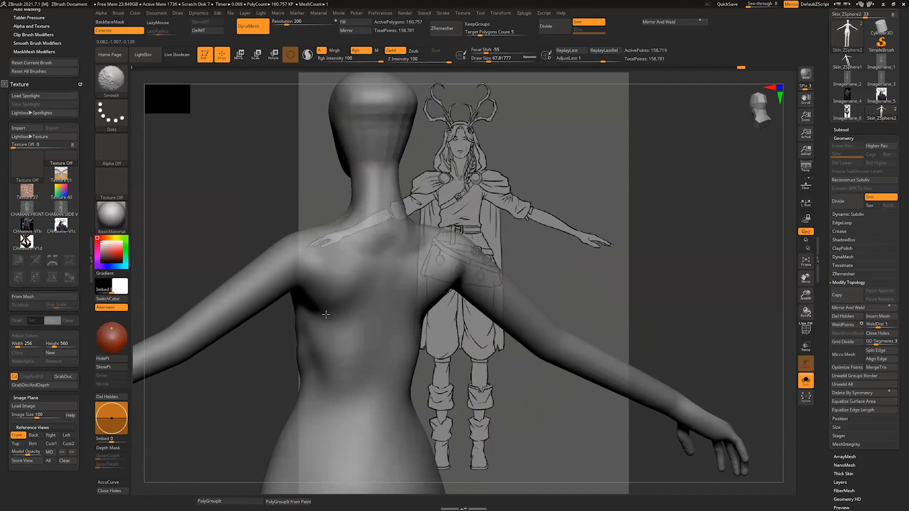
# Step: Build up the front and inner sides of the upper thighs with ClayBuildup at a draw size of about 97
pyautogui.moveTo(502, 359)
pyautogui.mouseDown(button='right')
pyautogui.moveTo(514, 355)
pyautogui.moveTo(488, 282)
pyautogui.moveTo(461, 270)
pyautogui.moveTo(524, 331)
pyautogui.moveTo(542, 334)
pyautogui.mouseUp(button='right')
pyautogui.moveTo(359, 341); pyautogui.dragTo(419, 370)
pyautogui.moveTo(529, 385); pyautogui.dragTo(518, 351, button='right')
pyautogui.moveTo(518, 350)
pyautogui.keyDown('alt'); pyautogui.mouseDown(button='right')
pyautogui.moveTo(521, 297)
pyautogui.moveTo(505, 291)
pyautogui.mouseUp(button='right'); pyautogui.keyUp('alt')
pyautogui.moveTo(460, 373); pyautogui.dragTo(479, 308)
pyautogui.moveTo(538, 318); pyautogui.dragTo(523, 315, button='right')
pyautogui.moveTo(465, 333); pyautogui.dragTo(421, 417)
pyautogui.moveTo(526, 350); pyautogui.dragTo(540, 348, button='right')
pyautogui.keyDown('alt'); pyautogui.moveTo(540, 348); pyautogui.dragTo(540, 298, button='right'); pyautogui.keyUp('alt')
pyautogui.moveTo(474, 322)
pyautogui.keyDown('shift'); pyautogui.mouseDown()
pyautogui.moveTo(497, 251)
pyautogui.moveTo(461, 343)
pyautogui.moveTo(486, 267)
pyautogui.mouseUp(); pyautogui.keyUp('shift')
pyautogui.moveTo(542, 348)
pyautogui.mouseDown(button='right')
pyautogui.moveTo(554, 347)
pyautogui.moveTo(544, 299)
pyautogui.mouseUp(button='right')
pyautogui.moveTo(448, 329); pyautogui.dragTo(479, 298)
pyautogui.moveTo(476, 313); pyautogui.dragTo(457, 393)
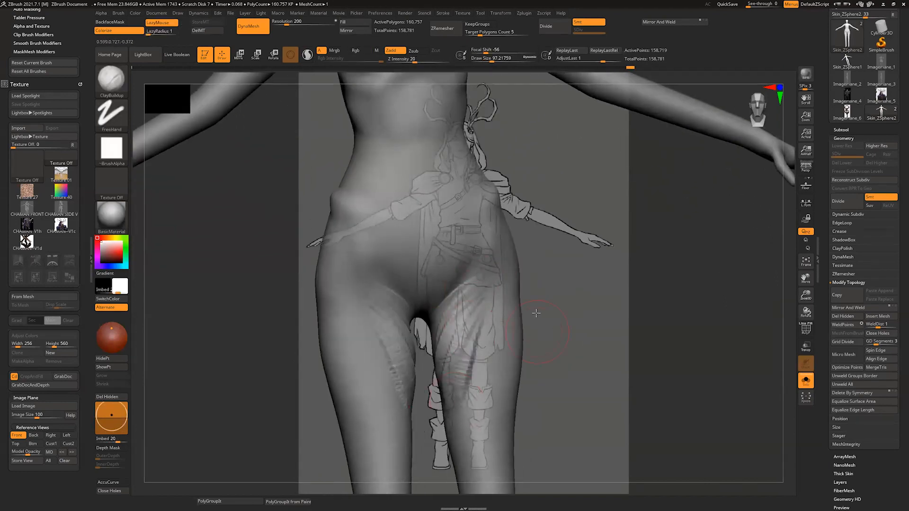
# Step: Return the body to the front reference view and smooth the thigh strokes, enlarging the draw size to about 202
pyautogui.moveTo(536, 313); pyautogui.dragTo(528, 251, button='right')
pyautogui.click(17, 435)
pyautogui.press('w')
pyautogui.press('s')
pyautogui.moveTo(462, 302); pyautogui.dragTo(466, 302)
pyautogui.press('q')
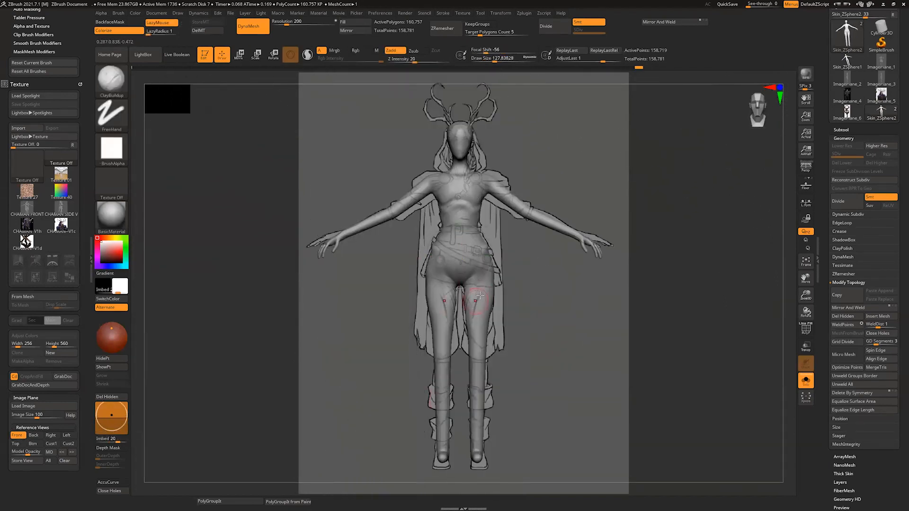
pyautogui.press('shift')
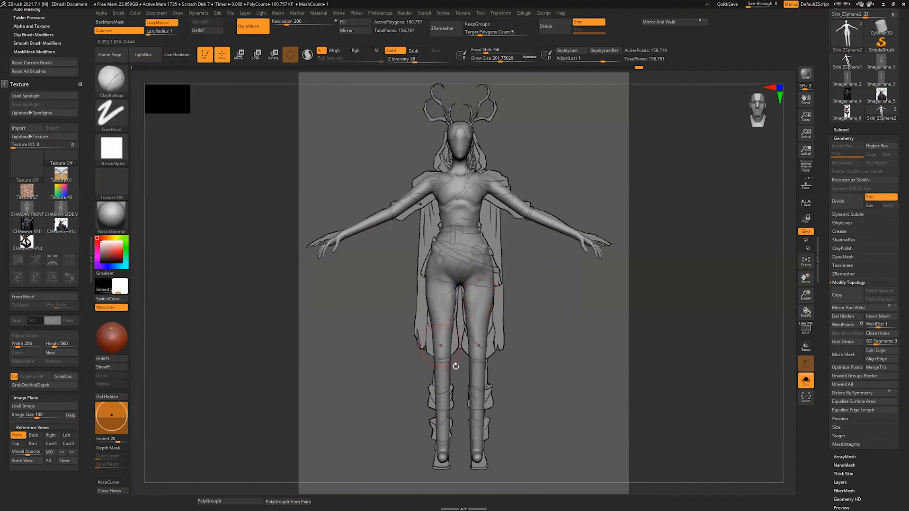
# Step: Thicken the legs around the knees and upper calves with the Inflat brush at draw sizes of about 202 and 192
pyautogui.moveTo(530, 380); pyautogui.dragTo(556, 455, button='right')
pyautogui.keyDown('alt'); pyautogui.moveTo(556, 455); pyautogui.dragTo(539, 348, button='right'); pyautogui.keyUp('alt')
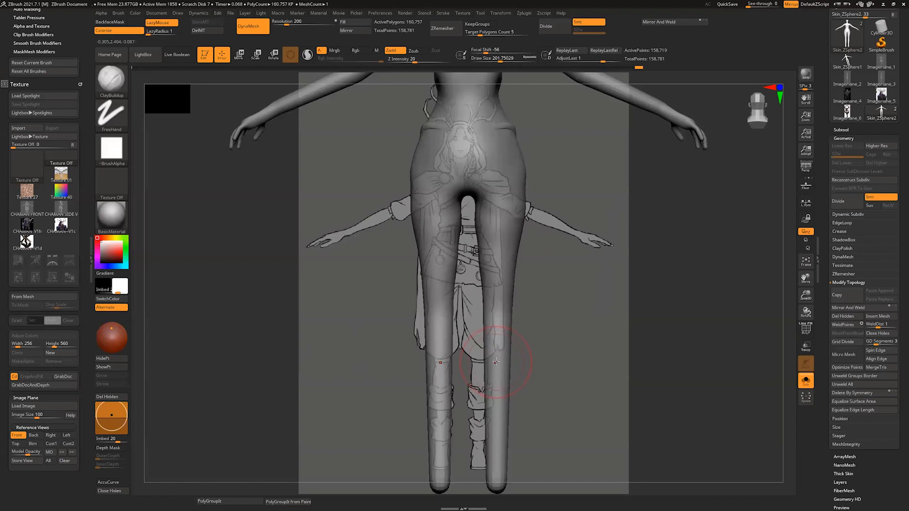
pyautogui.press('b')
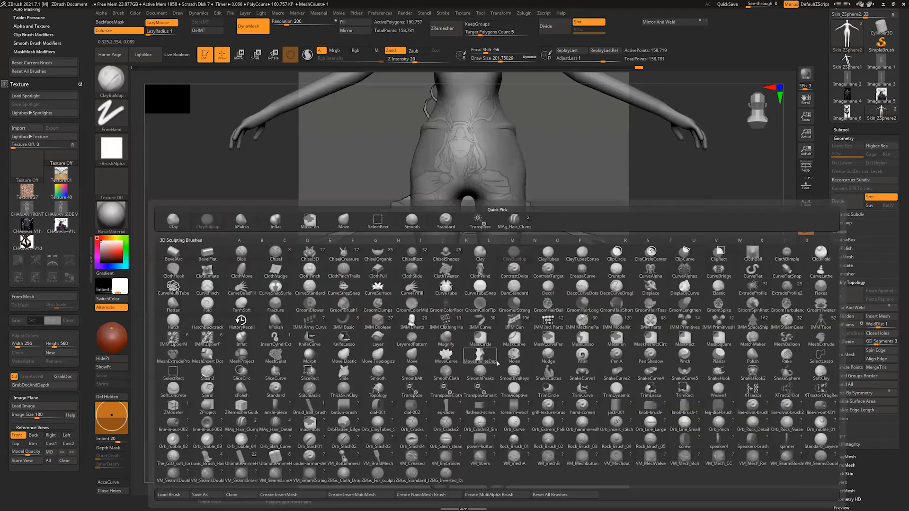
pyautogui.press('i')
pyautogui.press('n')
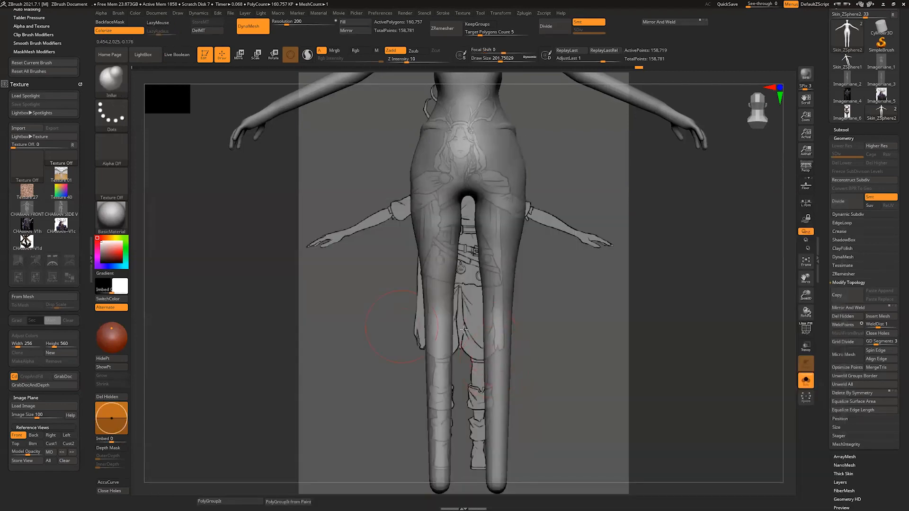
pyautogui.moveTo(494, 357); pyautogui.dragTo(500, 365)
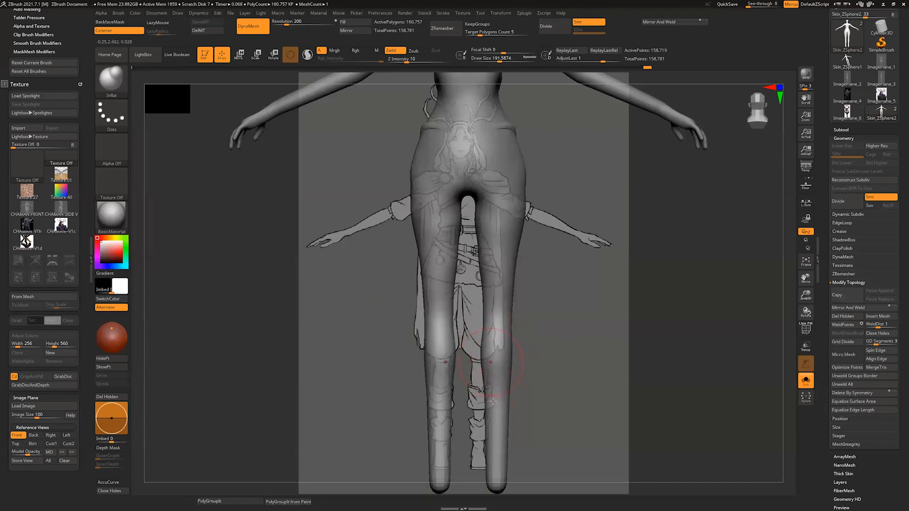
# Step: Align the body with the front reference and adjust the outline of the lower legs using Move at a draw size of about 202
pyautogui.click(19, 435)
pyautogui.press('w')
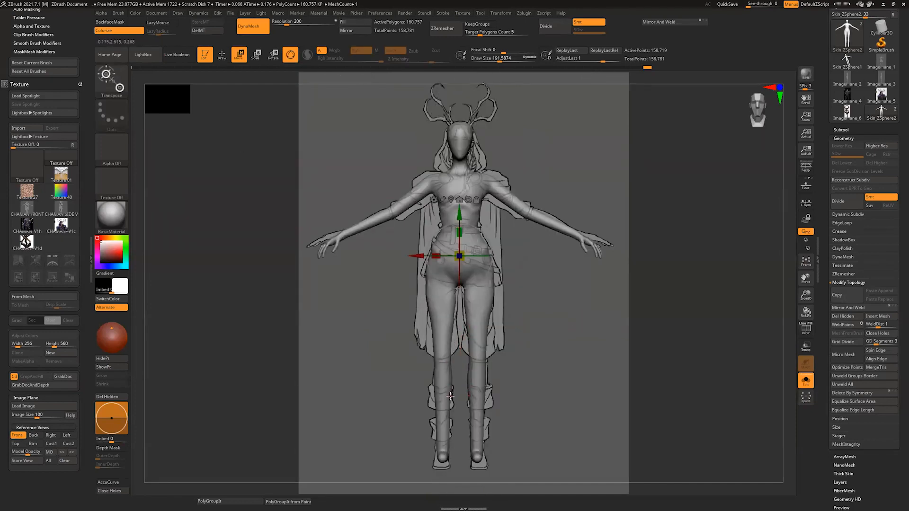
pyautogui.press('b')
pyautogui.press('m')
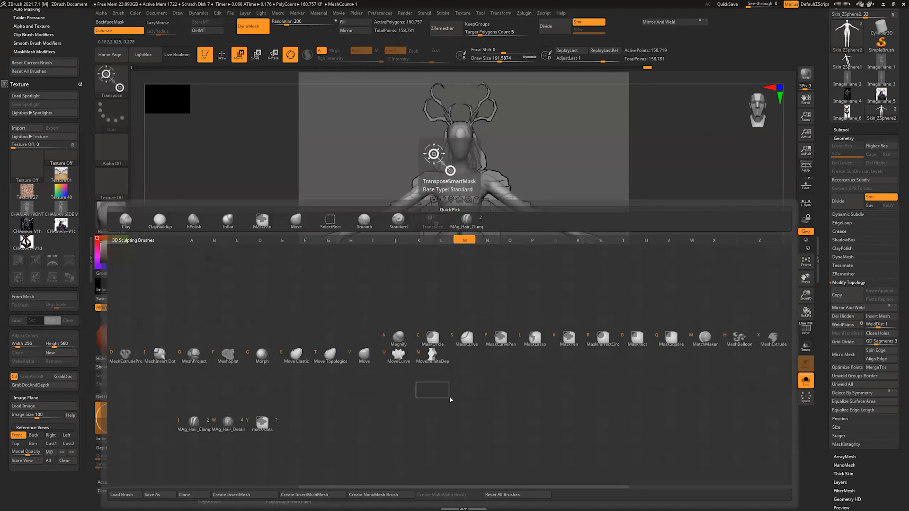
pyautogui.press('v')
pyautogui.moveTo(437, 386); pyautogui.dragTo(434, 385)
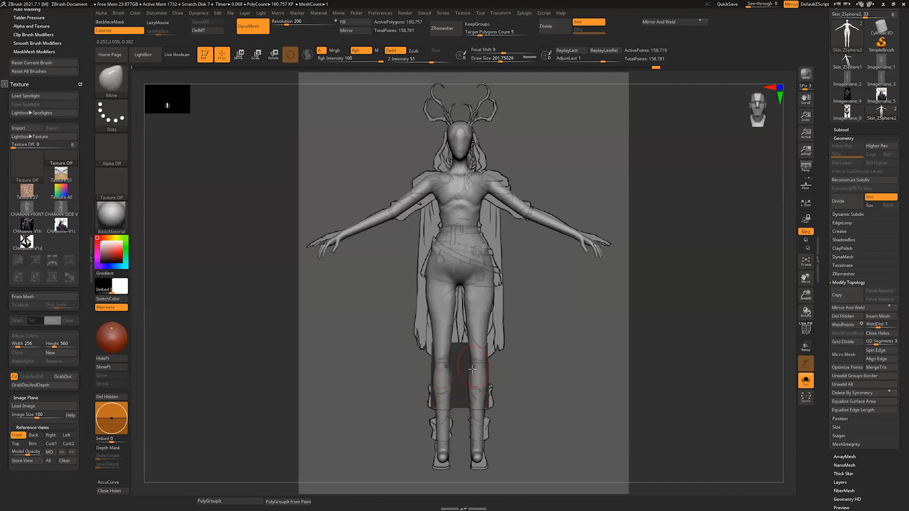
# Step: Reshape the thigh outlines against the front reference with Move at draw sizes of about 245 and 293
pyautogui.press('s')
pyautogui.moveTo(491, 323); pyautogui.dragTo(495, 323)
pyautogui.moveTo(494, 318); pyautogui.dragTo(498, 317)
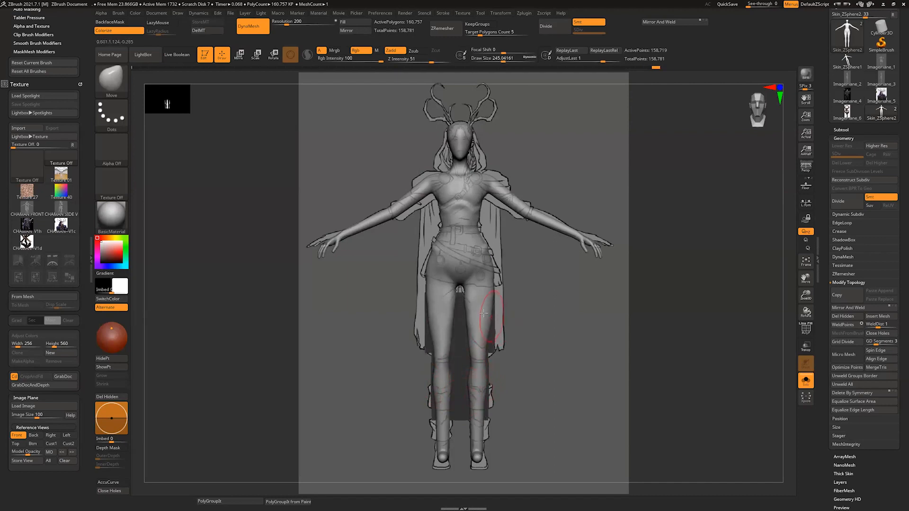
pyautogui.moveTo(500, 317); pyautogui.dragTo(475, 306, button='right')
pyautogui.press('s')
pyautogui.moveTo(474, 306); pyautogui.dragTo(478, 305)
pyautogui.moveTo(476, 310)
pyautogui.mouseDown()
pyautogui.moveTo(475, 323)
pyautogui.moveTo(475, 307)
pyautogui.mouseUp()
pyautogui.moveTo(475, 310); pyautogui.dragTo(455, 314, button='right')
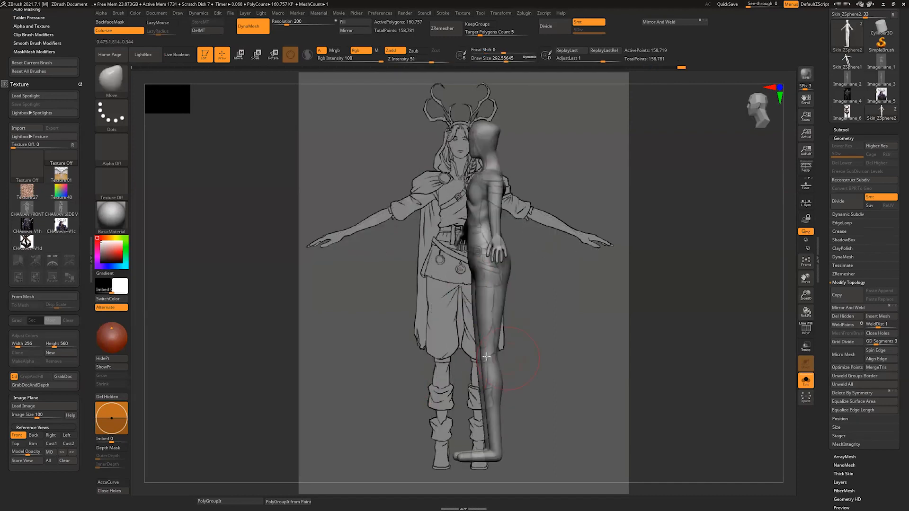
# Step: Refine the side profile of the knees, calves and ankles with Move, adjusting the draw size for each area
pyautogui.moveTo(493, 351); pyautogui.dragTo(490, 364)
pyautogui.press('s')
pyautogui.keyDown('ctrl'); pyautogui.moveTo(494, 367); pyautogui.dragTo(506, 403, button='right'); pyautogui.keyUp('ctrl')
pyautogui.press('s')
pyautogui.moveTo(479, 419); pyautogui.dragTo(476, 419)
pyautogui.moveTo(469, 433)
pyautogui.mouseDown()
pyautogui.moveTo(464, 426)
pyautogui.moveTo(492, 435)
pyautogui.mouseUp()
pyautogui.press('s')
pyautogui.moveTo(435, 436); pyautogui.dragTo(437, 432)
# Step: Mask the body down to the ankles and reshape the feet with Move at a draw size of about 145
pyautogui.moveTo(468, 403); pyautogui.dragTo(464, 425)
pyautogui.moveTo(478, 407)
pyautogui.mouseDown(button='right')
pyautogui.moveTo(556, 391)
pyautogui.moveTo(501, 434)
pyautogui.mouseUp(button='right')
pyautogui.moveTo(423, 414); pyautogui.dragTo(426, 413)
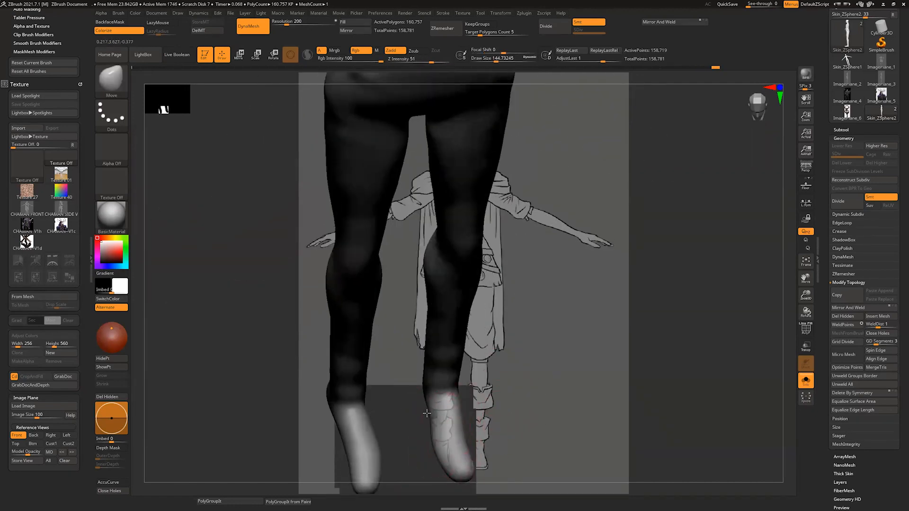
pyautogui.moveTo(502, 417); pyautogui.dragTo(535, 397, button='right')
pyautogui.moveTo(461, 386); pyautogui.dragTo(456, 377)
pyautogui.moveTo(502, 379); pyautogui.dragTo(478, 402, button='right')
pyautogui.moveTo(445, 403); pyautogui.dragTo(438, 405)
# Step: Clear the mask, update the DynaMesh, and refine the heels and toes of the feet with Move
pyautogui.keyDown('ctrl'); pyautogui.moveTo(506, 372); pyautogui.dragTo(489, 355); pyautogui.keyUp('ctrl')
pyautogui.moveTo(489, 356); pyautogui.dragTo(549, 364, button='right')
pyautogui.moveTo(399, 427)
pyautogui.keyDown('shift'); pyautogui.mouseDown()
pyautogui.moveTo(376, 435)
pyautogui.moveTo(356, 420)
pyautogui.mouseUp(); pyautogui.keyUp('shift')
pyautogui.moveTo(408, 405); pyautogui.dragTo(398, 392)
pyautogui.keyDown('ctrl'); pyautogui.moveTo(564, 298); pyautogui.dragTo(528, 333); pyautogui.keyUp('ctrl')
pyautogui.moveTo(509, 410); pyautogui.dragTo(459, 421, button='right')
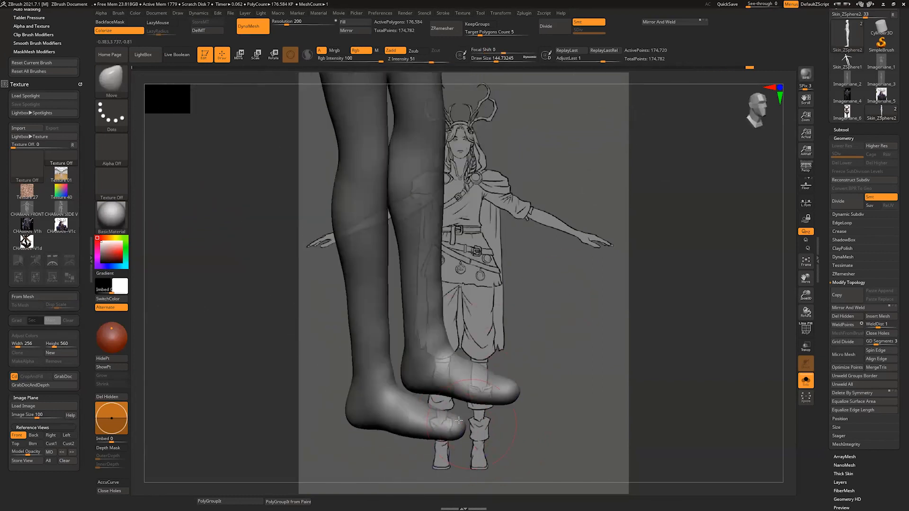
pyautogui.moveTo(459, 420); pyautogui.dragTo(449, 420)
pyautogui.moveTo(450, 419); pyautogui.dragTo(436, 417, button='right')
pyautogui.moveTo(436, 417); pyautogui.dragTo(443, 411)
pyautogui.moveTo(578, 316); pyautogui.dragTo(595, 371, button='right')
pyautogui.moveTo(596, 372)
pyautogui.keyDown('ctrl'); pyautogui.mouseDown(button='right')
pyautogui.moveTo(583, 333)
pyautogui.moveTo(564, 421)
pyautogui.mouseUp(button='right'); pyautogui.keyUp('ctrl')
# Step: Check the body in the front reference view and adjust the shoulders and upper torso with Move
pyautogui.press('w')
pyautogui.click(17, 435)
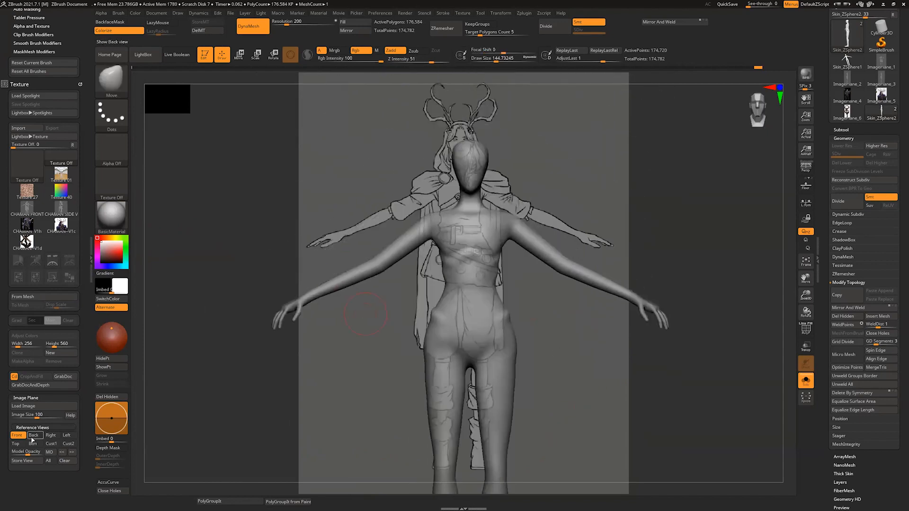
pyautogui.press('q')
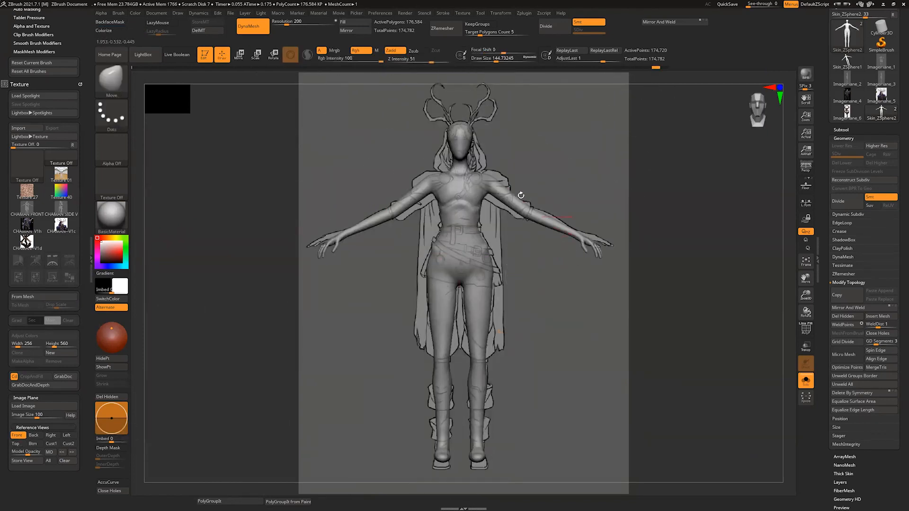
pyautogui.moveTo(488, 190); pyautogui.dragTo(486, 190)
pyautogui.moveTo(445, 229); pyautogui.dragTo(448, 201)
pyautogui.moveTo(514, 198)
pyautogui.mouseDown()
pyautogui.moveTo(553, 286)
pyautogui.moveTo(576, 265)
pyautogui.moveTo(554, 236)
pyautogui.mouseUp()
pyautogui.keyDown('shift'); pyautogui.moveTo(386, 350); pyautogui.dragTo(411, 246); pyautogui.keyUp('shift')
pyautogui.moveTo(559, 203)
pyautogui.keyDown('alt'); pyautogui.mouseDown()
pyautogui.moveTo(570, 255)
pyautogui.moveTo(611, 237)
pyautogui.mouseUp(); pyautogui.keyUp('alt')
pyautogui.keyDown('shift'); pyautogui.moveTo(421, 349); pyautogui.dragTo(403, 288); pyautogui.keyUp('shift')
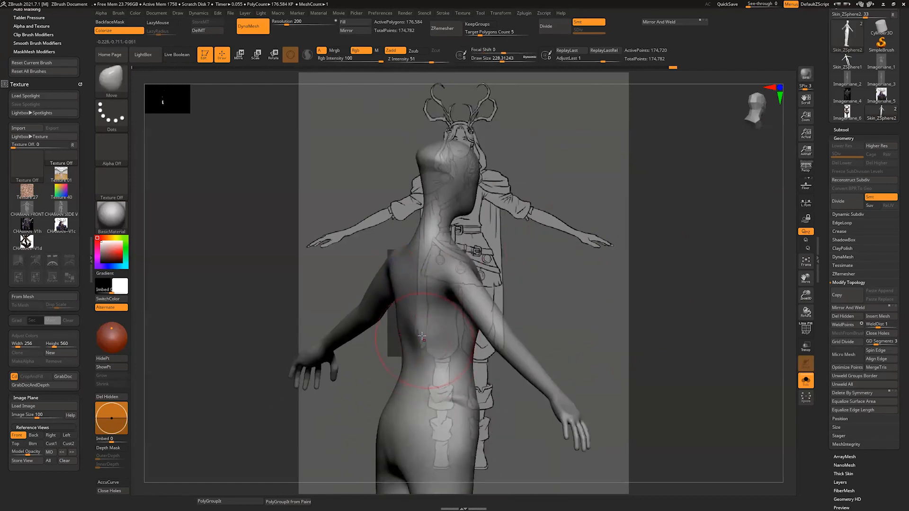
# Step: Refine the curve of the back and the hips with Move at draw sizes of about 228 and 197
pyautogui.moveTo(575, 203)
pyautogui.mouseDown()
pyautogui.moveTo(525, 209)
pyautogui.moveTo(547, 208)
pyautogui.mouseUp()
pyautogui.moveTo(428, 332); pyautogui.dragTo(421, 333)
pyautogui.moveTo(473, 350)
pyautogui.keyDown('alt'); pyautogui.mouseDown()
pyautogui.moveTo(491, 279)
pyautogui.moveTo(502, 338)
pyautogui.mouseUp(); pyautogui.keyUp('alt')
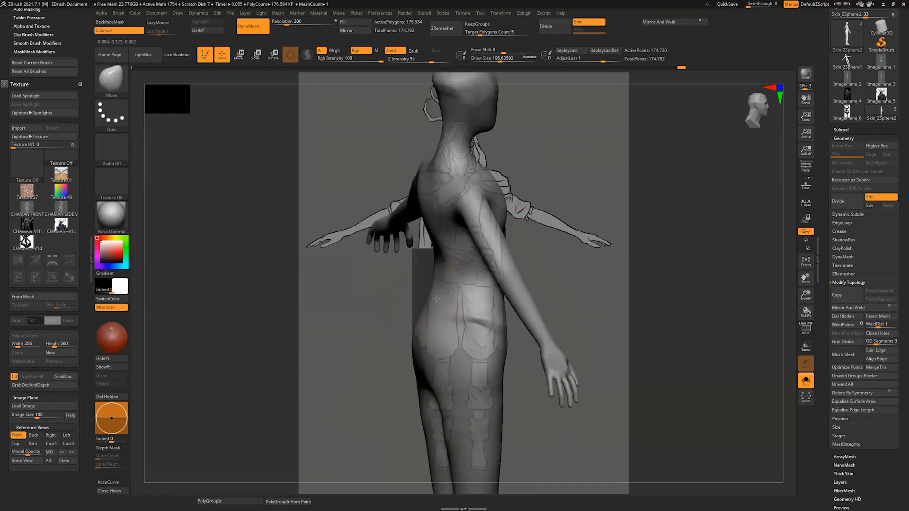
pyautogui.moveTo(443, 289); pyautogui.dragTo(438, 290)
pyautogui.moveTo(501, 339); pyautogui.dragTo(540, 337)
pyautogui.moveTo(540, 426)
pyautogui.keyDown('alt'); pyautogui.mouseDown()
pyautogui.moveTo(543, 321)
pyautogui.moveTo(508, 321)
pyautogui.mouseUp(); pyautogui.keyUp('alt')
pyautogui.keyDown('alt'); pyautogui.moveTo(540, 284); pyautogui.dragTo(551, 374); pyautogui.keyUp('alt')
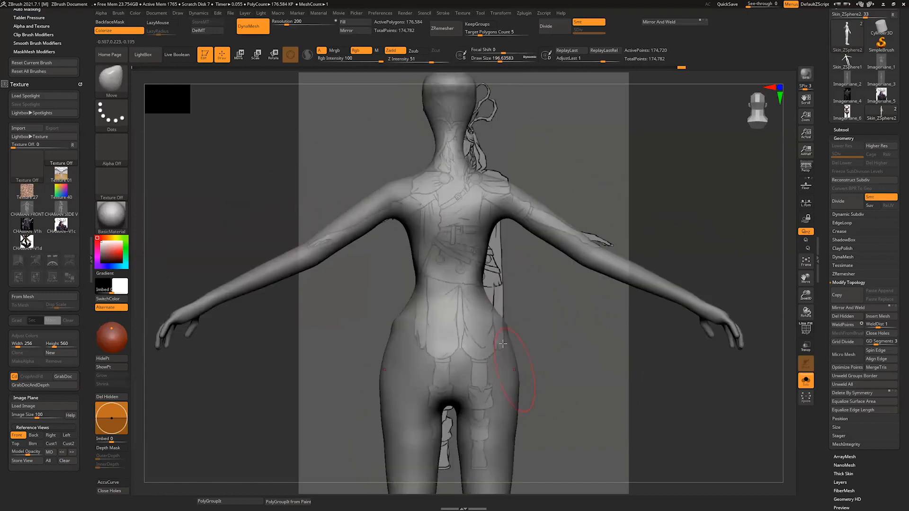
# Step: Start building up the deltoids on the outer shoulders with ClayBuildup at a draw size of about 46
pyautogui.moveTo(573, 149)
pyautogui.keyDown('alt'); pyautogui.mouseDown()
pyautogui.moveTo(561, 227)
pyautogui.moveTo(521, 215)
pyautogui.mouseUp(); pyautogui.keyUp('alt')
pyautogui.press('2')
pyautogui.press('3')
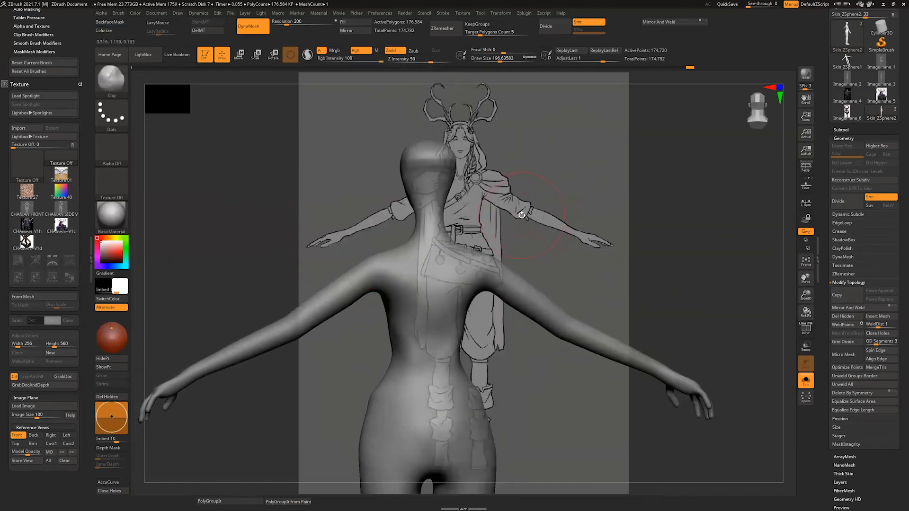
pyautogui.press('b')
pyautogui.press('c')
pyautogui.press('b')
pyautogui.press('s')
pyautogui.moveTo(410, 284); pyautogui.dragTo(400, 287)
pyautogui.moveTo(445, 253); pyautogui.dragTo(483, 228)
pyautogui.moveTo(361, 242); pyautogui.dragTo(364, 271)
pyautogui.moveTo(525, 215); pyautogui.dragTo(469, 223)
pyautogui.moveTo(371, 264); pyautogui.dragTo(381, 279)
pyautogui.moveTo(525, 215); pyautogui.dragTo(440, 227)
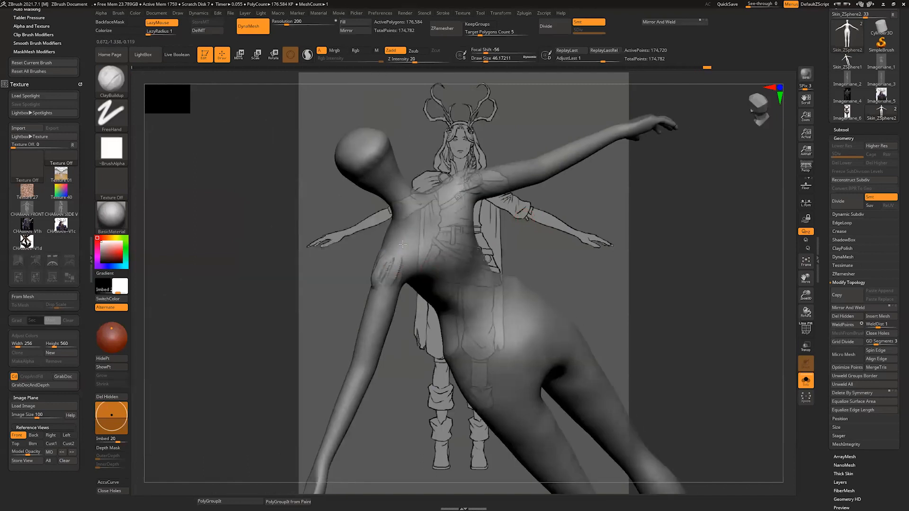
# Step: Add more clay around the deltoids from several angles and smooth them, raising the draw size to about 108
pyautogui.moveTo(380, 279); pyautogui.dragTo(389, 254)
pyautogui.moveTo(542, 244); pyautogui.dragTo(384, 245)
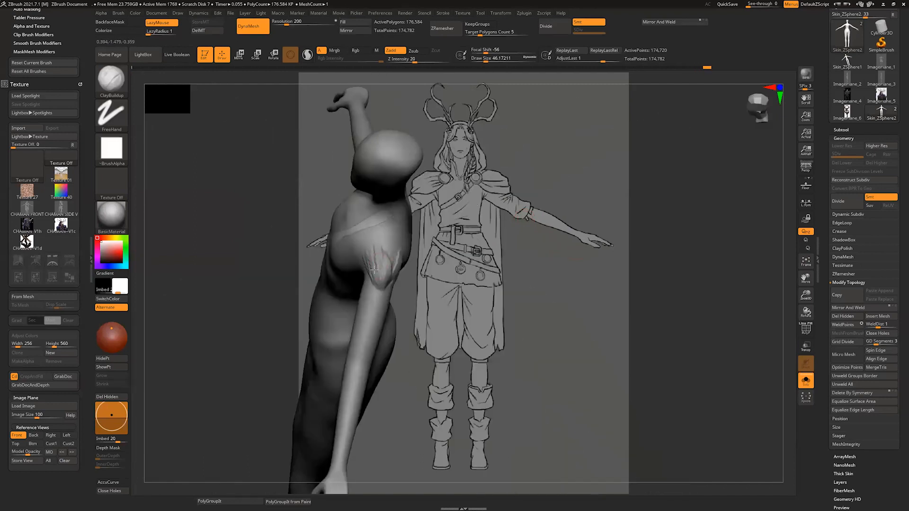
pyautogui.moveTo(464, 268)
pyautogui.mouseDown()
pyautogui.moveTo(380, 281)
pyautogui.moveTo(396, 265)
pyautogui.mouseUp()
pyautogui.moveTo(478, 232); pyautogui.dragTo(539, 242)
pyautogui.press('s')
pyautogui.moveTo(378, 261); pyautogui.dragTo(394, 249)
pyautogui.moveTo(535, 265); pyautogui.dragTo(487, 227)
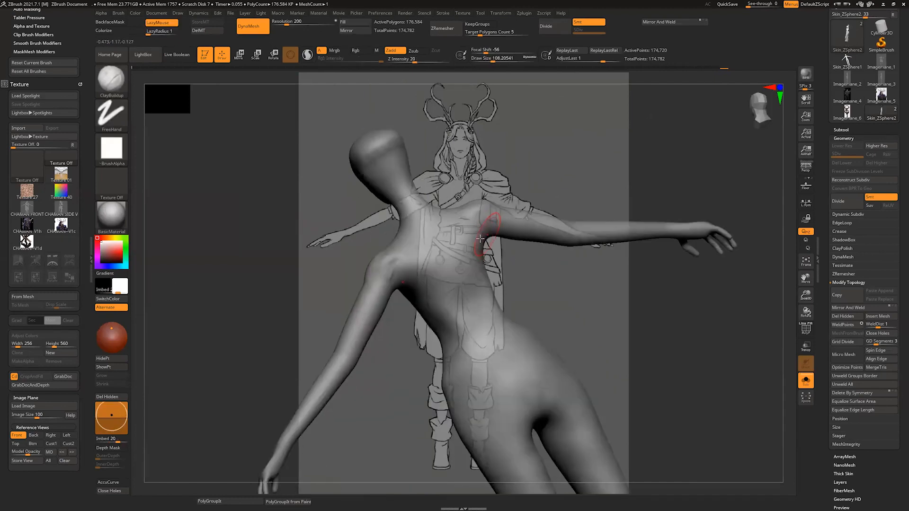
# Step: Define the rear of the shoulders with ClayBuildup strokes at a draw size of about 51, and smooth them
pyautogui.moveTo(396, 325)
pyautogui.keyDown('shift'); pyautogui.mouseDown()
pyautogui.moveTo(391, 349)
pyautogui.moveTo(364, 346)
pyautogui.moveTo(384, 369)
pyautogui.mouseUp(); pyautogui.keyUp('shift')
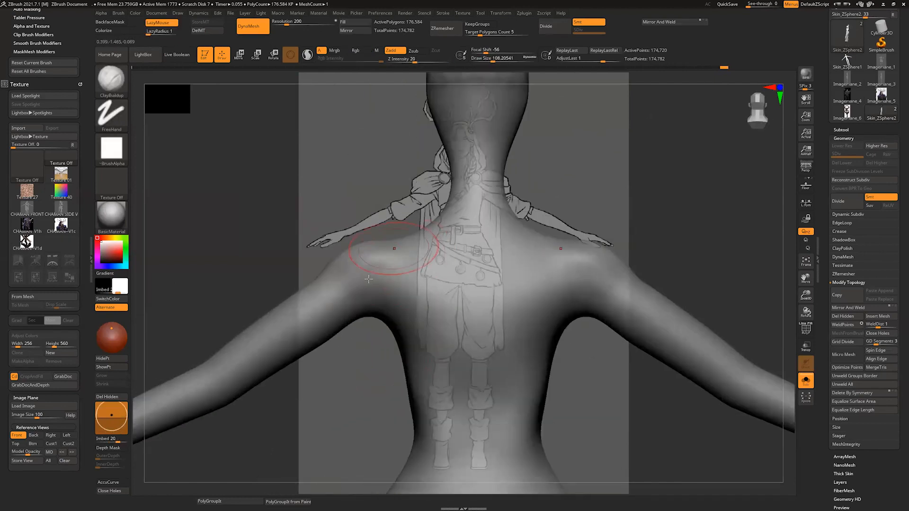
pyautogui.press('s')
pyautogui.moveTo(392, 250); pyautogui.dragTo(385, 250)
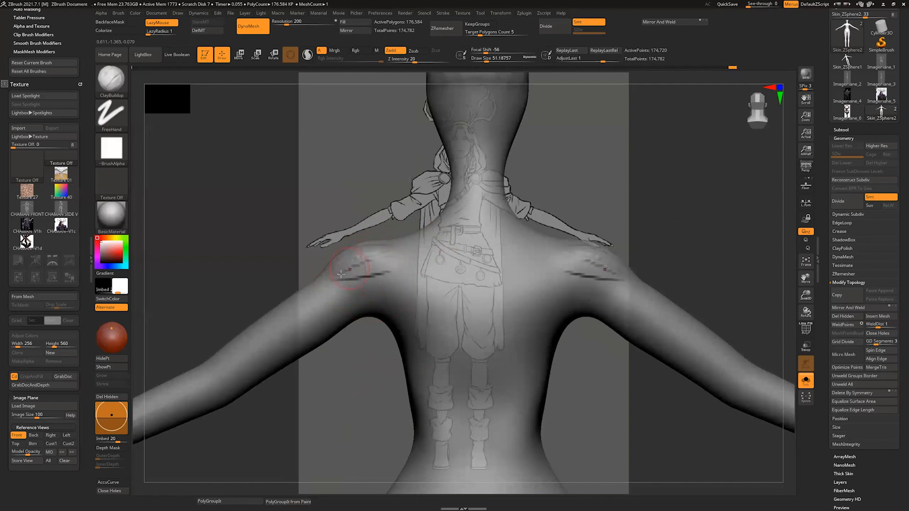
pyautogui.keyDown('shift'); pyautogui.moveTo(369, 245); pyautogui.dragTo(386, 271); pyautogui.keyUp('shift')
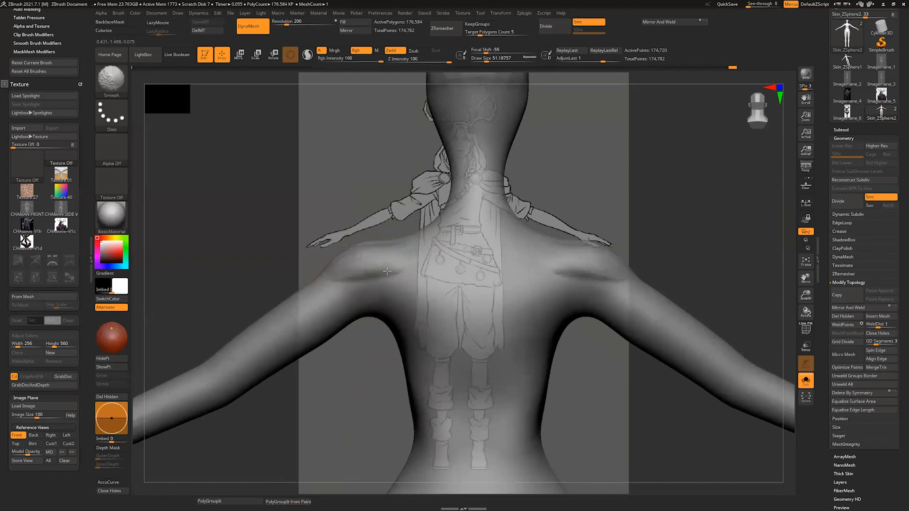
pyautogui.moveTo(318, 290); pyautogui.dragTo(407, 264, button='right')
pyautogui.moveTo(396, 284)
pyautogui.mouseDown()
pyautogui.moveTo(401, 302)
pyautogui.moveTo(391, 280)
pyautogui.moveTo(374, 282)
pyautogui.mouseUp()
# Step: Build up the backs of the upper arms with ClayBuildup at a draw size of about 51, and smooth them
pyautogui.moveTo(431, 108); pyautogui.dragTo(398, 142, button='right')
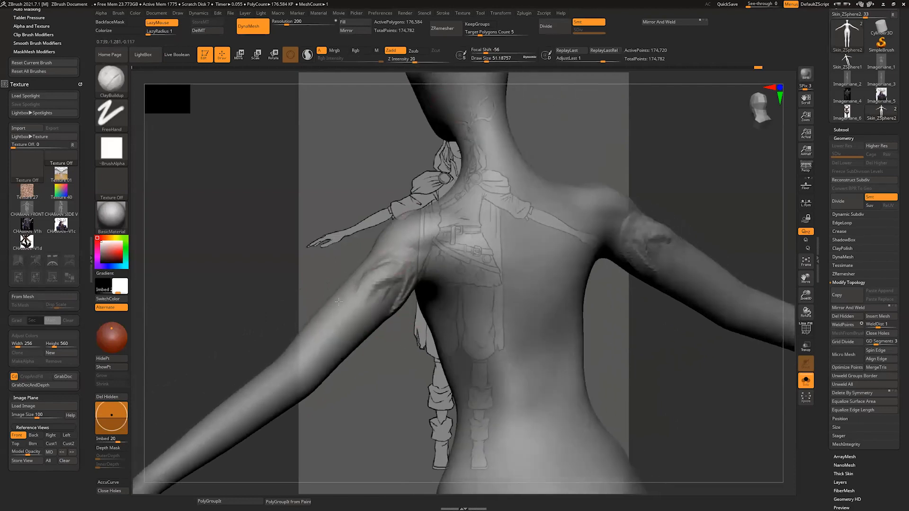
pyautogui.moveTo(399, 258); pyautogui.dragTo(328, 349)
pyautogui.moveTo(313, 377)
pyautogui.mouseDown(button='right')
pyautogui.moveTo(418, 338)
pyautogui.moveTo(443, 347)
pyautogui.mouseUp(button='right')
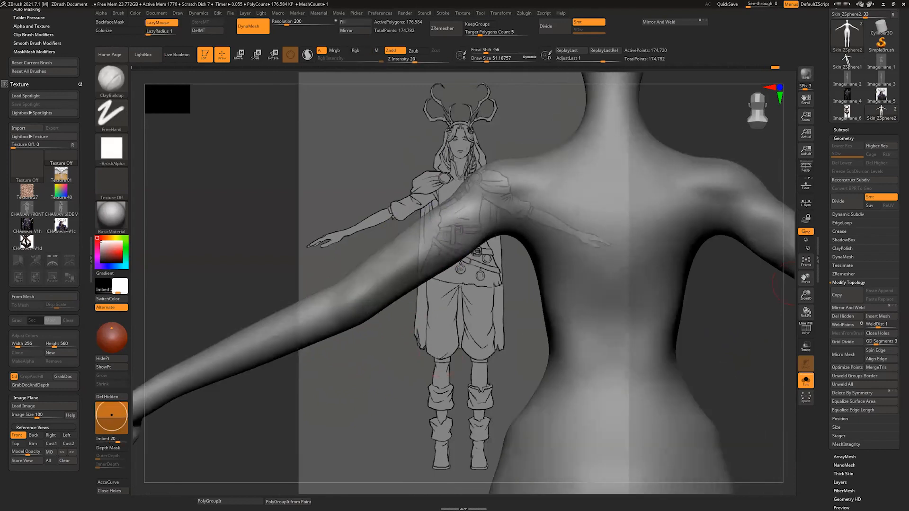
# Step: Outline the lower trapezius beside the spine with ClayBuildup strokes at a draw size of about 41
pyautogui.moveTo(428, 332)
pyautogui.keyDown('alt'); pyautogui.mouseDown(button='right')
pyautogui.moveTo(505, 307)
pyautogui.moveTo(341, 398)
pyautogui.mouseUp(button='right'); pyautogui.keyUp('alt')
pyautogui.moveTo(488, 232); pyautogui.dragTo(502, 240)
pyautogui.moveTo(492, 239)
pyautogui.mouseDown()
pyautogui.moveTo(515, 241)
pyautogui.moveTo(503, 255)
pyautogui.moveTo(518, 313)
pyautogui.mouseUp()
pyautogui.hotkey('ctrl', 'z')
pyautogui.moveTo(881, 27)
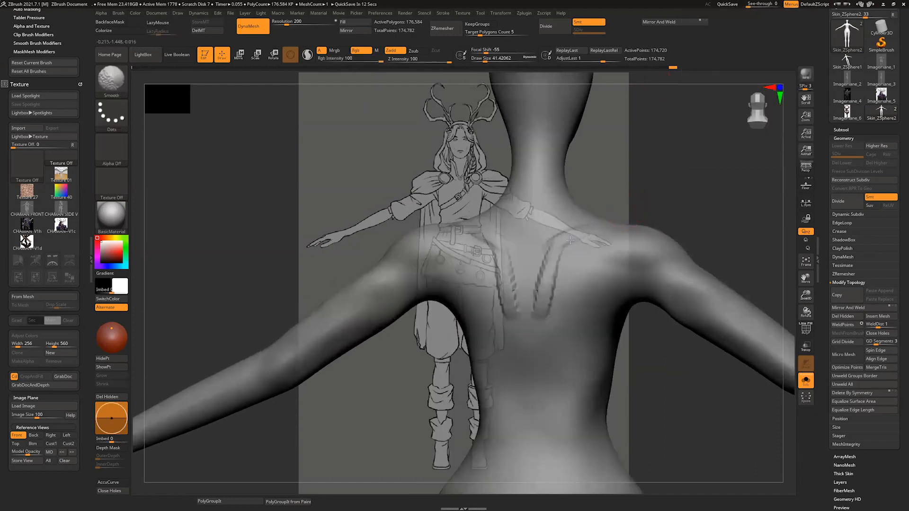
# Step: Build up the forearm muscles from elbow to wrist with ClayBuildup at a draw size of about 41, and smooth them
pyautogui.moveTo(700, 161); pyautogui.dragTo(391, 316)
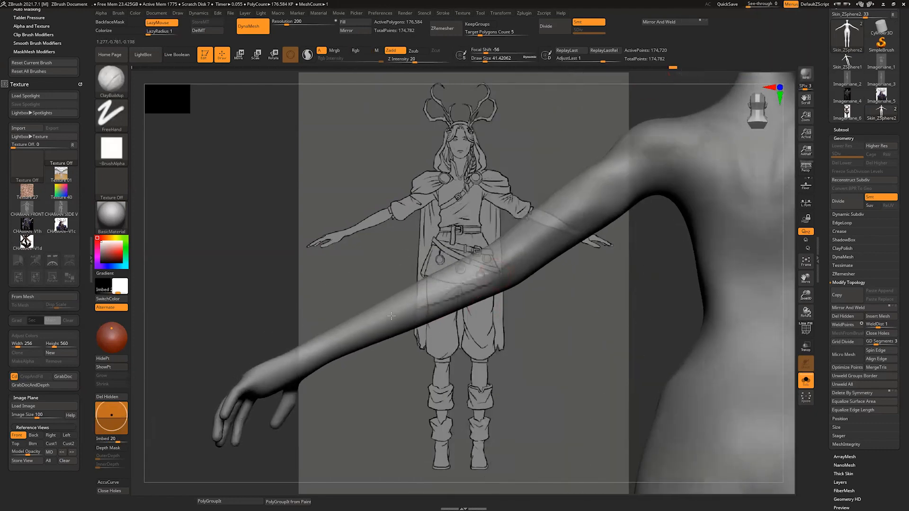
pyautogui.moveTo(353, 365); pyautogui.dragTo(559, 241)
pyautogui.moveTo(444, 200); pyautogui.dragTo(426, 244)
pyautogui.moveTo(558, 241)
pyautogui.mouseDown()
pyautogui.moveTo(487, 207)
pyautogui.moveTo(411, 286)
pyautogui.mouseUp()
pyautogui.moveTo(448, 209)
pyautogui.mouseDown()
pyautogui.moveTo(404, 304)
pyautogui.moveTo(413, 350)
pyautogui.moveTo(386, 404)
pyautogui.mouseUp()
pyautogui.moveTo(411, 227)
pyautogui.keyDown('shift'); pyautogui.mouseDown()
pyautogui.moveTo(426, 265)
pyautogui.moveTo(402, 234)
pyautogui.mouseUp(); pyautogui.keyUp('shift')
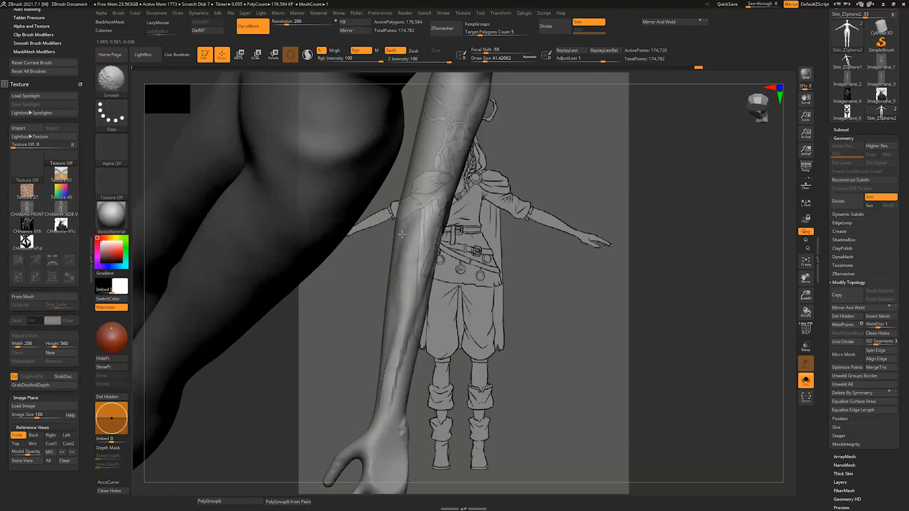
# Step: Reshape the outer contours of the forearm and elbow with the Move brush
pyautogui.moveTo(629, 312)
pyautogui.mouseDown()
pyautogui.moveTo(558, 347)
pyautogui.moveTo(542, 345)
pyautogui.mouseUp()
pyautogui.press('b')
pyautogui.press('m')
pyautogui.press('v')
pyautogui.moveTo(486, 327)
pyautogui.mouseDown()
pyautogui.moveTo(480, 319)
pyautogui.moveTo(497, 280)
pyautogui.mouseUp()
pyautogui.moveTo(506, 240); pyautogui.dragTo(513, 222)
pyautogui.moveTo(430, 312); pyautogui.dragTo(438, 309)
pyautogui.moveTo(444, 249); pyautogui.dragTo(449, 247)
pyautogui.moveTo(670, 312)
pyautogui.mouseDown()
pyautogui.moveTo(616, 303)
pyautogui.moveTo(698, 294)
pyautogui.mouseUp()
# Step: Raise the reference view's model opacity to make the body opaque, and refine the forearm outline with Move at a draw size up to about 132
pyautogui.moveTo(29, 452); pyautogui.dragTo(53, 450)
pyautogui.moveTo(692, 345); pyautogui.dragTo(632, 342)
pyautogui.moveTo(507, 284)
pyautogui.mouseDown()
pyautogui.moveTo(515, 287)
pyautogui.moveTo(494, 335)
pyautogui.mouseUp()
pyautogui.moveTo(466, 372); pyautogui.dragTo(473, 375)
pyautogui.moveTo(453, 414); pyautogui.dragTo(475, 381)
pyautogui.moveTo(486, 347); pyautogui.dragTo(493, 341)
pyautogui.hotkey('ctrl', 'z')
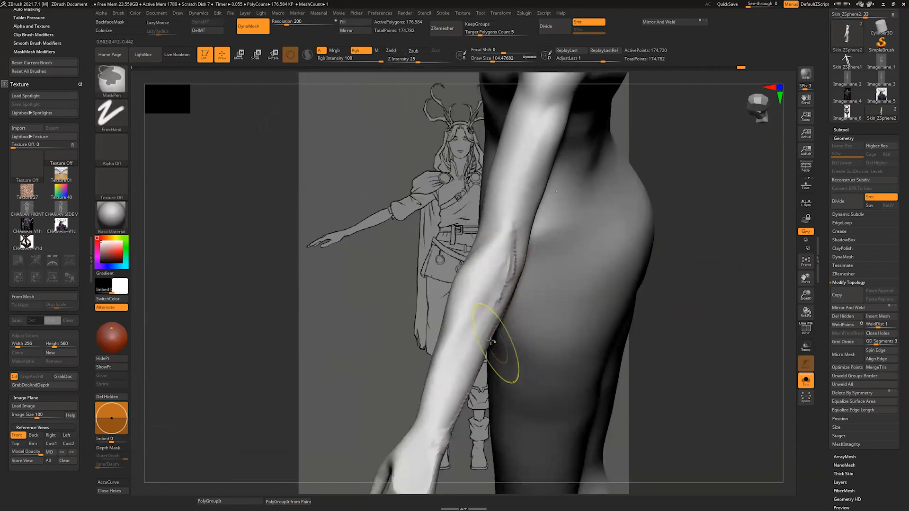
pyautogui.press('s')
pyautogui.moveTo(512, 253); pyautogui.dragTo(426, 447)
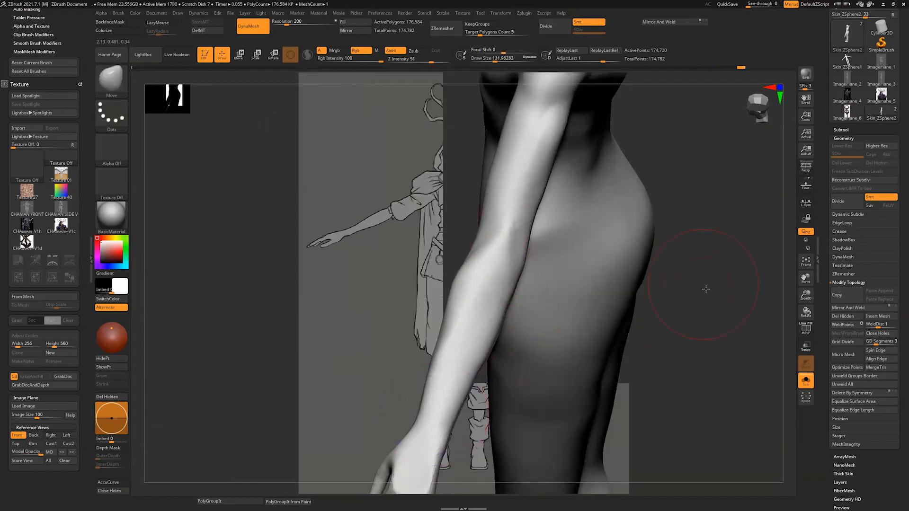
pyautogui.moveTo(706, 288); pyautogui.dragTo(652, 292)
pyautogui.moveTo(610, 346)
pyautogui.mouseDown()
pyautogui.moveTo(645, 380)
pyautogui.moveTo(609, 304)
pyautogui.moveTo(570, 438)
pyautogui.moveTo(519, 321)
pyautogui.mouseUp()
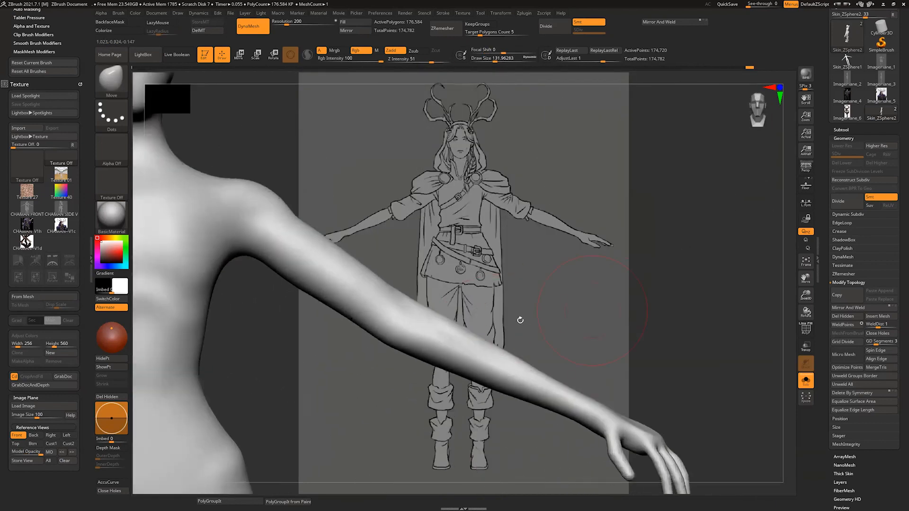
# Step: Correct the elbow and upper arm silhouette with broad Move strokes at a draw size of about 228
pyautogui.press('s')
pyautogui.moveTo(436, 314); pyautogui.dragTo(466, 371)
pyautogui.moveTo(430, 334); pyautogui.dragTo(389, 293, button='right')
pyautogui.press('s')
pyautogui.moveTo(389, 292); pyautogui.dragTo(395, 293)
pyautogui.moveTo(393, 301); pyautogui.dragTo(383, 311)
pyautogui.moveTo(333, 256); pyautogui.dragTo(326, 266)
pyautogui.moveTo(424, 237); pyautogui.dragTo(415, 243, button='right')
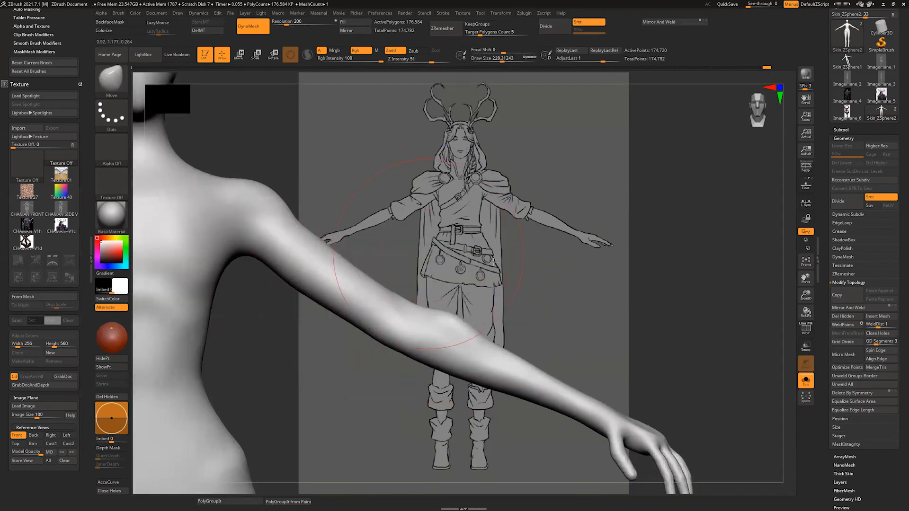
# Step: Refine the upper arm with Move at a draw size of about 104, and smooth the surface near the elbow
pyautogui.keyDown('alt'); pyautogui.moveTo(378, 273); pyautogui.dragTo(516, 284, button='right'); pyautogui.keyUp('alt')
pyautogui.press('s')
pyautogui.moveTo(451, 321); pyautogui.dragTo(443, 321)
pyautogui.moveTo(373, 256); pyautogui.dragTo(371, 263)
pyautogui.moveTo(426, 242); pyautogui.dragTo(477, 229, button='right')
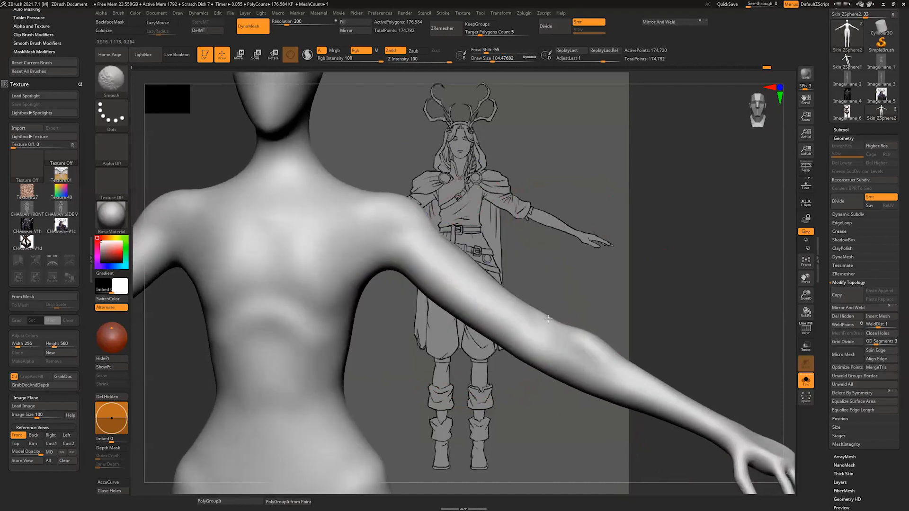
# Step: Smooth the elbow and forearm down toward the wrist at a draw size of about 94
pyautogui.moveTo(543, 284); pyautogui.dragTo(554, 284, button='right')
pyautogui.press('s')
pyautogui.moveTo(571, 331); pyautogui.dragTo(569, 332)
pyautogui.moveTo(573, 339); pyautogui.dragTo(576, 334)
pyautogui.moveTo(634, 365); pyautogui.dragTo(675, 381)
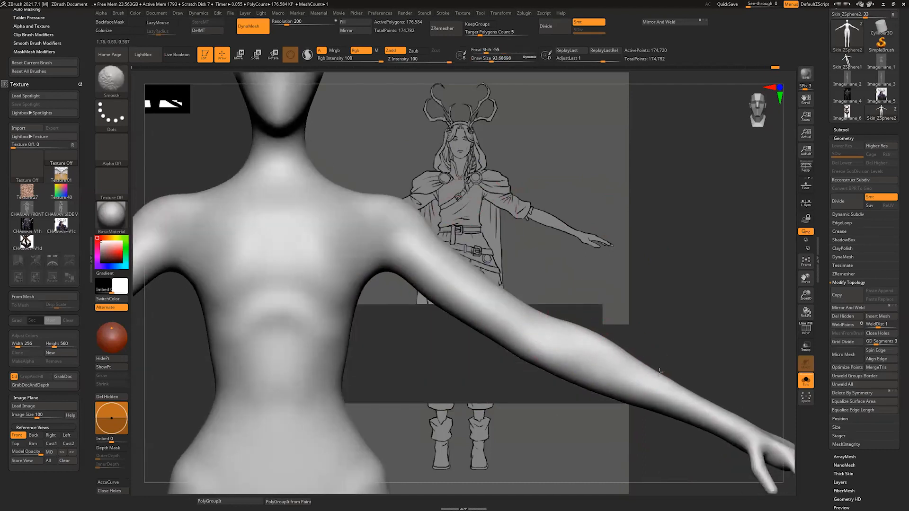
pyautogui.keyDown('alt'); pyautogui.moveTo(758, 419); pyautogui.dragTo(663, 351, button='right'); pyautogui.keyUp('alt')
pyautogui.moveTo(667, 356); pyautogui.dragTo(664, 348)
pyautogui.moveTo(659, 348)
pyautogui.mouseDown(button='right')
pyautogui.moveTo(706, 327)
pyautogui.moveTo(696, 312)
pyautogui.mouseUp(button='right')
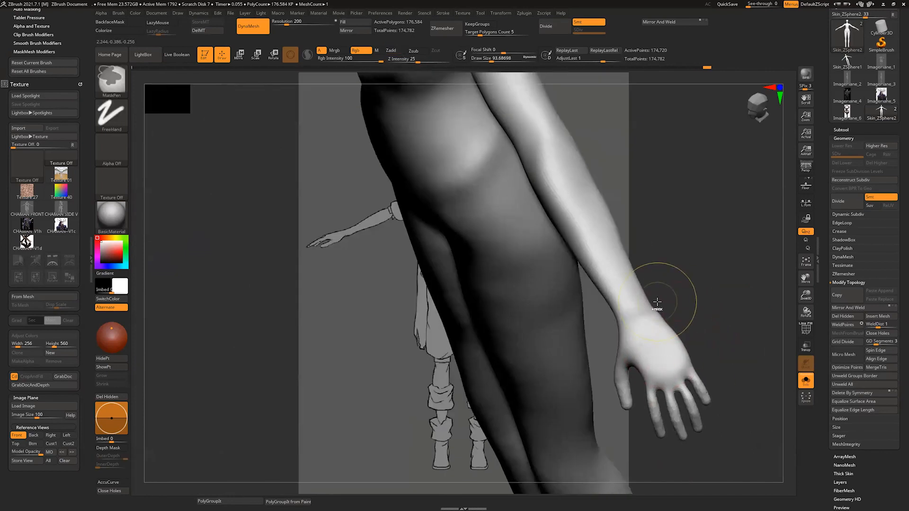
# Step: Shape the wrist, palm and fingers with Move, reducing the draw size from about 120 to about 90
pyautogui.keyDown('shift'); pyautogui.moveTo(659, 301); pyautogui.dragTo(656, 299); pyautogui.keyUp('shift')
pyautogui.moveTo(658, 303)
pyautogui.mouseDown(button='right')
pyautogui.moveTo(674, 349)
pyautogui.moveTo(710, 362)
pyautogui.mouseUp(button='right')
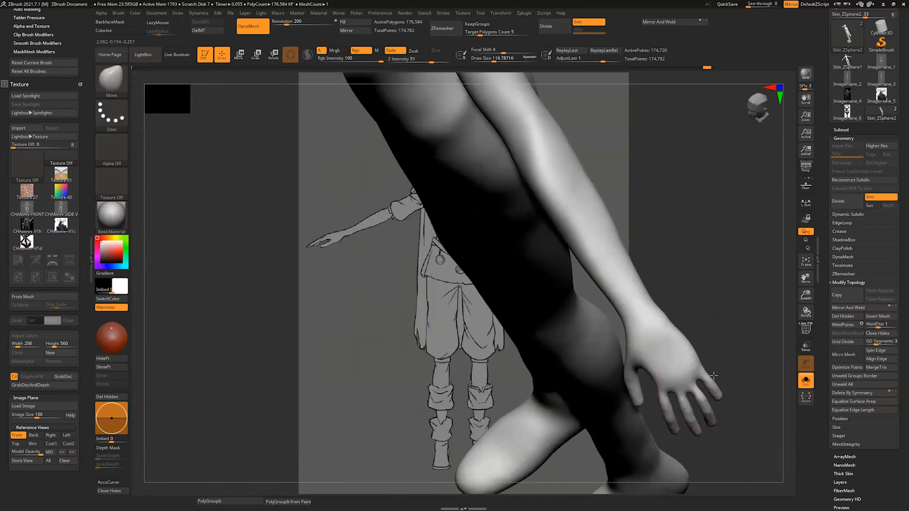
pyautogui.moveTo(705, 412)
pyautogui.mouseDown()
pyautogui.moveTo(715, 417)
pyautogui.moveTo(710, 410)
pyautogui.mouseUp()
pyautogui.moveTo(701, 398); pyautogui.dragTo(635, 366, button='right')
pyautogui.moveTo(645, 367); pyautogui.dragTo(647, 352)
pyautogui.moveTo(686, 303)
pyautogui.mouseDown(button='right')
pyautogui.moveTo(714, 294)
pyautogui.moveTo(682, 303)
pyautogui.mouseUp(button='right')
pyautogui.moveTo(642, 357); pyautogui.dragTo(637, 367)
pyautogui.moveTo(721, 238)
pyautogui.keyDown('shift'); pyautogui.mouseDown(button='right')
pyautogui.moveTo(689, 249)
pyautogui.moveTo(673, 289)
pyautogui.moveTo(690, 304)
pyautogui.moveTo(679, 315)
pyautogui.moveTo(728, 296)
pyautogui.moveTo(740, 266)
pyautogui.moveTo(720, 371)
pyautogui.moveTo(696, 376)
pyautogui.moveTo(700, 330)
pyautogui.moveTo(713, 315)
pyautogui.mouseUp(button='right'); pyautogui.keyUp('shift')
# Step: Build up the pad at the base of the thumb with ClayBuildup at a draw size of about 33
pyautogui.press('b')
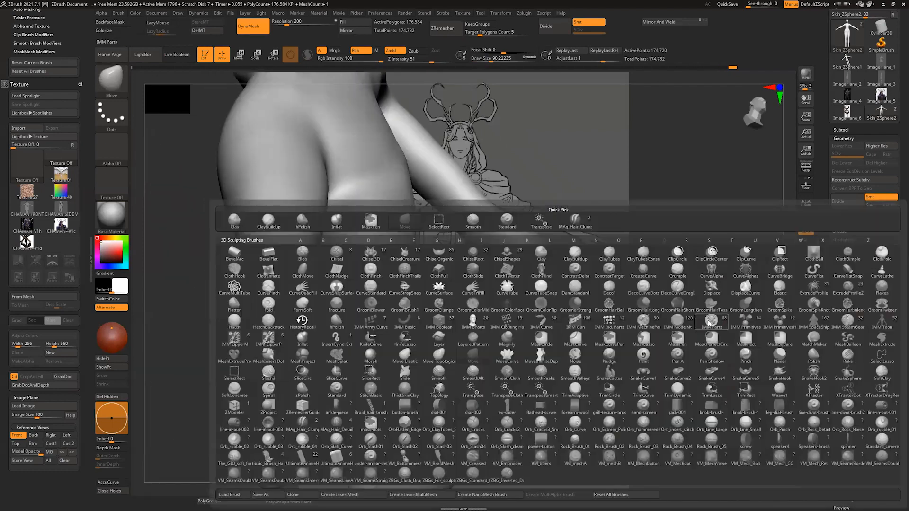
pyautogui.press('c')
pyautogui.press('b')
pyautogui.moveTo(637, 366); pyautogui.dragTo(650, 355, button='right')
pyautogui.press('s')
pyautogui.moveTo(649, 356); pyautogui.dragTo(644, 355)
pyautogui.moveTo(632, 356); pyautogui.dragTo(651, 348)
pyautogui.moveTo(677, 292)
pyautogui.mouseDown(button='right')
pyautogui.moveTo(690, 294)
pyautogui.moveTo(677, 303)
pyautogui.mouseUp(button='right')
pyautogui.press('s')
pyautogui.moveTo(616, 338); pyautogui.dragTo(609, 337)
pyautogui.moveTo(694, 292); pyautogui.dragTo(683, 288, button='right')
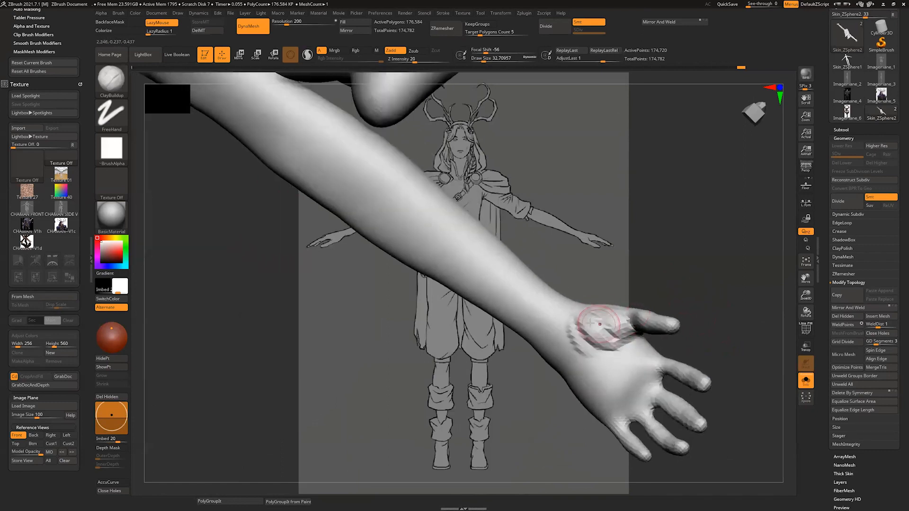
pyautogui.moveTo(600, 323); pyautogui.dragTo(589, 340)
# Step: Try smoothing the thumb pad after checking the hand's mesh wireframe, and undo the last three strokes
pyautogui.click(806, 329)
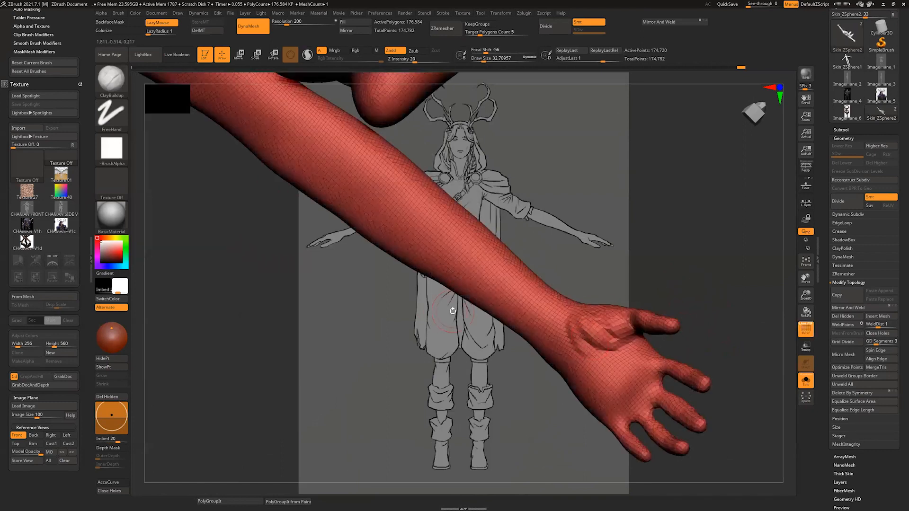
pyautogui.click(808, 331)
pyautogui.moveTo(575, 314)
pyautogui.mouseDown()
pyautogui.moveTo(592, 337)
pyautogui.moveTo(603, 313)
pyautogui.mouseUp()
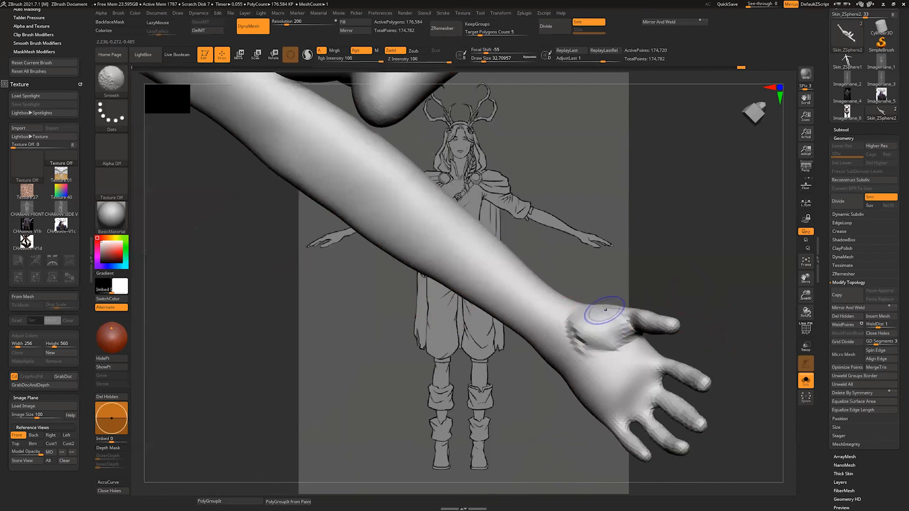
pyautogui.moveTo(604, 313); pyautogui.dragTo(609, 306, button='right')
pyautogui.hotkey('ctrl', 'z')
pyautogui.hotkey('ctrl', 'z')
pyautogui.hotkey('ctrl', 'z')
# Step: Add volume to the heel and middle of the palm with ClayBuildup at a draw size of about 33
pyautogui.keyDown('shift'); pyautogui.moveTo(583, 319); pyautogui.dragTo(615, 340); pyautogui.keyUp('shift')
pyautogui.moveTo(677, 333); pyautogui.dragTo(692, 285, button='right')
pyautogui.moveTo(625, 355)
pyautogui.mouseDown()
pyautogui.moveTo(588, 379)
pyautogui.moveTo(585, 364)
pyautogui.moveTo(593, 374)
pyautogui.mouseUp()
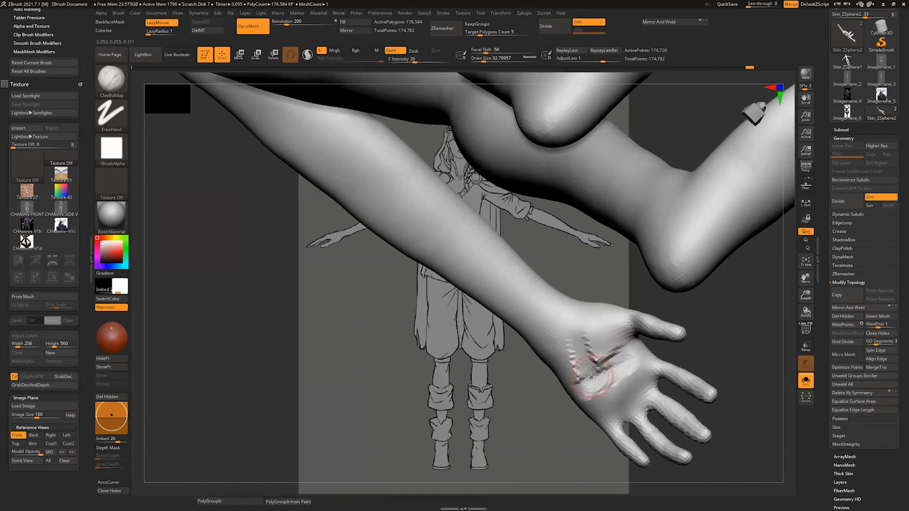
pyautogui.hotkey('alt', 'Tab')
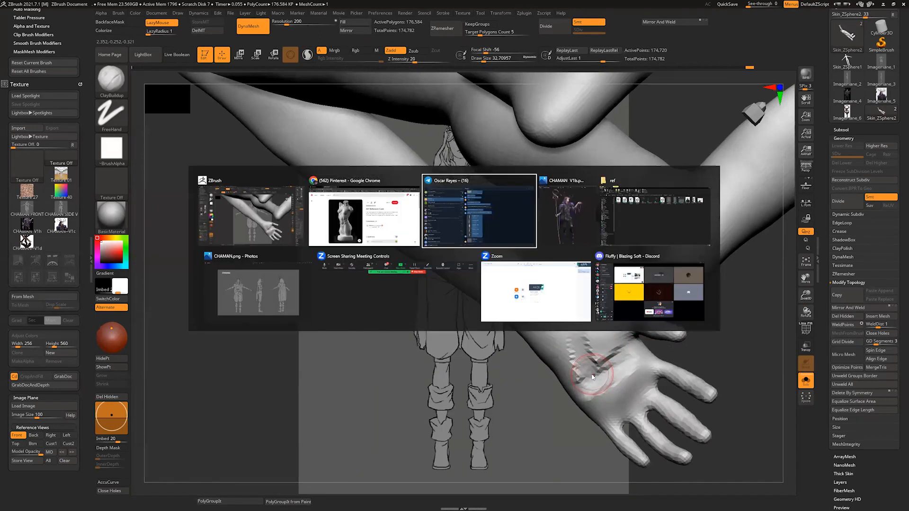
pyautogui.hotkey('alt', 'Tab')
pyautogui.hotkey('alt', 'Tab')
pyautogui.hotkey('alt', 'Tab')
pyautogui.hotkey('alt', 'Tab')
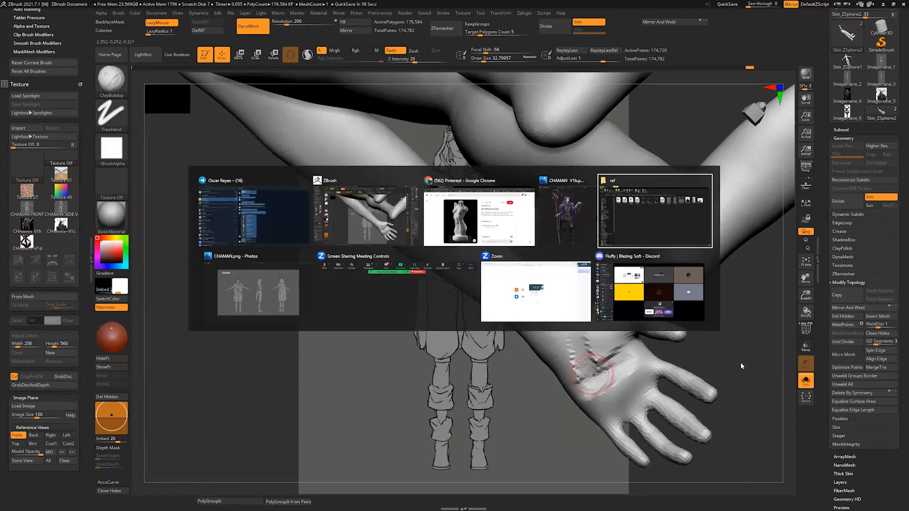
pyautogui.hotkey('alt', 'Tab')
pyautogui.hotkey('alt', 'Tab')
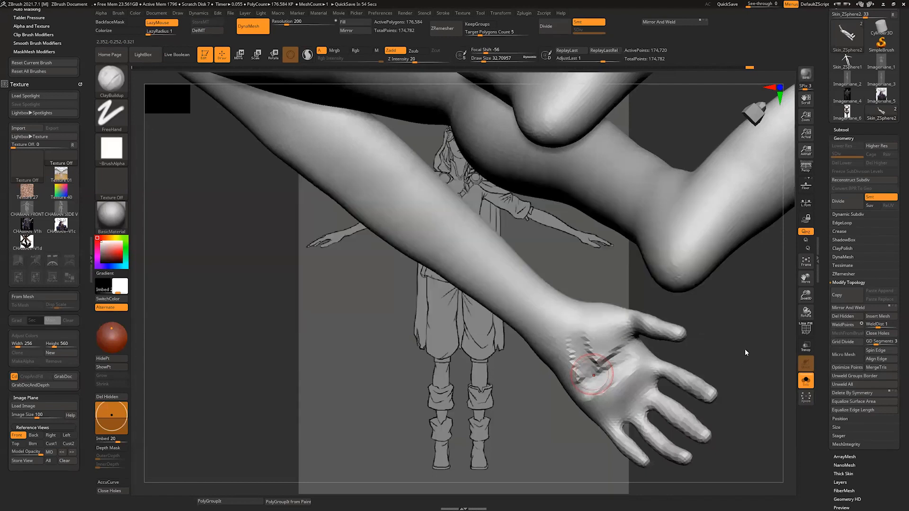
# Step: Smooth the palm and mark its center line with finer ClayBuildup strokes at a draw size of about 14
pyautogui.press('ctrl')
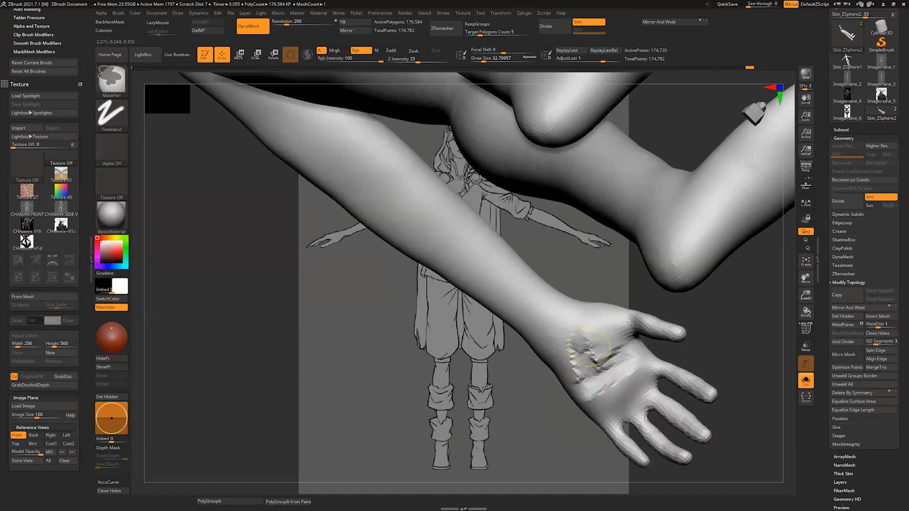
pyautogui.moveTo(584, 342)
pyautogui.keyDown('shift'); pyautogui.mouseDown()
pyautogui.moveTo(604, 396)
pyautogui.moveTo(632, 383)
pyautogui.mouseUp(); pyautogui.keyUp('shift')
pyautogui.moveTo(688, 344)
pyautogui.mouseDown()
pyautogui.moveTo(708, 322)
pyautogui.moveTo(669, 345)
pyautogui.mouseUp()
pyautogui.moveTo(591, 353)
pyautogui.mouseDown()
pyautogui.moveTo(587, 344)
pyautogui.moveTo(607, 414)
pyautogui.moveTo(599, 362)
pyautogui.mouseUp()
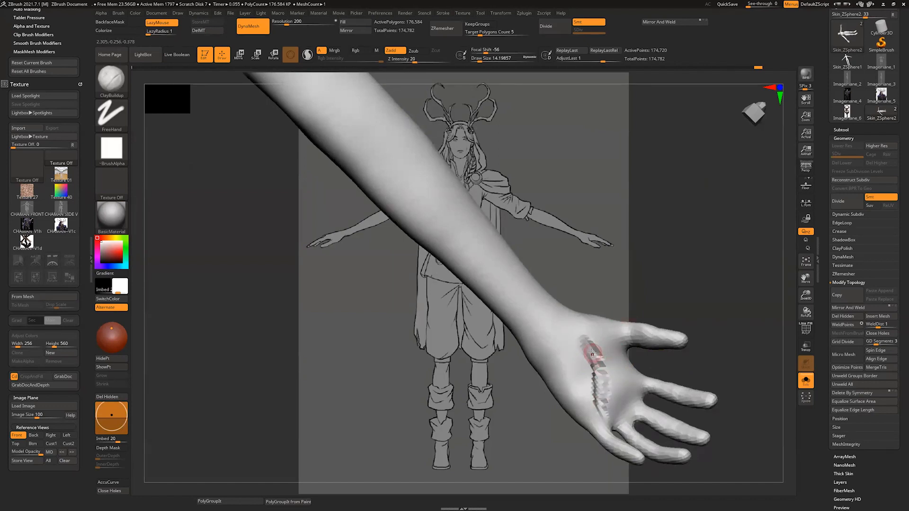
pyautogui.keyDown('shift'); pyautogui.moveTo(592, 354); pyautogui.dragTo(607, 416); pyautogui.keyUp('shift')
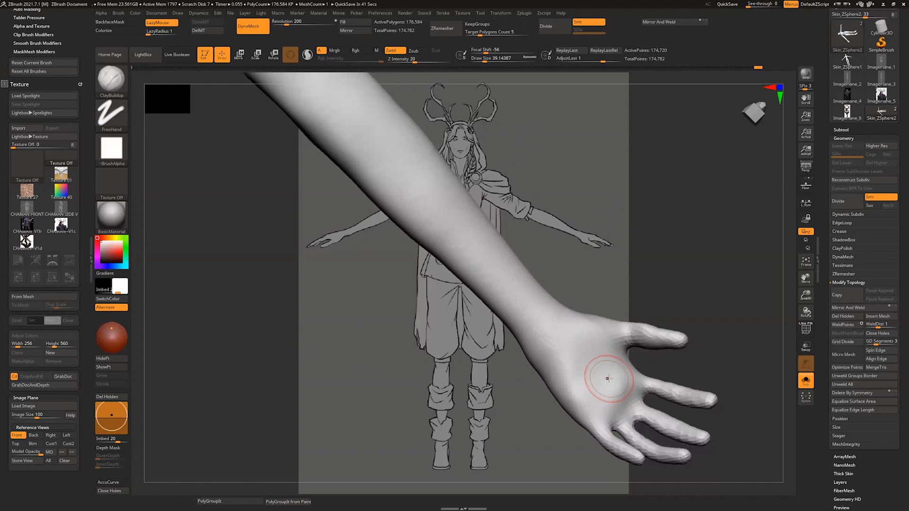
# Step: Build up the palm and the outer edge of its heel with ClayBuildup, raising the draw size from about 39 to about 74
pyautogui.moveTo(692, 319); pyautogui.dragTo(677, 325)
pyautogui.moveTo(617, 403)
pyautogui.keyDown('shift'); pyautogui.mouseDown()
pyautogui.moveTo(614, 371)
pyautogui.moveTo(580, 364)
pyautogui.mouseUp(); pyautogui.keyUp('shift')
pyautogui.moveTo(670, 306); pyautogui.dragTo(674, 312)
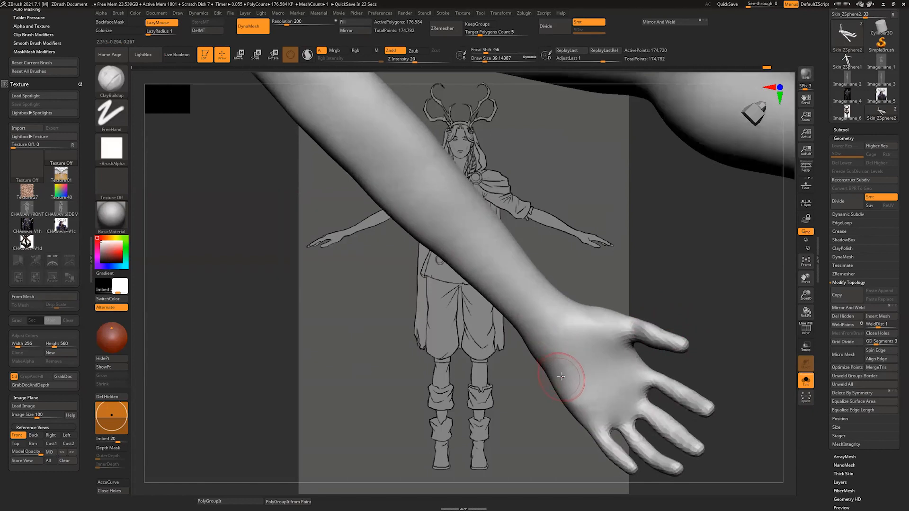
pyautogui.press(']')
pyautogui.press(']')
pyautogui.press(']')
pyautogui.moveTo(563, 376)
pyautogui.mouseDown()
pyautogui.moveTo(552, 370)
pyautogui.moveTo(566, 384)
pyautogui.mouseUp()
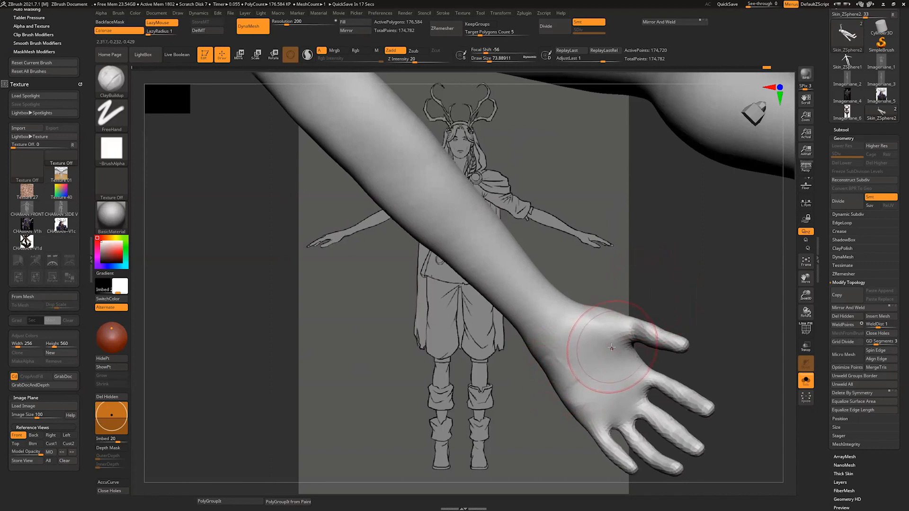
# Step: Reshape the back of the hand and the wrist profile with Move at a draw size of about 74
pyautogui.press('p')
pyautogui.press('p')
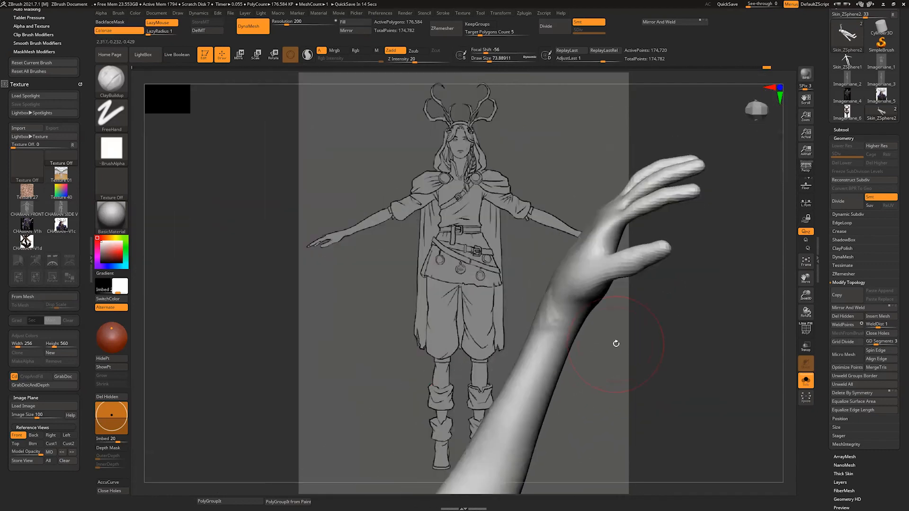
pyautogui.moveTo(681, 314)
pyautogui.mouseDown()
pyautogui.moveTo(566, 315)
pyautogui.moveTo(493, 355)
pyautogui.moveTo(534, 374)
pyautogui.mouseUp()
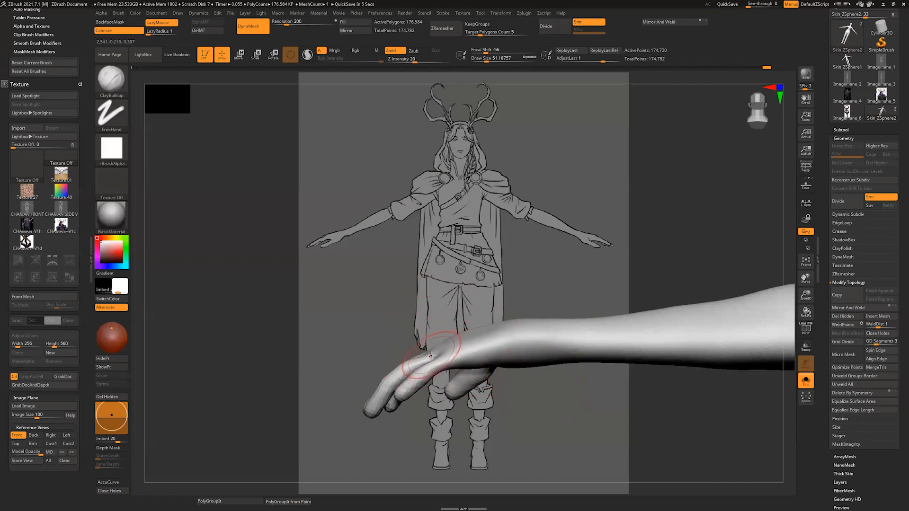
pyautogui.press('b')
pyautogui.press('m')
pyautogui.press('v')
pyautogui.moveTo(428, 354)
pyautogui.mouseDown()
pyautogui.moveTo(430, 344)
pyautogui.moveTo(461, 335)
pyautogui.mouseUp()
pyautogui.press(']')
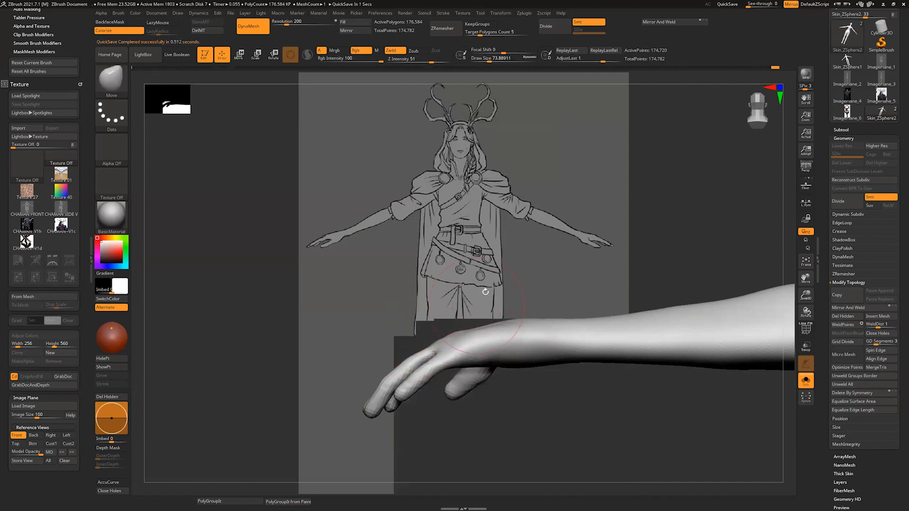
pyautogui.moveTo(487, 286)
pyautogui.mouseDown()
pyautogui.moveTo(513, 286)
pyautogui.moveTo(510, 307)
pyautogui.mouseUp()
pyautogui.moveTo(464, 339); pyautogui.dragTo(460, 347)
pyautogui.moveTo(477, 294); pyautogui.dragTo(469, 272)
# Step: Adjust the knuckles and finger positions with Move at a draw size of about 41
pyautogui.press('s')
pyautogui.moveTo(428, 345); pyautogui.dragTo(417, 344)
pyautogui.moveTo(496, 211)
pyautogui.mouseDown()
pyautogui.moveTo(468, 262)
pyautogui.moveTo(421, 271)
pyautogui.mouseUp()
pyautogui.moveTo(474, 260)
pyautogui.mouseDown()
pyautogui.moveTo(454, 263)
pyautogui.moveTo(516, 256)
pyautogui.mouseUp()
pyautogui.moveTo(420, 271); pyautogui.dragTo(422, 268)
pyautogui.moveTo(511, 256)
pyautogui.mouseDown()
pyautogui.moveTo(486, 256)
pyautogui.moveTo(517, 256)
pyautogui.mouseUp()
pyautogui.moveTo(421, 270)
pyautogui.mouseDown()
pyautogui.moveTo(378, 246)
pyautogui.moveTo(416, 278)
pyautogui.mouseUp()
pyautogui.moveTo(461, 223); pyautogui.dragTo(452, 266)
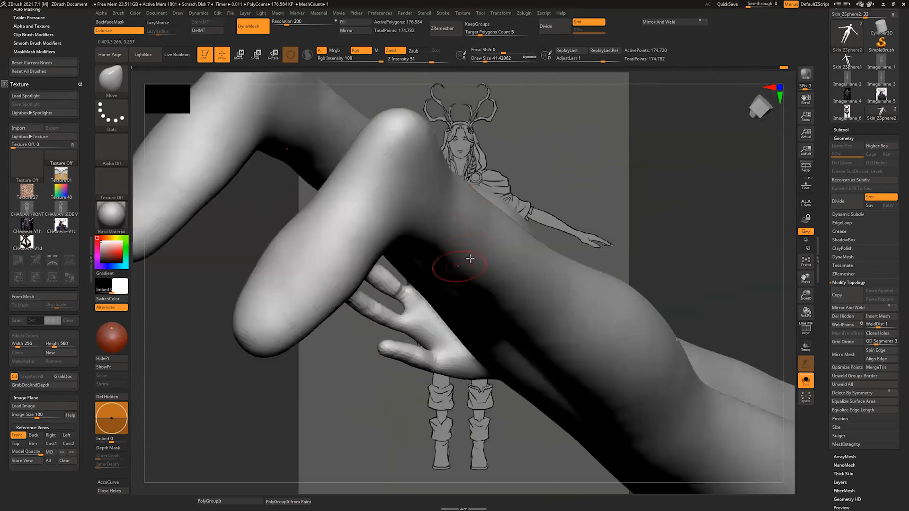
# Step: Thicken the ring and middle fingers near their bases with the Inflat brush at a draw size of about 31
pyautogui.moveTo(559, 162); pyautogui.dragTo(549, 186)
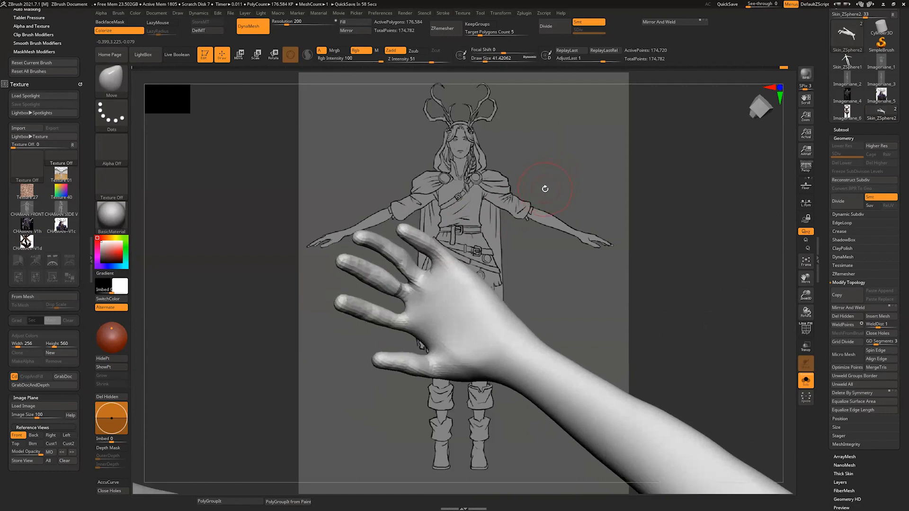
pyautogui.moveTo(545, 189); pyautogui.dragTo(526, 241)
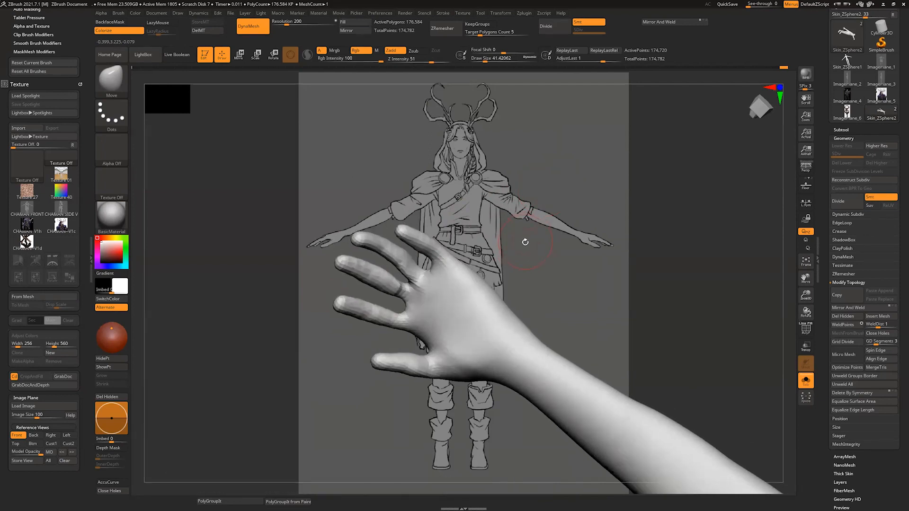
pyautogui.press('b')
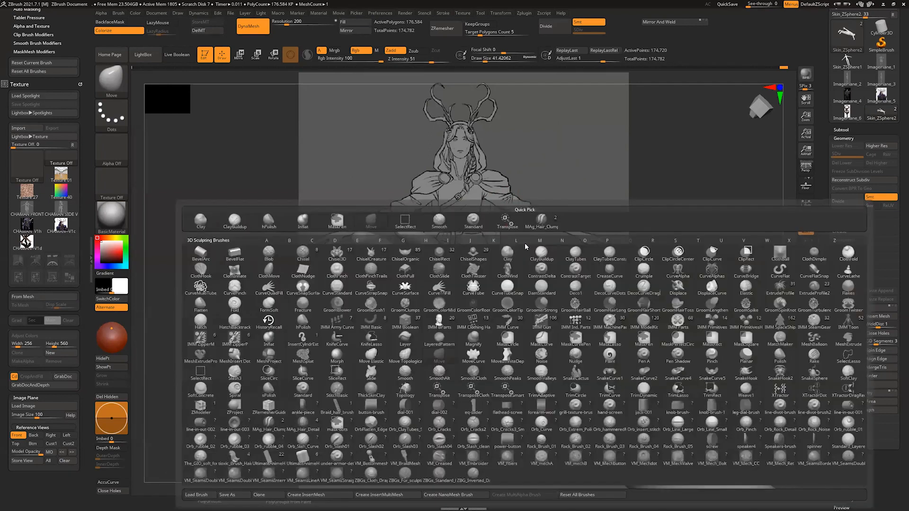
pyautogui.press('i')
pyautogui.click(274, 342)
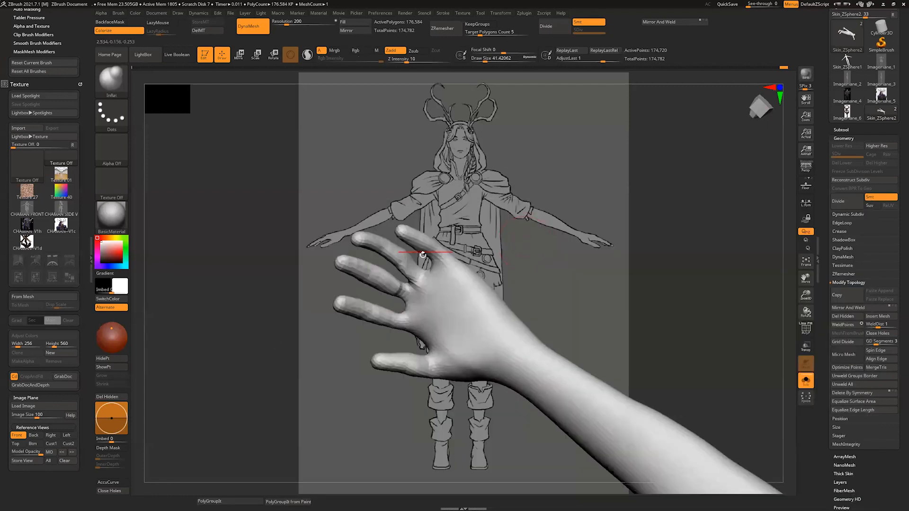
pyautogui.press('[')
pyautogui.moveTo(409, 266); pyautogui.dragTo(387, 243)
pyautogui.moveTo(397, 259); pyautogui.dragTo(383, 277, button='right')
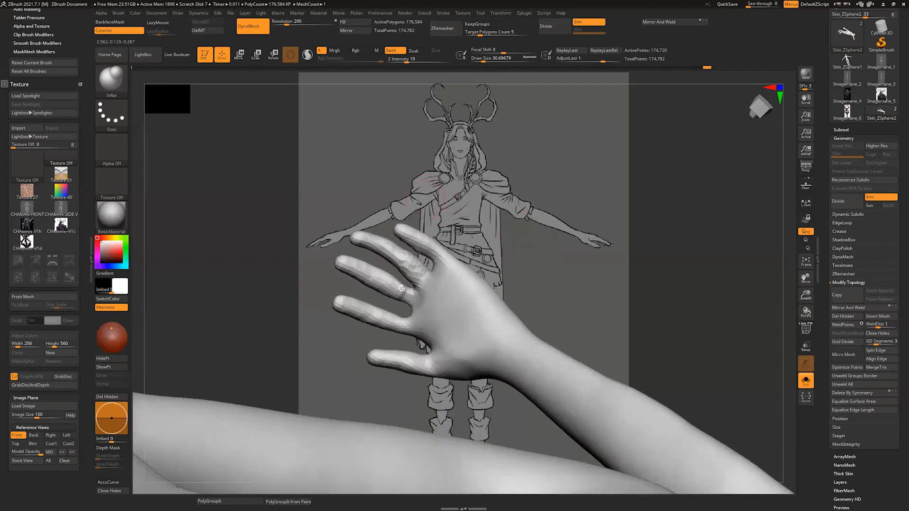
# Step: Inflate the bases of the middle and index fingers, and smooth the area between them at a draw size of about 31
pyautogui.moveTo(384, 277)
pyautogui.mouseDown()
pyautogui.moveTo(401, 300)
pyautogui.moveTo(389, 280)
pyautogui.mouseUp()
pyautogui.moveTo(402, 301); pyautogui.dragTo(408, 324, button='right')
pyautogui.moveTo(408, 324); pyautogui.dragTo(392, 310)
pyautogui.moveTo(392, 310); pyautogui.dragTo(402, 303, button='right')
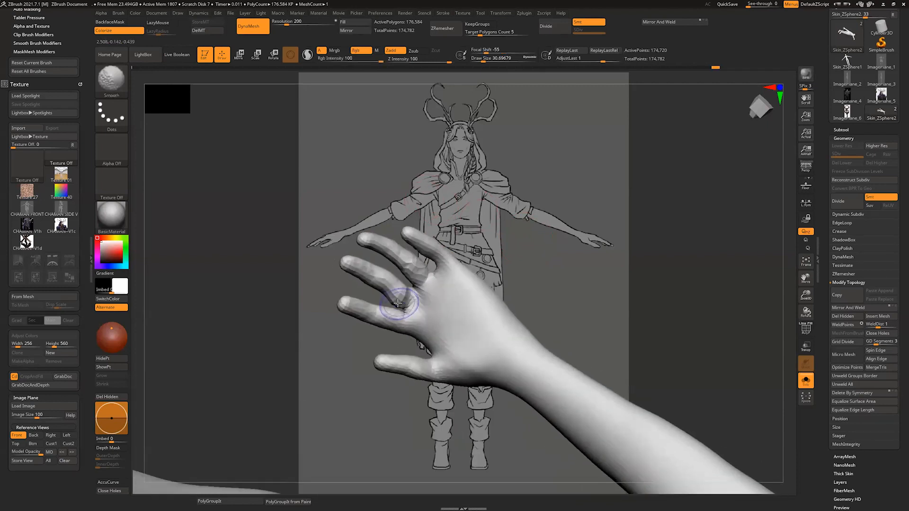
pyautogui.moveTo(403, 303); pyautogui.dragTo(396, 303)
pyautogui.moveTo(397, 303)
pyautogui.mouseDown(button='right')
pyautogui.moveTo(523, 218)
pyautogui.moveTo(552, 218)
pyautogui.moveTo(473, 226)
pyautogui.moveTo(473, 252)
pyautogui.moveTo(394, 297)
pyautogui.moveTo(435, 217)
pyautogui.moveTo(373, 252)
pyautogui.moveTo(342, 247)
pyautogui.moveTo(388, 284)
pyautogui.moveTo(470, 299)
pyautogui.moveTo(461, 290)
pyautogui.moveTo(513, 296)
pyautogui.moveTo(488, 288)
pyautogui.mouseUp(button='right')
# Step: Reshape the palm and the base of the thumb with Move at a draw size of about 54
pyautogui.press('b')
pyautogui.press('m')
pyautogui.press('v')
pyautogui.press('s')
pyautogui.moveTo(409, 312); pyautogui.dragTo(418, 310)
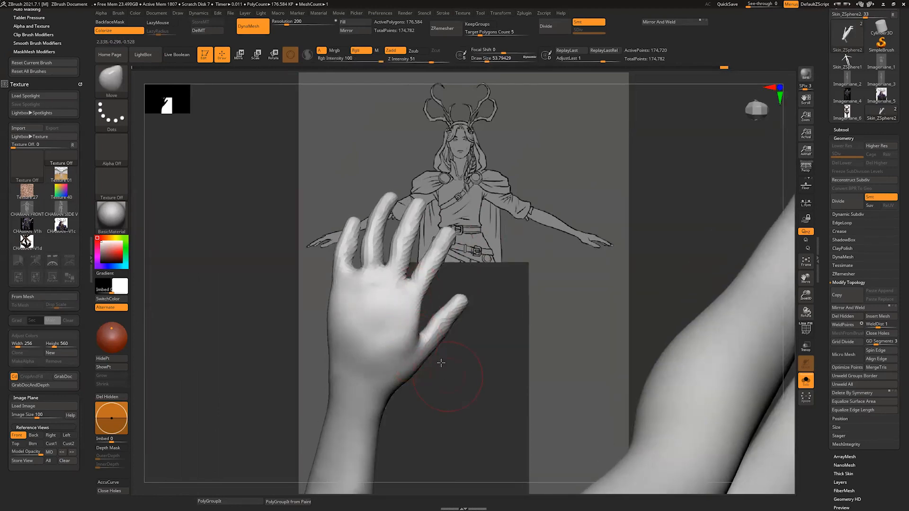
pyautogui.moveTo(441, 363)
pyautogui.mouseDown(button='right')
pyautogui.moveTo(423, 375)
pyautogui.moveTo(443, 382)
pyautogui.mouseUp(button='right')
pyautogui.moveTo(441, 371)
pyautogui.mouseDown()
pyautogui.moveTo(461, 356)
pyautogui.moveTo(459, 347)
pyautogui.mouseUp()
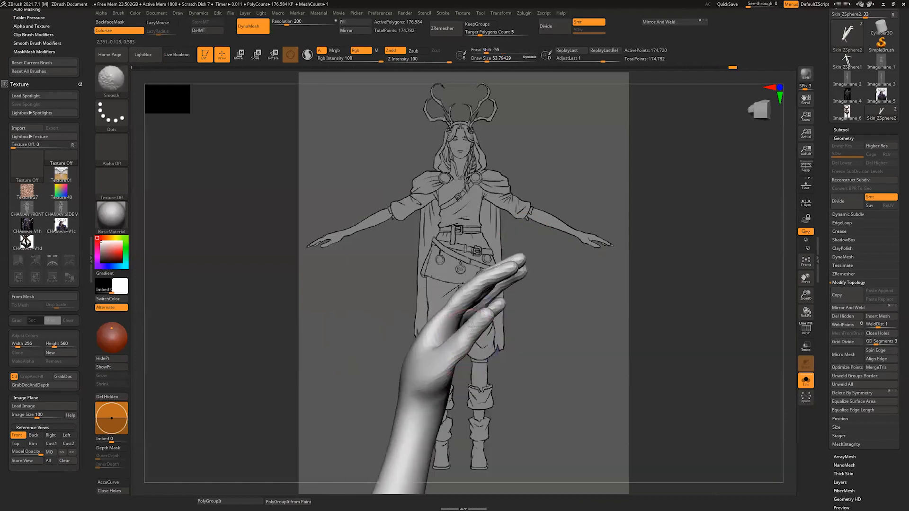
# Step: Adjust the thumb's shape and the spread of the fingers with Move at a draw size of about 54
pyautogui.moveTo(486, 346); pyautogui.dragTo(455, 359, button='right')
pyautogui.moveTo(455, 360); pyautogui.dragTo(480, 360)
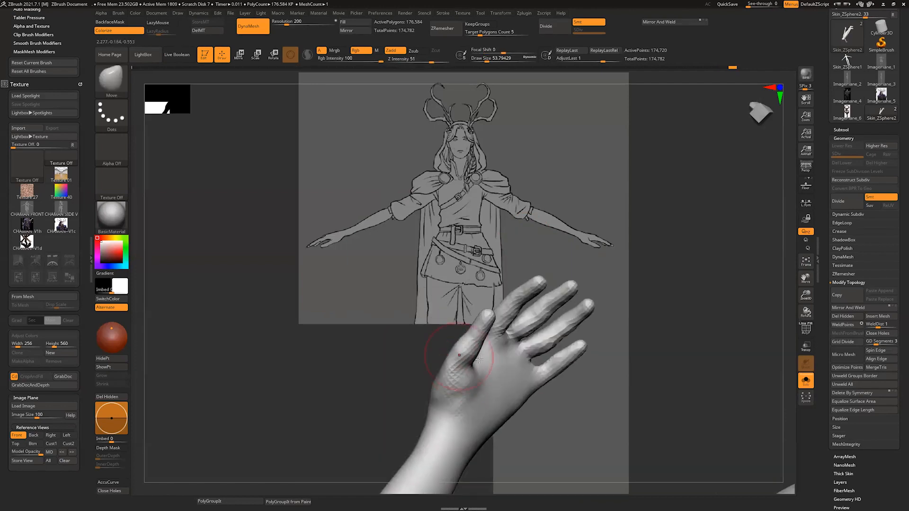
pyautogui.moveTo(551, 411); pyautogui.dragTo(464, 350, button='right')
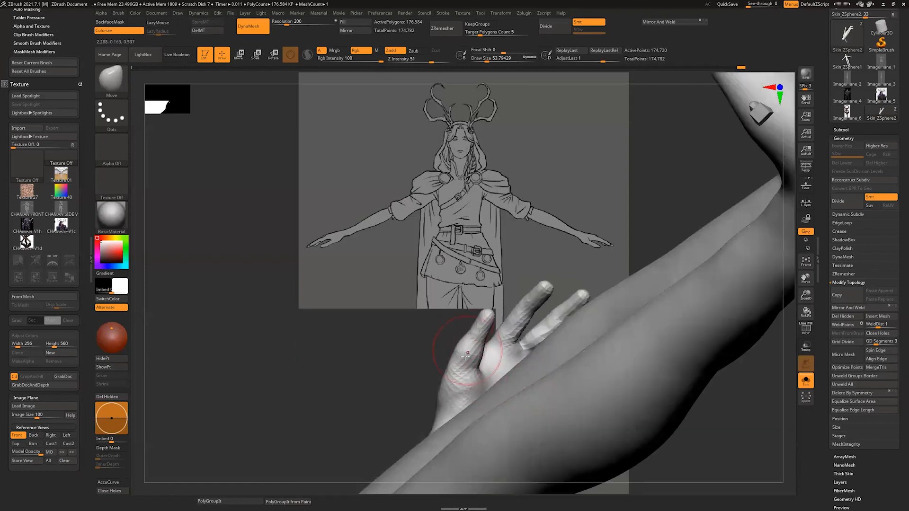
pyautogui.keyDown('shift'); pyautogui.moveTo(465, 345); pyautogui.dragTo(466, 350); pyautogui.keyUp('shift')
pyautogui.moveTo(389, 355); pyautogui.dragTo(384, 358)
pyautogui.moveTo(585, 299); pyautogui.dragTo(592, 290)
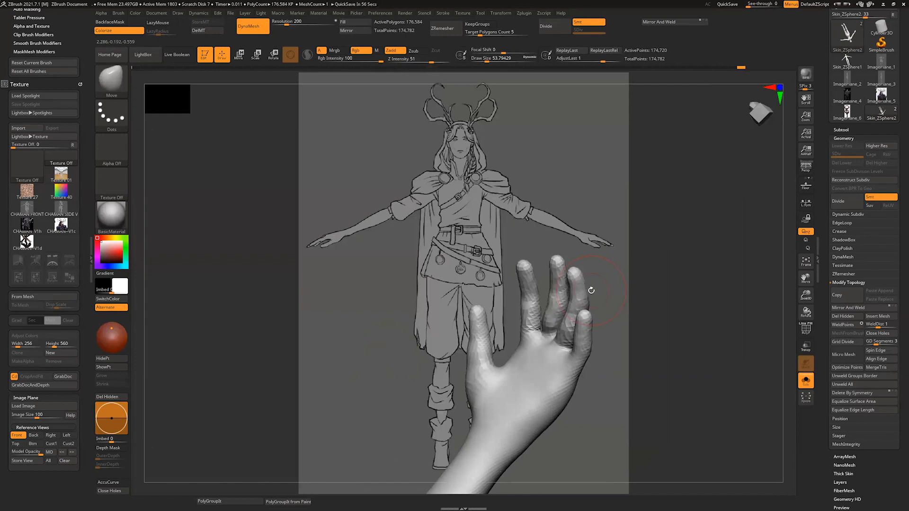
pyautogui.moveTo(591, 291); pyautogui.dragTo(616, 318)
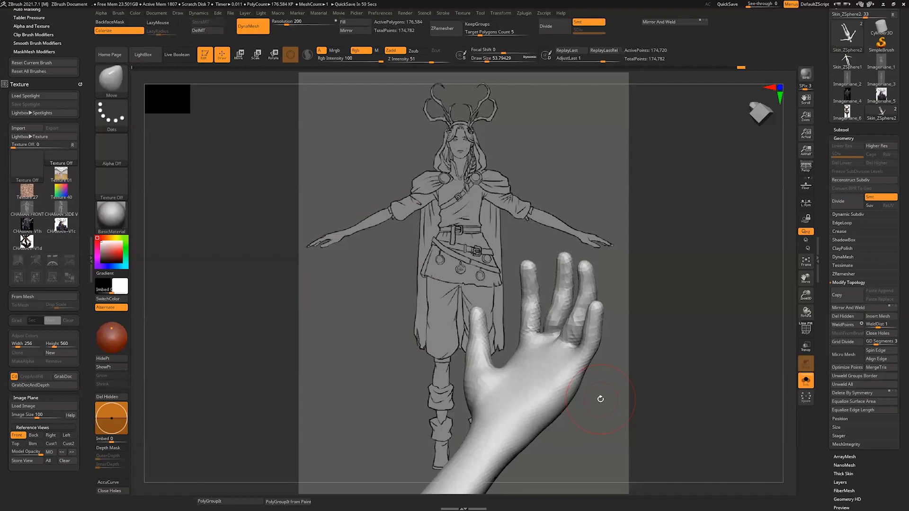
pyautogui.moveTo(646, 343); pyautogui.dragTo(652, 339)
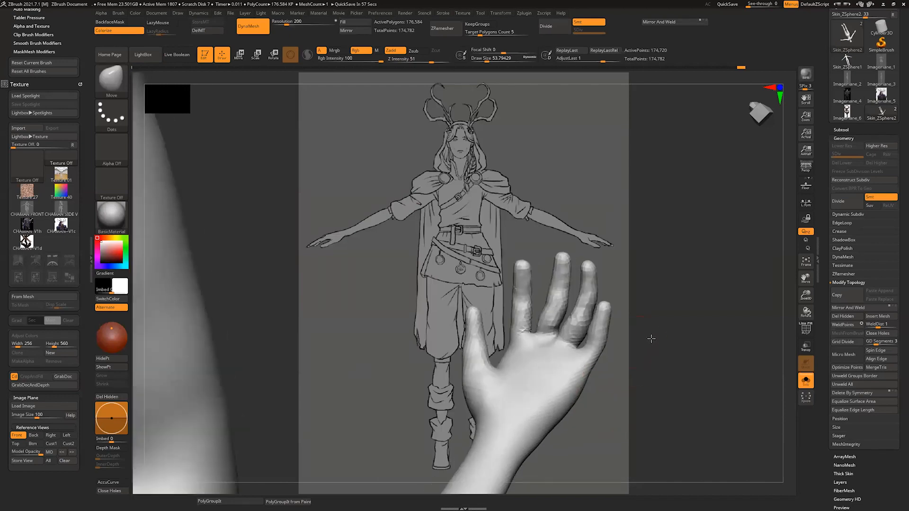
# Step: Refine the bases of the middle and ring fingers on the palm side with Move at a draw size of about 54
pyautogui.moveTo(544, 327)
pyautogui.keyDown('shift'); pyautogui.mouseDown()
pyautogui.moveTo(552, 316)
pyautogui.moveTo(559, 322)
pyautogui.mouseUp(); pyautogui.keyUp('shift')
pyautogui.moveTo(674, 323)
pyautogui.keyDown('ctrl'); pyautogui.mouseDown()
pyautogui.moveTo(681, 346)
pyautogui.moveTo(698, 344)
pyautogui.mouseUp(); pyautogui.keyUp('ctrl')
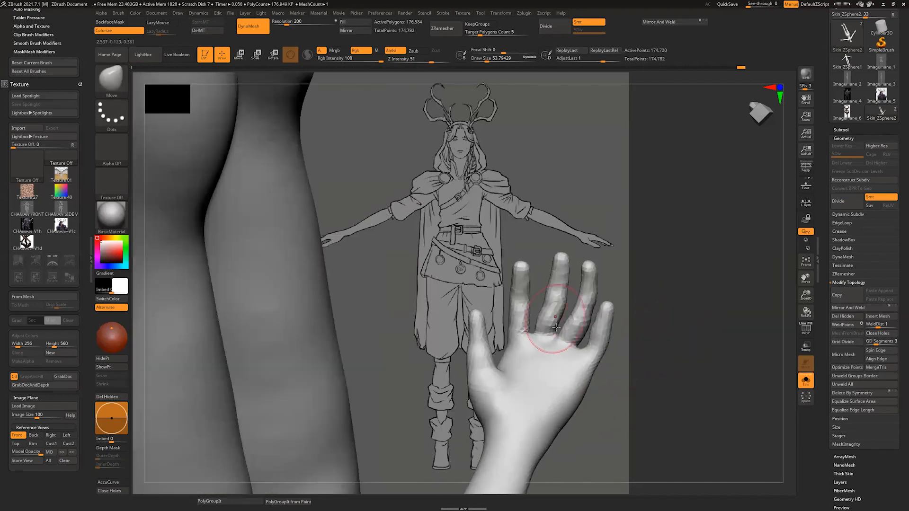
pyautogui.keyDown('shift'); pyautogui.moveTo(548, 332); pyautogui.dragTo(559, 326); pyautogui.keyUp('shift')
pyautogui.moveTo(666, 349); pyautogui.dragTo(558, 320)
pyautogui.keyDown('ctrl'); pyautogui.moveTo(658, 279); pyautogui.dragTo(684, 387); pyautogui.keyUp('ctrl')
pyautogui.moveTo(684, 386); pyautogui.dragTo(725, 353)
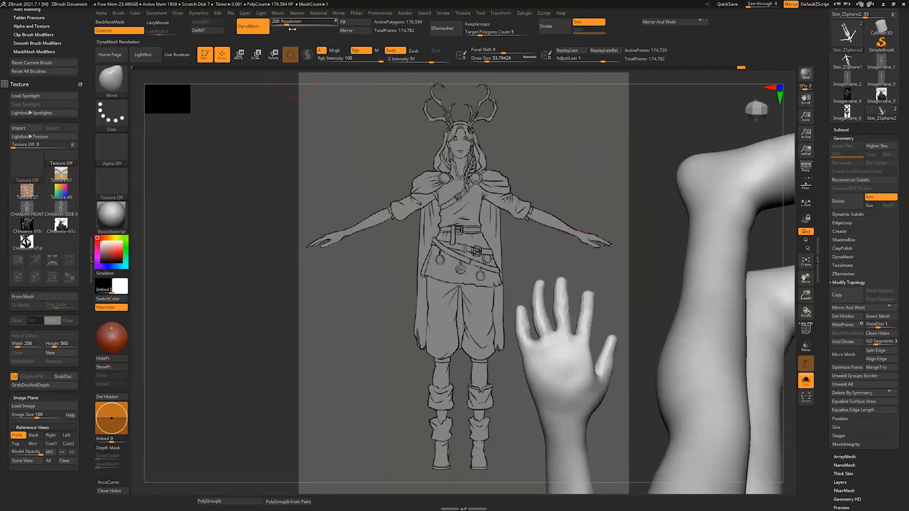
# Step: Set the DynaMesh resolution to 272 and remesh the body
pyautogui.moveTo(286, 24); pyautogui.dragTo(290, 23)
pyautogui.keyDown('ctrl'); pyautogui.moveTo(448, 308); pyautogui.dragTo(405, 367); pyautogui.keyUp('ctrl')
pyautogui.moveTo(622, 279); pyautogui.dragTo(666, 252)
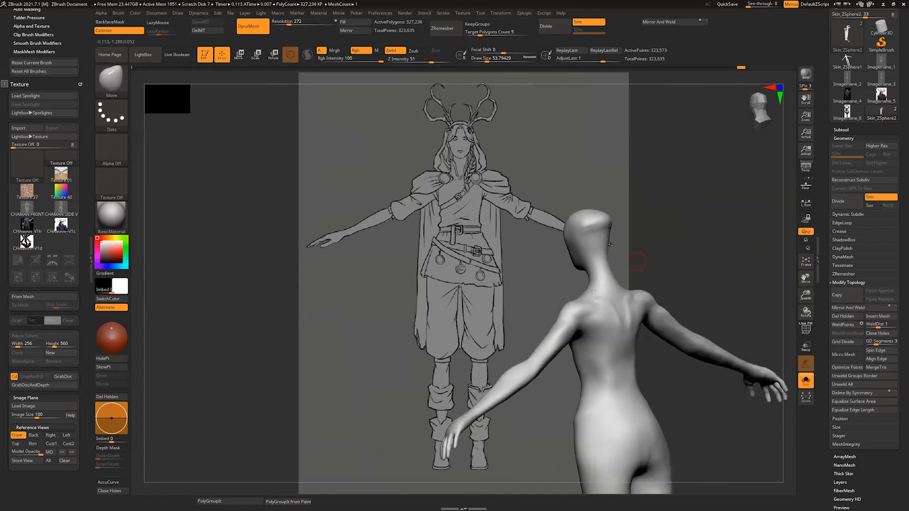
# Step: Reshape the shoulders, upper back and waist with Move at draw sizes of about 140 and 268
pyautogui.hotkey('ctrl', 'z')
pyautogui.moveTo(584, 296)
pyautogui.mouseDown()
pyautogui.moveTo(602, 296)
pyautogui.moveTo(592, 290)
pyautogui.mouseUp()
pyautogui.press('s')
pyautogui.press('shift')
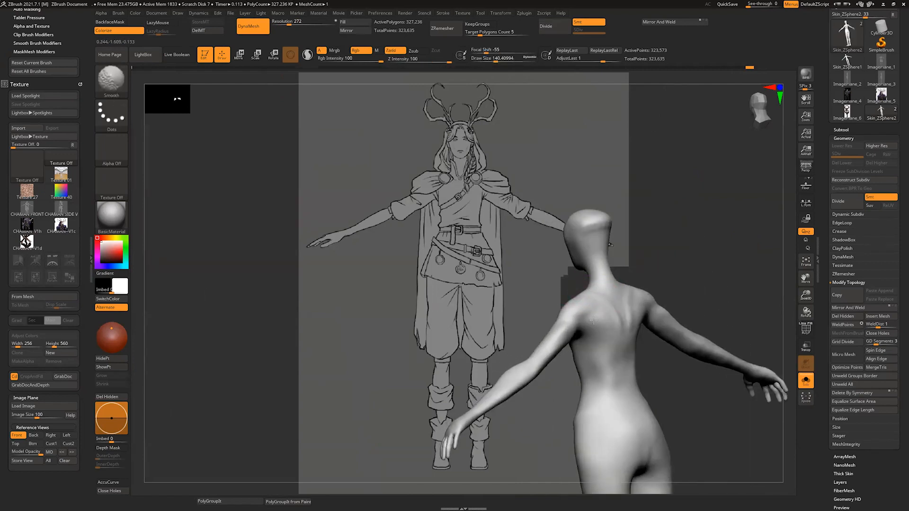
pyautogui.keyDown('shift'); pyautogui.moveTo(678, 270); pyautogui.dragTo(699, 273); pyautogui.keyUp('shift')
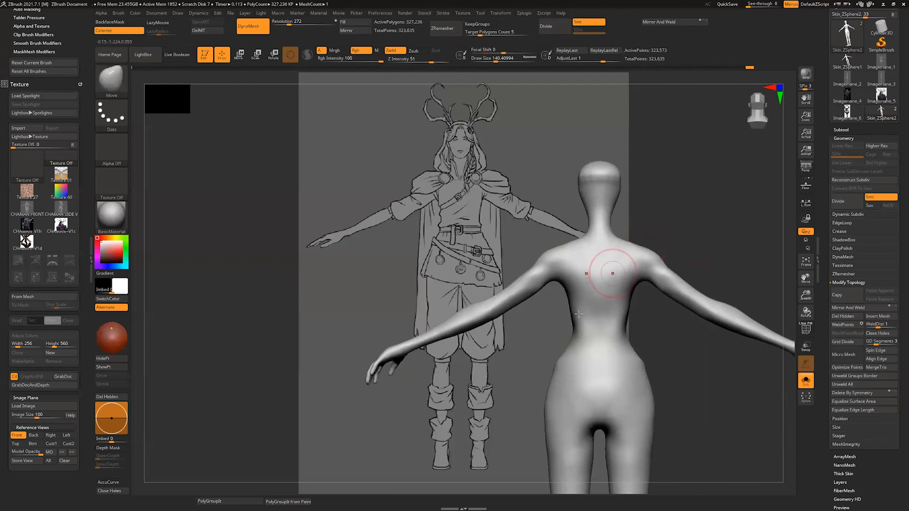
pyautogui.moveTo(574, 308); pyautogui.dragTo(579, 309)
pyautogui.moveTo(671, 335); pyautogui.dragTo(686, 334)
pyautogui.press('s')
pyautogui.moveTo(576, 284); pyautogui.dragTo(586, 285)
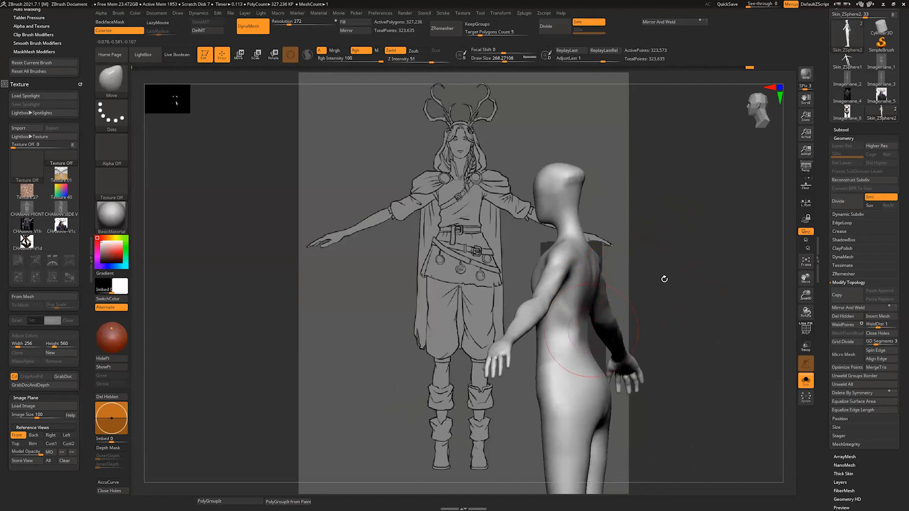
pyautogui.moveTo(663, 278); pyautogui.dragTo(675, 269)
# Step: Sculpt the spine line down the middle of the back with ClayBuildup at a draw size of about 54, and smooth it
pyautogui.press('b')
pyautogui.press('c')
pyautogui.press('b')
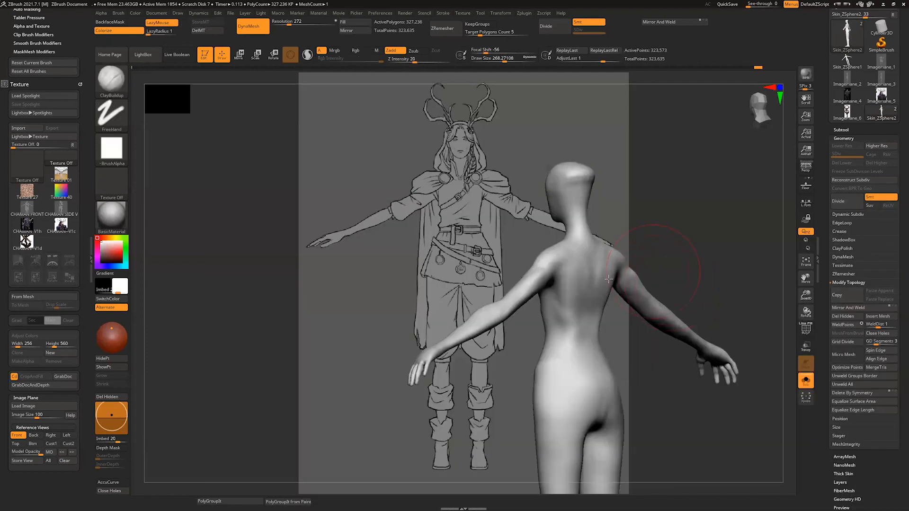
pyautogui.press('s')
pyautogui.moveTo(599, 295); pyautogui.dragTo(596, 294)
pyautogui.moveTo(677, 284); pyautogui.dragTo(664, 284)
pyautogui.press('s')
pyautogui.moveTo(591, 276)
pyautogui.mouseDown()
pyautogui.moveTo(592, 268)
pyautogui.moveTo(589, 323)
pyautogui.mouseUp()
pyautogui.press('s')
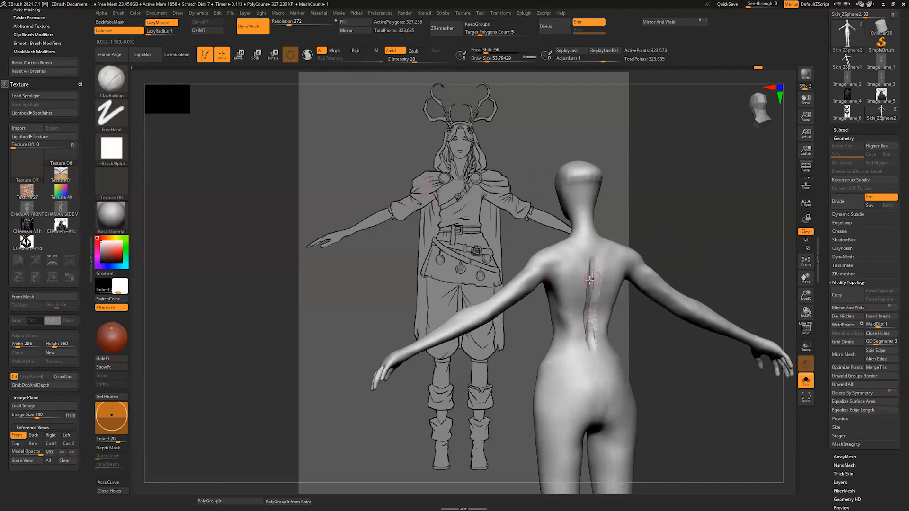
pyautogui.press('s')
pyautogui.moveTo(589, 271); pyautogui.dragTo(588, 363)
pyautogui.moveTo(659, 377); pyautogui.dragTo(682, 371)
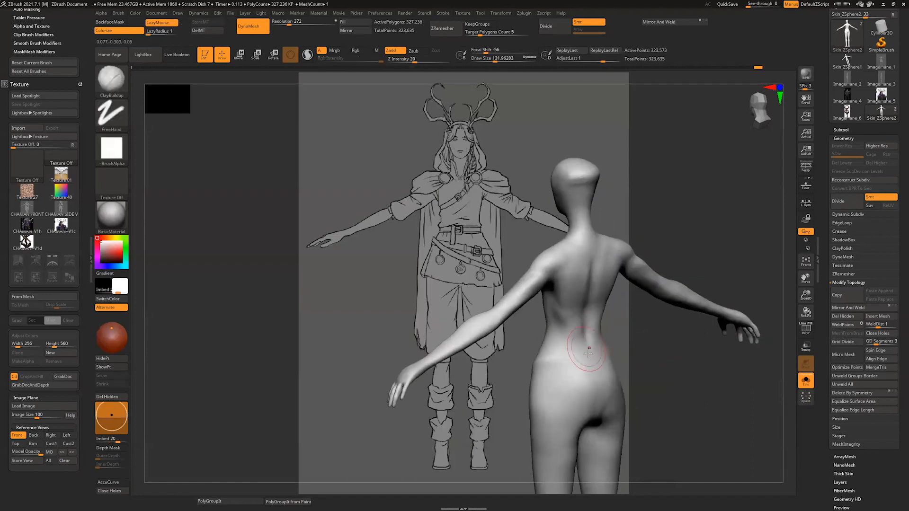
# Step: Build up the lower back and the upper buttocks with ClayBuildup at a draw size of about 132, and smooth them
pyautogui.press('s')
pyautogui.moveTo(589, 347); pyautogui.dragTo(584, 347)
pyautogui.moveTo(667, 374); pyautogui.dragTo(651, 366)
pyautogui.moveTo(585, 361)
pyautogui.mouseDown()
pyautogui.moveTo(578, 367)
pyautogui.moveTo(601, 386)
pyautogui.mouseUp()
pyautogui.keyDown('alt'); pyautogui.moveTo(649, 367); pyautogui.dragTo(643, 327); pyautogui.keyUp('alt')
pyautogui.moveTo(655, 349); pyautogui.dragTo(645, 335)
pyautogui.moveTo(581, 322); pyautogui.dragTo(595, 358)
pyautogui.moveTo(656, 358)
pyautogui.mouseDown()
pyautogui.moveTo(640, 342)
pyautogui.moveTo(582, 380)
pyautogui.mouseUp()
pyautogui.moveTo(589, 334)
pyautogui.keyDown('shift'); pyautogui.mouseDown()
pyautogui.moveTo(587, 351)
pyautogui.moveTo(604, 331)
pyautogui.mouseUp(); pyautogui.keyUp('shift')
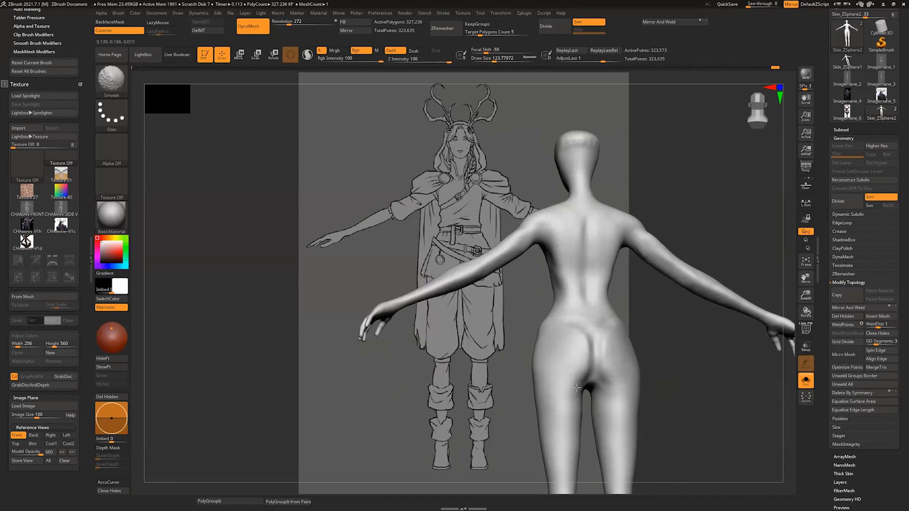
# Step: Define the fold beneath the buttocks and smooth its transition into the thighs
pyautogui.moveTo(650, 378)
pyautogui.mouseDown()
pyautogui.moveTo(663, 375)
pyautogui.moveTo(660, 382)
pyautogui.mouseUp()
pyautogui.press('s')
pyautogui.moveTo(586, 403); pyautogui.dragTo(584, 402)
pyautogui.moveTo(589, 392)
pyautogui.mouseDown()
pyautogui.moveTo(568, 411)
pyautogui.moveTo(537, 398)
pyautogui.moveTo(575, 393)
pyautogui.moveTo(547, 397)
pyautogui.moveTo(567, 393)
pyautogui.moveTo(574, 380)
pyautogui.moveTo(547, 370)
pyautogui.moveTo(540, 407)
pyautogui.moveTo(562, 403)
pyautogui.mouseUp()
pyautogui.press('s')
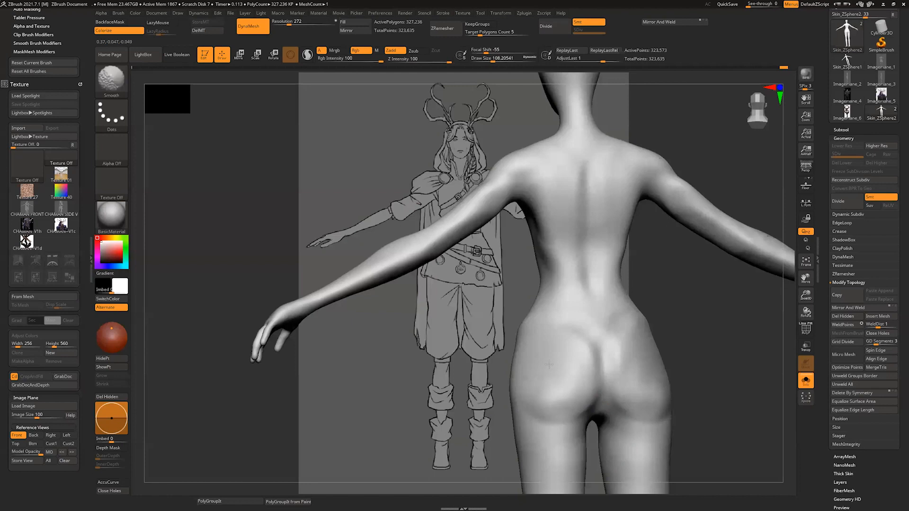
# Step: Shape the outer sides of the buttocks and hips, and smooth them at a draw size of about 140
pyautogui.moveTo(667, 340); pyautogui.dragTo(681, 340)
pyautogui.press('s')
pyautogui.moveTo(533, 327)
pyautogui.mouseDown()
pyautogui.moveTo(537, 345)
pyautogui.moveTo(548, 349)
pyautogui.moveTo(539, 331)
pyautogui.moveTo(559, 341)
pyautogui.moveTo(548, 352)
pyautogui.moveTo(568, 374)
pyautogui.moveTo(592, 340)
pyautogui.moveTo(559, 359)
pyautogui.moveTo(549, 391)
pyautogui.moveTo(563, 374)
pyautogui.moveTo(573, 389)
pyautogui.mouseUp()
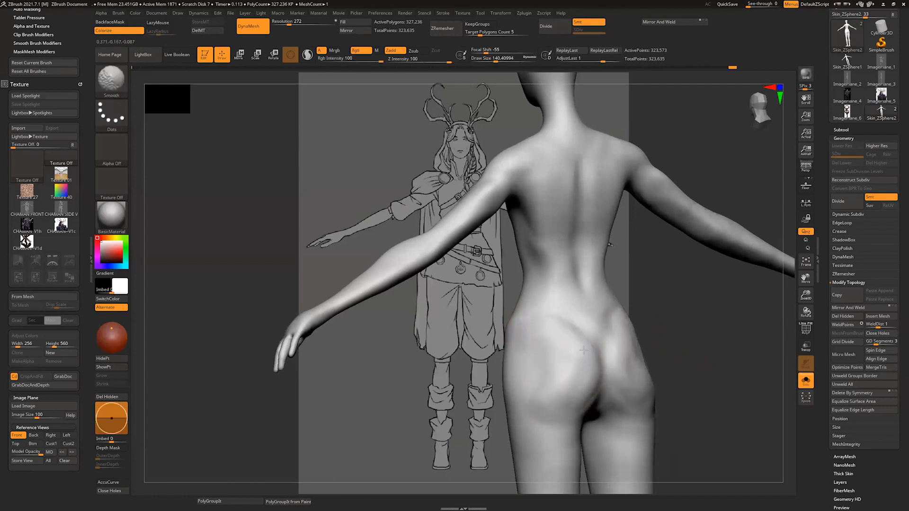
# Step: Outline both sides of the abdomen from the ribs to the lower belly with ClayBuildup at a draw size of about 27
pyautogui.moveTo(696, 398)
pyautogui.keyDown('shift'); pyautogui.mouseDown()
pyautogui.moveTo(643, 406)
pyautogui.moveTo(672, 369)
pyautogui.mouseUp(); pyautogui.keyUp('shift')
pyautogui.press('s')
pyautogui.keyDown('alt'); pyautogui.moveTo(662, 303); pyautogui.dragTo(566, 266); pyautogui.keyUp('alt')
pyautogui.moveTo(505, 221)
pyautogui.keyDown('alt'); pyautogui.mouseDown()
pyautogui.moveTo(503, 303)
pyautogui.moveTo(471, 384)
pyautogui.mouseUp(); pyautogui.keyUp('alt')
pyautogui.hotkey('alt', 'Tab')
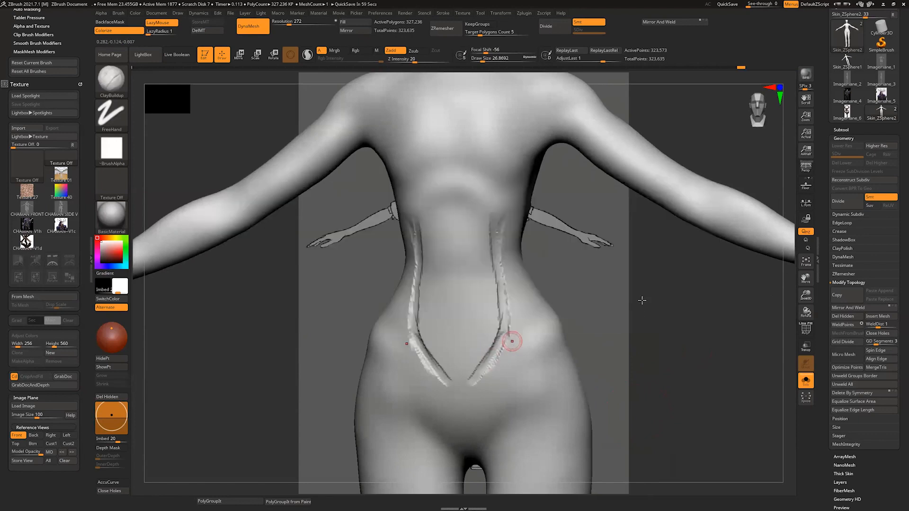
pyautogui.moveTo(642, 300); pyautogui.dragTo(667, 301)
pyautogui.moveTo(497, 331); pyautogui.dragTo(459, 382)
pyautogui.moveTo(497, 237); pyautogui.dragTo(503, 347)
# Step: Add the hip bone ridges and close the lower belly outline with ClayBuildup at a draw size of about 27
pyautogui.moveTo(663, 303); pyautogui.dragTo(625, 303)
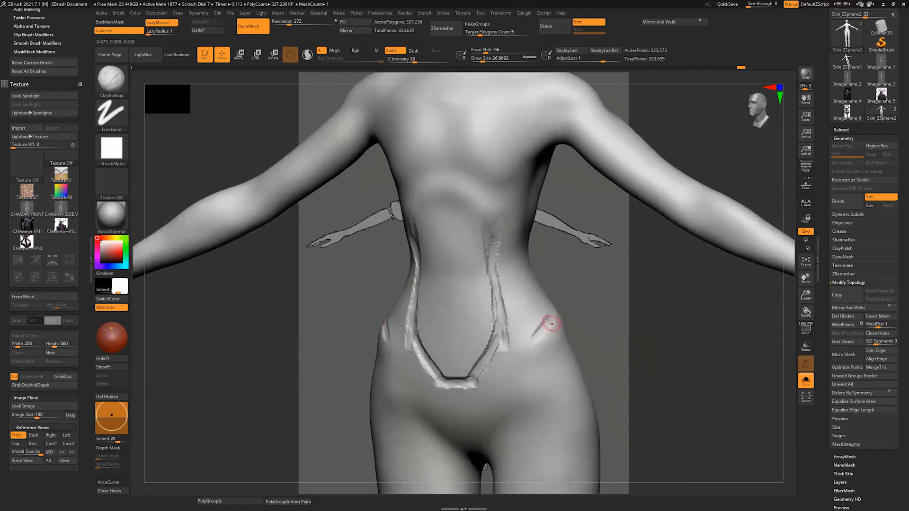
pyautogui.moveTo(549, 321)
pyautogui.mouseDown()
pyautogui.moveTo(518, 349)
pyautogui.moveTo(551, 321)
pyautogui.mouseUp()
pyautogui.moveTo(468, 380)
pyautogui.keyDown('shift'); pyautogui.mouseDown()
pyautogui.moveTo(495, 251)
pyautogui.moveTo(469, 376)
pyautogui.moveTo(454, 379)
pyautogui.mouseUp(); pyautogui.keyUp('shift')
pyautogui.keyDown('shift'); pyautogui.moveTo(618, 345); pyautogui.dragTo(603, 331); pyautogui.keyUp('shift')
# Step: Sculpt the groin lines from the hips down to the crotch with ClayBuildup at a draw size of about 31
pyautogui.press('s')
pyautogui.moveTo(515, 351); pyautogui.dragTo(507, 351)
pyautogui.moveTo(525, 330); pyautogui.dragTo(513, 386)
pyautogui.moveTo(525, 334); pyautogui.dragTo(516, 382)
pyautogui.moveTo(599, 317); pyautogui.dragTo(612, 322)
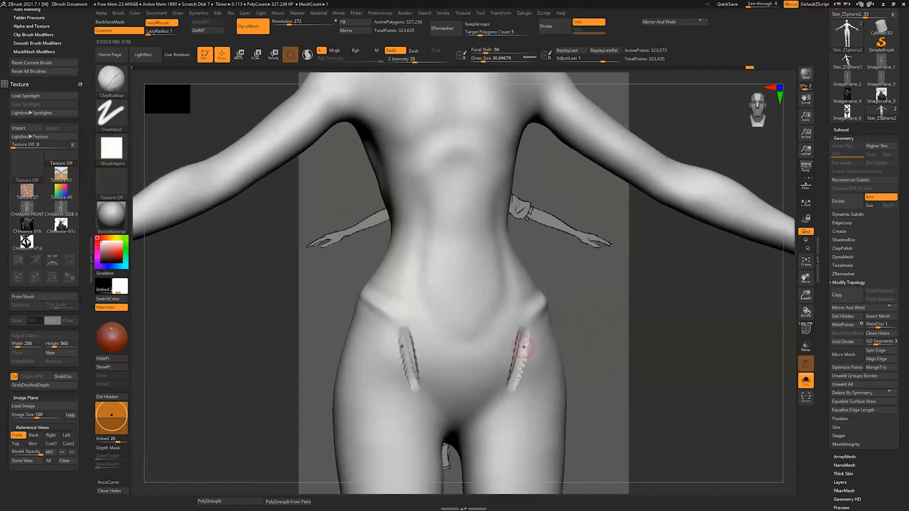
pyautogui.moveTo(507, 380)
pyautogui.mouseDown()
pyautogui.moveTo(487, 409)
pyautogui.moveTo(501, 389)
pyautogui.mouseUp()
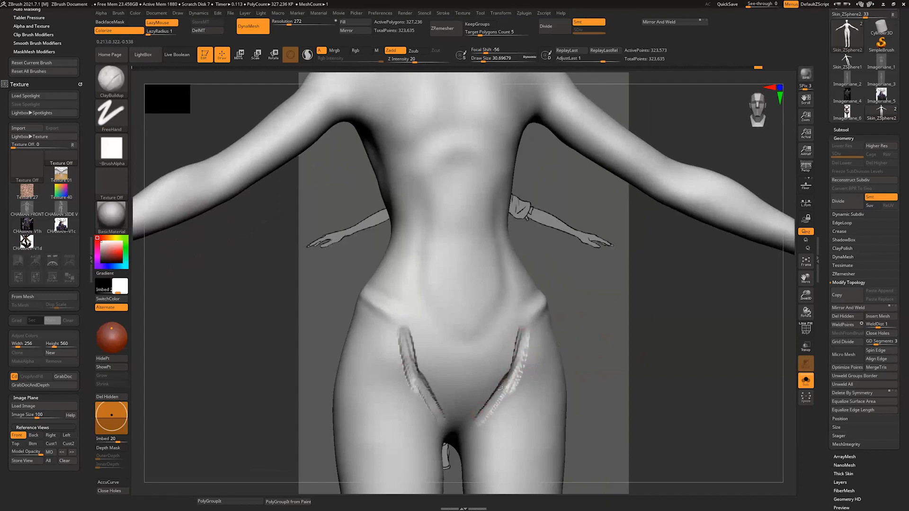
# Step: Build up the lower belly with ClayBuildup at a draw size of about 49, and smooth it
pyautogui.moveTo(615, 352); pyautogui.dragTo(602, 349)
pyautogui.press('s')
pyautogui.moveTo(472, 351); pyautogui.dragTo(477, 351)
pyautogui.moveTo(431, 302); pyautogui.dragTo(453, 314)
pyautogui.moveTo(433, 284); pyautogui.dragTo(454, 318)
pyautogui.moveTo(444, 281); pyautogui.dragTo(459, 317)
pyautogui.moveTo(433, 259); pyautogui.dragTo(457, 323)
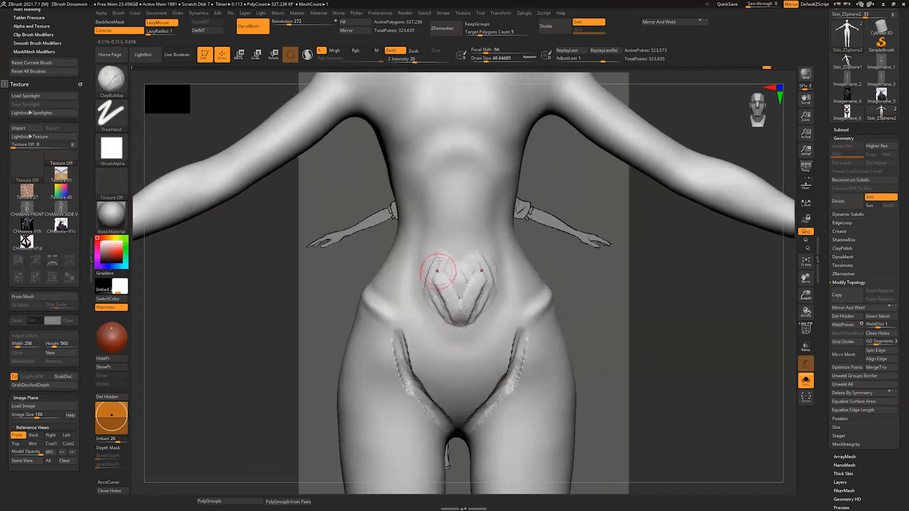
pyautogui.keyDown('shift'); pyautogui.moveTo(445, 274); pyautogui.dragTo(459, 313); pyautogui.keyUp('shift')
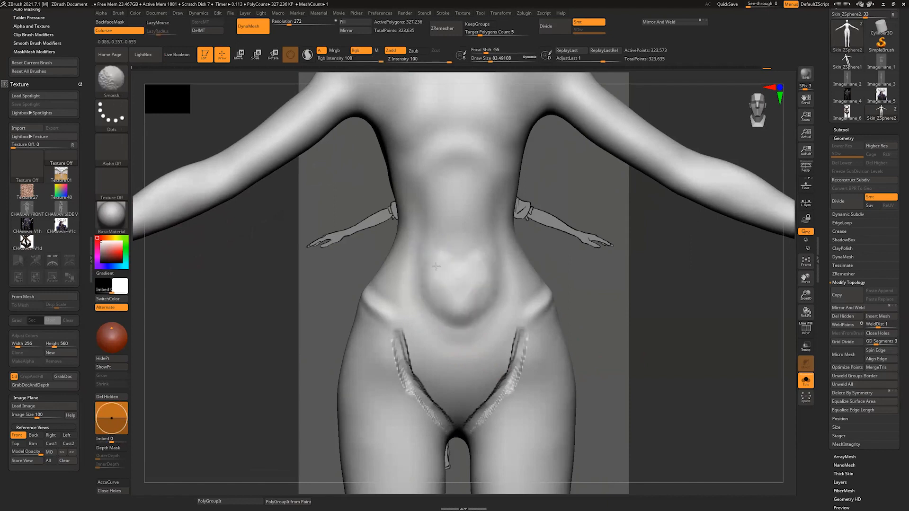
# Step: Smooth the groin lines at a draw size of about 63 and sculpt the muscle along the front of the thighs
pyautogui.keyDown('shift'); pyautogui.moveTo(394, 334); pyautogui.dragTo(447, 423); pyautogui.keyUp('shift')
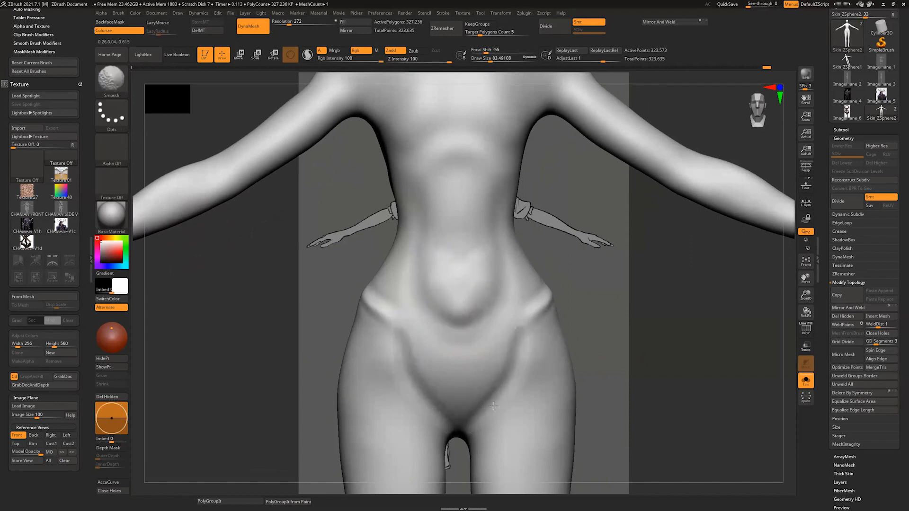
pyautogui.moveTo(602, 352)
pyautogui.keyDown('alt'); pyautogui.mouseDown()
pyautogui.moveTo(615, 296)
pyautogui.moveTo(578, 270)
pyautogui.moveTo(559, 237)
pyautogui.mouseUp(); pyautogui.keyUp('alt')
pyautogui.moveTo(473, 214); pyautogui.dragTo(466, 400)
pyautogui.moveTo(478, 192)
pyautogui.mouseDown()
pyautogui.moveTo(460, 370)
pyautogui.moveTo(467, 226)
pyautogui.mouseUp()
# Step: Build up the kneecaps with ClayBuildup at a draw size of about 54
pyautogui.moveTo(529, 384)
pyautogui.keyDown('alt'); pyautogui.mouseDown()
pyautogui.moveTo(538, 381)
pyautogui.moveTo(521, 317)
pyautogui.moveTo(513, 353)
pyautogui.moveTo(502, 357)
pyautogui.moveTo(498, 329)
pyautogui.mouseUp(); pyautogui.keyUp('alt')
pyautogui.press('s')
pyautogui.press('s')
pyautogui.moveTo(502, 324)
pyautogui.mouseDown()
pyautogui.moveTo(499, 349)
pyautogui.moveTo(514, 348)
pyautogui.moveTo(504, 373)
pyautogui.mouseUp()
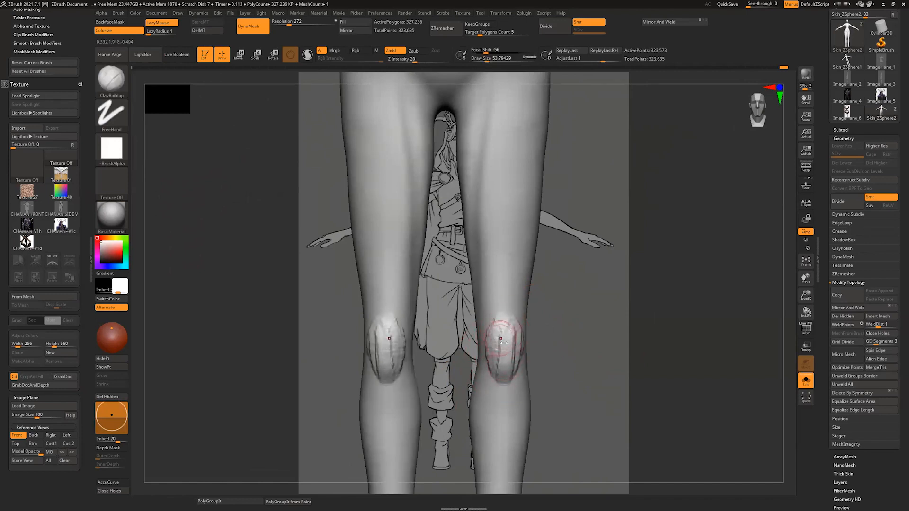
pyautogui.moveTo(503, 342)
pyautogui.keyDown('shift'); pyautogui.mouseDown()
pyautogui.moveTo(511, 353)
pyautogui.moveTo(495, 310)
pyautogui.moveTo(521, 314)
pyautogui.mouseUp(); pyautogui.keyUp('shift')
# Step: Add volume to the inner side of the knees with ClayBuildup at a draw size of about 62, and smooth it
pyautogui.keyDown('alt'); pyautogui.moveTo(563, 381); pyautogui.dragTo(531, 219); pyautogui.keyUp('alt')
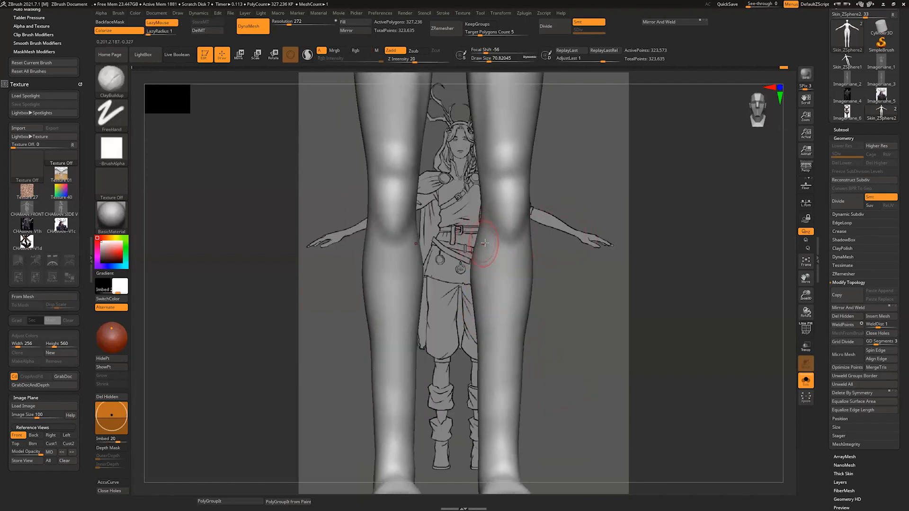
pyautogui.moveTo(564, 258); pyautogui.dragTo(609, 260)
pyautogui.press('s')
pyautogui.moveTo(487, 185); pyautogui.dragTo(485, 185)
pyautogui.moveTo(468, 174); pyautogui.dragTo(470, 219)
pyautogui.press('s')
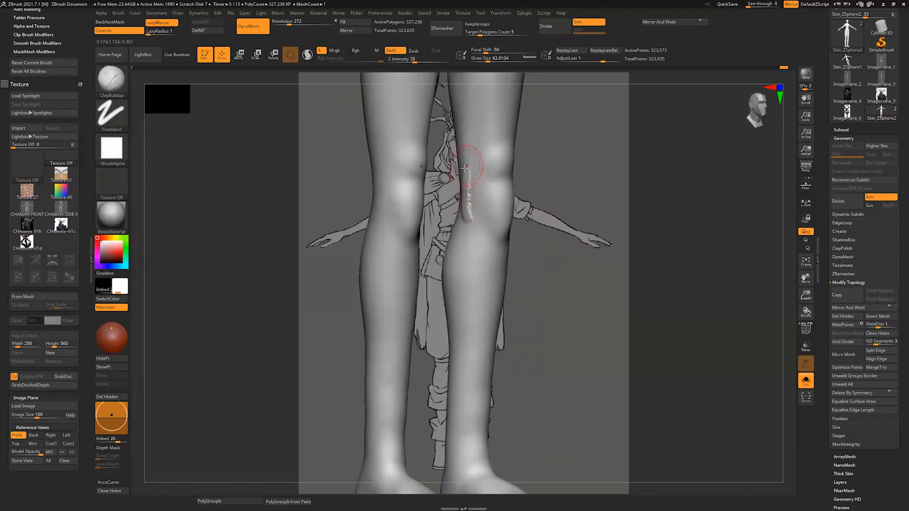
pyautogui.moveTo(464, 169); pyautogui.dragTo(487, 242)
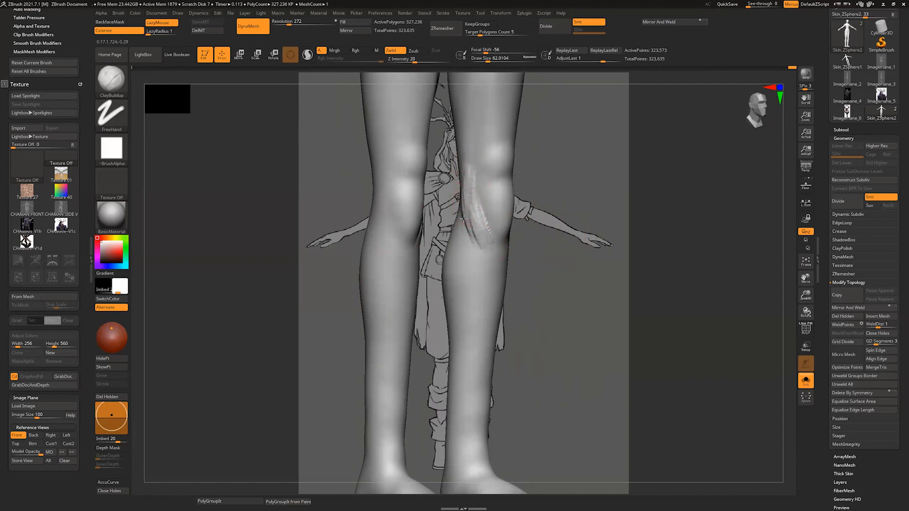
pyautogui.moveTo(566, 215); pyautogui.dragTo(544, 213)
pyautogui.press('s')
pyautogui.moveTo(462, 174)
pyautogui.mouseDown()
pyautogui.moveTo(496, 270)
pyautogui.moveTo(551, 208)
pyautogui.mouseUp()
pyautogui.moveTo(551, 209); pyautogui.dragTo(564, 205)
# Step: Sculpt the shin line from knee to ankle with ClayBuildup at a draw size of about 37, and smooth it at about 83
pyautogui.press('s')
pyautogui.moveTo(488, 191); pyautogui.dragTo(489, 317)
pyautogui.moveTo(556, 260); pyautogui.dragTo(536, 251)
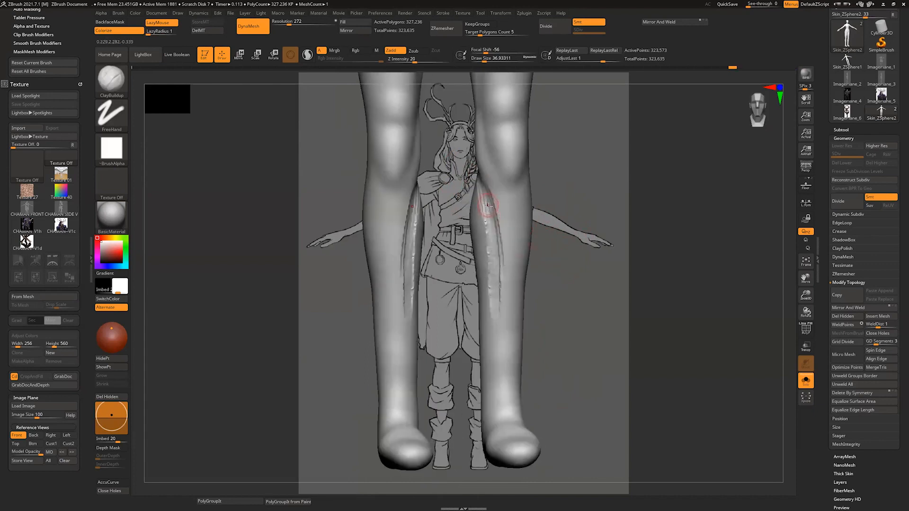
pyautogui.moveTo(488, 206); pyautogui.dragTo(497, 386)
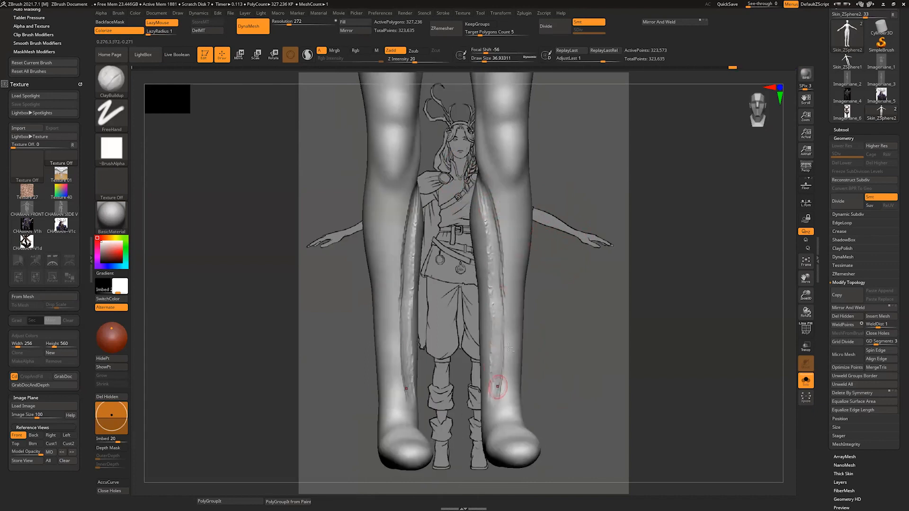
pyautogui.moveTo(559, 319)
pyautogui.mouseDown()
pyautogui.moveTo(558, 310)
pyautogui.moveTo(580, 309)
pyautogui.mouseUp()
pyautogui.press('s')
pyautogui.moveTo(488, 226); pyautogui.dragTo(494, 224)
pyautogui.moveTo(480, 182)
pyautogui.keyDown('shift'); pyautogui.mouseDown()
pyautogui.moveTo(491, 202)
pyautogui.moveTo(495, 374)
pyautogui.moveTo(502, 334)
pyautogui.mouseUp(); pyautogui.keyUp('shift')
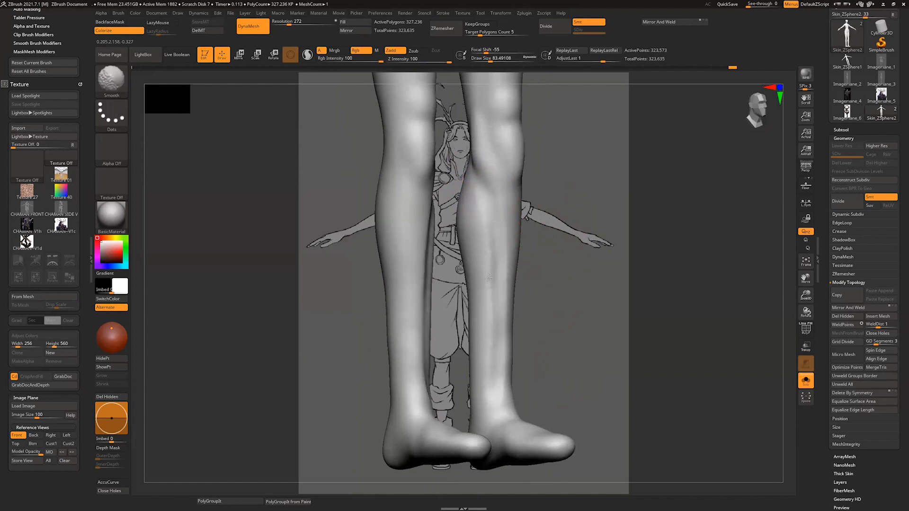
pyautogui.moveTo(560, 246); pyautogui.dragTo(564, 252)
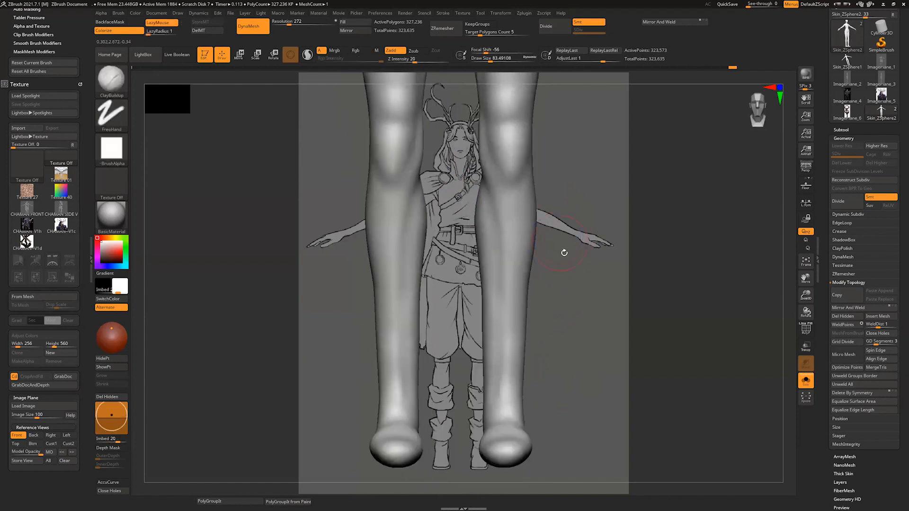
# Step: Reshape the calves from behind with Move at a draw size of about 145
pyautogui.moveTo(572, 289)
pyautogui.mouseDown()
pyautogui.moveTo(588, 282)
pyautogui.moveTo(452, 285)
pyautogui.mouseUp()
pyautogui.press('b')
pyautogui.press('m')
pyautogui.press('v')
pyautogui.press('s')
pyautogui.moveTo(440, 279)
pyautogui.mouseDown()
pyautogui.moveTo(446, 205)
pyautogui.moveTo(450, 256)
pyautogui.mouseUp()
pyautogui.moveTo(448, 287); pyautogui.dragTo(441, 303)
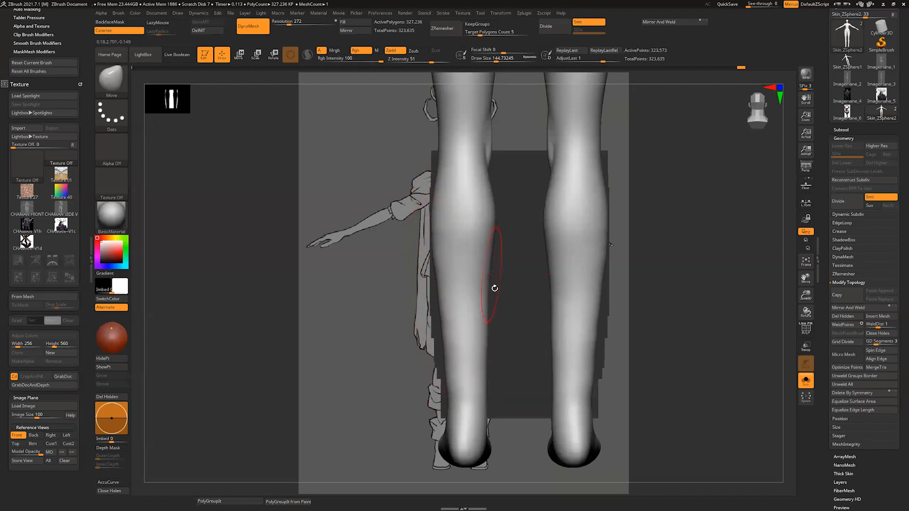
# Step: Refine the inner calves and lower legs from front and back with Move at a draw size of about 145, and smooth the shins
pyautogui.moveTo(503, 304); pyautogui.dragTo(563, 298)
pyautogui.moveTo(496, 225); pyautogui.dragTo(494, 221)
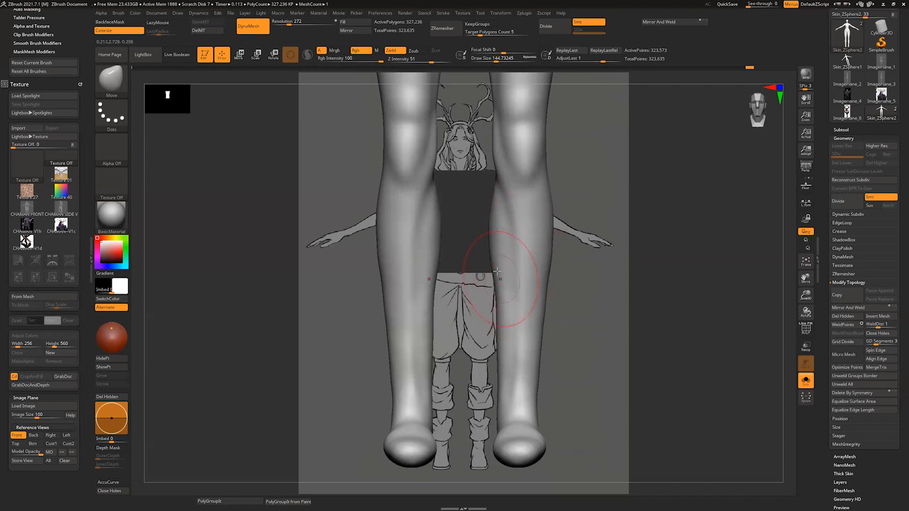
pyautogui.moveTo(497, 271); pyautogui.dragTo(501, 381)
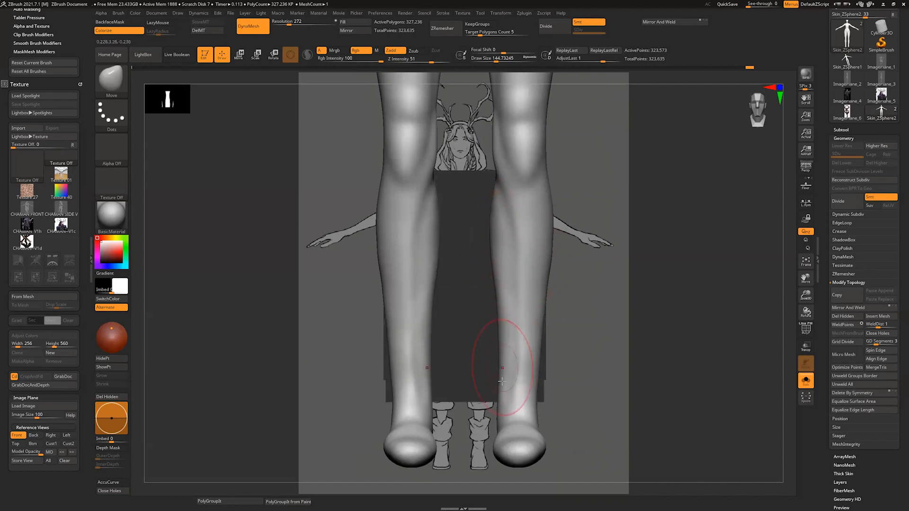
pyautogui.press('shift')
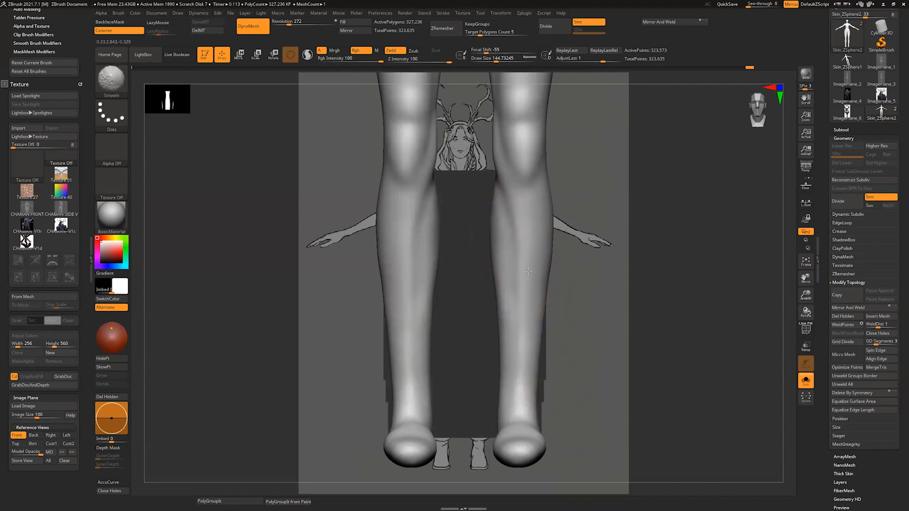
pyautogui.moveTo(629, 227); pyautogui.dragTo(551, 242)
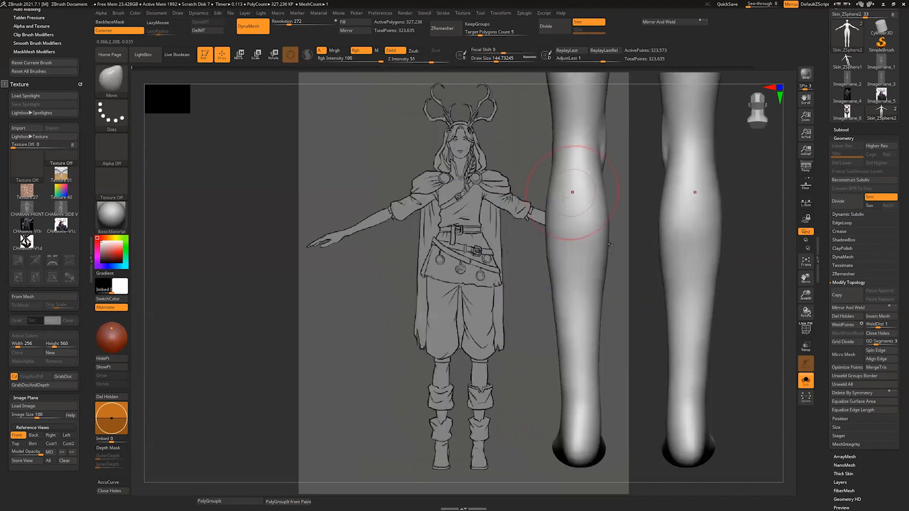
pyautogui.moveTo(564, 197)
pyautogui.mouseDown()
pyautogui.moveTo(574, 405)
pyautogui.moveTo(571, 395)
pyautogui.moveTo(568, 447)
pyautogui.moveTo(559, 453)
pyautogui.moveTo(597, 448)
pyautogui.mouseUp()
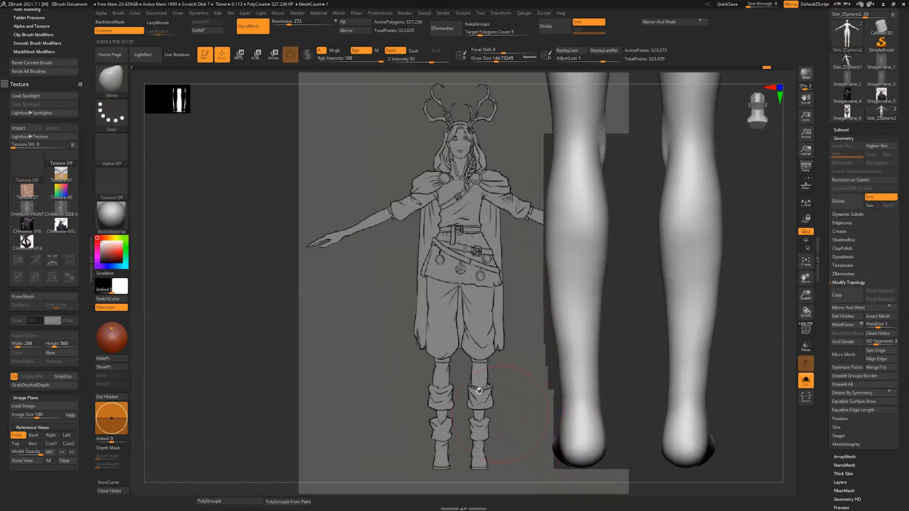
# Step: Adjust the outer calf contours from front and back with Move at a draw size of about 262
pyautogui.moveTo(479, 391)
pyautogui.mouseDown()
pyautogui.moveTo(631, 380)
pyautogui.moveTo(569, 423)
pyautogui.mouseUp()
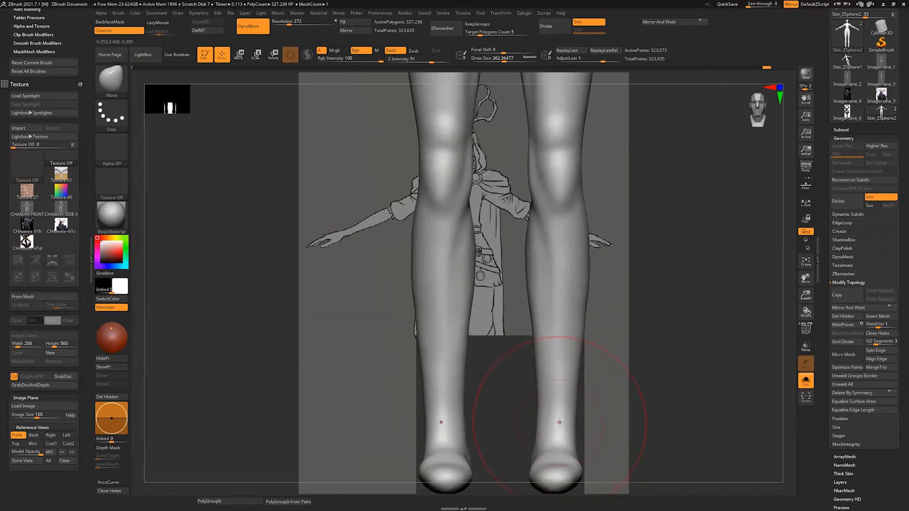
pyautogui.moveTo(534, 223); pyautogui.dragTo(538, 218)
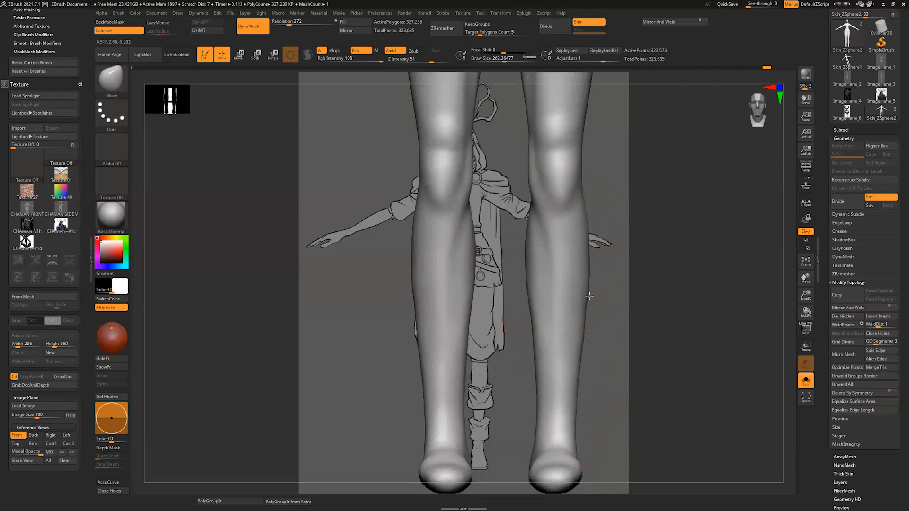
pyautogui.keyDown('shift'); pyautogui.moveTo(634, 331); pyautogui.dragTo(558, 304); pyautogui.keyUp('shift')
pyautogui.moveTo(485, 263); pyautogui.dragTo(480, 231)
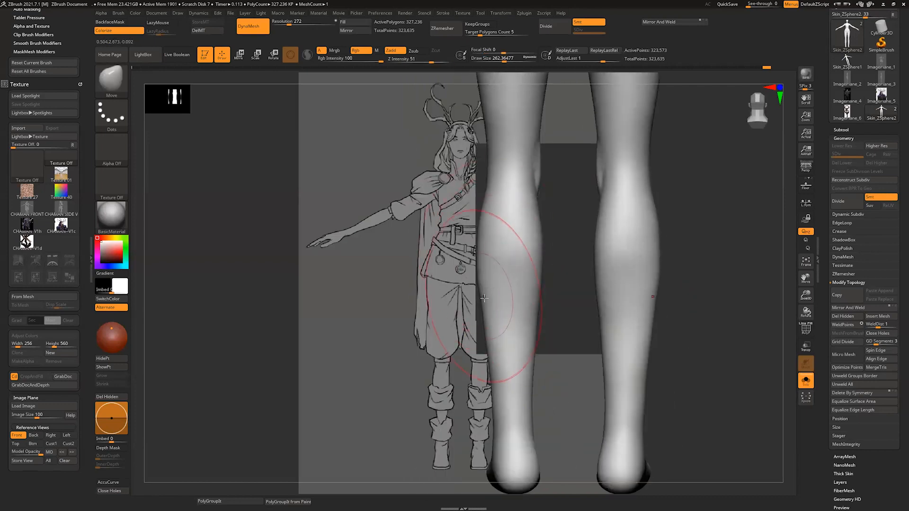
pyautogui.moveTo(485, 293); pyautogui.dragTo(481, 291)
pyautogui.moveTo(482, 243); pyautogui.dragTo(480, 241)
pyautogui.moveTo(490, 330); pyautogui.dragTo(487, 329)
# Step: Reshape the rear profile of the lower legs from ankle to knee in side view with Move at a draw size of about 262
pyautogui.moveTo(551, 310); pyautogui.dragTo(609, 305)
pyautogui.moveTo(507, 306); pyautogui.dragTo(503, 337)
pyautogui.moveTo(510, 402); pyautogui.dragTo(506, 404)
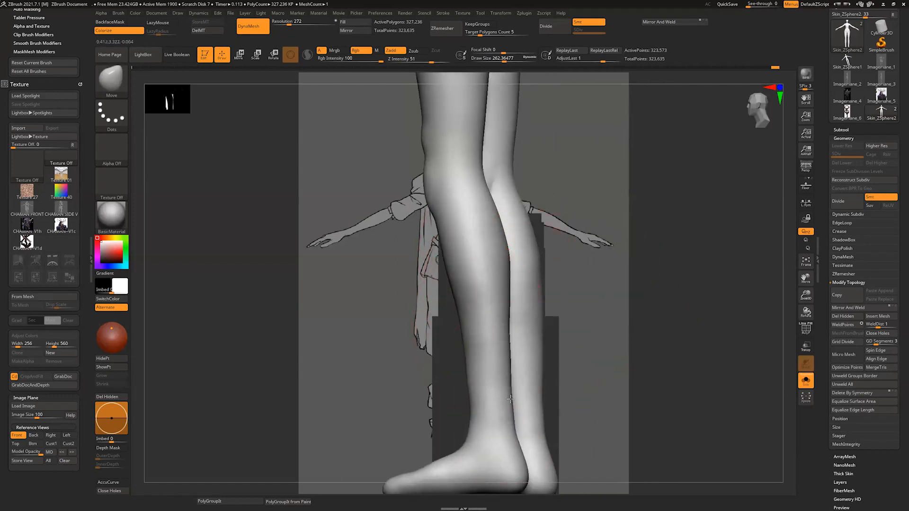
pyautogui.moveTo(502, 226); pyautogui.dragTo(488, 199)
# Step: Try to sculpt the inner back of the knees with ClayBuildup at a draw size of about 54
pyautogui.moveTo(572, 179)
pyautogui.keyDown('shift'); pyautogui.mouseDown()
pyautogui.moveTo(574, 328)
pyautogui.moveTo(588, 298)
pyautogui.mouseUp(); pyautogui.keyUp('shift')
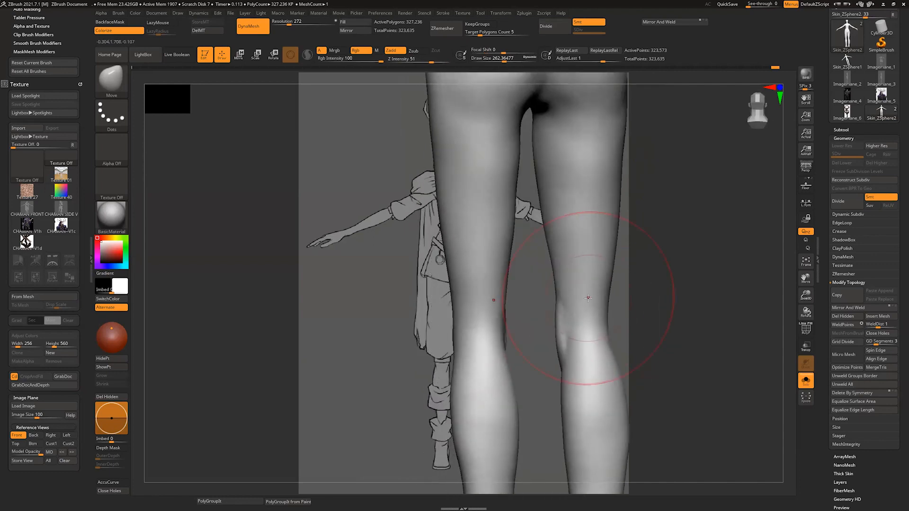
pyautogui.press('b')
pyautogui.press('c')
pyautogui.press('b')
pyautogui.press('s')
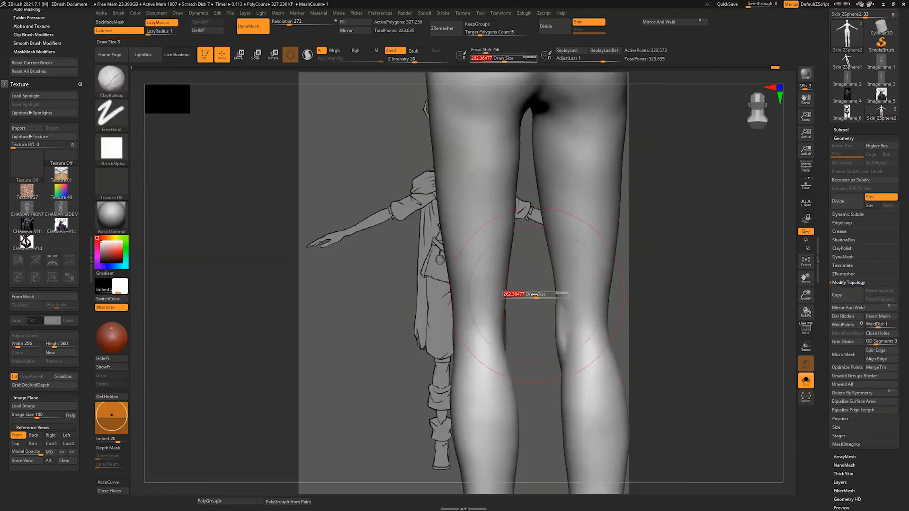
pyautogui.moveTo(536, 294); pyautogui.dragTo(519, 294)
pyautogui.moveTo(630, 289)
pyautogui.mouseDown()
pyautogui.moveTo(615, 260)
pyautogui.moveTo(591, 252)
pyautogui.mouseUp()
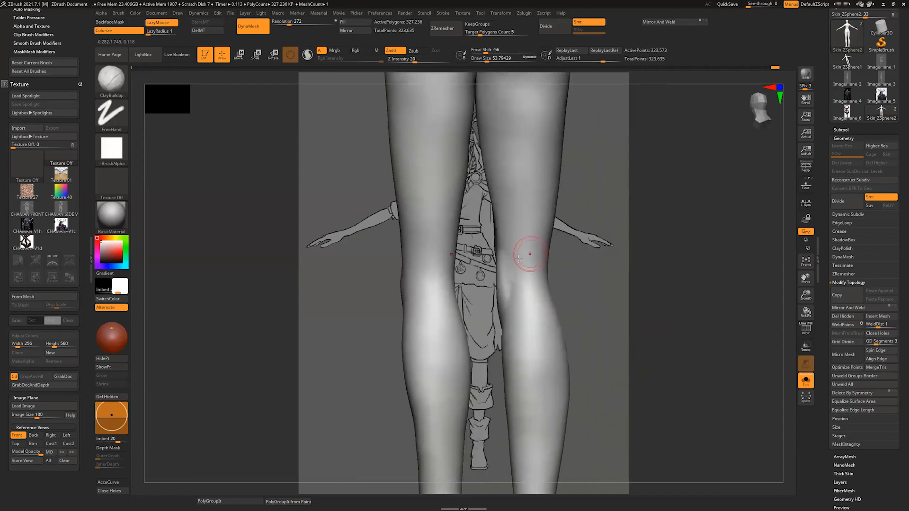
pyautogui.moveTo(511, 250); pyautogui.dragTo(508, 303)
pyautogui.moveTo(564, 267); pyautogui.dragTo(578, 257)
pyautogui.hotkey('ctrl', 'z')
# Step: Reduce the draw size to about 37 and reselect the ClayBuildup brush
pyautogui.press('s')
pyautogui.moveTo(519, 267); pyautogui.dragTo(516, 266)
pyautogui.moveTo(574, 257); pyautogui.dragTo(593, 248)
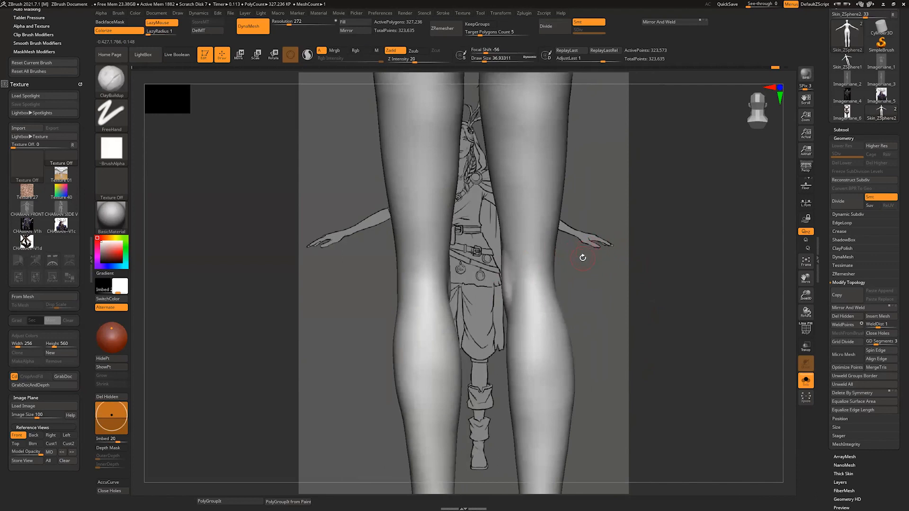
pyautogui.press('b')
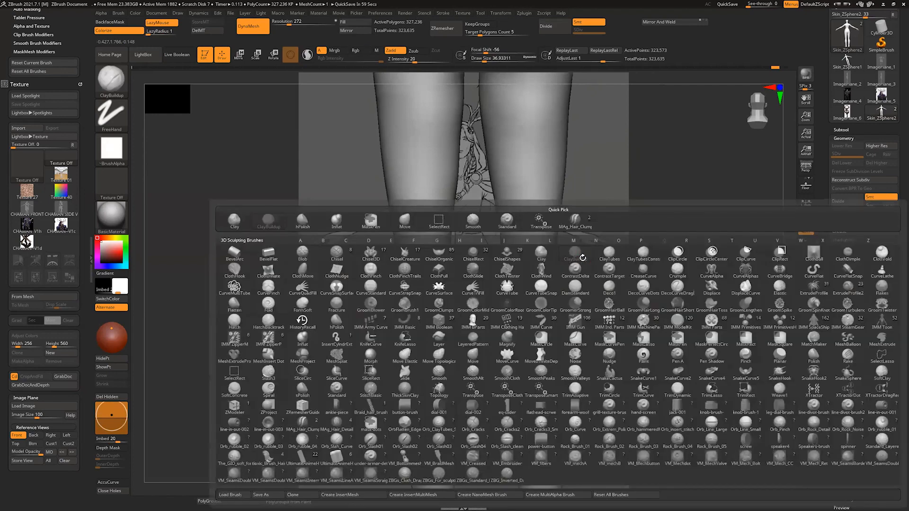
pyautogui.press('c')
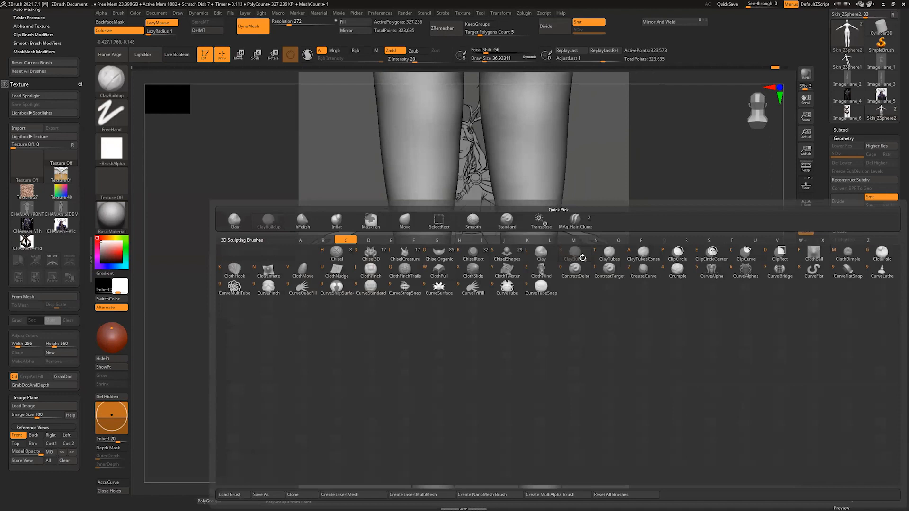
pyautogui.press('b')
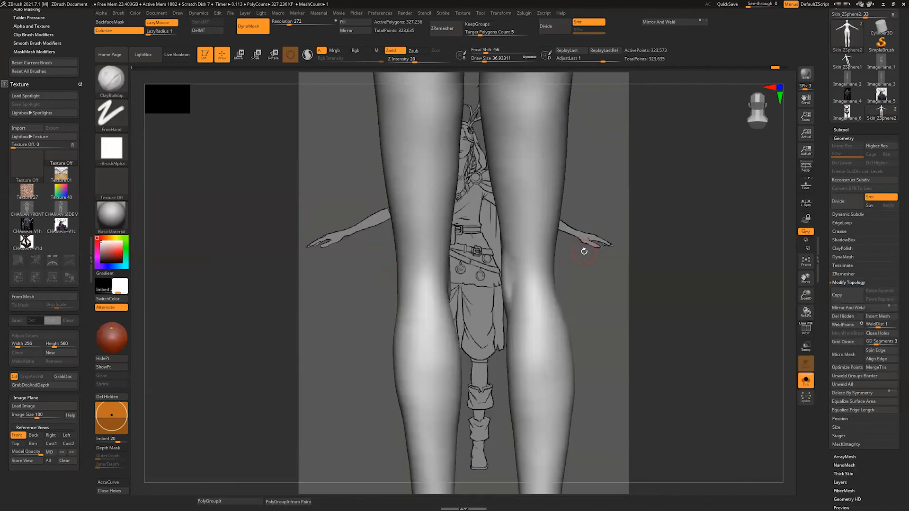
# Step: Switch the sculpting brush to Move
pyautogui.press('F1')
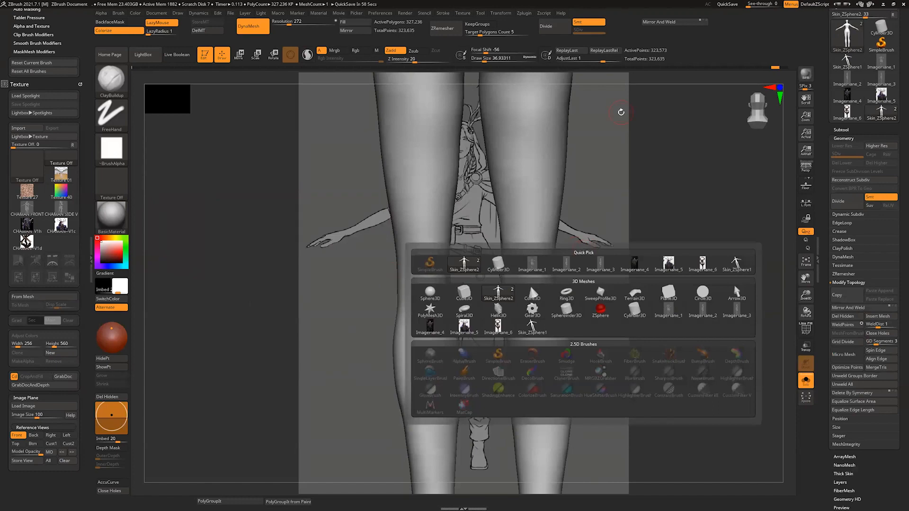
pyautogui.press('b')
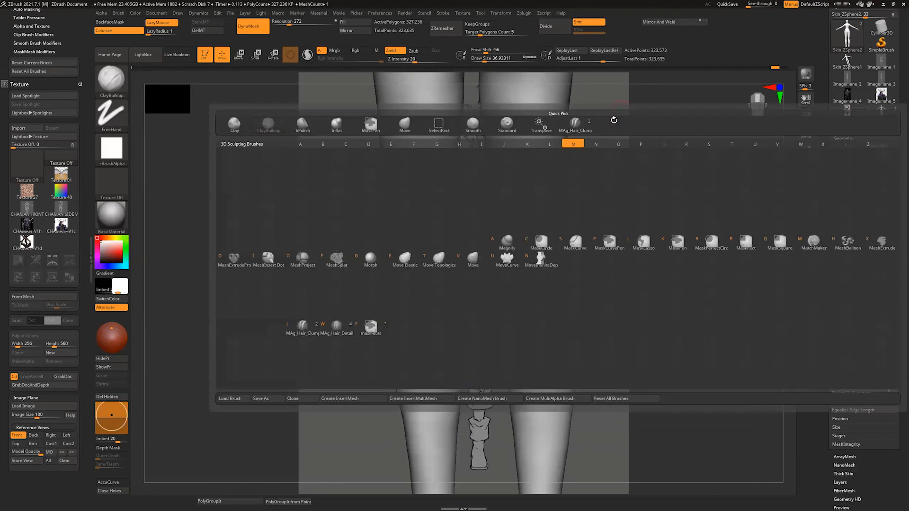
pyautogui.press('v')
pyautogui.moveTo(598, 253); pyautogui.dragTo(595, 258)
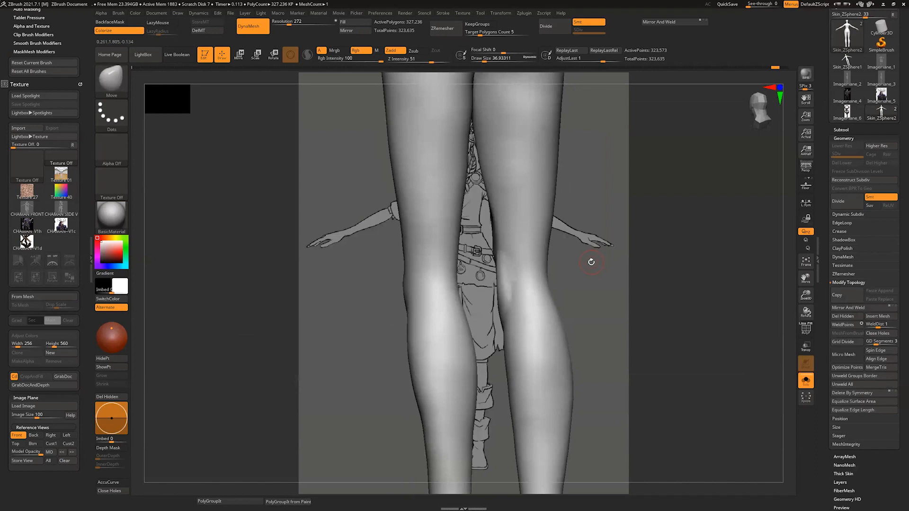
# Step: Narrow the sculpting brush selection to brushes beginning with C
pyautogui.press('b')
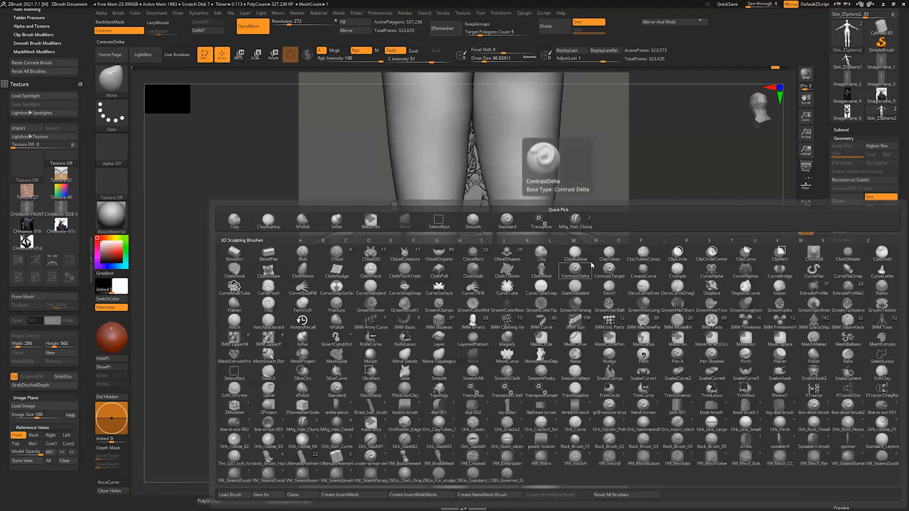
pyautogui.press('c')
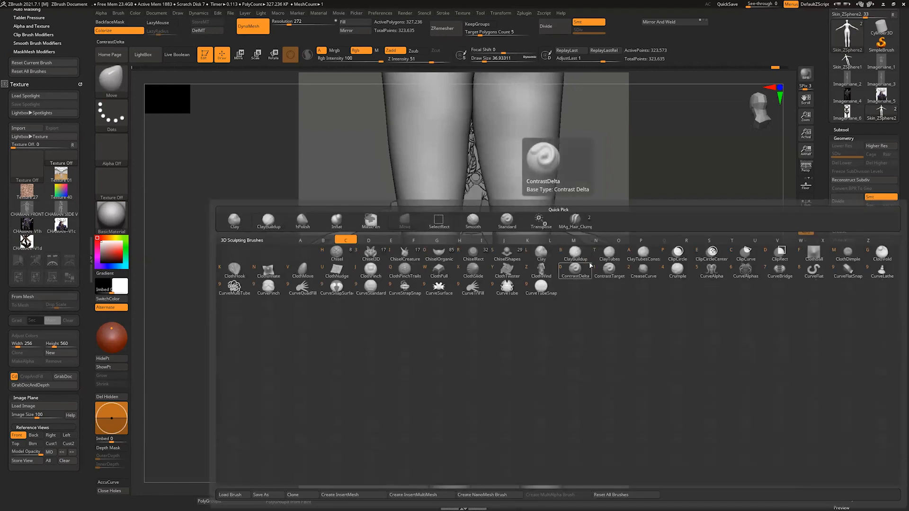
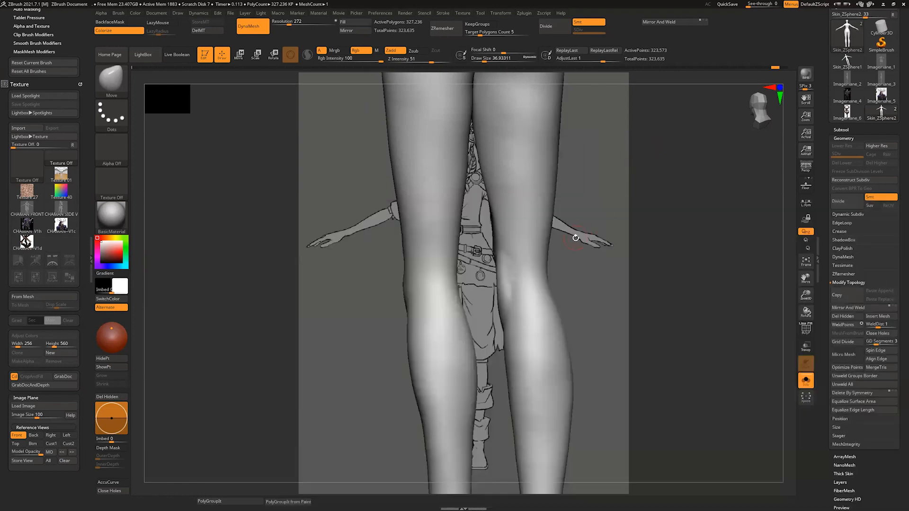
# Step: Build up the inner back of the knees with ClayBuildup at a draw size of about 29
pyautogui.keyDown('shift'); pyautogui.moveTo(593, 280); pyautogui.dragTo(584, 257); pyautogui.keyUp('shift')
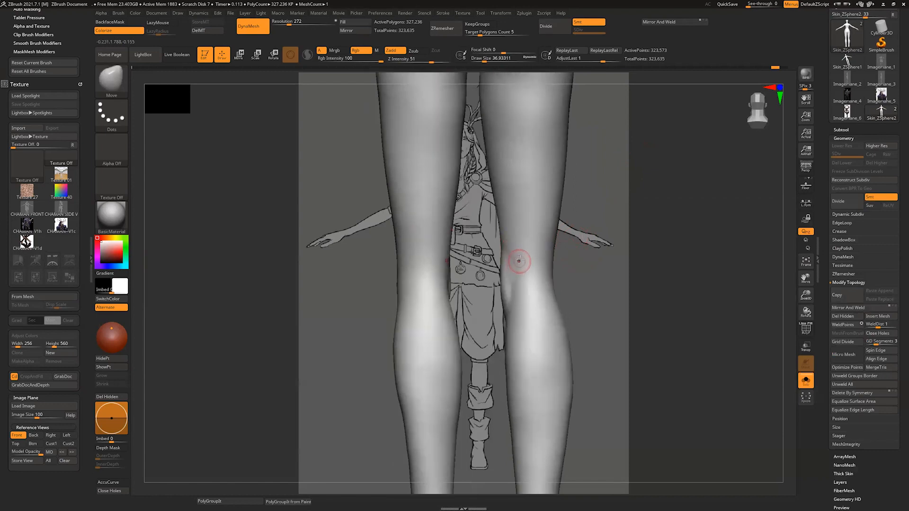
pyautogui.press('s')
pyautogui.moveTo(517, 271); pyautogui.dragTo(515, 270)
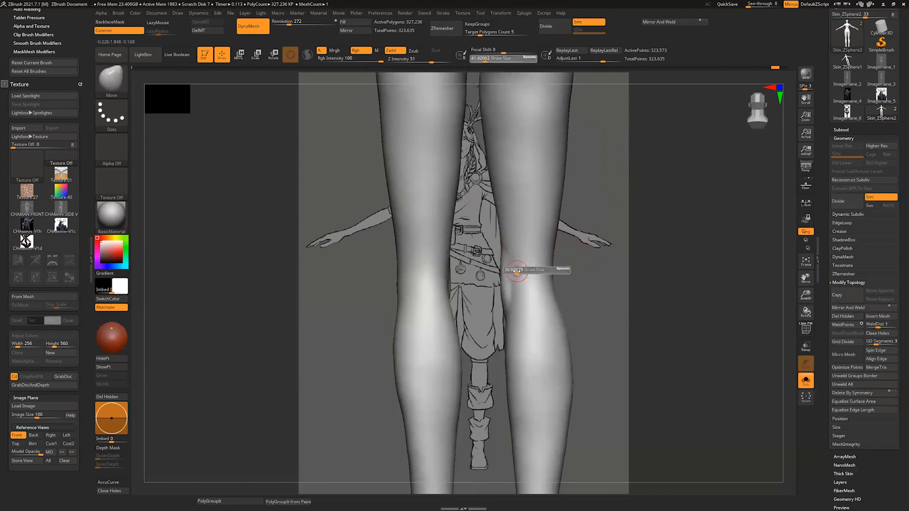
pyautogui.press('space')
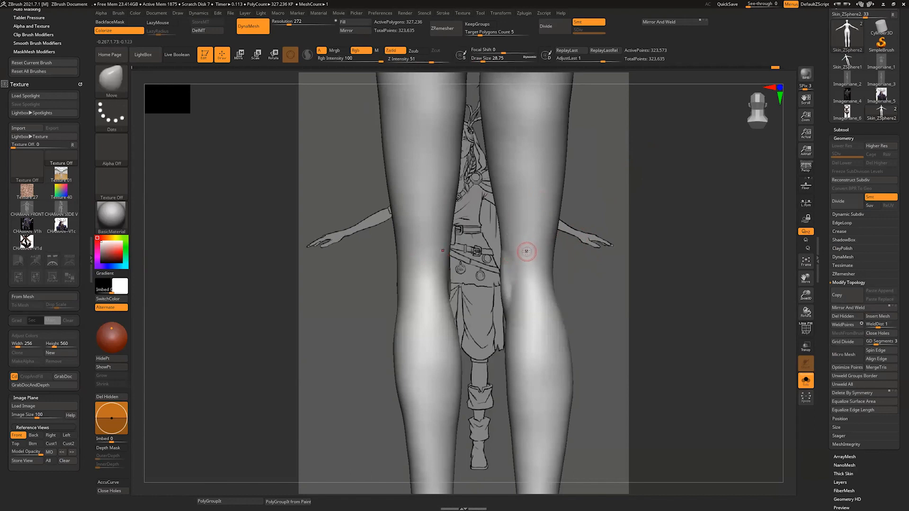
pyautogui.press('b')
pyautogui.press('c')
pyautogui.press('b')
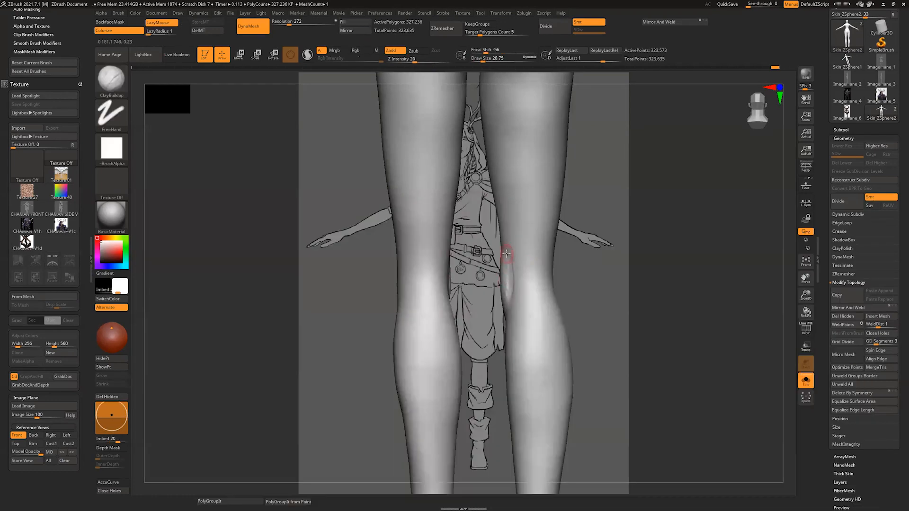
pyautogui.moveTo(506, 253); pyautogui.dragTo(508, 276)
# Step: Reshape the elbows and forearms with the Move brush, and smooth the surface around them
pyautogui.moveTo(591, 272)
pyautogui.mouseDown()
pyautogui.moveTo(555, 266)
pyautogui.moveTo(552, 310)
pyautogui.moveTo(556, 268)
pyautogui.moveTo(548, 300)
pyautogui.moveTo(548, 284)
pyautogui.mouseUp()
pyautogui.moveTo(584, 275)
pyautogui.mouseDown()
pyautogui.moveTo(554, 270)
pyautogui.moveTo(597, 248)
pyautogui.moveTo(572, 313)
pyautogui.moveTo(529, 296)
pyautogui.moveTo(581, 288)
pyautogui.moveTo(576, 376)
pyautogui.moveTo(561, 365)
pyautogui.moveTo(563, 381)
pyautogui.moveTo(576, 343)
pyautogui.mouseUp()
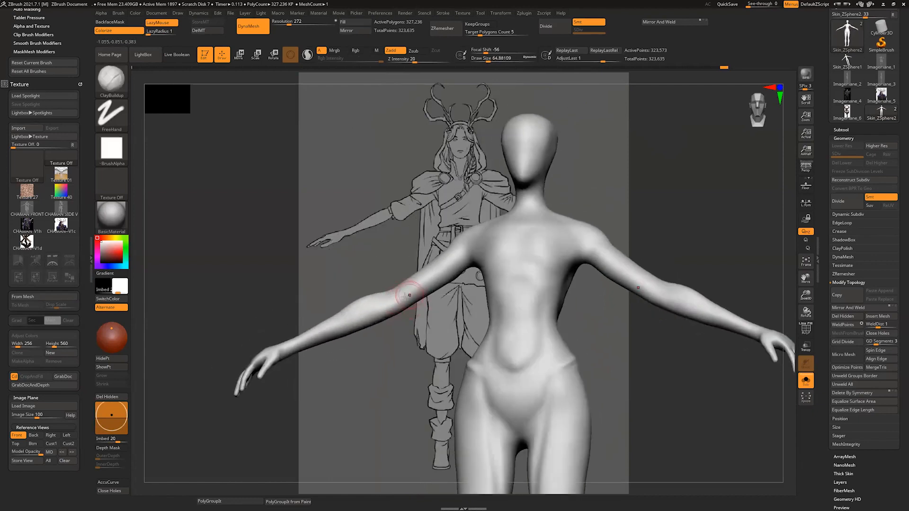
pyautogui.moveTo(414, 292); pyautogui.dragTo(386, 301)
pyautogui.keyDown('alt'); pyautogui.moveTo(391, 340); pyautogui.dragTo(414, 346); pyautogui.keyUp('alt')
pyautogui.press('b')
pyautogui.press('m')
pyautogui.press('v')
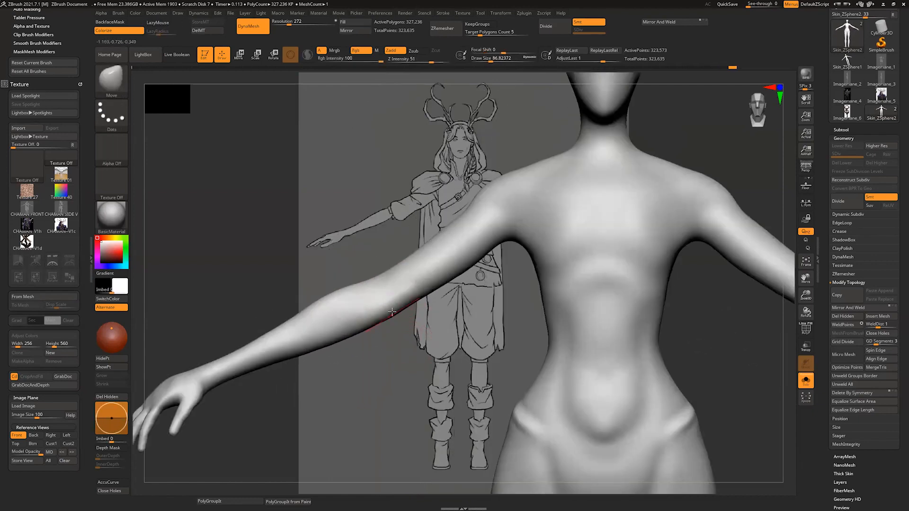
pyautogui.moveTo(391, 313)
pyautogui.mouseDown()
pyautogui.moveTo(395, 320)
pyautogui.moveTo(311, 358)
pyautogui.mouseUp()
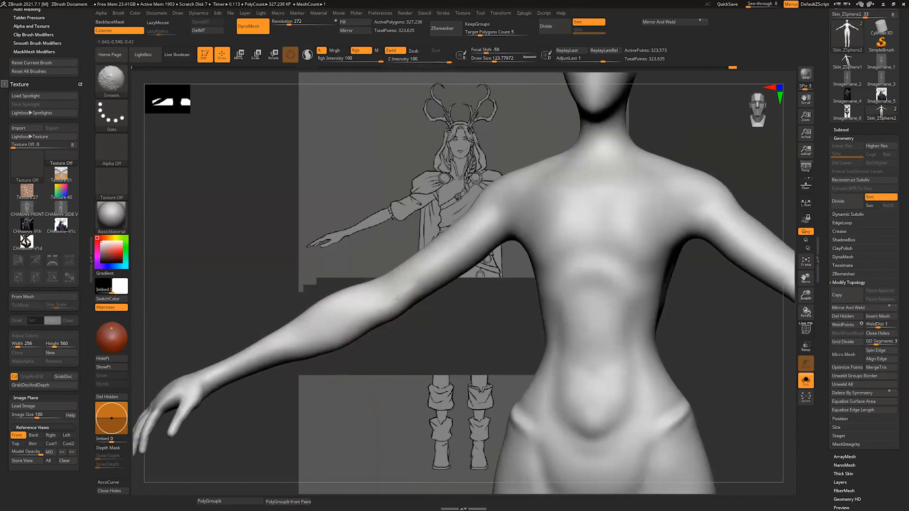
pyautogui.moveTo(403, 350); pyautogui.dragTo(408, 342)
pyautogui.moveTo(393, 275); pyautogui.dragTo(417, 280)
# Step: Build up the muscle fold at the back of the armpits with ClayBuildup at a draw size of about 27, and smooth it
pyautogui.moveTo(502, 318)
pyautogui.mouseDown()
pyautogui.moveTo(672, 368)
pyautogui.moveTo(657, 362)
pyautogui.mouseUp()
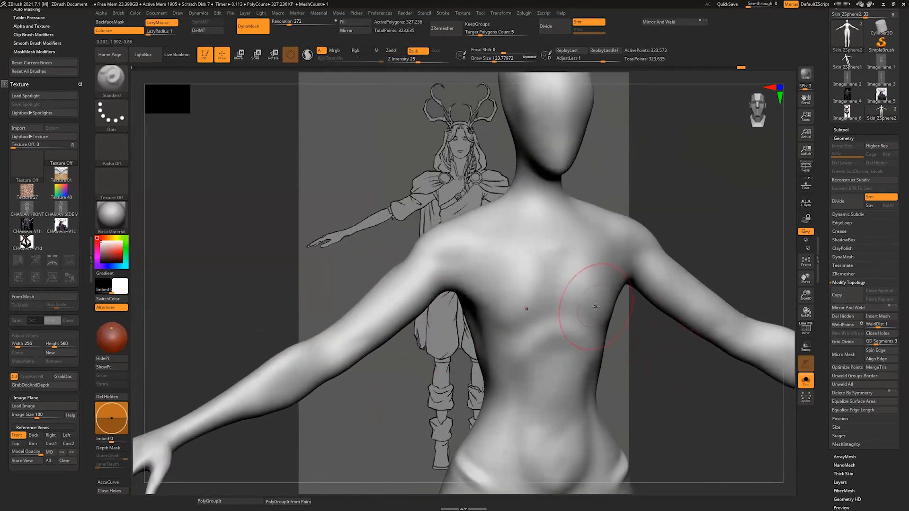
pyautogui.press('b')
pyautogui.press('c')
pyautogui.press('l')
pyautogui.moveTo(477, 241)
pyautogui.keyDown('alt'); pyautogui.mouseDown()
pyautogui.moveTo(482, 246)
pyautogui.moveTo(460, 258)
pyautogui.moveTo(510, 248)
pyautogui.mouseUp(); pyautogui.keyUp('alt')
pyautogui.keyDown('shift'); pyautogui.moveTo(538, 276); pyautogui.dragTo(466, 273); pyautogui.keyUp('shift')
pyautogui.press('b')
pyautogui.press('c')
pyautogui.press('b')
pyautogui.press('s')
pyautogui.moveTo(466, 273)
pyautogui.mouseDown(button='right')
pyautogui.moveTo(459, 285)
pyautogui.moveTo(446, 282)
pyautogui.mouseUp(button='right')
pyautogui.moveTo(443, 290); pyautogui.dragTo(462, 263)
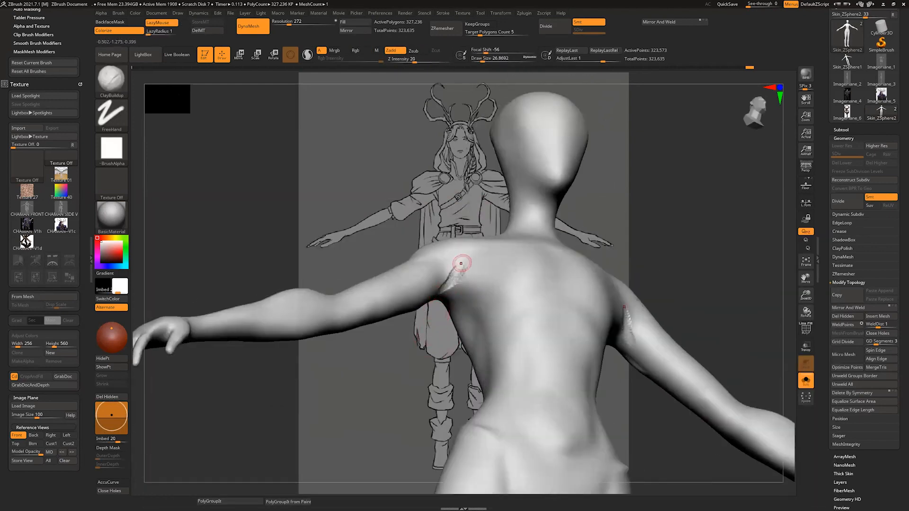
pyautogui.moveTo(453, 277); pyautogui.dragTo(438, 289, button='right')
pyautogui.moveTo(442, 288); pyautogui.dragTo(457, 274)
pyautogui.moveTo(457, 274); pyautogui.dragTo(453, 279, button='right')
pyautogui.moveTo(446, 285); pyautogui.dragTo(457, 270)
pyautogui.moveTo(458, 270); pyautogui.dragTo(450, 284, button='right')
pyautogui.moveTo(393, 377); pyautogui.dragTo(460, 265, button='right')
# Step: Try to sculpt the side of the chest near the armpit with ClayBuildup, and undo the last two strokes
pyautogui.moveTo(461, 279); pyautogui.dragTo(521, 290, button='right')
pyautogui.moveTo(467, 307)
pyautogui.mouseDown()
pyautogui.moveTo(449, 293)
pyautogui.moveTo(452, 318)
pyautogui.mouseUp()
pyautogui.hotkey('ctrl', 'z')
pyautogui.hotkey('ctrl', 'z')
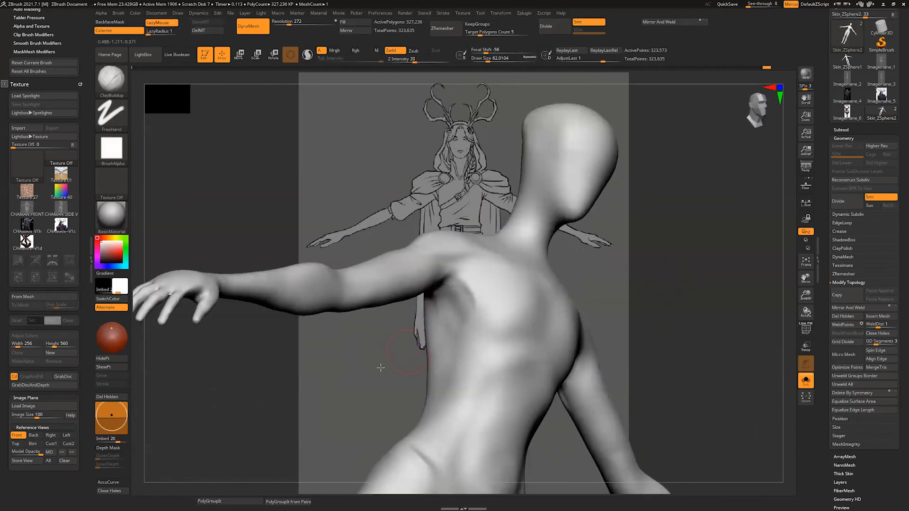
# Step: Sculpt the collarbones and the front of the shoulders with ClayBuildup, and blend them into the upper chest
pyautogui.moveTo(380, 368); pyautogui.dragTo(317, 364, button='right')
pyautogui.moveTo(514, 305)
pyautogui.mouseDown()
pyautogui.moveTo(526, 351)
pyautogui.moveTo(492, 326)
pyautogui.moveTo(521, 297)
pyautogui.moveTo(514, 351)
pyautogui.moveTo(476, 316)
pyautogui.mouseUp()
pyautogui.moveTo(476, 315)
pyautogui.mouseDown(button='right')
pyautogui.moveTo(588, 227)
pyautogui.moveTo(497, 252)
pyautogui.mouseUp(button='right')
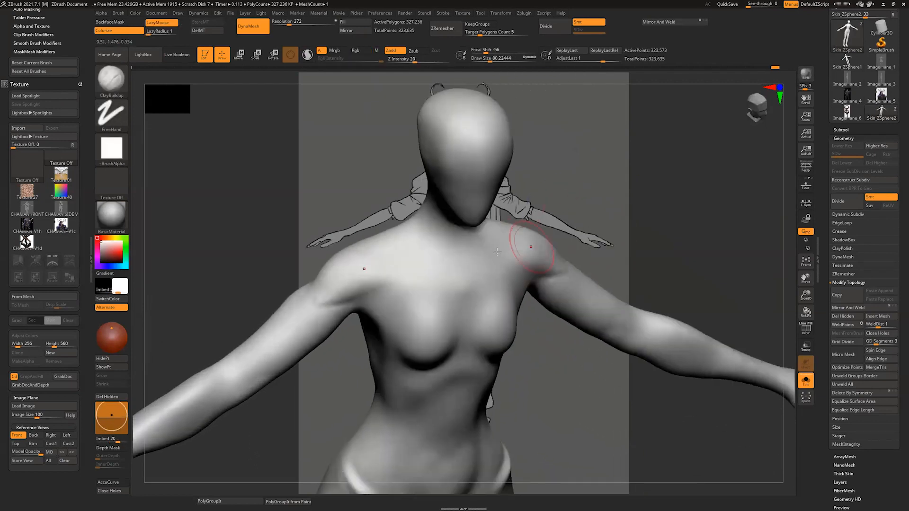
pyautogui.moveTo(505, 242); pyautogui.dragTo(466, 266)
pyautogui.moveTo(524, 255); pyautogui.dragTo(477, 249, button='right')
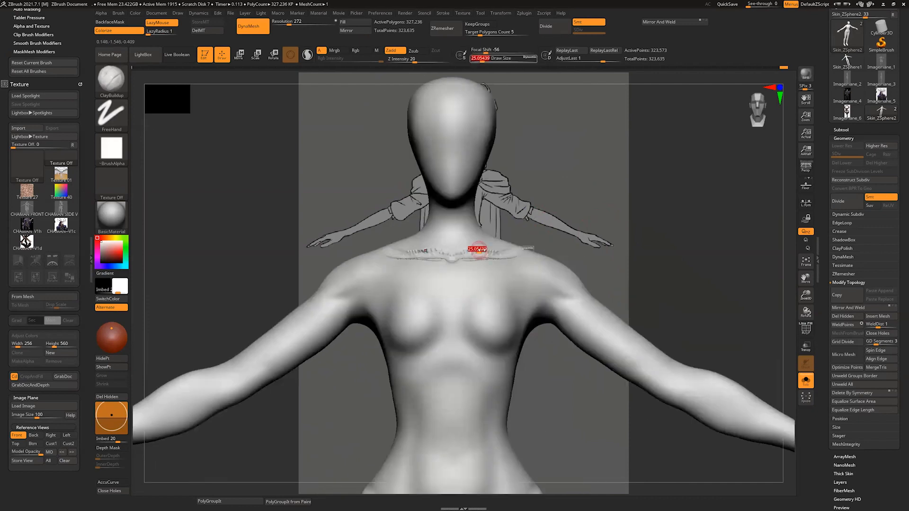
pyautogui.keyDown('shift'); pyautogui.moveTo(477, 250); pyautogui.dragTo(506, 254); pyautogui.keyUp('shift')
# Step: Shape the chest muscle and the side of the ribcage below the armpit with ClayBuildup, and soften the strokes
pyautogui.moveTo(625, 228); pyautogui.dragTo(568, 223, button='right')
pyautogui.keyDown('shift'); pyautogui.moveTo(495, 286); pyautogui.dragTo(506, 313); pyautogui.keyUp('shift')
pyautogui.moveTo(507, 314); pyautogui.dragTo(531, 308, button='right')
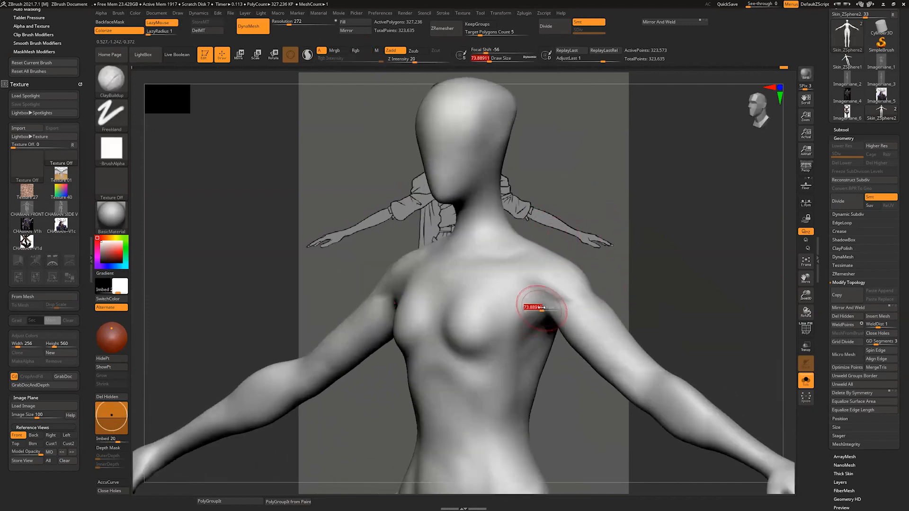
pyautogui.keyDown('shift'); pyautogui.moveTo(532, 310); pyautogui.dragTo(486, 410); pyautogui.keyUp('shift')
pyautogui.press('s')
pyautogui.moveTo(497, 400)
pyautogui.keyDown('shift'); pyautogui.mouseDown()
pyautogui.moveTo(514, 374)
pyautogui.moveTo(495, 405)
pyautogui.mouseUp(); pyautogui.keyUp('shift')
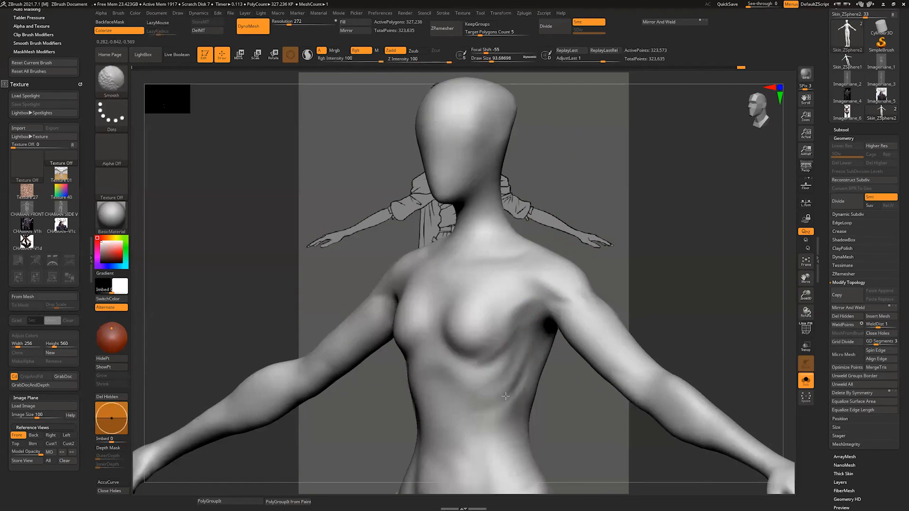
# Step: Smooth the flank and lower back of the torso at a draw size of about 87
pyautogui.moveTo(587, 341); pyautogui.dragTo(540, 308, button='right')
pyautogui.press('s')
pyautogui.moveTo(575, 360)
pyautogui.mouseDown(button='right')
pyautogui.moveTo(488, 362)
pyautogui.moveTo(499, 362)
pyautogui.mouseUp(button='right')
pyautogui.moveTo(558, 410)
pyautogui.mouseDown()
pyautogui.moveTo(535, 345)
pyautogui.moveTo(541, 311)
pyautogui.moveTo(544, 385)
pyautogui.mouseUp()
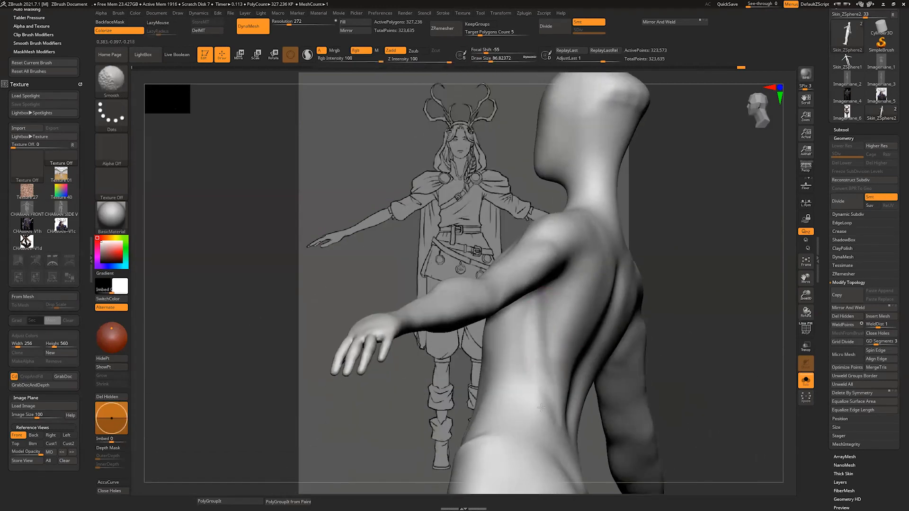
# Step: Build up the oblique muscles between the ribs and hips with ClayBuildup at a draw size of about 37, and smooth them
pyautogui.moveTo(545, 317)
pyautogui.mouseDown(button='right')
pyautogui.moveTo(732, 318)
pyautogui.moveTo(582, 341)
pyautogui.moveTo(529, 312)
pyautogui.mouseUp(button='right')
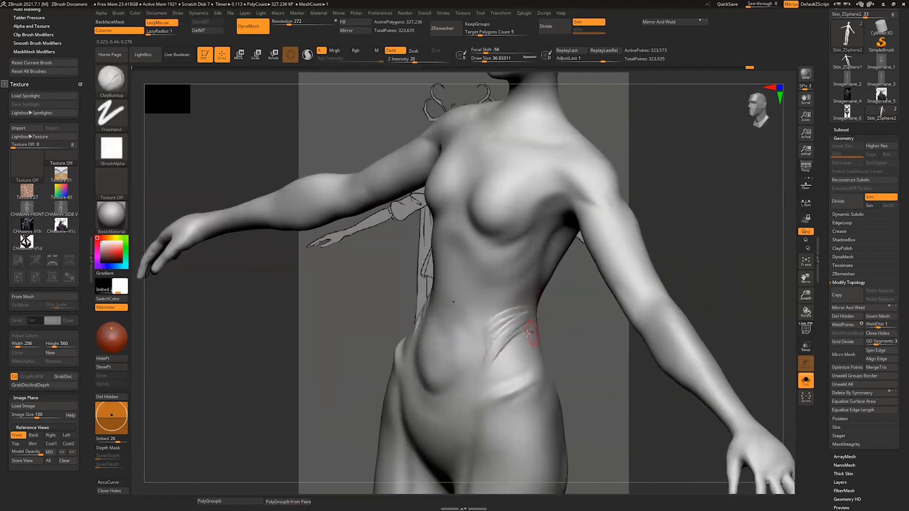
pyautogui.moveTo(528, 333); pyautogui.dragTo(490, 369)
pyautogui.moveTo(540, 327); pyautogui.dragTo(587, 317, button='right')
pyautogui.moveTo(520, 318)
pyautogui.mouseDown()
pyautogui.moveTo(501, 337)
pyautogui.moveTo(510, 376)
pyautogui.mouseUp()
pyautogui.moveTo(547, 349); pyautogui.dragTo(504, 339, button='right')
pyautogui.moveTo(509, 376)
pyautogui.mouseDown()
pyautogui.moveTo(524, 345)
pyautogui.moveTo(514, 376)
pyautogui.mouseUp()
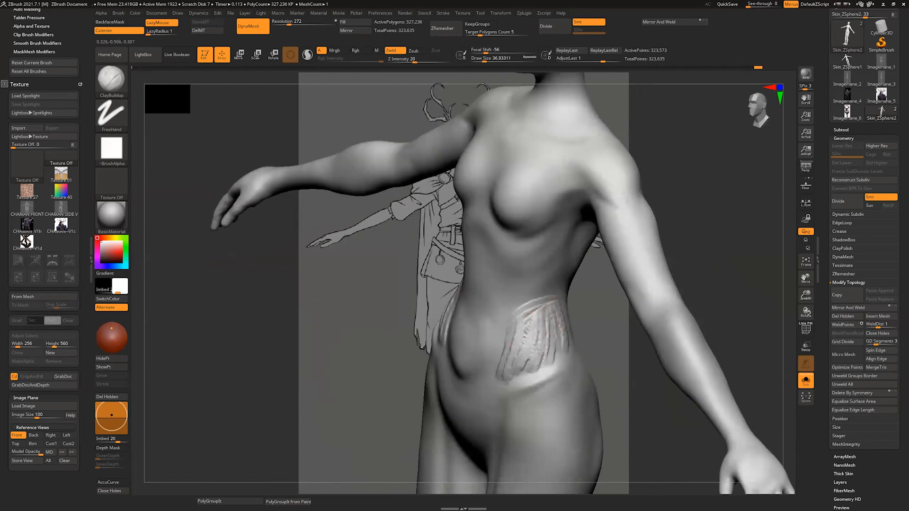
pyautogui.keyDown('shift'); pyautogui.moveTo(572, 339); pyautogui.dragTo(538, 307); pyautogui.keyUp('shift')
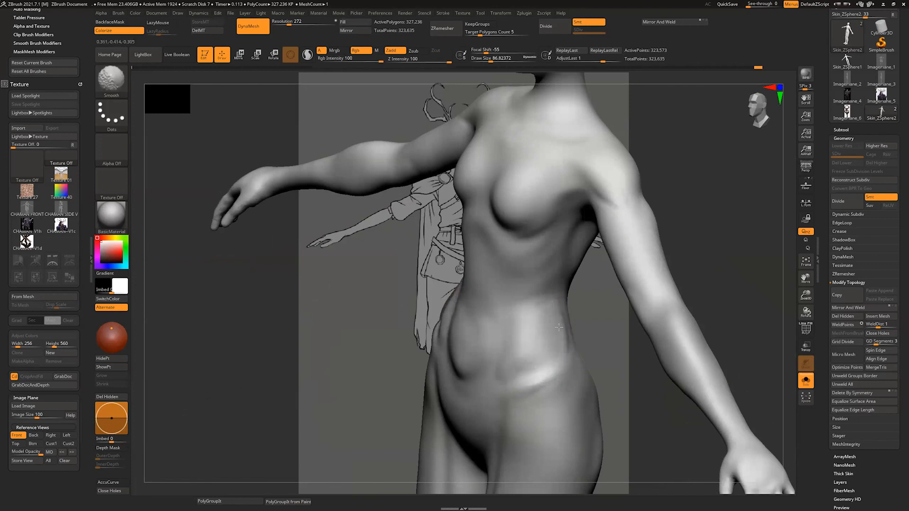
pyautogui.moveTo(559, 327); pyautogui.dragTo(537, 337, button='right')
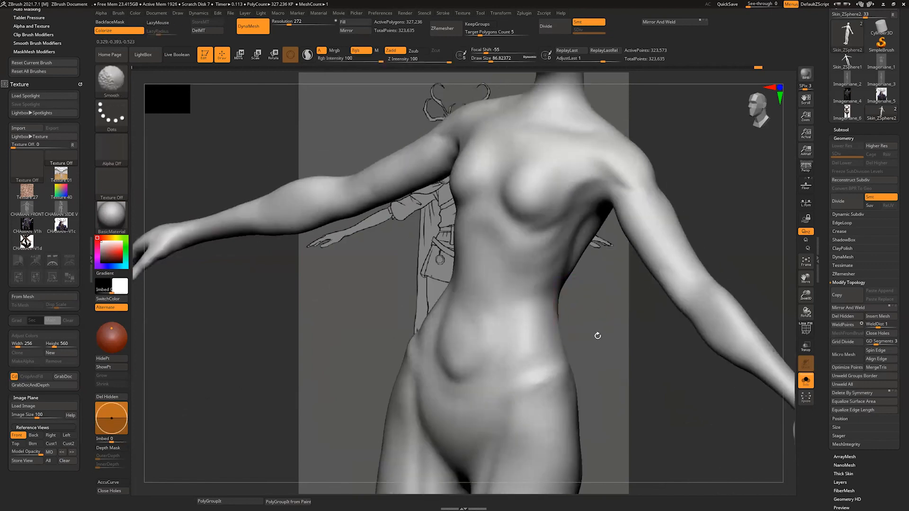
# Step: Smooth the bulge at the back of the head
pyautogui.keyDown('shift'); pyautogui.moveTo(598, 336); pyautogui.dragTo(565, 450, button='right'); pyautogui.keyUp('shift')
pyautogui.moveTo(497, 158)
pyautogui.keyDown('alt'); pyautogui.mouseDown(button='right')
pyautogui.moveTo(497, 233)
pyautogui.moveTo(558, 299)
pyautogui.moveTo(549, 310)
pyautogui.moveTo(567, 301)
pyautogui.mouseUp(button='right'); pyautogui.keyUp('alt')
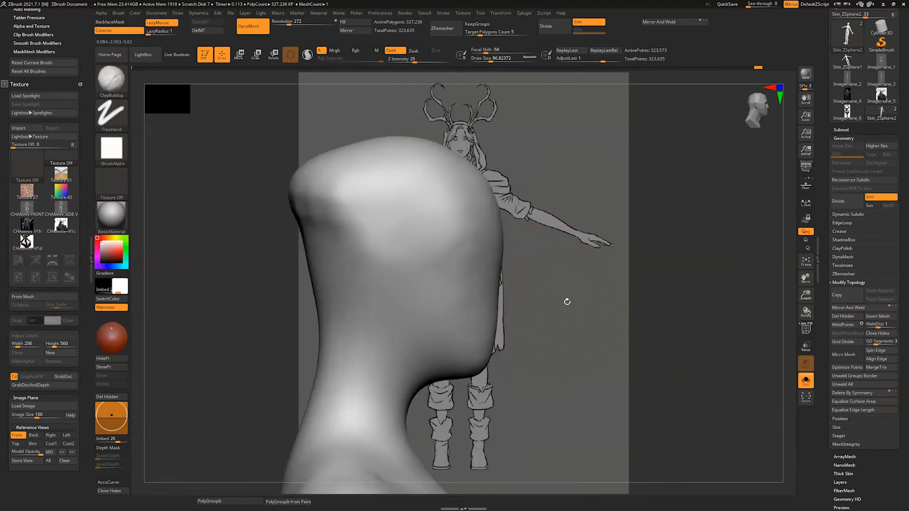
pyautogui.press('shift')
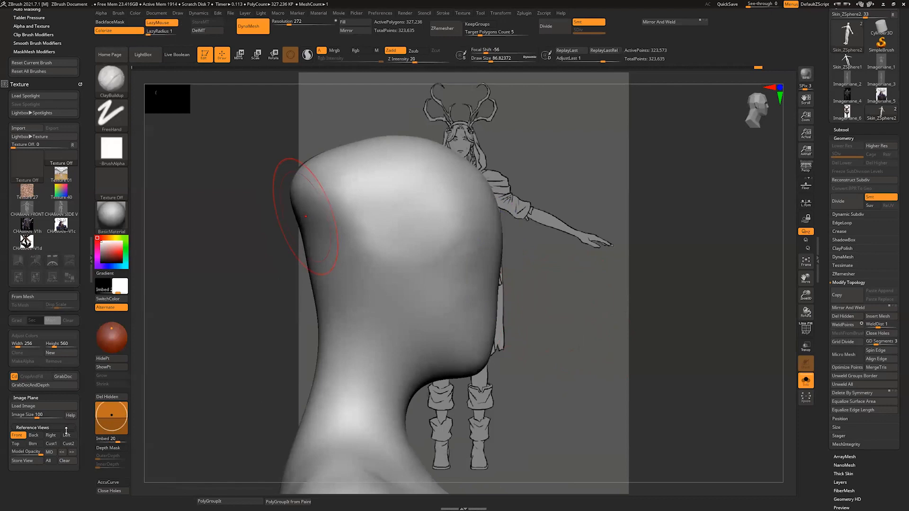
# Step: Switch the reference to the Left view with the coloured concept art, and set the draw size to about 16
pyautogui.click(70, 438)
pyautogui.moveTo(546, 253); pyautogui.dragTo(581, 292)
pyautogui.moveTo(587, 152)
pyautogui.keyDown('alt'); pyautogui.mouseDown()
pyautogui.moveTo(559, 303)
pyautogui.moveTo(585, 284)
pyautogui.moveTo(586, 309)
pyautogui.mouseUp(); pyautogui.keyUp('alt')
pyautogui.press('s')
pyautogui.moveTo(412, 322); pyautogui.dragTo(403, 316)
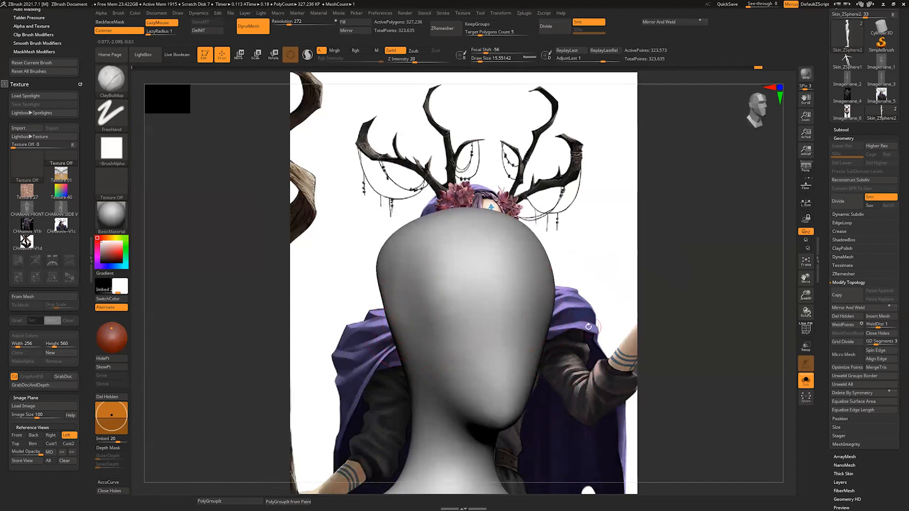
pyautogui.moveTo(585, 331)
pyautogui.mouseDown()
pyautogui.moveTo(550, 334)
pyautogui.moveTo(586, 337)
pyautogui.mouseUp()
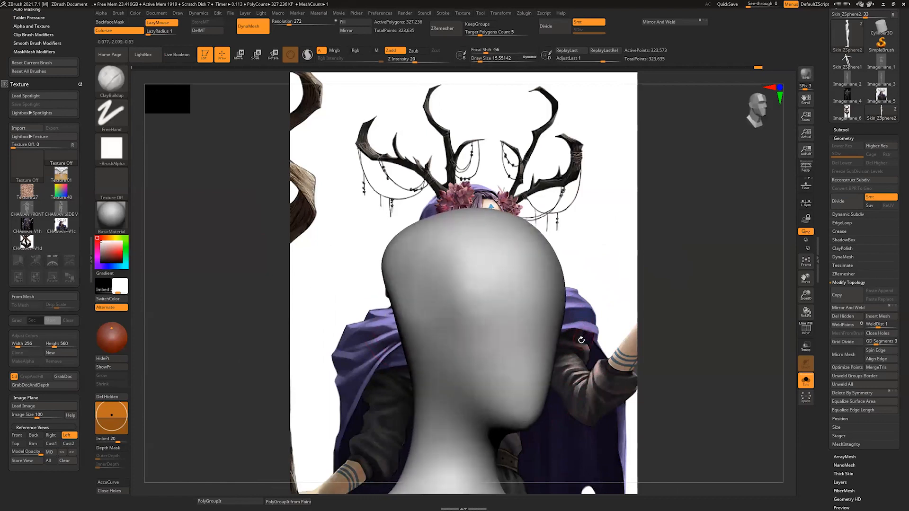
# Step: Flatten the sides of the head from temple to jaw with the hPolish brush at a draw size of about 56
pyautogui.press('2')
pyautogui.press('3')
pyautogui.press('4')
pyautogui.press('1')
pyautogui.press('4')
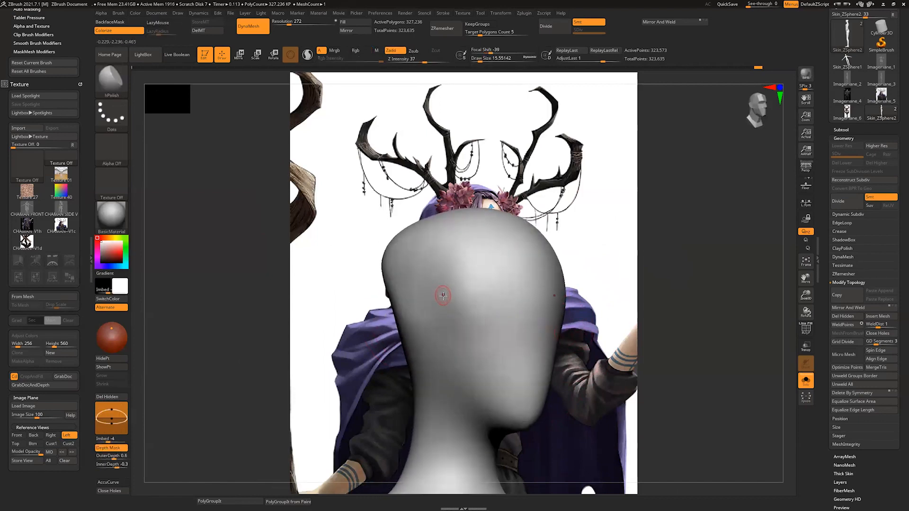
pyautogui.press('b')
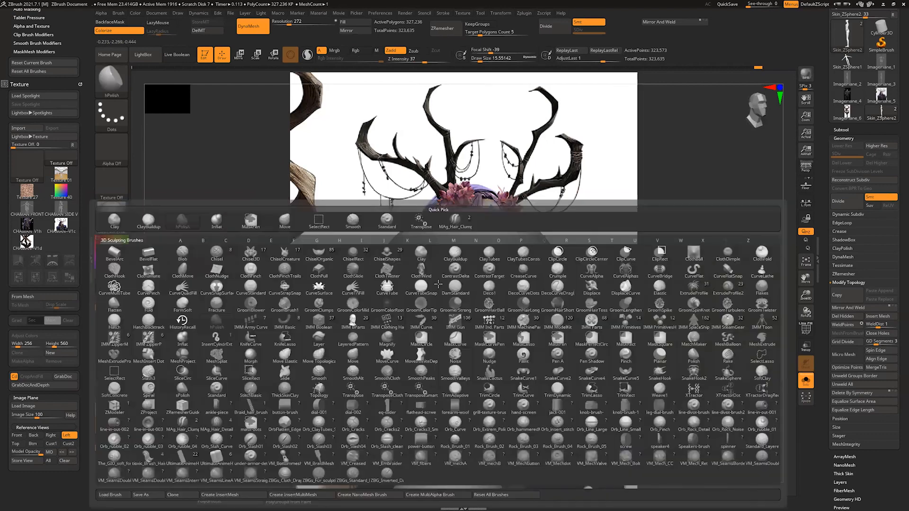
pyautogui.press('h')
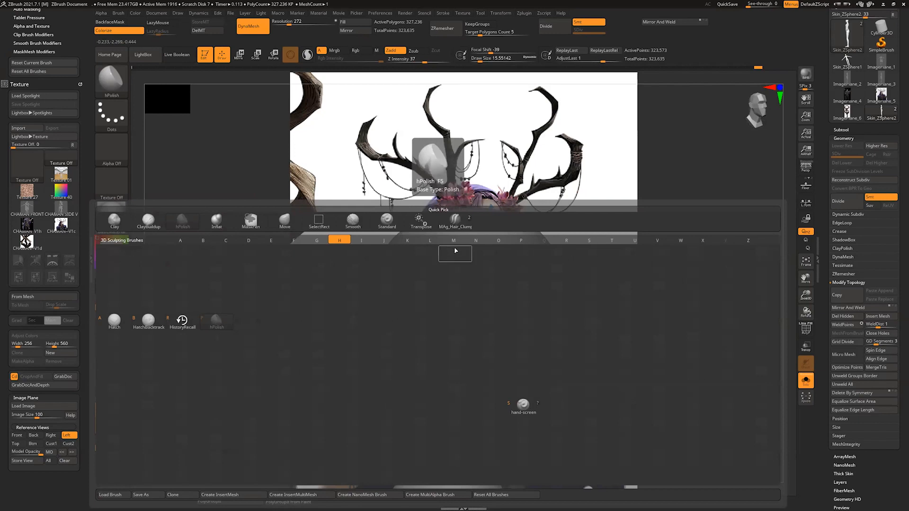
pyautogui.press('s')
pyautogui.moveTo(443, 294); pyautogui.dragTo(450, 340)
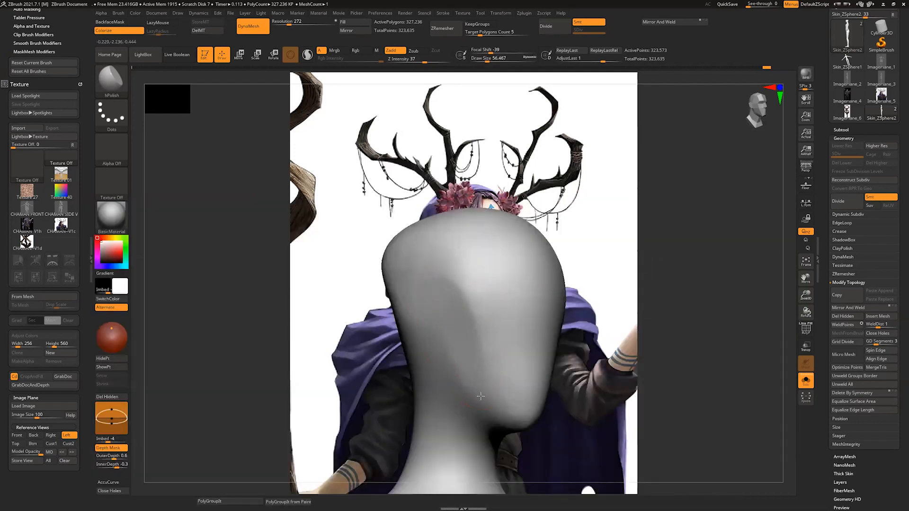
pyautogui.moveTo(627, 339); pyautogui.dragTo(563, 339)
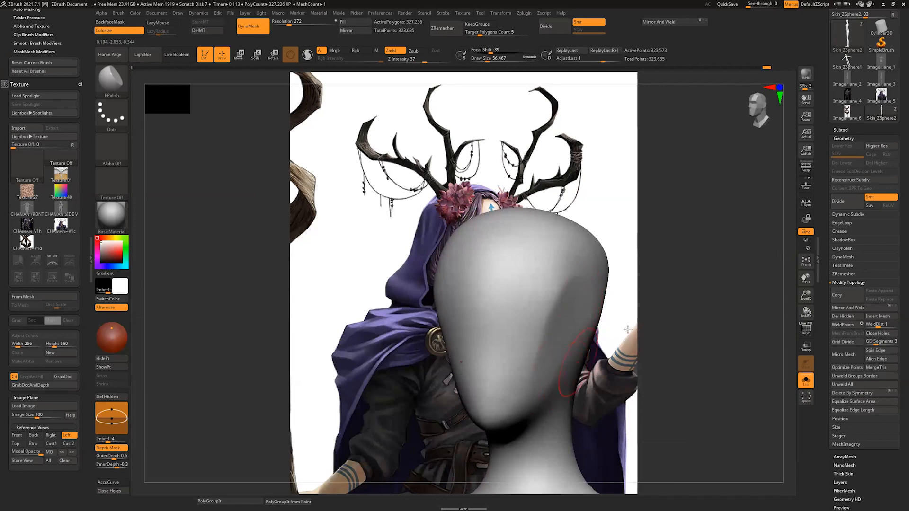
pyautogui.moveTo(627, 329); pyautogui.dragTo(600, 274)
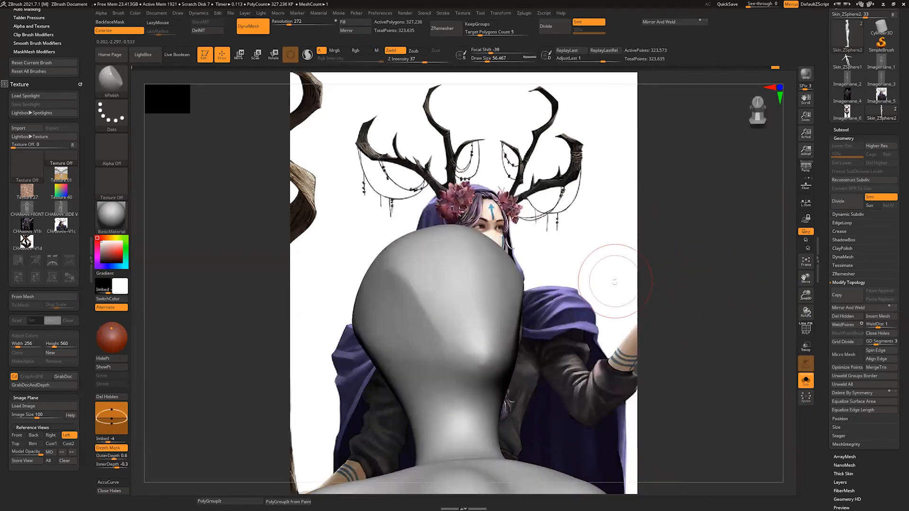
# Step: Reshape the sides of the skull and the jaw corners from behind with the Move brush at a draw size of about 87
pyautogui.press('b')
pyautogui.press('m')
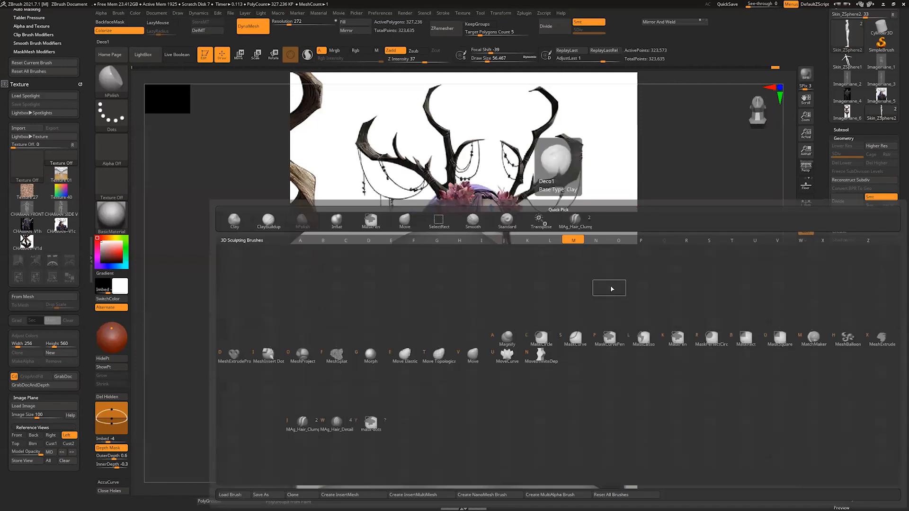
pyautogui.press('v')
pyautogui.press('s')
pyautogui.moveTo(438, 333); pyautogui.dragTo(445, 333)
pyautogui.moveTo(570, 312)
pyautogui.mouseDown()
pyautogui.moveTo(545, 316)
pyautogui.moveTo(559, 317)
pyautogui.mouseUp()
pyautogui.moveTo(408, 324)
pyautogui.mouseDown()
pyautogui.moveTo(377, 321)
pyautogui.moveTo(400, 341)
pyautogui.moveTo(375, 338)
pyautogui.mouseUp()
pyautogui.moveTo(422, 355); pyautogui.dragTo(410, 350)
pyautogui.moveTo(575, 367); pyautogui.dragTo(662, 361)
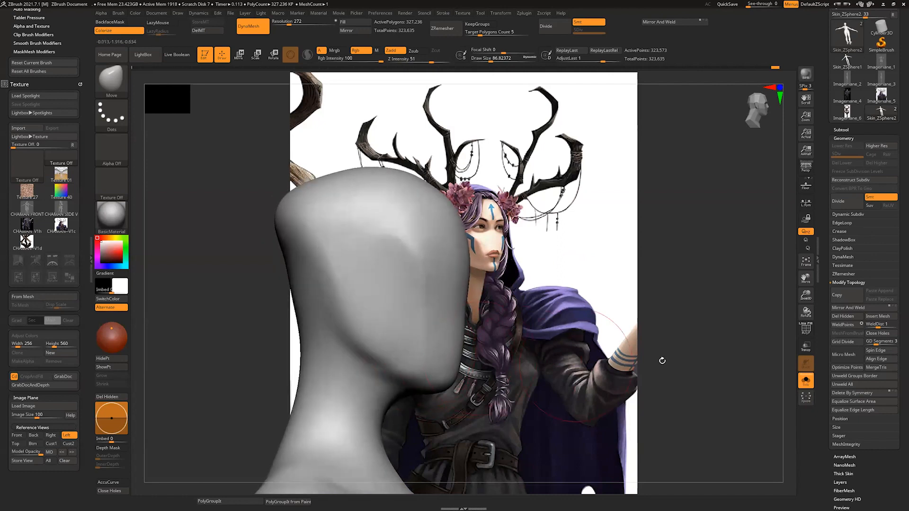
# Step: Inspect the head's mesh density with the polygon wireframe displayed, and turn the wireframe off again
pyautogui.click(806, 328)
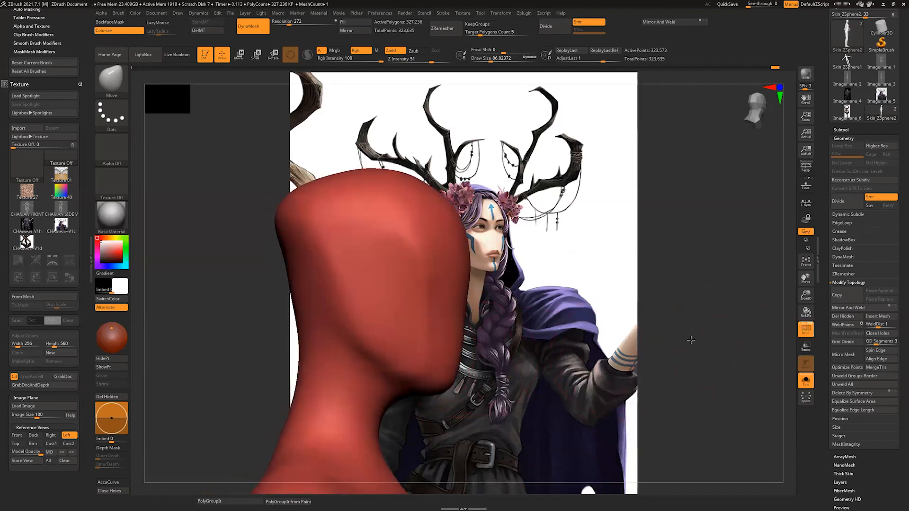
pyautogui.click(806, 329)
pyautogui.click(806, 329)
pyautogui.click(806, 329)
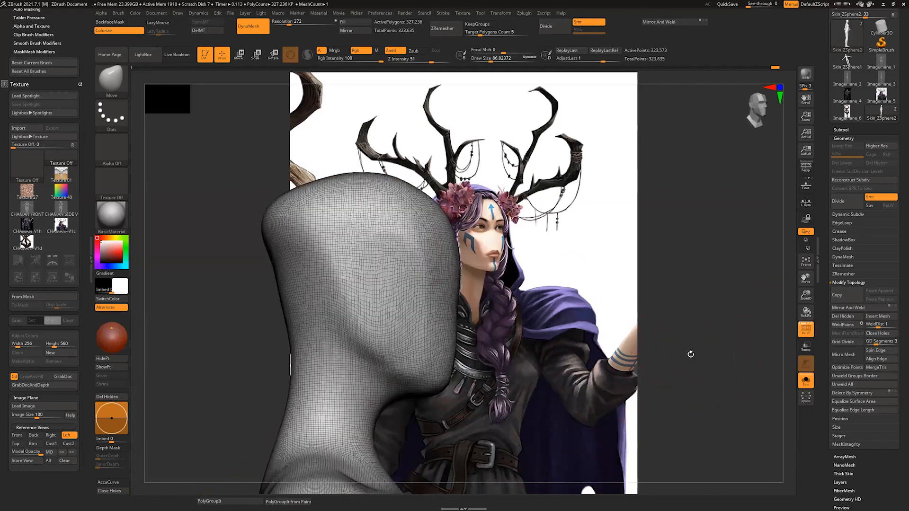
pyautogui.moveTo(657, 357); pyautogui.dragTo(611, 356)
pyautogui.click(807, 330)
# Step: Adjust the jawline, cheeks and temples of the head with the Move brush
pyautogui.moveTo(729, 339); pyautogui.dragTo(776, 338)
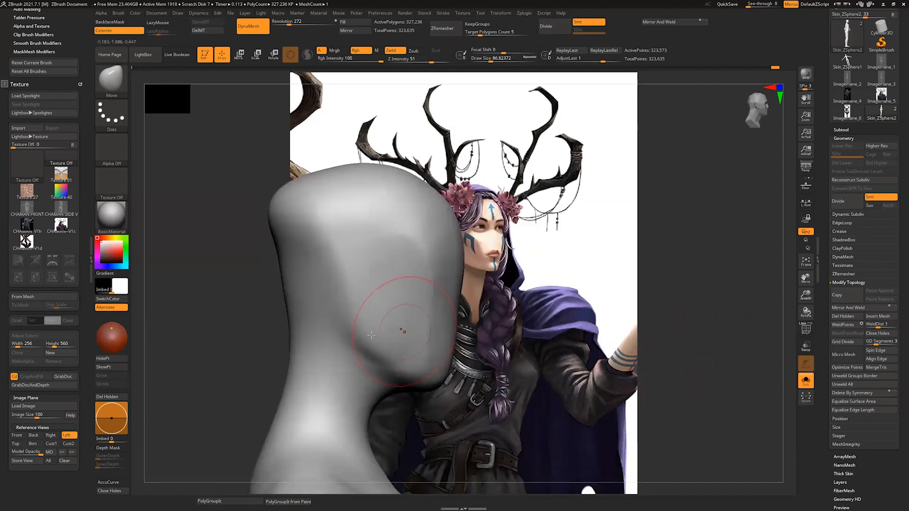
pyautogui.moveTo(406, 343); pyautogui.dragTo(419, 362)
pyautogui.moveTo(478, 373); pyautogui.dragTo(433, 378)
pyautogui.moveTo(594, 303); pyautogui.dragTo(573, 298)
pyautogui.moveTo(539, 262); pyautogui.dragTo(529, 258)
pyautogui.moveTo(574, 297); pyautogui.dragTo(538, 303)
pyautogui.moveTo(461, 299); pyautogui.dragTo(467, 297)
pyautogui.moveTo(528, 301); pyautogui.dragTo(561, 305)
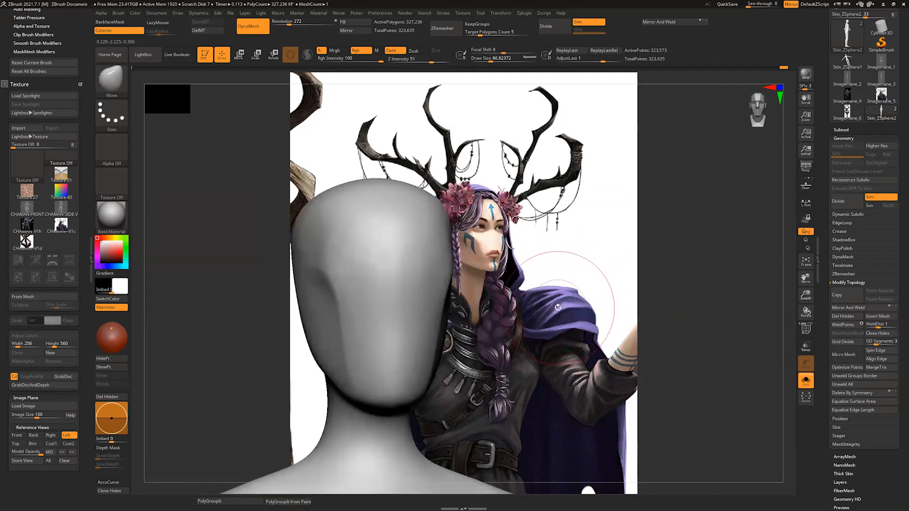
# Step: Carve both eye sockets with the ClayBuildup brush at a draw size of about 27 and smooth them
pyautogui.press('b')
pyautogui.press('c')
pyautogui.press('b')
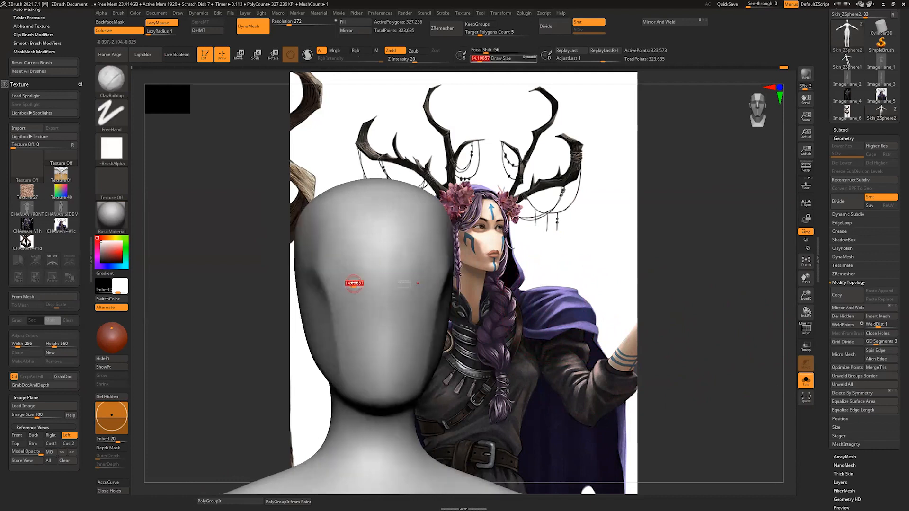
pyautogui.moveTo(354, 273); pyautogui.dragTo(356, 273)
pyautogui.moveTo(492, 278); pyautogui.dragTo(478, 278)
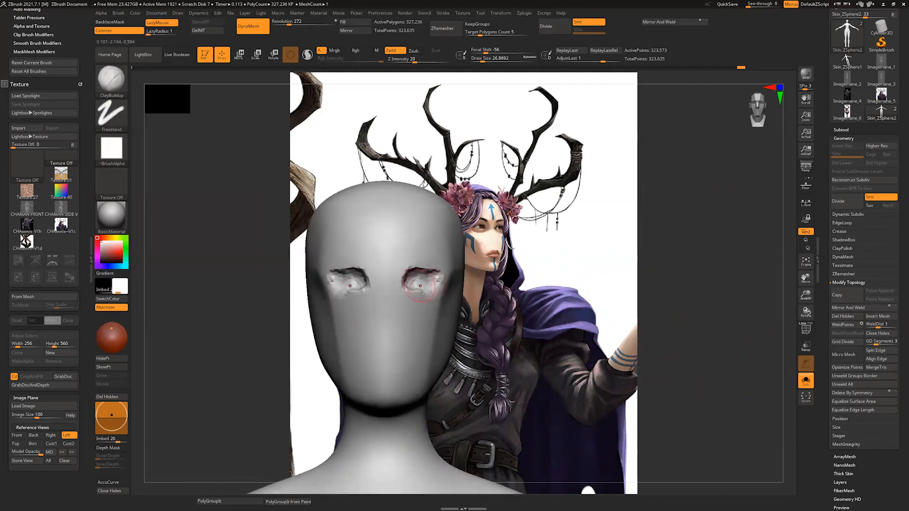
pyautogui.moveTo(419, 283)
pyautogui.keyDown('shift'); pyautogui.mouseDown()
pyautogui.moveTo(405, 268)
pyautogui.moveTo(398, 279)
pyautogui.moveTo(430, 282)
pyautogui.moveTo(426, 274)
pyautogui.moveTo(424, 281)
pyautogui.mouseUp(); pyautogui.keyUp('shift')
pyautogui.moveTo(478, 294)
pyautogui.mouseDown()
pyautogui.moveTo(573, 299)
pyautogui.moveTo(531, 303)
pyautogui.mouseUp()
# Step: Adjust the face below the eye sockets in side view with the Move brush at a draw size of about 54
pyautogui.press('b')
pyautogui.press('m')
pyautogui.press('v')
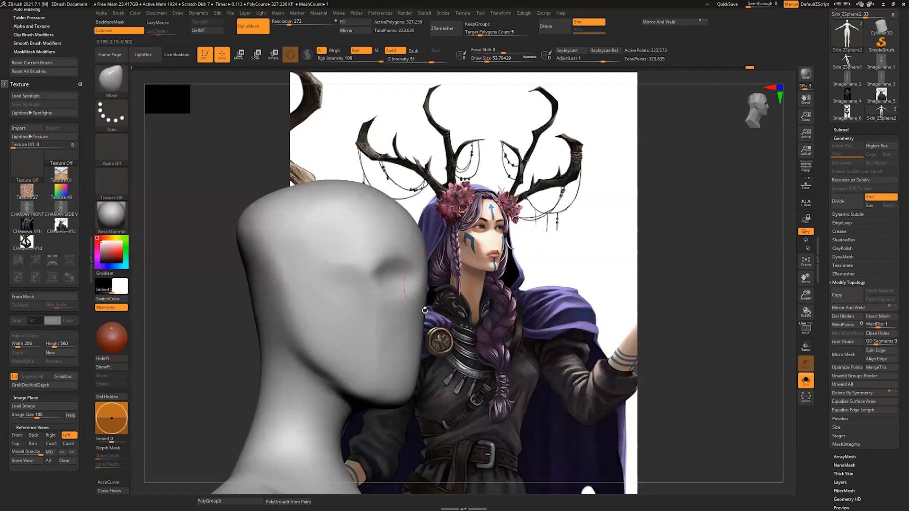
pyautogui.moveTo(424, 310)
pyautogui.mouseDown()
pyautogui.moveTo(486, 346)
pyautogui.moveTo(474, 331)
pyautogui.moveTo(544, 331)
pyautogui.moveTo(514, 327)
pyautogui.mouseUp()
# Step: Mask an ear shape on the side of the head at a draw size of about 20
pyautogui.press('s')
pyautogui.moveTo(504, 266)
pyautogui.mouseDown()
pyautogui.moveTo(496, 266)
pyautogui.moveTo(509, 253)
pyautogui.moveTo(513, 283)
pyautogui.moveTo(575, 295)
pyautogui.moveTo(544, 300)
pyautogui.moveTo(561, 288)
pyautogui.mouseUp()
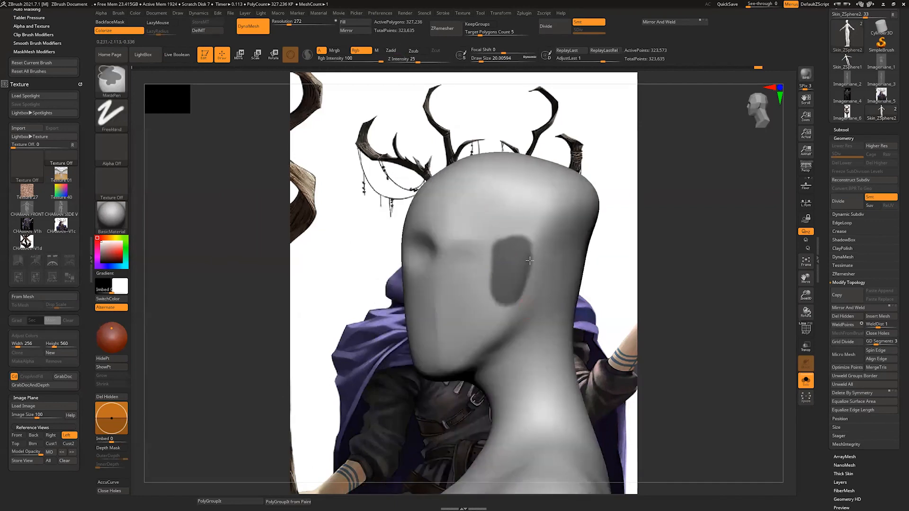
pyautogui.keyDown('ctrl'); pyautogui.moveTo(530, 260); pyautogui.dragTo(511, 286); pyautogui.keyUp('ctrl')
pyautogui.keyDown('ctrl'); pyautogui.moveTo(493, 239); pyautogui.dragTo(531, 245); pyautogui.keyUp('ctrl')
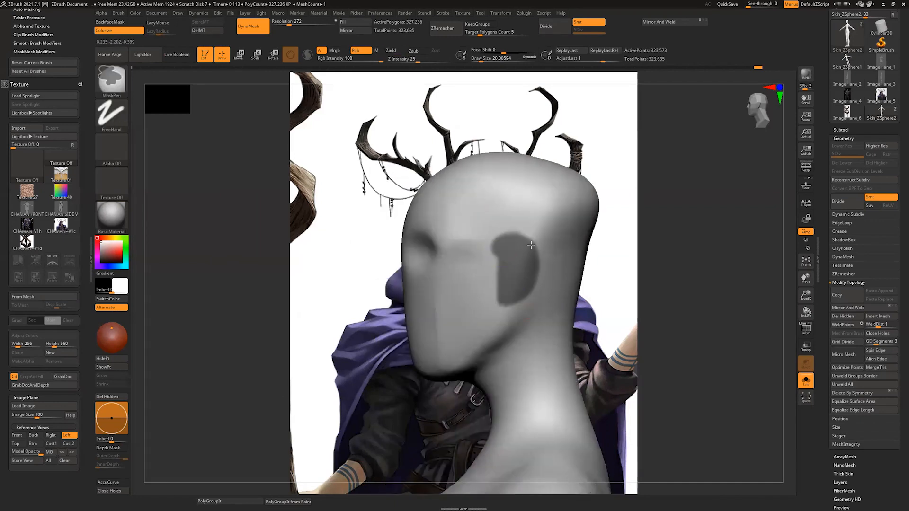
pyautogui.moveTo(620, 274)
pyautogui.mouseDown()
pyautogui.moveTo(653, 268)
pyautogui.moveTo(626, 270)
pyautogui.moveTo(625, 316)
pyautogui.moveTo(632, 289)
pyautogui.mouseUp()
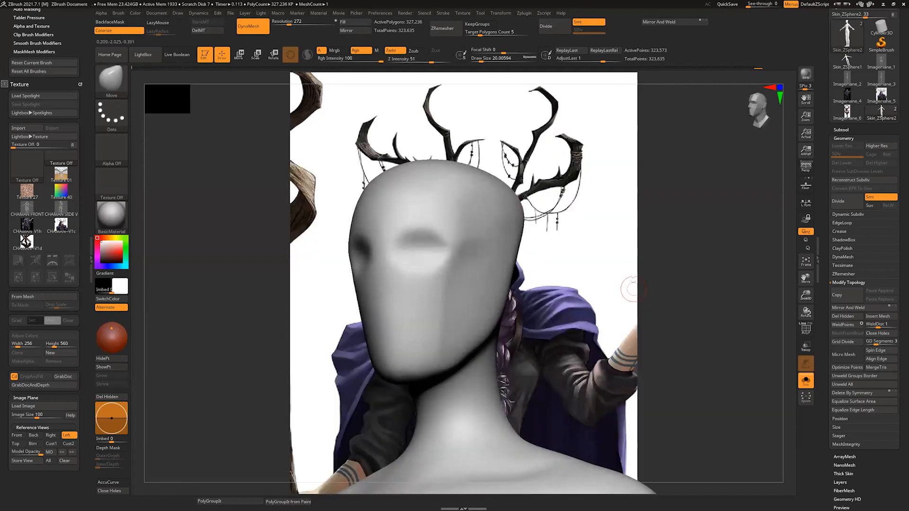
pyautogui.keyDown('shift'); pyautogui.moveTo(558, 256); pyautogui.dragTo(546, 277); pyautogui.keyUp('shift')
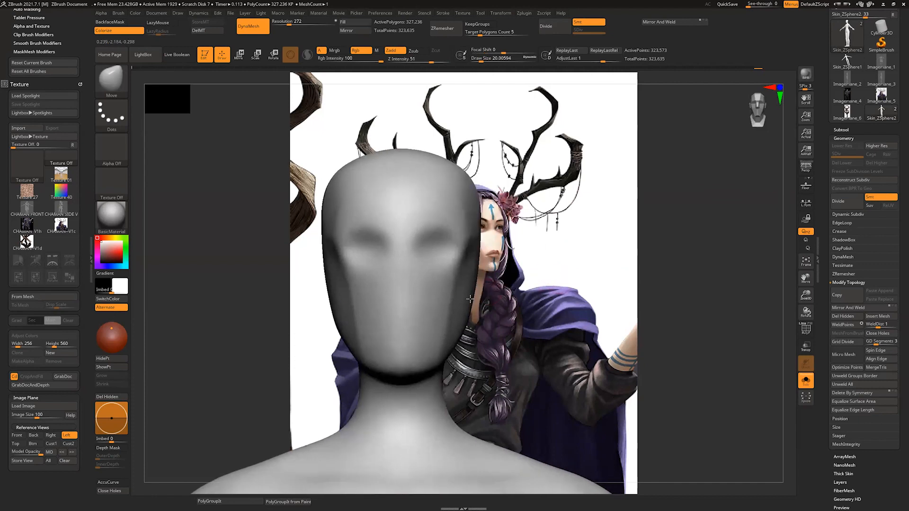
# Step: Paint a mask band across the upper-lip area of the face
pyautogui.keyDown('ctrl'); pyautogui.moveTo(381, 310); pyautogui.dragTo(420, 304); pyautogui.keyUp('ctrl')
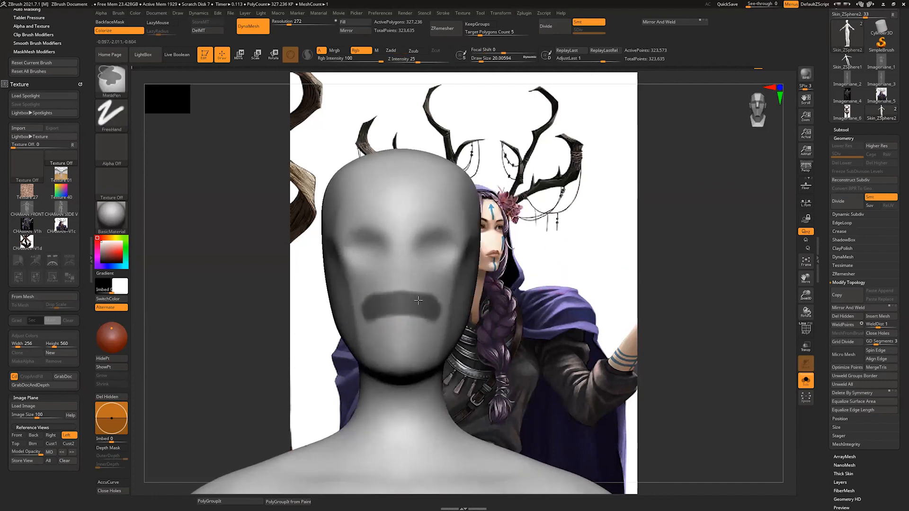
pyautogui.moveTo(503, 311)
pyautogui.mouseDown()
pyautogui.moveTo(534, 317)
pyautogui.moveTo(542, 341)
pyautogui.moveTo(531, 345)
pyautogui.mouseUp()
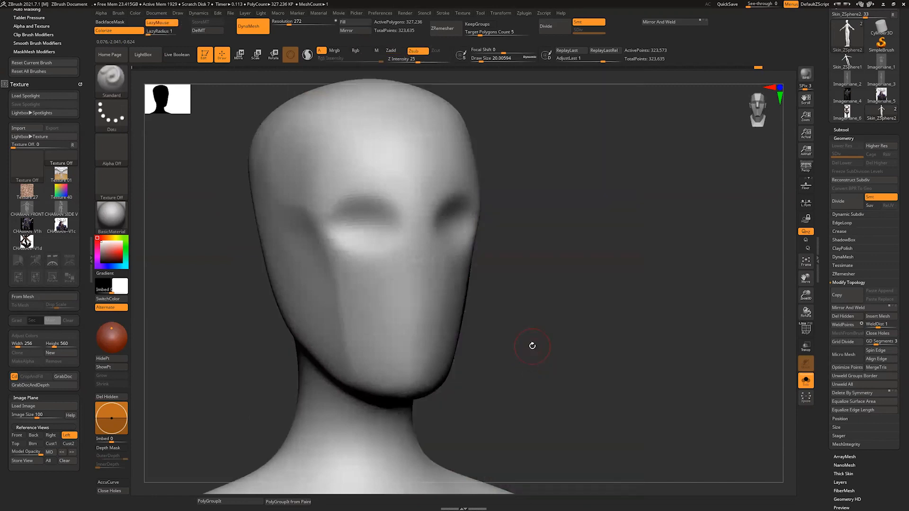
pyautogui.keyDown('ctrl'); pyautogui.moveTo(369, 307); pyautogui.dragTo(451, 294); pyautogui.keyUp('ctrl')
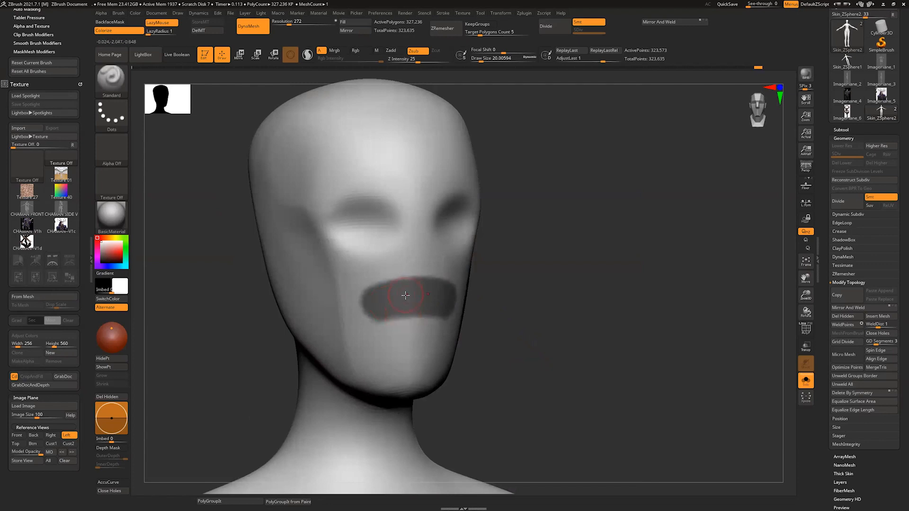
# Step: Try building up and smoothing a lower lip along the mask's edge with the ClayBuildup brush at a draw size of about 22
pyautogui.press('b')
pyautogui.press('c')
pyautogui.press('b')
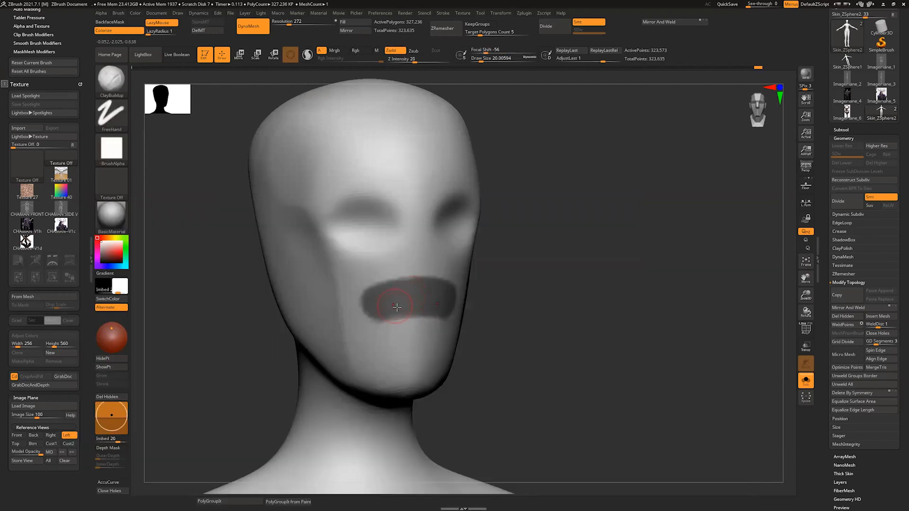
pyautogui.press('s')
pyautogui.click(397, 308)
pyautogui.moveTo(400, 327)
pyautogui.mouseDown()
pyautogui.moveTo(400, 296)
pyautogui.moveTo(432, 323)
pyautogui.moveTo(436, 308)
pyautogui.mouseUp()
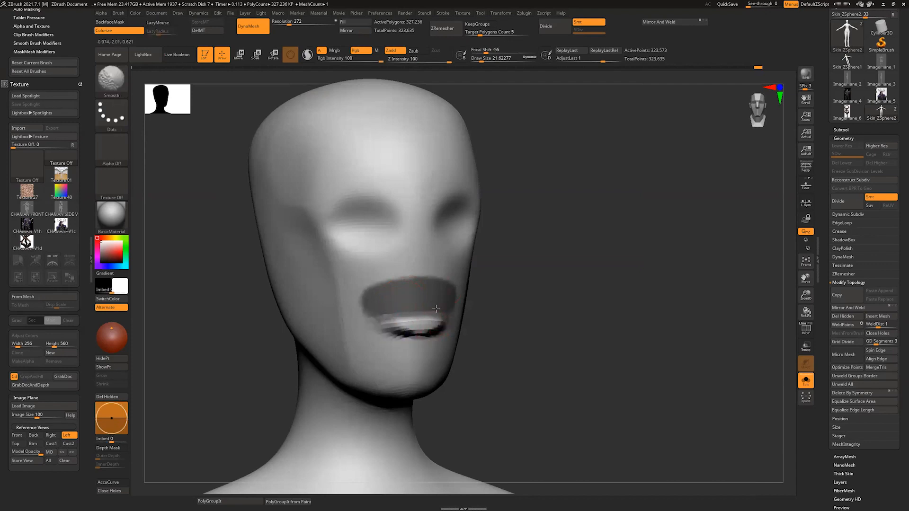
pyautogui.keyDown('shift'); pyautogui.moveTo(383, 319); pyautogui.dragTo(438, 330); pyautogui.keyUp('shift')
# Step: Undo the lip strokes and the mouth mask, going back to the ear mask
pyautogui.moveTo(562, 313)
pyautogui.keyDown('ctrl'); pyautogui.mouseDown()
pyautogui.moveTo(573, 329)
pyautogui.moveTo(565, 329)
pyautogui.mouseUp(); pyautogui.keyUp('ctrl')
pyautogui.hotkey('ctrl', 'z')
pyautogui.hotkey('ctrl', 'z')
pyautogui.hotkey('ctrl', 'z')
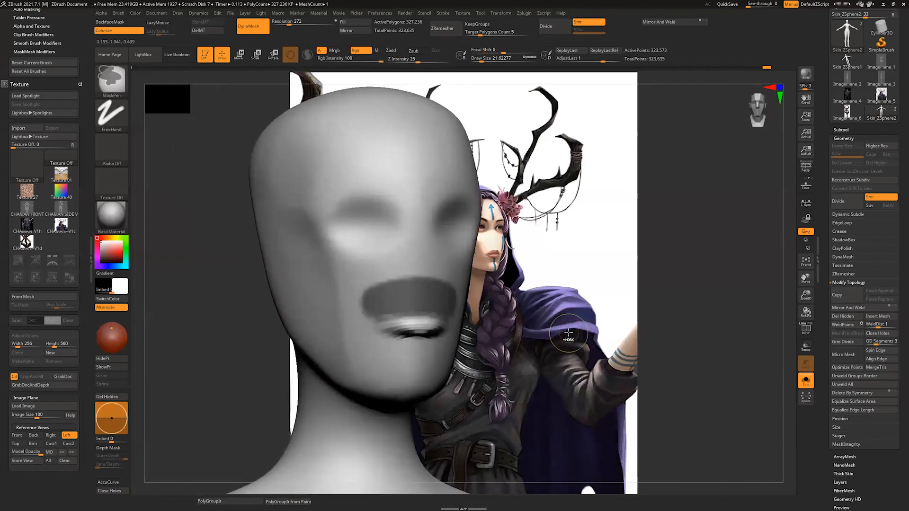
pyautogui.hotkey('ctrl', 'z')
pyautogui.hotkey('ctrl', 'z')
pyautogui.hotkey('ctrl', 'z')
# Step: Invert the mask so that only the ear areas of the head stay editable
pyautogui.moveTo(567, 334)
pyautogui.mouseDown()
pyautogui.moveTo(513, 333)
pyautogui.moveTo(544, 324)
pyautogui.moveTo(510, 318)
pyautogui.mouseUp()
pyautogui.moveTo(583, 275); pyautogui.dragTo(558, 271)
pyautogui.moveTo(462, 288)
pyautogui.keyDown('ctrl'); pyautogui.mouseDown()
pyautogui.moveTo(466, 240)
pyautogui.moveTo(473, 294)
pyautogui.moveTo(490, 233)
pyautogui.moveTo(492, 284)
pyautogui.moveTo(468, 286)
pyautogui.moveTo(462, 229)
pyautogui.mouseUp(); pyautogui.keyUp('ctrl')
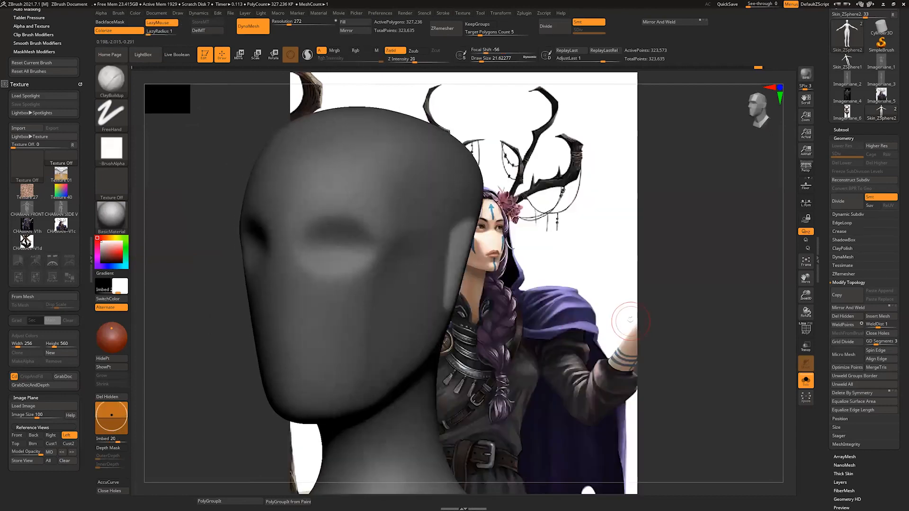
pyautogui.moveTo(627, 320); pyautogui.dragTo(527, 262)
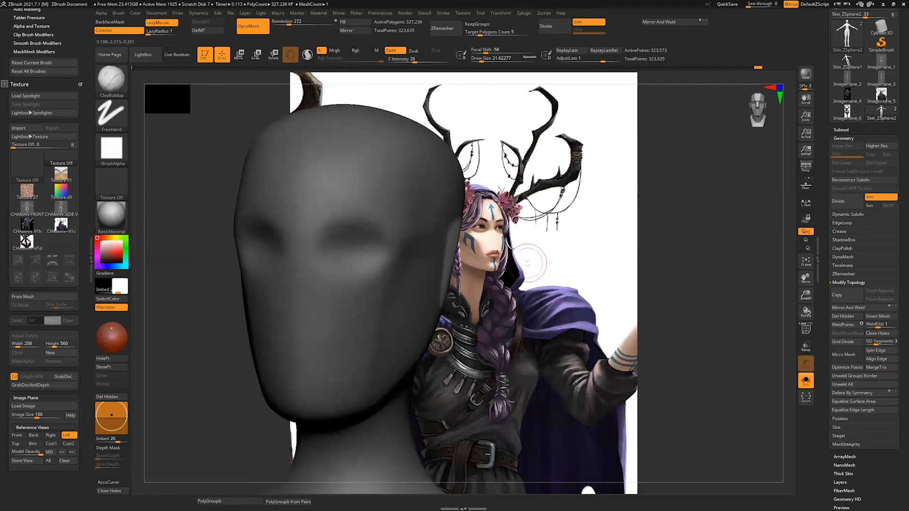
# Step: Pull the unmasked ear areas outward from both sides of the head with the Gizmo 3D
pyautogui.click(240, 55)
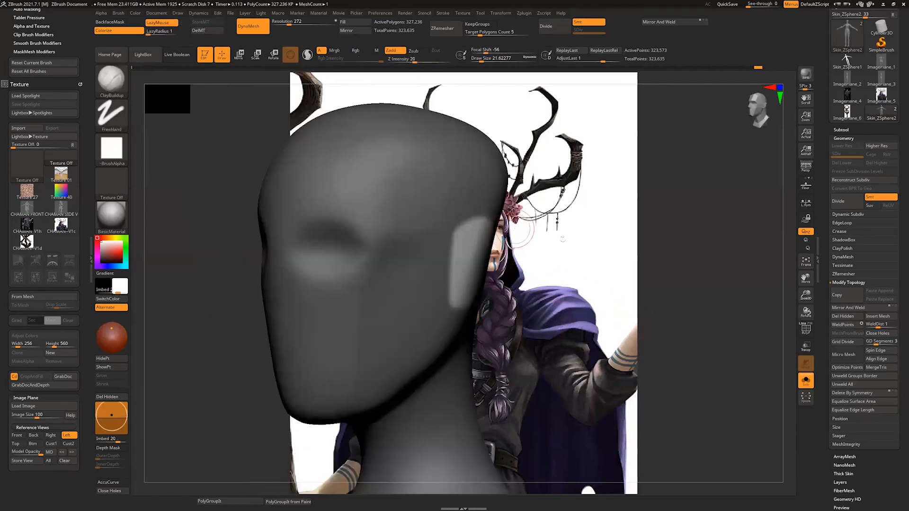
pyautogui.moveTo(789, 203); pyautogui.dragTo(398, 126)
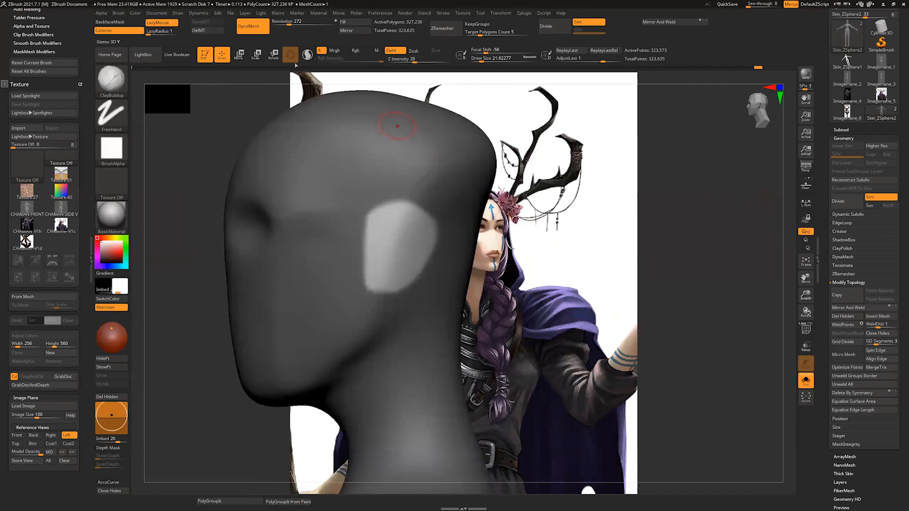
pyautogui.click(241, 55)
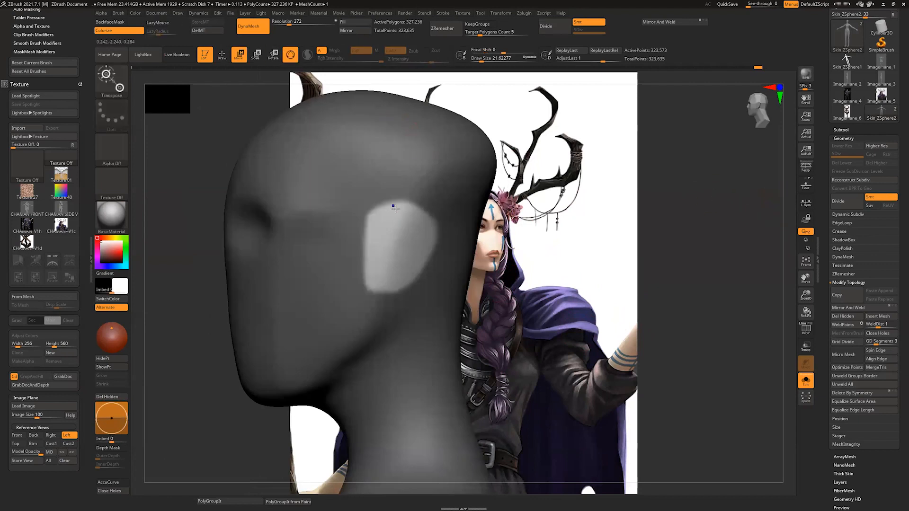
pyautogui.click(296, 59)
pyautogui.moveTo(397, 205); pyautogui.dragTo(397, 300)
pyautogui.click(296, 58)
pyautogui.moveTo(192, 197); pyautogui.dragTo(443, 207)
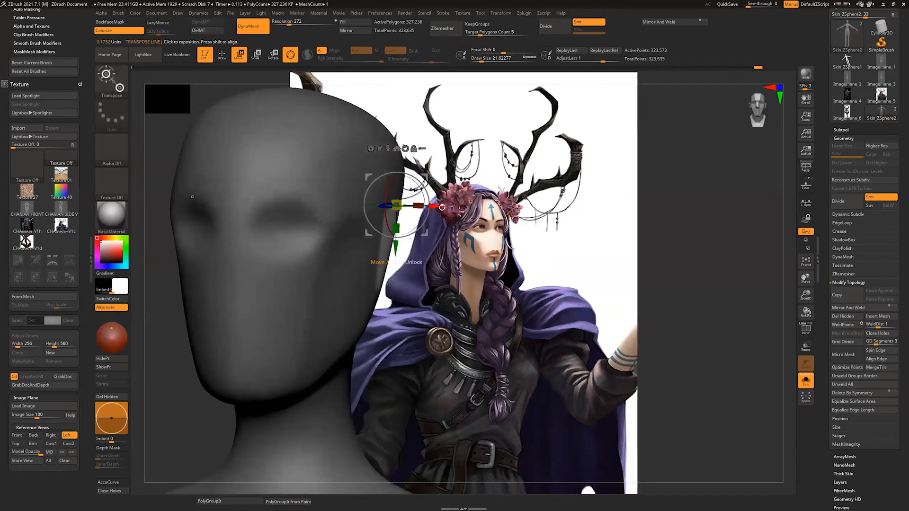
pyautogui.keyDown('shift'); pyautogui.moveTo(443, 207); pyautogui.dragTo(440, 207, button='right'); pyautogui.keyUp('shift')
pyautogui.moveTo(440, 207); pyautogui.dragTo(461, 207)
# Step: Rotate the extruded ears with the Gizmo 3D so they flare away from the head
pyautogui.moveTo(441, 165); pyautogui.dragTo(429, 221, button='right')
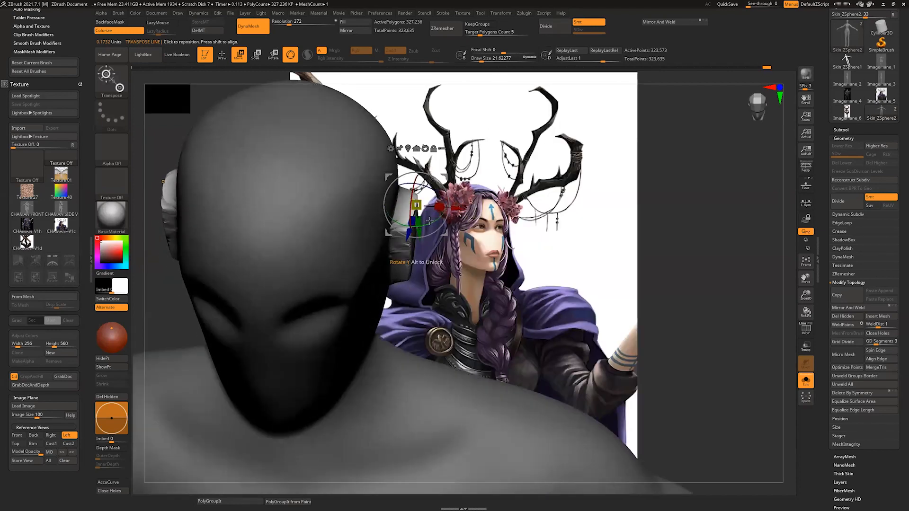
pyautogui.moveTo(429, 221); pyautogui.dragTo(408, 224)
pyautogui.moveTo(408, 224); pyautogui.dragTo(436, 177, button='right')
pyautogui.moveTo(442, 175); pyautogui.dragTo(445, 176)
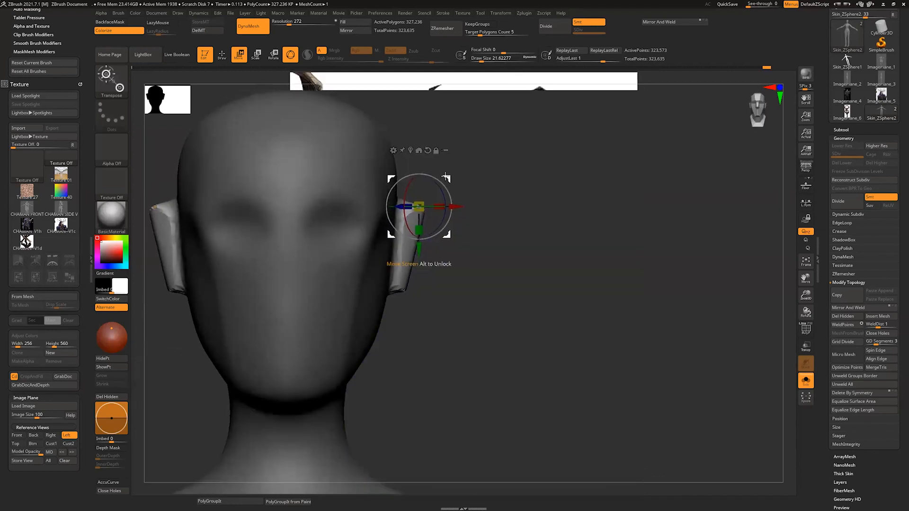
pyautogui.hotkey('alt', 'Tab')
pyautogui.hotkey('alt', 'Tab')
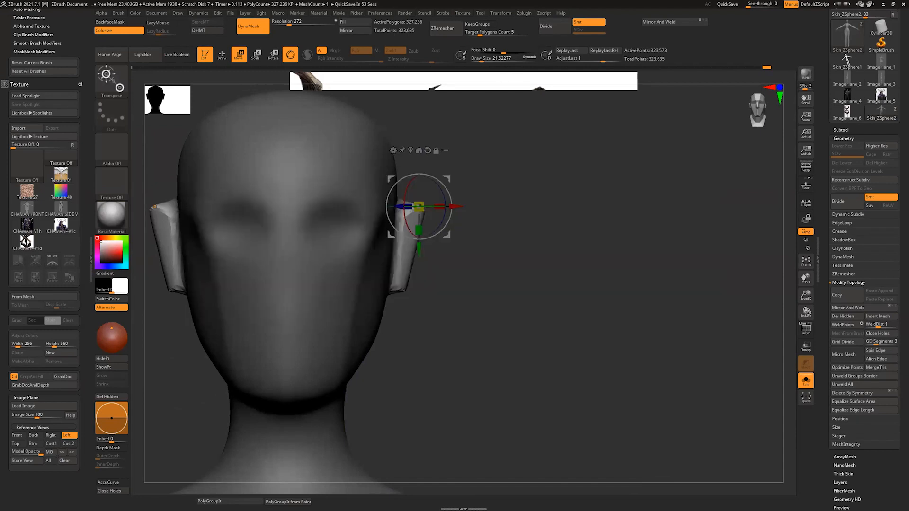
# Step: Smooth the extruded ears in Draw mode, and clear the mask and update the DynaMesh
pyautogui.keyDown('shift'); pyautogui.moveTo(788, 229); pyautogui.dragTo(767, 231, button='right'); pyautogui.keyUp('shift')
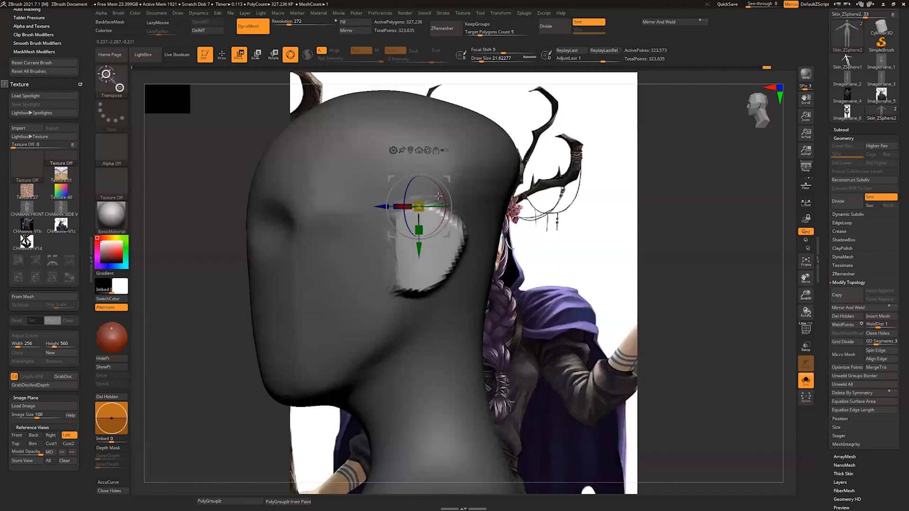
pyautogui.moveTo(471, 82); pyautogui.dragTo(491, 71)
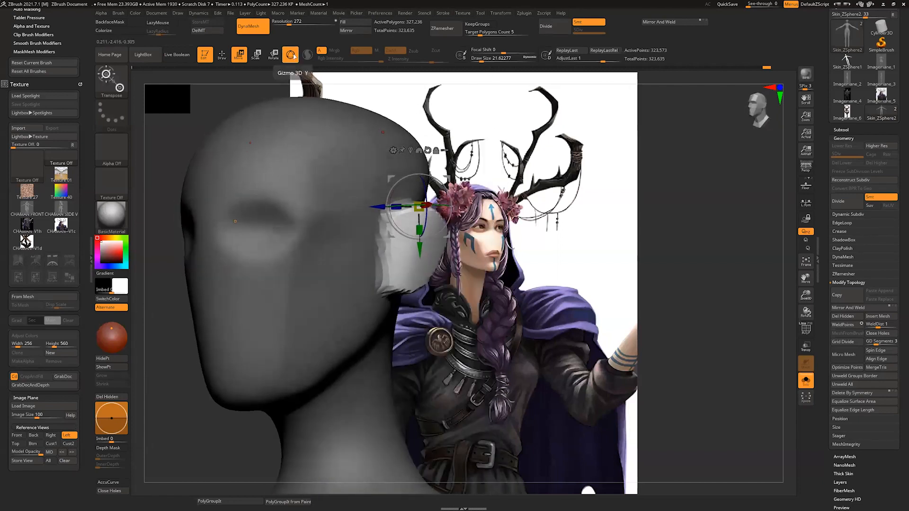
pyautogui.moveTo(430, 79); pyautogui.dragTo(439, 78)
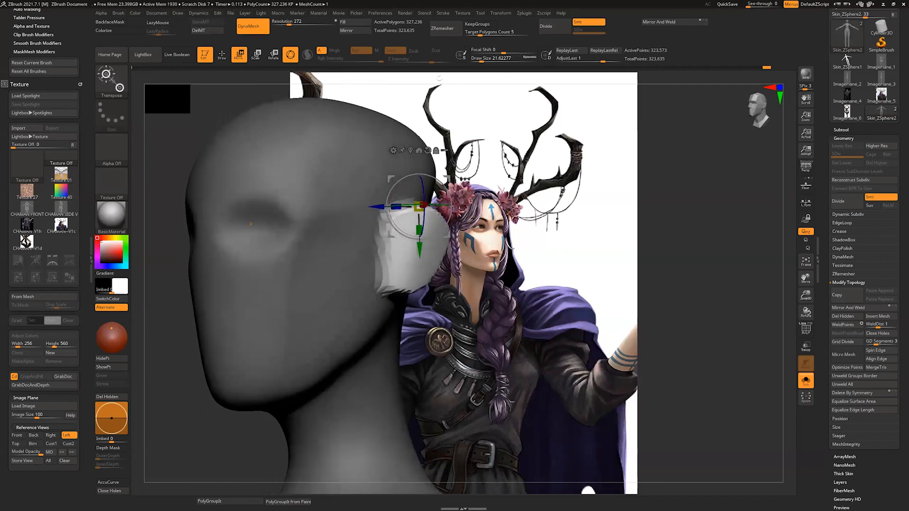
pyautogui.click(291, 56)
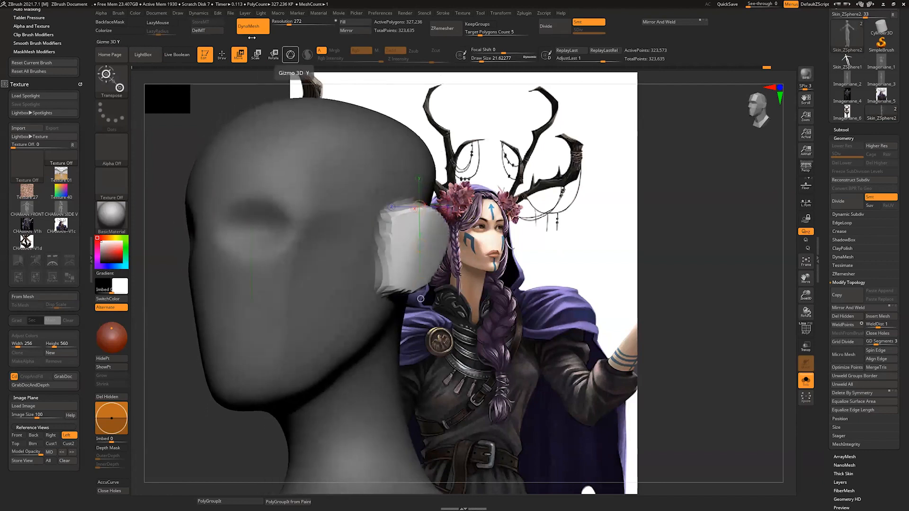
pyautogui.click(222, 56)
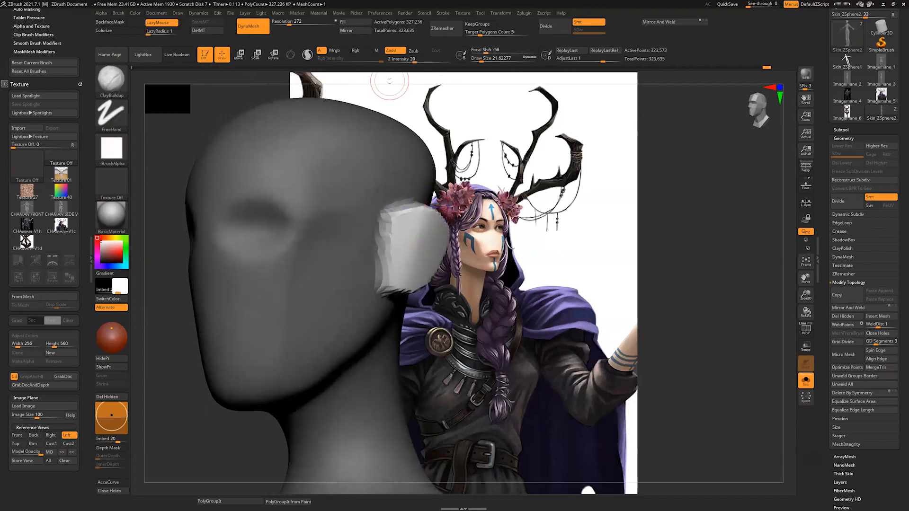
pyautogui.moveTo(390, 81)
pyautogui.mouseDown()
pyautogui.moveTo(444, 83)
pyautogui.moveTo(398, 86)
pyautogui.mouseUp()
pyautogui.keyDown('shift'); pyautogui.moveTo(400, 240); pyautogui.dragTo(388, 274); pyautogui.keyUp('shift')
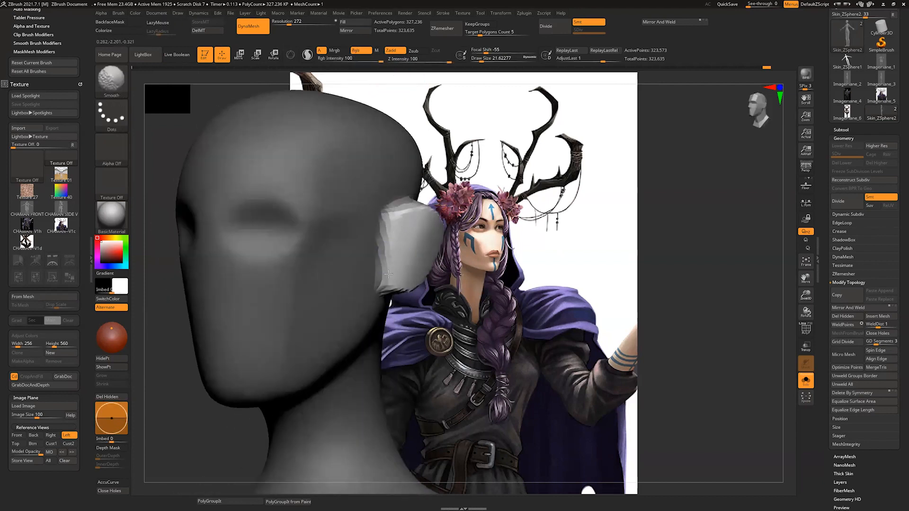
pyautogui.keyDown('ctrl'); pyautogui.moveTo(778, 237); pyautogui.dragTo(772, 232); pyautogui.keyUp('ctrl')
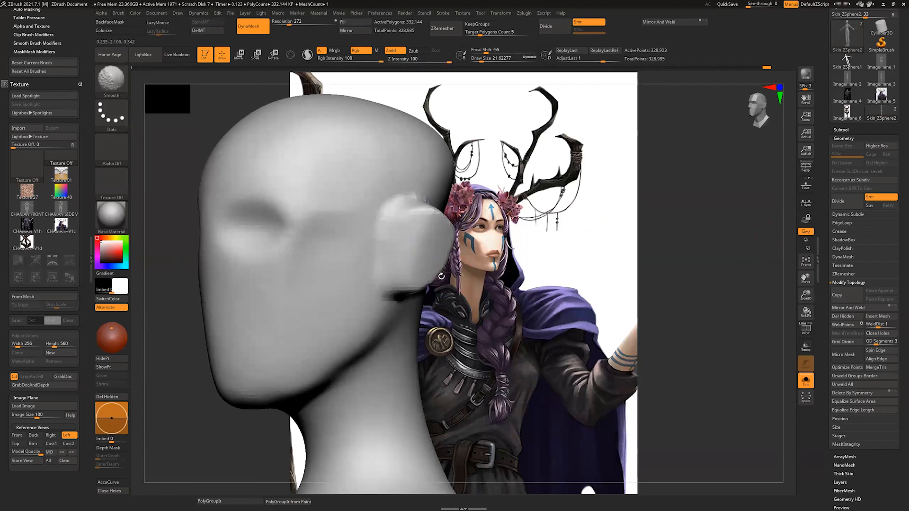
pyautogui.moveTo(783, 238); pyautogui.dragTo(765, 237)
# Step: Sculpt the back of the ears with the ClayBuildup brush at a draw size of about 13
pyautogui.press('b')
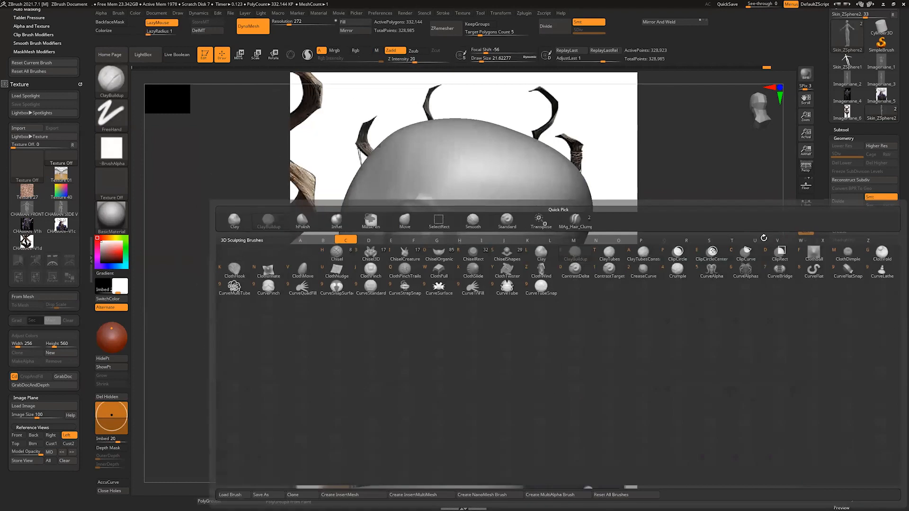
pyautogui.press('b')
pyautogui.press('s')
pyautogui.moveTo(428, 224); pyautogui.dragTo(424, 225)
pyautogui.moveTo(781, 209)
pyautogui.mouseDown()
pyautogui.moveTo(778, 219)
pyautogui.moveTo(765, 216)
pyautogui.mouseUp()
pyautogui.press('s')
pyautogui.moveTo(416, 231); pyautogui.dragTo(418, 230)
pyautogui.moveTo(423, 264); pyautogui.dragTo(399, 303)
pyautogui.moveTo(418, 221); pyautogui.dragTo(409, 295)
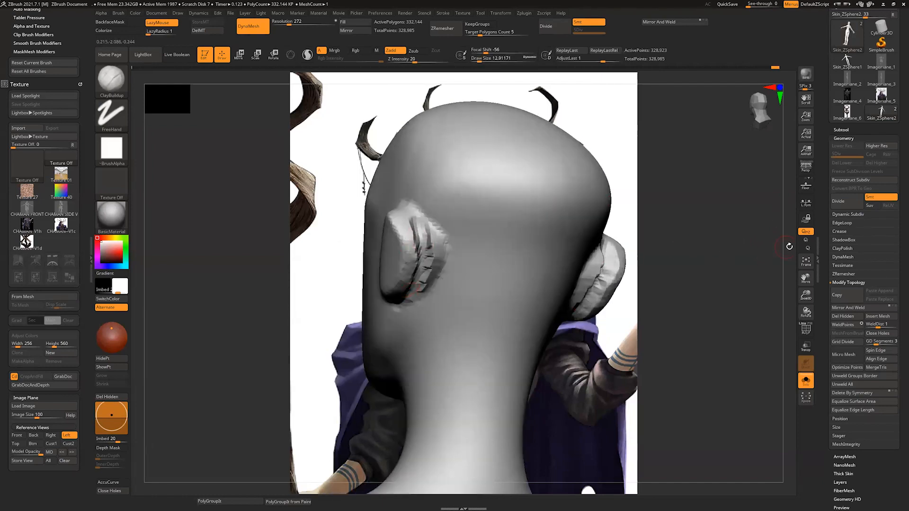
# Step: Blend the back of the ears into the skull with further ClayBuildup strokes and smoothing
pyautogui.moveTo(789, 246); pyautogui.dragTo(775, 244)
pyautogui.moveTo(430, 247); pyautogui.dragTo(421, 315)
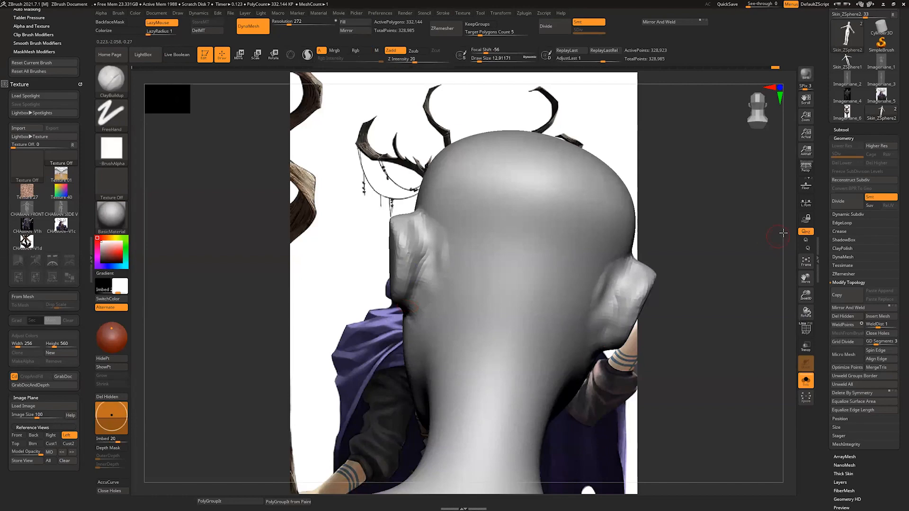
pyautogui.moveTo(783, 233)
pyautogui.mouseDown()
pyautogui.moveTo(875, 235)
pyautogui.moveTo(881, 227)
pyautogui.mouseUp()
pyautogui.moveTo(558, 87)
pyautogui.keyDown('alt'); pyautogui.mouseDown()
pyautogui.moveTo(654, 104)
pyautogui.moveTo(647, 181)
pyautogui.mouseUp(); pyautogui.keyUp('alt')
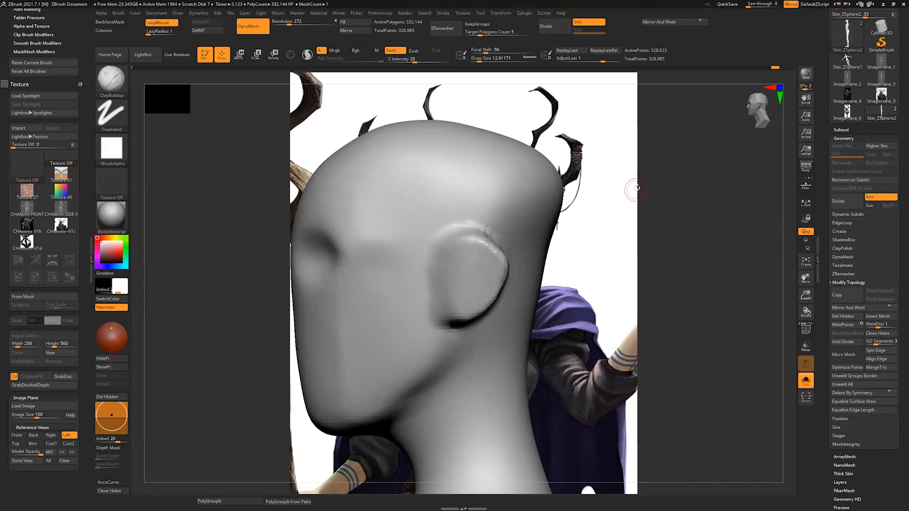
# Step: Reshape the ear's outline in side view with the Move brush at a draw size of about 68
pyautogui.press('b')
pyautogui.press('m')
pyautogui.press('v')
pyautogui.press('s')
pyautogui.moveTo(470, 262); pyautogui.dragTo(504, 257)
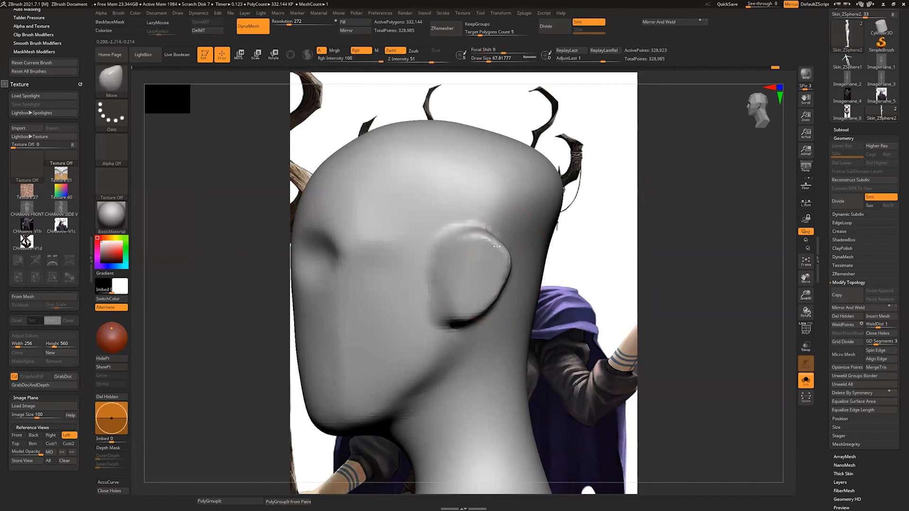
pyautogui.moveTo(435, 276); pyautogui.dragTo(452, 270)
pyautogui.moveTo(495, 284); pyautogui.dragTo(519, 265)
# Step: Round out the crown and back of the skull with the Move brush at draw sizes of about 163 and 74
pyautogui.moveTo(545, 246); pyautogui.dragTo(558, 246)
pyautogui.press('s')
pyautogui.moveTo(537, 284); pyautogui.dragTo(560, 286)
pyautogui.keyDown('alt'); pyautogui.moveTo(763, 230); pyautogui.dragTo(741, 273); pyautogui.keyUp('alt')
pyautogui.press('s')
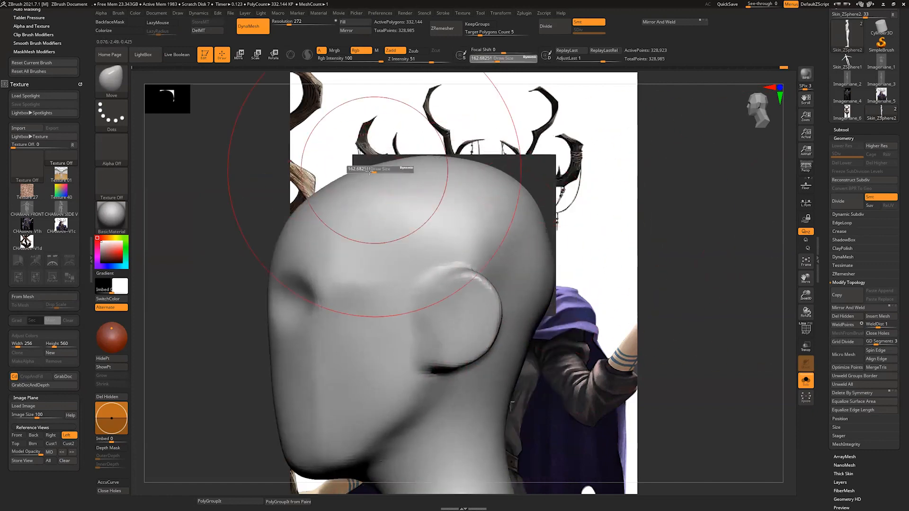
pyautogui.moveTo(379, 169); pyautogui.dragTo(378, 169)
pyautogui.press('s')
pyautogui.moveTo(379, 223); pyautogui.dragTo(377, 223)
pyautogui.moveTo(675, 254)
pyautogui.mouseDown()
pyautogui.moveTo(598, 229)
pyautogui.moveTo(611, 206)
pyautogui.moveTo(787, 190)
pyautogui.moveTo(784, 272)
pyautogui.moveTo(795, 182)
pyautogui.moveTo(796, 196)
pyautogui.moveTo(824, 193)
pyautogui.mouseUp()
pyautogui.moveTo(785, 255)
pyautogui.mouseDown()
pyautogui.moveTo(732, 217)
pyautogui.moveTo(436, 294)
pyautogui.moveTo(468, 305)
pyautogui.mouseUp()
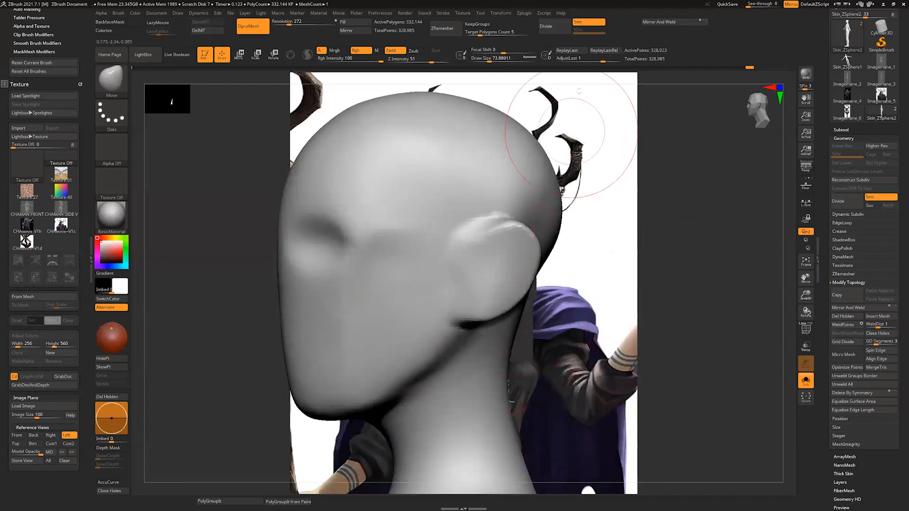
pyautogui.moveTo(572, 80); pyautogui.dragTo(660, 81)
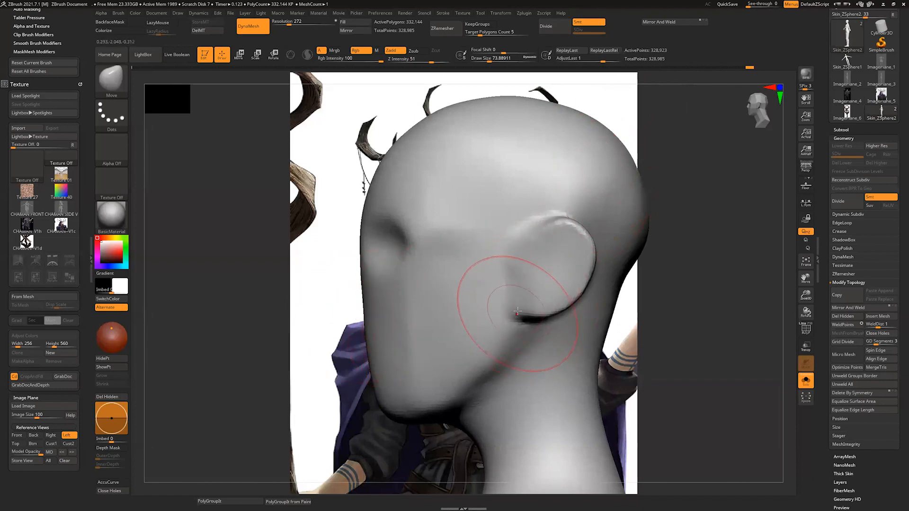
# Step: Refine the ear's front edge and the jaw below it with the Move brush at draw sizes of about 44 and 62
pyautogui.moveTo(535, 232)
pyautogui.mouseDown()
pyautogui.moveTo(545, 237)
pyautogui.moveTo(535, 240)
pyautogui.moveTo(580, 234)
pyautogui.moveTo(543, 250)
pyautogui.mouseUp()
pyautogui.press('s')
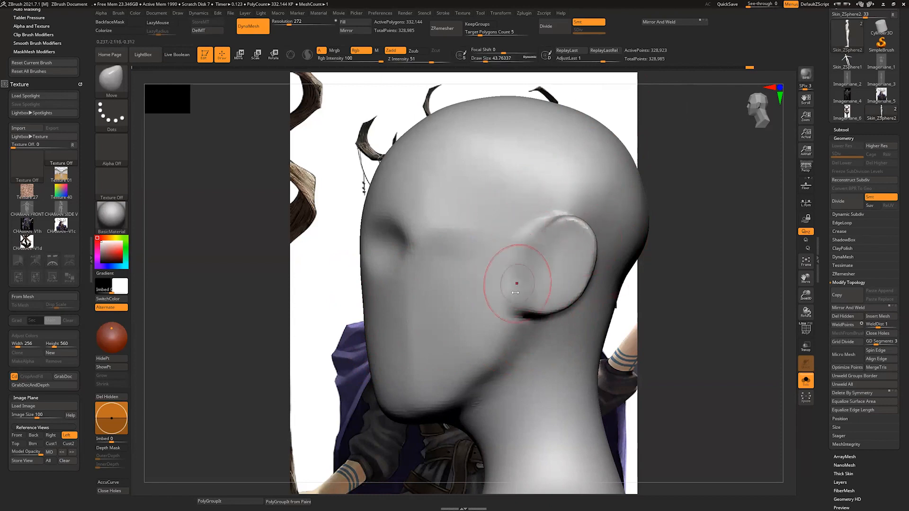
pyautogui.moveTo(514, 295)
pyautogui.mouseDown()
pyautogui.moveTo(496, 344)
pyautogui.moveTo(511, 363)
pyautogui.moveTo(472, 373)
pyautogui.moveTo(468, 392)
pyautogui.mouseUp()
pyautogui.moveTo(686, 280)
pyautogui.mouseDown()
pyautogui.moveTo(723, 284)
pyautogui.moveTo(690, 308)
pyautogui.moveTo(439, 405)
pyautogui.moveTo(408, 399)
pyautogui.mouseUp()
pyautogui.press('s')
pyautogui.moveTo(592, 353); pyautogui.dragTo(698, 338)
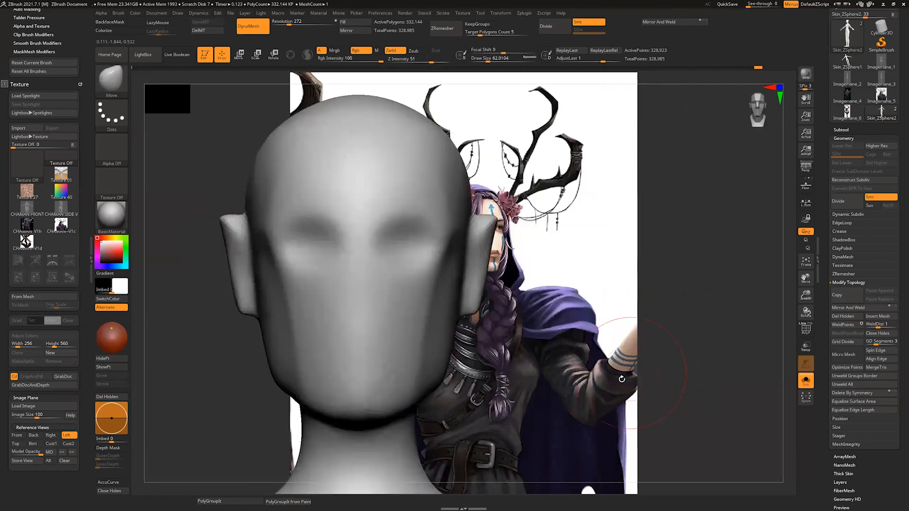
# Step: Turn on perspective and adjust the sides of the face beside the ears with the Move brush at a draw size of about 77
pyautogui.keyDown('alt'); pyautogui.moveTo(618, 336); pyautogui.dragTo(641, 314); pyautogui.keyUp('alt')
pyautogui.click(806, 167)
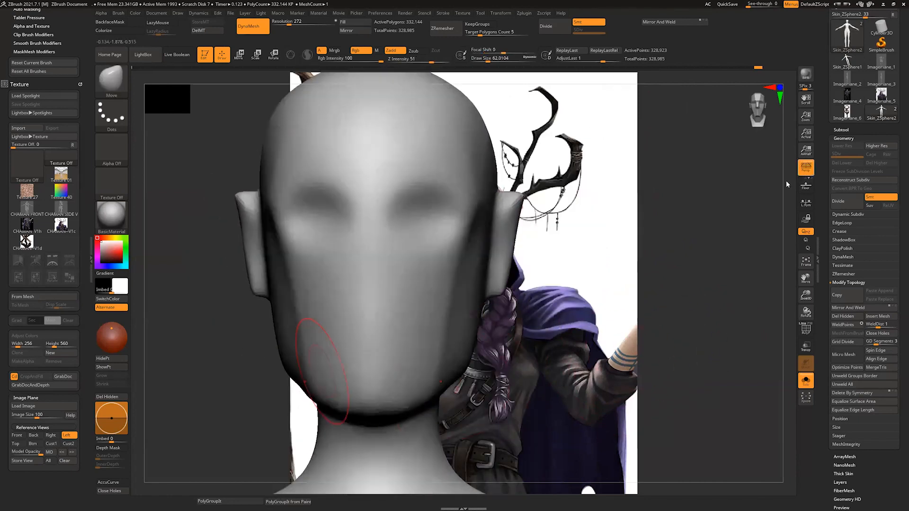
pyautogui.moveTo(701, 265); pyautogui.dragTo(619, 290)
pyautogui.press('s')
pyautogui.moveTo(479, 280); pyautogui.dragTo(482, 278)
pyautogui.press('s')
pyautogui.moveTo(476, 316); pyautogui.dragTo(472, 325)
pyautogui.press('s')
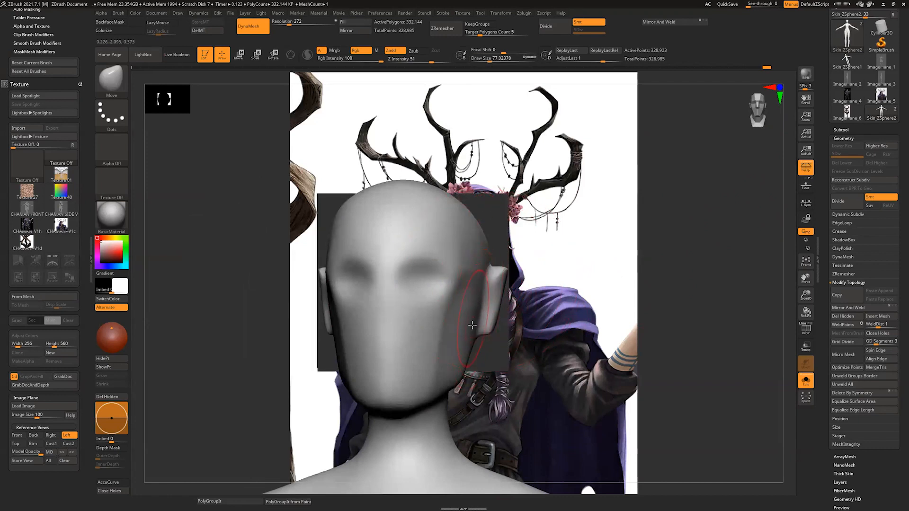
pyautogui.moveTo(542, 348)
pyautogui.mouseDown()
pyautogui.moveTo(558, 346)
pyautogui.moveTo(521, 331)
pyautogui.mouseUp()
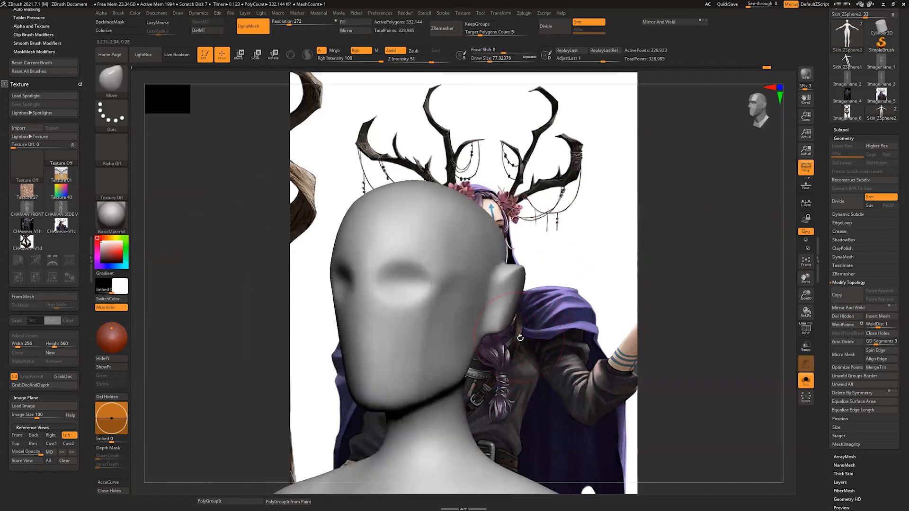
# Step: Sculpt the cheekbone between the eye socket and ear with the Clay brush at draw size 28.75, and smooth it
pyautogui.press('b')
pyautogui.press('s')
pyautogui.press('t')
pyautogui.press('b')
pyautogui.press('c')
pyautogui.press('l')
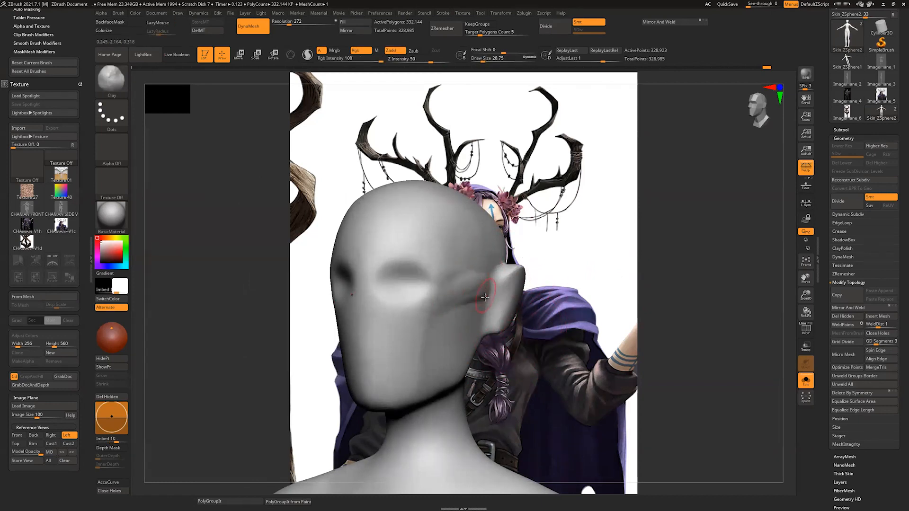
pyautogui.moveTo(489, 301); pyautogui.dragTo(501, 298, button='right')
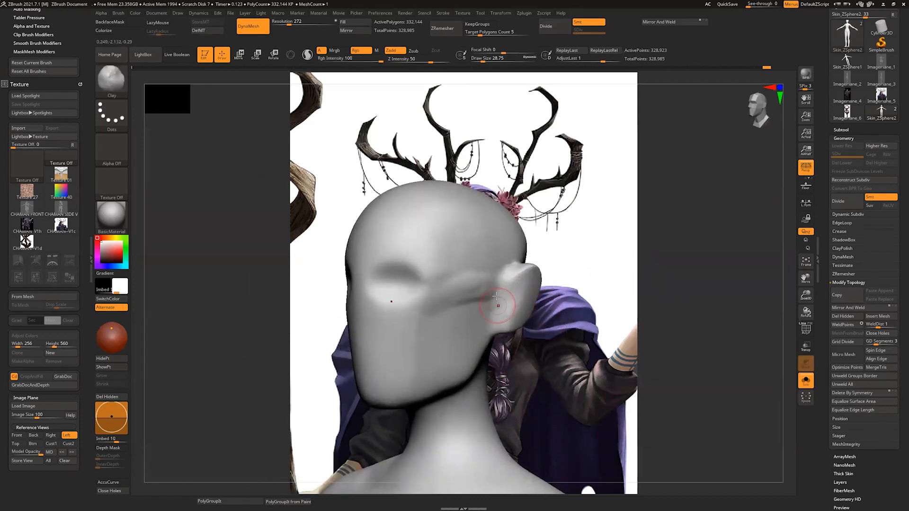
pyautogui.moveTo(476, 297); pyautogui.dragTo(433, 323)
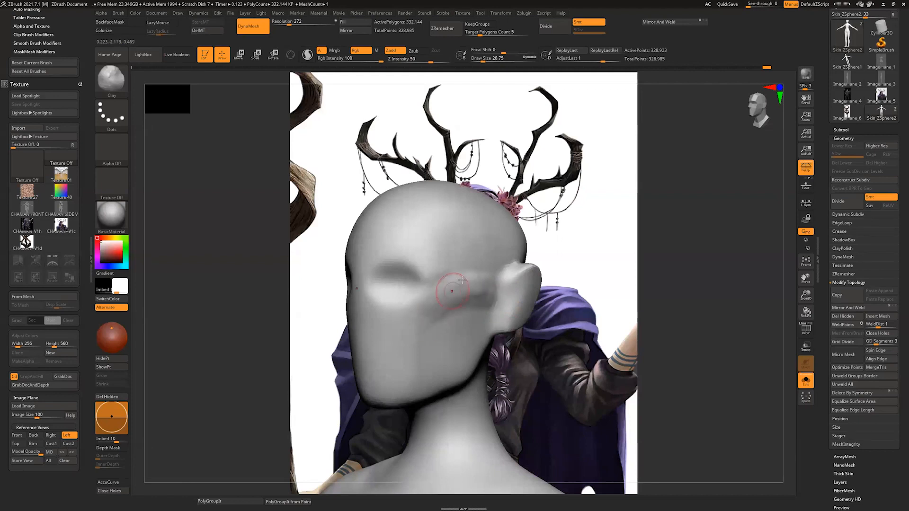
pyautogui.press('shift')
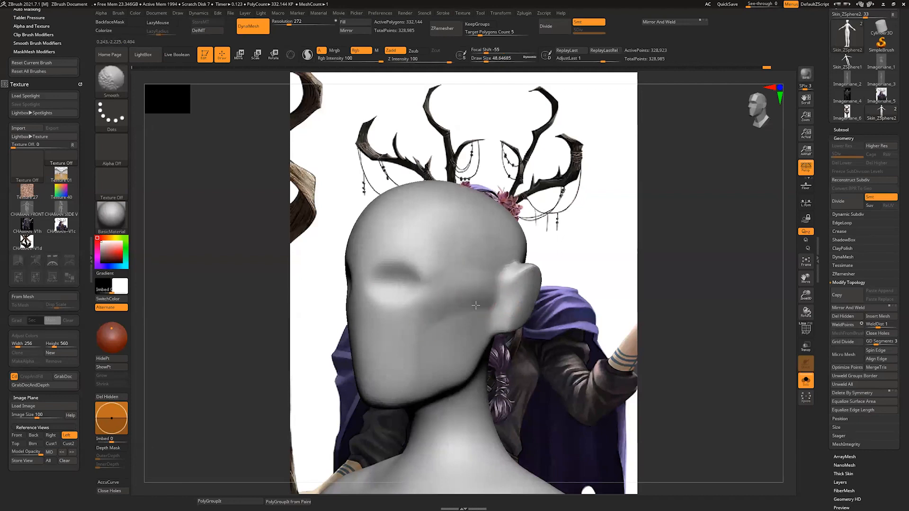
pyautogui.keyDown('shift'); pyautogui.moveTo(476, 306); pyautogui.dragTo(448, 337); pyautogui.keyUp('shift')
pyautogui.moveTo(535, 331)
pyautogui.mouseDown(button='right')
pyautogui.moveTo(608, 317)
pyautogui.moveTo(573, 344)
pyautogui.moveTo(566, 317)
pyautogui.moveTo(543, 326)
pyautogui.mouseUp(button='right')
# Step: Push the front of the neck in beneath the jaw with the Move brush at a draw size of about 128
pyautogui.press('b')
pyautogui.press('m')
pyautogui.press('v')
pyautogui.press('s')
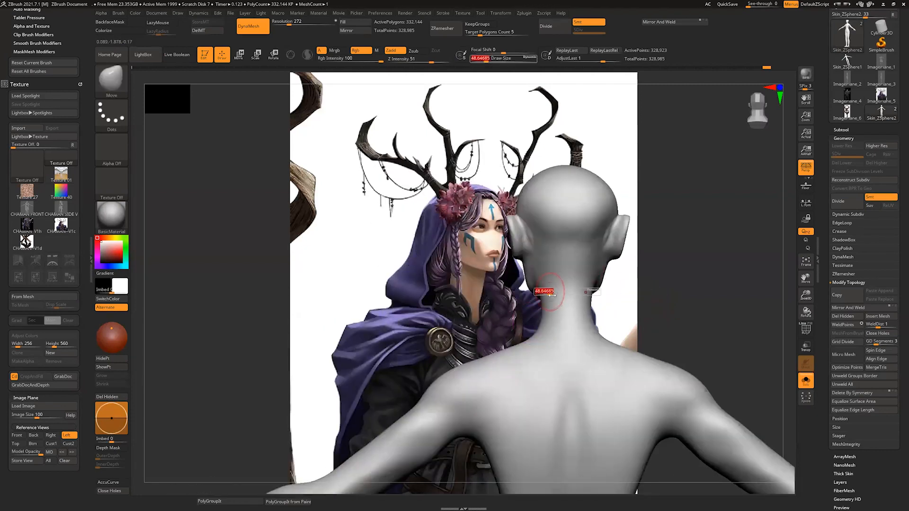
pyautogui.moveTo(551, 295)
pyautogui.mouseDown()
pyautogui.moveTo(560, 295)
pyautogui.moveTo(554, 314)
pyautogui.moveTo(555, 308)
pyautogui.mouseUp()
pyautogui.moveTo(557, 282); pyautogui.dragTo(684, 289, button='right')
pyautogui.moveTo(535, 283); pyautogui.dragTo(550, 283)
pyautogui.moveTo(620, 305)
pyautogui.mouseDown(button='right')
pyautogui.moveTo(634, 309)
pyautogui.moveTo(594, 251)
pyautogui.moveTo(597, 303)
pyautogui.mouseUp(button='right')
pyautogui.moveTo(597, 280)
pyautogui.mouseDown(button='right')
pyautogui.moveTo(604, 257)
pyautogui.moveTo(578, 241)
pyautogui.moveTo(587, 246)
pyautogui.mouseUp(button='right')
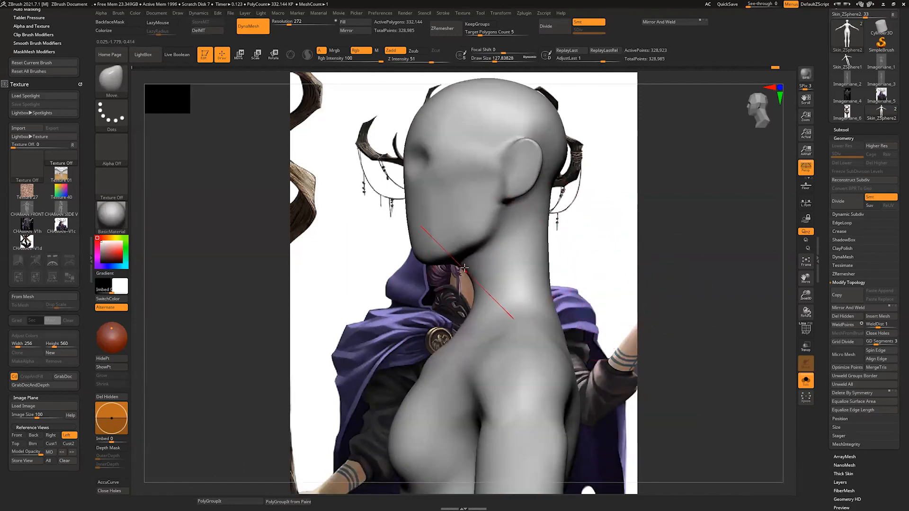
pyautogui.moveTo(469, 272)
pyautogui.mouseDown()
pyautogui.moveTo(496, 280)
pyautogui.moveTo(491, 275)
pyautogui.mouseUp()
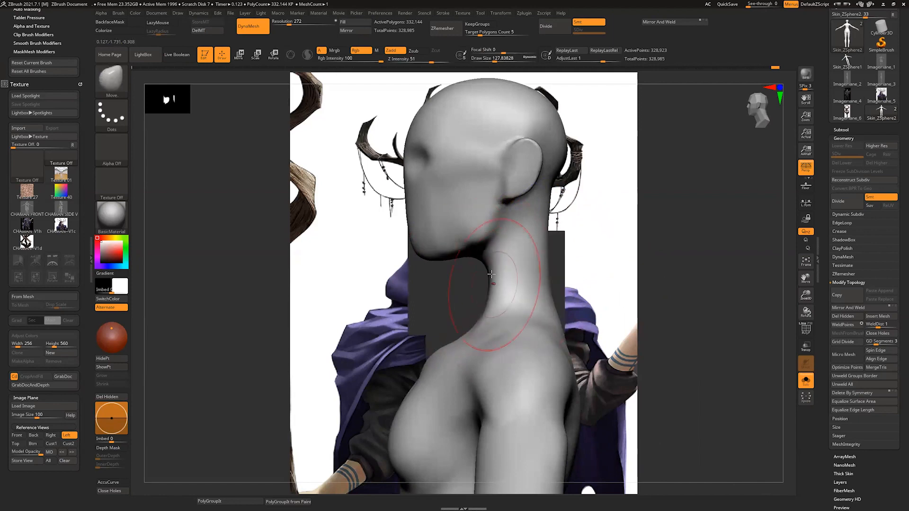
# Step: Refine the throat and the base of the neck with Move strokes at a draw size of about 132
pyautogui.moveTo(532, 313); pyautogui.dragTo(589, 254, button='right')
pyautogui.press('ctrl')
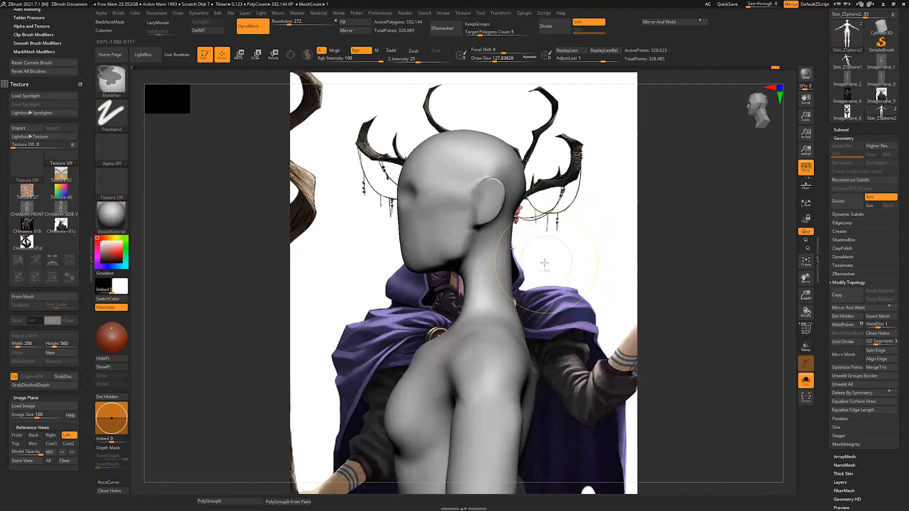
pyautogui.keyDown('ctrl'); pyautogui.moveTo(556, 266); pyautogui.dragTo(555, 298, button='right'); pyautogui.keyUp('ctrl')
pyautogui.moveTo(459, 275); pyautogui.dragTo(452, 278)
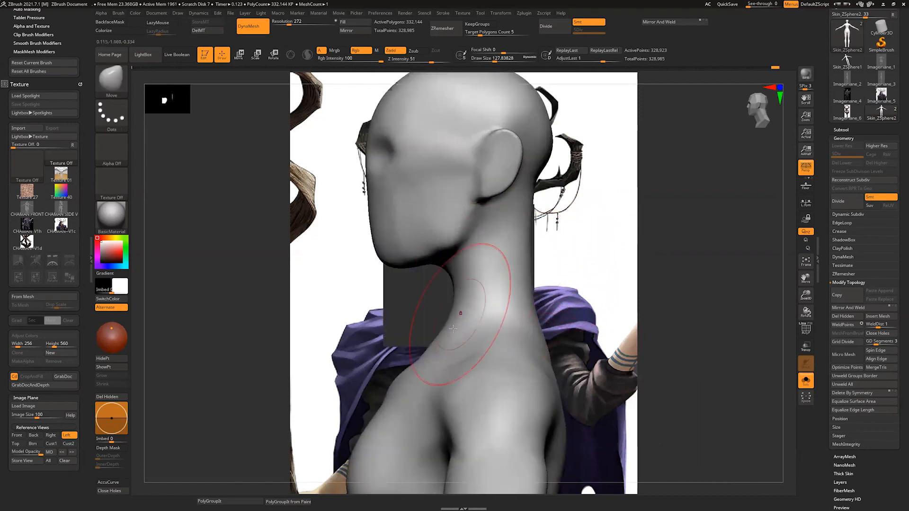
pyautogui.moveTo(455, 331)
pyautogui.mouseDown()
pyautogui.moveTo(449, 335)
pyautogui.moveTo(463, 328)
pyautogui.mouseUp()
pyautogui.hotkey('ctrl', 'z')
pyautogui.press('s')
pyautogui.moveTo(452, 327); pyautogui.dragTo(452, 349)
pyautogui.moveTo(448, 280); pyautogui.dragTo(439, 279)
pyautogui.moveTo(535, 188); pyautogui.dragTo(522, 189)
pyautogui.keyDown('alt'); pyautogui.moveTo(578, 278); pyautogui.dragTo(544, 261, button='right'); pyautogui.keyUp('alt')
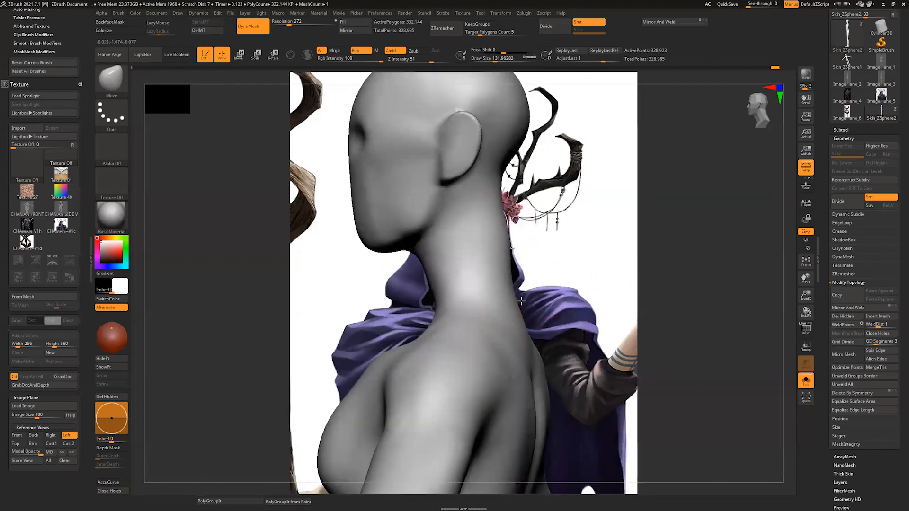
# Step: Reshape the nape and upper back with the Move brush, using draw sizes from about 132 to 217
pyautogui.moveTo(525, 298); pyautogui.dragTo(518, 298)
pyautogui.moveTo(509, 239); pyautogui.dragTo(504, 241)
pyautogui.keyDown('ctrl'); pyautogui.moveTo(561, 313); pyautogui.dragTo(558, 288, button='right'); pyautogui.keyUp('ctrl')
pyautogui.press('s')
pyautogui.moveTo(519, 316)
pyautogui.mouseDown()
pyautogui.moveTo(528, 316)
pyautogui.moveTo(524, 327)
pyautogui.mouseUp()
pyautogui.keyDown('ctrl'); pyautogui.moveTo(588, 298); pyautogui.dragTo(589, 272, button='right'); pyautogui.keyUp('ctrl')
pyautogui.moveTo(530, 290); pyautogui.dragTo(524, 289)
pyautogui.moveTo(544, 291); pyautogui.dragTo(571, 289, button='right')
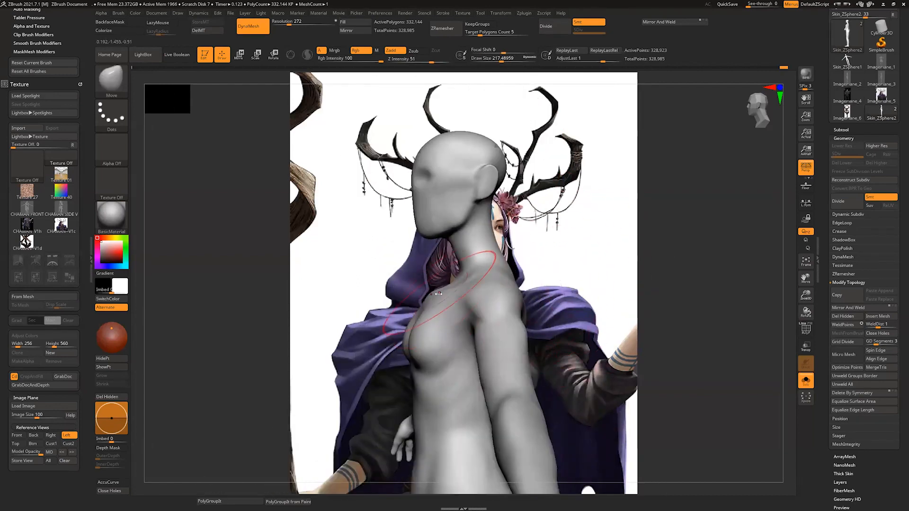
# Step: Adjust the upper chest profile in side view with the Move brush at a draw size of about 149
pyautogui.moveTo(448, 292); pyautogui.dragTo(442, 290)
pyautogui.press('s')
pyautogui.moveTo(443, 293); pyautogui.dragTo(437, 293)
pyautogui.moveTo(565, 291); pyautogui.dragTo(544, 291, button='right')
pyautogui.moveTo(435, 299); pyautogui.dragTo(428, 298)
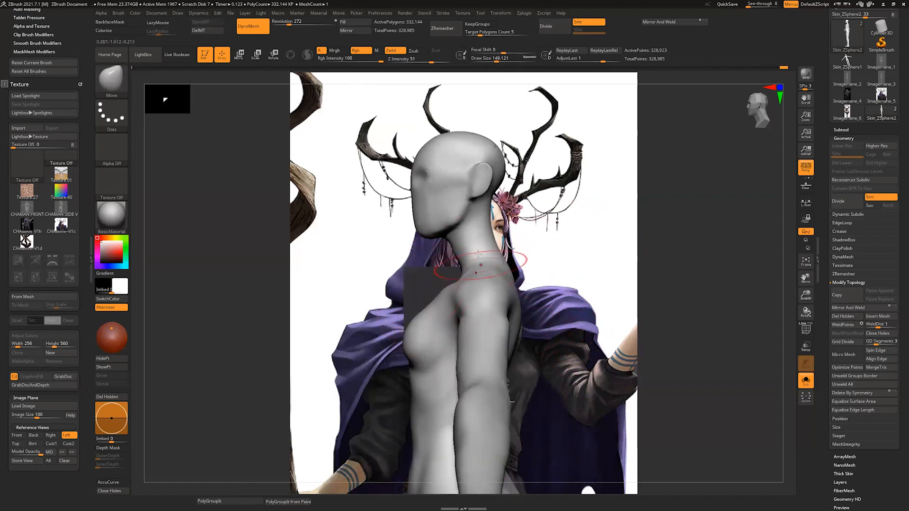
pyautogui.keyDown('alt'); pyautogui.moveTo(585, 306); pyautogui.dragTo(571, 261, button='right'); pyautogui.keyUp('alt')
pyautogui.moveTo(583, 261); pyautogui.dragTo(502, 296, button='right')
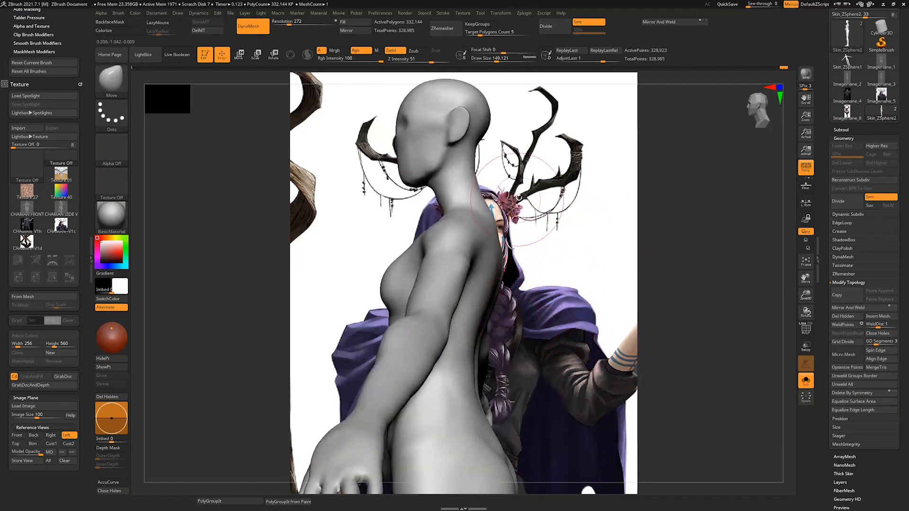
# Step: Adjust the upper back and the neck-to-shoulder transition with the Move brush at a draw size of about 124
pyautogui.moveTo(520, 203)
pyautogui.mouseDown(button='right')
pyautogui.moveTo(531, 227)
pyautogui.moveTo(510, 207)
pyautogui.mouseUp(button='right')
pyautogui.press('s')
pyautogui.moveTo(441, 223); pyautogui.dragTo(438, 223)
pyautogui.moveTo(430, 222)
pyautogui.mouseDown()
pyautogui.moveTo(412, 227)
pyautogui.moveTo(440, 211)
pyautogui.mouseUp()
pyautogui.moveTo(478, 206); pyautogui.dragTo(604, 180, button='right')
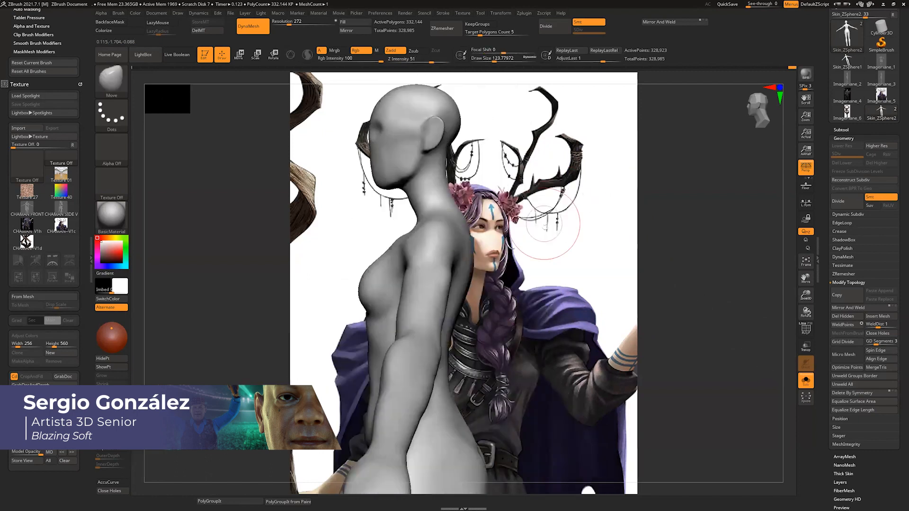
# Step: Shape the collarbone area and shoulder line with the Move brush at a draw size of about 104, and smooth the neck base
pyautogui.moveTo(544, 227)
pyautogui.mouseDown(button='right')
pyautogui.moveTo(547, 243)
pyautogui.moveTo(588, 226)
pyautogui.moveTo(583, 285)
pyautogui.mouseUp(button='right')
pyautogui.press('s')
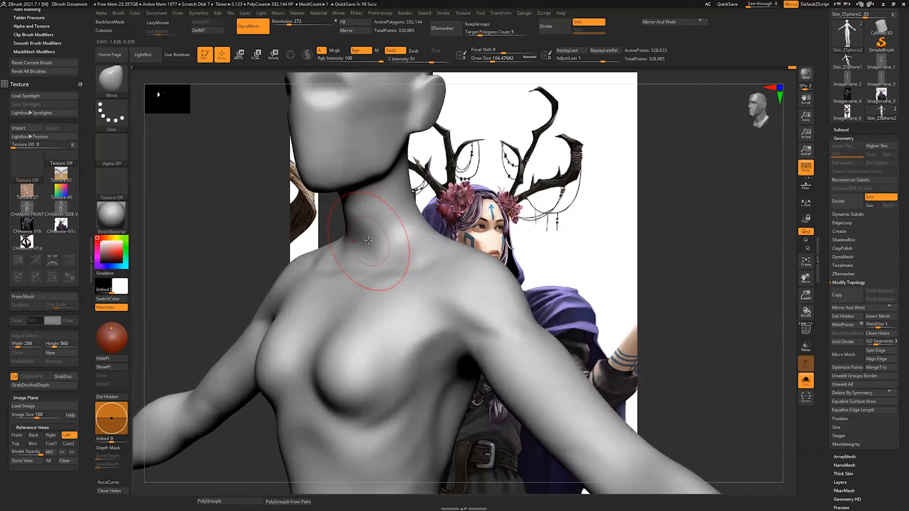
pyautogui.moveTo(558, 237); pyautogui.dragTo(455, 261, button='right')
pyautogui.moveTo(473, 256)
pyautogui.mouseDown()
pyautogui.moveTo(468, 240)
pyautogui.moveTo(440, 258)
pyautogui.moveTo(413, 259)
pyautogui.mouseUp()
pyautogui.moveTo(345, 264); pyautogui.dragTo(418, 252, button='right')
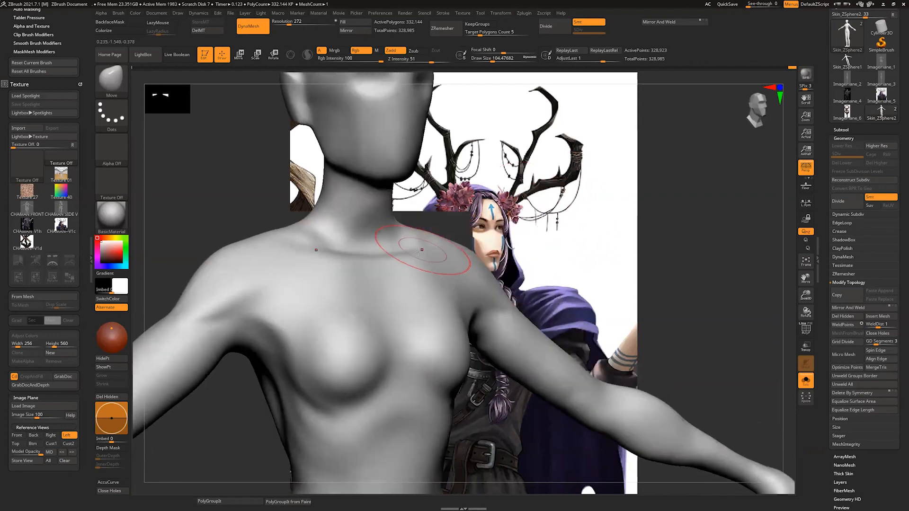
pyautogui.keyDown('shift'); pyautogui.moveTo(332, 234); pyautogui.dragTo(303, 230); pyautogui.keyUp('shift')
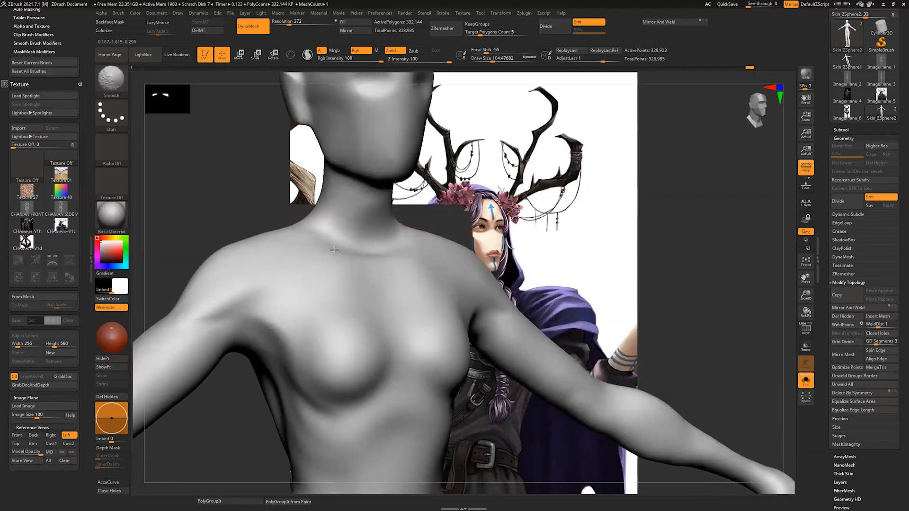
pyautogui.moveTo(349, 252); pyautogui.dragTo(359, 253)
pyautogui.moveTo(373, 261); pyautogui.dragTo(312, 257, button='right')
pyautogui.keyDown('shift'); pyautogui.moveTo(372, 213); pyautogui.dragTo(374, 246); pyautogui.keyUp('shift')
pyautogui.moveTo(552, 189)
pyautogui.mouseDown(button='right')
pyautogui.moveTo(487, 184)
pyautogui.moveTo(397, 213)
pyautogui.mouseUp(button='right')
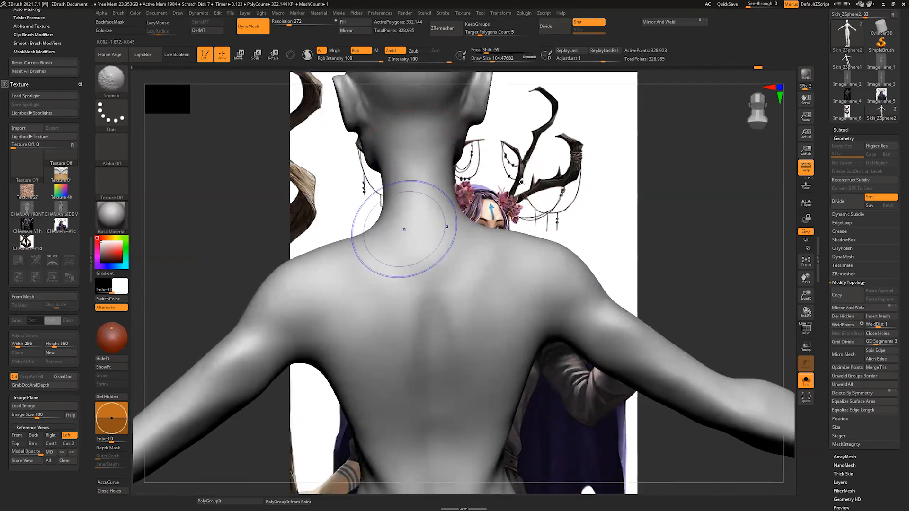
# Step: Reshape the waist and the sides of the back from behind with the Move brush at a draw size of about 234
pyautogui.moveTo(521, 182)
pyautogui.keyDown('ctrl'); pyautogui.mouseDown(button='right')
pyautogui.moveTo(530, 226)
pyautogui.moveTo(505, 197)
pyautogui.mouseUp(button='right'); pyautogui.keyUp('ctrl')
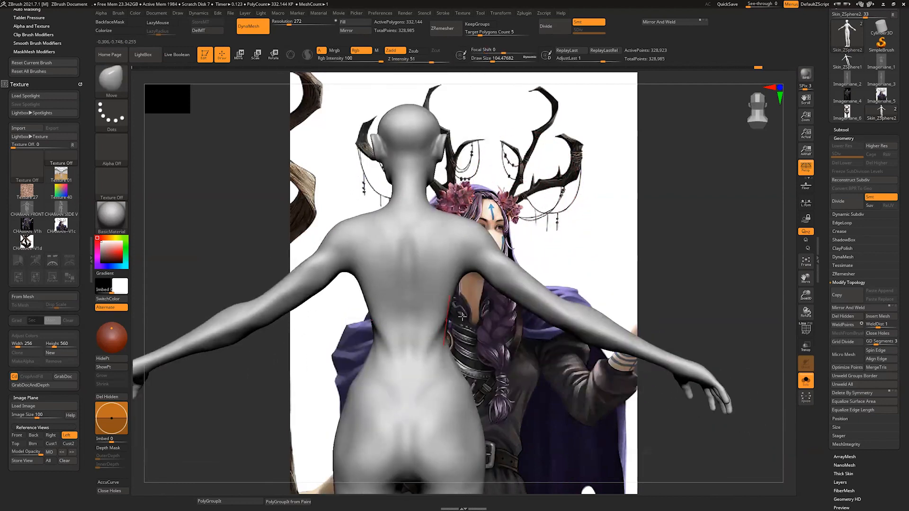
pyautogui.moveTo(462, 316); pyautogui.dragTo(444, 322, button='right')
pyautogui.moveTo(446, 324); pyautogui.dragTo(433, 322)
pyautogui.moveTo(476, 288); pyautogui.dragTo(493, 286, button='right')
pyautogui.press(']')
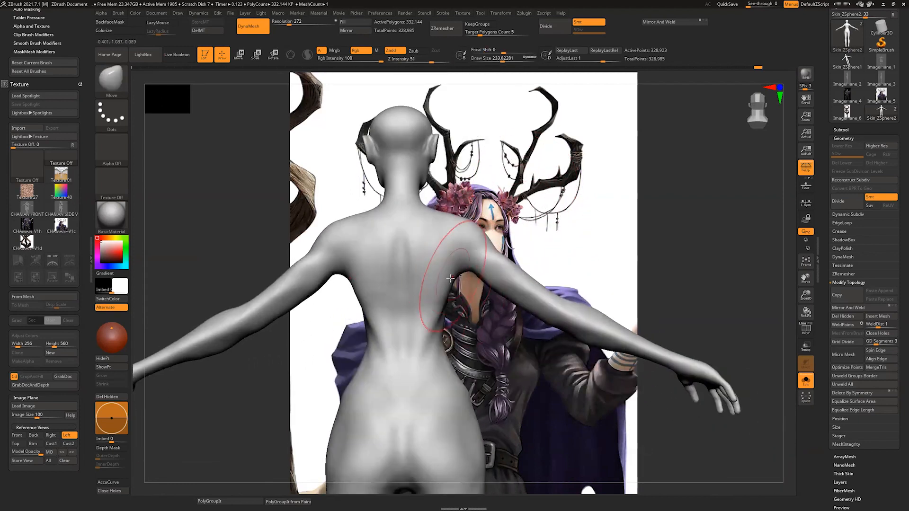
pyautogui.moveTo(457, 282); pyautogui.dragTo(460, 271)
pyautogui.keyDown('alt'); pyautogui.moveTo(488, 357); pyautogui.dragTo(497, 249, button='right'); pyautogui.keyUp('alt')
pyautogui.keyDown('alt'); pyautogui.moveTo(449, 398); pyautogui.dragTo(462, 331, button='right'); pyautogui.keyUp('alt')
# Step: Frame the head from the front and set the Move brush's draw size to about 39
pyautogui.keyDown('alt'); pyautogui.moveTo(455, 97); pyautogui.dragTo(414, 245, button='right'); pyautogui.keyUp('alt')
pyautogui.moveTo(662, 182)
pyautogui.mouseDown(button='right')
pyautogui.moveTo(562, 170)
pyautogui.moveTo(612, 239)
pyautogui.mouseUp(button='right')
pyautogui.press('[')
pyautogui.moveTo(663, 313)
pyautogui.mouseDown(button='right')
pyautogui.moveTo(550, 323)
pyautogui.moveTo(478, 426)
pyautogui.mouseUp(button='right')
pyautogui.keyDown('ctrl'); pyautogui.moveTo(580, 251); pyautogui.dragTo(618, 294, button='right'); pyautogui.keyUp('ctrl')
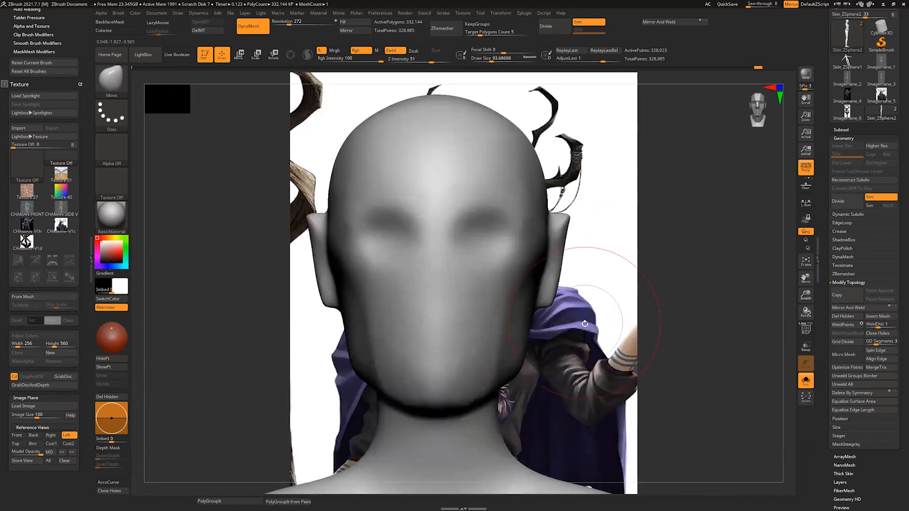
pyautogui.press('s')
pyautogui.moveTo(585, 326); pyautogui.dragTo(576, 325)
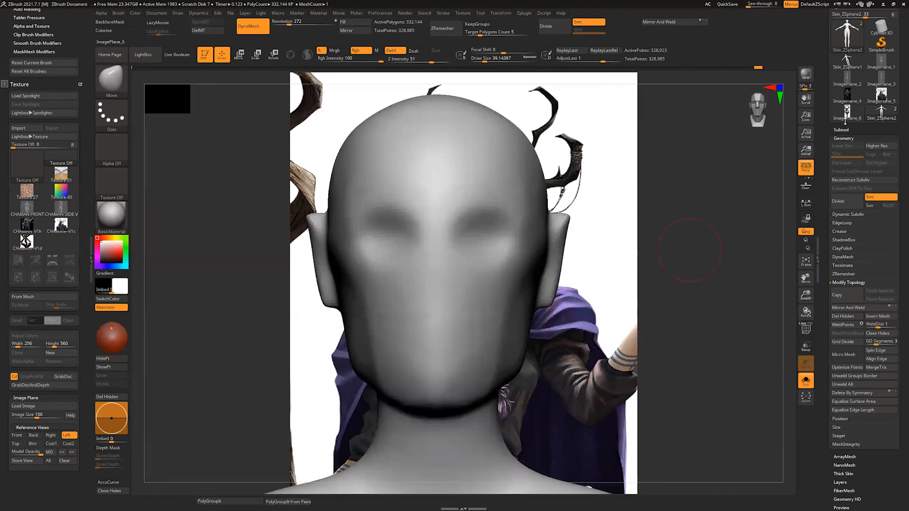
# Step: Rename the body subtool as CUERPO
pyautogui.click(846, 129)
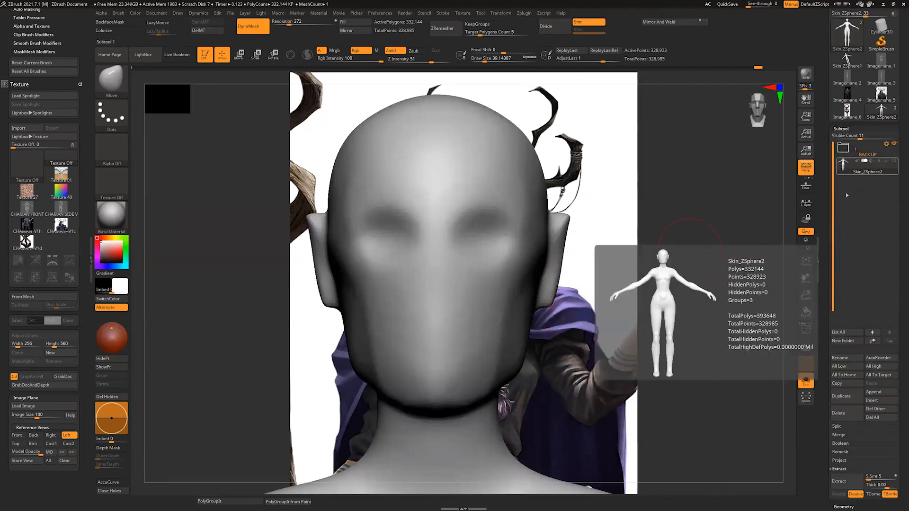
pyautogui.click(841, 359)
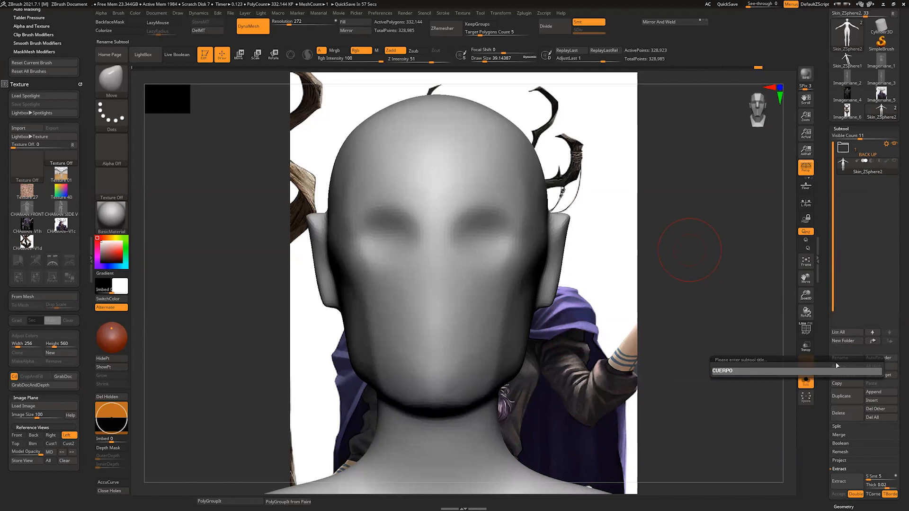
pyautogui.press('Return')
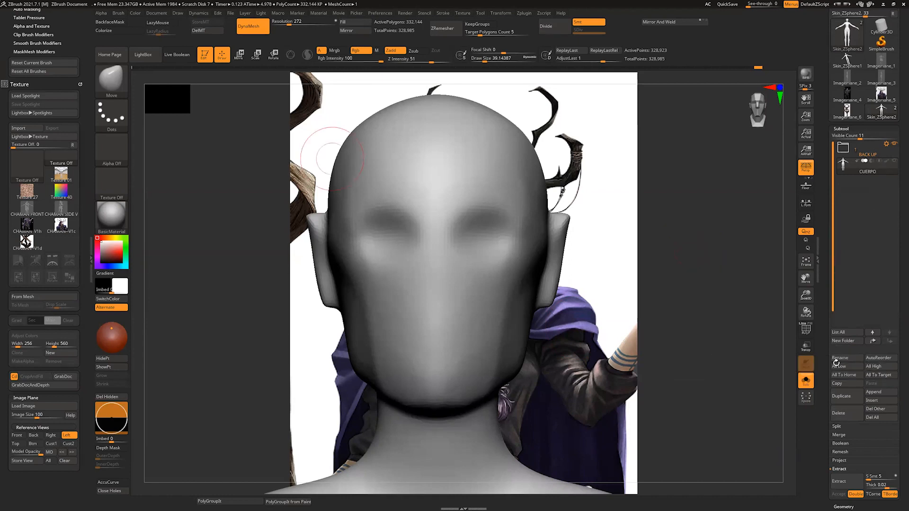
# Step: Restore the tool thumbnail list to its default number of visible items
pyautogui.click(231, 14)
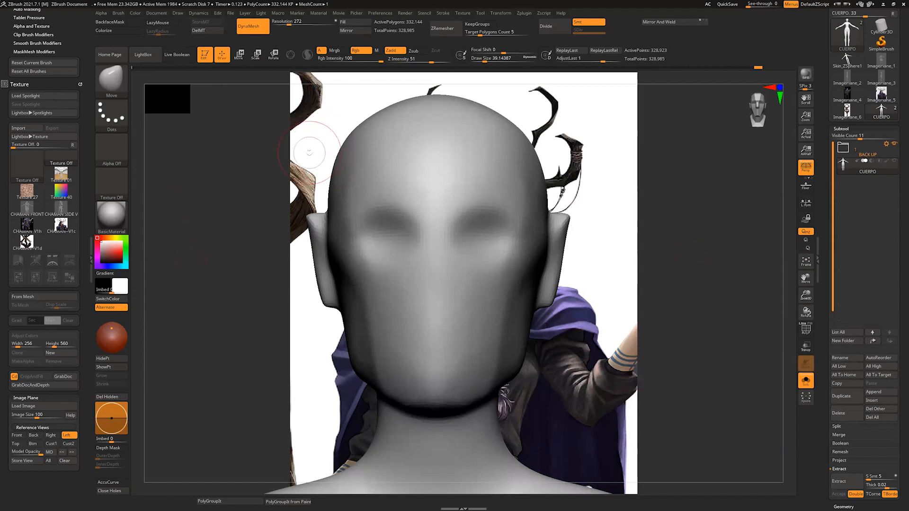
pyautogui.moveTo(229, 14)
pyautogui.scroll(3, 899, 66)
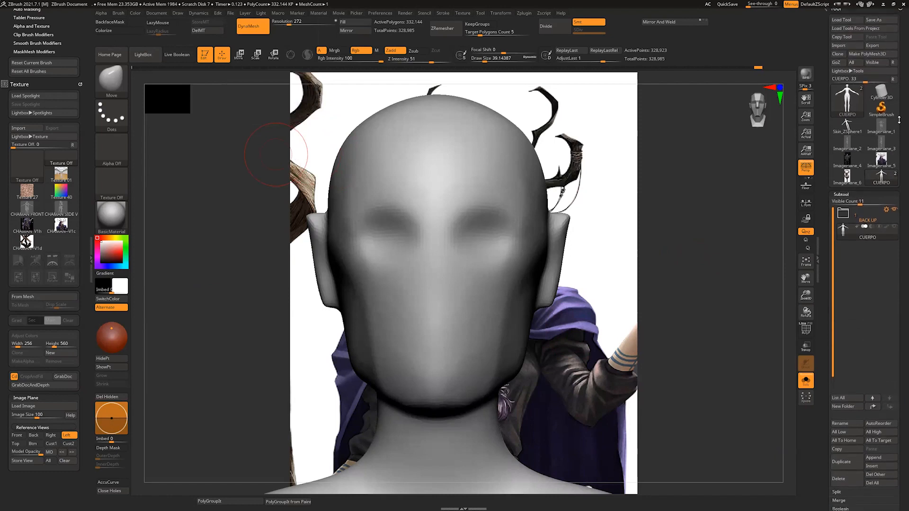
pyautogui.click(894, 84)
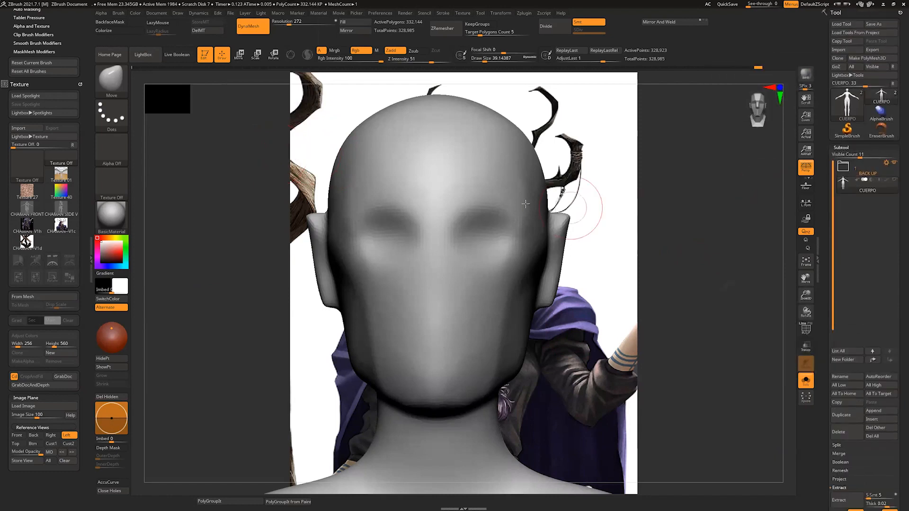
# Step: Save the project as CHAMAN EMBLOCADO in the Chaman ref folder
pyautogui.click(231, 13)
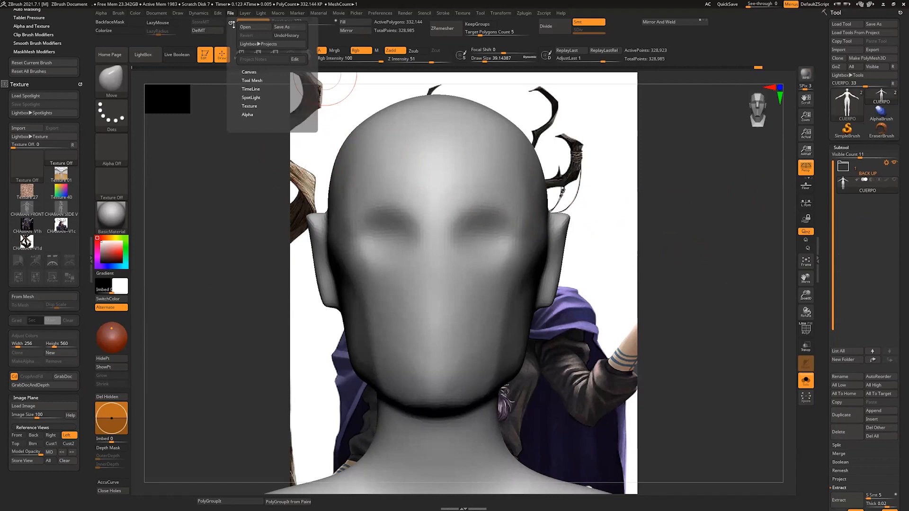
pyautogui.click(280, 27)
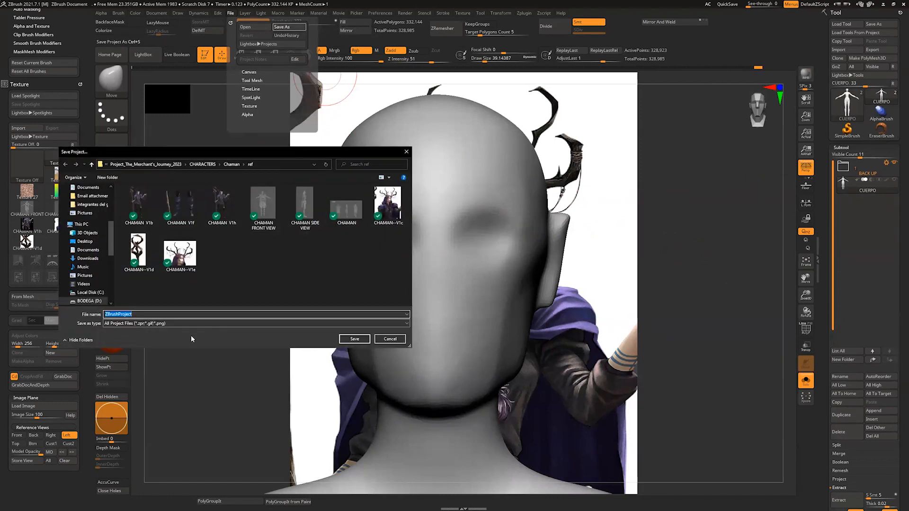
pyautogui.write('CHAMAN')
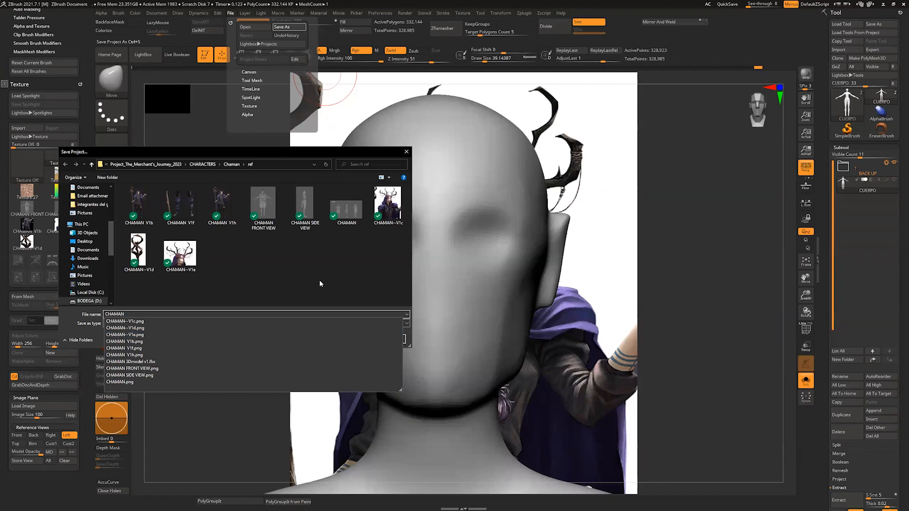
pyautogui.write(' EMBLOCADO')
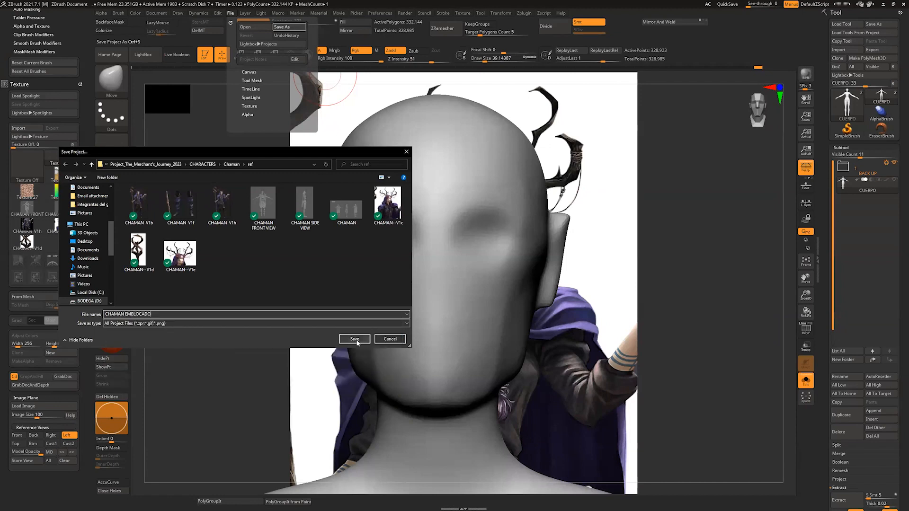
pyautogui.click(354, 339)
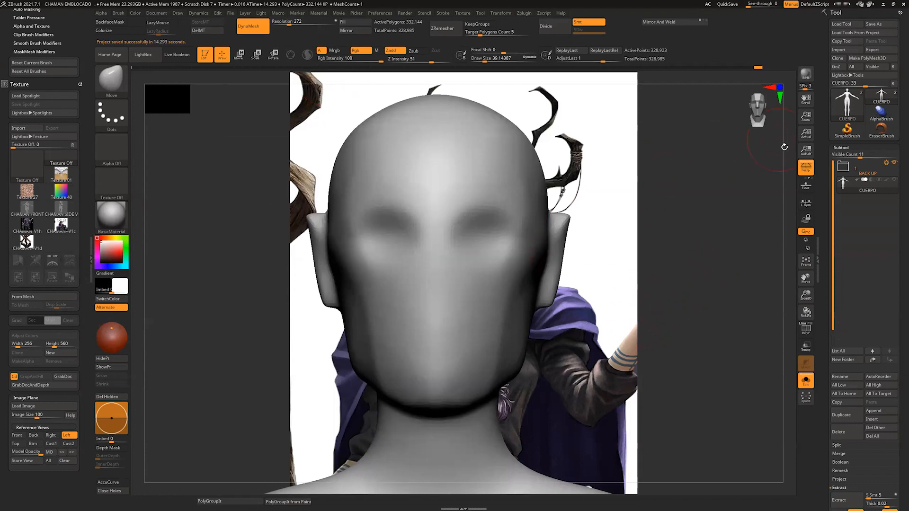
# Step: Adjust the legs in front view with the Move brush at a draw size of about 182
pyautogui.moveTo(785, 147); pyautogui.dragTo(654, 175)
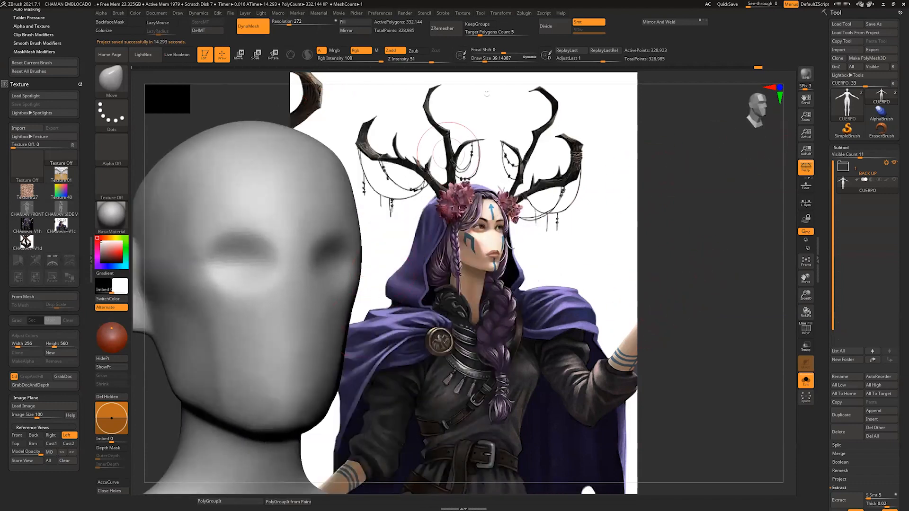
pyautogui.moveTo(486, 94); pyautogui.dragTo(507, 248)
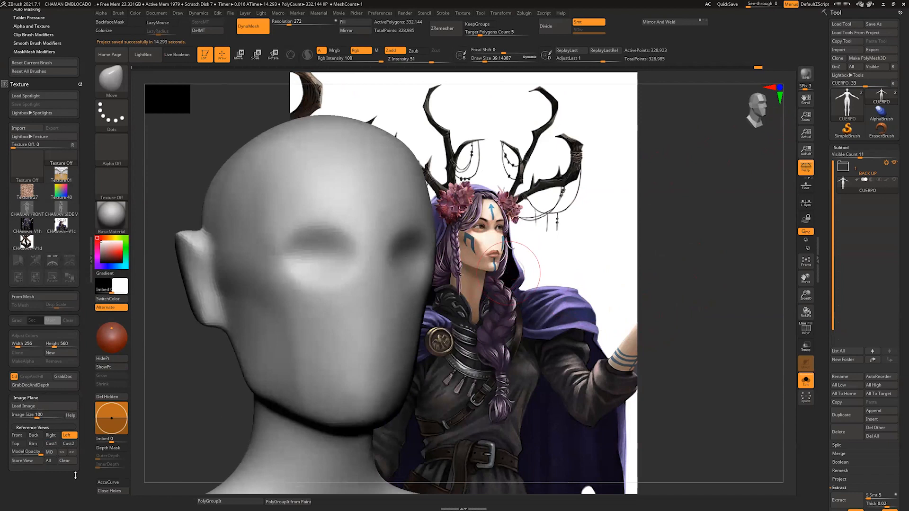
pyautogui.moveTo(785, 304); pyautogui.dragTo(782, 312)
pyautogui.keyDown('alt'); pyautogui.moveTo(783, 309); pyautogui.dragTo(763, 350); pyautogui.keyUp('alt')
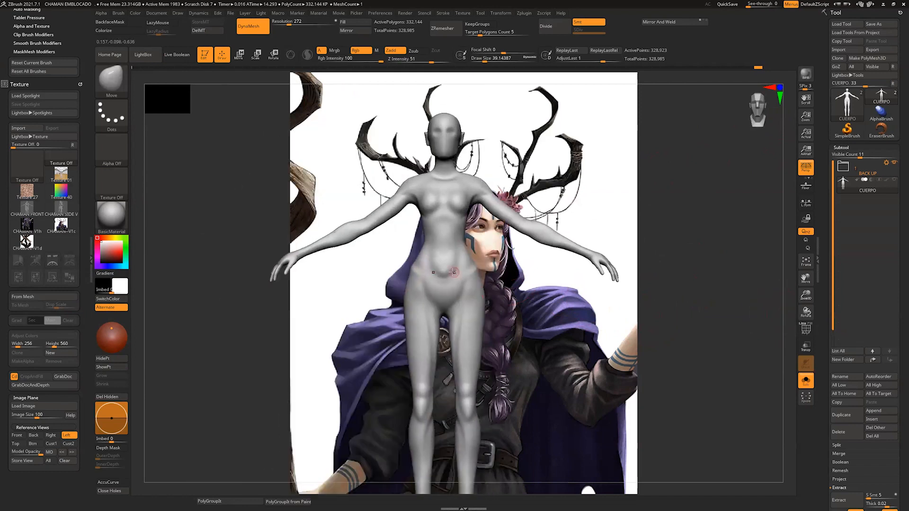
pyautogui.press('s')
pyautogui.press('d')
pyautogui.click(428, 156)
pyautogui.press('shift')
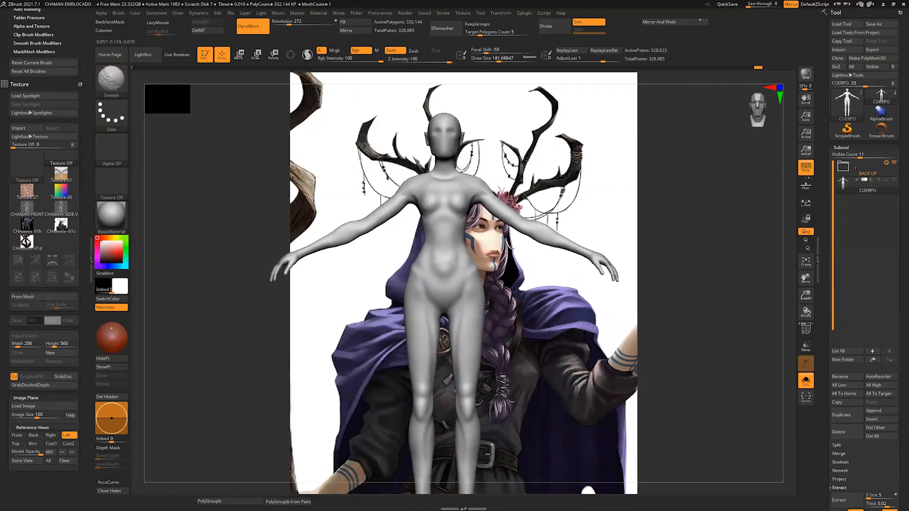
pyautogui.keyDown('shift'); pyautogui.moveTo(458, 423); pyautogui.dragTo(466, 441); pyautogui.keyUp('shift')
pyautogui.keyDown('alt'); pyautogui.moveTo(525, 407); pyautogui.dragTo(530, 344); pyautogui.keyUp('alt')
pyautogui.moveTo(460, 408); pyautogui.dragTo(480, 391)
pyautogui.keyDown('shift'); pyautogui.moveTo(474, 379); pyautogui.dragTo(475, 410); pyautogui.keyUp('shift')
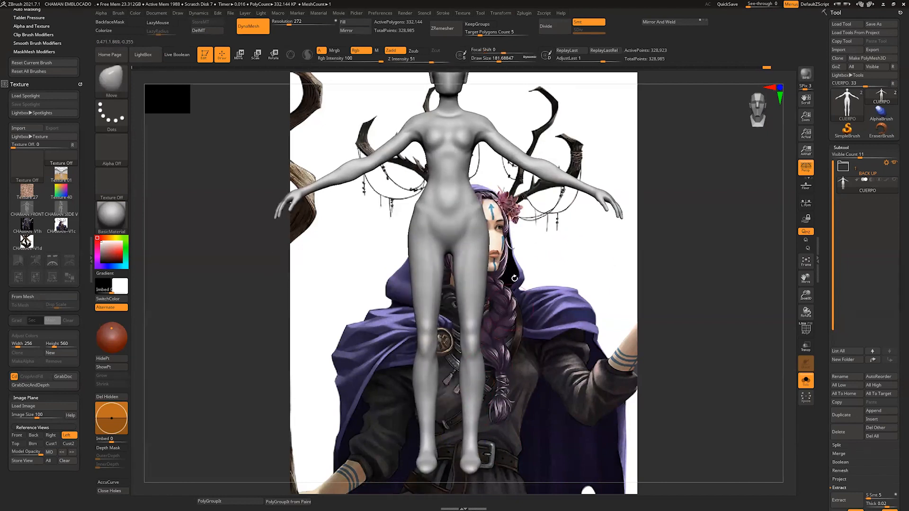
pyautogui.moveTo(519, 246)
pyautogui.keyDown('alt'); pyautogui.mouseDown()
pyautogui.moveTo(513, 323)
pyautogui.moveTo(462, 308)
pyautogui.mouseUp(); pyautogui.keyUp('alt')
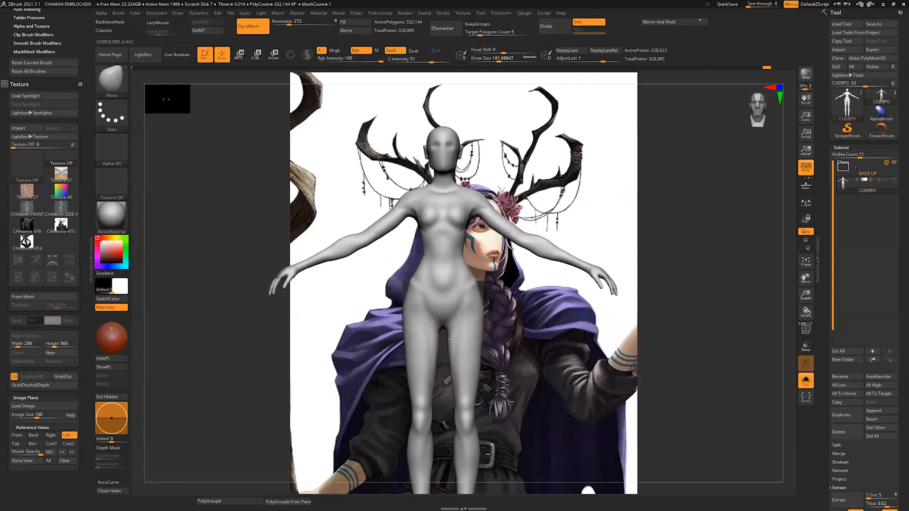
pyautogui.moveTo(453, 338); pyautogui.dragTo(454, 378)
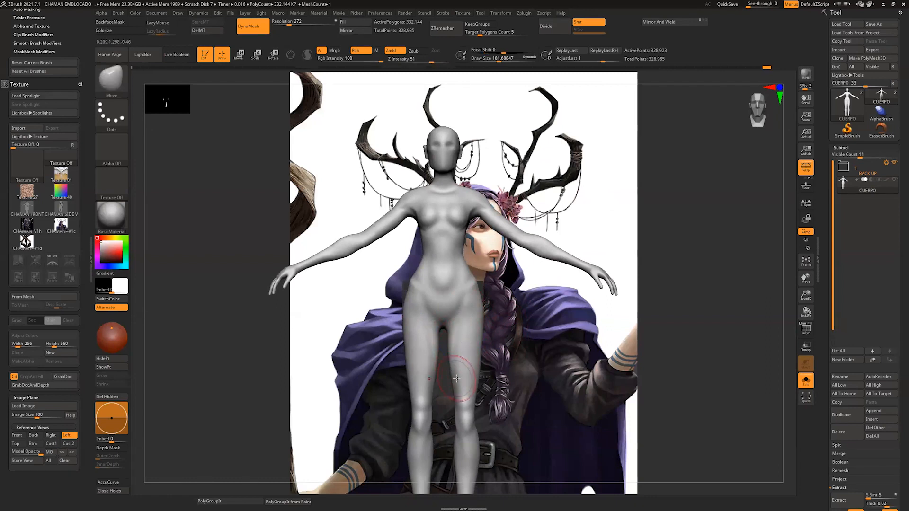
# Step: Append a Sphere3D subtool, make it the active subtool, and turn off Solo so the body shows with it
pyautogui.click(875, 411)
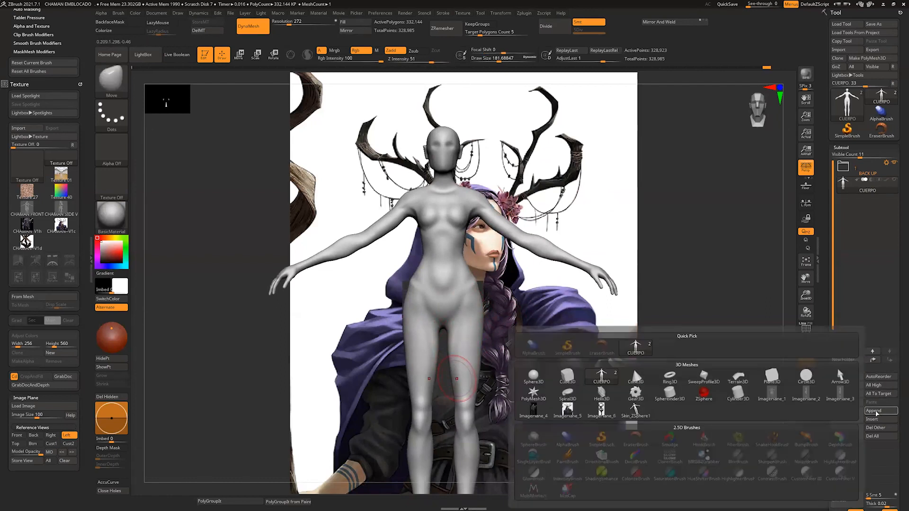
pyautogui.click(534, 376)
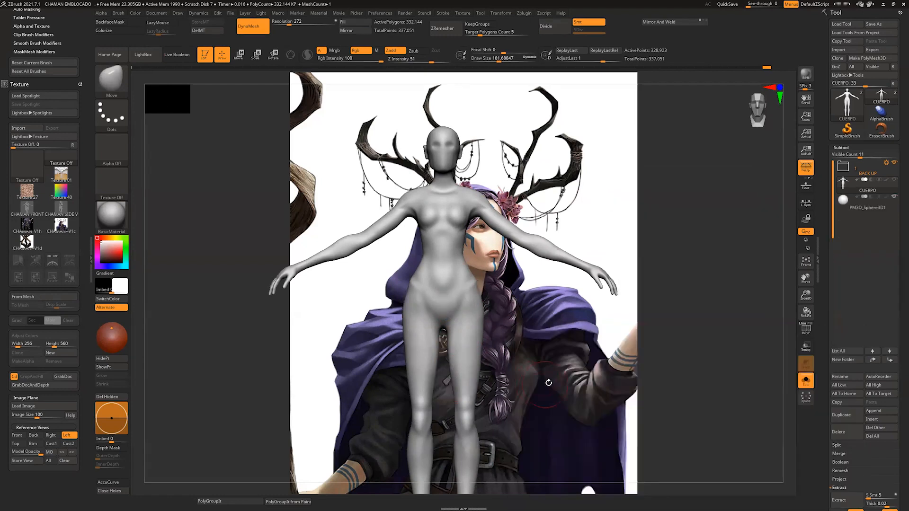
pyautogui.click(844, 202)
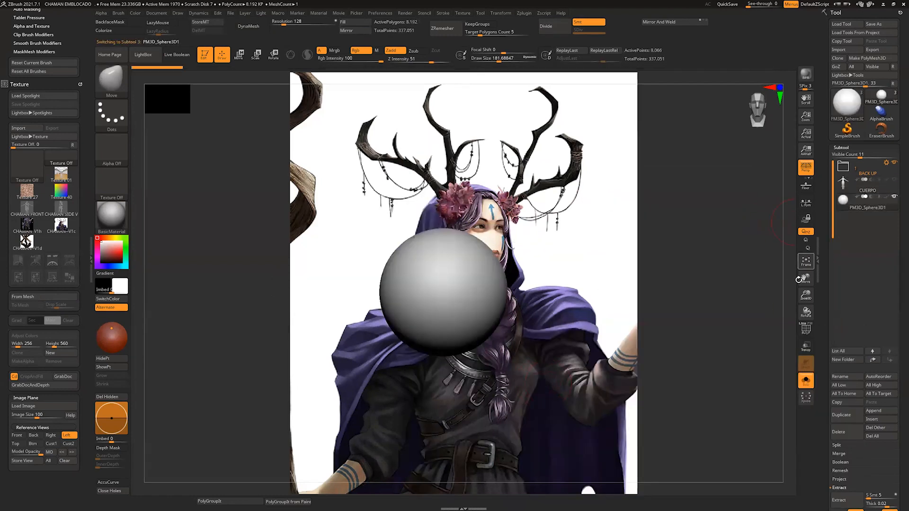
pyautogui.click(807, 380)
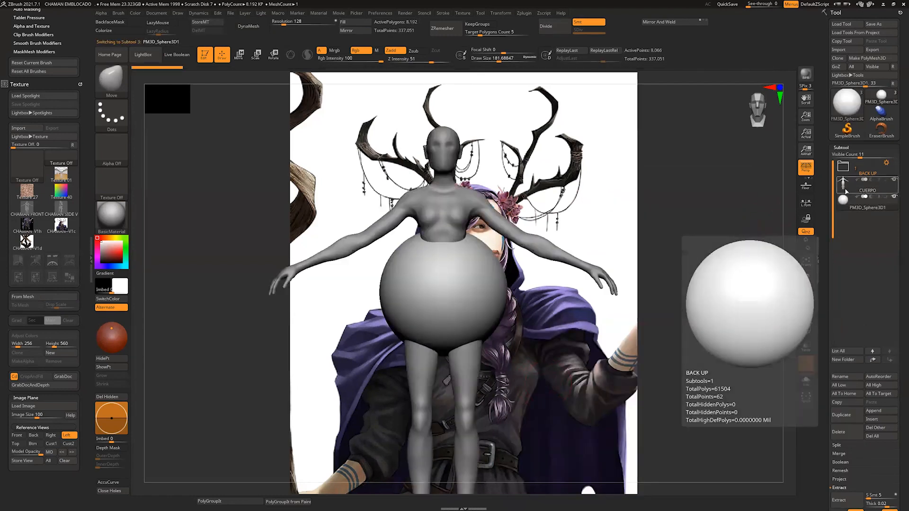
# Step: Move the sphere up to head height with the gizmo and scale it down to a fraction of the head's size
pyautogui.keyDown('alt'); pyautogui.moveTo(790, 225); pyautogui.dragTo(776, 307); pyautogui.keyUp('alt')
pyautogui.press('w')
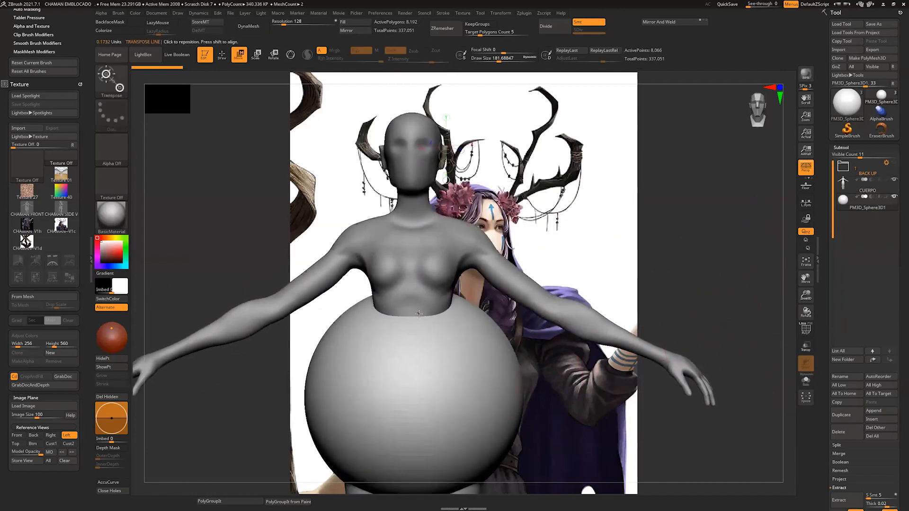
pyautogui.click(290, 55)
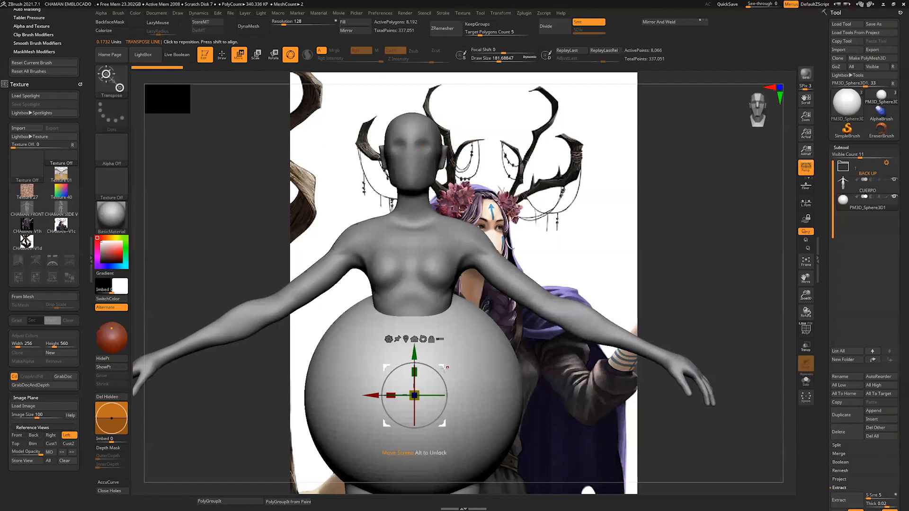
pyautogui.moveTo(442, 368); pyautogui.dragTo(505, 149)
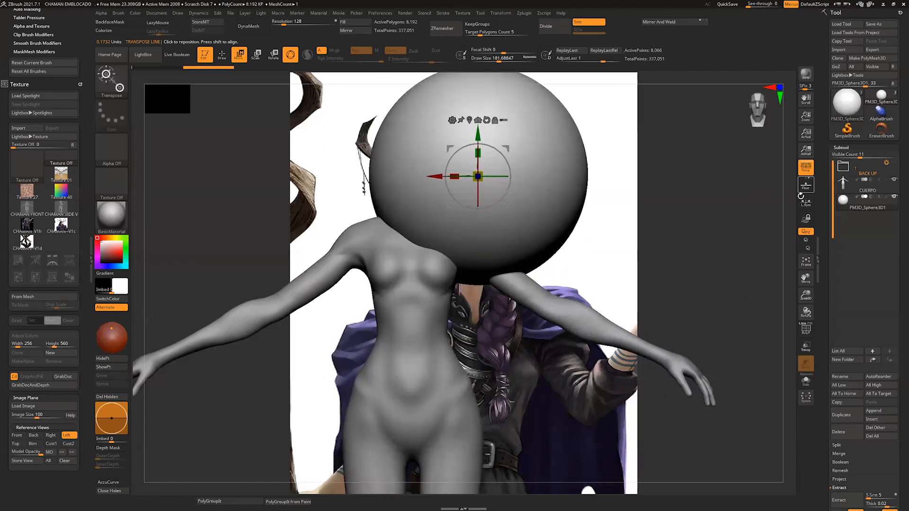
pyautogui.keyDown('alt'); pyautogui.moveTo(784, 228); pyautogui.dragTo(774, 332); pyautogui.keyUp('alt')
pyautogui.keyDown('alt'); pyautogui.moveTo(785, 274); pyautogui.dragTo(759, 303); pyautogui.keyUp('alt')
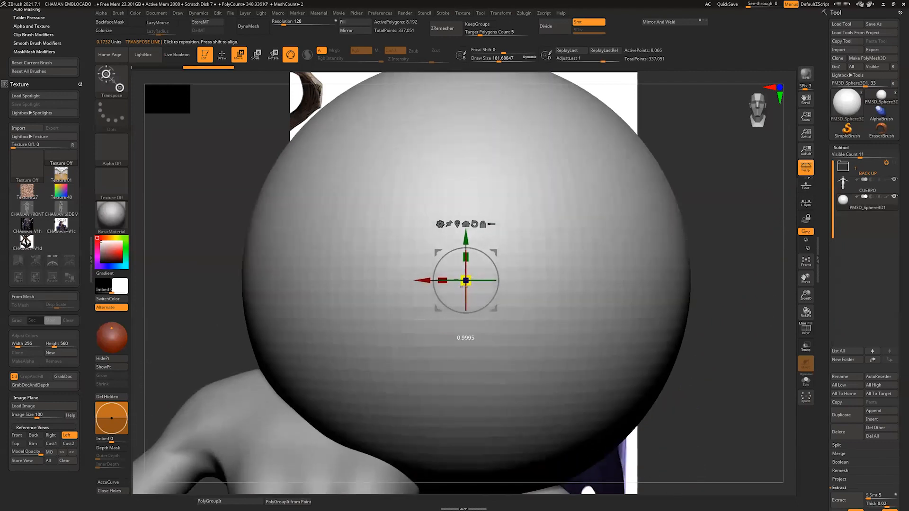
pyautogui.moveTo(466, 280); pyautogui.dragTo(391, 469)
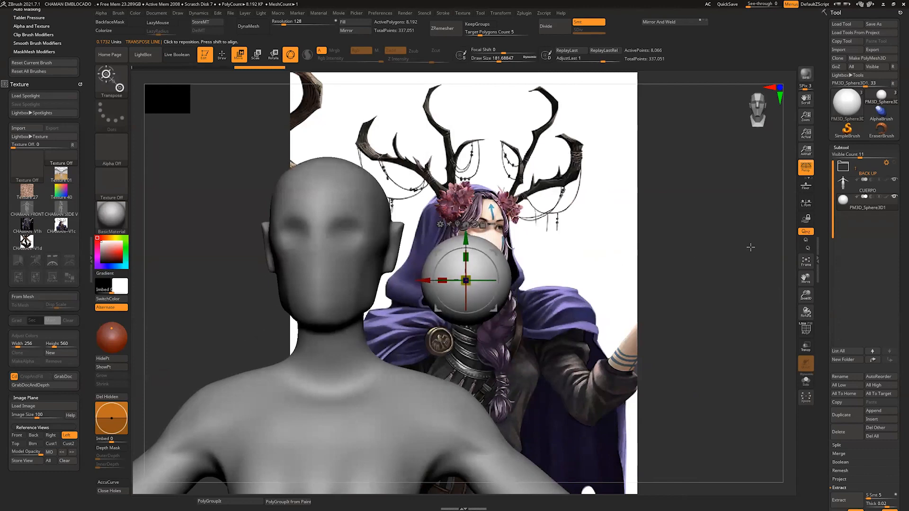
# Step: Turn on transparency for the body and place the sphere inside the head behind the character's left eye, scaling it down further
pyautogui.click(805, 350)
pyautogui.keyDown('shift'); pyautogui.moveTo(769, 298); pyautogui.dragTo(765, 296); pyautogui.keyUp('shift')
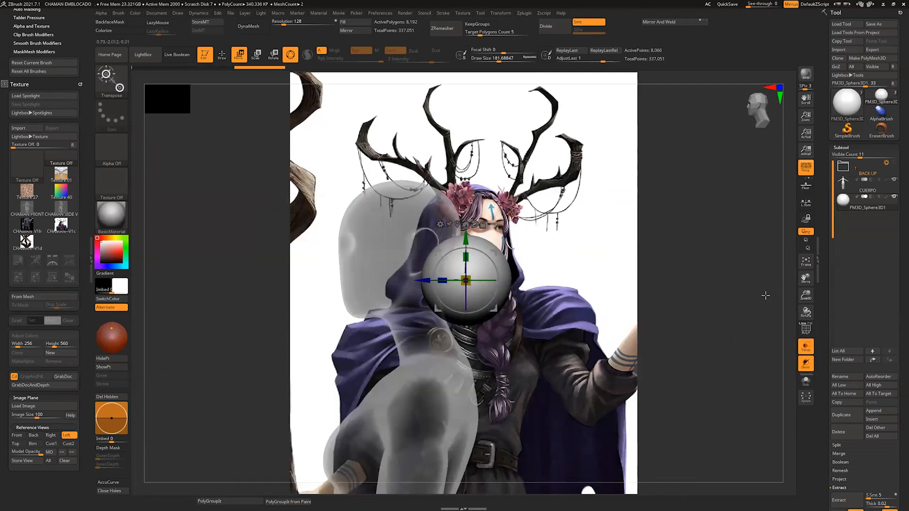
pyautogui.moveTo(495, 252); pyautogui.dragTo(400, 215)
pyautogui.keyDown('shift'); pyautogui.moveTo(454, 227); pyautogui.dragTo(610, 256); pyautogui.keyUp('shift')
pyautogui.moveTo(539, 228); pyautogui.dragTo(362, 210)
pyautogui.moveTo(332, 238); pyautogui.dragTo(439, 76)
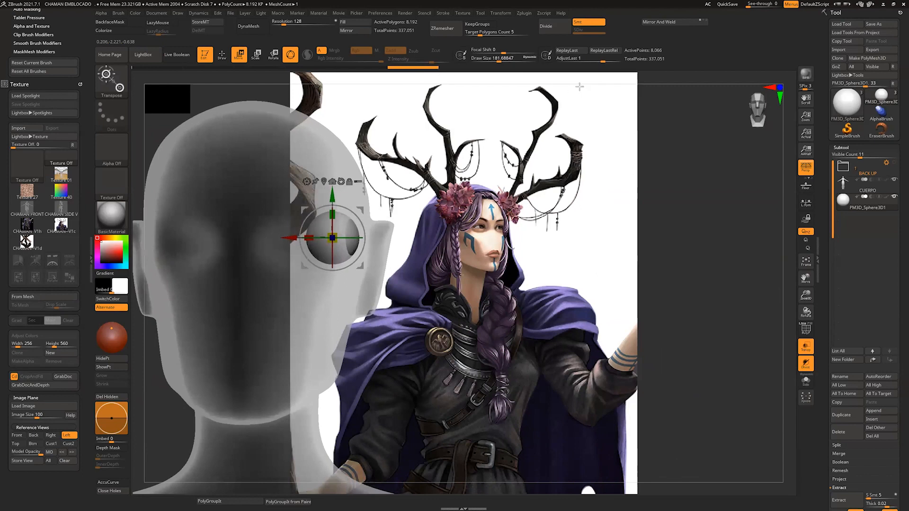
pyautogui.keyDown('alt'); pyautogui.moveTo(513, 80); pyautogui.dragTo(634, 97); pyautogui.keyUp('alt')
pyautogui.moveTo(517, 232); pyautogui.dragTo(485, 245)
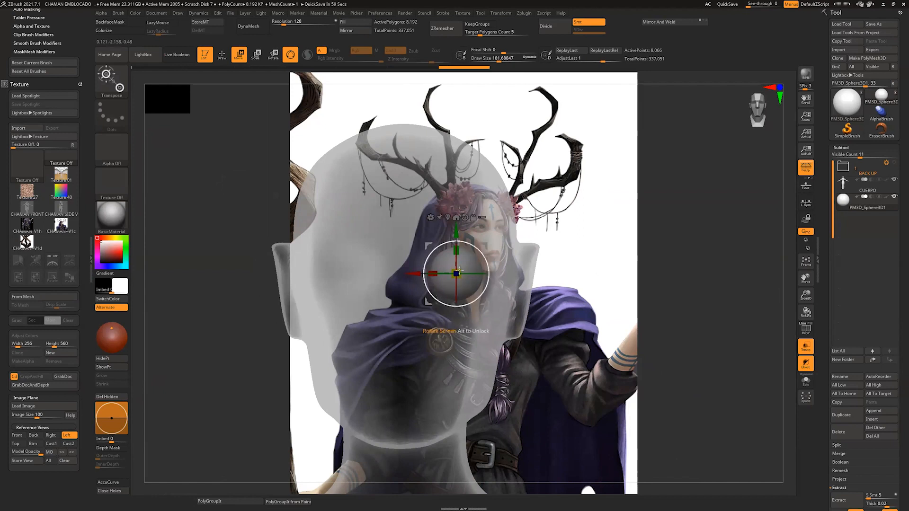
# Step: Enlarge the eyeball sphere slightly and nudge it into line with the character's left eye socket in front view
pyautogui.moveTo(457, 273)
pyautogui.mouseDown()
pyautogui.moveTo(493, 246)
pyautogui.moveTo(469, 262)
pyautogui.mouseUp()
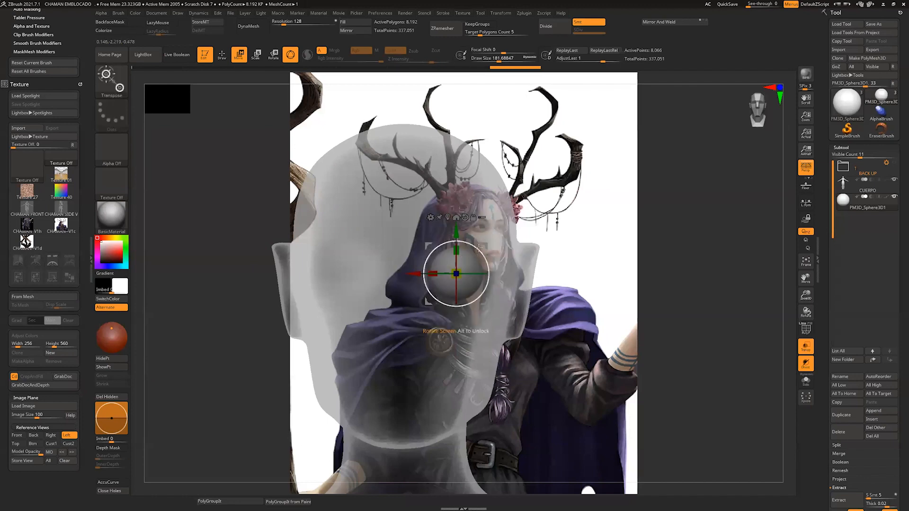
pyautogui.hotkey('ctrl', 'z')
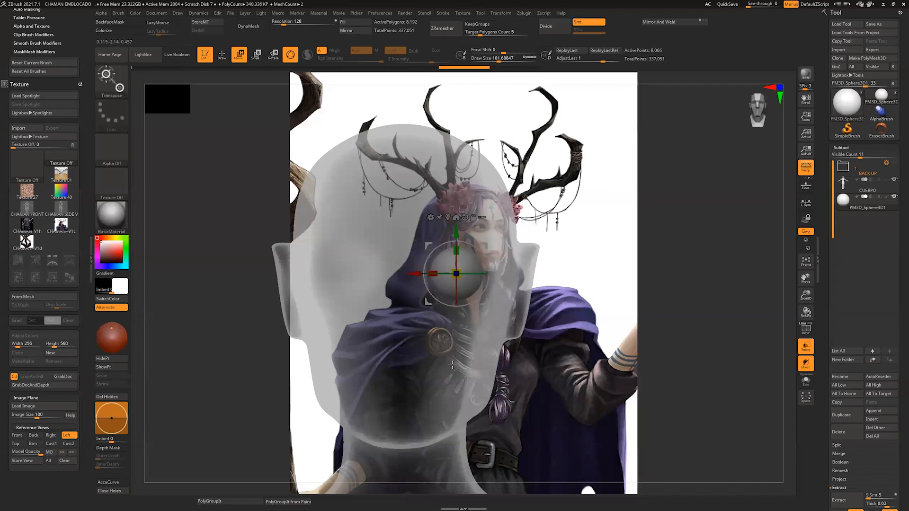
pyautogui.moveTo(456, 273)
pyautogui.mouseDown()
pyautogui.moveTo(476, 284)
pyautogui.moveTo(480, 267)
pyautogui.moveTo(463, 263)
pyautogui.mouseUp()
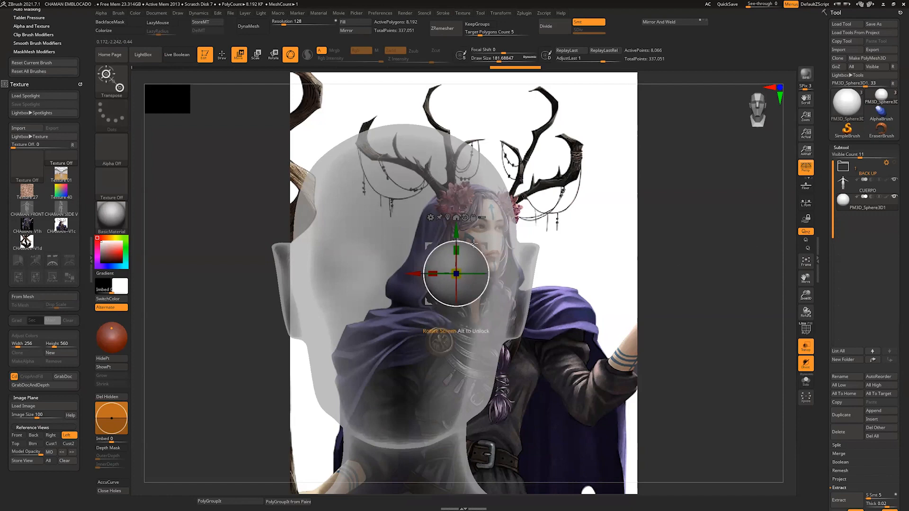
pyautogui.moveTo(487, 246); pyautogui.dragTo(489, 242)
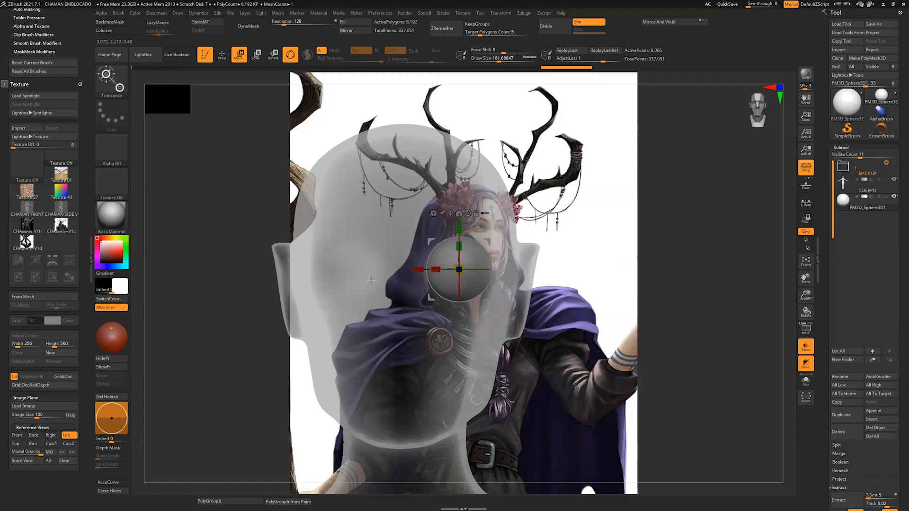
pyautogui.moveTo(488, 239); pyautogui.dragTo(489, 239)
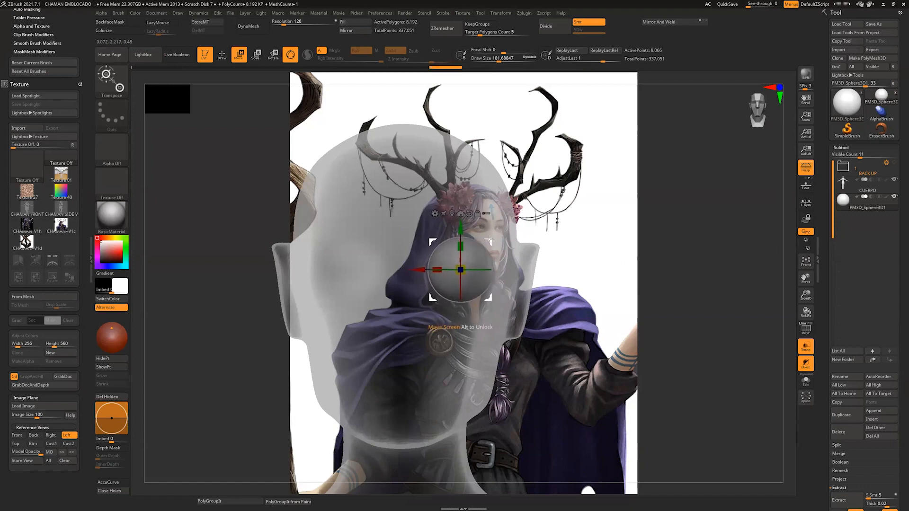
# Step: Turn off transparency and move the eyeball sphere forward in side view into the character's left eye socket
pyautogui.click(807, 350)
pyautogui.keyDown('shift'); pyautogui.moveTo(791, 320); pyautogui.dragTo(760, 312); pyautogui.keyUp('shift')
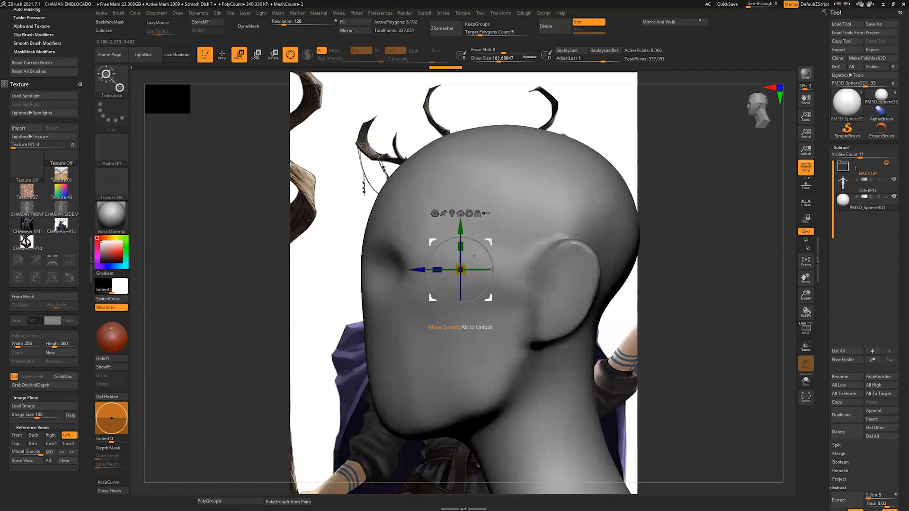
pyautogui.moveTo(490, 242); pyautogui.dragTo(439, 242)
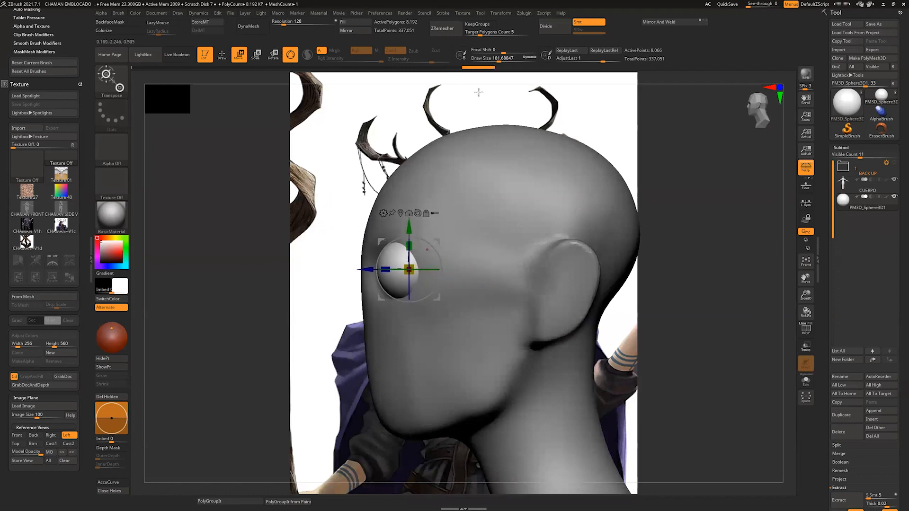
pyautogui.keyDown('shift'); pyautogui.moveTo(478, 92); pyautogui.dragTo(514, 94); pyautogui.keyUp('shift')
pyautogui.moveTo(787, 317); pyautogui.dragTo(696, 79)
pyautogui.moveTo(789, 260); pyautogui.dragTo(787, 258)
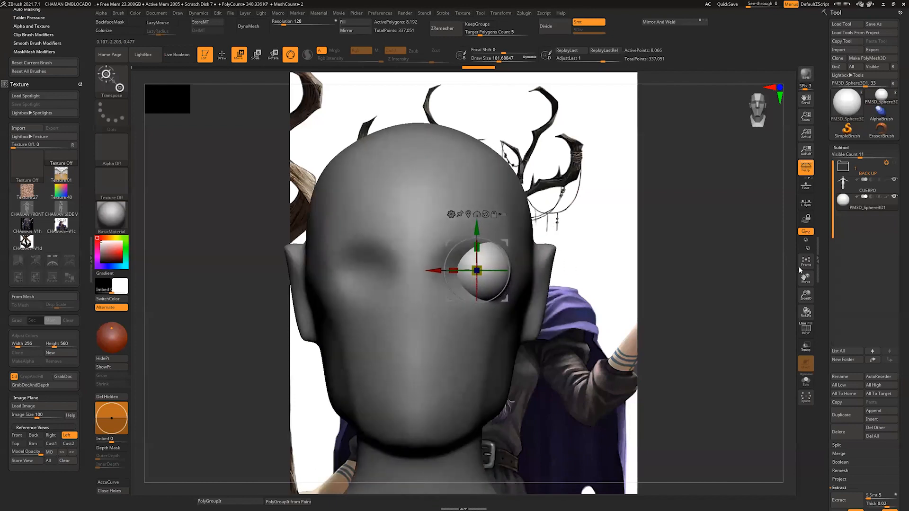
# Step: With the body transparent, move the eyeball sphere slightly lower in the character's left eye socket and fine-tune its scale
pyautogui.click(806, 347)
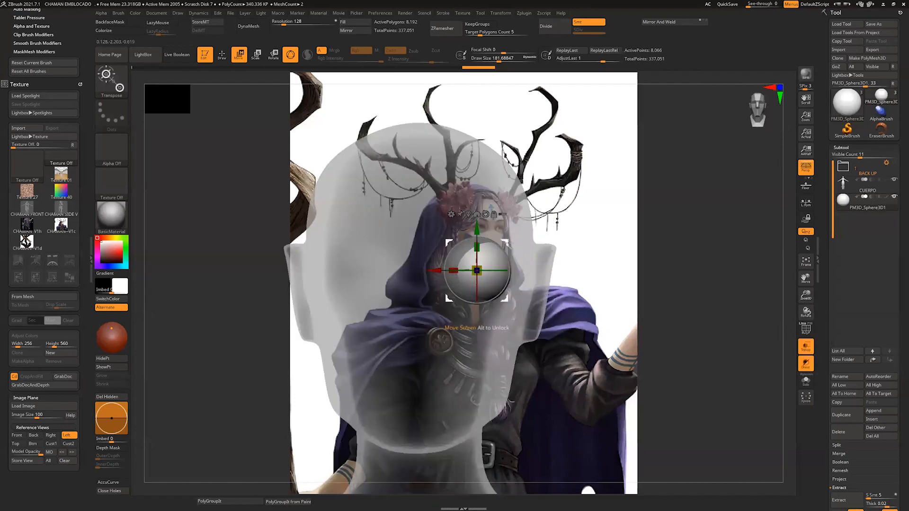
pyautogui.moveTo(507, 242); pyautogui.dragTo(503, 254)
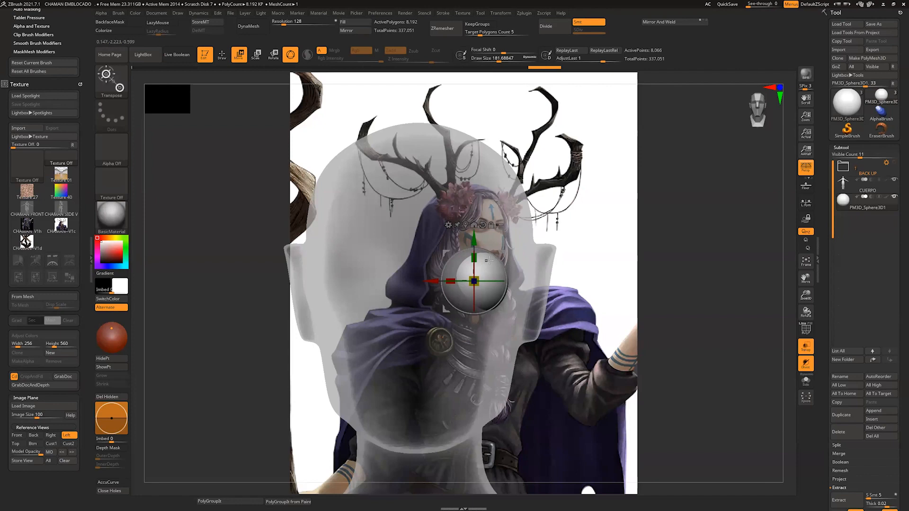
pyautogui.moveTo(503, 253); pyautogui.dragTo(503, 255)
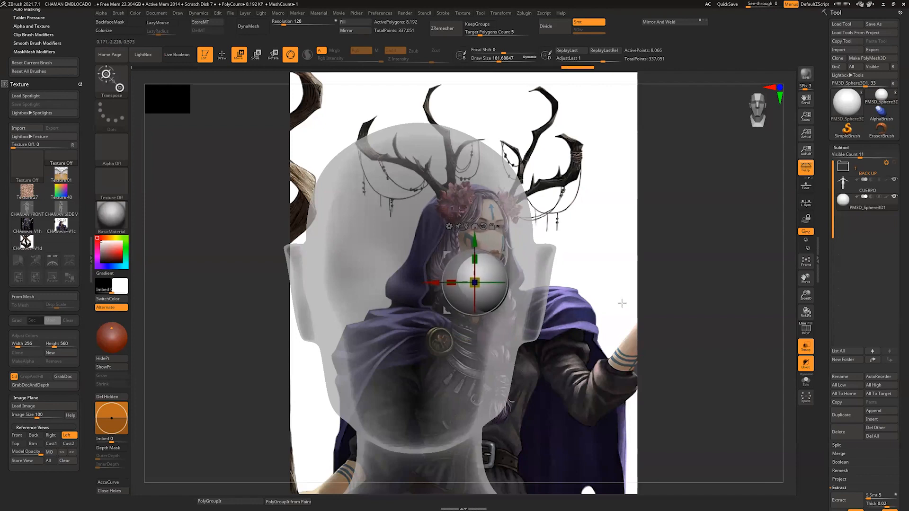
pyautogui.moveTo(475, 283); pyautogui.dragTo(476, 280)
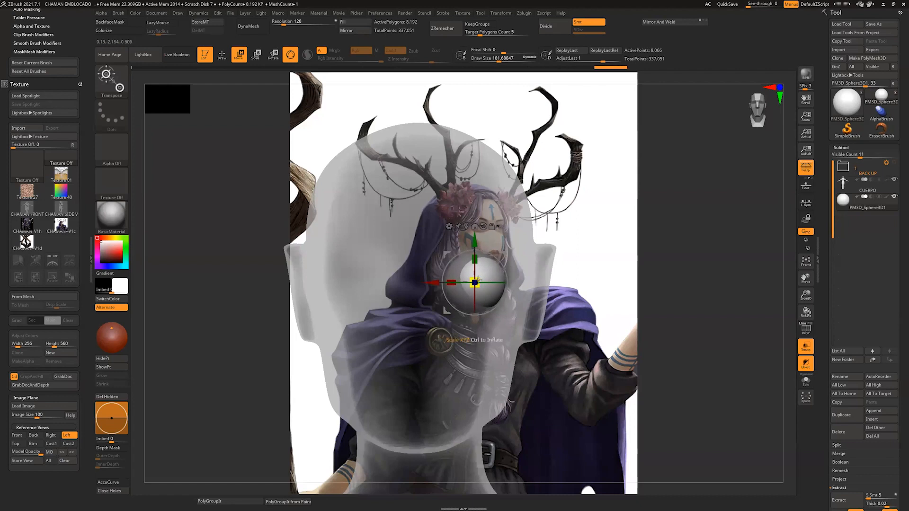
pyautogui.click(807, 347)
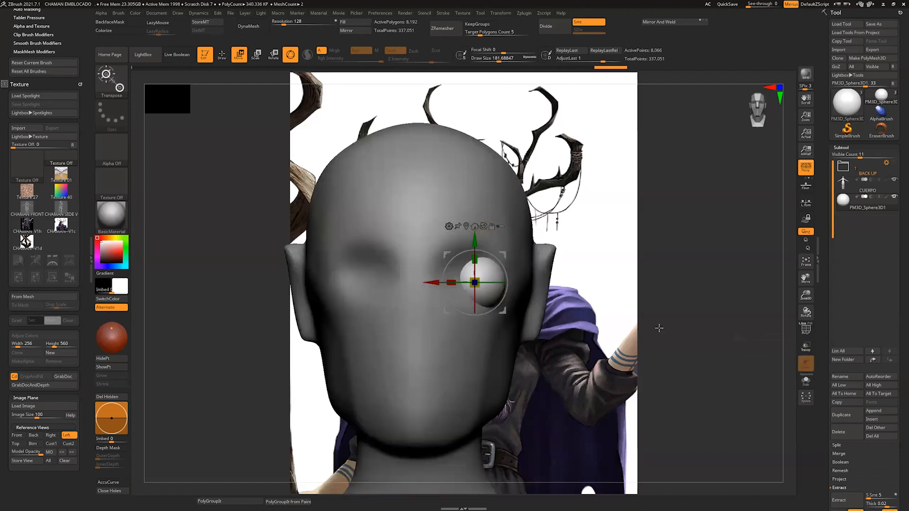
pyautogui.click(807, 350)
pyautogui.click(807, 351)
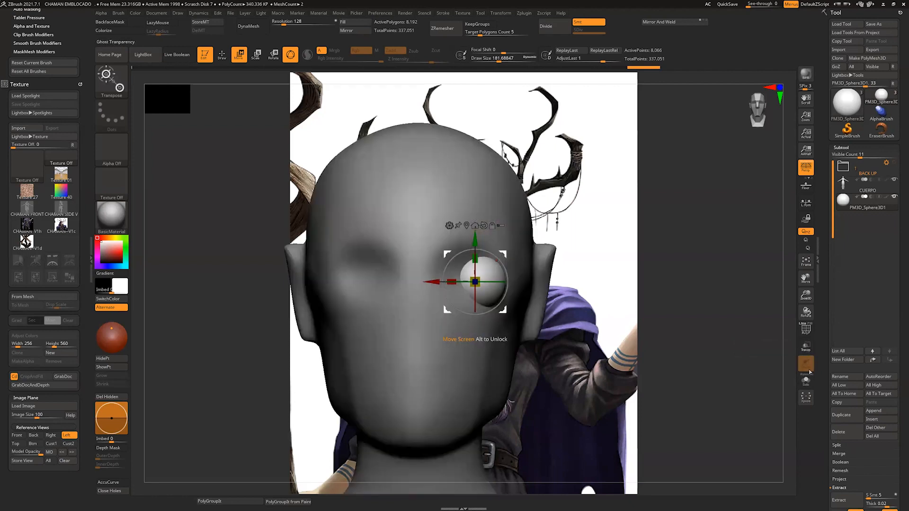
pyautogui.click(806, 347)
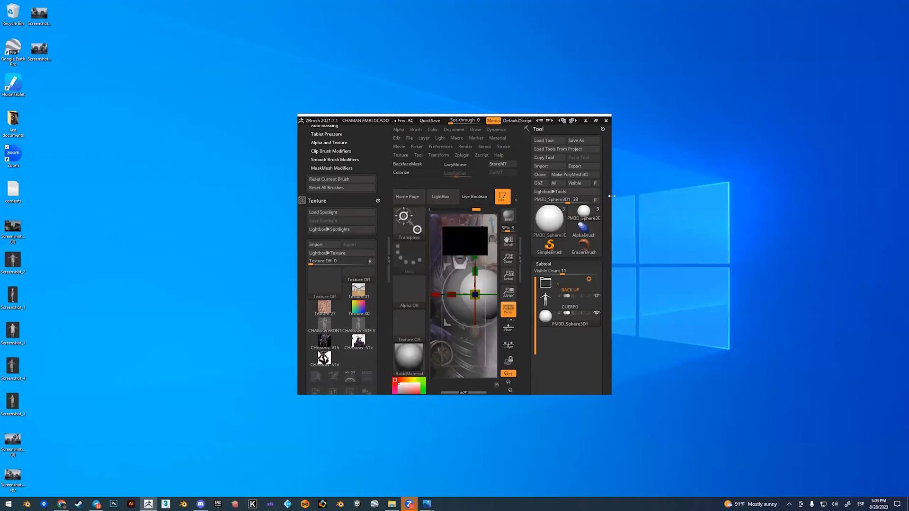
# Step: Resize the program window so it spans most of the desktop and shows the whole head
pyautogui.moveTo(613, 196); pyautogui.dragTo(866, 197)
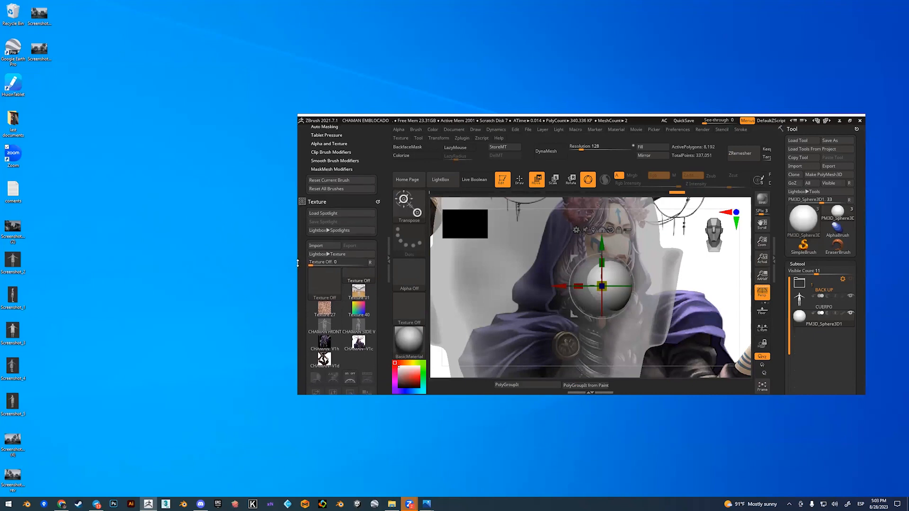
pyautogui.moveTo(298, 264); pyautogui.dragTo(34, 264)
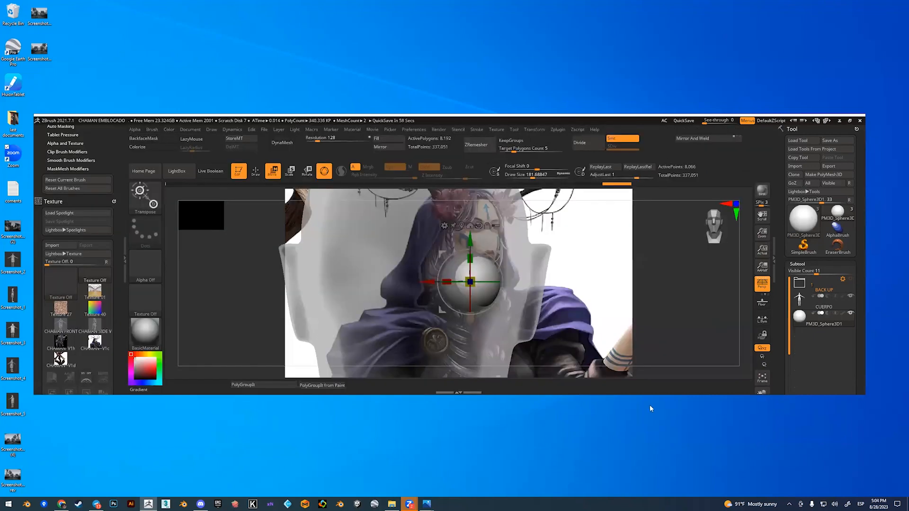
pyautogui.moveTo(668, 396); pyautogui.dragTo(668, 477)
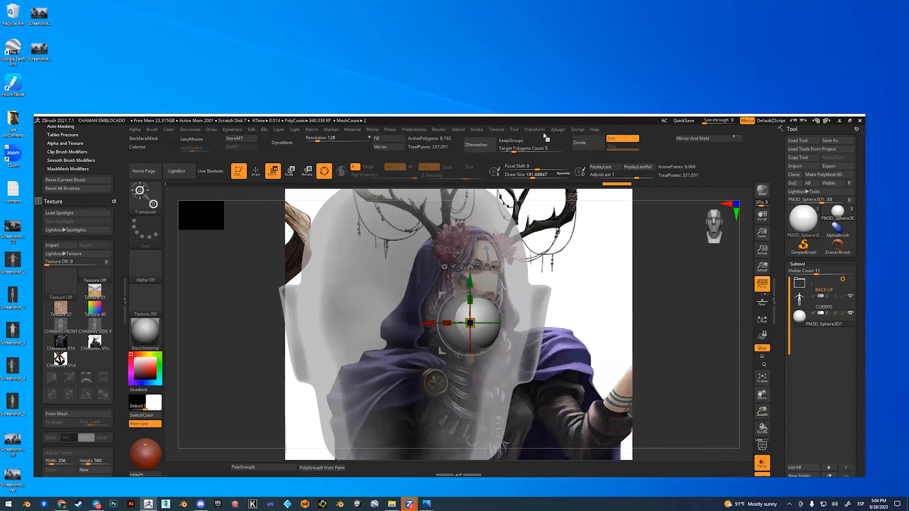
# Step: Mirror the eyeball sphere across the X axis with SubTool Master, merging the copy into one subtool
pyautogui.click(532, 131)
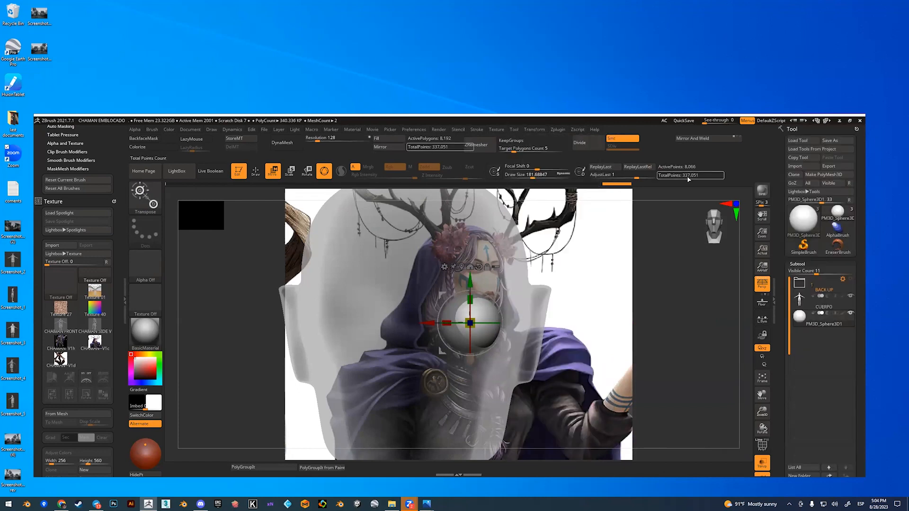
pyautogui.click(559, 130)
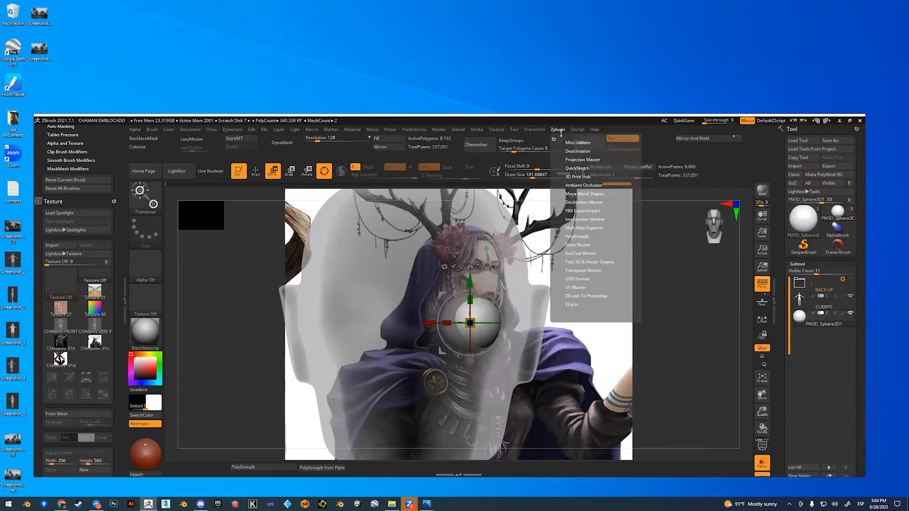
pyautogui.click(586, 253)
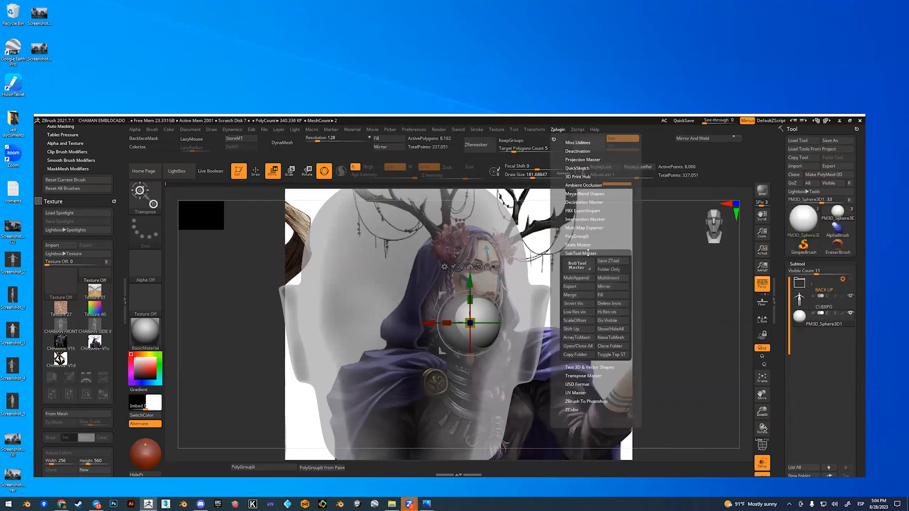
pyautogui.click(605, 287)
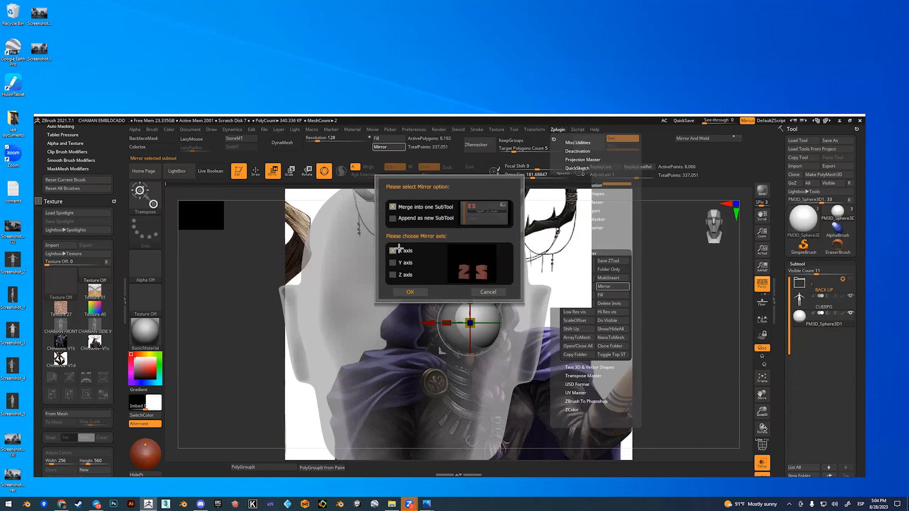
pyautogui.click(410, 292)
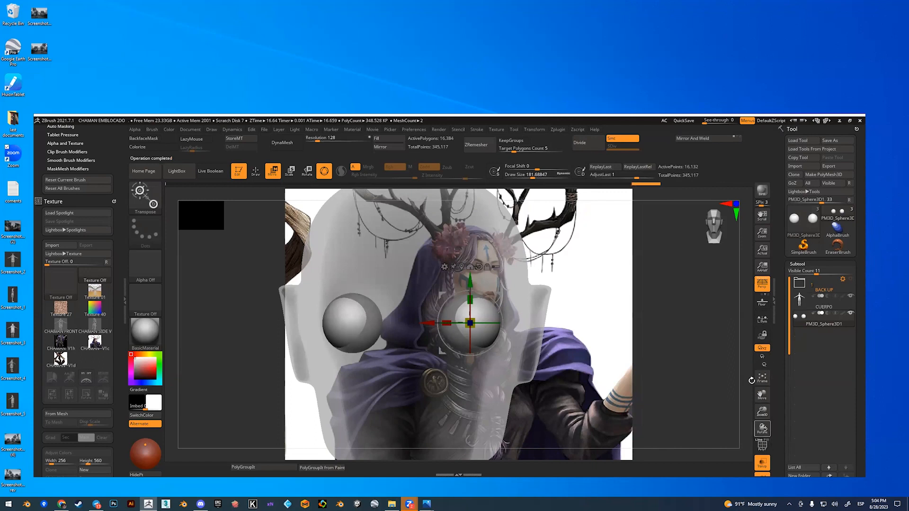
# Step: Move the two eyeballs slightly closer together inside the head, select the CUERPO body and turn off transparency
pyautogui.moveTo(751, 381); pyautogui.dragTo(720, 293)
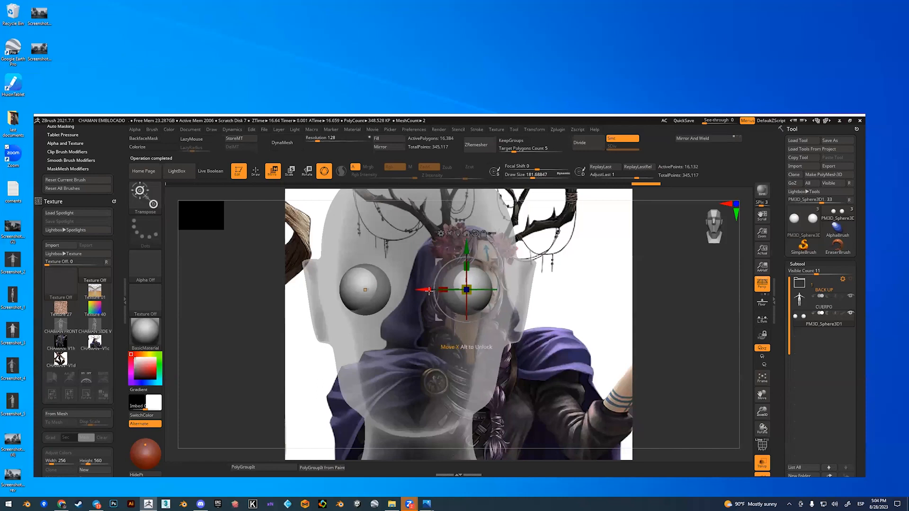
pyautogui.moveTo(497, 261); pyautogui.dragTo(490, 263)
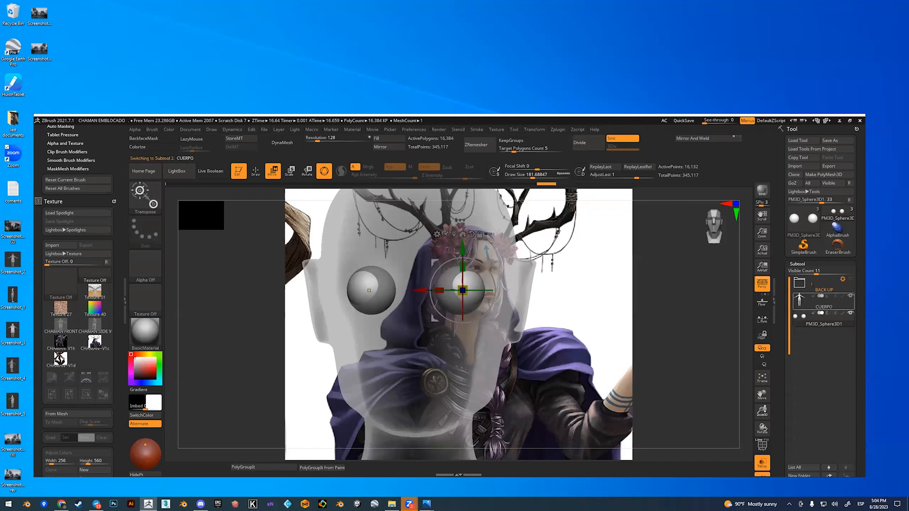
pyautogui.click(760, 464)
pyautogui.moveTo(744, 324)
pyautogui.mouseDown()
pyautogui.moveTo(760, 330)
pyautogui.moveTo(747, 332)
pyautogui.moveTo(740, 348)
pyautogui.moveTo(744, 334)
pyautogui.mouseUp()
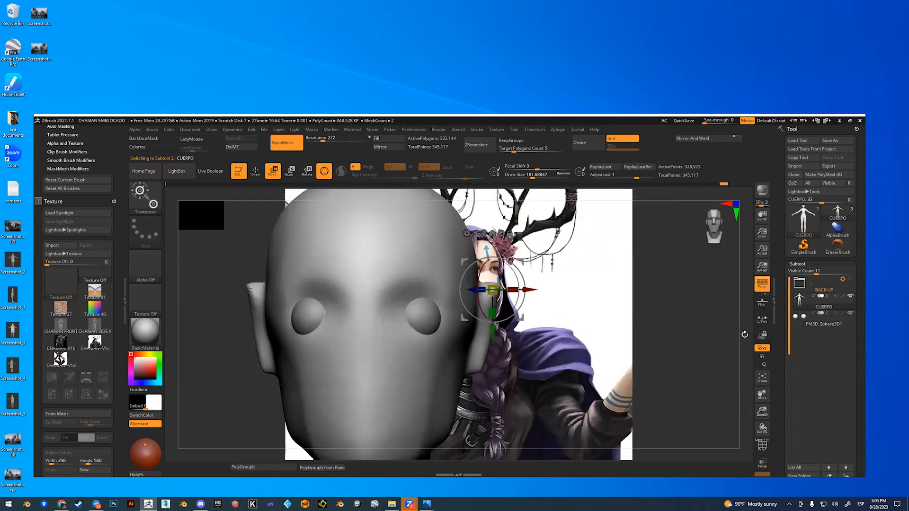
# Step: Switch to Draw mode, select the eyeball subtool and check its placement through the temporarily transparent head
pyautogui.press('q')
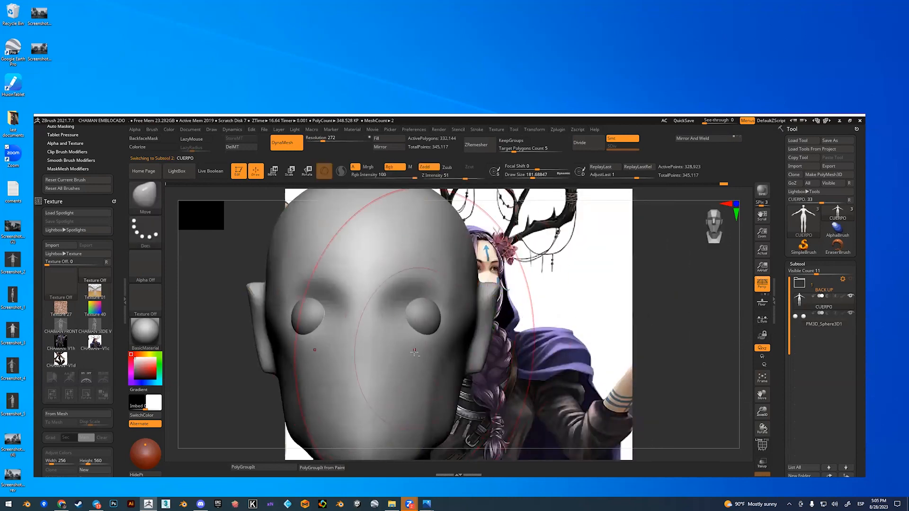
pyautogui.click(824, 322)
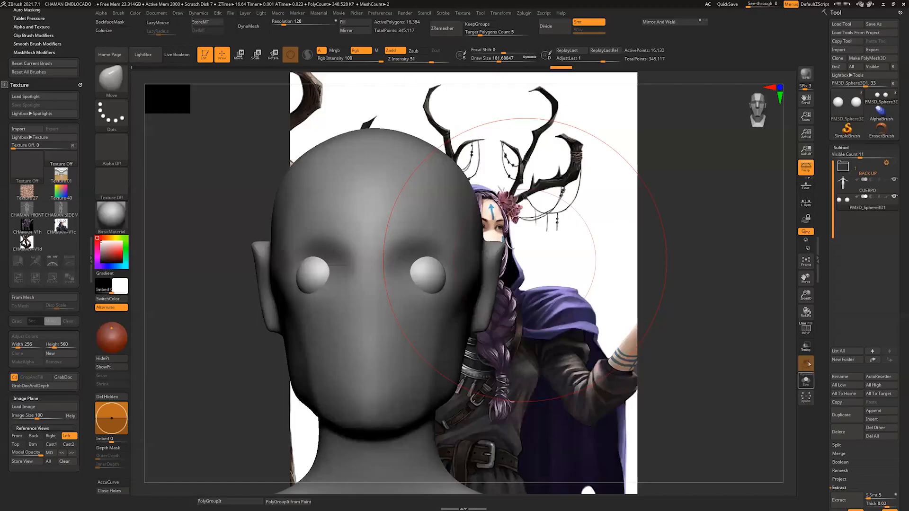
pyautogui.click(805, 348)
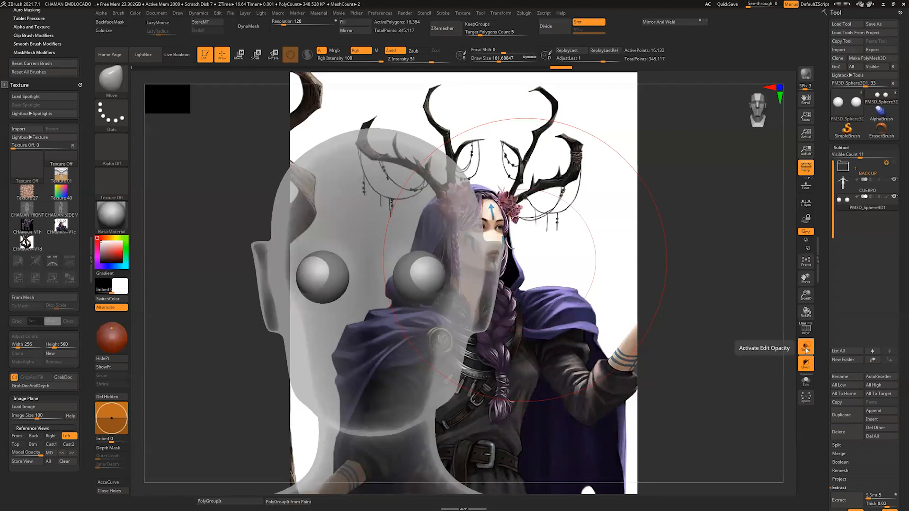
pyautogui.click(806, 348)
# Step: Select the CUERPO body subtool and shrink the Move brush's draw size to about 29
pyautogui.click(845, 185)
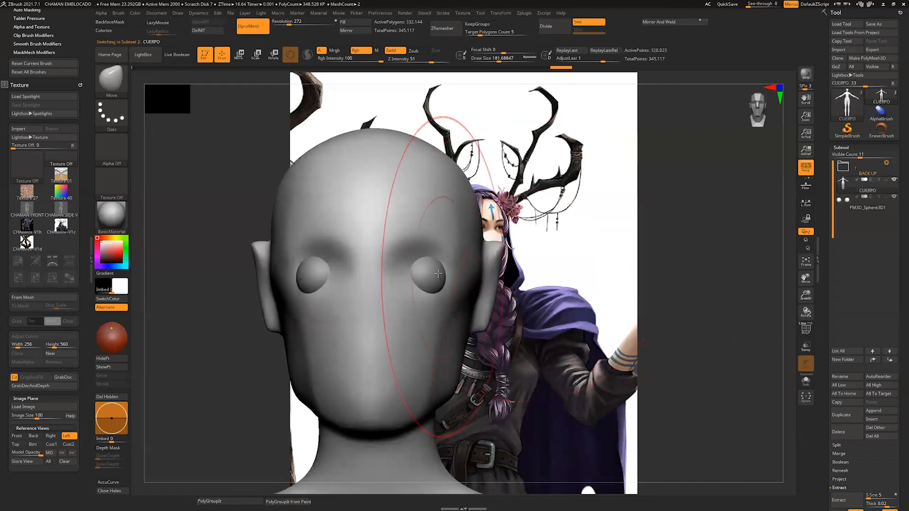
pyautogui.press('b')
pyautogui.press('m')
pyautogui.press('v')
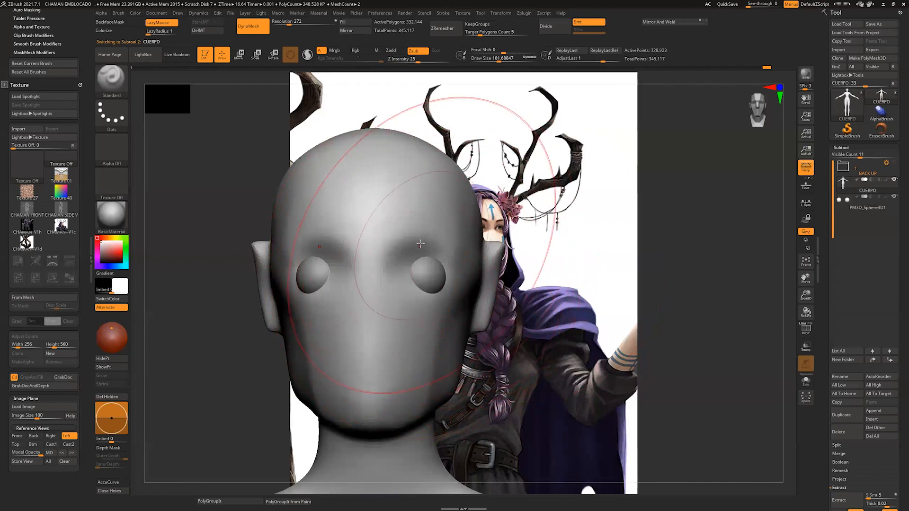
pyautogui.press('s')
pyautogui.moveTo(420, 256); pyautogui.dragTo(403, 256)
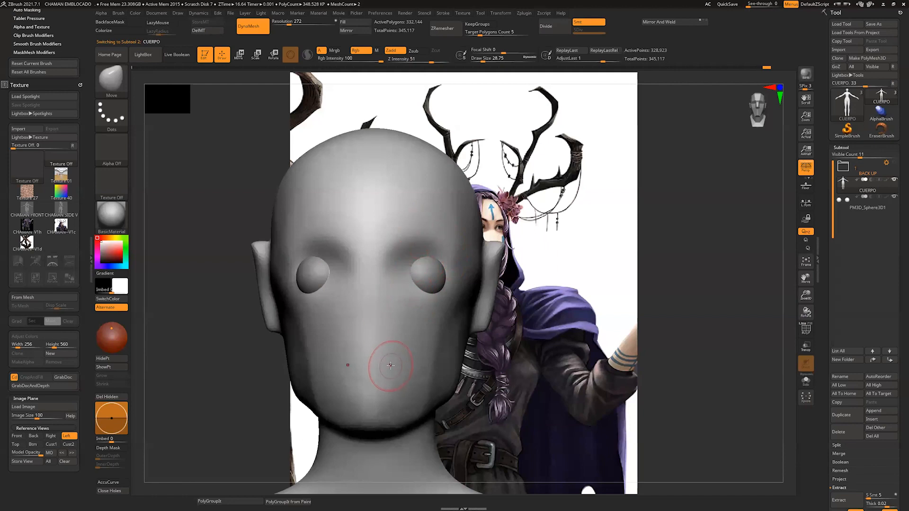
# Step: Add ClayBuildup strokes around the inner sides of both eyes and a diagonal stroke from the eye down to the jaw
pyautogui.press('b')
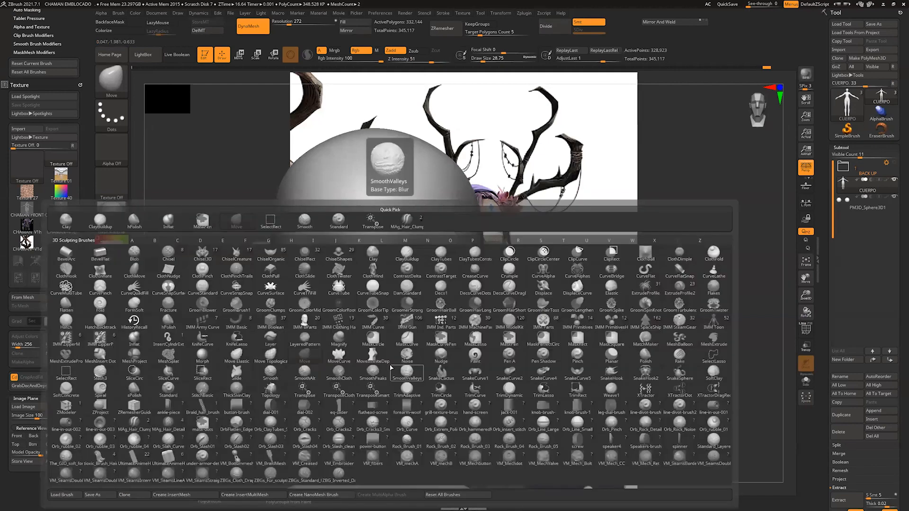
pyautogui.press('c')
pyautogui.press('b')
pyautogui.press('s')
pyautogui.moveTo(409, 253)
pyautogui.mouseDown()
pyautogui.moveTo(400, 278)
pyautogui.moveTo(411, 265)
pyautogui.moveTo(413, 284)
pyautogui.mouseUp()
pyautogui.press('s')
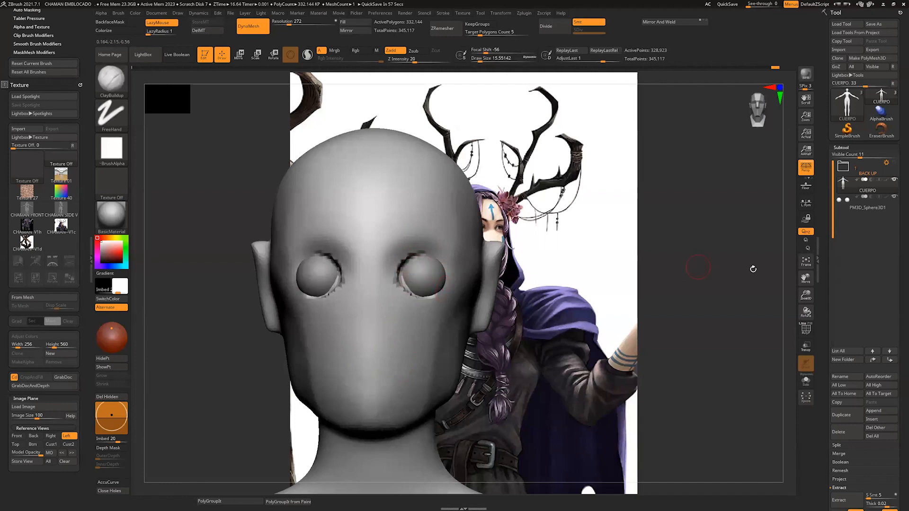
pyautogui.moveTo(753, 266); pyautogui.dragTo(771, 269)
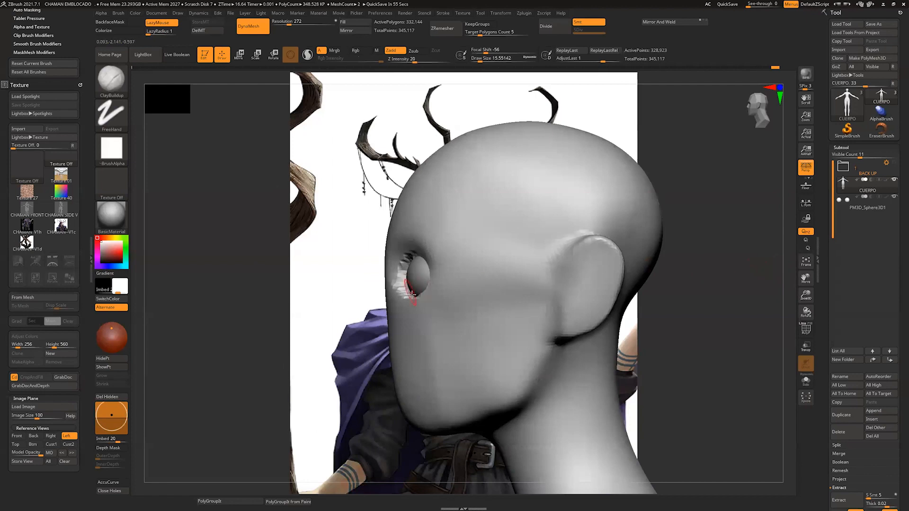
pyautogui.moveTo(435, 350); pyautogui.dragTo(465, 413)
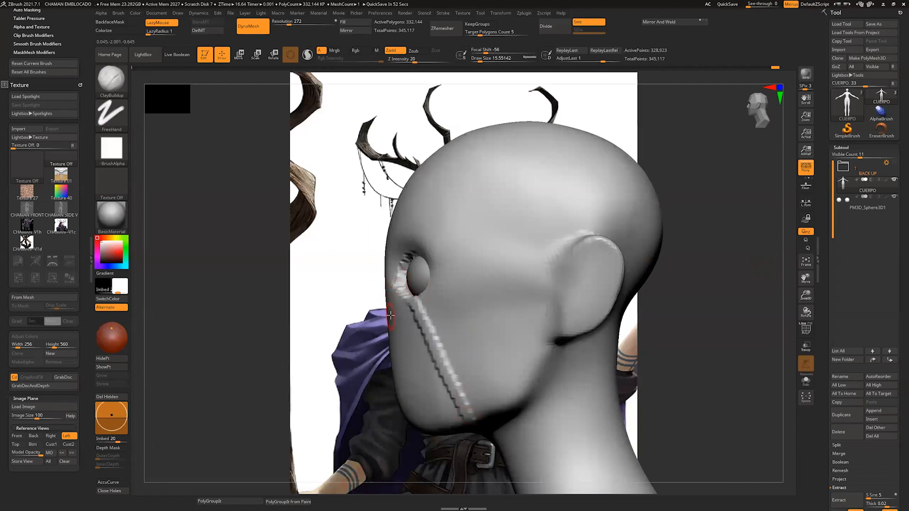
# Step: Try pulling a nose and brow forward out of the face profile with the Move brush in side view
pyautogui.press('b')
pyautogui.press('m')
pyautogui.press('v')
pyautogui.press('s')
pyautogui.moveTo(388, 326)
pyautogui.mouseDown()
pyautogui.moveTo(377, 307)
pyautogui.moveTo(387, 280)
pyautogui.mouseUp()
pyautogui.press('s')
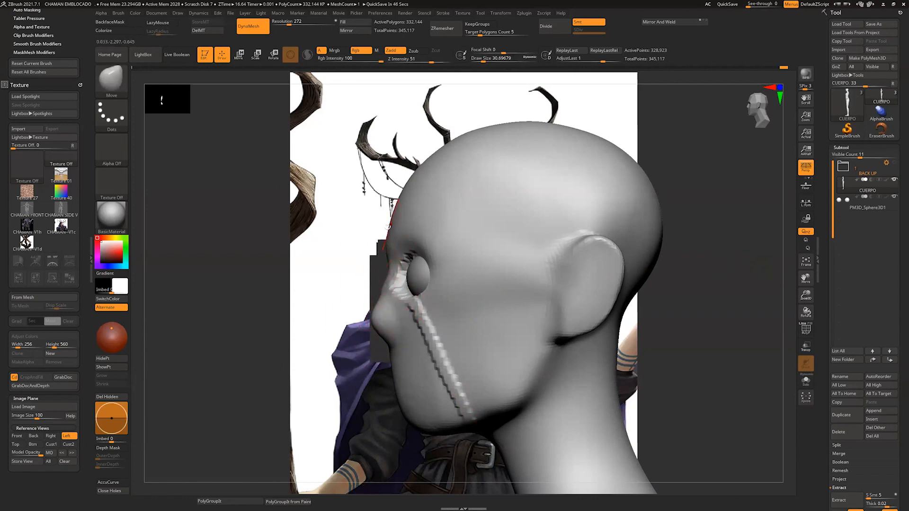
pyautogui.press(']')
pyautogui.moveTo(391, 218)
pyautogui.mouseDown()
pyautogui.moveTo(380, 216)
pyautogui.moveTo(388, 235)
pyautogui.mouseUp()
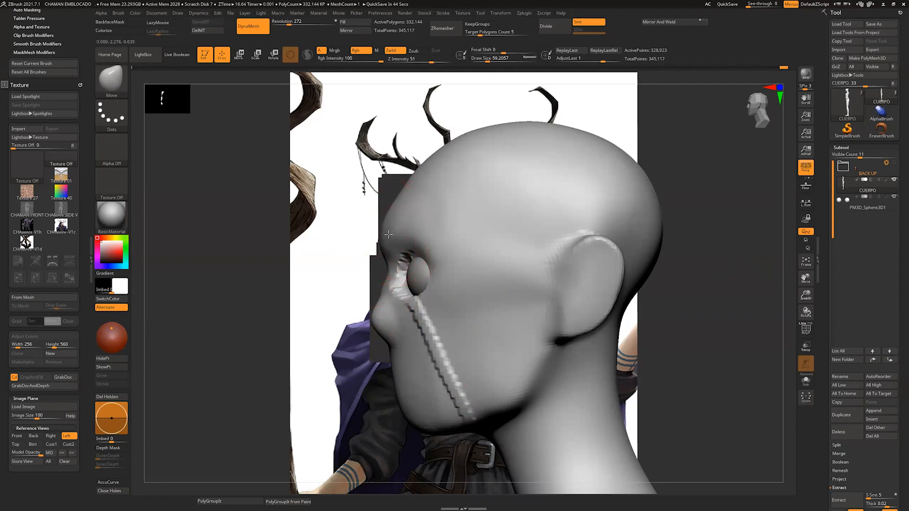
# Step: Try adjusting the face surface around the eye and nose with the Move brush, reducing its draw size to about 12
pyautogui.moveTo(427, 292)
pyautogui.mouseDown()
pyautogui.moveTo(427, 307)
pyautogui.moveTo(380, 321)
pyautogui.mouseUp()
pyautogui.press('s')
pyautogui.click(387, 342)
pyautogui.press('[')
pyautogui.press('[')
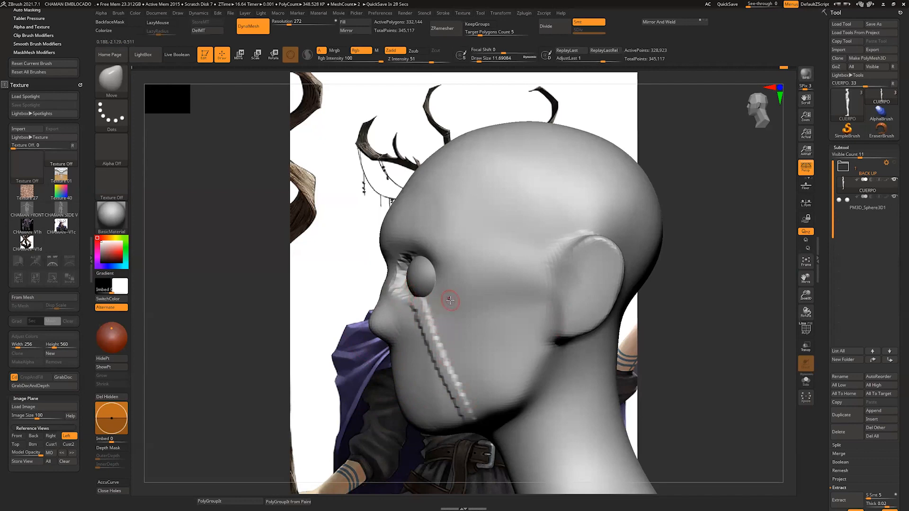
# Step: Undo the nose and brow changes and smooth away the clay strokes around the eye and cheek
pyautogui.press('ctrl')
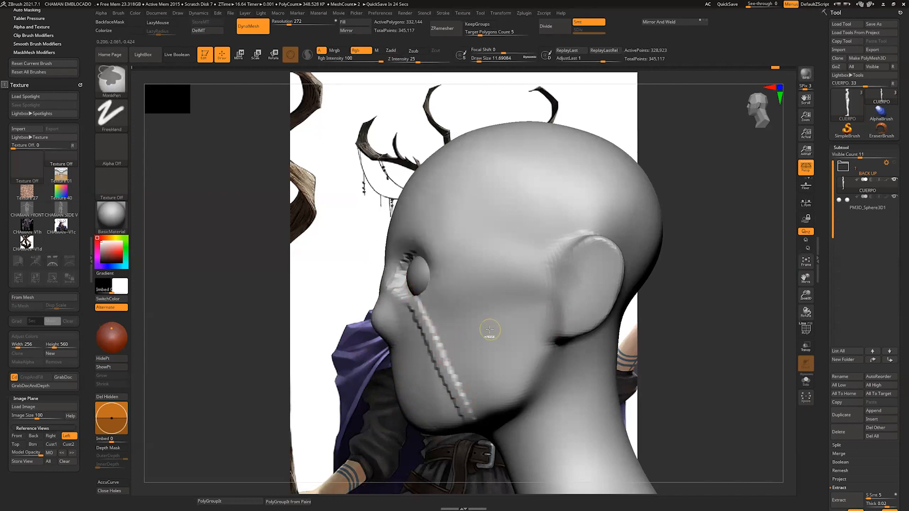
pyautogui.keyDown('shift'); pyautogui.moveTo(405, 253); pyautogui.dragTo(455, 388); pyautogui.keyUp('shift')
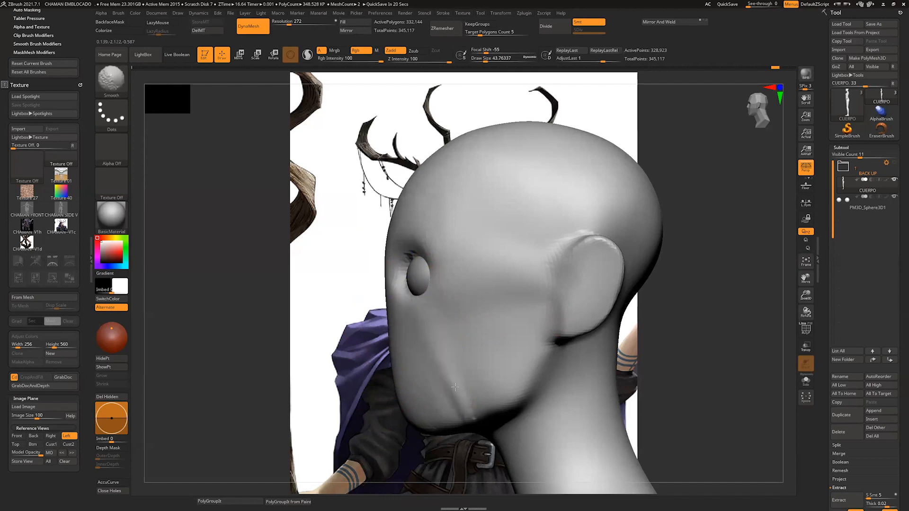
# Step: Push the skin back from the inner edges of both eyeballs with the Move brush to open the eye sockets
pyautogui.moveTo(497, 81); pyautogui.dragTo(517, 84)
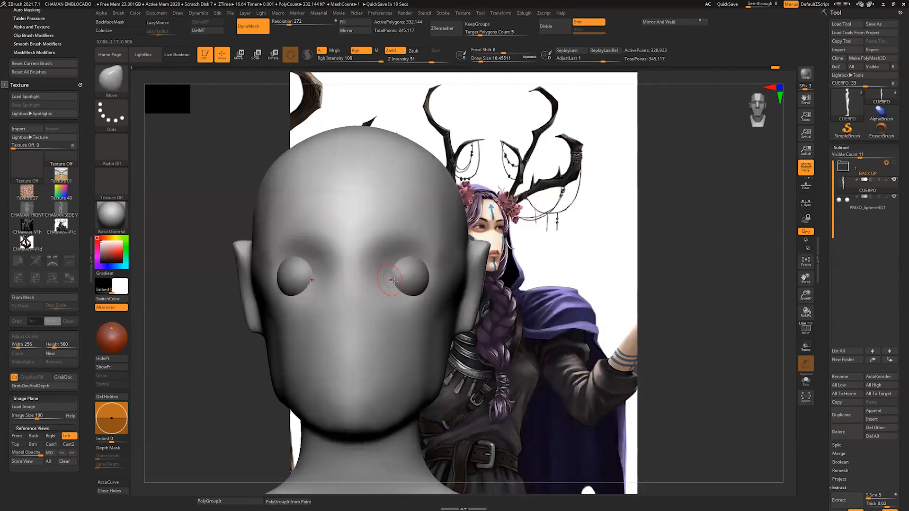
pyautogui.moveTo(383, 279)
pyautogui.mouseDown()
pyautogui.moveTo(395, 274)
pyautogui.moveTo(388, 290)
pyautogui.mouseUp()
pyautogui.press('s')
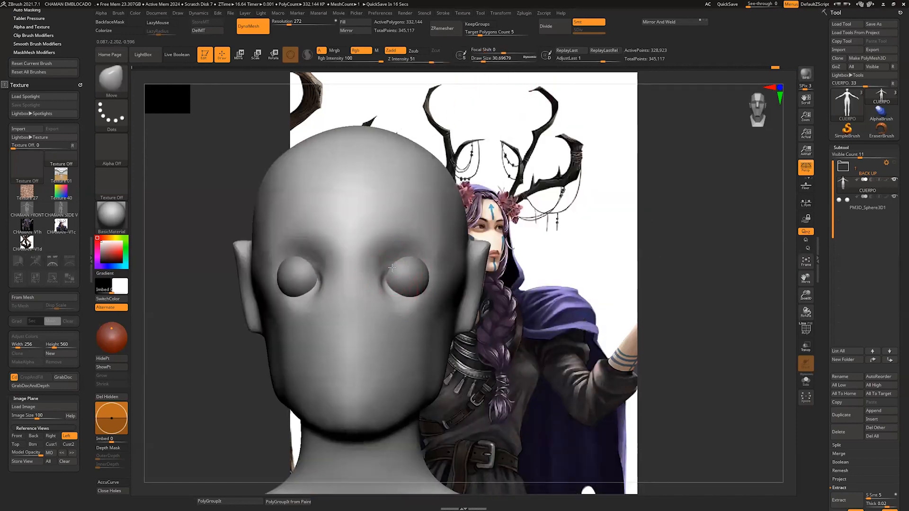
pyautogui.keyDown('alt'); pyautogui.moveTo(786, 260); pyautogui.dragTo(791, 260); pyautogui.keyUp('alt')
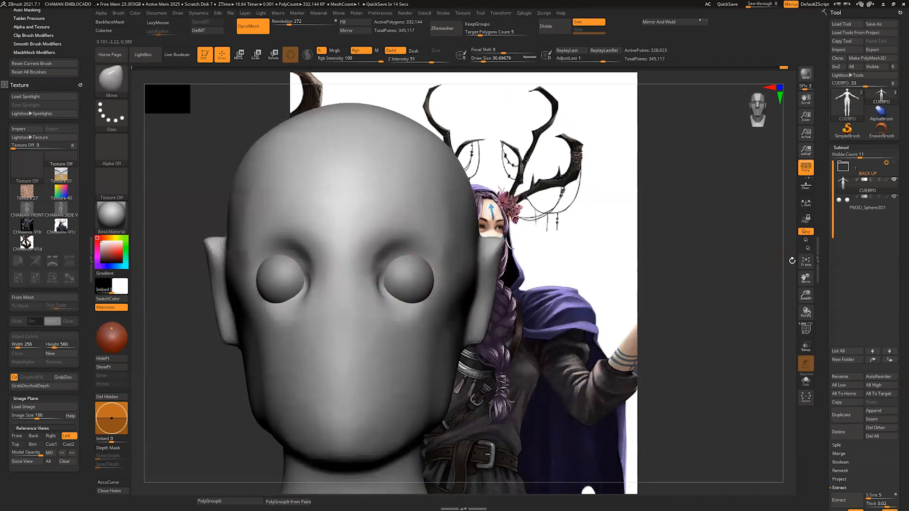
# Step: Build up the upper eyelids over both eyeballs with the ClayBuildup brush, using a reduced draw size
pyautogui.press('b')
pyautogui.press('c')
pyautogui.press('l')
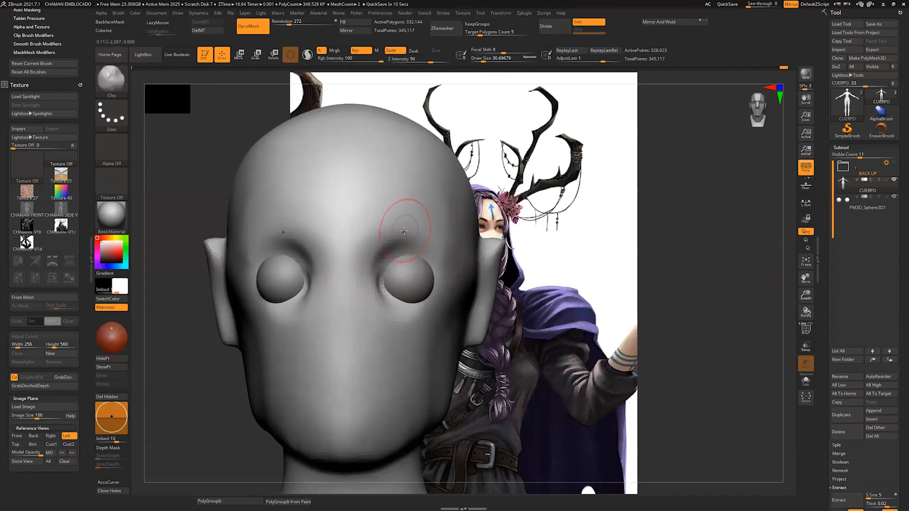
pyautogui.press('b')
pyautogui.press('c')
pyautogui.press('b')
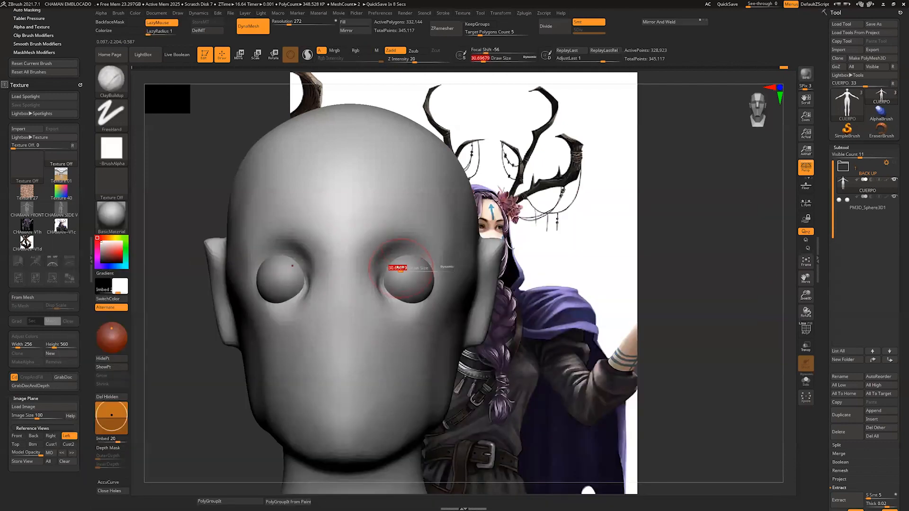
pyautogui.moveTo(401, 267); pyautogui.dragTo(423, 257)
pyautogui.moveTo(454, 266); pyautogui.dragTo(428, 271, button='right')
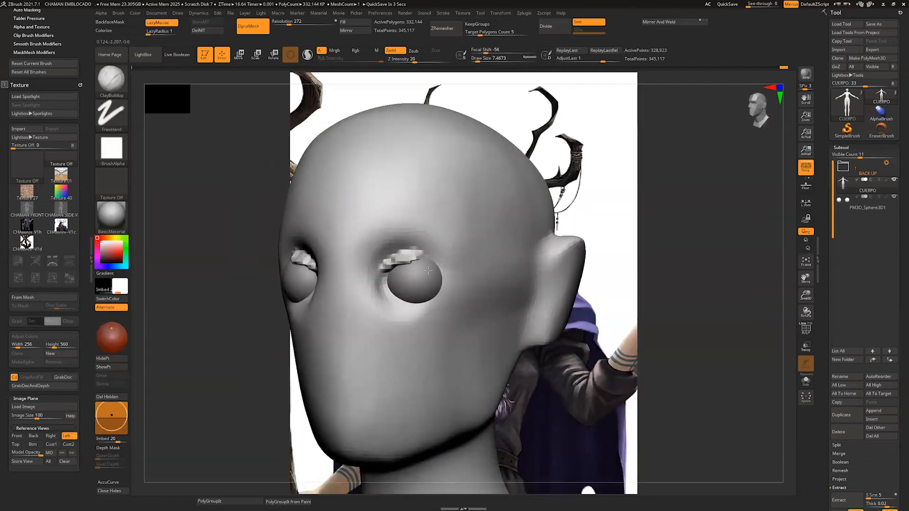
pyautogui.moveTo(428, 270)
pyautogui.mouseDown()
pyautogui.moveTo(439, 273)
pyautogui.moveTo(386, 266)
pyautogui.mouseUp()
pyautogui.click(806, 380)
pyautogui.press('s')
pyautogui.click(805, 380)
pyautogui.keyDown('shift'); pyautogui.moveTo(779, 332); pyautogui.dragTo(800, 326); pyautogui.keyUp('shift')
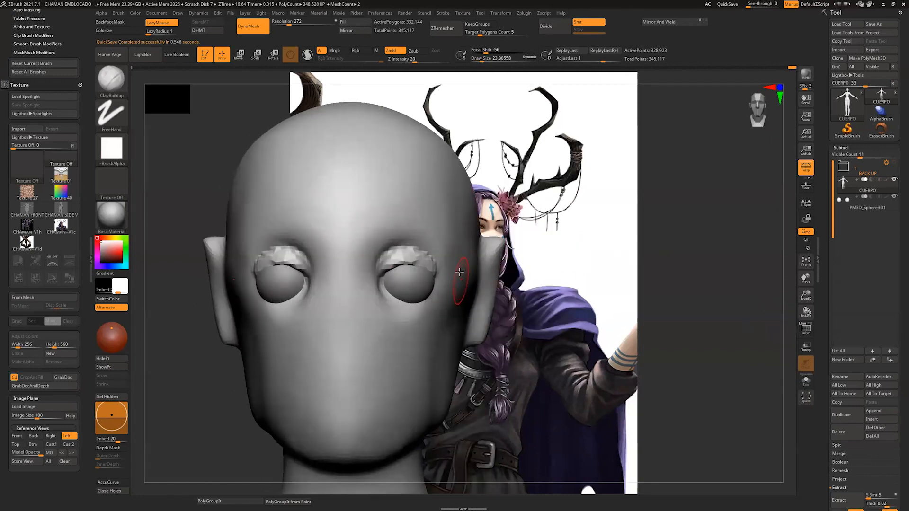
# Step: Fit the upper eyelids and outer eye corners closely around the eyeballs with the Move brush
pyautogui.press('b')
pyautogui.press('m')
pyautogui.press('v')
pyautogui.moveTo(414, 260)
pyautogui.mouseDown()
pyautogui.moveTo(433, 272)
pyautogui.moveTo(438, 262)
pyautogui.mouseUp()
pyautogui.moveTo(416, 260); pyautogui.dragTo(401, 254)
pyautogui.moveTo(757, 289)
pyautogui.mouseDown()
pyautogui.moveTo(762, 303)
pyautogui.moveTo(779, 274)
pyautogui.moveTo(786, 280)
pyautogui.mouseUp()
pyautogui.moveTo(788, 271); pyautogui.dragTo(811, 269)
pyautogui.moveTo(414, 262); pyautogui.dragTo(415, 267)
pyautogui.moveTo(784, 258); pyautogui.dragTo(401, 269)
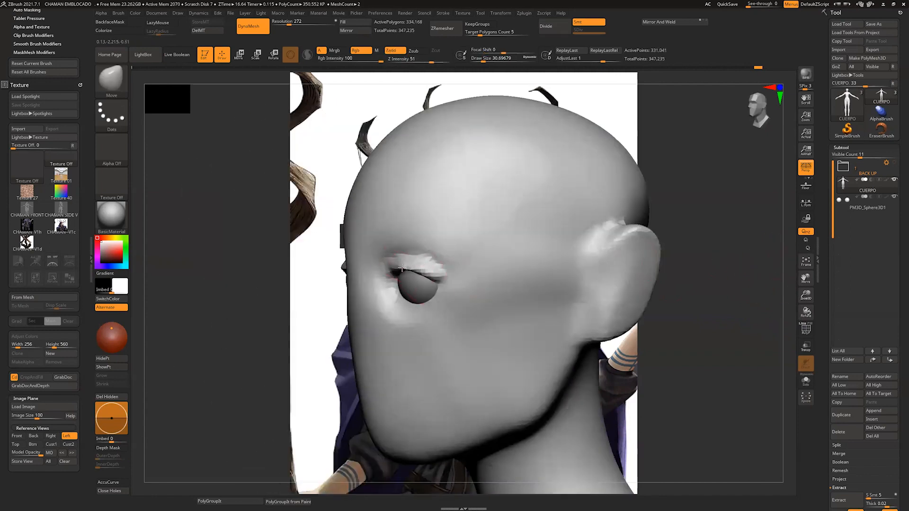
pyautogui.moveTo(756, 287)
pyautogui.mouseDown()
pyautogui.moveTo(773, 281)
pyautogui.moveTo(741, 281)
pyautogui.mouseUp()
pyautogui.moveTo(428, 289); pyautogui.dragTo(430, 295)
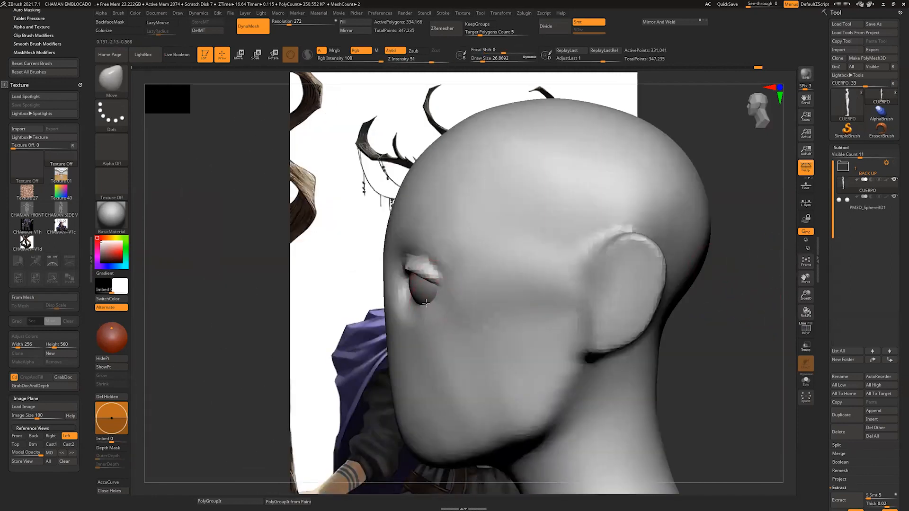
pyautogui.moveTo(762, 280)
pyautogui.mouseDown()
pyautogui.moveTo(805, 276)
pyautogui.moveTo(776, 282)
pyautogui.mouseUp()
# Step: Build up the lower eyelids from inner to outer corner with the ClayBuildup brush at a draw size of about 9
pyautogui.press('b')
pyautogui.press('s')
pyautogui.press('t')
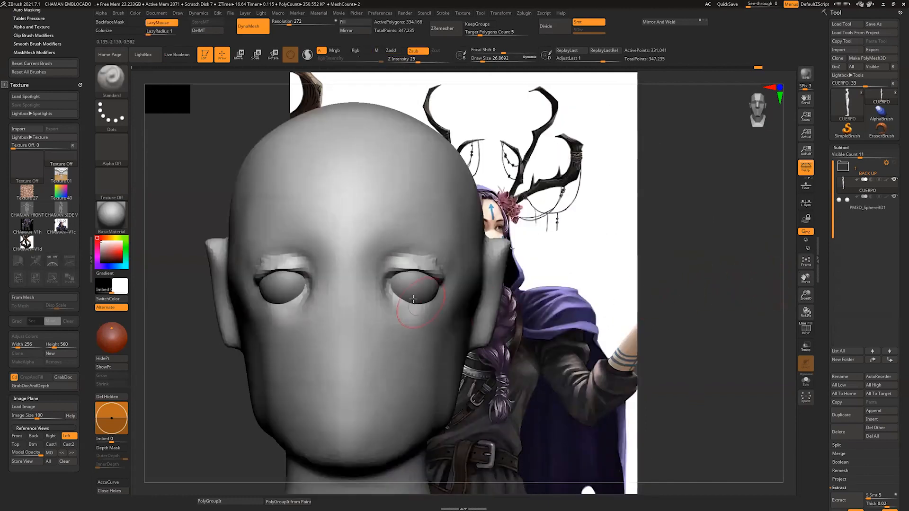
pyautogui.press('b')
pyautogui.press('c')
pyautogui.press('l')
pyautogui.press('b')
pyautogui.press('c')
pyautogui.press('b')
pyautogui.press('s')
pyautogui.moveTo(405, 300); pyautogui.dragTo(441, 296)
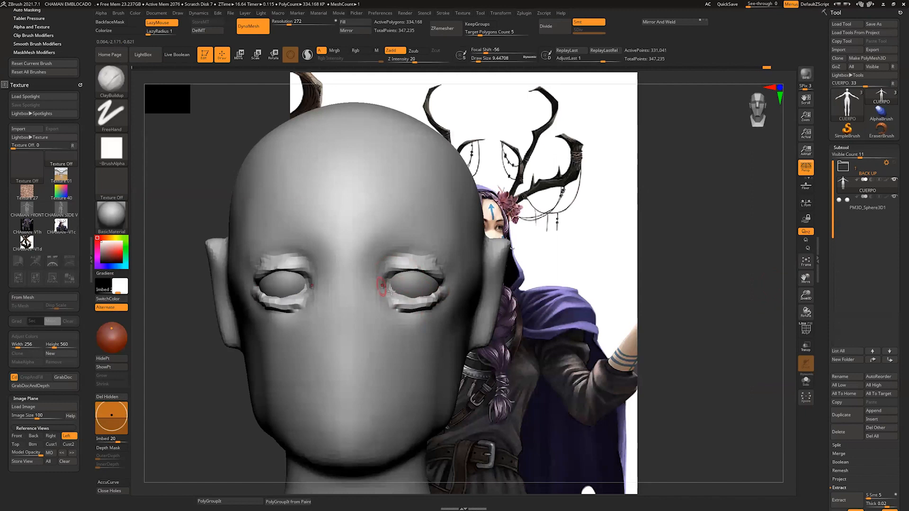
pyautogui.moveTo(380, 286); pyautogui.dragTo(443, 296)
pyautogui.moveTo(711, 264); pyautogui.dragTo(599, 264)
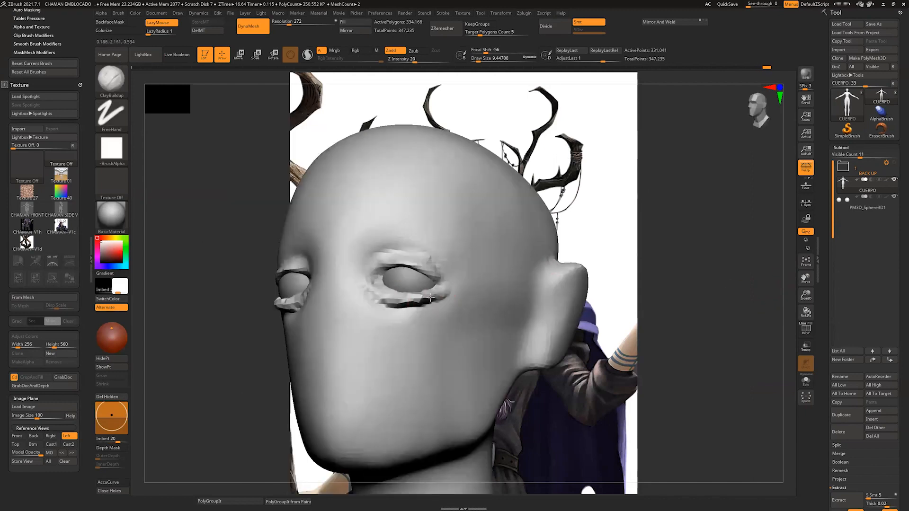
pyautogui.moveTo(430, 297); pyautogui.dragTo(363, 294)
pyautogui.moveTo(786, 261); pyautogui.dragTo(756, 245)
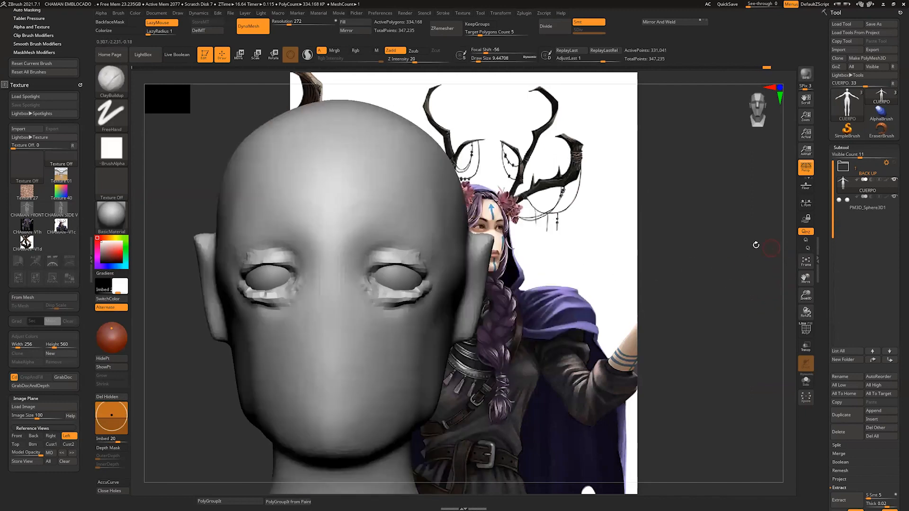
# Step: Add clay around the inner eye corners and above the upper lids, and build the brow ridges at a draw size of about 18
pyautogui.moveTo(423, 253)
pyautogui.mouseDown()
pyautogui.moveTo(381, 247)
pyautogui.moveTo(355, 280)
pyautogui.mouseUp()
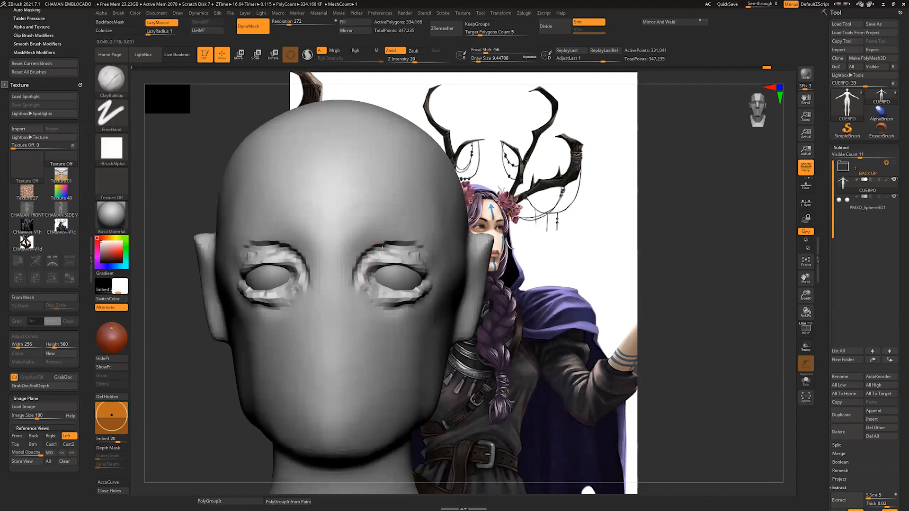
pyautogui.moveTo(382, 250)
pyautogui.mouseDown()
pyautogui.moveTo(358, 273)
pyautogui.moveTo(428, 253)
pyautogui.mouseUp()
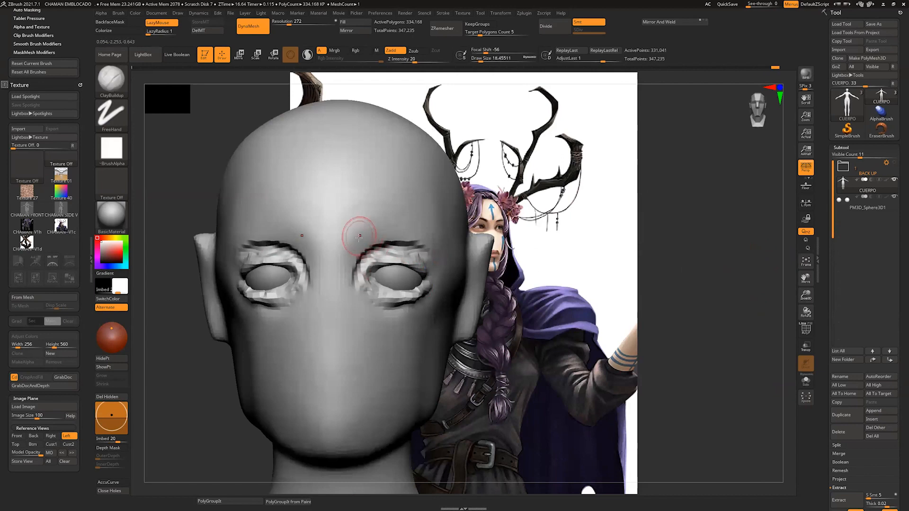
pyautogui.moveTo(359, 236)
pyautogui.mouseDown()
pyautogui.moveTo(400, 228)
pyautogui.moveTo(444, 241)
pyautogui.mouseUp()
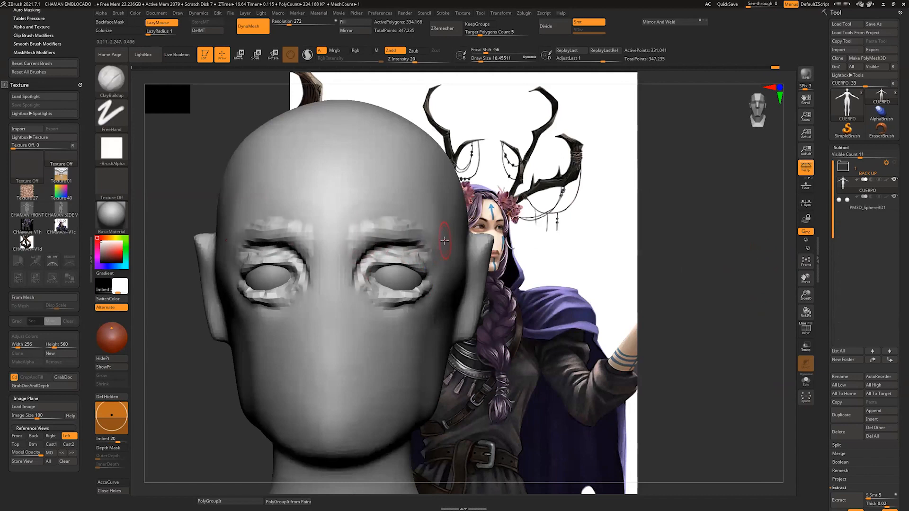
pyautogui.moveTo(758, 239); pyautogui.dragTo(672, 237)
pyautogui.moveTo(416, 228); pyautogui.dragTo(452, 252)
pyautogui.moveTo(785, 240); pyautogui.dragTo(814, 242)
pyautogui.keyDown('ctrl'); pyautogui.moveTo(762, 227); pyautogui.dragTo(809, 258); pyautogui.keyUp('ctrl')
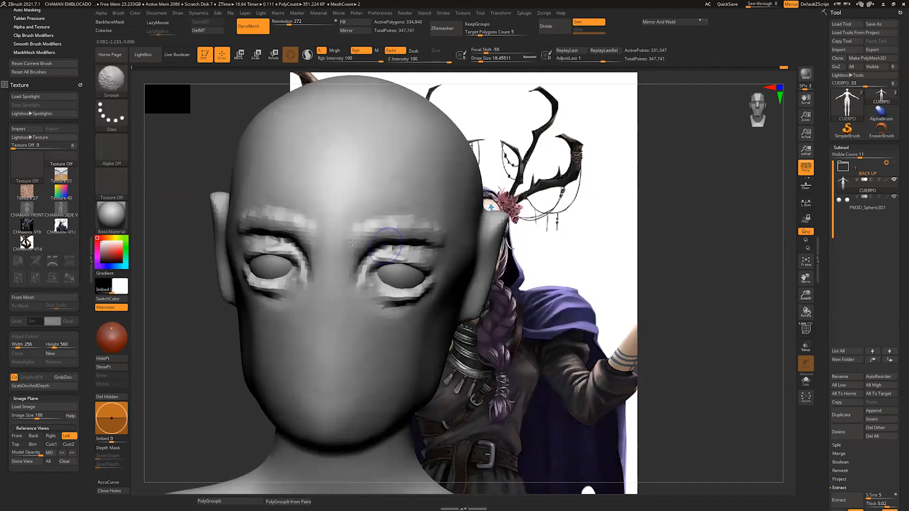
# Step: Smooth the clay strokes on the brow ridges and around the eyelids
pyautogui.moveTo(353, 242); pyautogui.dragTo(401, 224)
pyautogui.moveTo(362, 258)
pyautogui.keyDown('shift'); pyautogui.mouseDown()
pyautogui.moveTo(434, 254)
pyautogui.moveTo(371, 296)
pyautogui.moveTo(433, 283)
pyautogui.moveTo(408, 298)
pyautogui.mouseUp(); pyautogui.keyUp('shift')
pyautogui.moveTo(776, 227)
pyautogui.keyDown('alt'); pyautogui.mouseDown()
pyautogui.moveTo(788, 257)
pyautogui.moveTo(729, 243)
pyautogui.mouseUp(); pyautogui.keyUp('alt')
# Step: Reshape the upper and lower eyelids with the Move brush, reducing its draw size to about 22
pyautogui.press('b')
pyautogui.press('m')
pyautogui.press('v')
pyautogui.moveTo(419, 269); pyautogui.dragTo(424, 270)
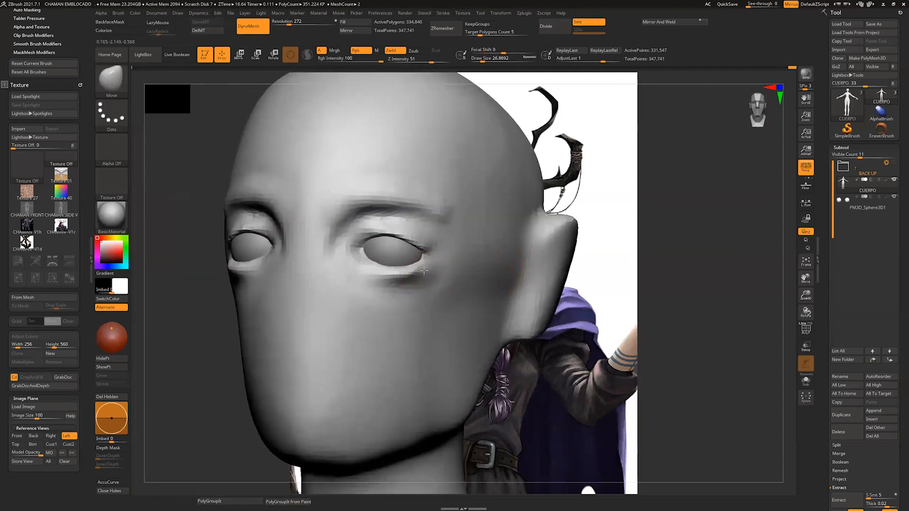
pyautogui.moveTo(780, 257); pyautogui.dragTo(815, 284)
pyautogui.moveTo(415, 274); pyautogui.dragTo(385, 282)
pyautogui.moveTo(753, 243); pyautogui.dragTo(702, 213)
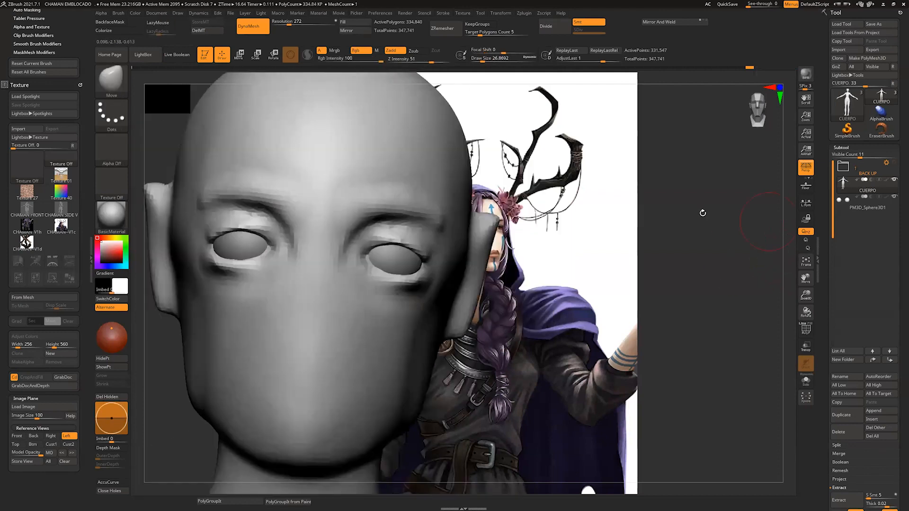
pyautogui.press('s')
pyautogui.moveTo(382, 242)
pyautogui.mouseDown()
pyautogui.moveTo(368, 246)
pyautogui.moveTo(403, 237)
pyautogui.mouseUp()
pyautogui.moveTo(788, 238); pyautogui.dragTo(780, 199)
pyautogui.moveTo(403, 245); pyautogui.dragTo(427, 252)
pyautogui.moveTo(792, 265)
pyautogui.mouseDown()
pyautogui.moveTo(775, 256)
pyautogui.moveTo(738, 260)
pyautogui.moveTo(784, 270)
pyautogui.mouseUp()
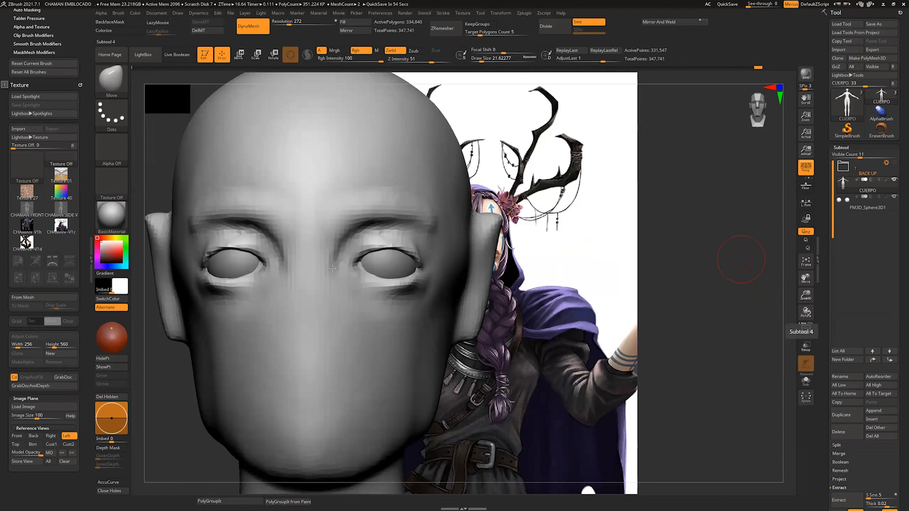
# Step: Carve a horizontal mouth line across the lower face with the DamStandard brush
pyautogui.moveTo(597, 303)
pyautogui.mouseDown()
pyautogui.moveTo(587, 326)
pyautogui.moveTo(570, 333)
pyautogui.mouseUp()
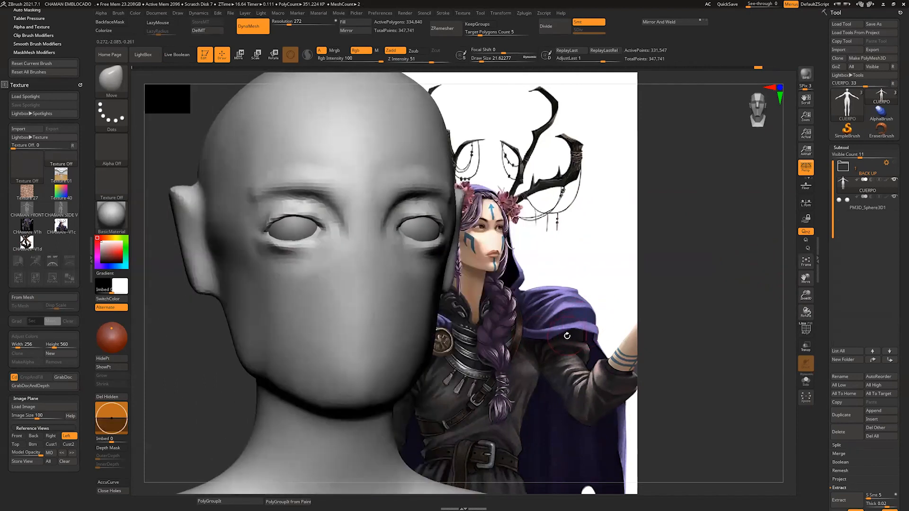
pyautogui.press('b')
pyautogui.press('d')
pyautogui.press('s')
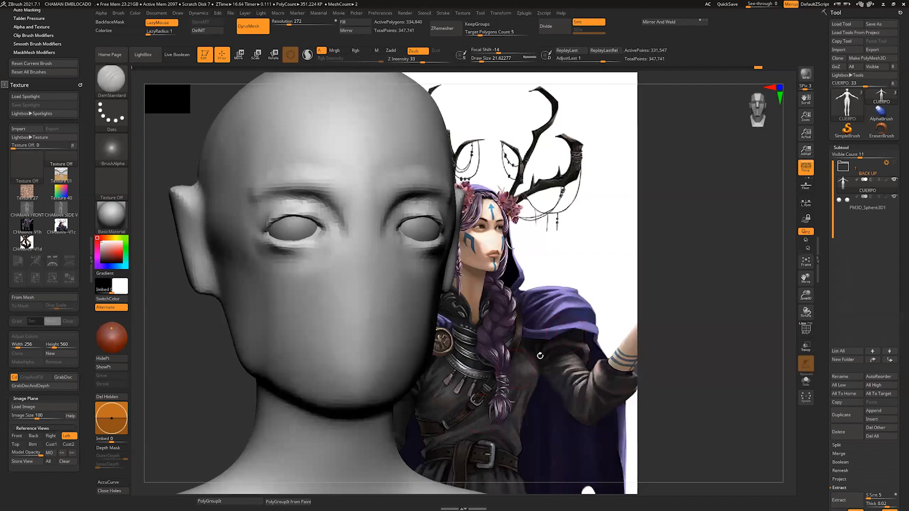
pyautogui.press('b')
pyautogui.press('d')
pyautogui.press('s')
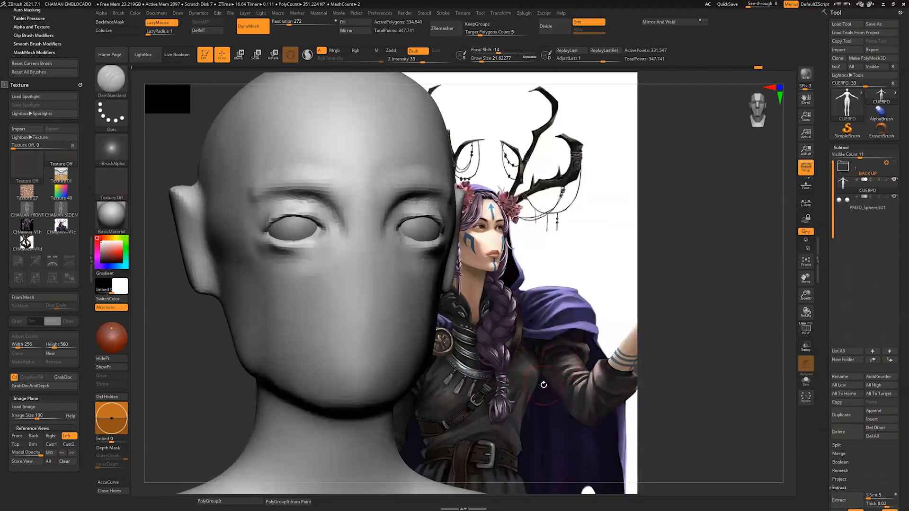
pyautogui.press('b')
pyautogui.press('d')
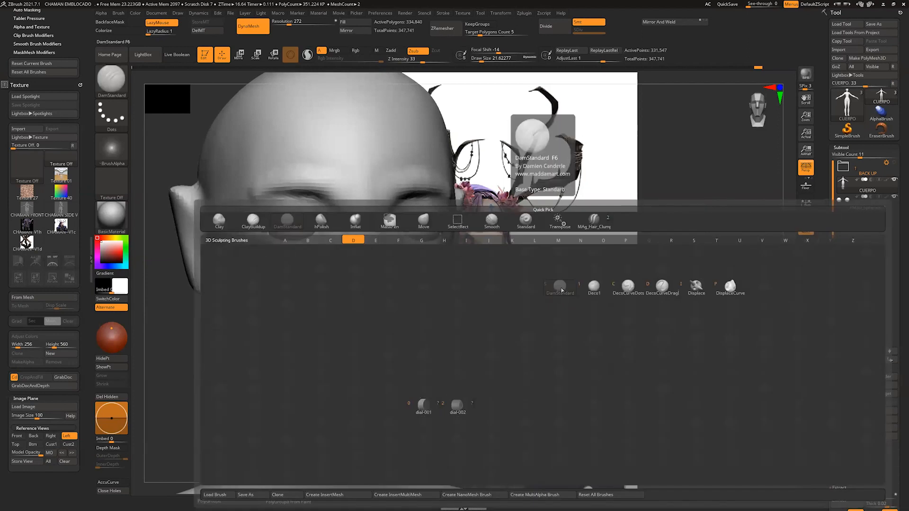
pyautogui.press('s')
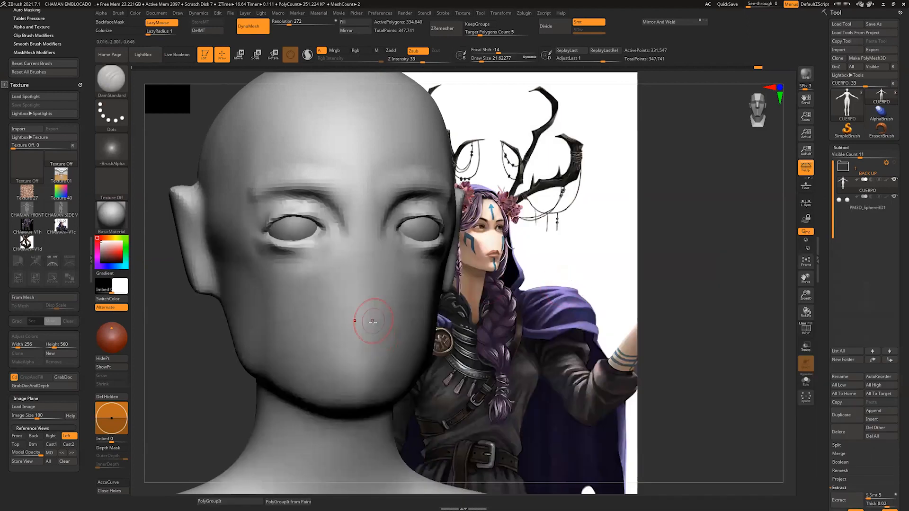
pyautogui.moveTo(367, 323); pyautogui.dragTo(317, 334)
pyautogui.press('[')
pyautogui.moveTo(519, 346)
pyautogui.keyDown('alt'); pyautogui.mouseDown()
pyautogui.moveTo(520, 324)
pyautogui.moveTo(547, 325)
pyautogui.mouseUp(); pyautogui.keyUp('alt')
# Step: Decline Dynamic Subdiv for the body mesh and adjust the mouth line with the Move brush
pyautogui.press('b')
pyautogui.press('m')
pyautogui.press('v')
pyautogui.press('d')
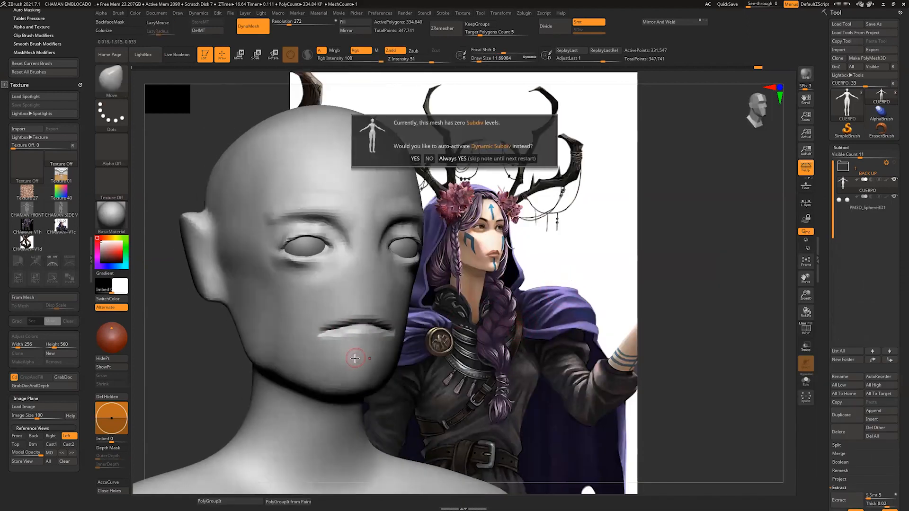
pyautogui.click(434, 158)
pyautogui.press('b')
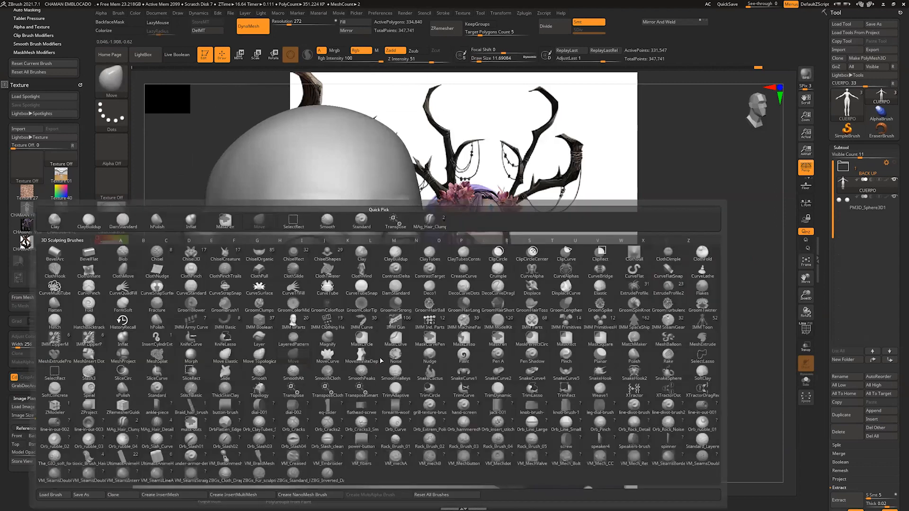
pyautogui.press('m')
pyautogui.press('v')
pyautogui.press('s')
pyautogui.moveTo(379, 364)
pyautogui.mouseDown()
pyautogui.moveTo(388, 364)
pyautogui.moveTo(353, 391)
pyautogui.mouseUp()
pyautogui.moveTo(361, 324); pyautogui.dragTo(366, 331)
# Step: Slim the cheeks, jaw and chin with the Move brush at a draw size of about 56
pyautogui.moveTo(524, 379)
pyautogui.keyDown('alt'); pyautogui.mouseDown()
pyautogui.moveTo(521, 322)
pyautogui.moveTo(522, 379)
pyautogui.moveTo(490, 374)
pyautogui.moveTo(544, 289)
pyautogui.mouseUp(); pyautogui.keyUp('alt')
pyautogui.moveTo(255, 236); pyautogui.dragTo(206, 358)
pyautogui.moveTo(423, 287); pyautogui.dragTo(443, 268)
pyautogui.moveTo(441, 303); pyautogui.dragTo(433, 292)
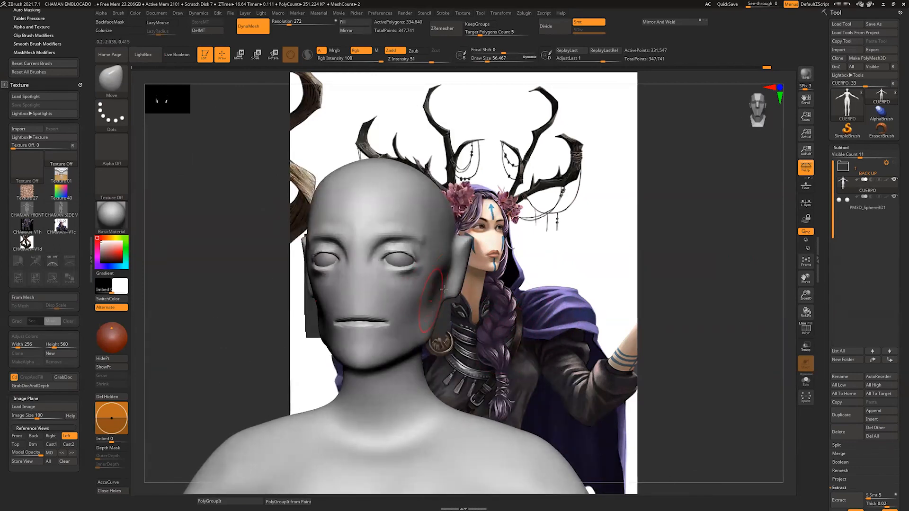
pyautogui.moveTo(425, 335); pyautogui.dragTo(418, 325)
pyautogui.moveTo(265, 303); pyautogui.dragTo(213, 305)
pyautogui.moveTo(429, 348); pyautogui.dragTo(420, 337)
pyautogui.moveTo(381, 363); pyautogui.dragTo(374, 353)
pyautogui.moveTo(208, 303)
pyautogui.mouseDown()
pyautogui.moveTo(280, 303)
pyautogui.moveTo(246, 303)
pyautogui.mouseUp()
pyautogui.keyDown('alt'); pyautogui.moveTo(246, 303); pyautogui.dragTo(246, 341); pyautogui.keyUp('alt')
pyautogui.moveTo(495, 277); pyautogui.dragTo(420, 266)
pyautogui.keyDown('shift'); pyautogui.moveTo(599, 302); pyautogui.dragTo(575, 276); pyautogui.keyUp('shift')
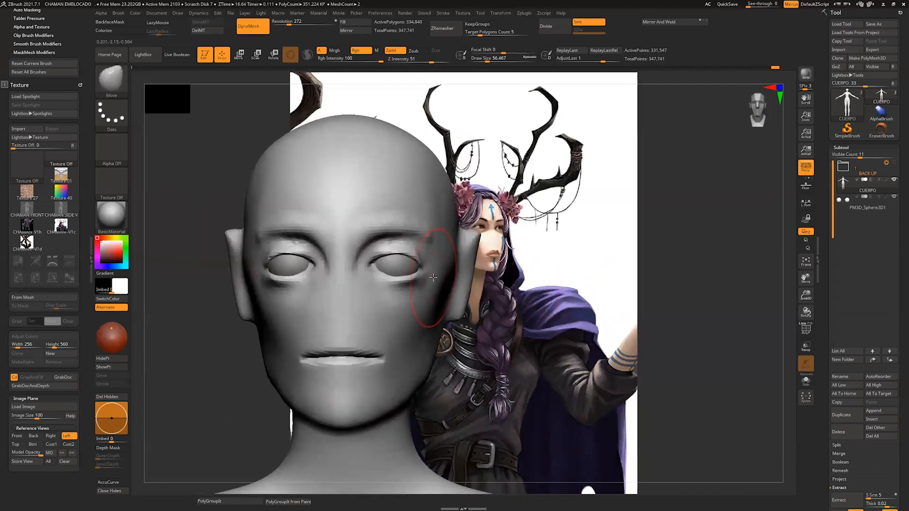
# Step: Move the eyeball slightly toward the nose with the body shown transparent, and mirror and weld it to the other side
pyautogui.keyDown('alt'); pyautogui.click(400, 268); pyautogui.keyUp('alt')
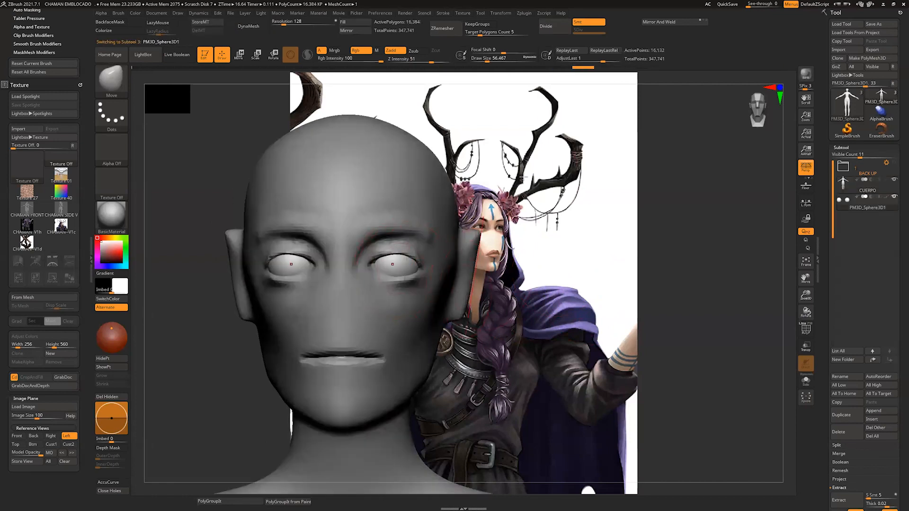
pyautogui.press('w')
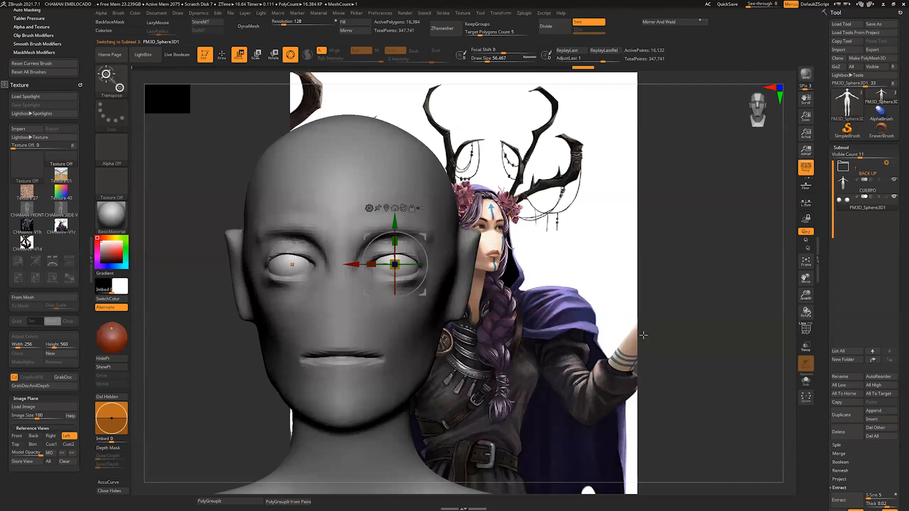
pyautogui.click(805, 348)
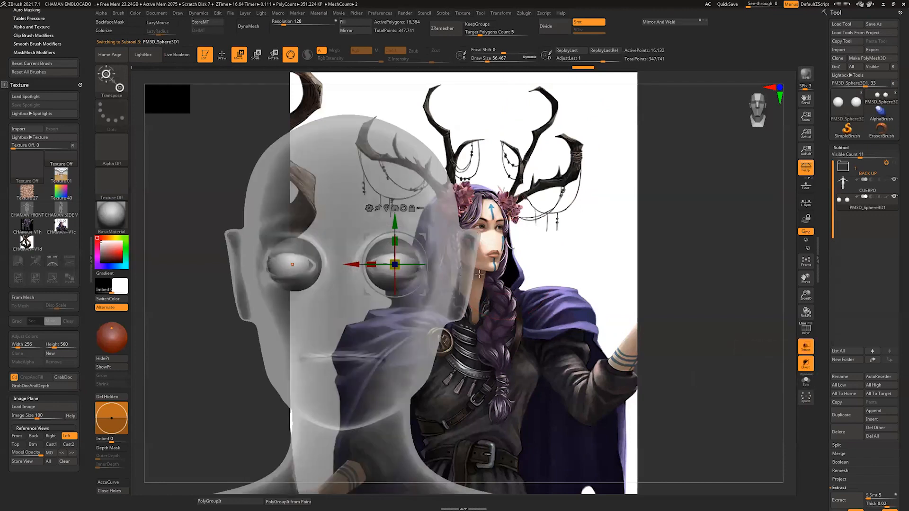
pyautogui.moveTo(356, 265); pyautogui.dragTo(392, 265)
pyautogui.moveTo(516, 78)
pyautogui.mouseDown()
pyautogui.moveTo(435, 82)
pyautogui.moveTo(535, 85)
pyautogui.mouseUp()
pyautogui.click(806, 347)
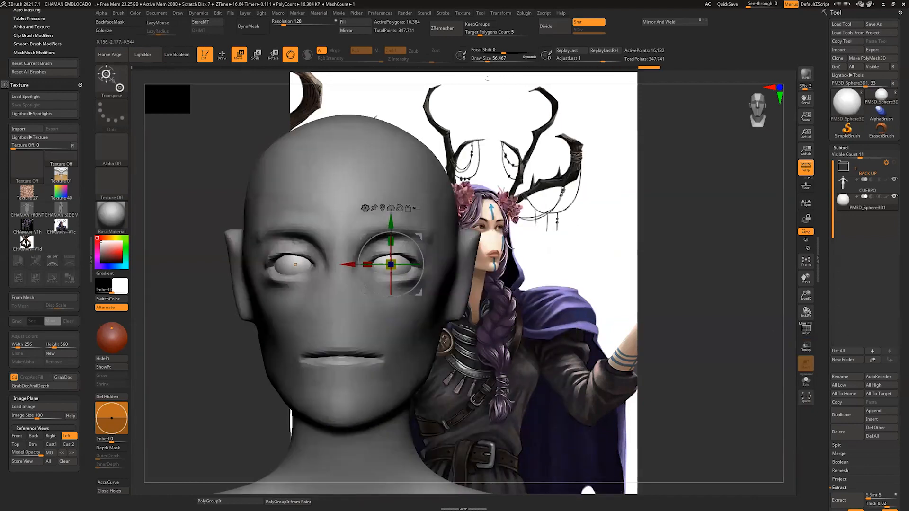
pyautogui.click(662, 21)
pyautogui.press('q')
# Step: Return to the body mesh and refine the outer eye corners and upper eyelids with the Move brush at a draw size of about 27
pyautogui.moveTo(784, 277)
pyautogui.mouseDown()
pyautogui.moveTo(792, 262)
pyautogui.moveTo(731, 362)
pyautogui.mouseUp()
pyautogui.keyDown('alt'); pyautogui.click(419, 307); pyautogui.keyUp('alt')
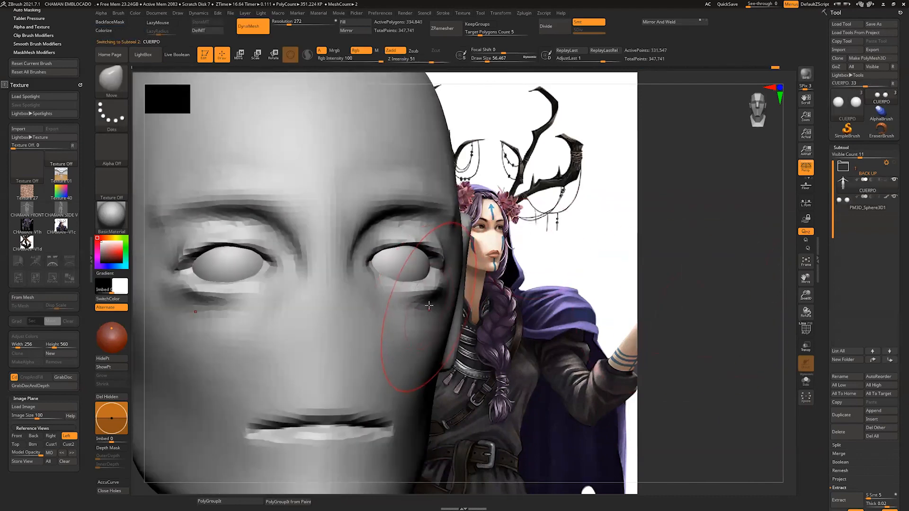
pyautogui.press('b')
pyautogui.press('s')
pyautogui.press('t')
pyautogui.press('b')
pyautogui.press('c')
pyautogui.press('b')
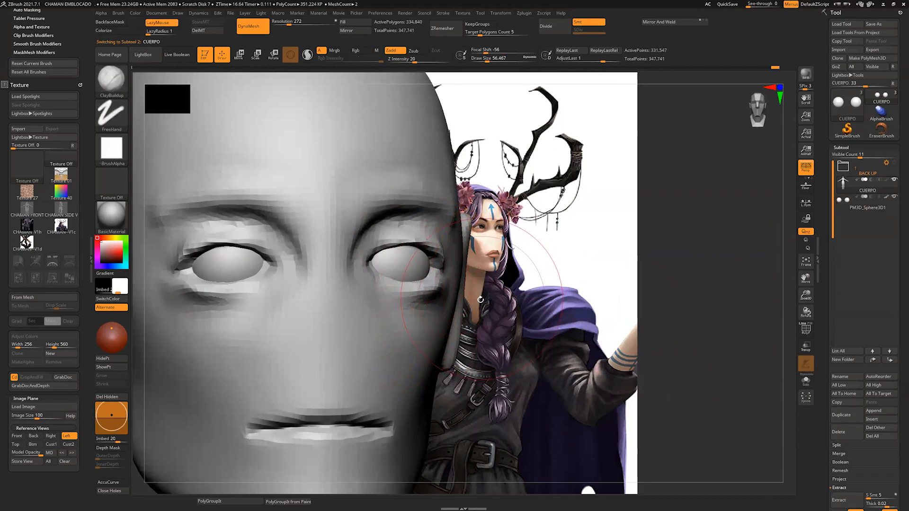
pyautogui.press('b')
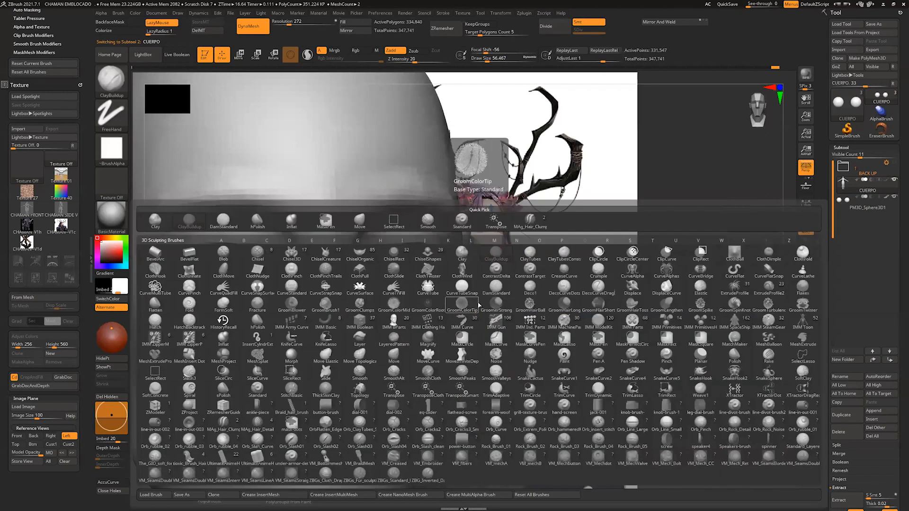
pyautogui.press('m')
pyautogui.press('v')
pyautogui.moveTo(779, 274); pyautogui.dragTo(647, 257)
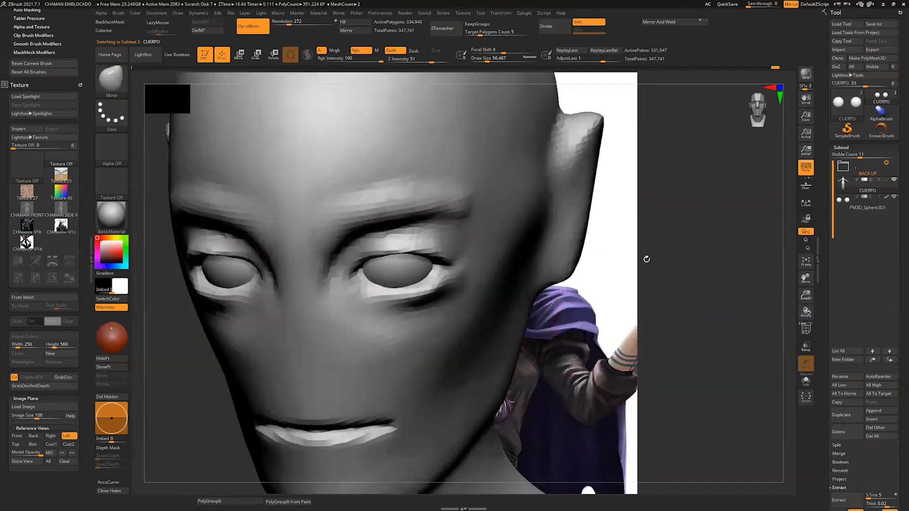
pyautogui.press('[')
pyautogui.press('[')
pyautogui.press('[')
pyautogui.moveTo(450, 270); pyautogui.dragTo(445, 263)
pyautogui.moveTo(789, 244); pyautogui.dragTo(863, 211)
pyautogui.moveTo(208, 227); pyautogui.dragTo(201, 220)
pyautogui.moveTo(793, 251); pyautogui.dragTo(745, 247)
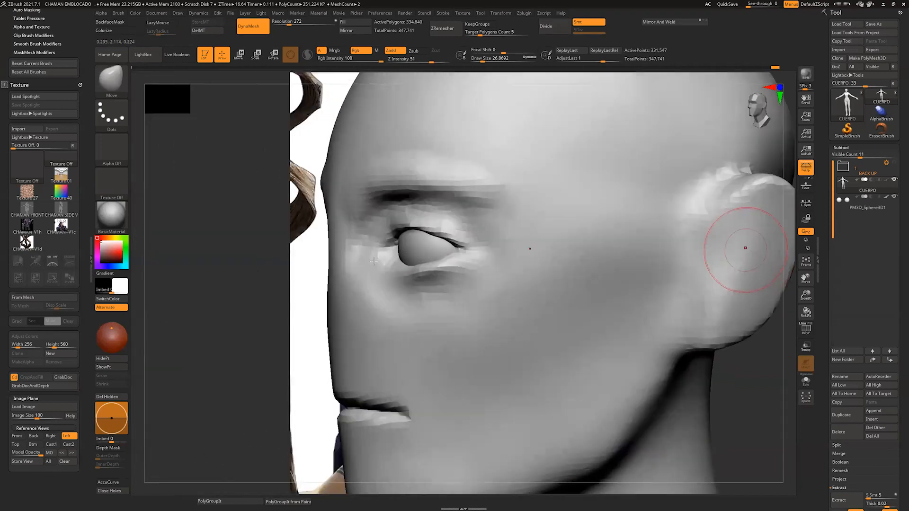
# Step: Adjust the lower eyelid rims and outer eye corners with the Move brush at a draw size of about 13
pyautogui.moveTo(376, 260); pyautogui.dragTo(376, 239)
pyautogui.moveTo(788, 261); pyautogui.dragTo(679, 269)
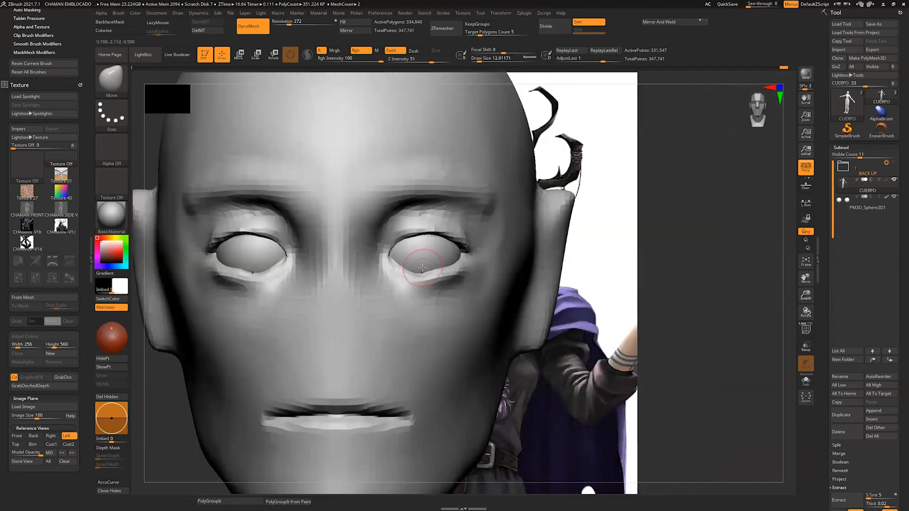
pyautogui.moveTo(441, 269); pyautogui.dragTo(447, 271)
pyautogui.moveTo(765, 254); pyautogui.dragTo(784, 236)
pyautogui.moveTo(689, 252); pyautogui.dragTo(653, 230)
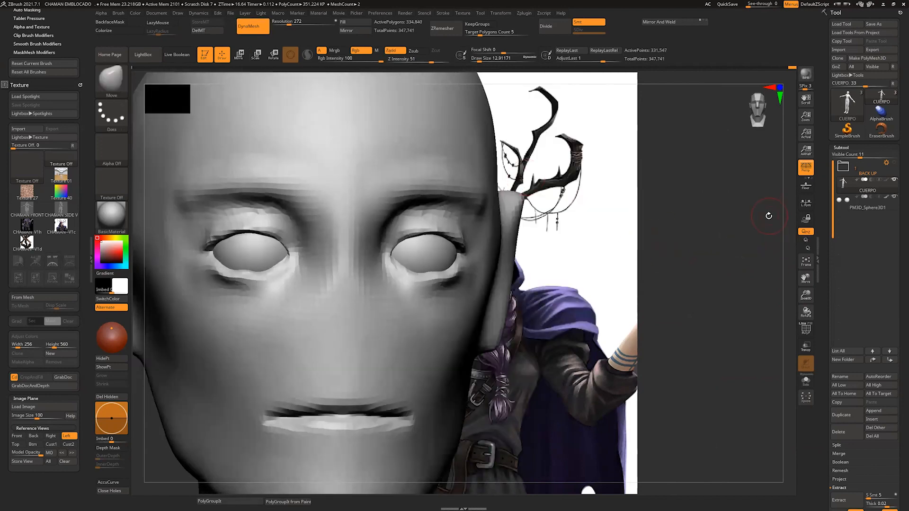
pyautogui.keyDown('ctrl'); pyautogui.moveTo(782, 198); pyautogui.dragTo(731, 244); pyautogui.keyUp('ctrl')
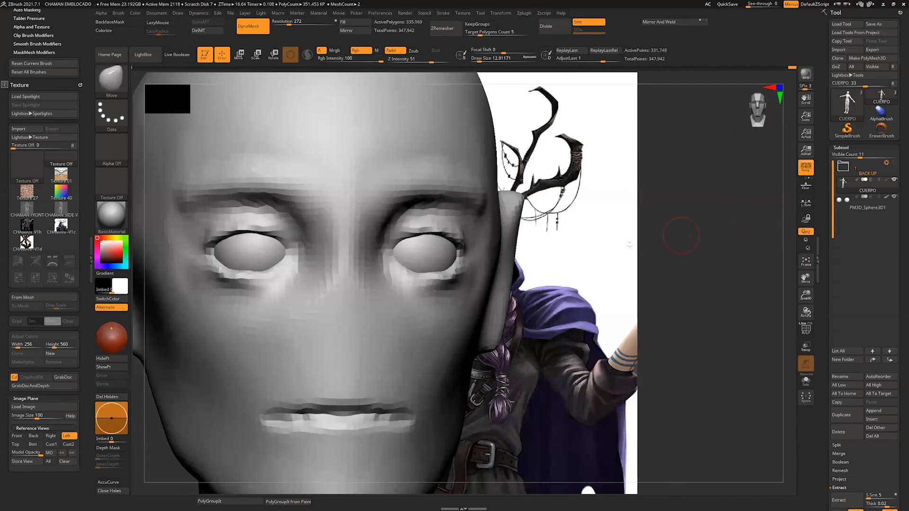
pyautogui.keyDown('shift'); pyautogui.moveTo(787, 230); pyautogui.dragTo(781, 230); pyautogui.keyUp('shift')
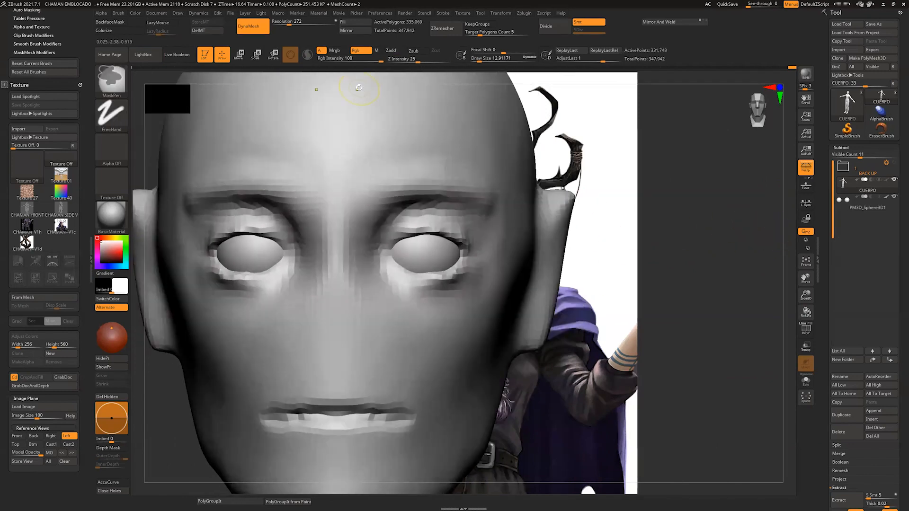
# Step: Set the body's DynaMesh resolution to 336 and choose the Standard brush for sculpting the eyelids
pyautogui.click(297, 29)
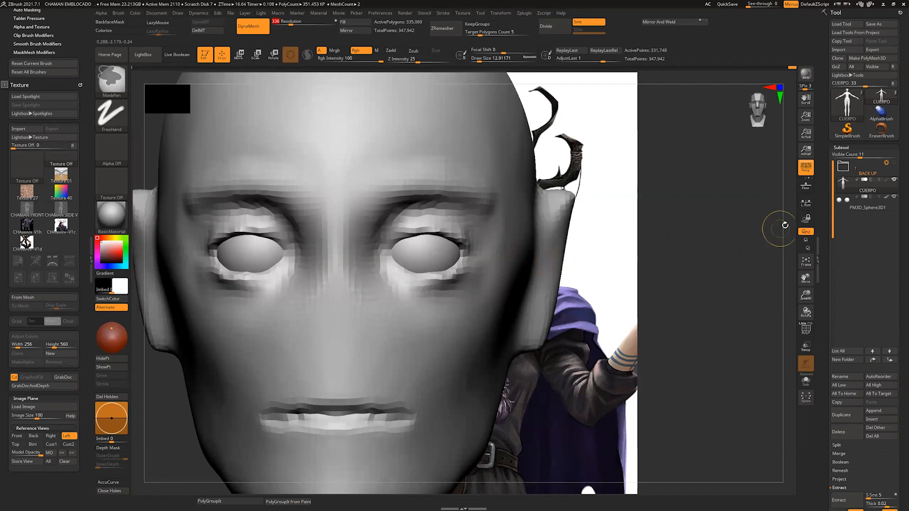
pyautogui.moveTo(759, 237)
pyautogui.mouseDown()
pyautogui.moveTo(785, 261)
pyautogui.moveTo(676, 256)
pyautogui.mouseUp()
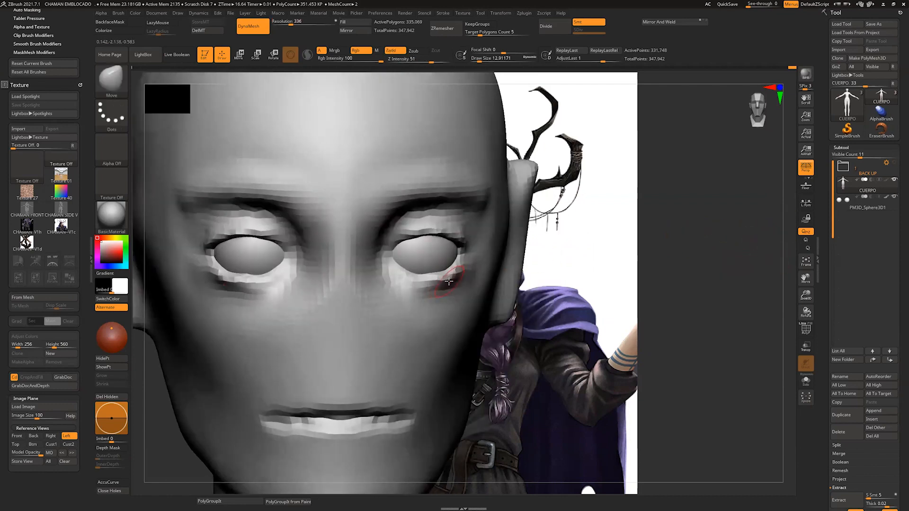
pyautogui.press('b')
pyautogui.press('s')
pyautogui.press('t')
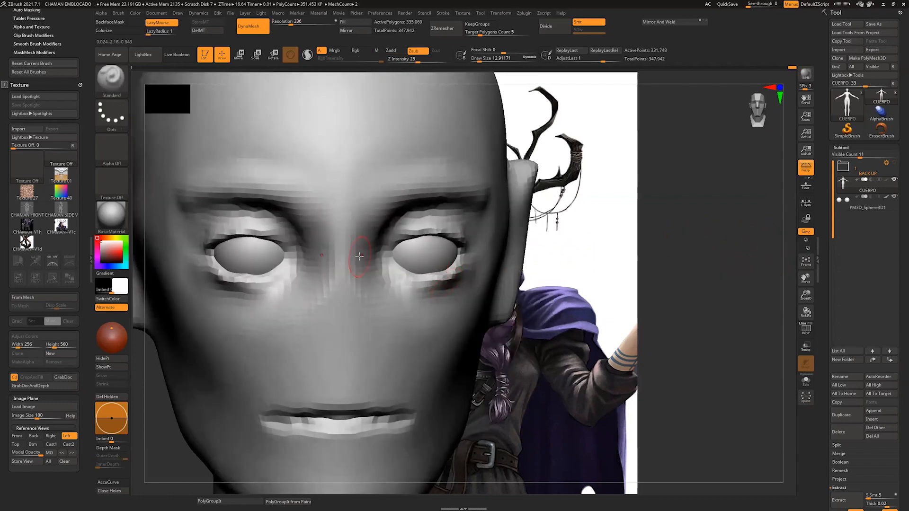
pyautogui.moveTo(783, 248)
pyautogui.mouseDown()
pyautogui.moveTo(791, 258)
pyautogui.moveTo(749, 242)
pyautogui.mouseUp()
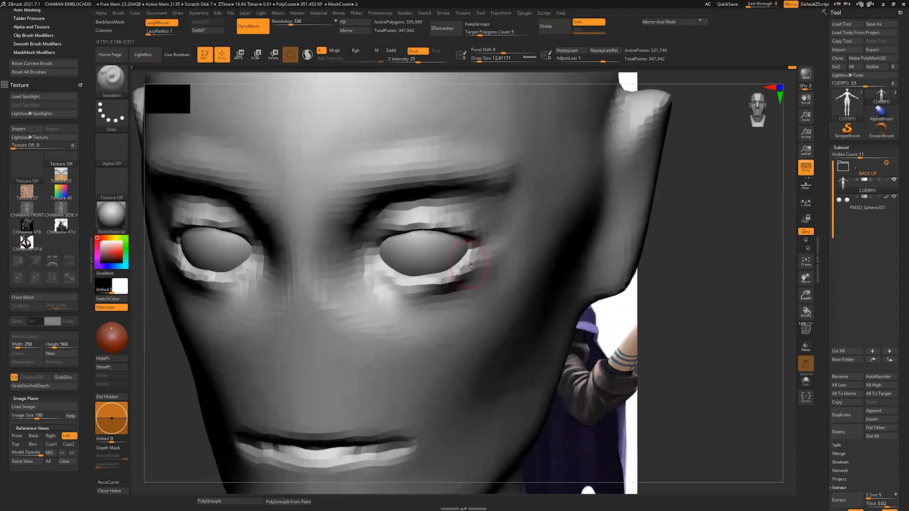
# Step: Rework the lower eyelids with the Standard brush in Zadd mode at a draw size of about 7, and update the DynaMesh
pyautogui.press('s')
pyautogui.moveTo(477, 263); pyautogui.dragTo(476, 261)
pyautogui.moveTo(475, 259)
pyautogui.mouseDown()
pyautogui.moveTo(438, 284)
pyautogui.moveTo(371, 265)
pyautogui.moveTo(392, 275)
pyautogui.mouseUp()
pyautogui.hotkey('ctrl', 'z')
pyautogui.click(397, 51)
pyautogui.moveTo(787, 248)
pyautogui.mouseDown()
pyautogui.moveTo(781, 256)
pyautogui.moveTo(782, 242)
pyautogui.mouseUp()
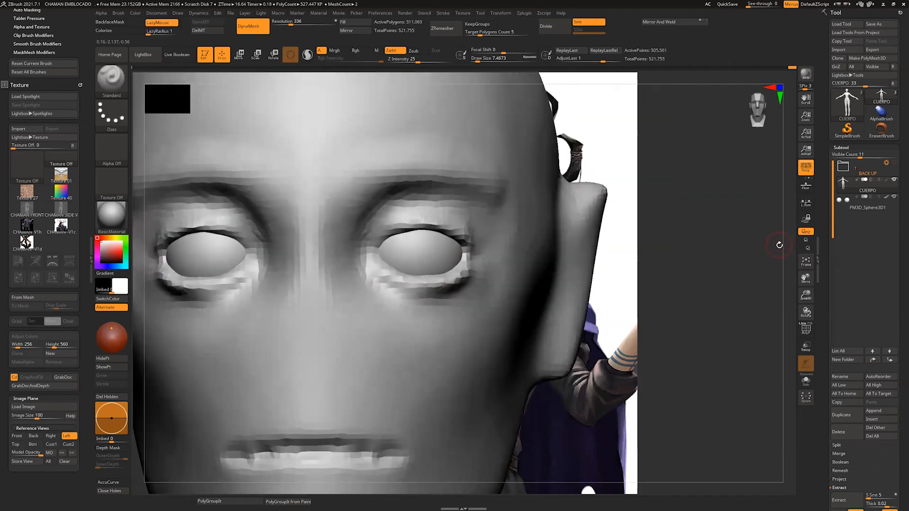
# Step: Flatten the area under the lower eyelids with the hPolish brush at a draw size of about 12
pyautogui.press('b')
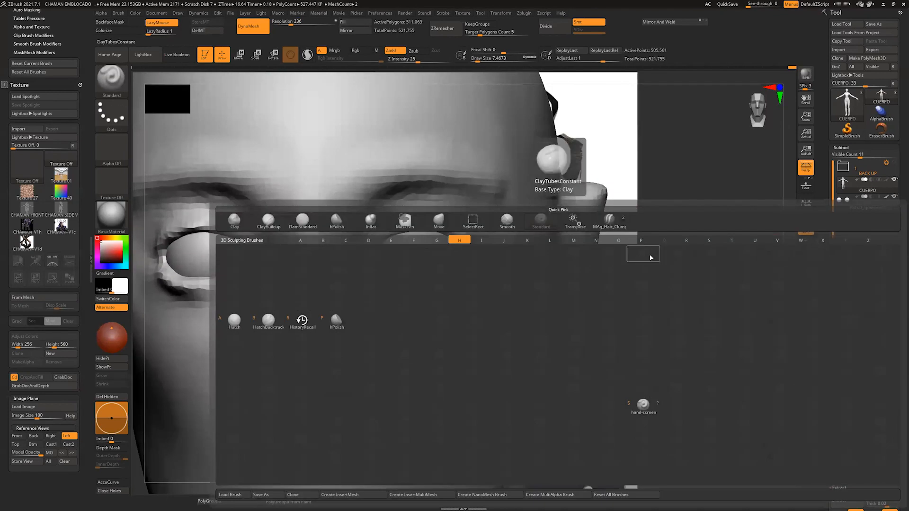
pyautogui.press('h')
pyautogui.press('p')
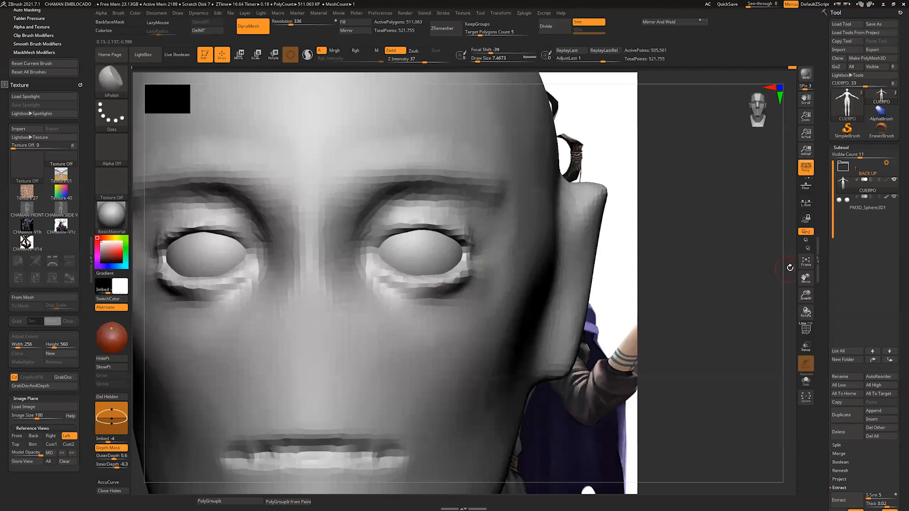
pyautogui.moveTo(789, 268); pyautogui.dragTo(776, 260)
pyautogui.moveTo(435, 294)
pyautogui.mouseDown()
pyautogui.moveTo(393, 289)
pyautogui.moveTo(420, 293)
pyautogui.mouseUp()
pyautogui.moveTo(794, 291)
pyautogui.keyDown('shift'); pyautogui.mouseDown()
pyautogui.moveTo(767, 289)
pyautogui.moveTo(799, 294)
pyautogui.moveTo(784, 296)
pyautogui.moveTo(790, 285)
pyautogui.mouseUp(); pyautogui.keyUp('shift')
pyautogui.moveTo(796, 286); pyautogui.dragTo(784, 278)
# Step: Raise the DynaMesh resolution to 448 and remesh the body
pyautogui.press('ctrl')
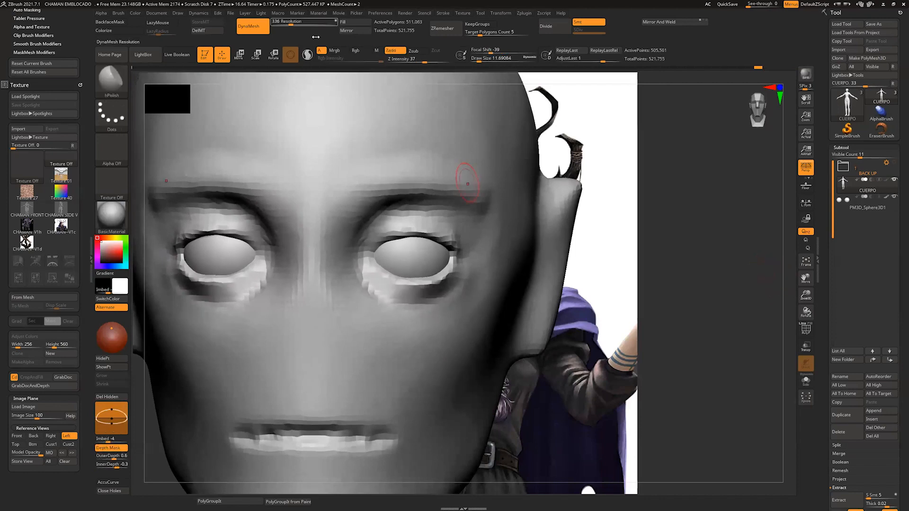
pyautogui.moveTo(290, 23); pyautogui.dragTo(293, 24)
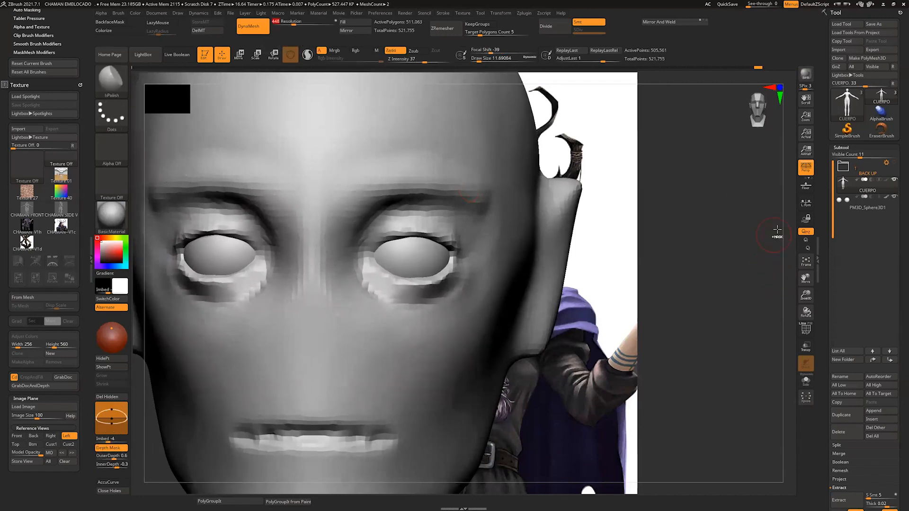
pyautogui.press('ctrl')
pyautogui.keyDown('ctrl'); pyautogui.moveTo(772, 232); pyautogui.dragTo(758, 242); pyautogui.keyUp('ctrl')
pyautogui.moveTo(712, 223); pyautogui.dragTo(657, 229)
# Step: Polish the lower eyelids, and build up the upper eyelid rims with the Standard brush at a draw size of about 7
pyautogui.moveTo(431, 288); pyautogui.dragTo(399, 291)
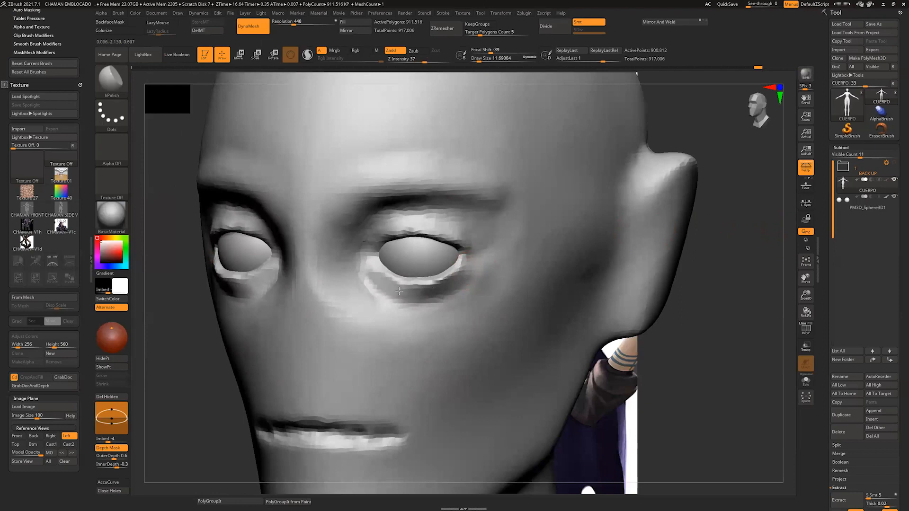
pyautogui.moveTo(784, 261)
pyautogui.mouseDown()
pyautogui.moveTo(788, 235)
pyautogui.moveTo(778, 264)
pyautogui.mouseUp()
pyautogui.press('b')
pyautogui.press('s')
pyautogui.press('t')
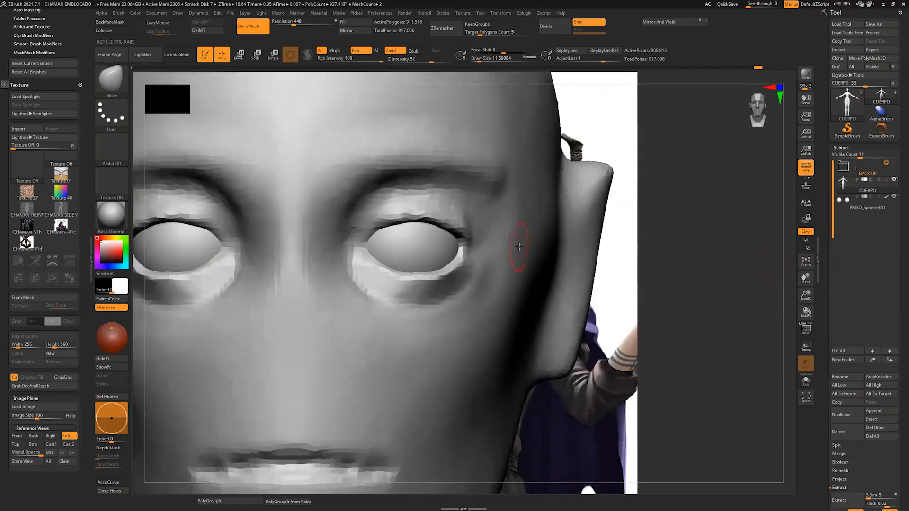
pyautogui.press('s')
pyautogui.moveTo(460, 231)
pyautogui.mouseDown()
pyautogui.moveTo(388, 218)
pyautogui.moveTo(356, 242)
pyautogui.moveTo(420, 207)
pyautogui.moveTo(452, 219)
pyautogui.mouseUp()
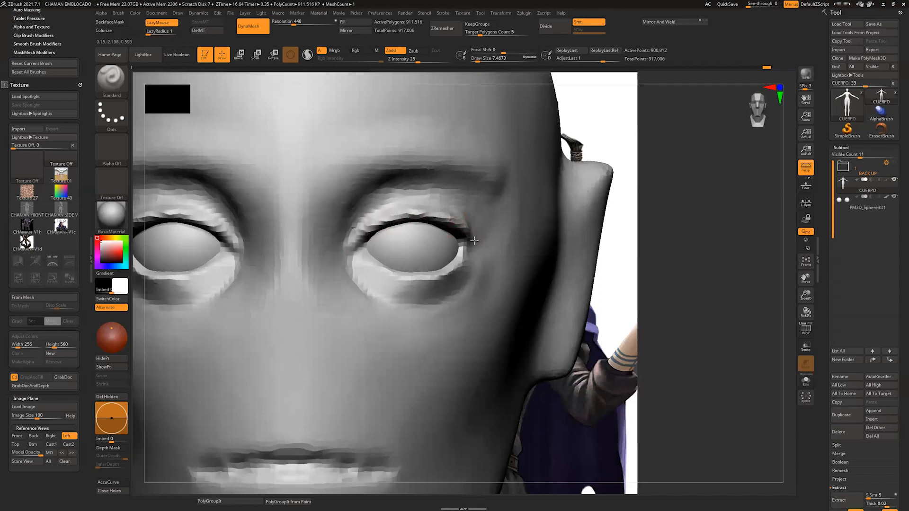
pyautogui.moveTo(792, 253)
pyautogui.mouseDown()
pyautogui.moveTo(782, 243)
pyautogui.moveTo(781, 254)
pyautogui.mouseUp()
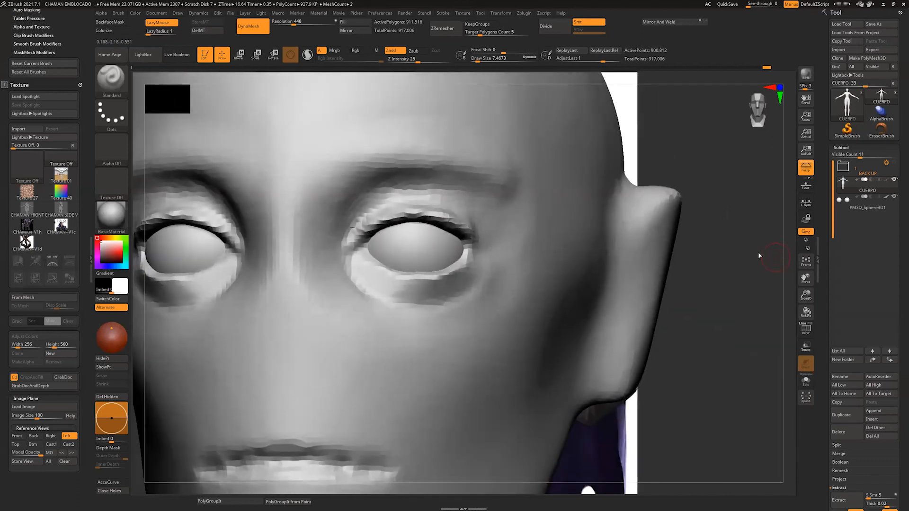
# Step: Flatten the upper eyelids from corner to corner with the hPolish brush at a draw size of about 8
pyautogui.press('b')
pyautogui.press('h')
pyautogui.press('p')
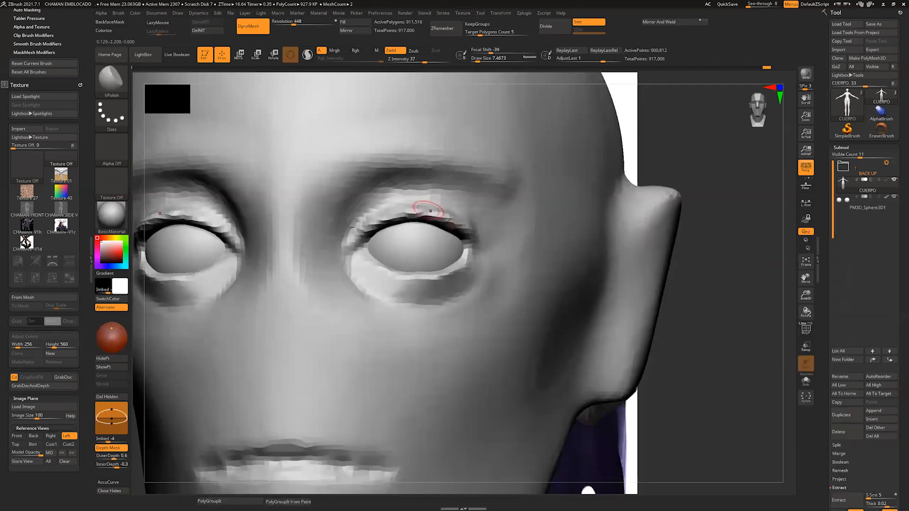
pyautogui.moveTo(785, 229); pyautogui.dragTo(777, 192)
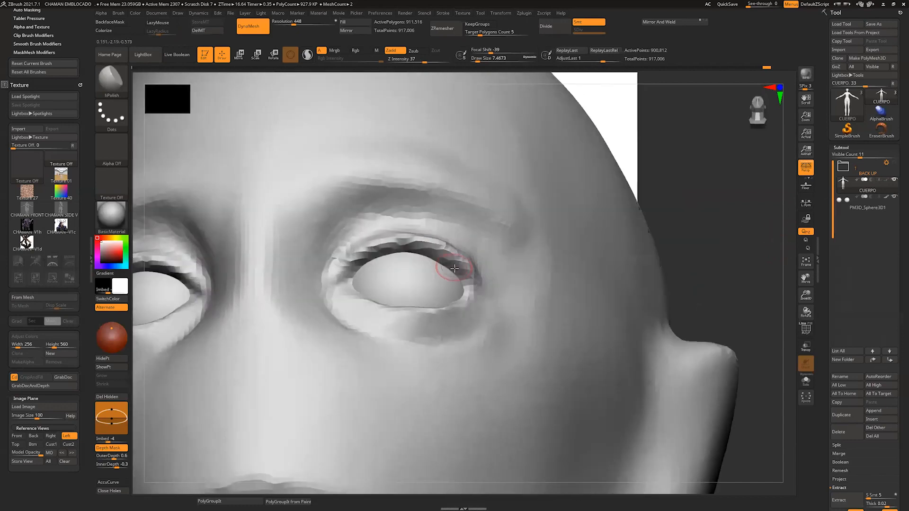
pyautogui.moveTo(376, 253); pyautogui.dragTo(347, 273)
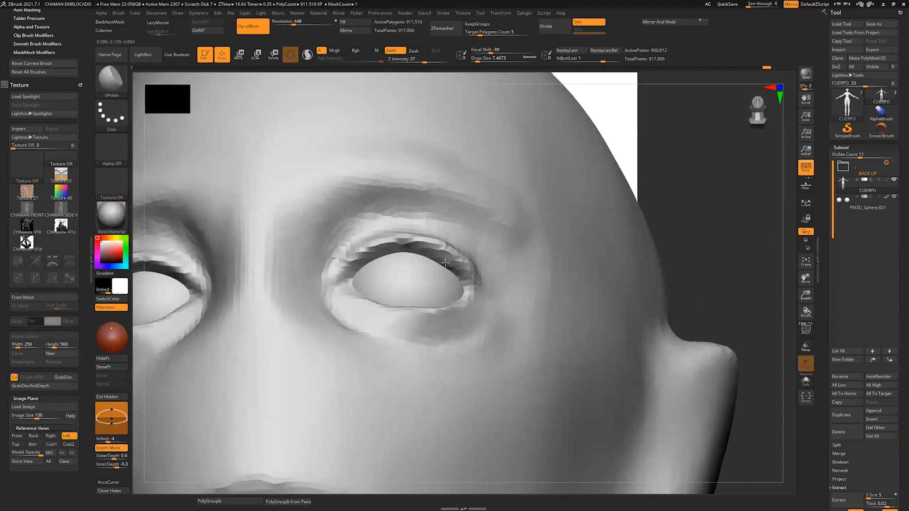
pyautogui.moveTo(786, 235); pyautogui.dragTo(780, 253)
pyautogui.press('s')
pyautogui.click(441, 237)
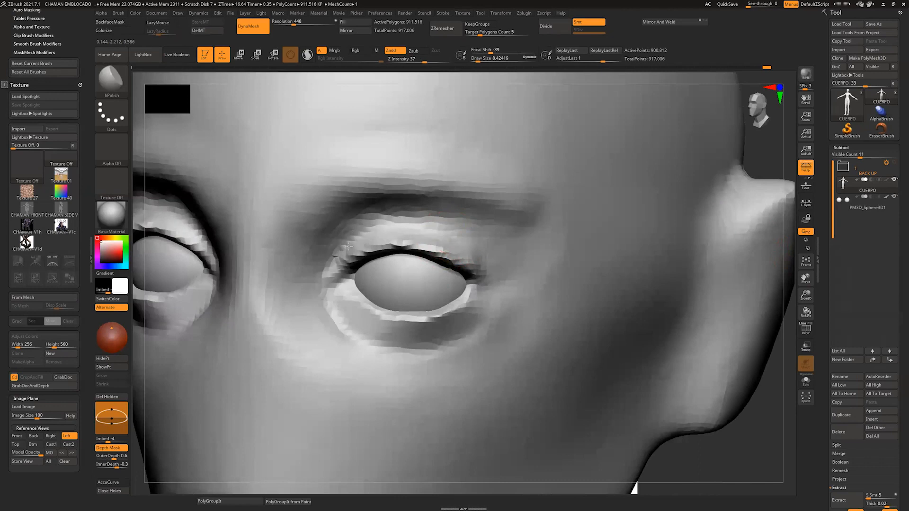
pyautogui.moveTo(327, 269); pyautogui.dragTo(354, 235)
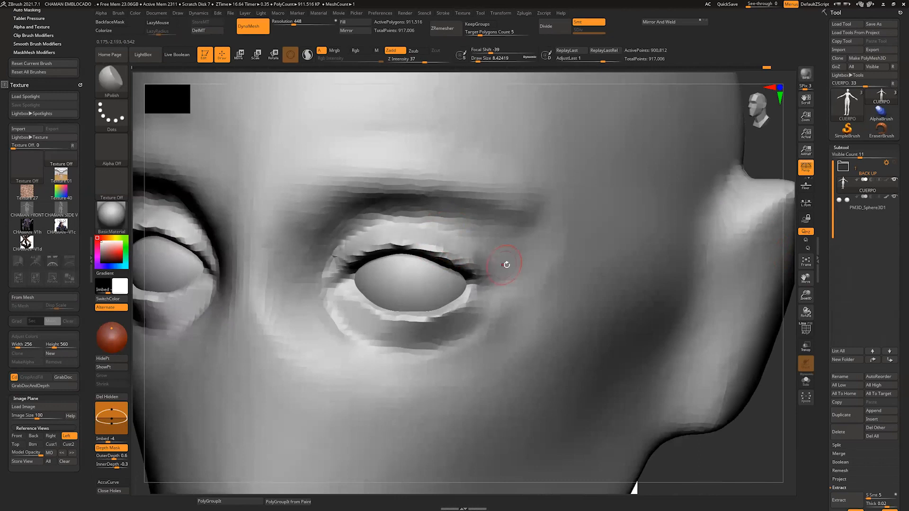
pyautogui.moveTo(798, 311)
pyautogui.mouseDown()
pyautogui.moveTo(791, 298)
pyautogui.moveTo(789, 308)
pyautogui.mouseUp()
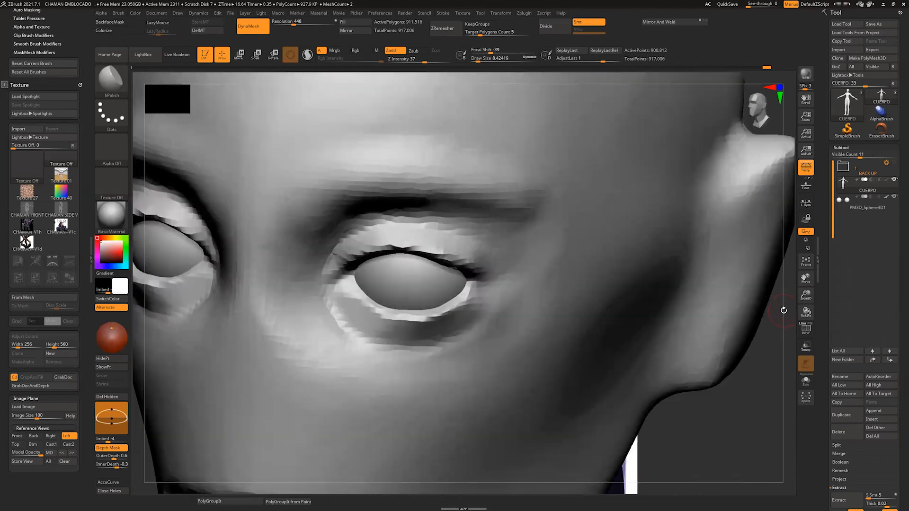
# Step: Sharpen the lower eyelid rims with the Pinch brush at a draw size of about 6
pyautogui.press('b')
pyautogui.press('p')
pyautogui.click(745, 357)
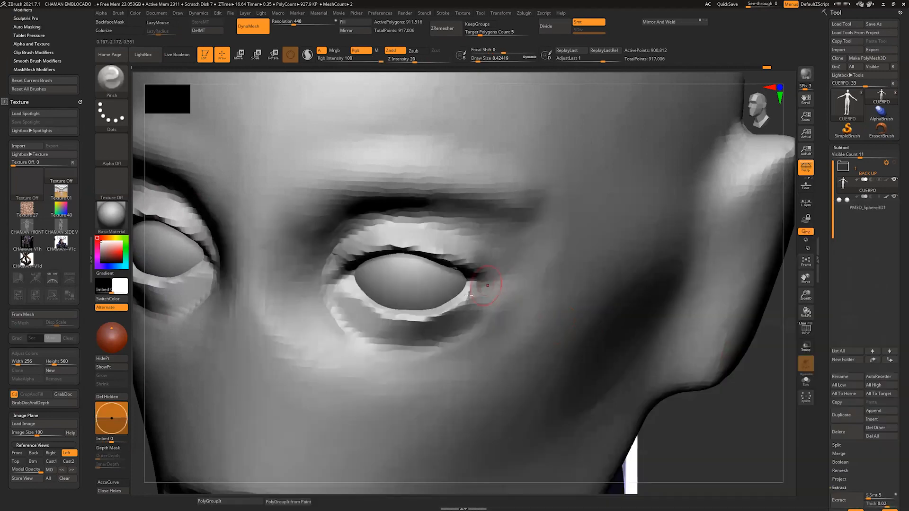
pyautogui.press('s')
pyautogui.click(466, 296)
pyautogui.moveTo(474, 285); pyautogui.dragTo(449, 314)
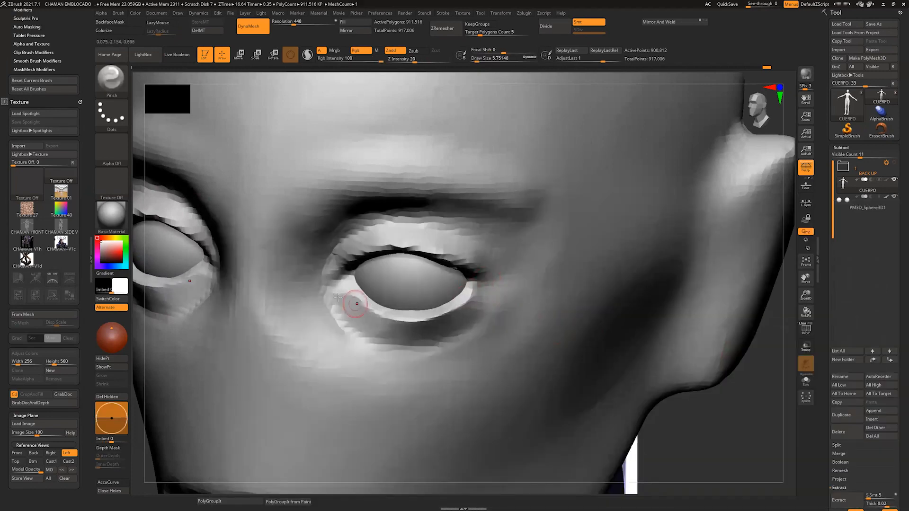
pyautogui.moveTo(784, 300); pyautogui.dragTo(785, 260)
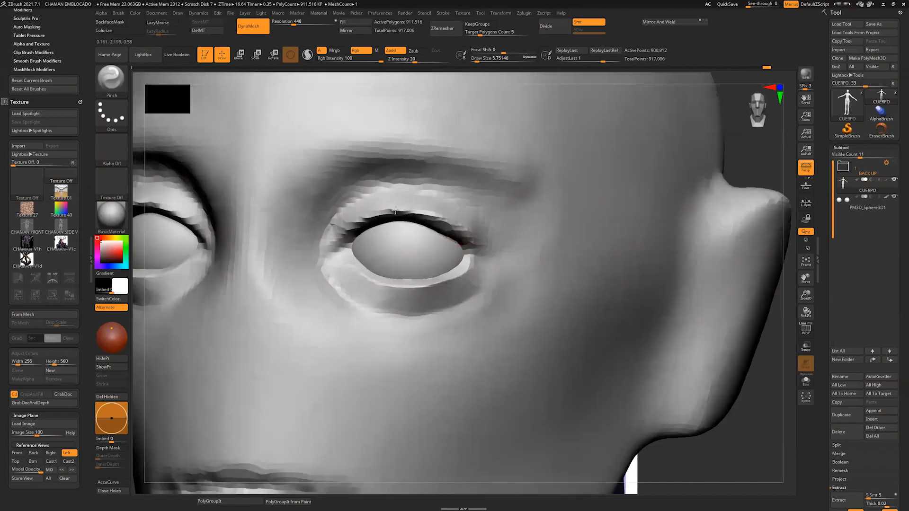
# Step: Reshape the upper eyelids around the eyeballs with the Move brush, working from below and from the front
pyautogui.moveTo(775, 329)
pyautogui.mouseDown()
pyautogui.moveTo(791, 295)
pyautogui.moveTo(783, 264)
pyautogui.moveTo(655, 268)
pyautogui.mouseUp()
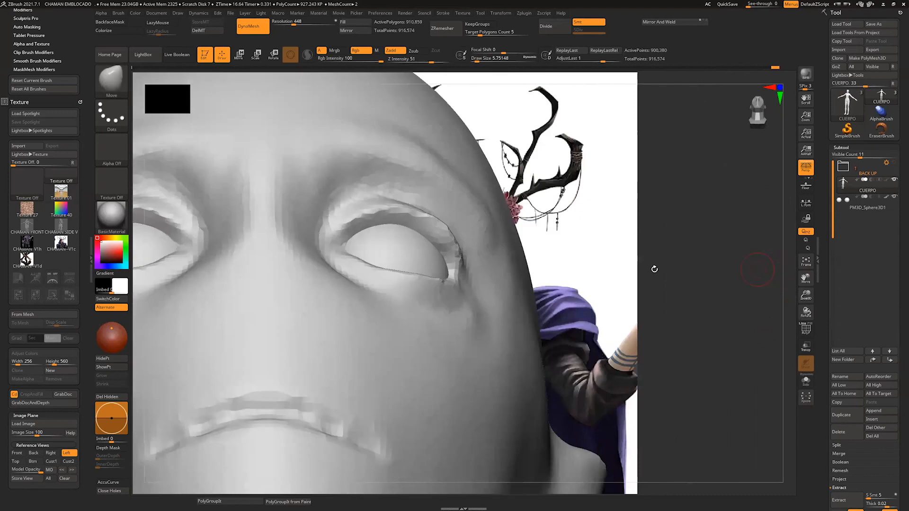
pyautogui.click(481, 60)
pyautogui.moveTo(440, 223)
pyautogui.mouseDown()
pyautogui.moveTo(424, 233)
pyautogui.moveTo(441, 250)
pyautogui.mouseUp()
pyautogui.moveTo(380, 206)
pyautogui.mouseDown()
pyautogui.moveTo(378, 218)
pyautogui.moveTo(335, 236)
pyautogui.mouseUp()
pyautogui.moveTo(781, 232); pyautogui.dragTo(782, 301)
pyautogui.moveTo(393, 203); pyautogui.dragTo(391, 213)
pyautogui.moveTo(350, 226); pyautogui.dragTo(349, 237)
# Step: Lower the middle of the upper eyelids and adjust the outer eye corners with the Move brush at draw sizes of about 13 to 20
pyautogui.moveTo(684, 194); pyautogui.dragTo(680, 235)
pyautogui.press('[')
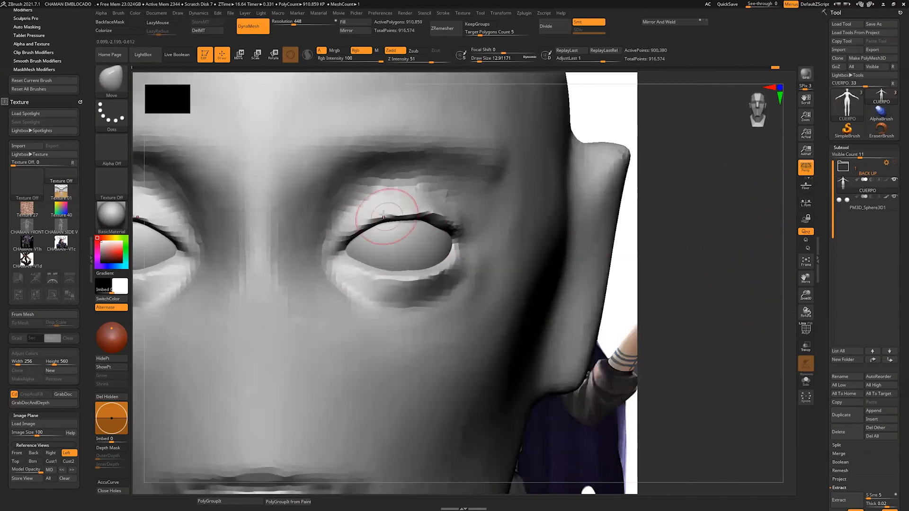
pyautogui.moveTo(387, 209); pyautogui.dragTo(388, 219)
pyautogui.press('[')
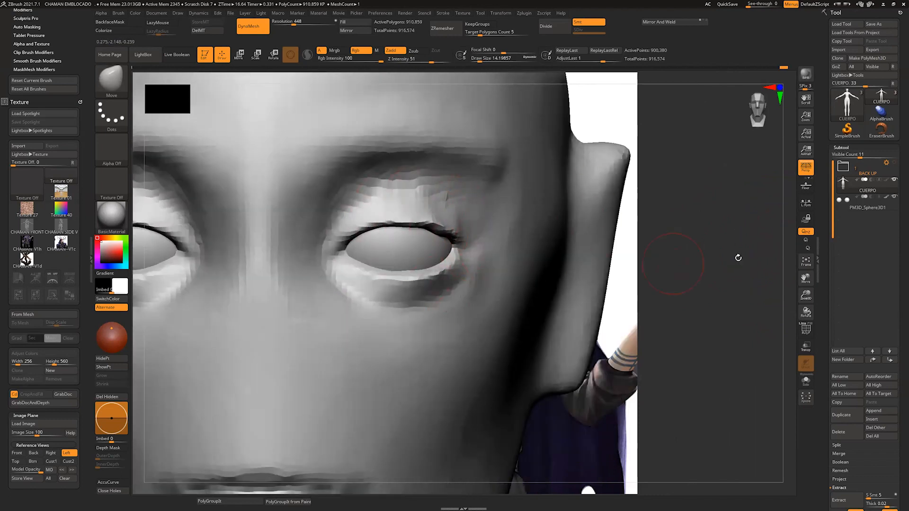
pyautogui.moveTo(738, 257); pyautogui.dragTo(663, 263)
pyautogui.press(']')
pyautogui.moveTo(719, 270)
pyautogui.mouseDown()
pyautogui.moveTo(796, 262)
pyautogui.moveTo(784, 273)
pyautogui.mouseUp()
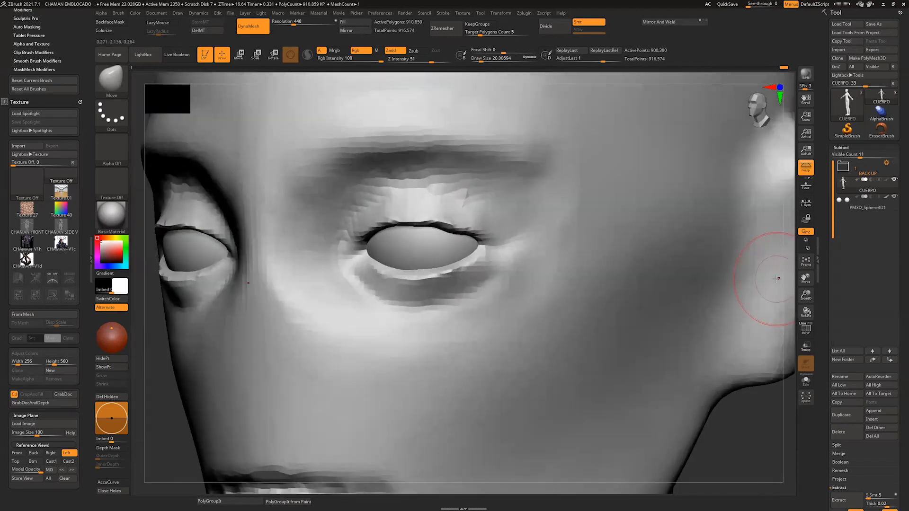
# Step: Build up the outer ends of the lower eyelids with the ClayBuildup brush
pyautogui.press('b')
pyautogui.press('c')
pyautogui.click(745, 294)
pyautogui.press('b')
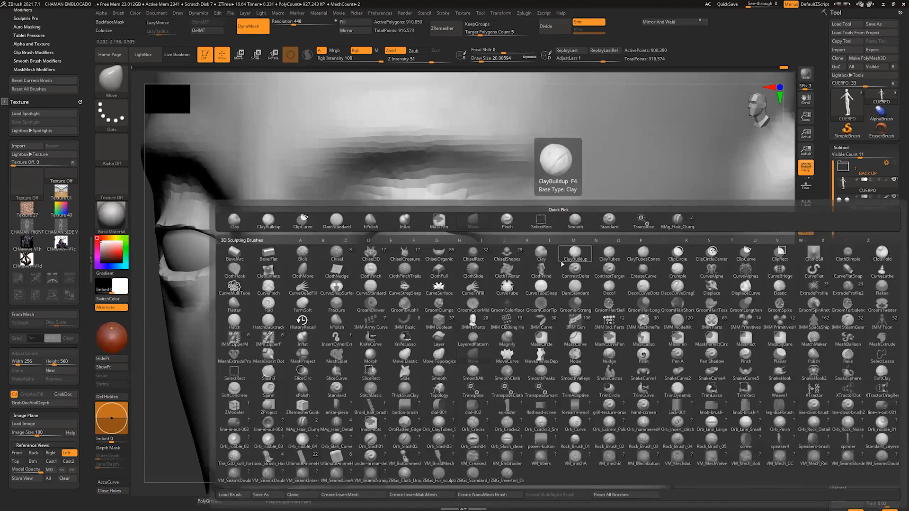
pyautogui.press('c')
pyautogui.press('b')
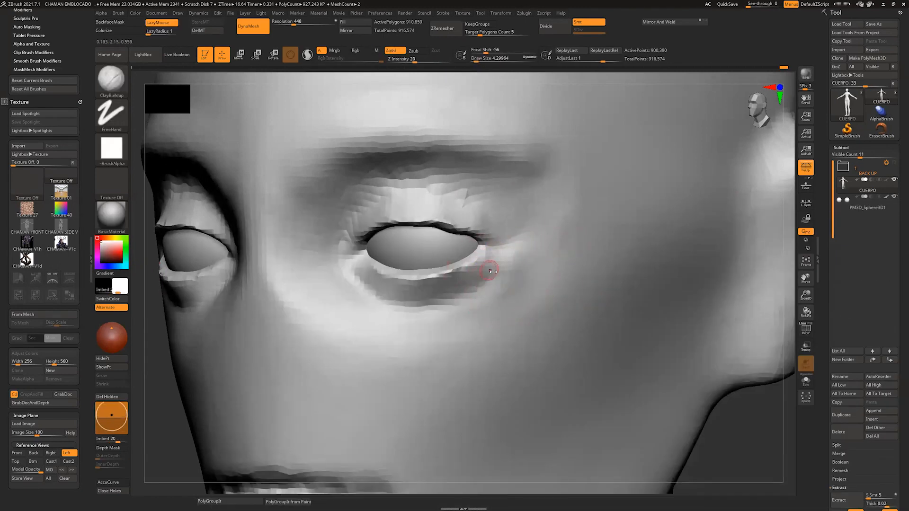
pyautogui.moveTo(486, 258); pyautogui.dragTo(464, 297)
pyautogui.keyDown('shift'); pyautogui.moveTo(489, 267); pyautogui.dragTo(474, 284); pyautogui.keyUp('shift')
pyautogui.keyDown('shift'); pyautogui.moveTo(738, 407); pyautogui.dragTo(776, 407); pyautogui.keyUp('shift')
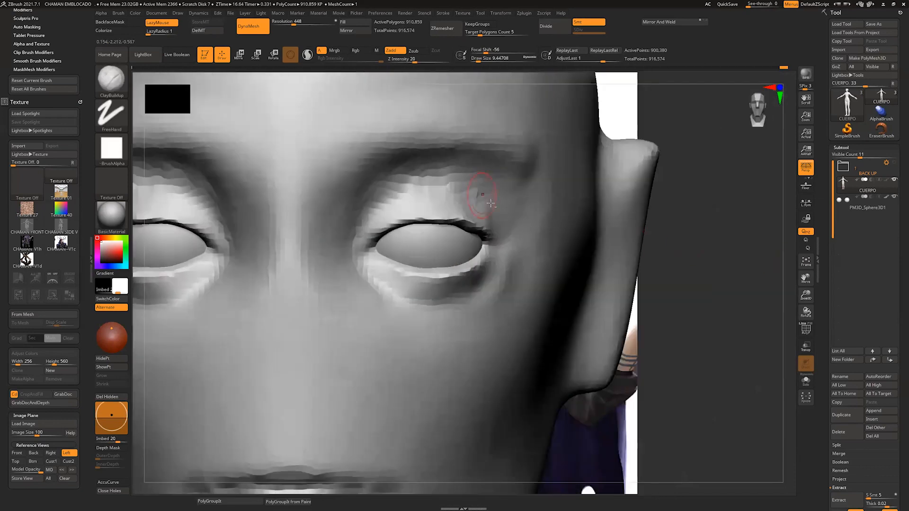
# Step: Add volume to the upper eyelid folds above the outer eye corners with the ClayBuildup brush at a draw size of about 9
pyautogui.moveTo(483, 198)
pyautogui.mouseDown()
pyautogui.moveTo(438, 182)
pyautogui.moveTo(517, 226)
pyautogui.moveTo(512, 231)
pyautogui.mouseUp()
pyautogui.moveTo(712, 258); pyautogui.dragTo(630, 257)
pyautogui.moveTo(440, 182)
pyautogui.mouseDown()
pyautogui.moveTo(513, 224)
pyautogui.moveTo(527, 222)
pyautogui.mouseUp()
pyautogui.moveTo(691, 246); pyautogui.dragTo(767, 243)
pyautogui.keyDown('shift'); pyautogui.moveTo(513, 217); pyautogui.dragTo(346, 247); pyautogui.keyUp('shift')
# Step: Undo the last few ClayBuildup strokes and update the body's DynaMesh
pyautogui.hotkey('ctrl', 'z')
pyautogui.hotkey('ctrl', 'z')
pyautogui.hotkey('ctrl', 'z')
pyautogui.hotkey('ctrl', 'z')
pyautogui.hotkey('ctrl', 'z')
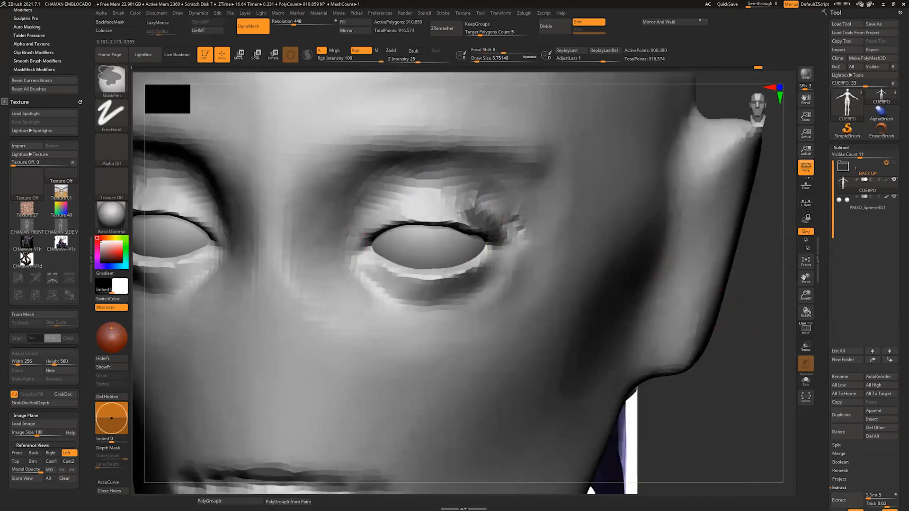
pyautogui.keyDown('ctrl'); pyautogui.moveTo(763, 323); pyautogui.dragTo(781, 304); pyautogui.keyUp('ctrl')
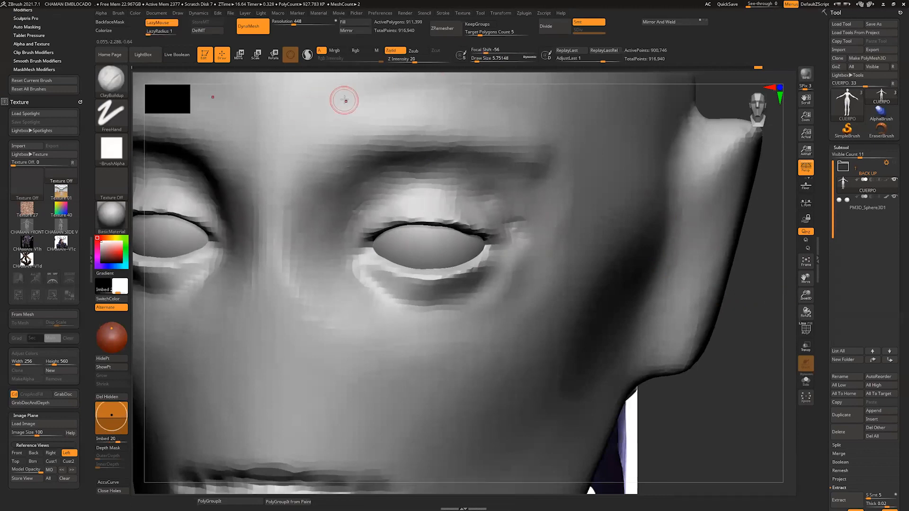
# Step: Set the DynaMesh resolution to 648 and remesh the body
pyautogui.moveTo(293, 24); pyautogui.dragTo(297, 24)
pyautogui.keyDown('alt'); pyautogui.moveTo(765, 265); pyautogui.dragTo(738, 237); pyautogui.keyUp('alt')
pyautogui.moveTo(703, 247); pyautogui.dragTo(653, 245)
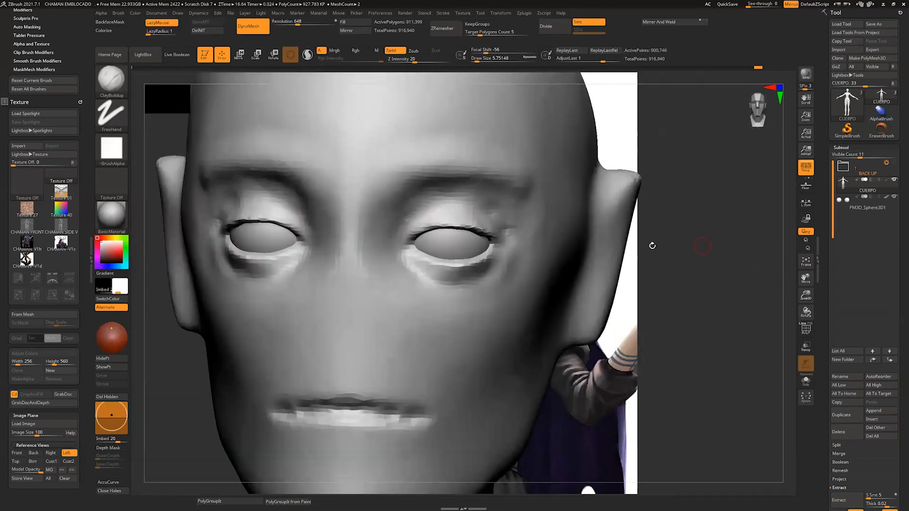
# Step: Mask the upper eyelids above the eye openings with the MaskPen brush at a draw size of about 7
pyautogui.moveTo(748, 308); pyautogui.dragTo(670, 306)
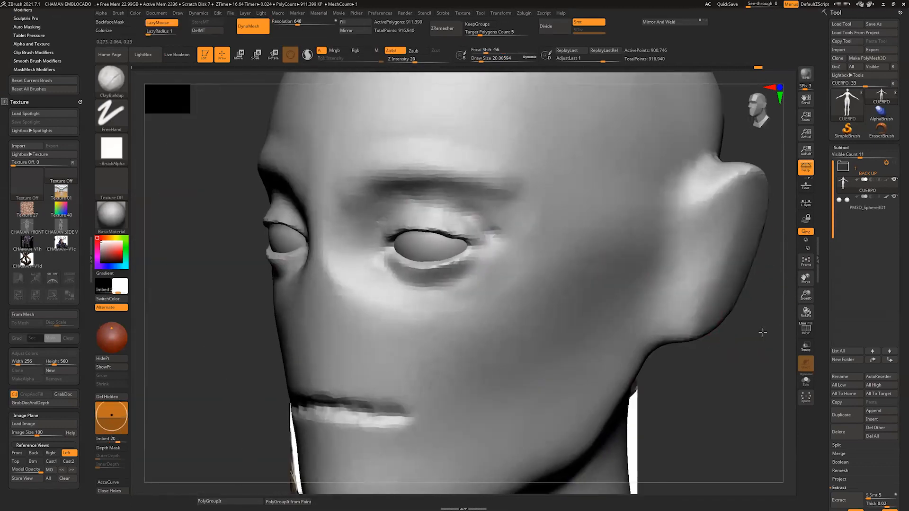
pyautogui.keyDown('alt'); pyautogui.moveTo(763, 330); pyautogui.dragTo(736, 384); pyautogui.keyUp('alt')
pyautogui.press('s')
pyautogui.moveTo(462, 278)
pyautogui.keyDown('ctrl'); pyautogui.mouseDown()
pyautogui.moveTo(386, 280)
pyautogui.moveTo(446, 281)
pyautogui.mouseUp(); pyautogui.keyUp('ctrl')
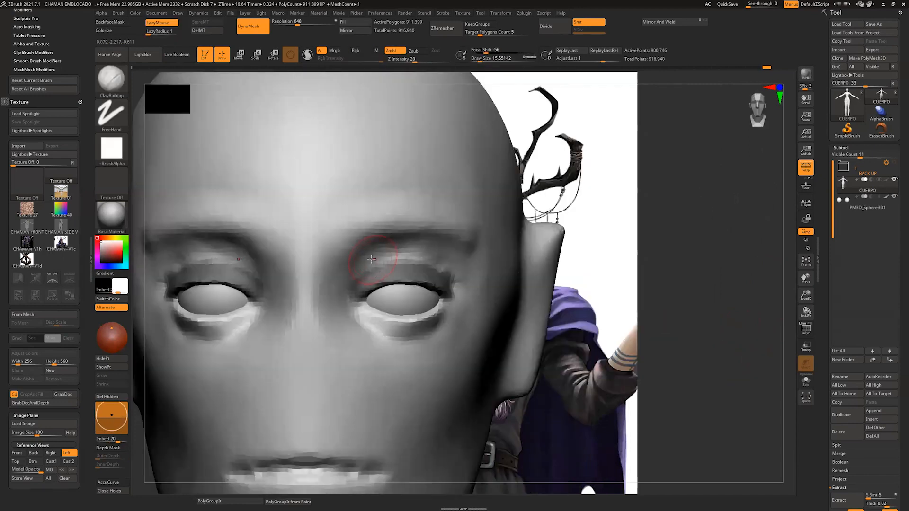
pyautogui.moveTo(370, 251)
pyautogui.mouseDown()
pyautogui.moveTo(426, 246)
pyautogui.moveTo(458, 271)
pyautogui.mouseUp()
pyautogui.moveTo(402, 244)
pyautogui.mouseDown()
pyautogui.moveTo(426, 245)
pyautogui.moveTo(458, 274)
pyautogui.mouseUp()
# Step: Build up the folds above the masked upper eyelids with ClayBuildup at a draw size of about 16 and smooth them
pyautogui.moveTo(699, 276); pyautogui.dragTo(649, 276)
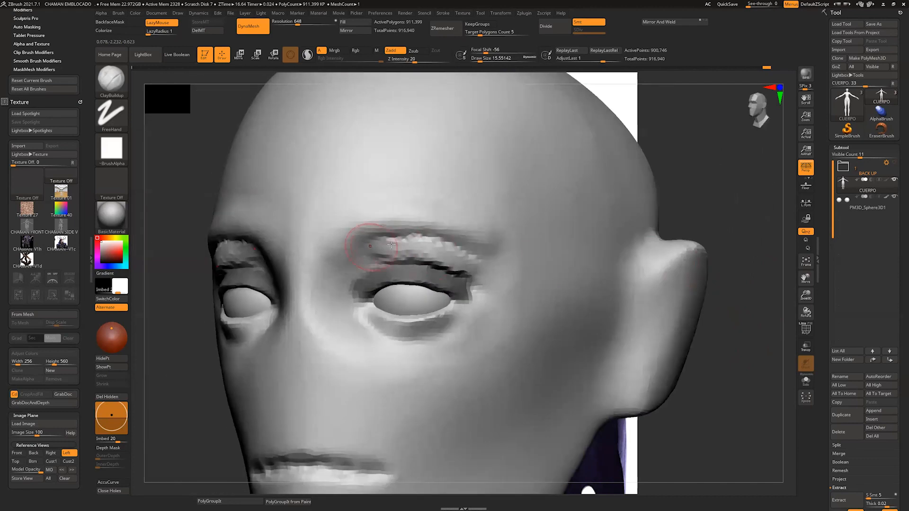
pyautogui.moveTo(379, 243)
pyautogui.mouseDown()
pyautogui.moveTo(494, 269)
pyautogui.moveTo(440, 242)
pyautogui.moveTo(482, 252)
pyautogui.moveTo(428, 236)
pyautogui.moveTo(379, 239)
pyautogui.moveTo(473, 251)
pyautogui.mouseUp()
pyautogui.moveTo(706, 199)
pyautogui.mouseDown()
pyautogui.moveTo(745, 199)
pyautogui.moveTo(687, 198)
pyautogui.mouseUp()
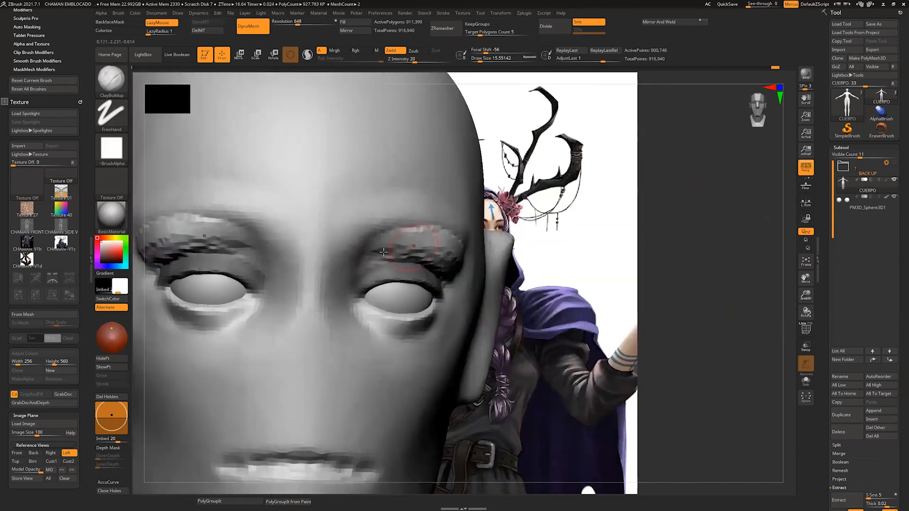
pyautogui.moveTo(389, 232); pyautogui.dragTo(364, 244)
pyautogui.moveTo(710, 213); pyautogui.dragTo(663, 213)
pyautogui.moveTo(426, 227)
pyautogui.mouseDown()
pyautogui.moveTo(506, 253)
pyautogui.moveTo(497, 232)
pyautogui.moveTo(468, 234)
pyautogui.moveTo(511, 253)
pyautogui.mouseUp()
pyautogui.keyDown('shift'); pyautogui.moveTo(375, 228); pyautogui.dragTo(520, 272); pyautogui.keyUp('shift')
pyautogui.moveTo(792, 288)
pyautogui.mouseDown()
pyautogui.moveTo(781, 292)
pyautogui.moveTo(795, 305)
pyautogui.mouseUp()
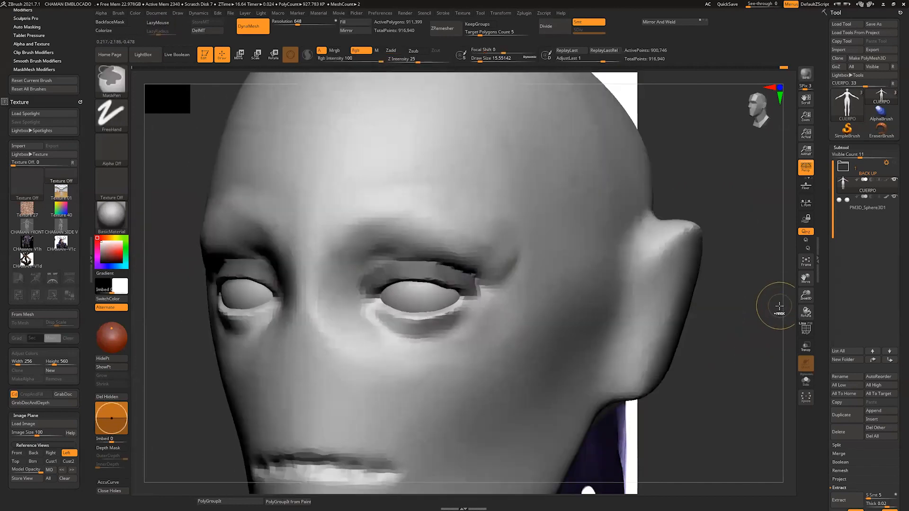
# Step: Reshape the eyelid folds and their outer ends beside the masked lids with the Move brush at a draw size of about 23
pyautogui.press('b')
pyautogui.press('m')
pyautogui.press('v')
pyautogui.press('s')
pyautogui.moveTo(490, 263); pyautogui.dragTo(496, 273)
pyautogui.press('s')
pyautogui.moveTo(463, 243)
pyautogui.mouseDown()
pyautogui.moveTo(463, 254)
pyautogui.moveTo(399, 240)
pyautogui.moveTo(361, 246)
pyautogui.mouseUp()
pyautogui.keyDown('shift'); pyautogui.moveTo(718, 168); pyautogui.dragTo(731, 172); pyautogui.keyUp('shift')
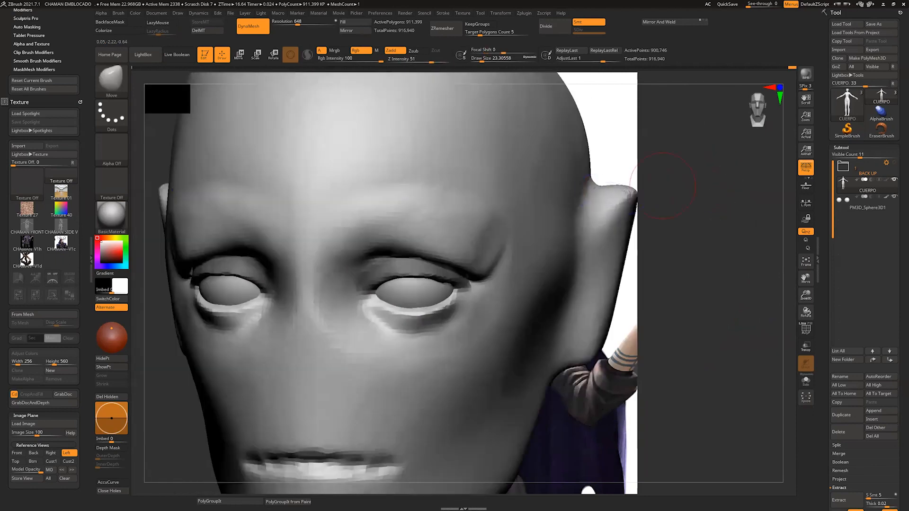
pyautogui.keyDown('shift'); pyautogui.moveTo(495, 242); pyautogui.dragTo(487, 255); pyautogui.keyUp('shift')
# Step: Try smoothing the area below the inner eye corner, undo that stroke, and clear the upper eyelid mask
pyautogui.moveTo(715, 184); pyautogui.dragTo(870, 139)
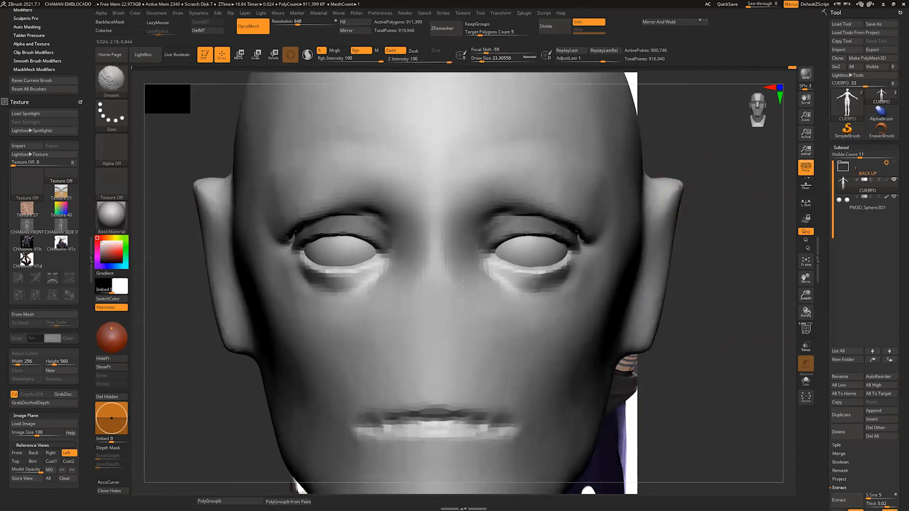
pyautogui.keyDown('shift'); pyautogui.moveTo(484, 285); pyautogui.dragTo(494, 286); pyautogui.keyUp('shift')
pyautogui.hotkey('ctrl', 'z')
pyautogui.moveTo(722, 289)
pyautogui.keyDown('alt'); pyautogui.mouseDown()
pyautogui.moveTo(677, 285)
pyautogui.moveTo(758, 281)
pyautogui.mouseUp(); pyautogui.keyUp('alt')
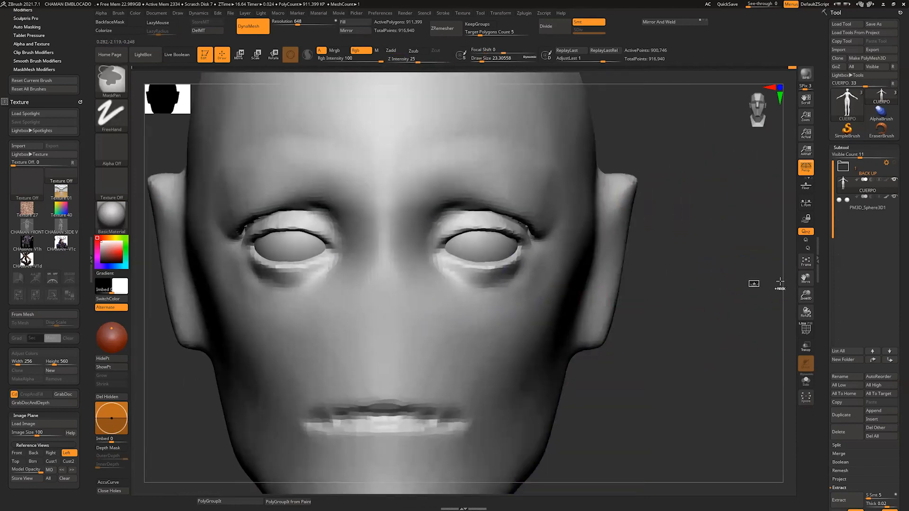
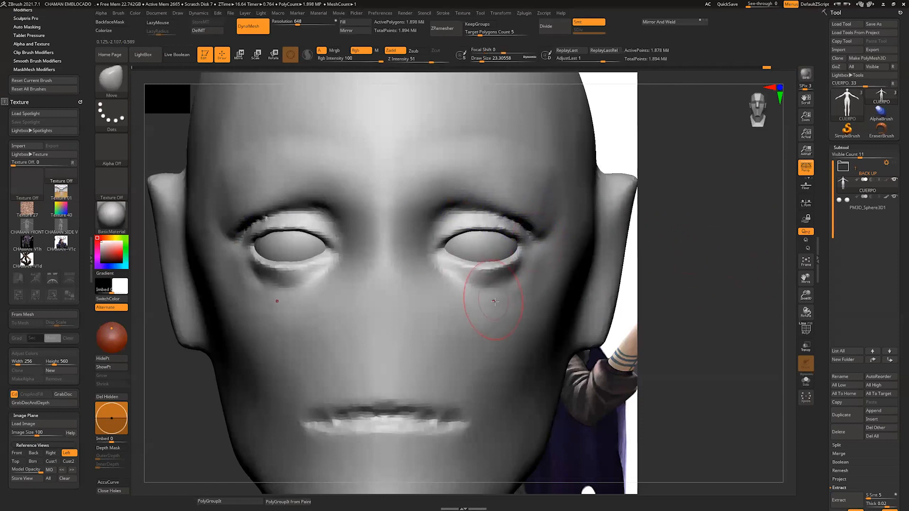
pyautogui.press('b')
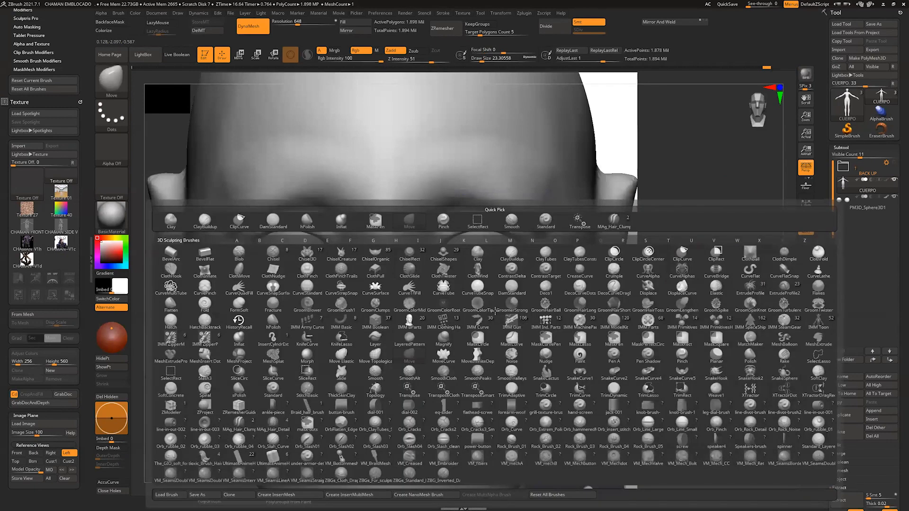
pyautogui.press('p')
pyautogui.click(683, 355)
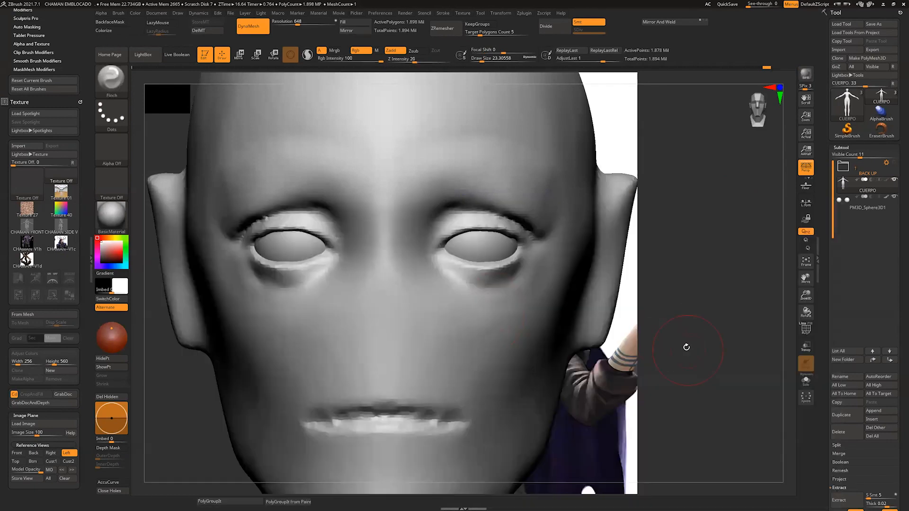
pyautogui.press('s')
pyautogui.moveTo(525, 280); pyautogui.dragTo(519, 279)
# Step: Build up a ridge under the lower eyelids from the outer to the inner eye corners with ClayBuildup and smooth it
pyautogui.moveTo(724, 268); pyautogui.dragTo(636, 257)
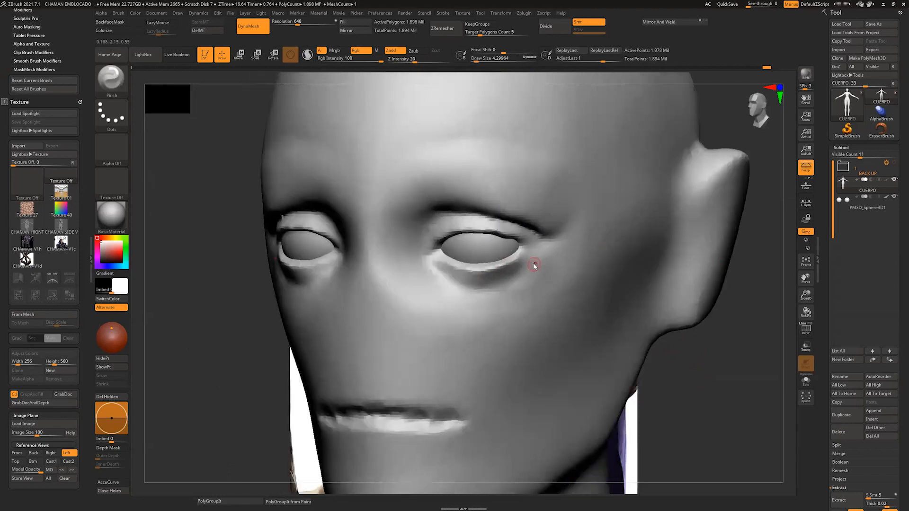
pyautogui.press('s')
pyautogui.moveTo(532, 266); pyautogui.dragTo(534, 266)
pyautogui.press('b')
pyautogui.press('c')
pyautogui.press('b')
pyautogui.moveTo(537, 257); pyautogui.dragTo(430, 272)
pyautogui.keyDown('shift'); pyautogui.moveTo(542, 262); pyautogui.dragTo(455, 280); pyautogui.keyUp('shift')
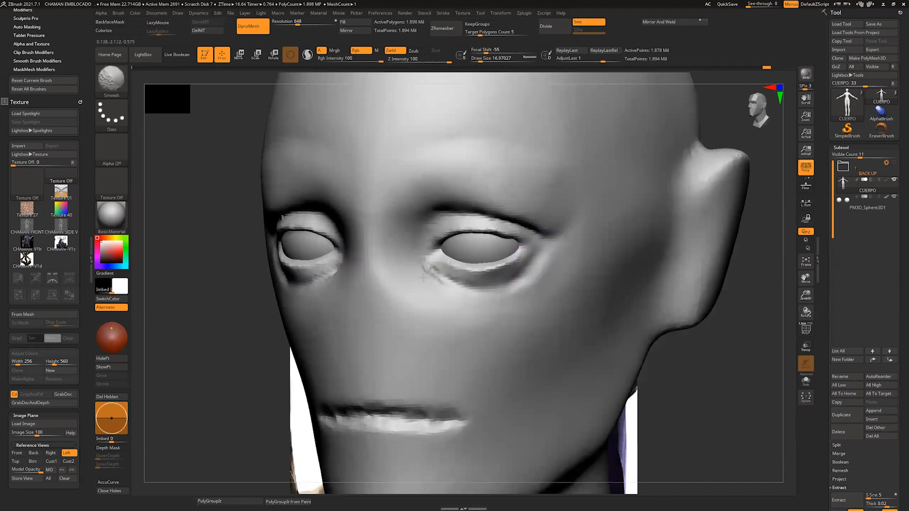
# Step: Build up the cheekbones below the outer eye corners with crossing ClayBuildup strokes at a draw size of about 14
pyautogui.moveTo(651, 351)
pyautogui.mouseDown()
pyautogui.moveTo(679, 349)
pyautogui.moveTo(668, 309)
pyautogui.mouseUp()
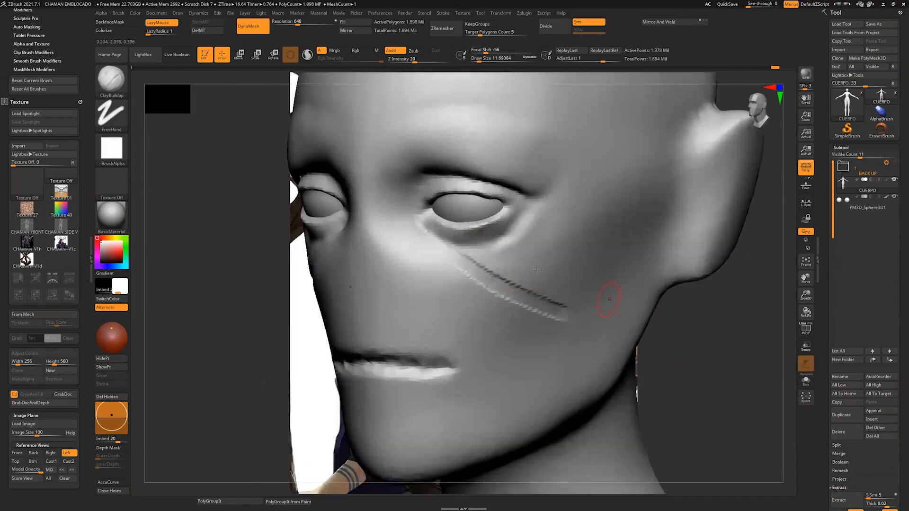
pyautogui.moveTo(485, 308); pyautogui.dragTo(554, 258)
pyautogui.moveTo(445, 247); pyautogui.dragTo(554, 318)
pyautogui.moveTo(471, 264); pyautogui.dragTo(558, 243)
pyautogui.moveTo(503, 276); pyautogui.dragTo(559, 234)
pyautogui.moveTo(491, 263); pyautogui.dragTo(542, 230)
pyautogui.moveTo(521, 292); pyautogui.dragTo(560, 240)
pyautogui.moveTo(535, 310); pyautogui.dragTo(563, 251)
pyautogui.moveTo(473, 264)
pyautogui.mouseDown()
pyautogui.moveTo(515, 312)
pyautogui.moveTo(500, 335)
pyautogui.mouseUp()
pyautogui.moveTo(478, 280); pyautogui.dragTo(516, 327)
pyautogui.moveTo(509, 271)
pyautogui.mouseDown()
pyautogui.moveTo(529, 299)
pyautogui.moveTo(540, 226)
pyautogui.mouseUp()
pyautogui.moveTo(521, 308)
pyautogui.mouseDown()
pyautogui.moveTo(555, 248)
pyautogui.moveTo(521, 324)
pyautogui.mouseUp()
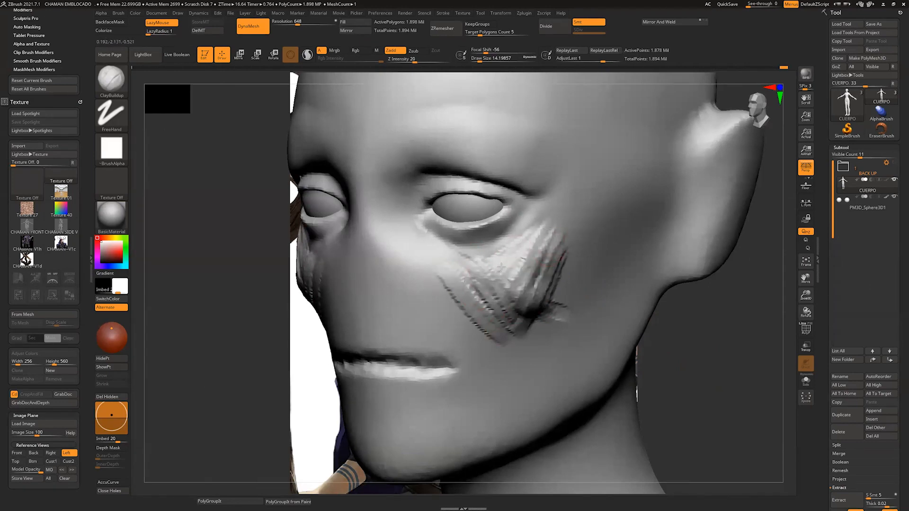
pyautogui.moveTo(490, 275); pyautogui.dragTo(540, 247)
pyautogui.moveTo(539, 246); pyautogui.dragTo(483, 279)
# Step: Try building up the brows and eye socket rims with ClayBuildup at a draw size of about 14, and undo the strokes
pyautogui.moveTo(682, 288); pyautogui.dragTo(742, 289)
pyautogui.moveTo(633, 274); pyautogui.dragTo(590, 251)
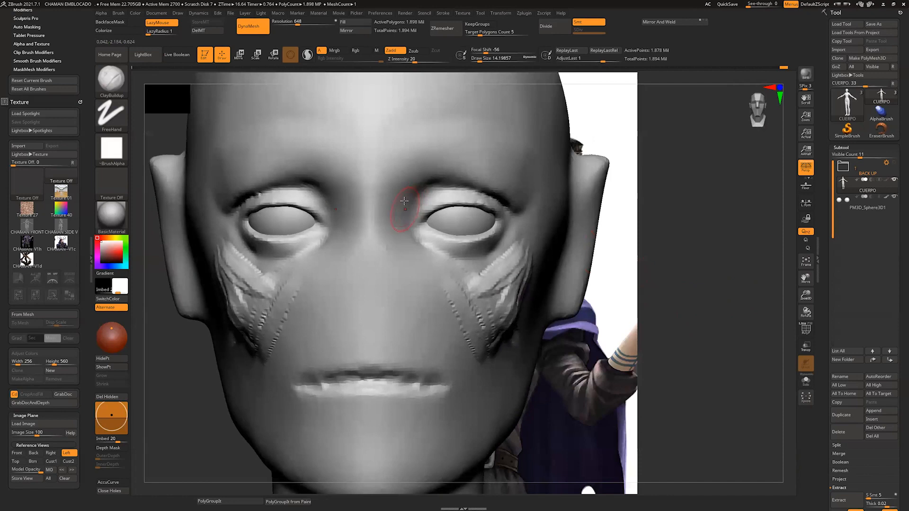
pyautogui.moveTo(404, 201)
pyautogui.mouseDown()
pyautogui.moveTo(495, 167)
pyautogui.moveTo(523, 183)
pyautogui.moveTo(478, 284)
pyautogui.moveTo(397, 188)
pyautogui.moveTo(423, 163)
pyautogui.mouseUp()
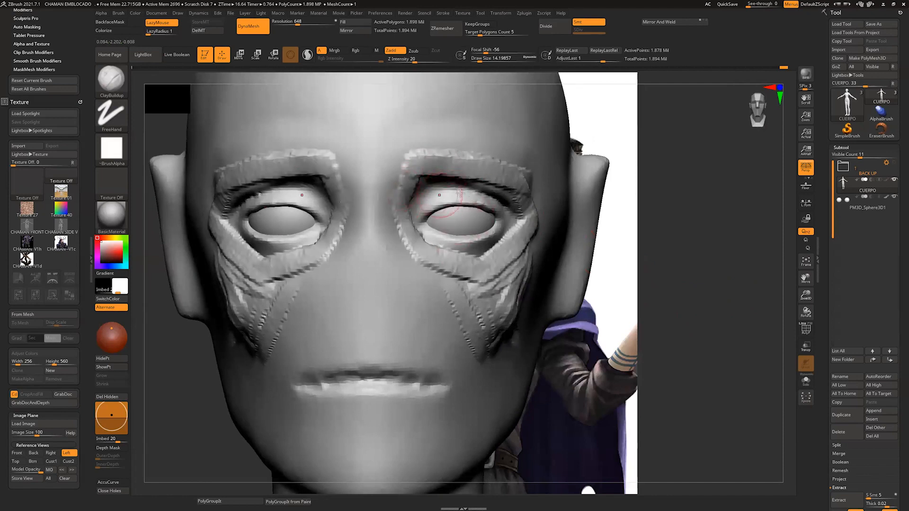
pyautogui.moveTo(709, 228); pyautogui.dragTo(644, 213)
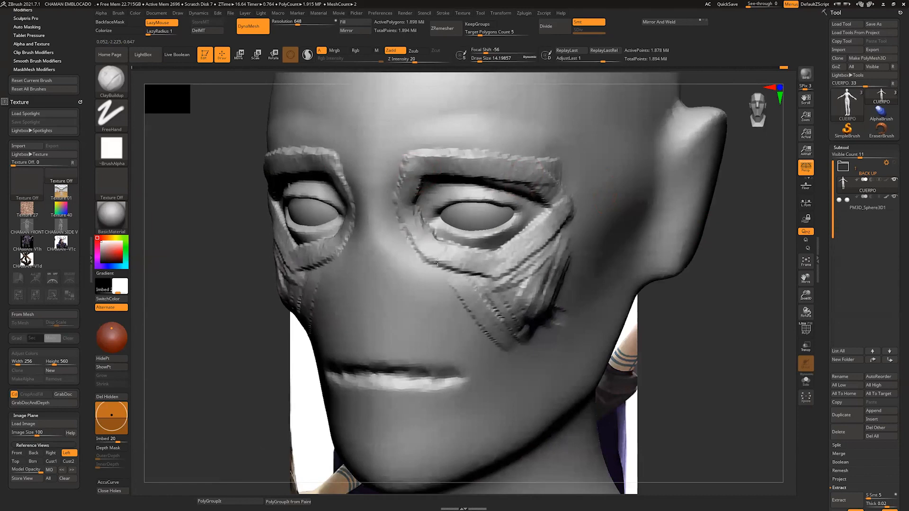
pyautogui.hotkey('ctrl', 'z')
pyautogui.hotkey('ctrl', 'z')
pyautogui.hotkey('ctrl', 'z')
pyautogui.hotkey('ctrl', 'z')
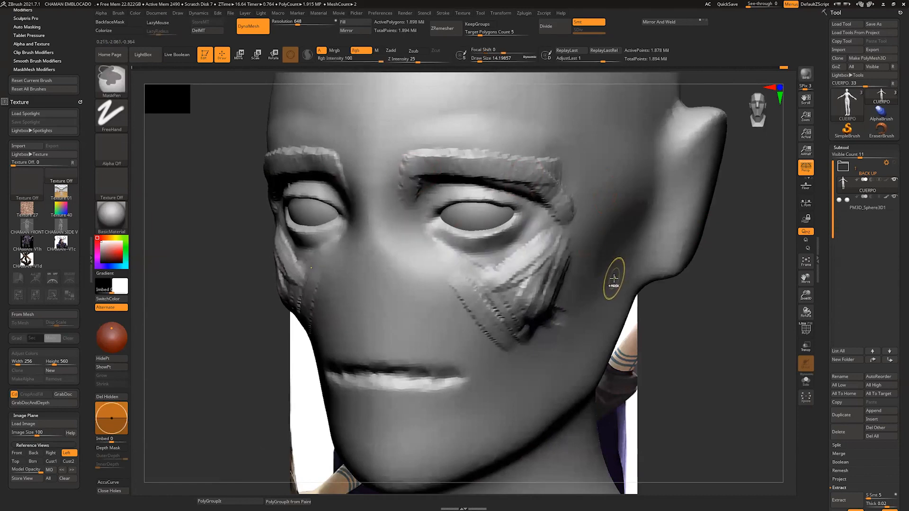
# Step: Fill in the inner cheeks with ClayBuildup and smooth the added cheek volume into the face
pyautogui.moveTo(543, 247)
pyautogui.mouseDown()
pyautogui.moveTo(518, 270)
pyautogui.moveTo(440, 274)
pyautogui.moveTo(513, 338)
pyautogui.mouseUp()
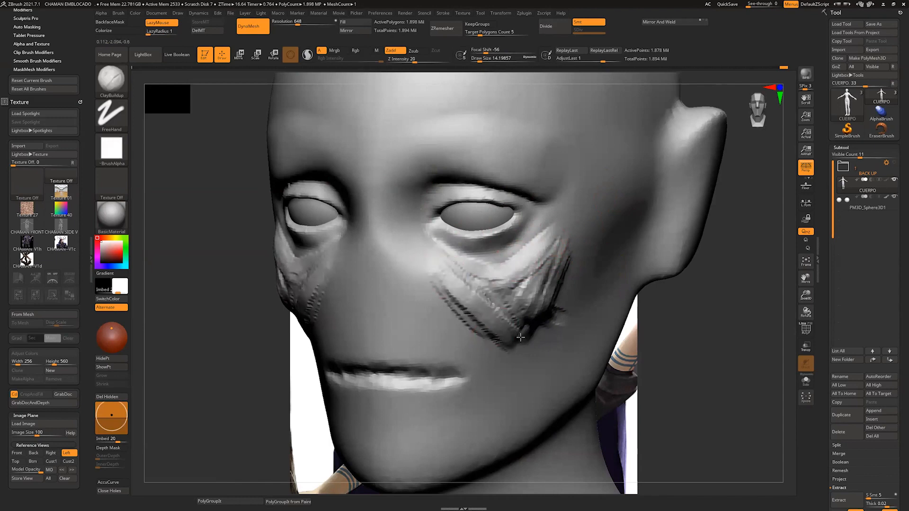
pyautogui.moveTo(480, 285); pyautogui.dragTo(515, 337)
pyautogui.press('s')
pyautogui.moveTo(482, 285)
pyautogui.mouseDown()
pyautogui.moveTo(457, 296)
pyautogui.moveTo(532, 282)
pyautogui.mouseUp()
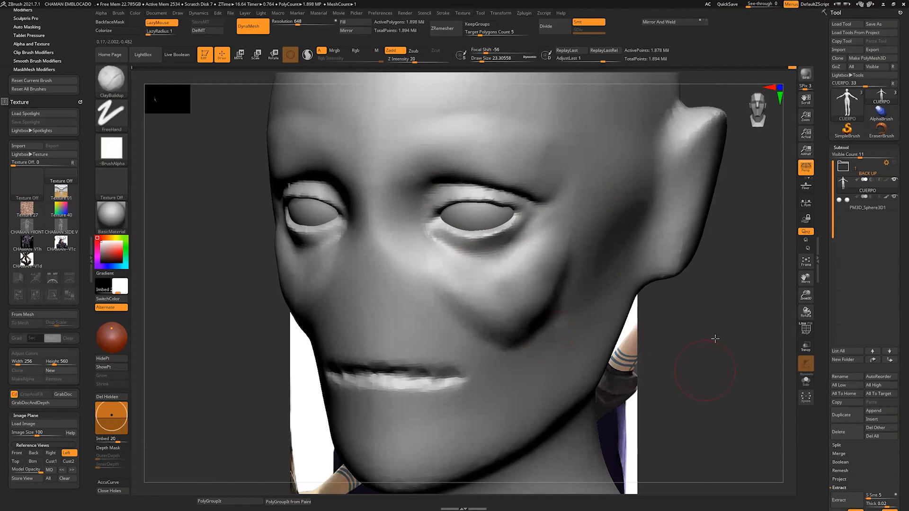
# Step: Build up the area between the cheeks, nose bridge and mouth with rows of vertical ClayBuildup strokes
pyautogui.moveTo(714, 339); pyautogui.dragTo(741, 332)
pyautogui.press('s')
pyautogui.moveTo(531, 297); pyautogui.dragTo(505, 353)
pyautogui.press('s')
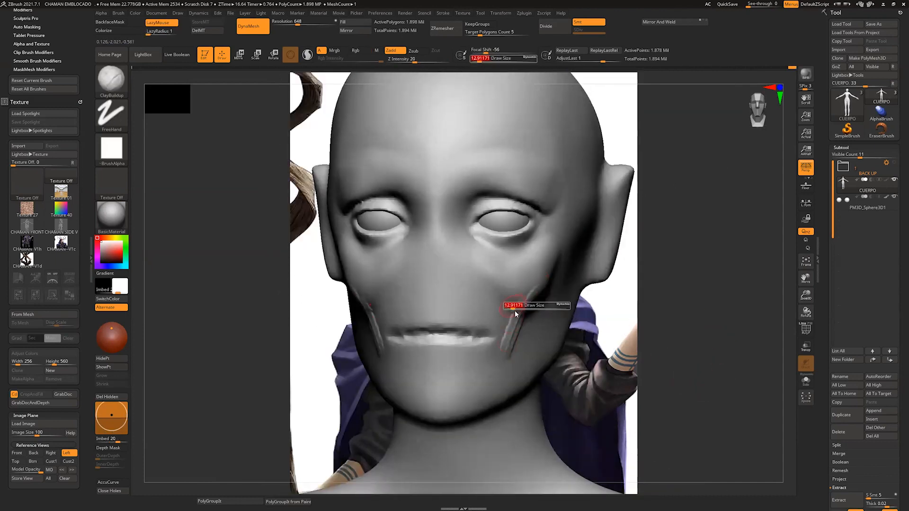
pyautogui.moveTo(511, 311); pyautogui.dragTo(515, 310)
pyautogui.moveTo(514, 310)
pyautogui.mouseDown()
pyautogui.moveTo(499, 359)
pyautogui.moveTo(491, 353)
pyautogui.mouseUp()
pyautogui.moveTo(500, 290)
pyautogui.mouseDown()
pyautogui.moveTo(486, 335)
pyautogui.moveTo(473, 324)
pyautogui.mouseUp()
pyautogui.moveTo(482, 271); pyautogui.dragTo(466, 325)
pyautogui.moveTo(474, 277)
pyautogui.mouseDown()
pyautogui.moveTo(460, 323)
pyautogui.moveTo(454, 310)
pyautogui.mouseUp()
pyautogui.moveTo(457, 262); pyautogui.dragTo(449, 313)
pyautogui.moveTo(453, 242); pyautogui.dragTo(443, 315)
pyautogui.moveTo(450, 277); pyautogui.dragTo(448, 321)
pyautogui.moveTo(457, 251)
pyautogui.mouseDown()
pyautogui.moveTo(457, 320)
pyautogui.moveTo(465, 315)
pyautogui.mouseUp()
pyautogui.moveTo(479, 269)
pyautogui.mouseDown()
pyautogui.moveTo(474, 318)
pyautogui.moveTo(483, 324)
pyautogui.mouseUp()
pyautogui.moveTo(495, 284); pyautogui.dragTo(496, 349)
pyautogui.moveTo(517, 293)
pyautogui.mouseDown()
pyautogui.moveTo(504, 356)
pyautogui.moveTo(512, 355)
pyautogui.mouseUp()
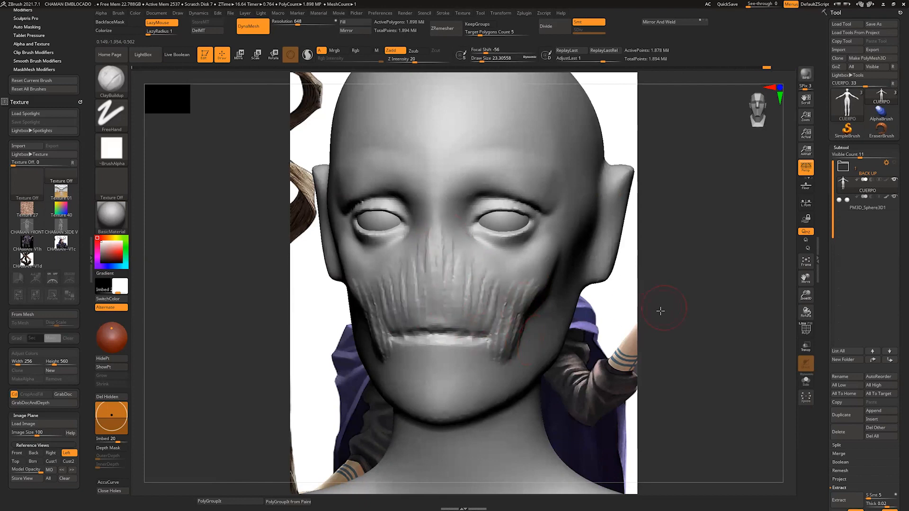
# Step: Add broader ClayBuildup strokes beside and above the mouth at a draw size of about 23
pyautogui.moveTo(660, 311); pyautogui.dragTo(601, 309)
pyautogui.moveTo(531, 280); pyautogui.dragTo(510, 341)
pyautogui.moveTo(497, 281)
pyautogui.mouseDown()
pyautogui.moveTo(490, 335)
pyautogui.moveTo(477, 335)
pyautogui.mouseUp()
pyautogui.moveTo(458, 279); pyautogui.dragTo(463, 321)
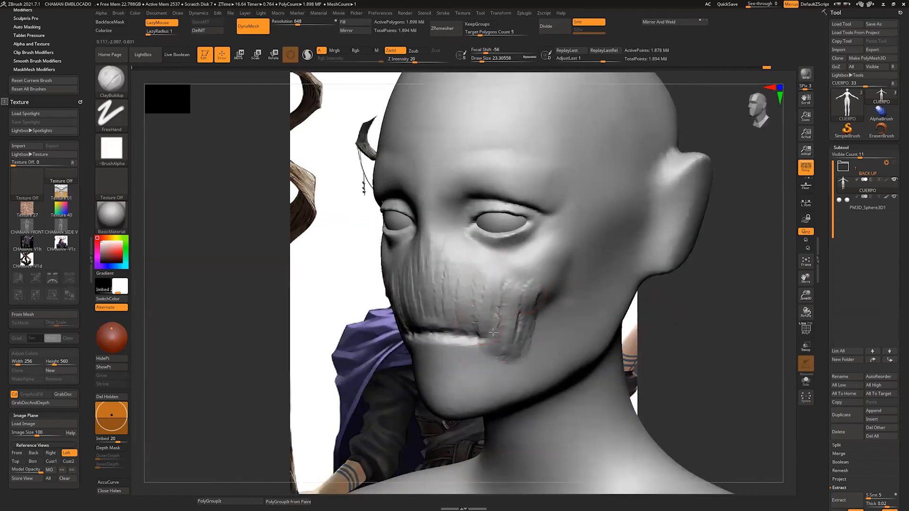
pyautogui.moveTo(530, 284); pyautogui.dragTo(511, 323)
# Step: Build up the cheekbone arches from the ears toward the cheeks with ClayBuildup at a draw size of about 23
pyautogui.moveTo(738, 292); pyautogui.dragTo(682, 283)
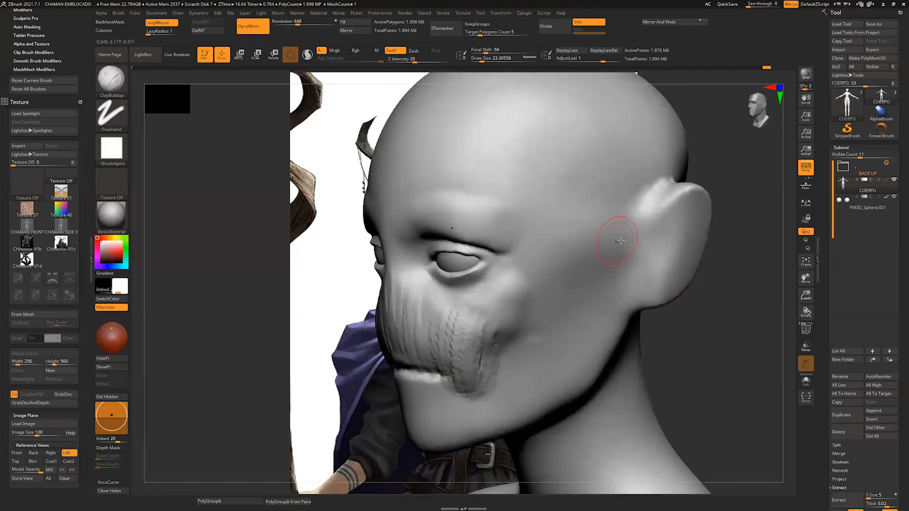
pyautogui.moveTo(611, 246)
pyautogui.mouseDown()
pyautogui.moveTo(510, 308)
pyautogui.moveTo(492, 305)
pyautogui.moveTo(628, 239)
pyautogui.moveTo(499, 291)
pyautogui.moveTo(628, 236)
pyautogui.moveTo(545, 286)
pyautogui.mouseUp()
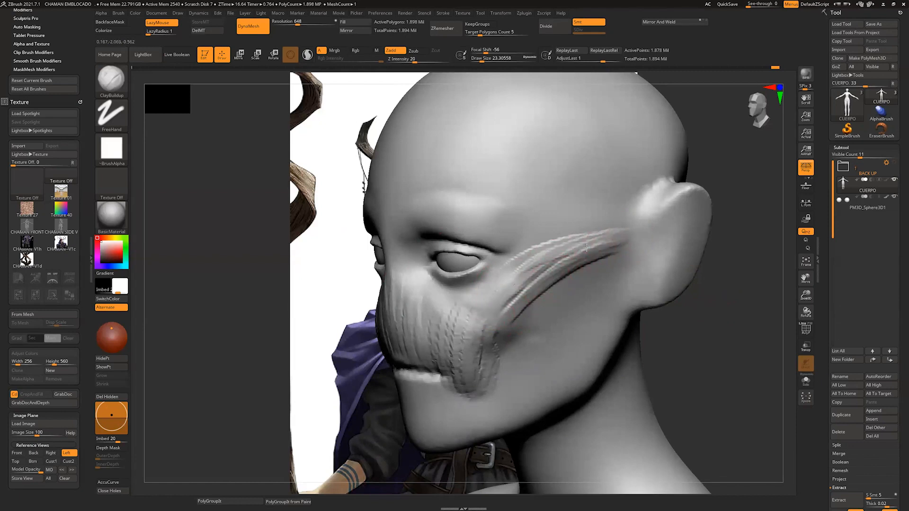
pyautogui.moveTo(623, 243)
pyautogui.mouseDown()
pyautogui.moveTo(517, 291)
pyautogui.moveTo(586, 254)
pyautogui.moveTo(525, 303)
pyautogui.mouseUp()
# Step: Smooth the built-up strokes over the nose area, cheekbones and mouth corners, enlarging the draw size to about 65
pyautogui.moveTo(706, 296); pyautogui.dragTo(771, 298)
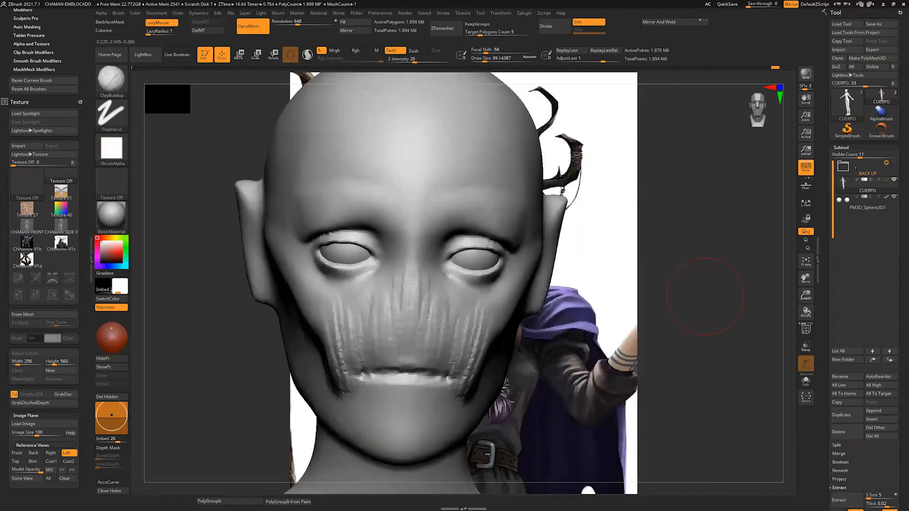
pyautogui.moveTo(422, 289)
pyautogui.keyDown('shift'); pyautogui.mouseDown()
pyautogui.moveTo(413, 325)
pyautogui.moveTo(337, 327)
pyautogui.mouseUp(); pyautogui.keyUp('shift')
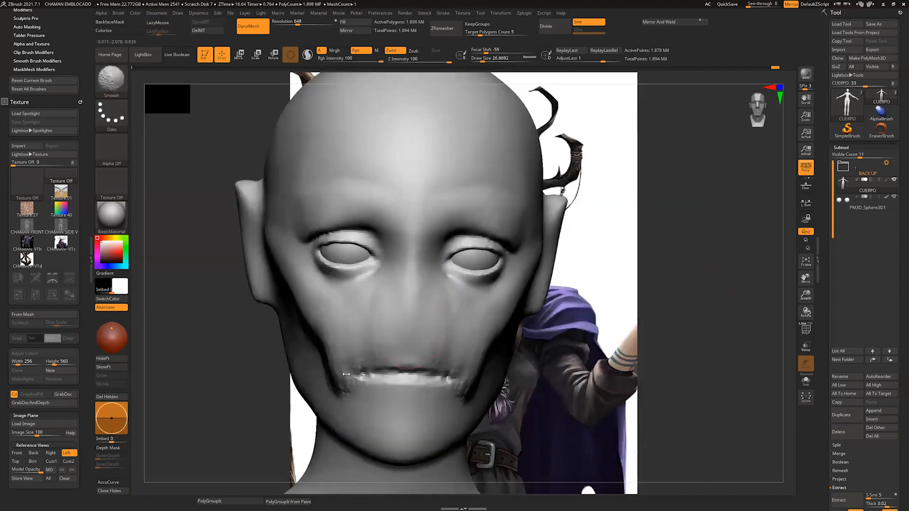
pyautogui.moveTo(663, 332)
pyautogui.mouseDown()
pyautogui.moveTo(710, 327)
pyautogui.moveTo(781, 296)
pyautogui.mouseUp()
pyautogui.moveTo(350, 280)
pyautogui.keyDown('shift'); pyautogui.mouseDown()
pyautogui.moveTo(367, 322)
pyautogui.moveTo(343, 289)
pyautogui.mouseUp(); pyautogui.keyUp('shift')
pyautogui.press('s')
pyautogui.press('shift')
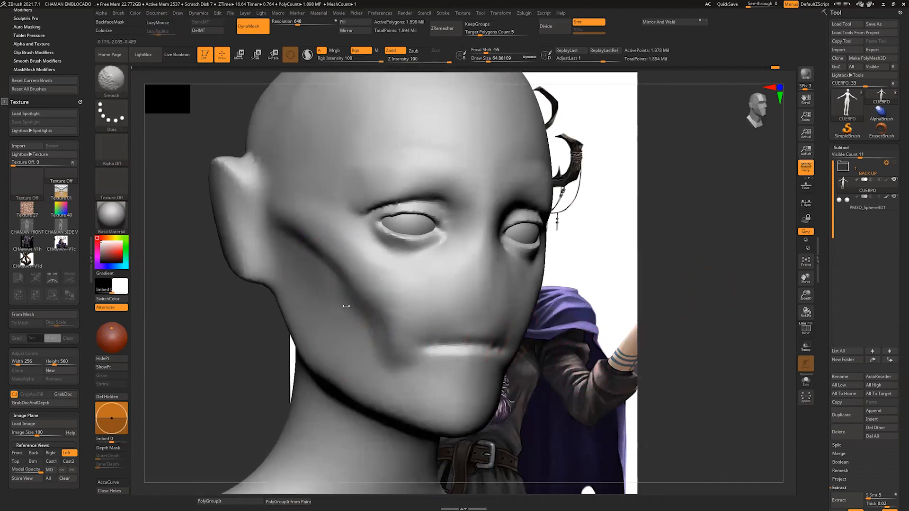
pyautogui.keyDown('shift'); pyautogui.moveTo(380, 360); pyautogui.dragTo(426, 367); pyautogui.keyUp('shift')
# Step: Flatten the cheek hollows from the mouth corners to the ears with hPolish at a draw size of about 33
pyautogui.moveTo(658, 351)
pyautogui.mouseDown()
pyautogui.moveTo(629, 346)
pyautogui.moveTo(672, 348)
pyautogui.moveTo(591, 351)
pyautogui.moveTo(611, 358)
pyautogui.mouseUp()
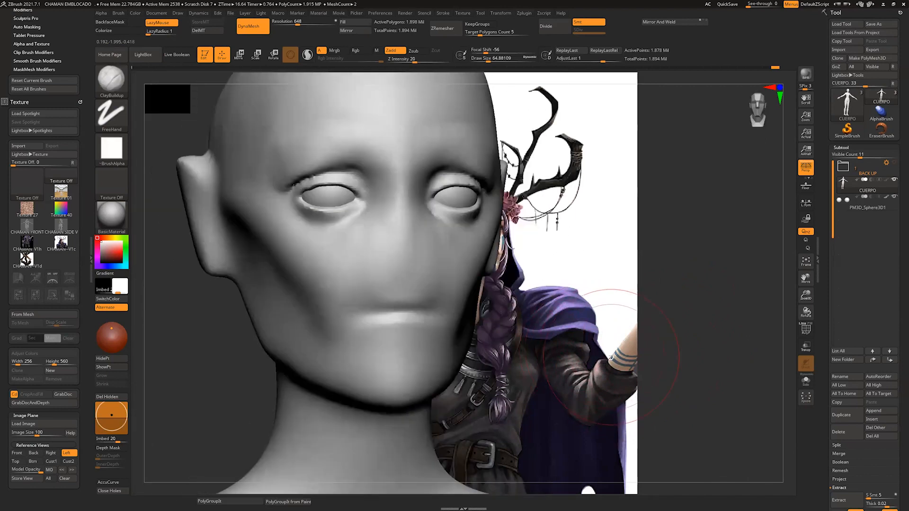
pyautogui.press('b')
pyautogui.press('h')
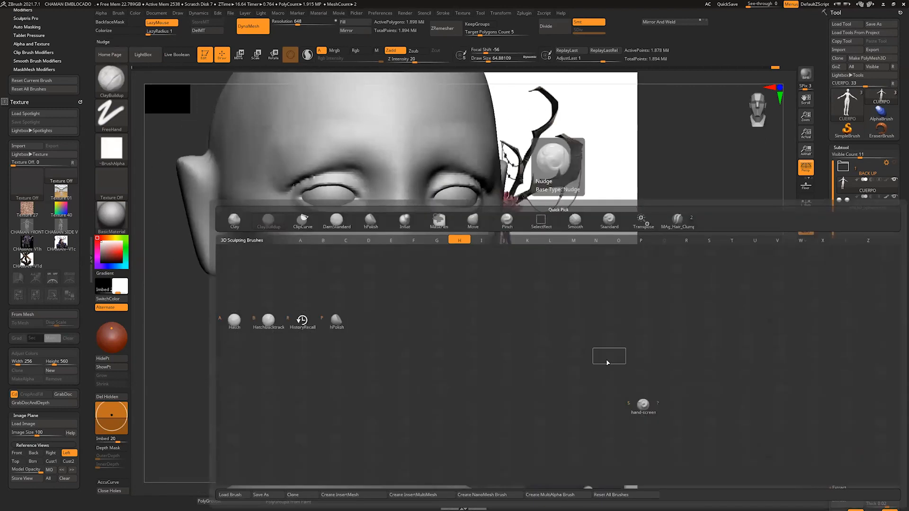
pyautogui.press('p')
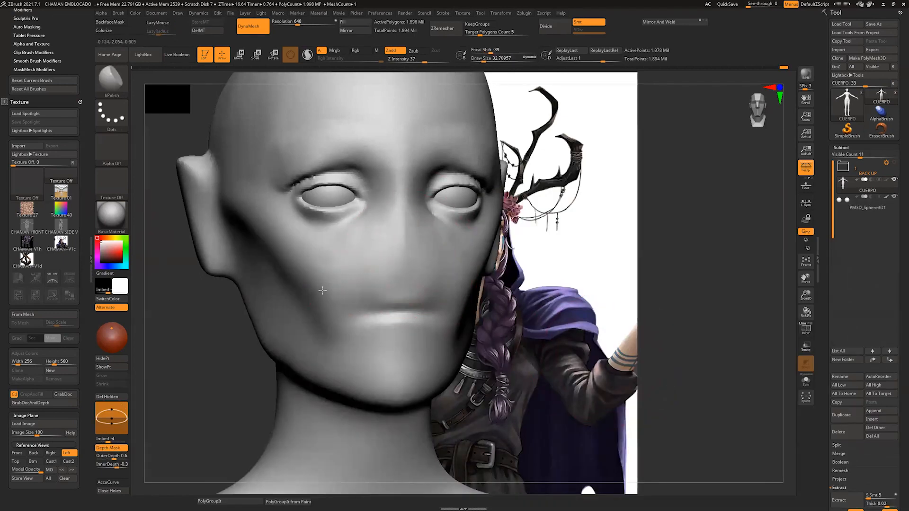
pyautogui.moveTo(560, 305); pyautogui.dragTo(504, 285)
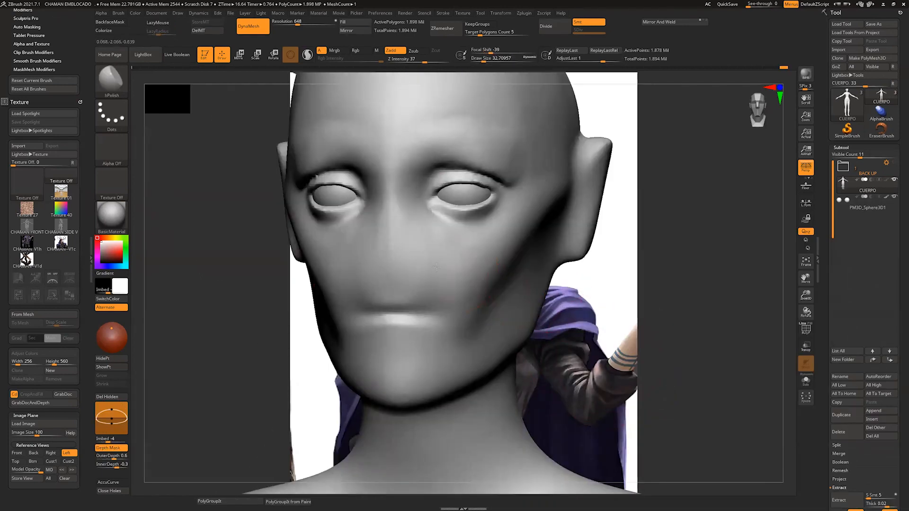
pyautogui.moveTo(468, 322); pyautogui.dragTo(500, 266)
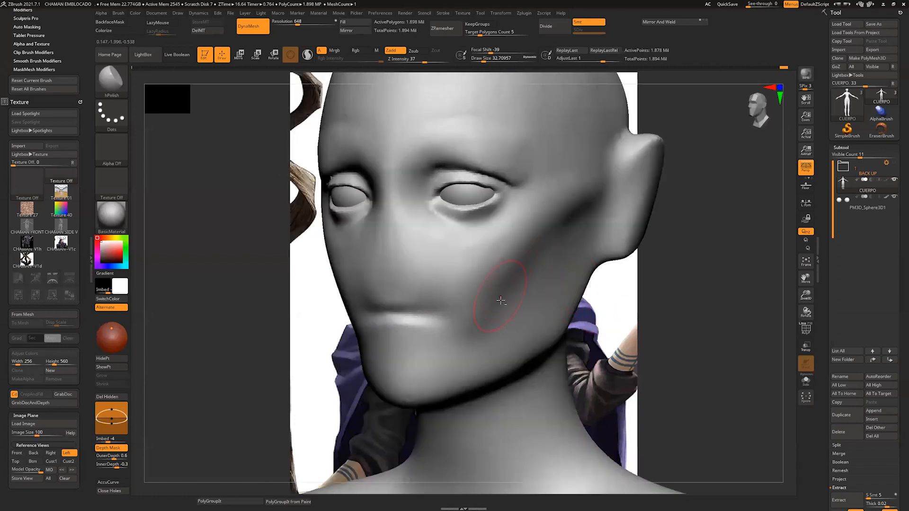
pyautogui.moveTo(668, 320); pyautogui.dragTo(647, 300)
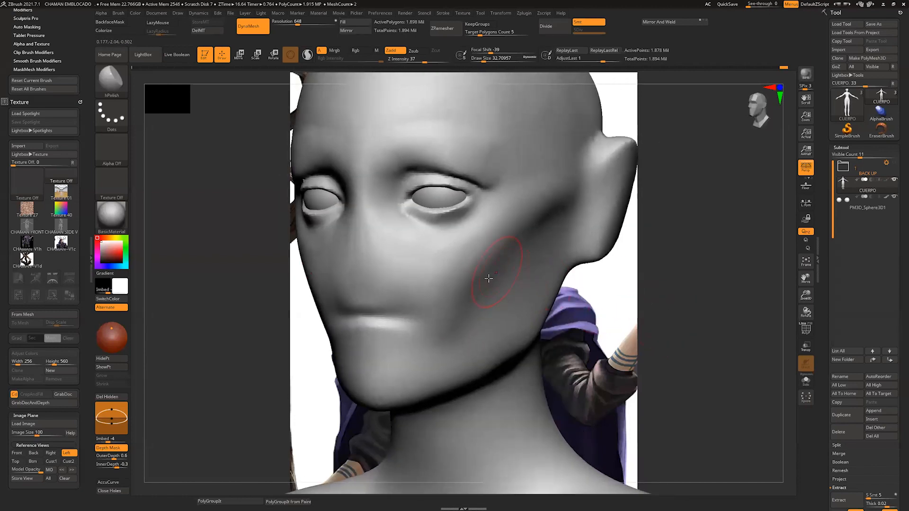
pyautogui.moveTo(514, 294); pyautogui.dragTo(551, 231)
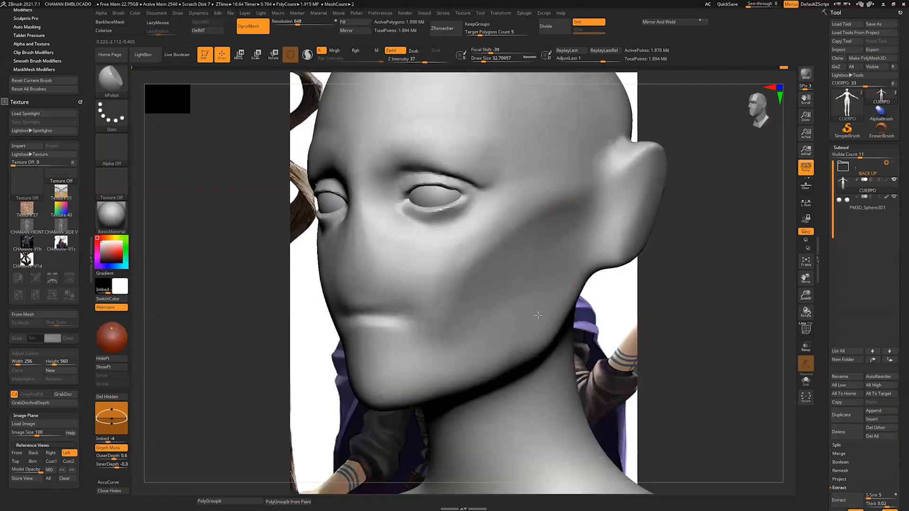
pyautogui.moveTo(449, 350)
pyautogui.mouseDown()
pyautogui.moveTo(490, 309)
pyautogui.moveTo(490, 322)
pyautogui.moveTo(560, 306)
pyautogui.mouseUp()
# Step: Smooth the cheeks and the area around the mouth at a draw size of about 33
pyautogui.moveTo(650, 305); pyautogui.dragTo(705, 301)
pyautogui.keyDown('shift'); pyautogui.moveTo(418, 254); pyautogui.dragTo(418, 261); pyautogui.keyUp('shift')
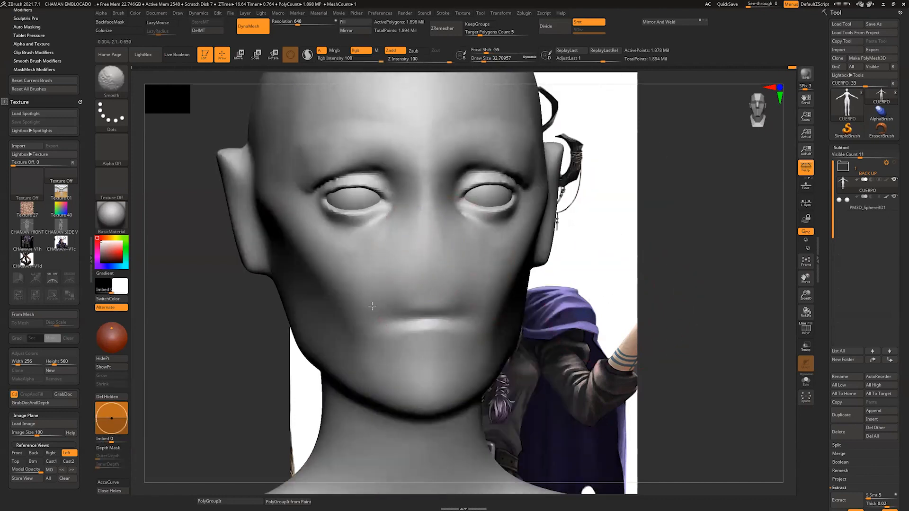
pyautogui.moveTo(372, 306)
pyautogui.mouseDown(button='right')
pyautogui.moveTo(544, 302)
pyautogui.moveTo(567, 330)
pyautogui.mouseUp(button='right')
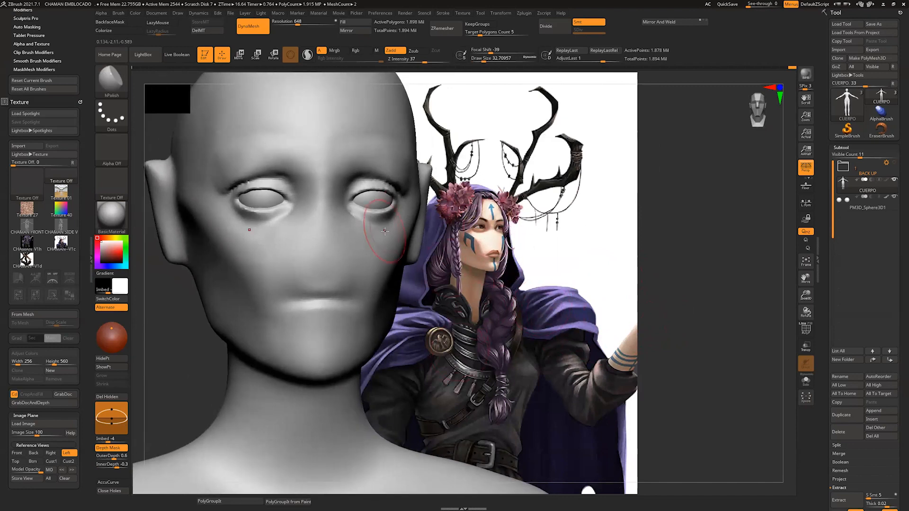
# Step: Reshape the mouth area, chin and jawline with the Move brush at a draw size of about 62
pyautogui.press('b')
pyautogui.press('m')
pyautogui.press('v')
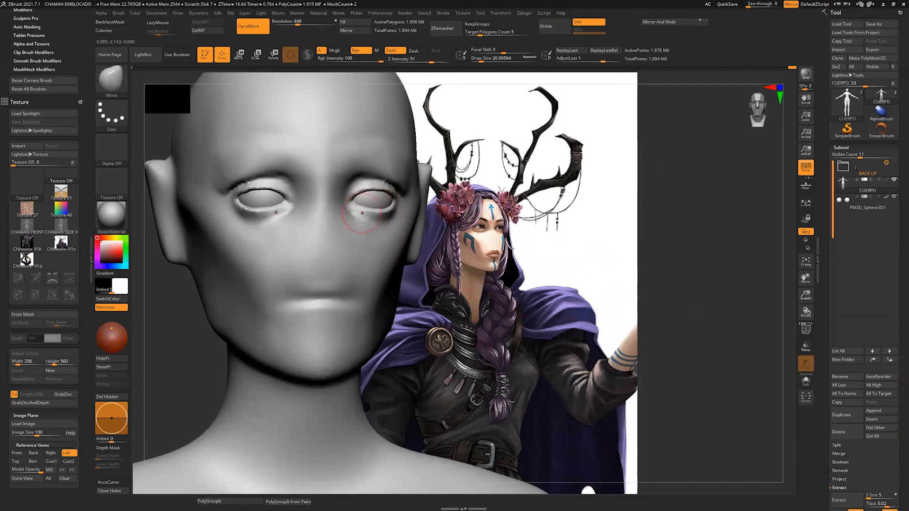
pyautogui.moveTo(466, 265); pyautogui.dragTo(472, 267)
pyautogui.press('s')
pyautogui.moveTo(313, 294); pyautogui.dragTo(314, 318)
pyautogui.moveTo(260, 353); pyautogui.dragTo(254, 359)
pyautogui.moveTo(301, 380); pyautogui.dragTo(303, 389)
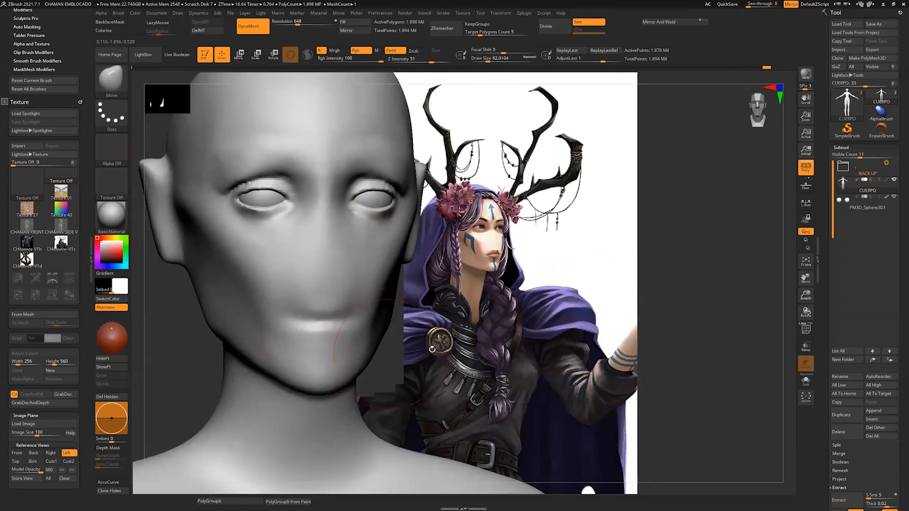
pyautogui.moveTo(413, 348); pyautogui.dragTo(442, 348)
pyautogui.moveTo(322, 320); pyautogui.dragTo(321, 324)
# Step: Adjust the outer part of the upper eyelids with the Move brush at a draw size of about 16
pyautogui.moveTo(426, 323)
pyautogui.keyDown('alt'); pyautogui.mouseDown()
pyautogui.moveTo(480, 346)
pyautogui.moveTo(479, 354)
pyautogui.mouseUp(); pyautogui.keyUp('alt')
pyautogui.press('s')
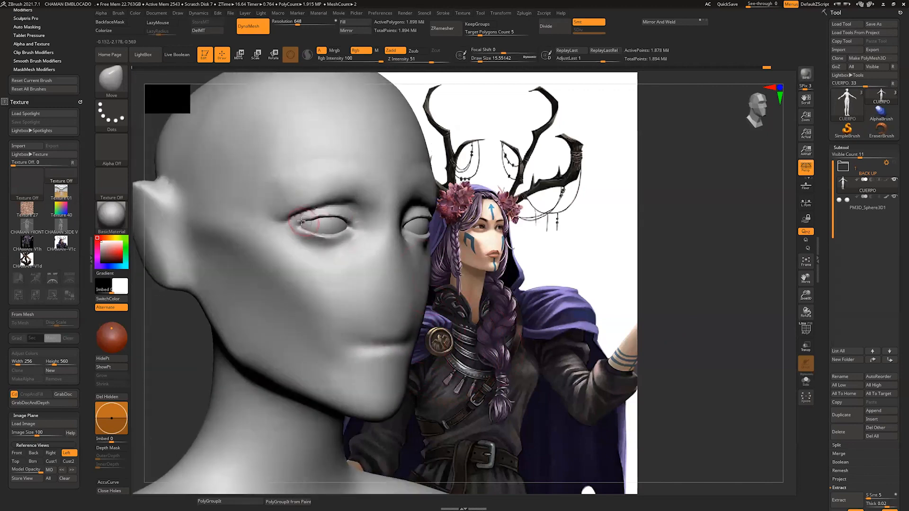
pyautogui.moveTo(319, 217); pyautogui.dragTo(321, 221)
pyautogui.moveTo(514, 310)
pyautogui.mouseDown()
pyautogui.moveTo(483, 312)
pyautogui.moveTo(514, 307)
pyautogui.moveTo(516, 324)
pyautogui.mouseUp()
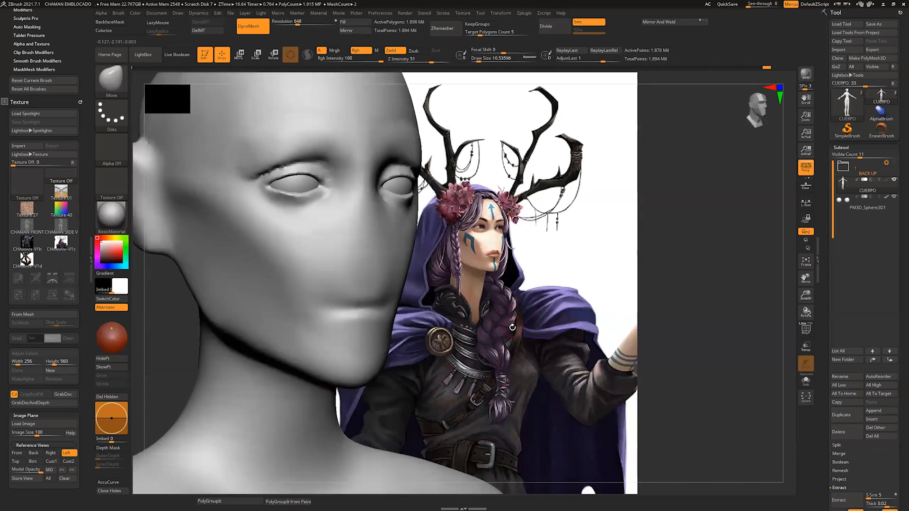
# Step: Carve the line between the lips with DamStandard at a draw size of about 12
pyautogui.press('b')
pyautogui.press('d')
pyautogui.press('s')
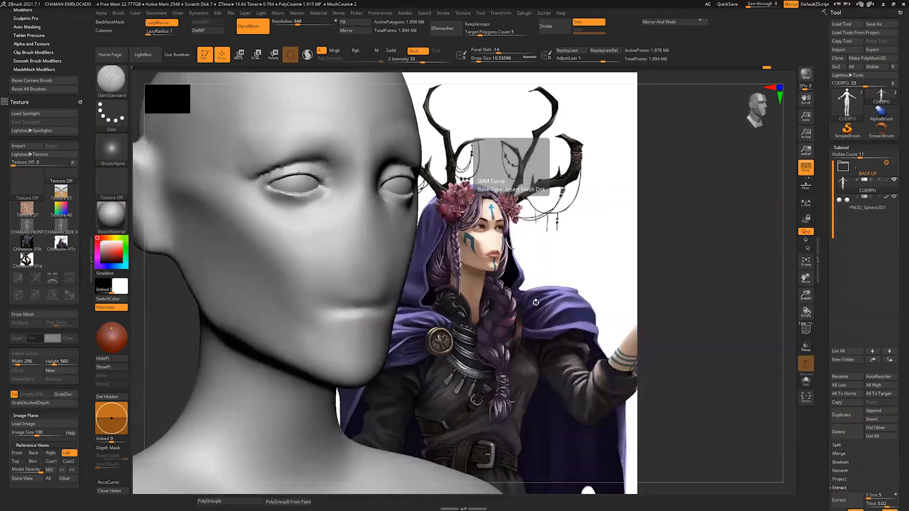
pyautogui.press('s')
pyautogui.moveTo(376, 300)
pyautogui.mouseDown()
pyautogui.moveTo(367, 309)
pyautogui.moveTo(439, 322)
pyautogui.mouseUp()
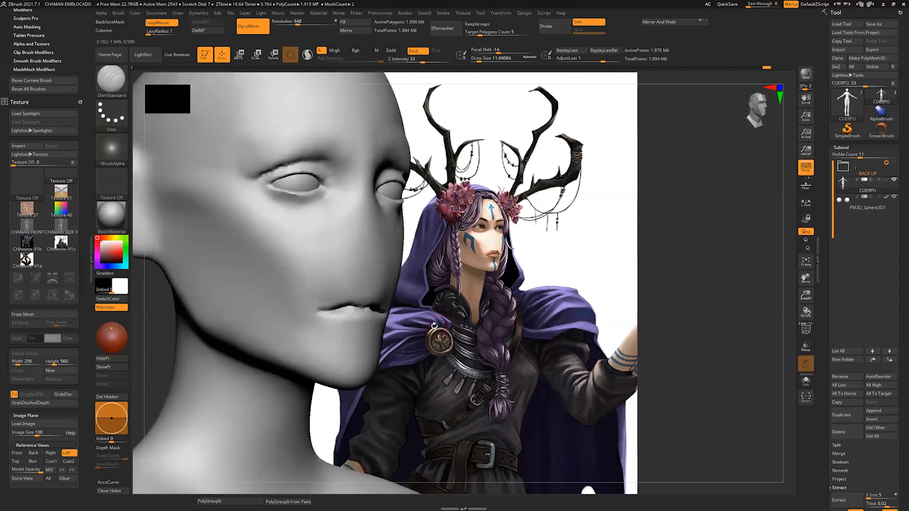
# Step: Switch to the ClayBuildup brush for adding volume to the lips
pyautogui.press('b')
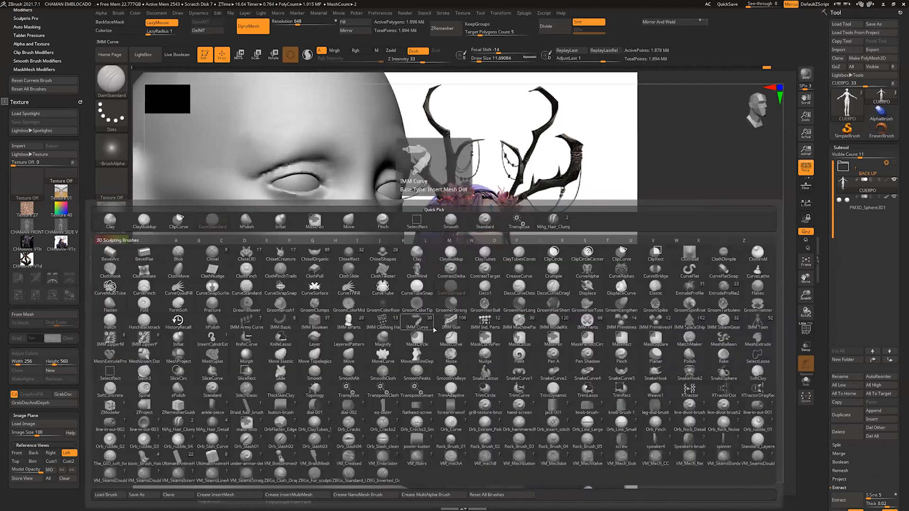
pyautogui.press('c')
pyautogui.press('b')
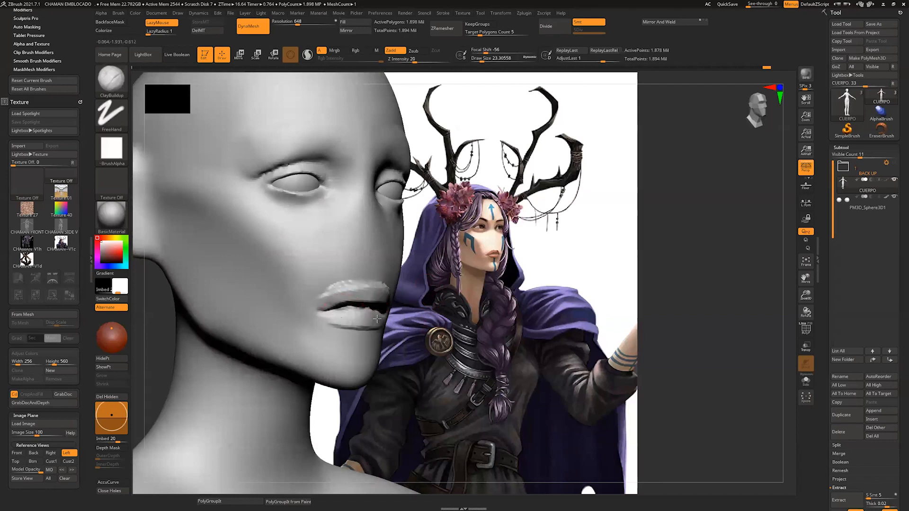
# Step: Try to build up both lips with ClayBuildup at a draw size of about 23
pyautogui.moveTo(385, 298); pyautogui.dragTo(390, 299)
pyautogui.moveTo(479, 298)
pyautogui.mouseDown()
pyautogui.moveTo(411, 301)
pyautogui.moveTo(476, 296)
pyautogui.moveTo(452, 340)
pyautogui.moveTo(458, 335)
pyautogui.moveTo(443, 332)
pyautogui.moveTo(452, 331)
pyautogui.mouseUp()
pyautogui.hotkey('ctrl', 'z')
pyautogui.hotkey('ctrl', 'z')
pyautogui.hotkey('ctrl', 'z')
# Step: Build up the lower lip with ClayBuildup at draw sizes of about 5 to 11
pyautogui.press('s')
pyautogui.moveTo(348, 318); pyautogui.dragTo(332, 316)
pyautogui.moveTo(407, 316); pyautogui.dragTo(353, 321, button='right')
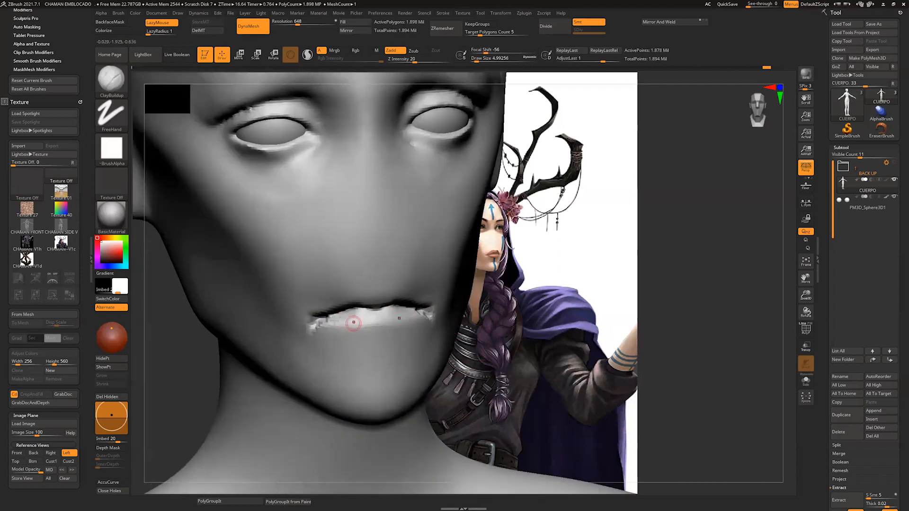
pyautogui.moveTo(338, 324)
pyautogui.keyDown('shift'); pyautogui.mouseDown()
pyautogui.moveTo(375, 343)
pyautogui.moveTo(360, 340)
pyautogui.mouseUp(); pyautogui.keyUp('shift')
pyautogui.moveTo(450, 310); pyautogui.dragTo(409, 322, button='right')
pyautogui.moveTo(409, 321); pyautogui.dragTo(339, 322)
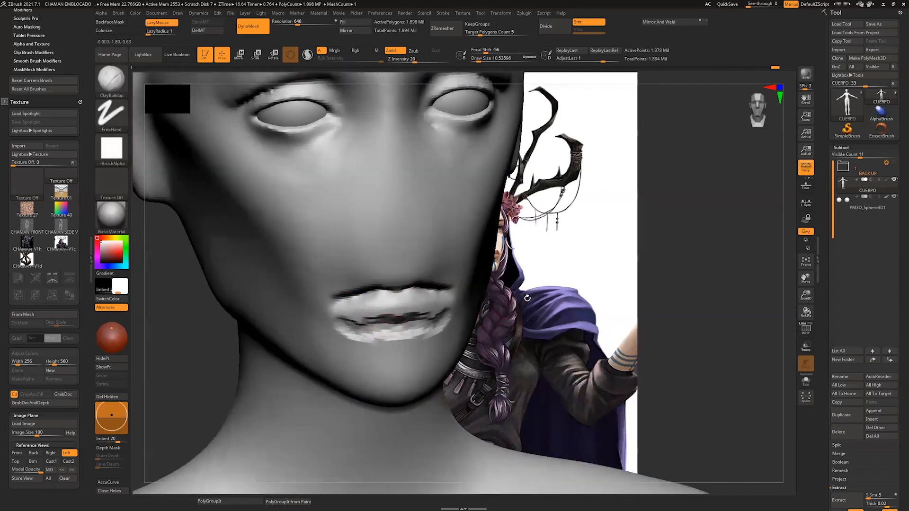
pyautogui.moveTo(527, 298); pyautogui.dragTo(531, 277)
pyautogui.moveTo(393, 327)
pyautogui.keyDown('shift'); pyautogui.mouseDown()
pyautogui.moveTo(495, 317)
pyautogui.moveTo(452, 305)
pyautogui.moveTo(482, 296)
pyautogui.mouseUp(); pyautogui.keyUp('shift')
# Step: Build up the upper lip and its pointed central bow with ClayBuildup at a draw size of about 5
pyautogui.press('s')
pyautogui.click(390, 265)
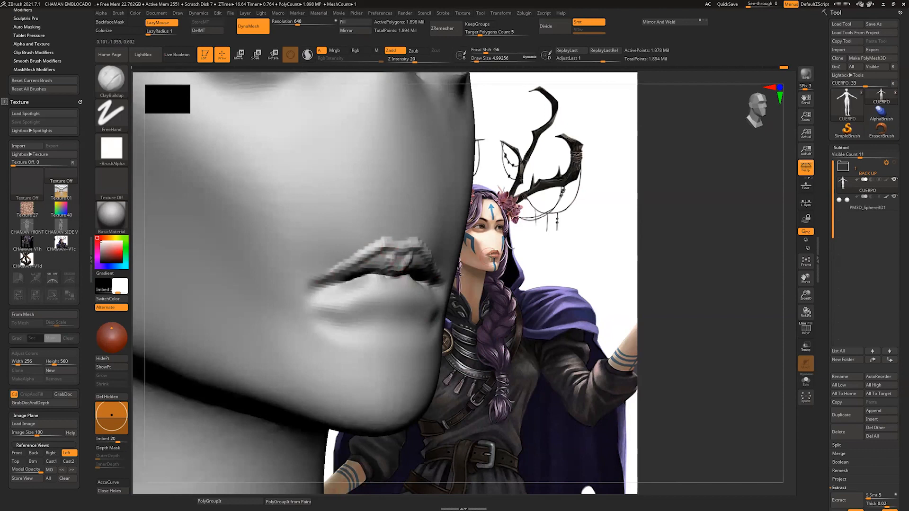
pyautogui.moveTo(491, 256); pyautogui.dragTo(462, 259)
pyautogui.moveTo(400, 256); pyautogui.dragTo(396, 268)
pyautogui.moveTo(457, 261)
pyautogui.mouseDown()
pyautogui.moveTo(434, 265)
pyautogui.moveTo(534, 253)
pyautogui.mouseUp()
pyautogui.moveTo(394, 258)
pyautogui.keyDown('shift'); pyautogui.mouseDown()
pyautogui.moveTo(398, 273)
pyautogui.moveTo(357, 275)
pyautogui.mouseUp(); pyautogui.keyUp('shift')
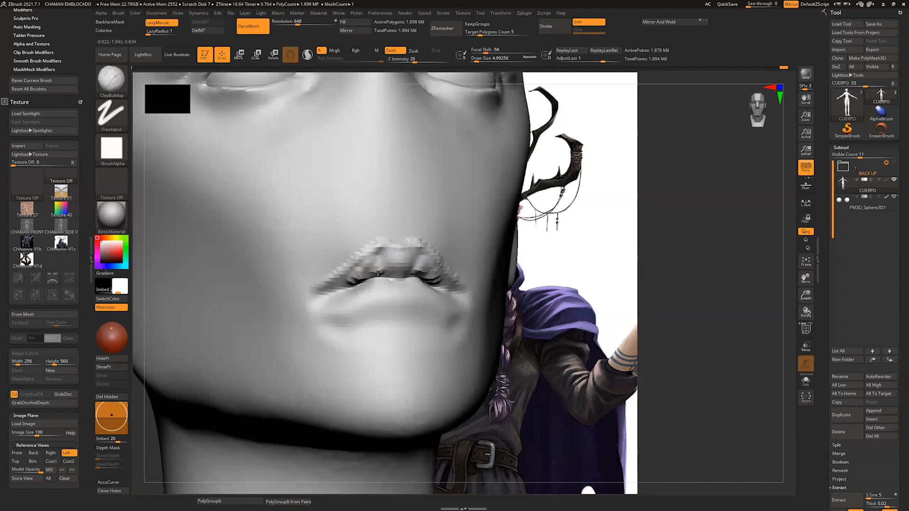
# Step: Refine the underside of the upper lip along the mouth opening with ClayBuildup at a draw size of about 5
pyautogui.press('shift')
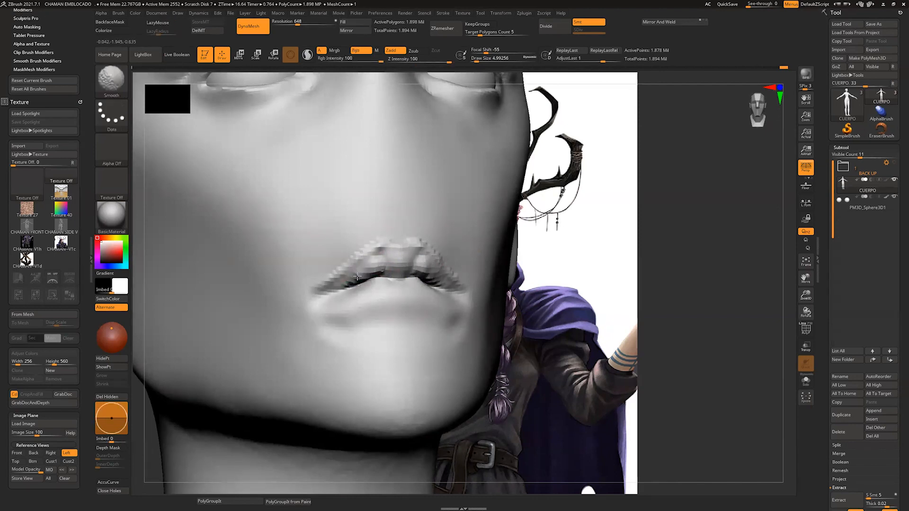
pyautogui.moveTo(538, 263); pyautogui.dragTo(571, 262)
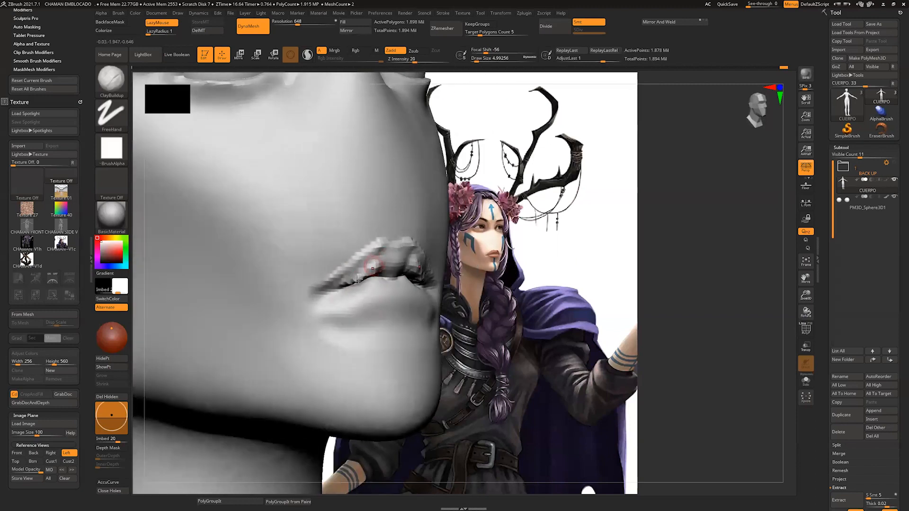
pyautogui.keyDown('shift'); pyautogui.moveTo(354, 279); pyautogui.dragTo(367, 274); pyautogui.keyUp('shift')
pyautogui.moveTo(537, 263); pyautogui.dragTo(503, 263)
pyautogui.moveTo(358, 280); pyautogui.dragTo(355, 276)
pyautogui.keyDown('shift'); pyautogui.moveTo(356, 273); pyautogui.dragTo(382, 256); pyautogui.keyUp('shift')
# Step: Add fullness to the lower lip and shape its underside with ClayBuildup at a draw size of about 11
pyautogui.moveTo(634, 311); pyautogui.dragTo(682, 321)
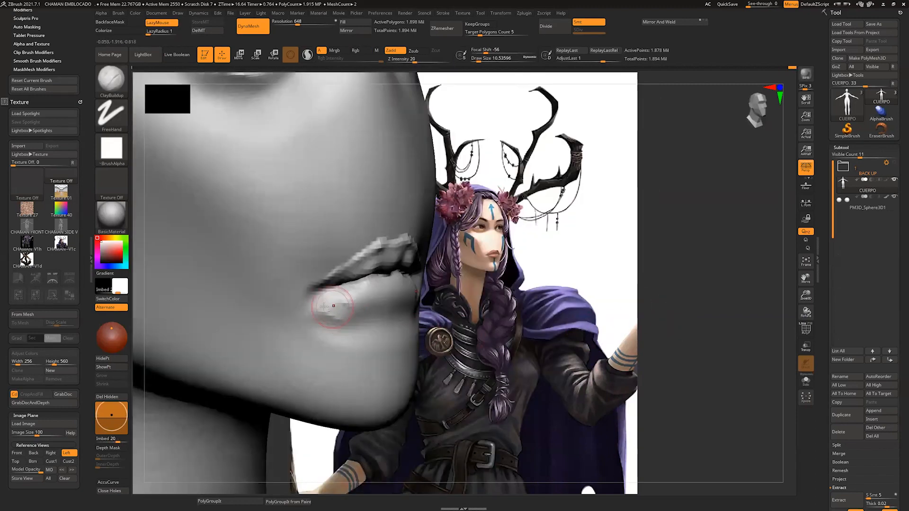
pyautogui.moveTo(324, 307); pyautogui.dragTo(372, 324)
pyautogui.moveTo(663, 317); pyautogui.dragTo(627, 316)
pyautogui.keyDown('shift'); pyautogui.moveTo(327, 310); pyautogui.dragTo(346, 337); pyautogui.keyUp('shift')
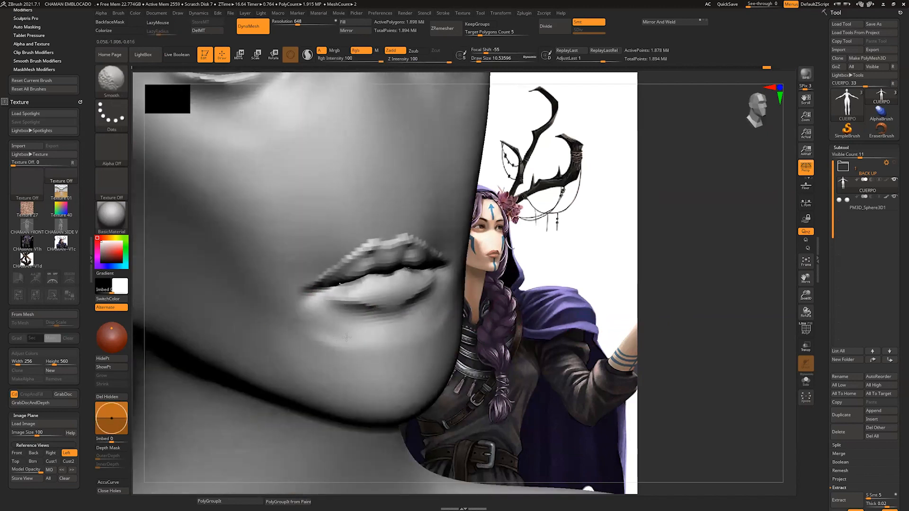
# Step: Smooth the lips and their surroundings at a draw size of about 11 and update the DynaMesh
pyautogui.moveTo(632, 283); pyautogui.dragTo(589, 284)
pyautogui.keyDown('shift'); pyautogui.moveTo(463, 310); pyautogui.dragTo(456, 317); pyautogui.keyUp('shift')
pyautogui.moveTo(586, 284); pyautogui.dragTo(745, 272)
pyautogui.press('ctrl')
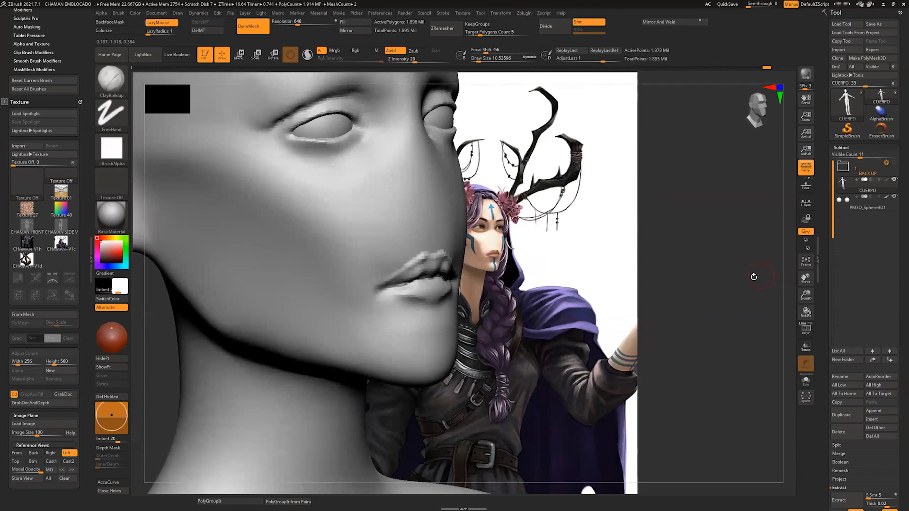
pyautogui.moveTo(773, 287); pyautogui.dragTo(727, 285)
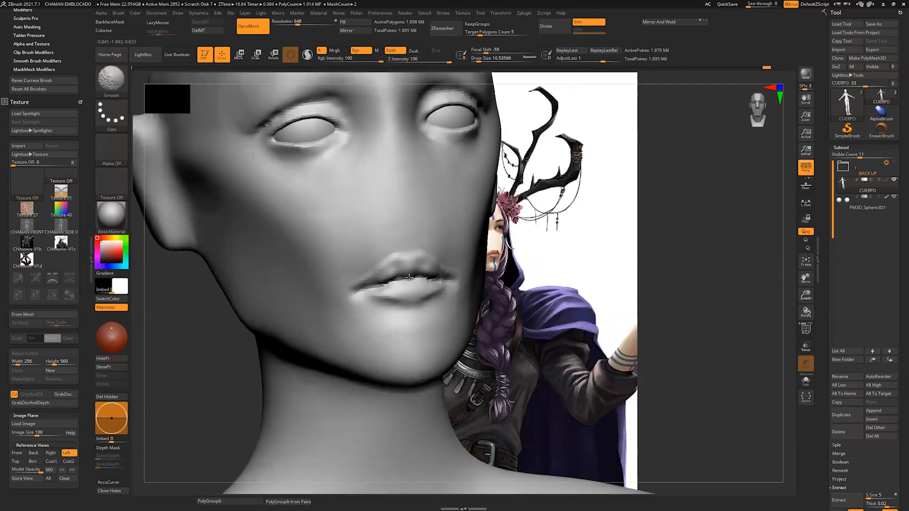
# Step: Fill out the lower lip with ClayBuildup and carve the line between the lips with DamStandard at a draw size of about 6
pyautogui.keyDown('shift'); pyautogui.moveTo(409, 278); pyautogui.dragTo(399, 281); pyautogui.keyUp('shift')
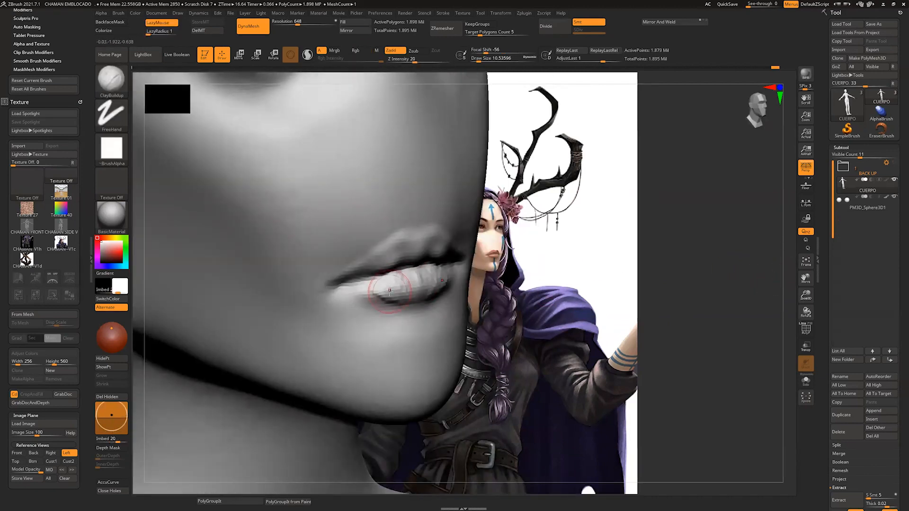
pyautogui.moveTo(408, 289)
pyautogui.mouseDown()
pyautogui.moveTo(405, 280)
pyautogui.moveTo(386, 303)
pyautogui.mouseUp()
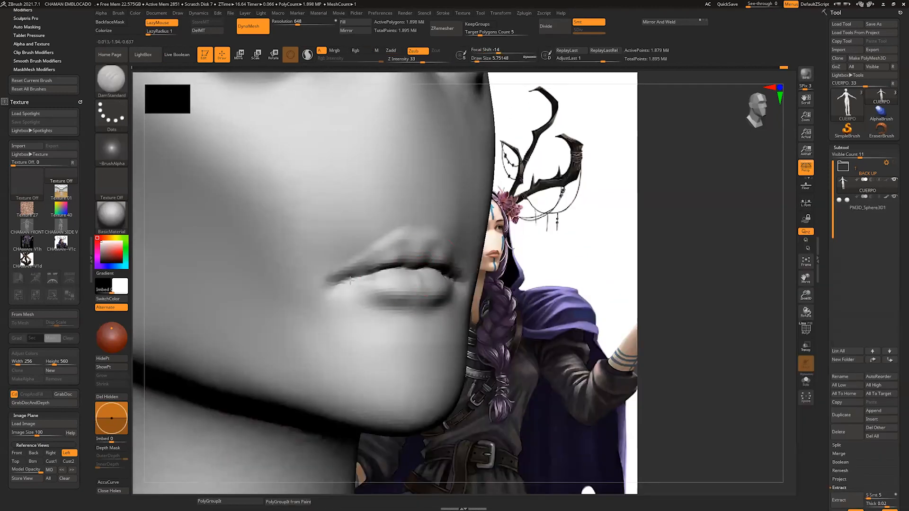
pyautogui.moveTo(350, 280)
pyautogui.mouseDown()
pyautogui.moveTo(315, 286)
pyautogui.moveTo(372, 270)
pyautogui.mouseUp()
pyautogui.moveTo(518, 284)
pyautogui.mouseDown()
pyautogui.moveTo(548, 290)
pyautogui.moveTo(547, 237)
pyautogui.moveTo(544, 322)
pyautogui.mouseUp()
pyautogui.press('b')
pyautogui.press('s')
pyautogui.press('t')
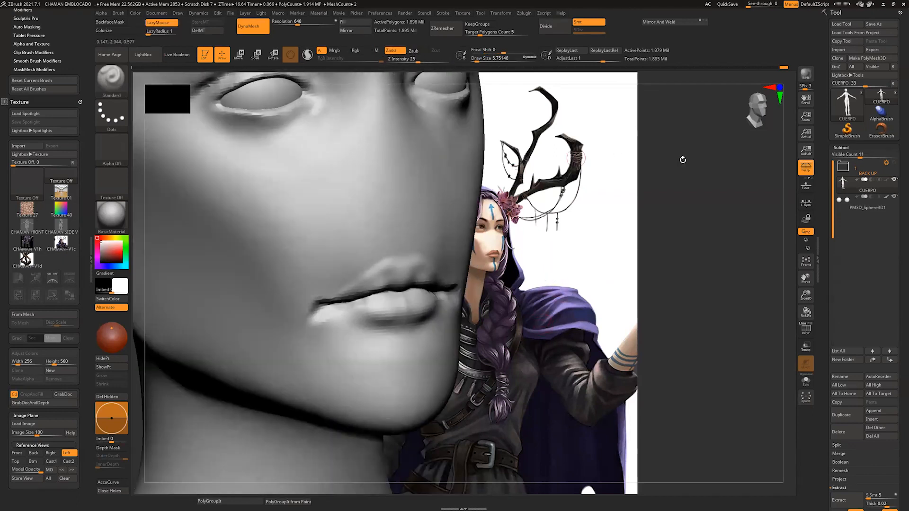
# Step: Reshape the outline of the ear with the Move brush at a draw size of about 65
pyautogui.moveTo(773, 270)
pyautogui.keyDown('alt'); pyautogui.mouseDown()
pyautogui.moveTo(732, 292)
pyautogui.moveTo(640, 293)
pyautogui.moveTo(572, 343)
pyautogui.mouseUp(); pyautogui.keyUp('alt')
pyautogui.press('b')
pyautogui.press('m')
pyautogui.press('v')
pyautogui.moveTo(283, 302); pyautogui.dragTo(258, 321)
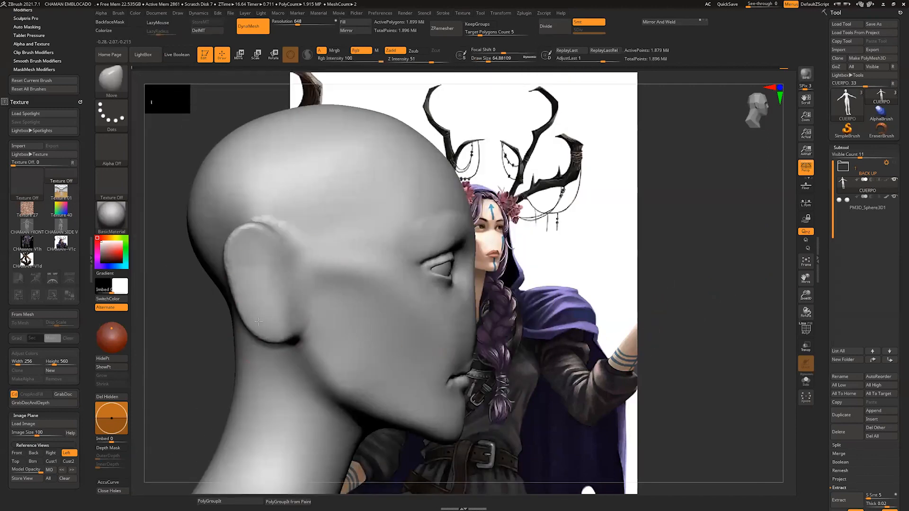
pyautogui.moveTo(240, 231); pyautogui.dragTo(246, 240)
pyautogui.moveTo(227, 272); pyautogui.dragTo(232, 285)
# Step: Try to add volume to the lips with the Clay brush at a draw size of about 14
pyautogui.moveTo(701, 294)
pyautogui.mouseDown()
pyautogui.moveTo(620, 298)
pyautogui.moveTo(595, 225)
pyautogui.mouseUp()
pyautogui.keyDown('alt'); pyautogui.moveTo(554, 273); pyautogui.dragTo(564, 305); pyautogui.keyUp('alt')
pyautogui.press('b')
pyautogui.press('c')
pyautogui.press('l')
pyautogui.press('s')
pyautogui.moveTo(415, 349)
pyautogui.mouseDown()
pyautogui.moveTo(392, 349)
pyautogui.moveTo(417, 350)
pyautogui.mouseUp()
pyautogui.press('s')
pyautogui.moveTo(382, 351); pyautogui.dragTo(424, 343)
pyautogui.moveTo(559, 303); pyautogui.dragTo(591, 304)
pyautogui.press('s')
pyautogui.moveTo(397, 352); pyautogui.dragTo(362, 345)
pyautogui.hotkey('ctrl', 'z')
pyautogui.hotkey('ctrl', 'z')
pyautogui.hotkey('ctrl', 'z')
pyautogui.moveTo(502, 313)
pyautogui.keyDown('alt'); pyautogui.mouseDown()
pyautogui.moveTo(511, 352)
pyautogui.moveTo(509, 337)
pyautogui.mouseUp(); pyautogui.keyUp('alt')
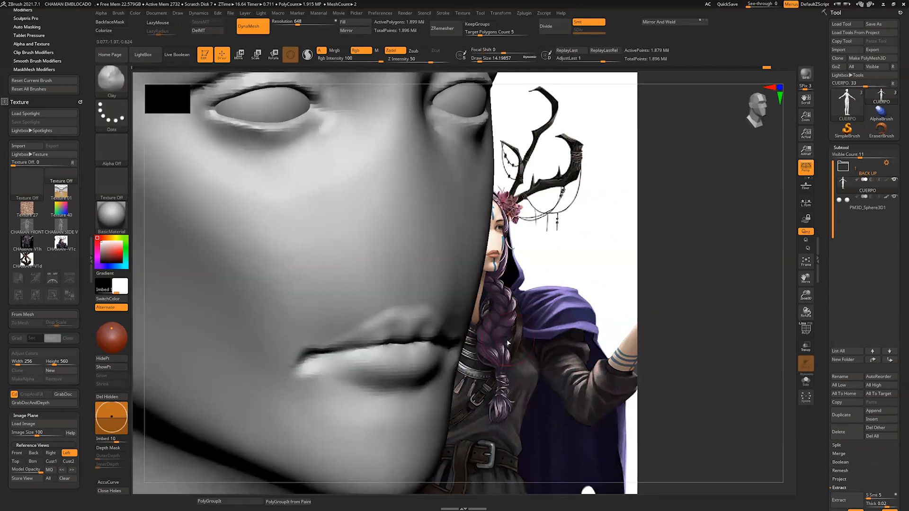
# Step: Set the draw size to about 4 for detailing the upper lip's edge
pyautogui.press('b')
pyautogui.press('s')
pyautogui.press('o')
pyautogui.press('s')
pyautogui.moveTo(399, 316); pyautogui.dragTo(395, 316)
pyautogui.press('b')
pyautogui.press('s')
pyautogui.press('t')
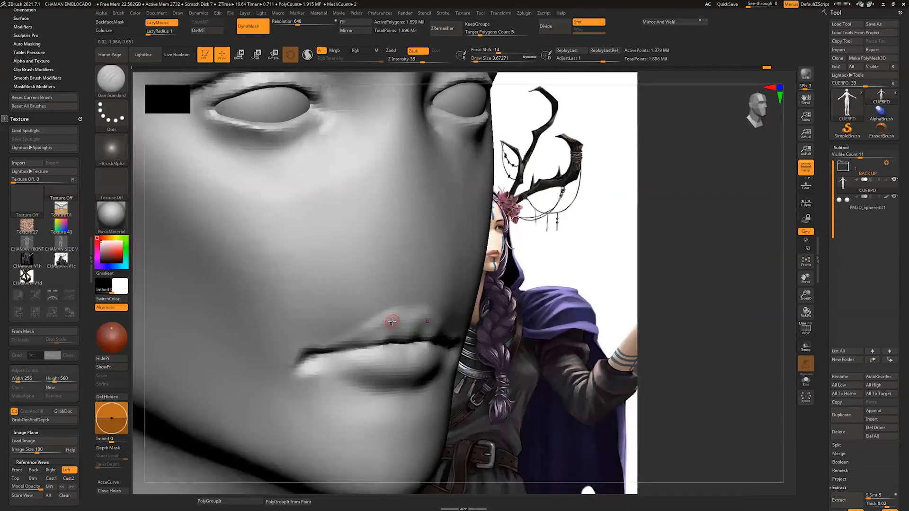
pyautogui.press('b')
pyautogui.press('s')
pyautogui.press('o')
# Step: Raise a ridge along the upper lip's outer border with the Standard brush at a draw size of about 4
pyautogui.press('b')
pyautogui.press('s')
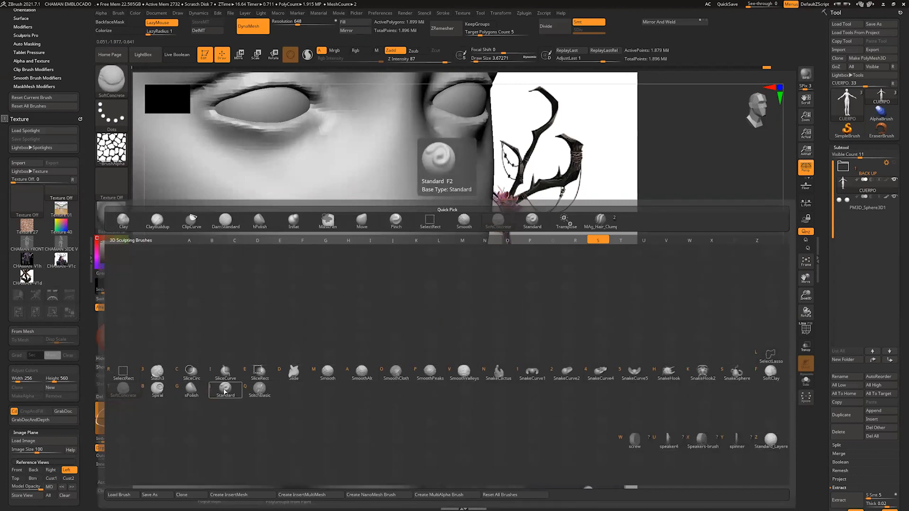
pyautogui.press('t')
pyautogui.moveTo(315, 353); pyautogui.dragTo(387, 315)
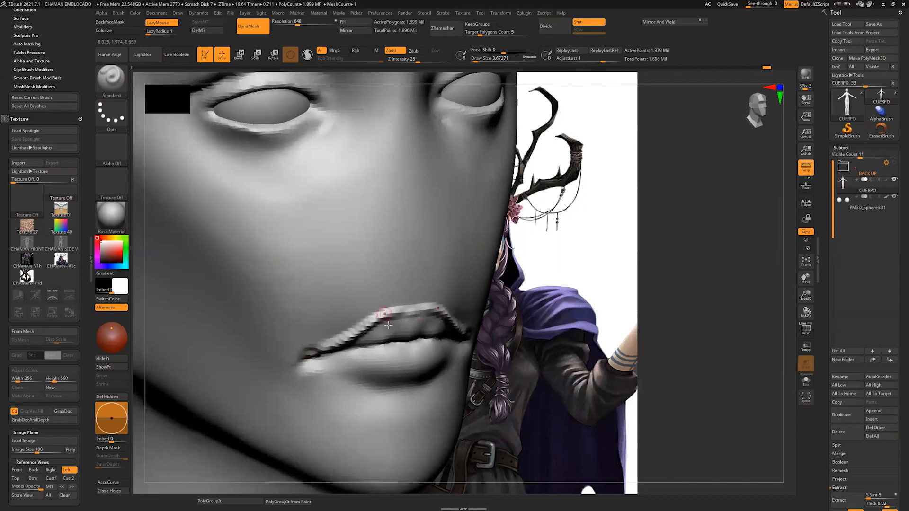
pyautogui.moveTo(553, 346); pyautogui.dragTo(516, 329)
pyautogui.keyDown('shift'); pyautogui.moveTo(308, 356); pyautogui.dragTo(402, 313); pyautogui.keyUp('shift')
# Step: Define the lower lip's bottom edge and smooth the mouth corner at a draw size of about 7
pyautogui.moveTo(525, 320); pyautogui.dragTo(536, 335)
pyautogui.moveTo(409, 378)
pyautogui.mouseDown()
pyautogui.moveTo(328, 365)
pyautogui.moveTo(295, 384)
pyautogui.moveTo(307, 382)
pyautogui.mouseUp()
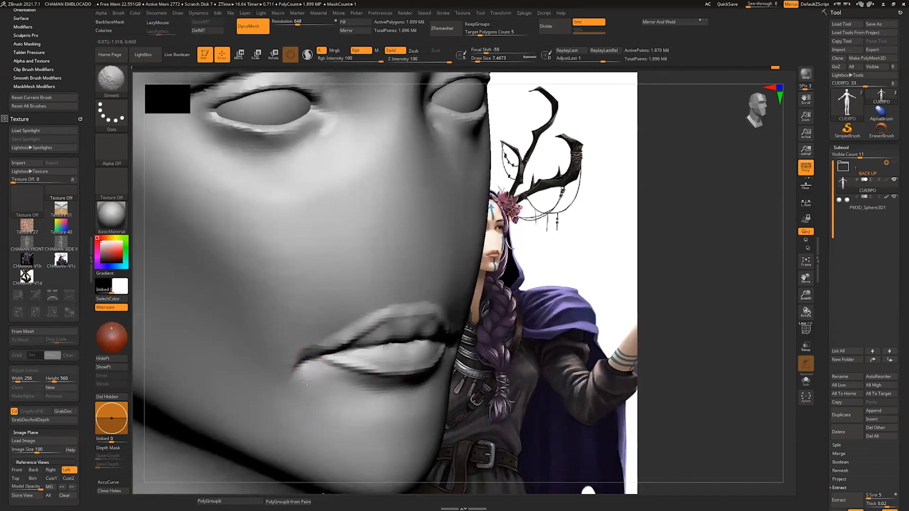
pyautogui.moveTo(542, 347)
pyautogui.keyDown('ctrl'); pyautogui.mouseDown()
pyautogui.moveTo(555, 358)
pyautogui.moveTo(549, 331)
pyautogui.moveTo(550, 373)
pyautogui.moveTo(409, 349)
pyautogui.mouseUp(); pyautogui.keyUp('ctrl')
pyautogui.moveTo(409, 346)
pyautogui.keyDown('alt'); pyautogui.mouseDown()
pyautogui.moveTo(349, 358)
pyautogui.moveTo(457, 335)
pyautogui.moveTo(396, 322)
pyautogui.moveTo(376, 337)
pyautogui.mouseUp(); pyautogui.keyUp('alt')
# Step: Build up the upper lip's volume with ClayBuildup at a draw size of about 6
pyautogui.press('b')
pyautogui.press('c')
pyautogui.press('b')
pyautogui.moveTo(544, 362); pyautogui.dragTo(542, 332)
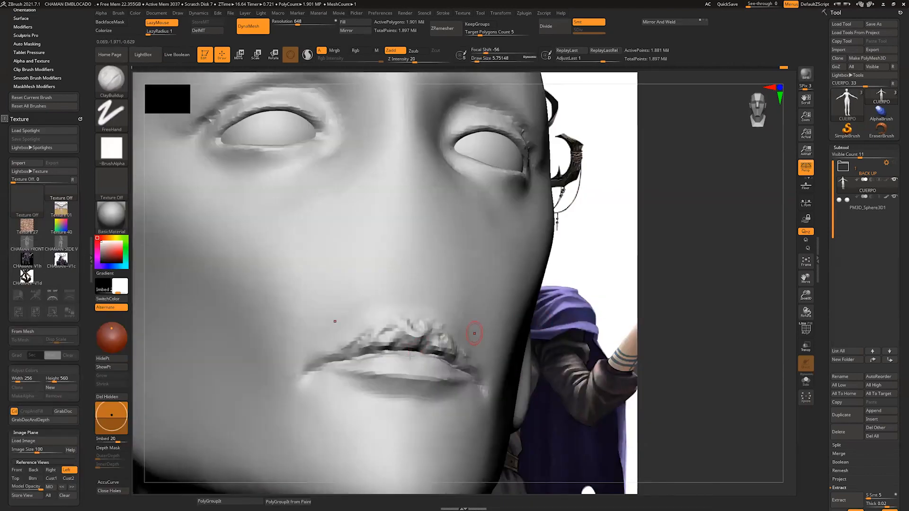
pyautogui.moveTo(408, 345)
pyautogui.mouseDown()
pyautogui.moveTo(349, 351)
pyautogui.moveTo(390, 338)
pyautogui.mouseUp()
pyautogui.moveTo(381, 337)
pyautogui.keyDown('shift'); pyautogui.mouseDown()
pyautogui.moveTo(365, 350)
pyautogui.moveTo(408, 347)
pyautogui.mouseUp(); pyautogui.keyUp('shift')
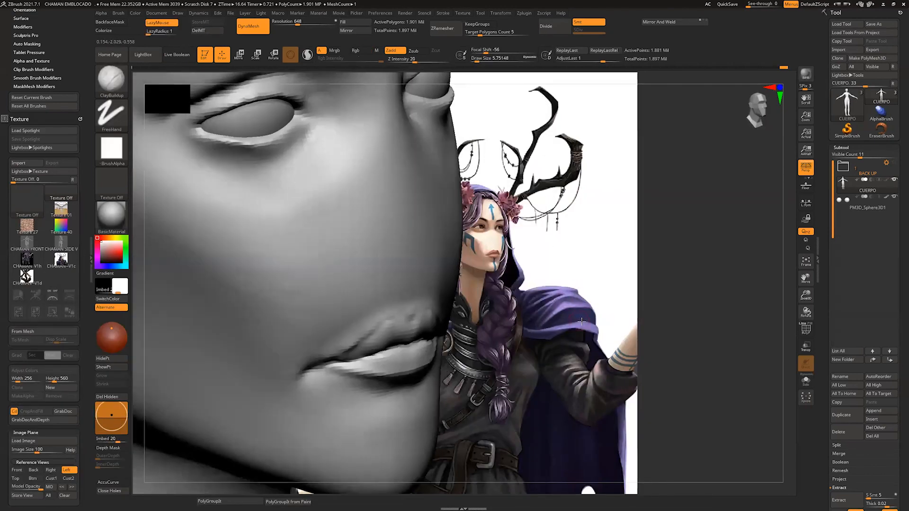
# Step: Sharpen the upper lip's border with ClayBuildup at a draw size of about 2
pyautogui.moveTo(393, 327); pyautogui.dragTo(454, 309)
pyautogui.moveTo(341, 355); pyautogui.dragTo(411, 320)
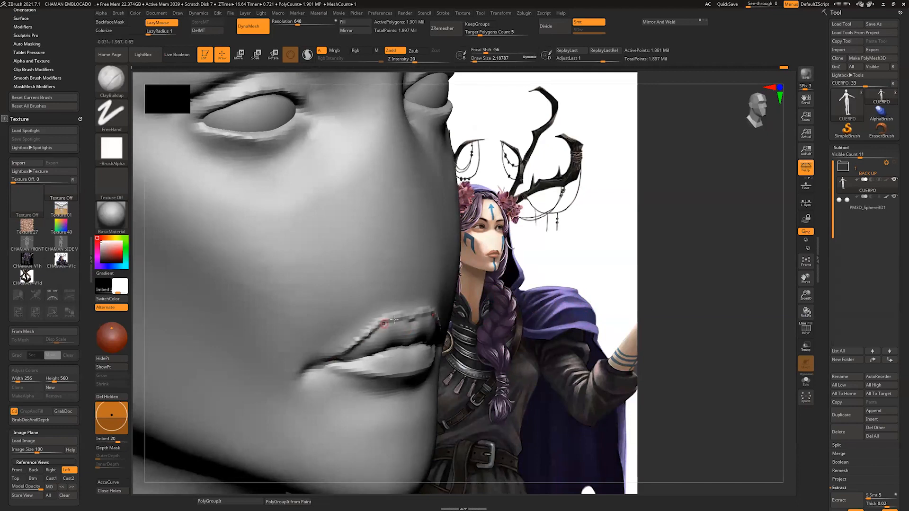
pyautogui.moveTo(585, 283)
pyautogui.keyDown('ctrl'); pyautogui.mouseDown()
pyautogui.moveTo(547, 303)
pyautogui.moveTo(561, 284)
pyautogui.moveTo(581, 290)
pyautogui.mouseUp(); pyautogui.keyUp('ctrl')
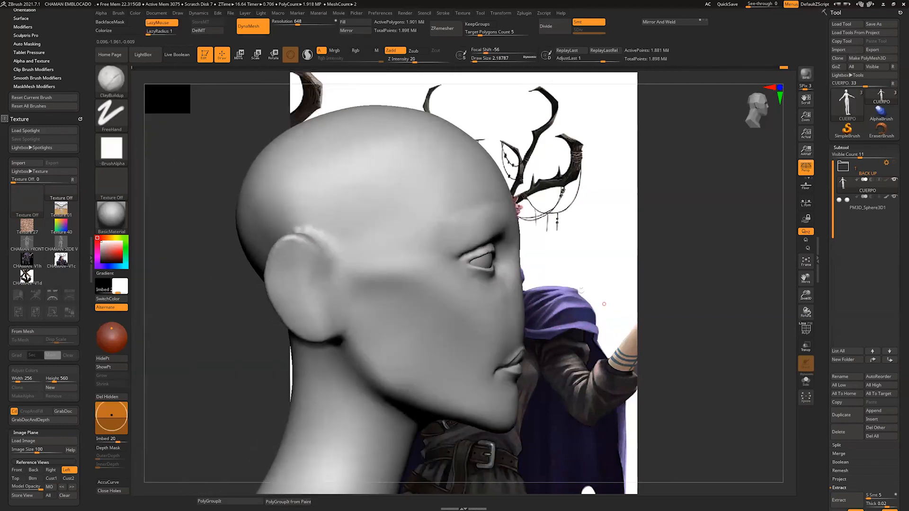
# Step: Carve the groove inside the ear's rim and block in the tragus with ClayBuildup at draw sizes of about 6 to 8
pyautogui.moveTo(296, 254)
pyautogui.mouseDown()
pyautogui.moveTo(283, 255)
pyautogui.moveTo(313, 260)
pyautogui.mouseUp()
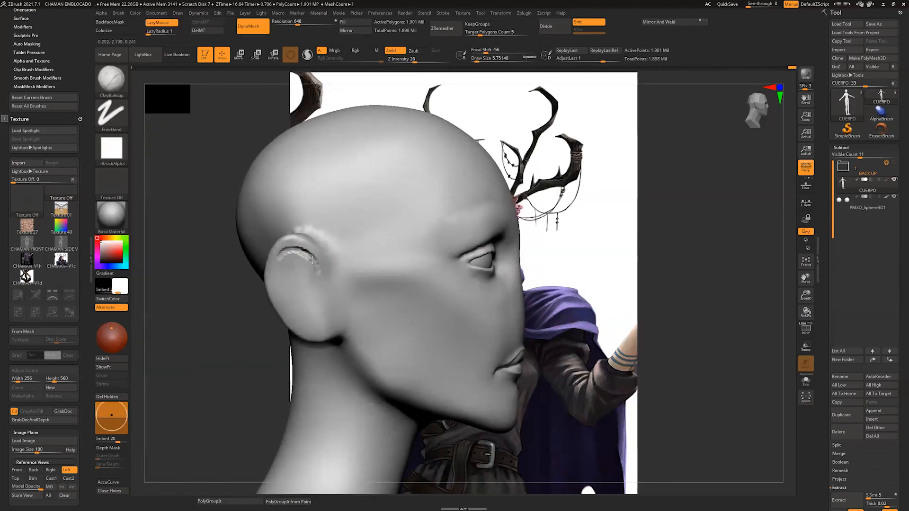
pyautogui.keyDown('alt'); pyautogui.moveTo(290, 311); pyautogui.dragTo(314, 294); pyautogui.keyUp('alt')
pyautogui.press('s')
pyautogui.moveTo(324, 257); pyautogui.dragTo(327, 258)
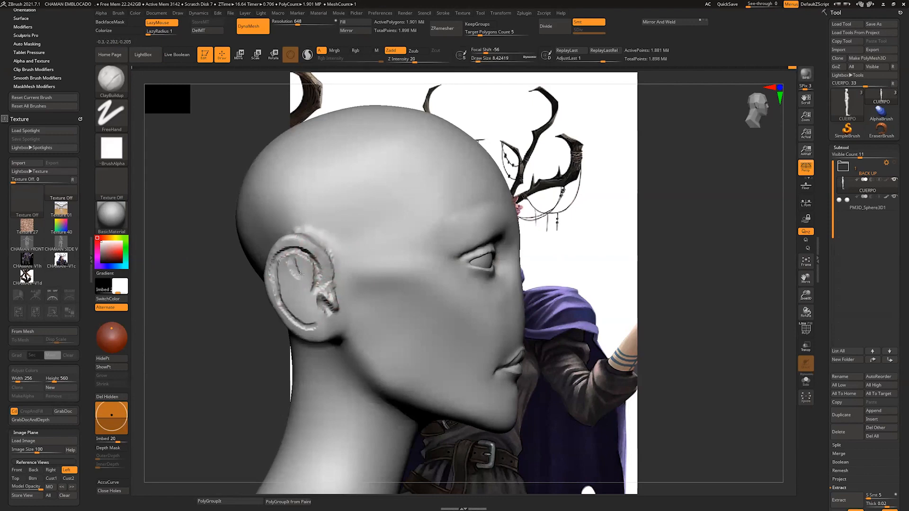
pyautogui.moveTo(296, 266)
pyautogui.keyDown('shift'); pyautogui.mouseDown()
pyautogui.moveTo(303, 316)
pyautogui.moveTo(324, 297)
pyautogui.moveTo(302, 272)
pyautogui.mouseUp(); pyautogui.keyUp('shift')
# Step: Model the inner folds of the ear with ClayBuildup at a draw size of about 8 and update the DynaMesh
pyautogui.press('s')
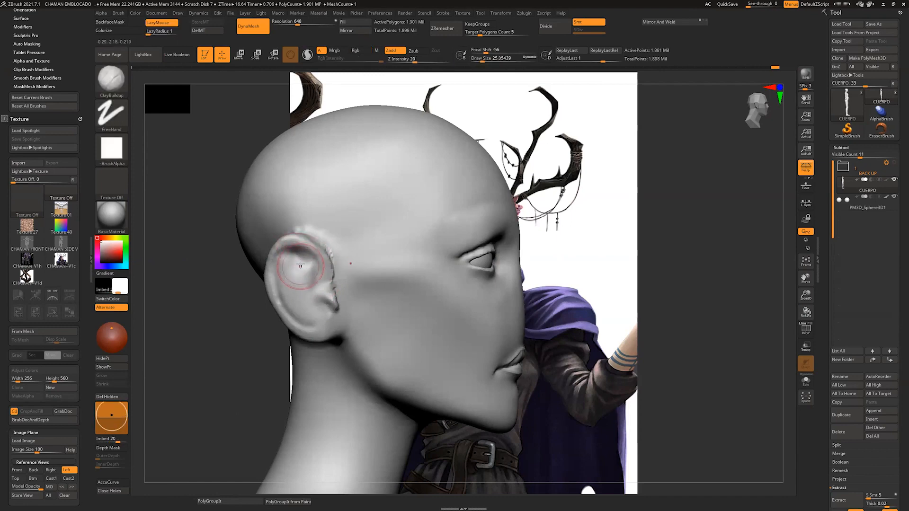
pyautogui.moveTo(313, 268); pyautogui.dragTo(311, 269)
pyautogui.moveTo(316, 278)
pyautogui.mouseDown()
pyautogui.moveTo(305, 296)
pyautogui.moveTo(318, 328)
pyautogui.mouseUp()
pyautogui.keyDown('ctrl'); pyautogui.moveTo(257, 383); pyautogui.dragTo(265, 396); pyautogui.keyUp('ctrl')
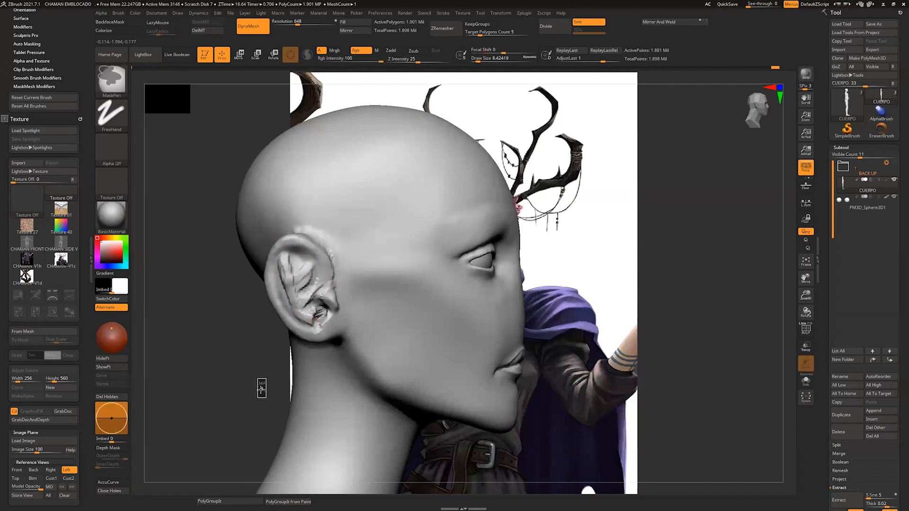
# Step: Deepen the ear canal and refine the upper hollow of the ear with ClayBuildup
pyautogui.press('s')
pyautogui.moveTo(314, 315)
pyautogui.mouseDown()
pyautogui.moveTo(301, 314)
pyautogui.moveTo(321, 330)
pyautogui.mouseUp()
pyautogui.moveTo(321, 330); pyautogui.dragTo(289, 321, button='right')
pyautogui.press('s')
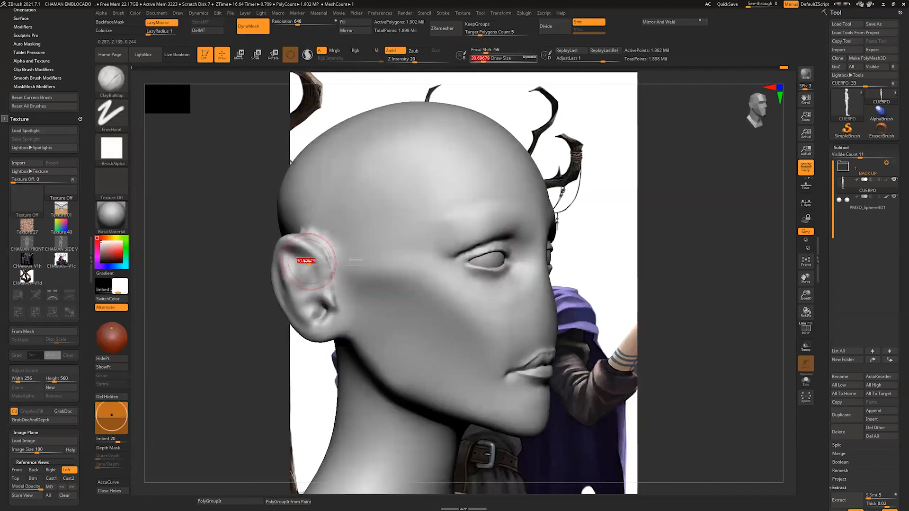
pyautogui.moveTo(309, 260); pyautogui.dragTo(303, 260)
pyautogui.moveTo(293, 260); pyautogui.dragTo(320, 253, button='right')
# Step: Carve the creases between the inner ear folds with DamStandard, using draw sizes of about 7 to 17
pyautogui.press('b')
pyautogui.press('d')
pyautogui.press('s')
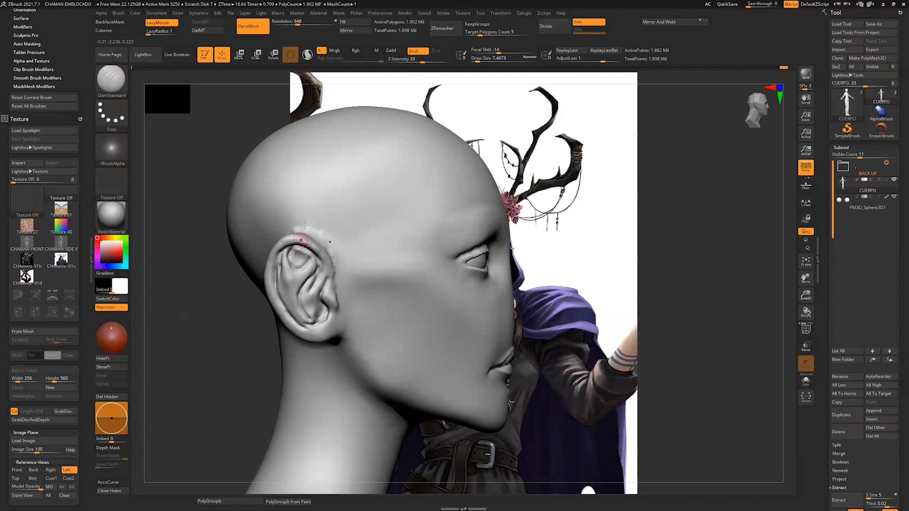
pyautogui.press('s')
pyautogui.moveTo(301, 264); pyautogui.dragTo(304, 263)
pyautogui.moveTo(299, 251)
pyautogui.keyDown('shift'); pyautogui.mouseDown()
pyautogui.moveTo(282, 289)
pyautogui.moveTo(313, 290)
pyautogui.mouseUp(); pyautogui.keyUp('shift')
pyautogui.moveTo(655, 264); pyautogui.dragTo(635, 260)
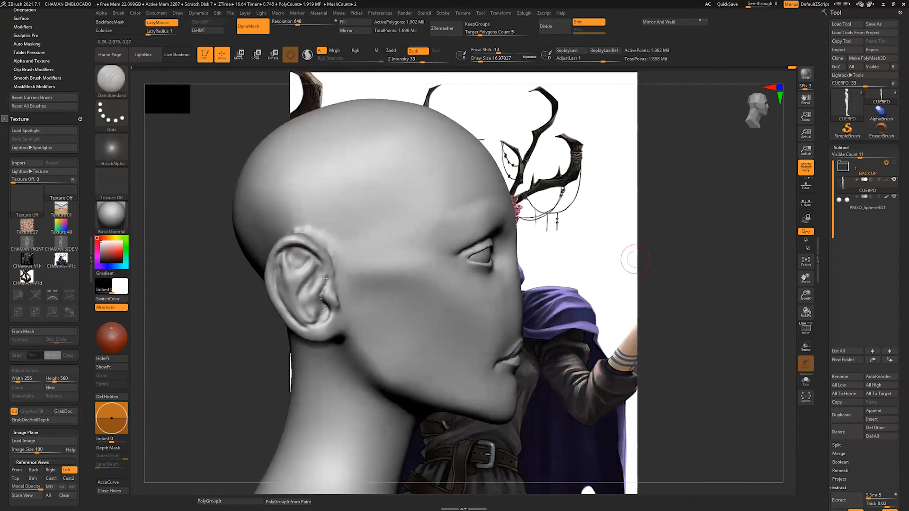
# Step: Refine the tragus and the groove along the ear's rim with DamStandard at a draw size of about 8
pyautogui.keyDown('shift'); pyautogui.moveTo(323, 279); pyautogui.dragTo(345, 312); pyautogui.keyUp('shift')
pyautogui.moveTo(580, 269); pyautogui.dragTo(611, 265)
pyautogui.keyDown('shift'); pyautogui.moveTo(331, 293); pyautogui.dragTo(338, 308); pyautogui.keyUp('shift')
pyautogui.moveTo(609, 262); pyautogui.dragTo(586, 267)
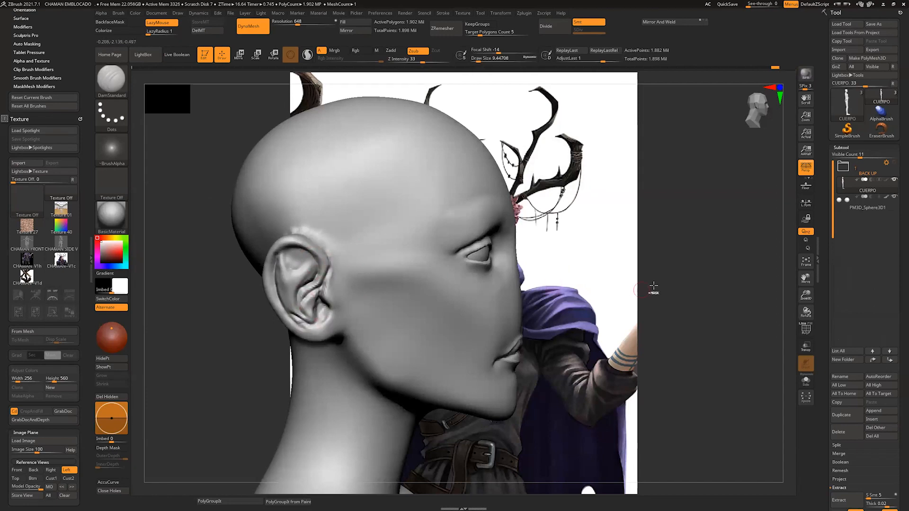
pyautogui.keyDown('shift'); pyautogui.moveTo(277, 258); pyautogui.dragTo(305, 320); pyautogui.keyUp('shift')
pyautogui.moveTo(639, 275); pyautogui.dragTo(668, 293)
# Step: Build up the back of the ear where it joins the skull with ClayBuildup at draw sizes of about 4 to 11
pyautogui.press('b')
pyautogui.click(577, 256)
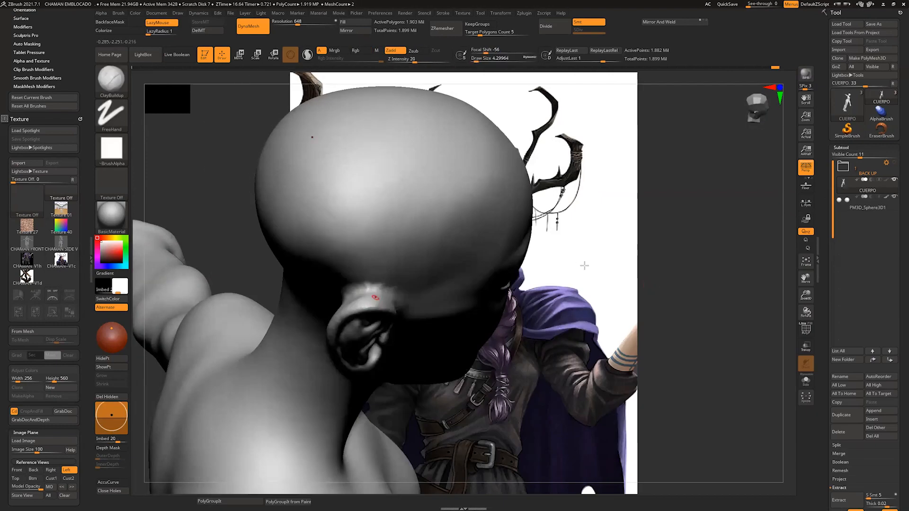
pyautogui.moveTo(584, 263); pyautogui.dragTo(615, 274)
pyautogui.moveTo(402, 296); pyautogui.dragTo(367, 308)
pyautogui.moveTo(583, 265); pyautogui.dragTo(573, 284)
pyautogui.moveTo(339, 325)
pyautogui.mouseDown()
pyautogui.moveTo(374, 307)
pyautogui.moveTo(329, 335)
pyautogui.mouseUp()
pyautogui.moveTo(582, 270); pyautogui.dragTo(570, 275)
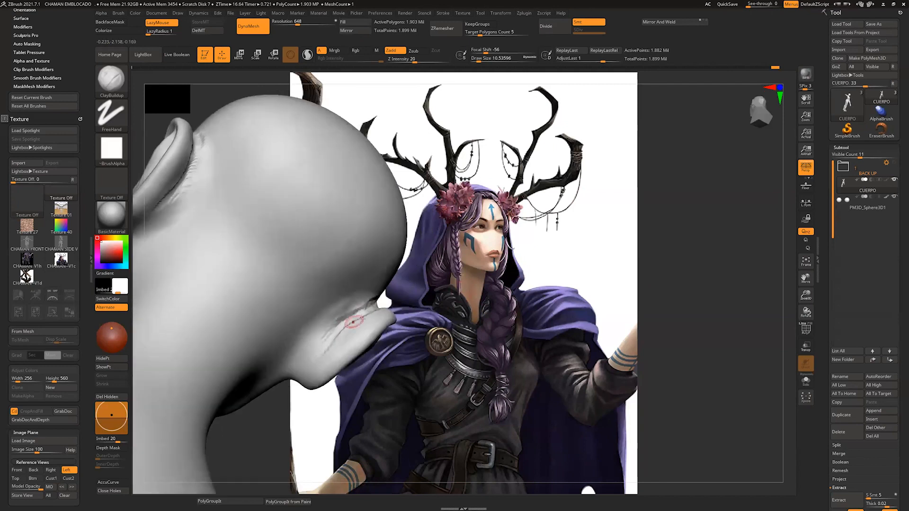
pyautogui.moveTo(357, 318); pyautogui.dragTo(329, 336)
# Step: Shape the transition between the back of the ear and the skull and smooth it at a draw size of about 31
pyautogui.moveTo(568, 275)
pyautogui.mouseDown()
pyautogui.moveTo(502, 303)
pyautogui.moveTo(457, 274)
pyautogui.moveTo(497, 277)
pyautogui.mouseUp()
pyautogui.keyDown('shift'); pyautogui.moveTo(337, 265); pyautogui.dragTo(322, 303); pyautogui.keyUp('shift')
pyautogui.moveTo(426, 284); pyautogui.dragTo(414, 291)
pyautogui.press(']')
pyautogui.moveTo(305, 311)
pyautogui.mouseDown()
pyautogui.moveTo(283, 322)
pyautogui.moveTo(297, 306)
pyautogui.moveTo(306, 315)
pyautogui.mouseUp()
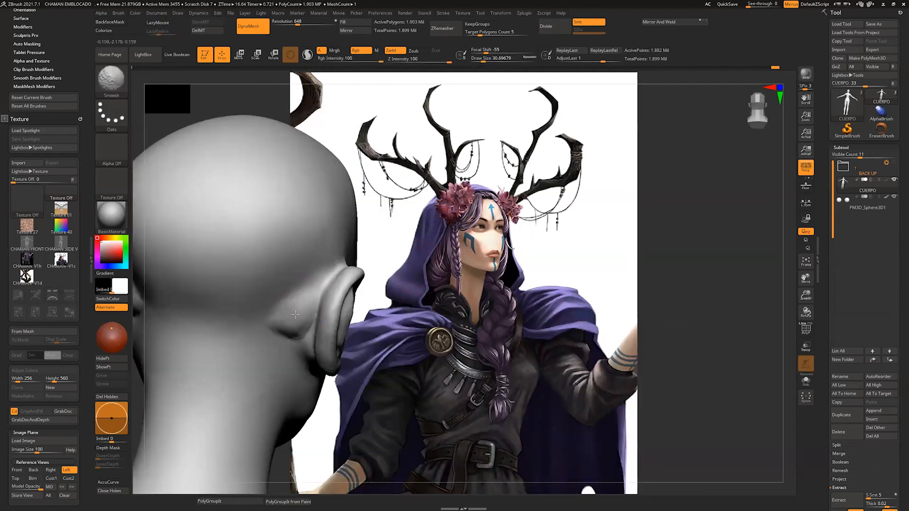
# Step: Try to sharpen the crease behind the ear with the Pinch brush
pyautogui.moveTo(520, 258); pyautogui.dragTo(410, 240)
pyautogui.moveTo(563, 177); pyautogui.dragTo(577, 201)
pyautogui.press('b')
pyautogui.press('p')
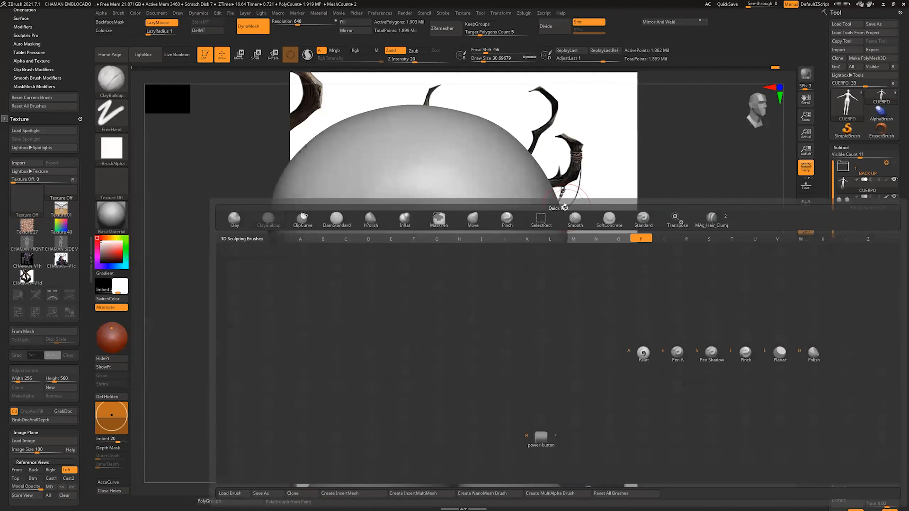
pyautogui.press('i')
pyautogui.moveTo(262, 279); pyautogui.dragTo(313, 303)
pyautogui.moveTo(365, 291); pyautogui.dragTo(317, 302)
pyautogui.hotkey('ctrl', 'z')
pyautogui.hotkey('ctrl', 'z')
pyautogui.moveTo(222, 277); pyautogui.dragTo(497, 262)
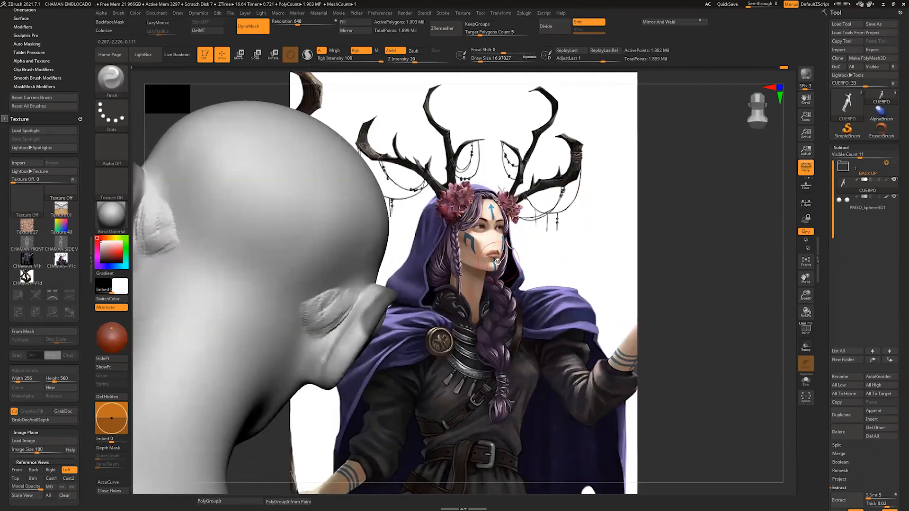
# Step: Reposition the back of the ear and its angle to the head with the Move brush, working from behind and in front
pyautogui.press('b')
pyautogui.press('c')
pyautogui.press('d')
pyautogui.press('b')
pyautogui.press('m')
pyautogui.press('v')
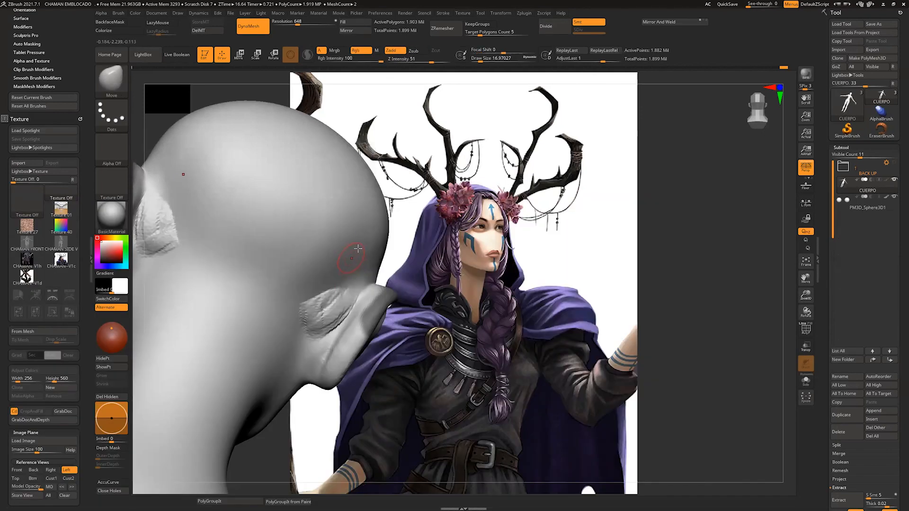
pyautogui.press('s')
pyautogui.moveTo(340, 299)
pyautogui.mouseDown()
pyautogui.moveTo(349, 298)
pyautogui.moveTo(326, 324)
pyautogui.mouseUp()
pyautogui.moveTo(558, 265); pyautogui.dragTo(386, 241)
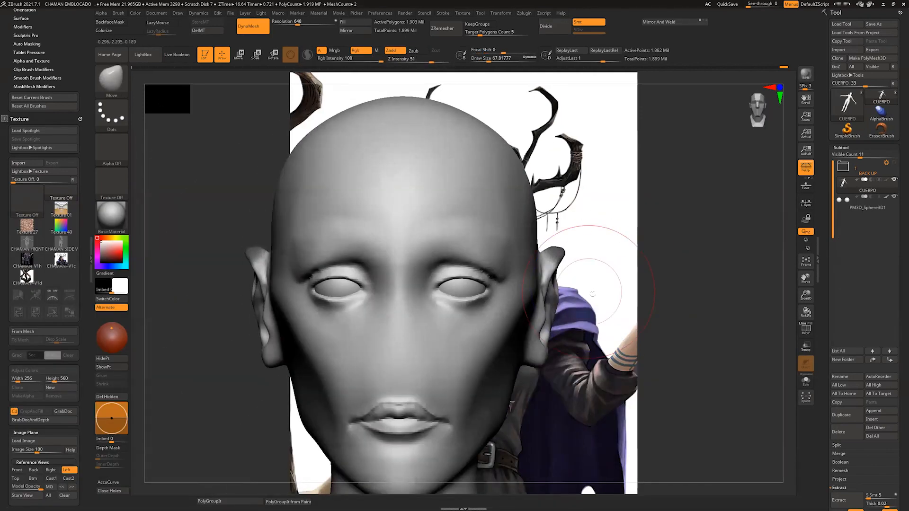
pyautogui.keyDown('ctrl'); pyautogui.moveTo(615, 303); pyautogui.dragTo(625, 296); pyautogui.keyUp('ctrl')
pyautogui.press('s')
pyautogui.moveTo(538, 290); pyautogui.dragTo(558, 281)
# Step: Reshape the earlobe and the lower edge of the ear with the Move brush at a draw size of about 27
pyautogui.moveTo(610, 270)
pyautogui.mouseDown()
pyautogui.moveTo(566, 264)
pyautogui.moveTo(580, 278)
pyautogui.mouseUp()
pyautogui.press('s')
pyautogui.moveTo(542, 347); pyautogui.dragTo(539, 347)
pyautogui.moveTo(575, 375); pyautogui.dragTo(540, 369)
pyautogui.press('s')
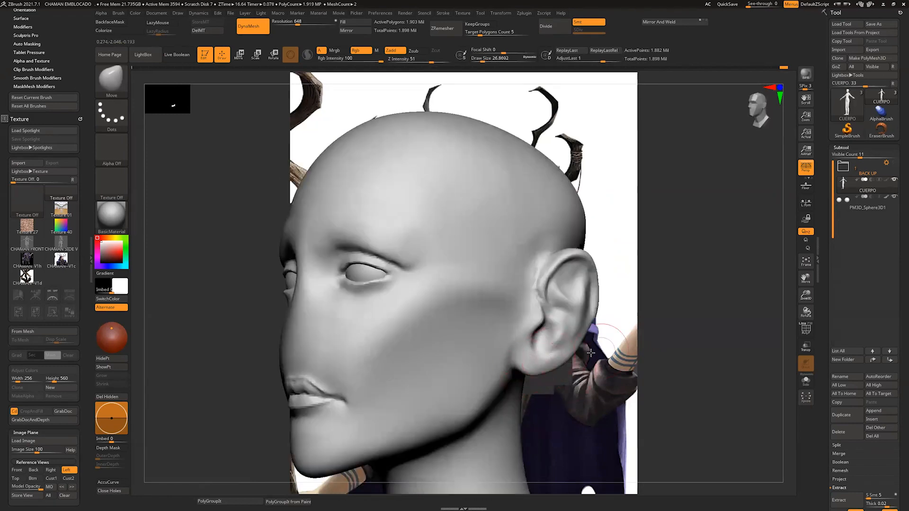
pyautogui.moveTo(611, 334); pyautogui.dragTo(575, 334)
pyautogui.press('s')
pyautogui.moveTo(537, 335); pyautogui.dragTo(525, 331)
# Step: Adjust the upper and rear outline of the ear with the Move brush at a draw size of about 44
pyautogui.press('s')
pyautogui.moveTo(525, 275); pyautogui.dragTo(520, 275)
pyautogui.moveTo(529, 272)
pyautogui.mouseDown()
pyautogui.moveTo(549, 251)
pyautogui.moveTo(593, 270)
pyautogui.moveTo(575, 253)
pyautogui.mouseUp()
pyautogui.press('s')
pyautogui.moveTo(611, 311); pyautogui.dragTo(595, 311)
pyautogui.moveTo(578, 316); pyautogui.dragTo(571, 317)
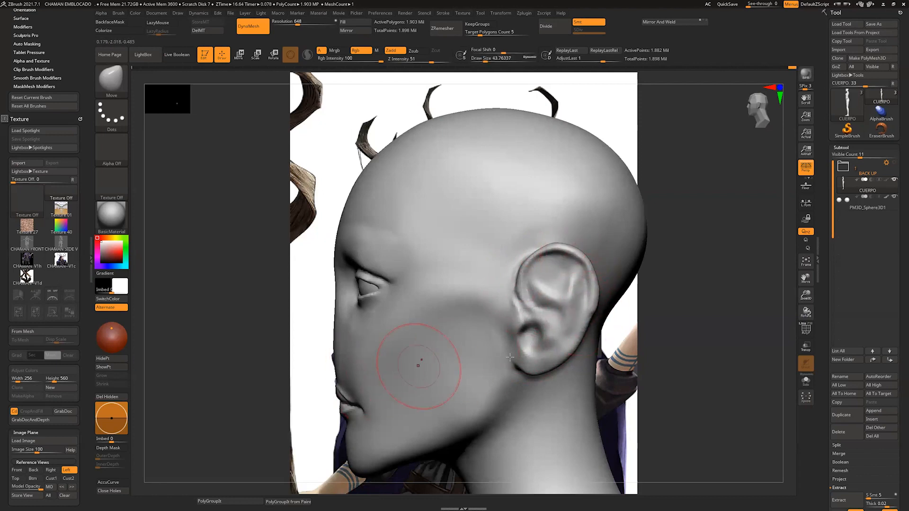
# Step: Lift the earlobe and refine the top rim of the ear with the Move brush at a draw size of about 27
pyautogui.press('s')
pyautogui.moveTo(535, 367); pyautogui.dragTo(532, 367)
pyautogui.moveTo(529, 369); pyautogui.dragTo(524, 362)
pyautogui.moveTo(559, 249); pyautogui.dragTo(561, 251)
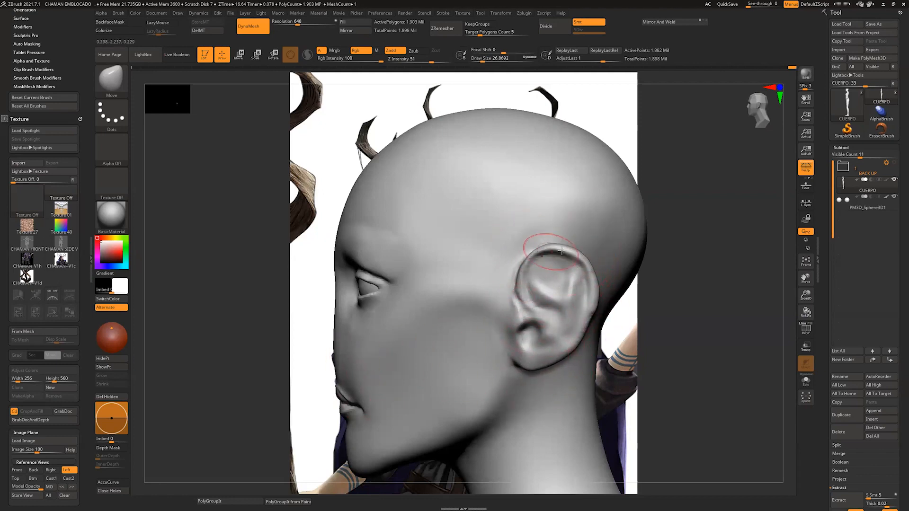
# Step: Adjust the neck and shoulder outline from behind with the Move brush at a draw size of about 77
pyautogui.moveTo(621, 317); pyautogui.dragTo(720, 325)
pyautogui.press('s')
pyautogui.moveTo(647, 283); pyautogui.dragTo(532, 286)
pyautogui.moveTo(544, 412)
pyautogui.mouseDown()
pyautogui.moveTo(610, 379)
pyautogui.moveTo(474, 336)
pyautogui.moveTo(514, 334)
pyautogui.moveTo(502, 299)
pyautogui.mouseUp()
pyautogui.press('s')
pyautogui.moveTo(411, 314); pyautogui.dragTo(400, 326)
pyautogui.moveTo(601, 350)
pyautogui.mouseDown()
pyautogui.moveTo(490, 350)
pyautogui.moveTo(464, 341)
pyautogui.mouseUp()
pyautogui.keyDown('shift'); pyautogui.moveTo(318, 372); pyautogui.dragTo(278, 392); pyautogui.keyUp('shift')
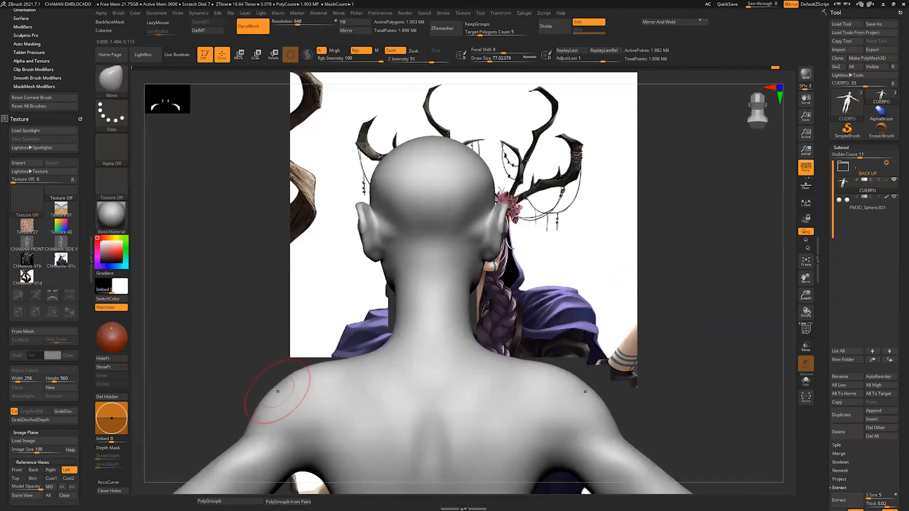
pyautogui.keyDown('alt'); pyautogui.moveTo(611, 383); pyautogui.dragTo(465, 363); pyautogui.keyUp('alt')
pyautogui.moveTo(465, 363)
pyautogui.mouseDown()
pyautogui.moveTo(587, 370)
pyautogui.moveTo(554, 402)
pyautogui.moveTo(572, 395)
pyautogui.mouseUp()
pyautogui.moveTo(322, 284); pyautogui.dragTo(365, 276)
pyautogui.keyDown('shift'); pyautogui.moveTo(379, 270); pyautogui.dragTo(400, 253); pyautogui.keyUp('shift')
# Step: Reshape the side profile of the neck, upper back and shoulder with the Move brush at draw sizes of about 158 to 192
pyautogui.moveTo(563, 248)
pyautogui.mouseDown()
pyautogui.moveTo(544, 300)
pyautogui.moveTo(560, 318)
pyautogui.moveTo(558, 359)
pyautogui.mouseUp()
pyautogui.moveTo(591, 426)
pyautogui.keyDown('alt'); pyautogui.mouseDown()
pyautogui.moveTo(604, 305)
pyautogui.moveTo(598, 266)
pyautogui.mouseUp(); pyautogui.keyUp('alt')
pyautogui.moveTo(597, 265)
pyautogui.mouseDown()
pyautogui.moveTo(580, 280)
pyautogui.moveTo(559, 404)
pyautogui.mouseUp()
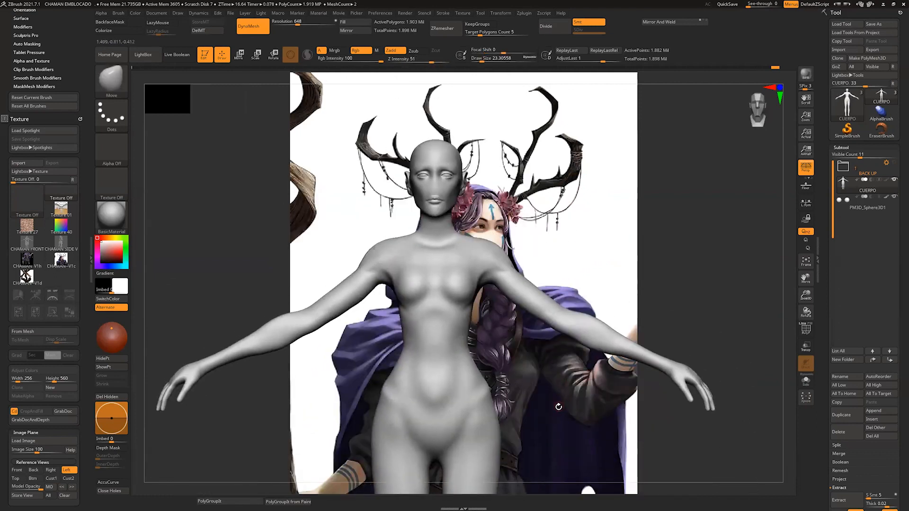
pyautogui.moveTo(697, 299)
pyautogui.mouseDown()
pyautogui.moveTo(622, 305)
pyautogui.moveTo(615, 293)
pyautogui.mouseUp()
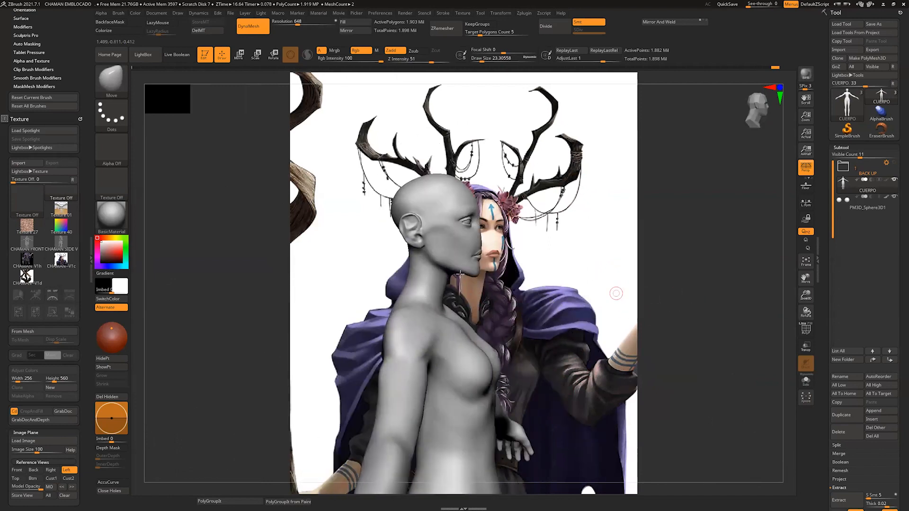
pyautogui.press('s')
pyautogui.moveTo(467, 304)
pyautogui.mouseDown()
pyautogui.moveTo(458, 304)
pyautogui.moveTo(488, 289)
pyautogui.mouseUp()
pyautogui.press('s')
pyautogui.moveTo(406, 303); pyautogui.dragTo(396, 309)
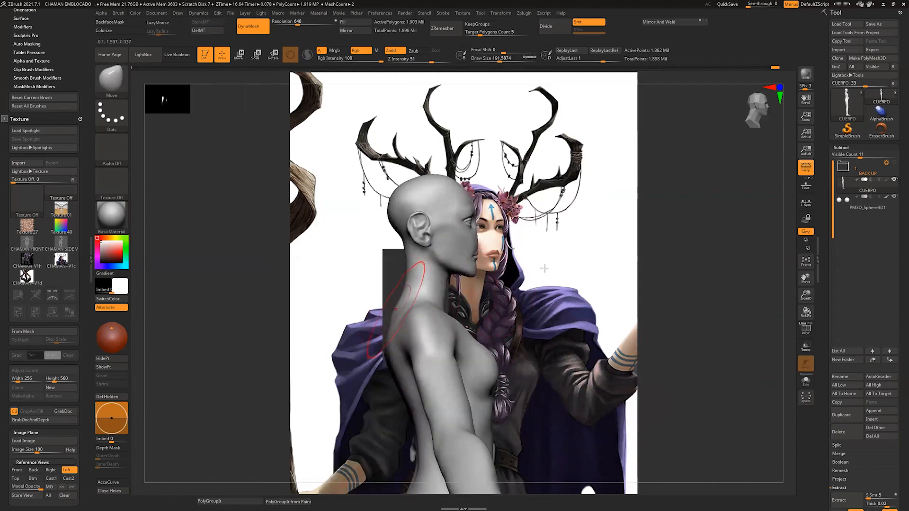
pyautogui.keyDown('alt'); pyautogui.moveTo(544, 269); pyautogui.dragTo(567, 214); pyautogui.keyUp('alt')
pyautogui.press('s')
pyautogui.moveTo(407, 290); pyautogui.dragTo(423, 305)
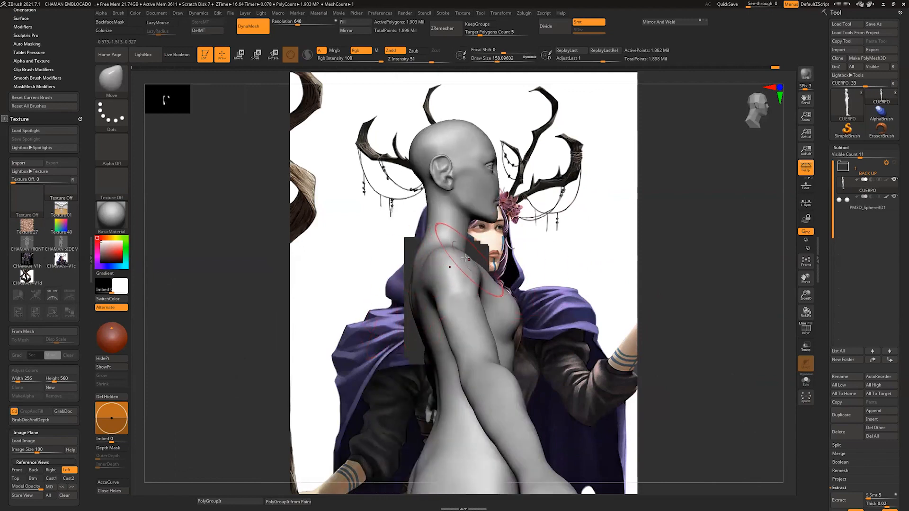
# Step: Reshape the rear of the shoulders from a three-quarter back view with the Move brush
pyautogui.moveTo(588, 264); pyautogui.dragTo(634, 265)
pyautogui.moveTo(471, 277); pyautogui.dragTo(516, 319)
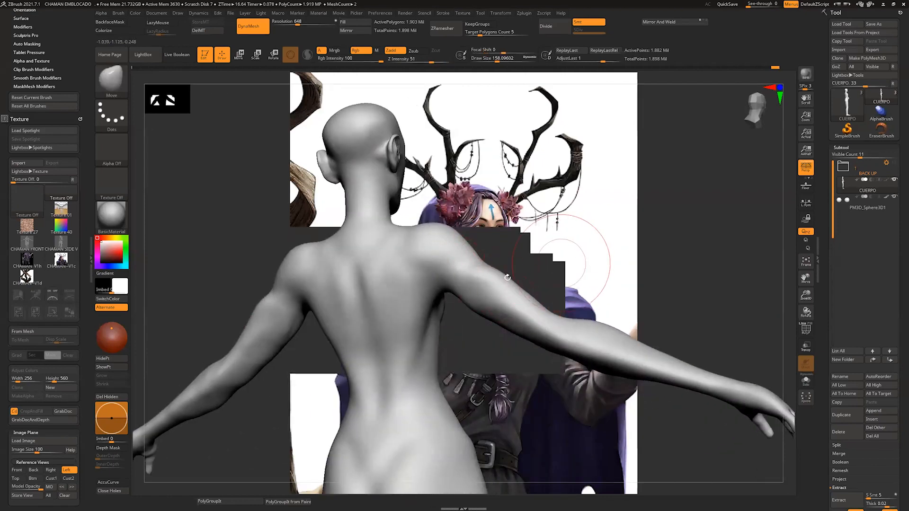
pyautogui.press('s')
pyautogui.moveTo(507, 277)
pyautogui.mouseDown()
pyautogui.moveTo(488, 284)
pyautogui.moveTo(470, 273)
pyautogui.mouseUp()
pyautogui.press('s')
pyautogui.moveTo(449, 267); pyautogui.dragTo(439, 257)
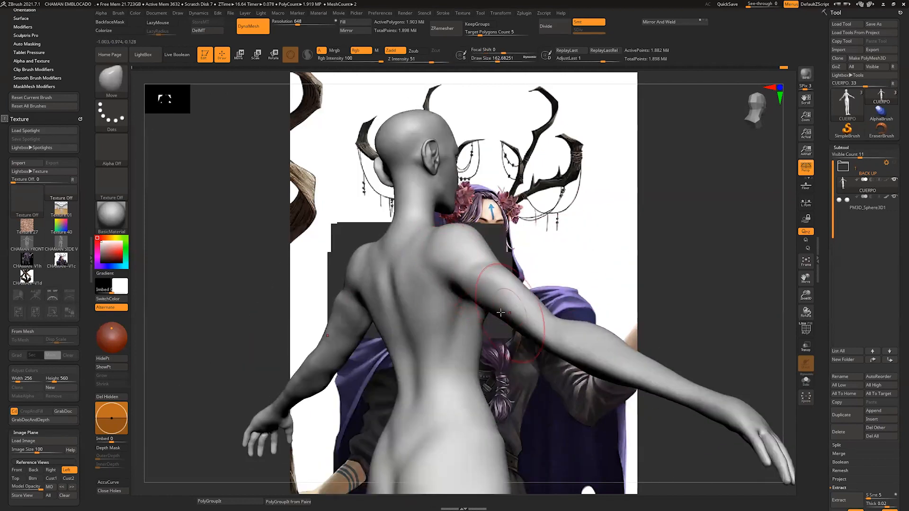
# Step: Refine the underside of the upper arms and the forearm contours with the Move brush at a draw size of about 163
pyautogui.moveTo(501, 312); pyautogui.dragTo(506, 315)
pyautogui.moveTo(492, 301); pyautogui.dragTo(527, 327)
pyautogui.moveTo(593, 284); pyautogui.dragTo(624, 285)
pyautogui.moveTo(519, 319); pyautogui.dragTo(560, 323)
pyautogui.keyDown('alt'); pyautogui.moveTo(586, 288); pyautogui.dragTo(590, 238); pyautogui.keyUp('alt')
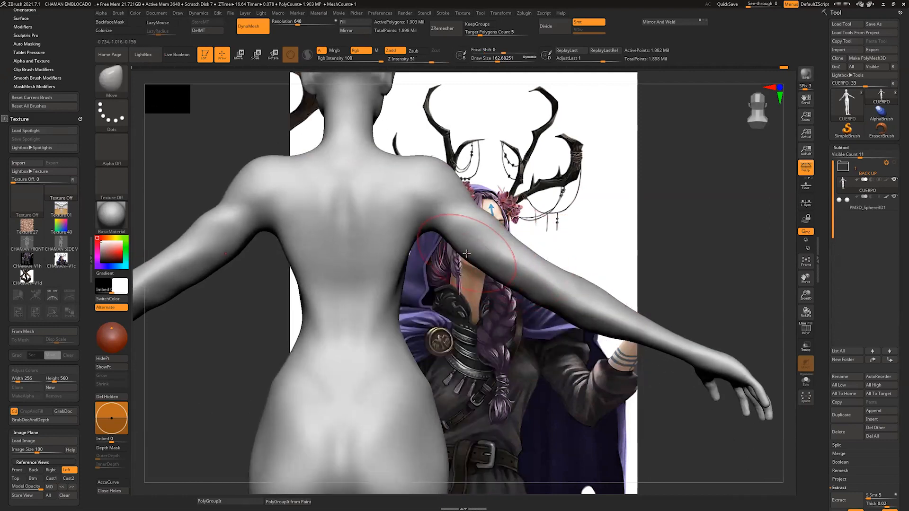
pyautogui.moveTo(467, 254); pyautogui.dragTo(470, 251)
pyautogui.moveTo(536, 287); pyautogui.dragTo(574, 319)
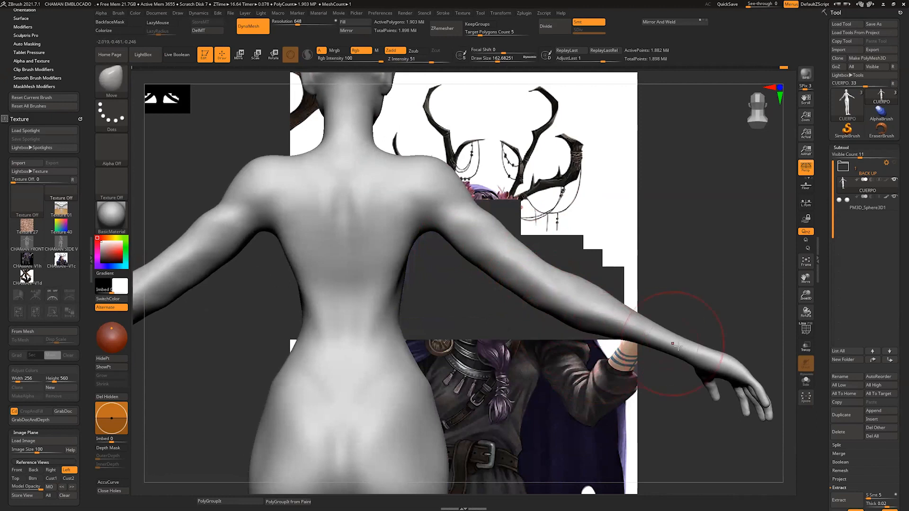
# Step: Adjust the neck contour with the Move brush at a draw size of about 80
pyautogui.keyDown('shift'); pyautogui.moveTo(413, 213); pyautogui.dragTo(396, 299); pyautogui.keyUp('shift')
pyautogui.keyDown('alt'); pyautogui.moveTo(516, 288); pyautogui.dragTo(511, 246); pyautogui.keyUp('alt')
pyautogui.moveTo(672, 203)
pyautogui.mouseDown()
pyautogui.moveTo(500, 193)
pyautogui.moveTo(630, 203)
pyautogui.mouseUp()
pyautogui.keyDown('alt'); pyautogui.moveTo(629, 203); pyautogui.dragTo(615, 303); pyautogui.keyUp('alt')
pyautogui.keyDown('alt'); pyautogui.moveTo(545, 142); pyautogui.dragTo(531, 303); pyautogui.keyUp('alt')
pyautogui.press('s')
pyautogui.moveTo(367, 280)
pyautogui.mouseDown()
pyautogui.moveTo(353, 279)
pyautogui.moveTo(368, 268)
pyautogui.moveTo(366, 251)
pyautogui.mouseUp()
pyautogui.keyDown('shift'); pyautogui.moveTo(356, 251); pyautogui.dragTo(346, 235); pyautogui.keyUp('shift')
pyautogui.moveTo(663, 294); pyautogui.dragTo(417, 313)
pyautogui.moveTo(417, 246)
pyautogui.keyDown('alt'); pyautogui.mouseDown()
pyautogui.moveTo(438, 331)
pyautogui.moveTo(466, 336)
pyautogui.moveTo(440, 318)
pyautogui.moveTo(511, 303)
pyautogui.mouseUp(); pyautogui.keyUp('alt')
pyautogui.keyDown('alt'); pyautogui.moveTo(512, 303); pyautogui.dragTo(554, 278); pyautogui.keyUp('alt')
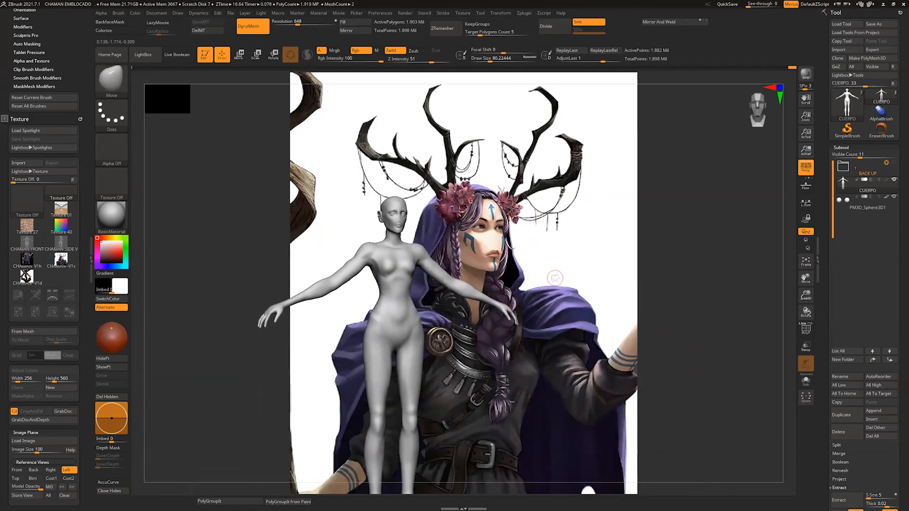
# Step: Switch to the front reference view and set the model opacity to 40
pyautogui.click(18, 470)
pyautogui.press('q')
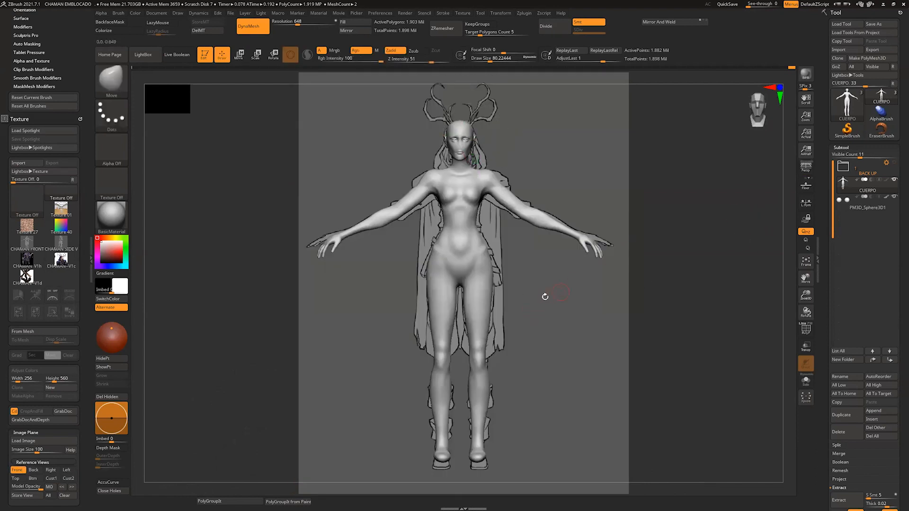
pyautogui.moveTo(14, 487); pyautogui.dragTo(26, 486)
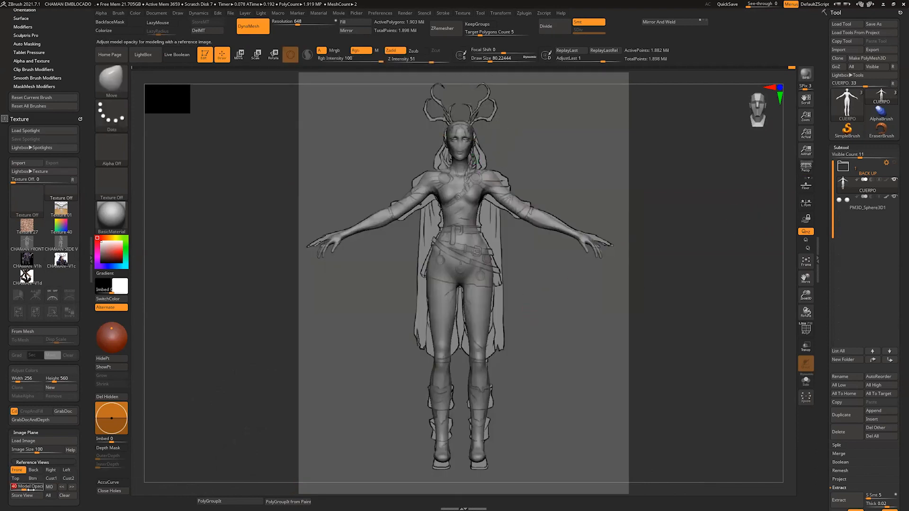
pyautogui.moveTo(781, 211)
pyautogui.mouseDown()
pyautogui.moveTo(771, 207)
pyautogui.moveTo(789, 205)
pyautogui.moveTo(783, 215)
pyautogui.mouseUp()
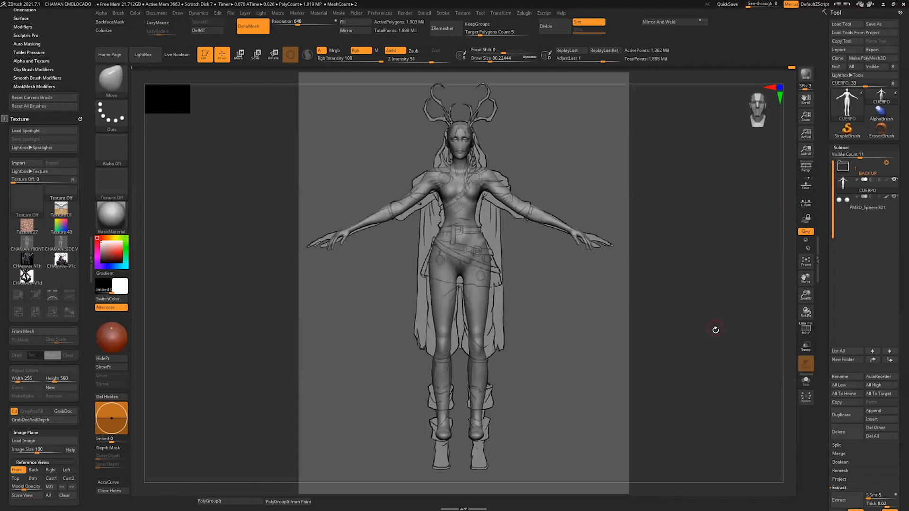
# Step: Mask the whole body except the head and display the model at full opacity to check the mask
pyautogui.moveTo(647, 183)
pyautogui.keyDown('ctrl'); pyautogui.mouseDown()
pyautogui.moveTo(416, 416)
pyautogui.moveTo(345, 459)
pyautogui.moveTo(249, 497)
pyautogui.mouseUp(); pyautogui.keyUp('ctrl')
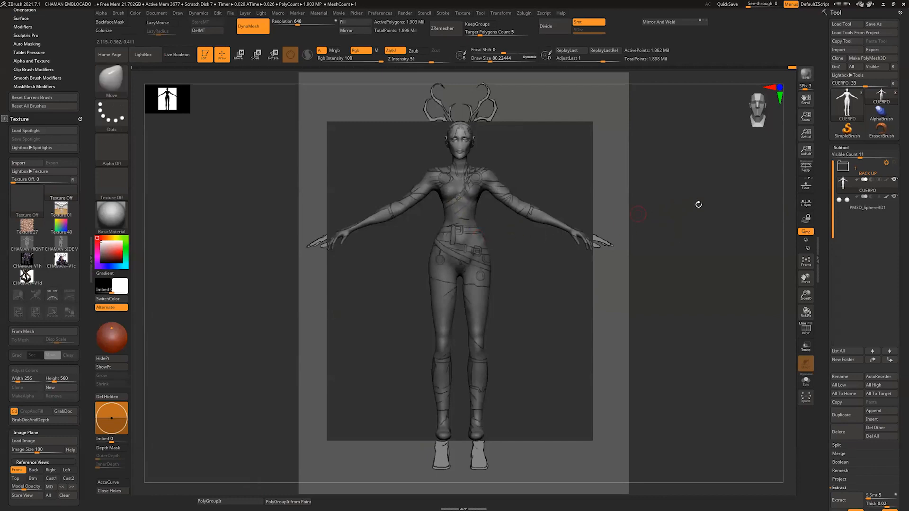
pyautogui.click(49, 487)
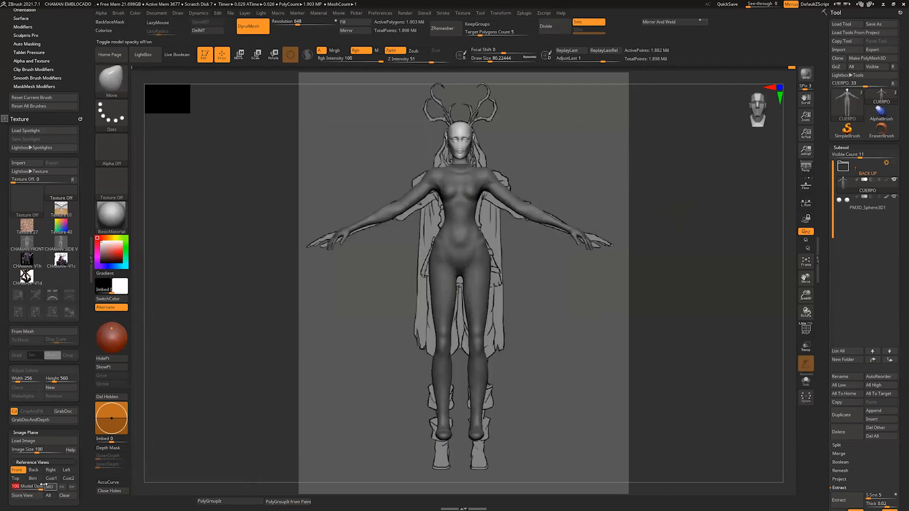
pyautogui.press('ctrl')
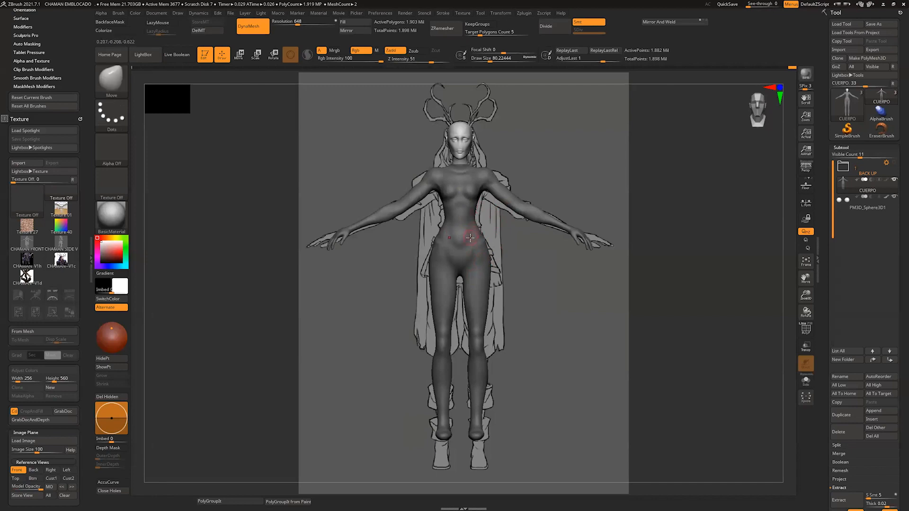
pyautogui.press('ctrl')
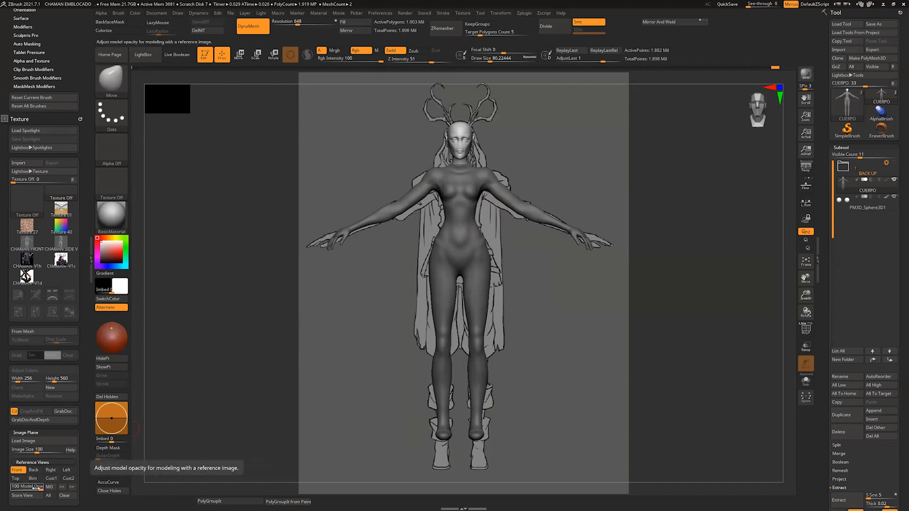
# Step: Set the model opacity to 44 and shift the head and body vertically with the gizmo, inverting the mask between them, to match the front reference
pyautogui.moveTo(34, 487); pyautogui.dragTo(25, 486)
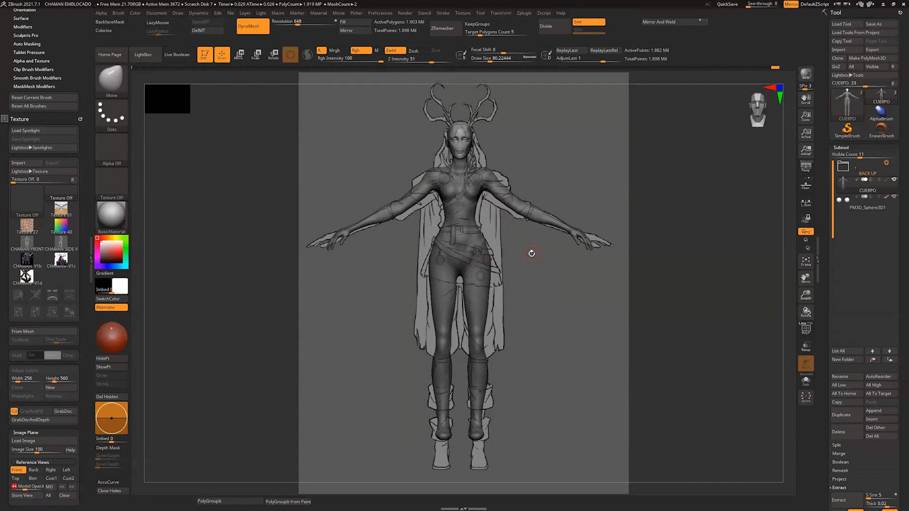
pyautogui.press('w')
pyautogui.click(474, 90)
pyautogui.moveTo(466, 192); pyautogui.dragTo(466, 188)
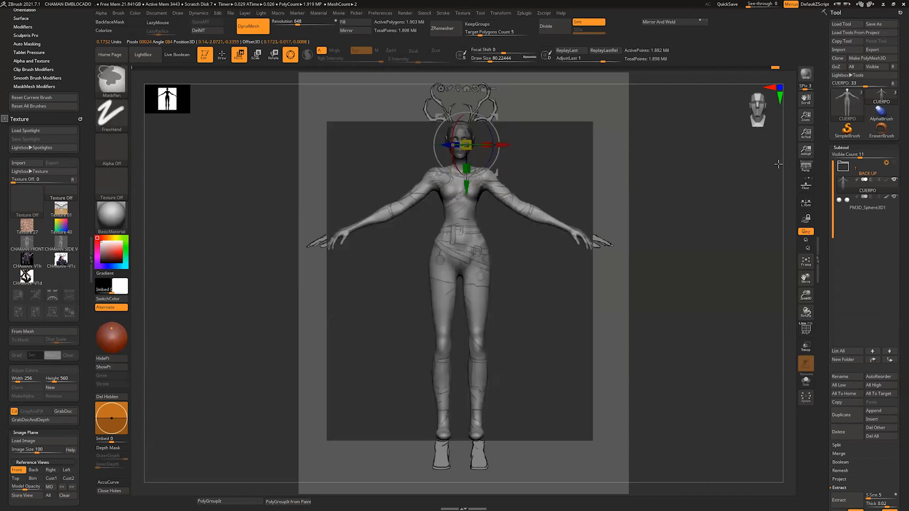
pyautogui.moveTo(466, 183); pyautogui.dragTo(466, 192)
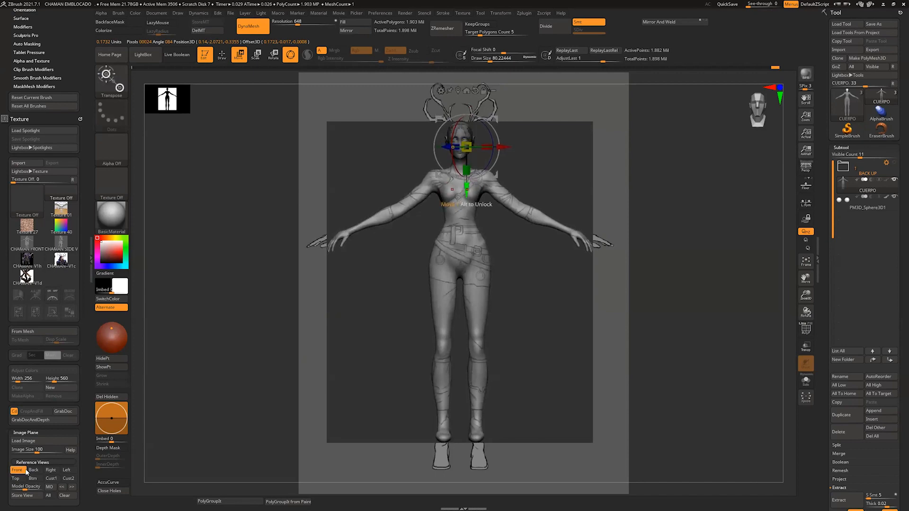
pyautogui.click(25, 471)
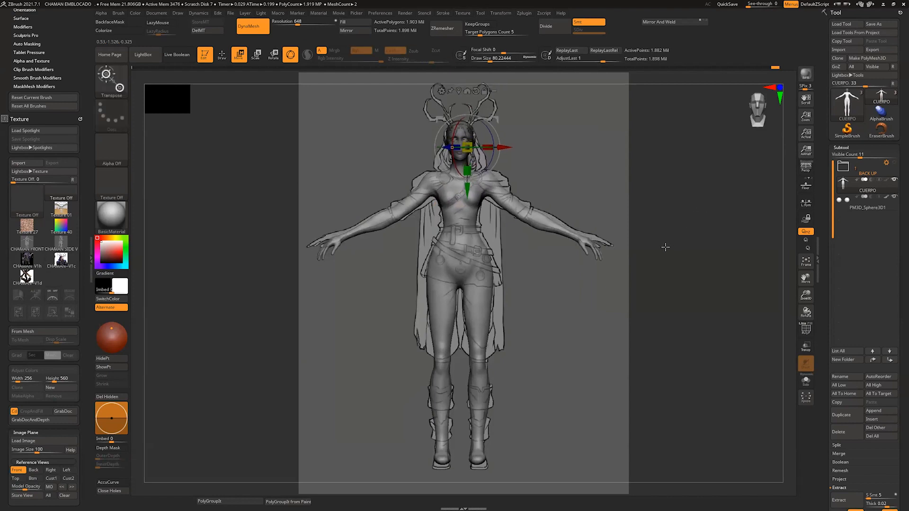
# Step: Fit the legs around the knees to the front reference with the Move brush at a draw size of about 212
pyautogui.press('q')
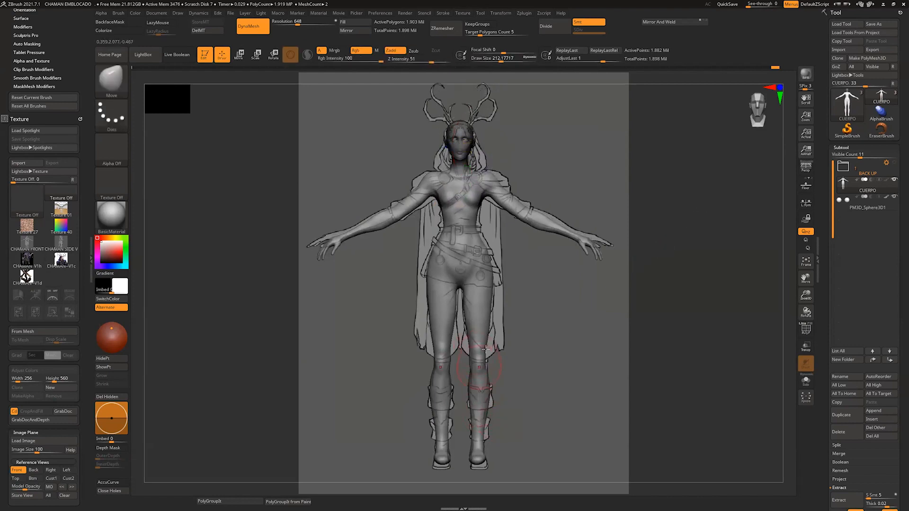
pyautogui.keyDown('ctrl'); pyautogui.keyDown('shift'); pyautogui.click(498, 351); pyautogui.keyUp('shift'); pyautogui.keyUp('ctrl')
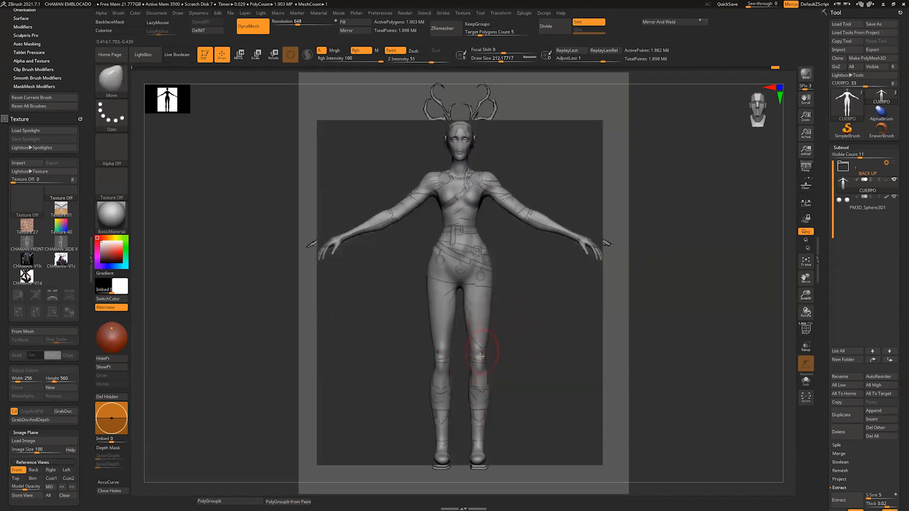
pyautogui.press('s')
pyautogui.click(480, 356)
pyautogui.click(19, 470)
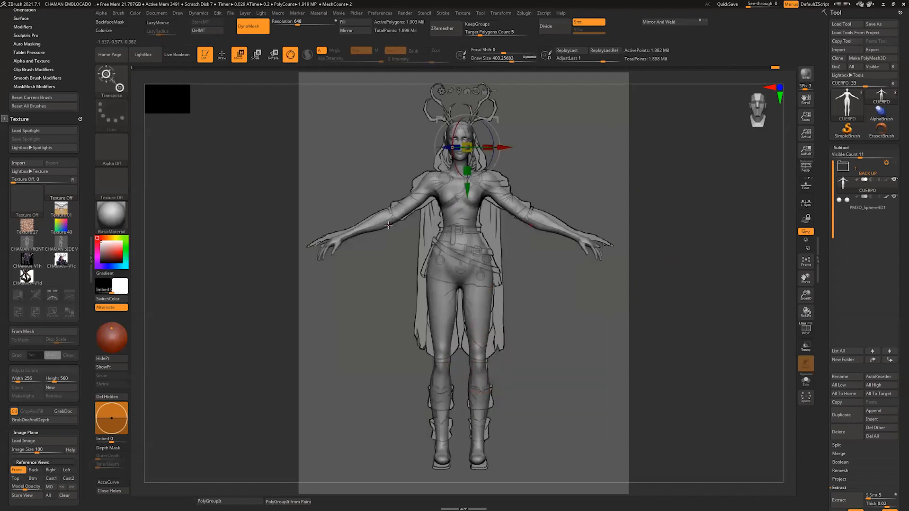
# Step: Fit the arms, hands and shoulders to the front reference with the Move brush, starting at a draw size of about 400
pyautogui.press('q')
pyautogui.moveTo(393, 221)
pyautogui.mouseDown()
pyautogui.moveTo(353, 234)
pyautogui.moveTo(413, 207)
pyautogui.mouseUp()
pyautogui.press('s')
pyautogui.click(314, 253)
pyautogui.press('s')
pyautogui.click(328, 253)
pyautogui.press('s')
pyautogui.click(450, 173)
pyautogui.moveTo(444, 179); pyautogui.dragTo(429, 175)
# Step: Fit the knees, calves and ankles to the front reference with the Move brush at draw sizes up to about 445
pyautogui.press('s')
pyautogui.click(484, 377)
pyautogui.moveTo(482, 364); pyautogui.dragTo(445, 363)
pyautogui.press('s')
pyautogui.click(436, 423)
pyautogui.moveTo(448, 421)
pyautogui.mouseDown()
pyautogui.moveTo(438, 417)
pyautogui.moveTo(447, 417)
pyautogui.mouseUp()
pyautogui.press('s')
pyautogui.click(441, 416)
pyautogui.press('s')
pyautogui.click(447, 446)
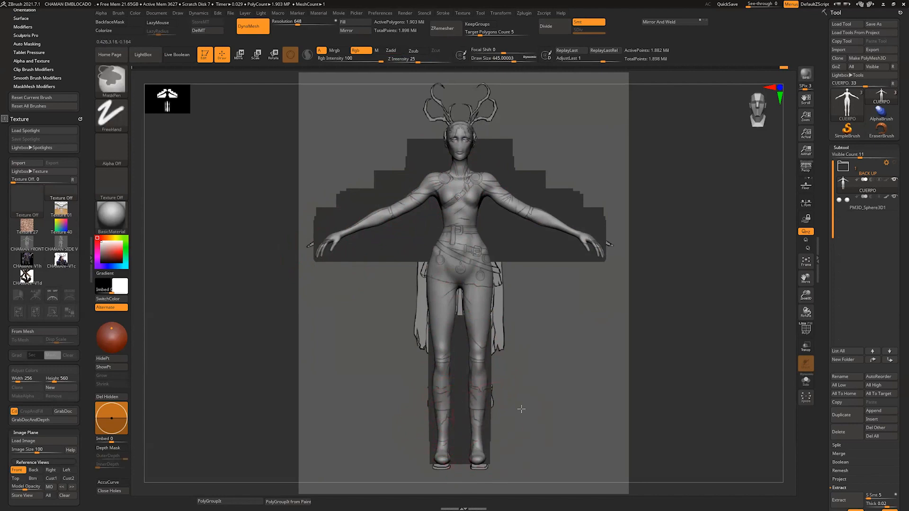
# Step: Fit the feet and ankles to the front reference with the gizmo and the Move brush, reducing the draw size to about 268
pyautogui.keyDown('ctrl'); pyautogui.moveTo(522, 409); pyautogui.dragTo(460, 468); pyautogui.keyUp('ctrl')
pyautogui.press('w')
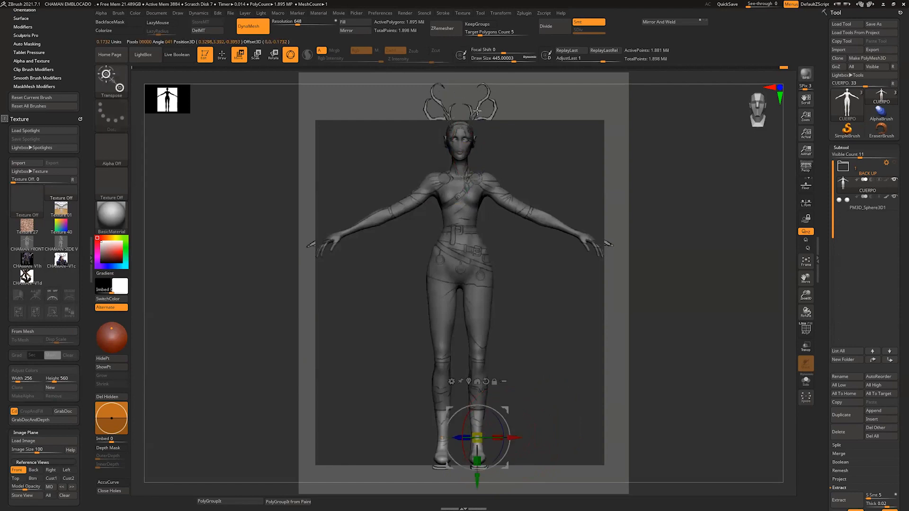
pyautogui.press('q')
pyautogui.press('s')
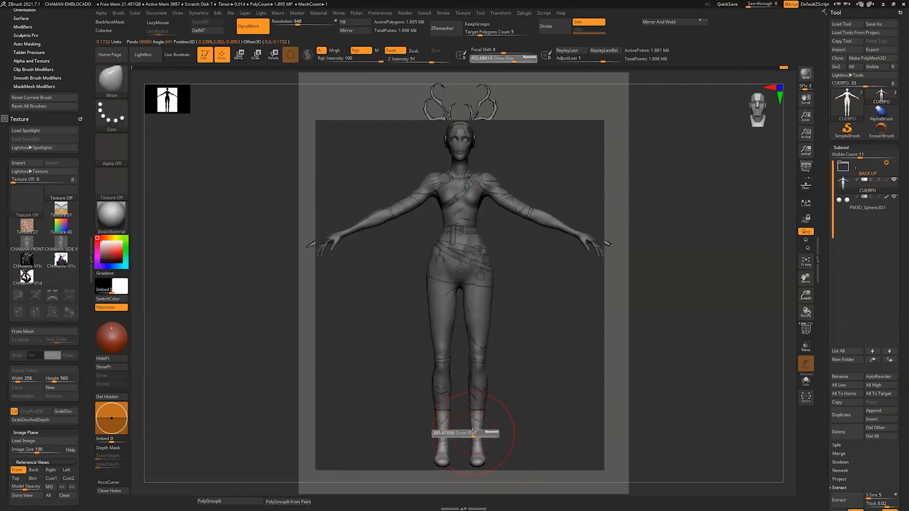
pyautogui.moveTo(472, 432); pyautogui.dragTo(466, 432)
pyautogui.moveTo(525, 413)
pyautogui.keyDown('ctrl'); pyautogui.mouseDown()
pyautogui.moveTo(520, 420)
pyautogui.moveTo(499, 392)
pyautogui.moveTo(510, 393)
pyautogui.moveTo(569, 344)
pyautogui.moveTo(553, 337)
pyautogui.mouseUp(); pyautogui.keyUp('ctrl')
pyautogui.click(21, 471)
pyautogui.press('w')
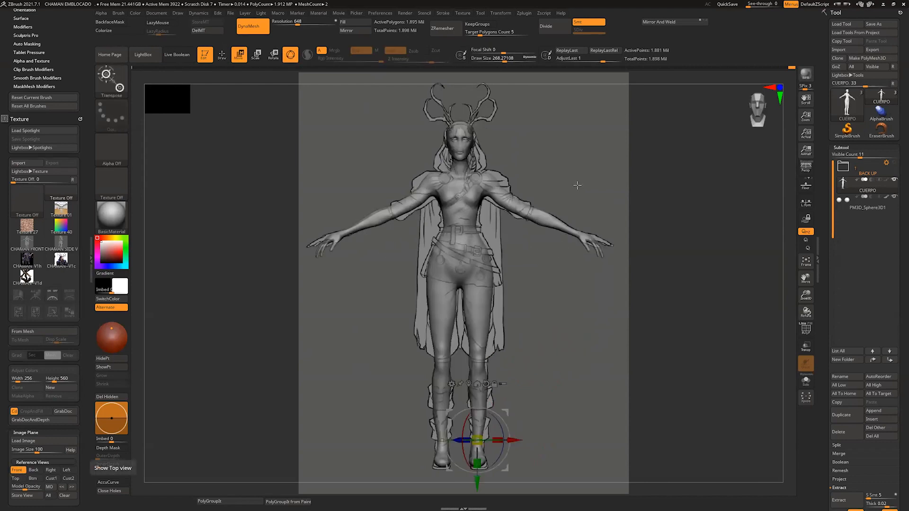
pyautogui.press('q')
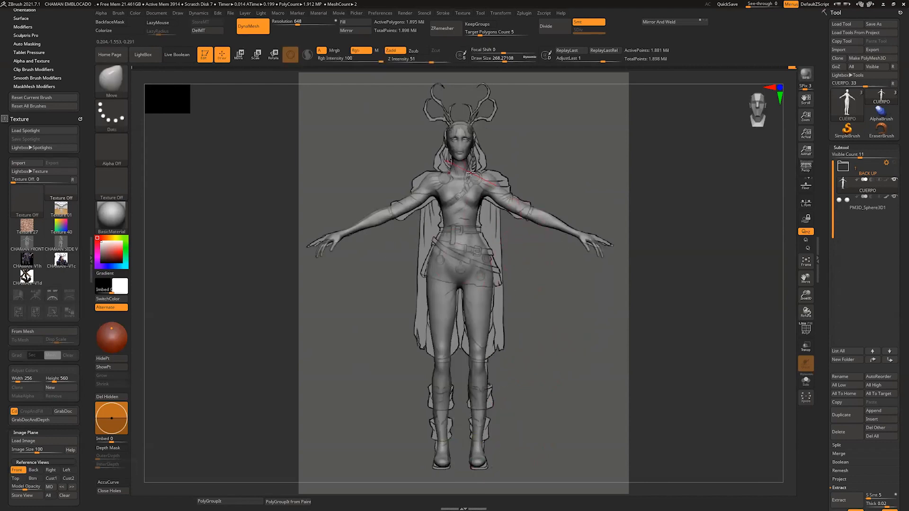
# Step: Smooth the transition between the neck and shoulders at the back with a draw size of about 145
pyautogui.press('s')
pyautogui.moveTo(465, 209); pyautogui.dragTo(456, 209)
pyautogui.moveTo(513, 321)
pyautogui.keyDown('alt'); pyautogui.mouseDown()
pyautogui.moveTo(478, 307)
pyautogui.moveTo(525, 331)
pyautogui.moveTo(586, 330)
pyautogui.moveTo(518, 260)
pyautogui.mouseUp(); pyautogui.keyUp('alt')
pyautogui.moveTo(514, 308)
pyautogui.keyDown('alt'); pyautogui.mouseDown()
pyautogui.moveTo(574, 450)
pyautogui.moveTo(538, 380)
pyautogui.moveTo(527, 396)
pyautogui.mouseUp(); pyautogui.keyUp('alt')
pyautogui.press('s')
pyautogui.press('shift')
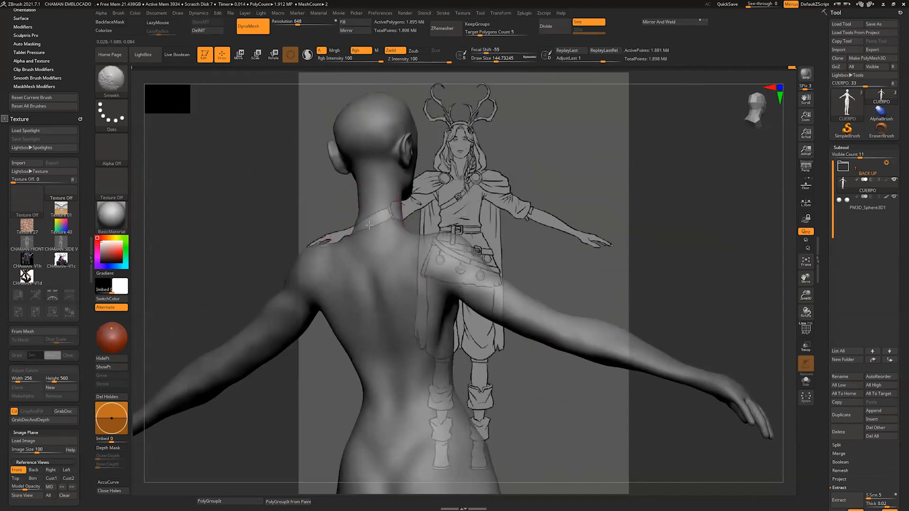
pyautogui.moveTo(482, 204); pyautogui.dragTo(426, 229)
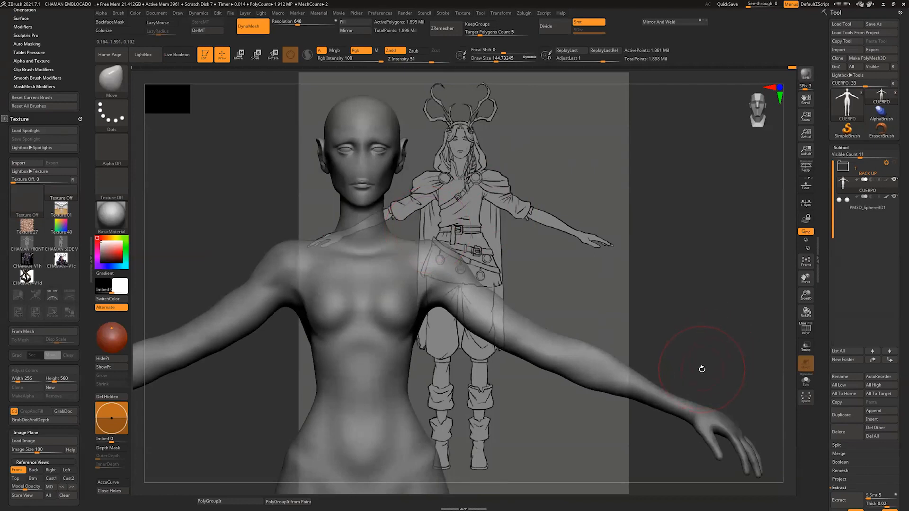
# Step: Display the polyframe to examine the mesh on the shoulders, torso and head, and hide it again
pyautogui.click(805, 329)
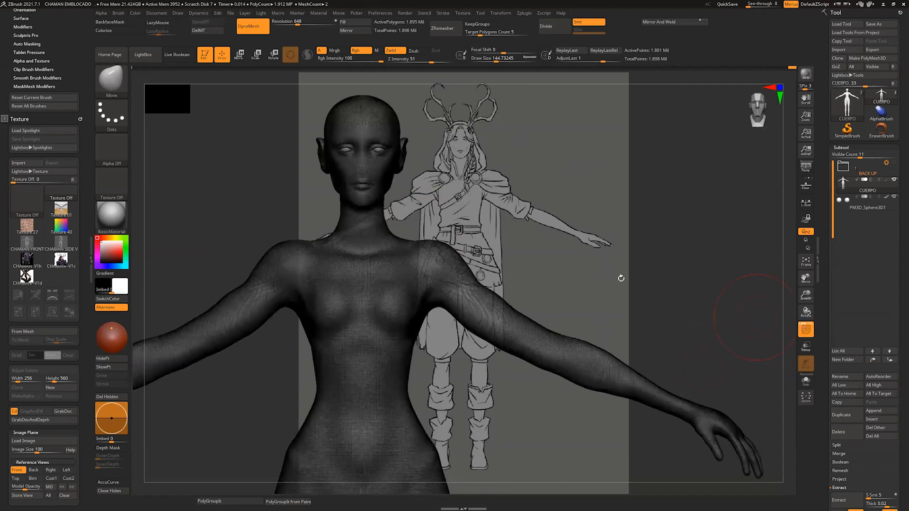
pyautogui.moveTo(624, 266); pyautogui.dragTo(442, 267, button='right')
pyautogui.keyDown('ctrl'); pyautogui.moveTo(500, 240); pyautogui.dragTo(517, 327, button='right'); pyautogui.keyUp('ctrl')
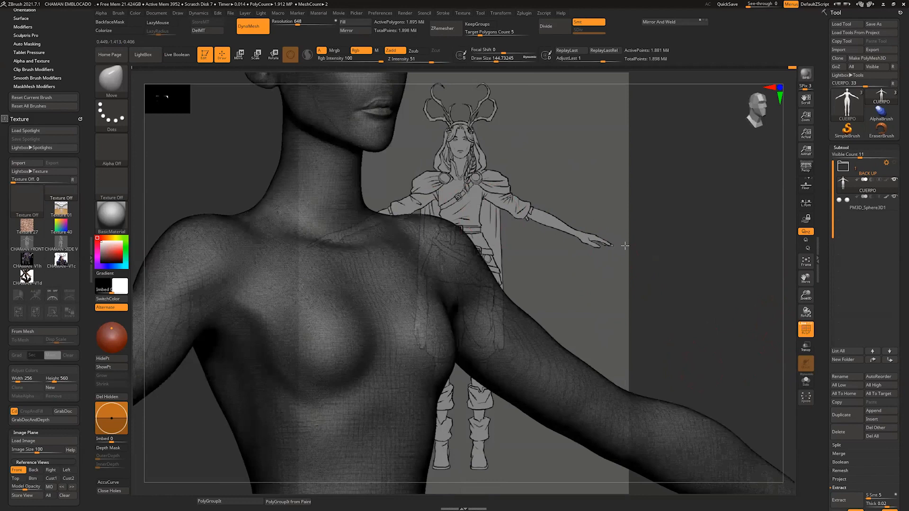
pyautogui.moveTo(625, 246)
pyautogui.keyDown('ctrl'); pyautogui.mouseDown(button='right')
pyautogui.moveTo(664, 301)
pyautogui.moveTo(596, 317)
pyautogui.moveTo(663, 297)
pyautogui.mouseUp(button='right'); pyautogui.keyUp('ctrl')
pyautogui.press('s')
pyautogui.moveTo(663, 296); pyautogui.dragTo(649, 296)
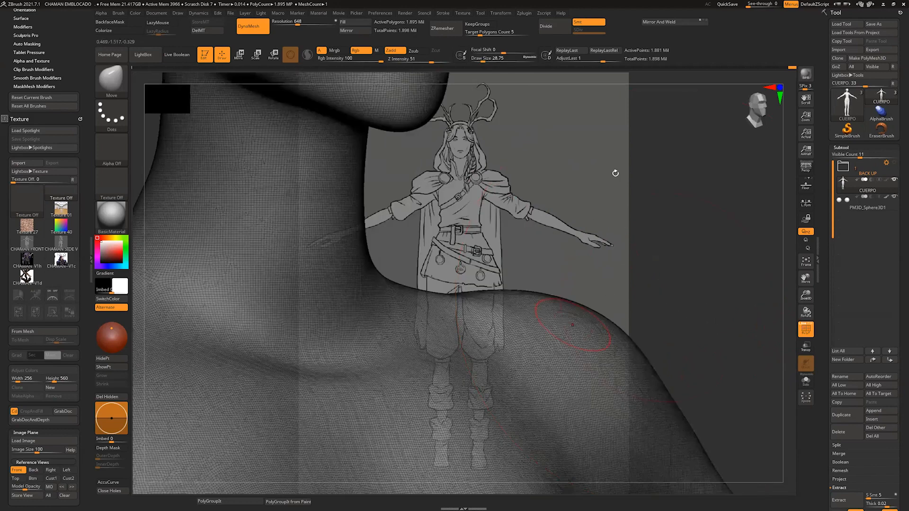
pyautogui.keyDown('ctrl'); pyautogui.moveTo(615, 173); pyautogui.dragTo(614, 151, button='right'); pyautogui.keyUp('ctrl')
pyautogui.moveTo(609, 243); pyautogui.dragTo(515, 176, button='right')
pyautogui.keyDown('alt'); pyautogui.moveTo(545, 294); pyautogui.dragTo(484, 231, button='right'); pyautogui.keyUp('alt')
pyautogui.moveTo(580, 239); pyautogui.dragTo(530, 263, button='right')
pyautogui.moveTo(580, 223); pyautogui.dragTo(530, 283, button='right')
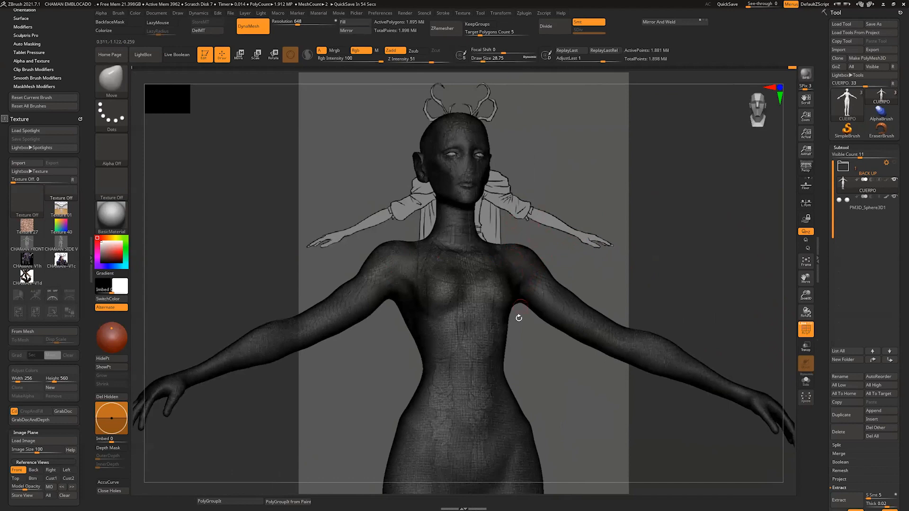
pyautogui.moveTo(531, 177); pyautogui.dragTo(579, 329, button='right')
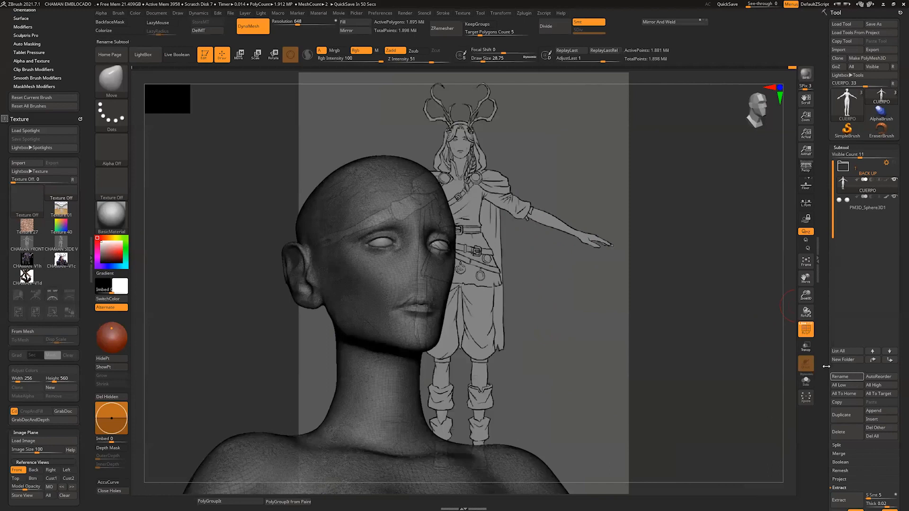
pyautogui.moveTo(507, 317); pyautogui.dragTo(474, 346, button='right')
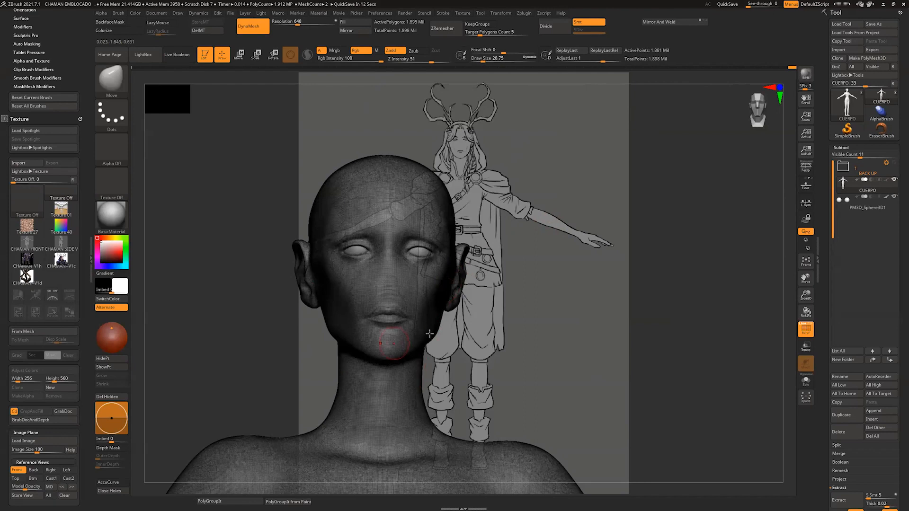
pyautogui.click(806, 329)
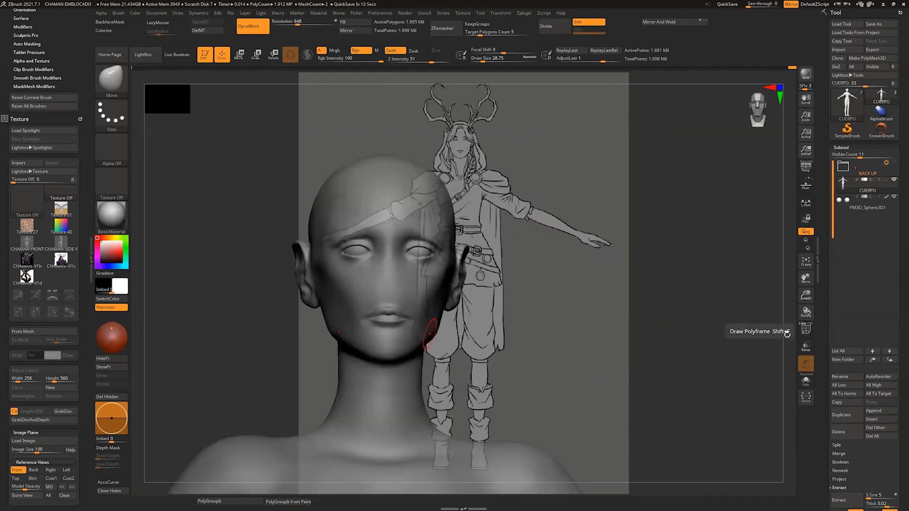
pyautogui.moveTo(787, 337); pyautogui.dragTo(787, 335)
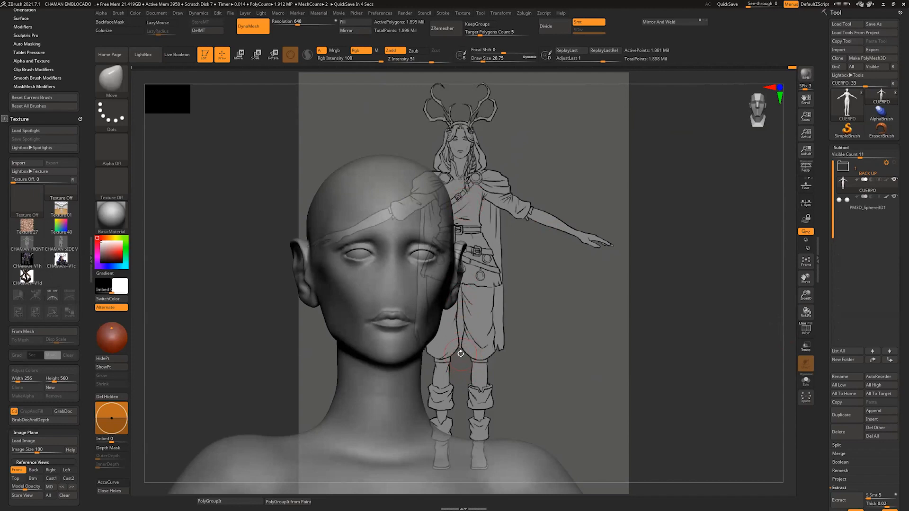
# Step: Restore the front reference view and mask the shirt area on the torso, sleeves and hips with MaskPen at a draw size of about 74
pyautogui.click(22, 470)
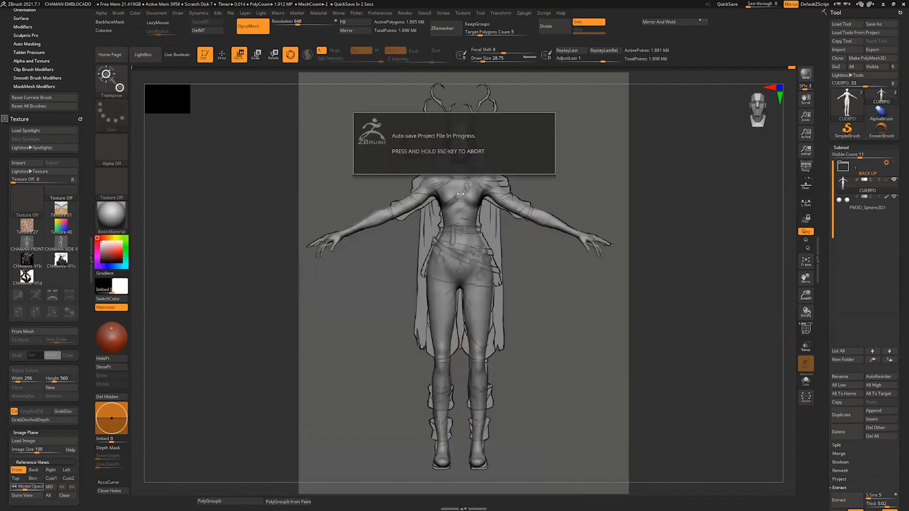
pyautogui.press('q')
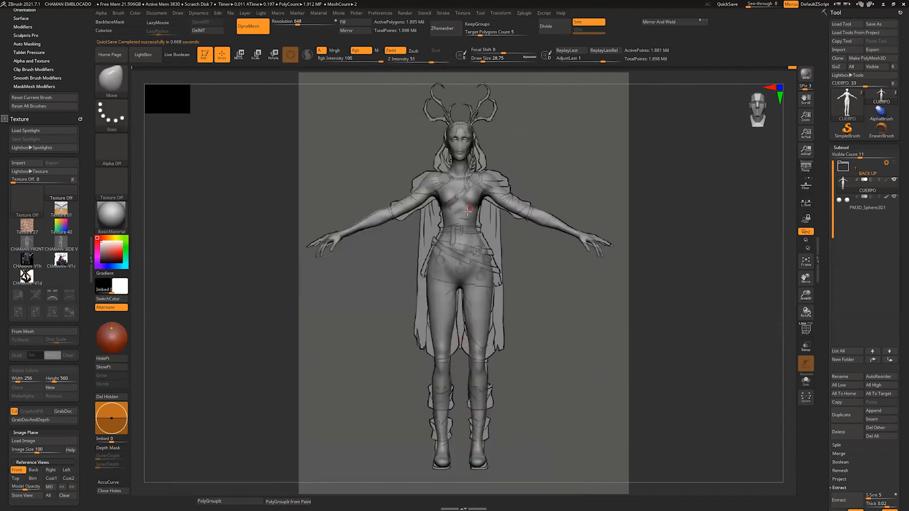
pyautogui.press('s')
pyautogui.press('ctrl')
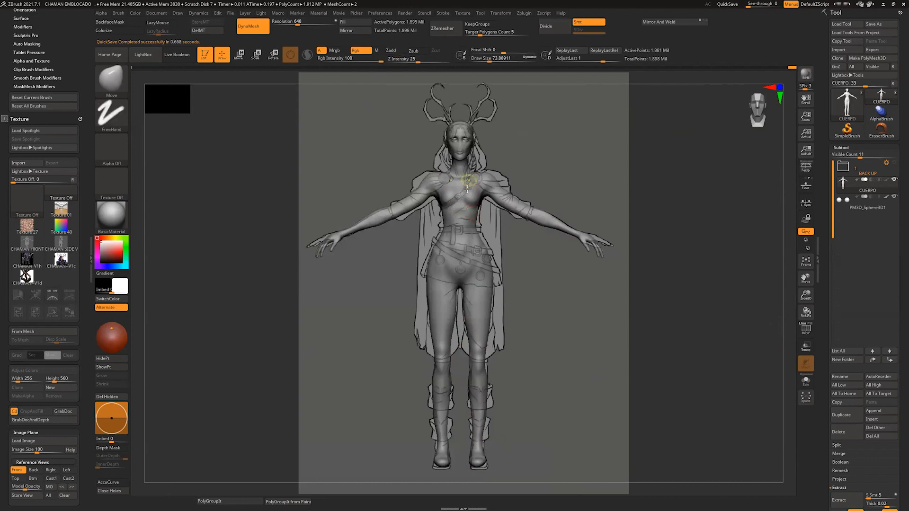
pyautogui.moveTo(467, 189)
pyautogui.keyDown('ctrl'); pyautogui.mouseDown()
pyautogui.moveTo(452, 215)
pyautogui.moveTo(442, 182)
pyautogui.moveTo(394, 201)
pyautogui.moveTo(398, 214)
pyautogui.mouseUp(); pyautogui.keyUp('ctrl')
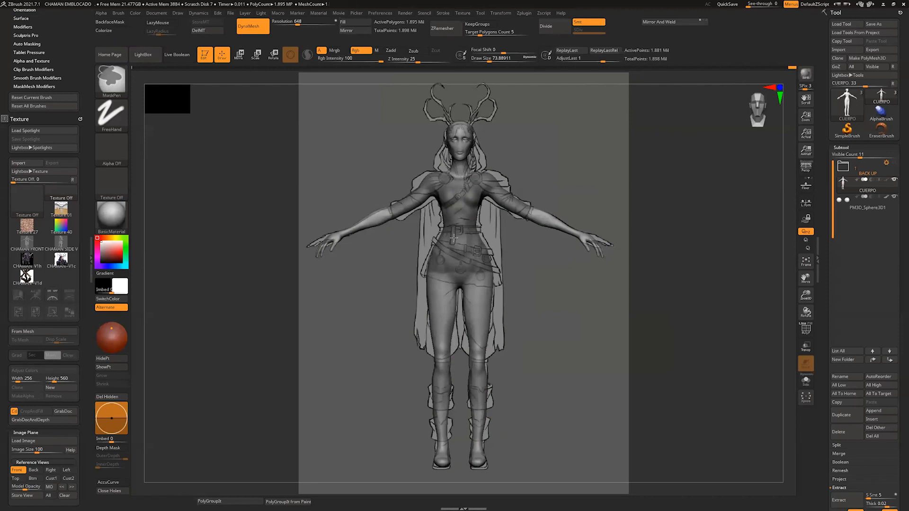
pyautogui.moveTo(437, 267)
pyautogui.keyDown('ctrl'); pyautogui.mouseDown()
pyautogui.moveTo(453, 277)
pyautogui.moveTo(428, 270)
pyautogui.mouseUp(); pyautogui.keyUp('ctrl')
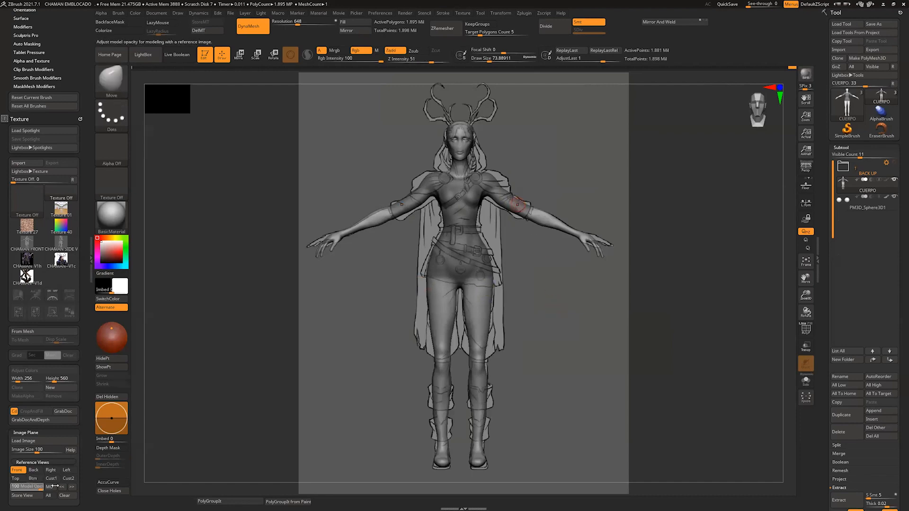
# Step: Set the model opacity to 100 and mask the back of the torso and sleeves with the MaskLasso brush
pyautogui.moveTo(26, 488); pyautogui.dragTo(44, 488)
pyautogui.moveTo(572, 305)
pyautogui.keyDown('alt'); pyautogui.mouseDown()
pyautogui.moveTo(540, 392)
pyautogui.moveTo(539, 440)
pyautogui.mouseUp(); pyautogui.keyUp('alt')
pyautogui.moveTo(539, 379); pyautogui.dragTo(591, 374)
pyautogui.moveTo(343, 322)
pyautogui.keyDown('ctrl'); pyautogui.mouseDown()
pyautogui.moveTo(362, 369)
pyautogui.moveTo(329, 453)
pyautogui.mouseUp(); pyautogui.keyUp('ctrl')
pyautogui.moveTo(426, 228)
pyautogui.mouseDown()
pyautogui.moveTo(486, 278)
pyautogui.moveTo(606, 284)
pyautogui.moveTo(634, 237)
pyautogui.mouseUp()
pyautogui.moveTo(386, 204)
pyautogui.keyDown('ctrl'); pyautogui.mouseDown()
pyautogui.moveTo(392, 243)
pyautogui.moveTo(446, 262)
pyautogui.mouseUp(); pyautogui.keyUp('ctrl')
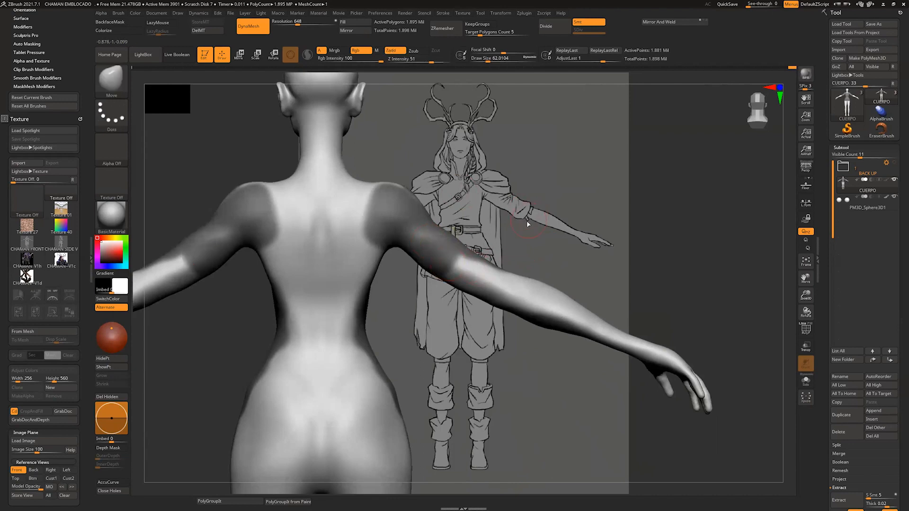
pyautogui.press('b')
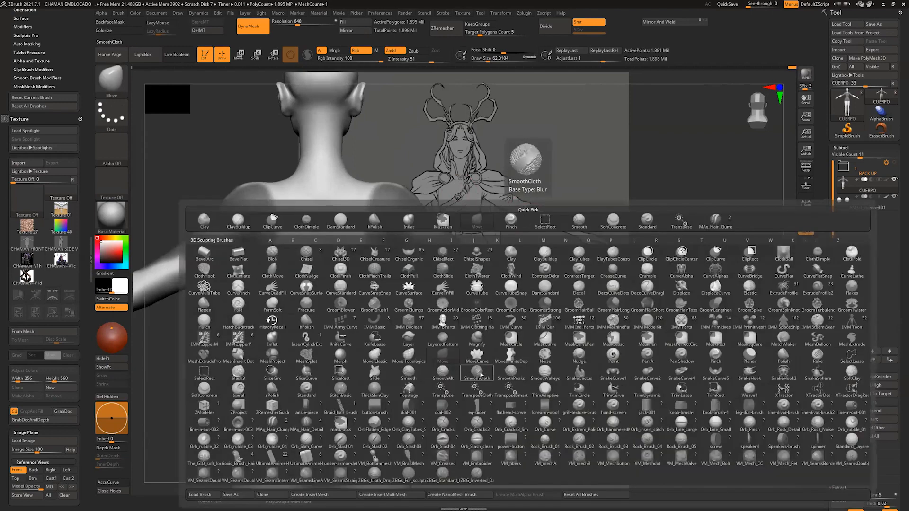
pyautogui.press('m')
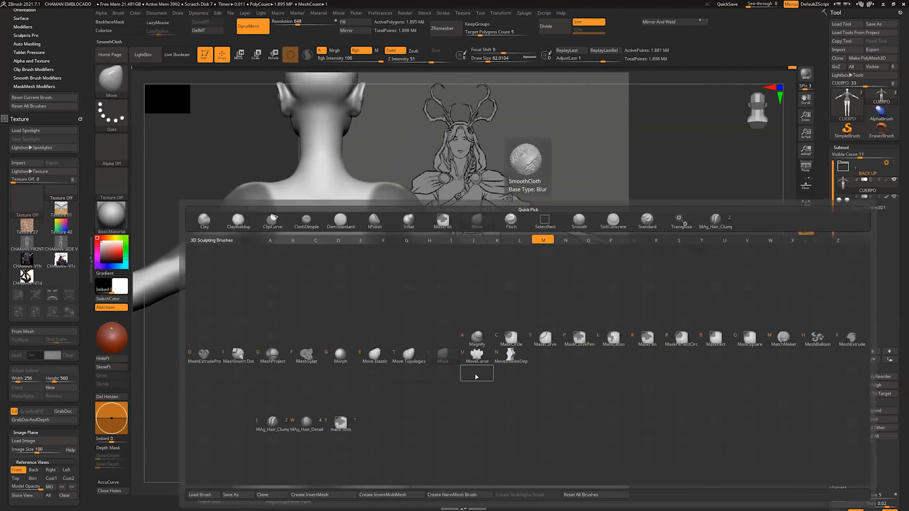
pyautogui.click(612, 344)
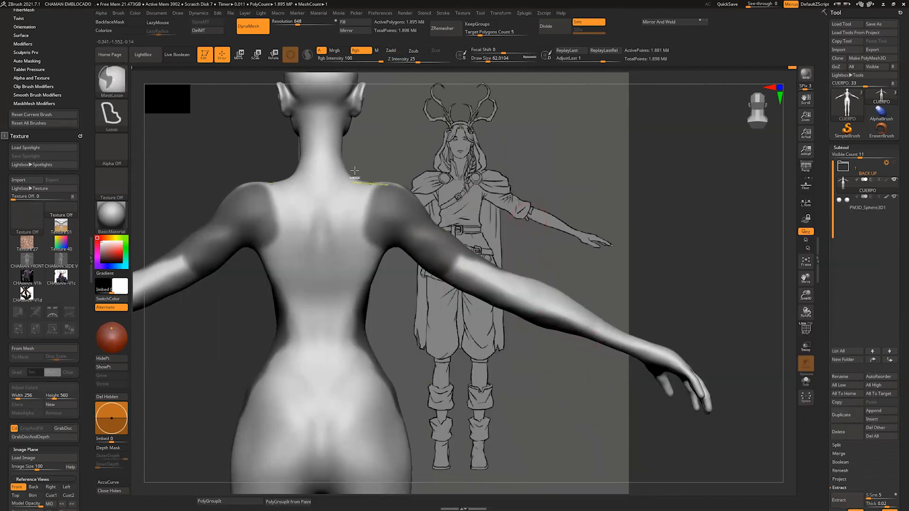
pyautogui.moveTo(356, 160)
pyautogui.keyDown('ctrl'); pyautogui.mouseDown()
pyautogui.moveTo(511, 239)
pyautogui.moveTo(445, 326)
pyautogui.moveTo(229, 328)
pyautogui.moveTo(228, 313)
pyautogui.mouseUp(); pyautogui.keyUp('ctrl')
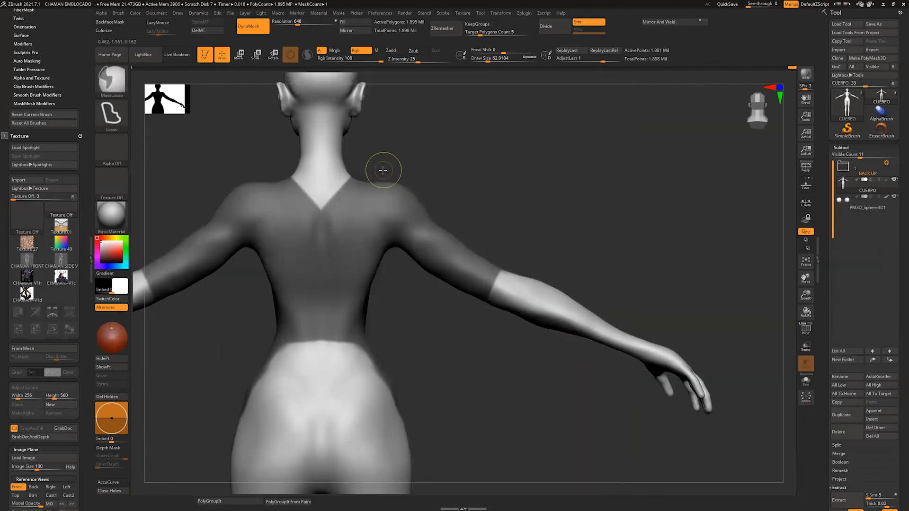
# Step: Extend the shirt mask around the shoulders up to the base of the neck with the MaskLasso brush
pyautogui.moveTo(382, 171)
pyautogui.keyDown('ctrl'); pyautogui.mouseDown()
pyautogui.moveTo(374, 240)
pyautogui.moveTo(412, 203)
pyautogui.mouseUp(); pyautogui.keyUp('ctrl')
pyautogui.keyDown('alt'); pyautogui.moveTo(426, 360); pyautogui.dragTo(475, 250); pyautogui.keyUp('alt')
pyautogui.moveTo(454, 258)
pyautogui.keyDown('ctrl'); pyautogui.mouseDown()
pyautogui.moveTo(286, 340)
pyautogui.moveTo(524, 334)
pyautogui.moveTo(659, 348)
pyautogui.moveTo(604, 338)
pyautogui.mouseUp(); pyautogui.keyUp('ctrl')
pyautogui.moveTo(682, 332)
pyautogui.keyDown('ctrl'); pyautogui.mouseDown()
pyautogui.moveTo(502, 342)
pyautogui.moveTo(681, 352)
pyautogui.moveTo(615, 334)
pyautogui.mouseUp(); pyautogui.keyUp('ctrl')
pyautogui.keyDown('alt'); pyautogui.moveTo(383, 369); pyautogui.dragTo(284, 464); pyautogui.keyUp('alt')
pyautogui.keyDown('alt'); pyautogui.moveTo(505, 257); pyautogui.dragTo(505, 300); pyautogui.keyUp('alt')
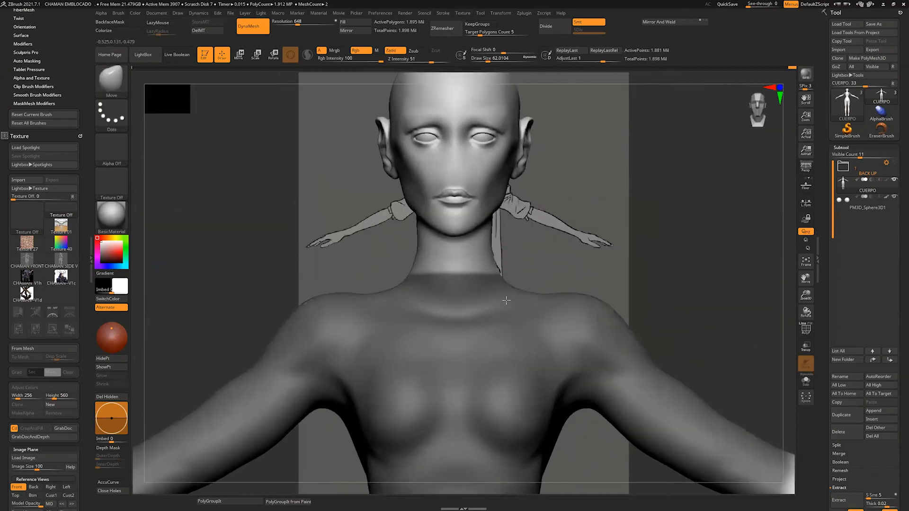
# Step: Switch the masking brush back to MaskPen and paint the mask up the back and sides of the neck at draw sizes of about 23 and 17
pyautogui.moveTo(526, 234); pyautogui.dragTo(569, 237)
pyautogui.press('b')
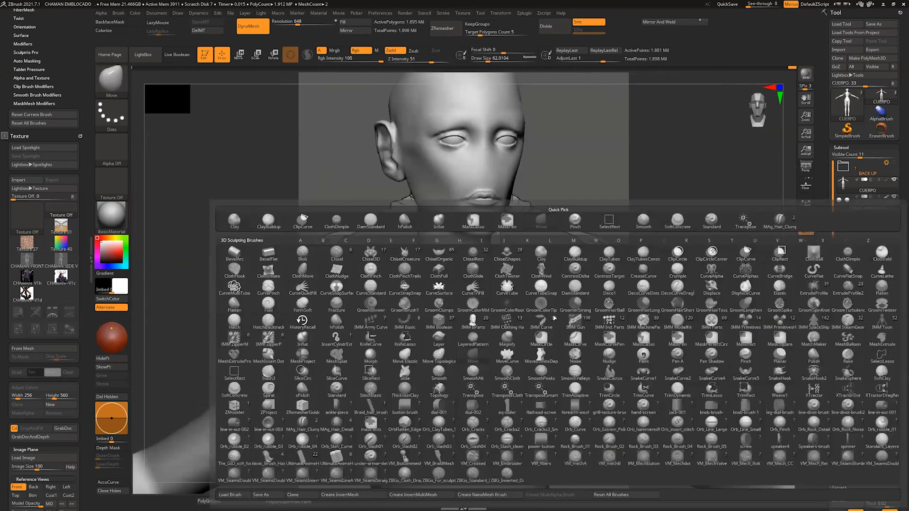
pyautogui.press('m')
pyautogui.click(676, 337)
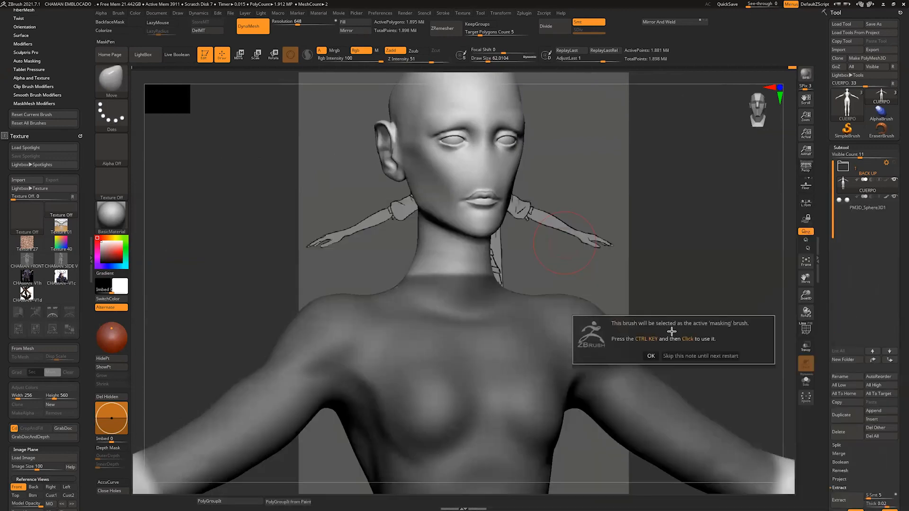
pyautogui.click(652, 356)
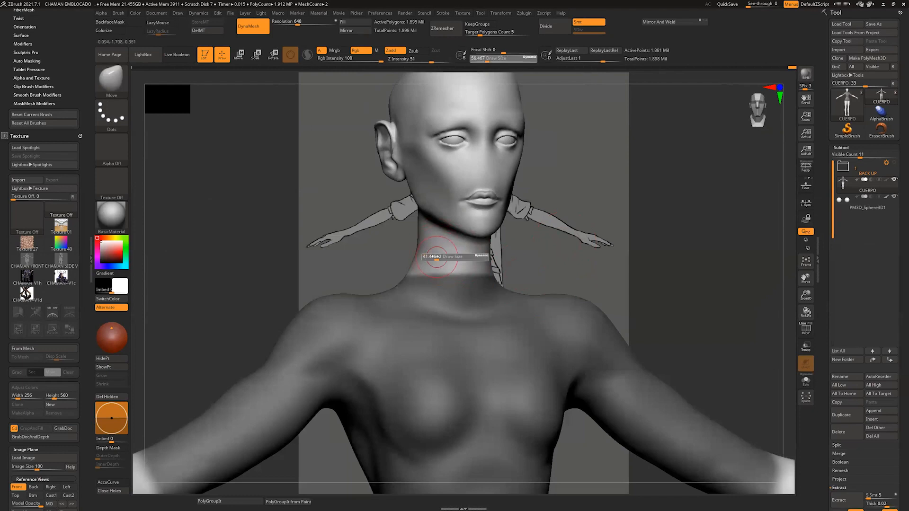
pyautogui.moveTo(433, 258); pyautogui.dragTo(402, 252, button='right')
pyautogui.moveTo(365, 227)
pyautogui.keyDown('ctrl'); pyautogui.mouseDown()
pyautogui.moveTo(384, 279)
pyautogui.moveTo(362, 237)
pyautogui.moveTo(350, 250)
pyautogui.moveTo(359, 229)
pyautogui.mouseUp(); pyautogui.keyUp('ctrl')
pyautogui.moveTo(360, 228)
pyautogui.mouseDown(button='right')
pyautogui.moveTo(388, 227)
pyautogui.moveTo(379, 220)
pyautogui.mouseUp(button='right')
pyautogui.moveTo(336, 225)
pyautogui.keyDown('ctrl'); pyautogui.mouseDown()
pyautogui.moveTo(303, 241)
pyautogui.moveTo(329, 229)
pyautogui.moveTo(308, 262)
pyautogui.mouseUp(); pyautogui.keyUp('ctrl')
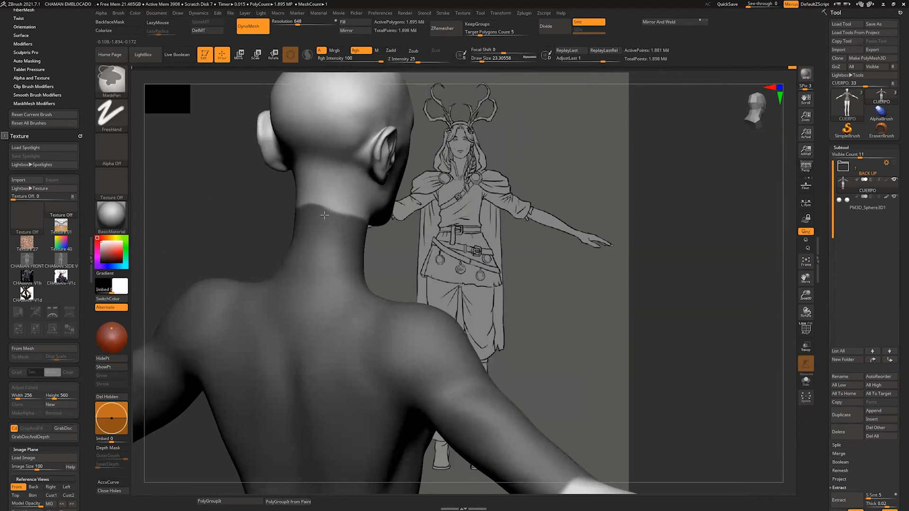
pyautogui.keyDown('ctrl'); pyautogui.moveTo(325, 215); pyautogui.dragTo(352, 225); pyautogui.keyUp('ctrl')
pyautogui.moveTo(364, 225)
pyautogui.keyDown('shift'); pyautogui.mouseDown(button='right')
pyautogui.moveTo(452, 248)
pyautogui.moveTo(438, 262)
pyautogui.mouseUp(button='right'); pyautogui.keyUp('shift')
pyautogui.moveTo(392, 282)
pyautogui.keyDown('ctrl'); pyautogui.mouseDown()
pyautogui.moveTo(387, 311)
pyautogui.moveTo(391, 289)
pyautogui.mouseUp(); pyautogui.keyUp('ctrl')
# Step: Try to narrow the unmasked opening on the front of the neck with MaskPen at a draw size of about 17
pyautogui.press('s')
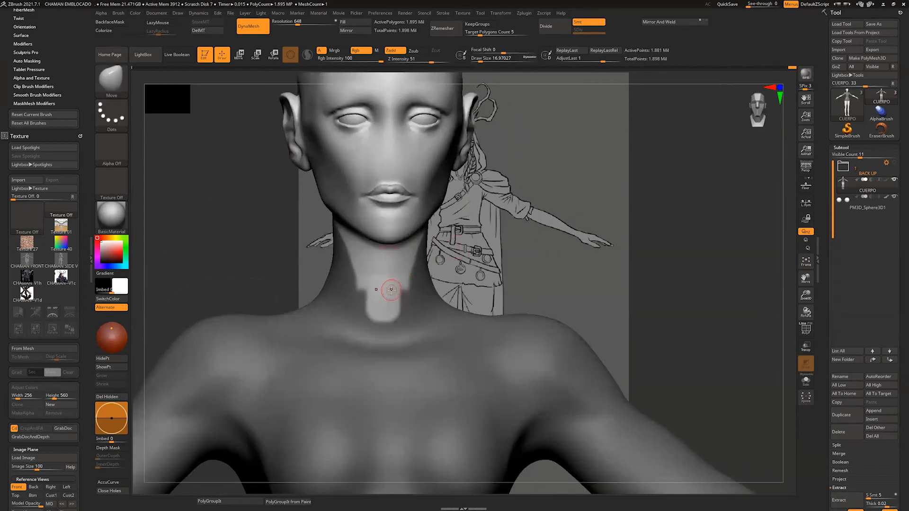
pyautogui.press('ctrl')
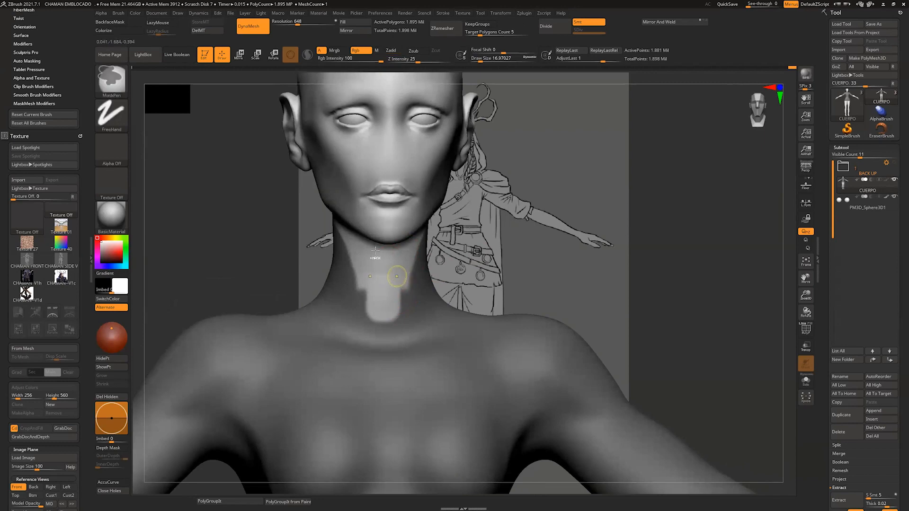
pyautogui.moveTo(120, 84)
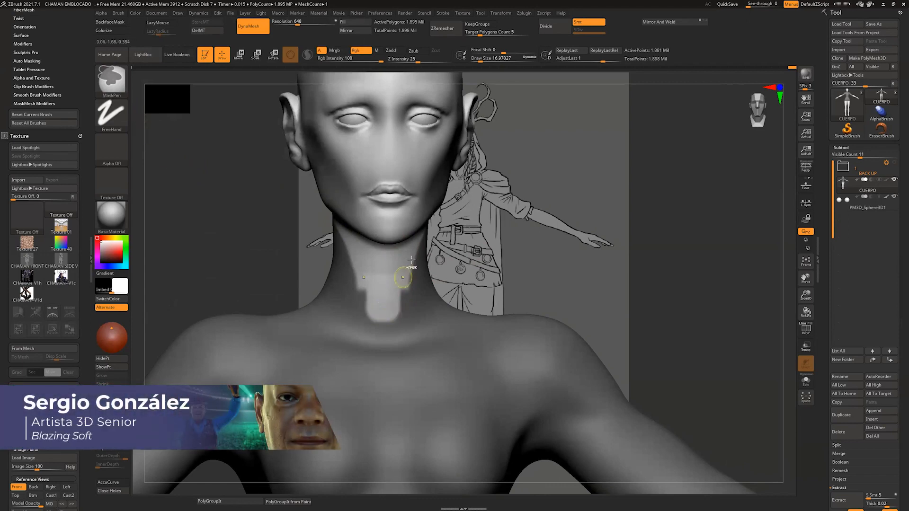
pyautogui.keyDown('ctrl'); pyautogui.moveTo(421, 247); pyautogui.dragTo(411, 273); pyautogui.keyUp('ctrl')
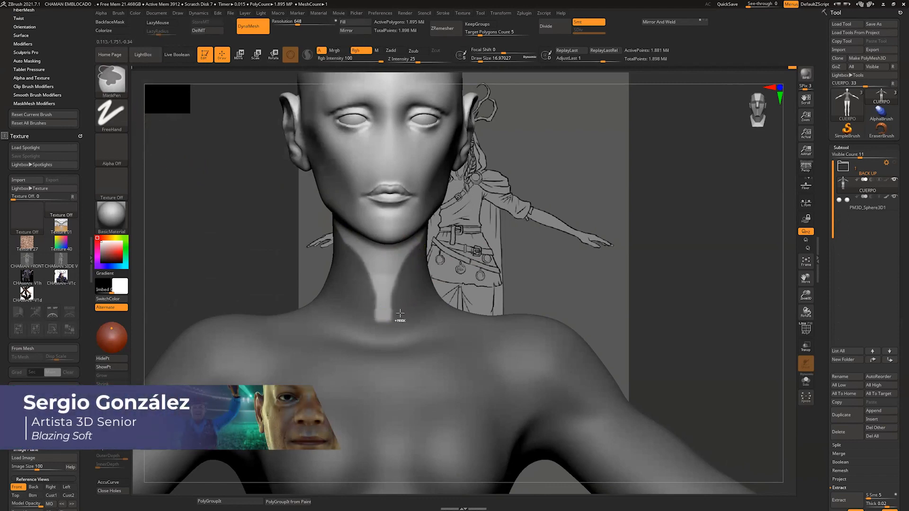
pyautogui.hotkey('ctrl', 'z')
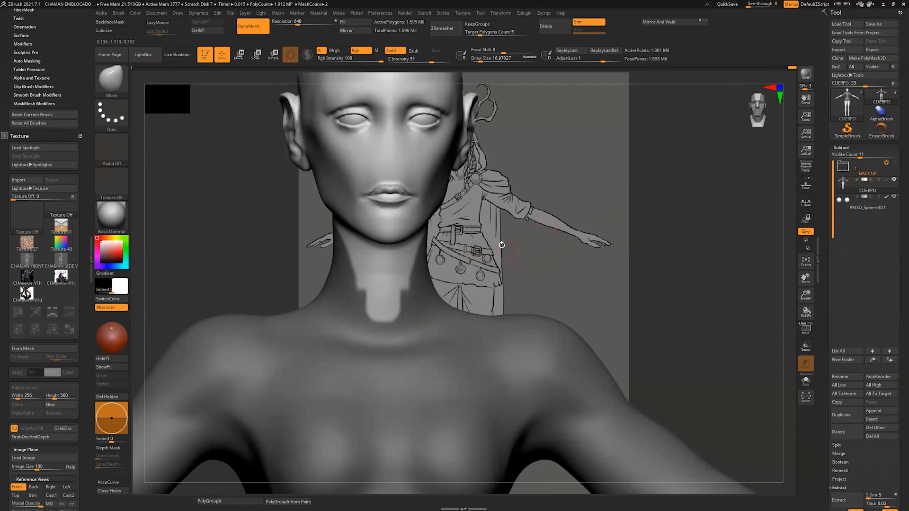
pyautogui.moveTo(504, 268); pyautogui.dragTo(499, 268)
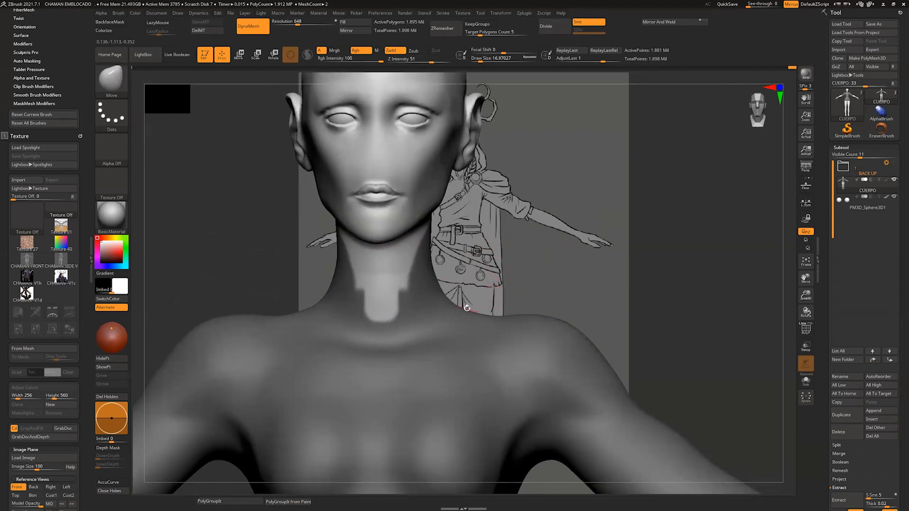
# Step: Reshape the mask at the front of the neck so the unmasked opening tapers to a narrow point at the neck's base
pyautogui.moveTo(469, 258); pyautogui.dragTo(465, 259)
pyautogui.moveTo(401, 275)
pyautogui.keyDown('ctrl'); pyautogui.keyDown('alt'); pyautogui.mouseDown()
pyautogui.moveTo(396, 320)
pyautogui.moveTo(381, 328)
pyautogui.moveTo(378, 353)
pyautogui.mouseUp(); pyautogui.keyUp('alt'); pyautogui.keyUp('ctrl')
pyautogui.keyDown('ctrl'); pyautogui.moveTo(414, 308); pyautogui.dragTo(390, 360); pyautogui.keyUp('ctrl')
pyautogui.moveTo(511, 250)
pyautogui.mouseDown()
pyautogui.moveTo(486, 255)
pyautogui.moveTo(509, 261)
pyautogui.moveTo(501, 287)
pyautogui.moveTo(503, 279)
pyautogui.mouseUp()
pyautogui.keyDown('alt'); pyautogui.moveTo(561, 261); pyautogui.dragTo(554, 199); pyautogui.keyUp('alt')
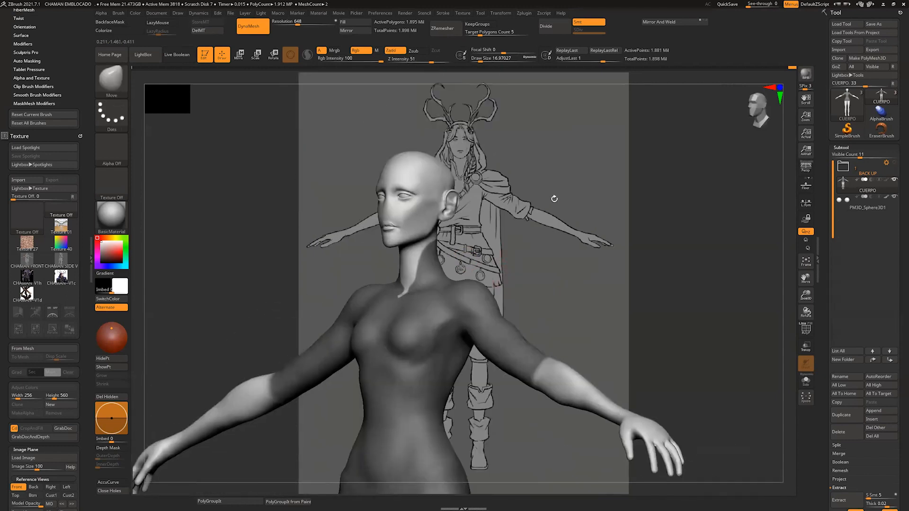
pyautogui.moveTo(597, 270)
pyautogui.mouseDown()
pyautogui.moveTo(617, 283)
pyautogui.moveTo(561, 437)
pyautogui.mouseUp()
pyautogui.moveTo(513, 247); pyautogui.dragTo(484, 374)
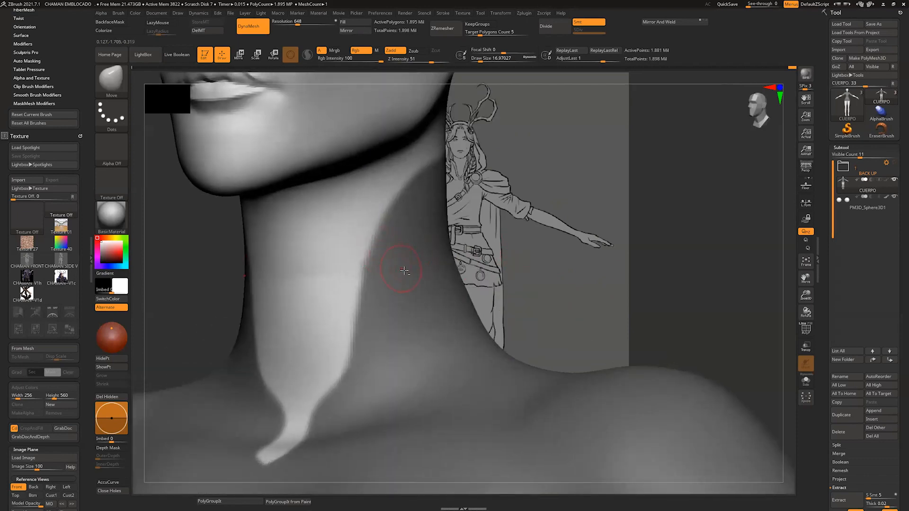
# Step: Blur and sharpen the mask edges around the neck opening to smooth their jagged outline
pyautogui.press('ctrl')
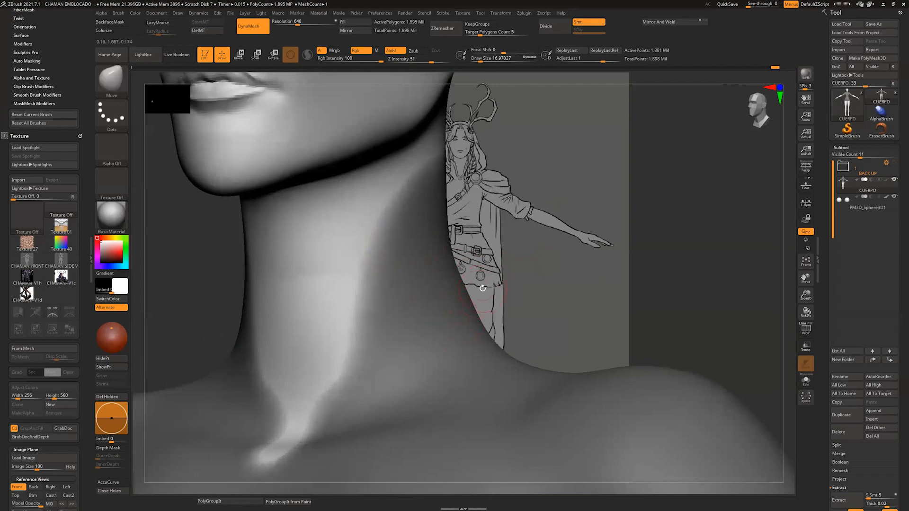
pyautogui.moveTo(483, 288); pyautogui.dragTo(470, 344)
pyautogui.press('ctrl')
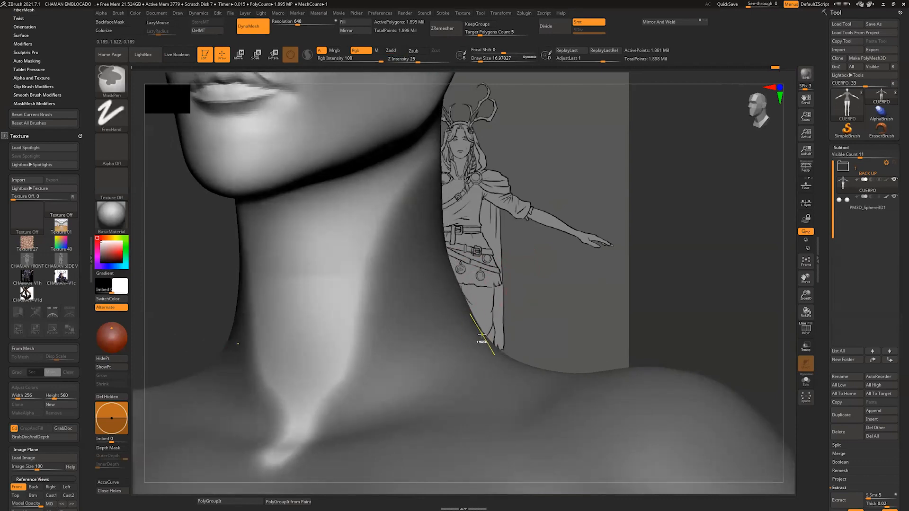
pyautogui.moveTo(484, 275)
pyautogui.mouseDown()
pyautogui.moveTo(534, 254)
pyautogui.moveTo(549, 260)
pyautogui.mouseUp()
pyautogui.keyDown('ctrl'); pyautogui.keyDown('alt'); pyautogui.click(554, 270); pyautogui.keyUp('alt'); pyautogui.keyUp('ctrl')
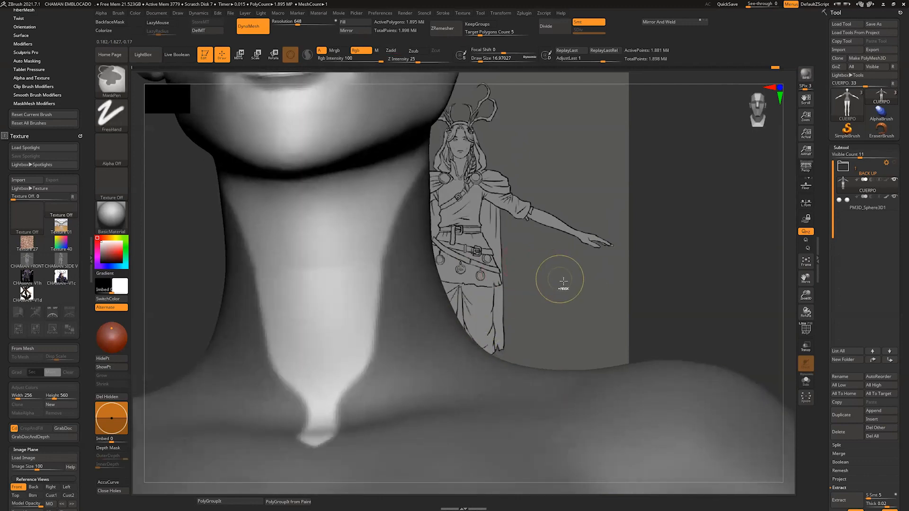
# Step: Apply Blur Mask twice to the neck opening's mask, followed by repeated Sharpen Mask
pyautogui.moveTo(735, 284)
pyautogui.mouseDown()
pyautogui.moveTo(777, 284)
pyautogui.moveTo(898, 433)
pyautogui.moveTo(899, 351)
pyautogui.mouseUp()
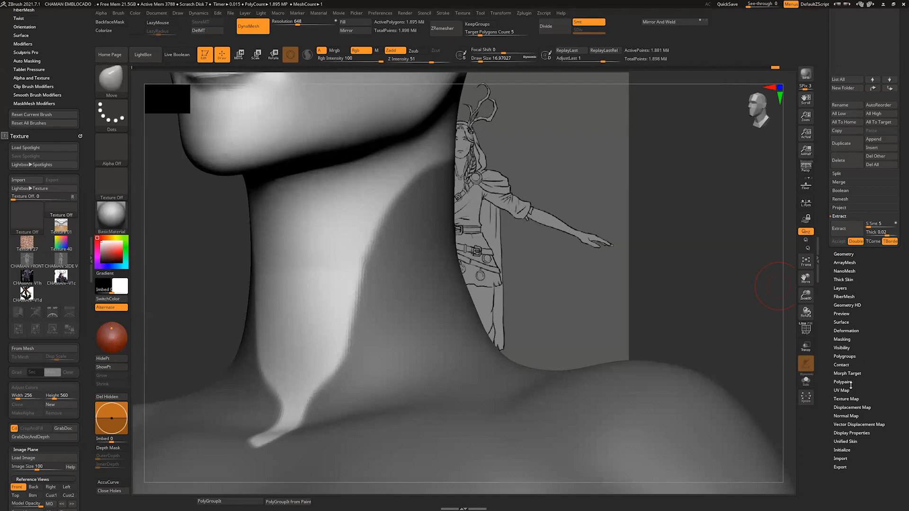
pyautogui.click(843, 339)
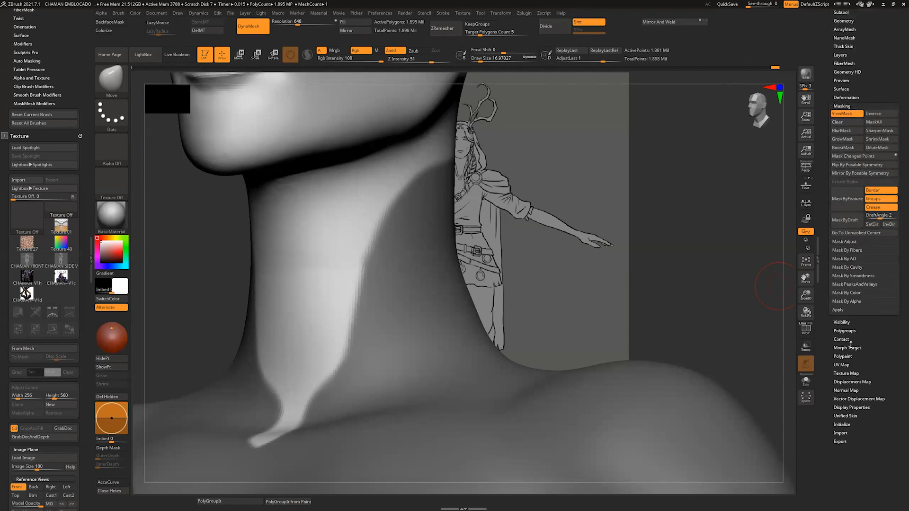
pyautogui.click(833, 132)
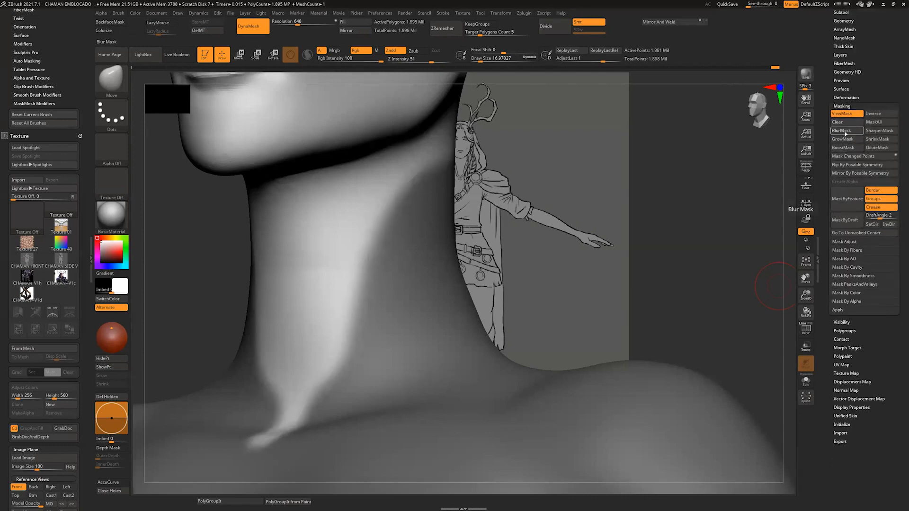
pyautogui.click(844, 135)
pyautogui.press('ctrl')
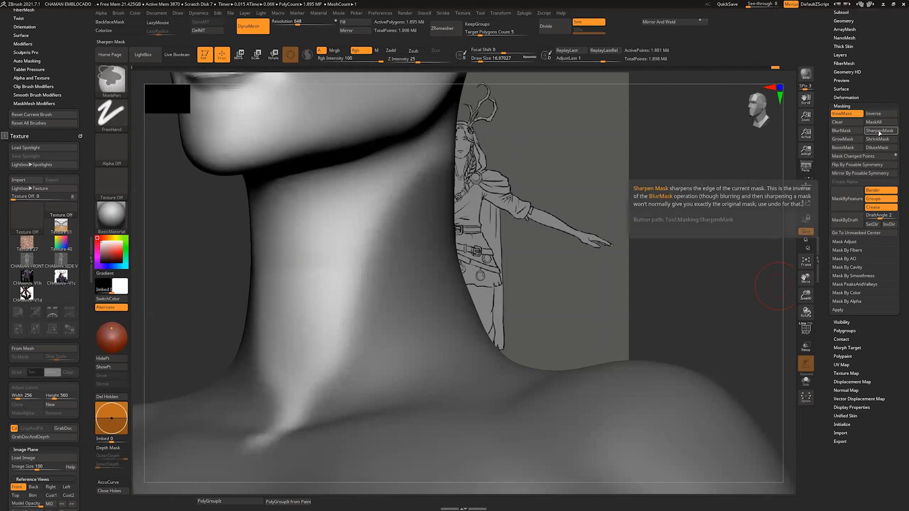
pyautogui.click(878, 133)
pyautogui.click(879, 133)
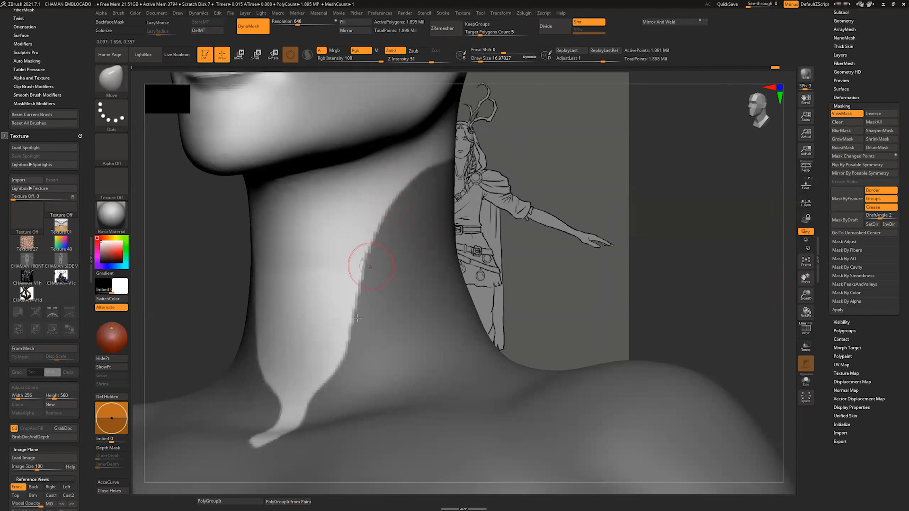
# Step: Soften the sharpened mask edge around the neck opening with one more blur
pyautogui.moveTo(526, 217); pyautogui.dragTo(513, 240)
pyautogui.press('ctrl')
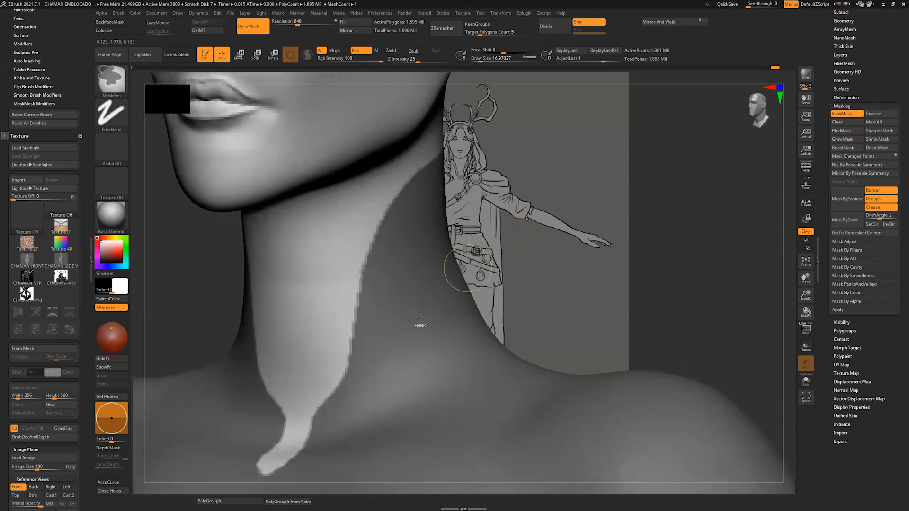
pyautogui.keyDown('ctrl'); pyautogui.click(460, 263); pyautogui.keyUp('ctrl')
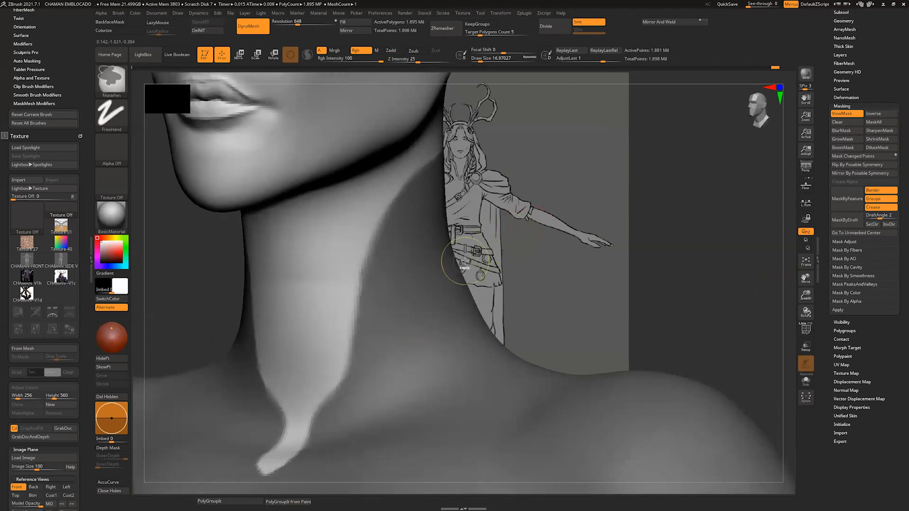
# Step: Preview an extraction of the masked shirt area at a thickness of 0.02
pyautogui.moveTo(516, 226)
pyautogui.mouseDown()
pyautogui.moveTo(527, 227)
pyautogui.moveTo(524, 257)
pyautogui.moveTo(542, 251)
pyautogui.moveTo(574, 278)
pyautogui.moveTo(562, 262)
pyautogui.moveTo(574, 264)
pyautogui.moveTo(564, 330)
pyautogui.moveTo(607, 290)
pyautogui.moveTo(645, 300)
pyautogui.moveTo(567, 352)
pyautogui.moveTo(564, 314)
pyautogui.moveTo(595, 360)
pyautogui.moveTo(548, 361)
pyautogui.moveTo(568, 410)
pyautogui.mouseUp()
pyautogui.moveTo(875, 40); pyautogui.dragTo(876, 173)
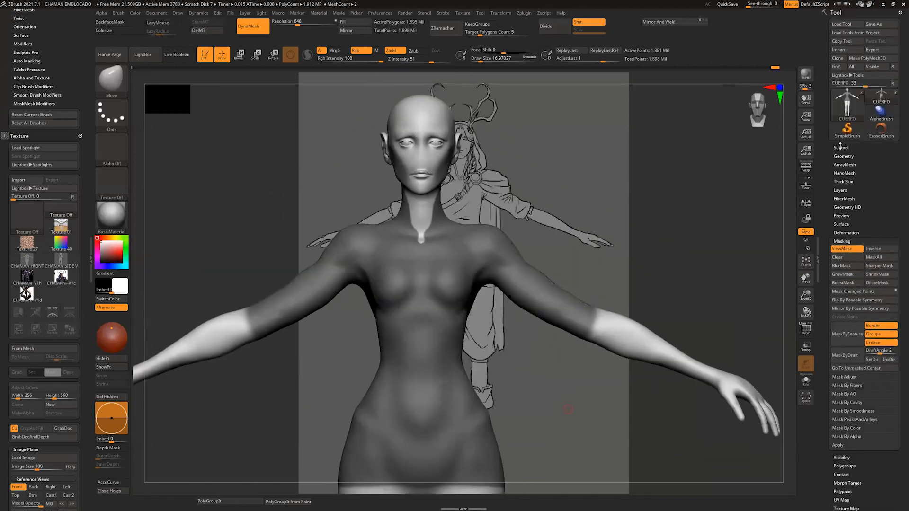
pyautogui.click(842, 147)
pyautogui.moveTo(899, 317); pyautogui.dragTo(899, 293)
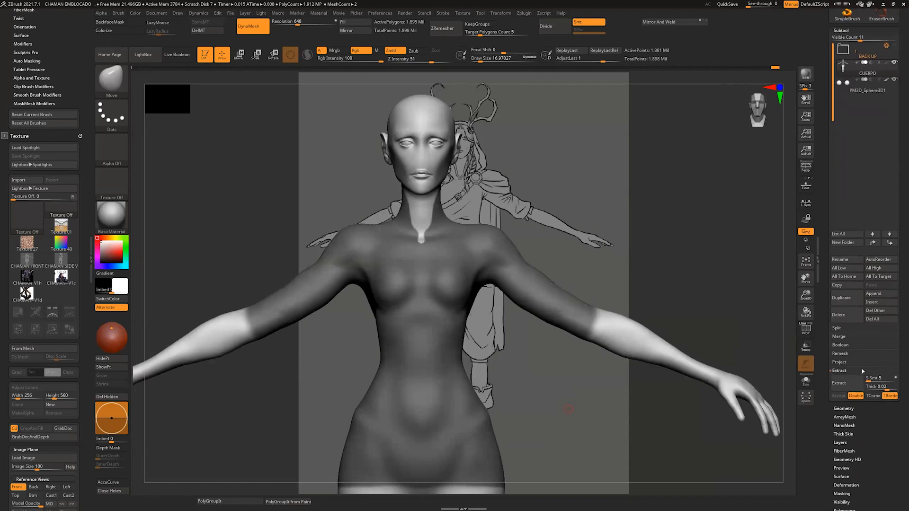
pyautogui.click(843, 383)
pyautogui.moveTo(777, 337); pyautogui.dragTo(791, 338)
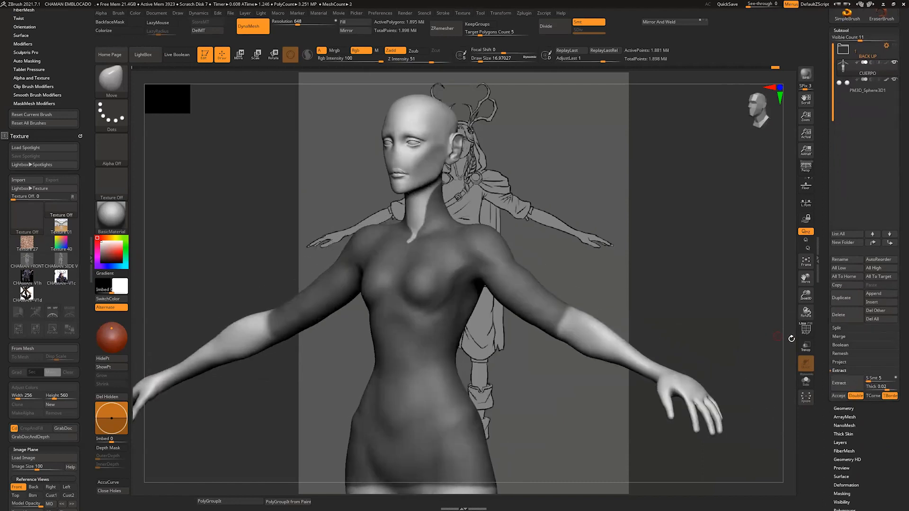
pyautogui.click(840, 382)
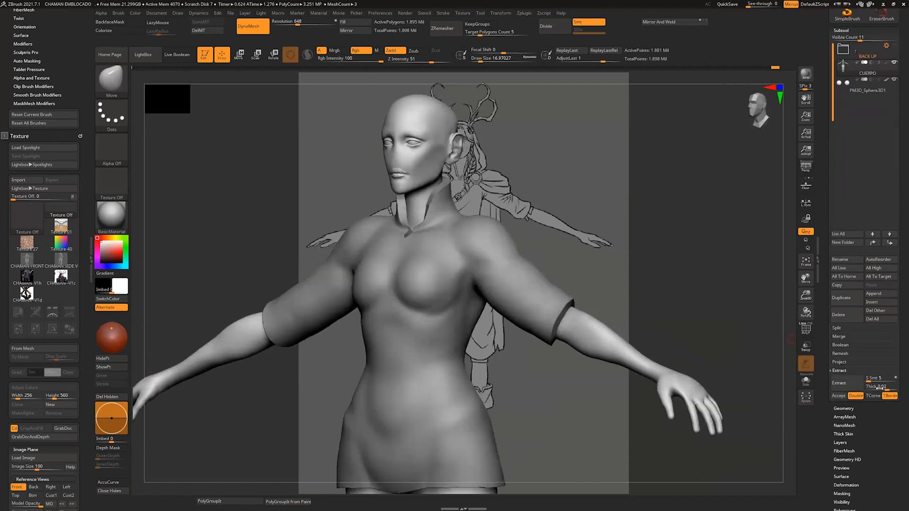
# Step: Set the extraction thickness to 0.00458, extract the masked shirt again and accept it as a new subtool
pyautogui.click(879, 387)
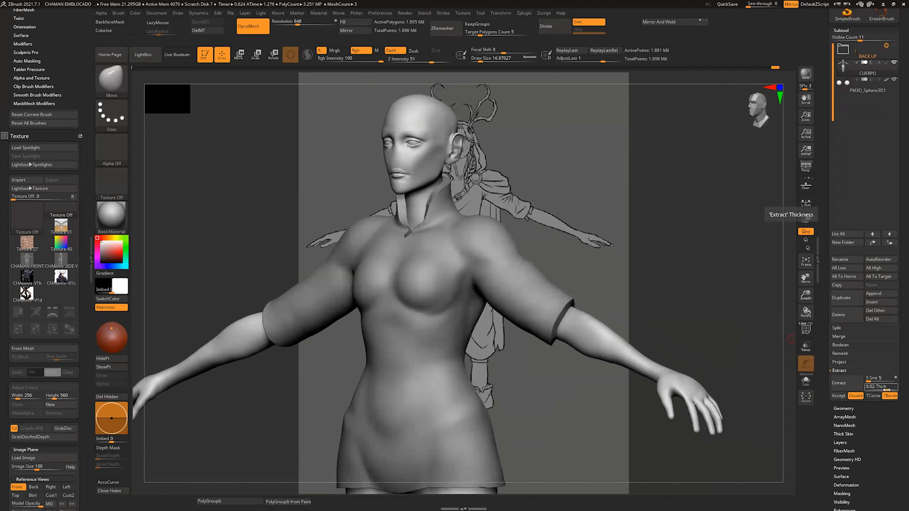
pyautogui.moveTo(887, 388); pyautogui.dragTo(884, 389)
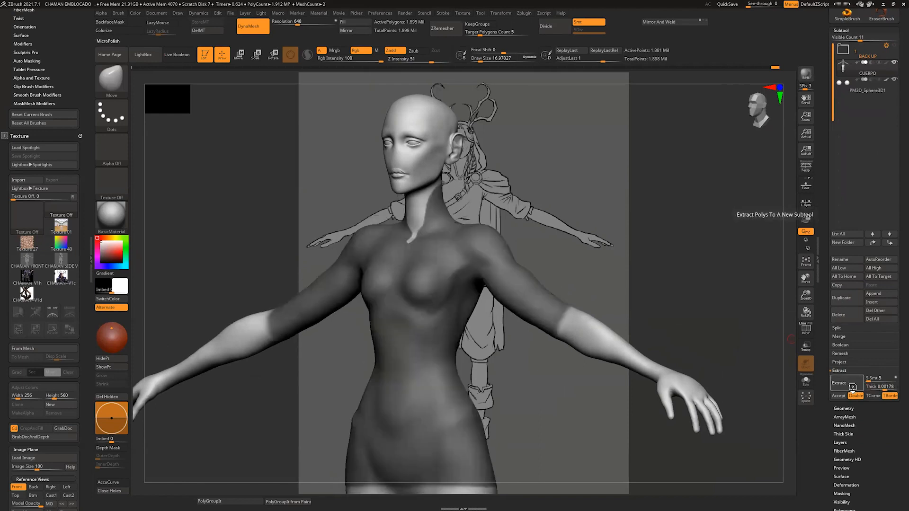
pyautogui.moveTo(885, 389); pyautogui.dragTo(886, 389)
pyautogui.click(848, 387)
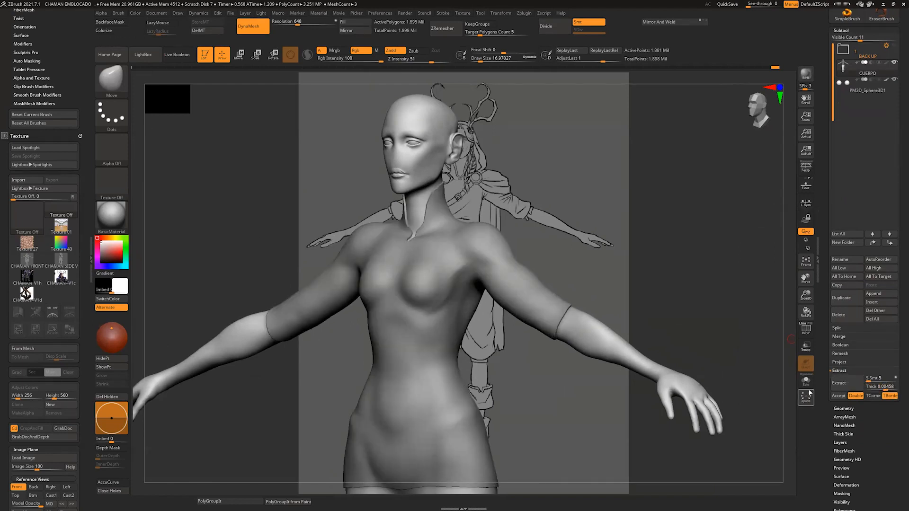
pyautogui.click(839, 396)
pyautogui.keyDown('shift'); pyautogui.moveTo(665, 175); pyautogui.dragTo(704, 169); pyautogui.keyUp('shift')
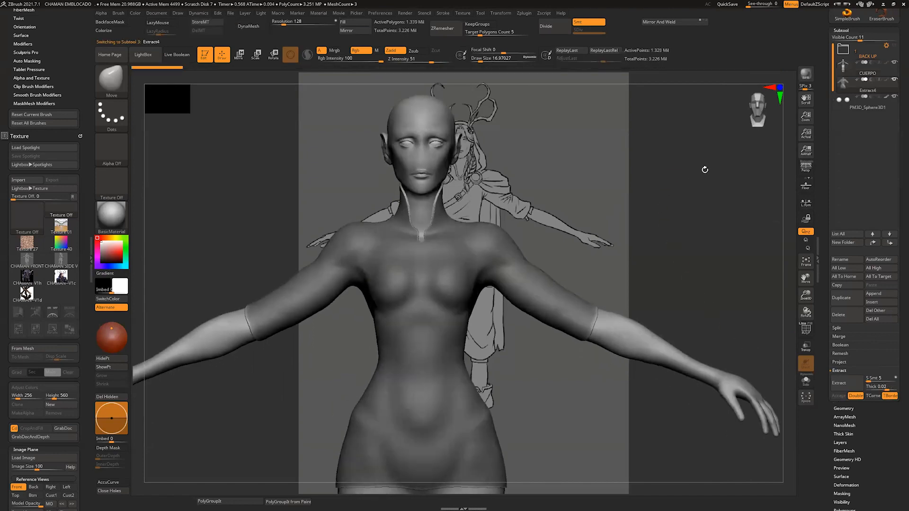
# Step: View the CUERPO body on its own in Solo mode, restore the other subtools and reselect the extracted shirt
pyautogui.click(853, 70)
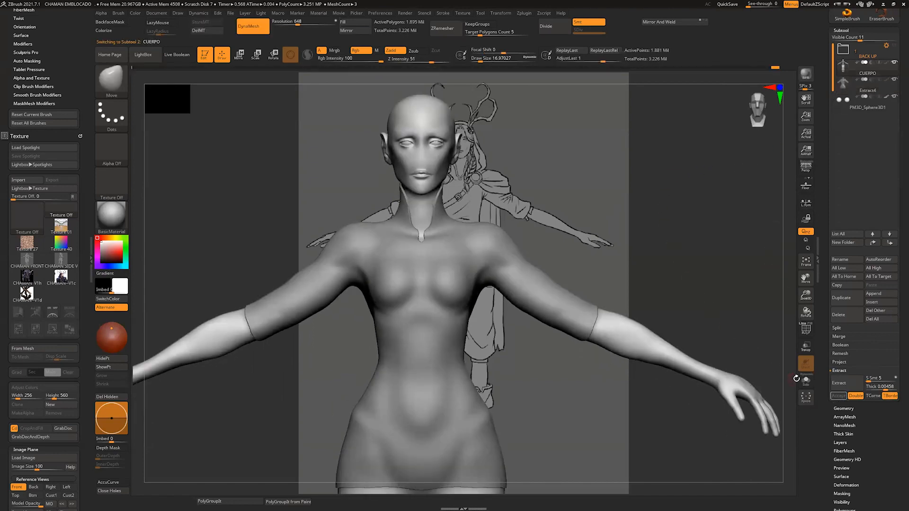
pyautogui.click(804, 380)
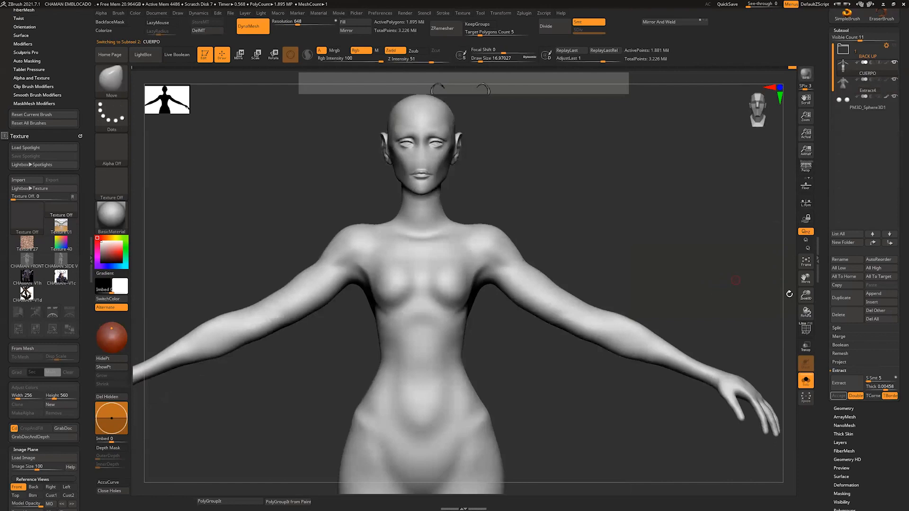
pyautogui.click(805, 379)
pyautogui.click(868, 90)
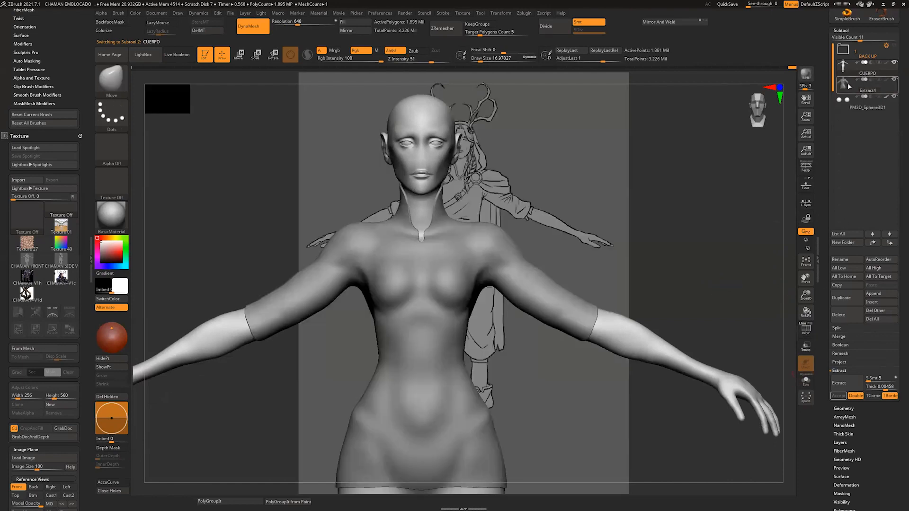
pyautogui.moveTo(785, 239)
pyautogui.mouseDown()
pyautogui.moveTo(744, 246)
pyautogui.moveTo(752, 274)
pyautogui.mouseUp()
pyautogui.moveTo(726, 273); pyautogui.dragTo(735, 269)
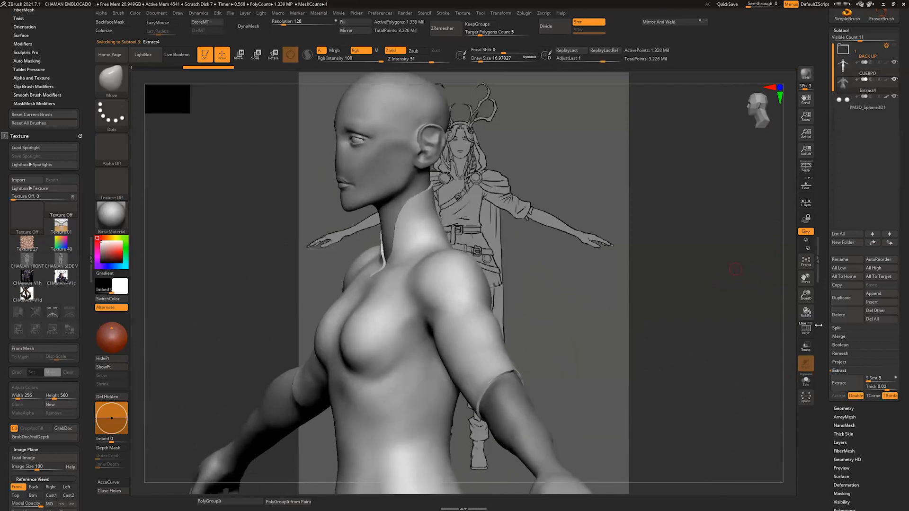
# Step: Show the extracted shirt's wireframe and polygroup colours with PolyFrame and isolate the shirt in Solo mode
pyautogui.click(806, 329)
pyautogui.moveTo(653, 349); pyautogui.dragTo(709, 351)
pyautogui.keyDown('alt'); pyautogui.moveTo(600, 222); pyautogui.dragTo(596, 340); pyautogui.keyUp('alt')
pyautogui.keyDown('alt'); pyautogui.moveTo(667, 301); pyautogui.dragTo(550, 165); pyautogui.keyUp('alt')
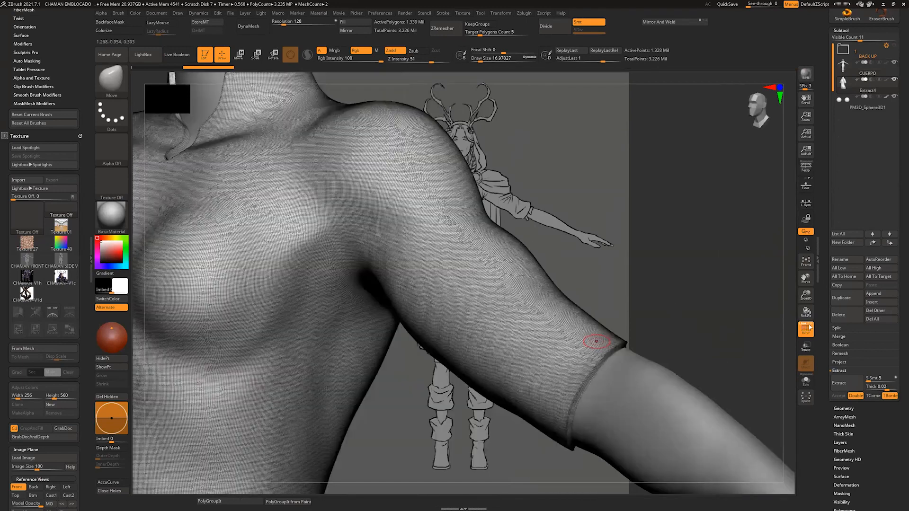
pyautogui.click(807, 328)
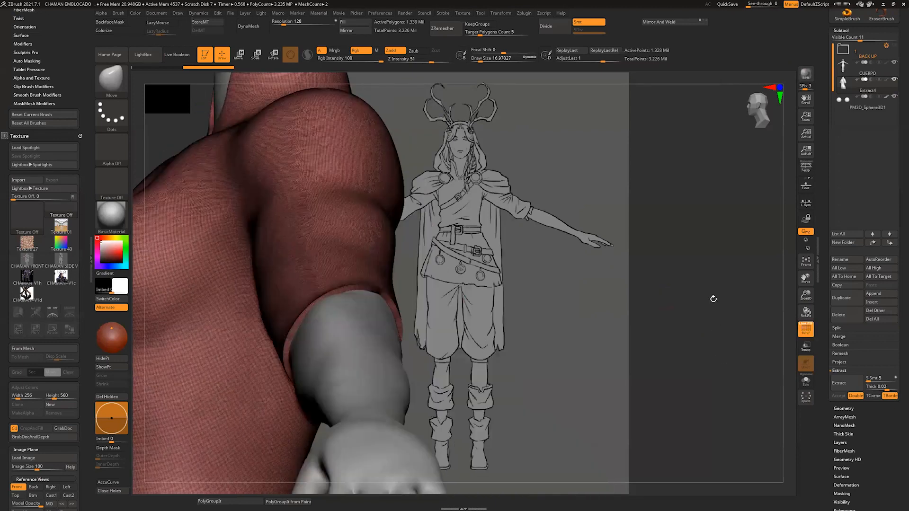
pyautogui.moveTo(710, 299)
pyautogui.mouseDown()
pyautogui.moveTo(698, 217)
pyautogui.moveTo(682, 202)
pyautogui.moveTo(785, 350)
pyautogui.moveTo(712, 303)
pyautogui.moveTo(724, 307)
pyautogui.mouseUp()
pyautogui.click(805, 382)
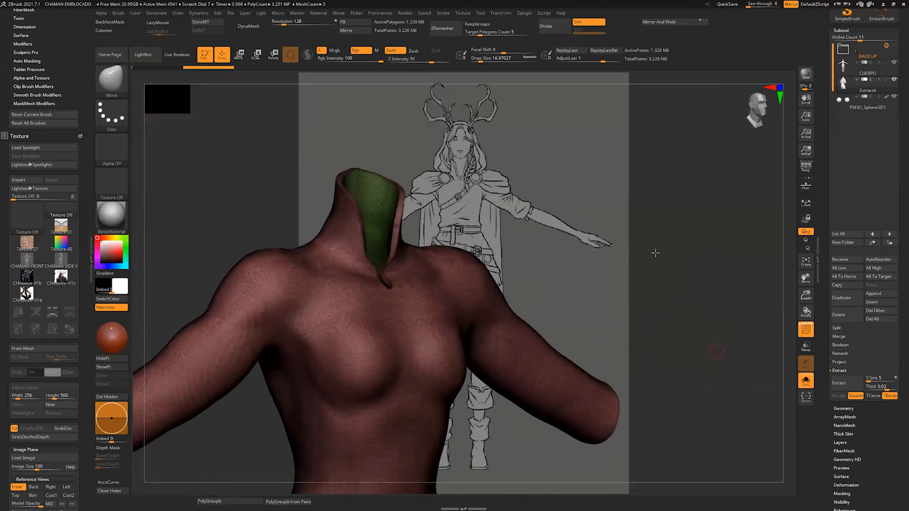
pyautogui.moveTo(655, 254); pyautogui.dragTo(609, 290)
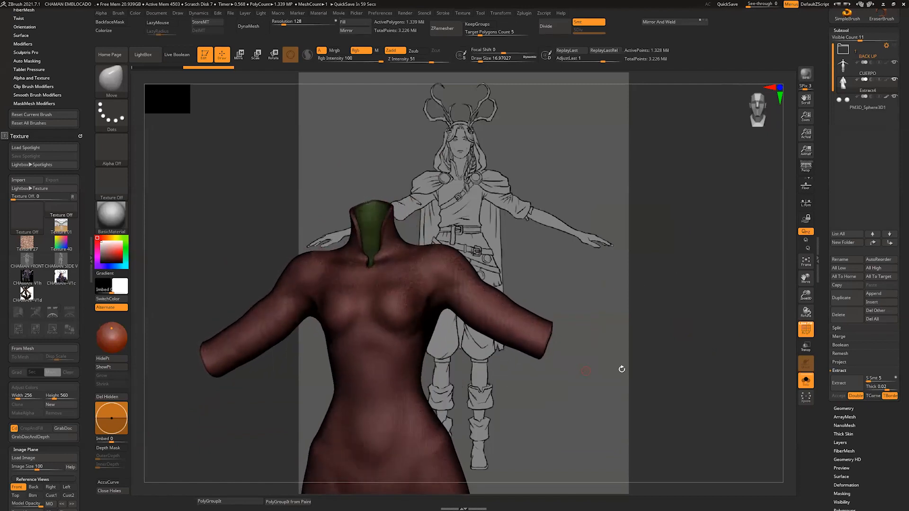
# Step: Hide the shirt's green inner polygroup so that only the red outer surface is shown
pyautogui.moveTo(618, 372); pyautogui.dragTo(575, 342)
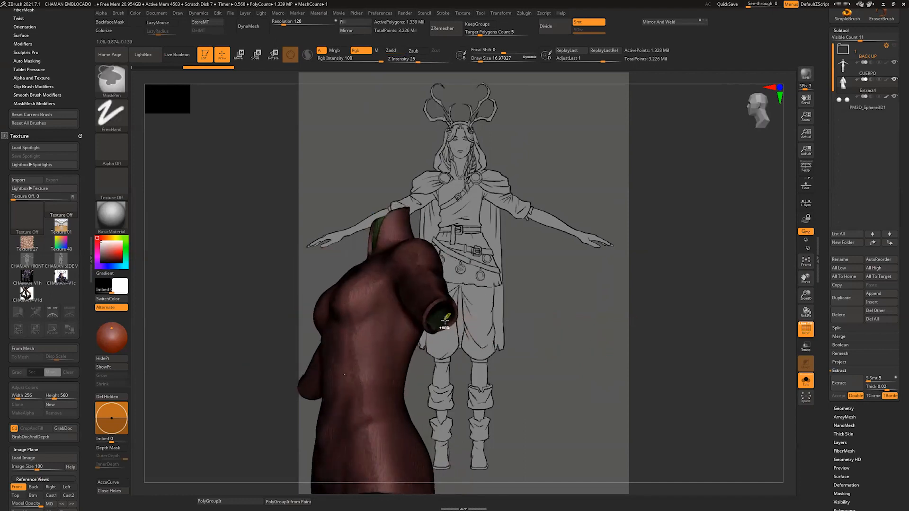
pyautogui.keyDown('ctrl'); pyautogui.keyDown('shift'); pyautogui.click(441, 316); pyautogui.keyUp('shift'); pyautogui.keyUp('ctrl')
pyautogui.keyDown('ctrl'); pyautogui.keyDown('shift'); pyautogui.click(441, 316); pyautogui.keyUp('shift'); pyautogui.keyUp('ctrl')
pyautogui.moveTo(505, 308)
pyautogui.mouseDown()
pyautogui.moveTo(548, 319)
pyautogui.moveTo(336, 364)
pyautogui.mouseUp()
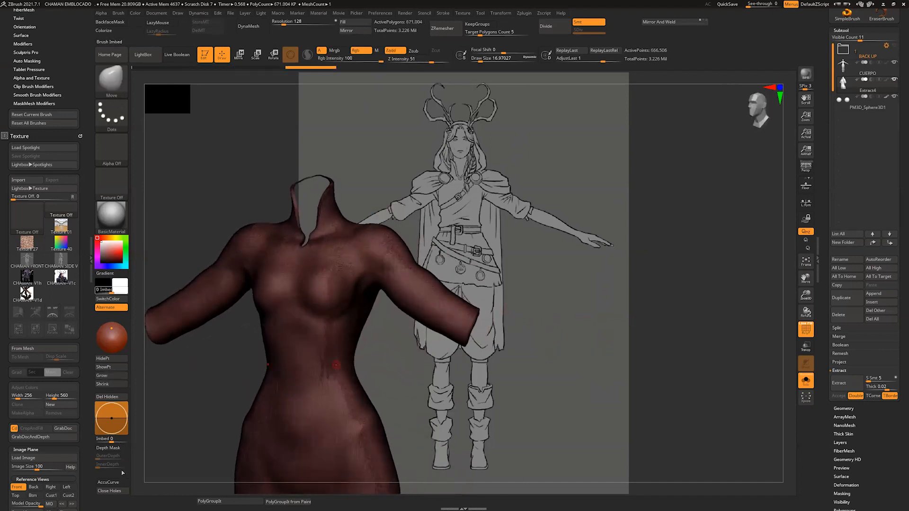
# Step: Delete the shirt's hidden inner polygons and close the open holes at the neck, sleeves and hem
pyautogui.click(113, 398)
pyautogui.click(109, 491)
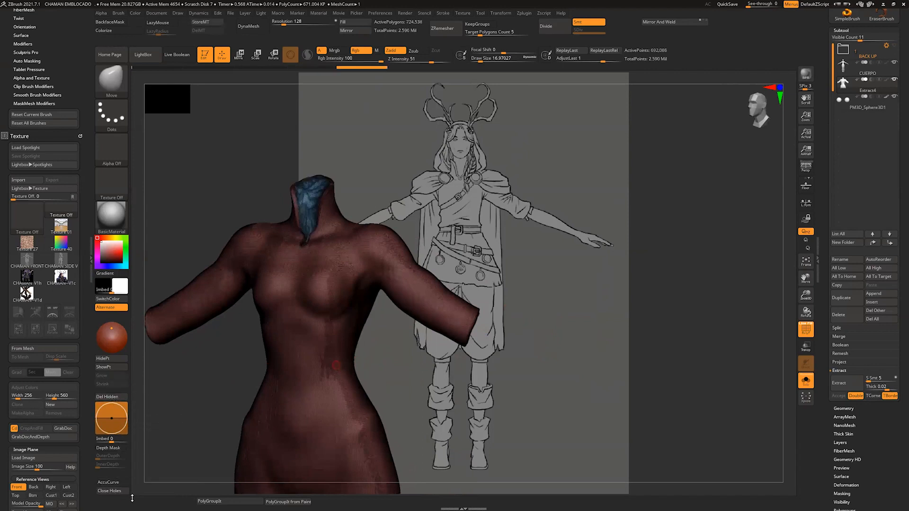
pyautogui.keyDown('shift'); pyautogui.moveTo(556, 300); pyautogui.dragTo(524, 225); pyautogui.keyUp('shift')
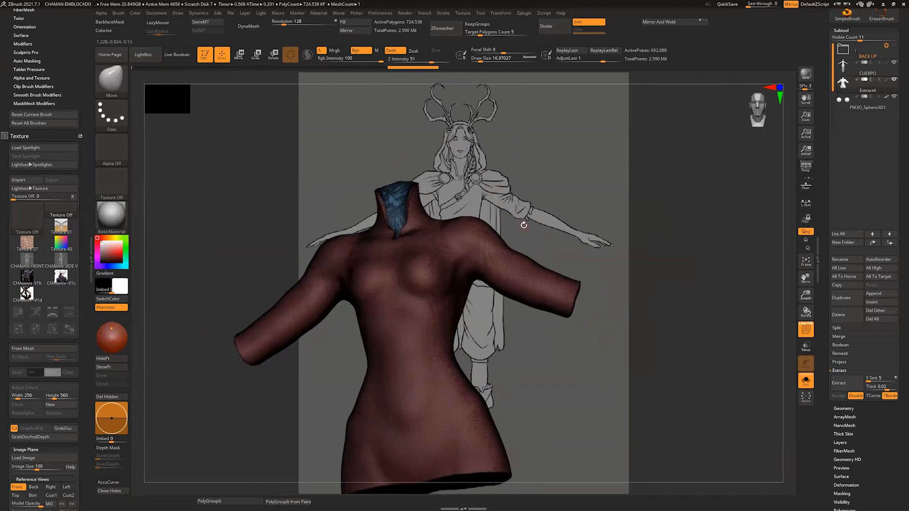
pyautogui.moveTo(519, 346)
pyautogui.mouseDown()
pyautogui.moveTo(521, 308)
pyautogui.moveTo(476, 343)
pyautogui.moveTo(541, 325)
pyautogui.moveTo(516, 423)
pyautogui.moveTo(456, 373)
pyautogui.mouseUp()
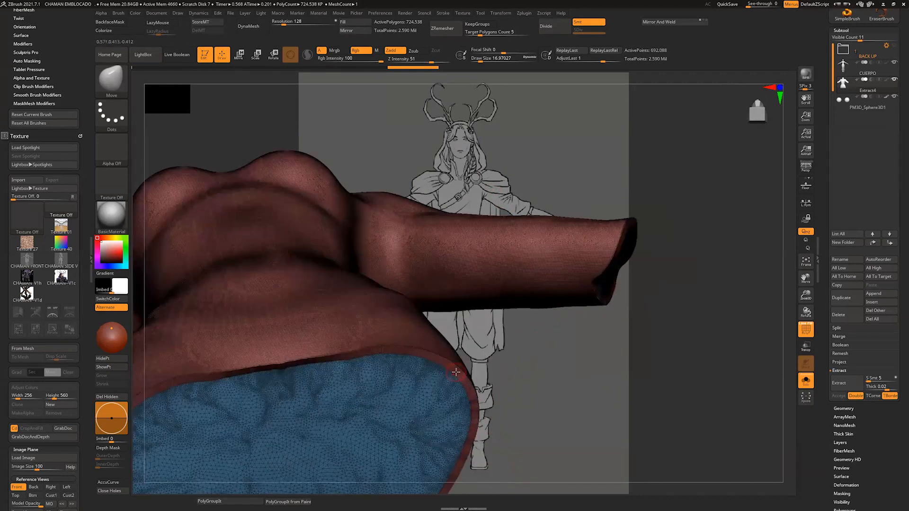
pyautogui.moveTo(406, 322); pyautogui.dragTo(470, 317)
pyautogui.moveTo(577, 366); pyautogui.dragTo(541, 337)
pyautogui.keyDown('alt'); pyautogui.moveTo(535, 413); pyautogui.dragTo(340, 104); pyautogui.keyUp('alt')
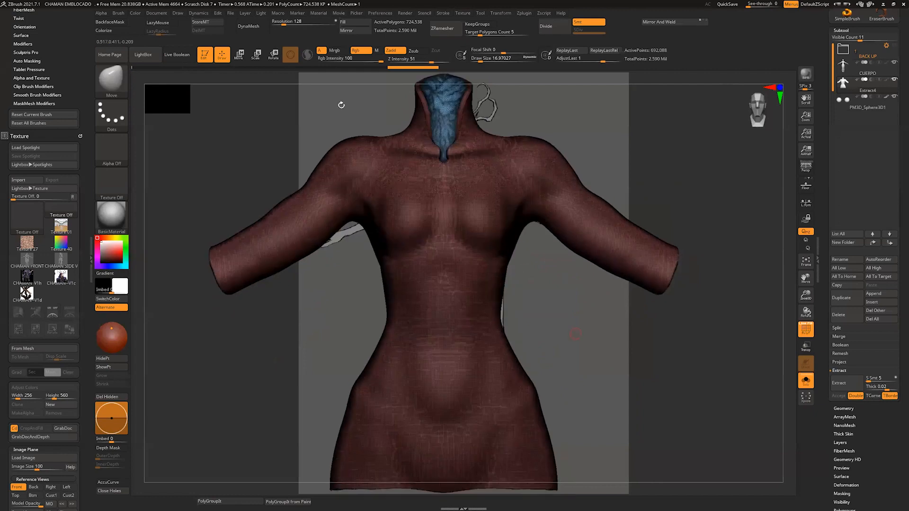
pyautogui.moveTo(604, 369); pyautogui.dragTo(552, 347)
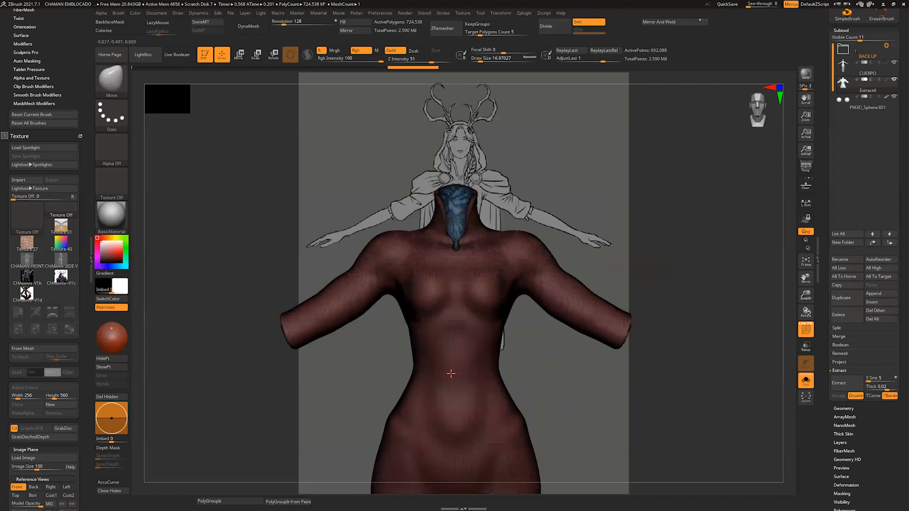
# Step: Inspect the shirt's closed hem and sleeve openings, turn off its wireframe display and bring back the other subtools
pyautogui.moveTo(645, 287)
pyautogui.mouseDown()
pyautogui.moveTo(655, 278)
pyautogui.moveTo(632, 355)
pyautogui.moveTo(627, 284)
pyautogui.moveTo(462, 348)
pyautogui.moveTo(506, 379)
pyautogui.moveTo(427, 406)
pyautogui.mouseUp()
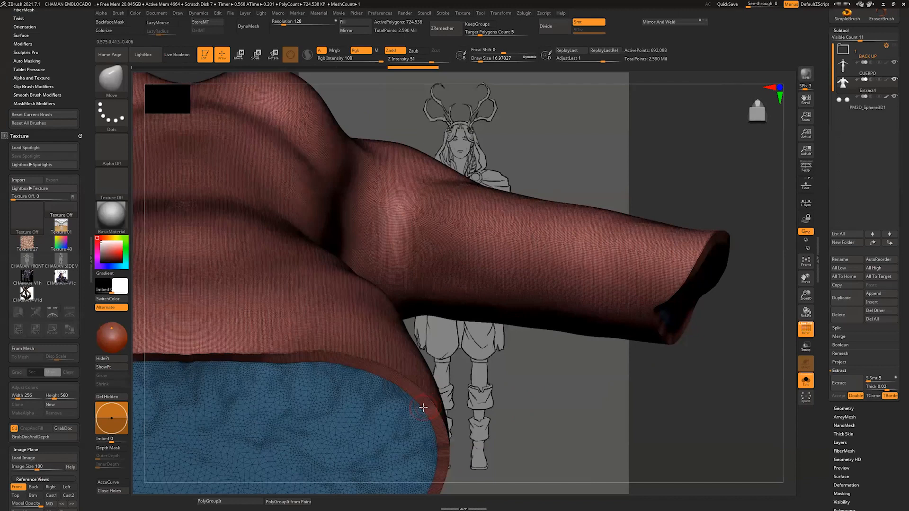
pyautogui.moveTo(487, 414); pyautogui.dragTo(493, 359)
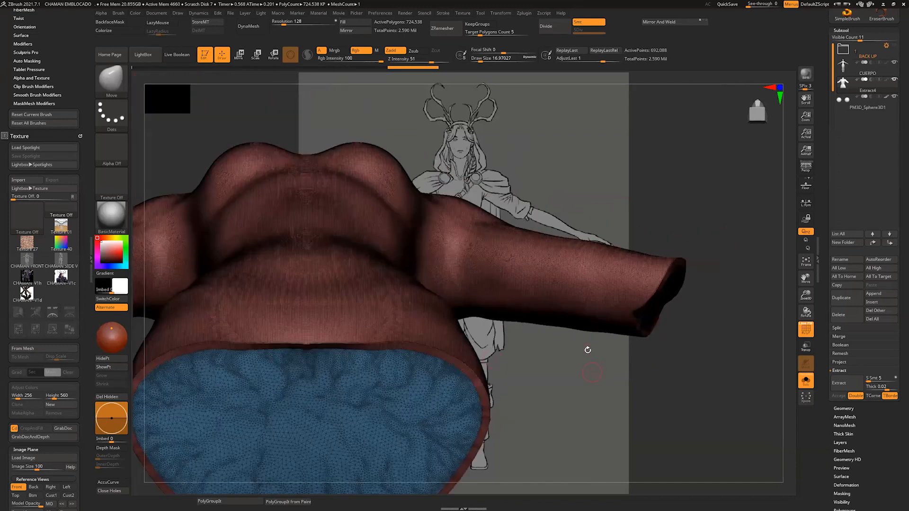
pyautogui.moveTo(561, 417)
pyautogui.mouseDown()
pyautogui.moveTo(554, 398)
pyautogui.moveTo(556, 409)
pyautogui.mouseUp()
pyautogui.moveTo(532, 366)
pyautogui.mouseDown()
pyautogui.moveTo(532, 381)
pyautogui.moveTo(547, 369)
pyautogui.mouseUp()
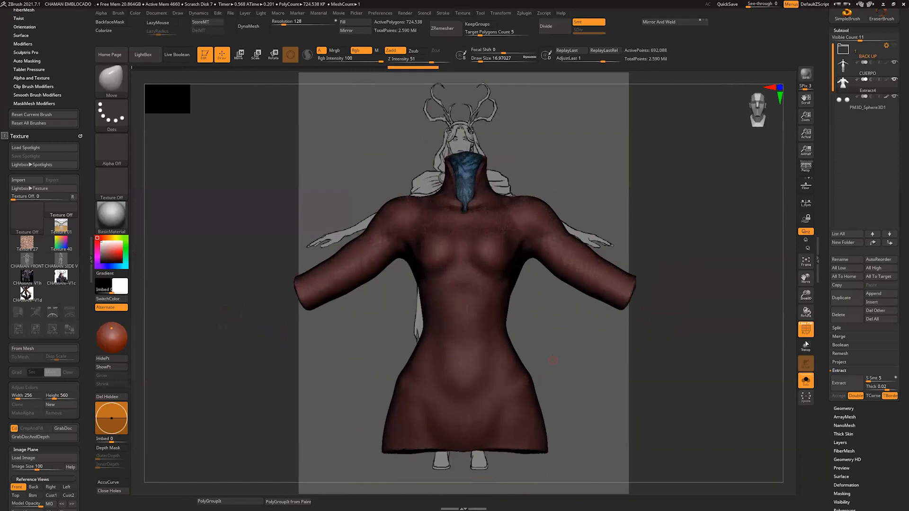
pyautogui.click(806, 329)
pyautogui.click(805, 382)
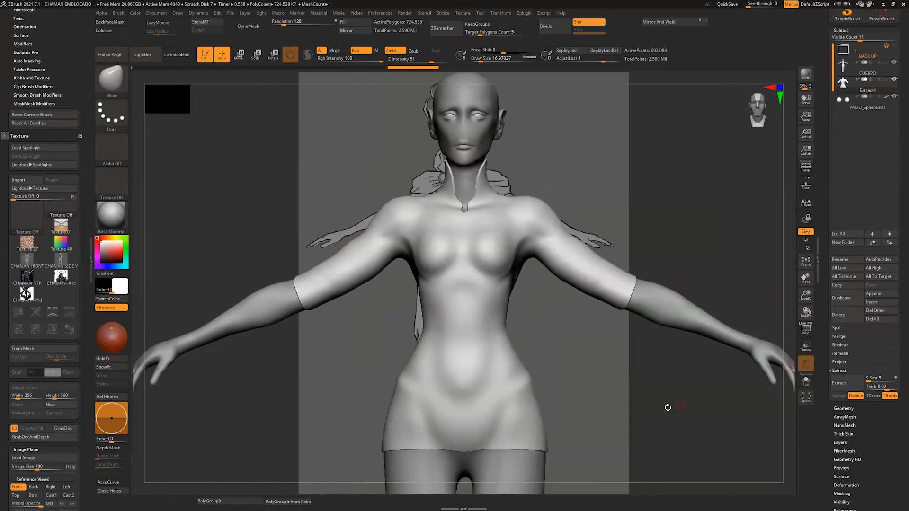
pyautogui.moveTo(668, 408)
pyautogui.keyDown('alt'); pyautogui.mouseDown()
pyautogui.moveTo(619, 378)
pyautogui.moveTo(550, 380)
pyautogui.moveTo(510, 420)
pyautogui.moveTo(568, 367)
pyautogui.mouseUp(); pyautogui.keyUp('alt')
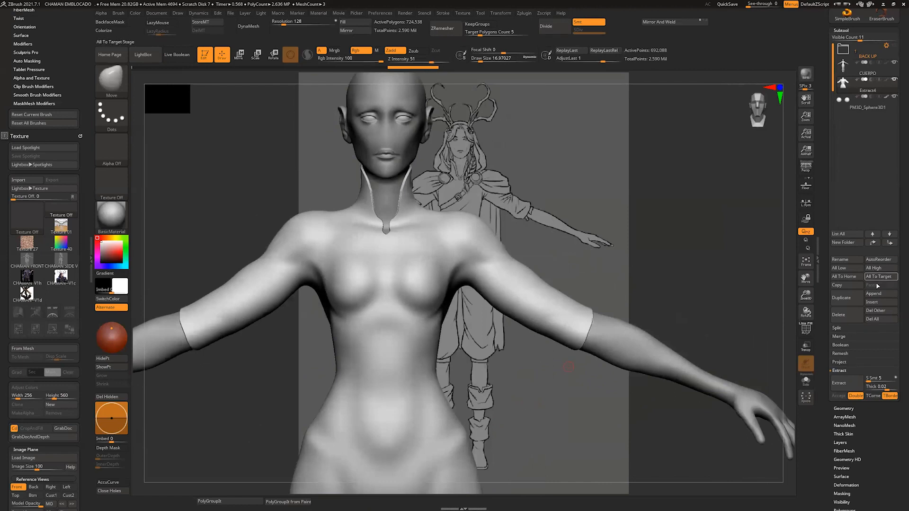
# Step: Append a Cylinder3D subtool to the character and make it the active subtool
pyautogui.click(881, 294)
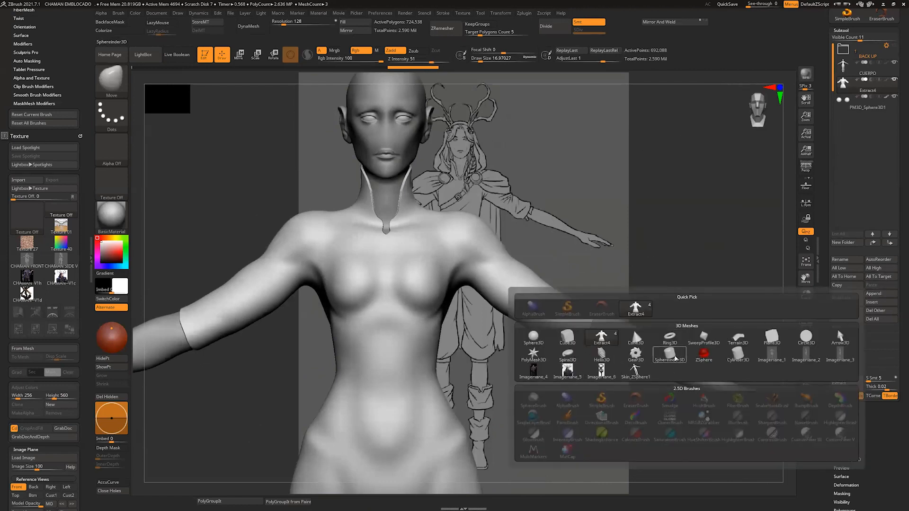
pyautogui.moveTo(675, 358)
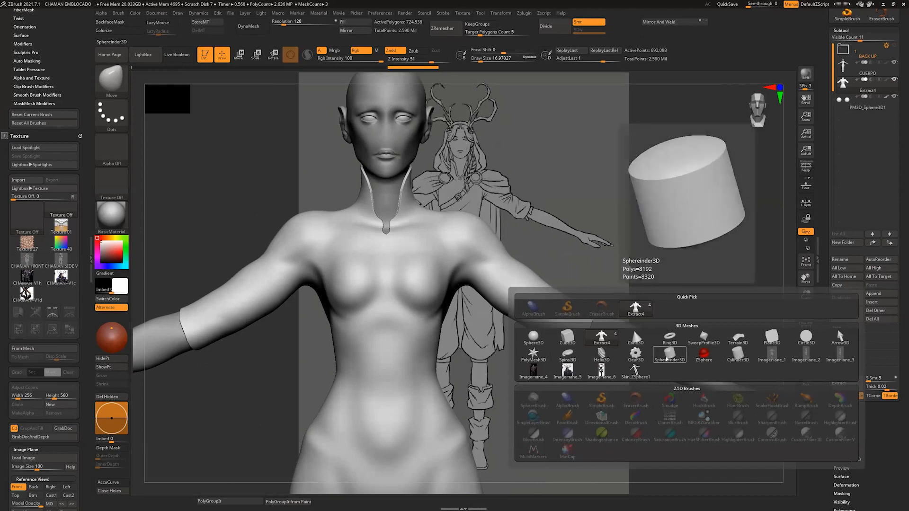
pyautogui.click(738, 355)
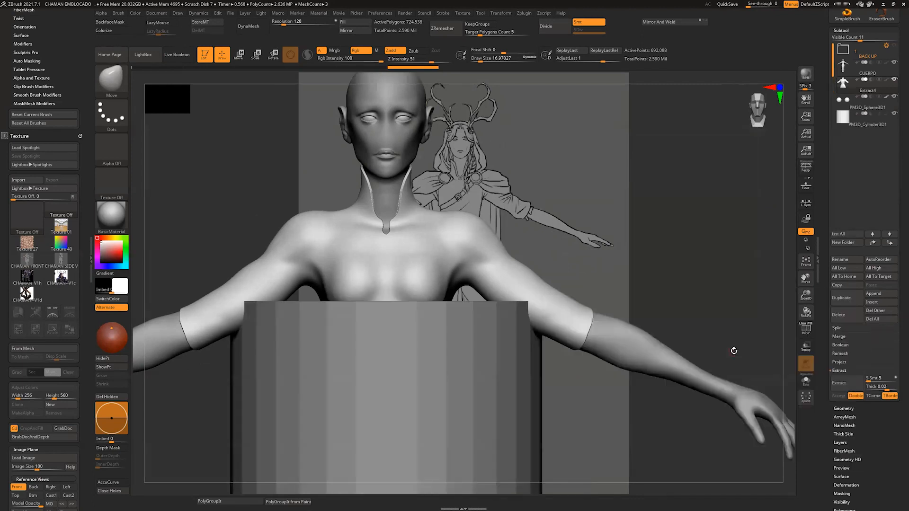
pyautogui.press('f')
pyautogui.keyDown('alt'); pyautogui.click(492, 308); pyautogui.keyUp('alt')
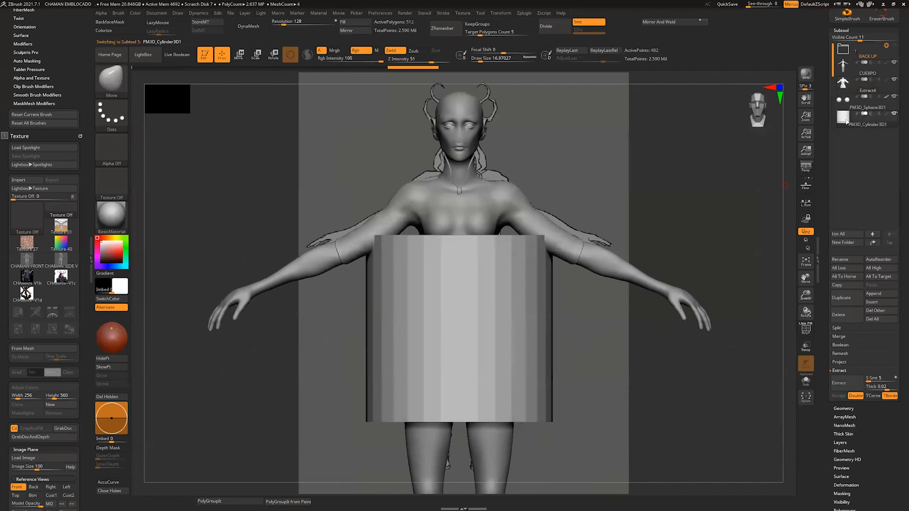
# Step: Shrink and flatten the cylinder into a short belt-like band and raise it to waist height
pyautogui.press('w')
pyautogui.moveTo(461, 307); pyautogui.dragTo(432, 371)
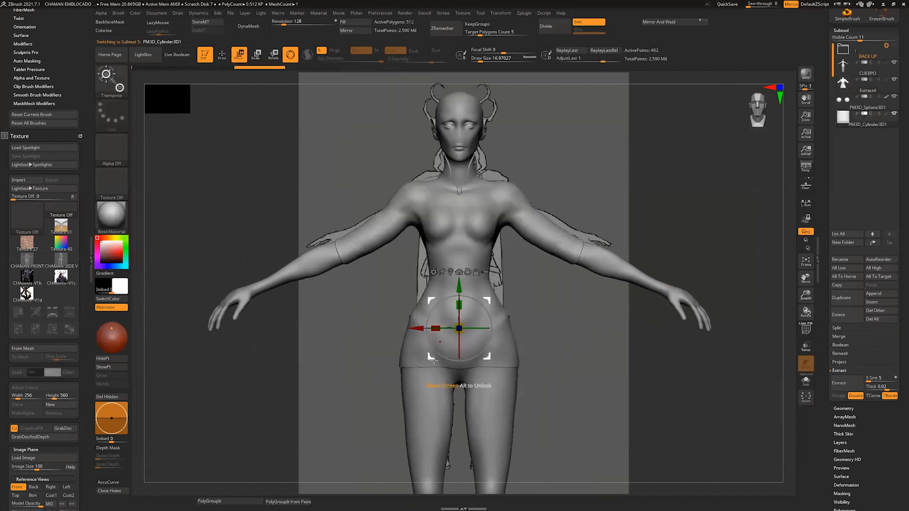
pyautogui.moveTo(458, 286); pyautogui.dragTo(459, 242)
pyautogui.keyDown('shift'); pyautogui.moveTo(563, 305); pyautogui.dragTo(781, 253); pyautogui.keyUp('shift')
pyautogui.press('q')
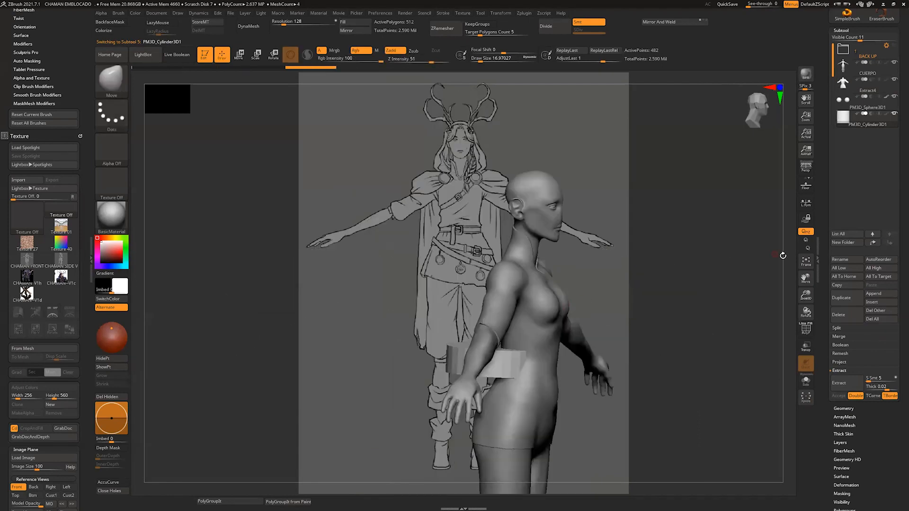
# Step: Centre the band on the body in depth, scale it to fit around the waist and fine-tune its height
pyautogui.press('w')
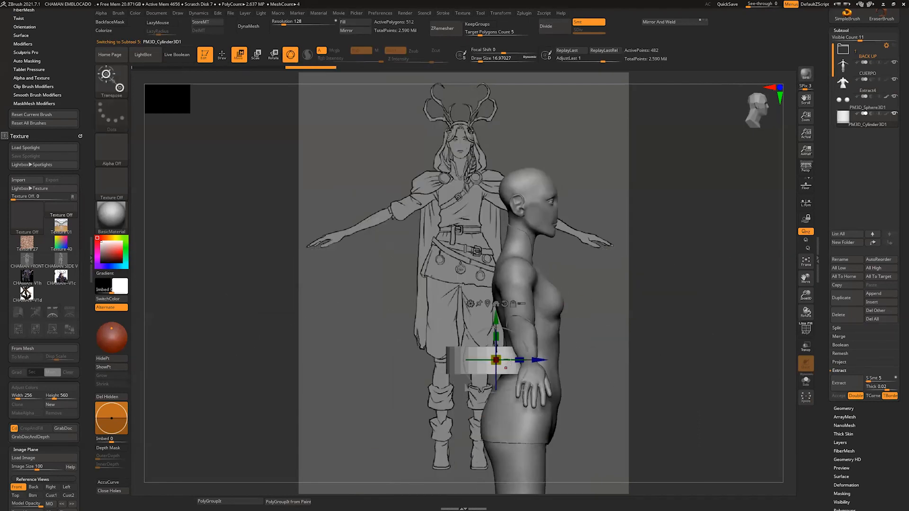
pyautogui.moveTo(538, 360)
pyautogui.mouseDown()
pyautogui.moveTo(586, 360)
pyautogui.moveTo(578, 360)
pyautogui.mouseUp()
pyautogui.moveTo(751, 317); pyautogui.dragTo(582, 350)
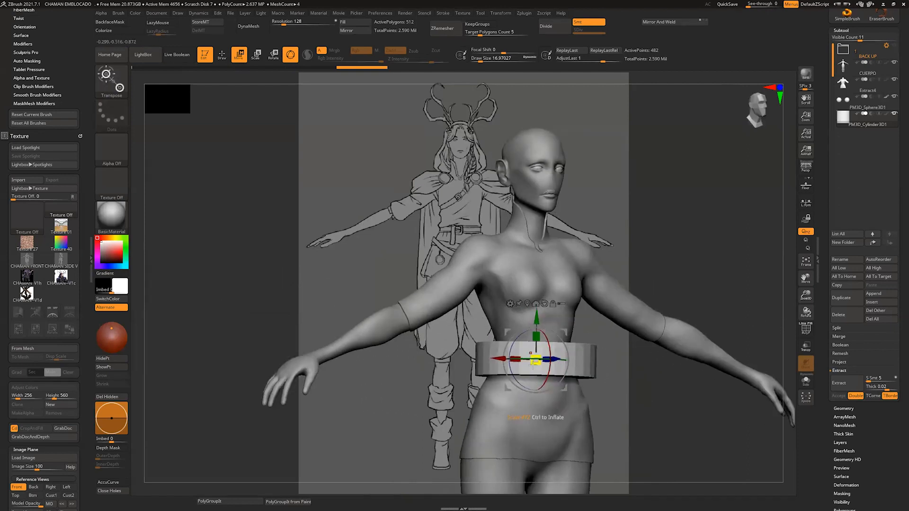
pyautogui.moveTo(528, 372)
pyautogui.mouseDown()
pyautogui.moveTo(580, 346)
pyautogui.moveTo(535, 359)
pyautogui.mouseUp()
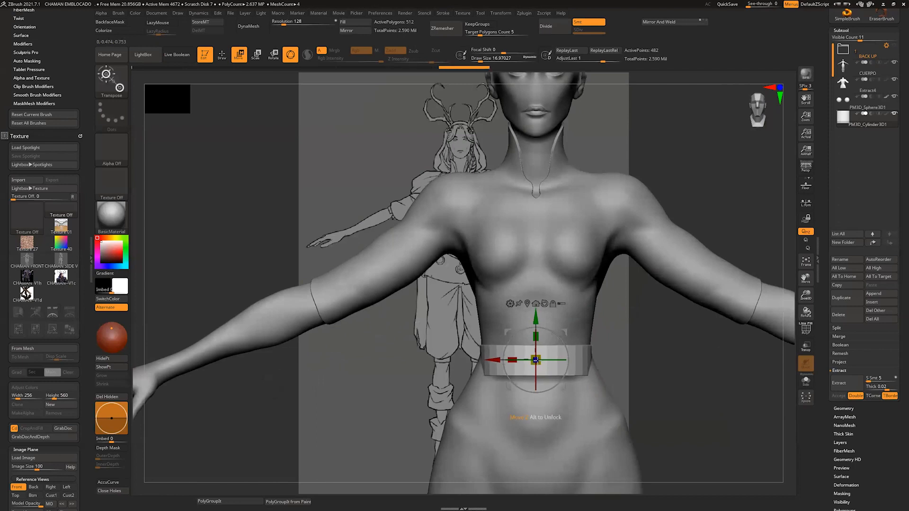
pyautogui.moveTo(787, 335); pyautogui.dragTo(826, 342)
pyautogui.moveTo(578, 363); pyautogui.dragTo(572, 363)
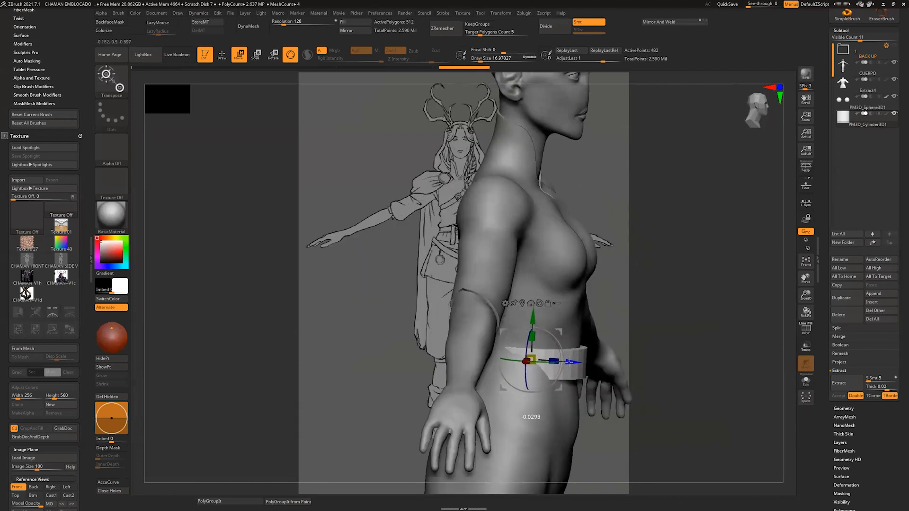
pyautogui.moveTo(534, 317); pyautogui.dragTo(535, 323)
pyautogui.keyDown('shift'); pyautogui.moveTo(701, 331); pyautogui.dragTo(672, 337); pyautogui.keyUp('shift')
# Step: Pull the band's sides outward with a large Move brush to follow the waist's front silhouette
pyautogui.press('q')
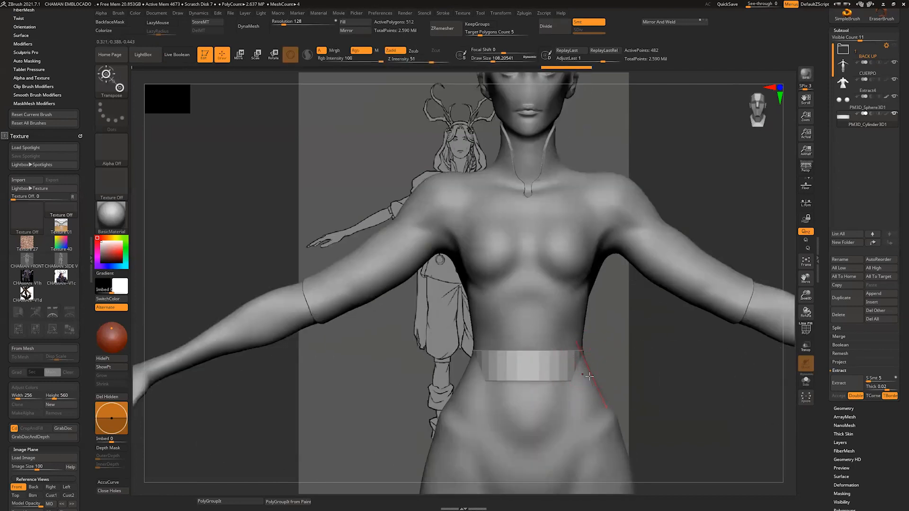
pyautogui.moveTo(593, 373); pyautogui.dragTo(594, 374)
pyautogui.hotkey('ctrl', 'z')
pyautogui.press('q')
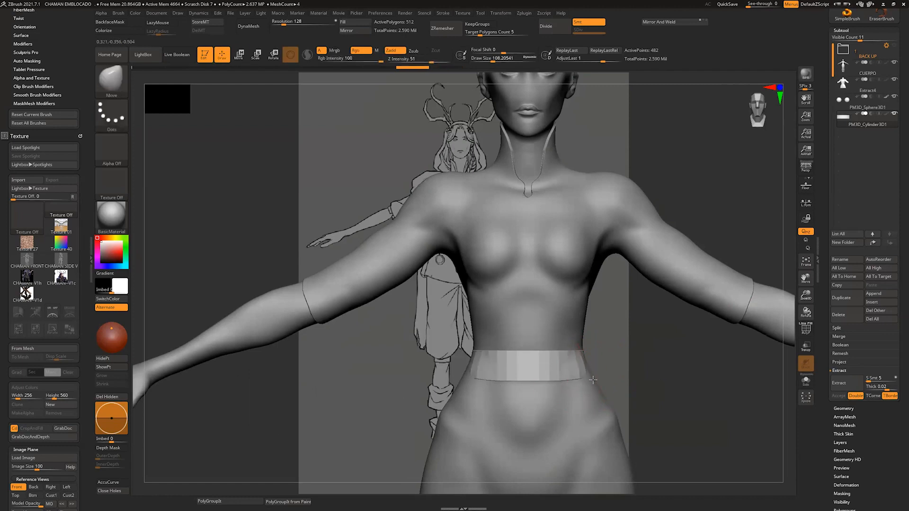
pyautogui.moveTo(467, 355); pyautogui.dragTo(468, 359)
pyautogui.moveTo(472, 374); pyautogui.dragTo(468, 375)
# Step: Reshape the band's side and back with the Move brush so it wraps around the lower back and hips
pyautogui.keyDown('shift'); pyautogui.moveTo(648, 369); pyautogui.dragTo(714, 365); pyautogui.keyUp('shift')
pyautogui.moveTo(598, 376); pyautogui.dragTo(608, 378)
pyautogui.moveTo(667, 374); pyautogui.dragTo(661, 393)
pyautogui.moveTo(602, 378); pyautogui.dragTo(568, 395)
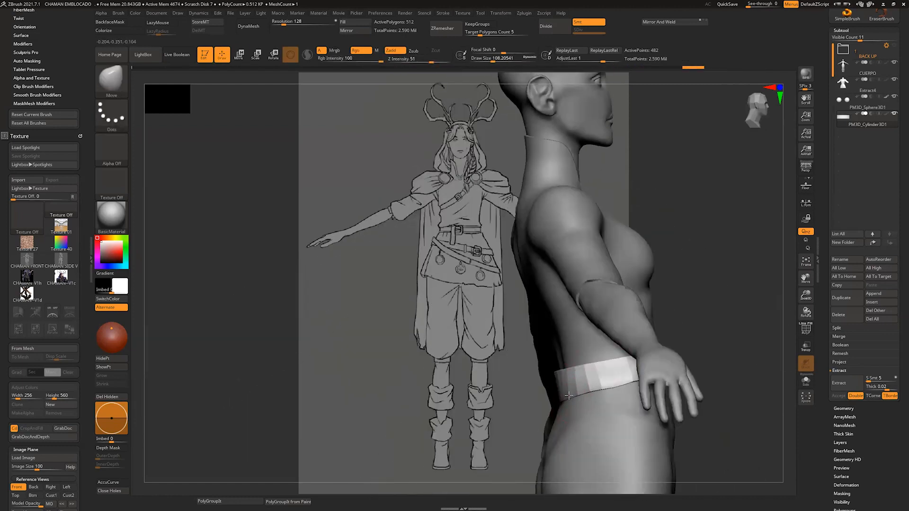
pyautogui.moveTo(790, 310); pyautogui.dragTo(743, 315)
pyautogui.moveTo(564, 393); pyautogui.dragTo(556, 394)
pyautogui.keyDown('shift'); pyautogui.moveTo(700, 379); pyautogui.dragTo(614, 410); pyautogui.keyUp('shift')
# Step: Make the shirt the active subtool and choose the ClayBuildup brush with a draw size of about 35
pyautogui.keyDown('alt'); pyautogui.click(573, 280); pyautogui.keyUp('alt')
pyautogui.moveTo(593, 377)
pyautogui.mouseDown()
pyautogui.moveTo(619, 266)
pyautogui.moveTo(605, 278)
pyautogui.mouseUp()
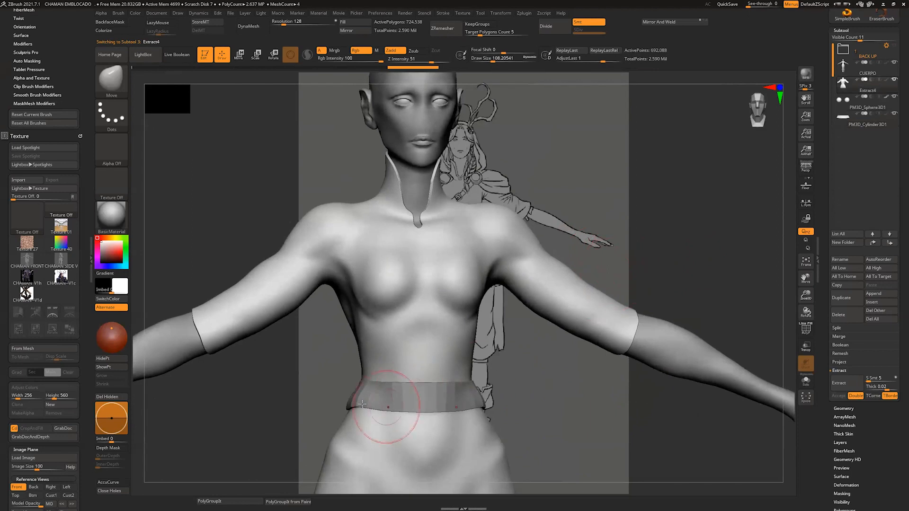
pyautogui.keyDown('alt'); pyautogui.moveTo(528, 385); pyautogui.dragTo(454, 365); pyautogui.keyUp('alt')
pyautogui.press('b')
pyautogui.press('c')
pyautogui.press('l')
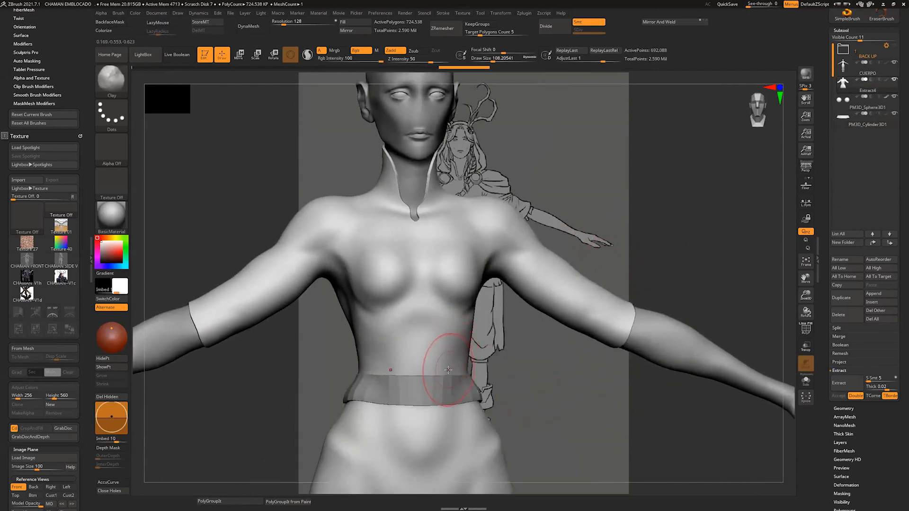
pyautogui.press('b')
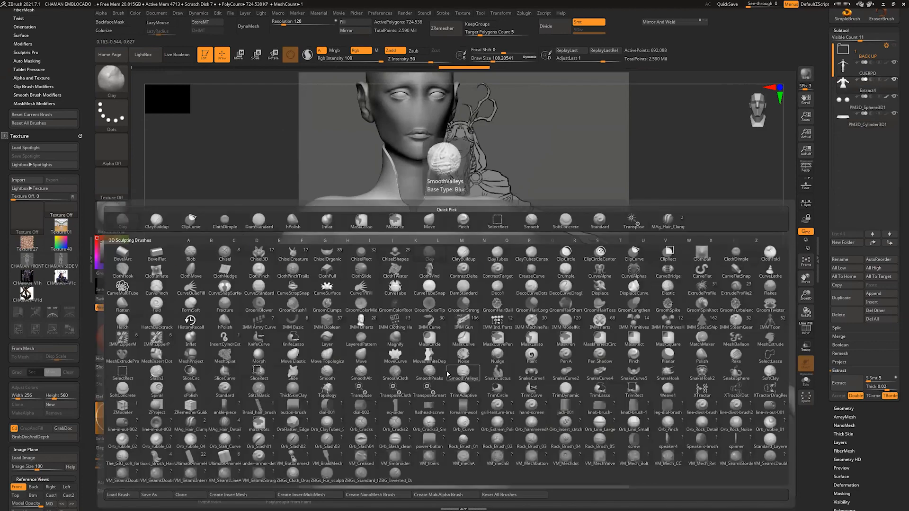
pyautogui.press('c')
pyautogui.press('b')
pyautogui.click(484, 59)
# Step: Sculpt and soften curved fabric folds around the shirt's shoulders and armpits
pyautogui.moveTo(518, 224); pyautogui.dragTo(482, 276)
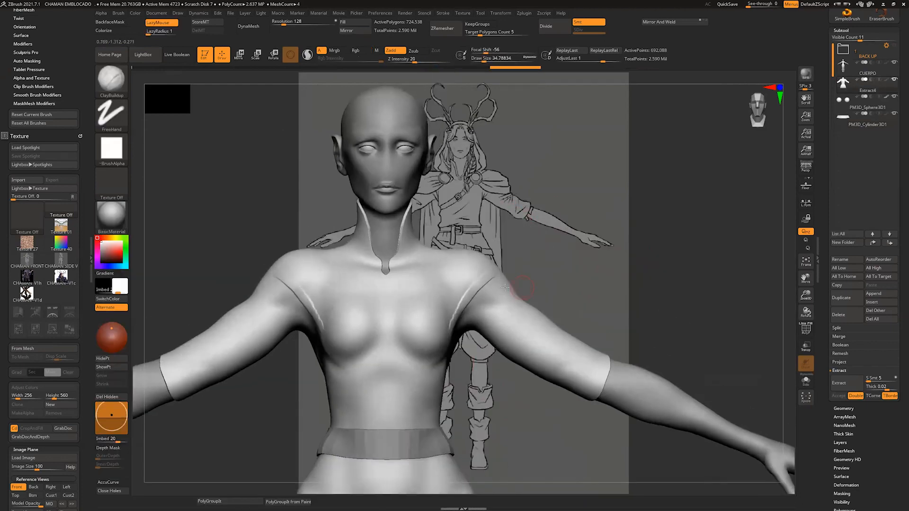
pyautogui.moveTo(558, 208)
pyautogui.mouseDown()
pyautogui.moveTo(556, 264)
pyautogui.moveTo(539, 261)
pyautogui.mouseUp()
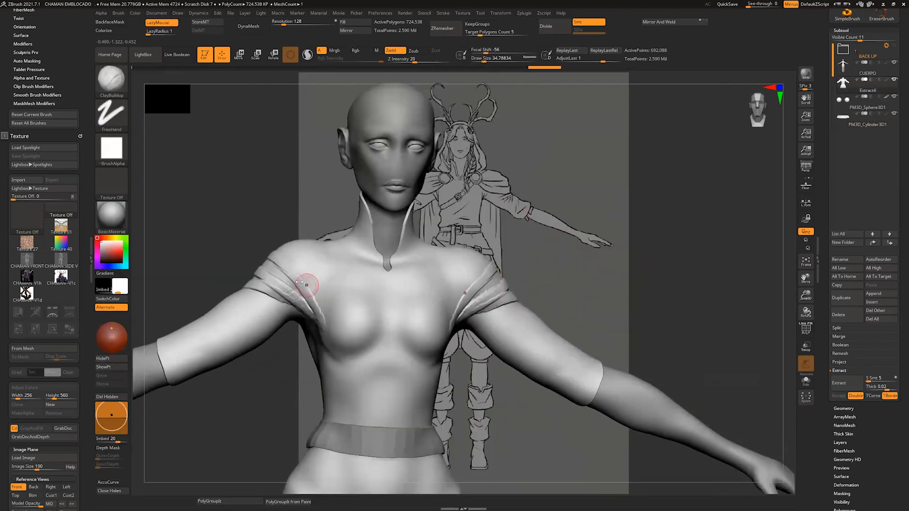
pyautogui.moveTo(308, 281)
pyautogui.keyDown('shift'); pyautogui.mouseDown()
pyautogui.moveTo(295, 292)
pyautogui.moveTo(284, 273)
pyautogui.mouseUp(); pyautogui.keyUp('shift')
pyautogui.keyDown('alt'); pyautogui.moveTo(463, 226); pyautogui.dragTo(587, 239); pyautogui.keyUp('alt')
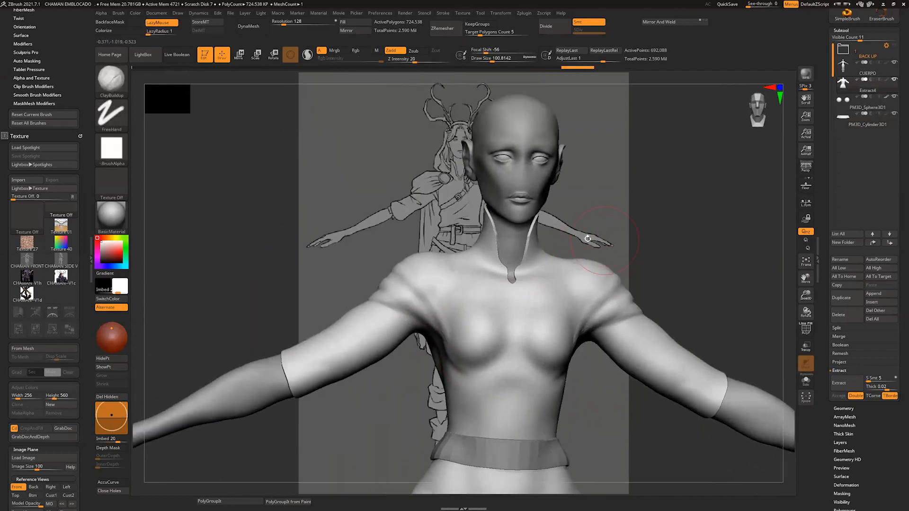
# Step: Build up fabric folds across both upper sleeves, undoing an unwanted stroke along the way
pyautogui.moveTo(367, 311); pyautogui.dragTo(400, 329)
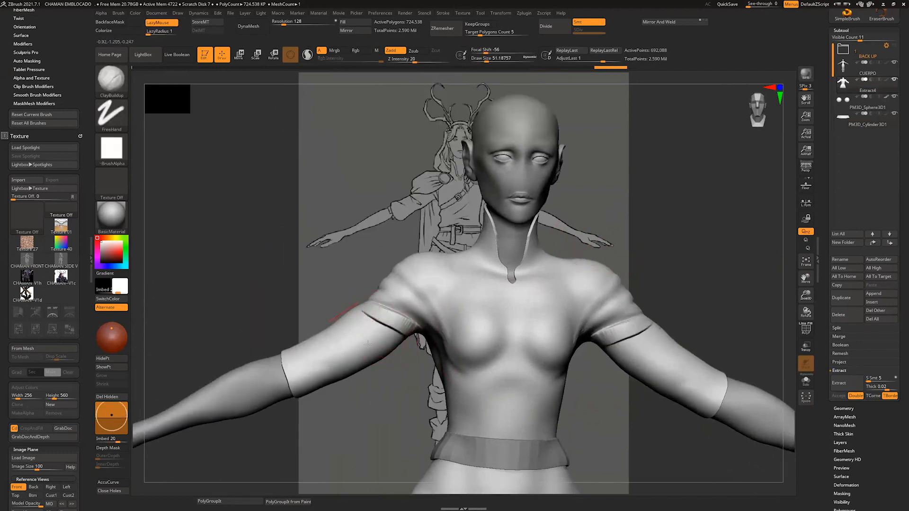
pyautogui.moveTo(332, 284); pyautogui.dragTo(492, 287)
pyautogui.moveTo(675, 295)
pyautogui.mouseDown()
pyautogui.moveTo(629, 278)
pyautogui.moveTo(563, 287)
pyautogui.mouseUp()
pyautogui.hotkey('ctrl', 'z')
pyautogui.moveTo(296, 286); pyautogui.dragTo(339, 306)
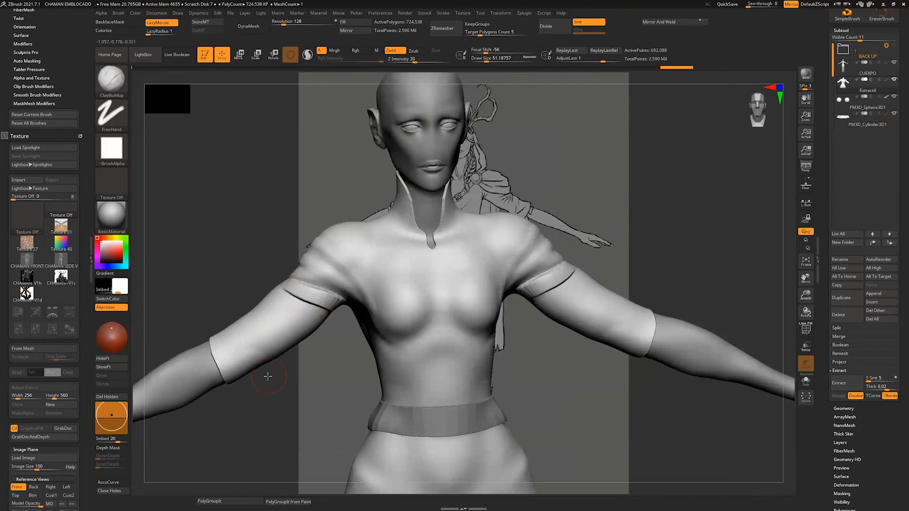
pyautogui.keyDown('shift'); pyautogui.moveTo(266, 377); pyautogui.dragTo(264, 363); pyautogui.keyUp('shift')
pyautogui.moveTo(278, 308); pyautogui.dragTo(300, 333)
pyautogui.press('[')
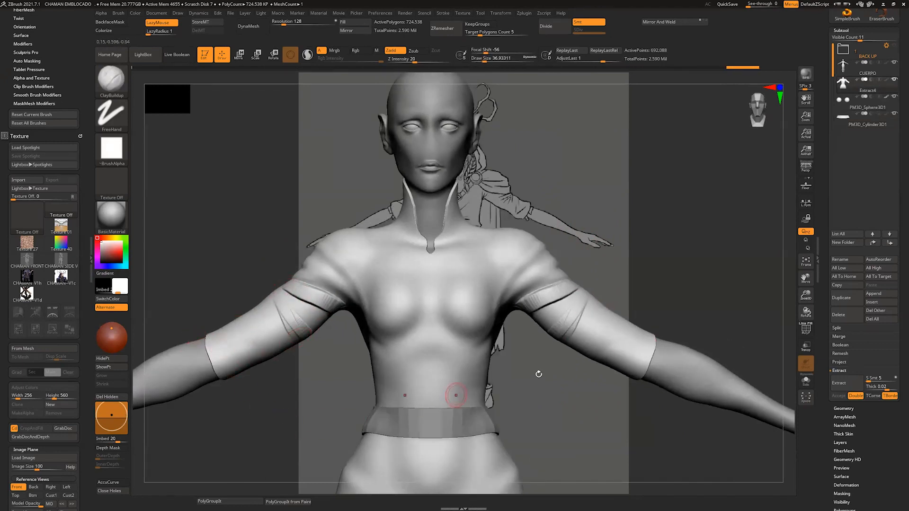
# Step: Isolate the shirt, mask its sleeve ends with the MaskLasso brush and show all subtools again
pyautogui.click(806, 380)
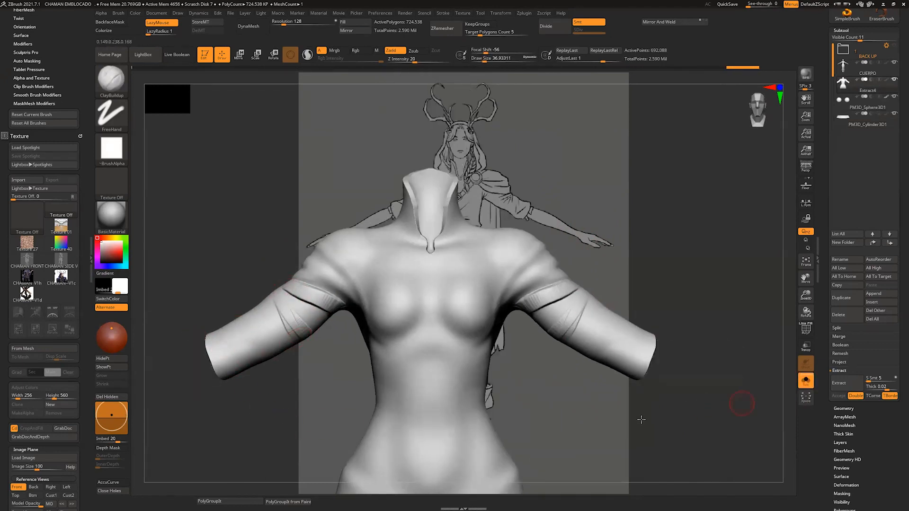
pyautogui.press('b')
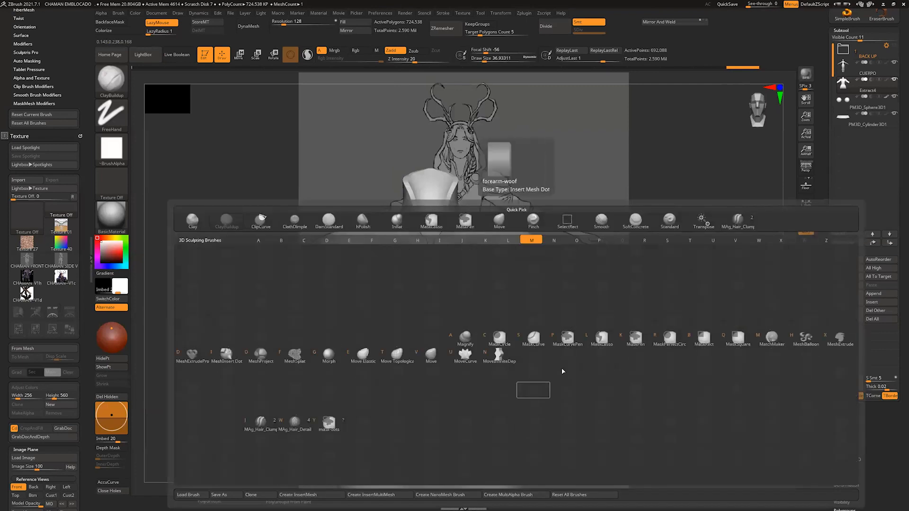
pyautogui.click(598, 341)
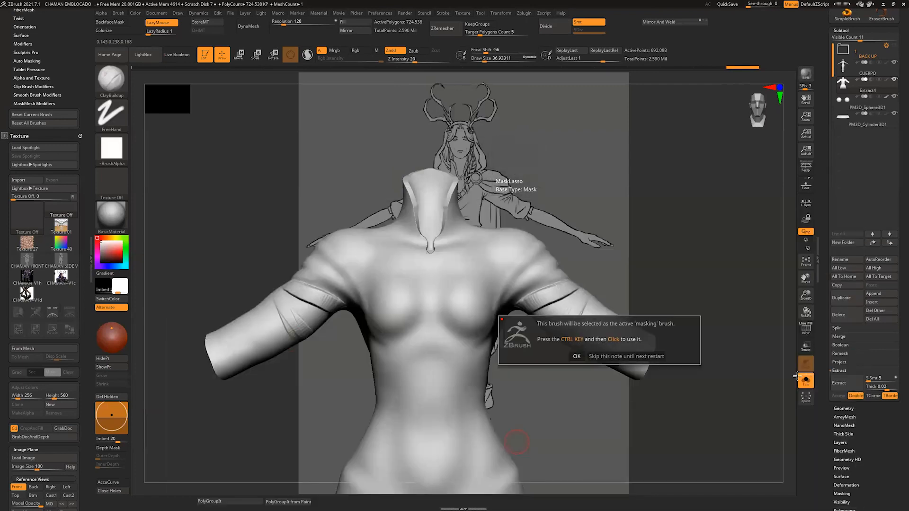
pyautogui.click(578, 357)
pyautogui.moveTo(183, 377)
pyautogui.mouseDown()
pyautogui.moveTo(265, 410)
pyautogui.moveTo(332, 378)
pyautogui.mouseUp()
pyautogui.moveTo(343, 307)
pyautogui.keyDown('ctrl'); pyautogui.mouseDown()
pyautogui.moveTo(367, 371)
pyautogui.moveTo(386, 370)
pyautogui.moveTo(364, 380)
pyautogui.moveTo(494, 416)
pyautogui.moveTo(426, 376)
pyautogui.moveTo(364, 363)
pyautogui.moveTo(286, 392)
pyautogui.moveTo(441, 387)
pyautogui.mouseUp(); pyautogui.keyUp('ctrl')
pyautogui.click(805, 382)
pyautogui.click(805, 382)
pyautogui.click(806, 381)
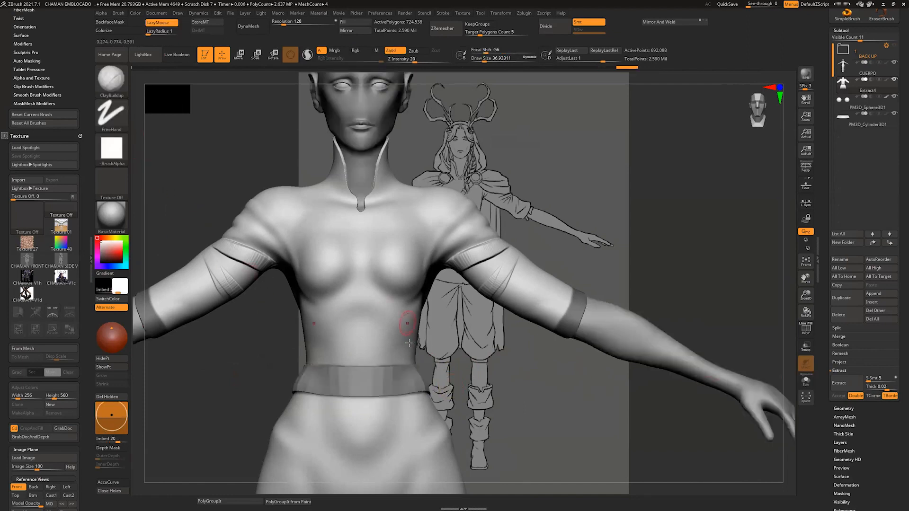
# Step: Sculpt loose fabric bunching on the front of the shirt just above the belt band
pyautogui.press('b')
pyautogui.press('c')
pyautogui.press('b')
pyautogui.press('s')
pyautogui.moveTo(387, 360); pyautogui.dragTo(391, 360)
pyautogui.moveTo(385, 348)
pyautogui.keyDown('alt'); pyautogui.mouseDown(button='right')
pyautogui.moveTo(367, 376)
pyautogui.moveTo(380, 406)
pyautogui.mouseUp(button='right'); pyautogui.keyUp('alt')
pyautogui.moveTo(371, 411); pyautogui.dragTo(310, 423)
pyautogui.moveTo(308, 419); pyautogui.dragTo(362, 416, button='right')
pyautogui.moveTo(361, 416)
pyautogui.mouseDown()
pyautogui.moveTo(278, 418)
pyautogui.moveTo(355, 381)
pyautogui.mouseUp()
pyautogui.moveTo(286, 416)
pyautogui.mouseDown()
pyautogui.moveTo(366, 371)
pyautogui.moveTo(320, 412)
pyautogui.moveTo(285, 419)
pyautogui.moveTo(345, 414)
pyautogui.mouseUp()
pyautogui.moveTo(294, 411); pyautogui.dragTo(374, 351, button='right')
# Step: Enlarge the brush and sculpt broad diagonal folds across the shirt's abdomen
pyautogui.press('s')
pyautogui.click(349, 368)
pyautogui.moveTo(329, 378)
pyautogui.mouseDown()
pyautogui.moveTo(323, 382)
pyautogui.moveTo(369, 365)
pyautogui.moveTo(389, 334)
pyautogui.mouseUp()
pyautogui.keyDown('shift'); pyautogui.moveTo(430, 137); pyautogui.dragTo(487, 165, button='right'); pyautogui.keyUp('shift')
pyautogui.keyDown('shift'); pyautogui.moveTo(465, 266); pyautogui.dragTo(466, 270); pyautogui.keyUp('shift')
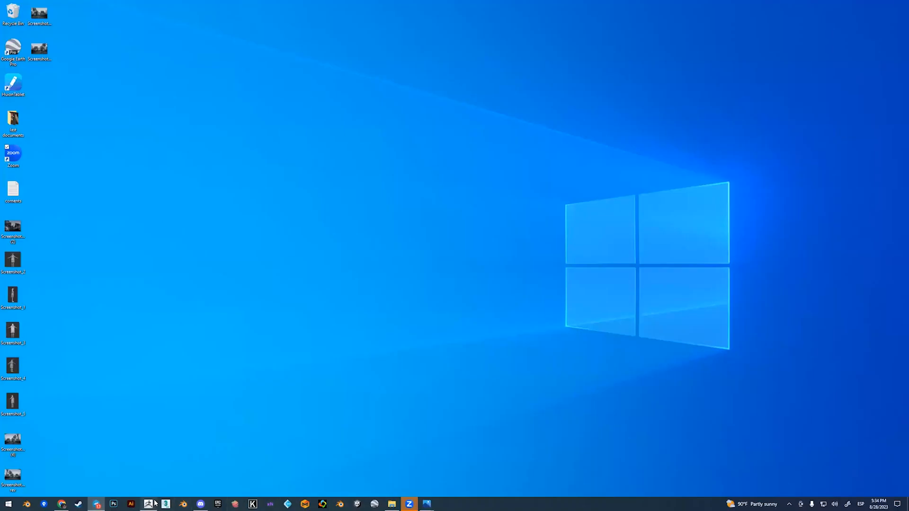
pyautogui.click(150, 504)
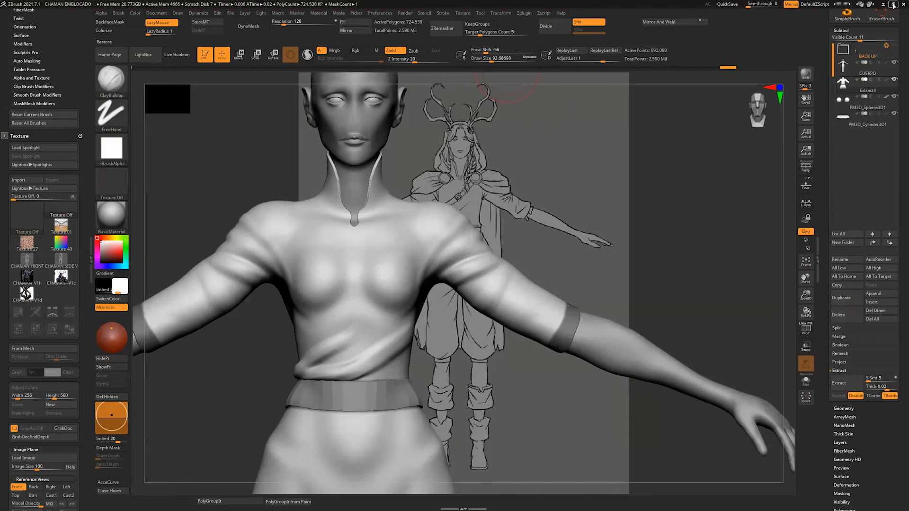
pyautogui.click(894, 5)
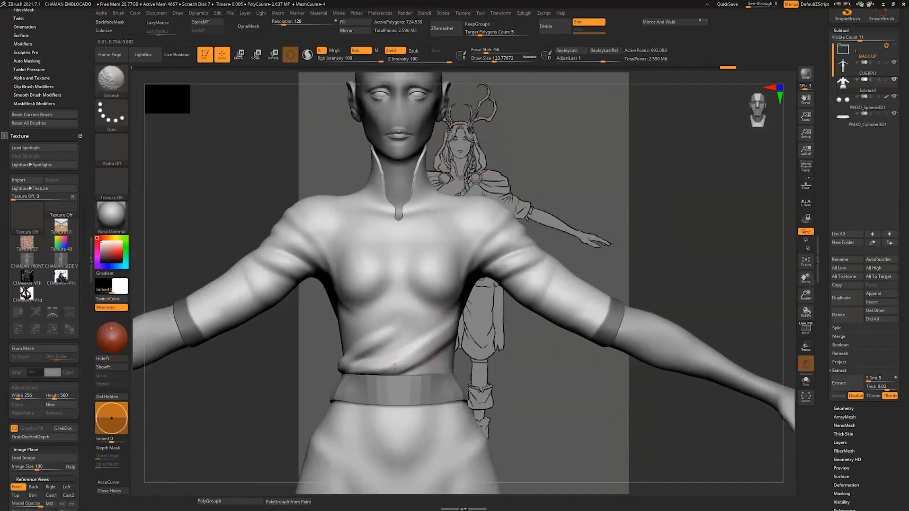
pyautogui.moveTo(521, 354); pyautogui.dragTo(524, 349)
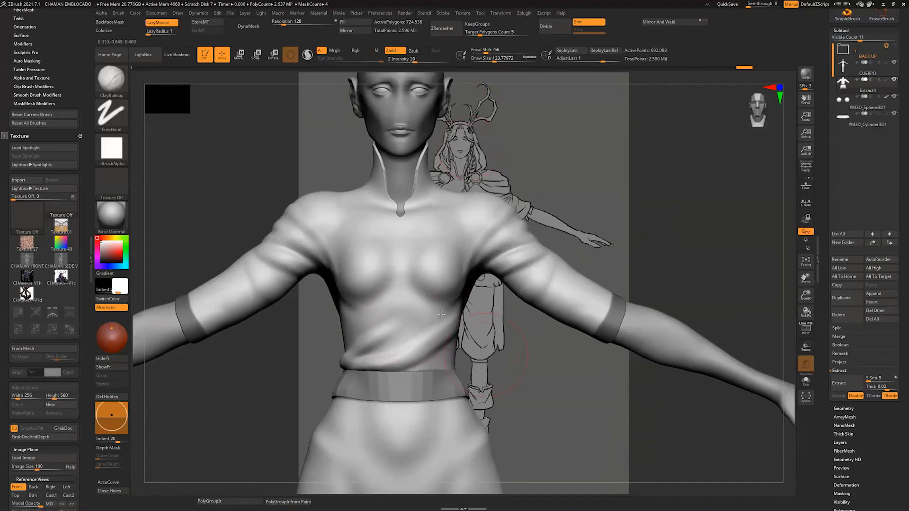
# Step: Reduce the brush size and sculpt diagonal folds from the waist up across the shirt's back, smoothing them out
pyautogui.press('s')
pyautogui.moveTo(440, 328); pyautogui.dragTo(433, 327)
pyautogui.moveTo(436, 280); pyautogui.dragTo(372, 336)
pyautogui.moveTo(535, 190); pyautogui.dragTo(620, 193)
pyautogui.moveTo(405, 223)
pyautogui.mouseDown()
pyautogui.moveTo(368, 317)
pyautogui.moveTo(310, 367)
pyautogui.mouseUp()
pyautogui.moveTo(372, 343); pyautogui.dragTo(285, 367)
pyautogui.keyDown('shift'); pyautogui.moveTo(360, 331); pyautogui.dragTo(316, 347); pyautogui.keyUp('shift')
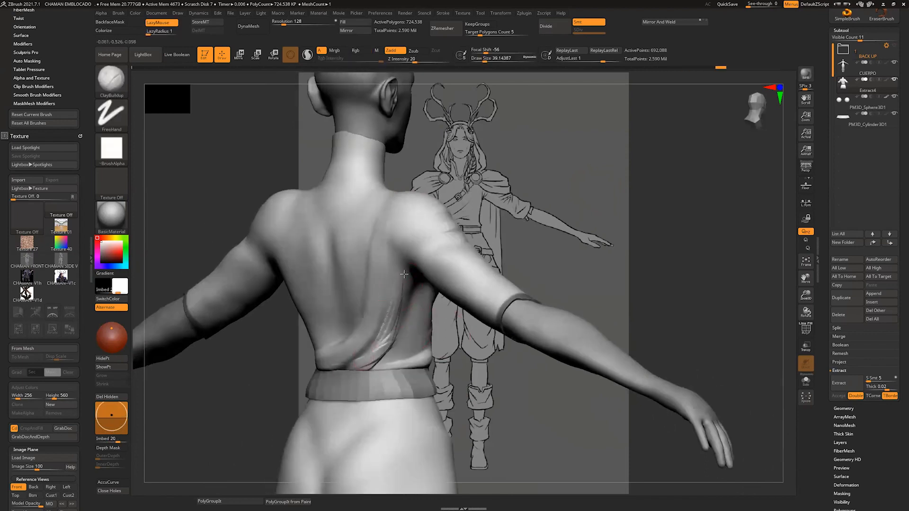
pyautogui.keyDown('shift'); pyautogui.moveTo(368, 358); pyautogui.dragTo(379, 324); pyautogui.keyUp('shift')
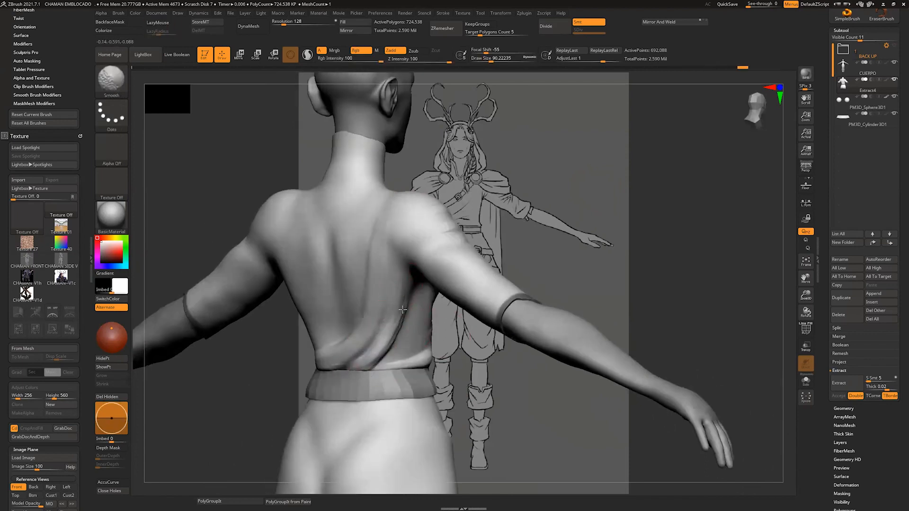
pyautogui.moveTo(363, 312)
pyautogui.mouseDown(button='right')
pyautogui.moveTo(428, 226)
pyautogui.moveTo(536, 186)
pyautogui.moveTo(578, 203)
pyautogui.moveTo(406, 347)
pyautogui.mouseUp(button='right')
# Step: Check and smooth the shirt's folds around the side and front of the torso
pyautogui.moveTo(466, 222)
pyautogui.mouseDown(button='right')
pyautogui.moveTo(531, 186)
pyautogui.moveTo(585, 195)
pyautogui.mouseUp(button='right')
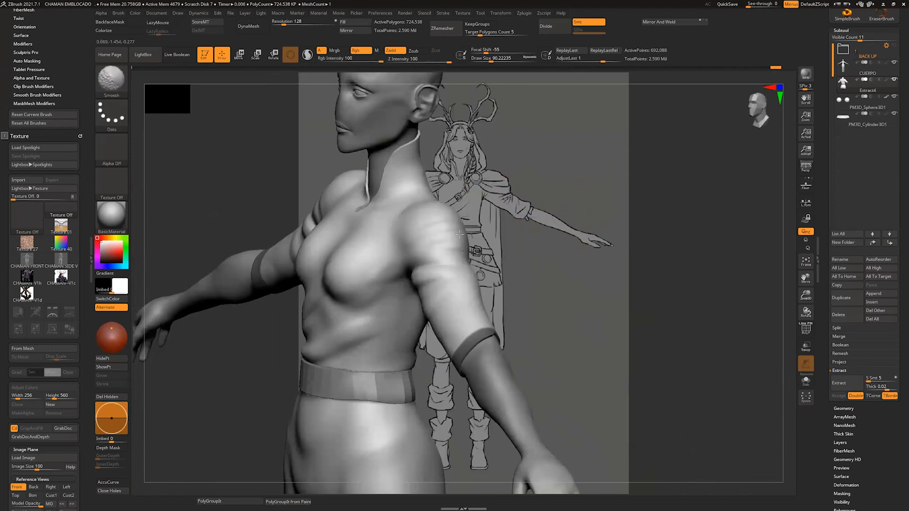
pyautogui.moveTo(377, 287); pyautogui.dragTo(470, 286, button='right')
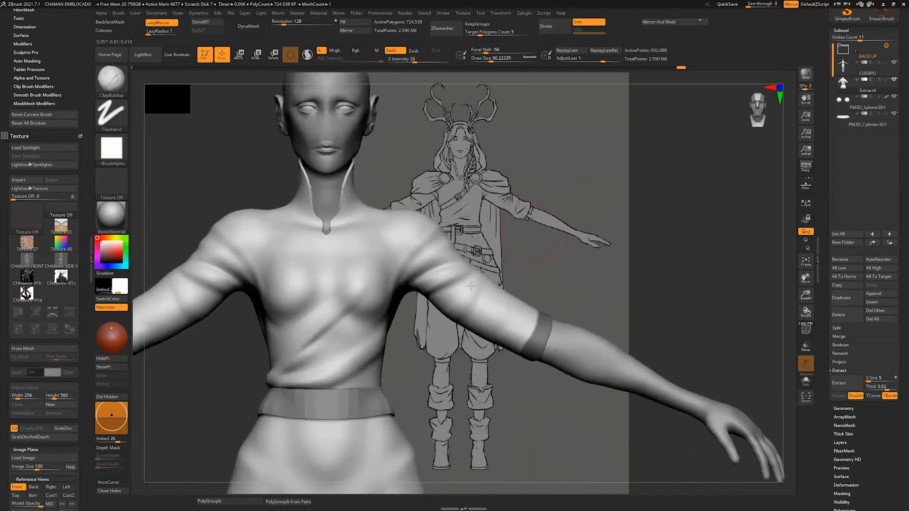
pyautogui.press('shift')
pyautogui.keyDown('alt'); pyautogui.moveTo(511, 192); pyautogui.dragTo(571, 222, button='right'); pyautogui.keyUp('alt')
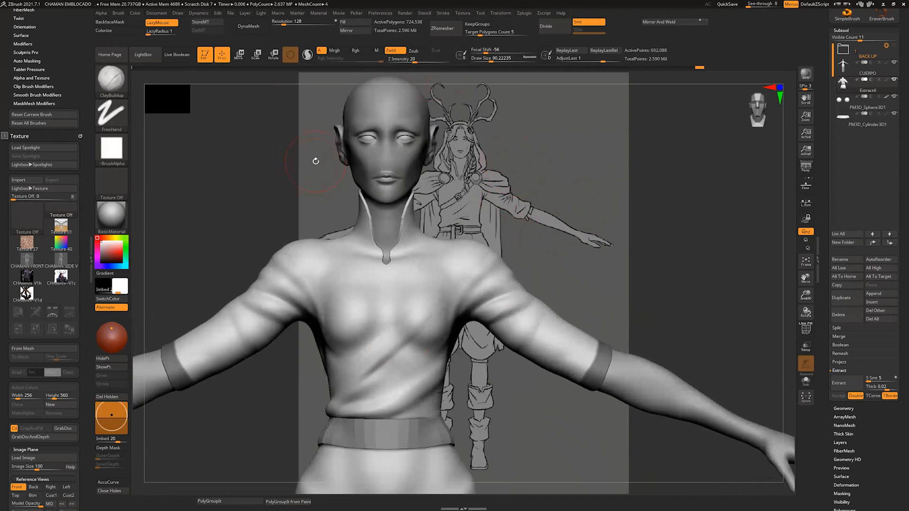
# Step: Clear the mask on the shirt's sleeve ends and switch to the Move brush
pyautogui.press('ctrl')
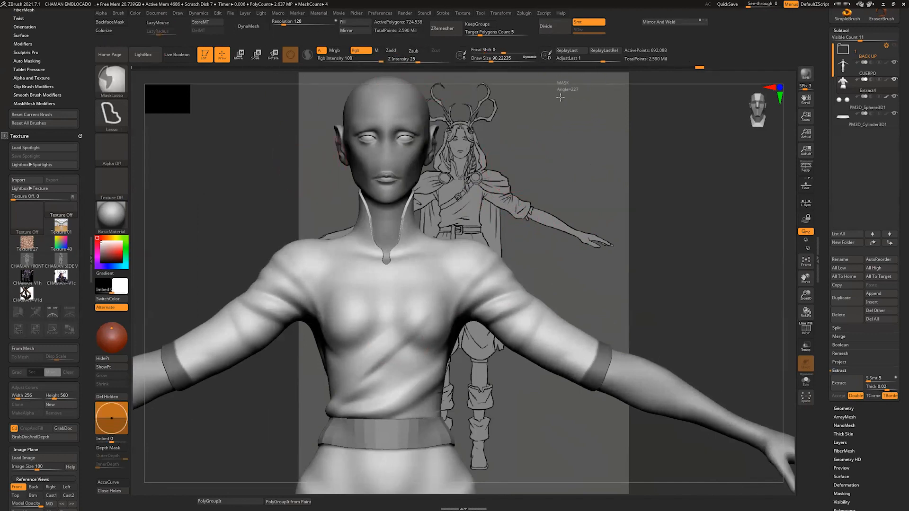
pyautogui.keyDown('ctrl'); pyautogui.moveTo(560, 97); pyautogui.dragTo(553, 99); pyautogui.keyUp('ctrl')
pyautogui.moveTo(251, 118); pyautogui.dragTo(473, 142, button='right')
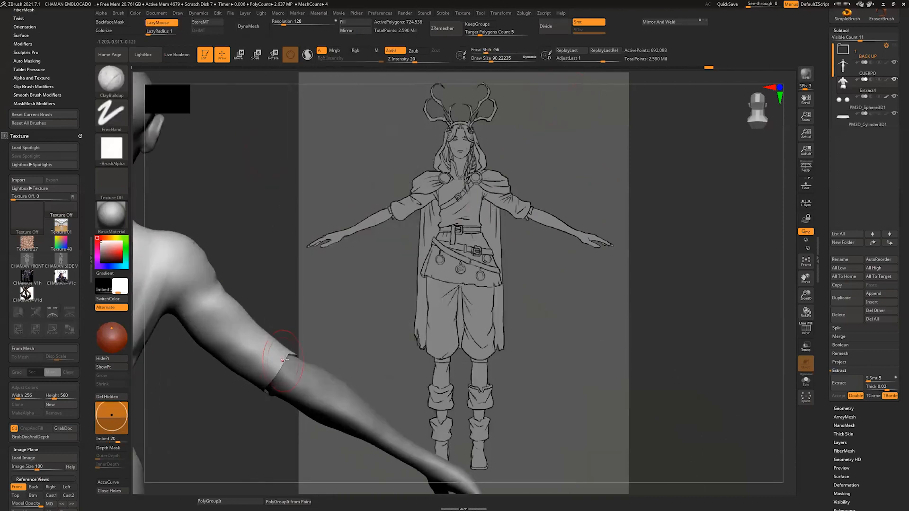
pyautogui.press('b')
pyautogui.press('m')
pyautogui.press('v')
# Step: Remesh the shirt with DynaMesh, trying several resolutions and settling on 248
pyautogui.moveTo(300, 361); pyautogui.dragTo(654, 175, button='right')
pyautogui.keyDown('alt'); pyautogui.moveTo(789, 170); pyautogui.dragTo(717, 166, button='right'); pyautogui.keyUp('alt')
pyautogui.click(253, 27)
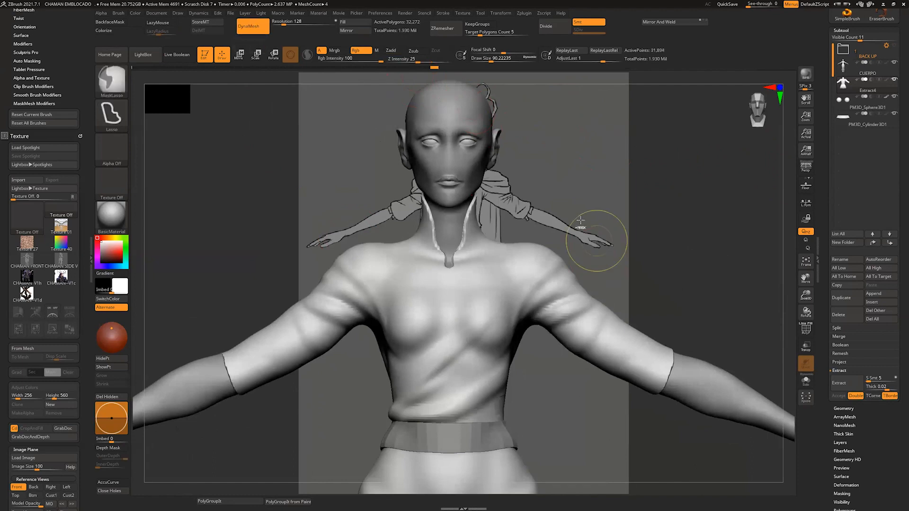
pyautogui.keyDown('ctrl'); pyautogui.moveTo(597, 241); pyautogui.dragTo(582, 219); pyautogui.keyUp('ctrl')
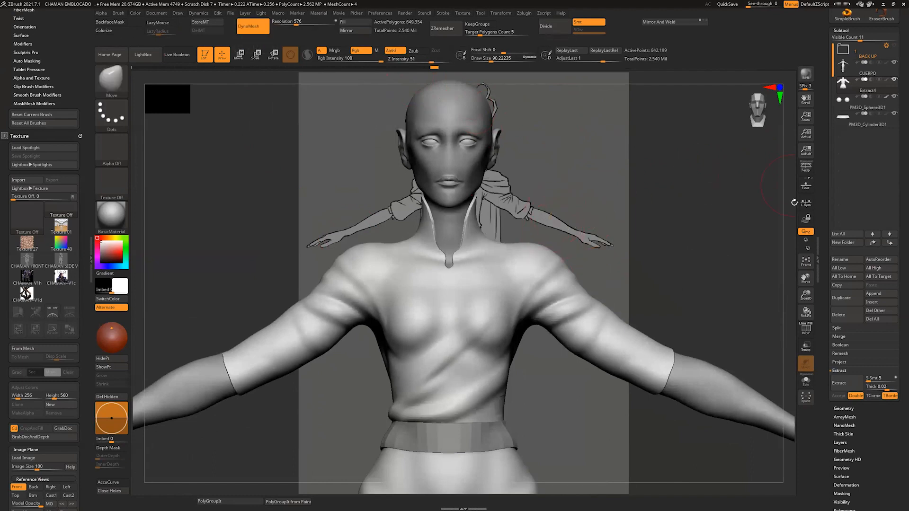
pyautogui.moveTo(794, 202); pyautogui.dragTo(757, 215, button='right')
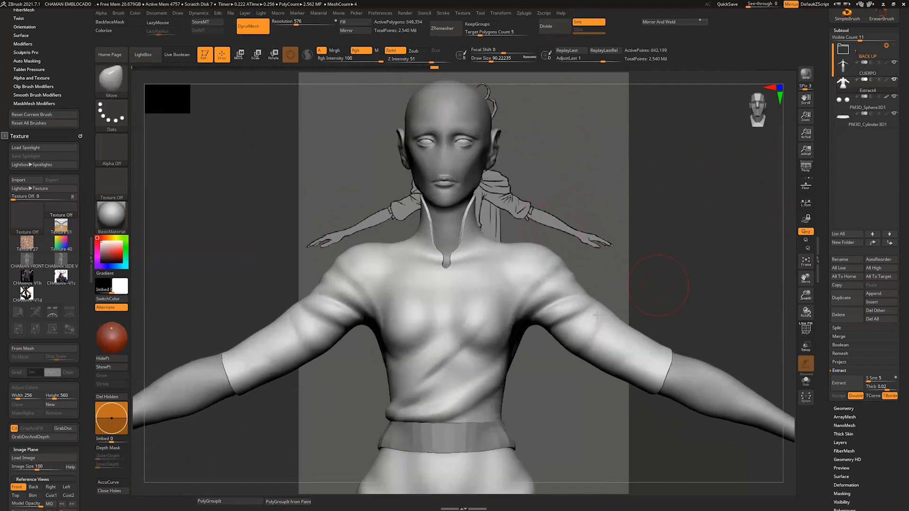
pyautogui.click(893, 5)
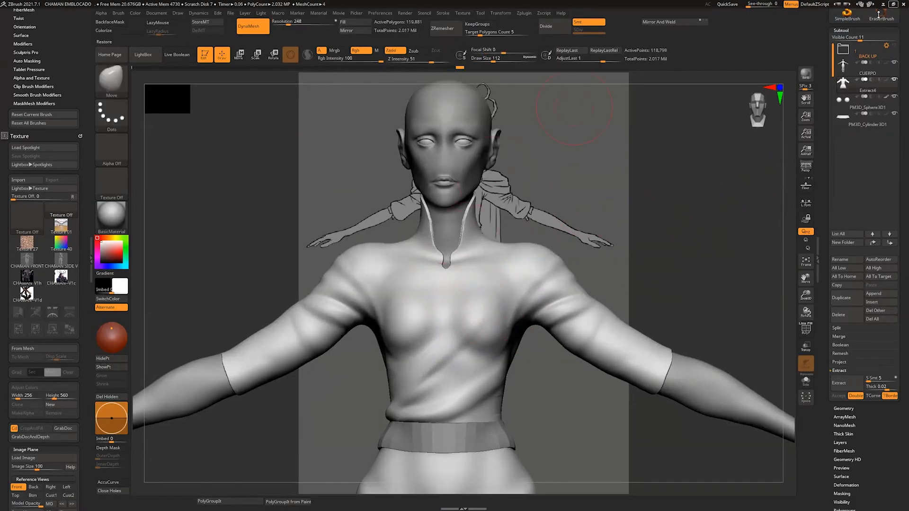
pyautogui.click(894, 5)
pyautogui.click(850, 120)
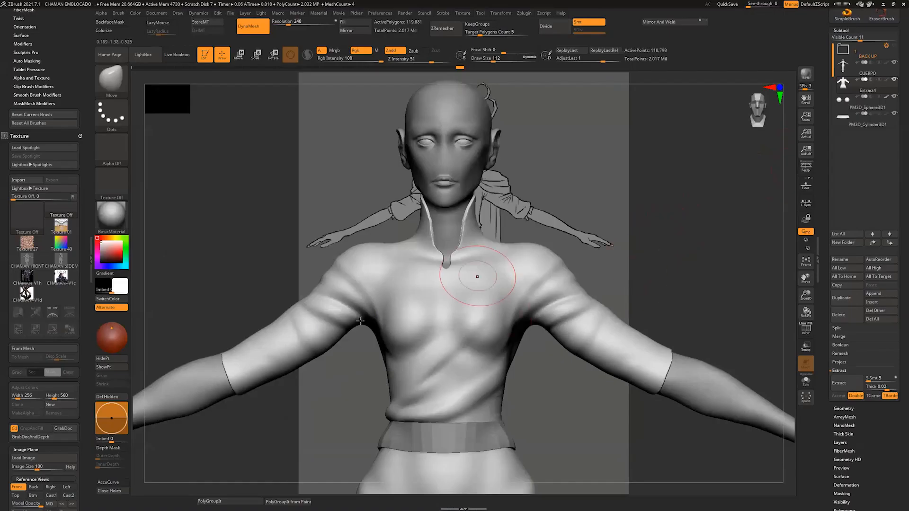
# Step: Switch to the ClayBuildup brush and reduce its Draw Size to about 87
pyautogui.press('shift')
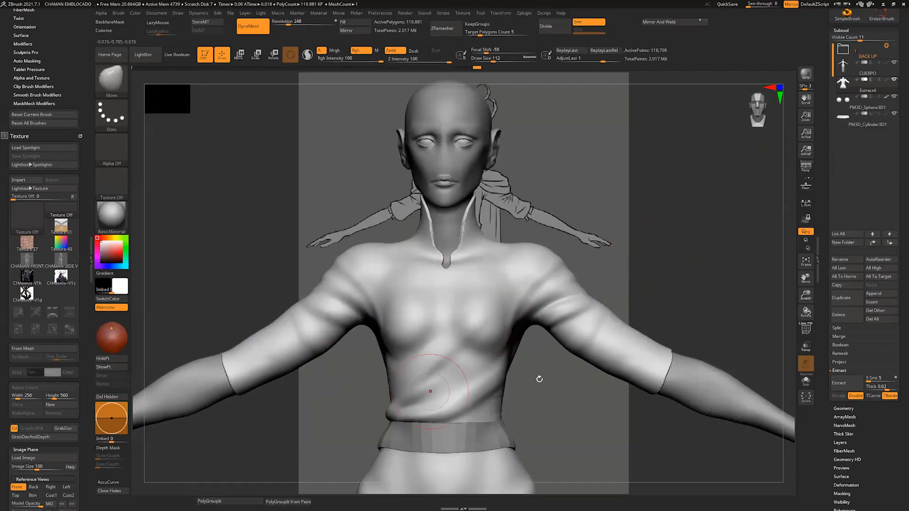
pyautogui.moveTo(540, 379); pyautogui.dragTo(349, 365)
pyautogui.keyDown('shift'); pyautogui.moveTo(710, 272); pyautogui.dragTo(606, 261); pyautogui.keyUp('shift')
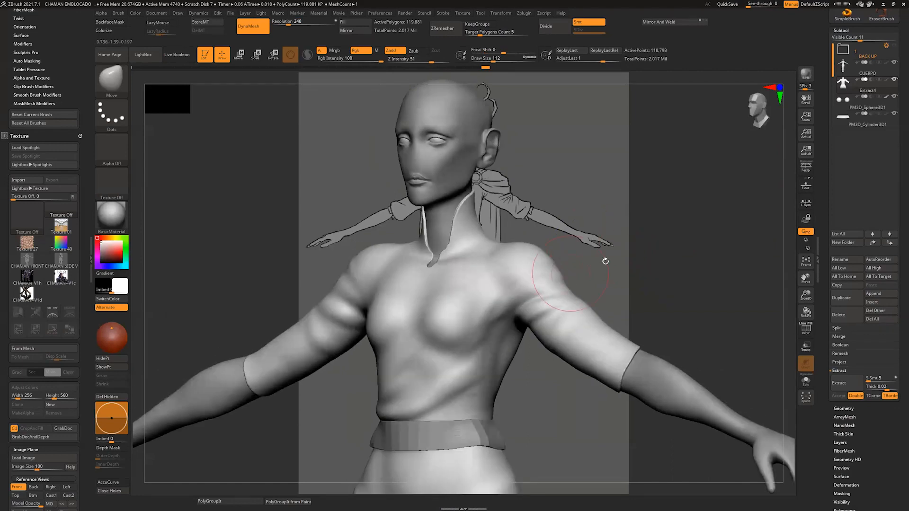
pyautogui.keyDown('alt'); pyautogui.moveTo(559, 433); pyautogui.dragTo(592, 333); pyautogui.keyUp('alt')
pyautogui.keyDown('shift'); pyautogui.moveTo(603, 334); pyautogui.dragTo(586, 339); pyautogui.keyUp('shift')
pyautogui.press('b')
pyautogui.press('c')
pyautogui.press('b')
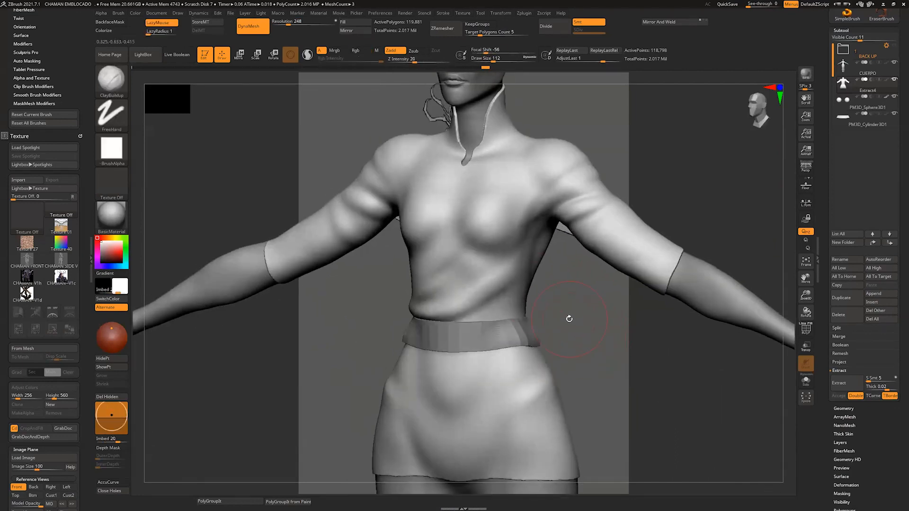
pyautogui.press('s')
pyautogui.moveTo(507, 302); pyautogui.dragTo(505, 301)
# Step: Isolate the shirt, lasso a mask band around its waist, and show all subtools again
pyautogui.click(806, 379)
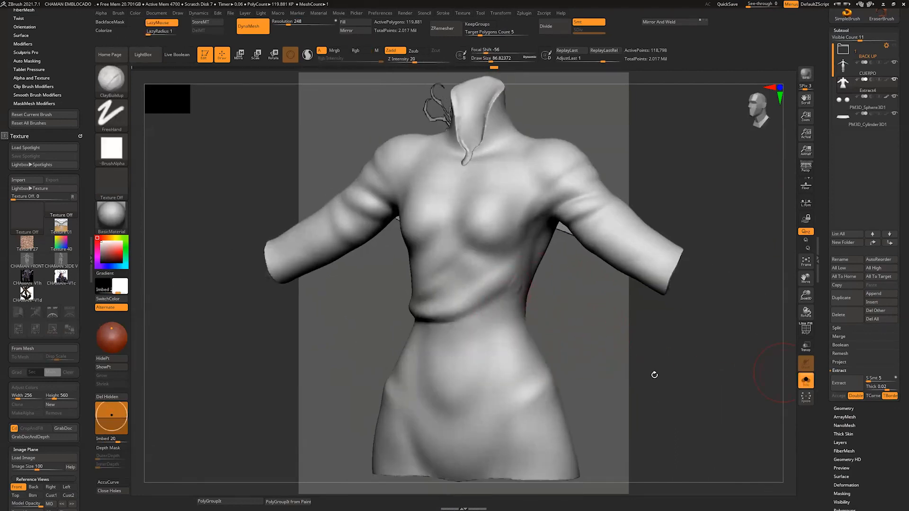
pyautogui.keyDown('shift'); pyautogui.moveTo(654, 371); pyautogui.dragTo(598, 335); pyautogui.keyUp('shift')
pyautogui.keyDown('ctrl'); pyautogui.moveTo(428, 319); pyautogui.dragTo(410, 344); pyautogui.keyUp('ctrl')
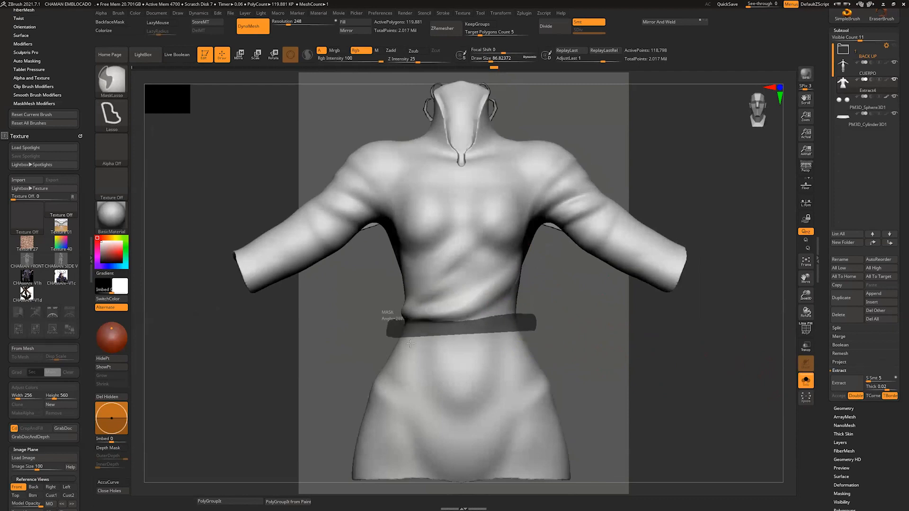
pyautogui.keyDown('ctrl'); pyautogui.moveTo(560, 339); pyautogui.dragTo(558, 339); pyautogui.keyUp('ctrl')
pyautogui.click(806, 380)
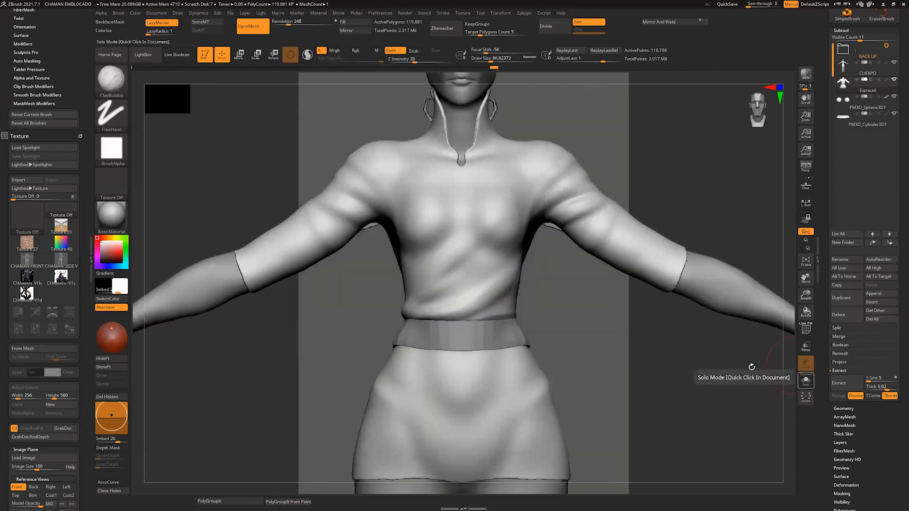
pyautogui.keyDown('ctrl'); pyautogui.moveTo(396, 349); pyautogui.dragTo(386, 341); pyautogui.keyUp('ctrl')
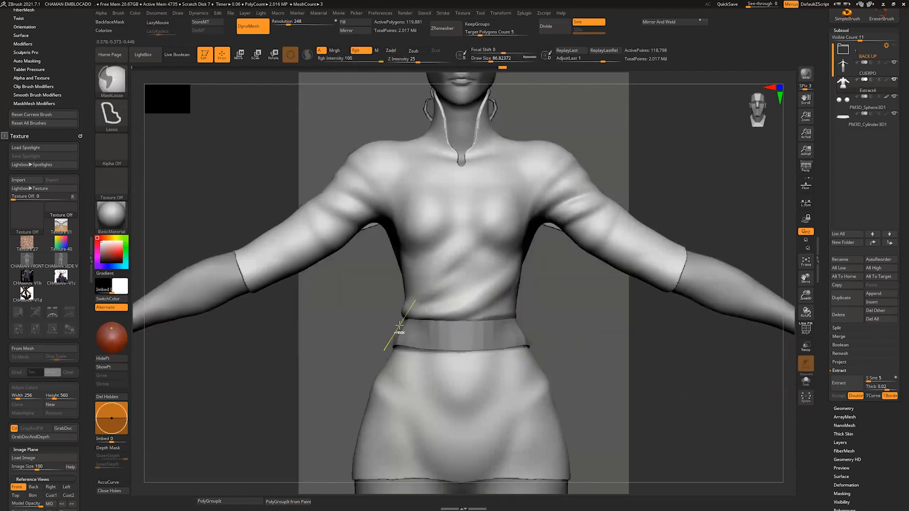
# Step: Mask both sleeve ends from the front and back with MaskLasso, checking the masked area by inverting it and back
pyautogui.moveTo(262, 294)
pyautogui.keyDown('ctrl'); pyautogui.mouseDown()
pyautogui.moveTo(208, 258)
pyautogui.moveTo(223, 242)
pyautogui.mouseUp(); pyautogui.keyUp('ctrl')
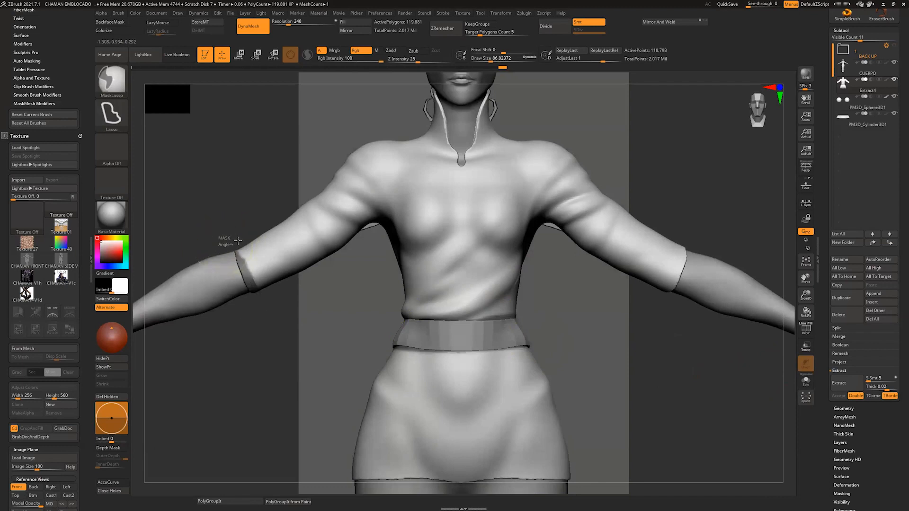
pyautogui.keyDown('ctrl'); pyautogui.moveTo(245, 316); pyautogui.dragTo(225, 253); pyautogui.keyUp('ctrl')
pyautogui.moveTo(280, 349)
pyautogui.mouseDown()
pyautogui.moveTo(325, 343)
pyautogui.moveTo(431, 374)
pyautogui.mouseUp()
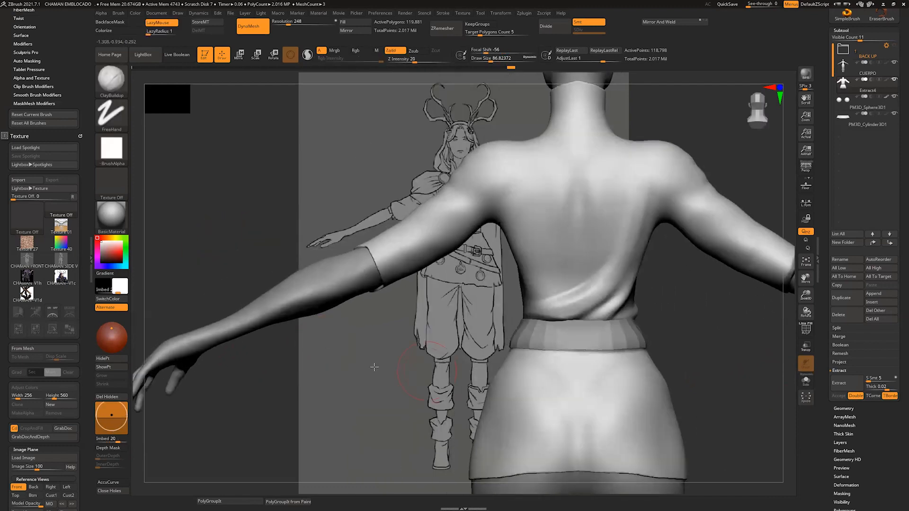
pyautogui.keyDown('shift'); pyautogui.moveTo(373, 367); pyautogui.dragTo(272, 369); pyautogui.keyUp('shift')
pyautogui.keyDown('ctrl'); pyautogui.moveTo(660, 245); pyautogui.dragTo(634, 263); pyautogui.keyUp('ctrl')
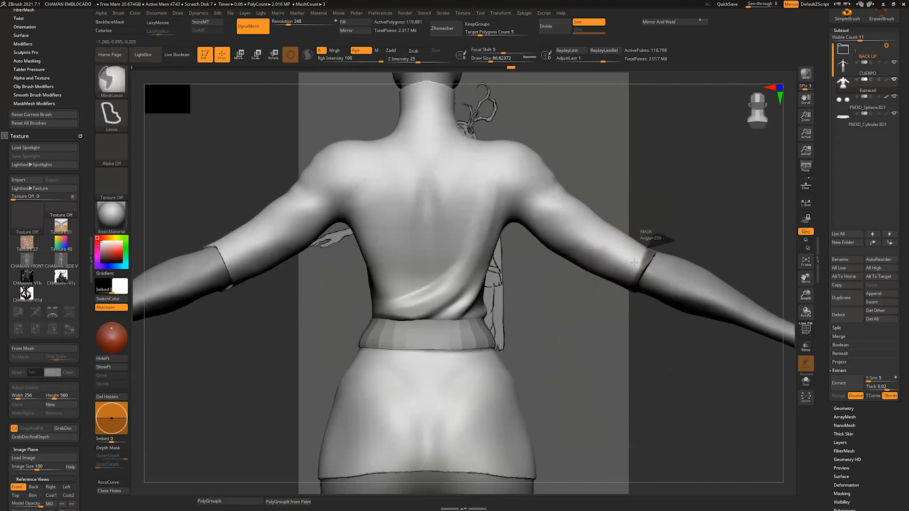
pyautogui.keyDown('ctrl'); pyautogui.moveTo(645, 314); pyautogui.dragTo(663, 249); pyautogui.keyUp('ctrl')
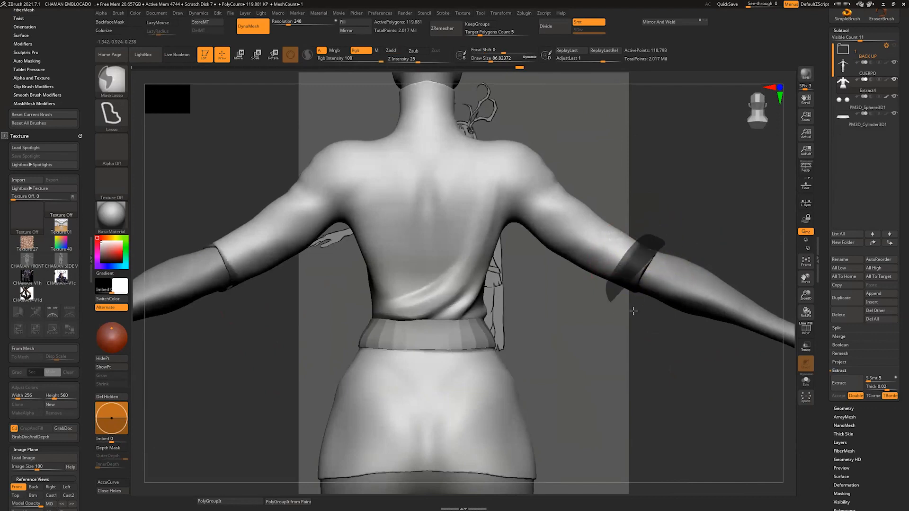
pyautogui.moveTo(625, 344); pyautogui.dragTo(544, 340)
pyautogui.keyDown('alt'); pyautogui.moveTo(585, 380); pyautogui.dragTo(606, 376); pyautogui.keyUp('alt')
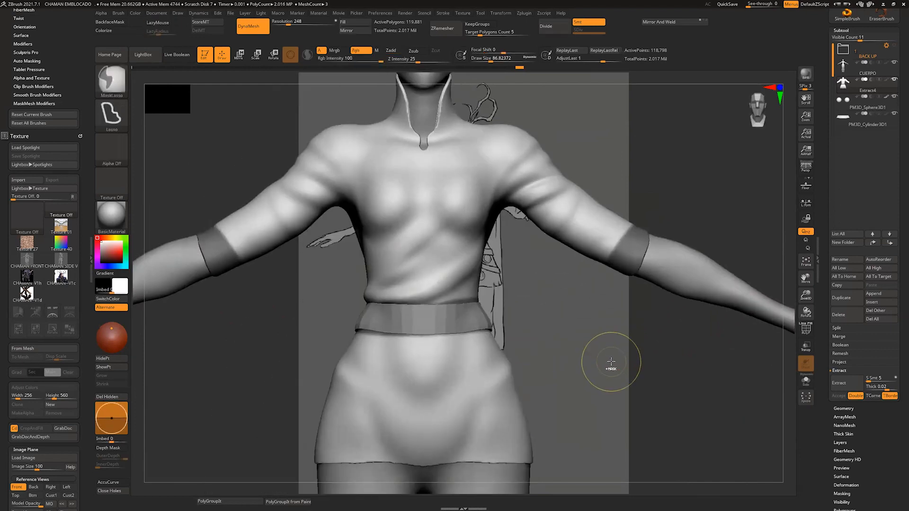
pyautogui.keyDown('ctrl'); pyautogui.click(606, 371); pyautogui.keyUp('ctrl')
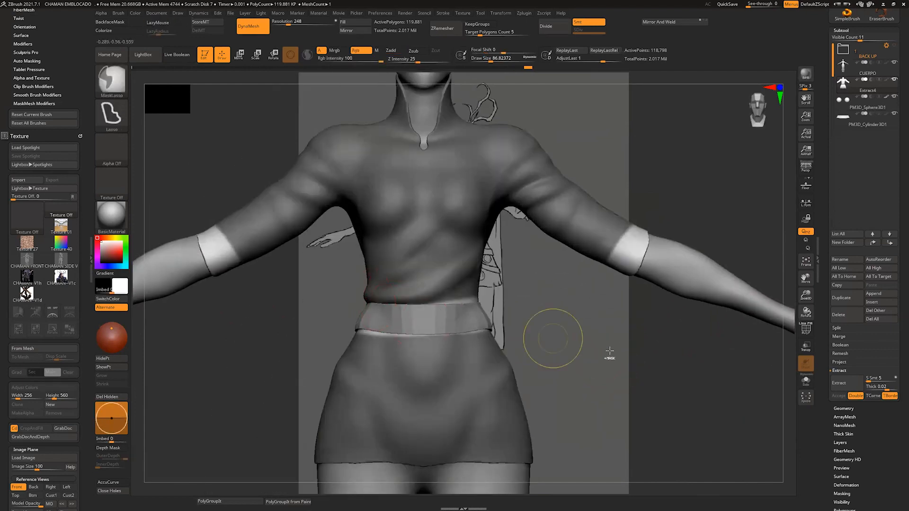
pyautogui.keyDown('ctrl'); pyautogui.click(599, 369); pyautogui.keyUp('ctrl')
# Step: Pull the front of the shirt's hem down into an uneven, slanted edge with a much larger Move brush
pyautogui.keyDown('alt'); pyautogui.moveTo(587, 394); pyautogui.dragTo(581, 345); pyautogui.keyUp('alt')
pyautogui.press('b')
pyautogui.press('m')
pyautogui.press('v')
pyautogui.press('s')
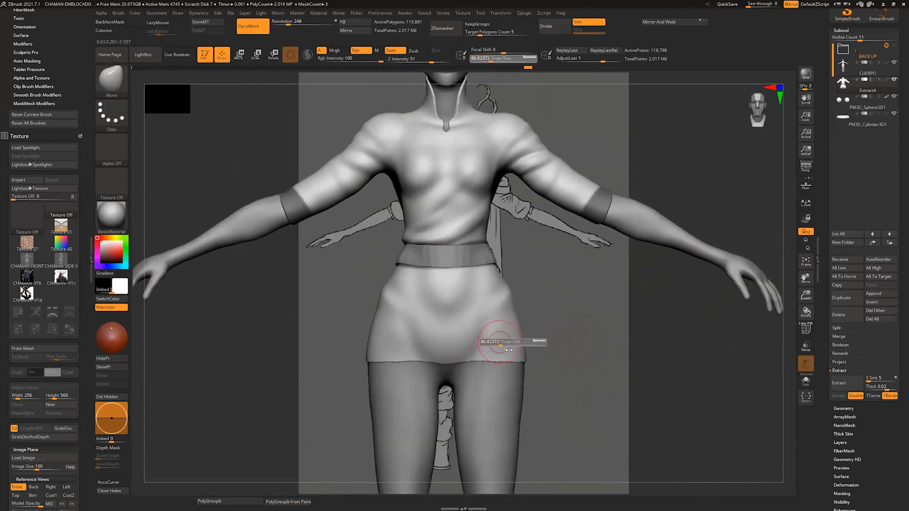
pyautogui.moveTo(496, 347); pyautogui.dragTo(513, 348)
pyautogui.moveTo(491, 356); pyautogui.dragTo(492, 372)
pyautogui.moveTo(394, 367); pyautogui.dragTo(392, 382)
pyautogui.moveTo(534, 340)
pyautogui.mouseDown()
pyautogui.moveTo(526, 357)
pyautogui.moveTo(544, 374)
pyautogui.moveTo(576, 367)
pyautogui.moveTo(544, 396)
pyautogui.mouseUp()
pyautogui.keyDown('shift'); pyautogui.moveTo(576, 363); pyautogui.dragTo(544, 362); pyautogui.keyUp('shift')
pyautogui.moveTo(406, 390); pyautogui.dragTo(406, 381)
pyautogui.moveTo(400, 380); pyautogui.dragTo(398, 372)
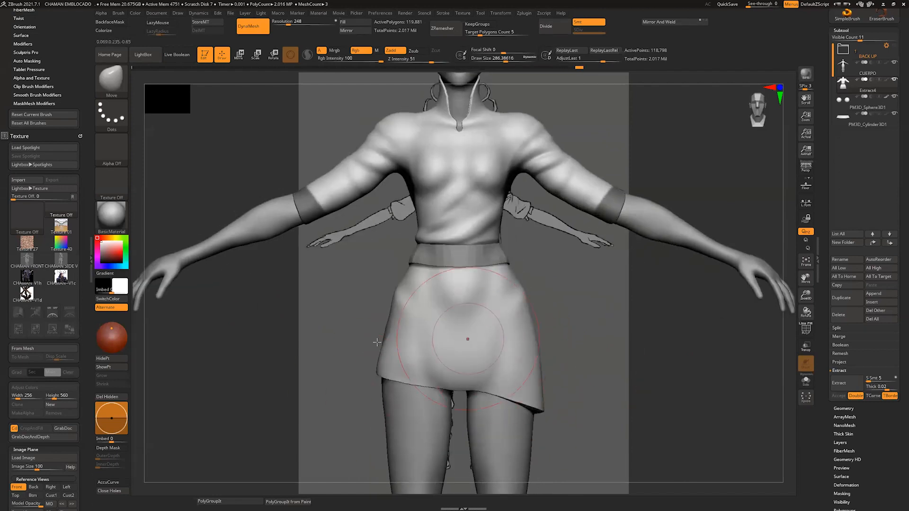
# Step: Shape the side and back of the shirt's skirt with the Move brush, continuing the slanted hem around the hips
pyautogui.moveTo(377, 341); pyautogui.dragTo(266, 347)
pyautogui.moveTo(303, 339); pyautogui.dragTo(289, 393)
pyautogui.moveTo(208, 374); pyautogui.dragTo(279, 364)
pyautogui.moveTo(267, 352); pyautogui.dragTo(278, 353)
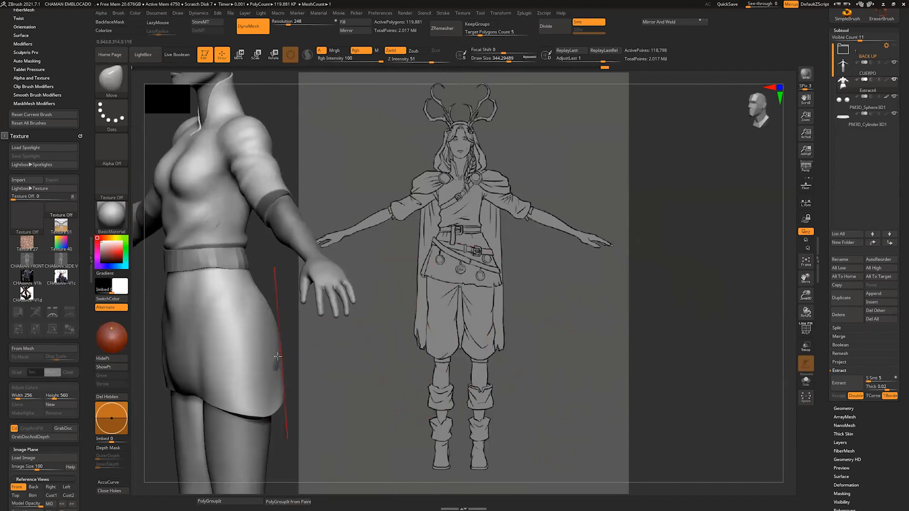
pyautogui.moveTo(331, 346); pyautogui.dragTo(265, 342)
pyautogui.moveTo(365, 340); pyautogui.dragTo(332, 341)
pyautogui.moveTo(265, 350); pyautogui.dragTo(256, 351)
pyautogui.keyDown('alt'); pyautogui.moveTo(402, 260); pyautogui.dragTo(454, 325); pyautogui.keyUp('alt')
pyautogui.moveTo(400, 353)
pyautogui.keyDown('shift'); pyautogui.mouseDown()
pyautogui.moveTo(413, 388)
pyautogui.moveTo(404, 418)
pyautogui.mouseUp(); pyautogui.keyUp('shift')
pyautogui.press('s')
pyautogui.moveTo(378, 428); pyautogui.dragTo(377, 437)
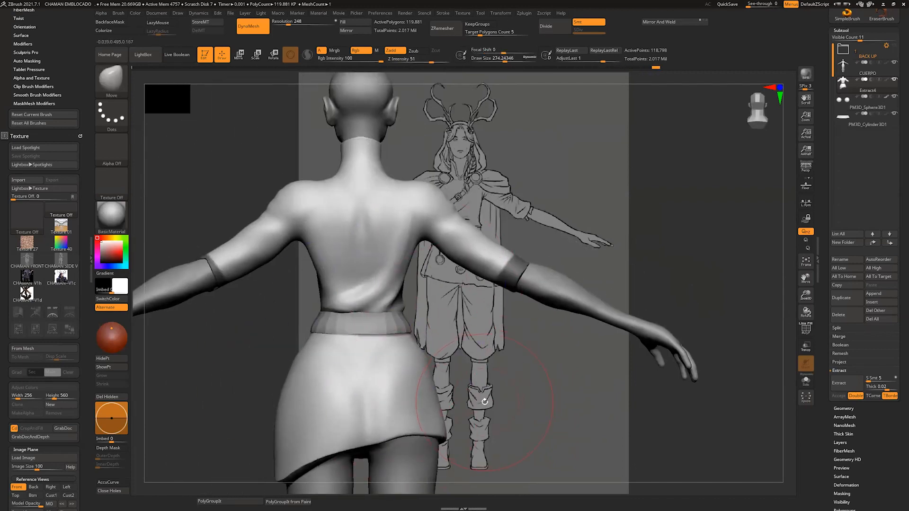
# Step: Build up folds running down from the shoulder on the shirt's back, using ClayBuildup at about Draw Size 49
pyautogui.press('b')
pyautogui.press('c')
pyautogui.press('b')
pyautogui.press('s')
pyautogui.moveTo(464, 316); pyautogui.dragTo(451, 317)
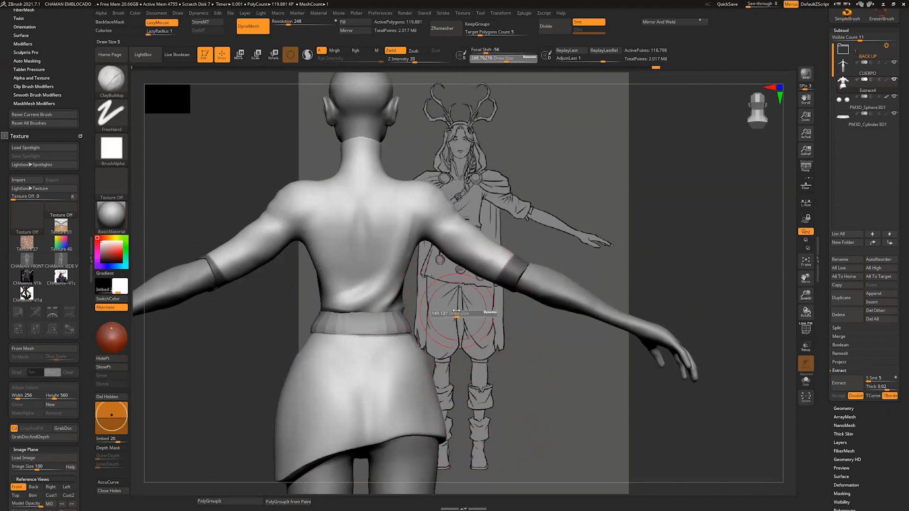
pyautogui.press('s')
pyautogui.moveTo(463, 235); pyautogui.dragTo(459, 235)
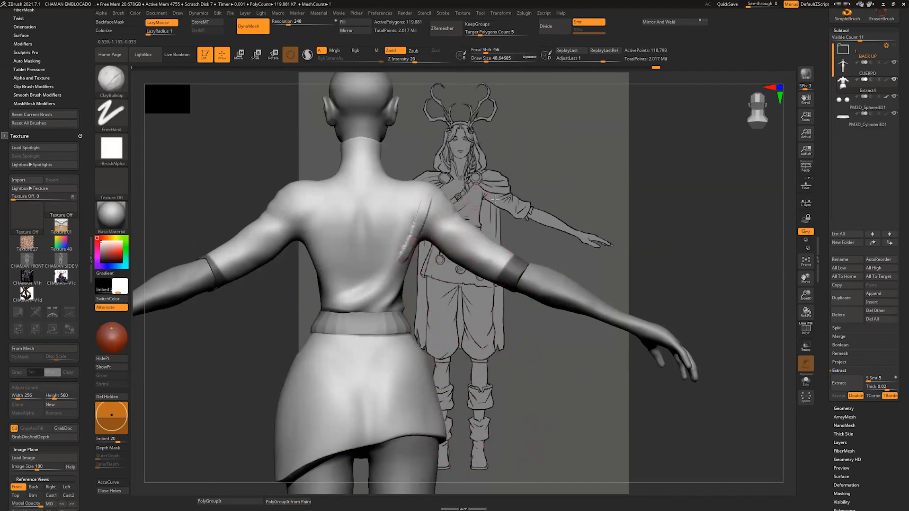
pyautogui.moveTo(495, 199)
pyautogui.mouseDown()
pyautogui.moveTo(434, 254)
pyautogui.moveTo(428, 305)
pyautogui.mouseUp()
pyautogui.moveTo(454, 279); pyautogui.dragTo(408, 270, button='right')
pyautogui.moveTo(444, 251)
pyautogui.keyDown('shift'); pyautogui.mouseDown()
pyautogui.moveTo(429, 287)
pyautogui.moveTo(422, 272)
pyautogui.moveTo(398, 267)
pyautogui.mouseUp(); pyautogui.keyUp('shift')
# Step: Build up folds wrapping from the shirt's back around the waist with ClayBuildup at about Draw Size 68, smoothing the front folds
pyautogui.press('s')
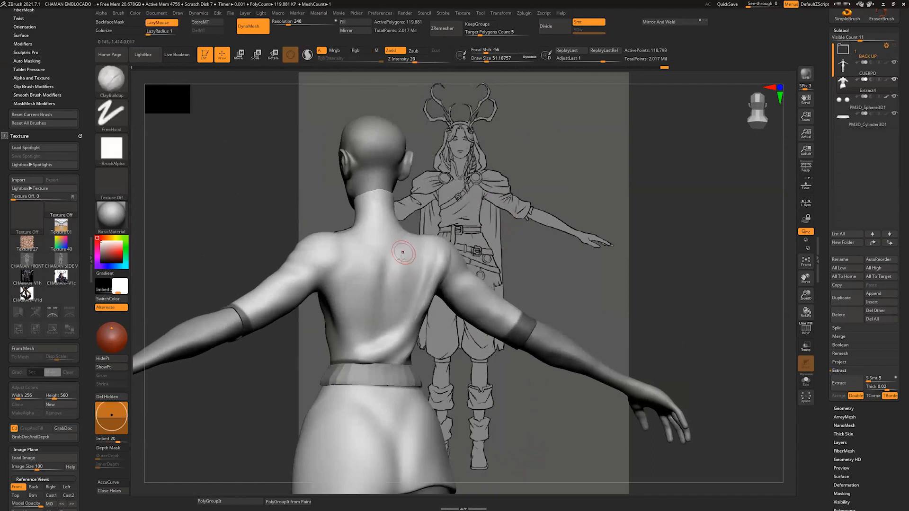
pyautogui.moveTo(492, 229); pyautogui.dragTo(406, 269)
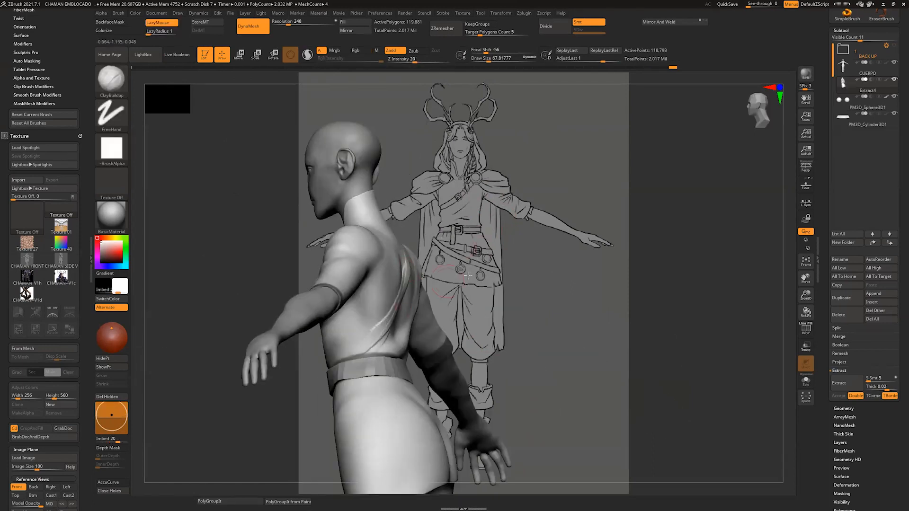
pyautogui.moveTo(467, 276)
pyautogui.mouseDown()
pyautogui.moveTo(397, 312)
pyautogui.moveTo(422, 359)
pyautogui.moveTo(372, 373)
pyautogui.mouseUp()
pyautogui.moveTo(372, 373); pyautogui.dragTo(419, 351, button='right')
pyautogui.keyDown('shift'); pyautogui.moveTo(418, 352); pyautogui.dragTo(380, 372); pyautogui.keyUp('shift')
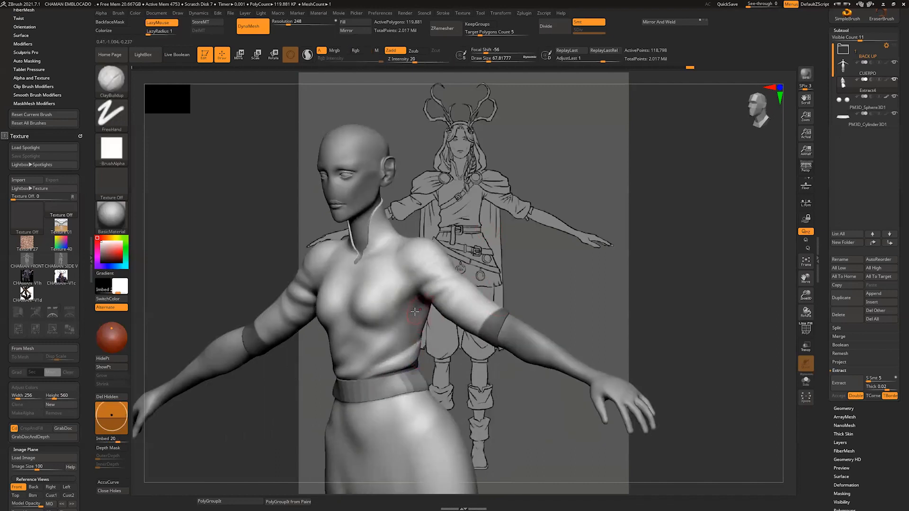
pyautogui.press('shift')
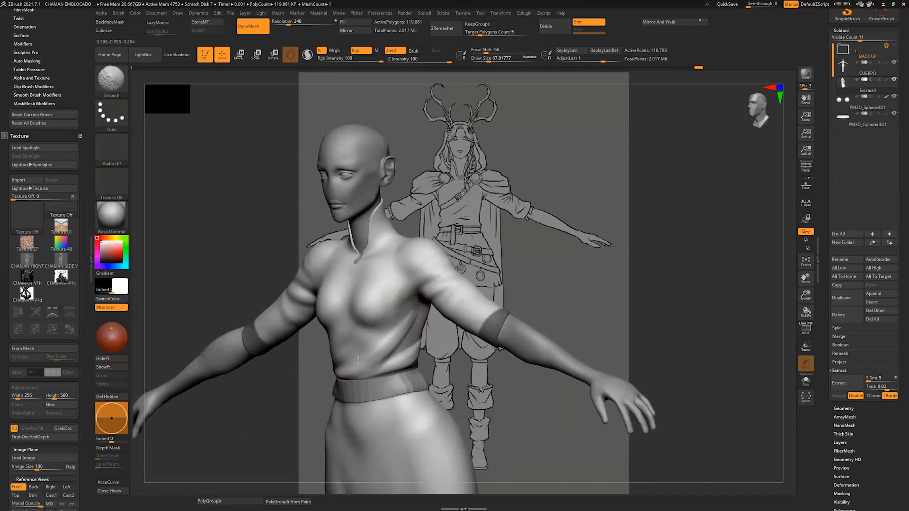
pyautogui.moveTo(358, 359)
pyautogui.mouseDown(button='right')
pyautogui.moveTo(408, 304)
pyautogui.moveTo(400, 311)
pyautogui.mouseUp(button='right')
pyautogui.press('shift')
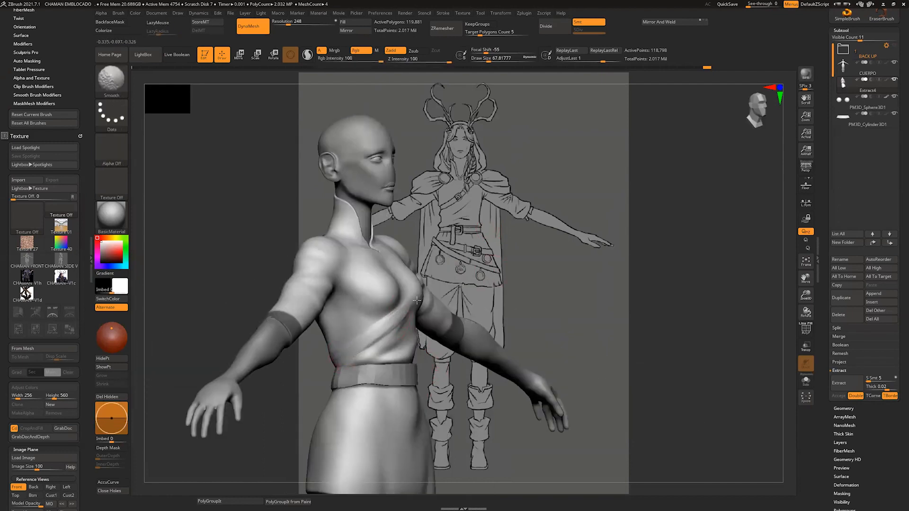
pyautogui.moveTo(364, 339)
pyautogui.mouseDown(button='right')
pyautogui.moveTo(335, 344)
pyautogui.moveTo(369, 367)
pyautogui.mouseUp(button='right')
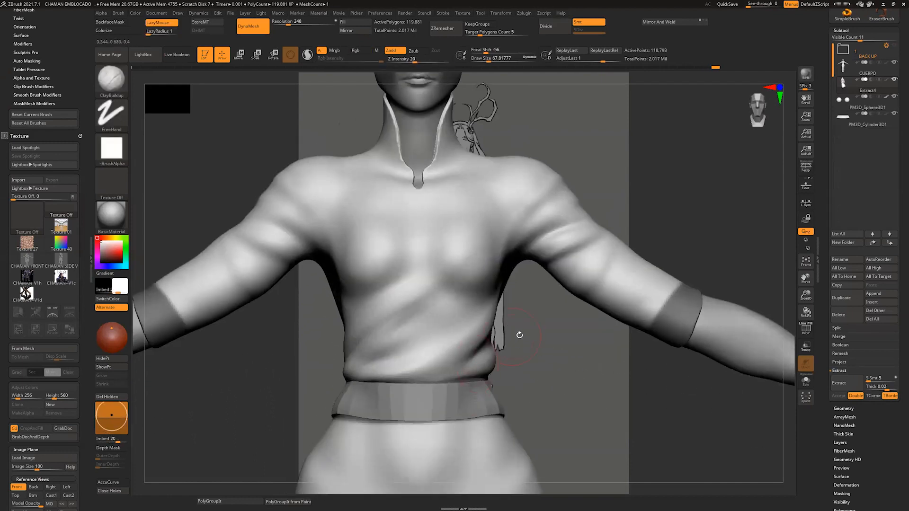
# Step: Add folds running from both front shoulders down to the armpits with ClayBuildup at about Draw Size 41 and soften them
pyautogui.keyDown('alt'); pyautogui.moveTo(519, 335); pyautogui.dragTo(538, 389, button='right'); pyautogui.keyUp('alt')
pyautogui.press('s')
pyautogui.moveTo(503, 249); pyautogui.dragTo(524, 321)
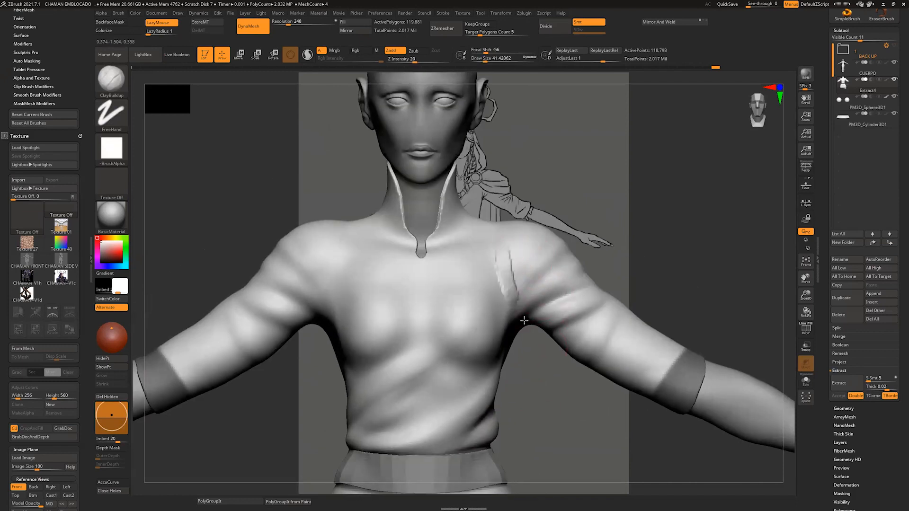
pyautogui.keyDown('shift'); pyautogui.moveTo(511, 258); pyautogui.dragTo(503, 302); pyautogui.keyUp('shift')
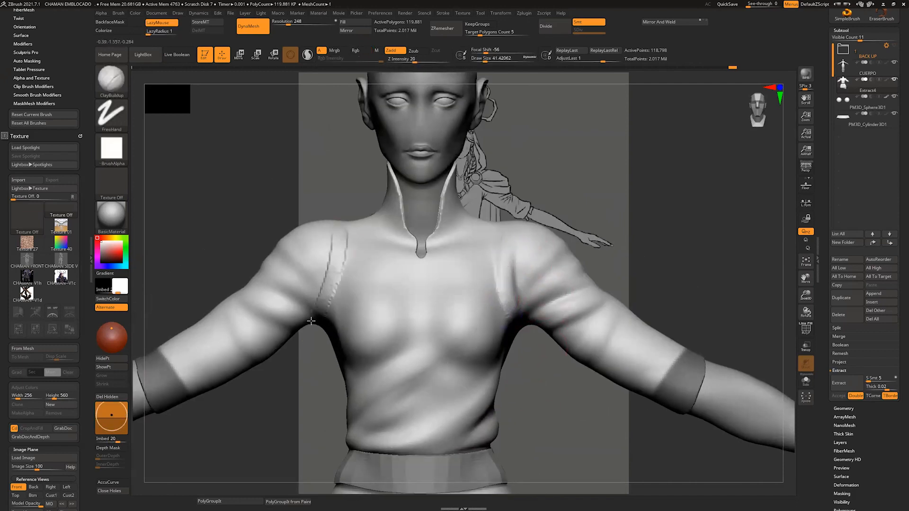
pyautogui.press('shift')
# Step: Build up a raised fabric roll around the sleeve end above the cuff and add folds along the sleeve's back
pyautogui.moveTo(287, 395)
pyautogui.keyDown('alt'); pyautogui.mouseDown(button='right')
pyautogui.moveTo(335, 365)
pyautogui.moveTo(469, 325)
pyautogui.mouseUp(button='right'); pyautogui.keyUp('alt')
pyautogui.moveTo(266, 319); pyautogui.dragTo(433, 392, button='right')
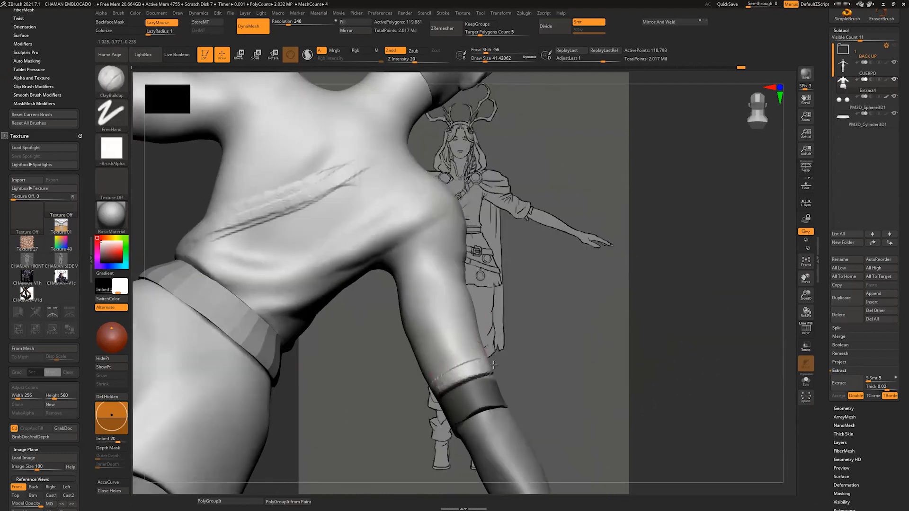
pyautogui.moveTo(546, 351)
pyautogui.mouseDown(button='right')
pyautogui.moveTo(445, 387)
pyautogui.moveTo(406, 428)
pyautogui.moveTo(544, 340)
pyautogui.mouseUp(button='right')
pyautogui.moveTo(543, 340); pyautogui.dragTo(490, 374)
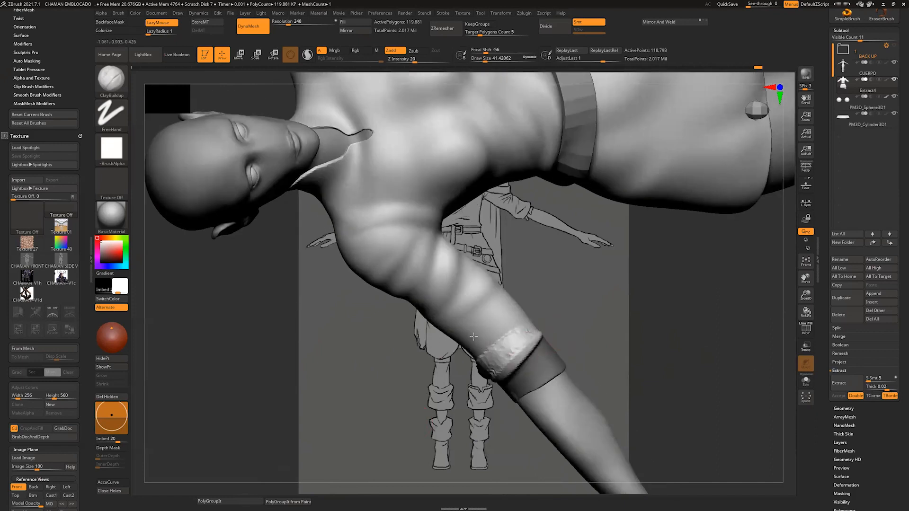
pyautogui.moveTo(473, 337)
pyautogui.mouseDown(button='right')
pyautogui.moveTo(609, 247)
pyautogui.moveTo(539, 293)
pyautogui.mouseUp(button='right')
pyautogui.keyDown('shift'); pyautogui.moveTo(496, 293); pyautogui.dragTo(512, 301); pyautogui.keyUp('shift')
pyautogui.moveTo(588, 303); pyautogui.dragTo(615, 265, button='right')
pyautogui.moveTo(487, 260); pyautogui.dragTo(511, 345)
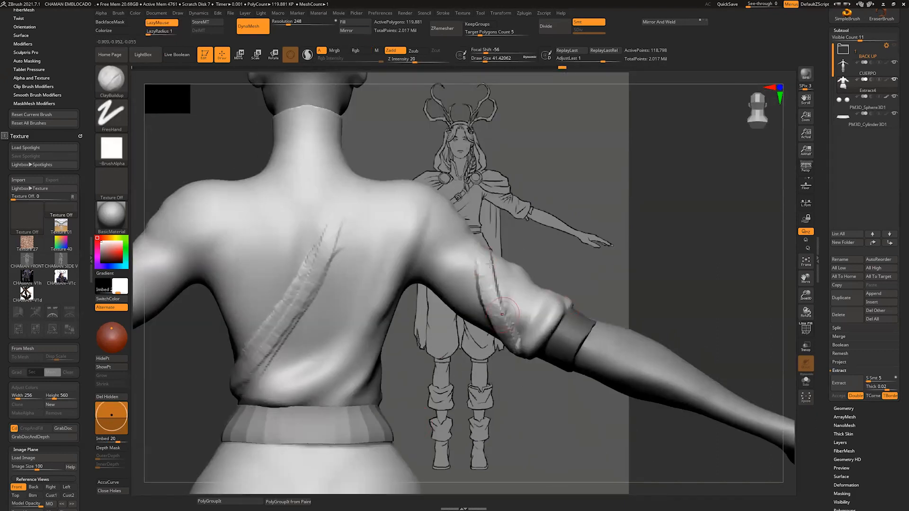
# Step: Add diagonal folds from the shoulder blades to the waist on the shirt's back, using about Draw Size 56, and smooth them
pyautogui.moveTo(421, 261)
pyautogui.mouseDown()
pyautogui.moveTo(493, 303)
pyautogui.moveTo(518, 279)
pyautogui.moveTo(511, 322)
pyautogui.mouseUp()
pyautogui.moveTo(329, 258)
pyautogui.keyDown('shift'); pyautogui.mouseDown()
pyautogui.moveTo(265, 362)
pyautogui.moveTo(296, 209)
pyautogui.moveTo(248, 334)
pyautogui.mouseUp(); pyautogui.keyUp('shift')
pyautogui.moveTo(251, 189)
pyautogui.mouseDown()
pyautogui.moveTo(221, 365)
pyautogui.moveTo(244, 310)
pyautogui.moveTo(256, 327)
pyautogui.mouseUp()
pyautogui.moveTo(372, 196); pyautogui.dragTo(291, 365)
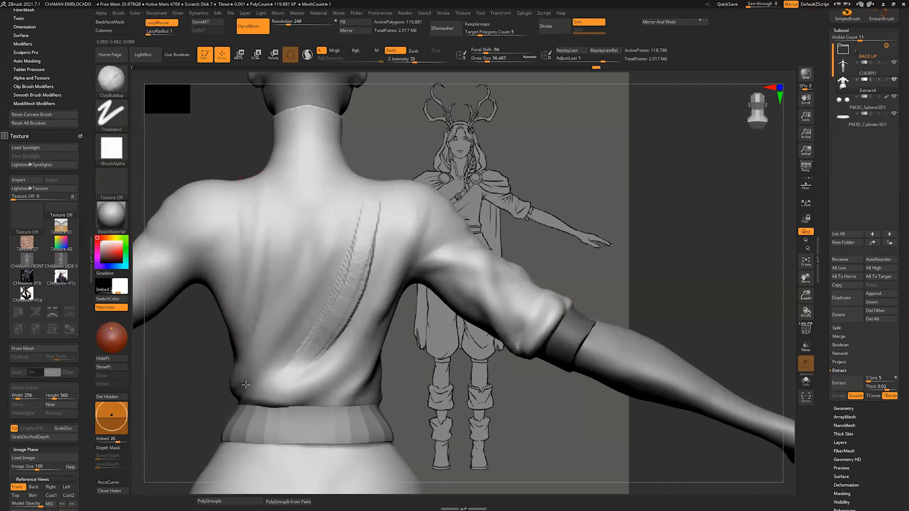
pyautogui.moveTo(372, 258); pyautogui.dragTo(269, 381)
pyautogui.moveTo(332, 337)
pyautogui.keyDown('shift'); pyautogui.mouseDown()
pyautogui.moveTo(369, 227)
pyautogui.moveTo(370, 257)
pyautogui.mouseUp(); pyautogui.keyUp('shift')
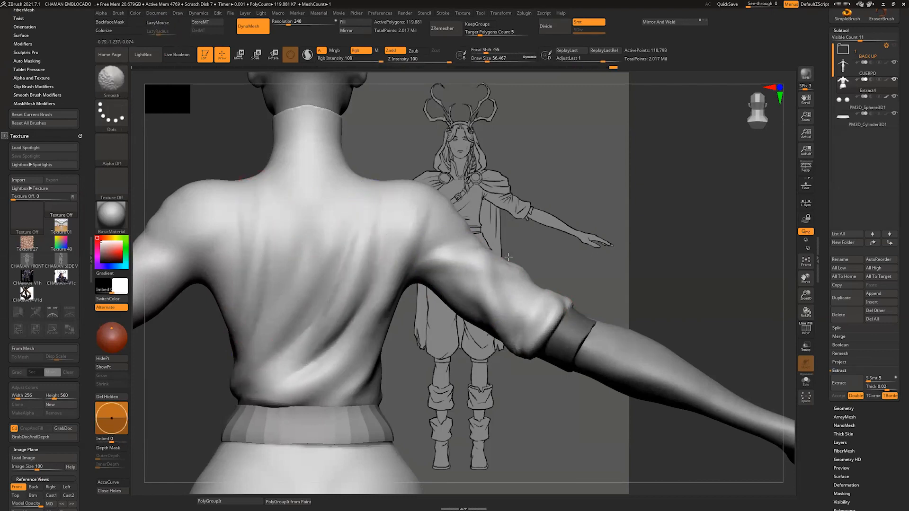
# Step: Build up and smooth wrinkles along the sleeves between elbow and cuff, working from the back and front
pyautogui.moveTo(512, 258); pyautogui.dragTo(331, 267)
pyautogui.keyDown('shift'); pyautogui.moveTo(452, 289); pyautogui.dragTo(431, 336); pyautogui.keyUp('shift')
pyautogui.moveTo(508, 390); pyautogui.dragTo(568, 384)
pyautogui.keyDown('alt'); pyautogui.moveTo(568, 383); pyautogui.dragTo(303, 379); pyautogui.keyUp('alt')
pyautogui.moveTo(662, 260); pyautogui.dragTo(589, 284)
pyautogui.moveTo(609, 334)
pyautogui.mouseDown()
pyautogui.moveTo(635, 361)
pyautogui.moveTo(624, 337)
pyautogui.moveTo(639, 374)
pyautogui.moveTo(649, 369)
pyautogui.mouseUp()
pyautogui.moveTo(552, 386)
pyautogui.mouseDown()
pyautogui.moveTo(603, 369)
pyautogui.moveTo(596, 355)
pyautogui.moveTo(549, 339)
pyautogui.moveTo(576, 369)
pyautogui.mouseUp()
pyautogui.moveTo(672, 332)
pyautogui.mouseDown()
pyautogui.moveTo(592, 303)
pyautogui.moveTo(650, 326)
pyautogui.mouseUp()
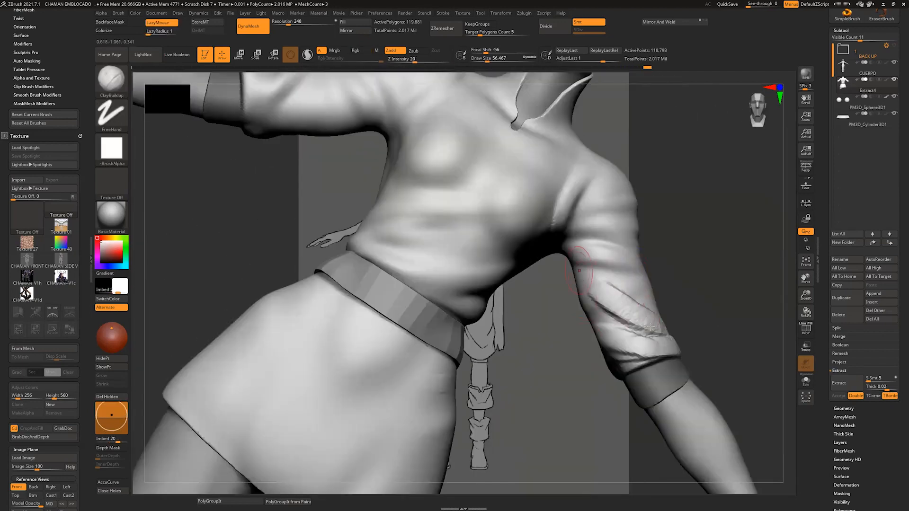
pyautogui.moveTo(611, 294)
pyautogui.keyDown('shift'); pyautogui.mouseDown()
pyautogui.moveTo(655, 331)
pyautogui.moveTo(640, 364)
pyautogui.mouseUp(); pyautogui.keyUp('shift')
pyautogui.keyDown('shift'); pyautogui.moveTo(701, 265); pyautogui.dragTo(671, 233); pyautogui.keyUp('shift')
# Step: Sculpt and smooth folds running from the collar and shoulder down the chest at about Draw Size 62
pyautogui.keyDown('alt'); pyautogui.moveTo(617, 161); pyautogui.dragTo(663, 227); pyautogui.keyUp('alt')
pyautogui.moveTo(663, 227)
pyautogui.mouseDown()
pyautogui.moveTo(589, 256)
pyautogui.moveTo(611, 303)
pyautogui.mouseUp()
pyautogui.moveTo(504, 247)
pyautogui.mouseDown()
pyautogui.moveTo(467, 312)
pyautogui.moveTo(508, 338)
pyautogui.mouseUp()
pyautogui.moveTo(511, 263)
pyautogui.mouseDown()
pyautogui.moveTo(513, 347)
pyautogui.moveTo(512, 284)
pyautogui.mouseUp()
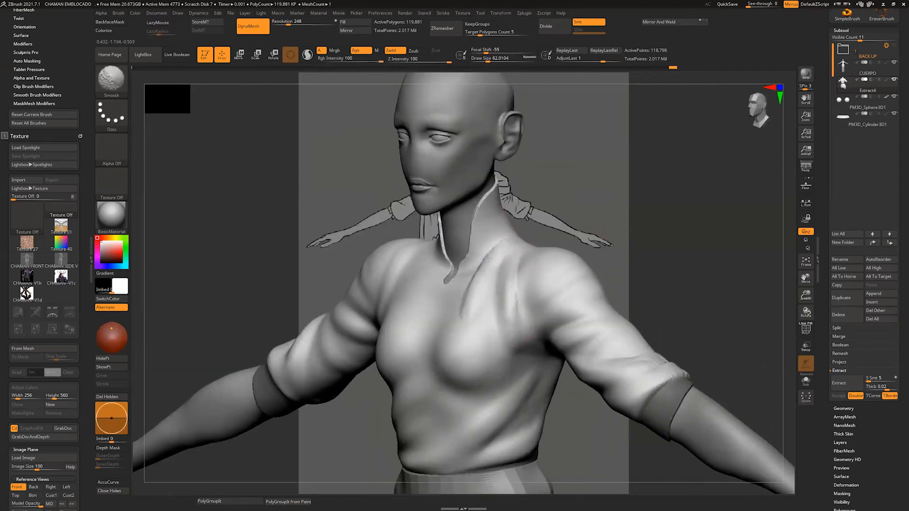
pyautogui.keyDown('shift'); pyautogui.moveTo(497, 249); pyautogui.dragTo(481, 279); pyautogui.keyUp('shift')
pyautogui.moveTo(568, 227)
pyautogui.keyDown('shift'); pyautogui.mouseDown()
pyautogui.moveTo(610, 249)
pyautogui.moveTo(598, 194)
pyautogui.mouseUp(); pyautogui.keyUp('shift')
# Step: Sculpt vertical folds on the front of the shirt's skirt at about Draw Size 149, undoing a bad stroke and smoothing the folds
pyautogui.press('s')
pyautogui.moveTo(466, 299); pyautogui.dragTo(451, 358)
pyautogui.moveTo(470, 355)
pyautogui.mouseDown()
pyautogui.moveTo(461, 300)
pyautogui.moveTo(458, 308)
pyautogui.moveTo(469, 305)
pyautogui.mouseUp()
pyautogui.press('s')
pyautogui.moveTo(488, 293)
pyautogui.keyDown('shift'); pyautogui.mouseDown()
pyautogui.moveTo(462, 305)
pyautogui.moveTo(452, 341)
pyautogui.mouseUp(); pyautogui.keyUp('shift')
pyautogui.moveTo(453, 285); pyautogui.dragTo(439, 349)
pyautogui.hotkey('ctrl', 'z')
pyautogui.press('s')
pyautogui.moveTo(441, 340)
pyautogui.keyDown('shift'); pyautogui.mouseDown()
pyautogui.moveTo(453, 293)
pyautogui.moveTo(469, 352)
pyautogui.moveTo(473, 320)
pyautogui.mouseUp(); pyautogui.keyUp('shift')
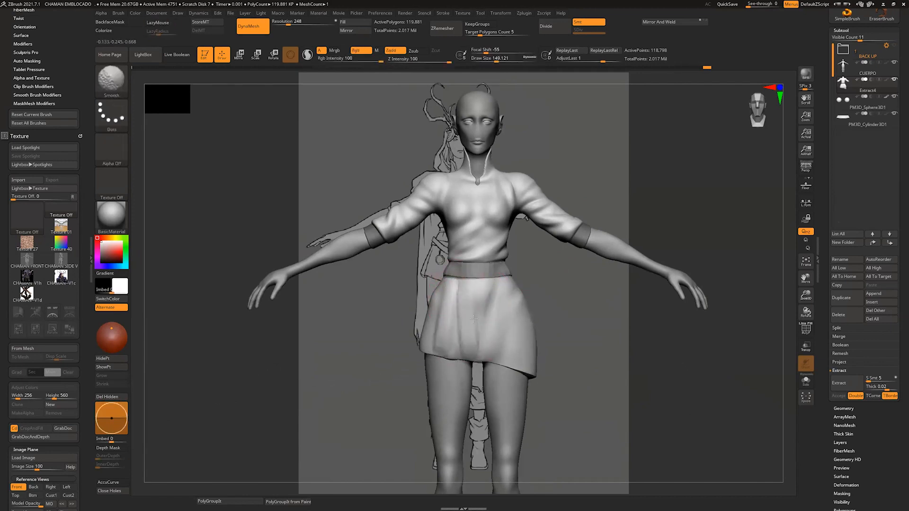
# Step: Check the clothing in the CHAMAN.png reference sheet and return to ZBrush
pyautogui.hotkey('alt', 'Tab')
pyautogui.click(476, 295)
pyautogui.hotkey('alt', 'Tab')
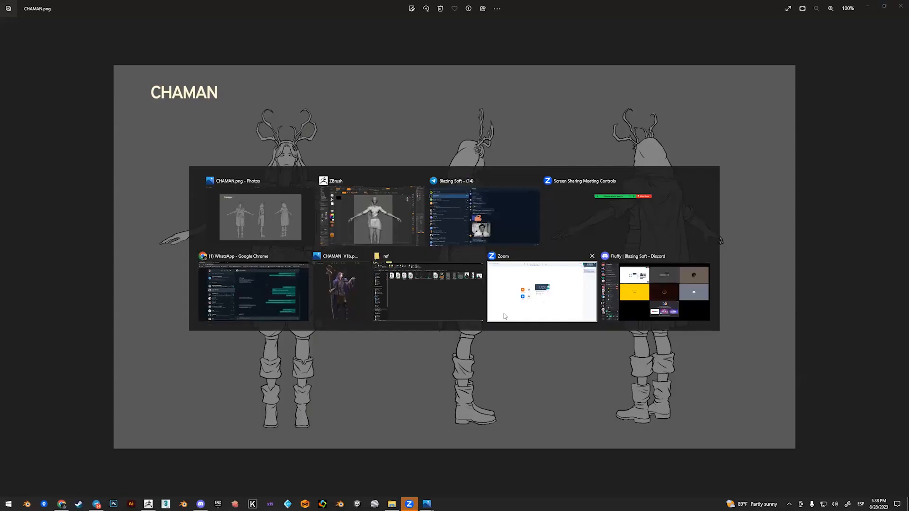
pyautogui.hotkey('alt', 'Tab')
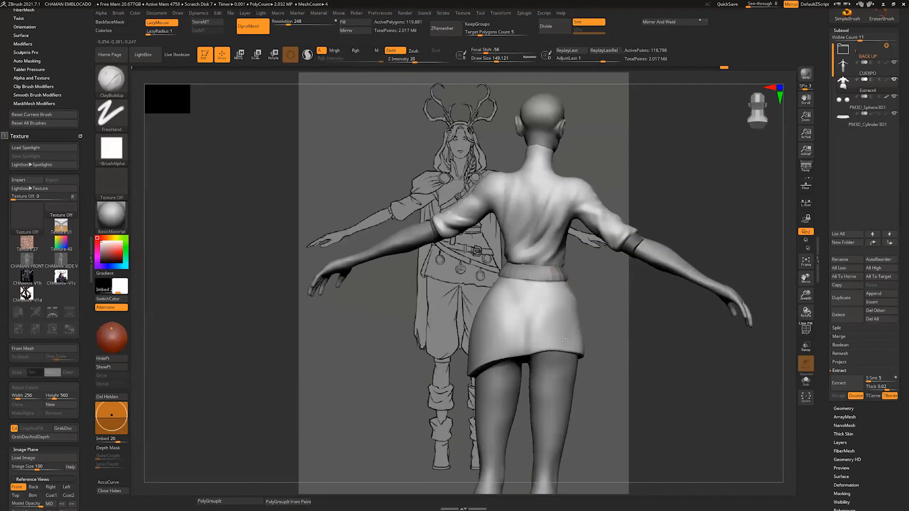
# Step: Sculpt vertical folds across the back and side of the shirt's skirt with ClayBuildup and smooth them
pyautogui.moveTo(563, 338); pyautogui.dragTo(559, 284)
pyautogui.moveTo(544, 331)
pyautogui.keyDown('shift'); pyautogui.mouseDown()
pyautogui.moveTo(530, 310)
pyautogui.moveTo(523, 348)
pyautogui.mouseUp(); pyautogui.keyUp('shift')
pyautogui.keyDown('shift'); pyautogui.moveTo(541, 293); pyautogui.dragTo(540, 343); pyautogui.keyUp('shift')
pyautogui.moveTo(513, 289); pyautogui.dragTo(507, 318)
pyautogui.keyDown('shift'); pyautogui.moveTo(492, 348); pyautogui.dragTo(507, 290); pyautogui.keyUp('shift')
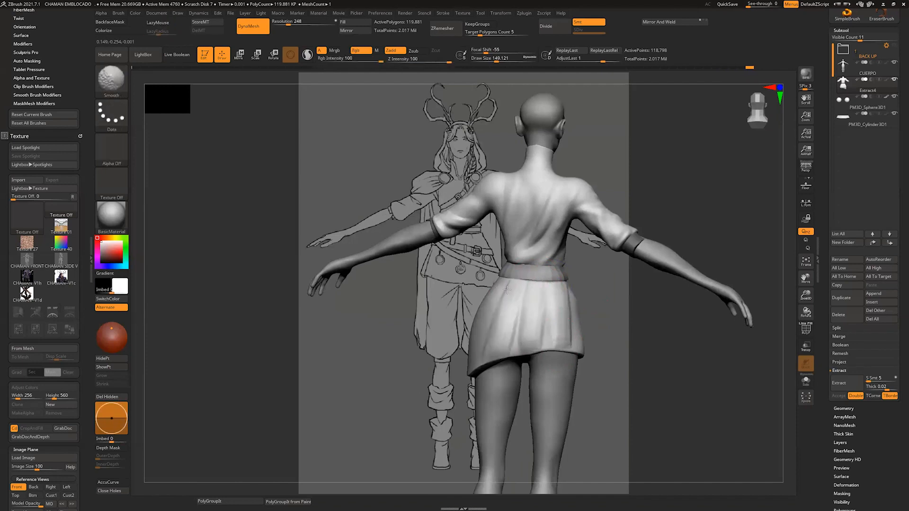
pyautogui.moveTo(497, 288); pyautogui.dragTo(517, 286, button='right')
pyautogui.moveTo(493, 284)
pyautogui.mouseDown()
pyautogui.moveTo(497, 300)
pyautogui.moveTo(500, 287)
pyautogui.moveTo(467, 353)
pyautogui.mouseUp()
pyautogui.keyDown('shift'); pyautogui.moveTo(467, 353); pyautogui.dragTo(478, 315); pyautogui.keyUp('shift')
pyautogui.moveTo(478, 315)
pyautogui.mouseDown(button='right')
pyautogui.moveTo(464, 310)
pyautogui.moveTo(441, 227)
pyautogui.mouseUp(button='right')
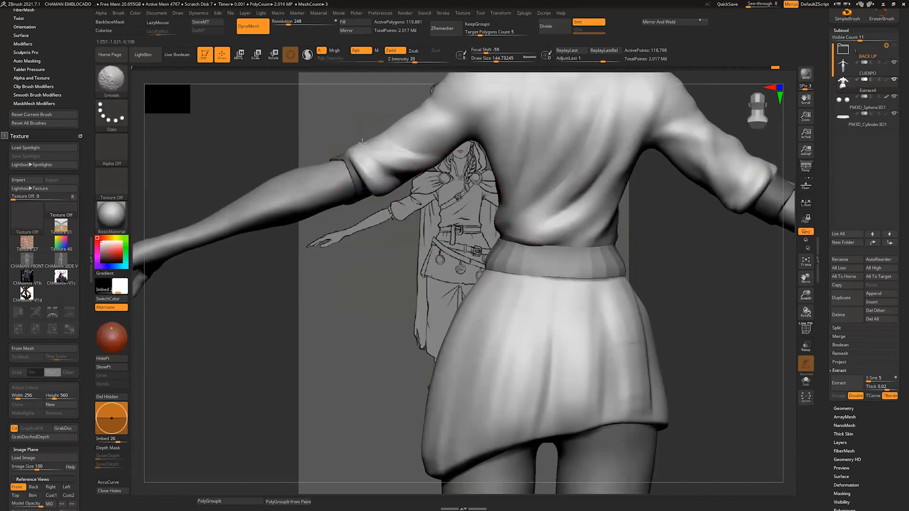
# Step: Smooth the sleeve folds and refine the front shoulder folds with ClayBuildup at about Draw Size 77
pyautogui.moveTo(369, 157); pyautogui.dragTo(454, 265, button='right')
pyautogui.keyDown('alt'); pyautogui.moveTo(407, 180); pyautogui.dragTo(473, 269, button='right'); pyautogui.keyUp('alt')
pyautogui.keyDown('alt'); pyautogui.moveTo(430, 165); pyautogui.dragTo(422, 236, button='right'); pyautogui.keyUp('alt')
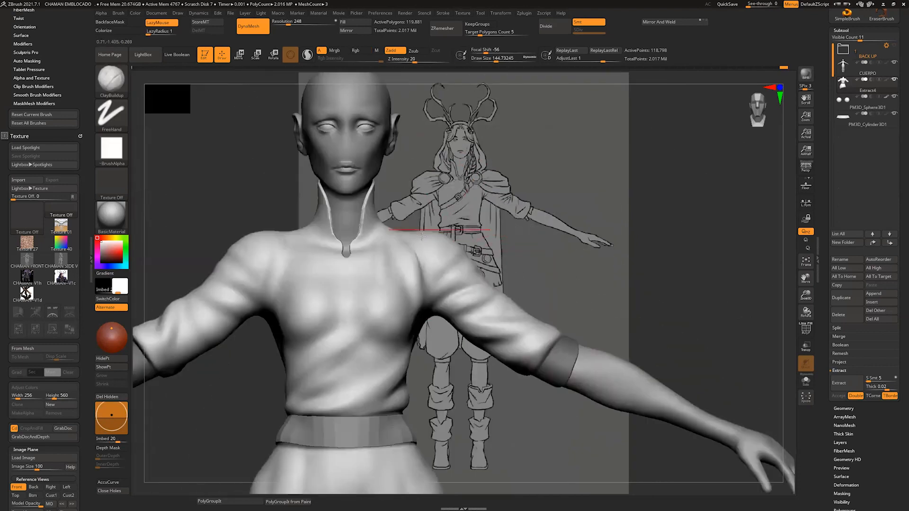
pyautogui.press('s')
pyautogui.moveTo(424, 236); pyautogui.dragTo(444, 278)
pyautogui.keyDown('ctrl'); pyautogui.moveTo(618, 182); pyautogui.dragTo(624, 228, button='right'); pyautogui.keyUp('ctrl')
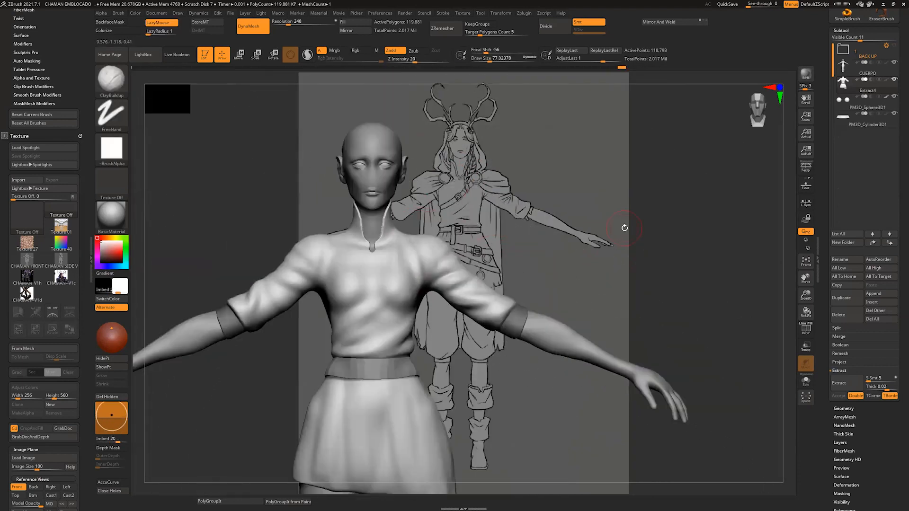
pyautogui.keyDown('alt'); pyautogui.moveTo(640, 298); pyautogui.dragTo(706, 203, button='right'); pyautogui.keyUp('alt')
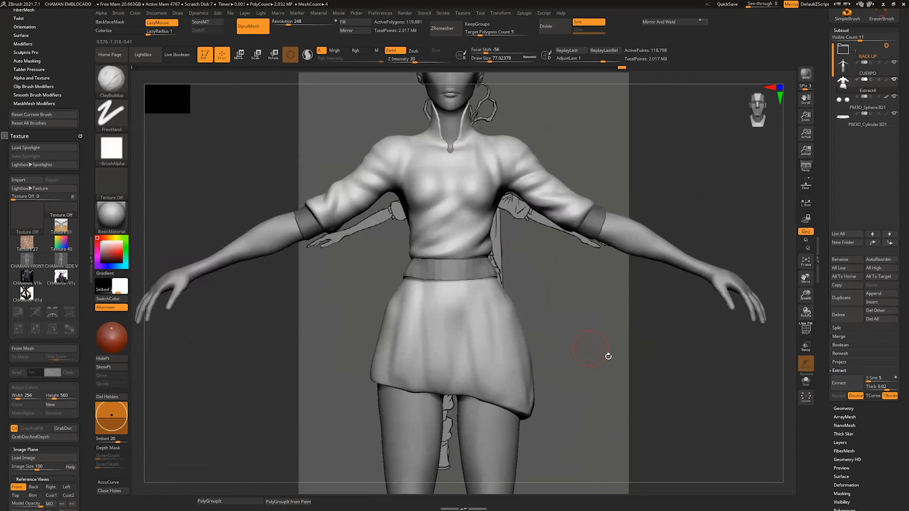
pyautogui.keyDown('ctrl'); pyautogui.moveTo(623, 352); pyautogui.dragTo(611, 364); pyautogui.keyUp('ctrl')
pyautogui.moveTo(612, 364)
pyautogui.mouseDown(button='right')
pyautogui.moveTo(651, 364)
pyautogui.moveTo(620, 386)
pyautogui.mouseUp(button='right')
# Step: Clear the mask on the sleeve ends and reshape the cuffs and sleeves with a large Move brush
pyautogui.press('b')
pyautogui.press('m')
pyautogui.press('v')
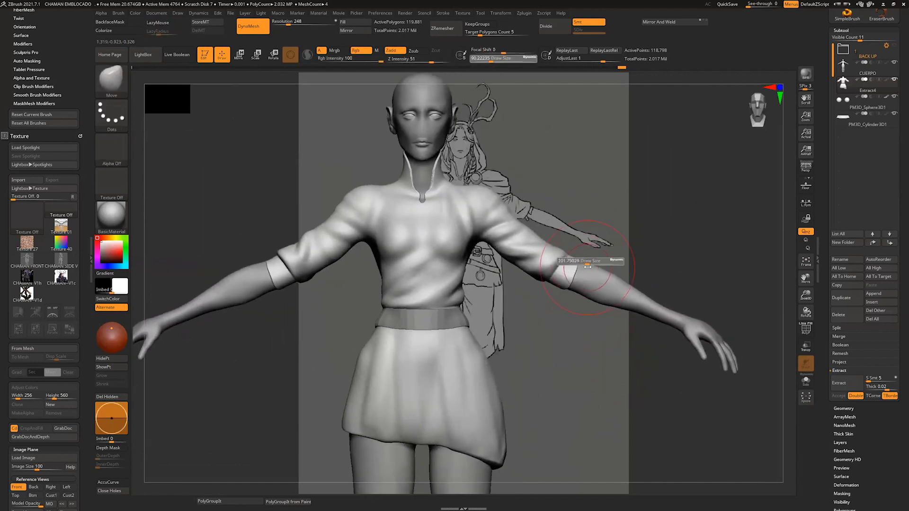
pyautogui.moveTo(568, 276); pyautogui.dragTo(574, 271)
pyautogui.moveTo(682, 284); pyautogui.dragTo(635, 289, button='right')
pyautogui.moveTo(682, 246); pyautogui.dragTo(658, 279, button='right')
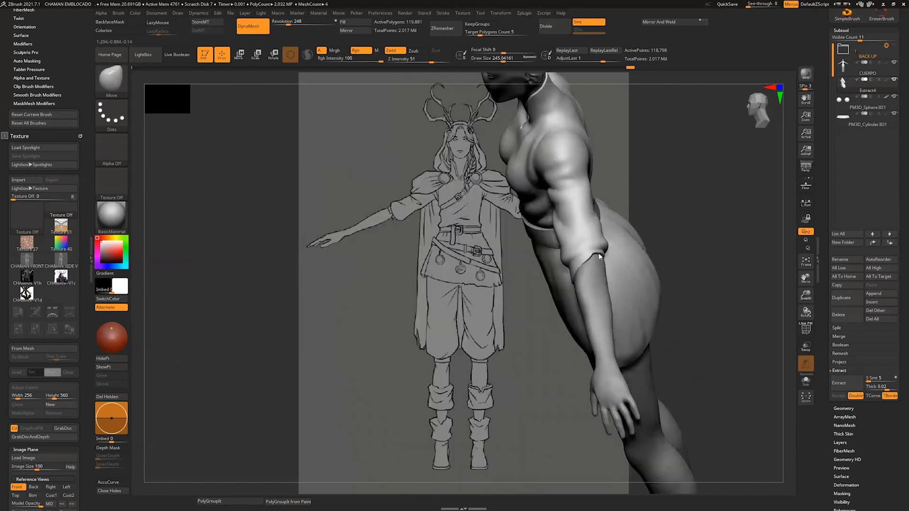
pyautogui.moveTo(682, 184)
pyautogui.mouseDown(button='right')
pyautogui.moveTo(683, 205)
pyautogui.moveTo(715, 185)
pyautogui.mouseUp(button='right')
pyautogui.moveTo(589, 266); pyautogui.dragTo(603, 261)
pyautogui.moveTo(648, 230)
pyautogui.keyDown('shift'); pyautogui.mouseDown(button='right')
pyautogui.moveTo(687, 230)
pyautogui.moveTo(665, 234)
pyautogui.mouseUp(button='right'); pyautogui.keyUp('shift')
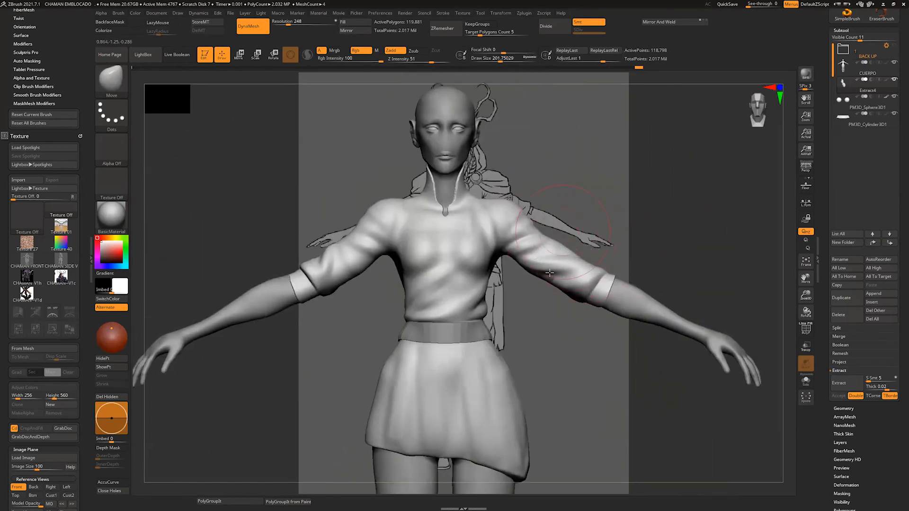
pyautogui.moveTo(558, 266); pyautogui.dragTo(549, 265)
pyautogui.keyDown('ctrl'); pyautogui.moveTo(646, 241); pyautogui.dragTo(657, 210, button='right'); pyautogui.keyUp('ctrl')
# Step: Isolate the shirt, show its PolyFrame and open the Geometry settings
pyautogui.moveTo(898, 259); pyautogui.dragTo(898, 183)
pyautogui.click(806, 382)
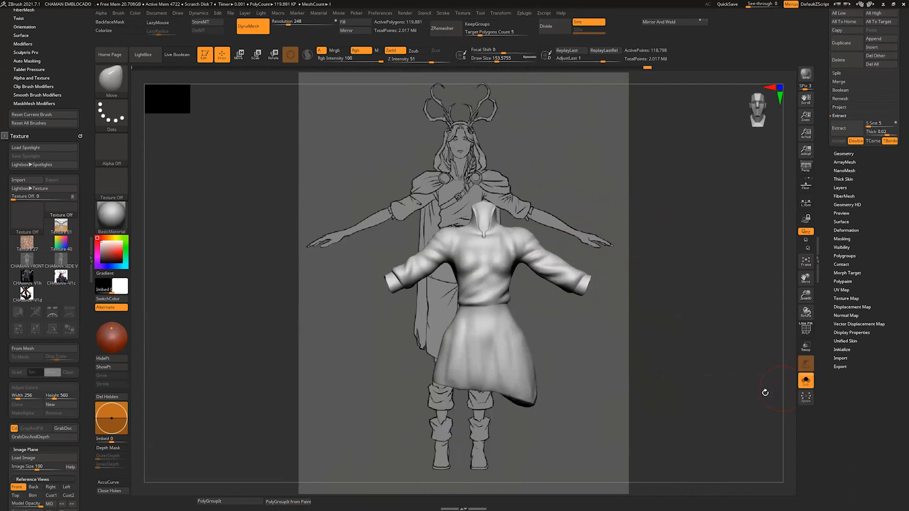
pyautogui.click(806, 328)
pyautogui.moveTo(734, 355)
pyautogui.mouseDown(button='right')
pyautogui.moveTo(721, 403)
pyautogui.moveTo(712, 371)
pyautogui.moveTo(727, 333)
pyautogui.mouseUp(button='right')
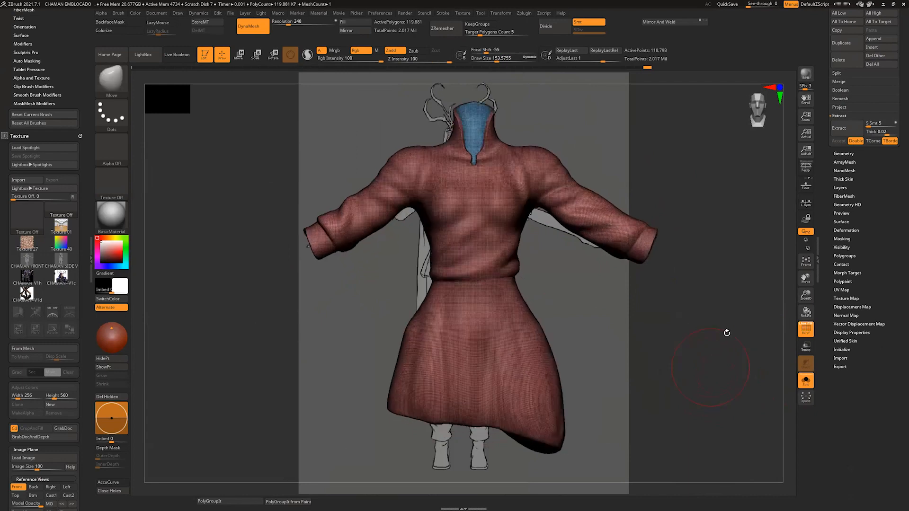
pyautogui.click(848, 153)
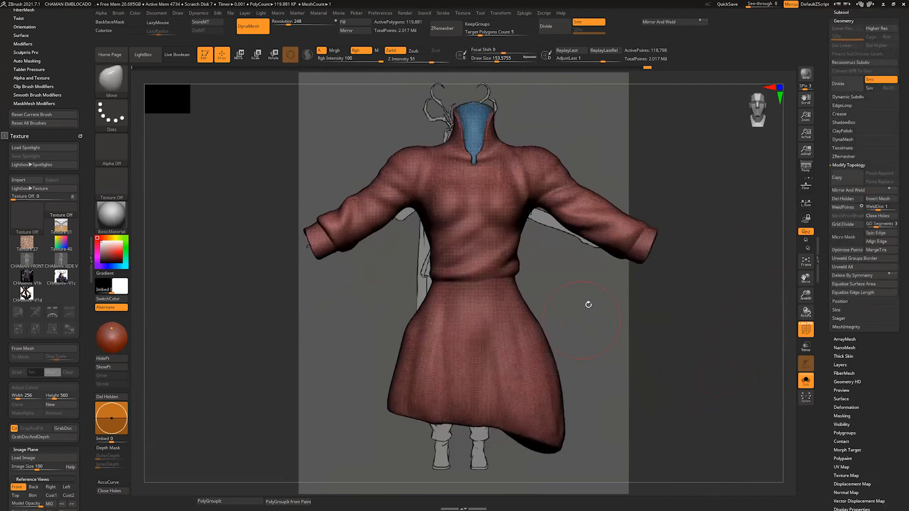
# Step: Reduce the Draw Size to about 37 and examine the shirt's wireframe around the collar, chest and sleeves
pyautogui.press('s')
pyautogui.moveTo(597, 327); pyautogui.dragTo(590, 330)
pyautogui.moveTo(575, 317)
pyautogui.mouseDown(button='right')
pyautogui.moveTo(615, 341)
pyautogui.moveTo(644, 324)
pyautogui.moveTo(663, 279)
pyautogui.moveTo(629, 355)
pyautogui.moveTo(606, 361)
pyautogui.mouseUp(button='right')
pyautogui.press('f')
pyautogui.moveTo(613, 447); pyautogui.dragTo(455, 264, button='right')
pyautogui.moveTo(593, 185); pyautogui.dragTo(558, 182, button='right')
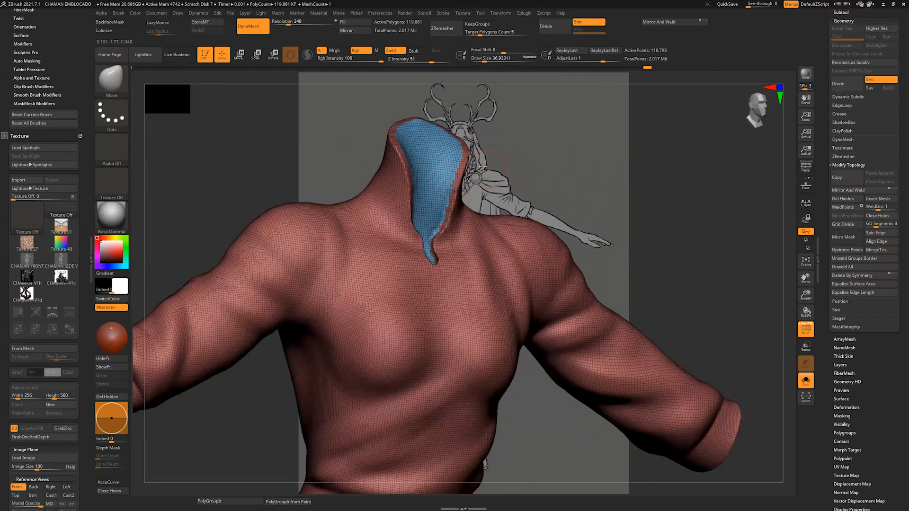
pyautogui.moveTo(481, 167); pyautogui.dragTo(433, 201, button='right')
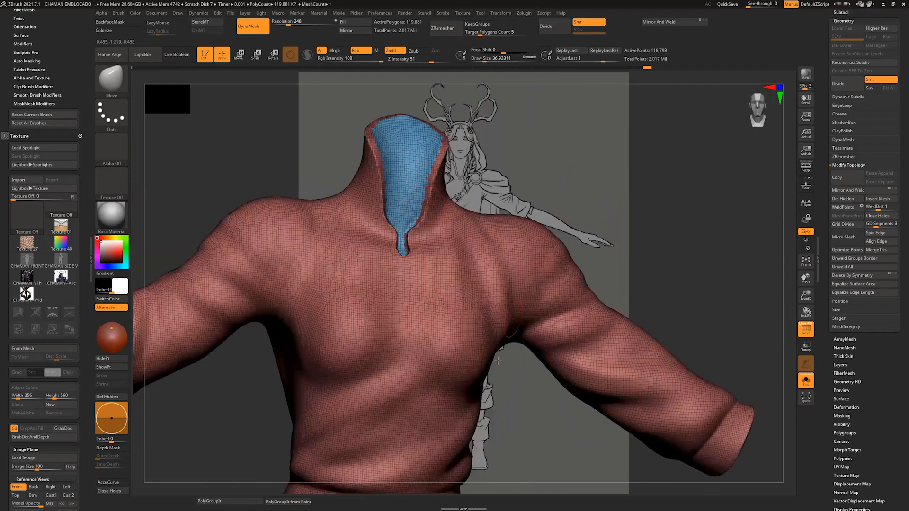
pyautogui.moveTo(499, 417); pyautogui.dragTo(521, 292, button='right')
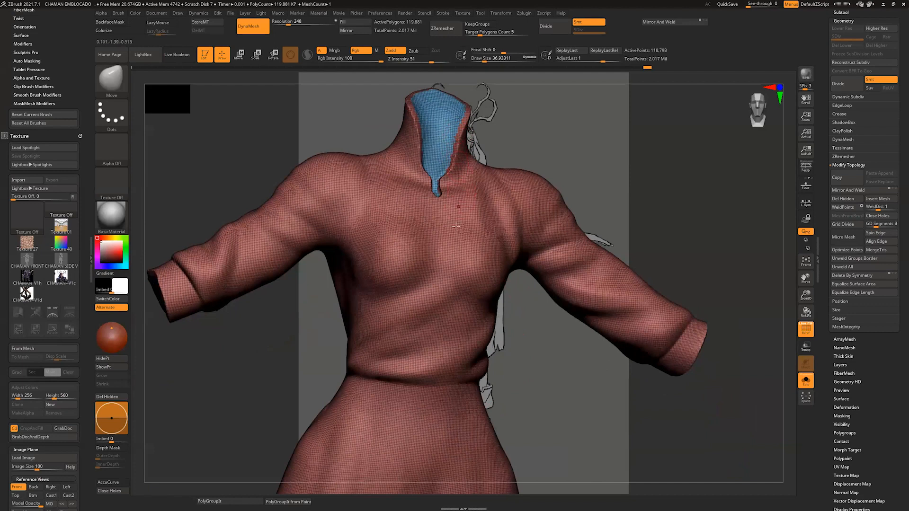
pyautogui.moveTo(533, 338)
pyautogui.mouseDown()
pyautogui.moveTo(690, 320)
pyautogui.moveTo(680, 251)
pyautogui.moveTo(529, 164)
pyautogui.mouseUp()
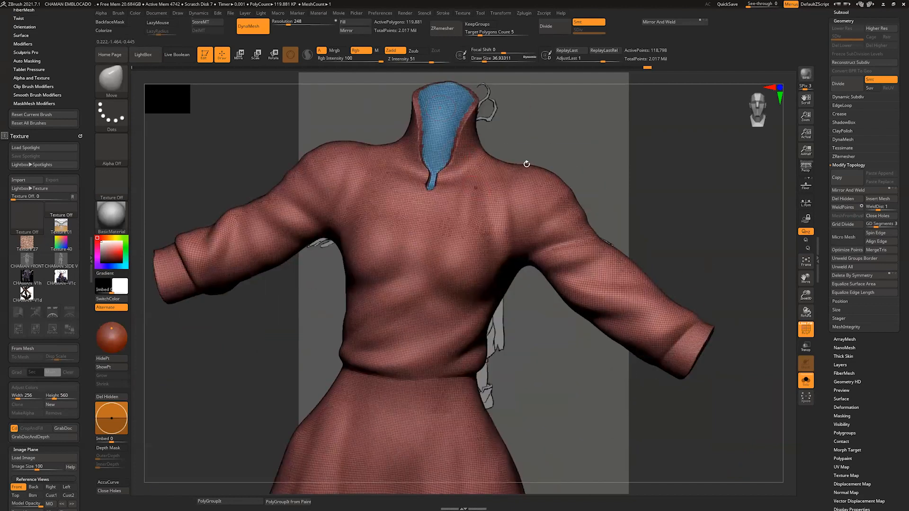
pyautogui.moveTo(581, 143)
pyautogui.mouseDown()
pyautogui.moveTo(455, 118)
pyautogui.moveTo(469, 134)
pyautogui.moveTo(475, 179)
pyautogui.mouseUp()
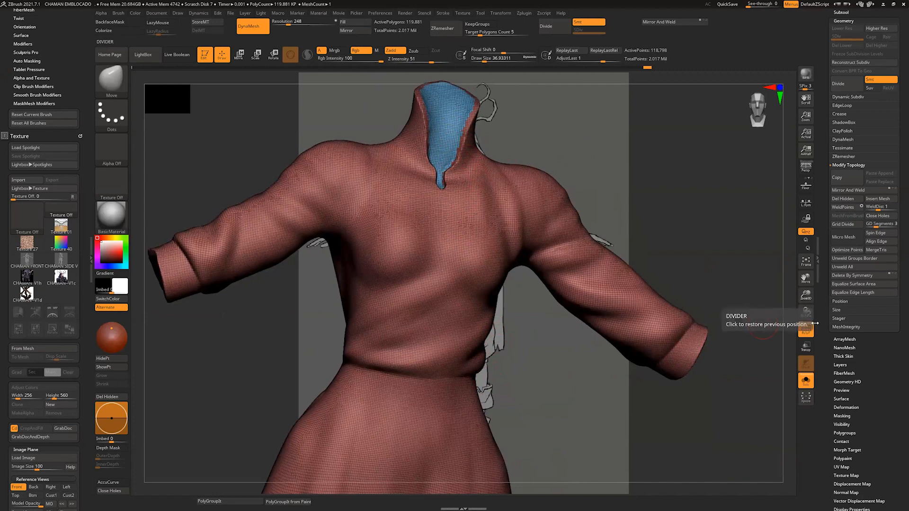
pyautogui.scroll(-3, 898, 260)
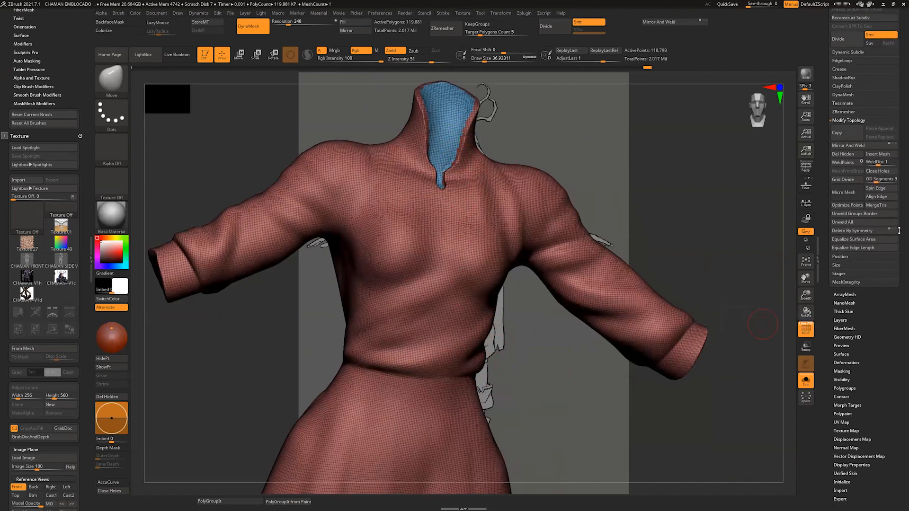
pyautogui.moveTo(664, 264); pyautogui.dragTo(569, 217)
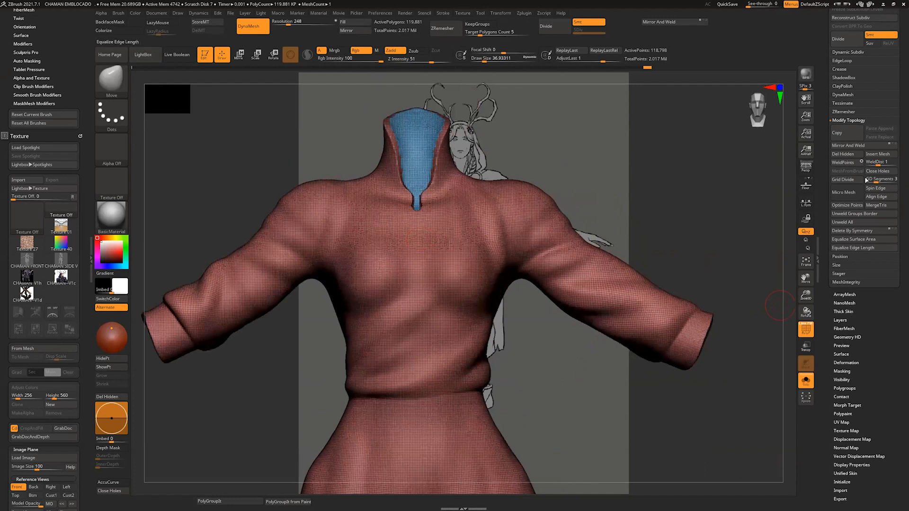
# Step: Duplicate the shirt subtool
pyautogui.scroll(5, 850, 141)
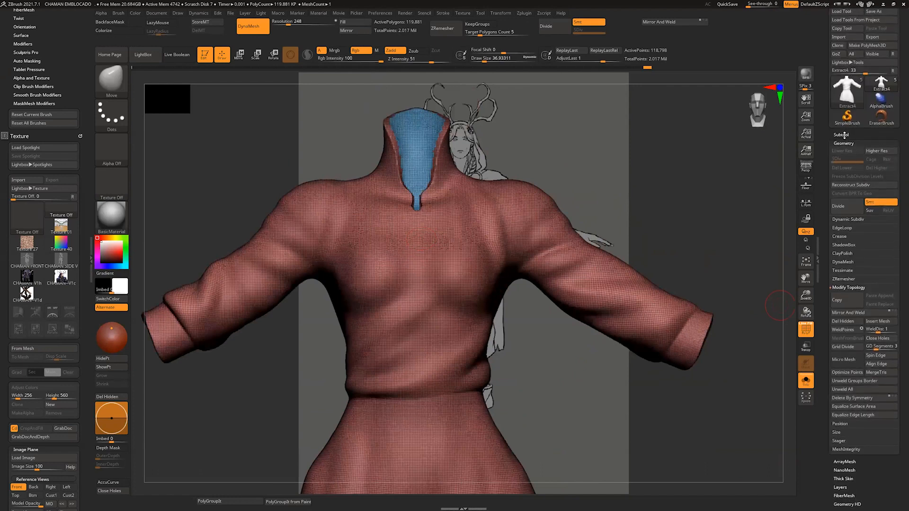
pyautogui.click(843, 136)
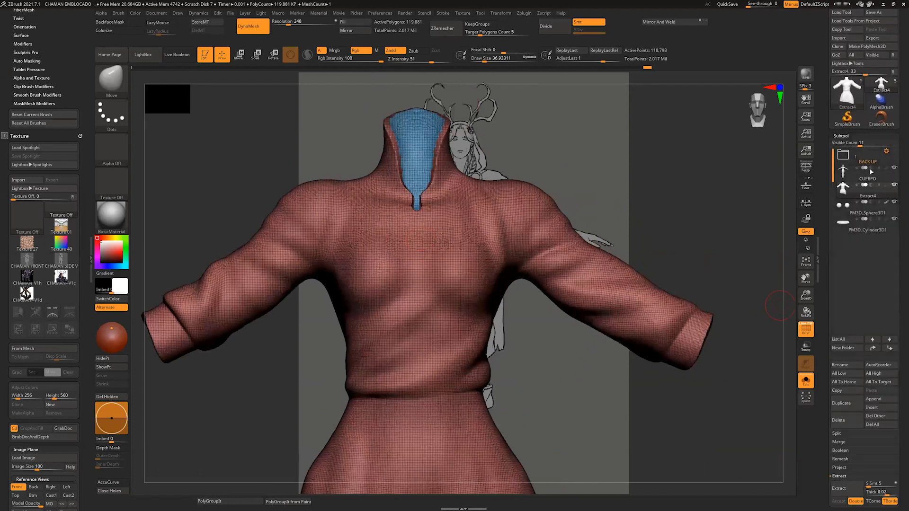
pyautogui.click(842, 403)
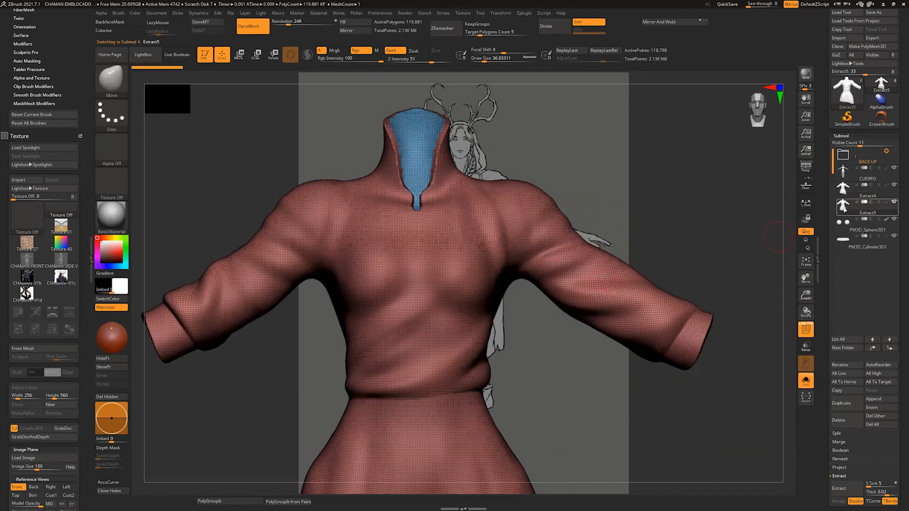
pyautogui.moveTo(843, 189)
pyautogui.moveTo(844, 207)
# Step: Open the Deformation settings for the duplicated shirt and inspect the polygroup border along the collar opening
pyautogui.moveTo(899, 440); pyautogui.dragTo(899, 359)
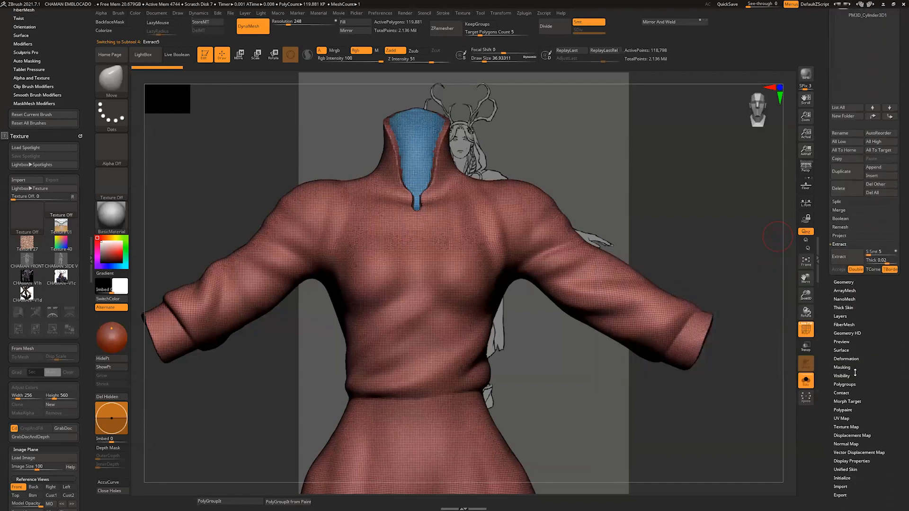
pyautogui.click(850, 358)
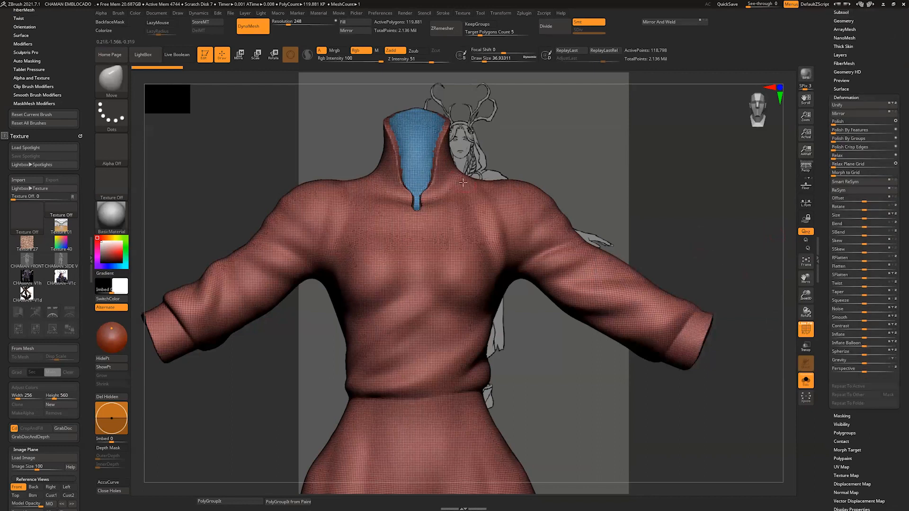
pyautogui.moveTo(486, 118); pyautogui.dragTo(462, 311)
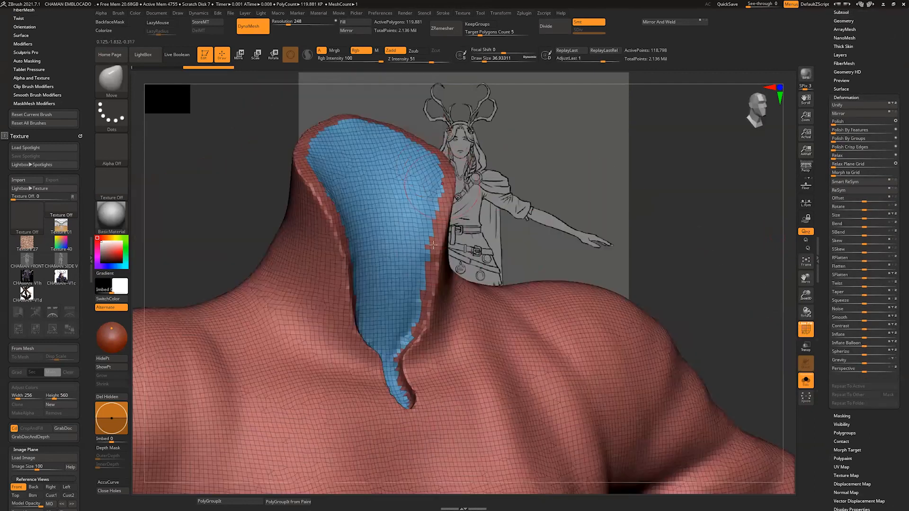
pyautogui.moveTo(454, 226); pyautogui.dragTo(422, 229)
pyautogui.keyDown('shift'); pyautogui.moveTo(418, 278); pyautogui.dragTo(425, 267); pyautogui.keyUp('shift')
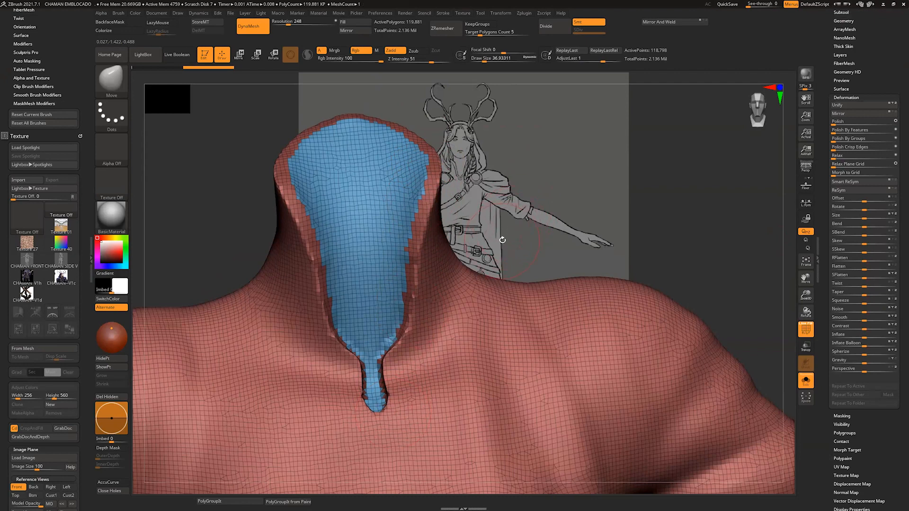
# Step: Smooth the jagged polygroup border around the shirt's neck opening using Polish By Features
pyautogui.moveTo(503, 240); pyautogui.dragTo(491, 313)
pyautogui.moveTo(509, 273)
pyautogui.mouseDown()
pyautogui.moveTo(513, 262)
pyautogui.moveTo(473, 196)
pyautogui.moveTo(425, 168)
pyautogui.moveTo(423, 176)
pyautogui.mouseUp()
pyautogui.press('s')
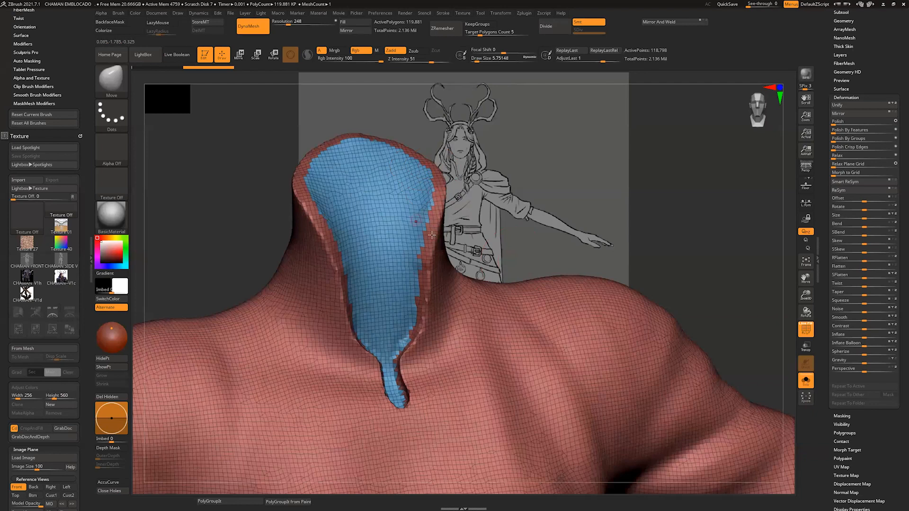
pyautogui.moveTo(502, 226); pyautogui.dragTo(642, 283)
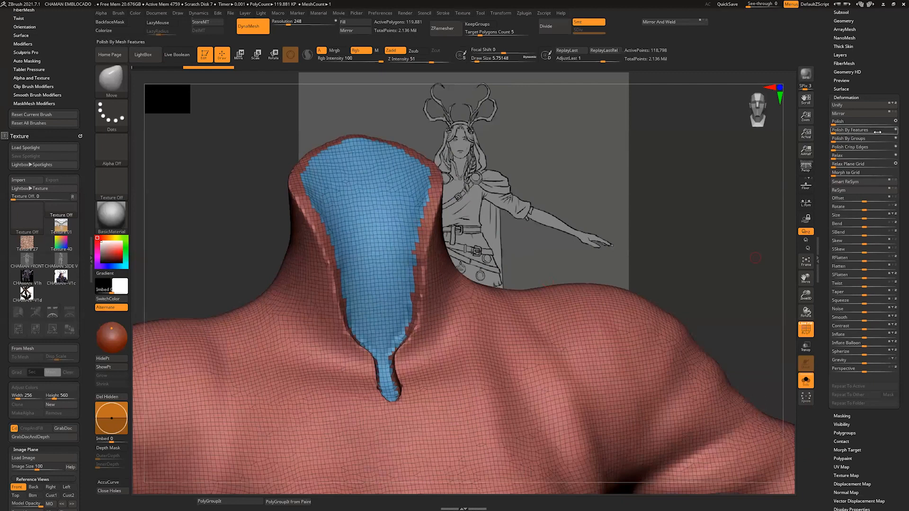
pyautogui.click(837, 132)
pyautogui.click(839, 131)
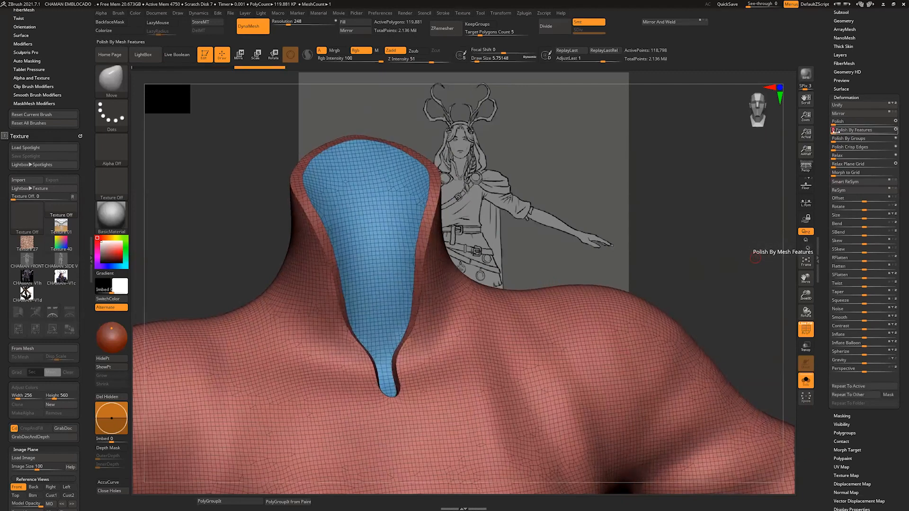
pyautogui.click(841, 129)
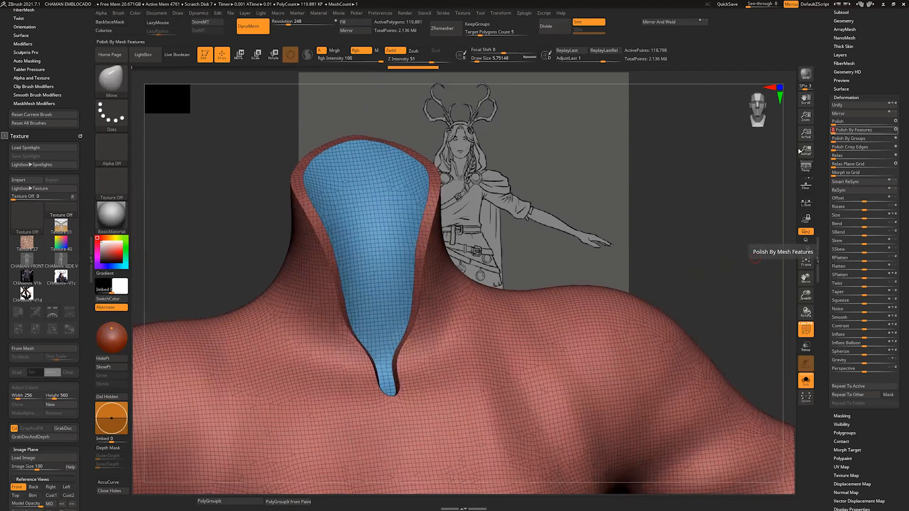
pyautogui.moveTo(483, 222); pyautogui.dragTo(455, 223)
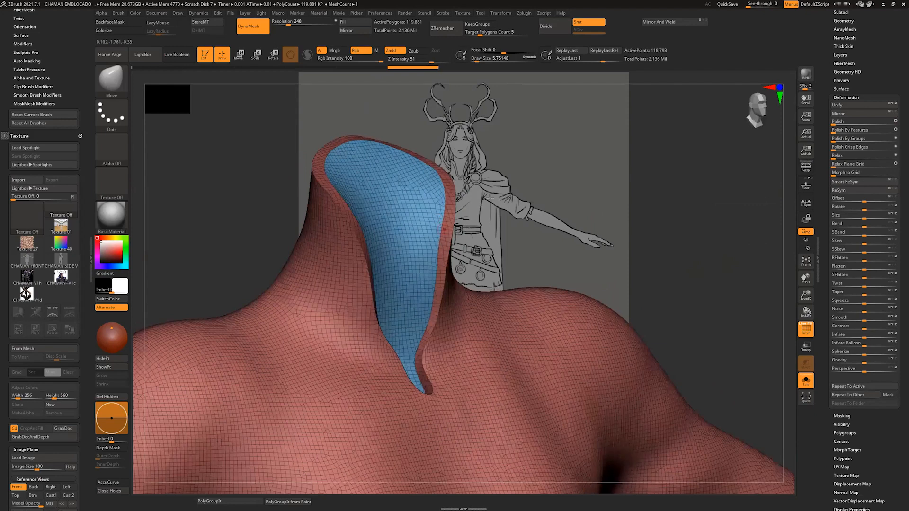
pyautogui.moveTo(490, 198); pyautogui.dragTo(446, 157)
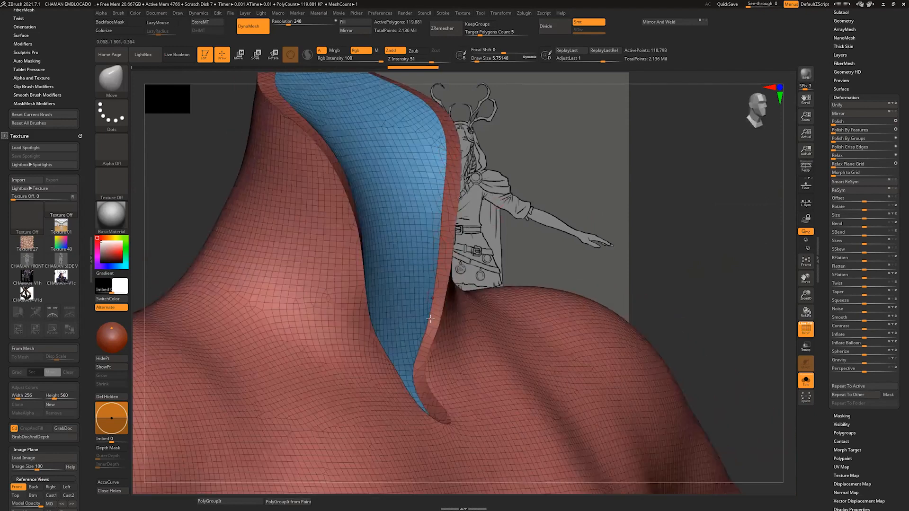
# Step: Toggle the Extract4 subtool's visibility, turn off the polyframe display and project all sculpted detail onto the shirt
pyautogui.keyDown('alt'); pyautogui.moveTo(531, 205); pyautogui.dragTo(534, 300); pyautogui.keyUp('alt')
pyautogui.moveTo(887, 61); pyautogui.dragTo(882, 198)
pyautogui.click(844, 149)
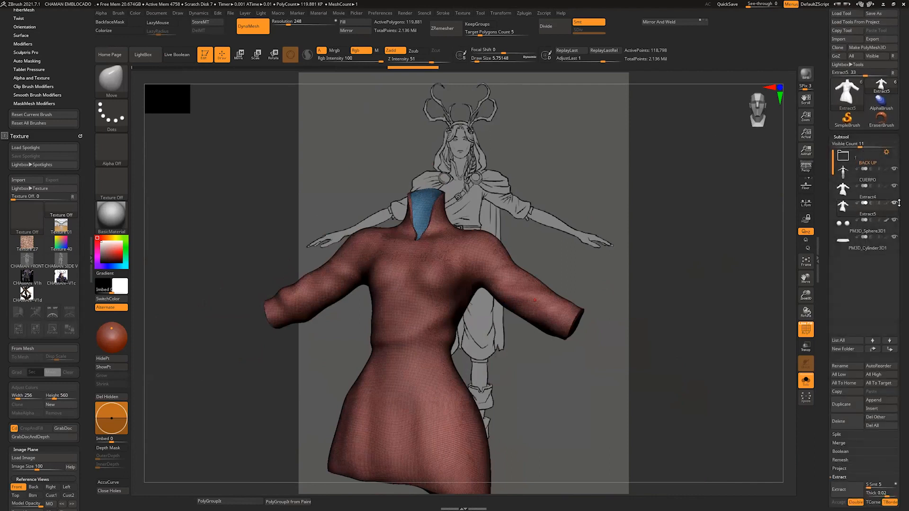
pyautogui.moveTo(893, 206)
pyautogui.click(893, 187)
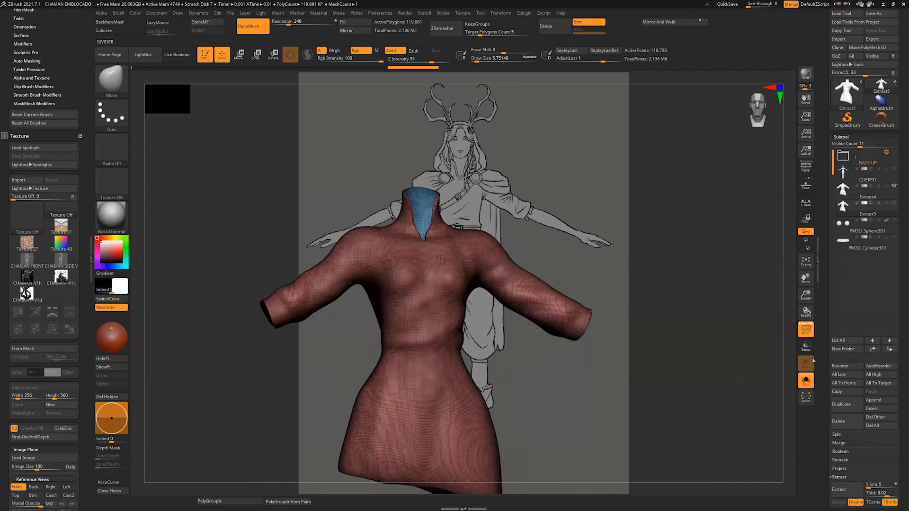
pyautogui.hotkey('shift', 'f')
pyautogui.moveTo(745, 376)
pyautogui.mouseDown()
pyautogui.moveTo(757, 379)
pyautogui.moveTo(749, 394)
pyautogui.mouseUp()
pyautogui.moveTo(898, 435); pyautogui.dragTo(898, 357)
pyautogui.click(839, 391)
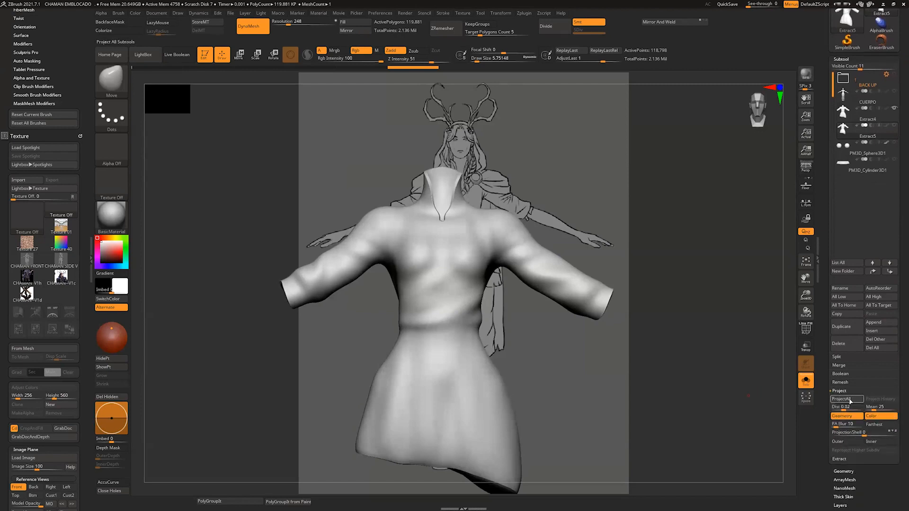
pyautogui.click(839, 400)
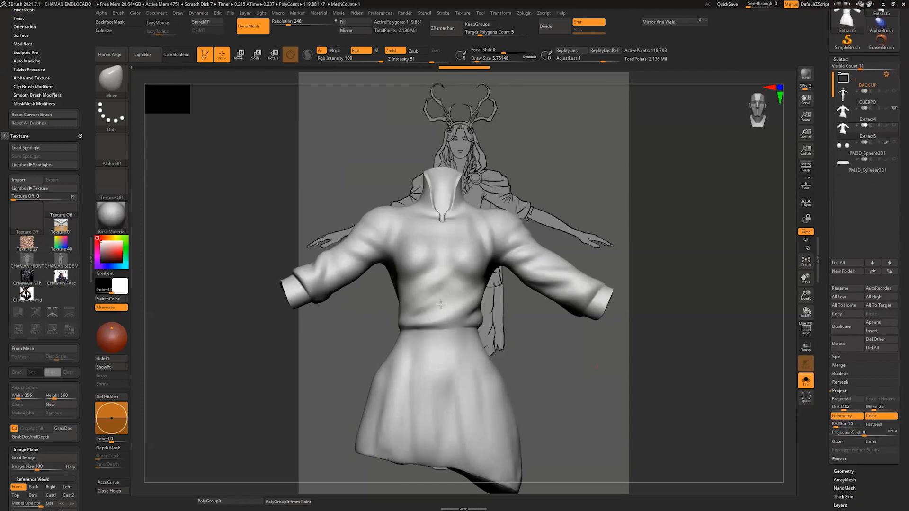
# Step: Show the polyframe on the shirt again and apply Frame Mesh curves with Border, Polygroups and Creased edges enabled
pyautogui.keyDown('alt'); pyautogui.moveTo(619, 231); pyautogui.dragTo(710, 305); pyautogui.keyUp('alt')
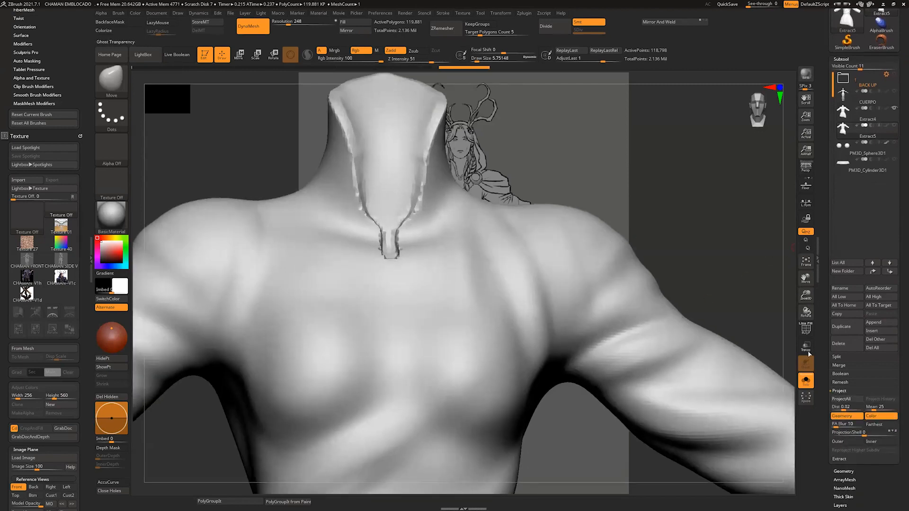
pyautogui.click(805, 329)
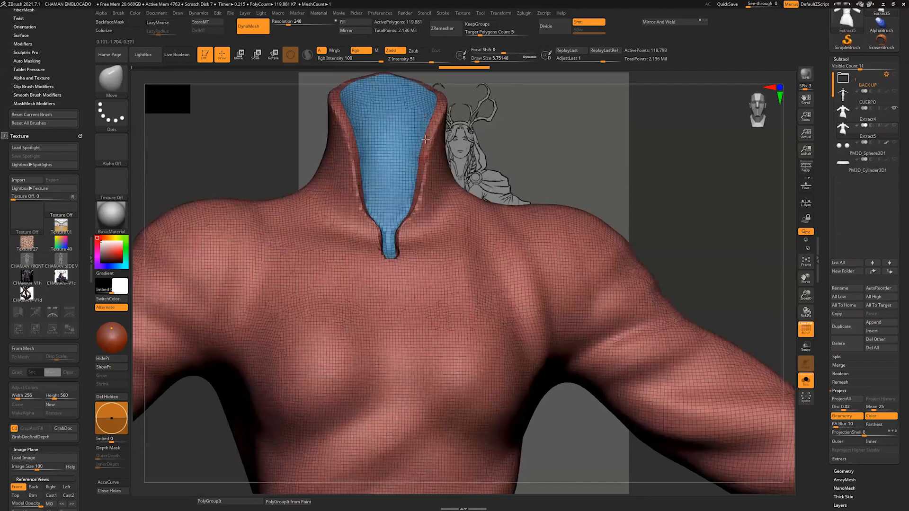
pyautogui.moveTo(492, 127)
pyautogui.mouseDown()
pyautogui.moveTo(513, 149)
pyautogui.moveTo(580, 298)
pyautogui.mouseUp()
pyautogui.moveTo(624, 320); pyautogui.dragTo(620, 402)
pyautogui.moveTo(899, 372); pyautogui.dragTo(902, 339)
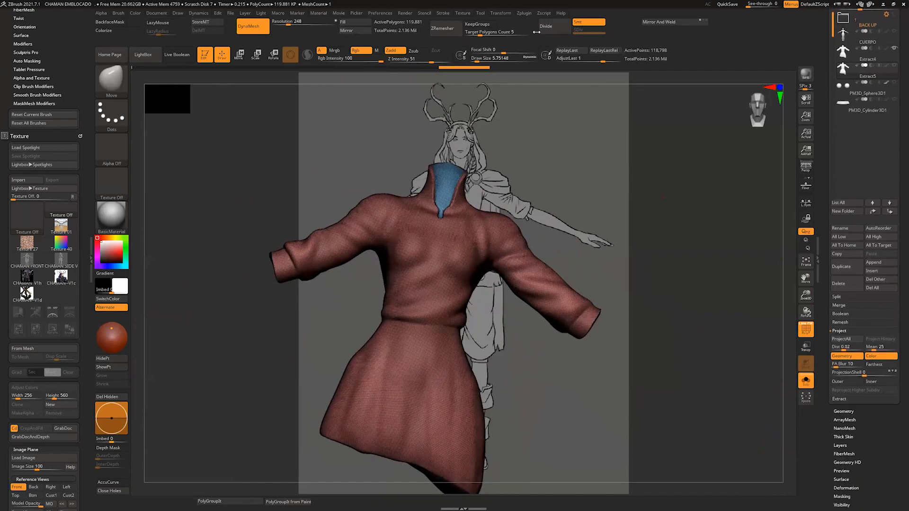
pyautogui.click(524, 13)
pyautogui.click(533, 29)
pyautogui.moveTo(443, 14)
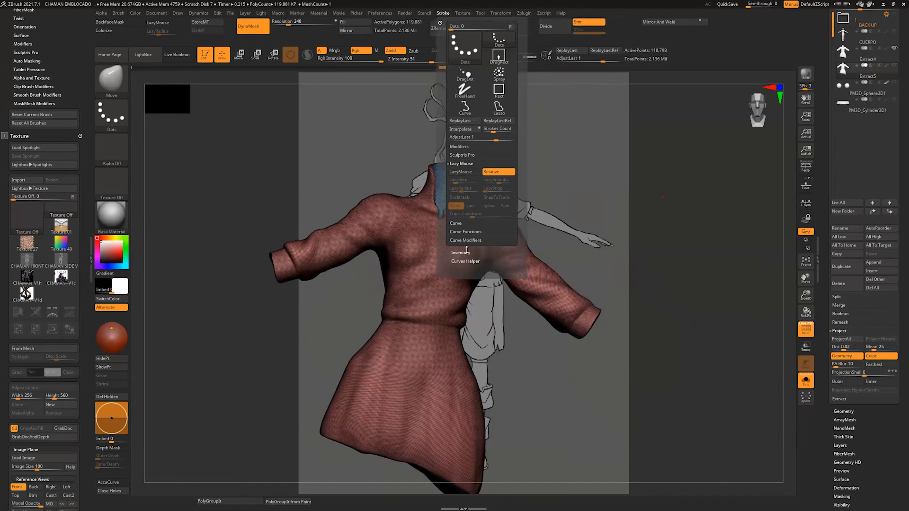
pyautogui.click(472, 232)
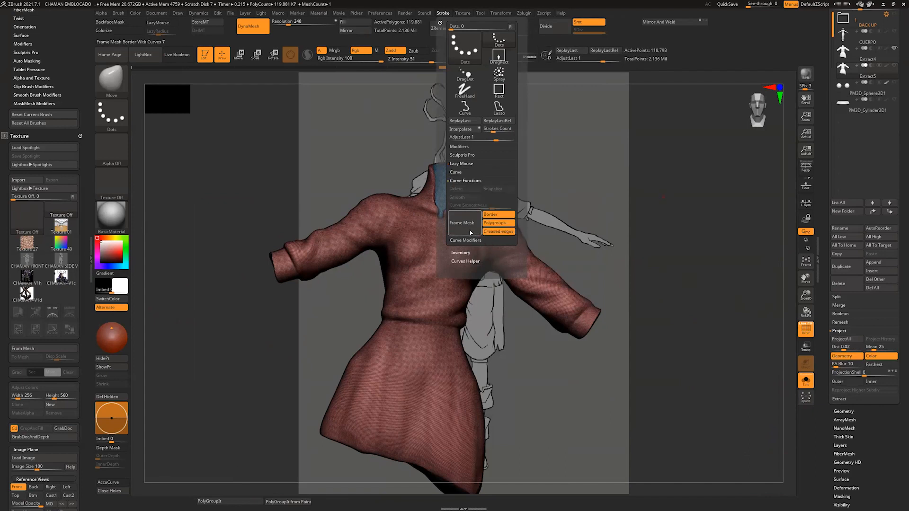
pyautogui.click(464, 228)
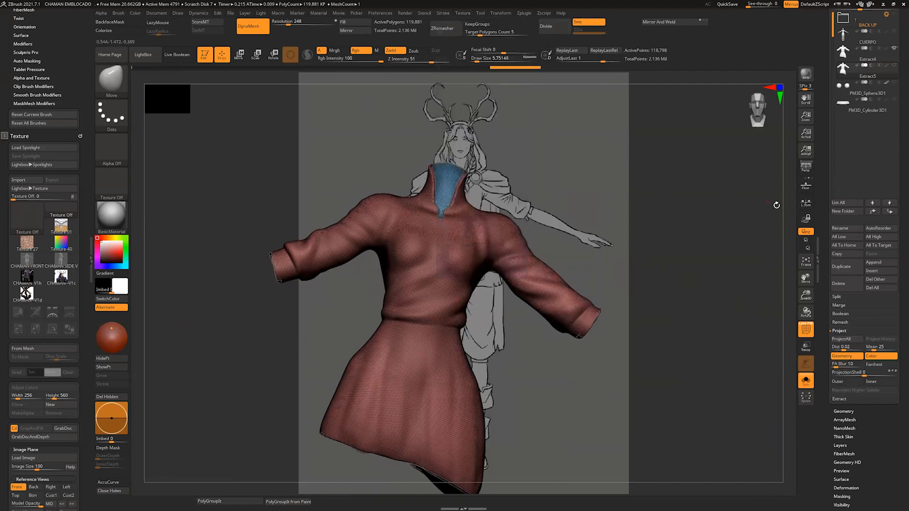
# Step: Enable KeepGroups in the shirt's ZRemesher settings
pyautogui.moveTo(777, 204)
pyautogui.keyDown('shift'); pyautogui.mouseDown()
pyautogui.moveTo(789, 200)
pyautogui.moveTo(786, 235)
pyautogui.moveTo(771, 245)
pyautogui.mouseUp(); pyautogui.keyUp('shift')
pyautogui.moveTo(788, 313); pyautogui.dragTo(758, 346)
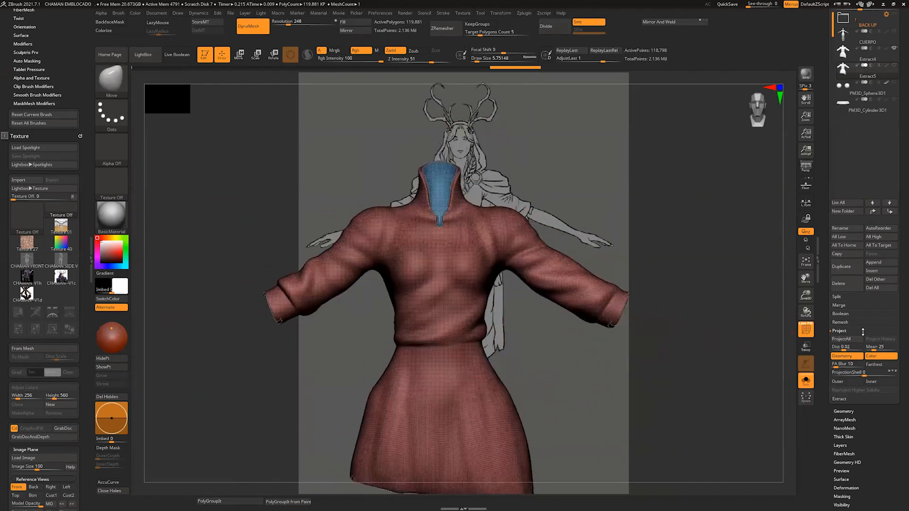
pyautogui.scroll(-3, 898, 362)
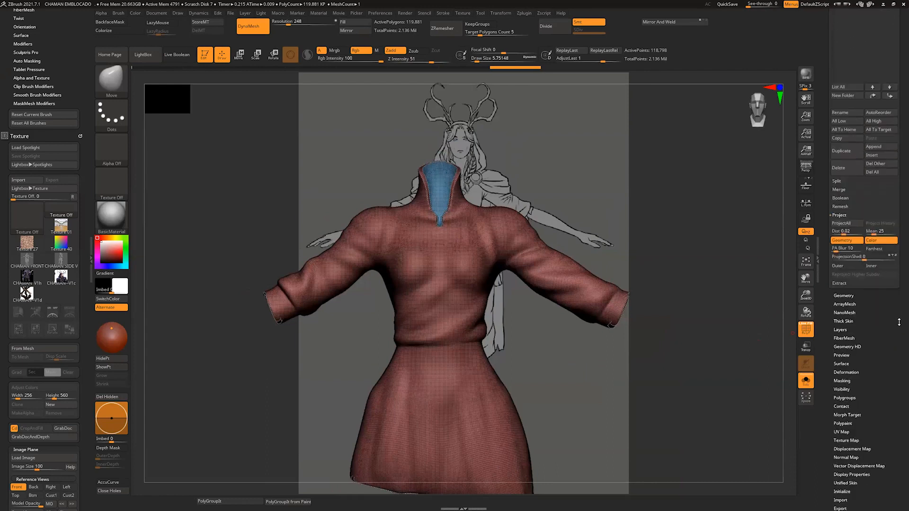
pyautogui.scroll(1, 879, 363)
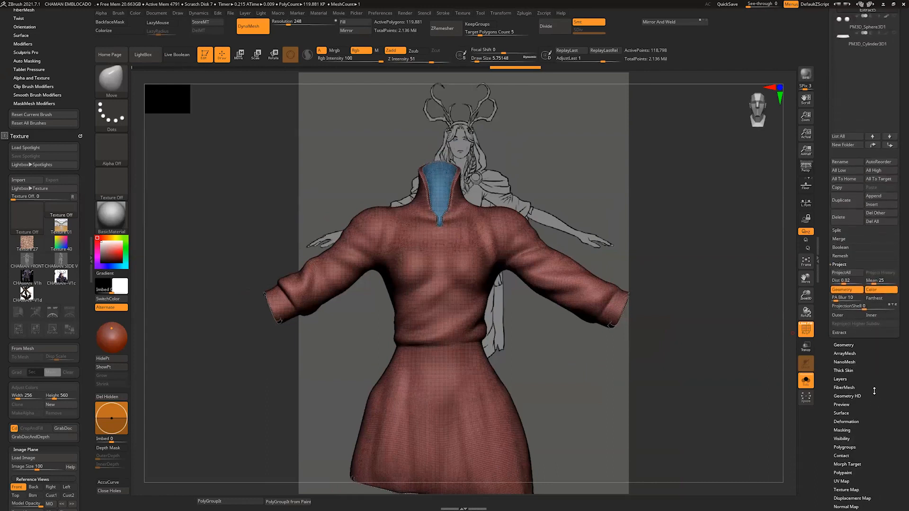
pyautogui.click(844, 337)
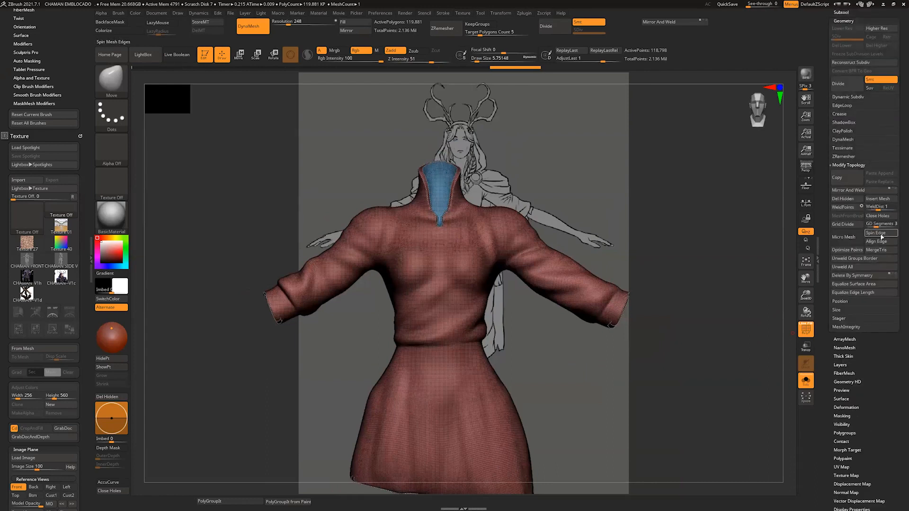
pyautogui.scroll(2, 899, 194)
pyautogui.click(842, 174)
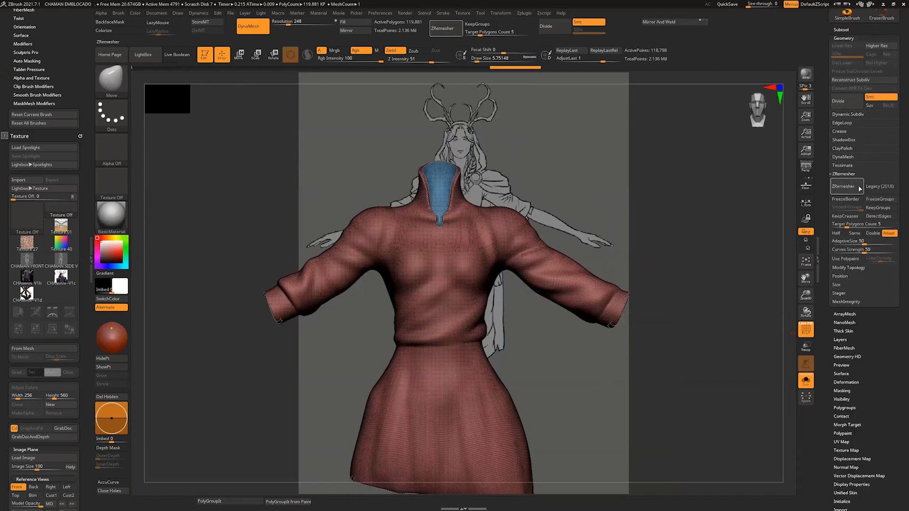
pyautogui.scroll(1, 899, 185)
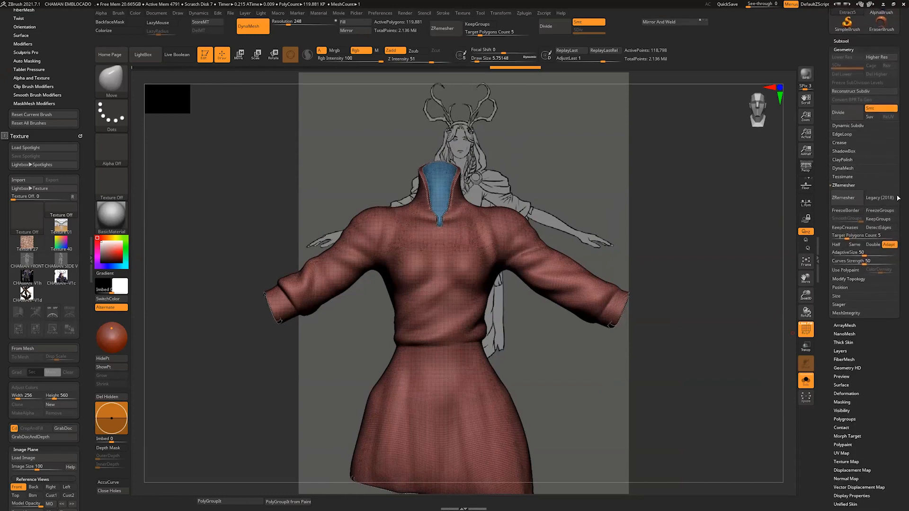
pyautogui.click(879, 219)
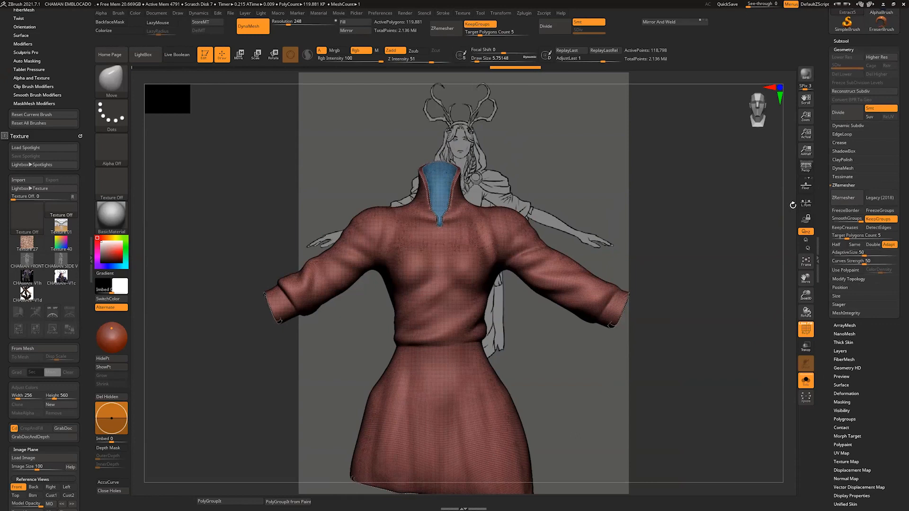
# Step: Try remeshing the shirt with ZRemesher at a target polygon count of 2.68692, and undo the remesh
pyautogui.moveTo(789, 209); pyautogui.dragTo(797, 246)
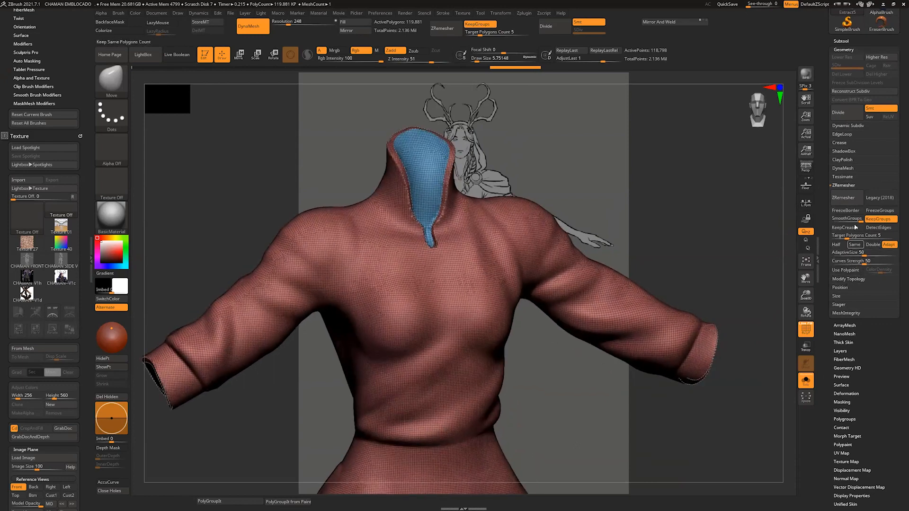
pyautogui.moveTo(834, 239); pyautogui.dragTo(843, 238)
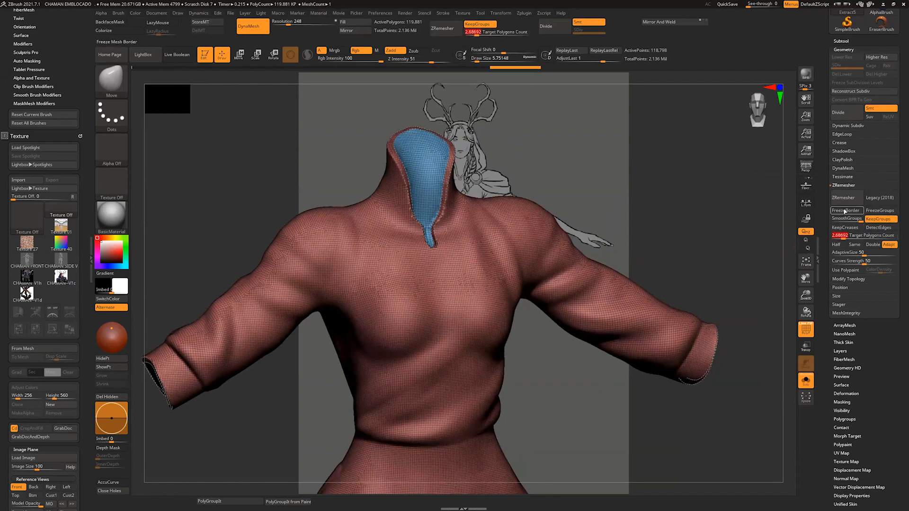
pyautogui.click(845, 197)
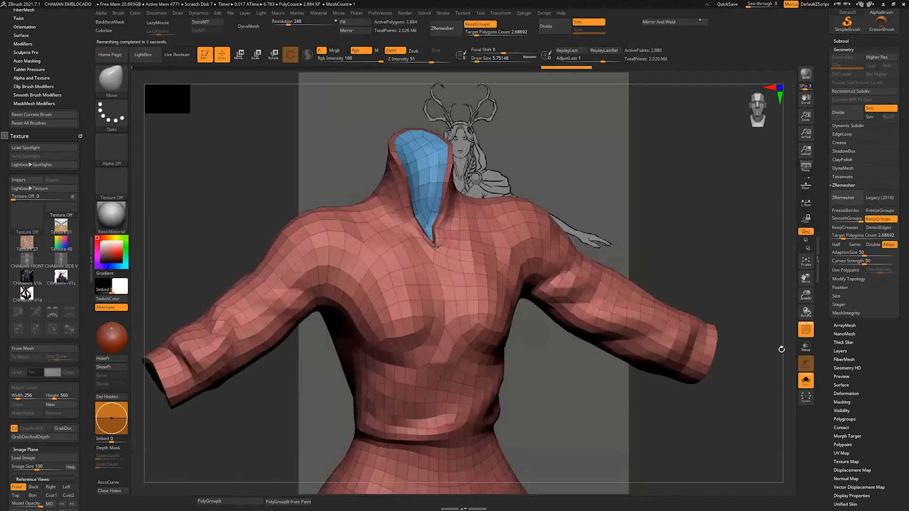
pyautogui.moveTo(787, 269)
pyautogui.mouseDown()
pyautogui.moveTo(814, 259)
pyautogui.moveTo(757, 253)
pyautogui.moveTo(778, 263)
pyautogui.moveTo(785, 211)
pyautogui.moveTo(783, 265)
pyautogui.moveTo(783, 256)
pyautogui.mouseUp()
pyautogui.hotkey('ctrl', 'z')
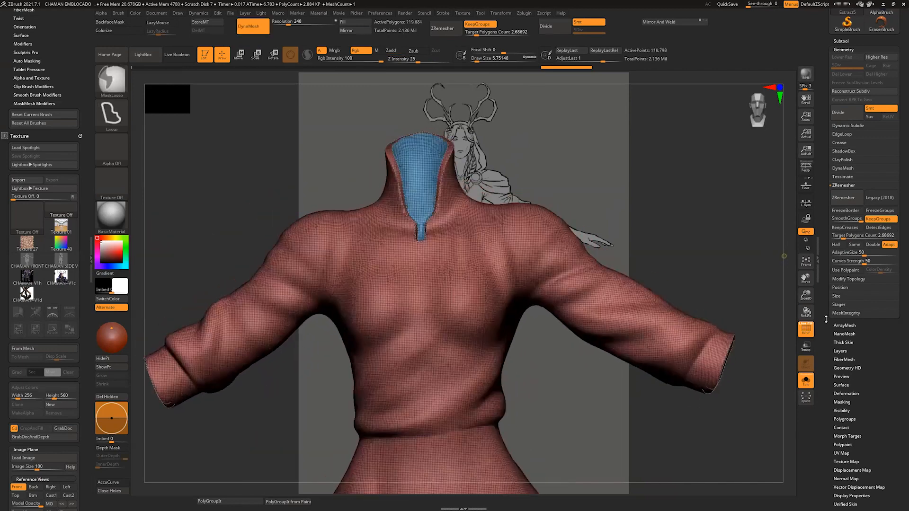
# Step: Remesh the shirt with ZRemesher at a target polygon count of 3.27095
pyautogui.moveTo(842, 237); pyautogui.dragTo(846, 236)
pyautogui.click(847, 198)
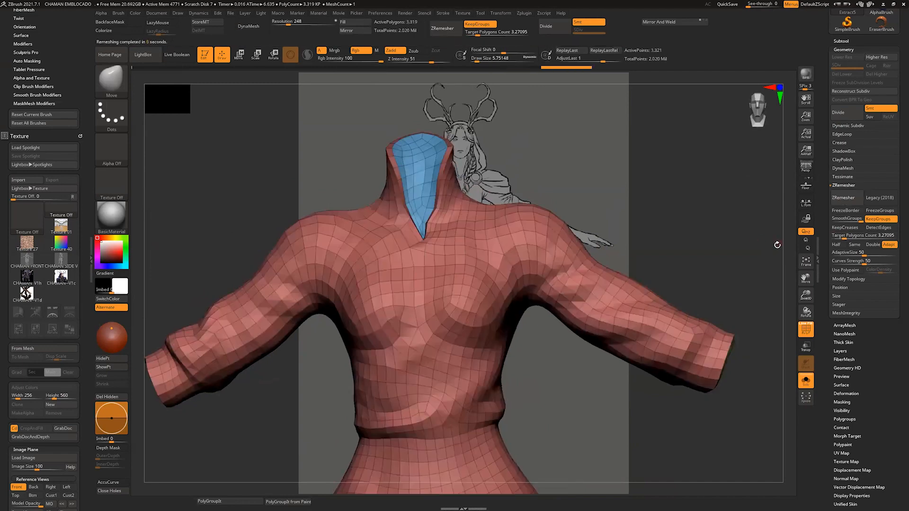
pyautogui.moveTo(777, 245); pyautogui.dragTo(666, 219)
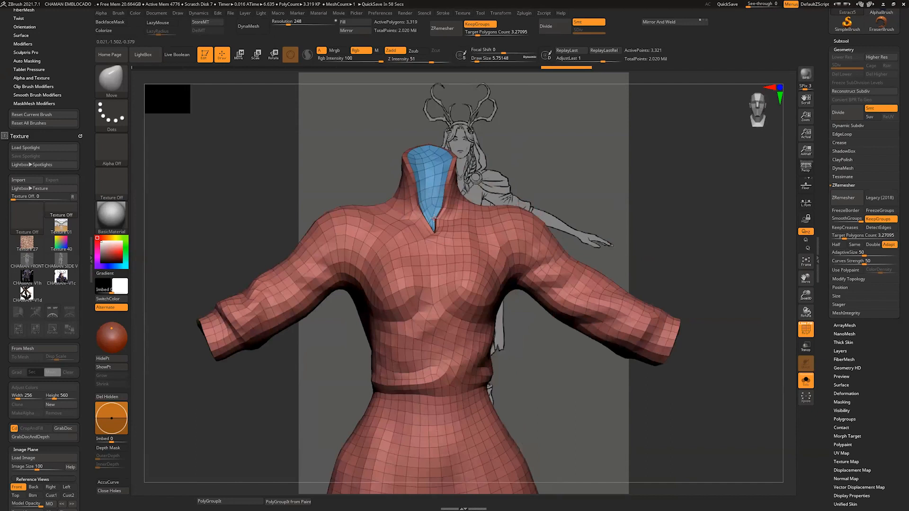
# Step: Examine the remeshed shirt's topology from the back and front, including the collar, sleeves and waist
pyautogui.moveTo(575, 83); pyautogui.dragTo(644, 83)
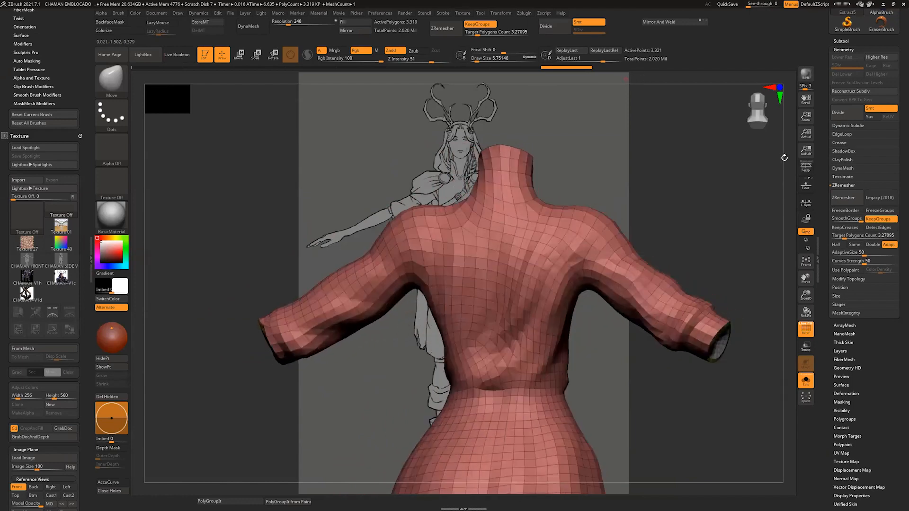
pyautogui.keyDown('alt'); pyautogui.moveTo(764, 209); pyautogui.dragTo(766, 284); pyautogui.keyUp('alt')
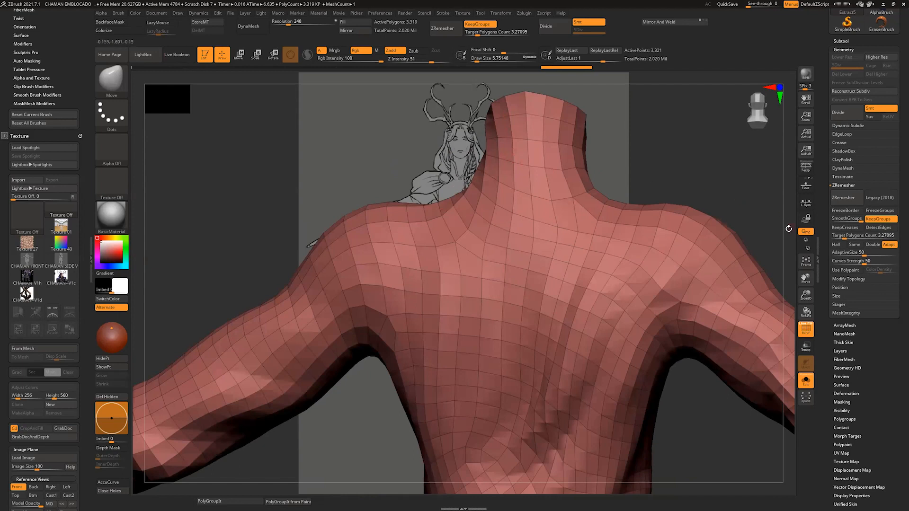
pyautogui.keyDown('alt'); pyautogui.moveTo(792, 237); pyautogui.dragTo(786, 198); pyautogui.keyUp('alt')
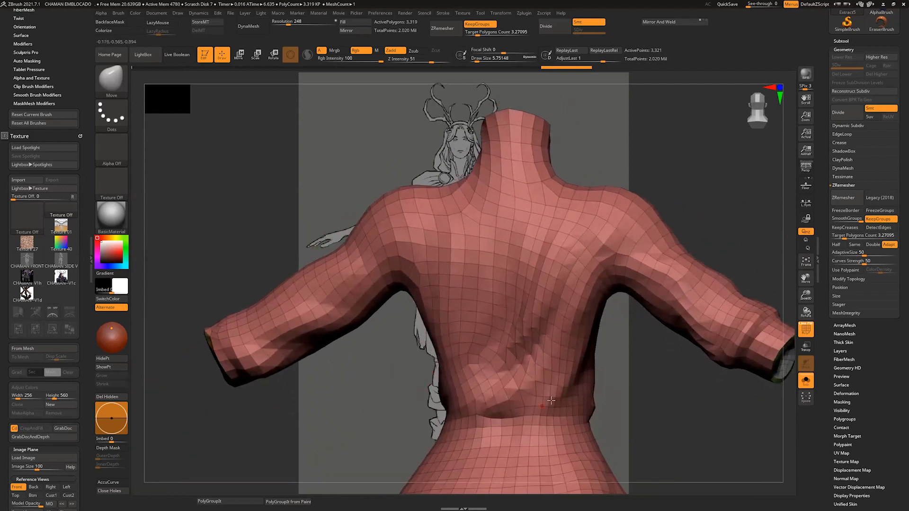
pyautogui.moveTo(782, 366); pyautogui.dragTo(645, 306)
pyautogui.moveTo(788, 252); pyautogui.dragTo(786, 252)
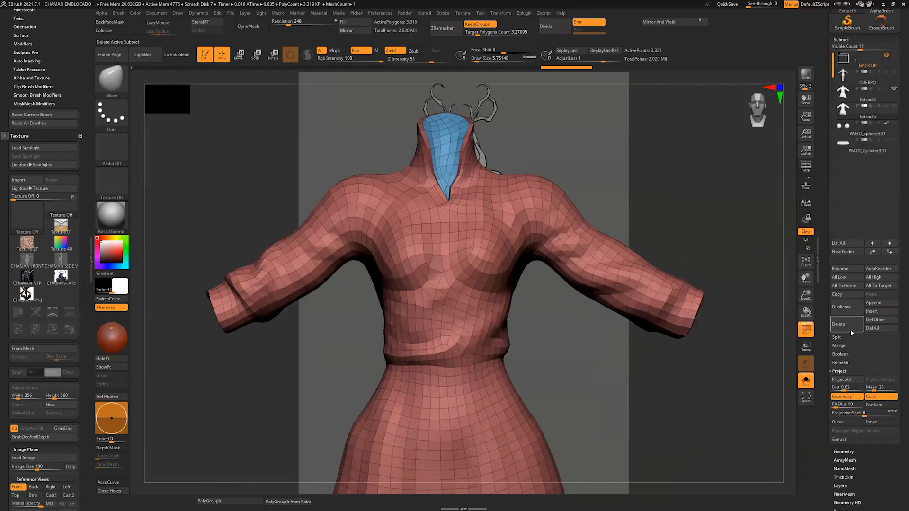
pyautogui.moveTo(490, 137); pyautogui.dragTo(484, 143)
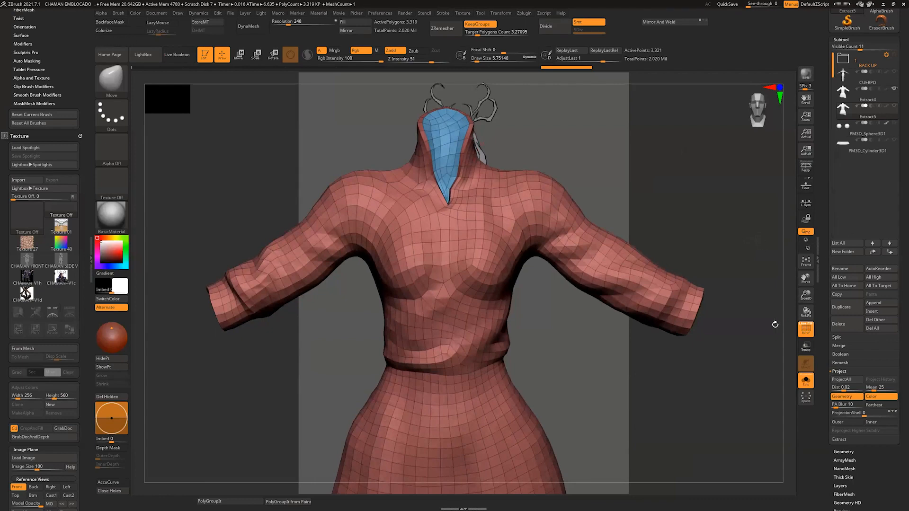
pyautogui.press('ctrl')
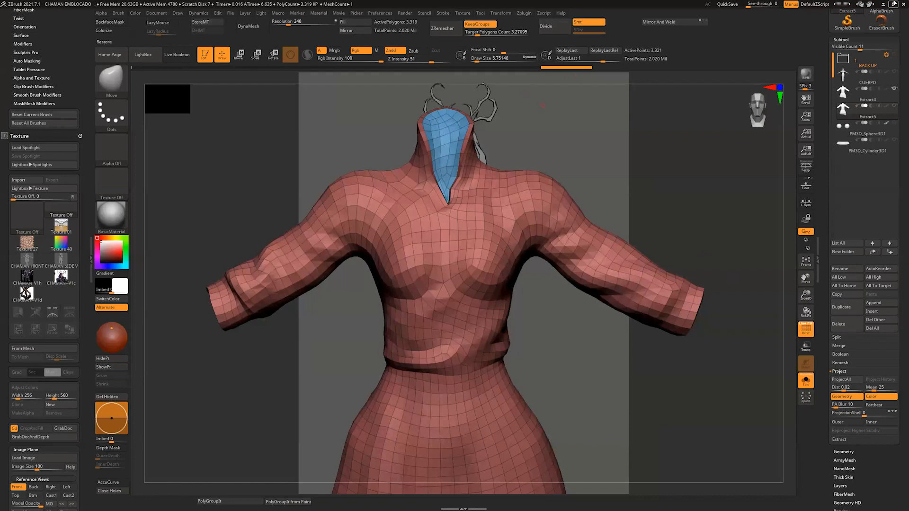
# Step: Subdivide the remeshed shirt to level 3 and project the original shirt's detail onto it with ProjectAll
pyautogui.click(893, 4)
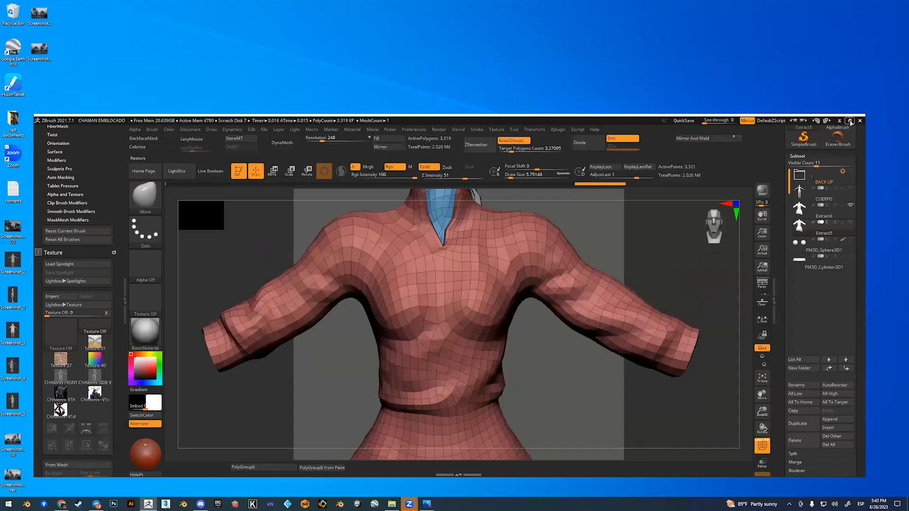
pyautogui.press('ctrl')
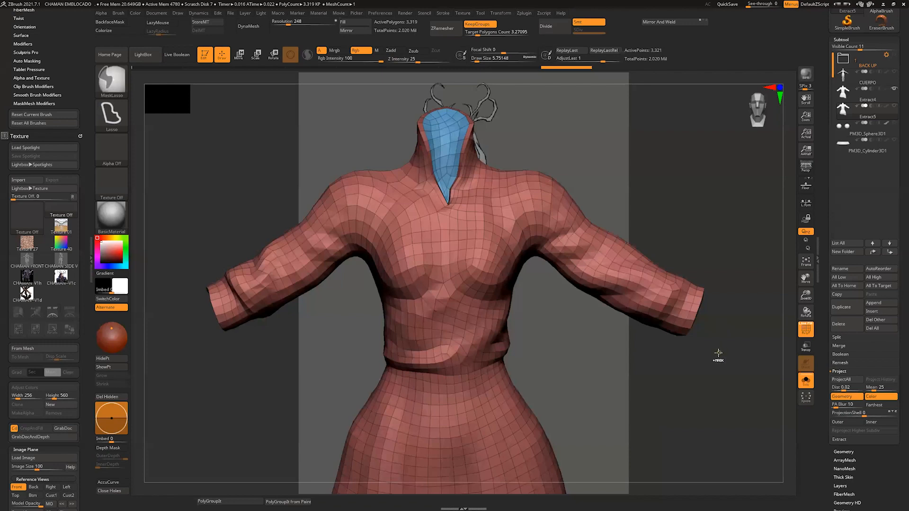
pyautogui.hotkey('ctrl', 'd')
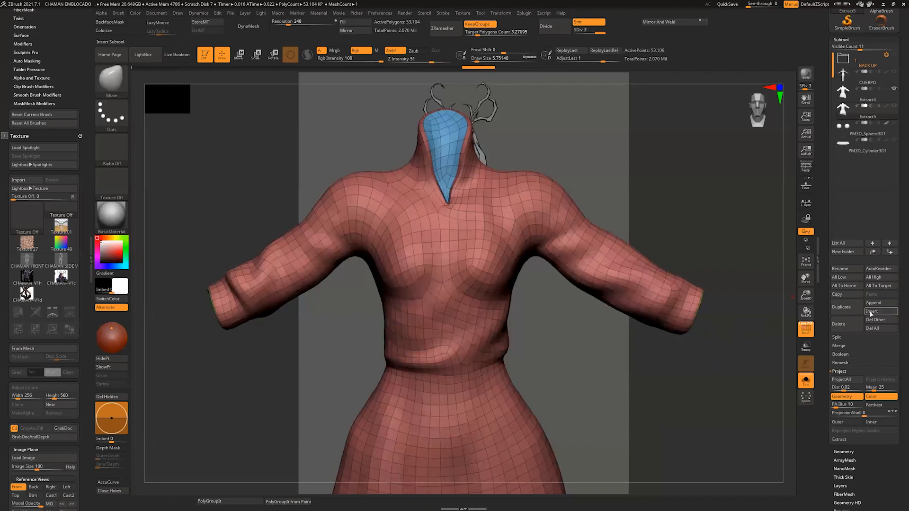
pyautogui.click(848, 381)
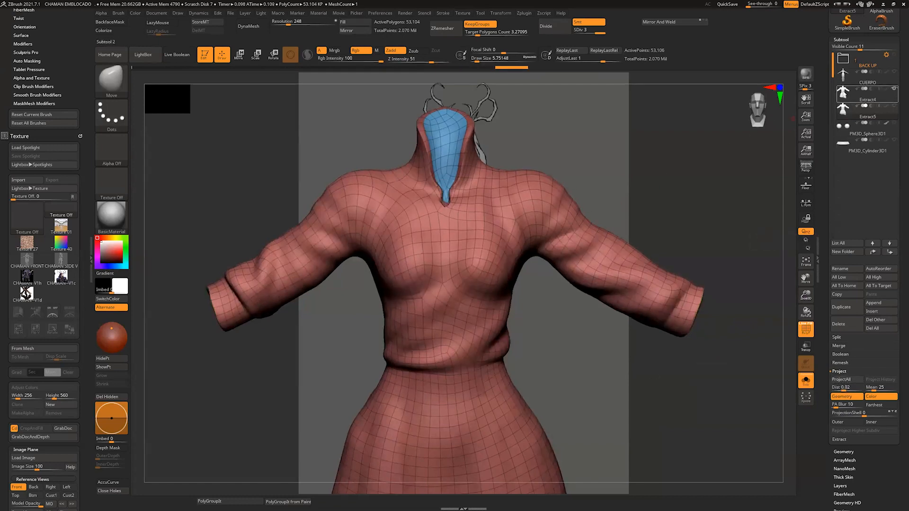
# Step: Delete the original high-resolution shirt subtool, Extract4
pyautogui.click(867, 95)
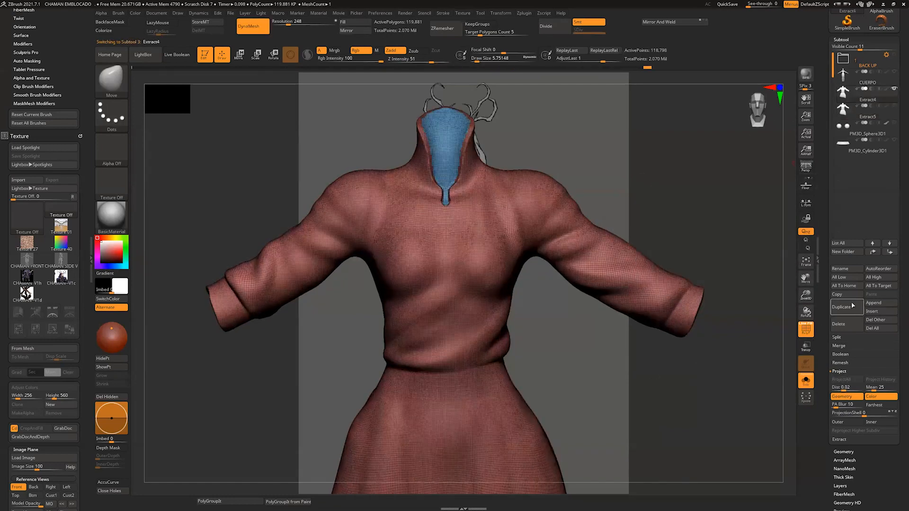
pyautogui.click(845, 328)
pyautogui.click(777, 342)
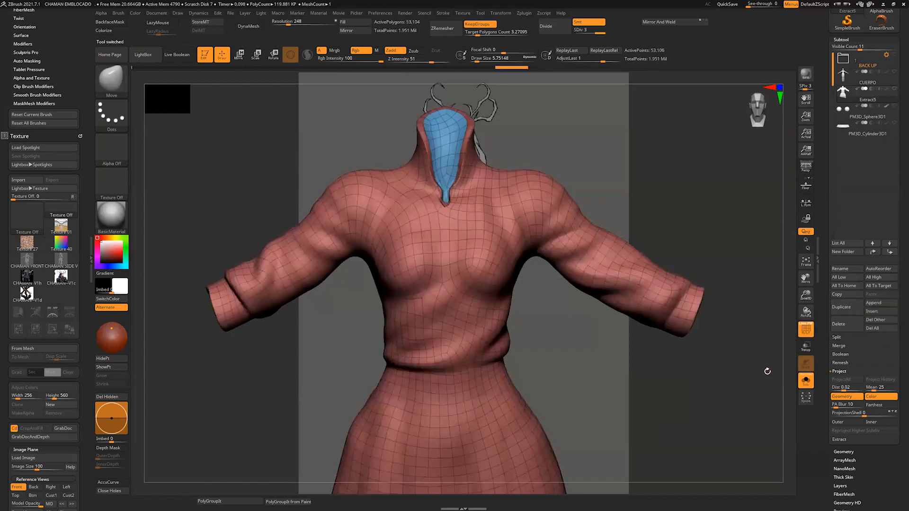
# Step: Turn off Solo and the polyframe display, and subdivide the shirt to level 5
pyautogui.moveTo(757, 317); pyautogui.dragTo(765, 328)
pyautogui.click(806, 380)
pyautogui.click(806, 330)
pyautogui.keyDown('alt'); pyautogui.moveTo(710, 390); pyautogui.dragTo(731, 367); pyautogui.keyUp('alt')
pyautogui.moveTo(731, 367)
pyautogui.mouseDown()
pyautogui.moveTo(740, 368)
pyautogui.moveTo(686, 407)
pyautogui.mouseUp()
pyautogui.hotkey('ctrl', 'd')
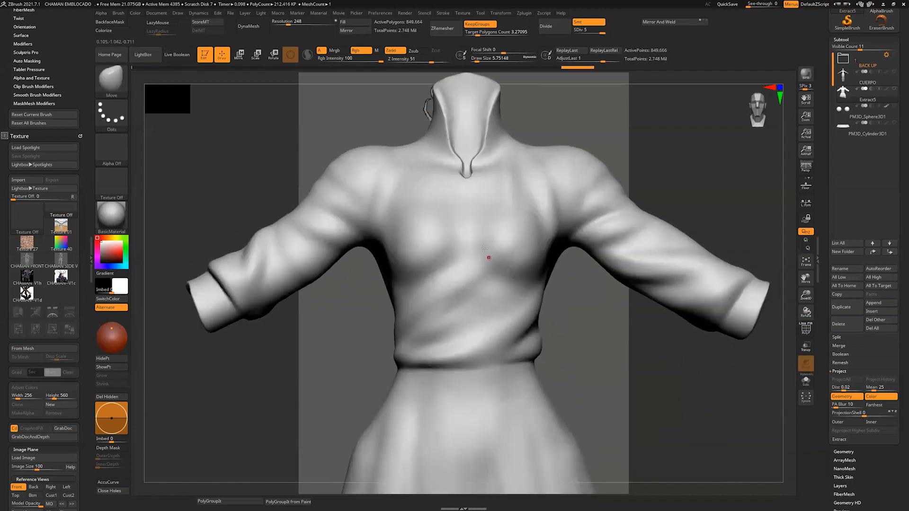
# Step: Examine the shirt's torso surface and the CUERPO body's face up close, and return to the shirt subtool
pyautogui.press('s')
pyautogui.moveTo(489, 258); pyautogui.dragTo(437, 292)
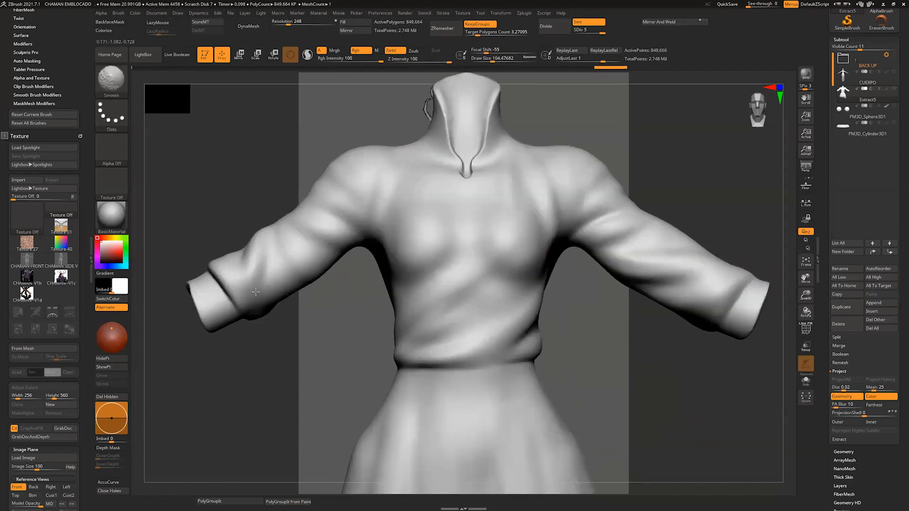
pyautogui.moveTo(619, 368)
pyautogui.mouseDown()
pyautogui.moveTo(603, 472)
pyautogui.moveTo(566, 450)
pyautogui.moveTo(564, 340)
pyautogui.moveTo(448, 331)
pyautogui.mouseUp()
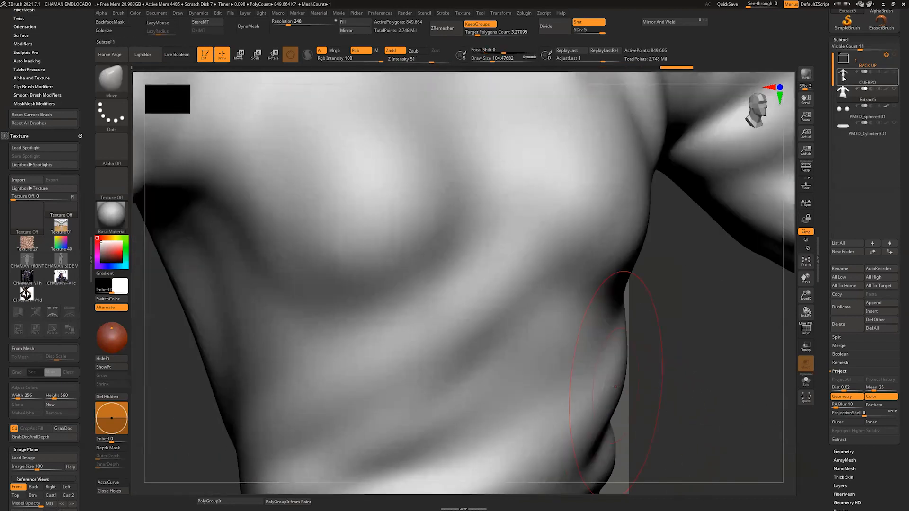
pyautogui.click(843, 78)
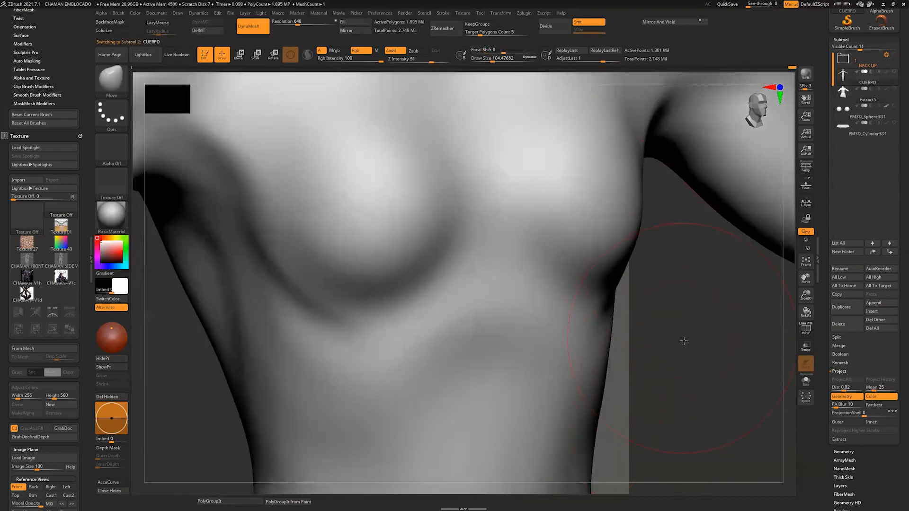
pyautogui.keyDown('alt'); pyautogui.moveTo(683, 342); pyautogui.dragTo(663, 495); pyautogui.keyUp('alt')
pyautogui.keyDown('alt'); pyautogui.moveTo(668, 201); pyautogui.dragTo(490, 277); pyautogui.keyUp('alt')
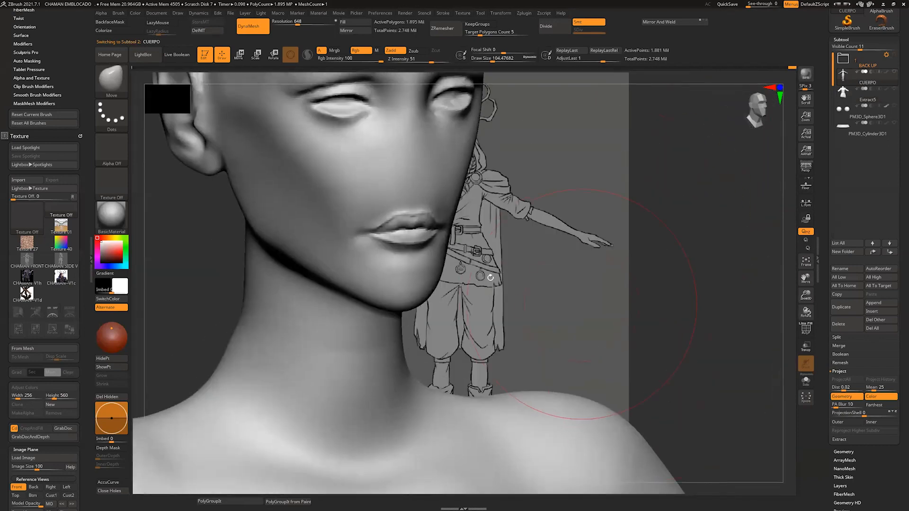
pyautogui.moveTo(495, 240); pyautogui.dragTo(514, 440)
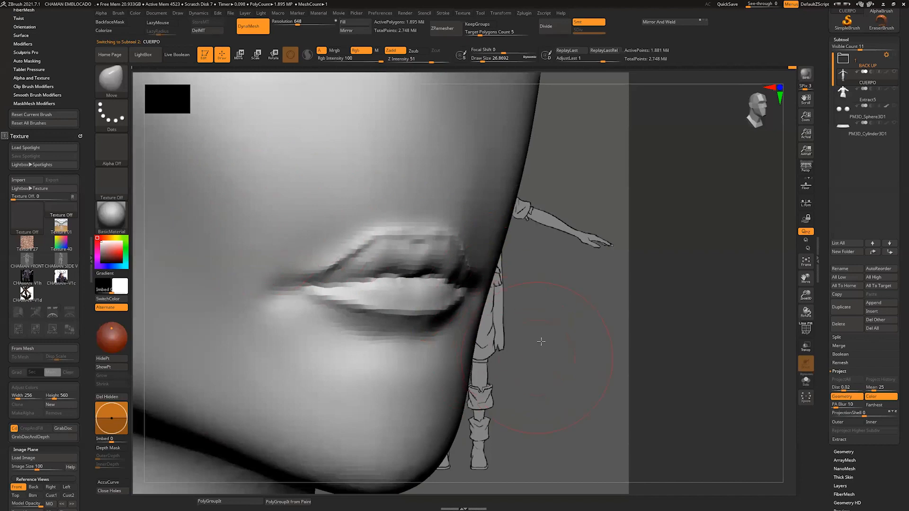
pyautogui.moveTo(541, 342)
pyautogui.keyDown('alt'); pyautogui.mouseDown()
pyautogui.moveTo(527, 366)
pyautogui.moveTo(535, 412)
pyautogui.moveTo(540, 361)
pyautogui.moveTo(512, 272)
pyautogui.mouseUp(); pyautogui.keyUp('alt')
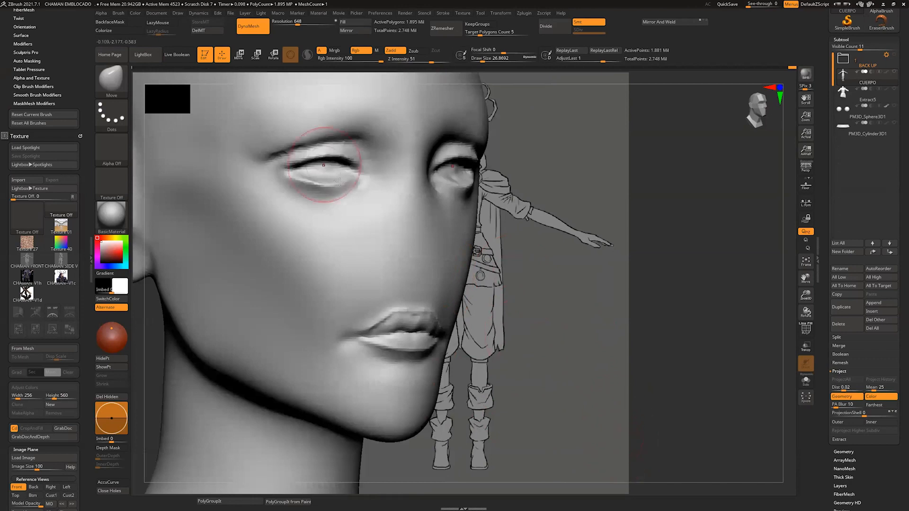
pyautogui.moveTo(561, 270); pyautogui.dragTo(644, 227)
pyautogui.click(848, 93)
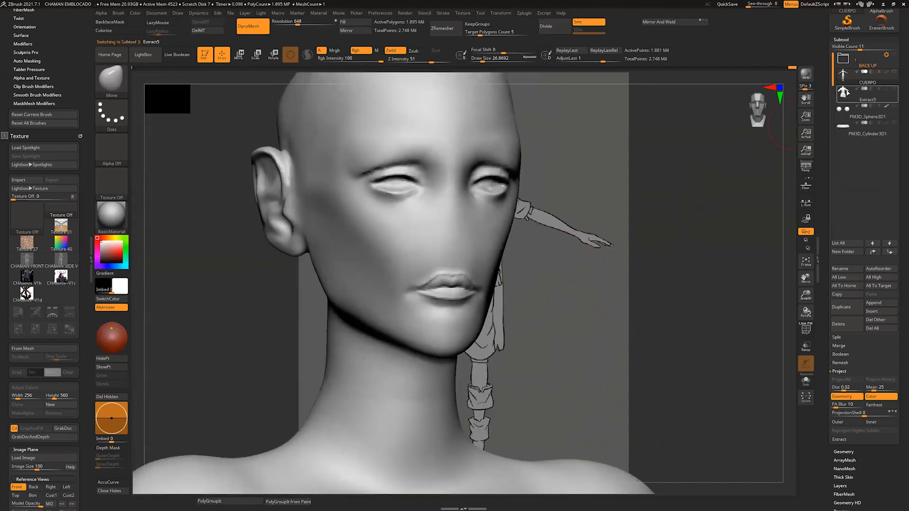
pyautogui.keyDown('alt'); pyautogui.moveTo(617, 280); pyautogui.dragTo(627, 161); pyautogui.keyUp('alt')
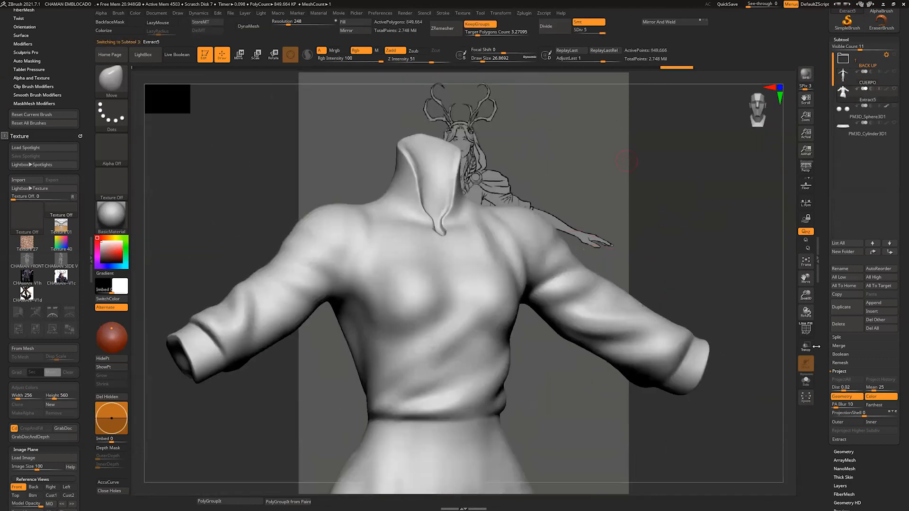
# Step: Make the body, eye spheres and belt cylinder visible alongside the shirt
pyautogui.click(809, 378)
pyautogui.click(894, 88)
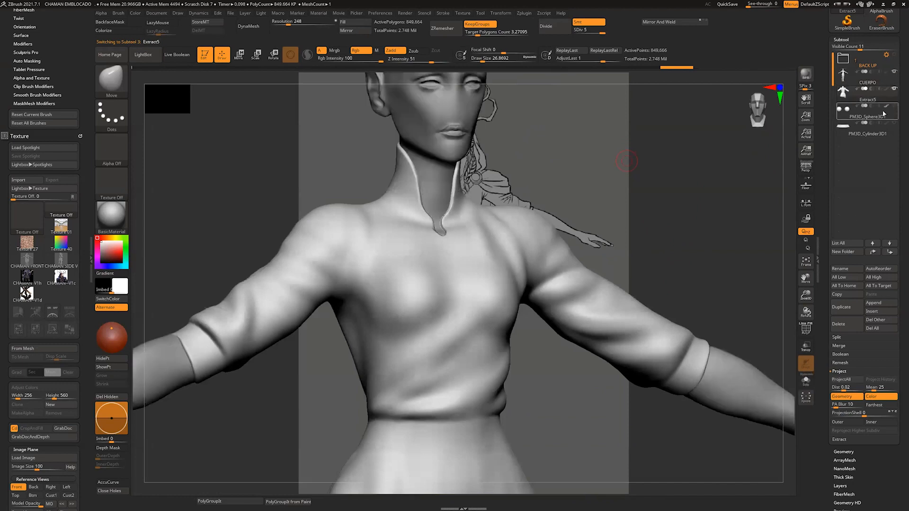
pyautogui.keyDown('shift'); pyautogui.click(894, 88); pyautogui.keyUp('shift')
pyautogui.keyDown('shift'); pyautogui.click(894, 88); pyautogui.keyUp('shift')
pyautogui.moveTo(690, 231)
pyautogui.keyDown('shift'); pyautogui.mouseDown()
pyautogui.moveTo(683, 216)
pyautogui.moveTo(693, 239)
pyautogui.mouseUp(); pyautogui.keyUp('shift')
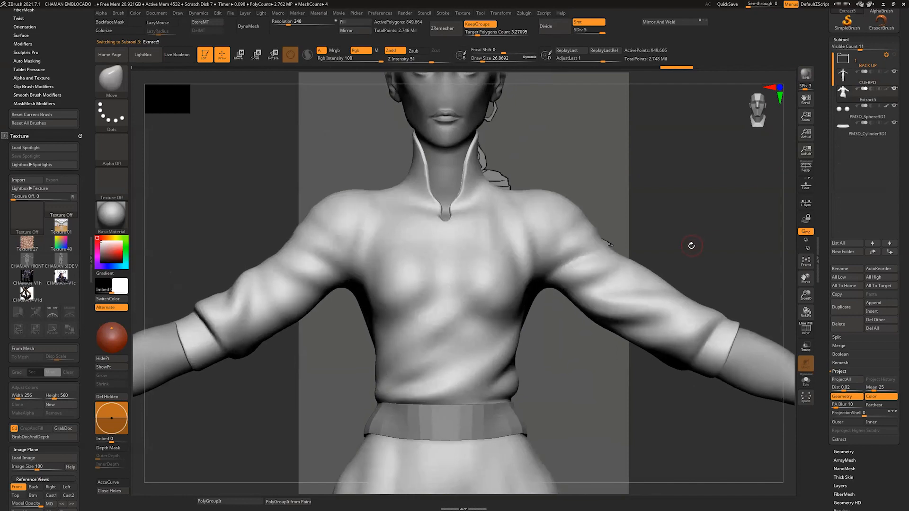
# Step: Build up a diagonal fold across the front of the shirt from chest to waist with the ClayBuildup brush
pyautogui.press('s')
pyautogui.moveTo(450, 352); pyautogui.dragTo(455, 350)
pyautogui.press('b')
pyautogui.press('c')
pyautogui.press('b')
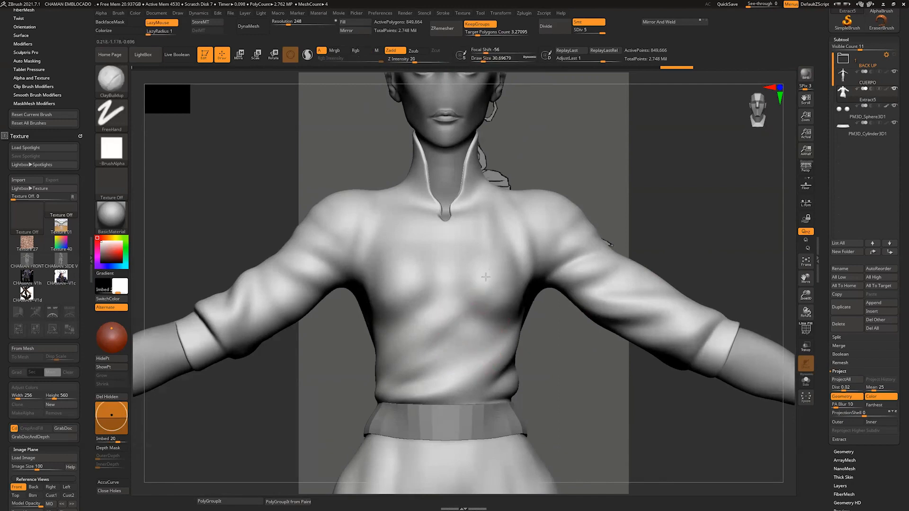
pyautogui.moveTo(486, 275); pyautogui.dragTo(399, 366)
pyautogui.moveTo(566, 360); pyautogui.dragTo(646, 358)
pyautogui.press('s')
pyautogui.moveTo(477, 294)
pyautogui.mouseDown()
pyautogui.moveTo(374, 381)
pyautogui.moveTo(445, 334)
pyautogui.moveTo(488, 279)
pyautogui.moveTo(367, 388)
pyautogui.moveTo(408, 362)
pyautogui.mouseUp()
pyautogui.press('s')
pyautogui.moveTo(414, 324); pyautogui.dragTo(428, 300)
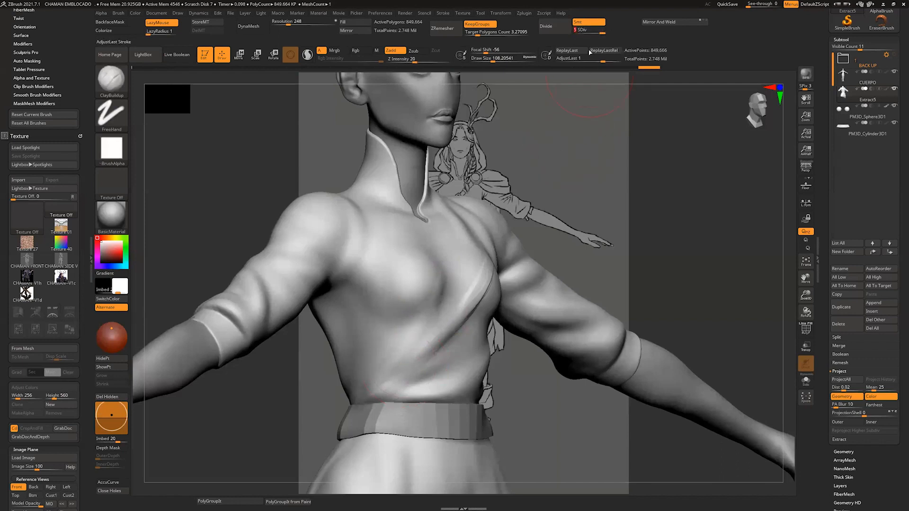
# Step: Lower the shirt to subdivision level 4, and build up and smooth the diagonal folds above the waist
pyautogui.click(594, 31)
pyautogui.keyDown('shift'); pyautogui.moveTo(617, 147); pyautogui.dragTo(570, 159); pyautogui.keyUp('shift')
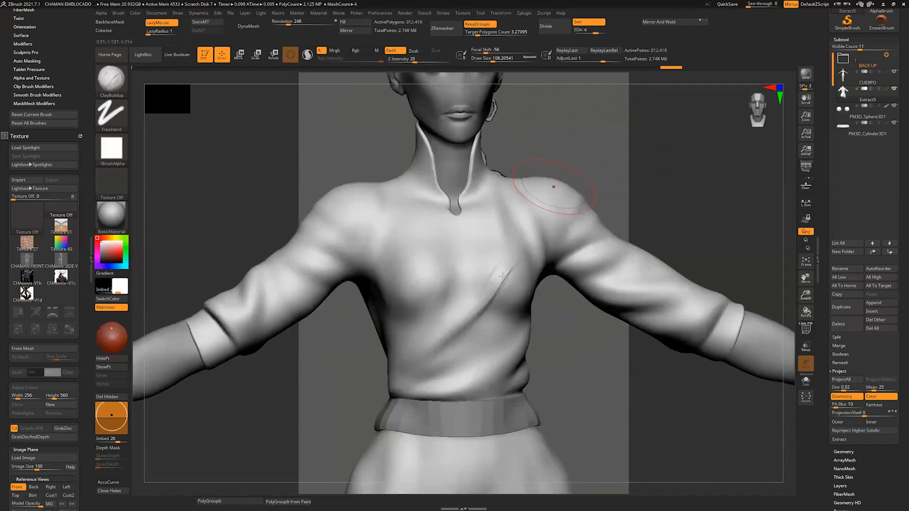
pyautogui.keyDown('shift'); pyautogui.moveTo(509, 270); pyautogui.dragTo(398, 383); pyautogui.keyUp('shift')
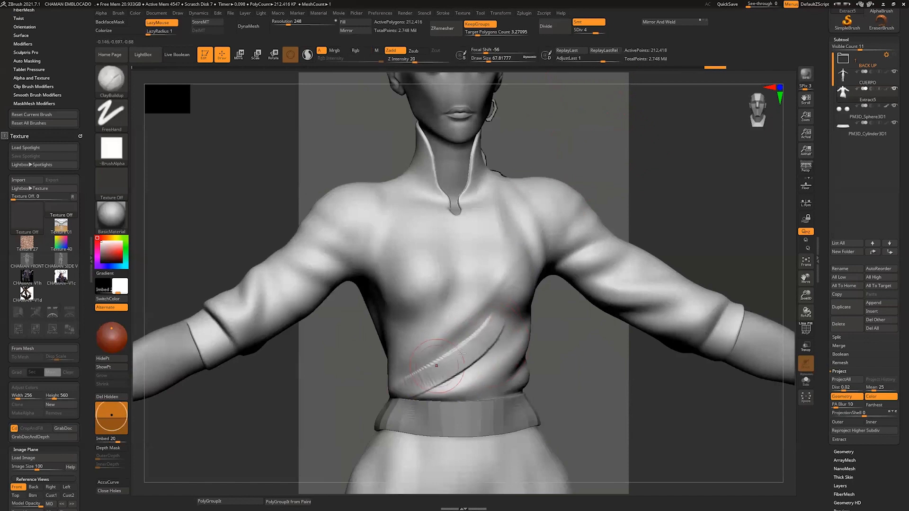
pyautogui.keyDown('shift'); pyautogui.moveTo(457, 358); pyautogui.dragTo(420, 385); pyautogui.keyUp('shift')
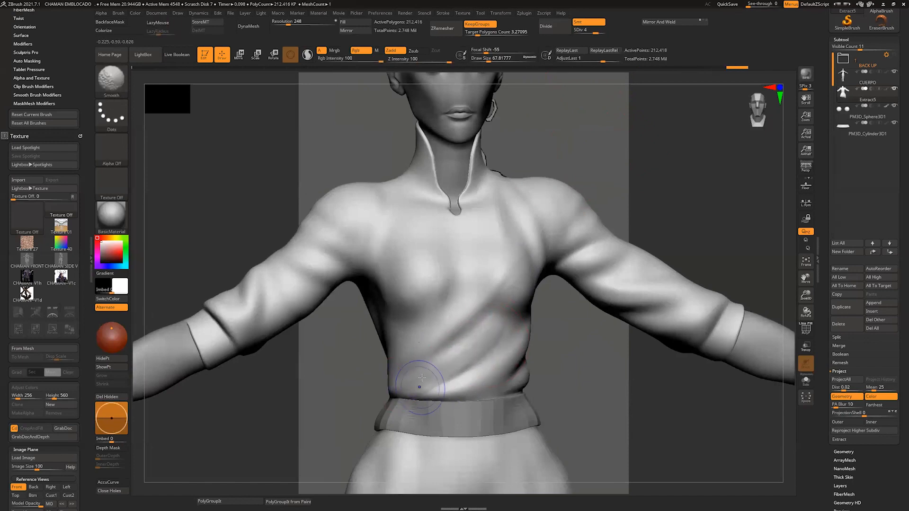
# Step: Return the shirt to subdivision level 5 and smooth the upper end of the diagonal chest fold
pyautogui.moveTo(566, 140); pyautogui.dragTo(582, 143)
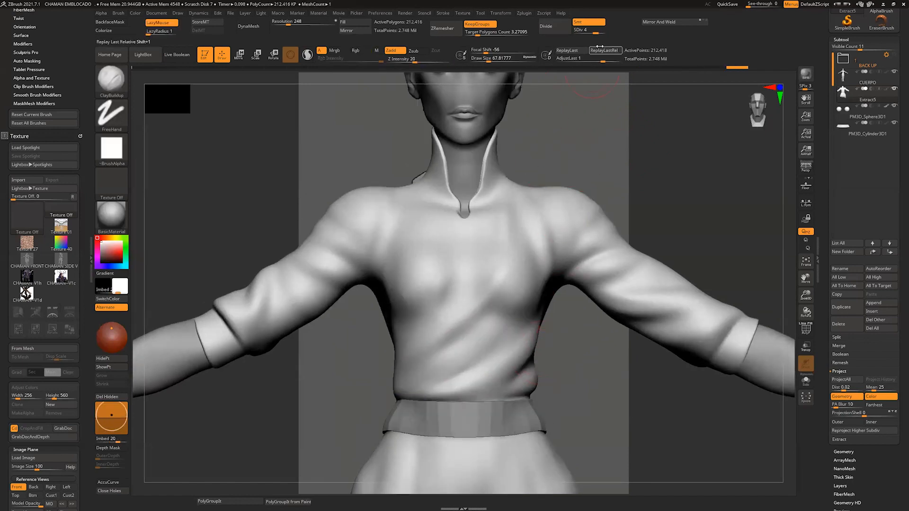
pyautogui.moveTo(629, 52); pyautogui.dragTo(629, 56)
pyautogui.moveTo(633, 180); pyautogui.dragTo(685, 193)
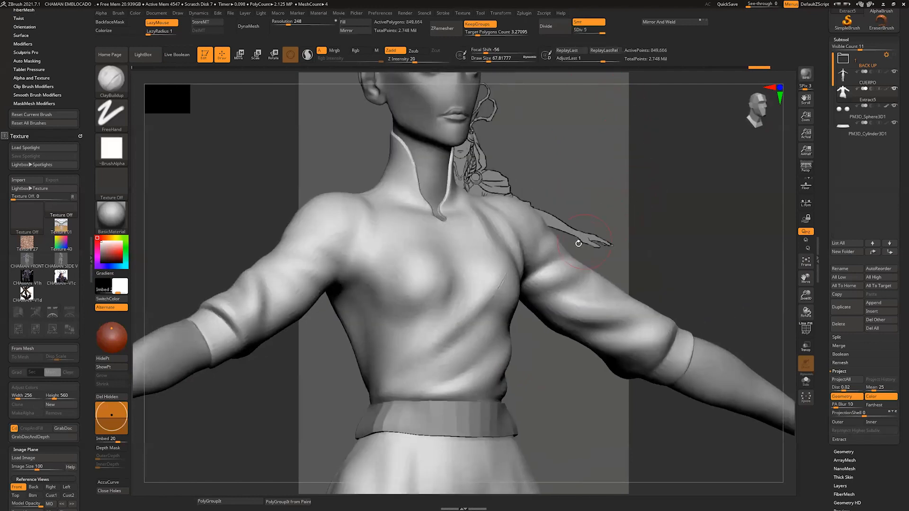
pyautogui.keyDown('shift'); pyautogui.moveTo(490, 272); pyautogui.dragTo(485, 301); pyautogui.keyUp('shift')
pyautogui.moveTo(528, 357)
pyautogui.mouseDown()
pyautogui.moveTo(574, 379)
pyautogui.moveTo(560, 366)
pyautogui.mouseUp()
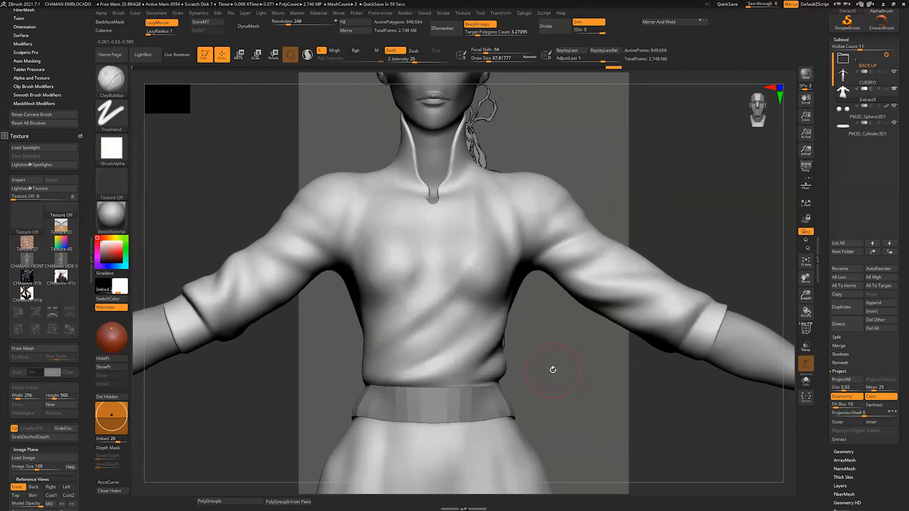
pyautogui.moveTo(496, 354); pyautogui.dragTo(557, 342)
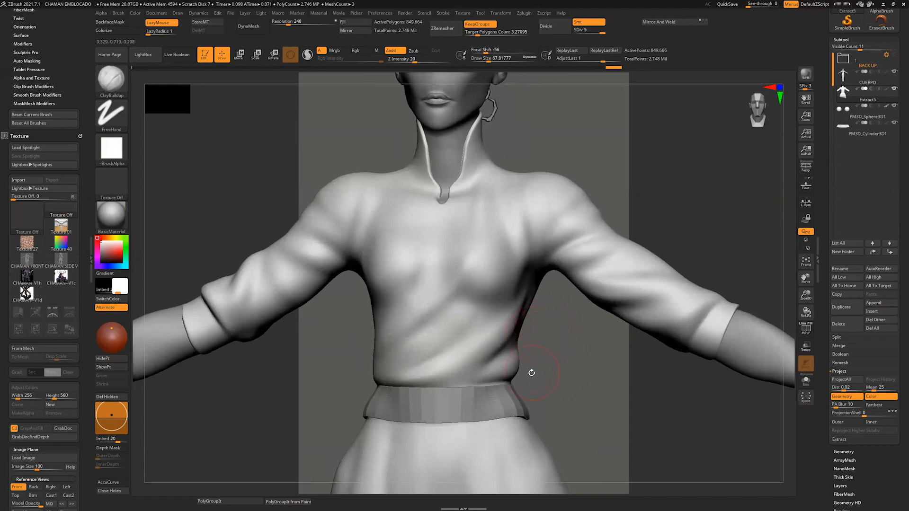
# Step: Sculpt a sharp diagonal crease from the shirt's side down to the waist with the ZBGs_Cloth_Drag brush, and smooth it
pyautogui.press('b')
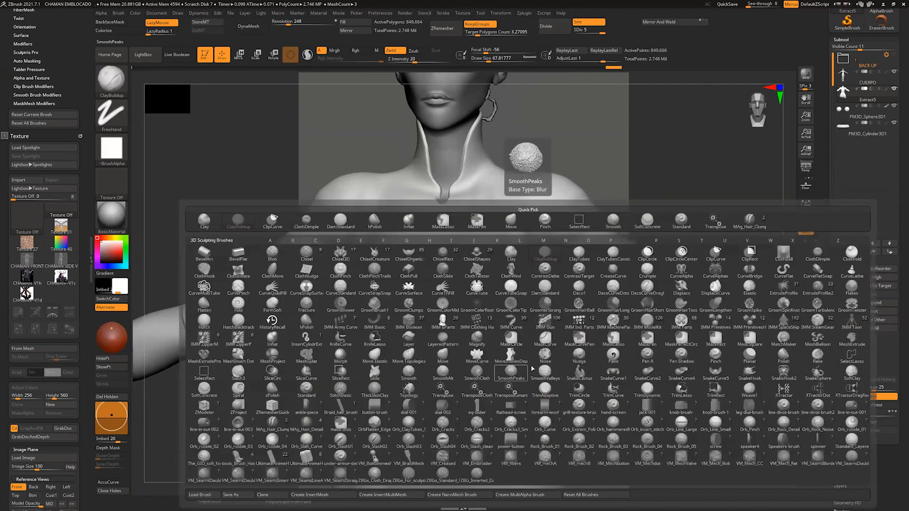
pyautogui.click(442, 396)
pyautogui.moveTo(525, 310); pyautogui.dragTo(495, 303, button='right')
pyautogui.press('[')
pyautogui.moveTo(496, 302)
pyautogui.mouseDown()
pyautogui.moveTo(466, 331)
pyautogui.moveTo(326, 372)
pyautogui.mouseUp()
pyautogui.press('shift')
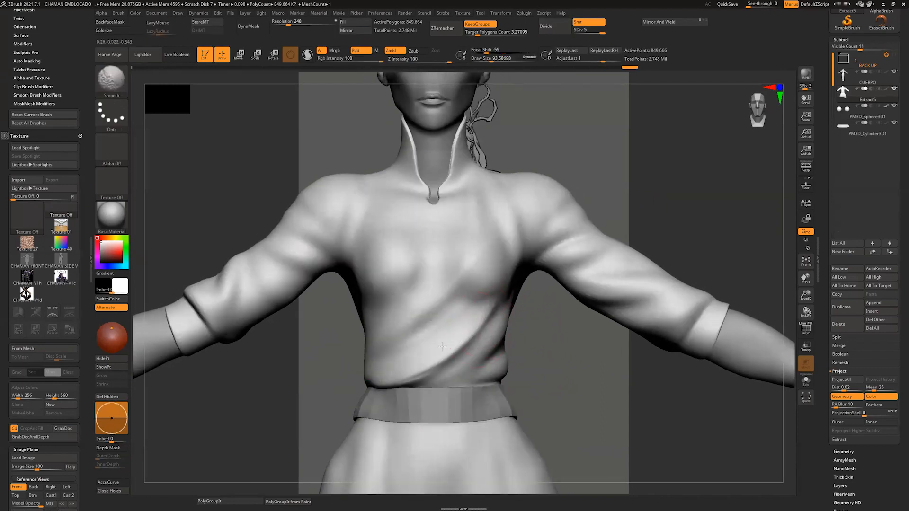
# Step: Deepen and smooth the diagonal folds along the side of the shirt's torso, undoing two unwanted strokes
pyautogui.moveTo(561, 351); pyautogui.dragTo(516, 348)
pyautogui.moveTo(530, 305)
pyautogui.mouseDown()
pyautogui.moveTo(469, 372)
pyautogui.moveTo(412, 385)
pyautogui.mouseUp()
pyautogui.press('shift')
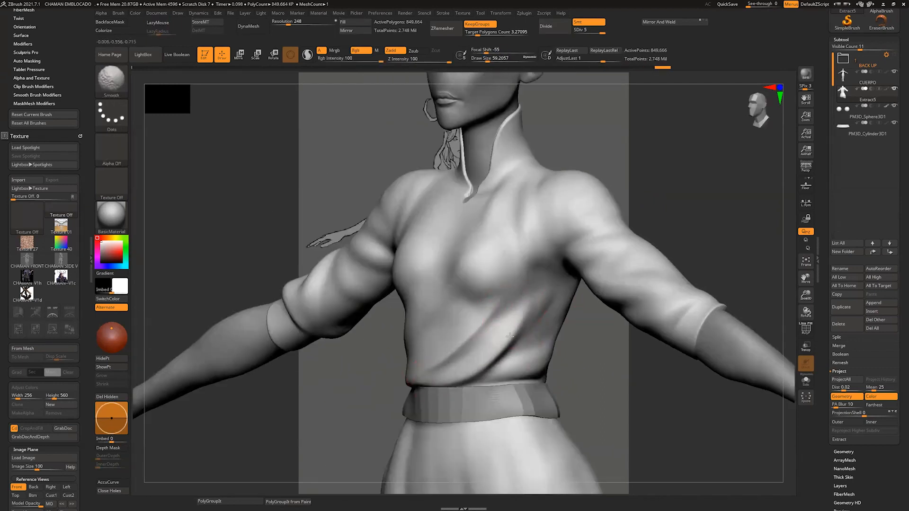
pyautogui.moveTo(584, 341); pyautogui.dragTo(554, 284)
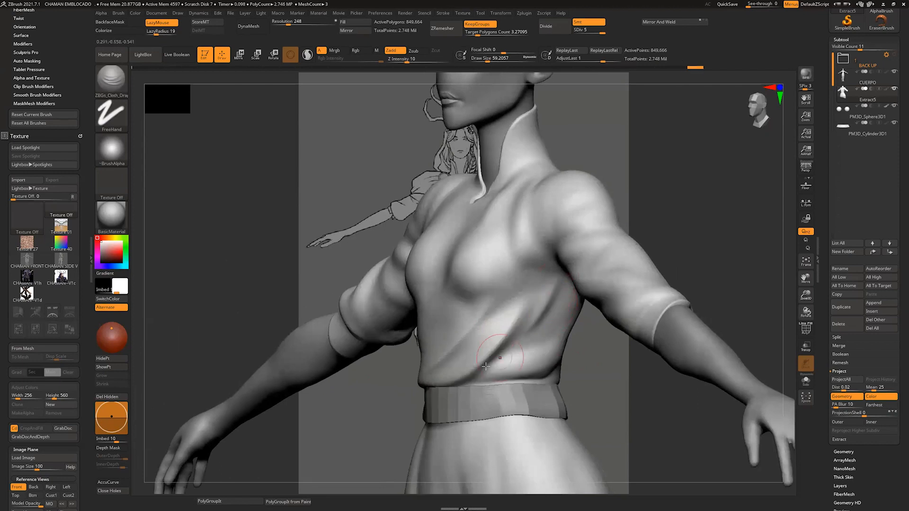
pyautogui.hotkey('ctrl', 'z')
pyautogui.hotkey('ctrl', 'z')
pyautogui.moveTo(558, 287); pyautogui.dragTo(503, 350)
pyautogui.press('shift')
pyautogui.moveTo(559, 344)
pyautogui.mouseDown()
pyautogui.moveTo(514, 375)
pyautogui.moveTo(466, 385)
pyautogui.mouseUp()
pyautogui.keyDown('shift'); pyautogui.moveTo(523, 361); pyautogui.dragTo(553, 346); pyautogui.keyUp('shift')
pyautogui.keyDown('shift'); pyautogui.moveTo(591, 374); pyautogui.dragTo(611, 371); pyautogui.keyUp('shift')
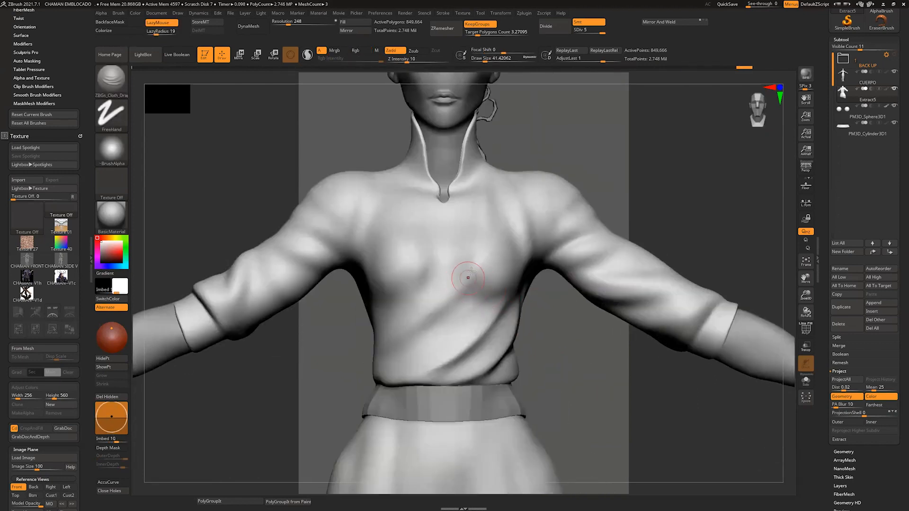
# Step: Extend the cloth folds diagonally from the shirt's chest down toward the opposite side of the waist
pyautogui.moveTo(470, 271); pyautogui.dragTo(377, 368)
pyautogui.keyDown('alt'); pyautogui.moveTo(580, 327); pyautogui.dragTo(472, 376); pyautogui.keyUp('alt')
pyautogui.moveTo(466, 304)
pyautogui.mouseDown()
pyautogui.moveTo(510, 297)
pyautogui.moveTo(481, 298)
pyautogui.moveTo(539, 315)
pyautogui.moveTo(507, 303)
pyautogui.mouseUp()
pyautogui.moveTo(575, 301); pyautogui.dragTo(600, 286)
pyautogui.moveTo(453, 322); pyautogui.dragTo(610, 348)
pyautogui.moveTo(637, 320)
pyautogui.mouseDown()
pyautogui.moveTo(567, 374)
pyautogui.moveTo(576, 355)
pyautogui.mouseUp()
# Step: Refine the folds around the shirt's underarm and upper sleeve, undoing one unwanted stroke
pyautogui.moveTo(570, 372)
pyautogui.mouseDown()
pyautogui.moveTo(541, 376)
pyautogui.moveTo(440, 335)
pyautogui.mouseUp()
pyautogui.keyDown('shift'); pyautogui.moveTo(441, 336); pyautogui.dragTo(477, 346); pyautogui.keyUp('shift')
pyautogui.moveTo(576, 303); pyautogui.dragTo(597, 308)
pyautogui.hotkey('ctrl', 'z')
pyautogui.moveTo(582, 374)
pyautogui.mouseDown()
pyautogui.moveTo(476, 354)
pyautogui.moveTo(474, 309)
pyautogui.mouseUp()
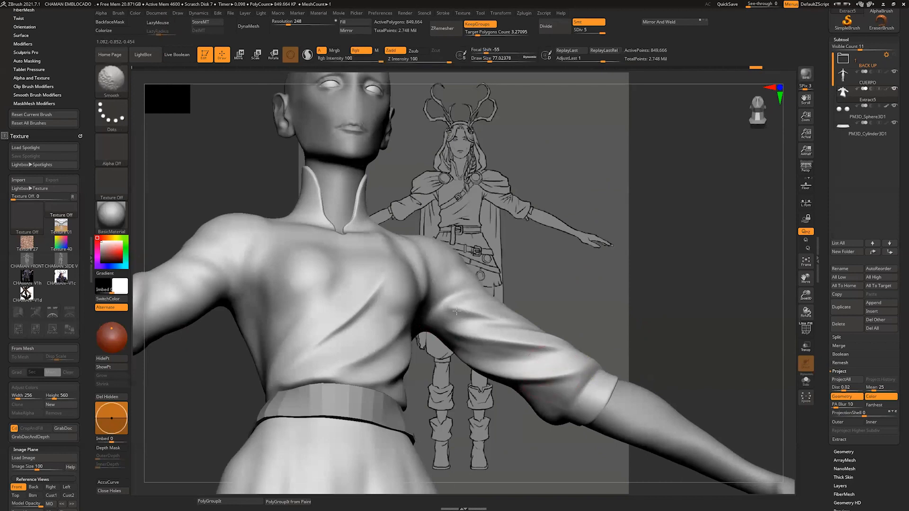
pyautogui.moveTo(620, 267)
pyautogui.mouseDown()
pyautogui.moveTo(580, 271)
pyautogui.moveTo(542, 253)
pyautogui.moveTo(507, 266)
pyautogui.mouseUp()
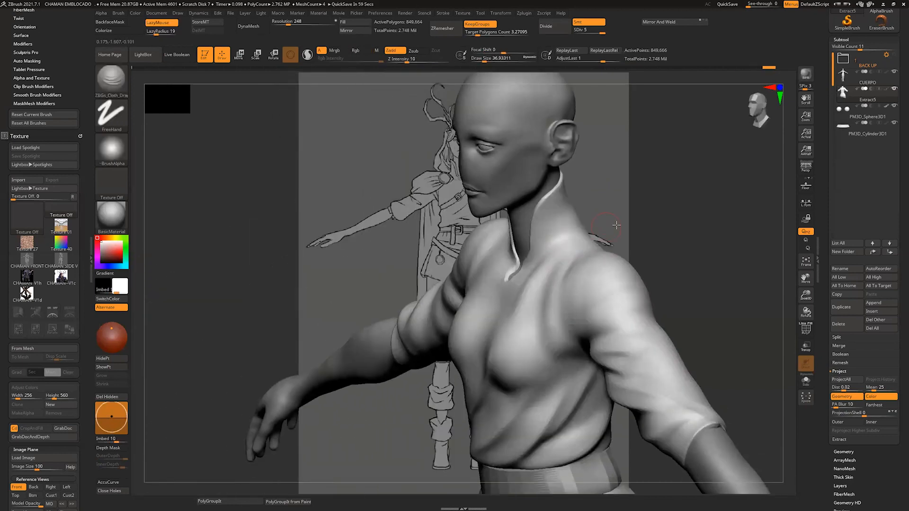
# Step: Sculpt folds on the shirt's other upper sleeve near the underarm with the ZBGs_Cloth_Drag brush, undoing one unwanted stroke
pyautogui.moveTo(615, 223)
pyautogui.keyDown('alt'); pyautogui.mouseDown()
pyautogui.moveTo(480, 213)
pyautogui.moveTo(456, 243)
pyautogui.mouseUp(); pyautogui.keyUp('alt')
pyautogui.keyDown('alt'); pyautogui.moveTo(572, 192); pyautogui.dragTo(574, 227); pyautogui.keyUp('alt')
pyautogui.moveTo(574, 227)
pyautogui.mouseDown()
pyautogui.moveTo(615, 189)
pyautogui.moveTo(621, 229)
pyautogui.moveTo(633, 219)
pyautogui.mouseUp()
pyautogui.moveTo(401, 274); pyautogui.dragTo(384, 317)
pyautogui.moveTo(616, 204); pyautogui.dragTo(577, 202)
pyautogui.moveTo(353, 208)
pyautogui.mouseDown()
pyautogui.moveTo(395, 208)
pyautogui.moveTo(354, 203)
pyautogui.mouseUp()
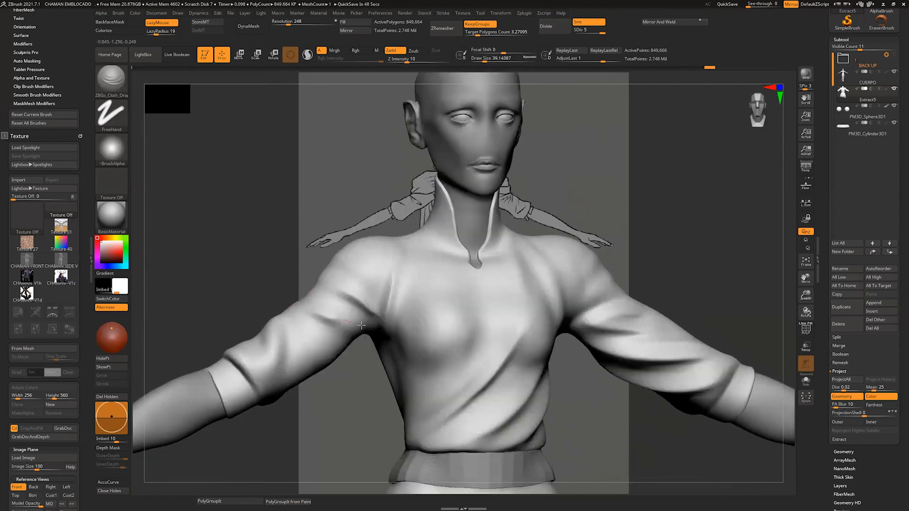
pyautogui.moveTo(319, 312); pyautogui.dragTo(354, 337)
pyautogui.moveTo(356, 351); pyautogui.dragTo(354, 324)
pyautogui.hotkey('ctrl', 'z')
# Step: Deepen the creases running from the shirt's shoulder and upper sleeve into the underarm
pyautogui.moveTo(389, 350); pyautogui.dragTo(398, 358)
pyautogui.moveTo(339, 361)
pyautogui.mouseDown()
pyautogui.moveTo(356, 410)
pyautogui.moveTo(397, 424)
pyautogui.mouseUp()
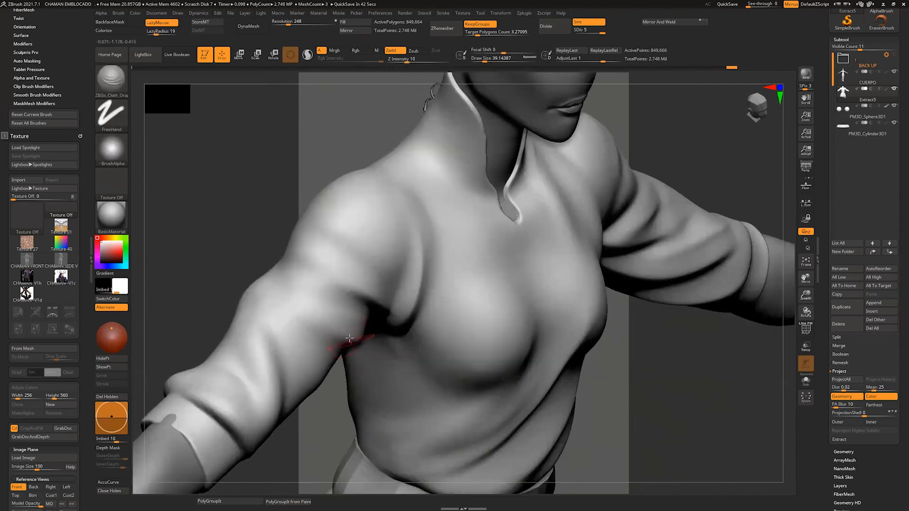
pyautogui.moveTo(351, 341); pyautogui.dragTo(290, 314)
pyautogui.moveTo(320, 420); pyautogui.dragTo(311, 371)
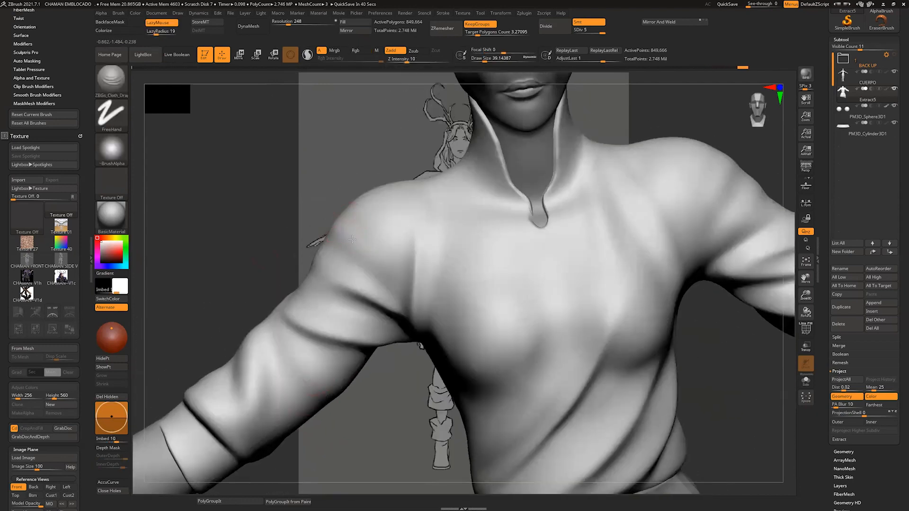
pyautogui.moveTo(352, 240); pyautogui.dragTo(408, 312)
pyautogui.keyDown('shift'); pyautogui.moveTo(370, 255); pyautogui.dragTo(355, 245); pyautogui.keyUp('shift')
pyautogui.moveTo(391, 367)
pyautogui.mouseDown()
pyautogui.moveTo(359, 436)
pyautogui.moveTo(407, 426)
pyautogui.mouseUp()
# Step: Enlarge the brush and sculpt curved folds across the middle and underside of the sleeve
pyautogui.press('s')
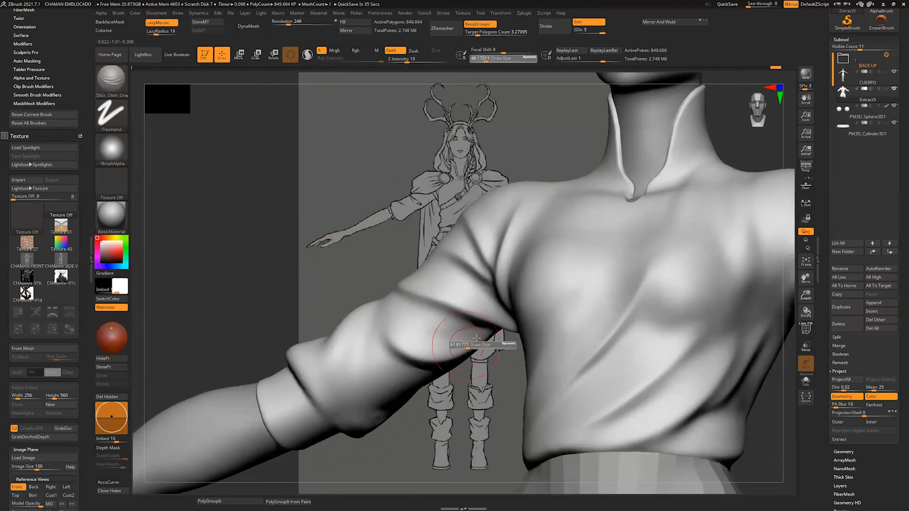
pyautogui.moveTo(481, 345); pyautogui.dragTo(484, 345)
pyautogui.moveTo(412, 422)
pyautogui.mouseDown()
pyautogui.moveTo(419, 412)
pyautogui.moveTo(449, 419)
pyautogui.mouseUp()
pyautogui.moveTo(381, 303); pyautogui.dragTo(373, 409)
pyautogui.moveTo(434, 435)
pyautogui.mouseDown()
pyautogui.moveTo(387, 384)
pyautogui.moveTo(378, 416)
pyautogui.mouseUp()
pyautogui.keyDown('shift'); pyautogui.moveTo(315, 314); pyautogui.dragTo(328, 356); pyautogui.keyUp('shift')
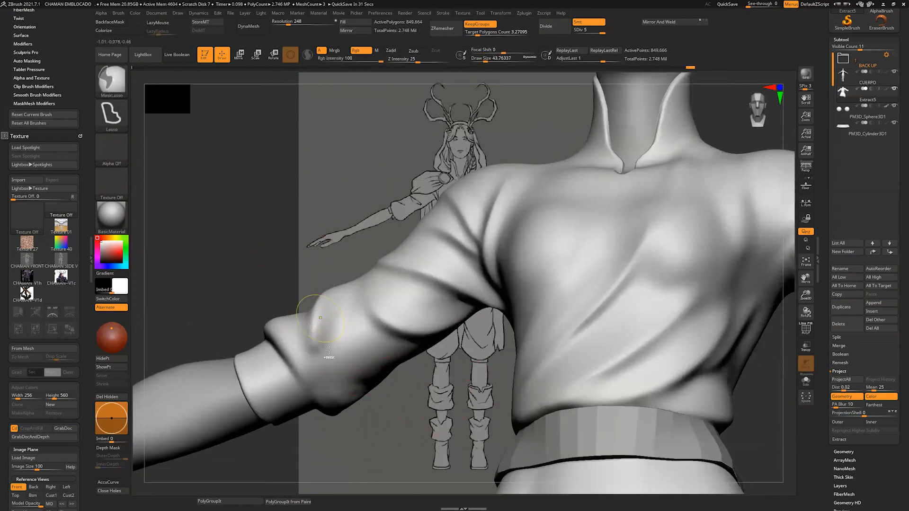
# Step: Refine the bunched folds around the elbow just above the sleeve's cuff
pyautogui.moveTo(360, 426); pyautogui.dragTo(386, 433)
pyautogui.moveTo(349, 296); pyautogui.dragTo(331, 412)
pyautogui.moveTo(367, 437)
pyautogui.mouseDown()
pyautogui.moveTo(259, 383)
pyautogui.moveTo(341, 426)
pyautogui.mouseUp()
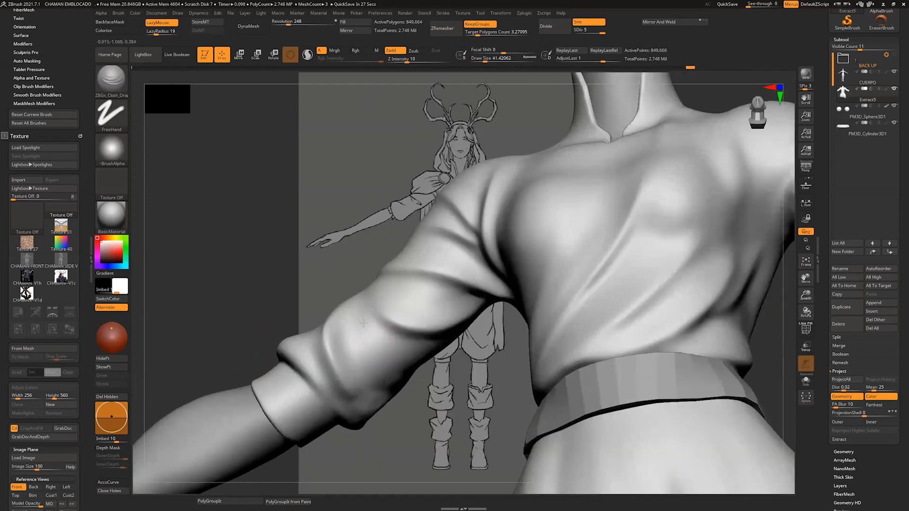
pyautogui.moveTo(376, 321)
pyautogui.mouseDown()
pyautogui.moveTo(376, 402)
pyautogui.moveTo(426, 419)
pyautogui.moveTo(371, 355)
pyautogui.mouseUp()
pyautogui.moveTo(408, 403)
pyautogui.mouseDown()
pyautogui.moveTo(380, 349)
pyautogui.moveTo(393, 365)
pyautogui.mouseUp()
# Step: Sculpt a deep diagonal fold across the shirt's lower back toward the waist with a larger brush
pyautogui.moveTo(355, 325)
pyautogui.mouseDown()
pyautogui.moveTo(362, 413)
pyautogui.moveTo(469, 408)
pyautogui.moveTo(699, 254)
pyautogui.moveTo(729, 213)
pyautogui.mouseUp()
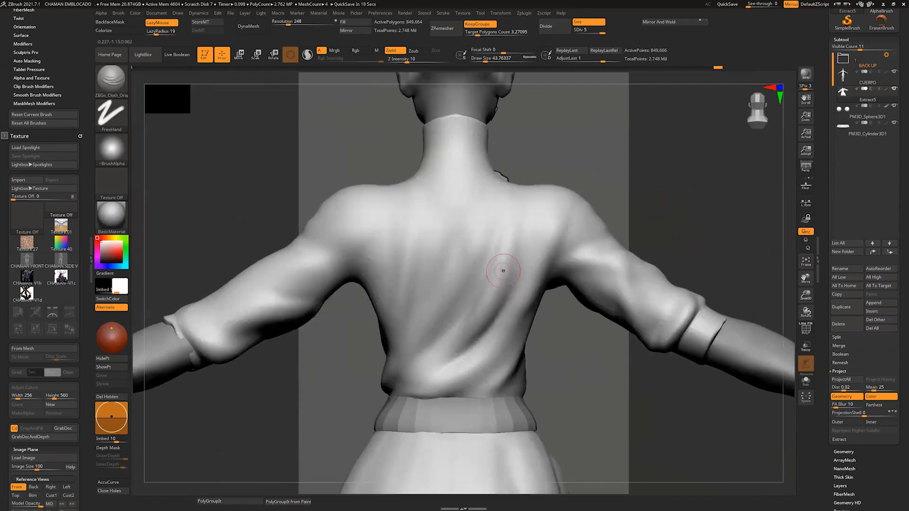
pyautogui.moveTo(503, 265)
pyautogui.mouseDown()
pyautogui.moveTo(464, 349)
pyautogui.moveTo(393, 392)
pyautogui.moveTo(500, 308)
pyautogui.moveTo(563, 334)
pyautogui.mouseUp()
pyautogui.press(']')
pyautogui.press(']')
pyautogui.press(']')
pyautogui.press(']')
pyautogui.press(']')
pyautogui.moveTo(528, 294)
pyautogui.mouseDown()
pyautogui.moveTo(483, 365)
pyautogui.moveTo(417, 397)
pyautogui.mouseUp()
pyautogui.keyDown('shift'); pyautogui.moveTo(440, 386); pyautogui.dragTo(506, 332); pyautogui.keyUp('shift')
# Step: Add further parallel diagonal folds from the side of the shirt's back down to the waist
pyautogui.moveTo(588, 341); pyautogui.dragTo(558, 331)
pyautogui.moveTo(563, 322)
pyautogui.mouseDown()
pyautogui.moveTo(528, 372)
pyautogui.moveTo(447, 398)
pyautogui.mouseUp()
pyautogui.keyDown('shift'); pyautogui.moveTo(478, 386); pyautogui.dragTo(543, 327); pyautogui.keyUp('shift')
pyautogui.moveTo(568, 327); pyautogui.dragTo(545, 322, button='right')
pyautogui.moveTo(568, 321)
pyautogui.mouseDown()
pyautogui.moveTo(559, 369)
pyautogui.moveTo(495, 407)
pyautogui.moveTo(564, 351)
pyautogui.mouseUp()
# Step: Extend long diagonal folds from the shirt's upper back down to the opposite side of the waist
pyautogui.moveTo(610, 262); pyautogui.dragTo(549, 250, button='right')
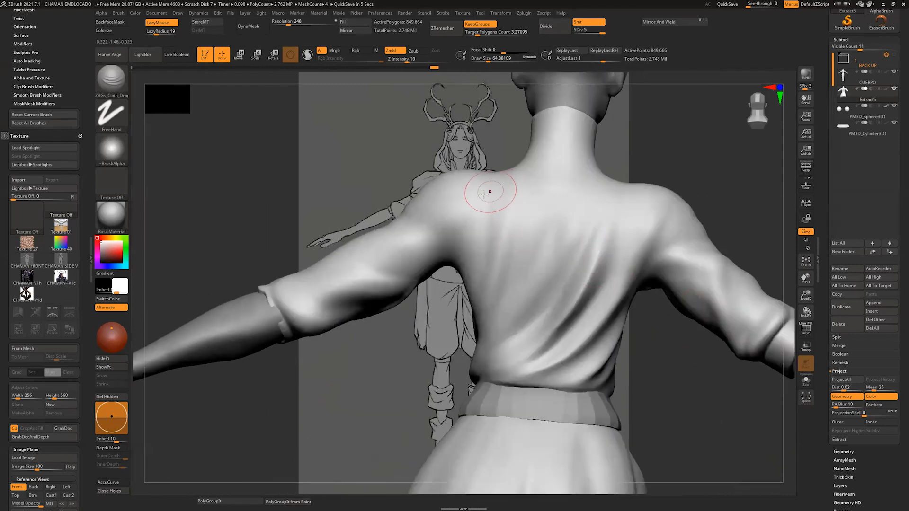
pyautogui.moveTo(609, 230); pyautogui.dragTo(677, 205, button='right')
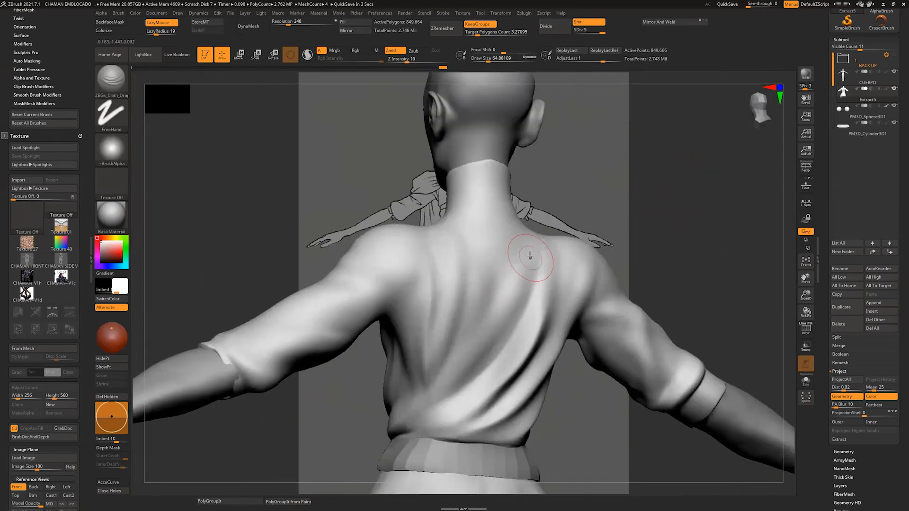
pyautogui.moveTo(533, 262)
pyautogui.mouseDown()
pyautogui.moveTo(458, 371)
pyautogui.moveTo(373, 431)
pyautogui.mouseUp()
pyautogui.keyDown('shift'); pyautogui.moveTo(447, 361); pyautogui.dragTo(518, 272); pyautogui.keyUp('shift')
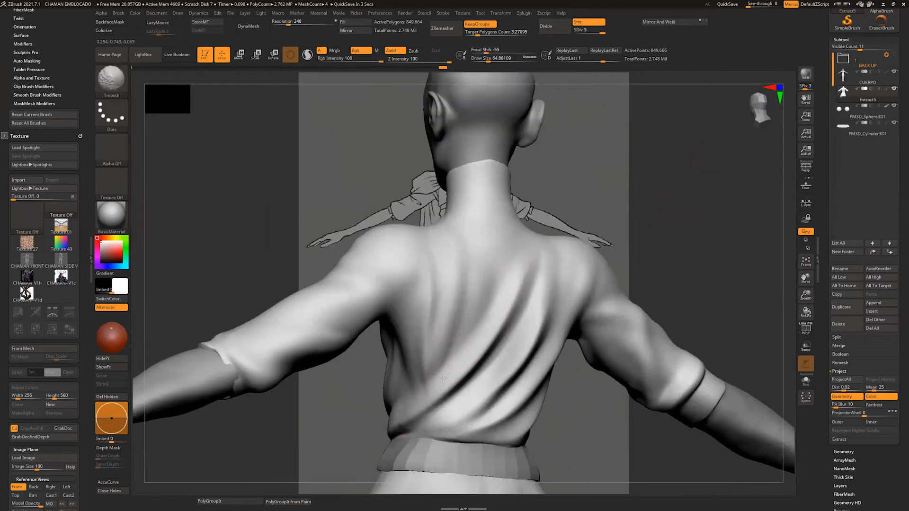
# Step: Select the CUERPO subtool, isolate it, and mask a sleeveless vest area over the upper torso
pyautogui.moveTo(618, 214)
pyautogui.mouseDown(button='right')
pyautogui.moveTo(595, 200)
pyautogui.moveTo(640, 205)
pyautogui.moveTo(591, 266)
pyautogui.moveTo(612, 253)
pyautogui.mouseUp(button='right')
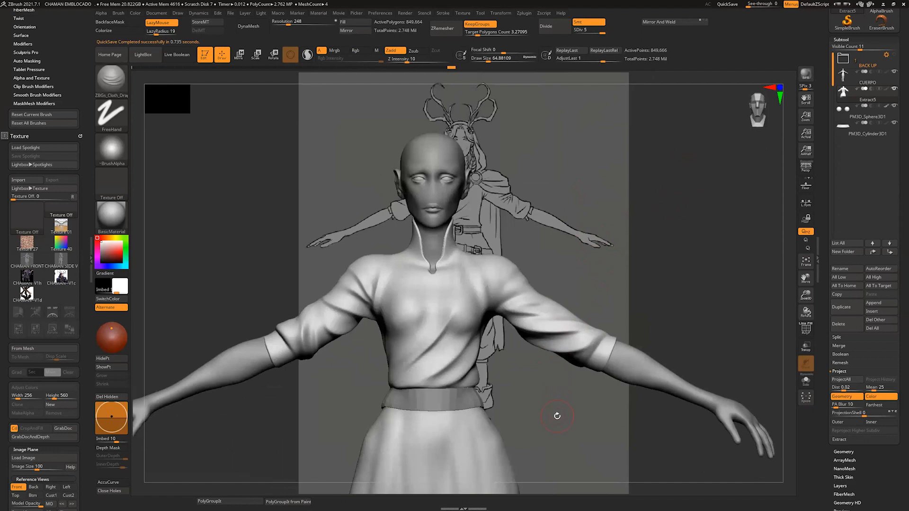
pyautogui.click(846, 77)
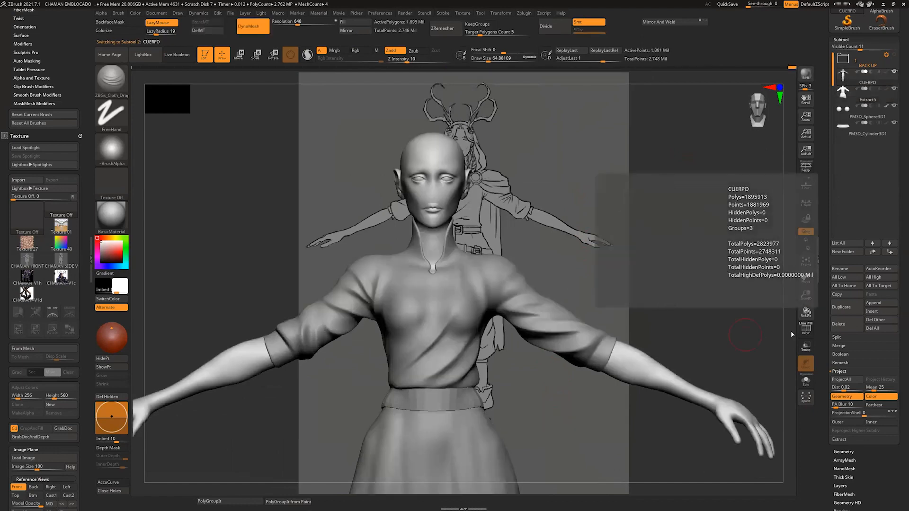
pyautogui.click(806, 380)
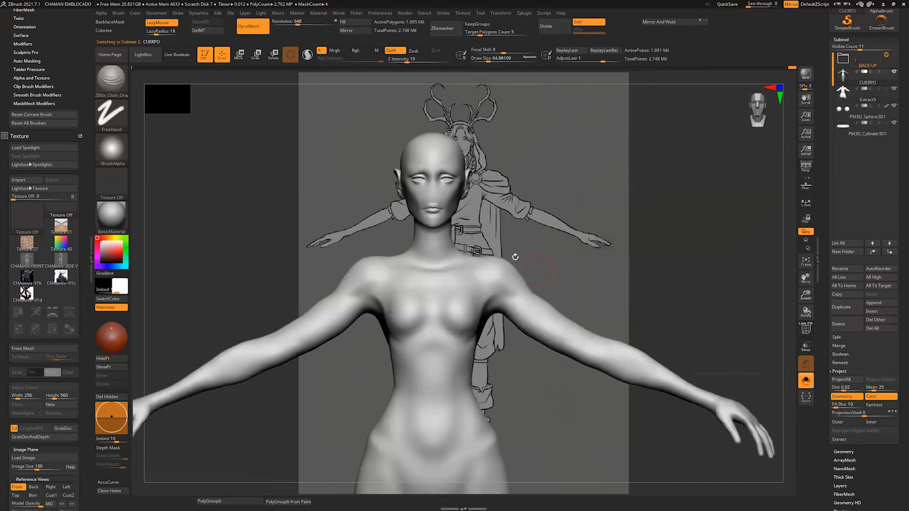
pyautogui.moveTo(401, 254)
pyautogui.keyDown('ctrl'); pyautogui.mouseDown()
pyautogui.moveTo(392, 364)
pyautogui.moveTo(477, 358)
pyautogui.moveTo(481, 338)
pyautogui.moveTo(441, 308)
pyautogui.moveTo(400, 334)
pyautogui.mouseUp(); pyautogui.keyUp('ctrl')
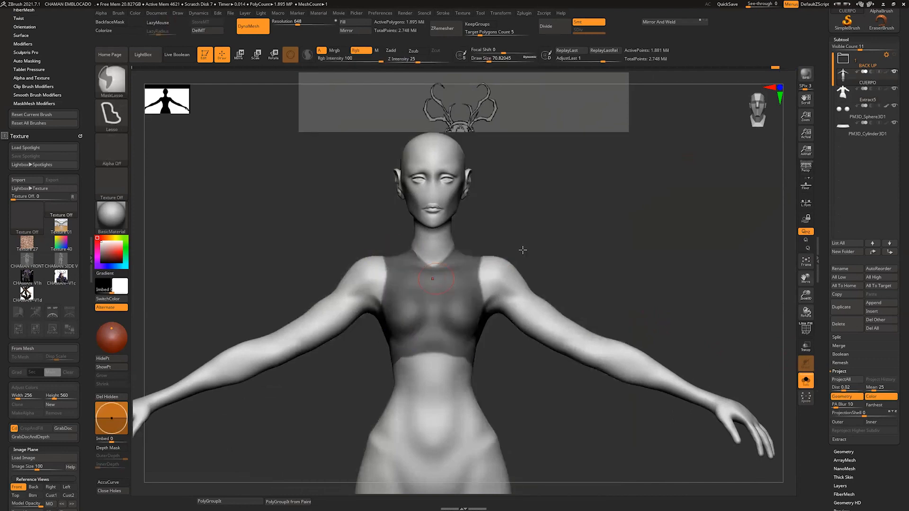
pyautogui.moveTo(634, 249)
pyautogui.mouseDown()
pyautogui.moveTo(568, 246)
pyautogui.moveTo(590, 240)
pyautogui.mouseUp()
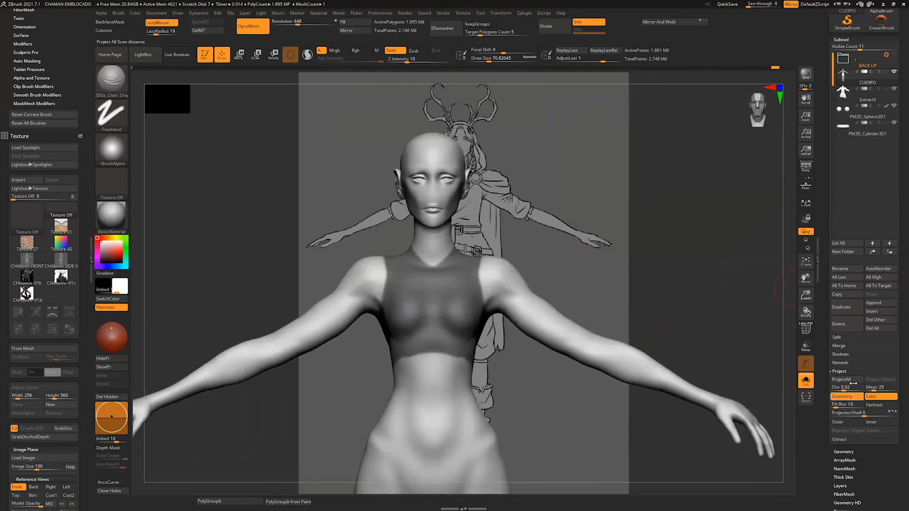
# Step: Extract the masked torso area as a new subtool with a thickness of 0.00684, and show all subtools again
pyautogui.click(840, 439)
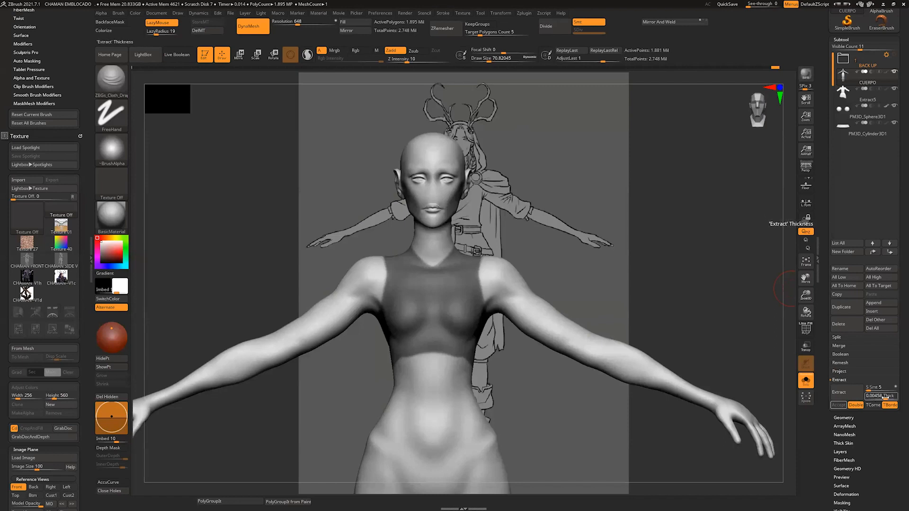
pyautogui.moveTo(884, 397); pyautogui.dragTo(885, 398)
pyautogui.click(885, 396)
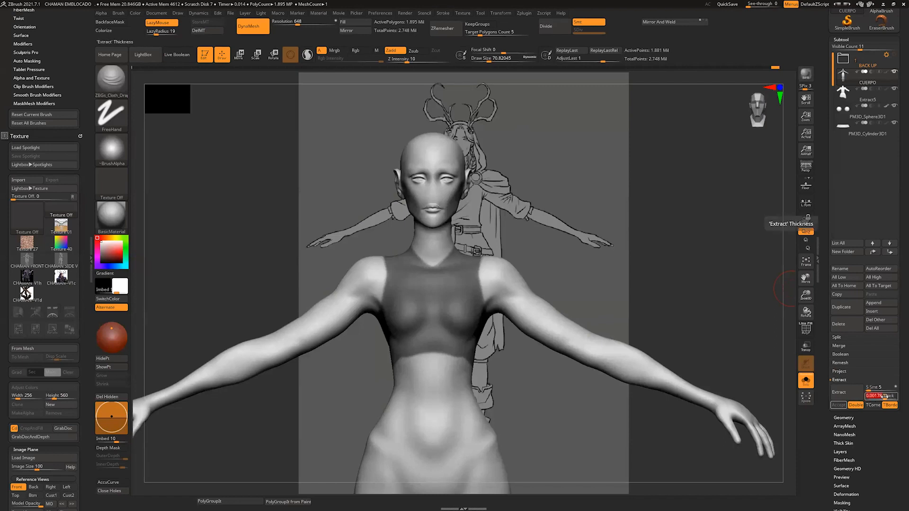
pyautogui.click(885, 397)
pyautogui.click(885, 397)
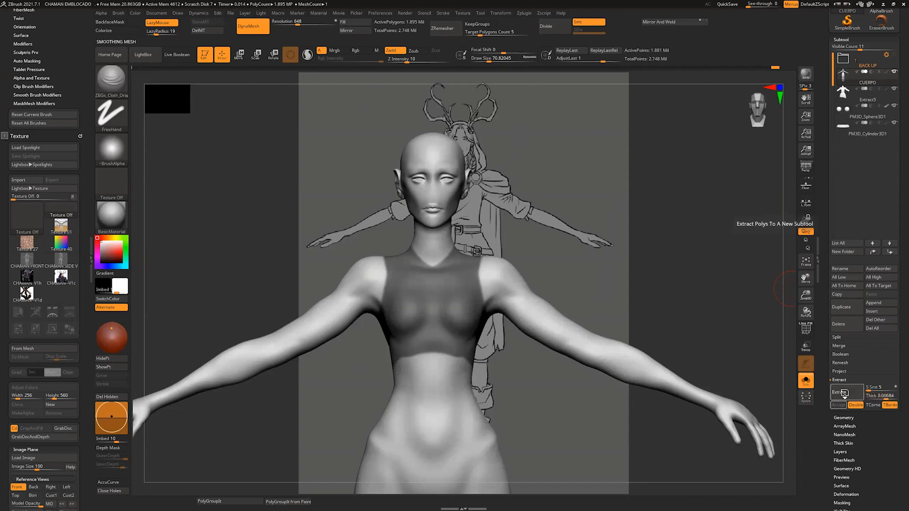
pyautogui.click(833, 397)
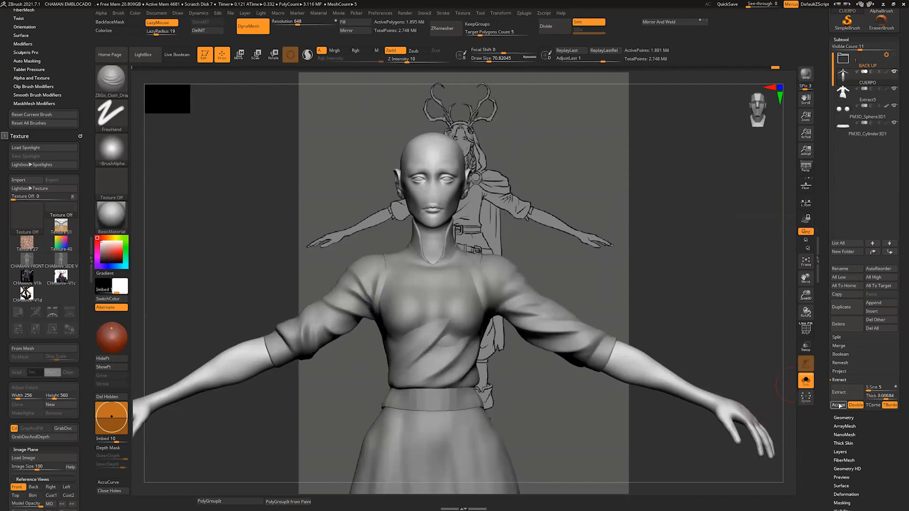
pyautogui.click(839, 406)
pyautogui.click(806, 380)
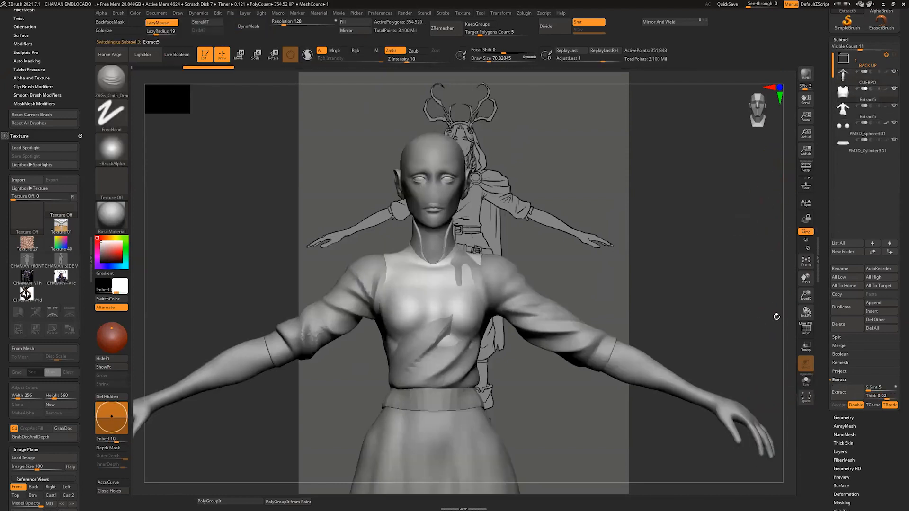
# Step: Pull the extracted vest outward over the shirt around the chest, sides and hem with a large Move brush
pyautogui.moveTo(777, 317); pyautogui.dragTo(700, 317)
pyautogui.press('b')
pyautogui.press('m')
pyautogui.press('v')
pyautogui.press('s')
pyautogui.click(441, 300)
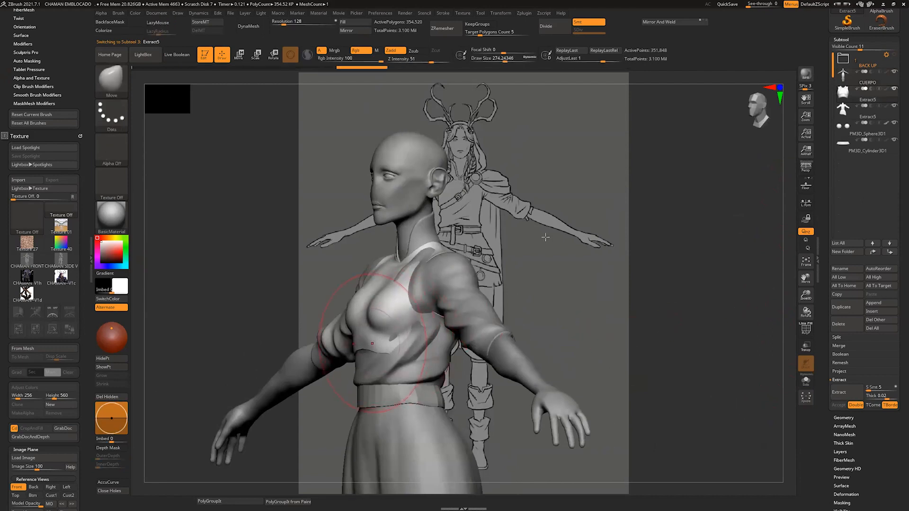
pyautogui.moveTo(545, 238)
pyautogui.mouseDown()
pyautogui.moveTo(414, 310)
pyautogui.moveTo(483, 367)
pyautogui.mouseUp()
pyautogui.press('s')
pyautogui.click(413, 365)
pyautogui.moveTo(419, 364); pyautogui.dragTo(423, 372)
pyautogui.moveTo(539, 391)
pyautogui.mouseDown()
pyautogui.moveTo(520, 391)
pyautogui.moveTo(576, 285)
pyautogui.mouseUp()
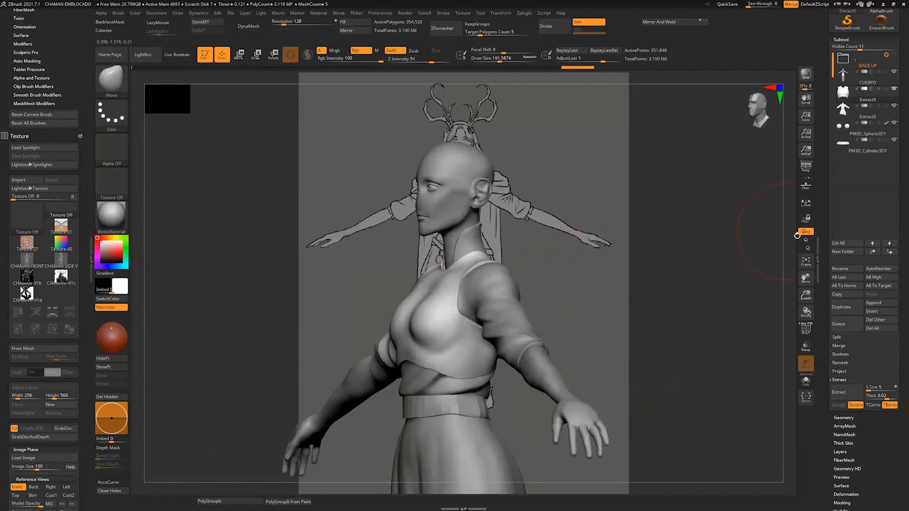
pyautogui.keyDown('shift'); pyautogui.moveTo(797, 235); pyautogui.dragTo(810, 366); pyautogui.keyUp('shift')
pyautogui.click(807, 383)
pyautogui.click(806, 383)
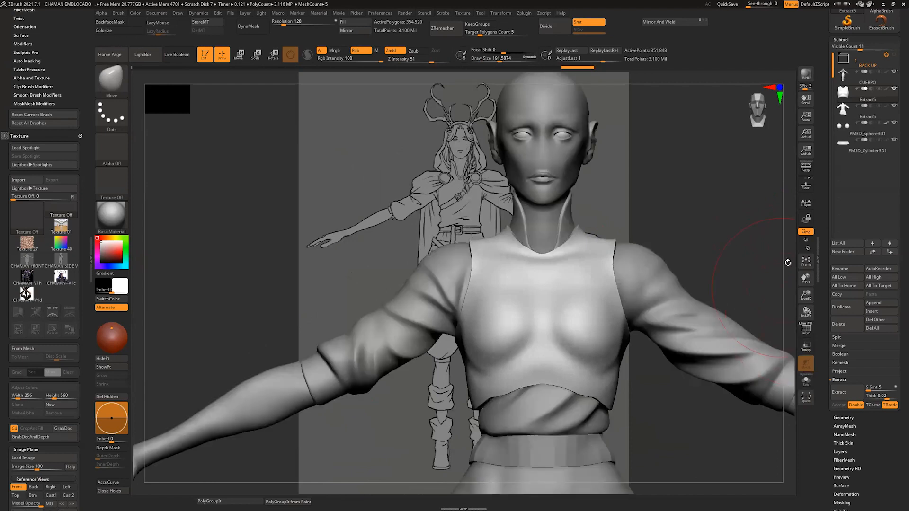
pyautogui.moveTo(787, 262); pyautogui.dragTo(786, 274)
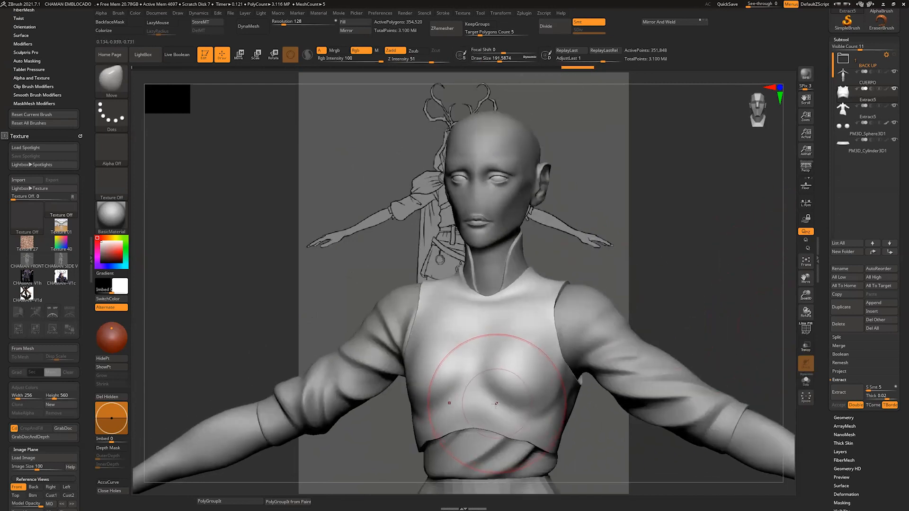
# Step: Flatten the vest's surface beneath the bust and along the sides with the hPolish brush
pyautogui.press('b')
pyautogui.press('h')
pyautogui.press('p')
pyautogui.moveTo(561, 262); pyautogui.dragTo(646, 252)
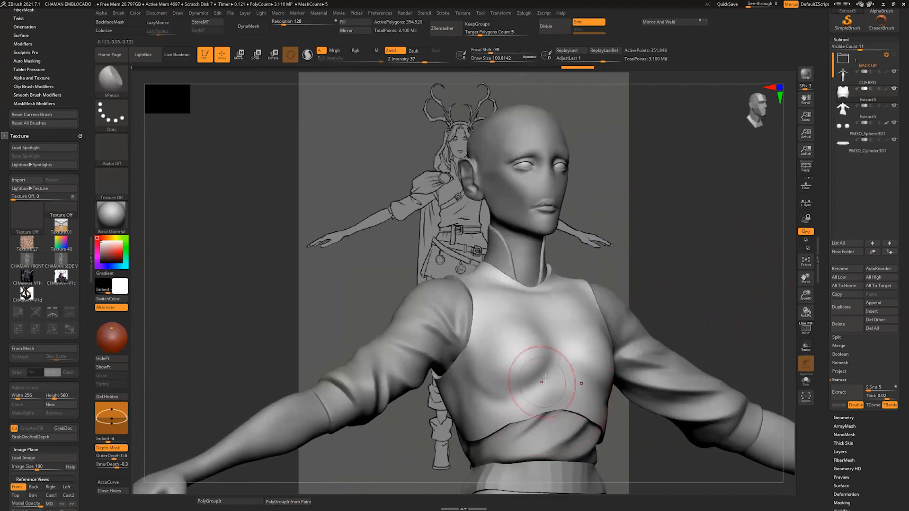
pyautogui.press('s')
pyautogui.moveTo(552, 379)
pyautogui.mouseDown()
pyautogui.moveTo(522, 403)
pyautogui.moveTo(524, 392)
pyautogui.mouseUp()
pyautogui.moveTo(638, 287); pyautogui.dragTo(672, 288)
pyautogui.moveTo(461, 406); pyautogui.dragTo(450, 424)
pyautogui.moveTo(631, 277); pyautogui.dragTo(518, 325)
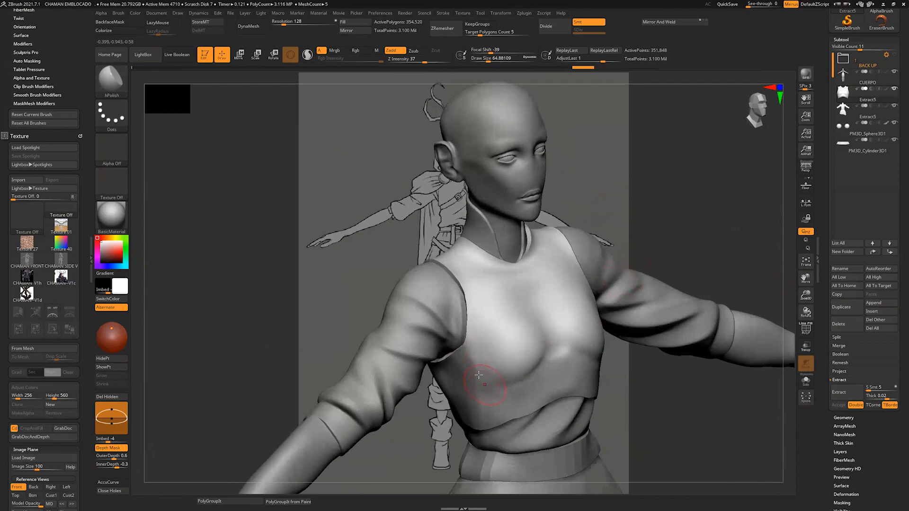
pyautogui.moveTo(648, 220); pyautogui.dragTo(652, 201)
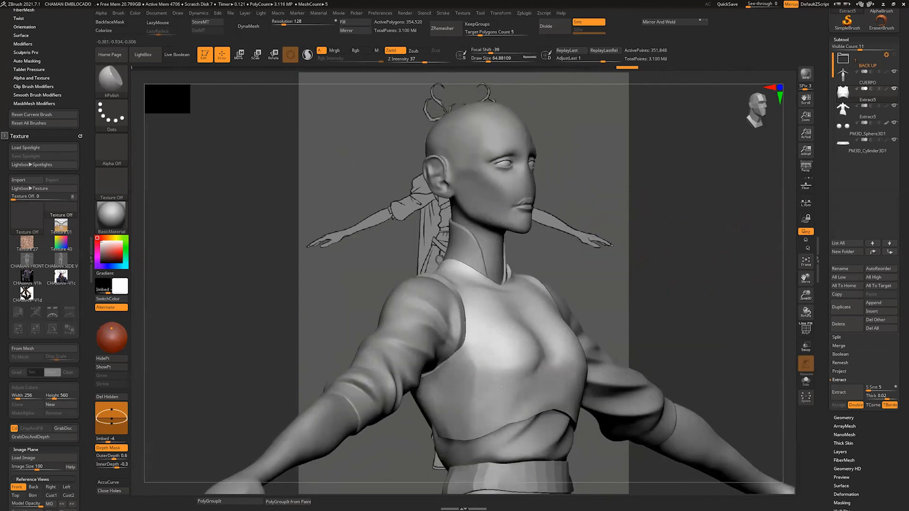
pyautogui.moveTo(551, 370)
pyautogui.mouseDown()
pyautogui.moveTo(510, 368)
pyautogui.moveTo(563, 366)
pyautogui.mouseUp()
pyautogui.keyDown('alt'); pyautogui.moveTo(676, 238); pyautogui.dragTo(631, 237); pyautogui.keyUp('alt')
# Step: Try building up a raised V-shaped form at the centre of the vest's chest with the ClayBuildup brush
pyautogui.press('1')
pyautogui.press('2')
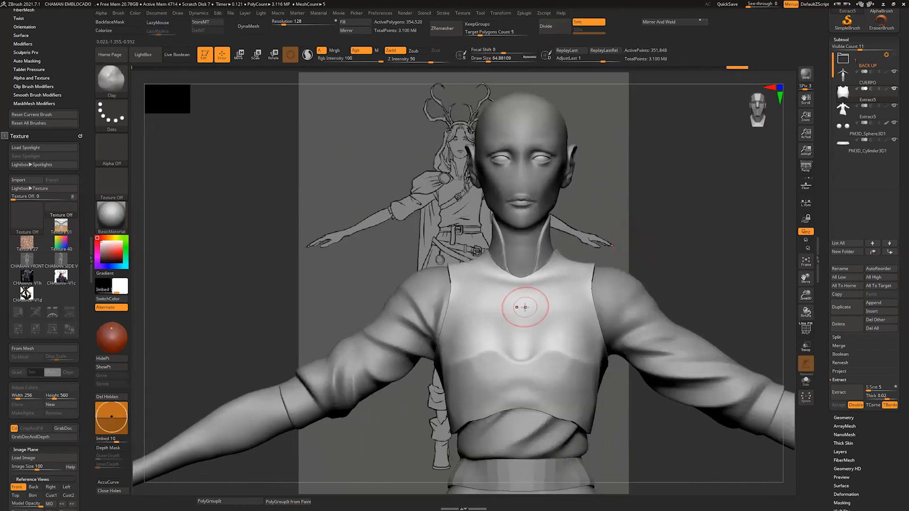
pyautogui.press('3')
pyautogui.moveTo(516, 293); pyautogui.dragTo(517, 351)
pyautogui.keyDown('alt'); pyautogui.moveTo(630, 246); pyautogui.dragTo(628, 268); pyautogui.keyUp('alt')
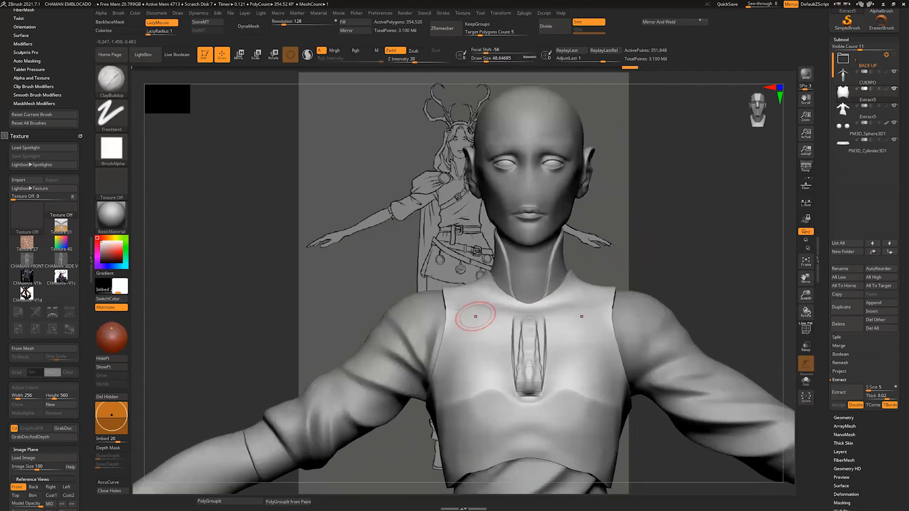
pyautogui.moveTo(459, 310); pyautogui.dragTo(524, 384)
pyautogui.moveTo(474, 315)
pyautogui.mouseDown()
pyautogui.moveTo(524, 372)
pyautogui.moveTo(523, 353)
pyautogui.mouseUp()
pyautogui.moveTo(469, 313); pyautogui.dragTo(524, 380)
pyautogui.moveTo(510, 318); pyautogui.dragTo(527, 356)
pyautogui.moveTo(638, 240)
pyautogui.mouseDown()
pyautogui.moveTo(676, 242)
pyautogui.moveTo(632, 242)
pyautogui.mouseUp()
# Step: Try DynaMesh on the vest at resolutions 128 and 528, and undo back past the chest build-up
pyautogui.click(253, 26)
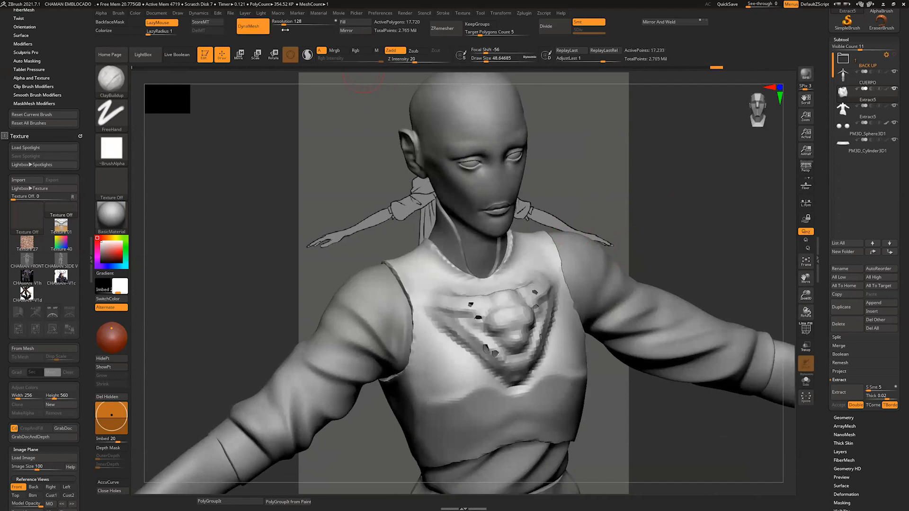
pyautogui.hotkey('ctrl', 'z')
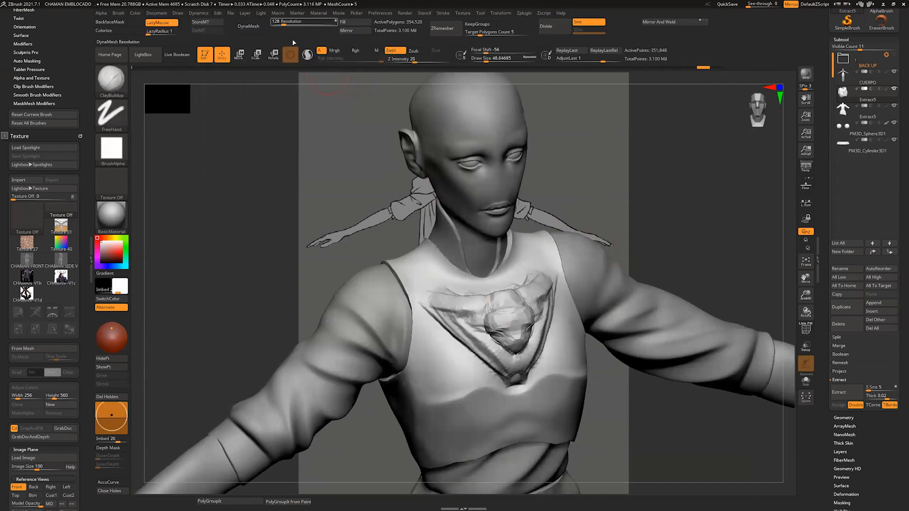
pyautogui.click(295, 23)
pyautogui.click(253, 26)
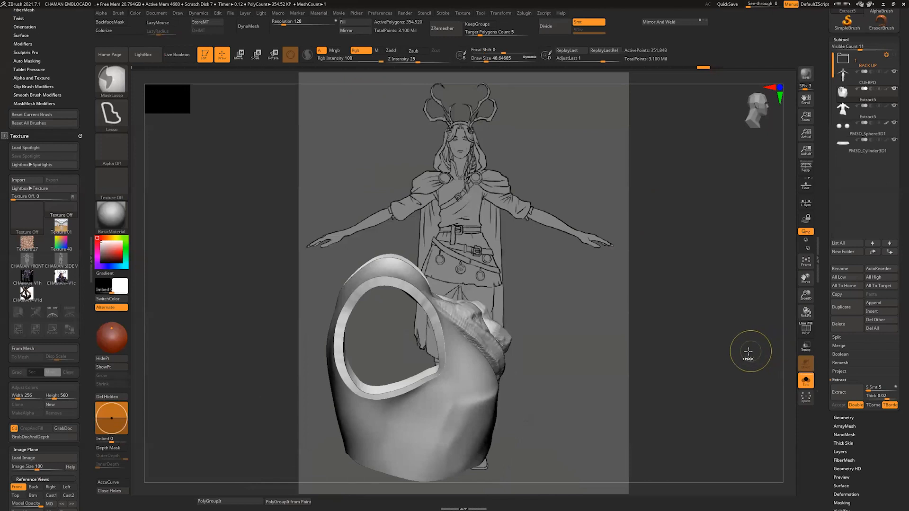
pyautogui.hotkey('ctrl', 'z')
pyautogui.hotkey('ctrl', 'z')
pyautogui.hotkey('ctrl', 'z')
pyautogui.hotkey('ctrl', 'z')
pyautogui.hotkey('ctrl', 'z')
pyautogui.hotkey('ctrl', 'z')
pyautogui.hotkey('ctrl', 'z')
pyautogui.hotkey('ctrl', 'z')
pyautogui.hotkey('ctrl', 'z')
pyautogui.hotkey('ctrl', 'z')
pyautogui.hotkey('ctrl', 'z')
pyautogui.hotkey('ctrl', 'z')
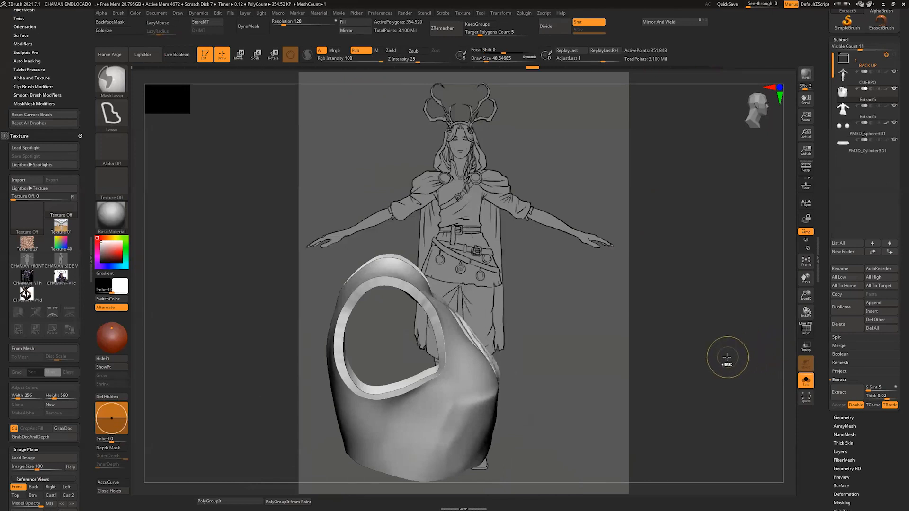
pyautogui.moveTo(727, 357); pyautogui.dragTo(722, 365)
pyautogui.hotkey('ctrl', 'z')
pyautogui.hotkey('ctrl', 'z')
pyautogui.hotkey('ctrl', 'z')
pyautogui.hotkey('ctrl', 'z')
# Step: Isolate one of the vest's polygroups using the polyframe display, close the mesh's holes, and show the whole character again
pyautogui.click(807, 331)
pyautogui.moveTo(594, 329); pyautogui.dragTo(609, 325)
pyautogui.keyDown('ctrl'); pyautogui.keyDown('shift'); pyautogui.click(375, 345); pyautogui.keyUp('shift'); pyautogui.keyUp('ctrl')
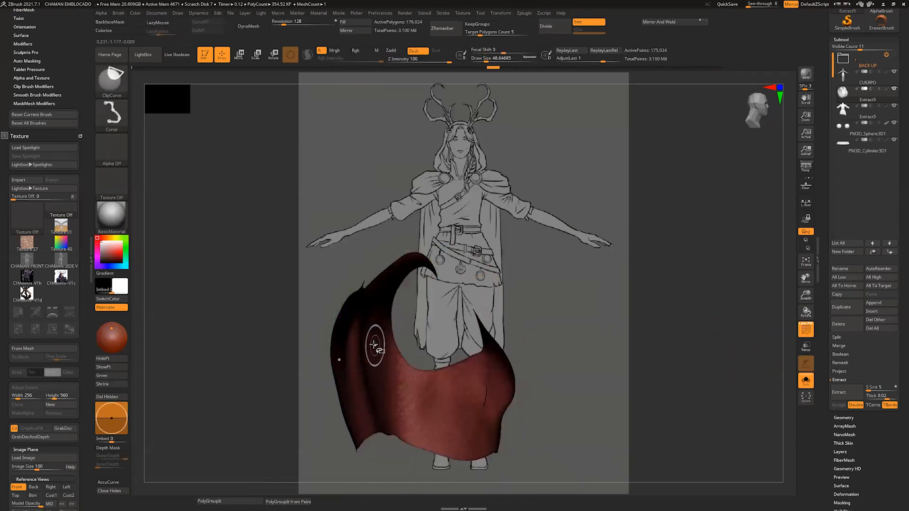
pyautogui.keyDown('ctrl'); pyautogui.keyDown('shift'); pyautogui.click(375, 345); pyautogui.keyUp('shift'); pyautogui.keyUp('ctrl')
pyautogui.moveTo(670, 286); pyautogui.dragTo(578, 290)
pyautogui.click(118, 494)
pyautogui.click(806, 329)
pyautogui.moveTo(706, 359)
pyautogui.mouseDown()
pyautogui.moveTo(676, 354)
pyautogui.moveTo(646, 327)
pyautogui.mouseUp()
pyautogui.click(806, 381)
# Step: Fill the area between the breasts with a V-shaped ClayBuildup mass on the vest's chest
pyautogui.moveTo(362, 284)
pyautogui.mouseDown()
pyautogui.moveTo(417, 327)
pyautogui.moveTo(438, 372)
pyautogui.mouseUp()
pyautogui.moveTo(379, 296); pyautogui.dragTo(435, 352)
pyautogui.moveTo(360, 284); pyautogui.dragTo(428, 288)
pyautogui.moveTo(412, 296); pyautogui.dragTo(435, 334)
pyautogui.moveTo(374, 295)
pyautogui.mouseDown()
pyautogui.moveTo(428, 326)
pyautogui.moveTo(440, 358)
pyautogui.mouseUp()
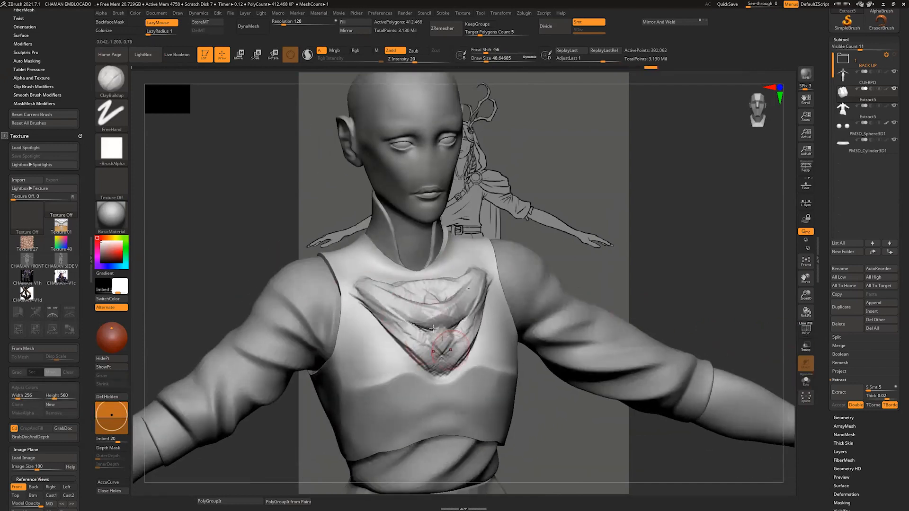
# Step: Smooth the V-shaped mass on the vest's chest and reshape its centre with the Move brush
pyautogui.moveTo(535, 229); pyautogui.dragTo(572, 231)
pyautogui.press('b')
pyautogui.press('m')
pyautogui.press('v')
pyautogui.press('s')
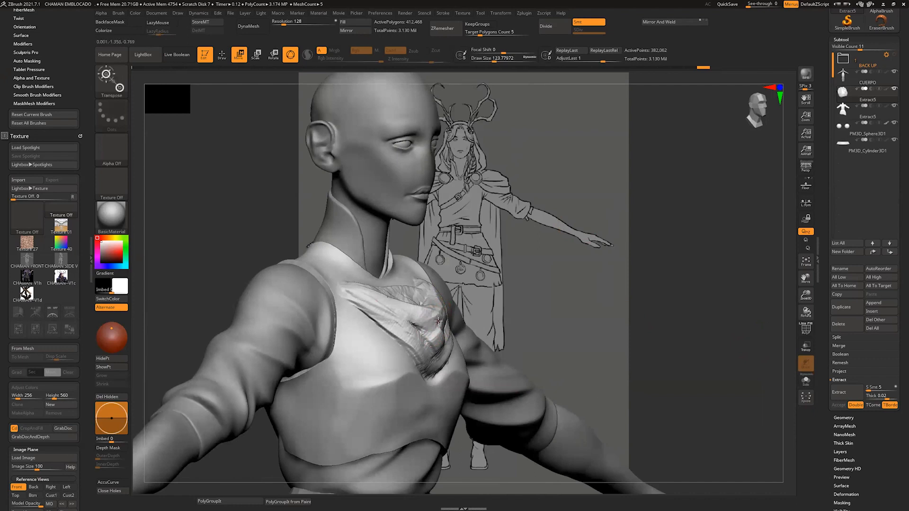
pyautogui.press('s')
pyautogui.moveTo(428, 322); pyautogui.dragTo(436, 322)
pyautogui.moveTo(435, 323); pyautogui.dragTo(438, 306)
pyautogui.moveTo(611, 284); pyautogui.dragTo(570, 282)
pyautogui.moveTo(429, 332); pyautogui.dragTo(426, 322)
pyautogui.moveTo(587, 237); pyautogui.dragTo(595, 223)
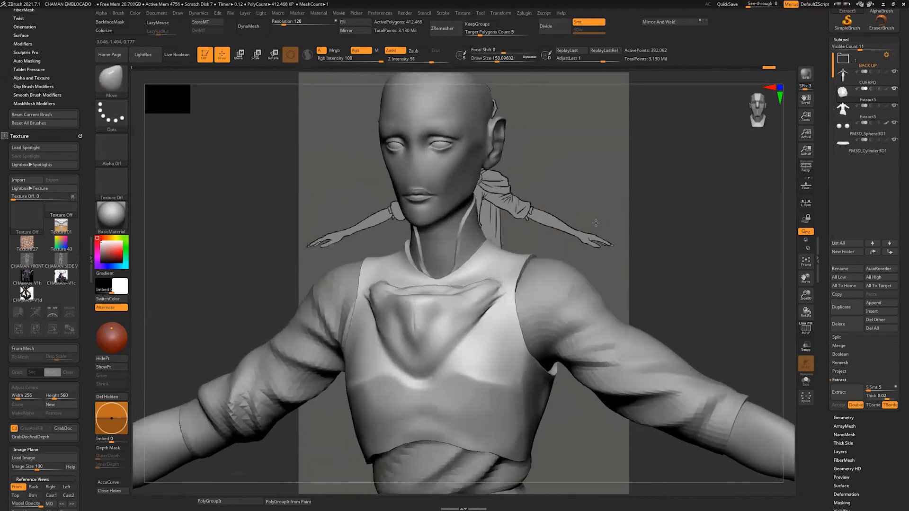
# Step: Flatten the planes and upper edge of the V-shaped chest mass with the hPolish brush
pyautogui.press('b')
pyautogui.press('h')
pyautogui.press('p')
pyautogui.moveTo(438, 322)
pyautogui.mouseDown()
pyautogui.moveTo(450, 305)
pyautogui.moveTo(426, 348)
pyautogui.mouseUp()
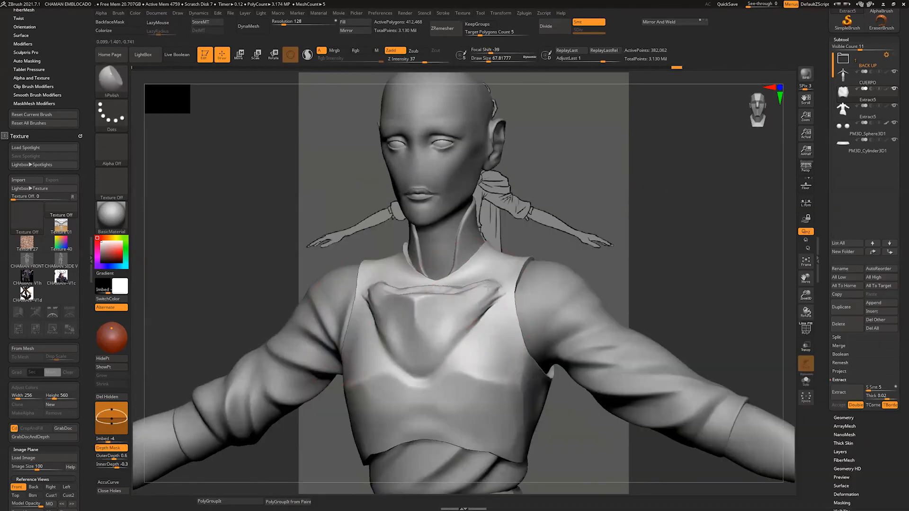
pyautogui.moveTo(478, 303); pyautogui.dragTo(440, 350)
pyautogui.moveTo(587, 247); pyautogui.dragTo(585, 279)
pyautogui.moveTo(409, 277)
pyautogui.mouseDown()
pyautogui.moveTo(466, 280)
pyautogui.moveTo(426, 286)
pyautogui.mouseUp()
pyautogui.moveTo(592, 225); pyautogui.dragTo(590, 187)
pyautogui.moveTo(412, 297); pyautogui.dragTo(414, 315)
pyautogui.moveTo(493, 284); pyautogui.dragTo(447, 349)
pyautogui.keyDown('shift'); pyautogui.moveTo(610, 201); pyautogui.dragTo(665, 246); pyautogui.keyUp('shift')
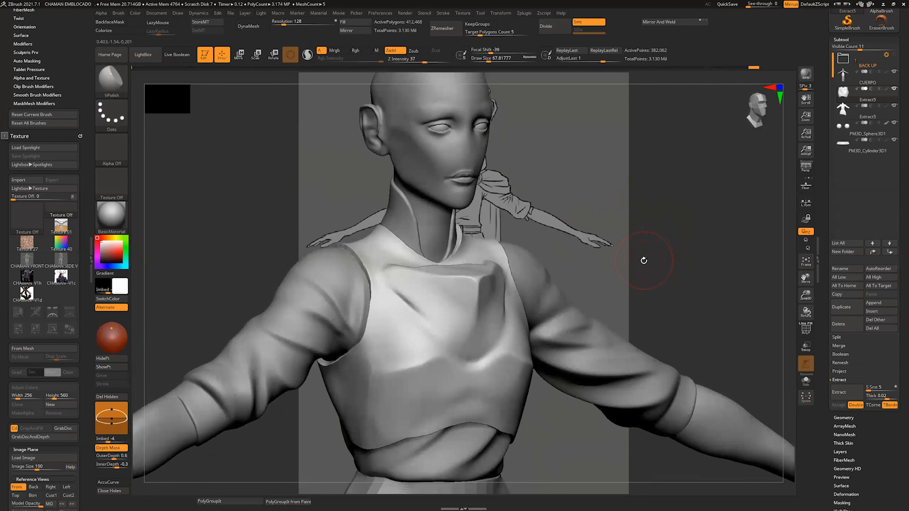
# Step: Isolate the vest, fill it with white using SubTool Master, and switch the painting colour to black
pyautogui.click(807, 381)
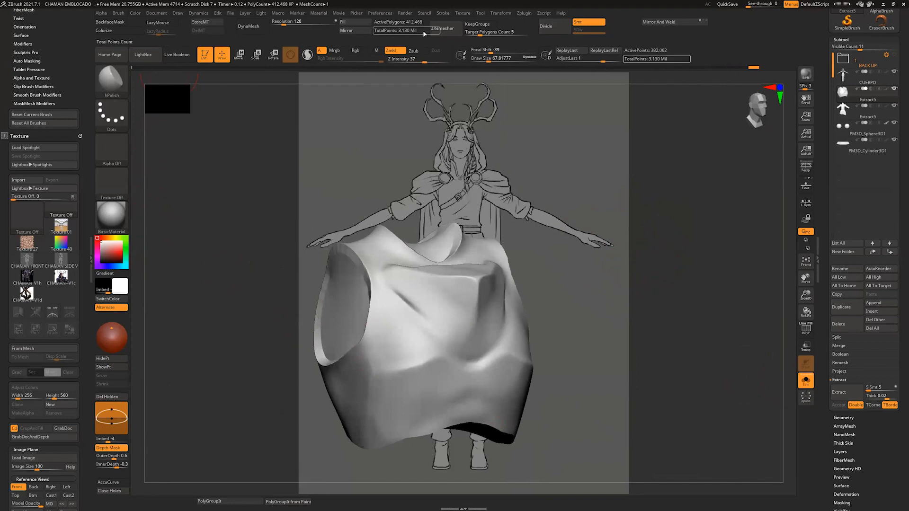
pyautogui.click(524, 12)
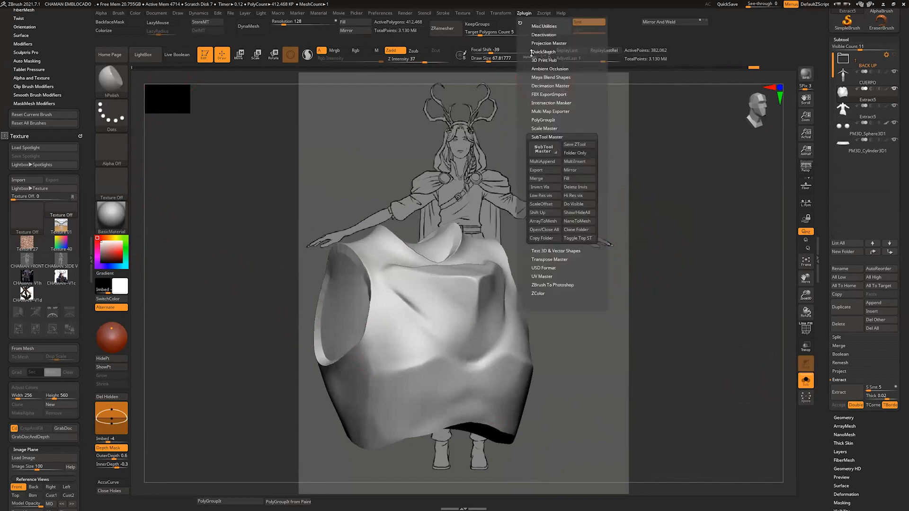
pyautogui.click(568, 179)
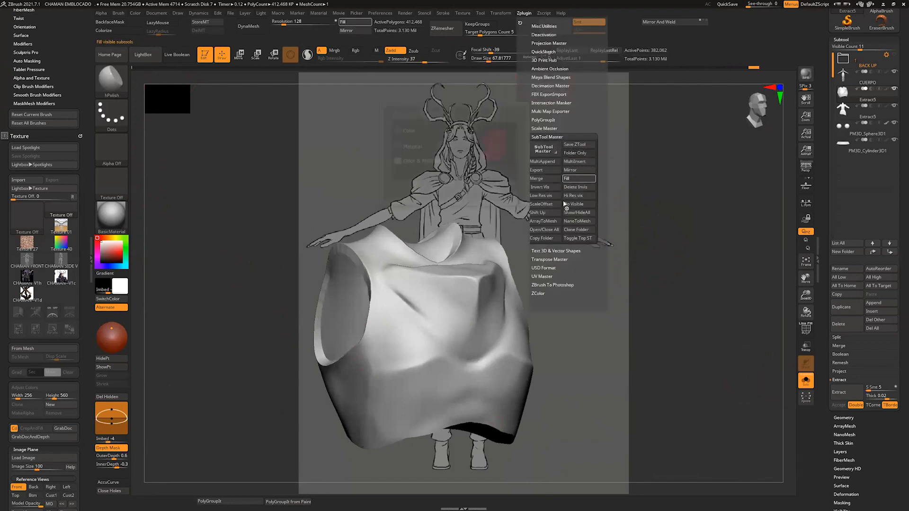
pyautogui.click(415, 190)
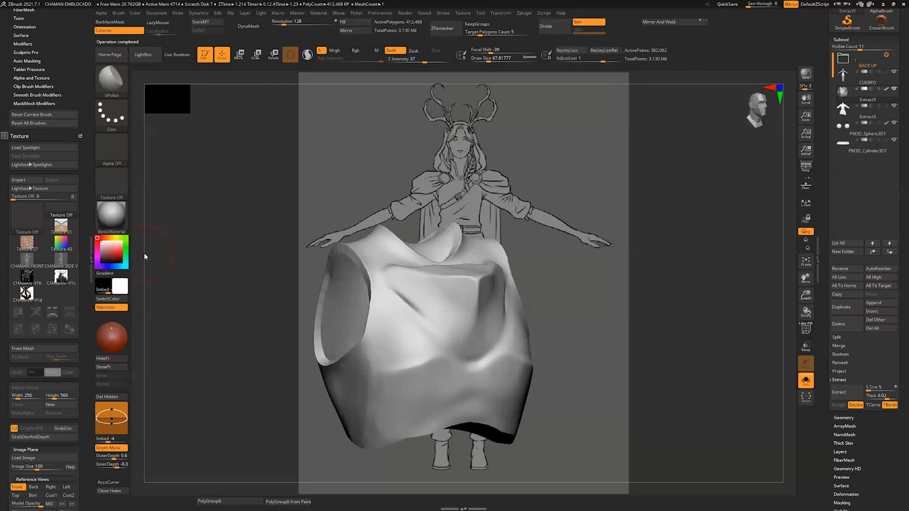
pyautogui.moveTo(593, 283); pyautogui.dragTo(582, 291)
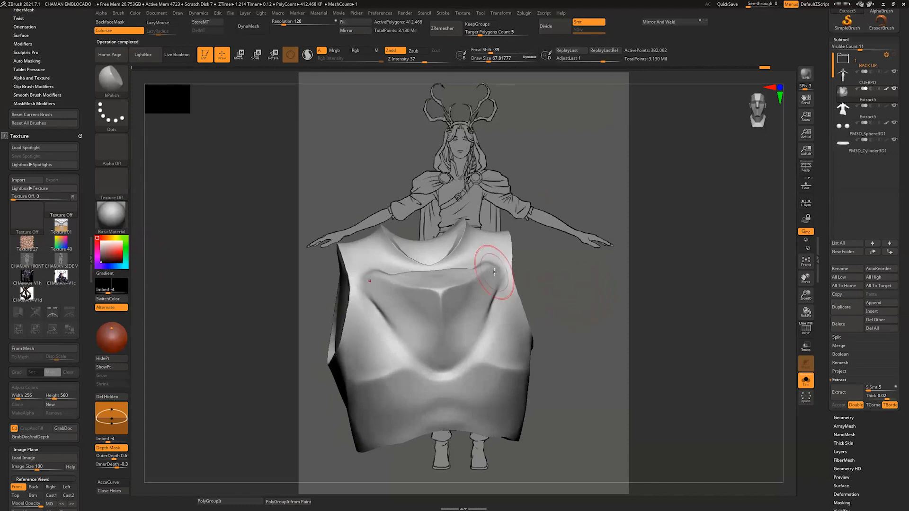
# Step: Switch to the Standard brush with a draw size of about 14
pyautogui.press('b')
pyautogui.press('s')
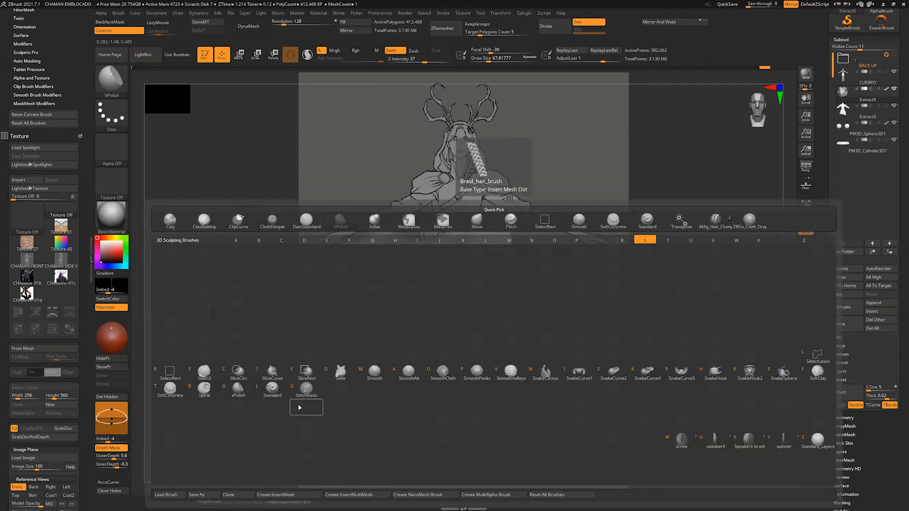
pyautogui.click(272, 388)
pyautogui.press('s')
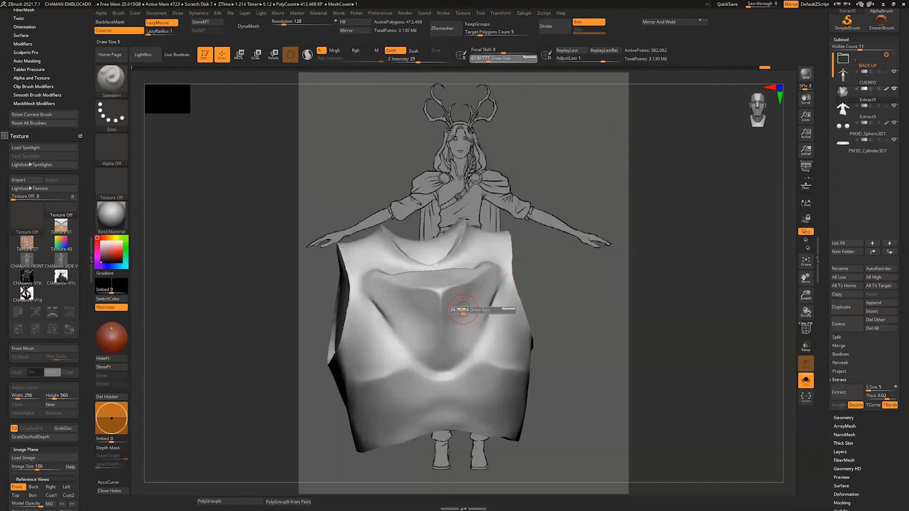
pyautogui.moveTo(458, 309); pyautogui.dragTo(463, 301)
pyautogui.moveTo(580, 268); pyautogui.dragTo(544, 269)
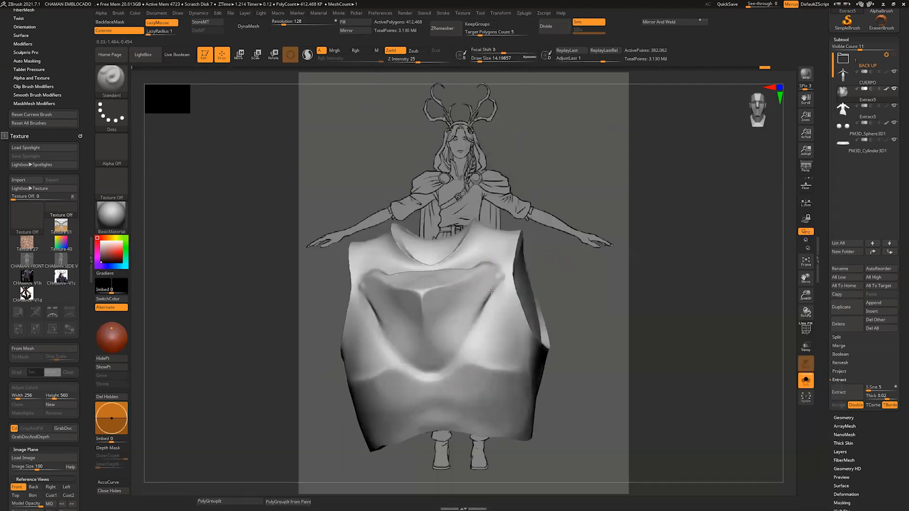
pyautogui.moveTo(491, 291); pyautogui.dragTo(485, 303)
pyautogui.hotkey('ctrl', 'z')
pyautogui.moveTo(496, 271); pyautogui.dragTo(435, 377)
pyautogui.moveTo(435, 378)
pyautogui.mouseDown()
pyautogui.moveTo(476, 316)
pyautogui.moveTo(497, 385)
pyautogui.mouseUp()
pyautogui.hotkey('ctrl', 'z')
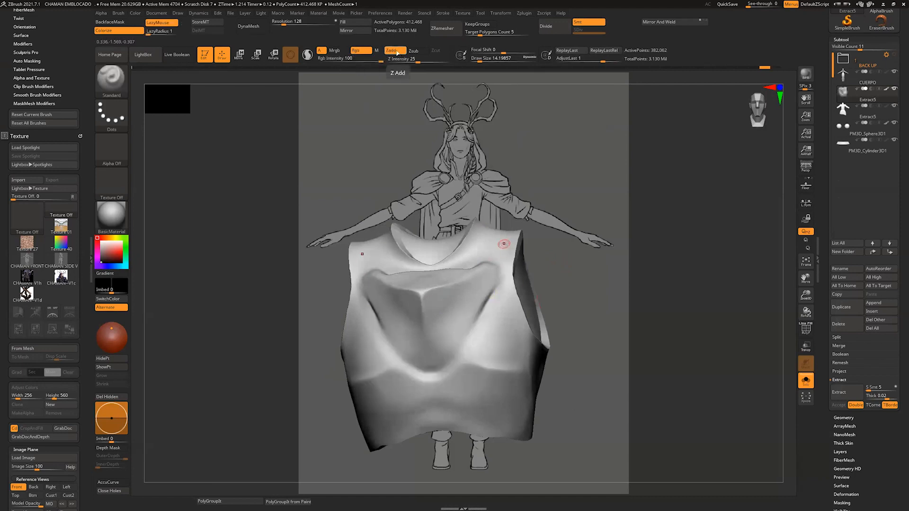
# Step: With the brush set to colour only, paint black lines around the V-shaped mass, down its centre and across below the bust
pyautogui.moveTo(486, 302); pyautogui.dragTo(438, 373)
pyautogui.moveTo(612, 337); pyautogui.dragTo(554, 346)
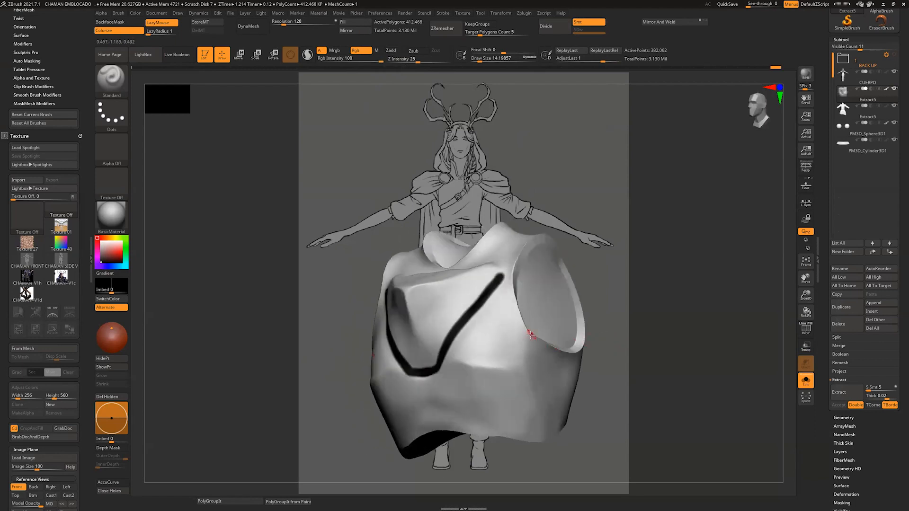
pyautogui.moveTo(642, 335)
pyautogui.keyDown('alt'); pyautogui.mouseDown()
pyautogui.moveTo(667, 300)
pyautogui.moveTo(661, 285)
pyautogui.mouseUp(); pyautogui.keyUp('alt')
pyautogui.press('s')
pyautogui.click(493, 249)
pyautogui.moveTo(500, 259)
pyautogui.mouseDown()
pyautogui.moveTo(492, 241)
pyautogui.moveTo(411, 267)
pyautogui.mouseUp()
pyautogui.hotkey('ctrl', 'z')
pyautogui.moveTo(498, 254); pyautogui.dragTo(375, 280)
pyautogui.moveTo(579, 214); pyautogui.dragTo(627, 211)
pyautogui.moveTo(434, 256); pyautogui.dragTo(398, 358)
pyautogui.moveTo(561, 251); pyautogui.dragTo(600, 278)
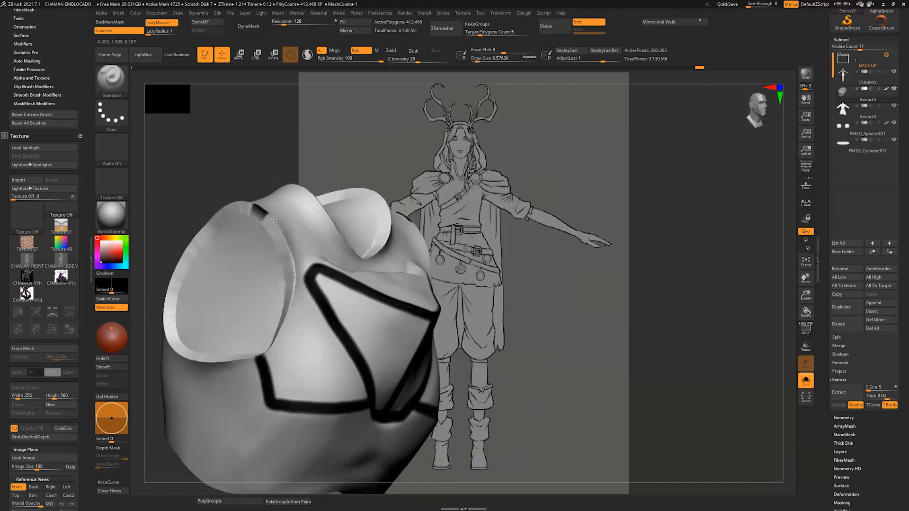
# Step: Paint a black line all the way around the rim of the vest's armhole
pyautogui.moveTo(274, 219); pyautogui.dragTo(293, 260)
pyautogui.moveTo(502, 137); pyautogui.dragTo(503, 166)
pyautogui.moveTo(256, 206)
pyautogui.mouseDown()
pyautogui.moveTo(278, 239)
pyautogui.moveTo(259, 365)
pyautogui.mouseUp()
pyautogui.moveTo(579, 161)
pyautogui.mouseDown()
pyautogui.moveTo(496, 156)
pyautogui.moveTo(359, 255)
pyautogui.mouseUp()
pyautogui.moveTo(470, 199); pyautogui.dragTo(336, 270)
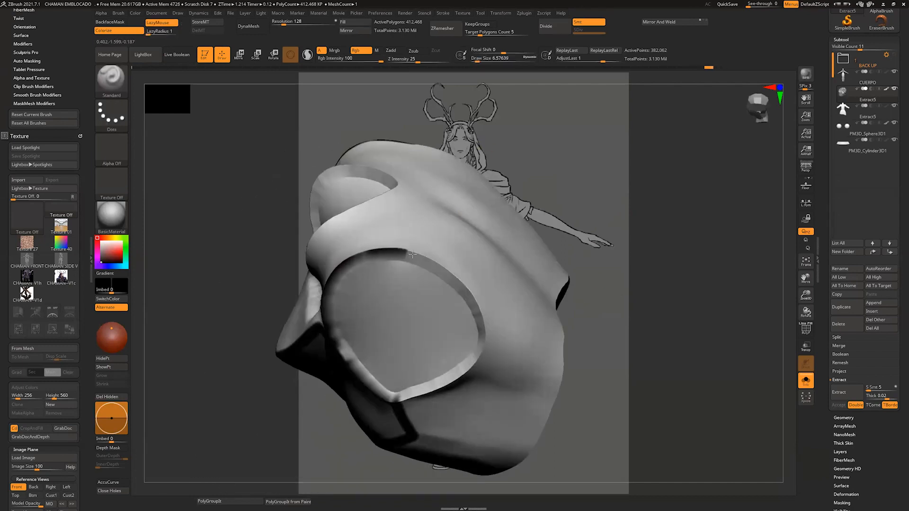
pyautogui.moveTo(429, 394); pyautogui.dragTo(398, 402)
pyautogui.moveTo(602, 326)
pyautogui.mouseDown()
pyautogui.moveTo(612, 225)
pyautogui.moveTo(609, 318)
pyautogui.mouseUp()
pyautogui.moveTo(351, 258); pyautogui.dragTo(420, 245)
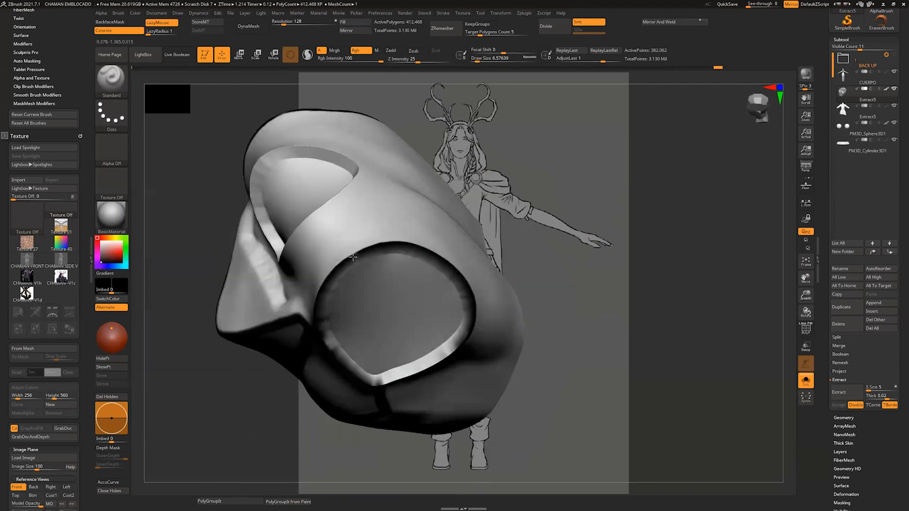
# Step: Paint black lines around the vest's neckline and along the shoulder seams between neckline and armholes
pyautogui.moveTo(621, 312); pyautogui.dragTo(634, 218)
pyautogui.moveTo(372, 220); pyautogui.dragTo(374, 325)
pyautogui.moveTo(597, 246); pyautogui.dragTo(580, 340)
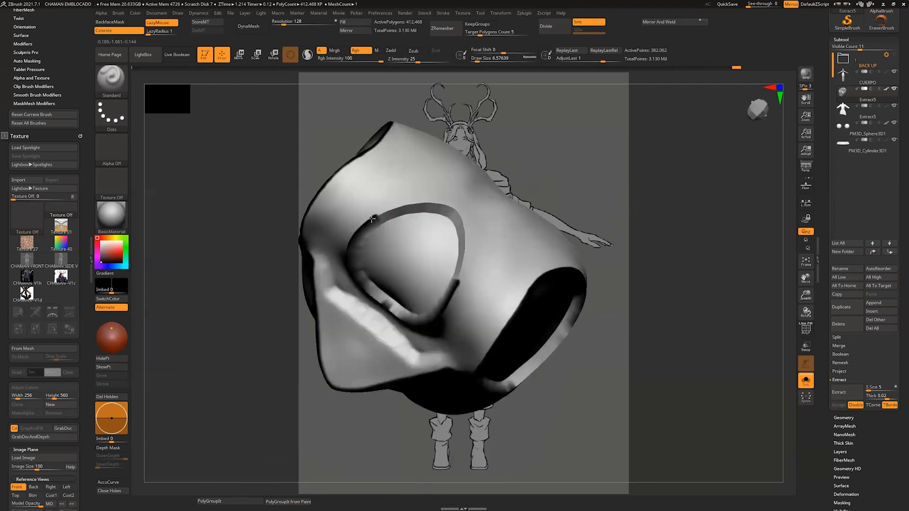
pyautogui.moveTo(372, 219); pyautogui.dragTo(457, 221)
pyautogui.moveTo(601, 266); pyautogui.dragTo(603, 228)
pyautogui.moveTo(462, 275); pyautogui.dragTo(493, 308)
pyautogui.moveTo(582, 284); pyautogui.dragTo(604, 211)
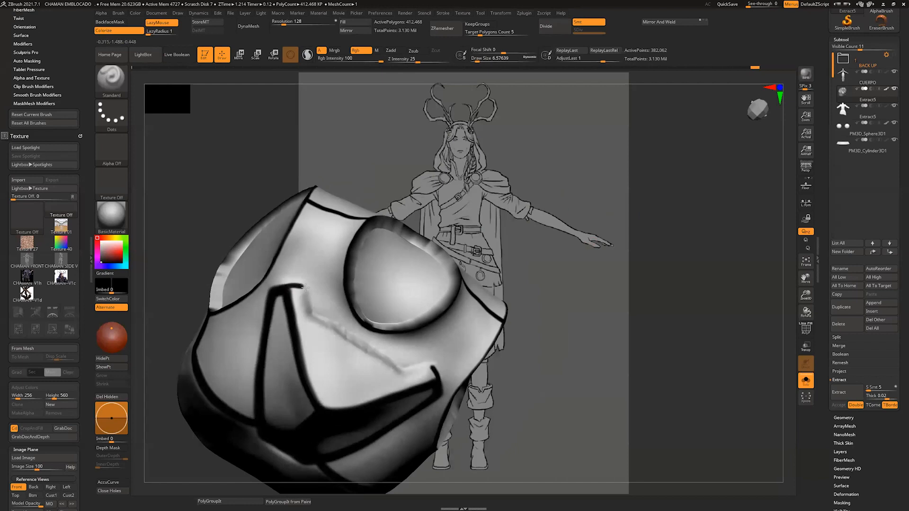
# Step: Paint the V-shaped mass's upper edge black with a draw size of about 10.5, connecting its corners to the armholes
pyautogui.press('s')
pyautogui.moveTo(294, 291); pyautogui.dragTo(296, 291)
pyautogui.moveTo(290, 286)
pyautogui.mouseDown()
pyautogui.moveTo(305, 286)
pyautogui.moveTo(379, 355)
pyautogui.mouseUp()
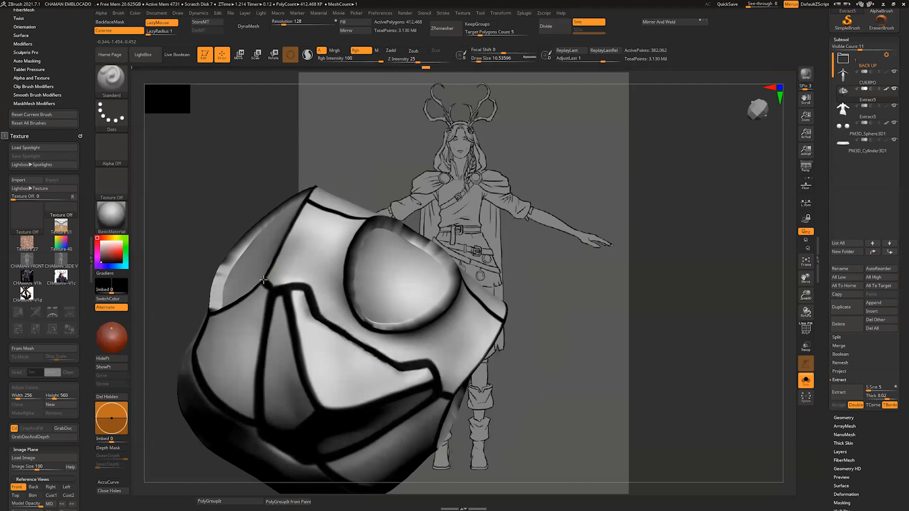
pyautogui.keyDown('shift'); pyautogui.moveTo(611, 237); pyautogui.dragTo(564, 293); pyautogui.keyUp('shift')
pyautogui.moveTo(374, 379)
pyautogui.mouseDown()
pyautogui.moveTo(380, 315)
pyautogui.moveTo(523, 352)
pyautogui.moveTo(492, 377)
pyautogui.moveTo(371, 356)
pyautogui.mouseUp()
# Step: Paint black side seams from the armholes to the hem and a black line along the vest's hem
pyautogui.moveTo(601, 351)
pyautogui.mouseDown()
pyautogui.moveTo(544, 312)
pyautogui.moveTo(508, 215)
pyautogui.mouseUp()
pyautogui.moveTo(686, 284); pyautogui.dragTo(649, 322)
pyautogui.moveTo(532, 310); pyautogui.dragTo(473, 389)
pyautogui.moveTo(653, 313); pyautogui.dragTo(629, 359)
pyautogui.moveTo(493, 378); pyautogui.dragTo(372, 345)
pyautogui.moveTo(663, 351)
pyautogui.mouseDown()
pyautogui.moveTo(676, 312)
pyautogui.moveTo(645, 387)
pyautogui.moveTo(609, 393)
pyautogui.moveTo(645, 364)
pyautogui.mouseUp()
# Step: Merge the whole vest into a single polygroup, checking it in the polyframe display
pyautogui.click(805, 330)
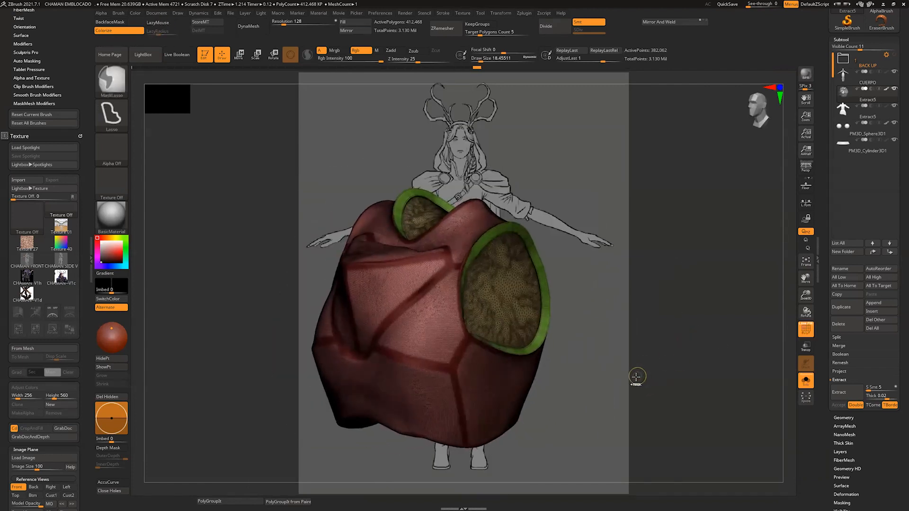
pyautogui.hotkey('ctrl', 'w')
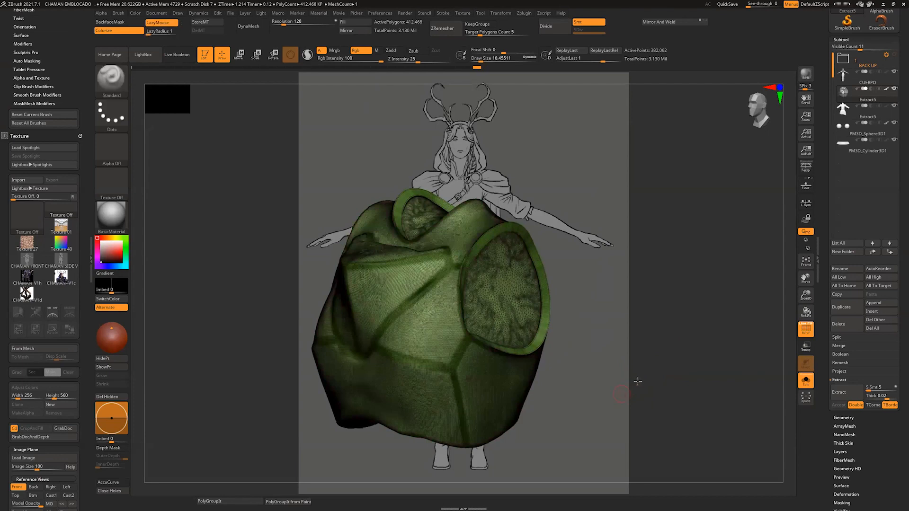
pyautogui.moveTo(629, 386)
pyautogui.mouseDown()
pyautogui.moveTo(635, 393)
pyautogui.moveTo(626, 399)
pyautogui.mouseUp()
pyautogui.click(806, 330)
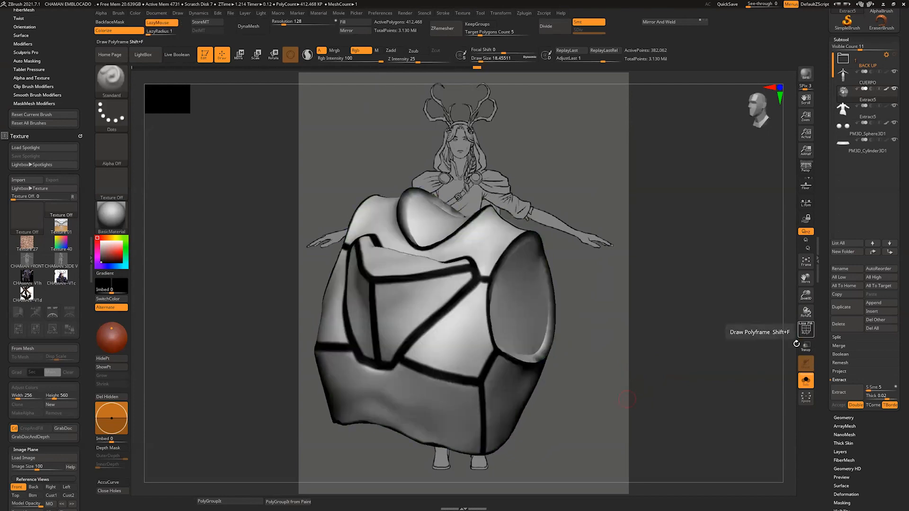
pyautogui.moveTo(707, 403); pyautogui.dragTo(715, 369)
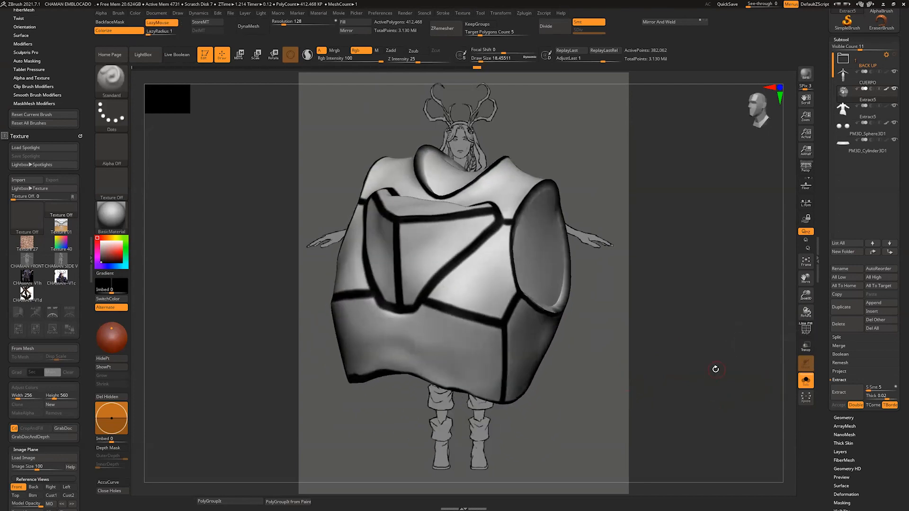
# Step: Generate separate polygroups for the vest's panels from the painted lines using PolyGroupIt from Paint
pyautogui.hotkey('shift', 'f')
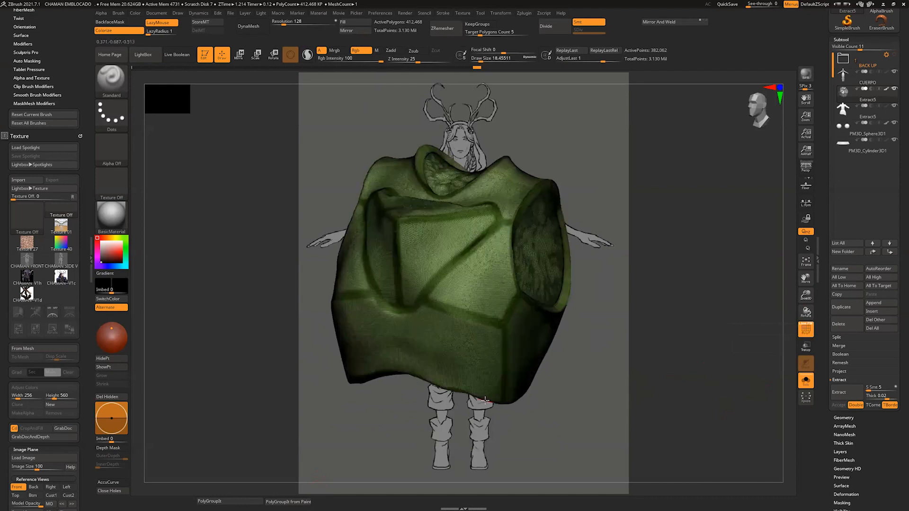
pyautogui.click(296, 502)
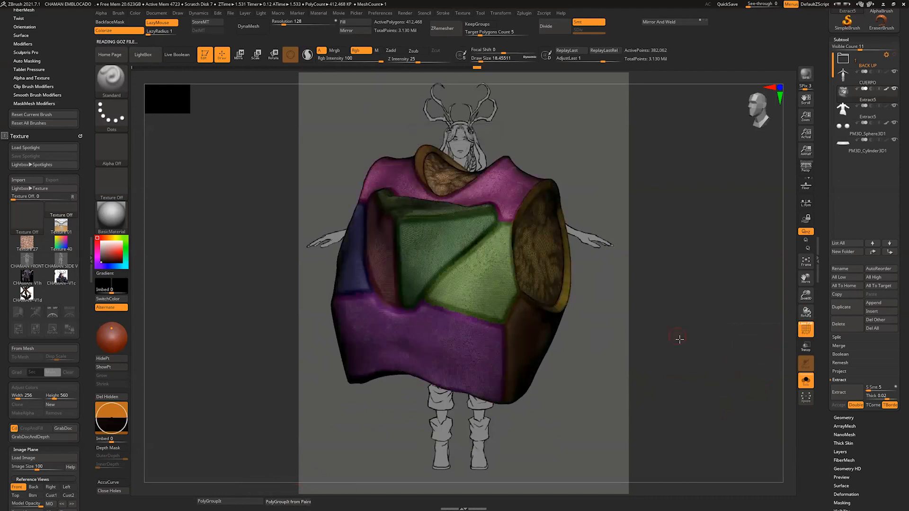
pyautogui.moveTo(679, 339); pyautogui.dragTo(706, 340)
pyautogui.click(805, 329)
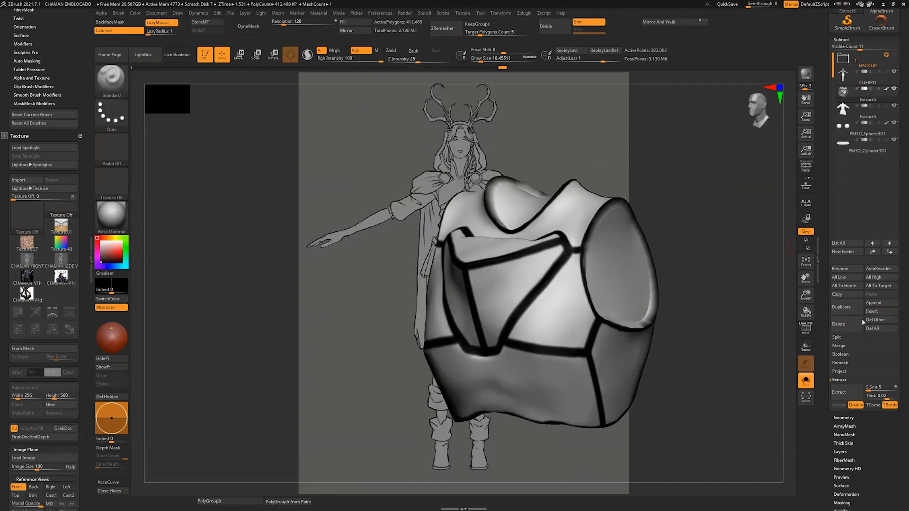
# Step: Duplicate the vest and even out the jagged polygroup borders on the copy with Polish By Features
pyautogui.click(847, 307)
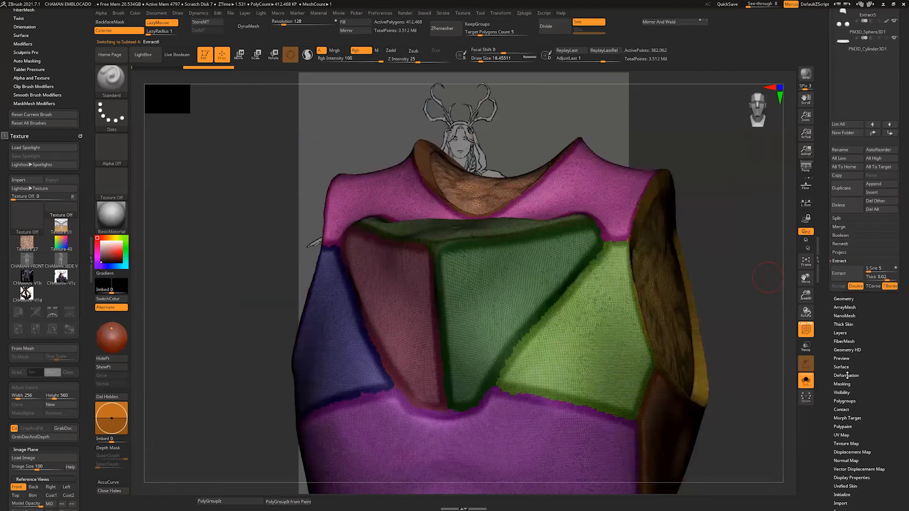
pyautogui.click(847, 375)
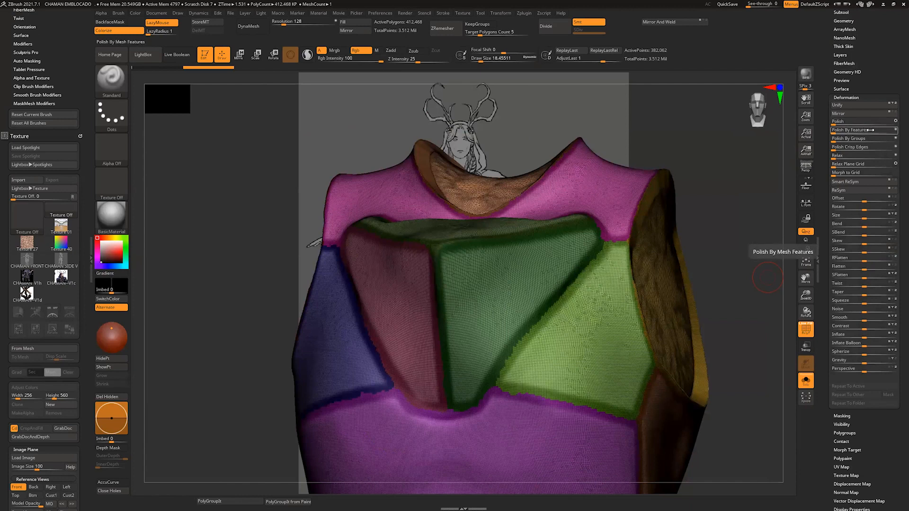
pyautogui.click(841, 132)
pyautogui.click(841, 132)
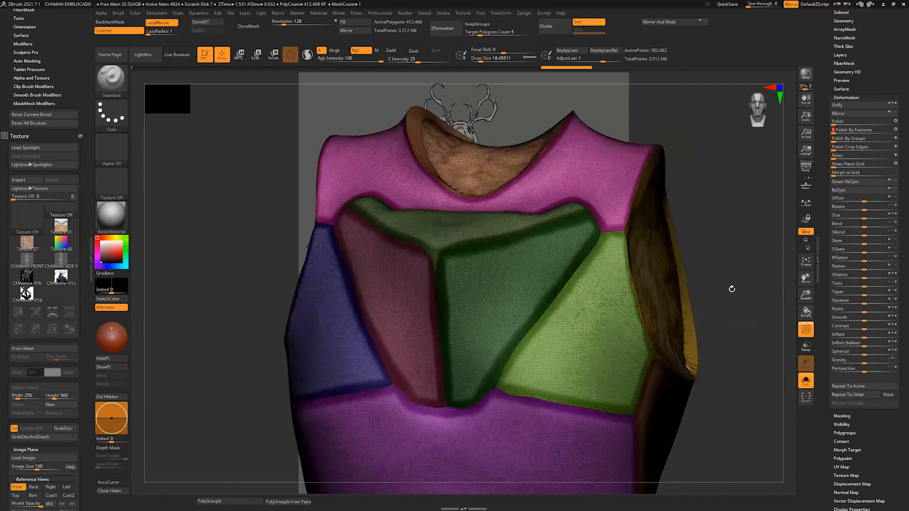
pyautogui.moveTo(732, 289); pyautogui.dragTo(823, 304)
pyautogui.moveTo(891, 67); pyautogui.dragTo(849, 150)
# Step: Show the original vest together with its polished copy and open the Project settings
pyautogui.click(841, 148)
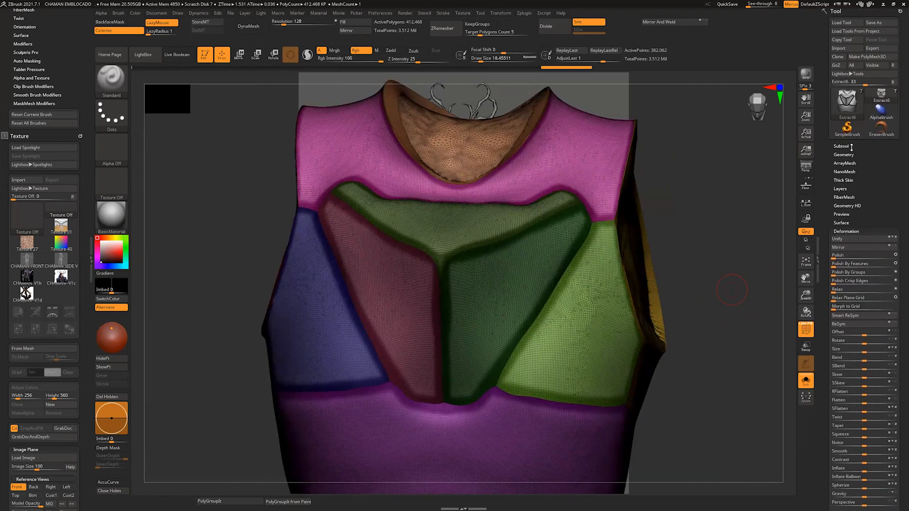
pyautogui.moveTo(894, 205)
pyautogui.press('shift')
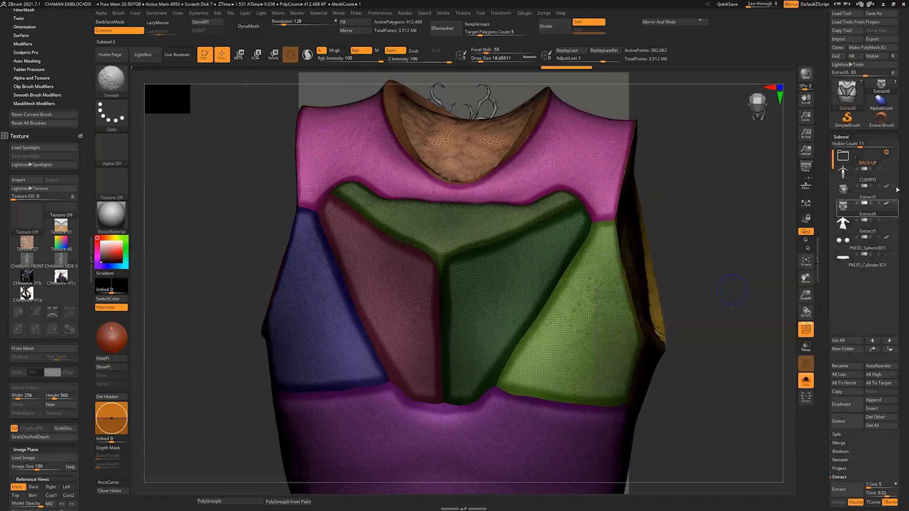
pyautogui.click(896, 186)
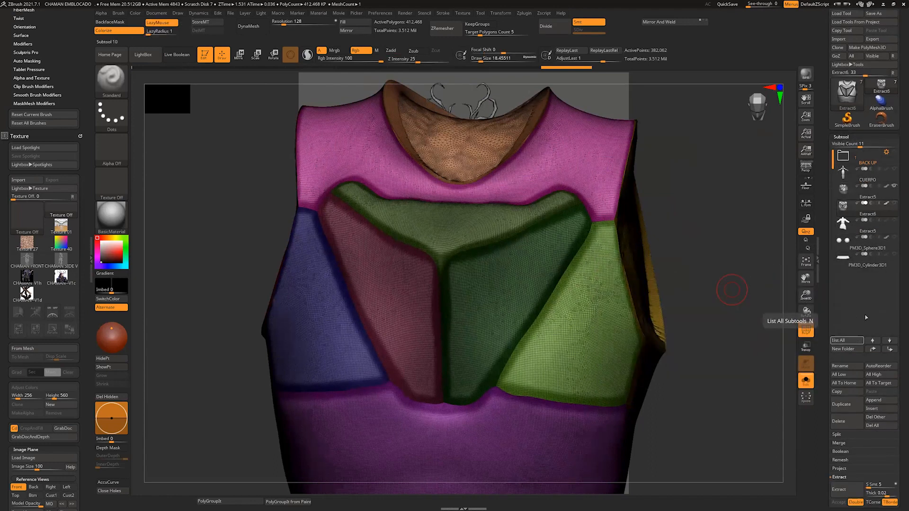
pyautogui.scroll(-3, 876, 393)
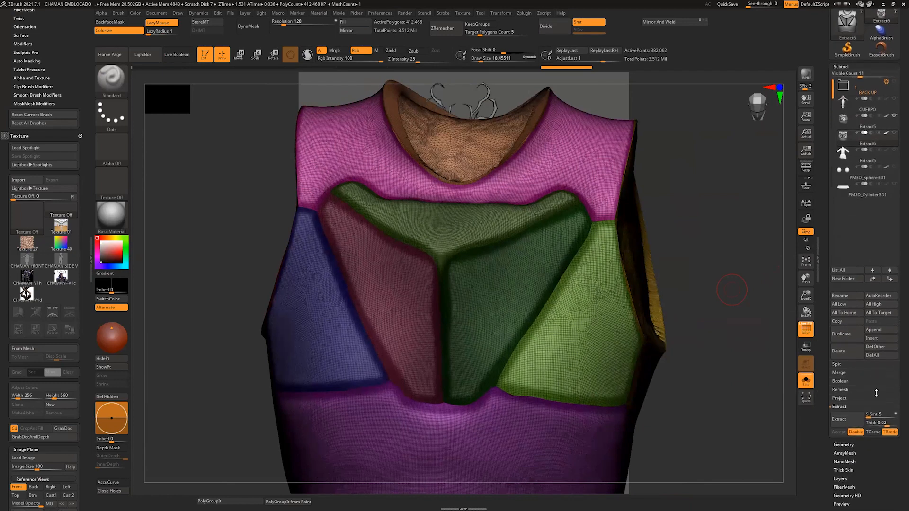
pyautogui.click(853, 399)
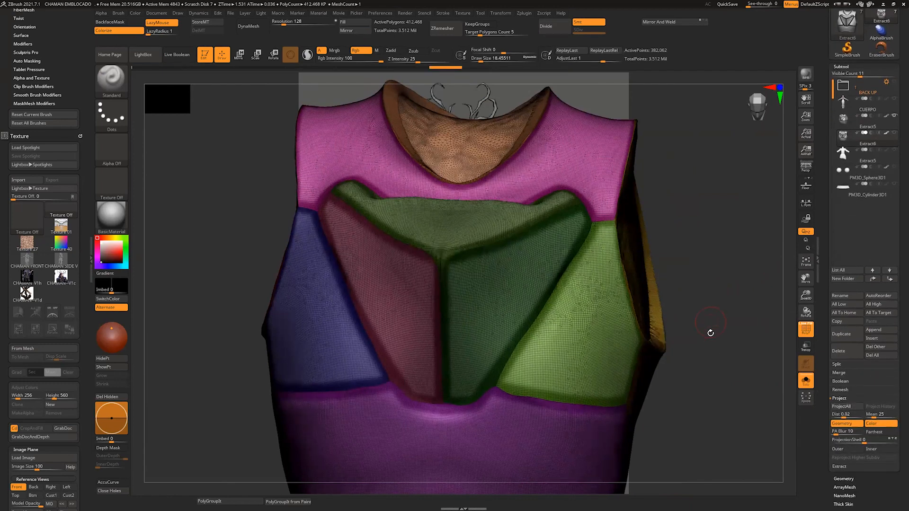
# Step: Hide the polyframe display and fill the polished vest copy with white to cover the painted panel lines
pyautogui.click(806, 328)
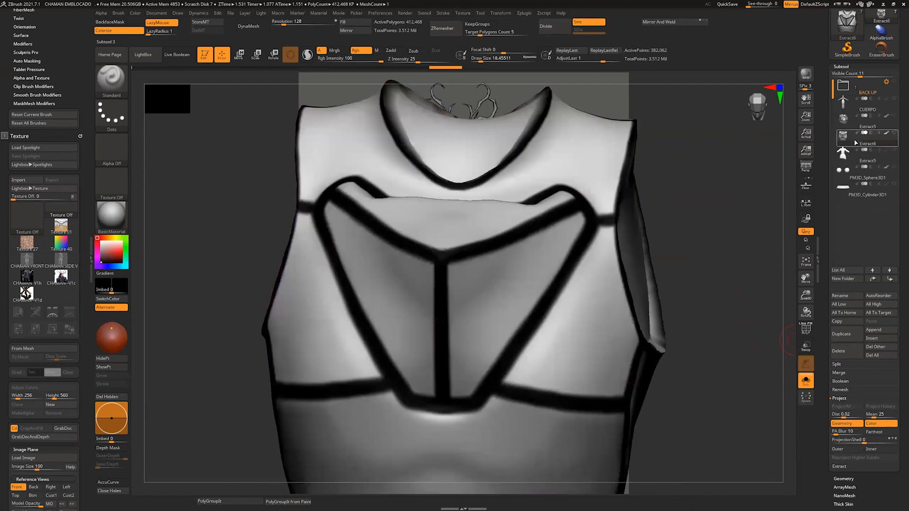
pyautogui.moveTo(732, 252); pyautogui.dragTo(777, 302)
pyautogui.click(805, 329)
pyautogui.keyDown('alt'); pyautogui.moveTo(730, 359); pyautogui.dragTo(729, 395); pyautogui.keyUp('alt')
pyautogui.click(806, 331)
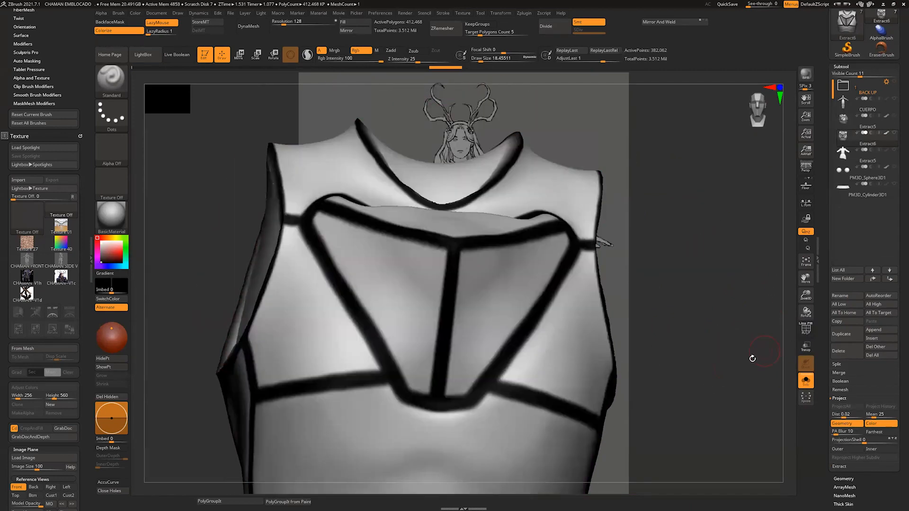
pyautogui.moveTo(751, 357); pyautogui.dragTo(772, 361)
pyautogui.press('c')
pyautogui.press('c')
pyautogui.press('c')
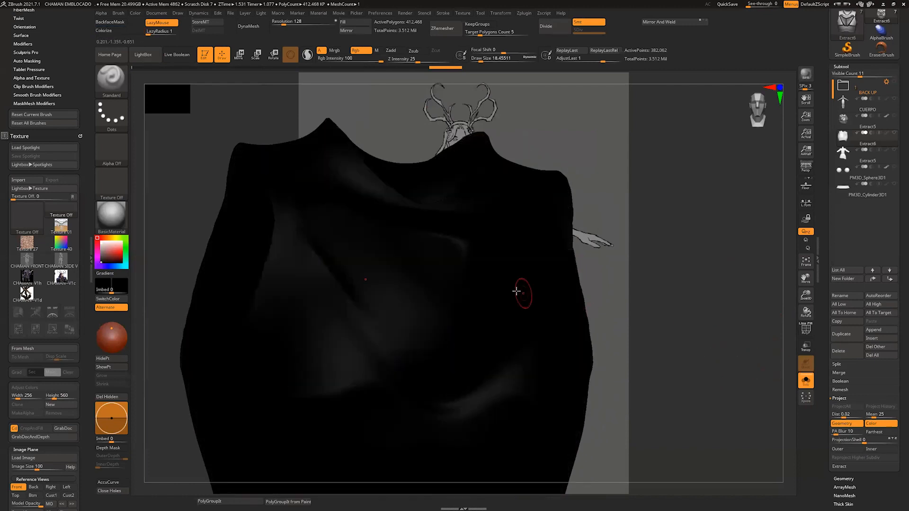
pyautogui.moveTo(112, 247); pyautogui.dragTo(97, 238)
pyautogui.moveTo(684, 305)
pyautogui.mouseDown()
pyautogui.moveTo(704, 312)
pyautogui.moveTo(696, 334)
pyautogui.moveTo(687, 322)
pyautogui.mouseUp()
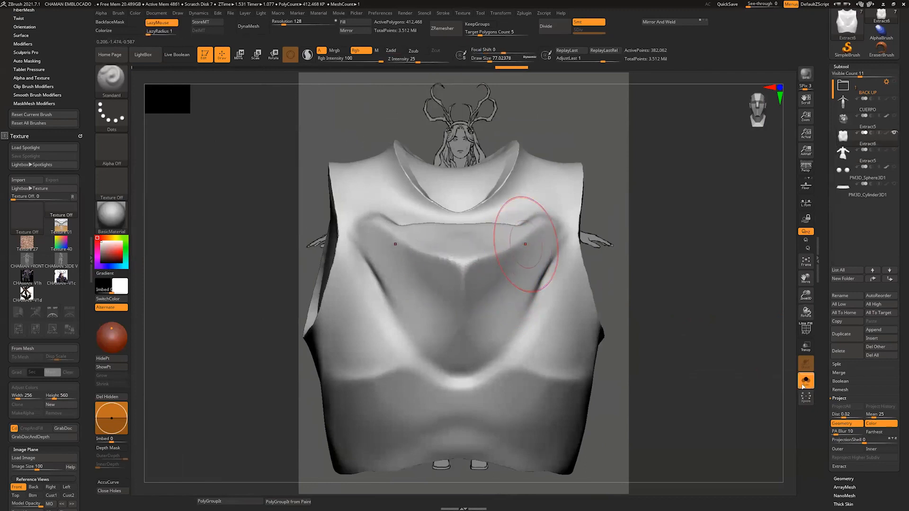
# Step: Undo the projection of the original vest's shape onto the polished copy
pyautogui.hotkey('ctrl', 'shift')
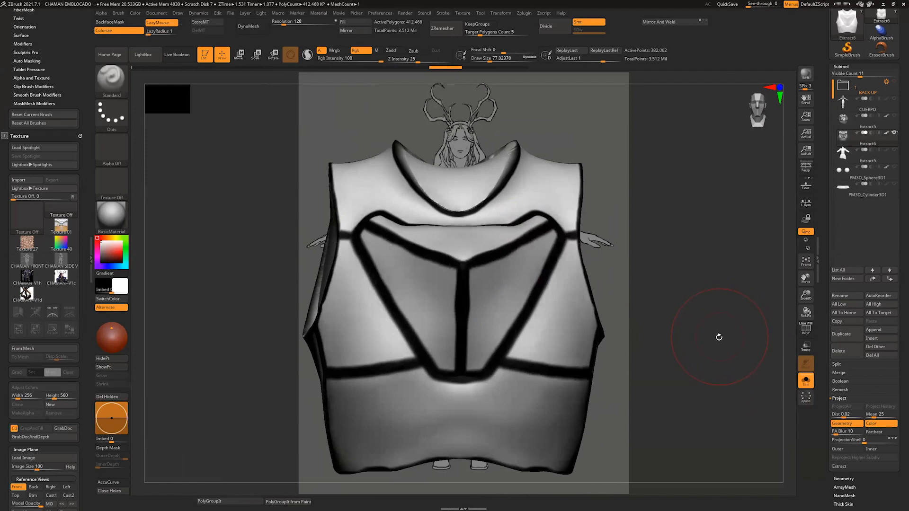
pyautogui.hotkey('ctrl', 'z')
pyautogui.moveTo(715, 341); pyautogui.dragTo(716, 358)
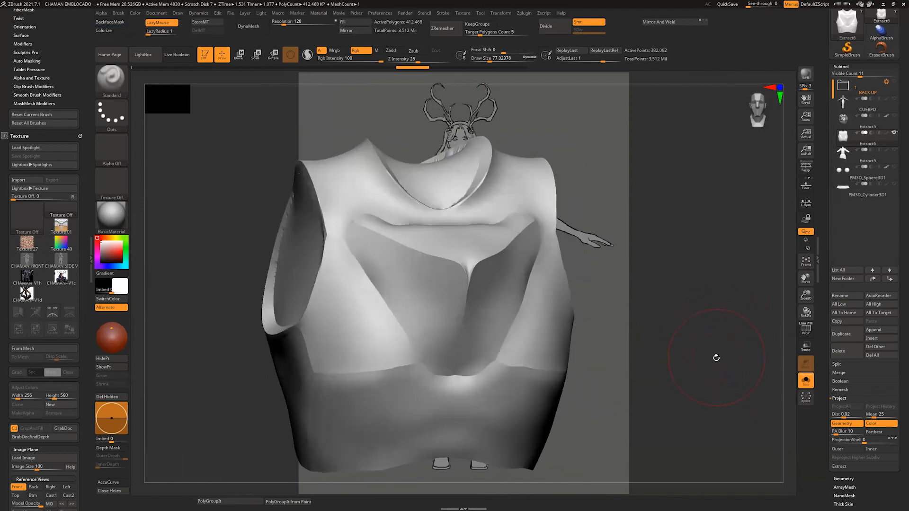
# Step: Add a new layer to the polished vest and project the original vest's shape onto it with ProjectAll, without PolyPaint
pyautogui.moveTo(899, 326); pyautogui.dragTo(899, 287)
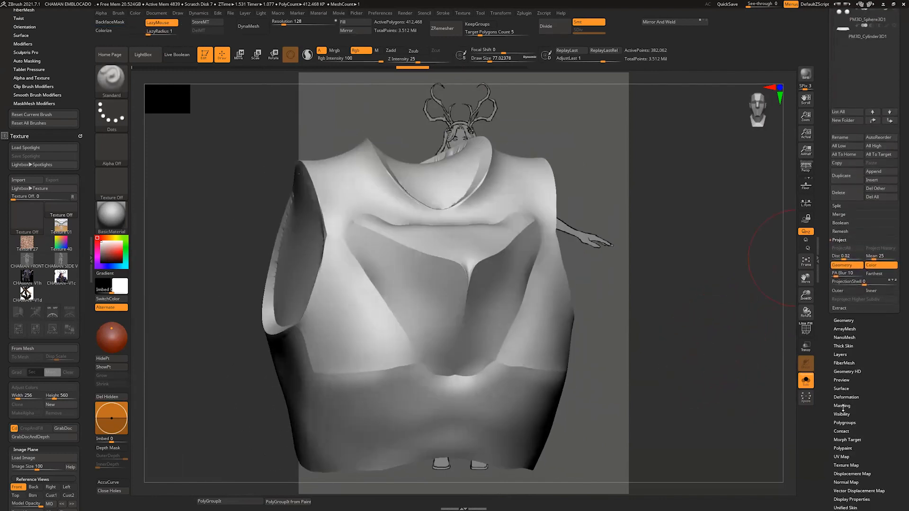
pyautogui.scroll(-1, 860, 415)
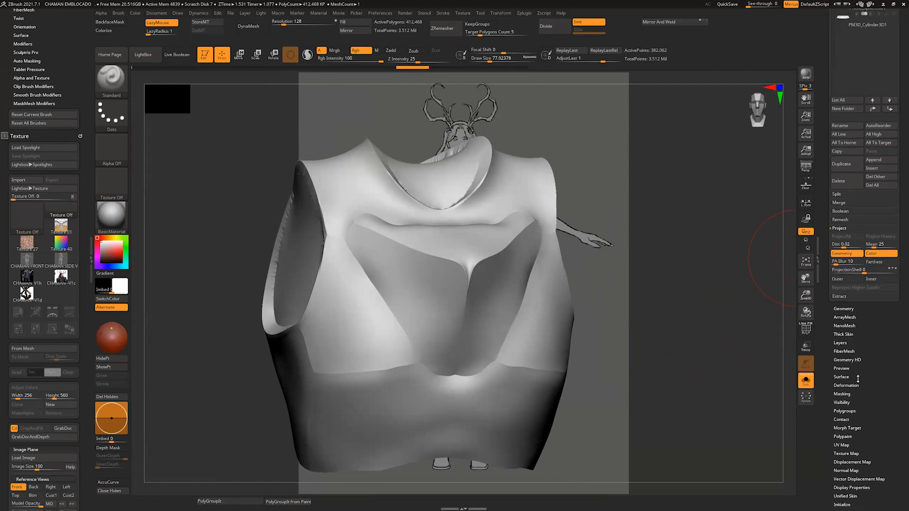
pyautogui.click(843, 342)
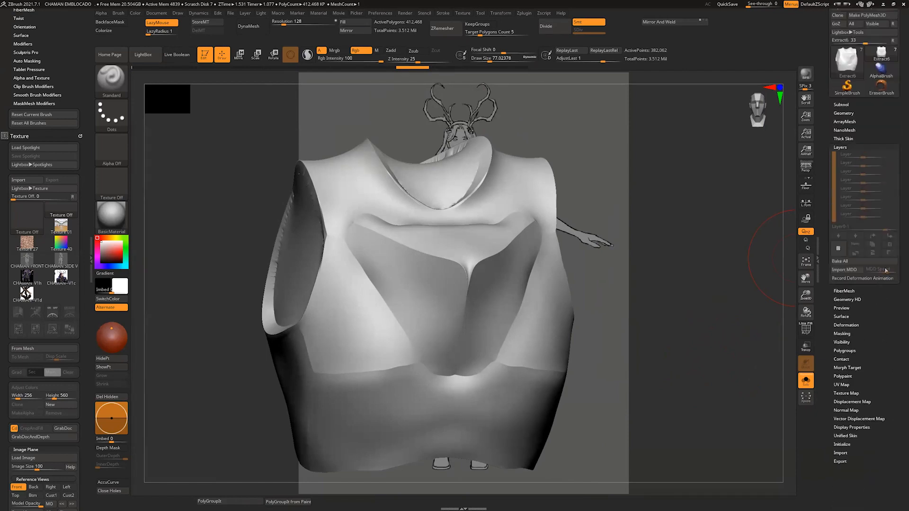
pyautogui.click(839, 292)
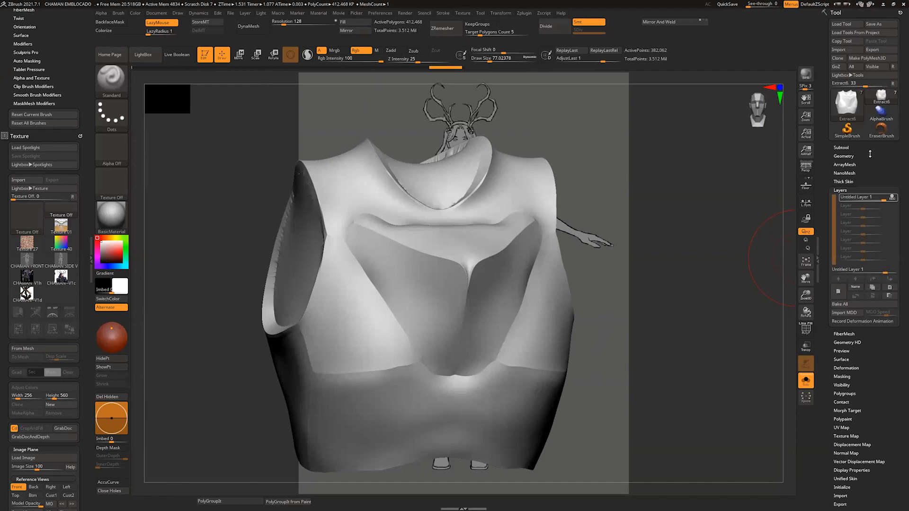
pyautogui.click(842, 148)
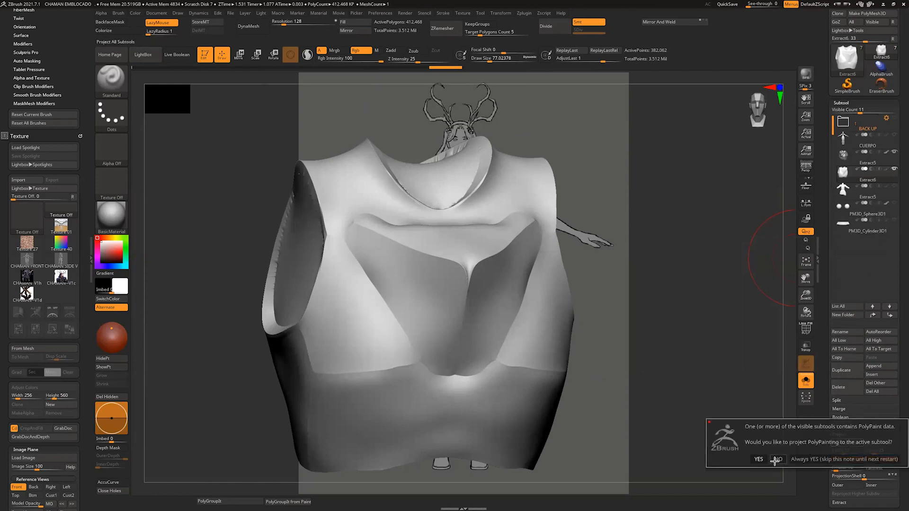
pyautogui.click(838, 443)
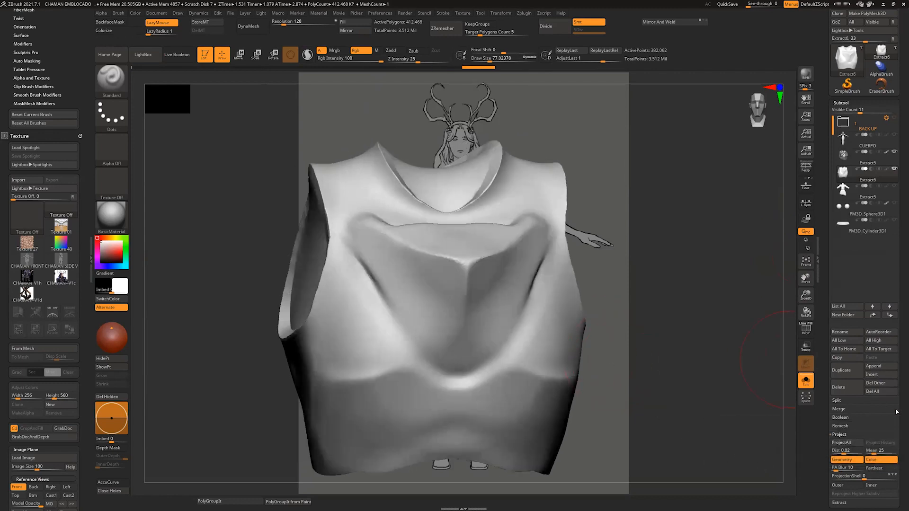
# Step: Lower the projected layer's intensity to about 0.43 and check the blended vest shape from several angles
pyautogui.scroll(-3, 899, 388)
pyautogui.scroll(-5, 878, 380)
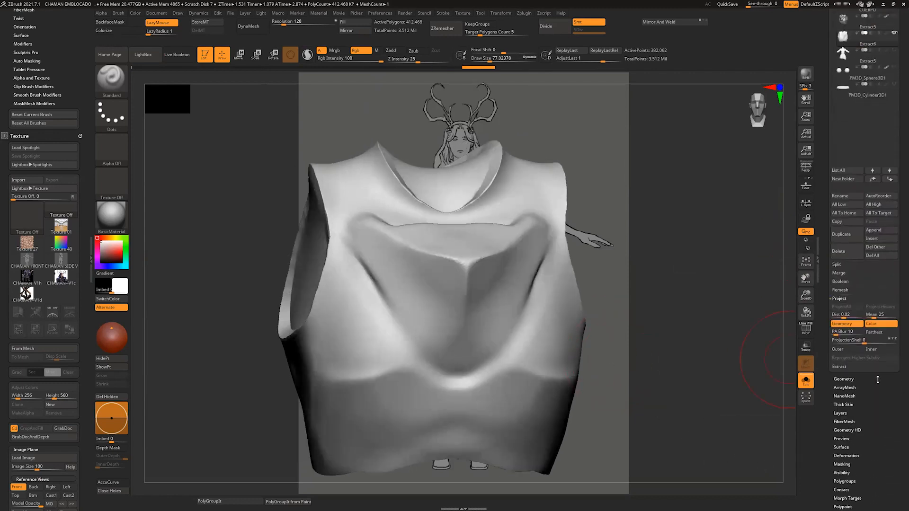
pyautogui.moveTo(879, 439); pyautogui.dragTo(879, 406)
pyautogui.click(842, 380)
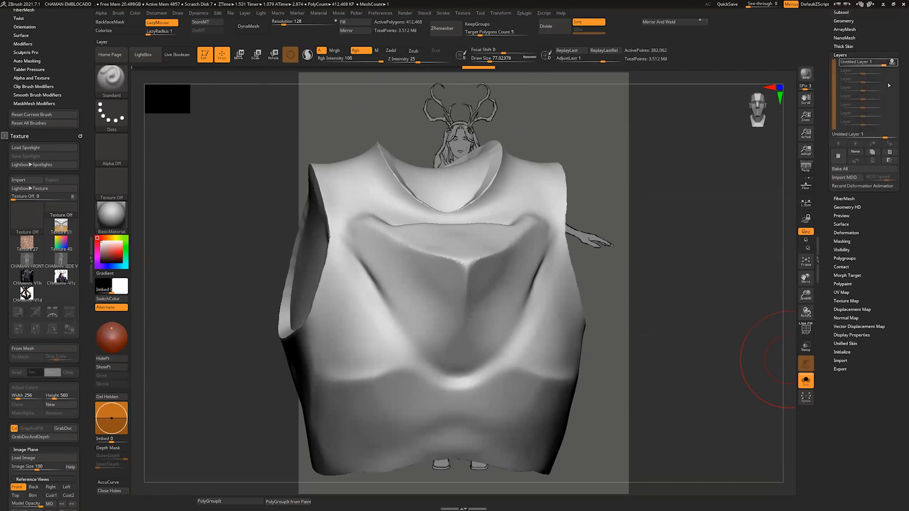
pyautogui.moveTo(880, 65); pyautogui.dragTo(872, 63)
pyautogui.moveTo(732, 220)
pyautogui.mouseDown()
pyautogui.moveTo(690, 300)
pyautogui.moveTo(654, 318)
pyautogui.moveTo(671, 302)
pyautogui.moveTo(654, 309)
pyautogui.moveTo(677, 327)
pyautogui.moveTo(680, 349)
pyautogui.moveTo(681, 298)
pyautogui.mouseUp()
pyautogui.moveTo(706, 244); pyautogui.dragTo(741, 271)
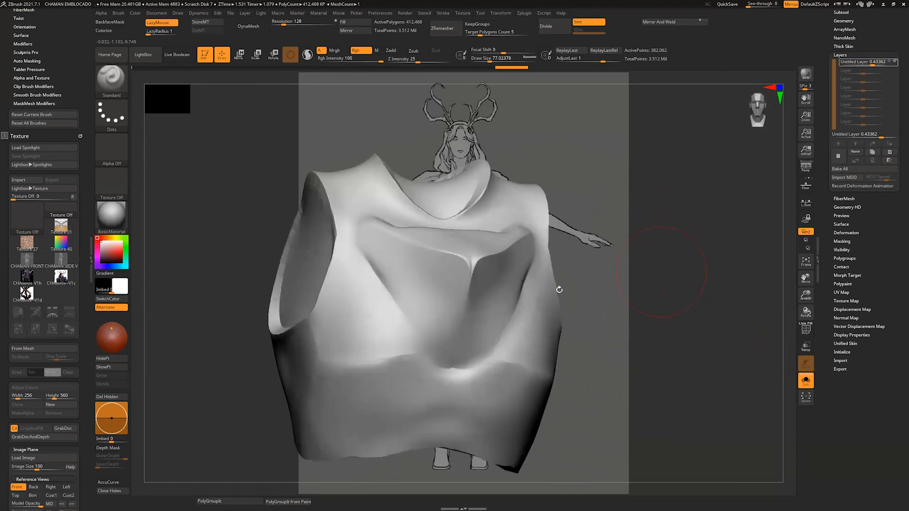
pyautogui.moveTo(645, 285)
pyautogui.mouseDown()
pyautogui.moveTo(669, 296)
pyautogui.moveTo(646, 326)
pyautogui.moveTo(707, 317)
pyautogui.mouseUp()
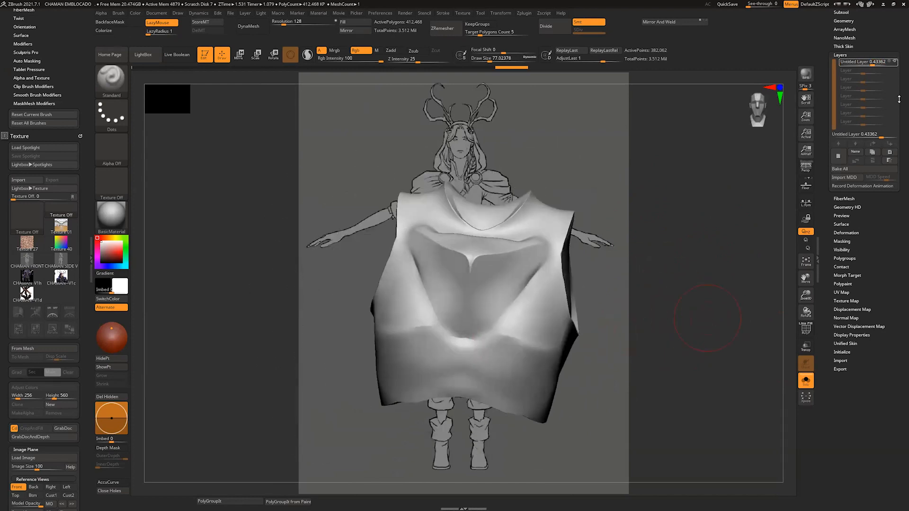
# Step: Display the blended vest's polygroups and duplicate its subtool
pyautogui.moveTo(899, 98); pyautogui.dragTo(899, 159)
pyautogui.click(841, 147)
pyautogui.moveTo(691, 327); pyautogui.dragTo(708, 329)
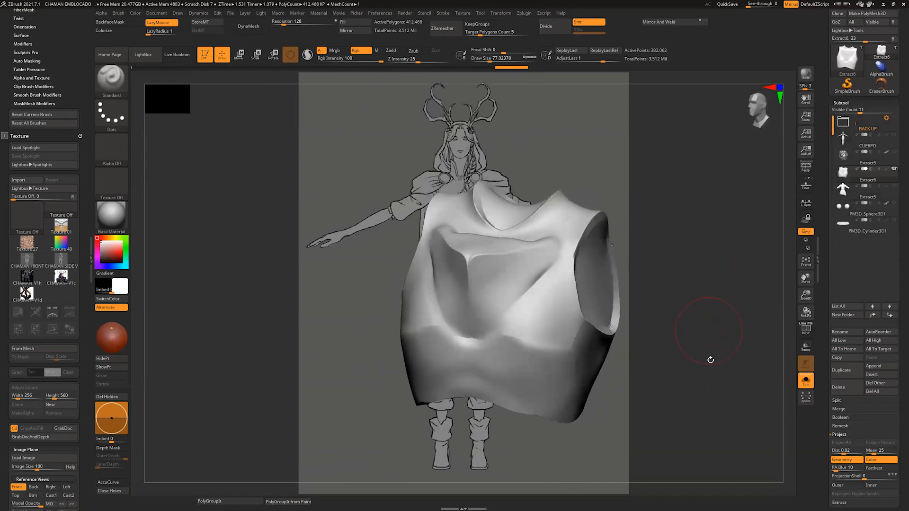
pyautogui.moveTo(710, 359)
pyautogui.mouseDown()
pyautogui.moveTo(733, 351)
pyautogui.moveTo(716, 375)
pyautogui.moveTo(720, 403)
pyautogui.moveTo(730, 389)
pyautogui.moveTo(694, 392)
pyautogui.moveTo(703, 409)
pyautogui.mouseUp()
pyautogui.click(806, 329)
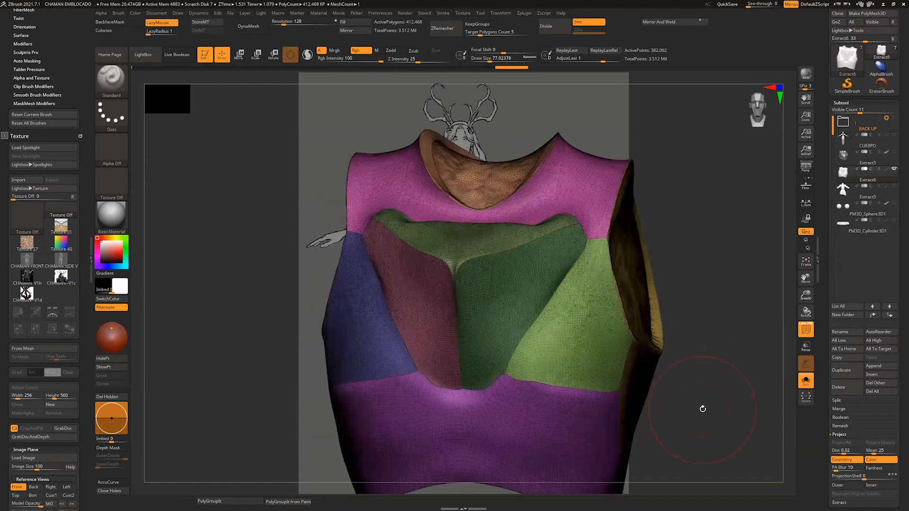
pyautogui.click(841, 370)
# Step: Select the duplicated vest and check its polygroup separation by briefly hiding the front shoulder panel
pyautogui.moveTo(899, 304); pyautogui.dragTo(899, 268)
pyautogui.keyDown('shift'); pyautogui.moveTo(691, 352); pyautogui.dragTo(703, 351); pyautogui.keyUp('shift')
pyautogui.keyDown('ctrl'); pyautogui.keyDown('shift'); pyautogui.click(578, 199); pyautogui.keyUp('shift'); pyautogui.keyUp('ctrl')
pyautogui.keyDown('ctrl'); pyautogui.keyDown('shift'); pyautogui.click(579, 198); pyautogui.keyUp('shift'); pyautogui.keyUp('ctrl')
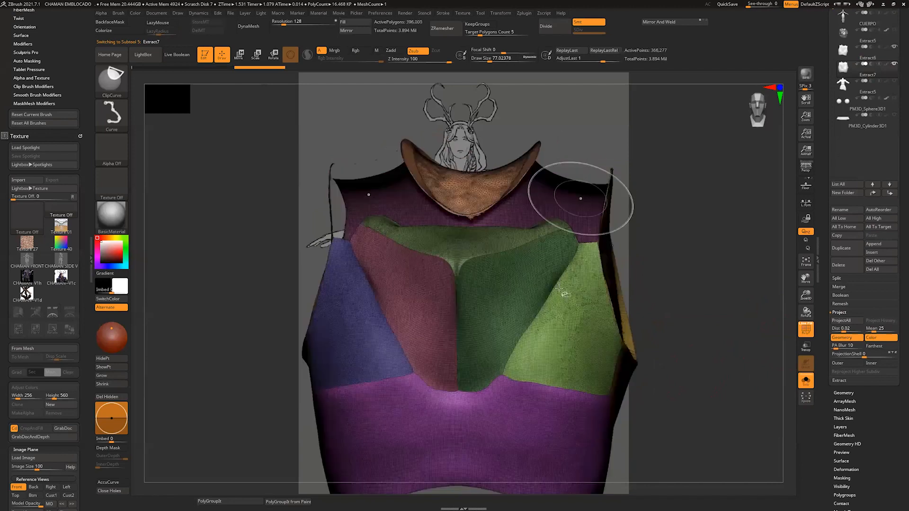
pyautogui.keyDown('alt'); pyautogui.moveTo(672, 285); pyautogui.dragTo(673, 306); pyautogui.keyUp('alt')
pyautogui.moveTo(673, 306)
pyautogui.mouseDown()
pyautogui.moveTo(674, 320)
pyautogui.moveTo(679, 300)
pyautogui.moveTo(673, 311)
pyautogui.mouseUp()
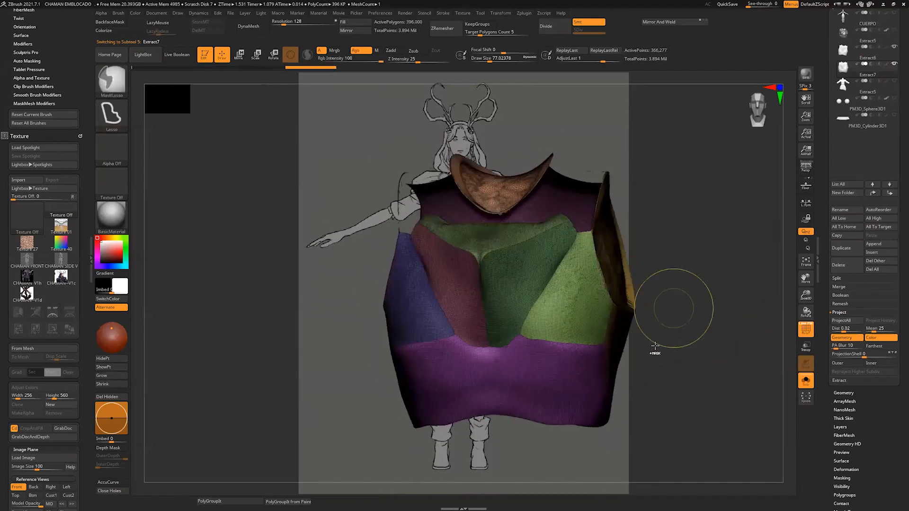
pyautogui.keyDown('ctrl'); pyautogui.keyDown('shift'); pyautogui.click(657, 353); pyautogui.keyUp('shift'); pyautogui.keyUp('ctrl')
pyautogui.moveTo(661, 364); pyautogui.dragTo(686, 414)
# Step: Try to generate Panel Loops around the duplicated vest's polygroups
pyautogui.click(852, 393)
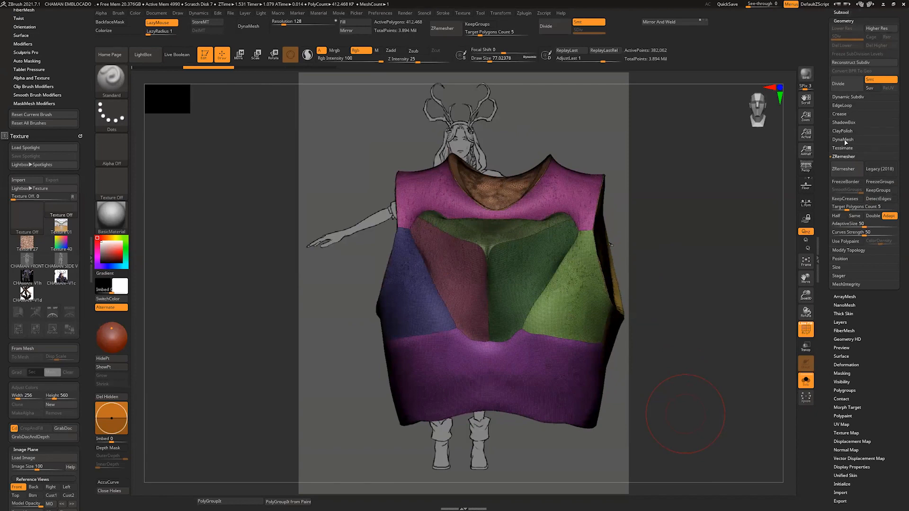
pyautogui.click(842, 106)
pyautogui.click(845, 177)
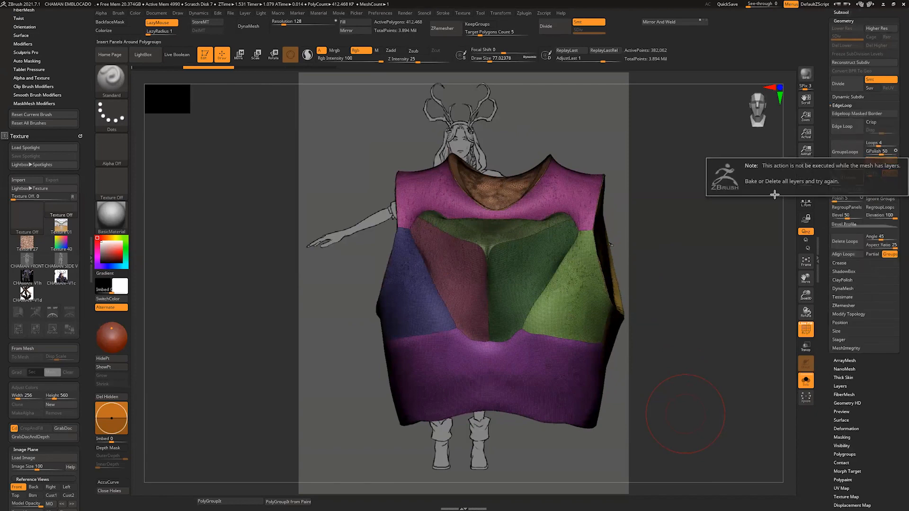
# Step: Bake the projected layer into the duplicated vest's mesh
pyautogui.click(846, 386)
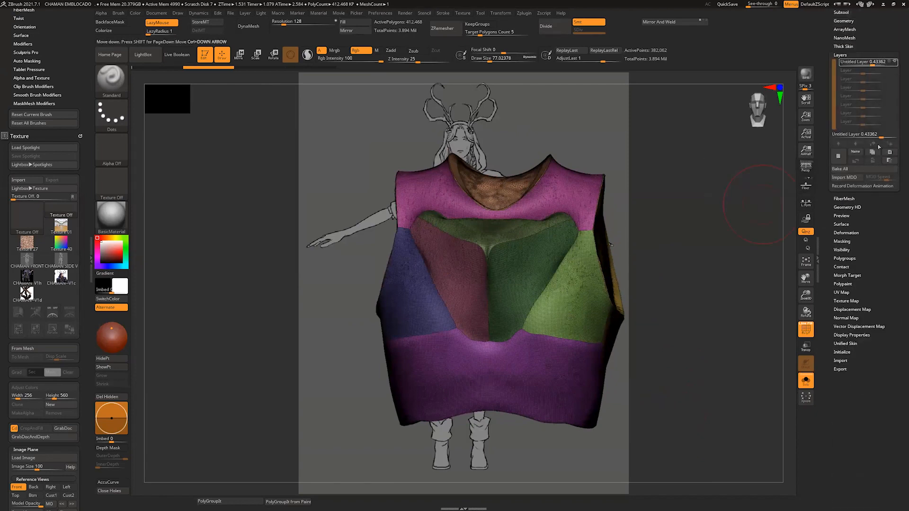
pyautogui.click(842, 170)
pyautogui.moveTo(879, 205); pyautogui.dragTo(876, 318)
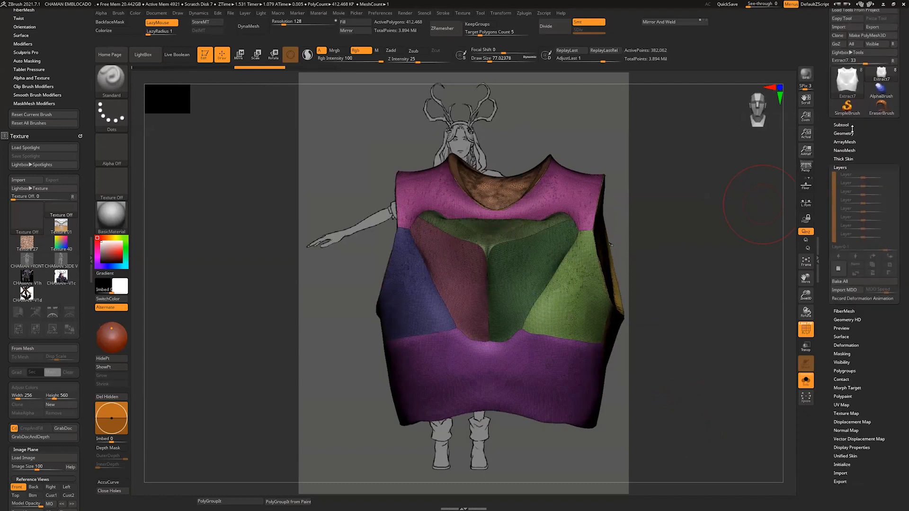
# Step: Apply Panel Loops to the duplicated vest with thickness 0.01 and inspect the panel seams without the polyframe
pyautogui.click(842, 125)
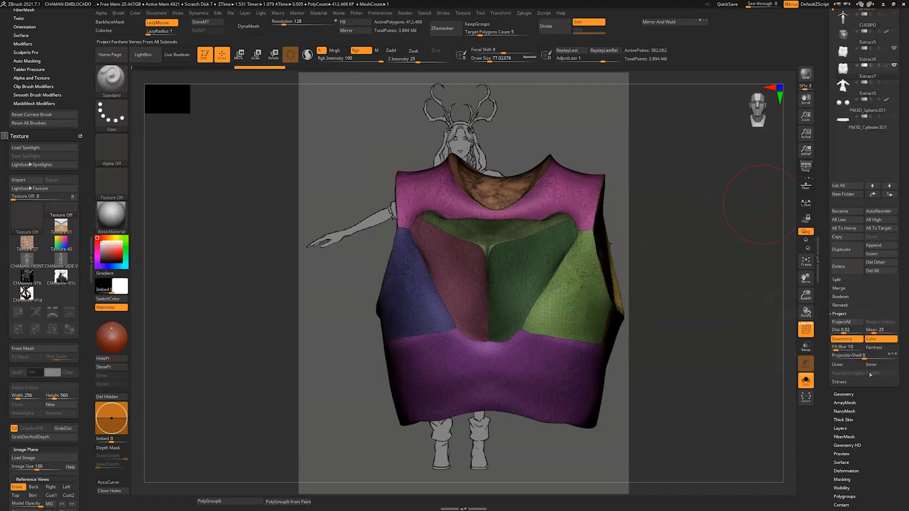
pyautogui.click(847, 394)
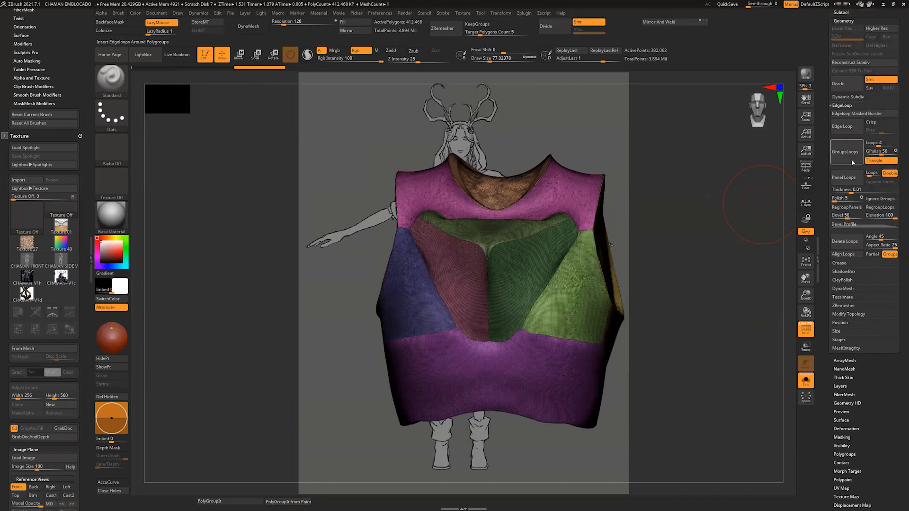
pyautogui.click(845, 179)
pyautogui.click(807, 330)
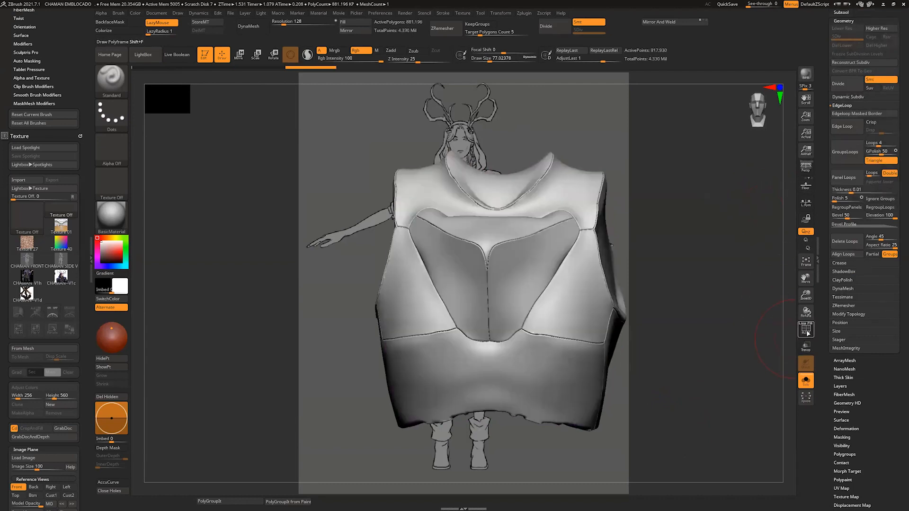
pyautogui.moveTo(725, 382)
pyautogui.mouseDown()
pyautogui.moveTo(740, 381)
pyautogui.moveTo(720, 382)
pyautogui.moveTo(726, 425)
pyautogui.moveTo(732, 403)
pyautogui.mouseUp()
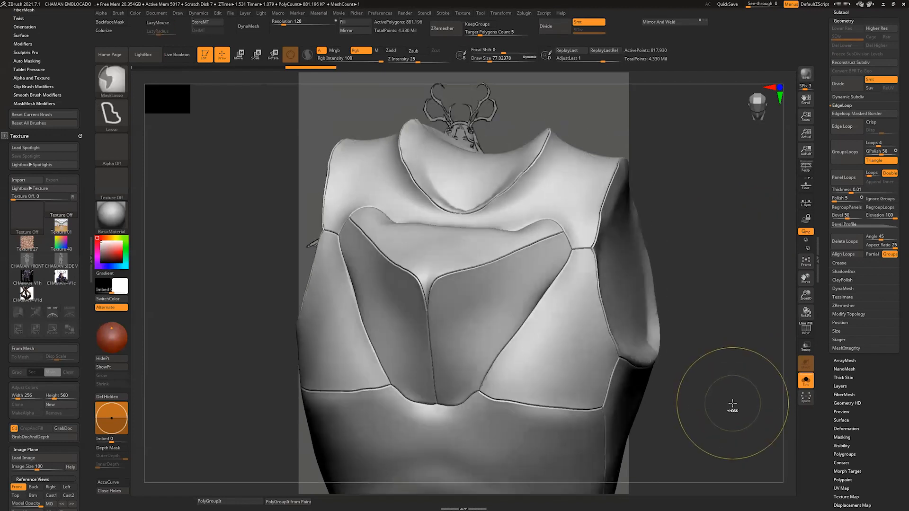
# Step: Undo the Panel Loops on the duplicated vest and return to the EdgeLoop settings
pyautogui.hotkey('ctrl', 'z')
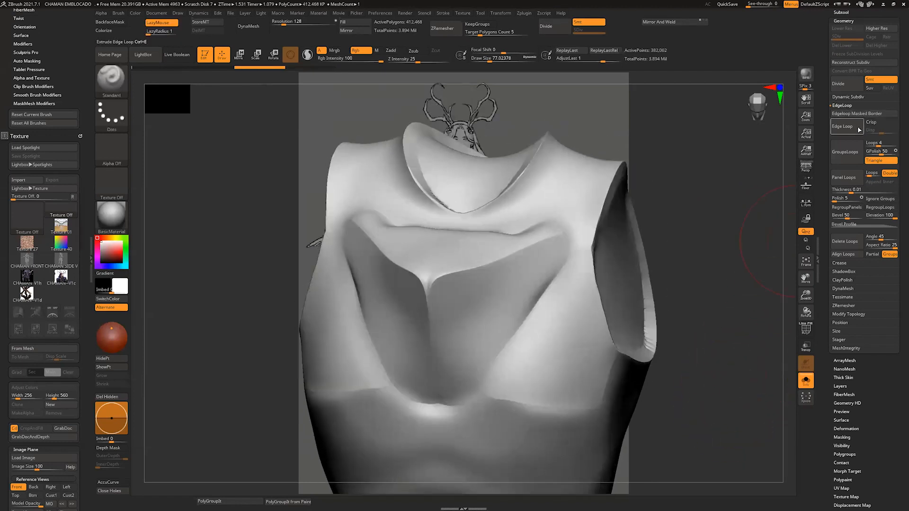
pyautogui.click(846, 129)
pyautogui.keyDown('ctrl'); pyautogui.moveTo(754, 213); pyautogui.dragTo(663, 284, button='right'); pyautogui.keyUp('ctrl')
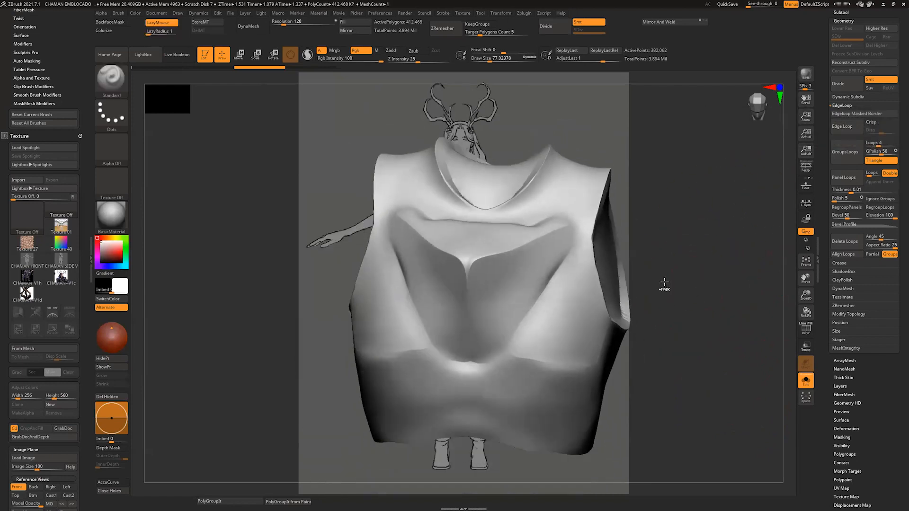
# Step: Isolate the vest's front side panel by its polygroup and restore the full vest
pyautogui.keyDown('ctrl'); pyautogui.keyDown('shift'); pyautogui.click(583, 324); pyautogui.keyUp('shift'); pyautogui.keyUp('ctrl')
pyautogui.keyDown('ctrl'); pyautogui.keyDown('shift'); pyautogui.click(649, 343); pyautogui.keyUp('shift'); pyautogui.keyUp('ctrl')
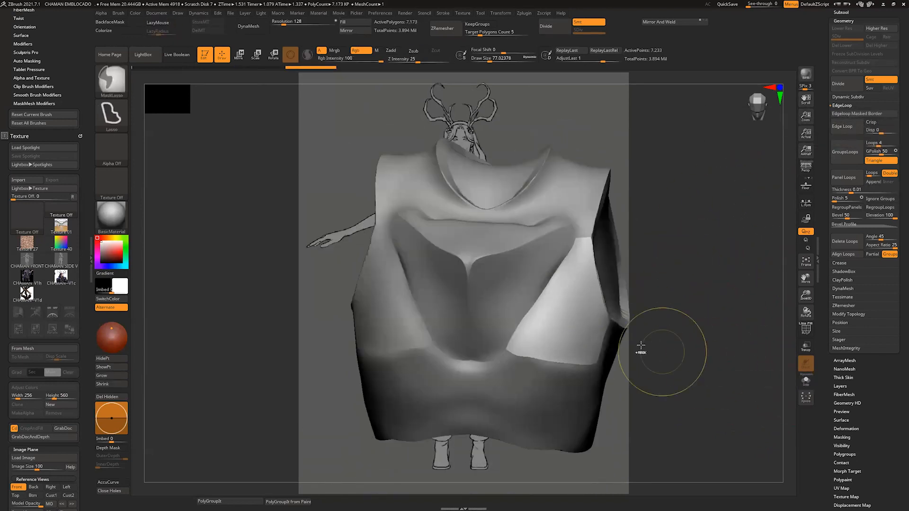
pyautogui.keyDown('ctrl'); pyautogui.keyDown('shift'); pyautogui.click(712, 331); pyautogui.keyUp('shift'); pyautogui.keyUp('ctrl')
pyautogui.click(805, 381)
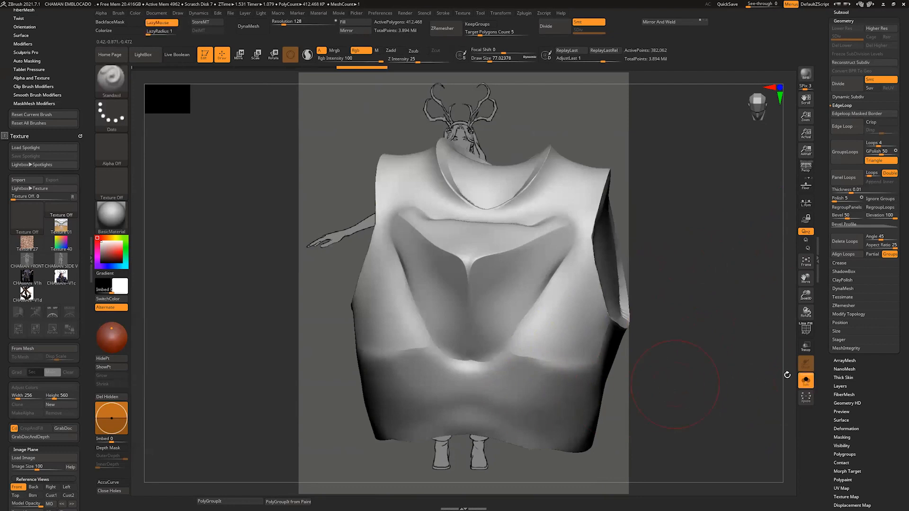
pyautogui.keyDown('ctrl'); pyautogui.keyDown('shift'); pyautogui.click(533, 382); pyautogui.keyUp('shift'); pyautogui.keyUp('ctrl')
pyautogui.keyDown('ctrl'); pyautogui.keyDown('shift'); pyautogui.click(533, 381); pyautogui.keyUp('shift'); pyautogui.keyUp('ctrl')
# Step: Hide the vest's other polygroups until only the two front side panels are shown
pyautogui.keyDown('ctrl'); pyautogui.keyDown('shift'); pyautogui.click(545, 247); pyautogui.keyUp('shift'); pyautogui.keyUp('ctrl')
pyautogui.keyDown('ctrl'); pyautogui.keyDown('shift'); pyautogui.click(576, 215); pyautogui.keyUp('shift'); pyautogui.keyUp('ctrl')
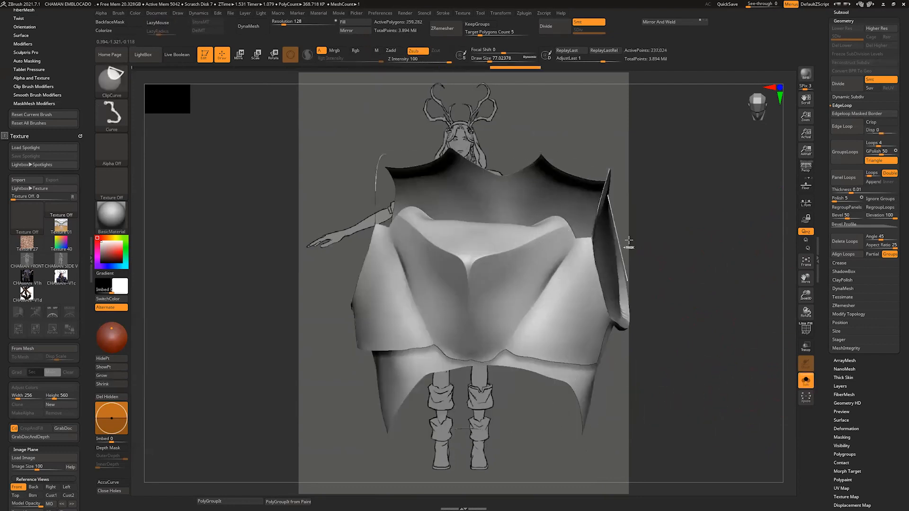
pyautogui.moveTo(627, 243); pyautogui.dragTo(597, 213, button='right')
pyautogui.keyDown('ctrl'); pyautogui.keyDown('shift'); pyautogui.click(459, 275); pyautogui.keyUp('shift'); pyautogui.keyUp('ctrl')
pyautogui.keyDown('ctrl'); pyautogui.keyDown('shift'); pyautogui.click(442, 275); pyautogui.keyUp('shift'); pyautogui.keyUp('ctrl')
pyautogui.moveTo(675, 286); pyautogui.dragTo(651, 274)
pyautogui.keyDown('ctrl'); pyautogui.keyDown('shift'); pyautogui.click(618, 194); pyautogui.keyUp('shift'); pyautogui.keyUp('ctrl')
pyautogui.keyDown('ctrl'); pyautogui.keyDown('shift'); pyautogui.click(619, 187); pyautogui.keyUp('shift'); pyautogui.keyUp('ctrl')
pyautogui.moveTo(703, 260); pyautogui.dragTo(696, 237)
pyautogui.keyDown('ctrl'); pyautogui.keyDown('shift'); pyautogui.click(518, 212); pyautogui.keyUp('shift'); pyautogui.keyUp('ctrl')
pyautogui.moveTo(709, 400); pyautogui.dragTo(632, 402)
pyautogui.keyDown('ctrl'); pyautogui.keyDown('shift'); pyautogui.click(689, 411); pyautogui.keyUp('shift'); pyautogui.keyUp('ctrl')
pyautogui.click(804, 331)
pyautogui.click(804, 330)
pyautogui.moveTo(720, 374); pyautogui.dragTo(715, 433)
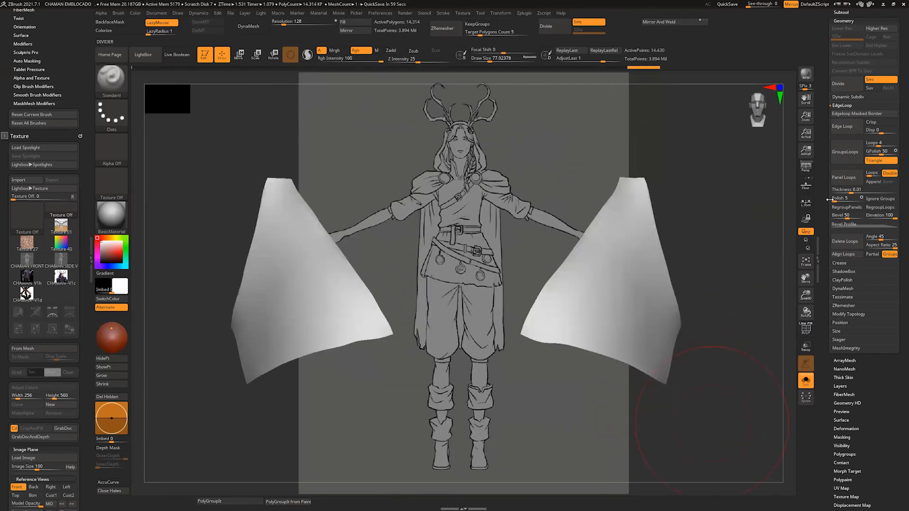
# Step: Try an Edge Loop on the isolated side panels, check it with the polyframe, and undo it
pyautogui.click(845, 128)
pyautogui.click(805, 330)
pyautogui.keyDown('alt'); pyautogui.moveTo(748, 299); pyautogui.dragTo(674, 406); pyautogui.keyUp('alt')
pyautogui.hotkey('ctrl', 'z')
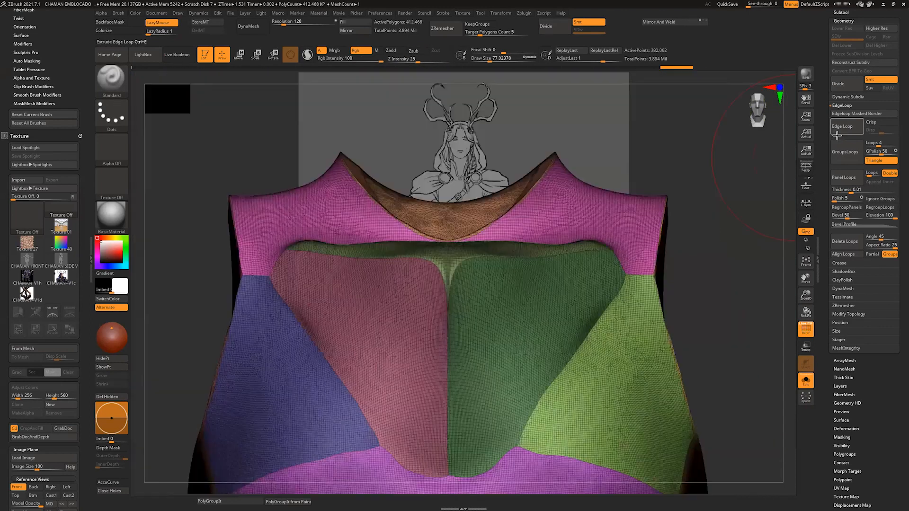
# Step: Apply Panel Loops with thickness 0.01 around the vest's polygroups and turn off the polyframe
pyautogui.click(837, 135)
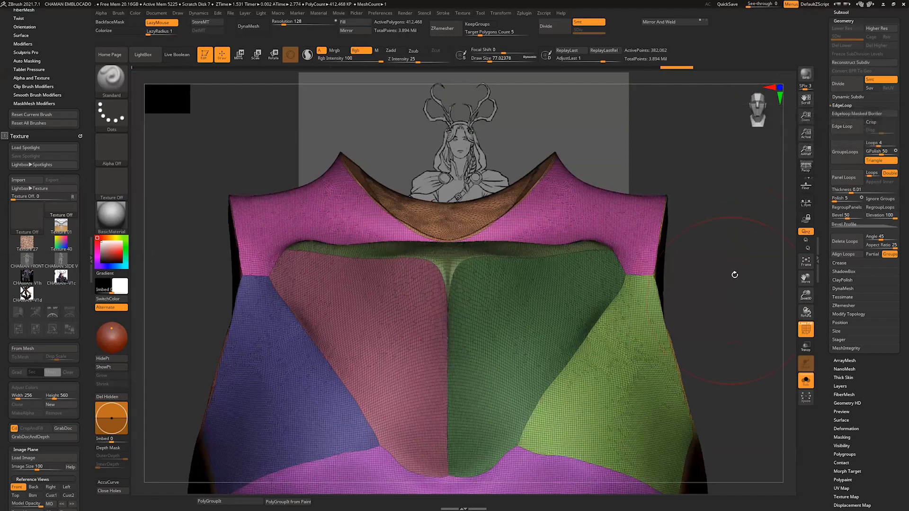
pyautogui.keyDown('alt'); pyautogui.moveTo(734, 274); pyautogui.dragTo(721, 337); pyautogui.keyUp('alt')
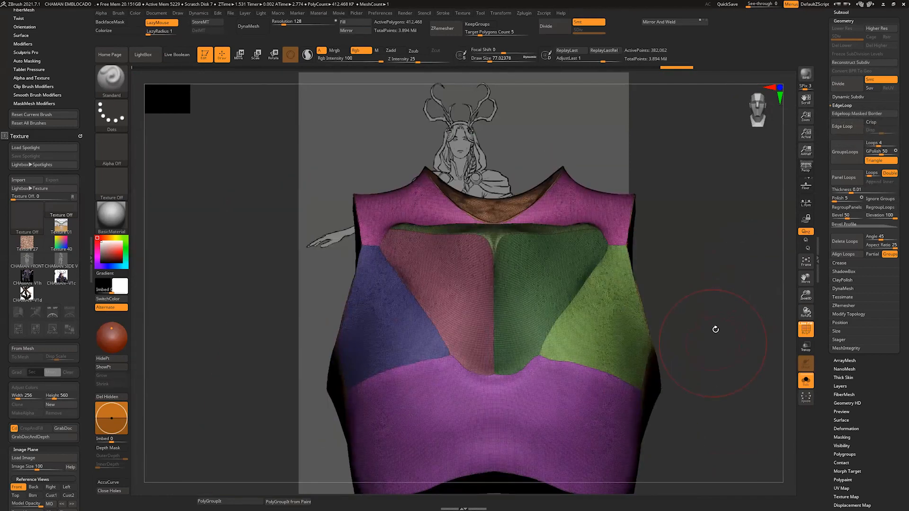
pyautogui.moveTo(728, 371)
pyautogui.mouseDown()
pyautogui.moveTo(718, 365)
pyautogui.moveTo(731, 349)
pyautogui.moveTo(731, 367)
pyautogui.moveTo(751, 331)
pyautogui.moveTo(720, 301)
pyautogui.moveTo(725, 274)
pyautogui.moveTo(735, 325)
pyautogui.moveTo(728, 375)
pyautogui.moveTo(737, 347)
pyautogui.moveTo(735, 364)
pyautogui.mouseUp()
pyautogui.hotkey('shift', 'f')
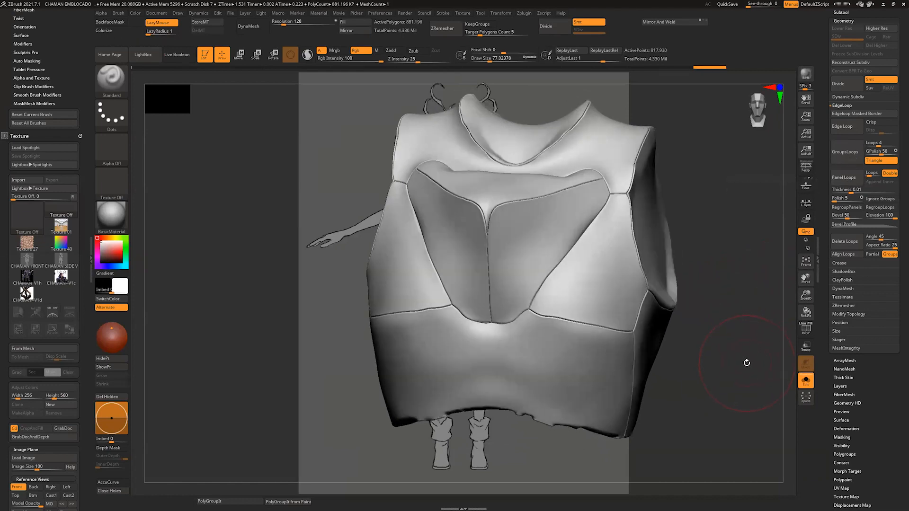
# Step: Choose the VM_mech8 brush, try a stamp on the front side panel, and reduce the brush size
pyautogui.press('b')
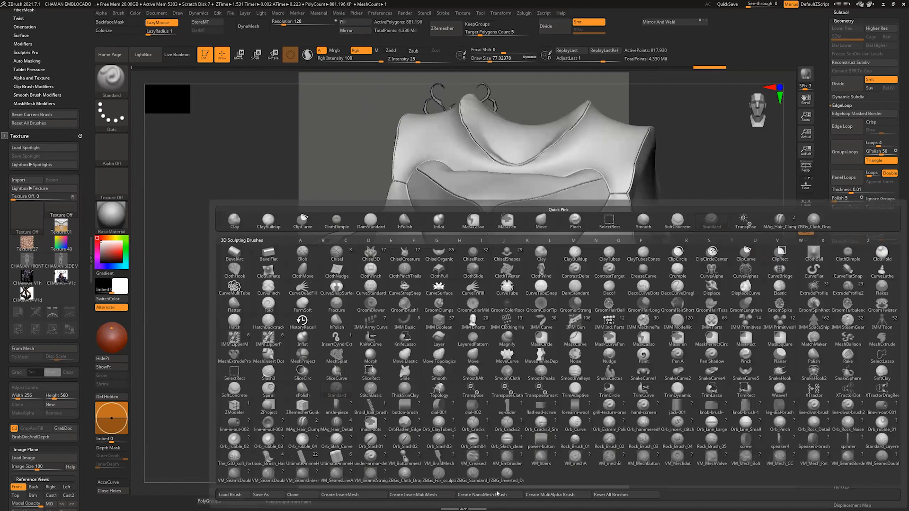
pyautogui.click(610, 457)
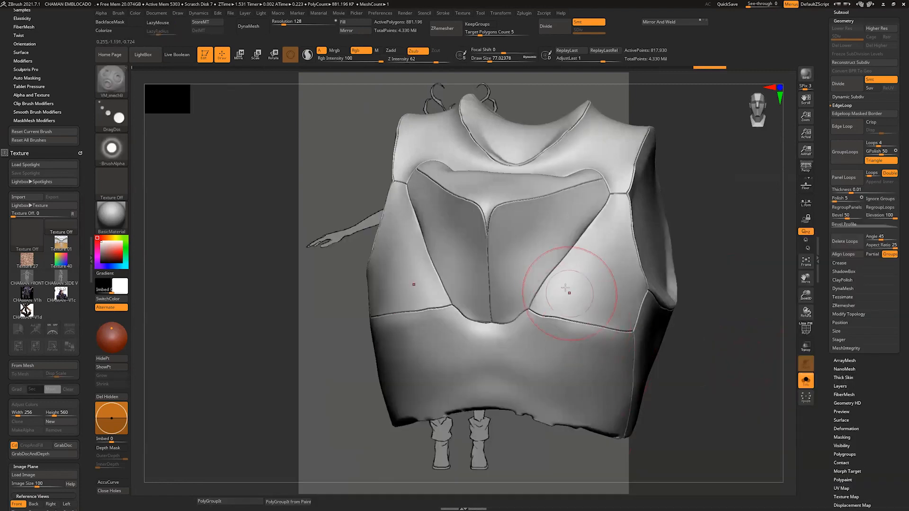
pyautogui.moveTo(570, 290)
pyautogui.mouseDown()
pyautogui.moveTo(609, 281)
pyautogui.moveTo(611, 305)
pyautogui.mouseUp()
pyautogui.hotkey('ctrl', 'z')
pyautogui.press('[')
# Step: Reduce the brush's draw size to about 20 with test stamps on the vest, and undo the stamps
pyautogui.moveTo(516, 220); pyautogui.dragTo(513, 222)
pyautogui.moveTo(710, 211); pyautogui.dragTo(571, 211)
pyautogui.hotkey('ctrl', 'z')
pyautogui.press('[')
pyautogui.moveTo(509, 223); pyautogui.dragTo(508, 224)
pyautogui.hotkey('ctrl', 'z')
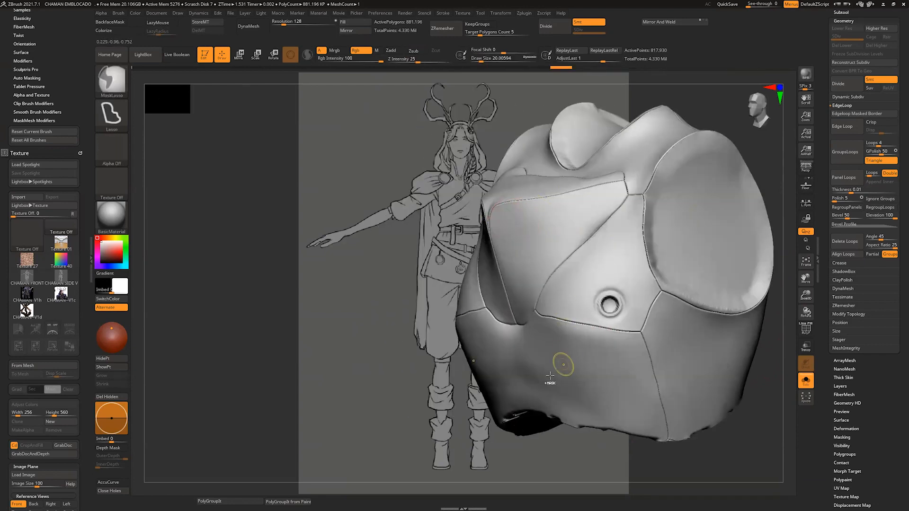
pyautogui.hotkey('ctrl', 'z')
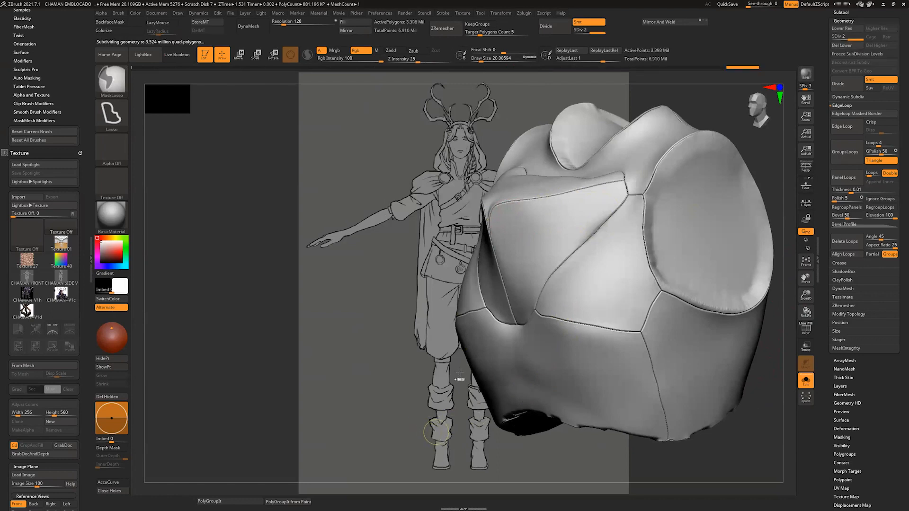
# Step: Subdivide the vest to level 3 and stamp mirrored round rivets beside the centre seam and at the side panels' lower inner corners
pyautogui.hotkey('ctrl', 'd')
pyautogui.moveTo(308, 331); pyautogui.dragTo(446, 335)
pyautogui.moveTo(687, 303); pyautogui.dragTo(648, 302)
pyautogui.moveTo(504, 216); pyautogui.dragTo(504, 216)
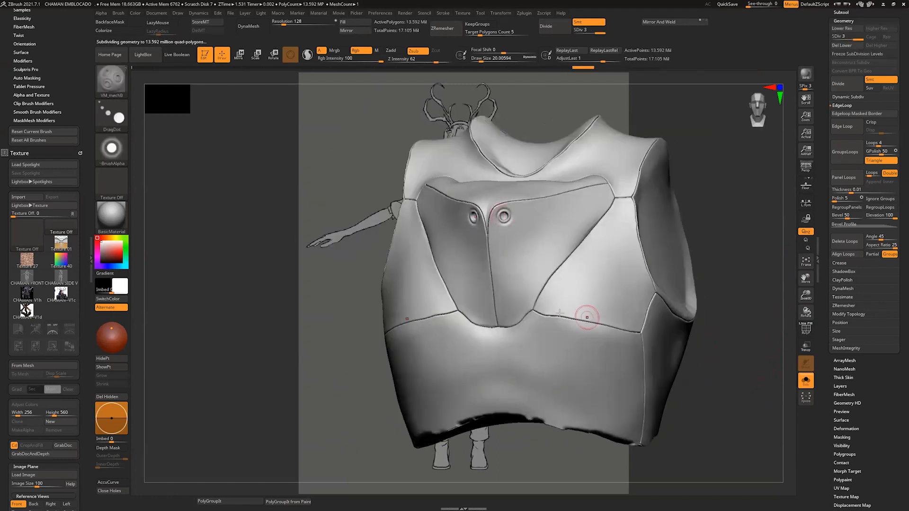
pyautogui.moveTo(554, 306); pyautogui.dragTo(553, 304)
pyautogui.moveTo(742, 301); pyautogui.dragTo(723, 325)
# Step: Choose the Orb_Cracks2 brush and carve trial grooves along the front side panels
pyautogui.press('b')
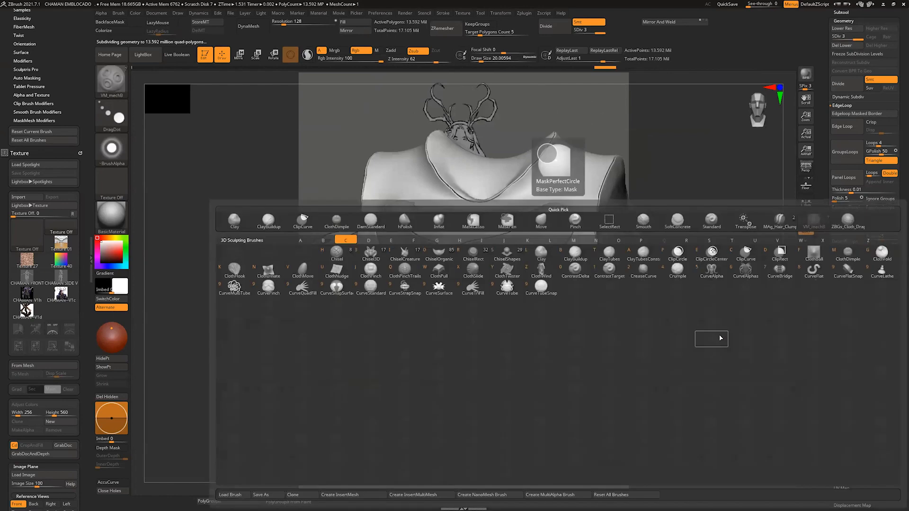
pyautogui.press('c')
pyautogui.press('b')
pyautogui.press('b')
pyautogui.click(506, 425)
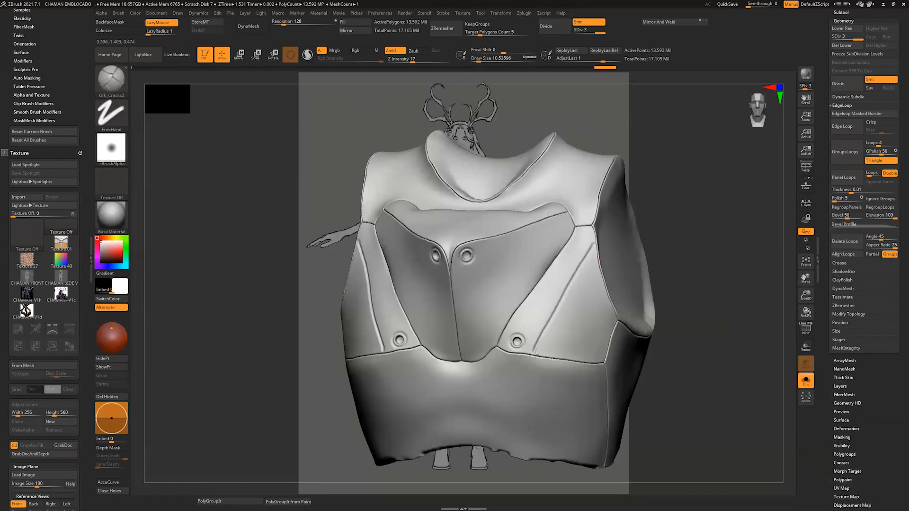
# Step: Try an angled groove across the lower panel beneath the chest seam, and undo the trial grooves
pyautogui.moveTo(701, 275); pyautogui.dragTo(710, 261)
pyautogui.moveTo(535, 326); pyautogui.dragTo(457, 309)
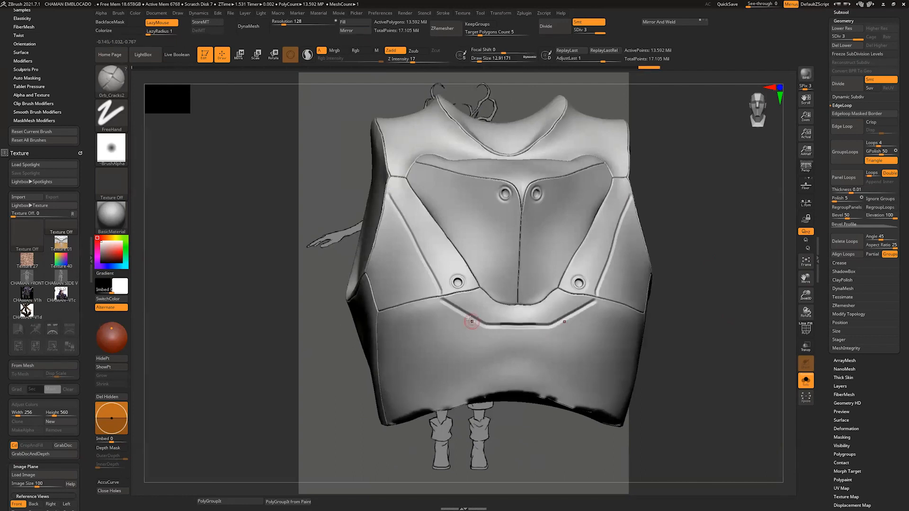
pyautogui.hotkey('ctrl', 'z')
pyautogui.hotkey('ctrl', 'z')
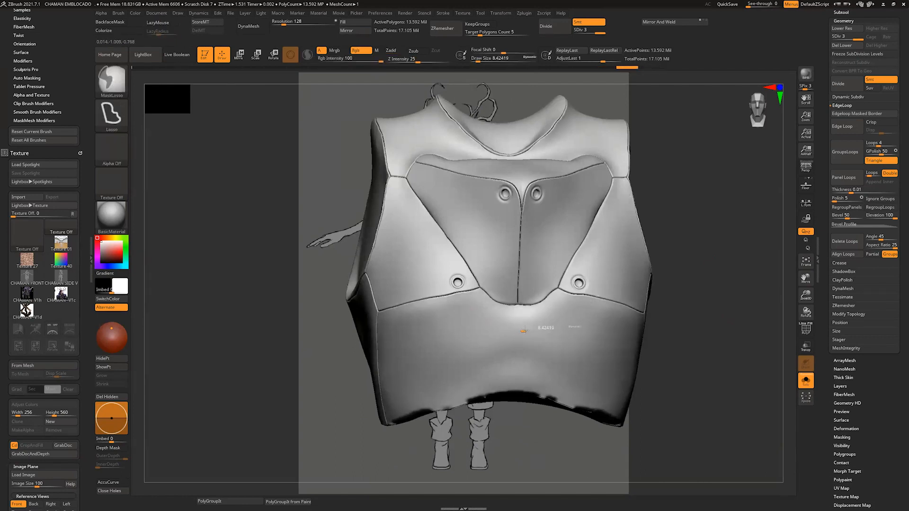
# Step: Set the brush's draw size to about 11.7, try an angular groove below the chest panels, and undo it
pyautogui.press('s')
pyautogui.click(526, 330)
pyautogui.moveTo(525, 330); pyautogui.dragTo(501, 330)
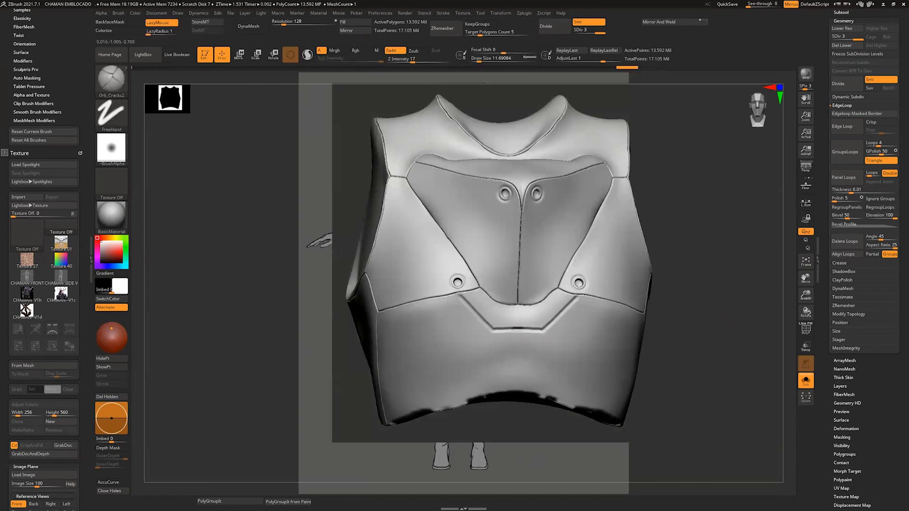
pyautogui.moveTo(686, 318)
pyautogui.mouseDown()
pyautogui.moveTo(708, 326)
pyautogui.moveTo(686, 348)
pyautogui.mouseUp()
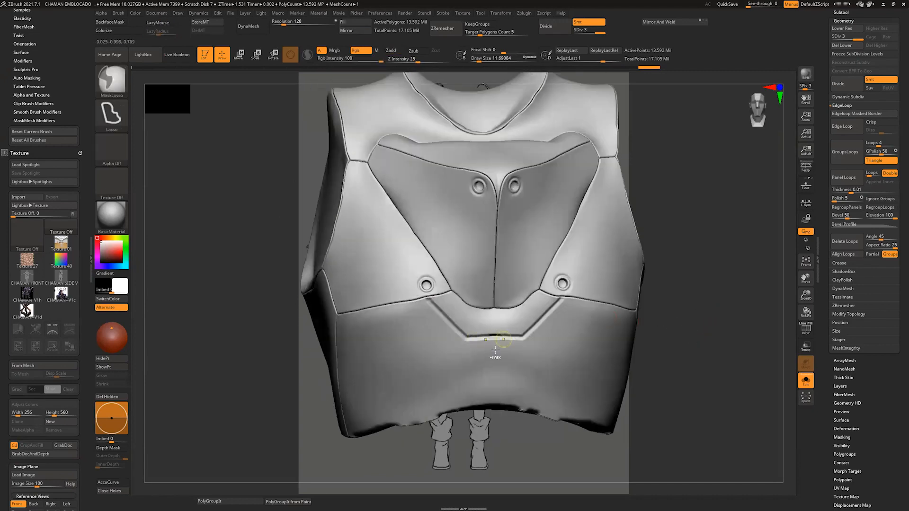
pyautogui.hotkey('ctrl', 'z')
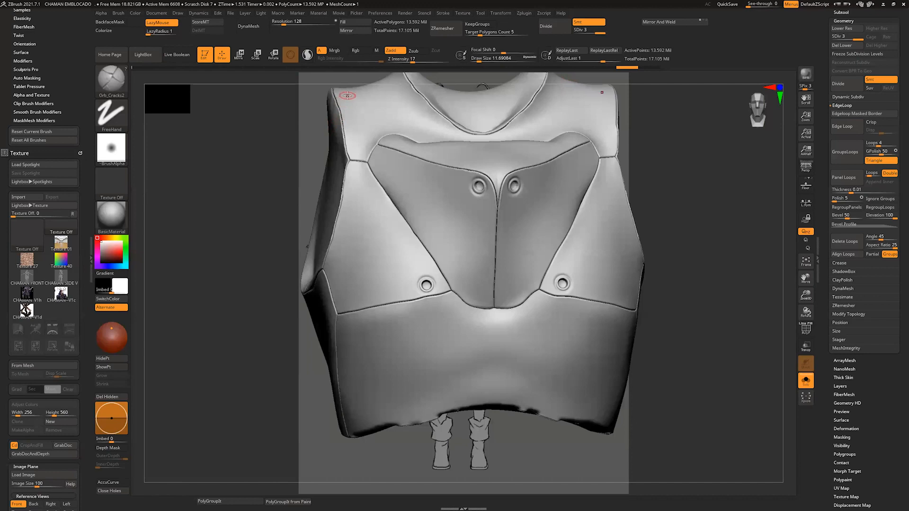
# Step: Set the brush's Lazy Mouse radius to 15
pyautogui.click(443, 14)
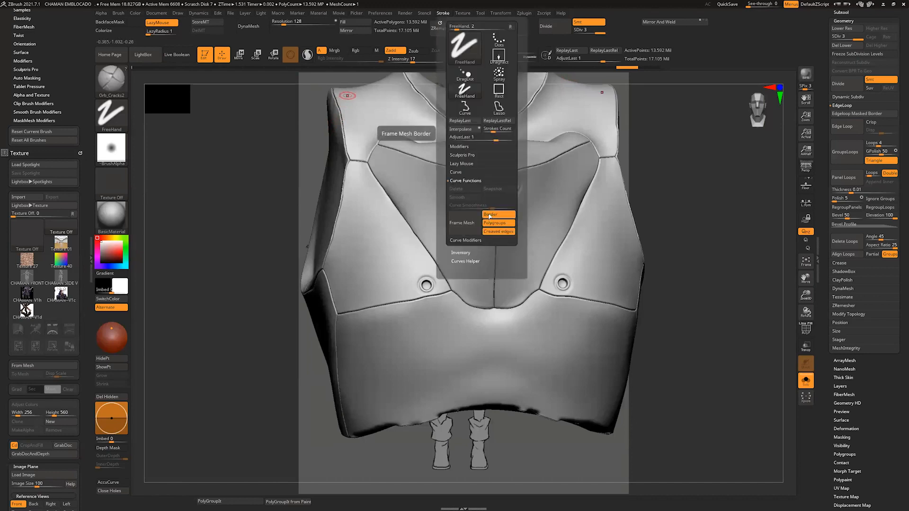
pyautogui.click(473, 165)
pyautogui.click(458, 188)
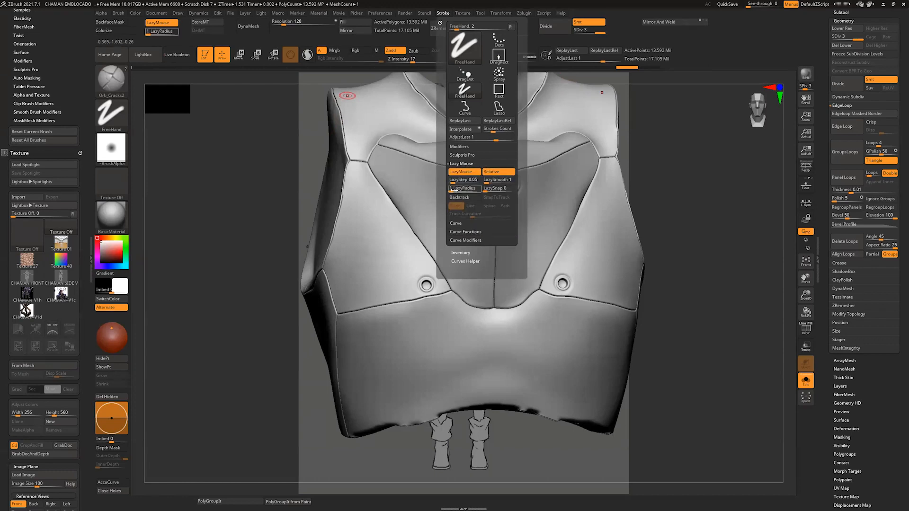
pyautogui.write('5')
pyautogui.press('Return')
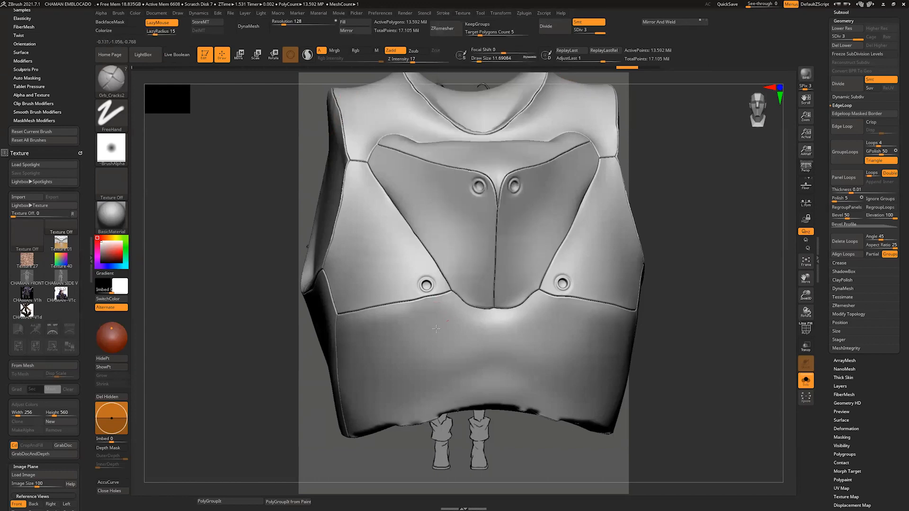
# Step: Carve a mirrored stepped groove around the lower front panel, following the seam beneath the chest panels
pyautogui.moveTo(366, 432); pyautogui.dragTo(366, 434)
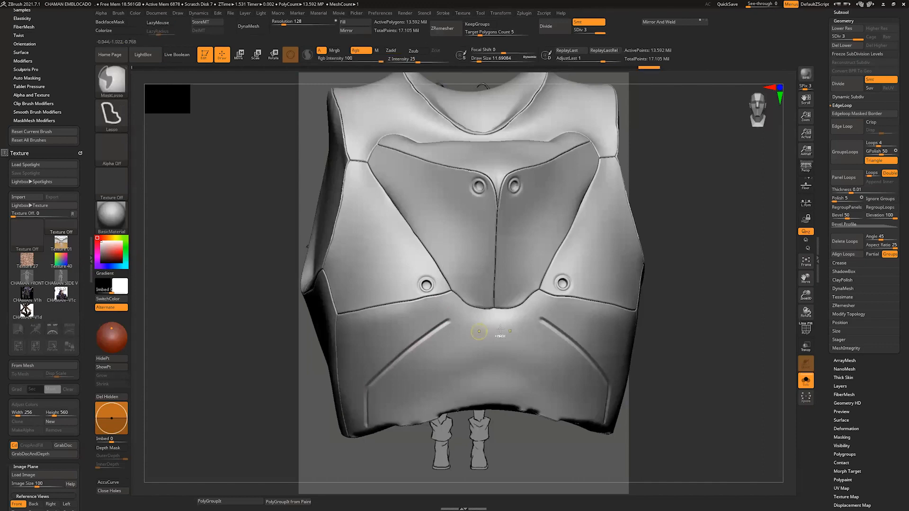
pyautogui.hotkey('ctrl', 'z')
pyautogui.keyDown('ctrl'); pyautogui.moveTo(474, 330); pyautogui.dragTo(493, 330); pyautogui.keyUp('ctrl')
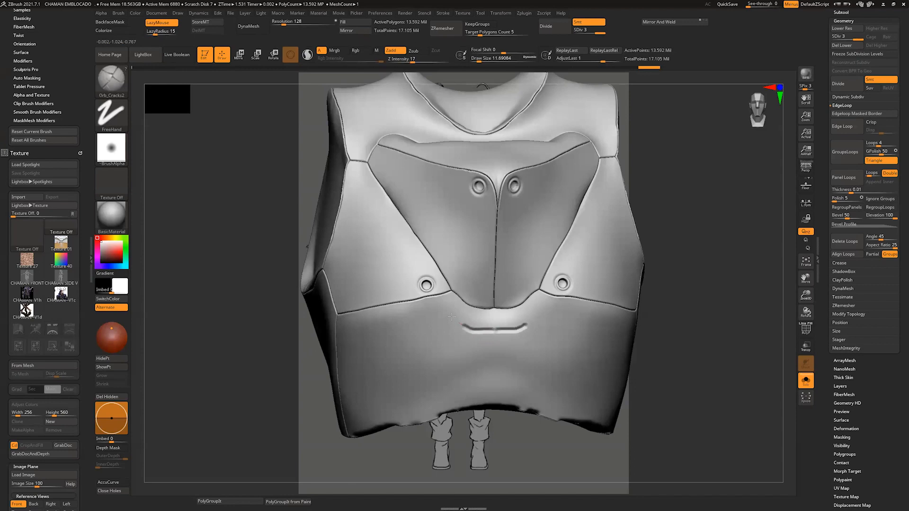
pyautogui.moveTo(432, 315); pyautogui.dragTo(372, 328)
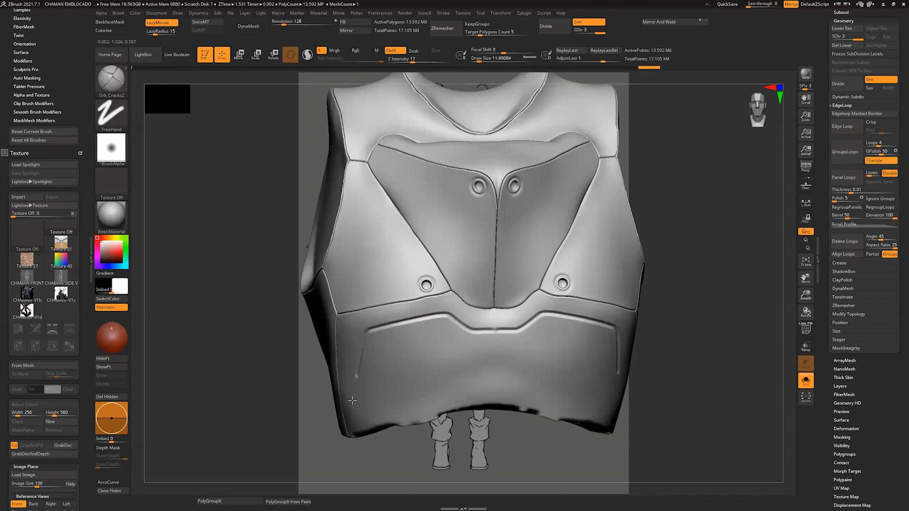
# Step: Carve mirrored grooves inside the two central chest panels, running beneath the upper seam and down beside the centre seam
pyautogui.moveTo(694, 348); pyautogui.dragTo(381, 208)
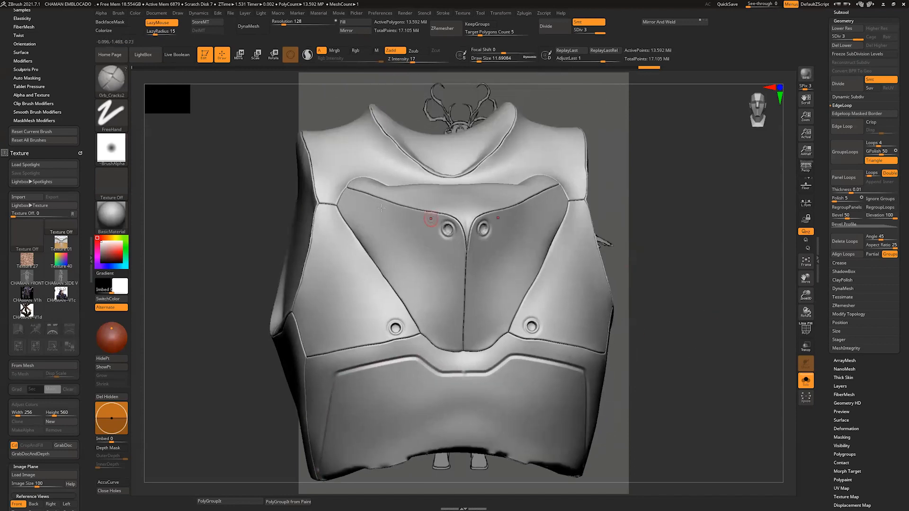
pyautogui.moveTo(424, 229); pyautogui.dragTo(429, 232)
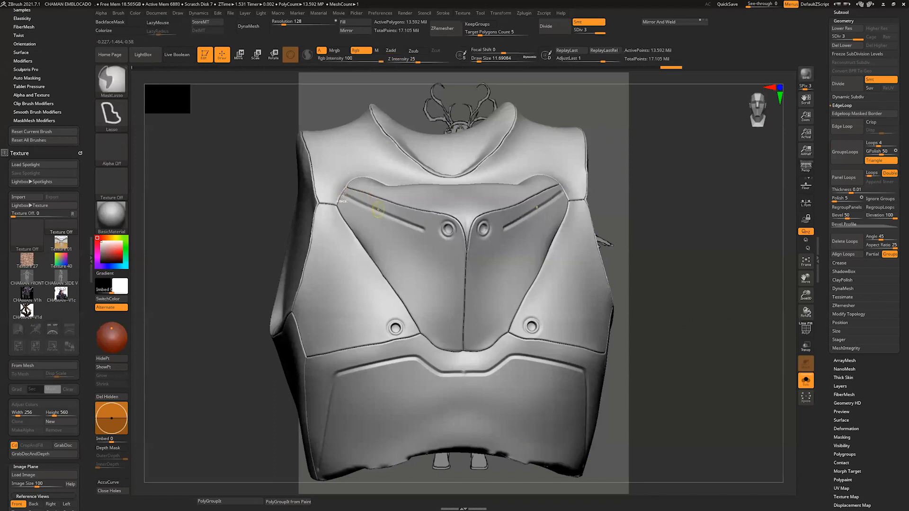
pyautogui.hotkey('ctrl', 'z')
pyautogui.moveTo(378, 216); pyautogui.dragTo(429, 236)
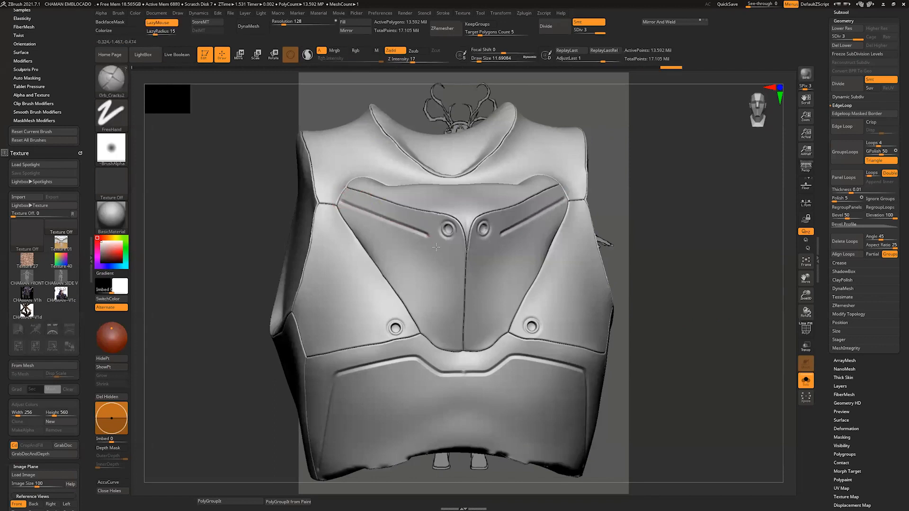
pyautogui.moveTo(436, 282); pyautogui.dragTo(437, 342)
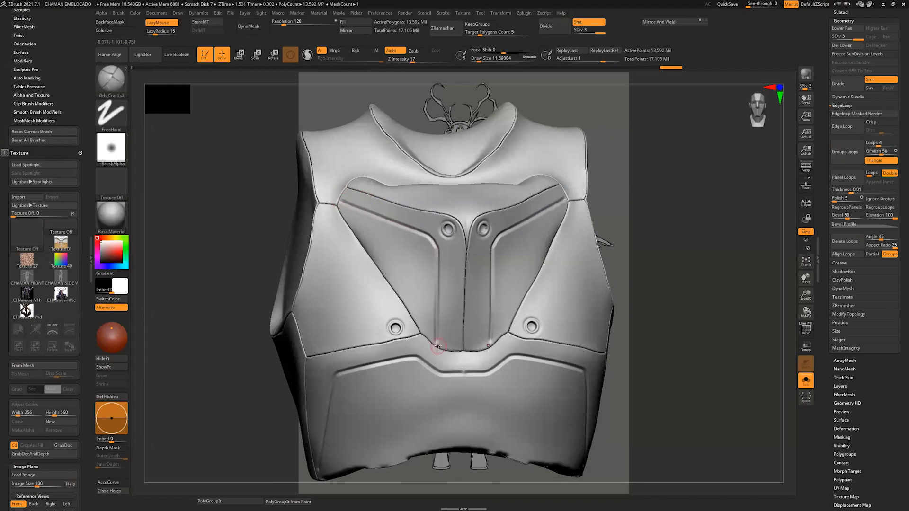
# Step: Choose the dial-001 insert brush and try to place a dial on the vest
pyautogui.moveTo(706, 284); pyautogui.dragTo(708, 293)
pyautogui.press('b')
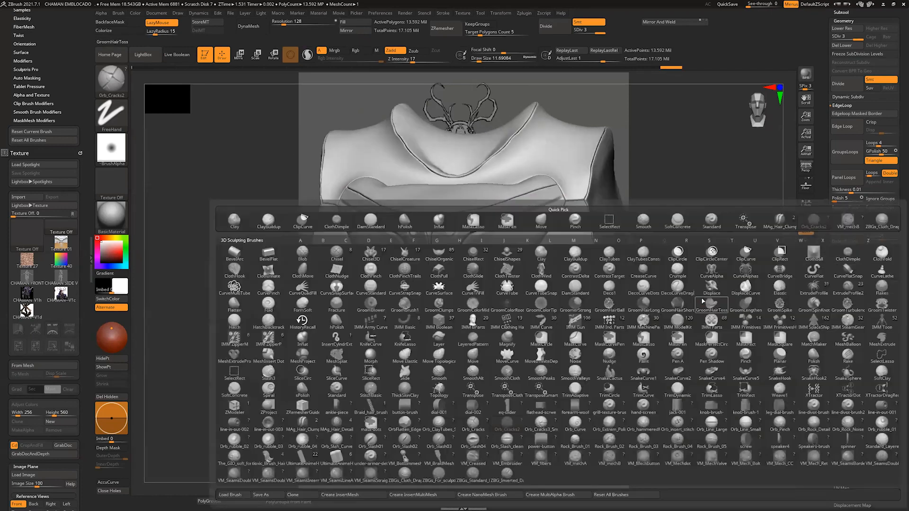
pyautogui.click(437, 410)
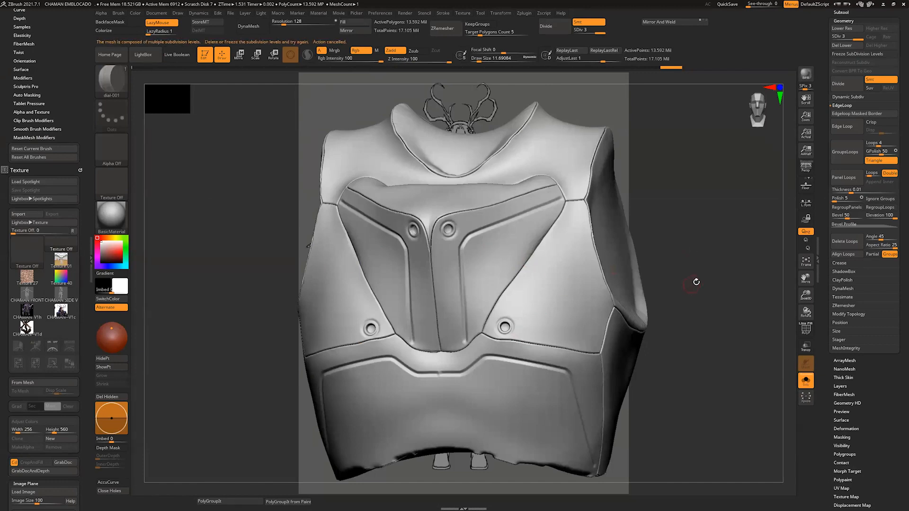
pyautogui.press('ctrl')
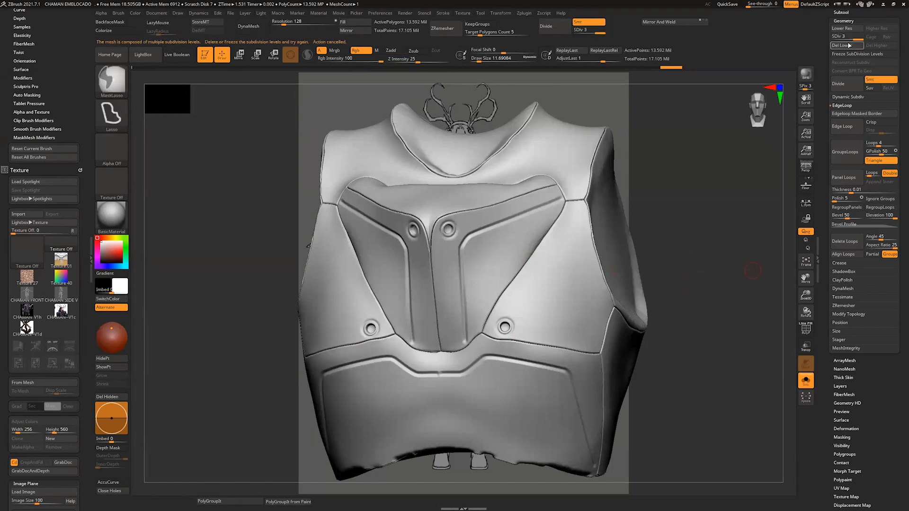
# Step: Drop the vest to subdivision level 2 and delete its higher subdivision level
pyautogui.moveTo(840, 64)
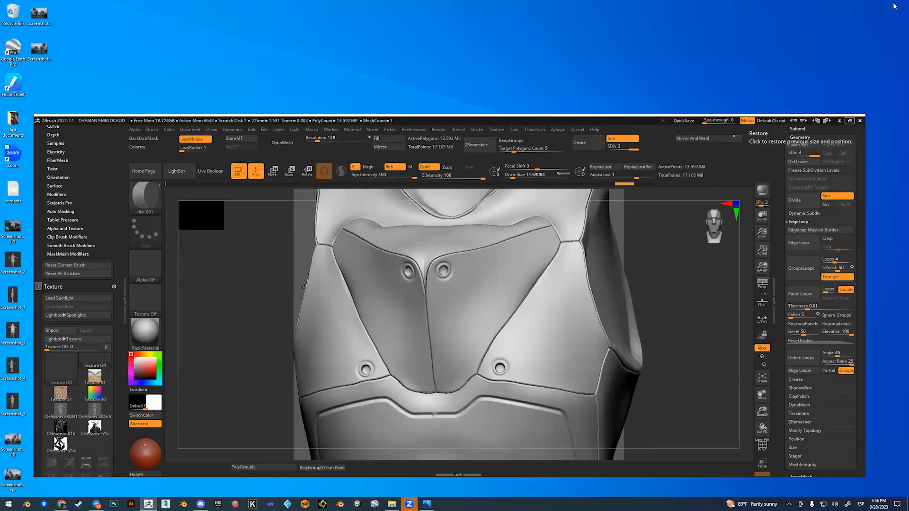
pyautogui.click(850, 121)
pyautogui.click(849, 38)
pyautogui.click(878, 46)
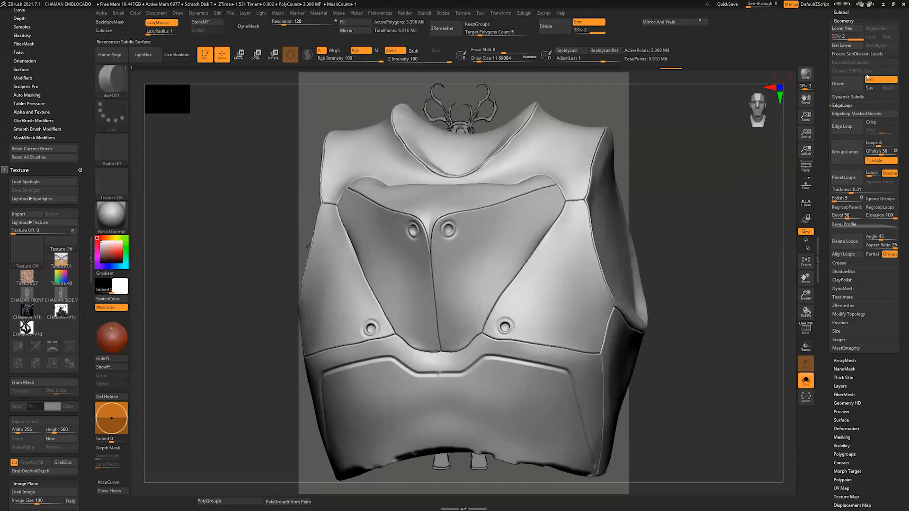
# Step: Delete the vest's lower subdivision levels and try a first mirrored dial-001 insert on the chest
pyautogui.click(564, 260)
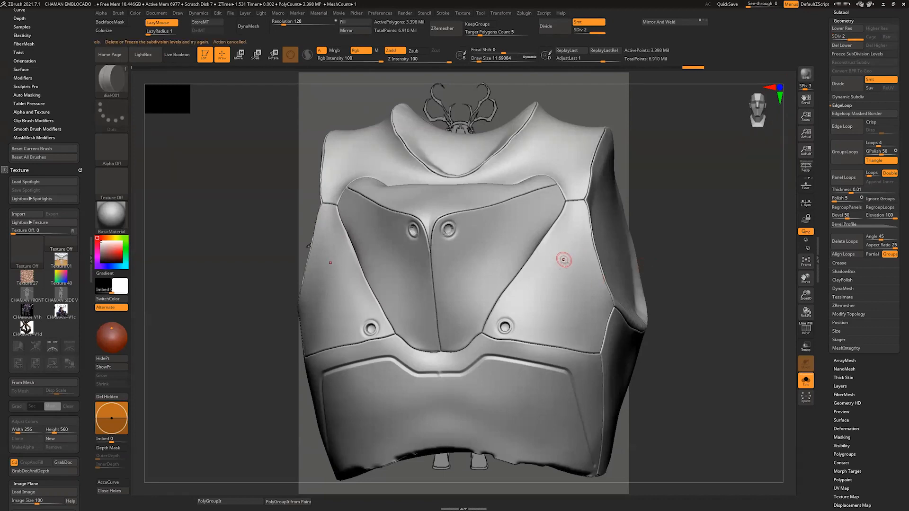
pyautogui.click(845, 46)
pyautogui.moveTo(564, 251); pyautogui.dragTo(564, 279)
pyautogui.moveTo(692, 274); pyautogui.dragTo(650, 254)
pyautogui.hotkey('ctrl', 'z')
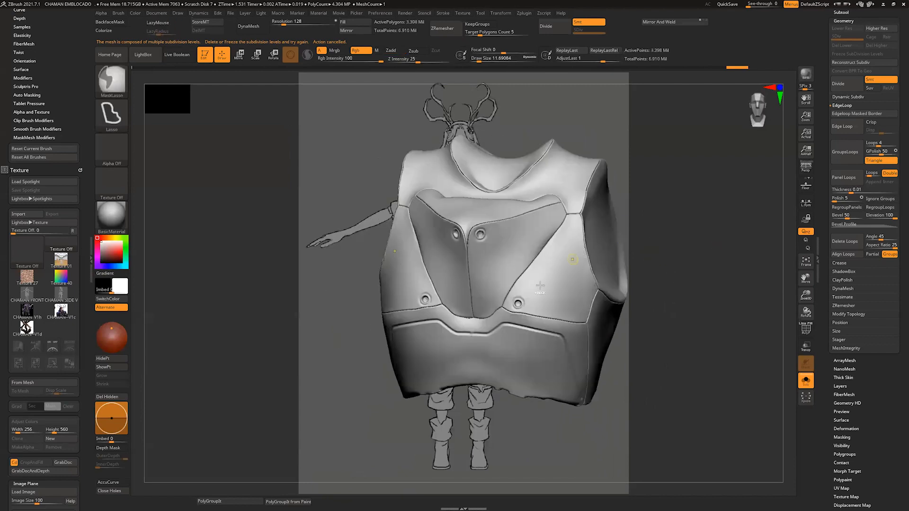
# Step: Insert a mirrored pair of dial-001 parts on the upper chest panels and adjust their position with the Move gizmo
pyautogui.moveTo(505, 238); pyautogui.dragTo(511, 263)
pyautogui.moveTo(704, 254); pyautogui.dragTo(710, 233)
pyautogui.press('w')
pyautogui.moveTo(532, 210); pyautogui.dragTo(541, 217)
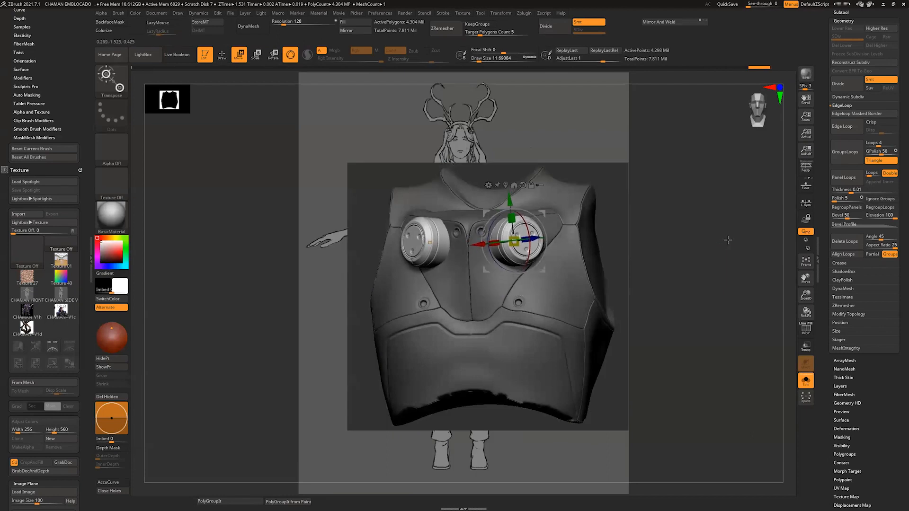
pyautogui.press('q')
pyautogui.moveTo(728, 240)
pyautogui.mouseDown()
pyautogui.moveTo(793, 273)
pyautogui.moveTo(764, 296)
pyautogui.moveTo(737, 345)
pyautogui.mouseUp()
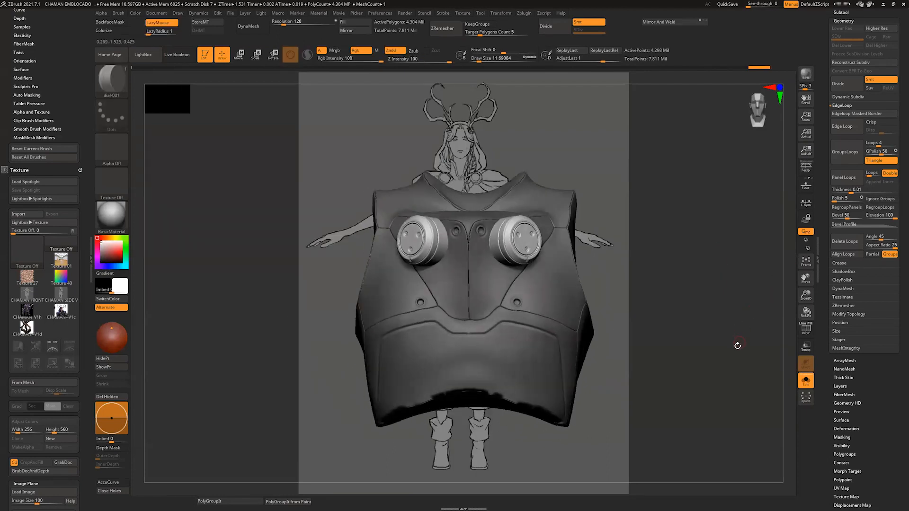
# Step: Examine the vest and its chest dials from several angles, including a brief check of the polygroup colours
pyautogui.press('b')
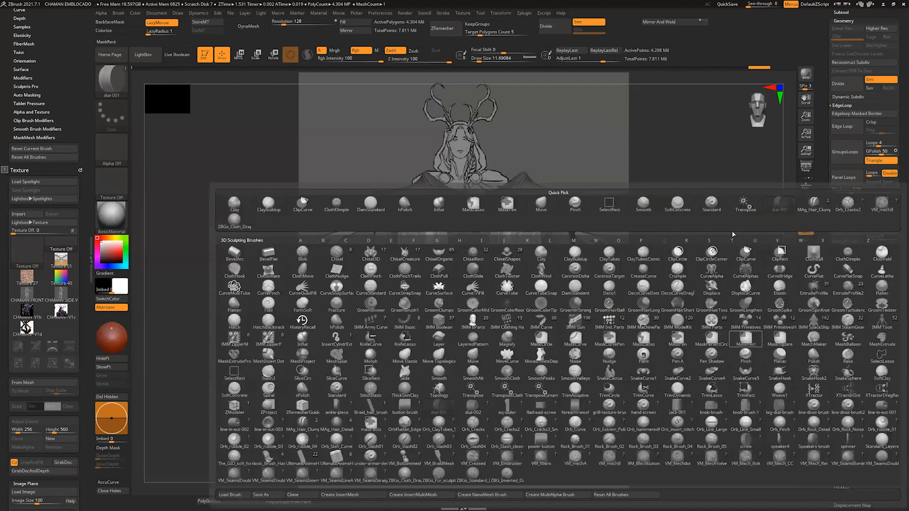
pyautogui.moveTo(787, 172); pyautogui.dragTo(791, 187)
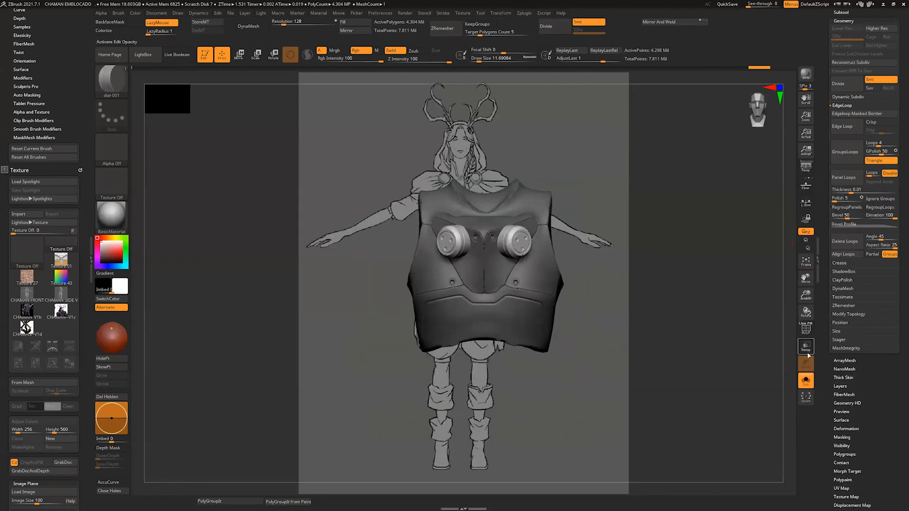
pyautogui.click(806, 380)
pyautogui.moveTo(789, 268); pyautogui.dragTo(716, 365)
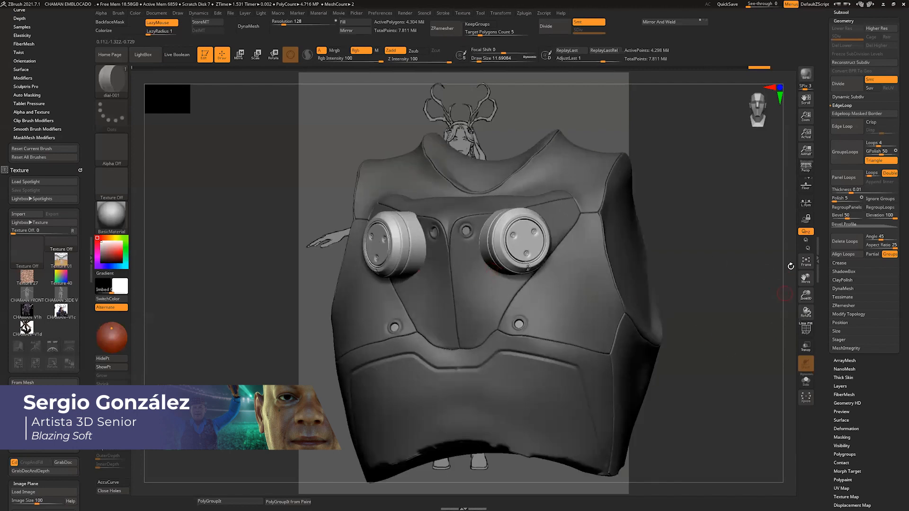
pyautogui.keyDown('alt'); pyautogui.moveTo(791, 266); pyautogui.dragTo(792, 293); pyautogui.keyUp('alt')
pyautogui.click(803, 327)
pyautogui.click(802, 327)
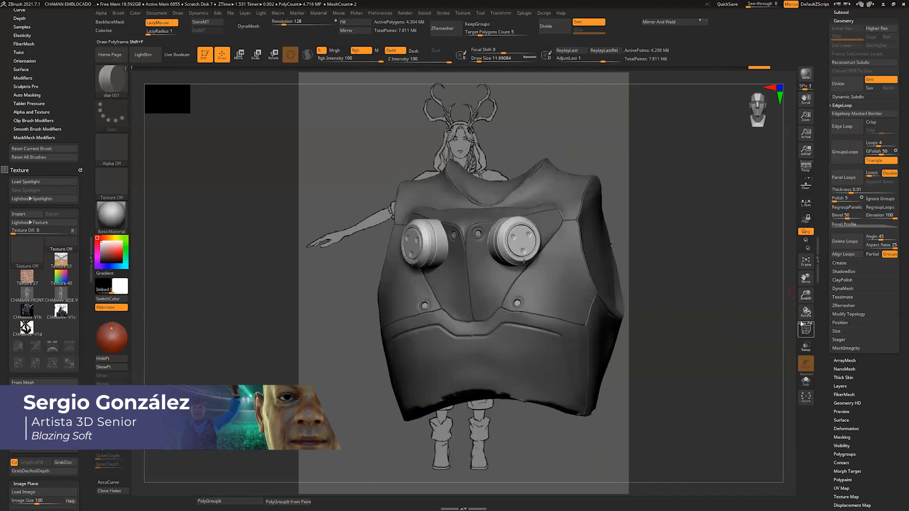
pyautogui.click(805, 328)
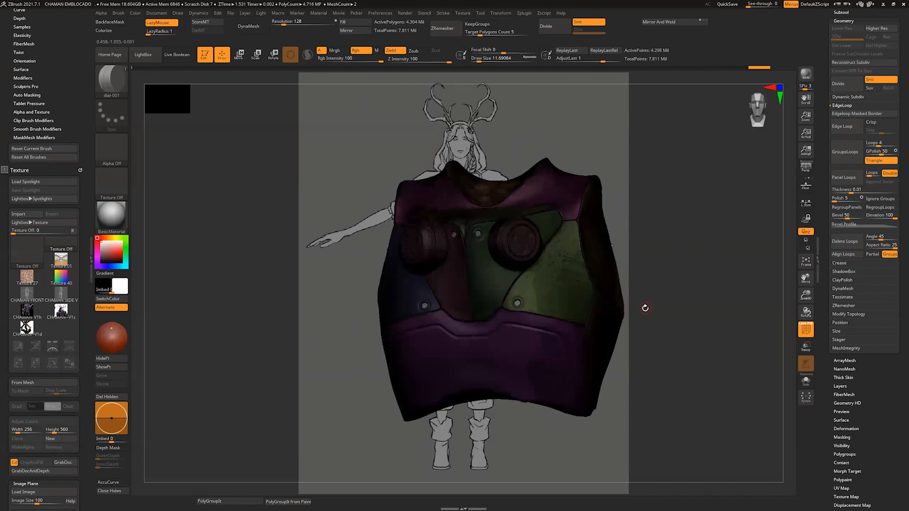
pyautogui.click(805, 329)
pyautogui.keyDown('alt'); pyautogui.moveTo(778, 291); pyautogui.dragTo(667, 291); pyautogui.keyUp('alt')
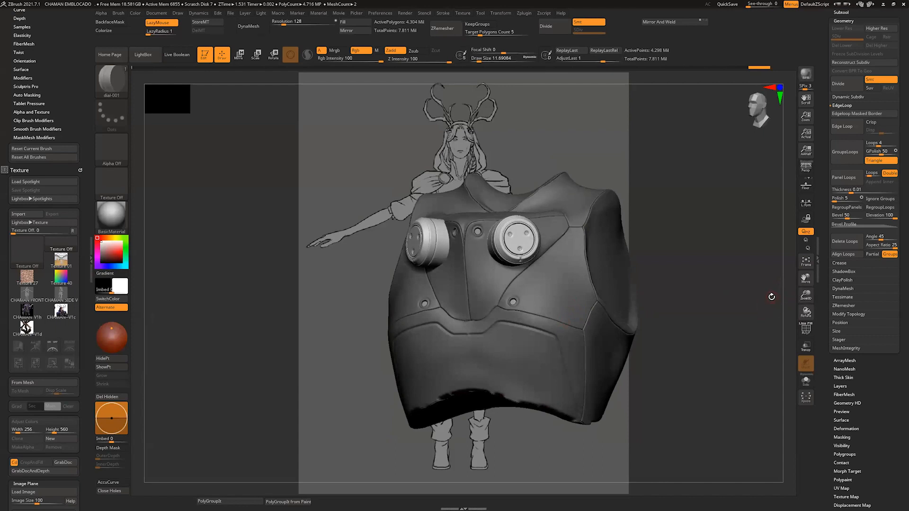
pyautogui.keyDown('shift'); pyautogui.moveTo(787, 274); pyautogui.dragTo(610, 355); pyautogui.keyUp('shift')
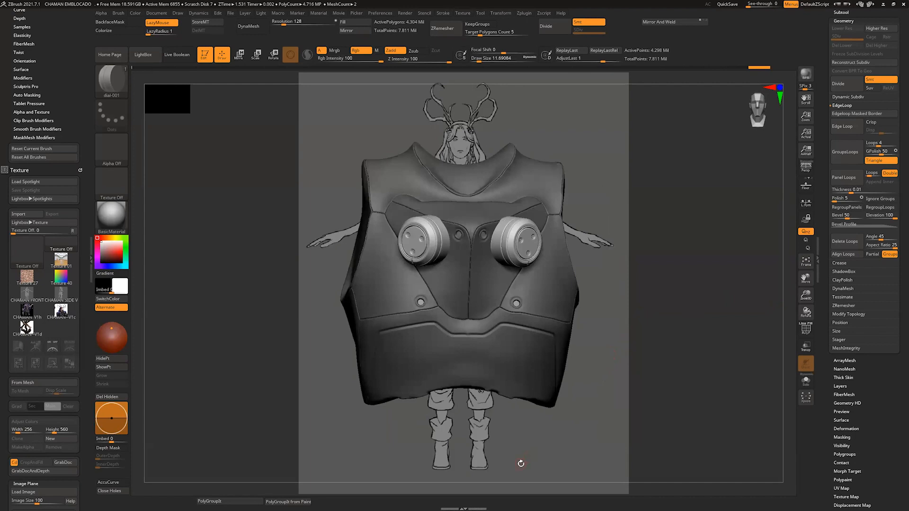
pyautogui.moveTo(786, 277); pyautogui.dragTo(789, 273)
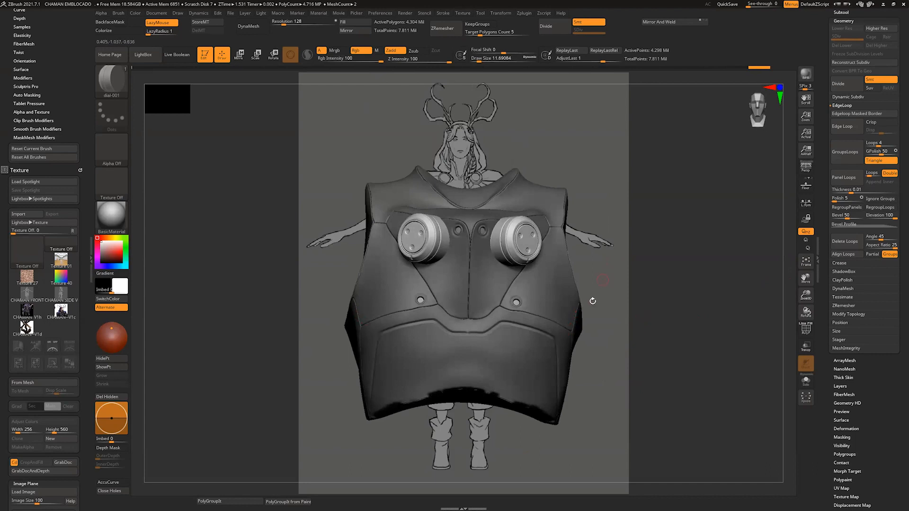
pyautogui.moveTo(788, 152)
pyautogui.mouseDown()
pyautogui.moveTo(787, 162)
pyautogui.moveTo(792, 150)
pyautogui.mouseUp()
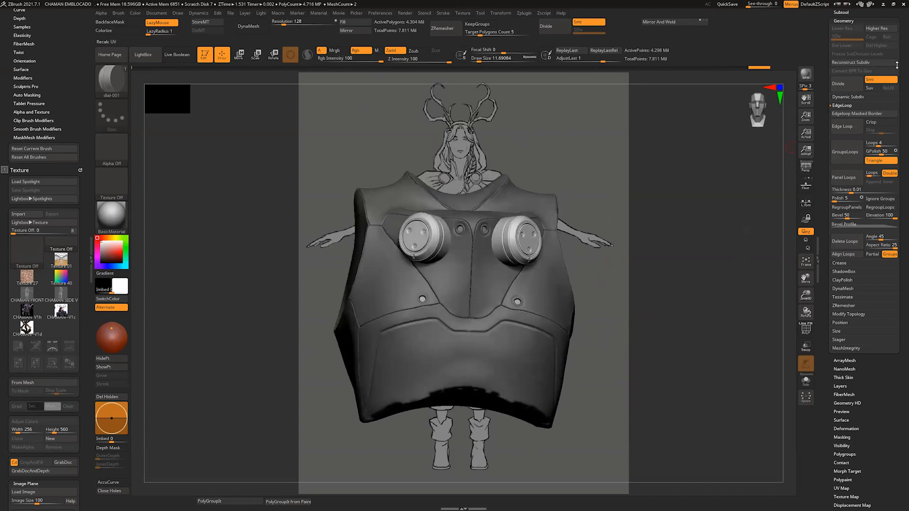
# Step: Make all subtools visible to show the vest on the full character
pyautogui.moveTo(898, 66); pyautogui.dragTo(899, 113)
pyautogui.click(841, 122)
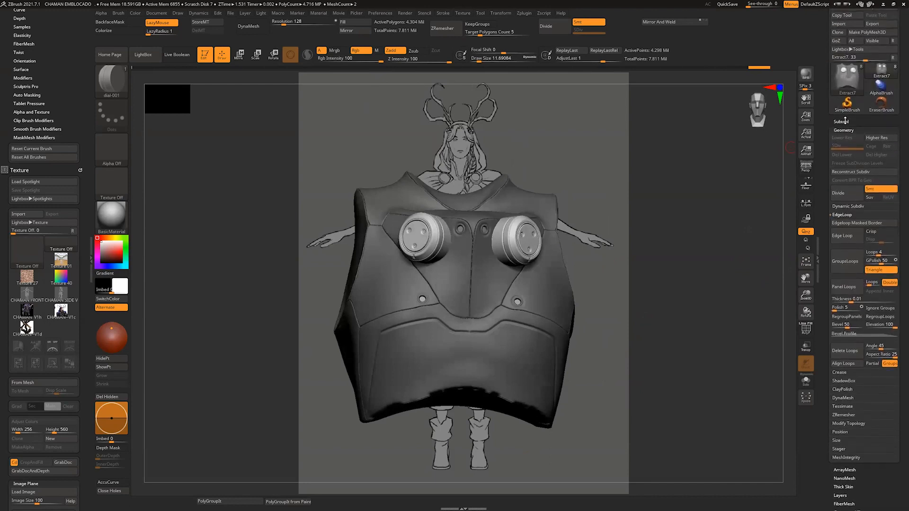
pyautogui.click(806, 348)
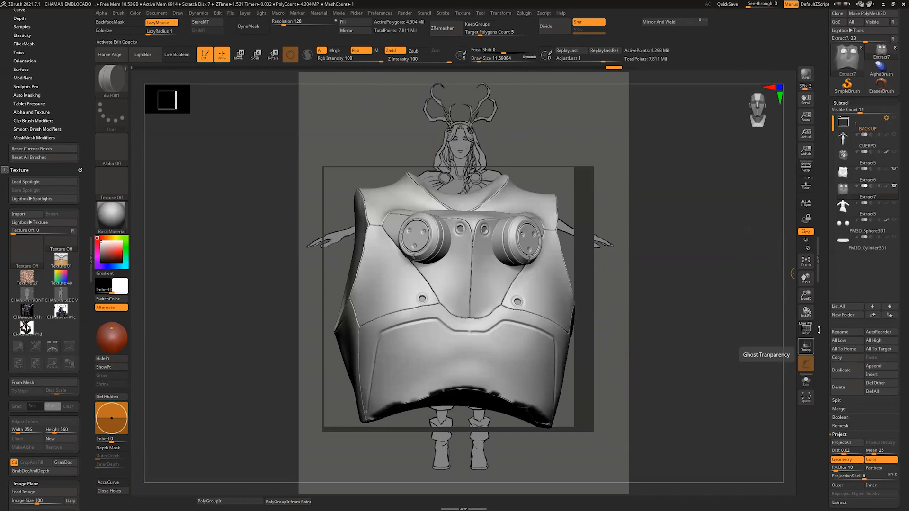
pyautogui.keyDown('shift'); pyautogui.click(894, 187); pyautogui.keyUp('shift')
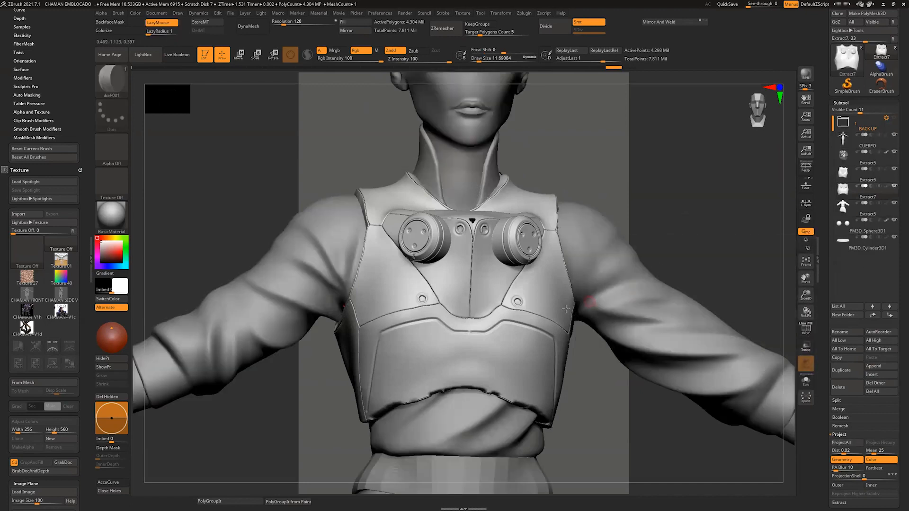
pyautogui.moveTo(785, 223); pyautogui.dragTo(785, 199)
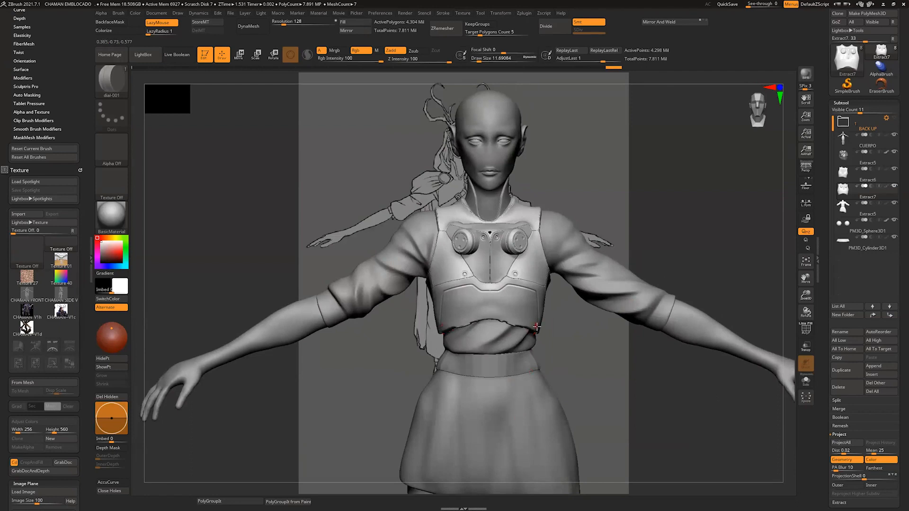
pyautogui.moveTo(778, 216)
pyautogui.mouseDown()
pyautogui.moveTo(794, 206)
pyautogui.moveTo(777, 237)
pyautogui.moveTo(781, 218)
pyautogui.mouseUp()
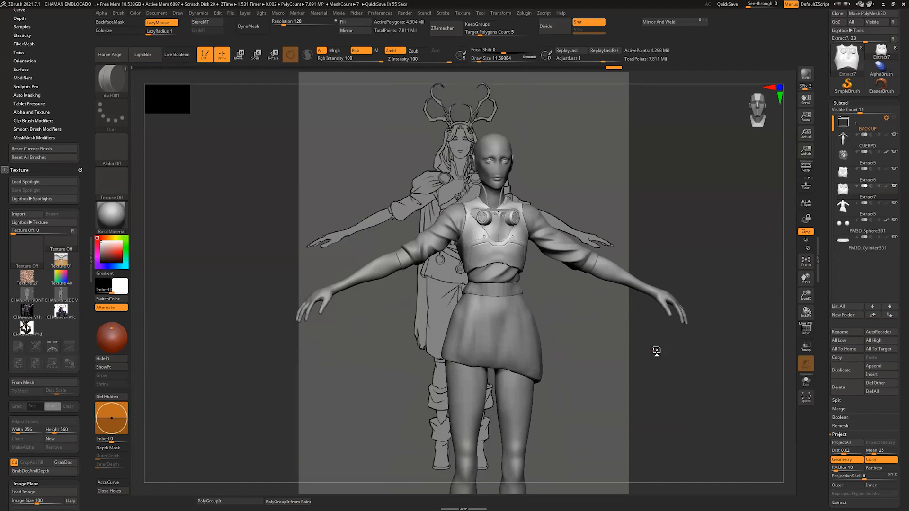
# Step: Save the project as a new file named CHAMAN EMBLOCADO 2
pyautogui.click(231, 14)
pyautogui.click(283, 27)
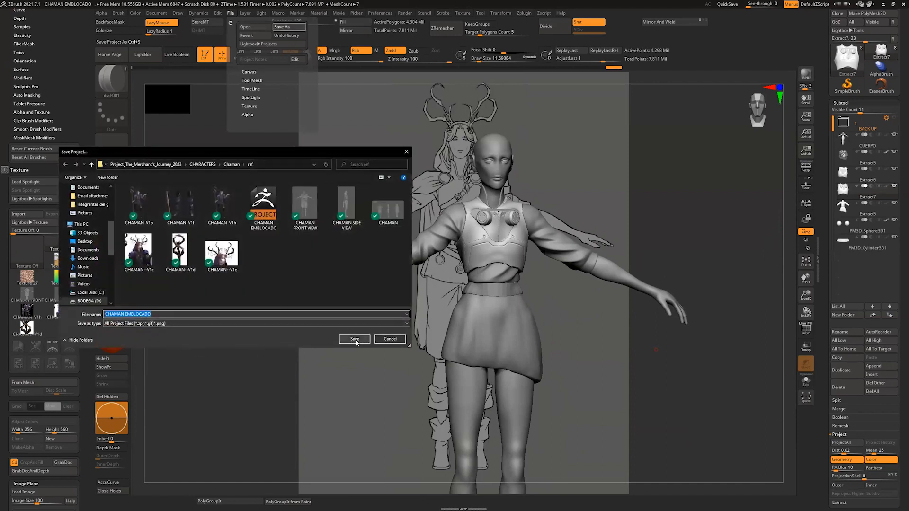
pyautogui.click(181, 316)
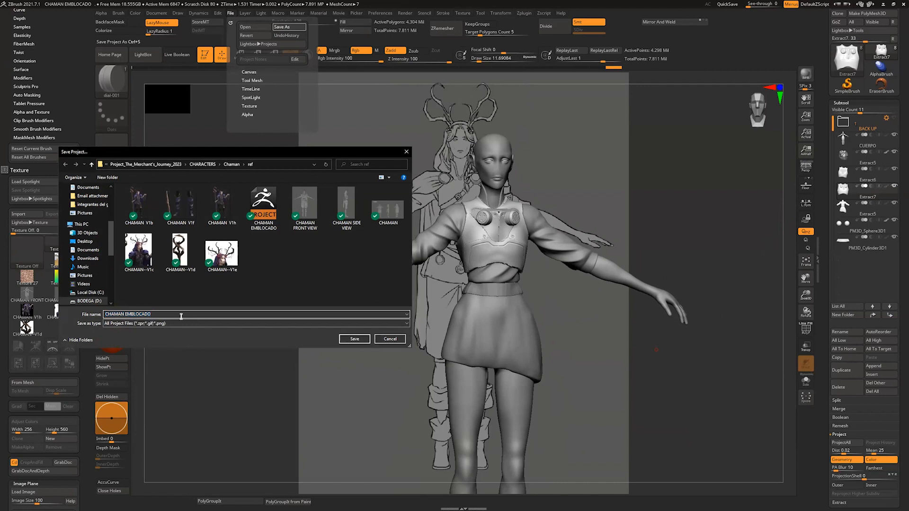
pyautogui.click(354, 339)
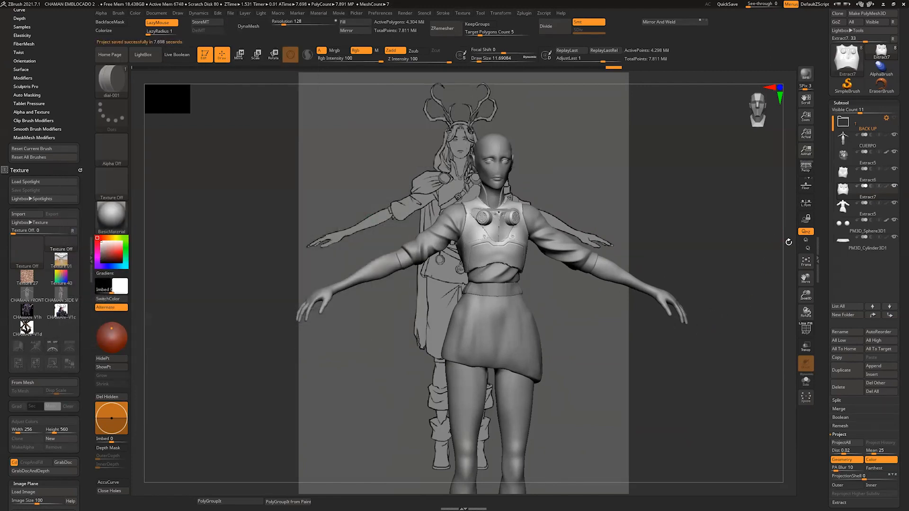
# Step: Append a placeholder primitive subtool and import the base mesh revisada file from the ref folder into it
pyautogui.keyDown('alt'); pyautogui.moveTo(789, 242); pyautogui.dragTo(754, 215); pyautogui.keyUp('alt')
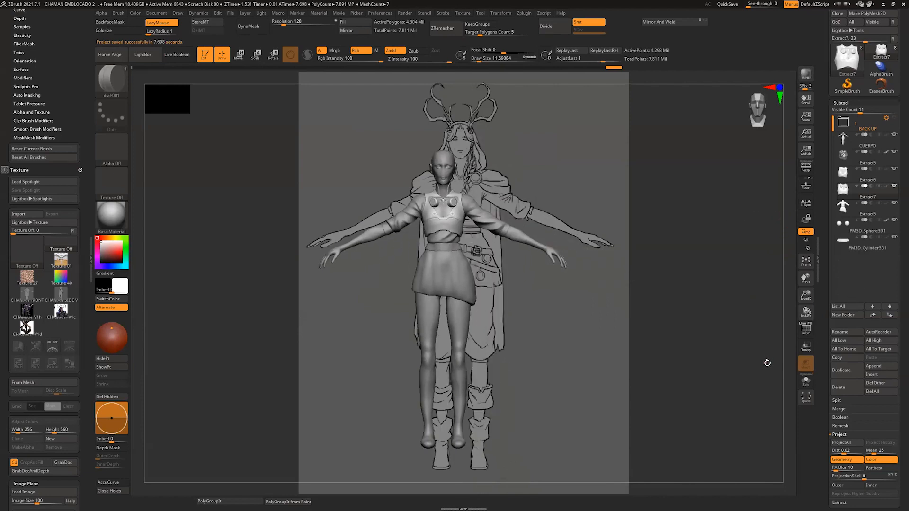
pyautogui.click(874, 366)
pyautogui.click(670, 393)
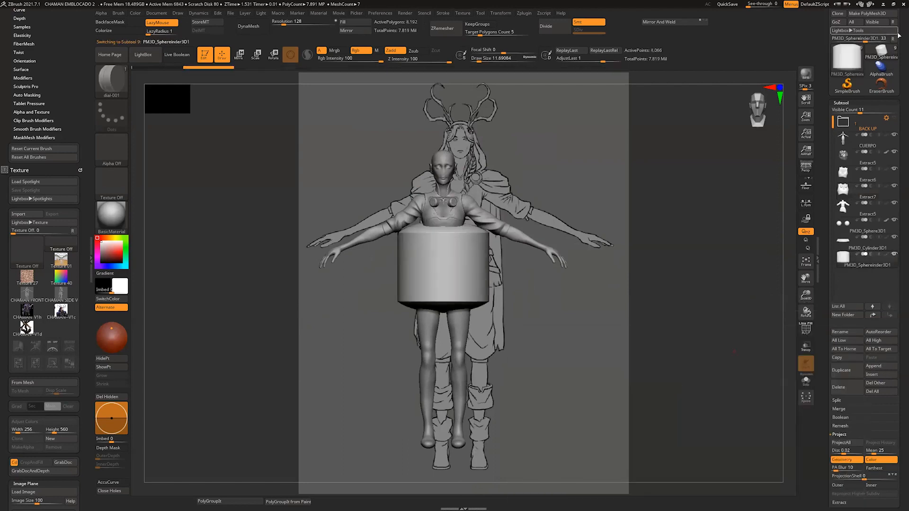
pyautogui.scroll(2, 880, 95)
pyautogui.click(839, 50)
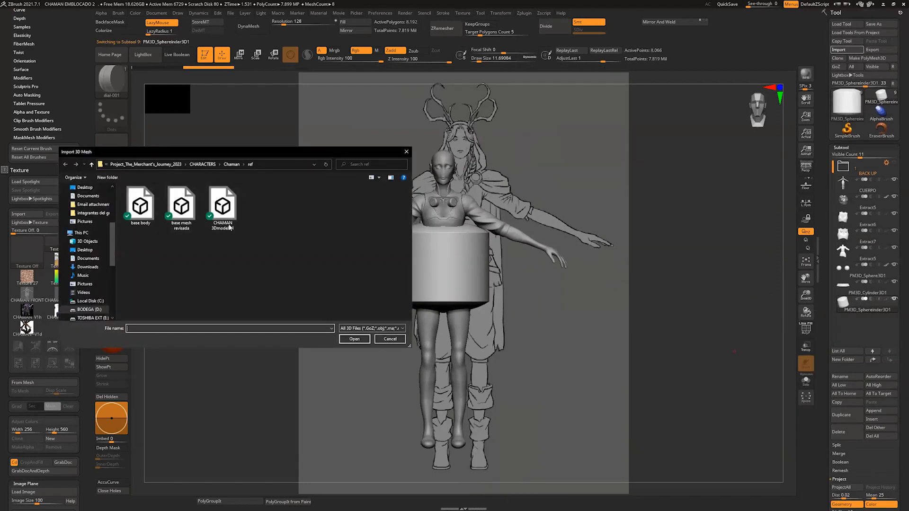
pyautogui.click(232, 164)
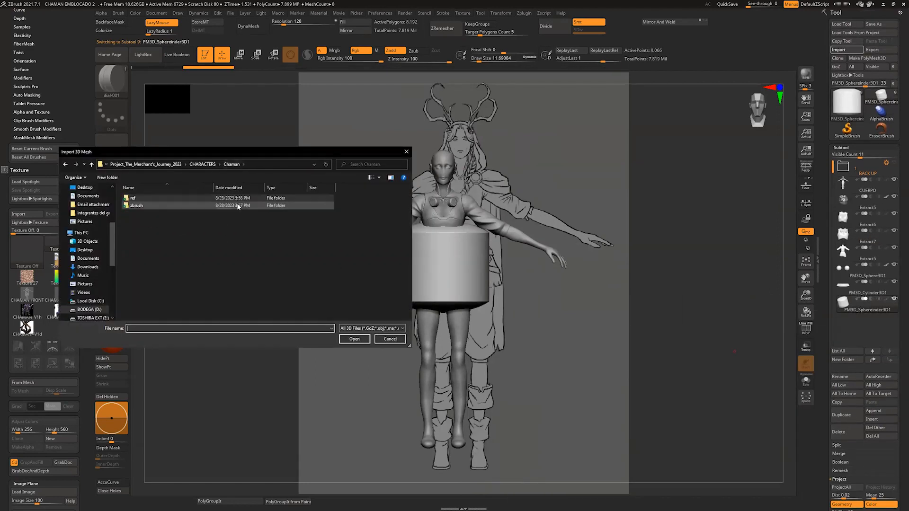
pyautogui.doubleClick(142, 198)
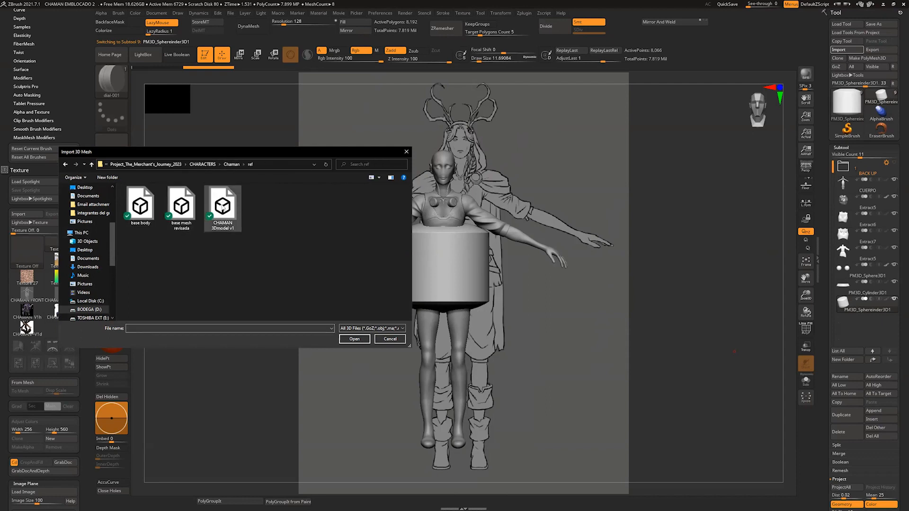
pyautogui.click(189, 213)
pyautogui.click(354, 339)
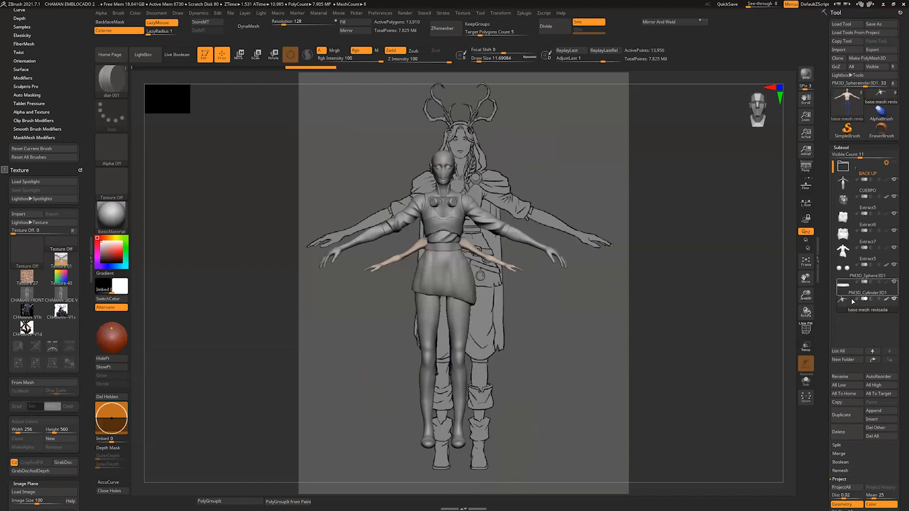
# Step: Delete the imported base mesh revisada subtool
pyautogui.click(845, 305)
pyautogui.click(805, 381)
pyautogui.click(806, 381)
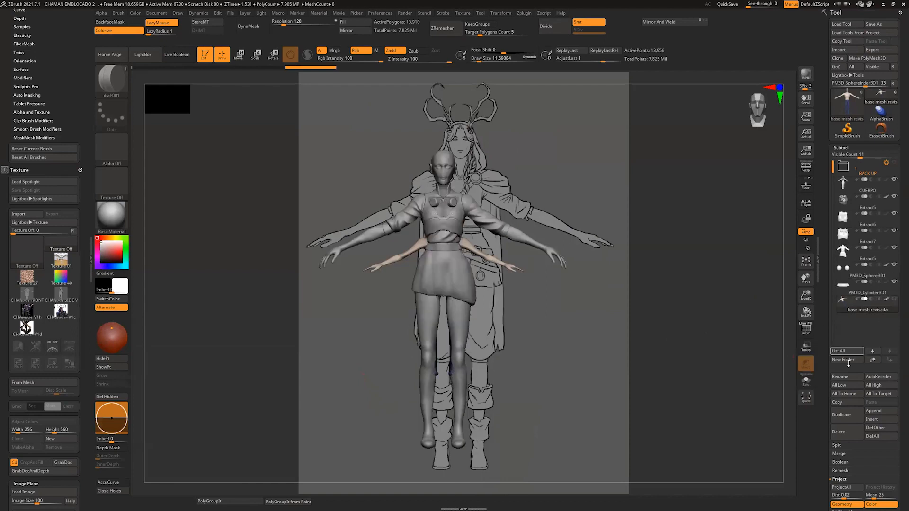
pyautogui.click(839, 431)
pyautogui.click(779, 447)
# Step: Append a Plane3D subtool and import the jacob BASE mesh into it from the zbrush ref meshes folder
pyautogui.click(874, 411)
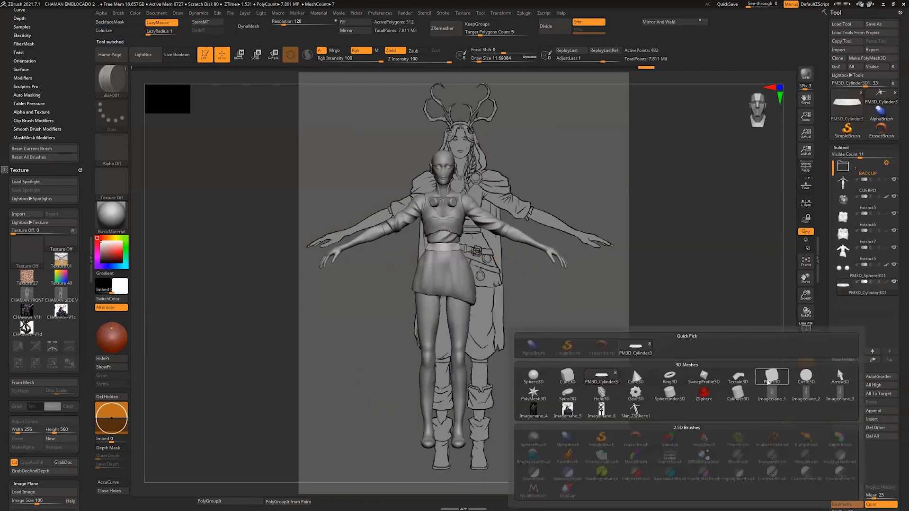
pyautogui.click(669, 386)
pyautogui.click(839, 49)
pyautogui.click(152, 207)
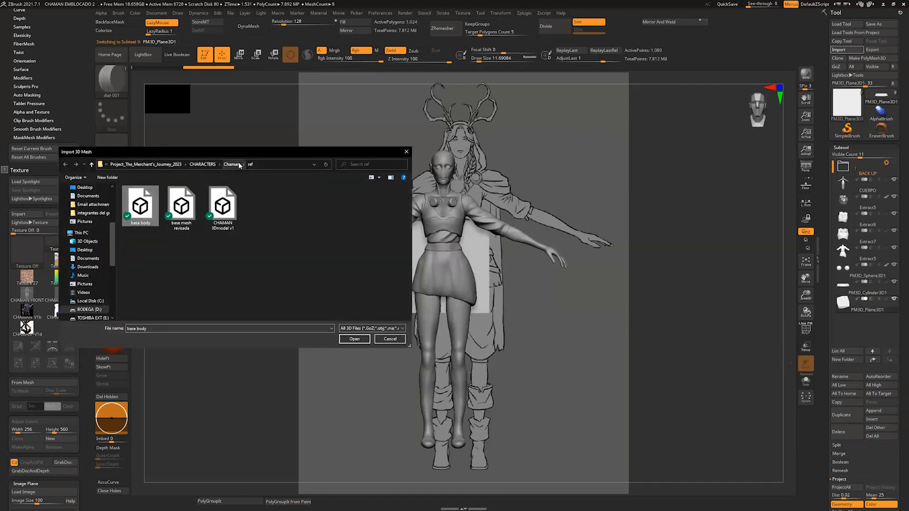
pyautogui.click(234, 164)
pyautogui.doubleClick(150, 205)
pyautogui.doubleClick(154, 206)
pyautogui.click(140, 204)
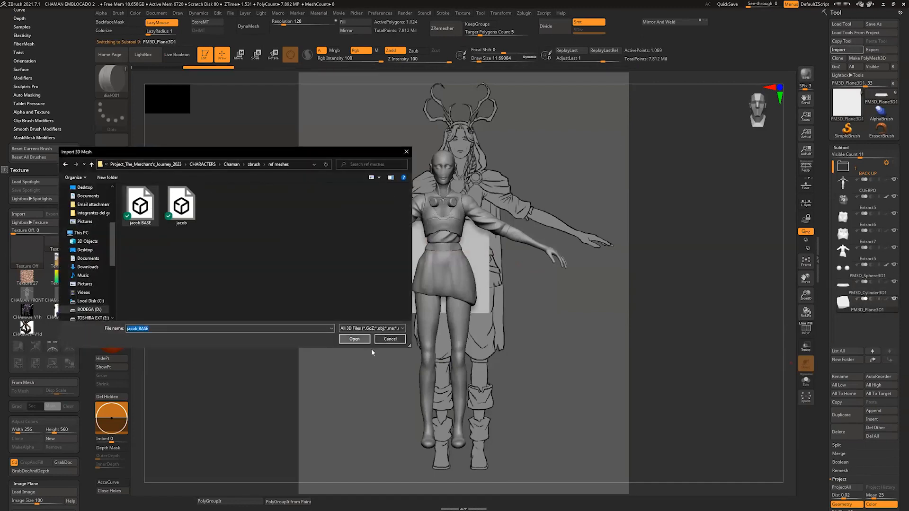
pyautogui.click(355, 339)
# Step: Reposition the imported jacob BASE figure with the Move gizmo, working from the front and side views
pyautogui.click(439, 159)
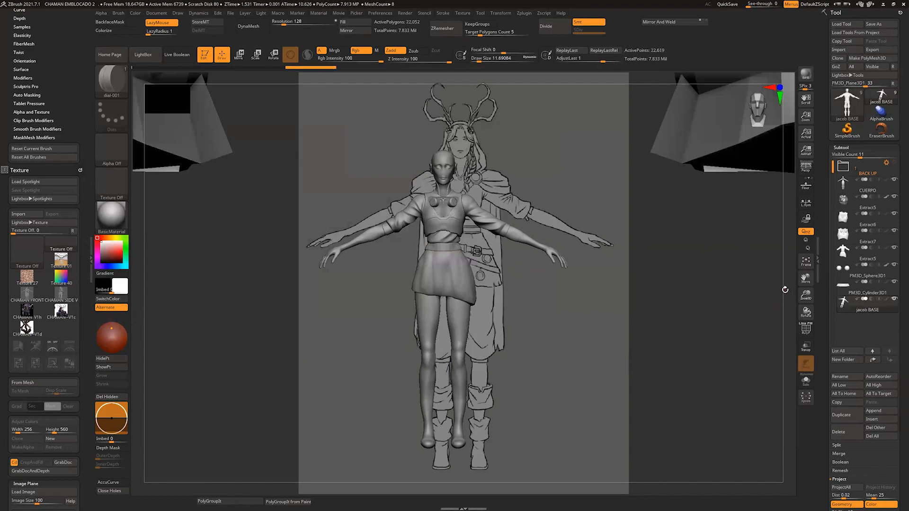
pyautogui.keyDown('ctrl'); pyautogui.moveTo(780, 276); pyautogui.dragTo(781, 305, button='right'); pyautogui.keyUp('ctrl')
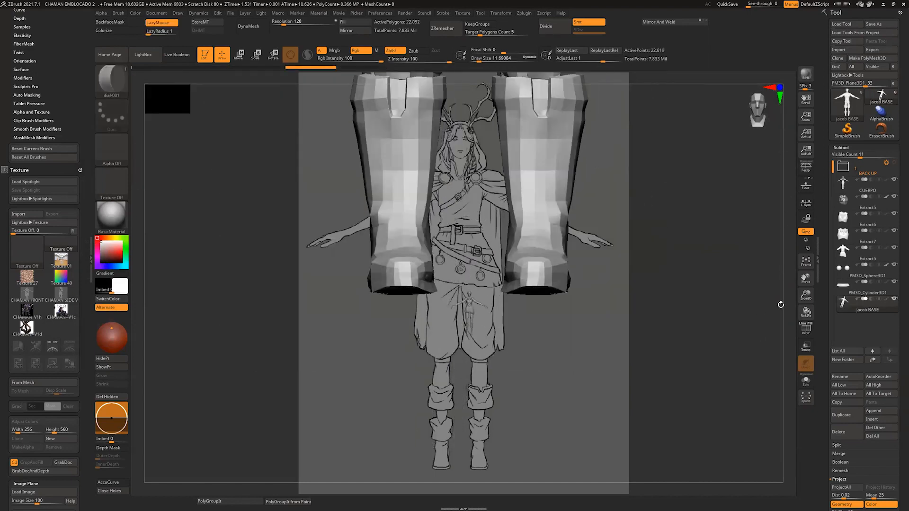
pyautogui.press('w')
pyautogui.moveTo(471, 309); pyautogui.dragTo(455, 350)
pyautogui.keyDown('alt'); pyautogui.moveTo(715, 435); pyautogui.dragTo(715, 459); pyautogui.keyUp('alt')
pyautogui.moveTo(469, 263); pyautogui.dragTo(470, 367)
pyautogui.moveTo(781, 233); pyautogui.dragTo(755, 242)
pyautogui.moveTo(428, 409); pyautogui.dragTo(420, 409)
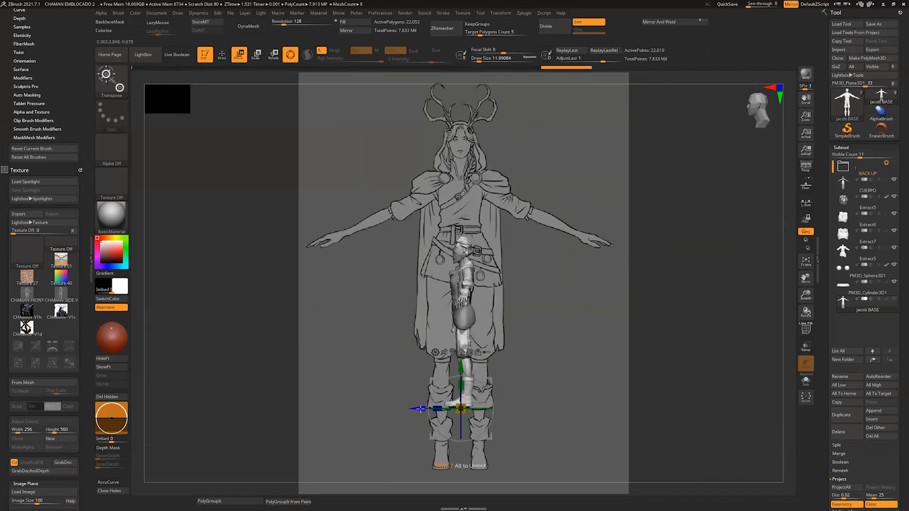
pyautogui.press('q')
pyautogui.moveTo(630, 79); pyautogui.dragTo(655, 78)
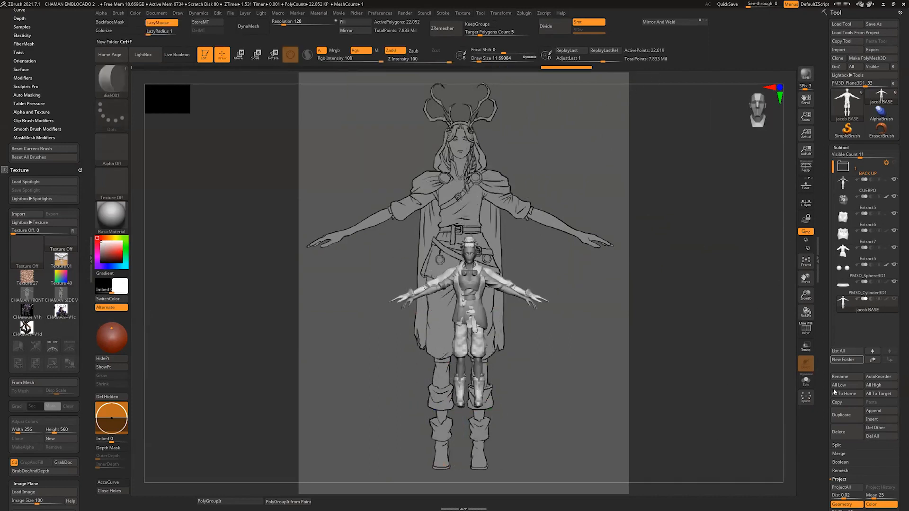
# Step: Isolate the jacob BASE figure and hide its clothing and accessory polygroups so only the bare body shows
pyautogui.click(806, 380)
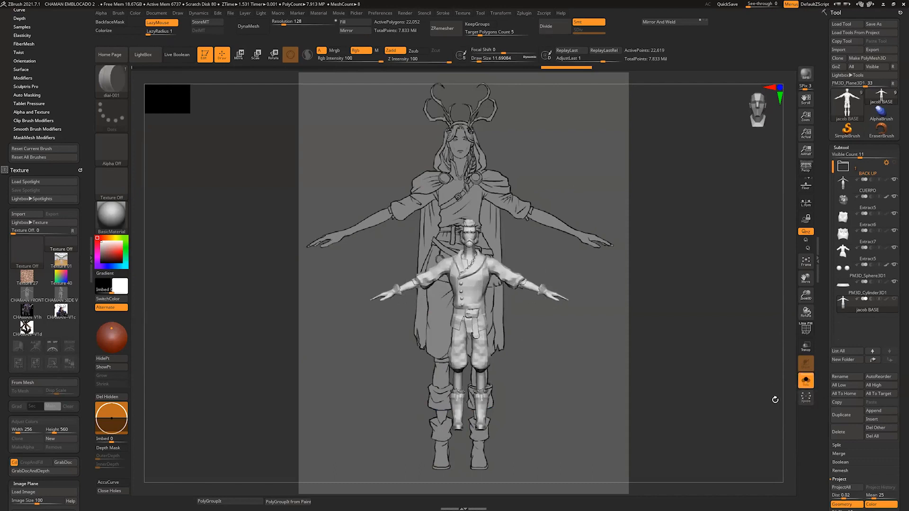
pyautogui.keyDown('alt'); pyautogui.moveTo(775, 400); pyautogui.dragTo(790, 352); pyautogui.keyUp('alt')
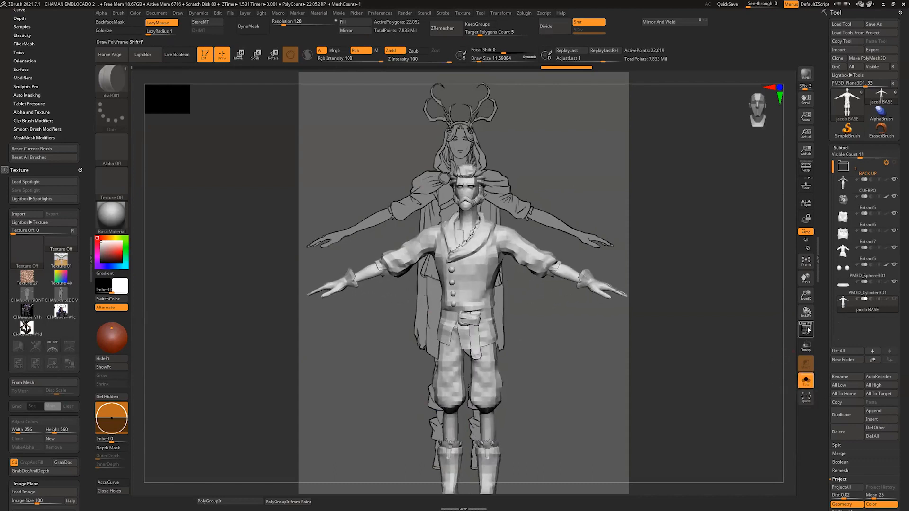
pyautogui.click(807, 329)
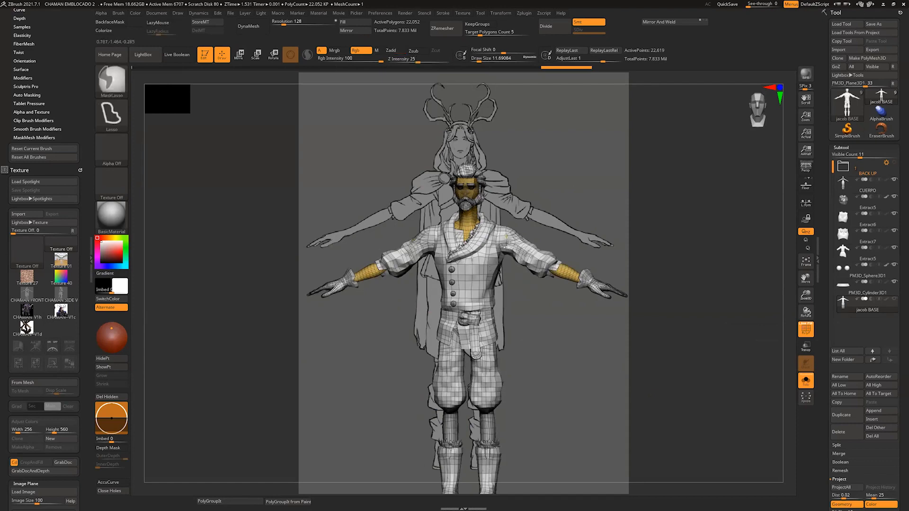
pyautogui.keyDown('ctrl'); pyautogui.keyDown('shift'); pyautogui.click(518, 252); pyautogui.keyUp('shift'); pyautogui.keyUp('ctrl')
pyautogui.keyDown('ctrl'); pyautogui.keyDown('shift'); pyautogui.click(518, 254); pyautogui.keyUp('shift'); pyautogui.keyUp('ctrl')
pyautogui.moveTo(583, 347); pyautogui.dragTo(599, 343)
pyautogui.click(806, 330)
# Step: Duplicate the jacob BASE subtool and delete the hidden geometry from the copy
pyautogui.moveTo(719, 357)
pyautogui.mouseDown()
pyautogui.moveTo(698, 378)
pyautogui.moveTo(682, 368)
pyautogui.moveTo(683, 325)
pyautogui.moveTo(688, 352)
pyautogui.mouseUp()
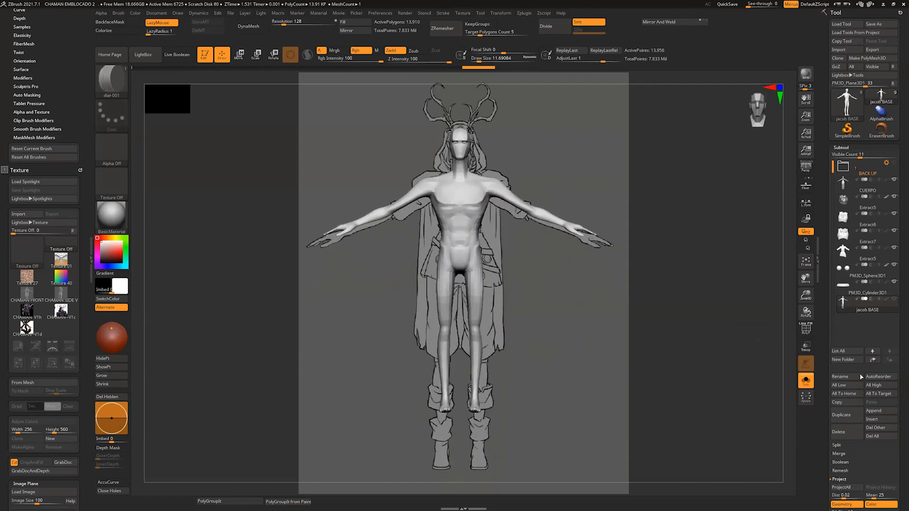
pyautogui.click(842, 415)
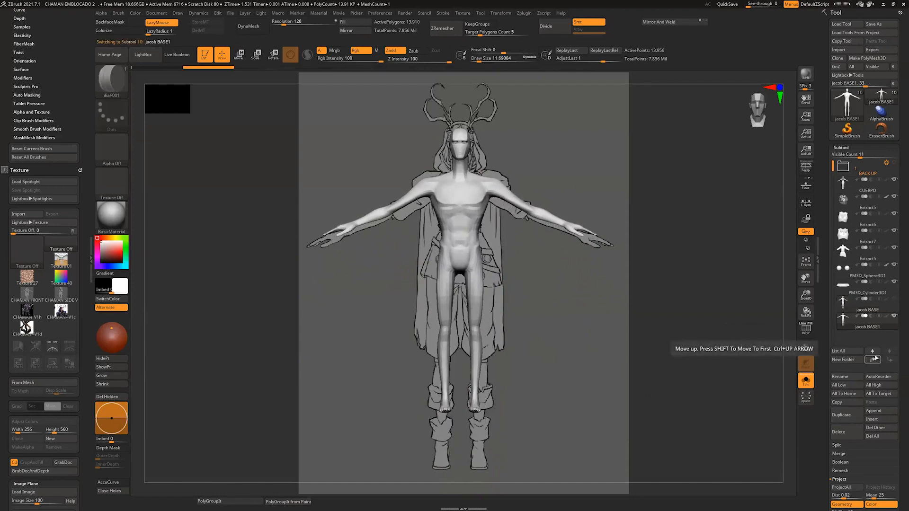
pyautogui.click(113, 491)
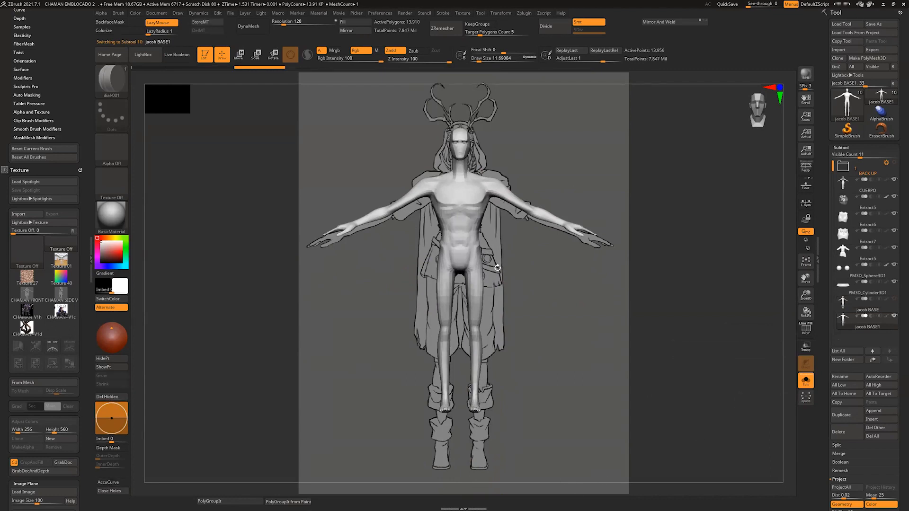
# Step: Reshape the duplicated body with a large Move brush, fitting its torso and legs to the front-view drawing
pyautogui.press('s')
pyautogui.moveTo(501, 262); pyautogui.dragTo(539, 263)
pyautogui.press('b')
pyautogui.press('m')
pyautogui.press('v')
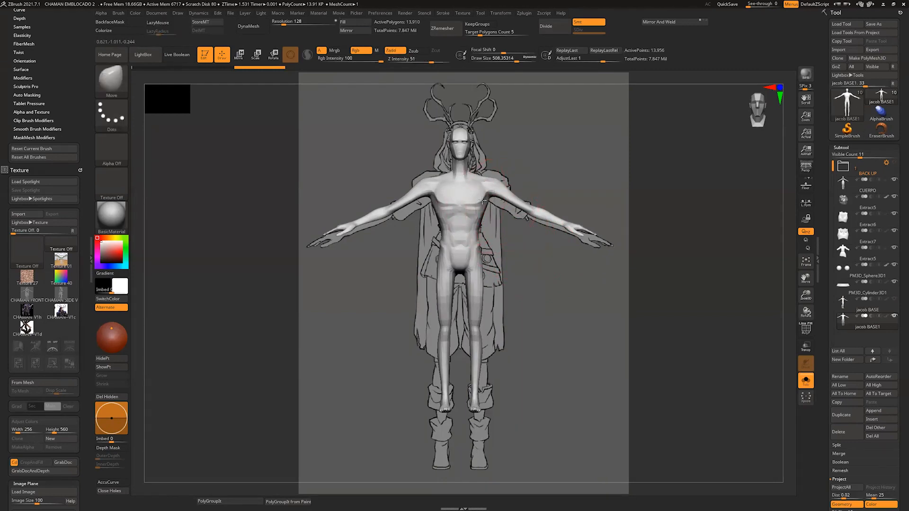
pyautogui.hotkey('ctrl', 'shift', 'z')
pyautogui.hotkey('ctrl', 'shift', 'z')
pyautogui.hotkey('ctrl', 'shift', 'z')
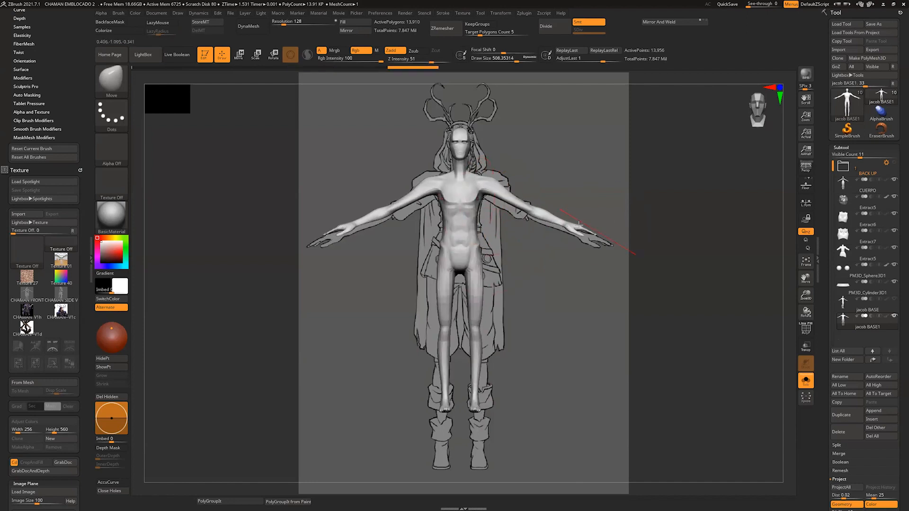
pyautogui.moveTo(450, 174); pyautogui.dragTo(452, 174)
pyautogui.keyDown('alt'); pyautogui.moveTo(531, 160); pyautogui.dragTo(557, 163); pyautogui.keyUp('alt')
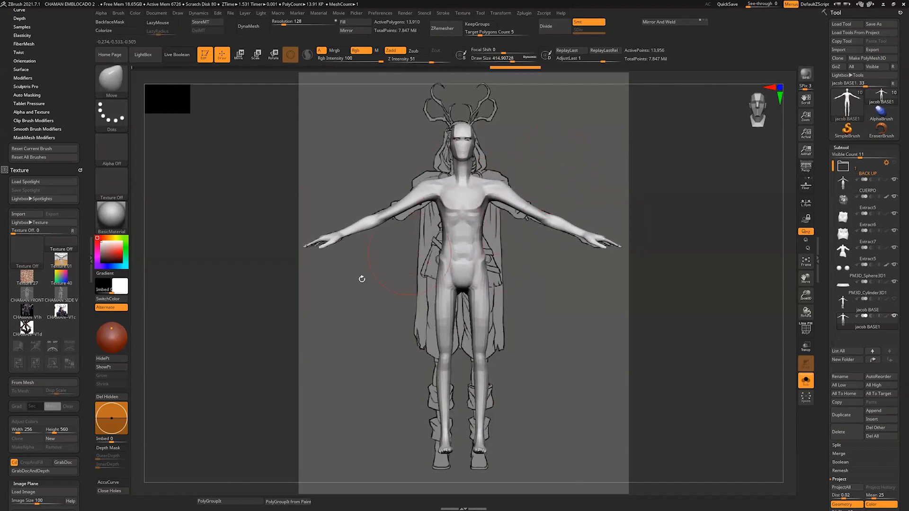
# Step: Lower the model opacity to see the drawing through the body, and refine the shoulders and thighs with the Move brush
pyautogui.scroll(-2, 41, 474)
pyautogui.moveTo(42, 493); pyautogui.dragTo(27, 493)
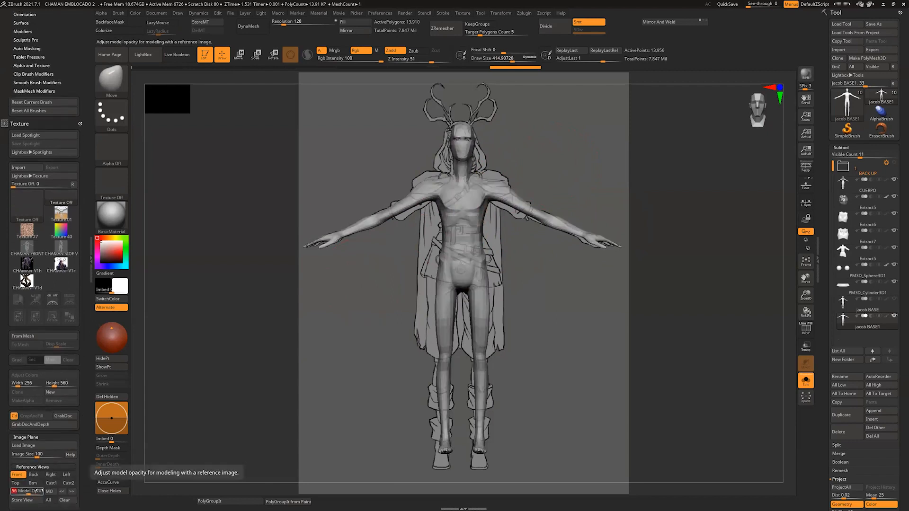
pyautogui.moveTo(424, 198); pyautogui.dragTo(470, 176)
pyautogui.press('s')
pyautogui.press('s')
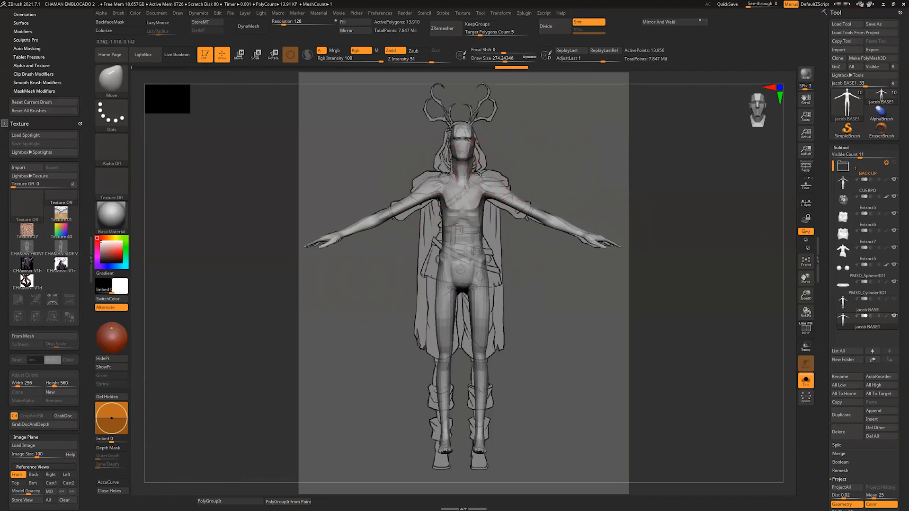
pyautogui.moveTo(488, 264)
pyautogui.mouseDown()
pyautogui.moveTo(493, 294)
pyautogui.moveTo(465, 406)
pyautogui.moveTo(542, 374)
pyautogui.mouseUp()
# Step: Mask the upper body and lower the feet with the Move gizmo to match the drawing's boots, then clear the mask
pyautogui.keyDown('ctrl'); pyautogui.click(529, 334); pyautogui.keyUp('ctrl')
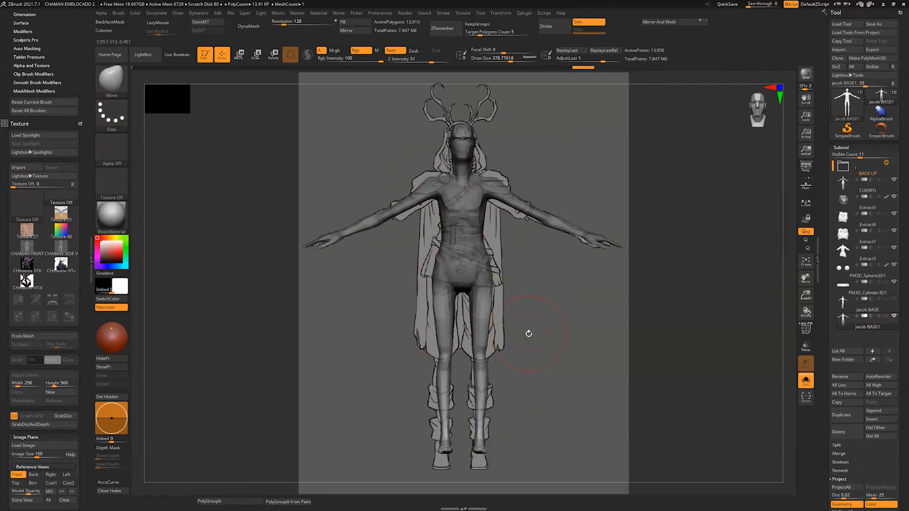
pyautogui.press('w')
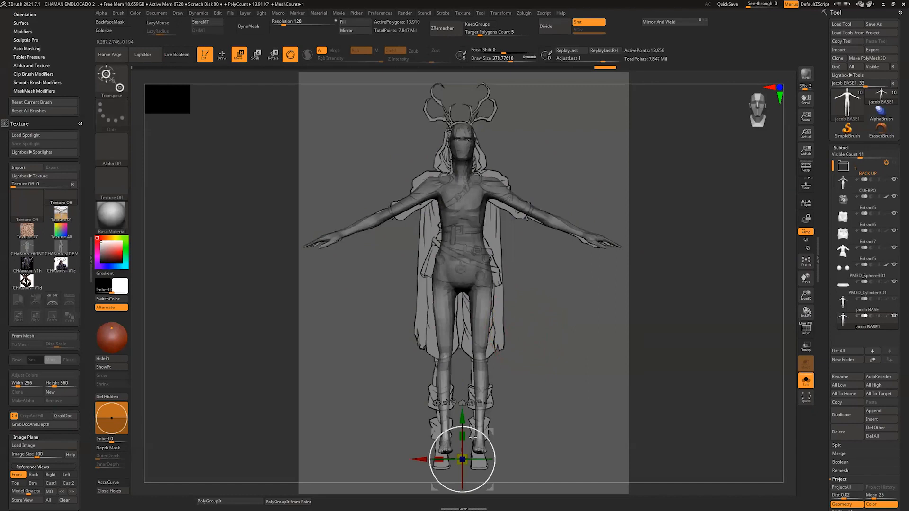
pyautogui.moveTo(465, 456); pyautogui.dragTo(467, 454)
pyautogui.moveTo(463, 418); pyautogui.dragTo(463, 430)
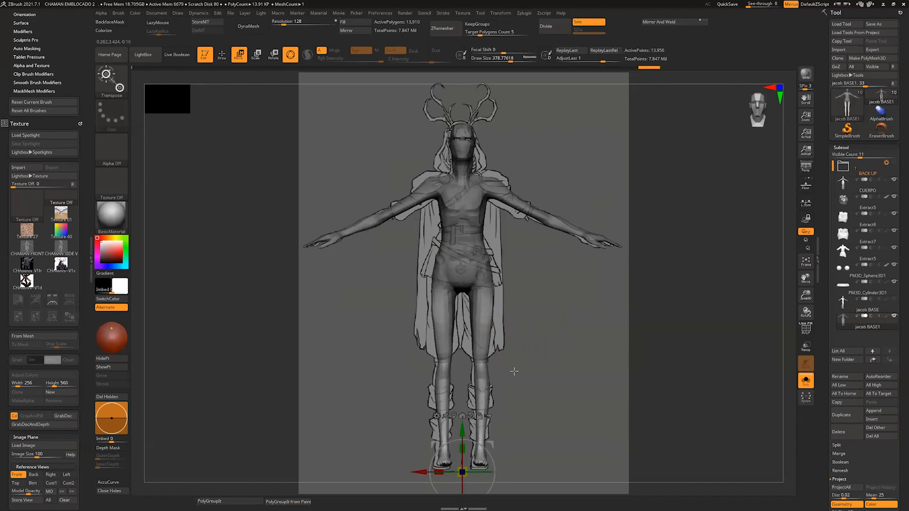
pyautogui.press('q')
pyautogui.keyDown('ctrl'); pyautogui.click(524, 355); pyautogui.keyUp('ctrl')
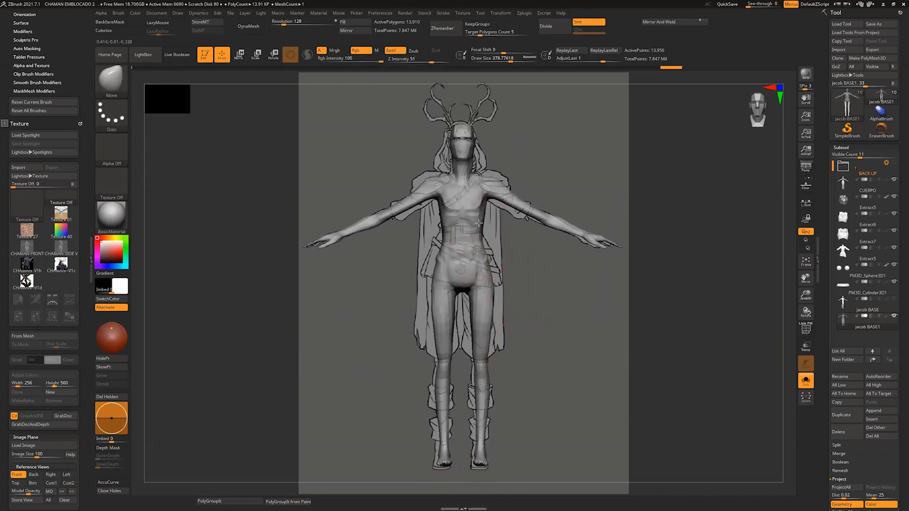
# Step: Refine the body's neck and shoulders with the Move brush and smooth the neck to follow the drawing
pyautogui.press('s')
pyautogui.click(439, 176)
pyautogui.moveTo(436, 176); pyautogui.dragTo(452, 165)
pyautogui.press('s')
pyautogui.click(438, 181)
pyautogui.press('s')
pyautogui.click(453, 164)
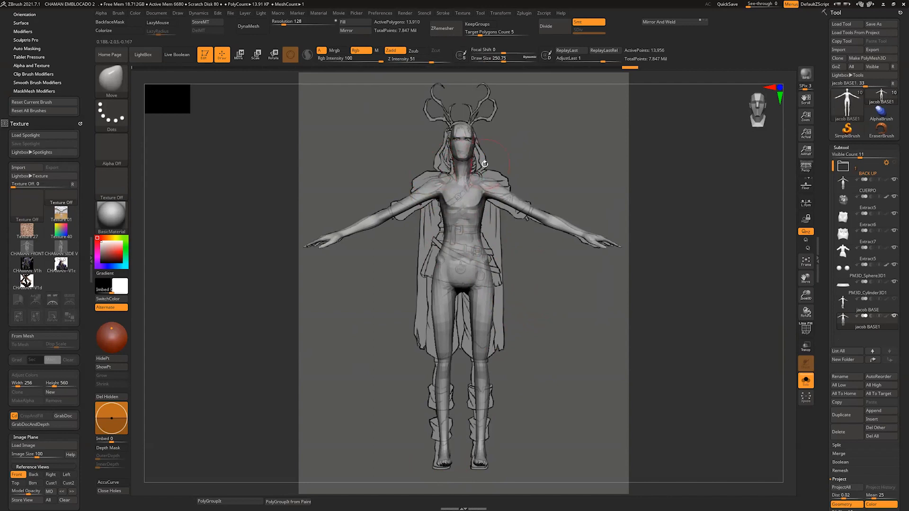
pyautogui.press('shift')
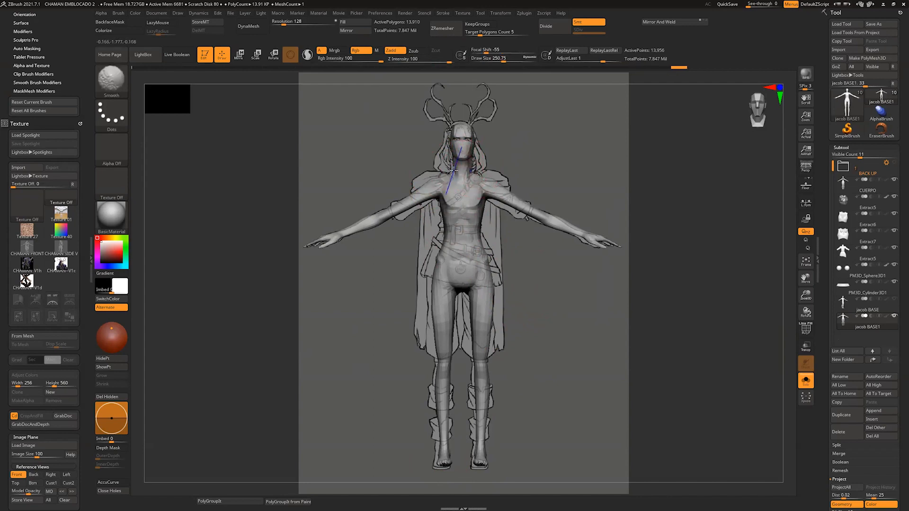
pyautogui.keyDown('shift'); pyautogui.moveTo(455, 171); pyautogui.dragTo(473, 171); pyautogui.keyUp('shift')
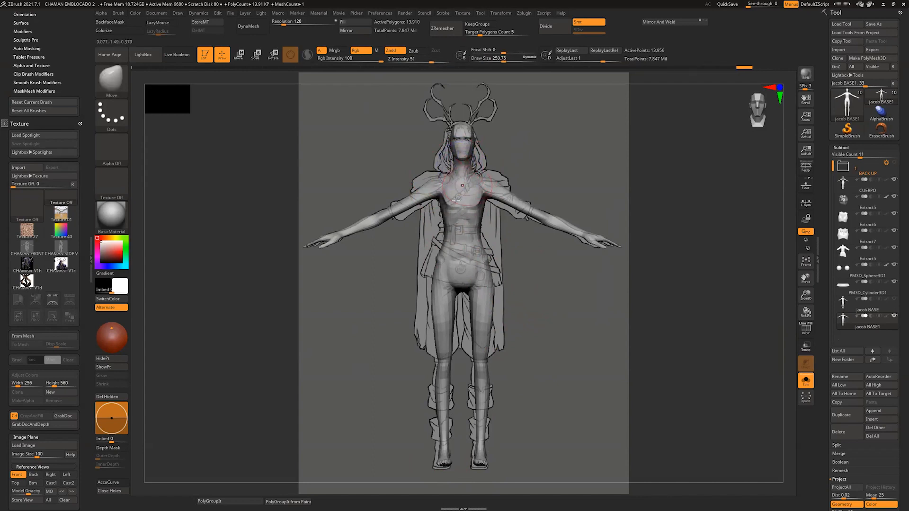
# Step: Store the front reference view and adjust the arms with the Move brush to follow the drawn arms
pyautogui.click(28, 499)
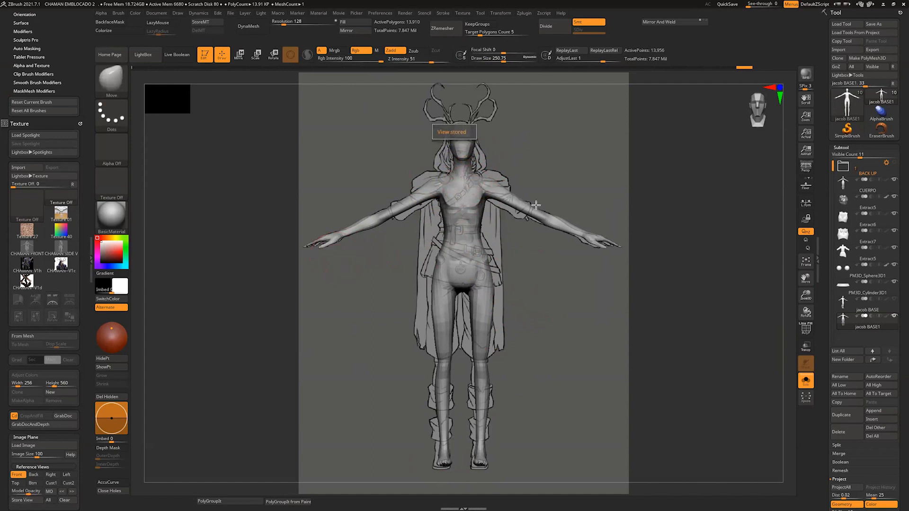
pyautogui.press('s')
pyautogui.moveTo(520, 207)
pyautogui.mouseDown()
pyautogui.moveTo(524, 198)
pyautogui.moveTo(544, 214)
pyautogui.mouseUp()
pyautogui.hotkey('ctrl', 'z')
pyautogui.press('s')
pyautogui.moveTo(532, 210); pyautogui.dragTo(534, 209)
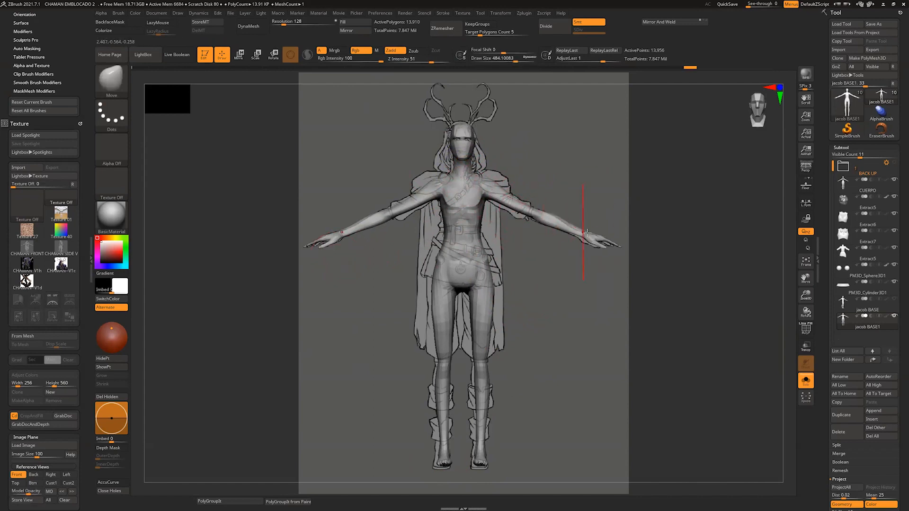
pyautogui.press('s')
pyautogui.moveTo(588, 233); pyautogui.dragTo(592, 233)
# Step: Mask everything except the hands and shift them inward with the Move gizmo to match the drawn hands
pyautogui.moveTo(642, 202)
pyautogui.keyDown('ctrl'); pyautogui.mouseDown()
pyautogui.moveTo(585, 219)
pyautogui.moveTo(632, 266)
pyautogui.mouseUp(); pyautogui.keyUp('ctrl')
pyautogui.keyDown('ctrl'); pyautogui.click(653, 239); pyautogui.keyUp('ctrl')
pyautogui.press('w')
pyautogui.click(601, 240)
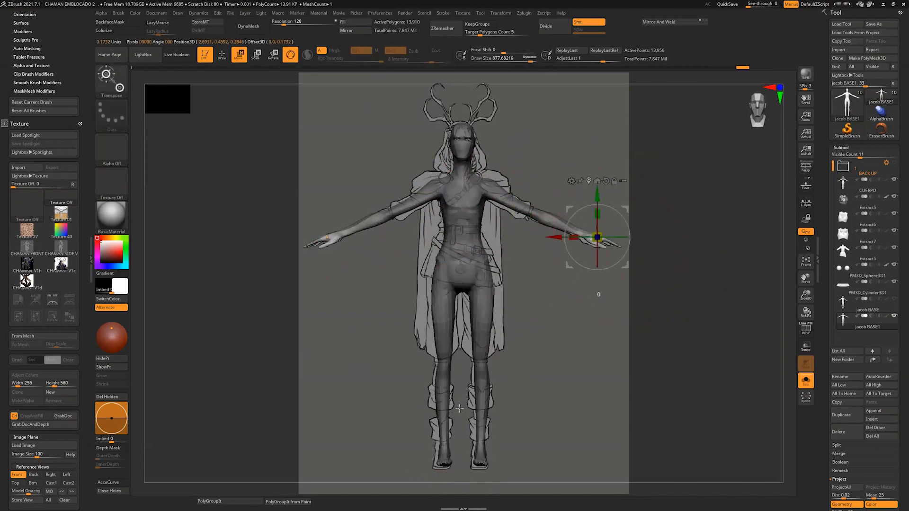
pyautogui.moveTo(558, 231); pyautogui.dragTo(562, 227)
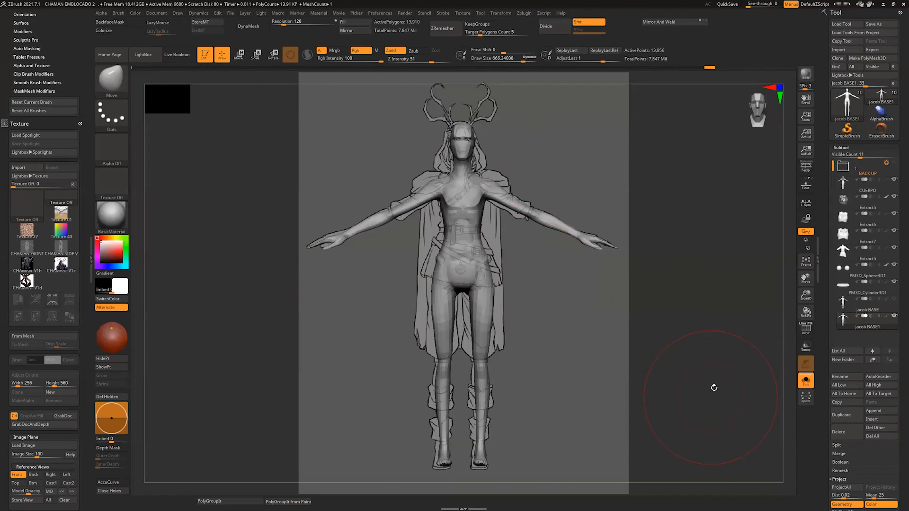
# Step: Adjust the duplicated body's shoulders and legs with the Move brush, checking from a turned view
pyautogui.moveTo(756, 379)
pyautogui.mouseDown()
pyautogui.moveTo(702, 379)
pyautogui.moveTo(715, 392)
pyautogui.moveTo(706, 389)
pyautogui.mouseUp()
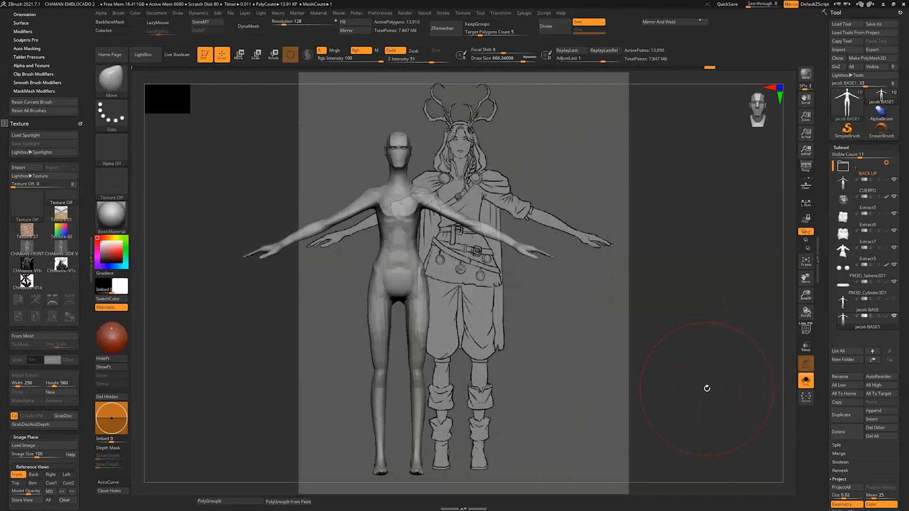
pyautogui.press('s')
pyautogui.moveTo(424, 181)
pyautogui.mouseDown()
pyautogui.moveTo(408, 180)
pyautogui.moveTo(414, 172)
pyautogui.moveTo(418, 183)
pyautogui.moveTo(445, 183)
pyautogui.mouseUp()
pyautogui.press('s')
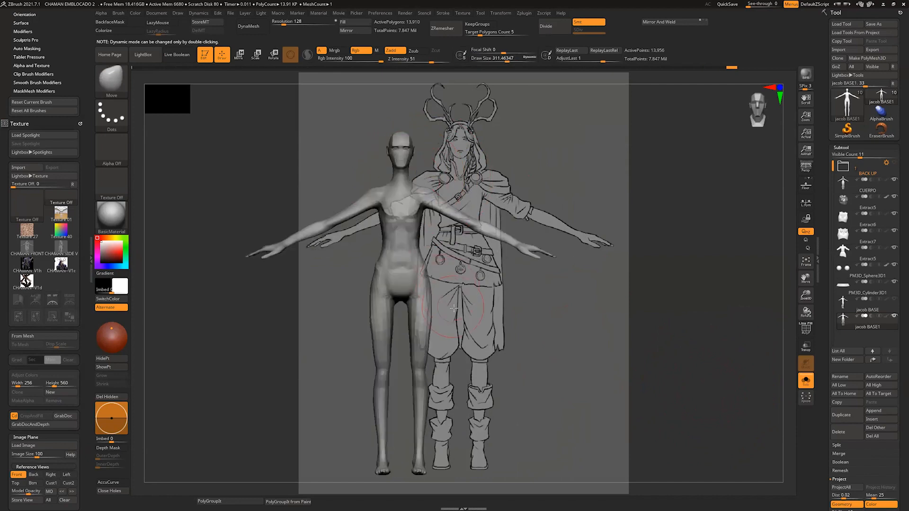
pyautogui.moveTo(458, 310)
pyautogui.keyDown('alt'); pyautogui.mouseDown()
pyautogui.moveTo(458, 318)
pyautogui.moveTo(500, 322)
pyautogui.moveTo(552, 379)
pyautogui.moveTo(542, 380)
pyautogui.moveTo(548, 367)
pyautogui.moveTo(535, 392)
pyautogui.mouseUp(); pyautogui.keyUp('alt')
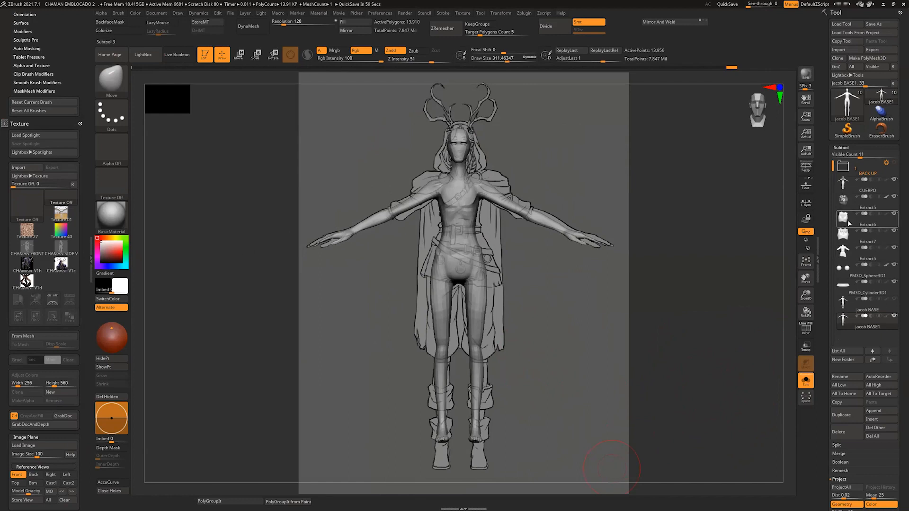
# Step: Select the CUERPO subtool, leave Solo mode and set the model opacity back to 100
pyautogui.click(843, 182)
pyautogui.click(807, 381)
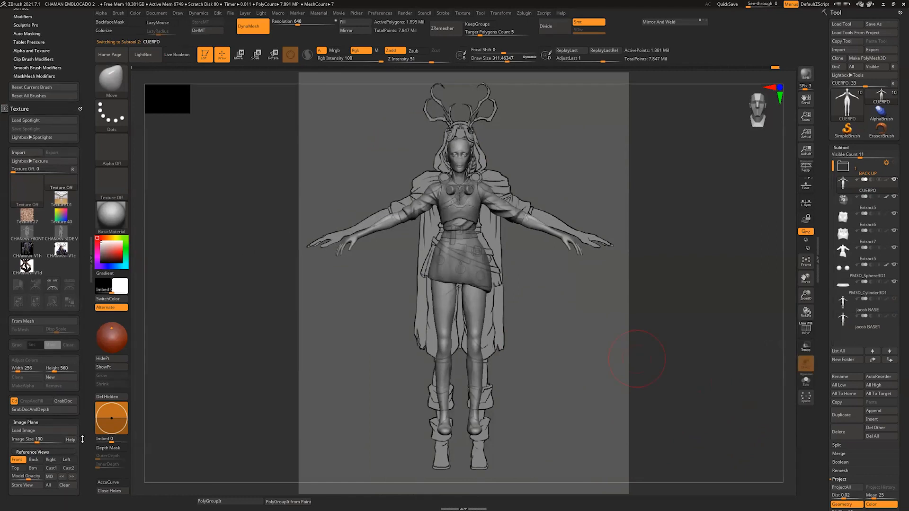
pyautogui.scroll(-1, 79, 456)
pyautogui.click(48, 475)
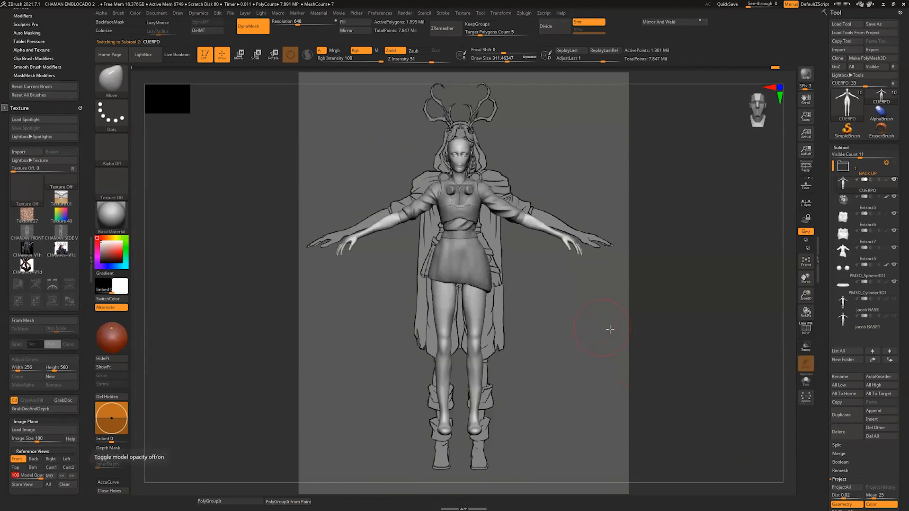
# Step: Hide the vest and its dial inserts so the body, shirt and skirt are left in view
pyautogui.moveTo(609, 328); pyautogui.dragTo(484, 382)
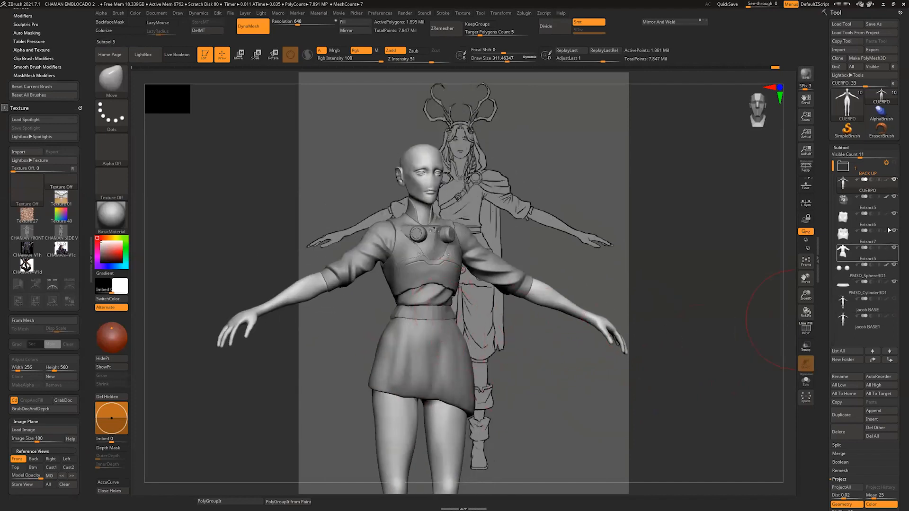
pyautogui.click(892, 202)
pyautogui.click(894, 198)
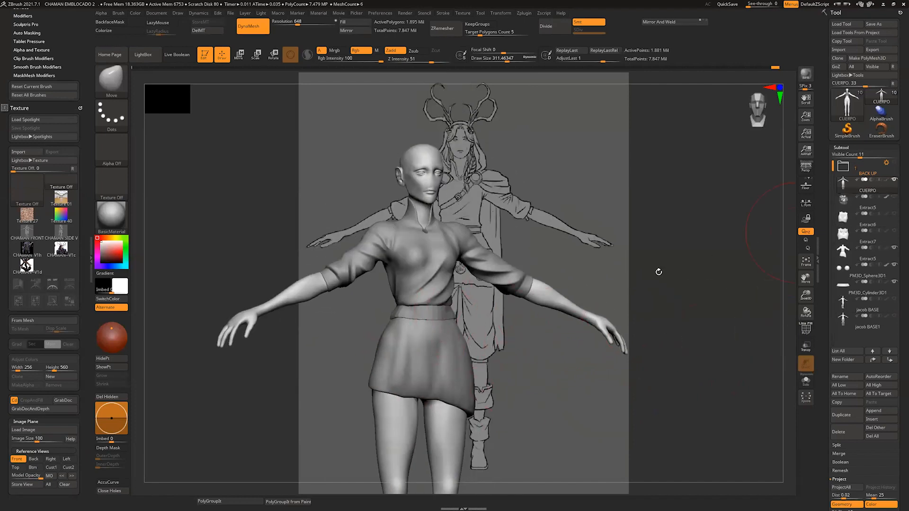
# Step: Examine the body, shirt and skirt from several angles beside the front-view drawing
pyautogui.keyDown('alt'); pyautogui.moveTo(518, 410); pyautogui.dragTo(513, 365); pyautogui.keyUp('alt')
pyautogui.moveTo(563, 335); pyautogui.dragTo(565, 234)
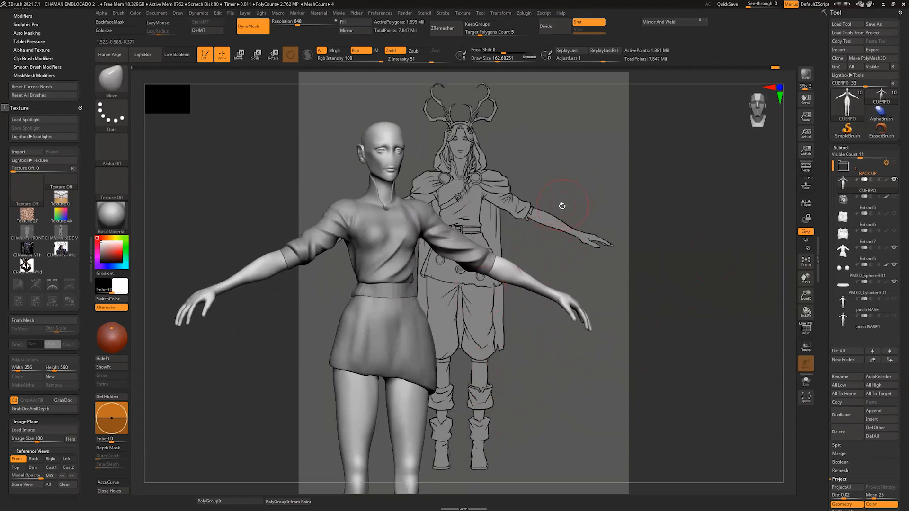
pyautogui.keyDown('alt'); pyautogui.moveTo(459, 395); pyautogui.dragTo(473, 338); pyautogui.keyUp('alt')
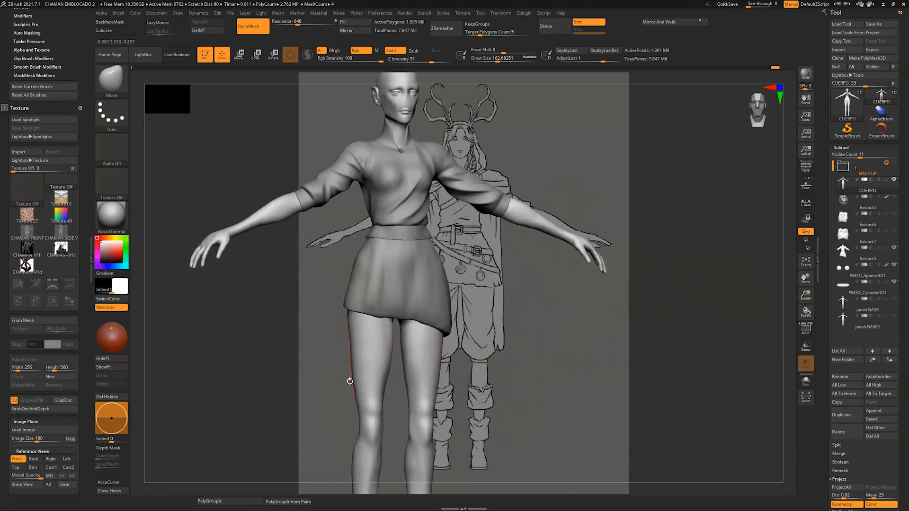
pyautogui.keyDown('alt'); pyautogui.moveTo(515, 323); pyautogui.dragTo(488, 278); pyautogui.keyUp('alt')
pyautogui.keyDown('alt'); pyautogui.moveTo(406, 410); pyautogui.dragTo(405, 340); pyautogui.keyUp('alt')
pyautogui.keyDown('alt'); pyautogui.moveTo(508, 233); pyautogui.dragTo(432, 473); pyautogui.keyUp('alt')
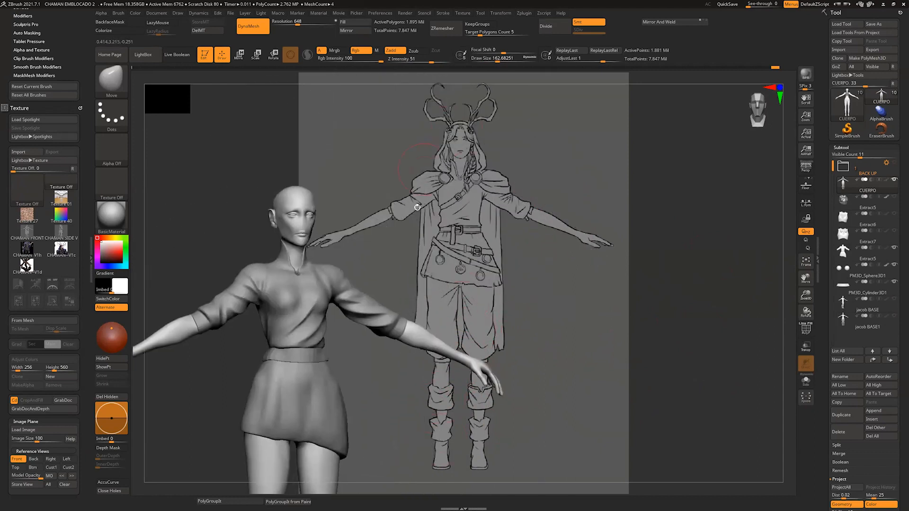
pyautogui.keyDown('alt'); pyautogui.moveTo(425, 225); pyautogui.dragTo(475, 244); pyautogui.keyUp('alt')
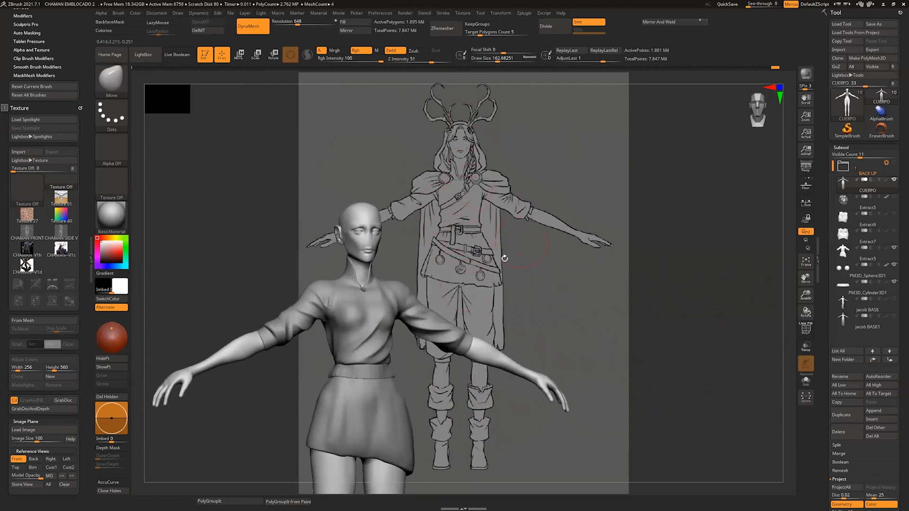
pyautogui.moveTo(505, 257); pyautogui.dragTo(500, 262)
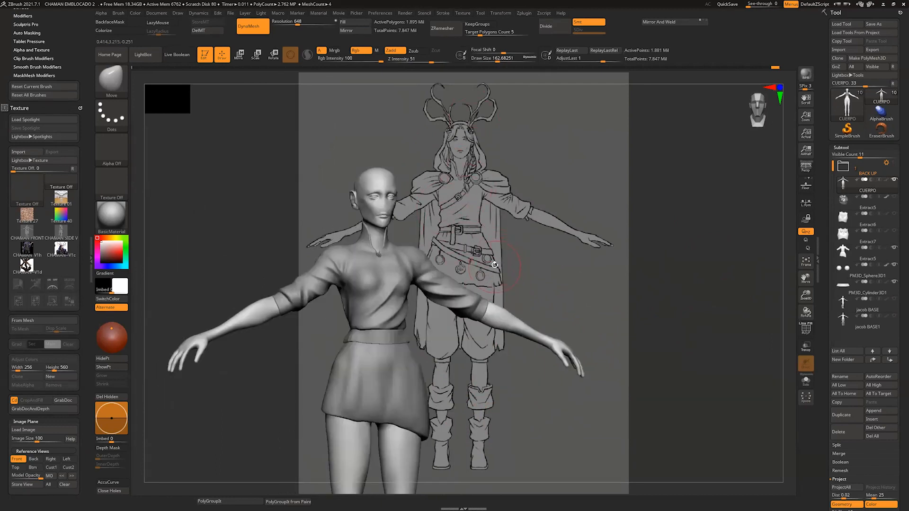
# Step: Save the project as CHAMAN EMBLOCADO 2 in the Chaman ref folder, replacing the existing file
pyautogui.click(231, 13)
pyautogui.click(282, 27)
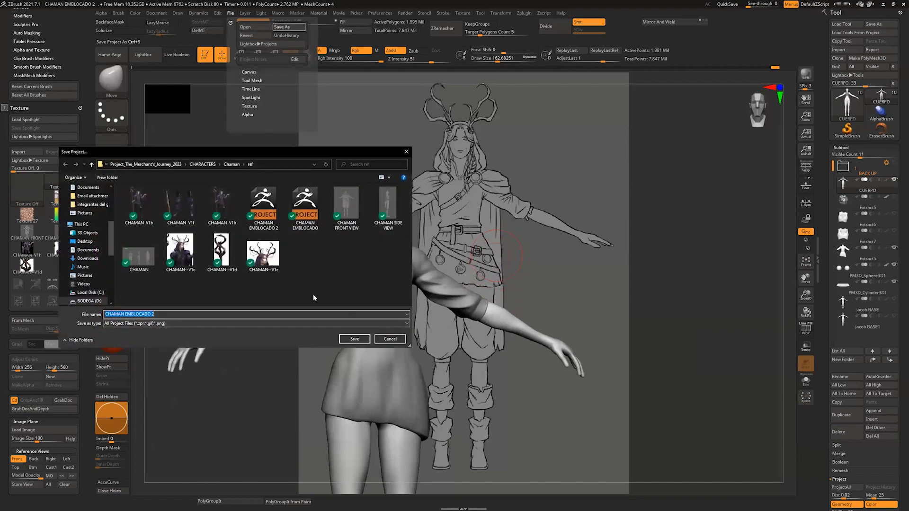
pyautogui.click(355, 339)
pyautogui.press('y')
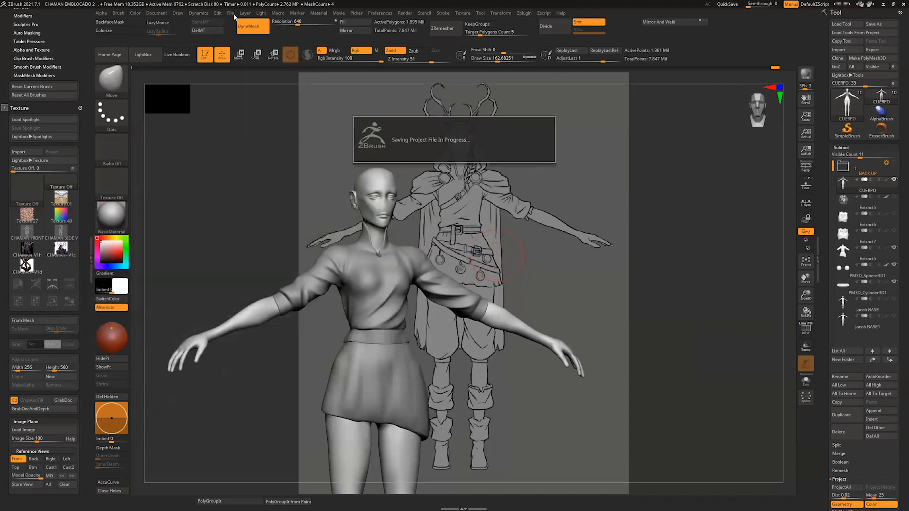
# Step: Open the CHAMAN 3D v1 project from the Chaman zbrush folder, first saving the current project's changes over CHAMAN EMBLOCADO 2
pyautogui.click(230, 13)
pyautogui.click(246, 27)
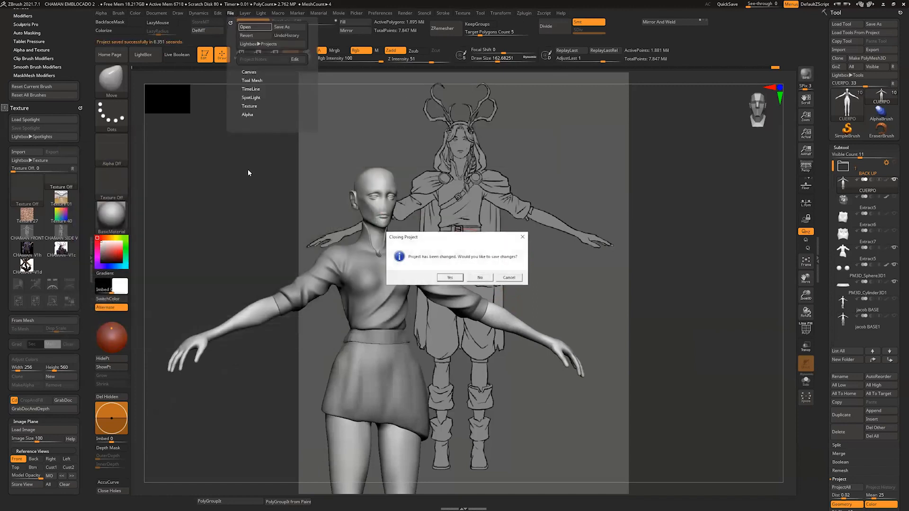
pyautogui.click(460, 279)
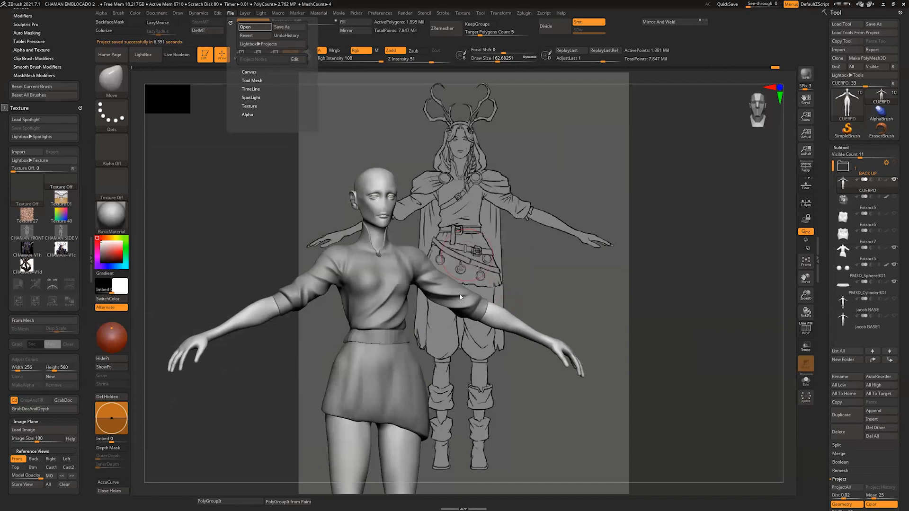
pyautogui.click(364, 341)
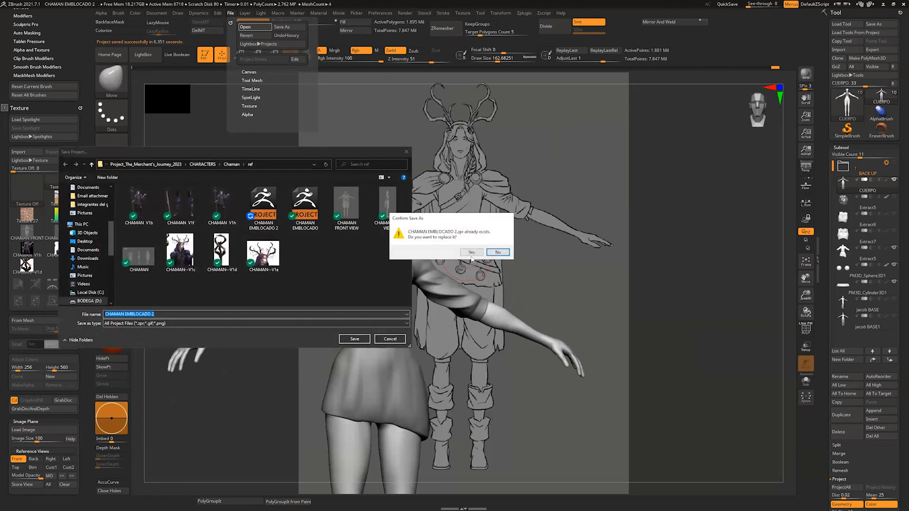
pyautogui.click(472, 252)
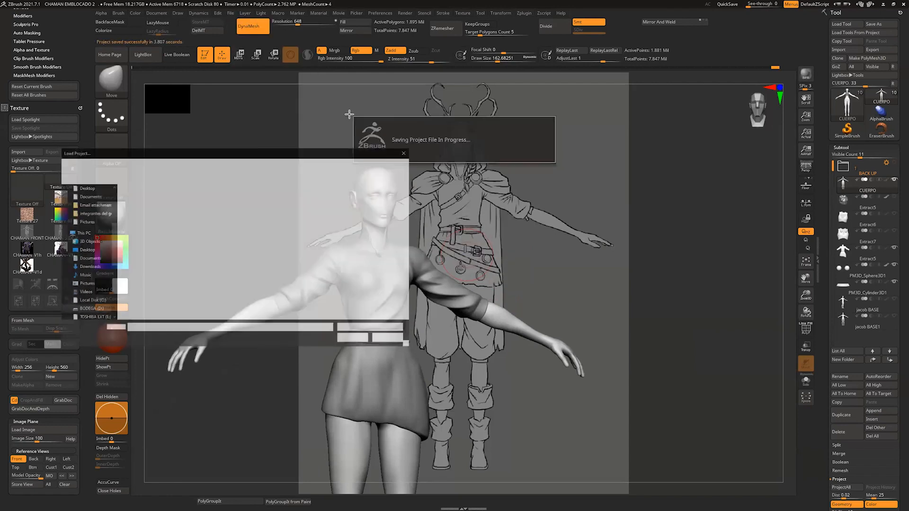
pyautogui.click(222, 165)
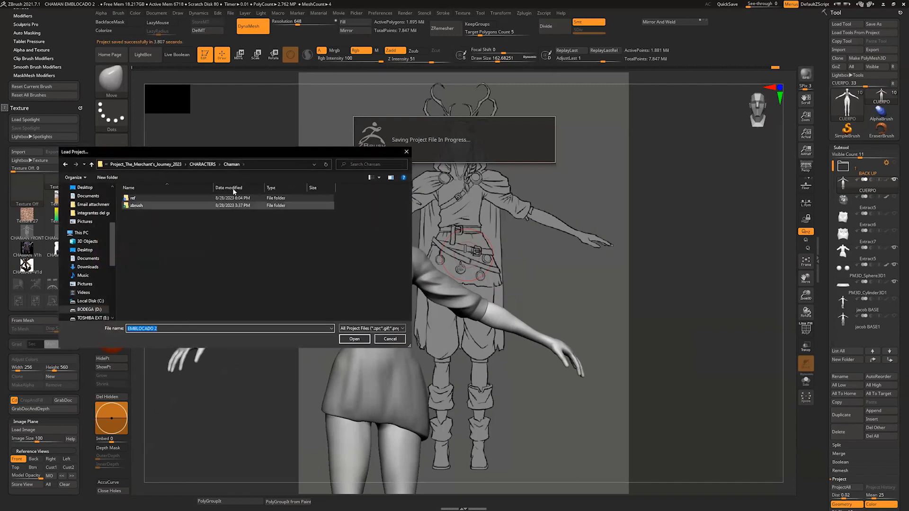
pyautogui.doubleClick(151, 203)
pyautogui.click(145, 228)
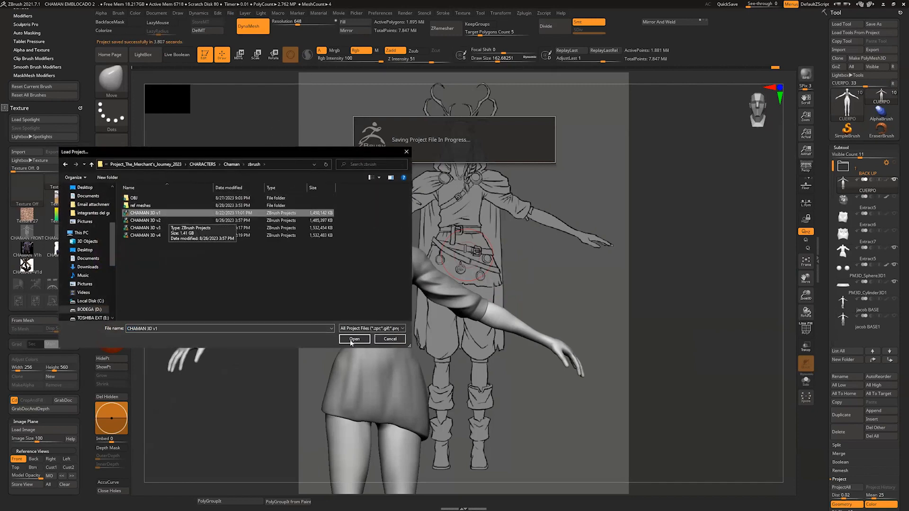
pyautogui.click(353, 339)
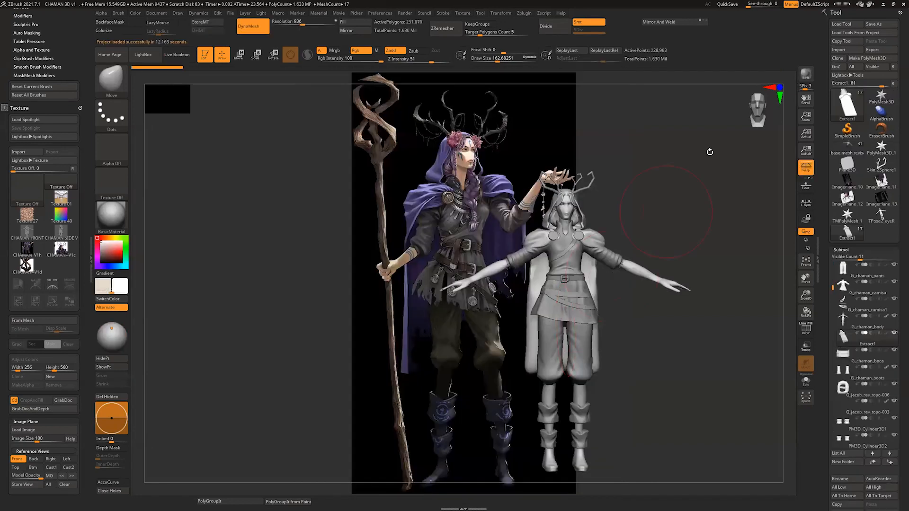
# Step: Examine the fully clothed character beside the color concept art from several angles, reducing the brush draw size to about 20
pyautogui.moveTo(696, 84); pyautogui.dragTo(757, 99)
pyautogui.moveTo(787, 181)
pyautogui.keyDown('alt'); pyautogui.mouseDown()
pyautogui.moveTo(780, 235)
pyautogui.moveTo(712, 280)
pyautogui.mouseUp(); pyautogui.keyUp('alt')
pyautogui.moveTo(784, 225); pyautogui.dragTo(714, 231)
pyautogui.press('s')
pyautogui.moveTo(580, 315); pyautogui.dragTo(572, 315)
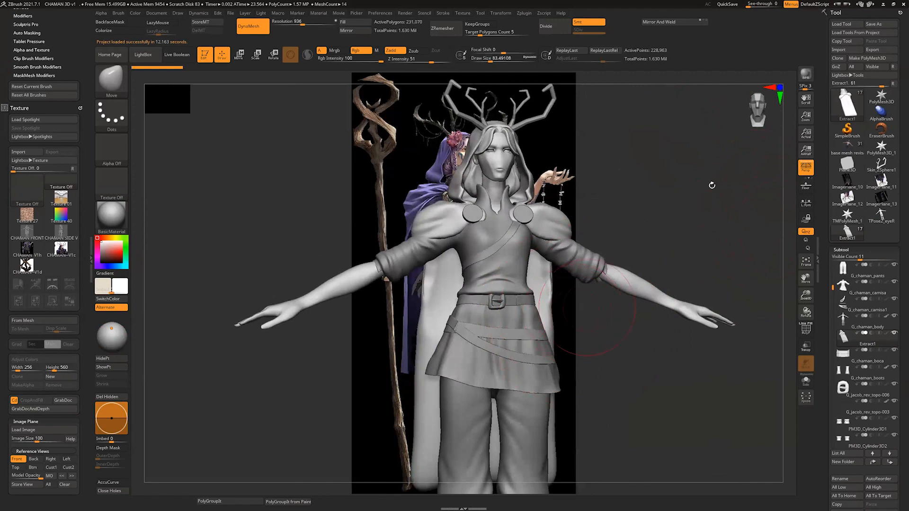
pyautogui.moveTo(788, 203); pyautogui.dragTo(764, 196)
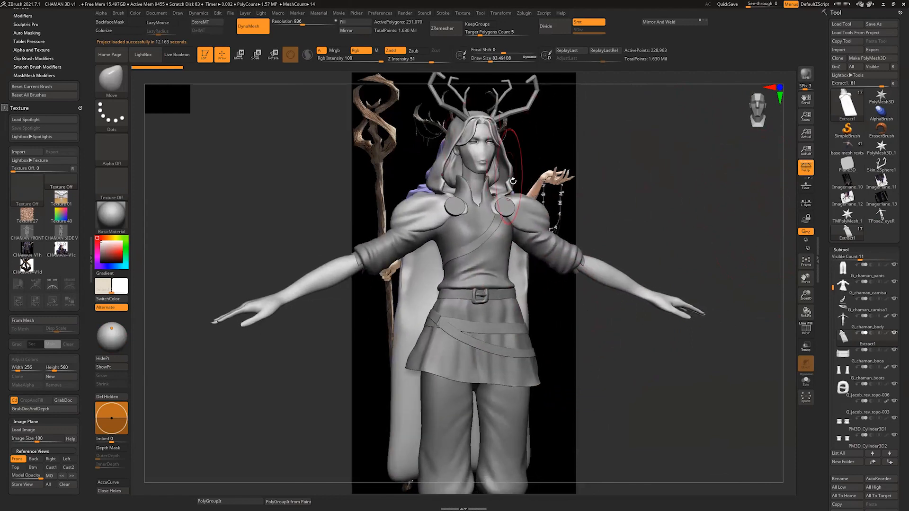
pyautogui.press('s')
pyautogui.moveTo(552, 181); pyautogui.dragTo(542, 180)
pyautogui.moveTo(783, 212)
pyautogui.keyDown('alt'); pyautogui.mouseDown()
pyautogui.moveTo(744, 158)
pyautogui.moveTo(770, 251)
pyautogui.mouseUp(); pyautogui.keyUp('alt')
pyautogui.keyDown('alt'); pyautogui.moveTo(787, 214); pyautogui.dragTo(777, 250); pyautogui.keyUp('alt')
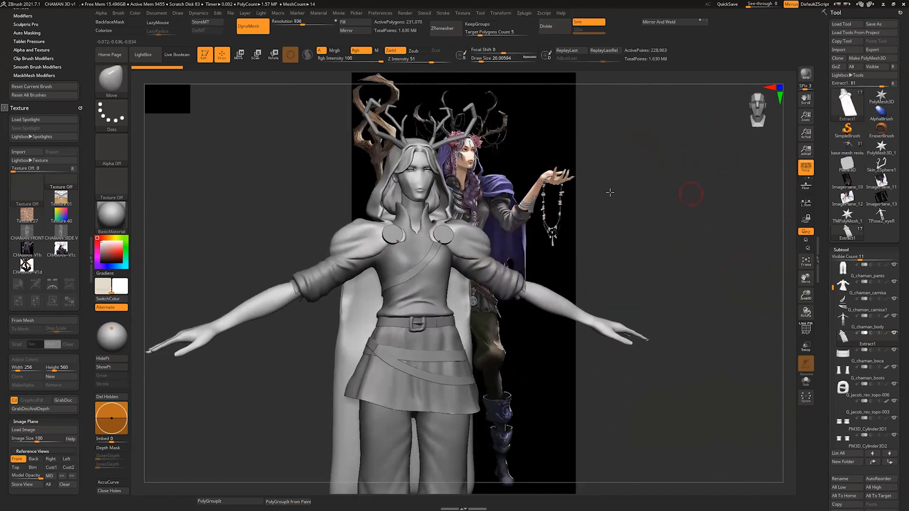
pyautogui.keyDown('alt'); pyautogui.moveTo(786, 208); pyautogui.dragTo(788, 182); pyautogui.keyUp('alt')
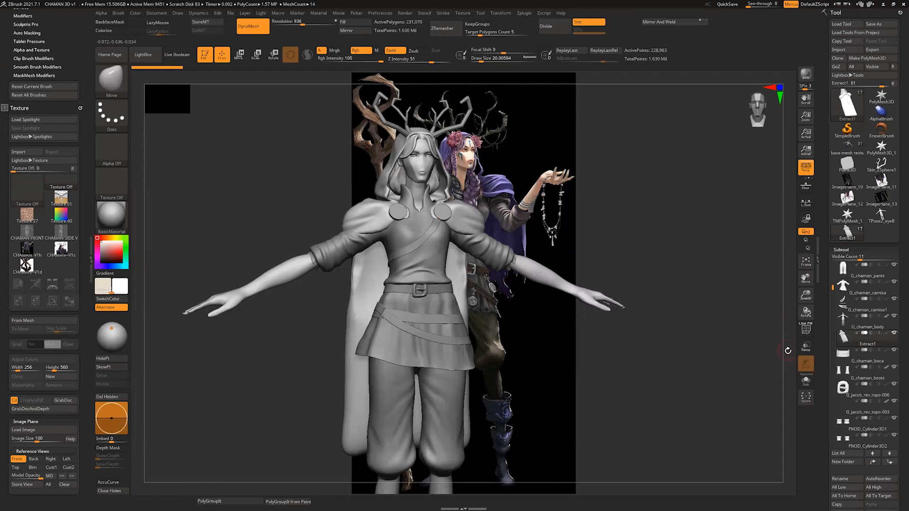
# Step: Examine the skirt, its wraparound straps and the shirt up close, making the strap and shirt subtools active in turn
pyautogui.moveTo(786, 355); pyautogui.dragTo(734, 352)
pyautogui.keyDown('alt'); pyautogui.click(488, 260); pyautogui.keyUp('alt')
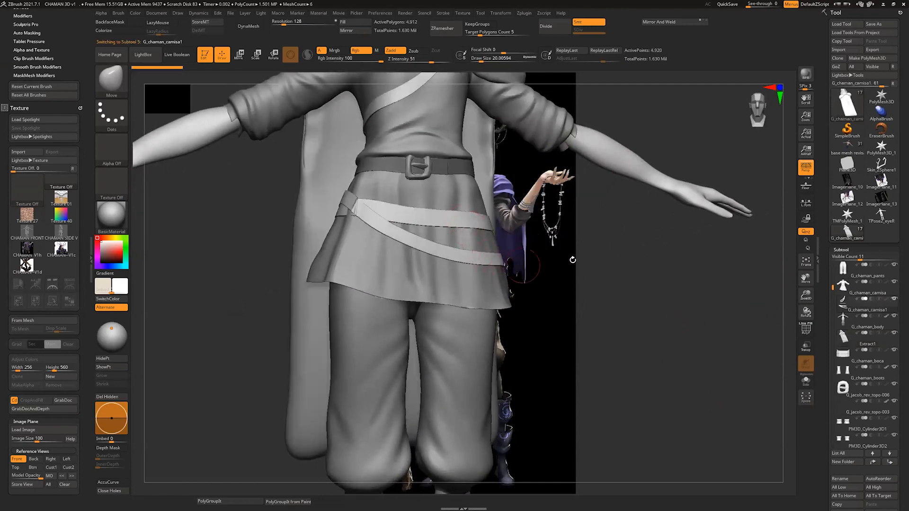
pyautogui.keyDown('alt'); pyautogui.moveTo(572, 260); pyautogui.dragTo(599, 380); pyautogui.keyUp('alt')
pyautogui.keyDown('alt'); pyautogui.click(574, 243); pyautogui.keyUp('alt')
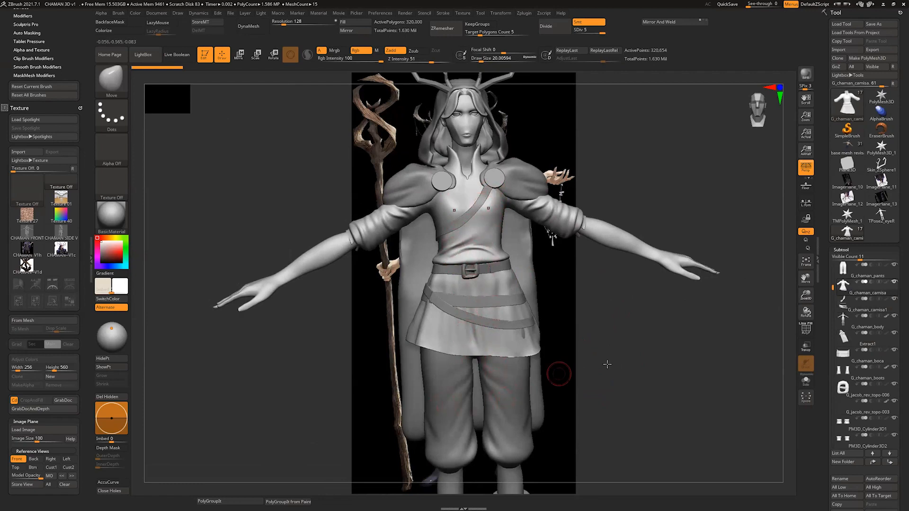
# Step: Lower the pants subtool to subdivision level 1 and delete its higher subdivision levels
pyautogui.keyDown('alt'); pyautogui.click(526, 385); pyautogui.keyUp('alt')
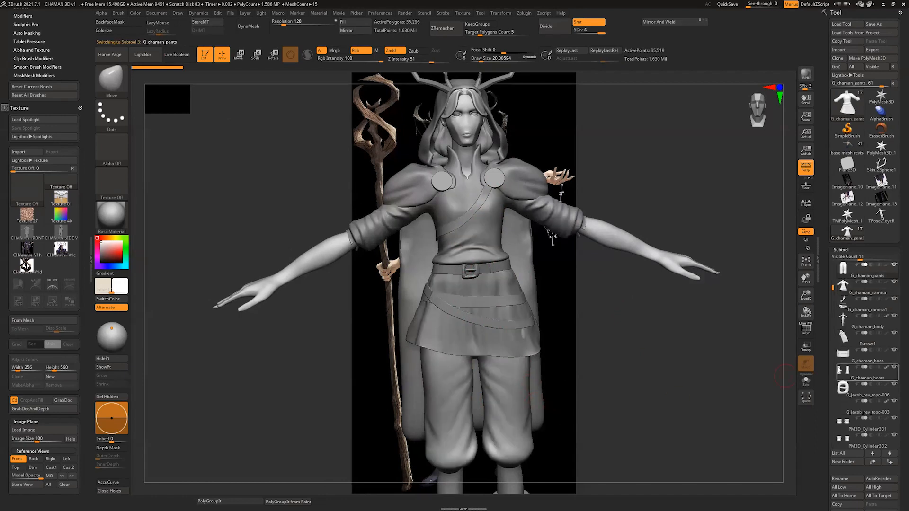
pyautogui.scroll(-5, 898, 363)
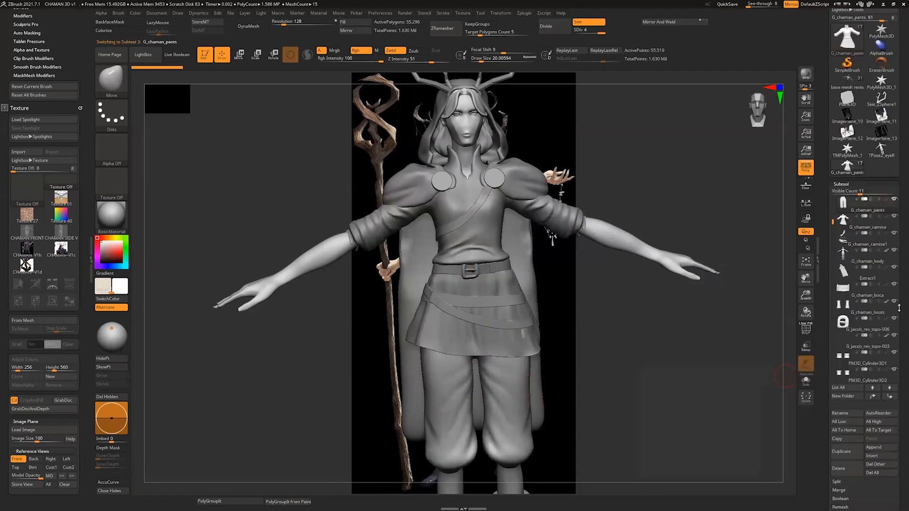
pyautogui.moveTo(565, 39); pyautogui.dragTo(565, 39)
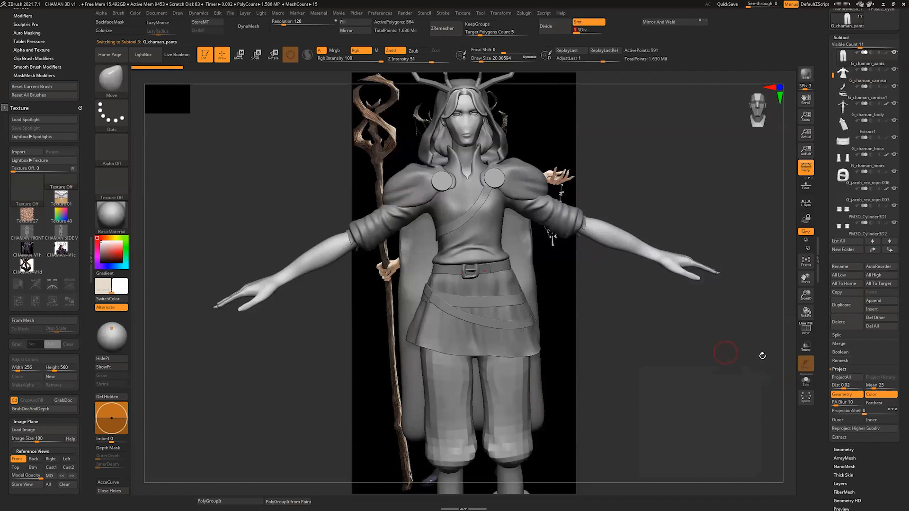
pyautogui.moveTo(897, 394); pyautogui.dragTo(898, 375)
pyautogui.click(845, 429)
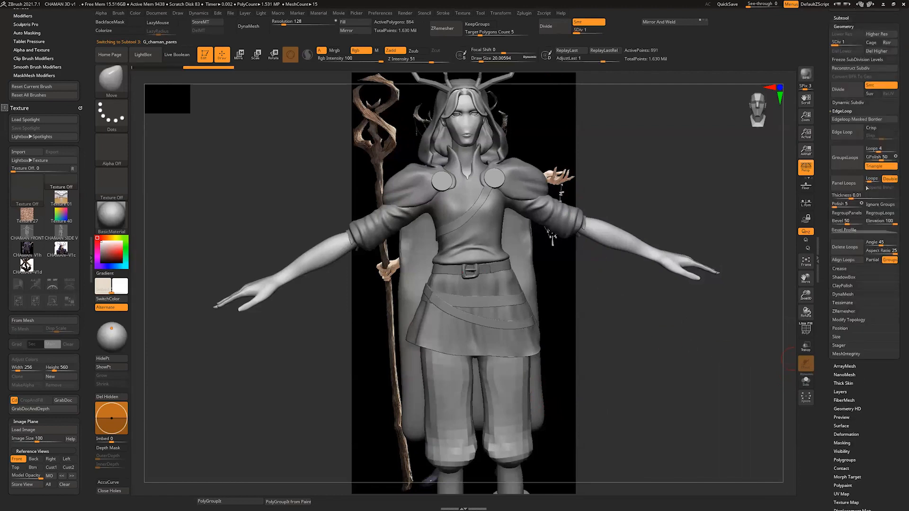
pyautogui.click(881, 51)
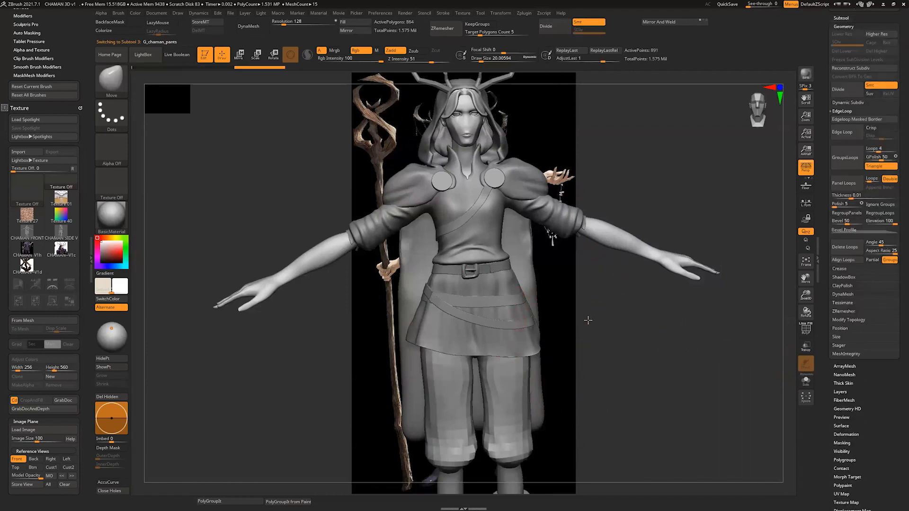
# Step: Choose the IMM Curve brush and set its insert mesh to Strap
pyautogui.moveTo(720, 365); pyautogui.dragTo(783, 343)
pyautogui.press('b')
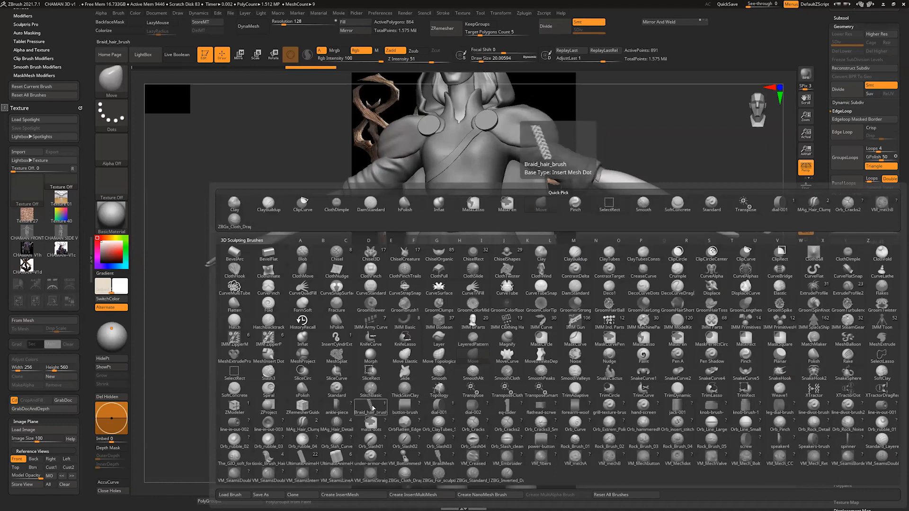
pyautogui.press('s')
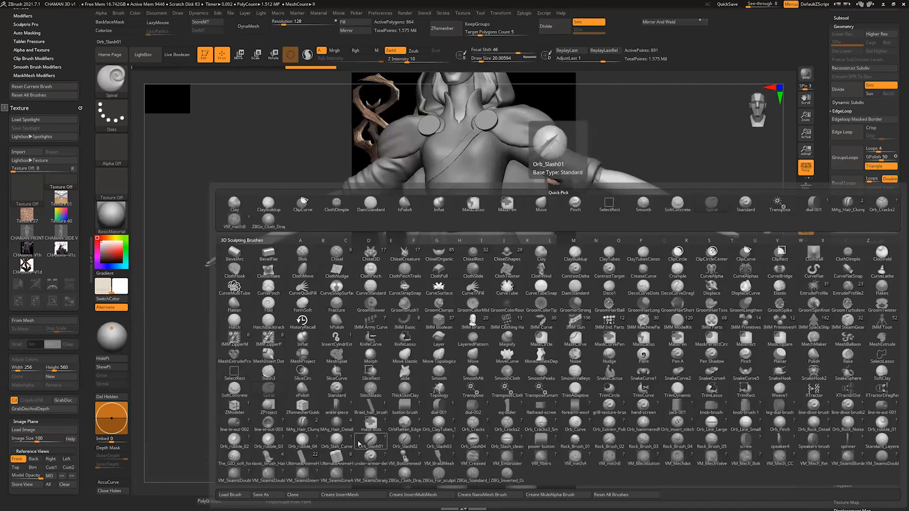
pyautogui.click(542, 323)
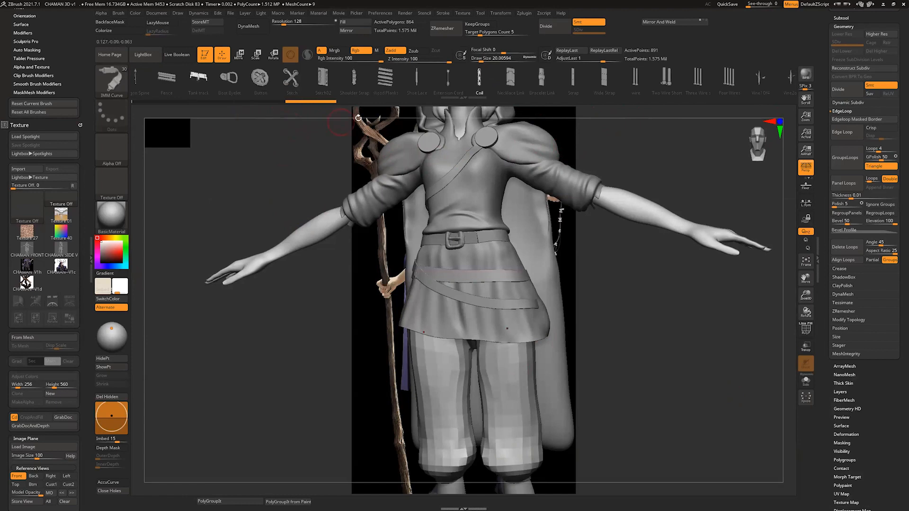
pyautogui.moveTo(528, 89); pyautogui.dragTo(334, 94)
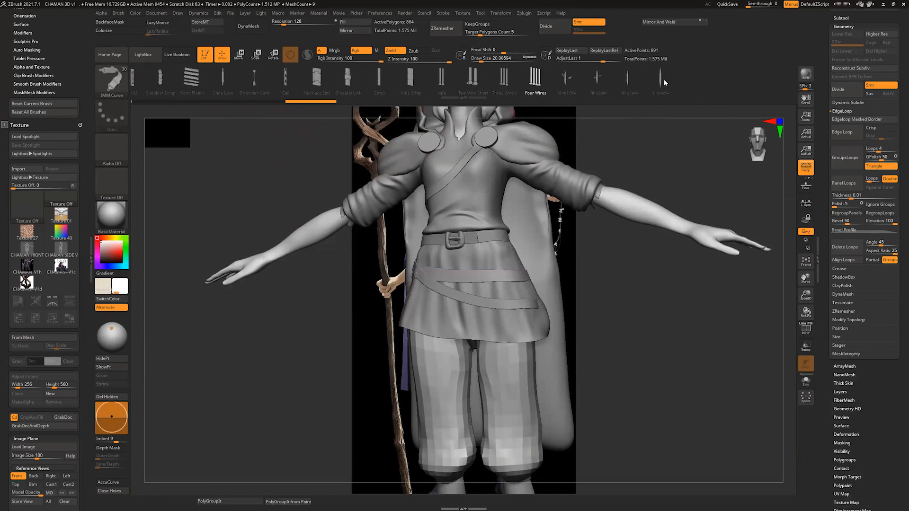
pyautogui.click(413, 81)
pyautogui.click(393, 81)
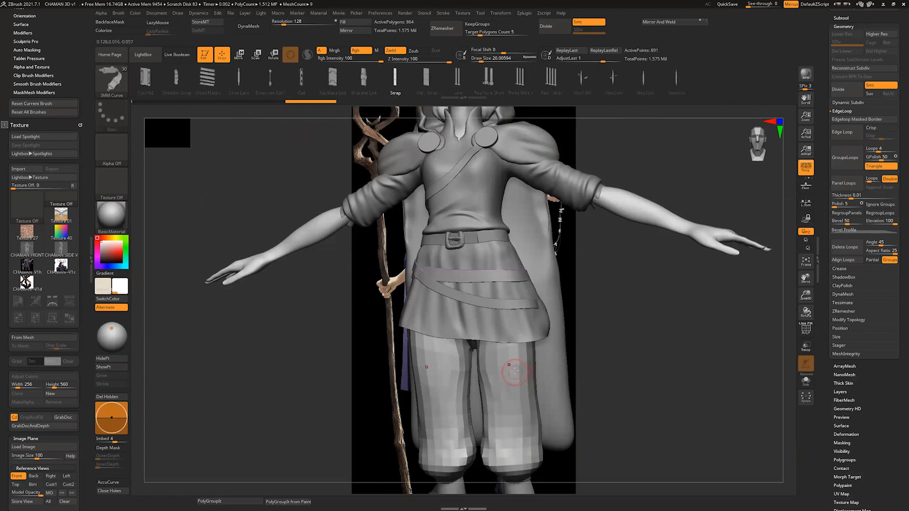
# Step: Try mirrored diagonal straps across the front of both pant legs, with the draw size at 64
pyautogui.moveTo(501, 416); pyautogui.dragTo(517, 447)
pyautogui.moveTo(789, 322)
pyautogui.keyDown('alt'); pyautogui.mouseDown()
pyautogui.moveTo(791, 283)
pyautogui.moveTo(779, 298)
pyautogui.moveTo(790, 296)
pyautogui.mouseUp(); pyautogui.keyUp('alt')
pyautogui.hotkey('ctrl', 'z')
pyautogui.moveTo(529, 299)
pyautogui.mouseDown()
pyautogui.moveTo(463, 373)
pyautogui.moveTo(463, 398)
pyautogui.moveTo(531, 352)
pyautogui.mouseUp()
pyautogui.hotkey('ctrl', 'z')
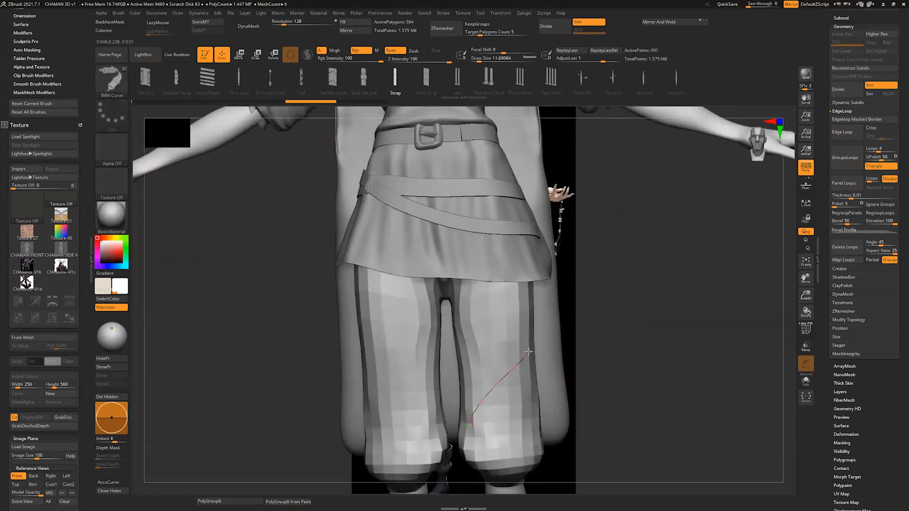
pyautogui.press('s')
pyautogui.moveTo(588, 366); pyautogui.dragTo(592, 366)
pyautogui.click(503, 379)
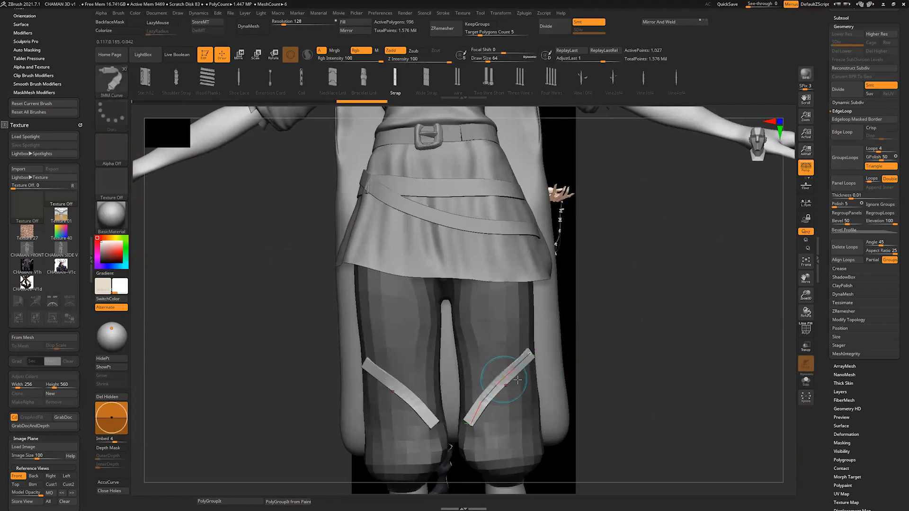
# Step: Try to continue the strap curve around the outer side and back of the pant leg
pyautogui.moveTo(661, 366)
pyautogui.mouseDown()
pyautogui.moveTo(523, 355)
pyautogui.moveTo(552, 340)
pyautogui.moveTo(537, 334)
pyautogui.mouseUp()
pyautogui.press('s')
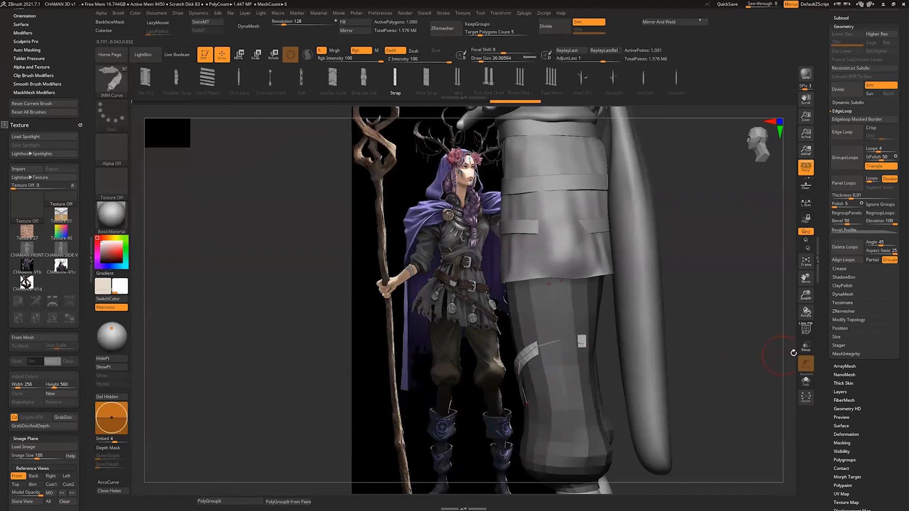
pyautogui.moveTo(791, 356)
pyautogui.mouseDown()
pyautogui.moveTo(775, 301)
pyautogui.moveTo(753, 303)
pyautogui.mouseUp()
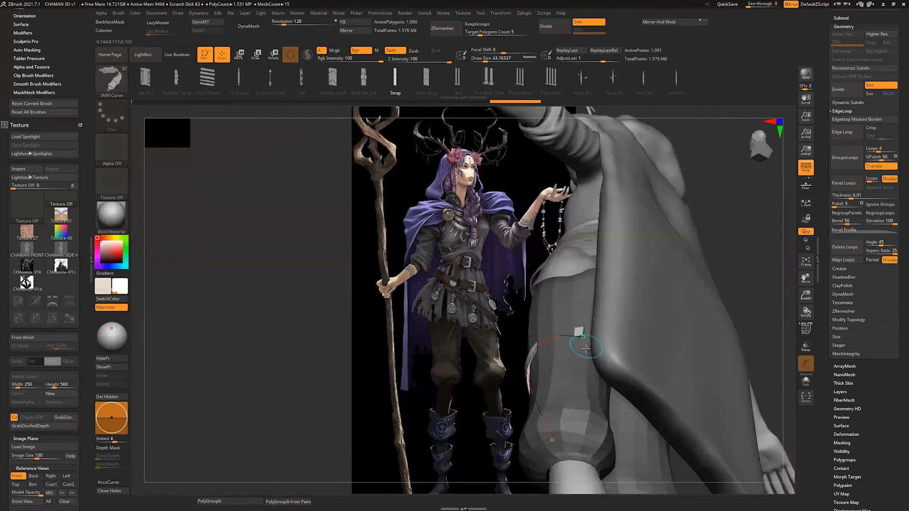
pyautogui.moveTo(586, 349); pyautogui.dragTo(562, 391)
pyautogui.moveTo(568, 446); pyautogui.dragTo(568, 440)
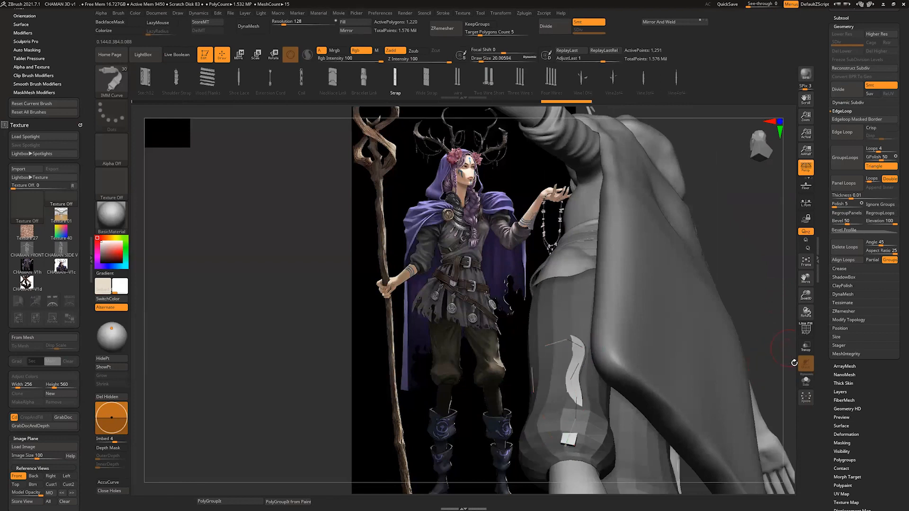
pyautogui.moveTo(794, 363); pyautogui.dragTo(884, 350)
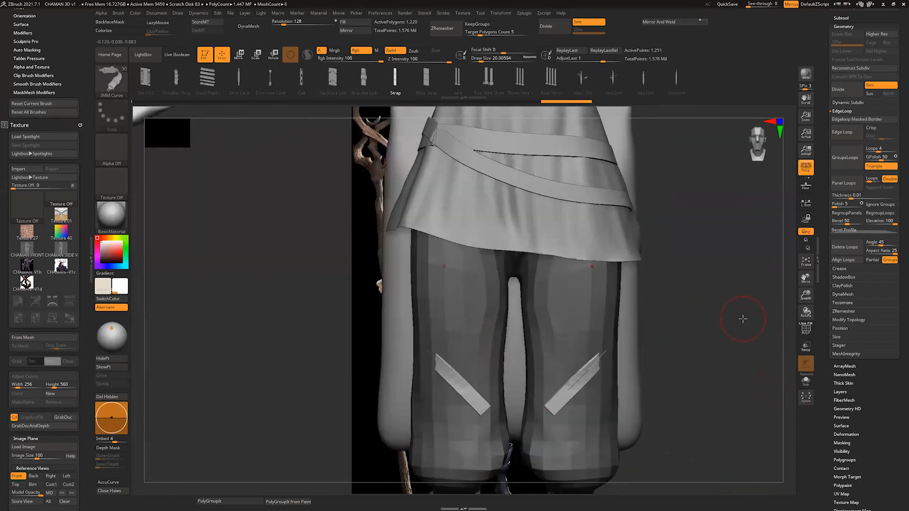
# Step: Undo the straps added to the pants
pyautogui.keyDown('alt'); pyautogui.moveTo(785, 239); pyautogui.dragTo(715, 367); pyautogui.keyUp('alt')
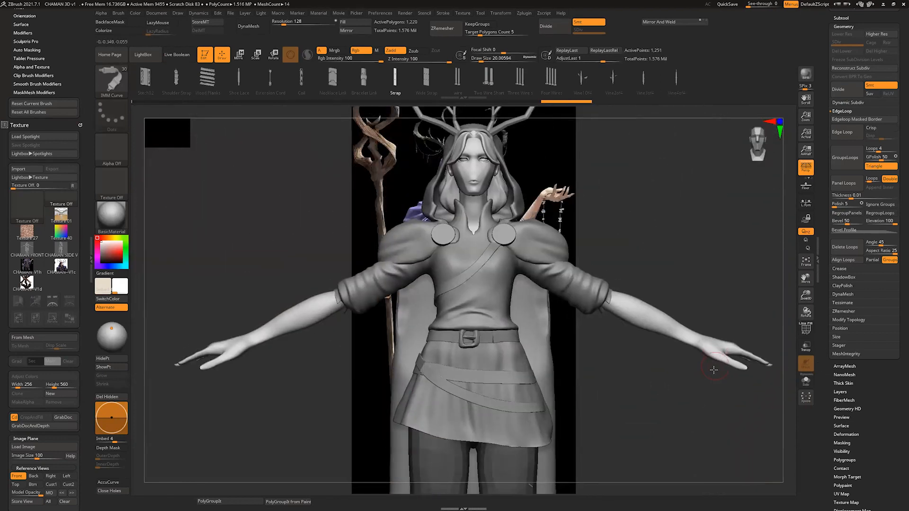
pyautogui.moveTo(784, 338)
pyautogui.keyDown('alt'); pyautogui.mouseDown()
pyautogui.moveTo(789, 298)
pyautogui.moveTo(784, 325)
pyautogui.mouseUp(); pyautogui.keyUp('alt')
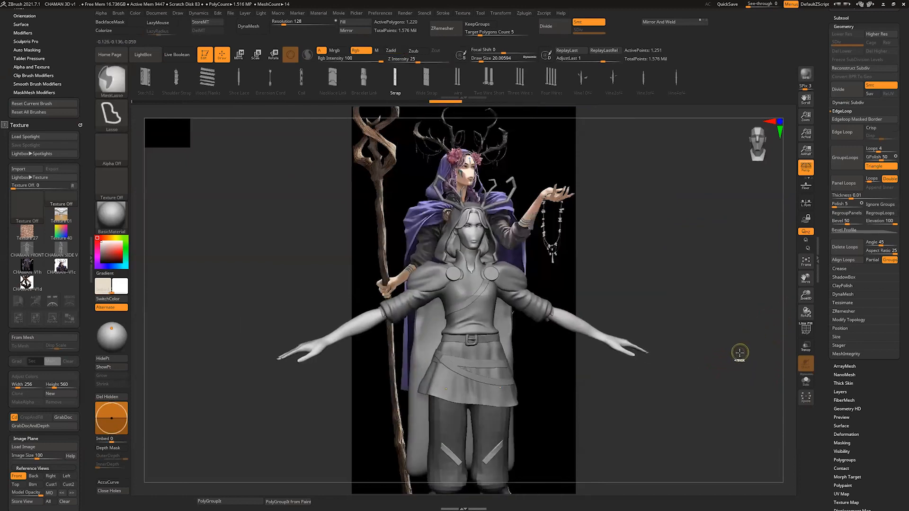
pyautogui.hotkey('ctrl', 'z')
pyautogui.hotkey('ctrl', 'z')
pyautogui.hotkey('ctrl', 'z')
pyautogui.hotkey('ctrl', 'z')
pyautogui.hotkey('ctrl', 'z')
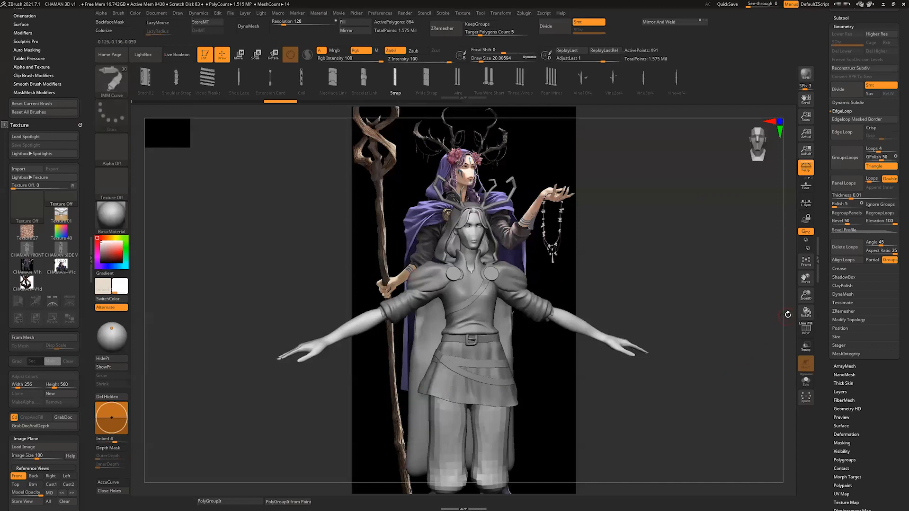
# Step: Add mirrored braids hanging from the hair down to the chest using Braid_hair_brush at a draw size of about 23
pyautogui.keyDown('alt'); pyautogui.moveTo(787, 315); pyautogui.dragTo(768, 376); pyautogui.keyUp('alt')
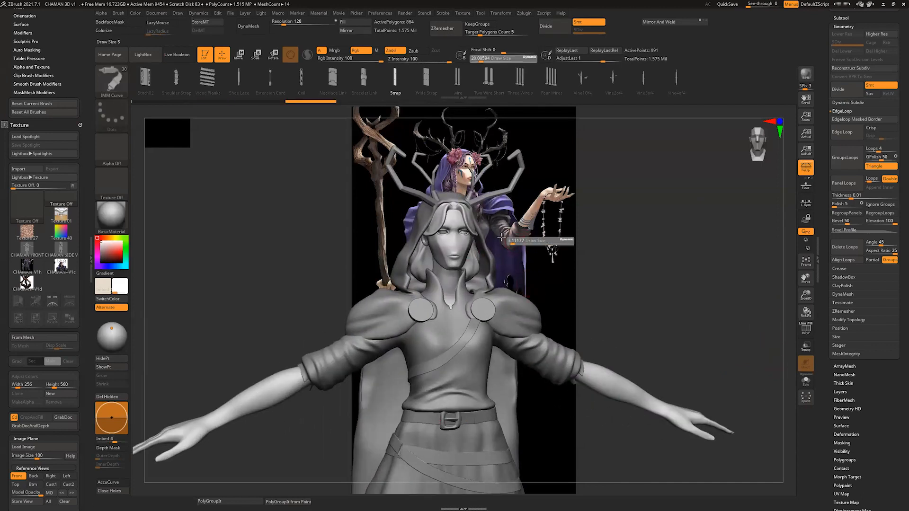
pyautogui.keyDown('alt'); pyautogui.click(518, 244); pyautogui.keyUp('alt')
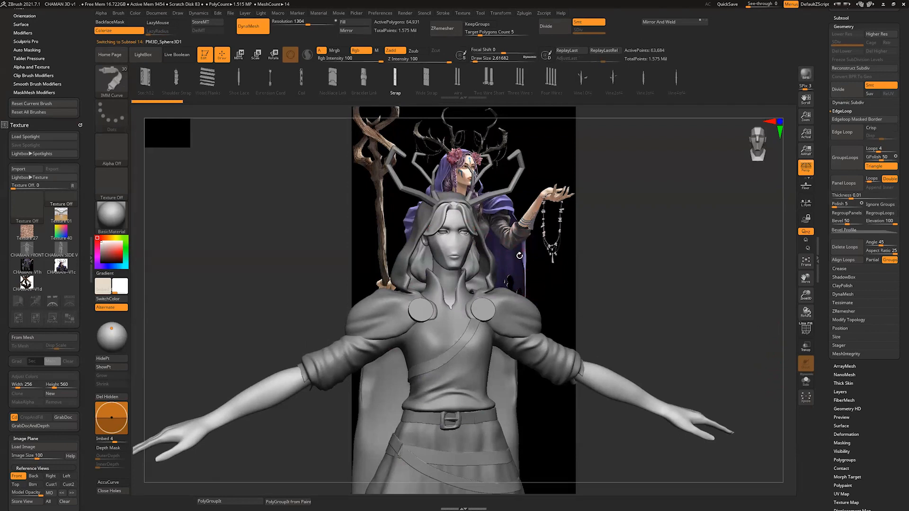
pyautogui.press('b')
pyautogui.click(337, 407)
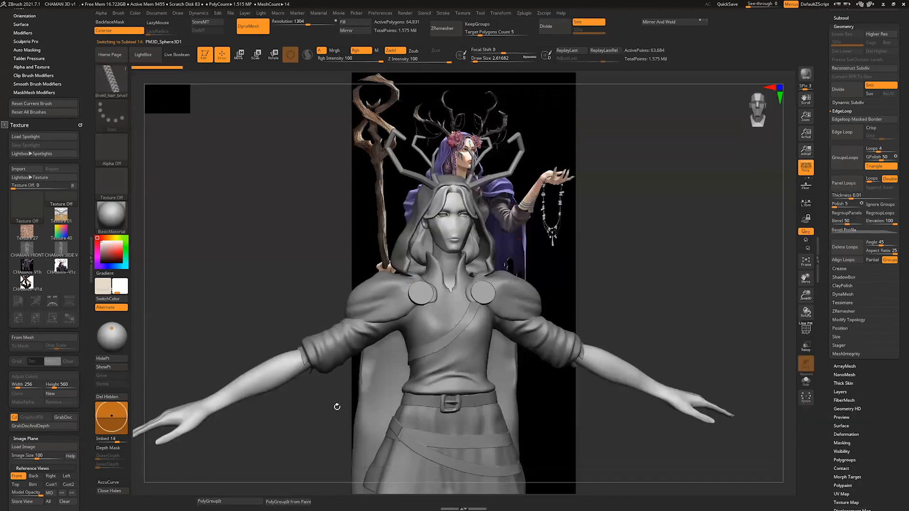
pyautogui.moveTo(781, 283)
pyautogui.mouseDown()
pyautogui.moveTo(509, 261)
pyautogui.moveTo(499, 306)
pyautogui.mouseUp()
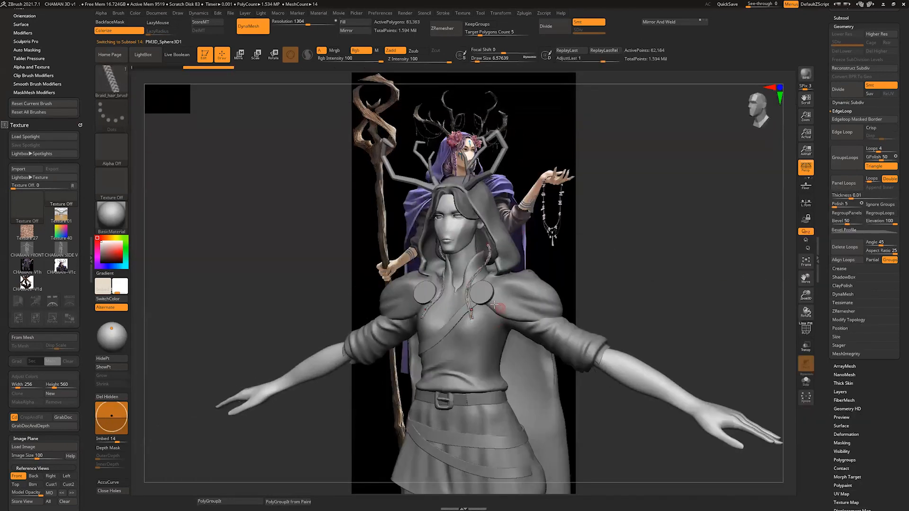
pyautogui.press('s')
pyautogui.click(488, 279)
pyautogui.moveTo(566, 265)
pyautogui.mouseDown()
pyautogui.moveTo(608, 265)
pyautogui.moveTo(563, 269)
pyautogui.mouseUp()
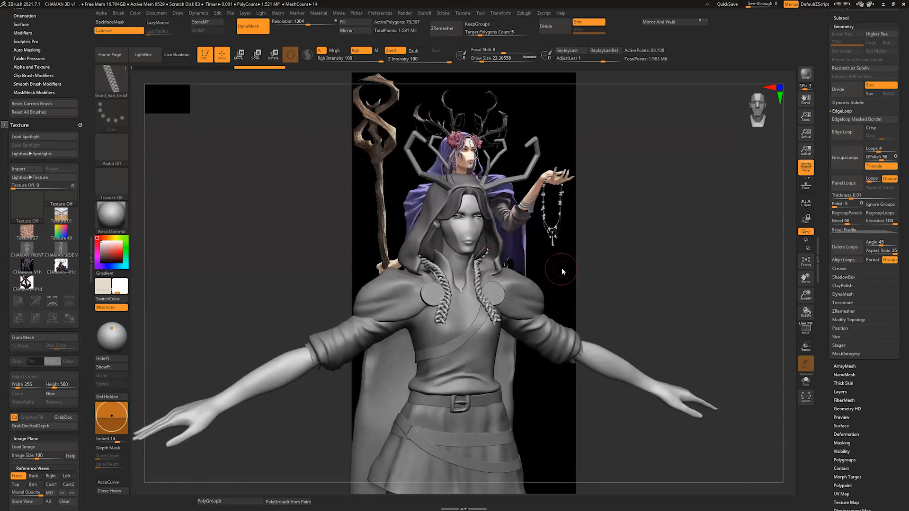
pyautogui.click(483, 256)
# Step: Try additional braids beside the face with the draw size reduced to about 16, and undo them
pyautogui.press('s')
pyautogui.moveTo(519, 244)
pyautogui.mouseDown()
pyautogui.moveTo(561, 227)
pyautogui.moveTo(573, 233)
pyautogui.mouseUp()
pyautogui.click(449, 277)
pyautogui.hotkey('ctrl', 'z')
pyautogui.press('s')
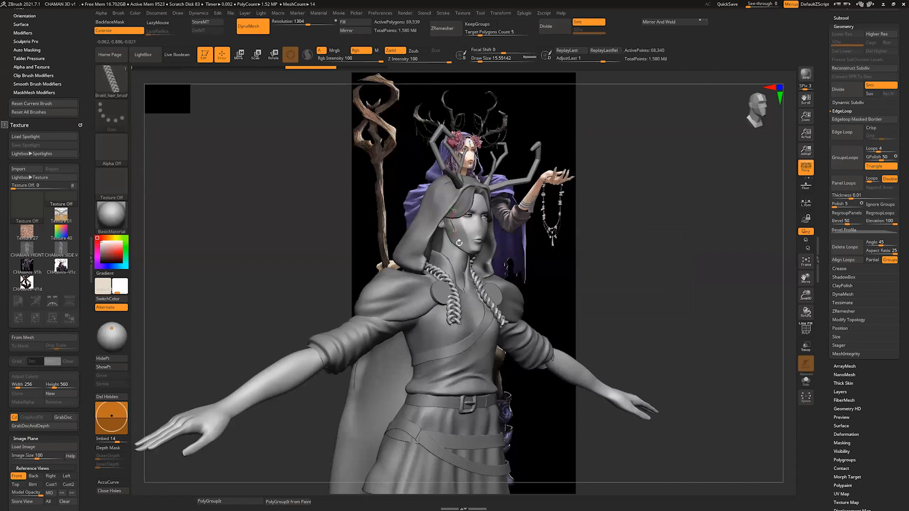
pyautogui.click(448, 275)
pyautogui.hotkey('ctrl', 'z')
# Step: Examine the character with the new braids beside the concept art, from full figure to upper body
pyautogui.moveTo(772, 297)
pyautogui.mouseDown()
pyautogui.moveTo(788, 287)
pyautogui.moveTo(775, 309)
pyautogui.mouseUp()
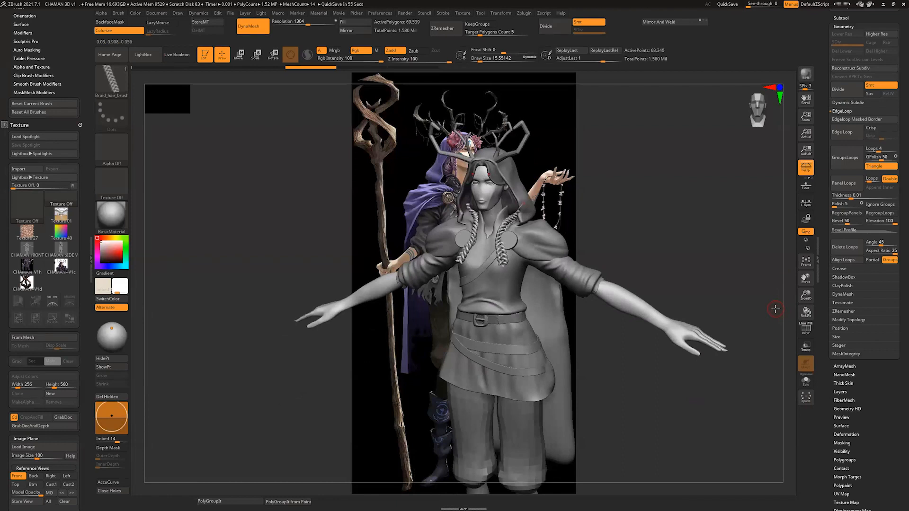
pyautogui.moveTo(787, 317)
pyautogui.mouseDown()
pyautogui.moveTo(784, 334)
pyautogui.moveTo(785, 318)
pyautogui.moveTo(793, 327)
pyautogui.moveTo(785, 328)
pyautogui.mouseUp()
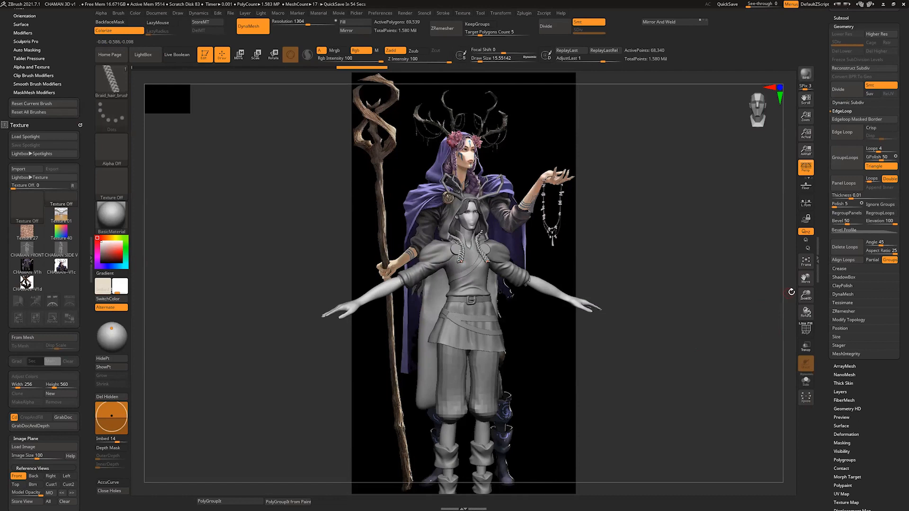
pyautogui.moveTo(791, 293); pyautogui.dragTo(786, 298)
pyautogui.keyDown('alt'); pyautogui.moveTo(761, 378); pyautogui.dragTo(766, 297); pyautogui.keyUp('alt')
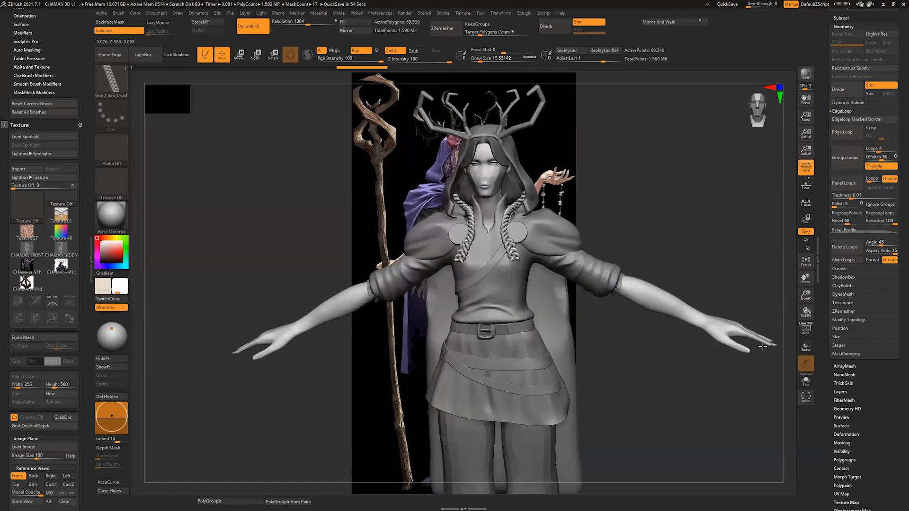
# Step: Sculpt a mirrored raised fold on the shirt's shoulders using ClayBuildup at a draw size of about 7.5
pyautogui.keyDown('alt'); pyautogui.click(569, 232); pyautogui.keyUp('alt')
pyautogui.keyDown('alt'); pyautogui.moveTo(776, 221); pyautogui.dragTo(773, 270); pyautogui.keyUp('alt')
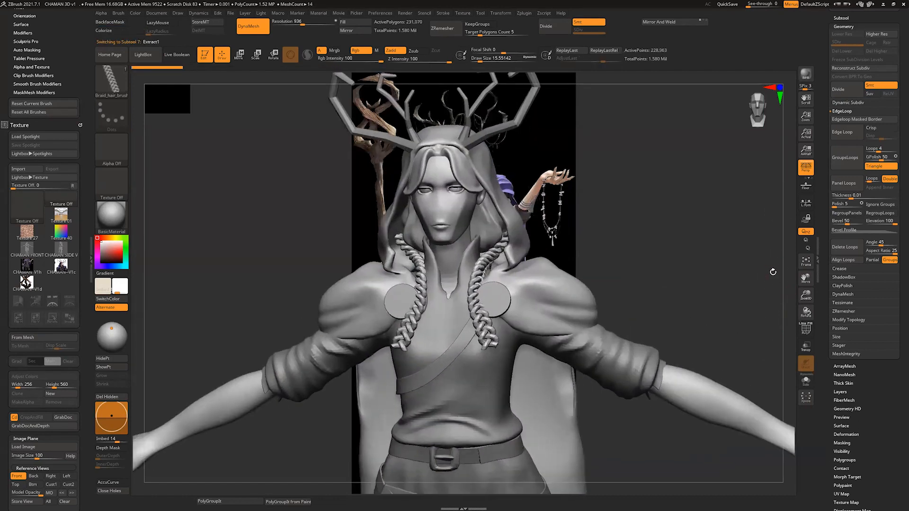
pyautogui.press('b')
pyautogui.press('c')
pyautogui.press('b')
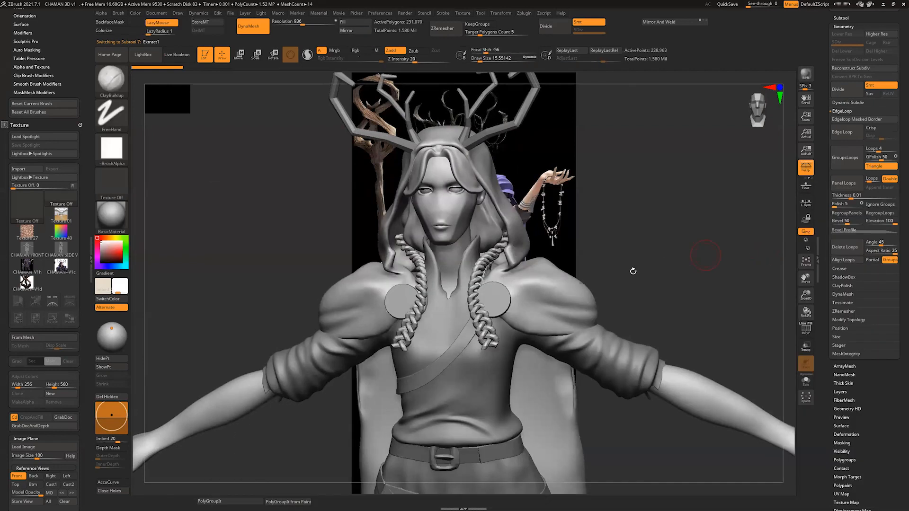
pyautogui.press('s')
pyautogui.moveTo(578, 274); pyautogui.dragTo(575, 275)
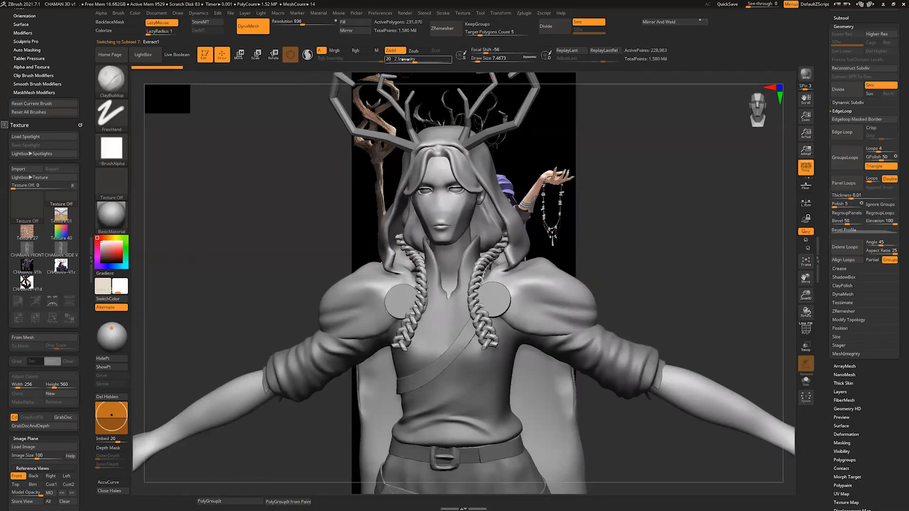
pyautogui.moveTo(544, 282); pyautogui.dragTo(518, 310)
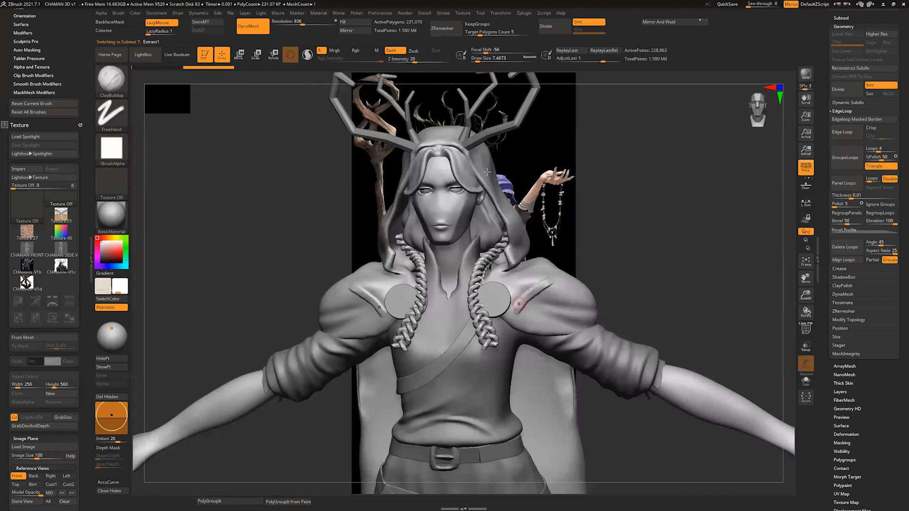
# Step: Sculpt a second, stronger fold on the shoulders with Z Intensity set to 100
pyautogui.moveTo(417, 58); pyautogui.dragTo(429, 57)
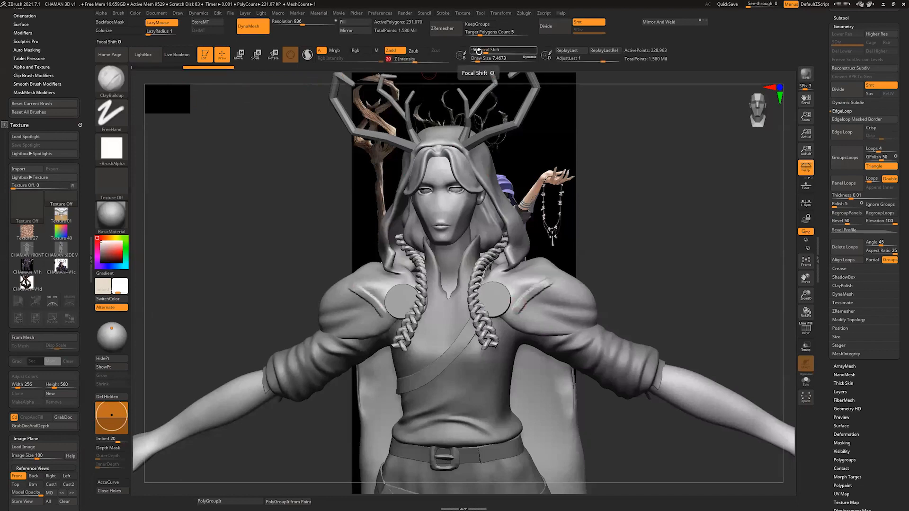
pyautogui.click(416, 60)
pyautogui.write('100')
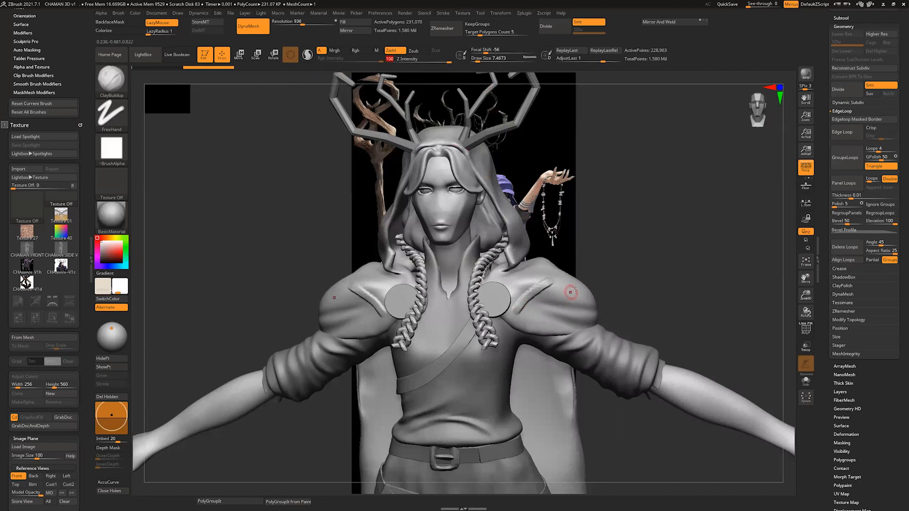
pyautogui.moveTo(570, 291); pyautogui.dragTo(538, 321)
pyautogui.moveTo(596, 273)
pyautogui.mouseDown()
pyautogui.moveTo(649, 271)
pyautogui.moveTo(620, 274)
pyautogui.moveTo(644, 274)
pyautogui.moveTo(636, 268)
pyautogui.mouseUp()
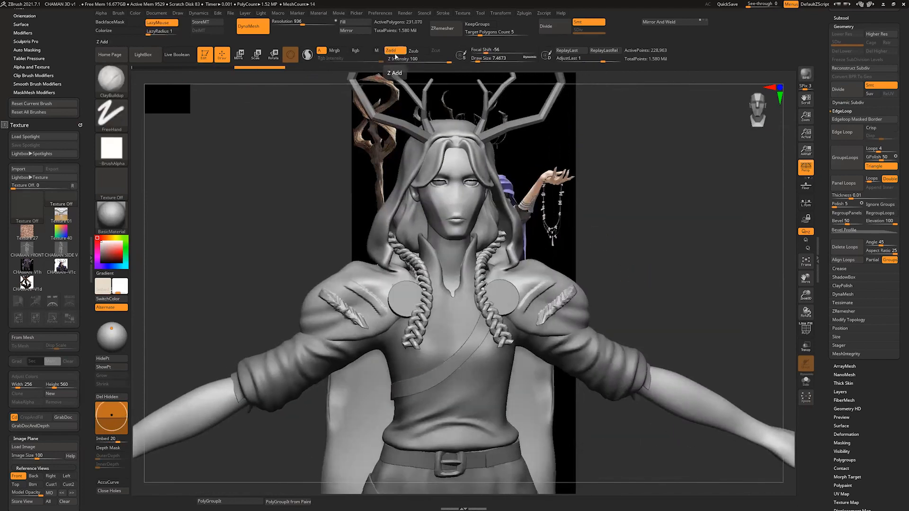
# Step: Try a faint shoulder stroke with Z Intensity set to 3, and undo the shoulder strokes
pyautogui.click(401, 60)
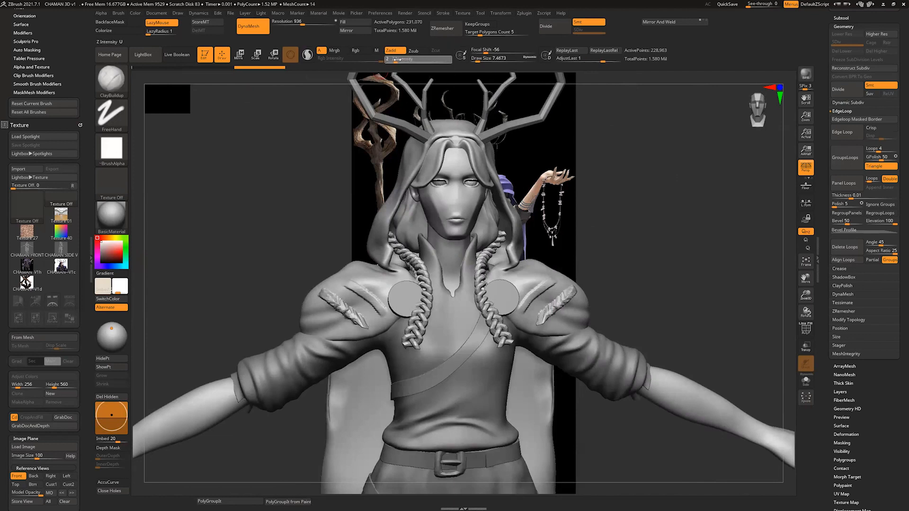
pyautogui.moveTo(397, 59); pyautogui.dragTo(398, 60)
pyautogui.moveTo(642, 218); pyautogui.dragTo(593, 294)
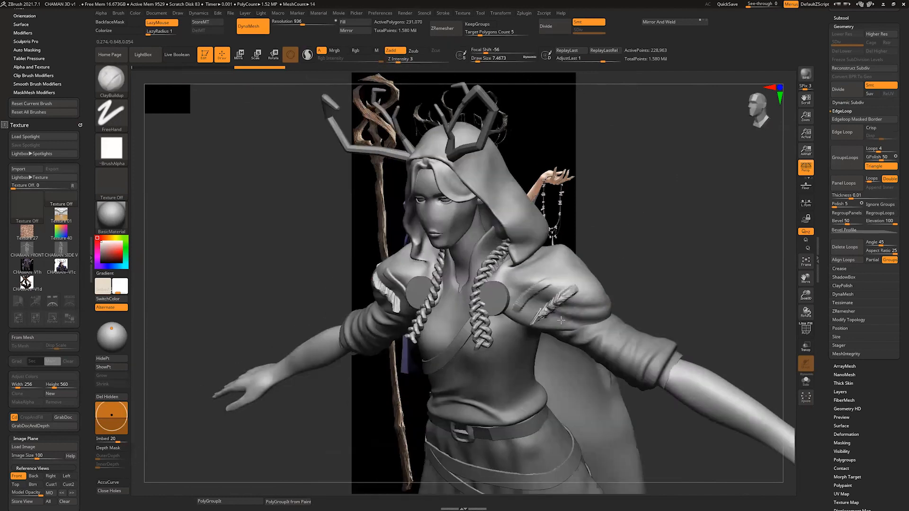
pyautogui.moveTo(642, 266)
pyautogui.mouseDown()
pyautogui.moveTo(657, 251)
pyautogui.moveTo(647, 282)
pyautogui.moveTo(655, 254)
pyautogui.moveTo(640, 257)
pyautogui.mouseUp()
pyautogui.hotkey('ctrl', 'z')
pyautogui.hotkey('ctrl', 'z')
# Step: Brush soft clay strokes onto the shoulders with Focal Shift at -31 and a draw size of about 27
pyautogui.press('s')
pyautogui.moveTo(580, 242); pyautogui.dragTo(590, 242)
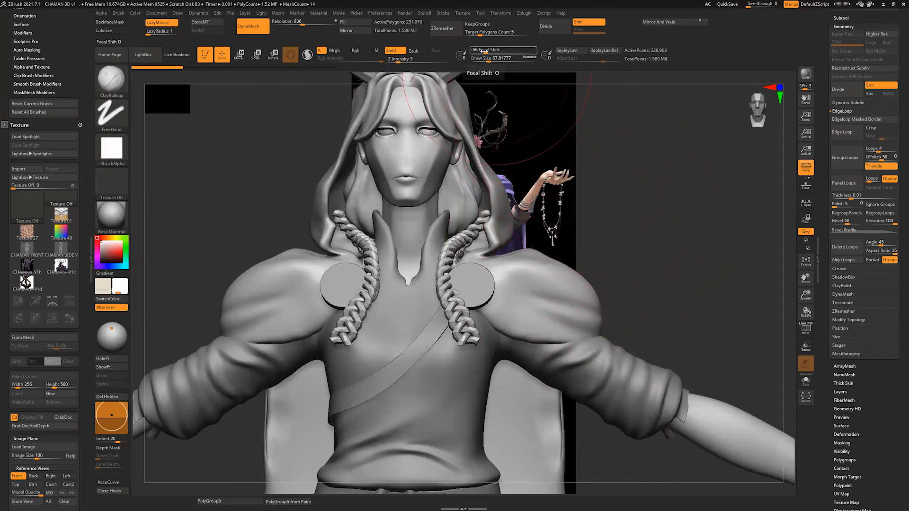
pyautogui.moveTo(483, 50)
pyautogui.mouseDown()
pyautogui.moveTo(474, 50)
pyautogui.moveTo(505, 64)
pyautogui.mouseUp()
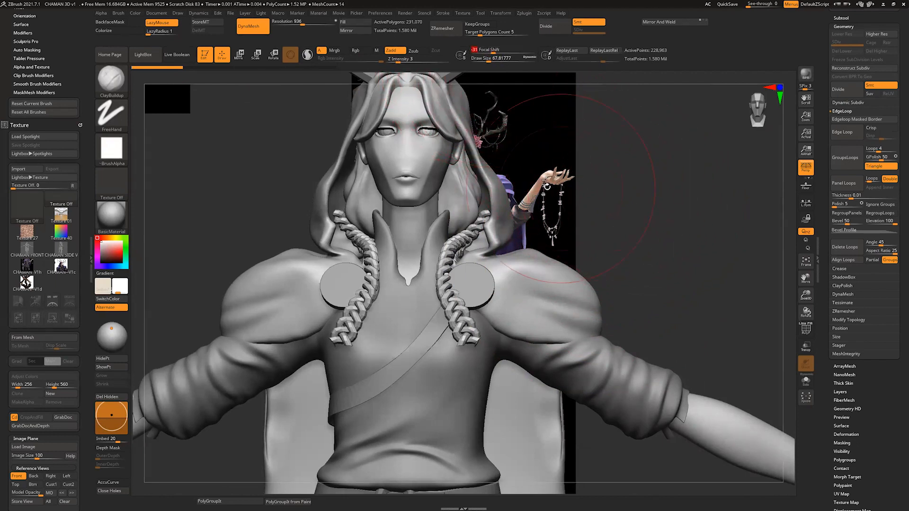
pyautogui.press('s')
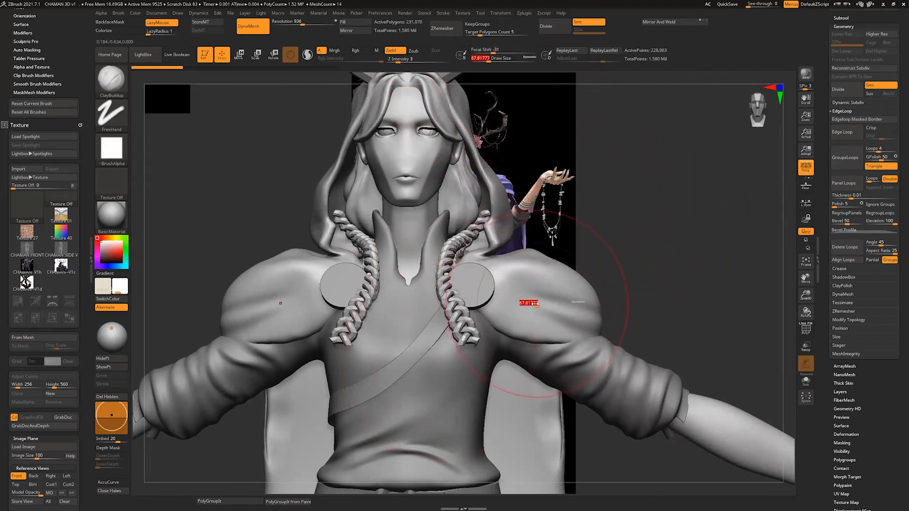
pyautogui.moveTo(534, 302); pyautogui.dragTo(530, 302)
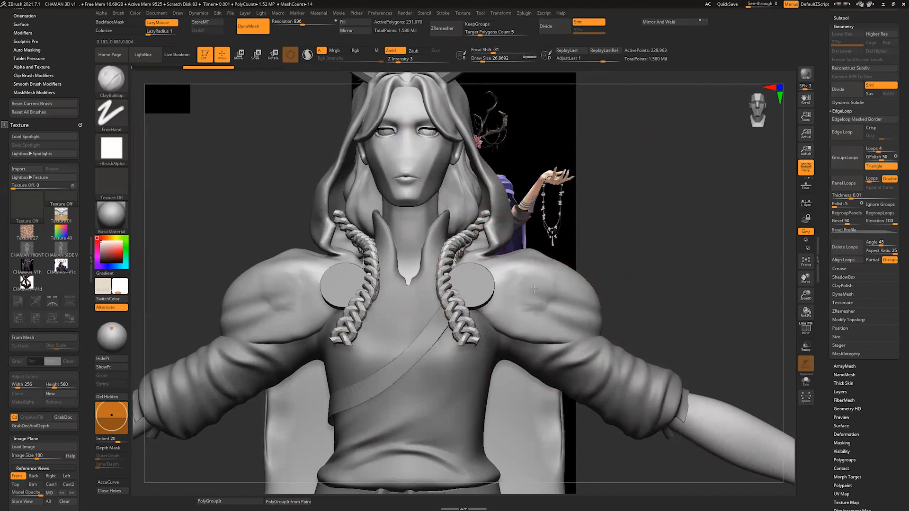
# Step: Build up broader volume on the shoulders with the draw size at about 35 and Z Intensity at 15
pyautogui.press('s')
pyautogui.moveTo(533, 287); pyautogui.dragTo(531, 287)
pyautogui.press('s')
pyautogui.click(408, 59)
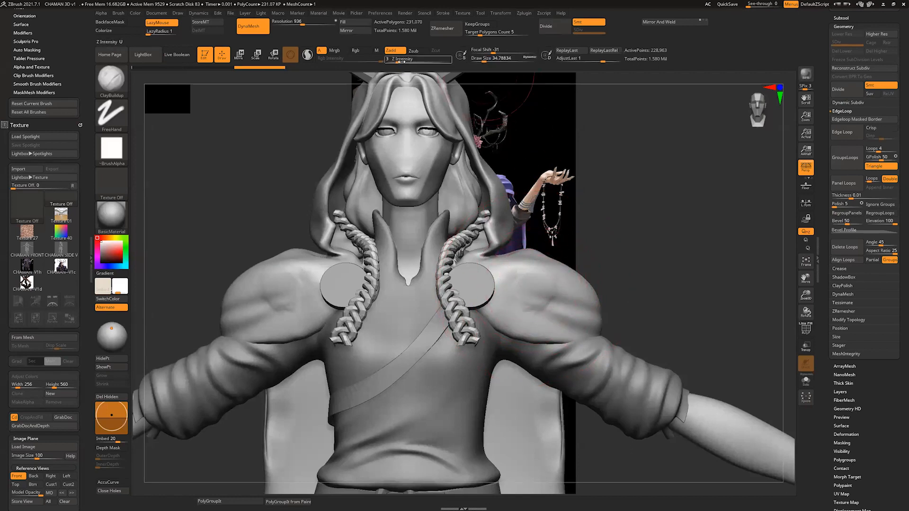
pyautogui.write('11')
pyautogui.moveTo(410, 60); pyautogui.dragTo(412, 59)
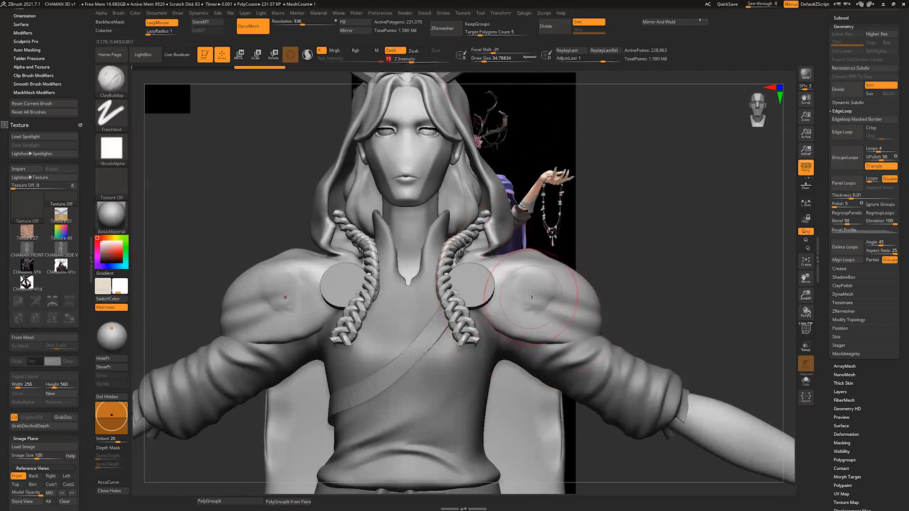
pyautogui.moveTo(531, 289); pyautogui.dragTo(531, 308)
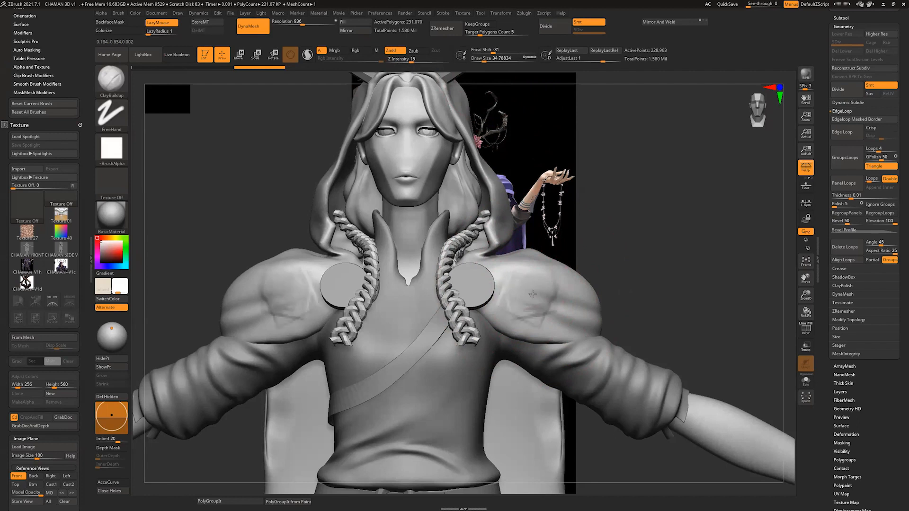
pyautogui.moveTo(596, 275)
pyautogui.mouseDown()
pyautogui.moveTo(551, 284)
pyautogui.moveTo(590, 280)
pyautogui.mouseUp()
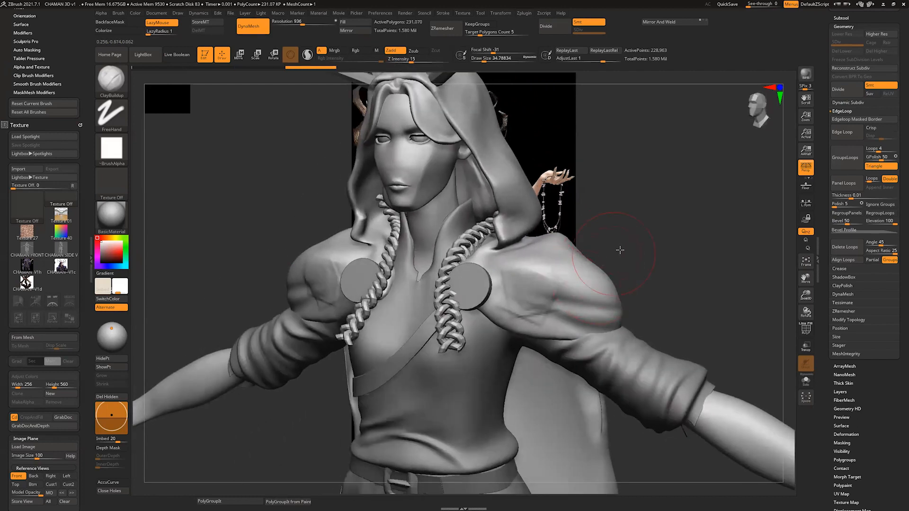
pyautogui.moveTo(620, 249); pyautogui.dragTo(587, 289)
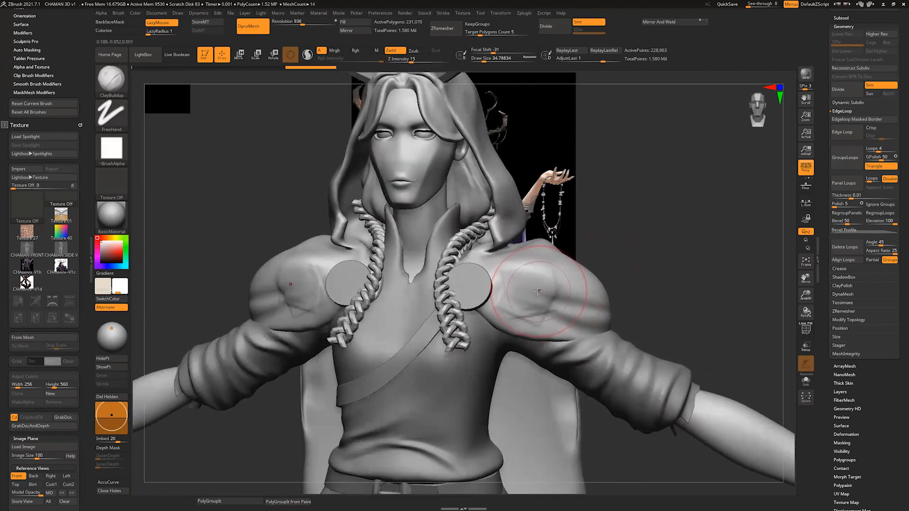
# Step: Try hard-edged strokes on the shoulders with Focal Shift at -100 and a draw size of about 16, and undo them
pyautogui.press('s')
pyautogui.moveTo(537, 292); pyautogui.dragTo(535, 292)
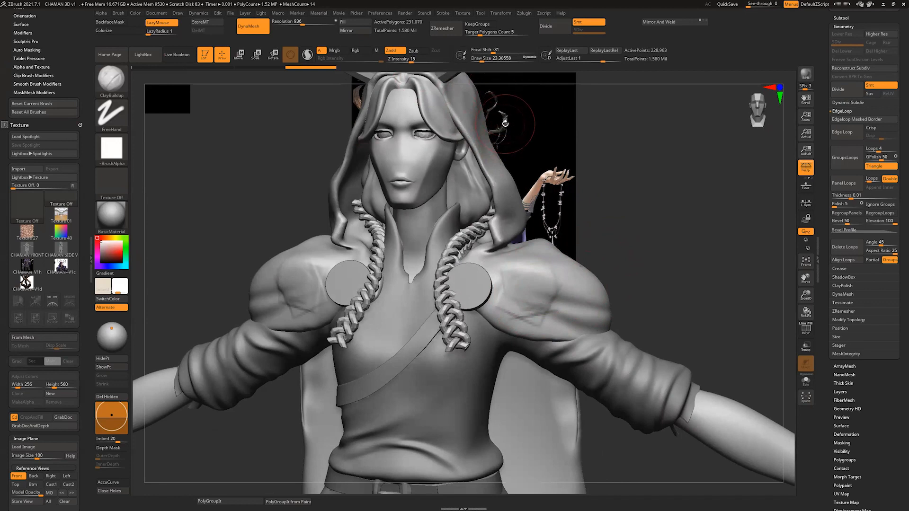
pyautogui.press('s')
pyautogui.moveTo(505, 123); pyautogui.dragTo(512, 123)
pyautogui.moveTo(490, 50); pyautogui.dragTo(470, 50)
pyautogui.press('s')
pyautogui.moveTo(548, 286)
pyautogui.mouseDown()
pyautogui.moveTo(538, 286)
pyautogui.moveTo(536, 305)
pyautogui.moveTo(549, 290)
pyautogui.mouseUp()
pyautogui.moveTo(687, 227)
pyautogui.mouseDown()
pyautogui.moveTo(648, 231)
pyautogui.moveTo(641, 258)
pyautogui.moveTo(629, 263)
pyautogui.mouseUp()
pyautogui.moveTo(535, 287)
pyautogui.keyDown('shift'); pyautogui.mouseDown()
pyautogui.moveTo(563, 284)
pyautogui.moveTo(539, 310)
pyautogui.mouseUp(); pyautogui.keyUp('shift')
pyautogui.press('s')
pyautogui.moveTo(561, 259)
pyautogui.mouseDown()
pyautogui.moveTo(541, 291)
pyautogui.moveTo(560, 270)
pyautogui.mouseUp()
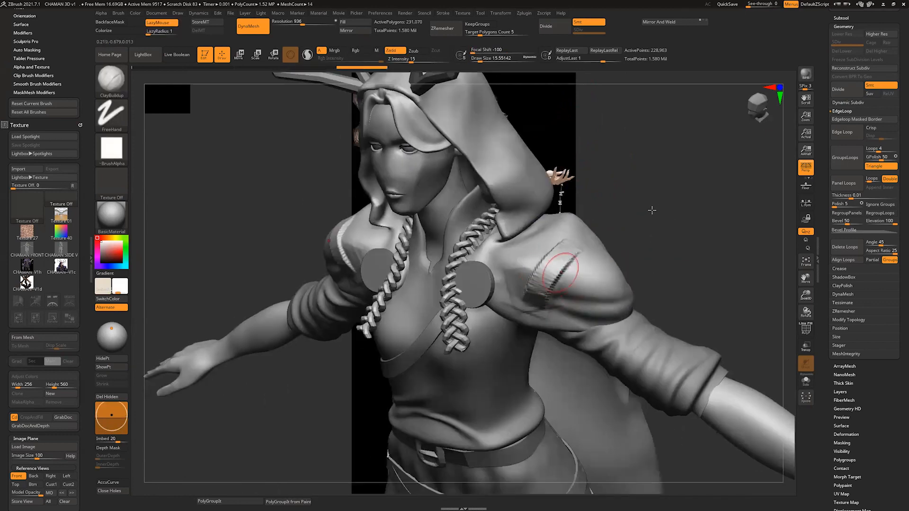
pyautogui.moveTo(683, 247)
pyautogui.mouseDown()
pyautogui.moveTo(710, 212)
pyautogui.moveTo(667, 278)
pyautogui.moveTo(680, 259)
pyautogui.mouseUp()
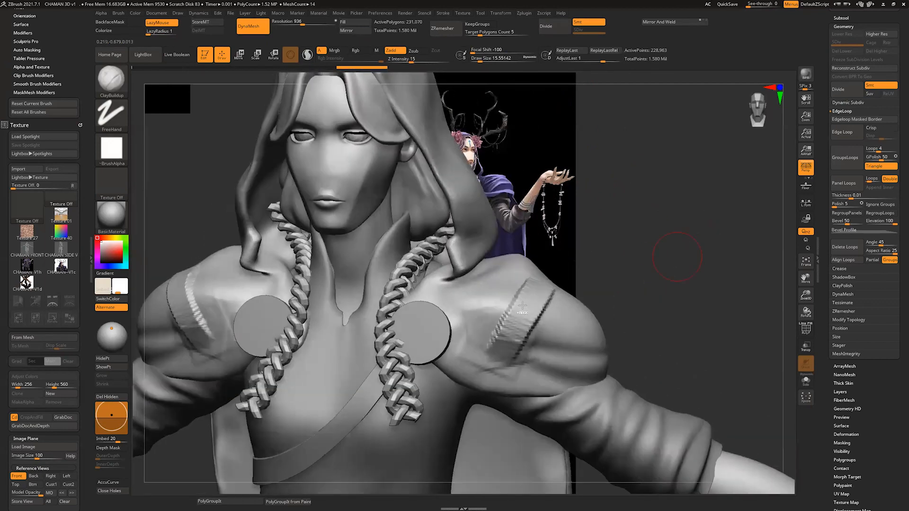
pyautogui.press('ctrl')
pyautogui.hotkey('ctrl', 'z')
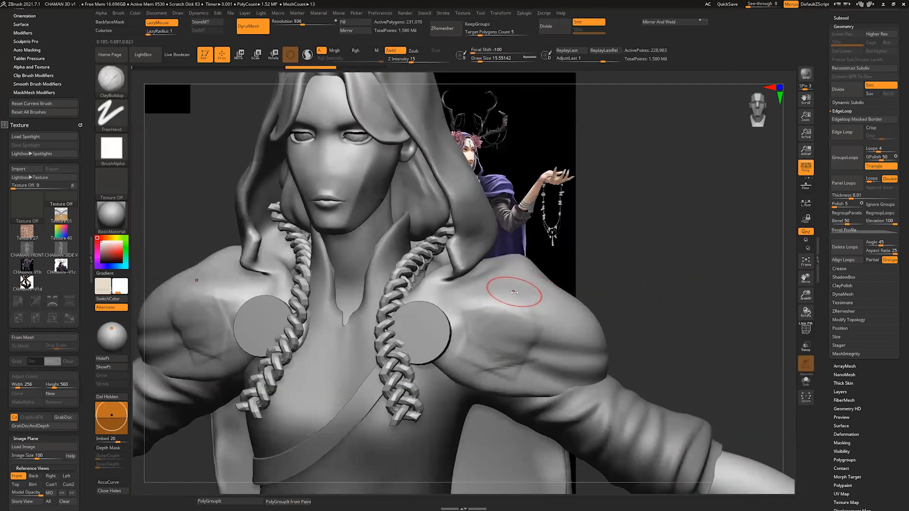
# Step: Try a hard-edged curved stroke along the shoulder at a draw size of about 13, and undo all the shoulder strokes
pyautogui.press('s')
pyautogui.moveTo(519, 288); pyautogui.dragTo(516, 288)
pyautogui.moveTo(523, 279); pyautogui.dragTo(480, 355)
pyautogui.moveTo(656, 265); pyautogui.dragTo(580, 260)
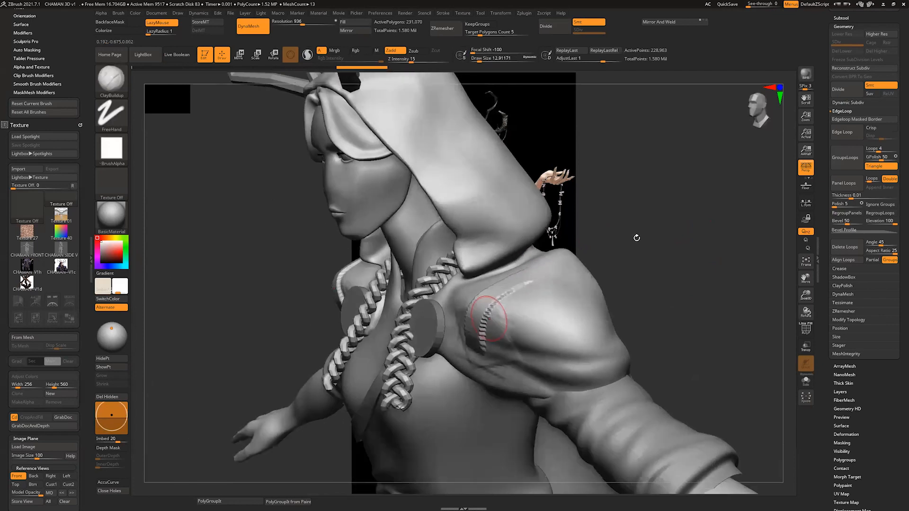
pyautogui.moveTo(635, 237); pyautogui.dragTo(673, 241)
pyautogui.hotkey('ctrl', 'z')
pyautogui.hotkey('ctrl', 'z')
pyautogui.hotkey('ctrl', 'z')
pyautogui.hotkey('ctrl', 'z')
# Step: Compare the full front of the character with the concept art beside it
pyautogui.moveTo(605, 278); pyautogui.dragTo(628, 284)
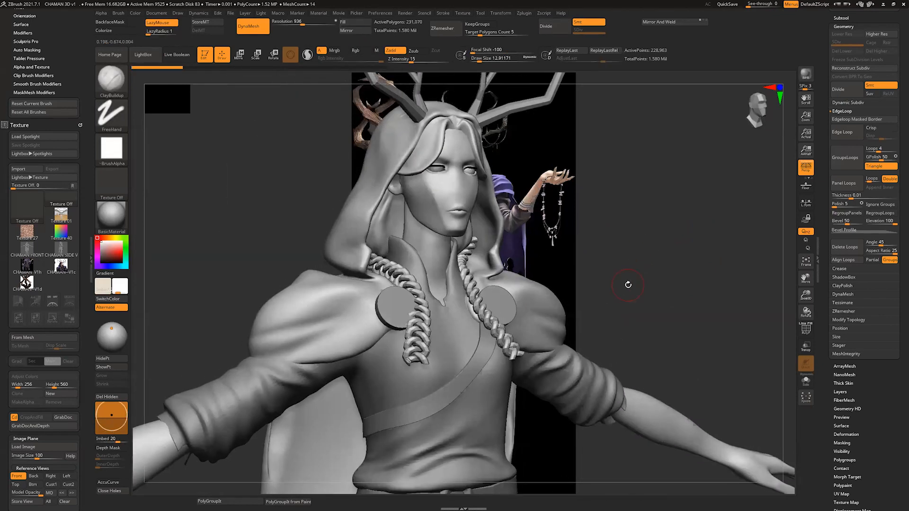
pyautogui.moveTo(675, 240); pyautogui.dragTo(635, 208)
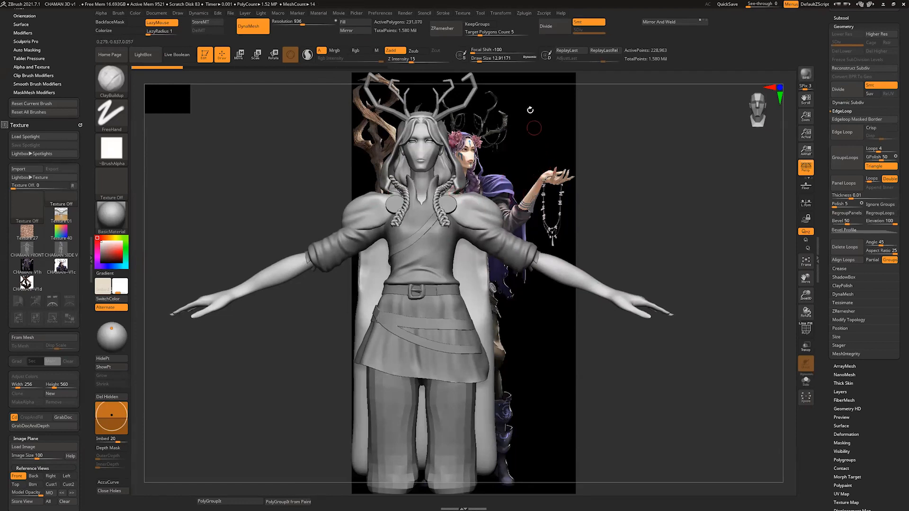
pyautogui.moveTo(538, 80); pyautogui.dragTo(518, 77)
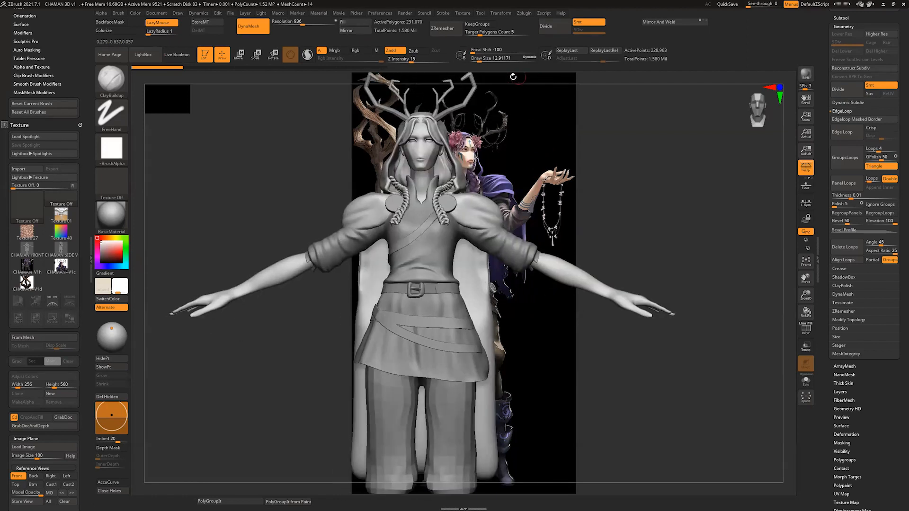
pyautogui.keyDown('alt'); pyautogui.moveTo(570, 88); pyautogui.dragTo(483, 138); pyautogui.keyUp('alt')
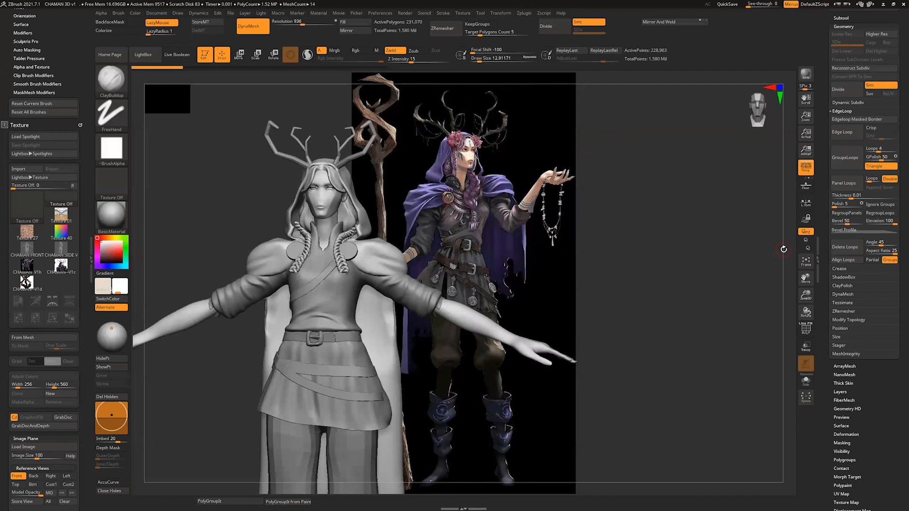
pyautogui.moveTo(783, 249); pyautogui.dragTo(654, 192)
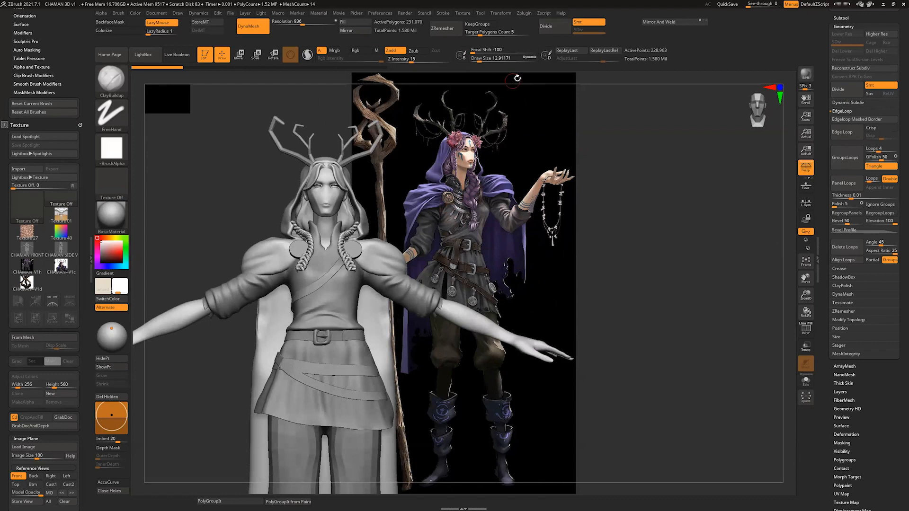
pyautogui.moveTo(517, 78)
pyautogui.keyDown('alt'); pyautogui.mouseDown()
pyautogui.moveTo(549, 100)
pyautogui.moveTo(535, 106)
pyautogui.moveTo(499, 205)
pyautogui.moveTo(589, 128)
pyautogui.mouseUp(); pyautogui.keyUp('alt')
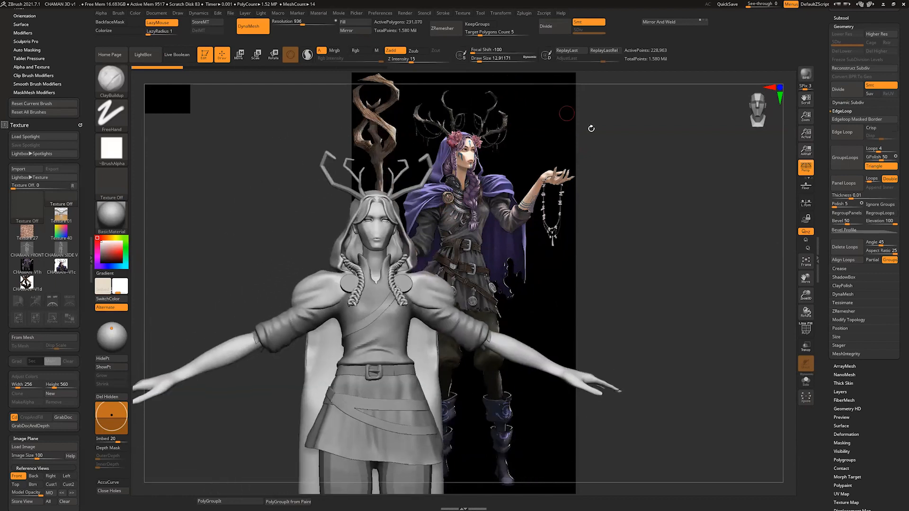
pyautogui.moveTo(771, 210); pyautogui.dragTo(756, 205)
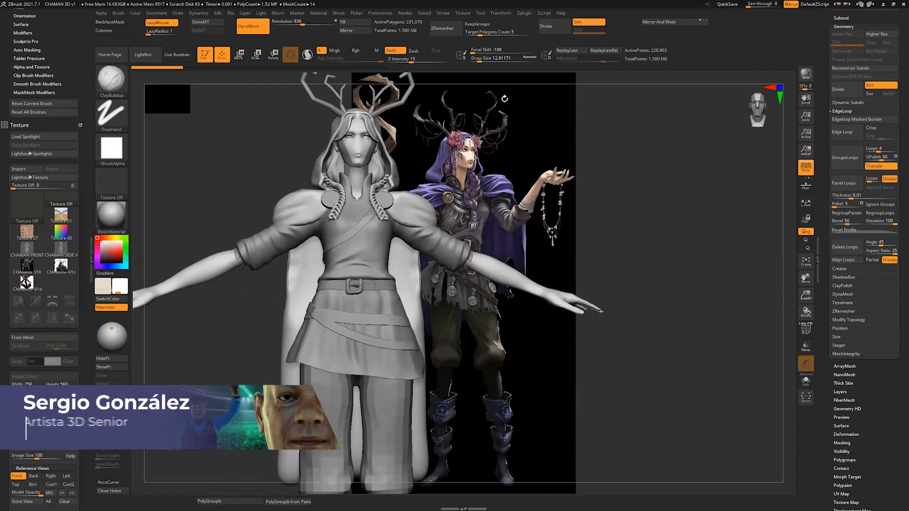
pyautogui.moveTo(500, 76); pyautogui.dragTo(496, 81)
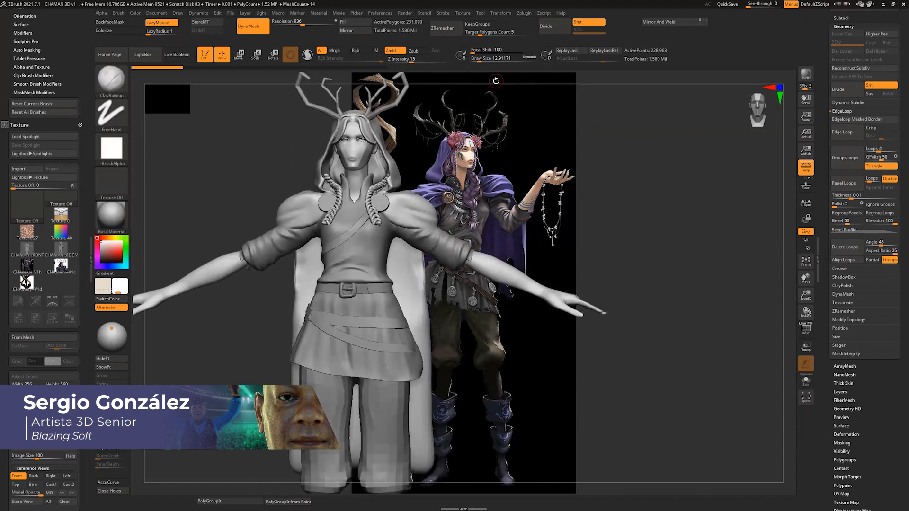